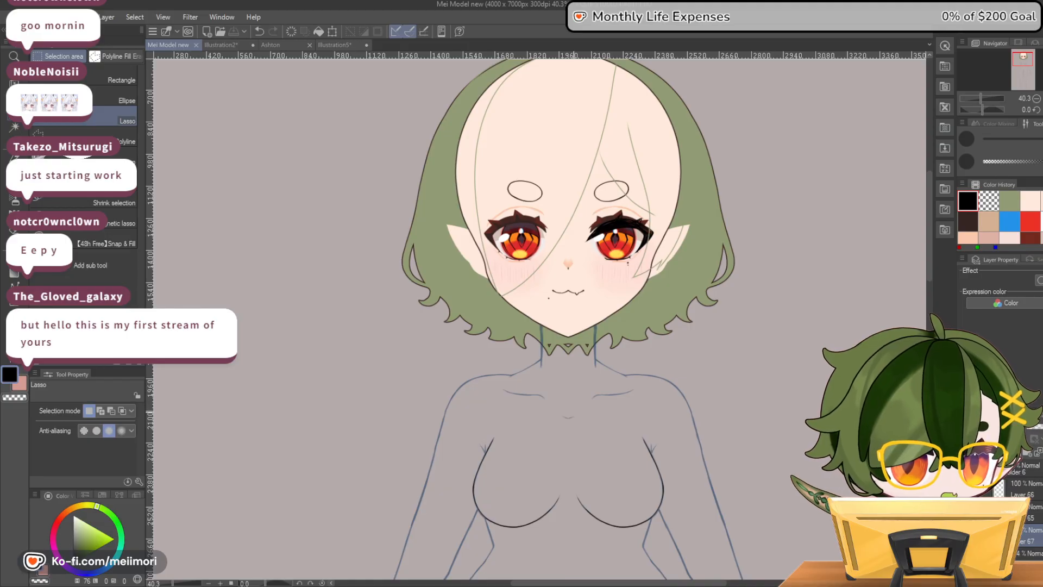
Examine the head and the full-body base sketch on the Mei Model canvas
scroll(430, 443, "down", 2)
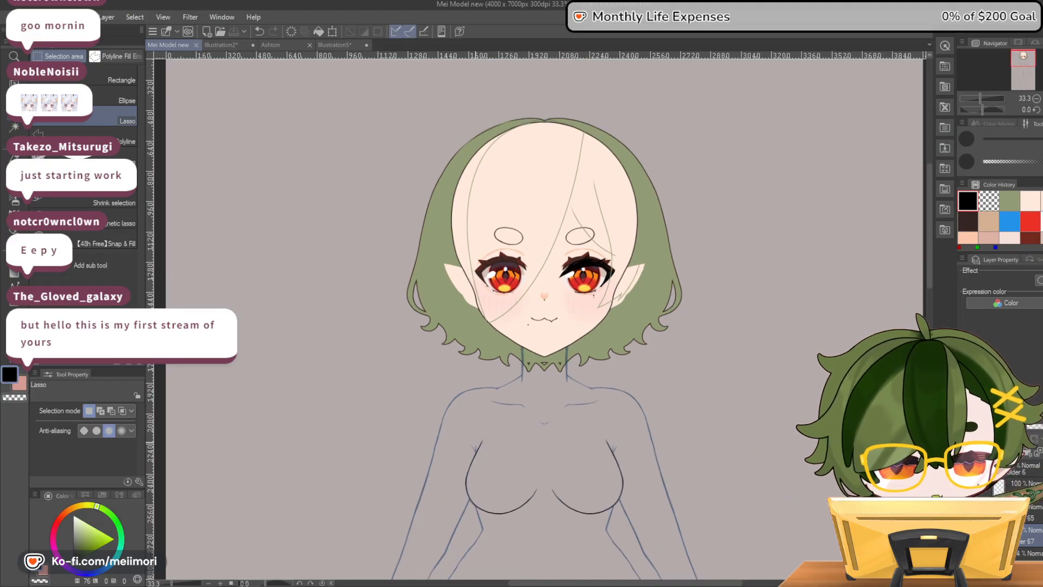
scroll(565, 560, "up", 4)
scroll(647, 382, "down", 2)
scroll(763, 289, "down", 5)
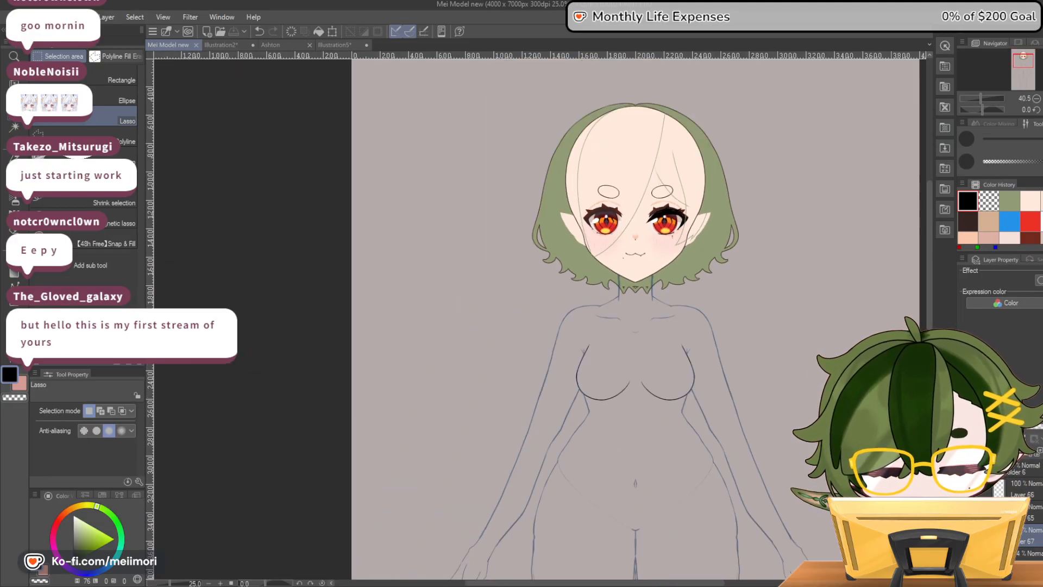
mouse_move(929, 255)
left_mouse_down()
mouse_move(929, 342)
mouse_move(930, 250)
left_mouse_up()
scroll(864, 315, "down", 13)
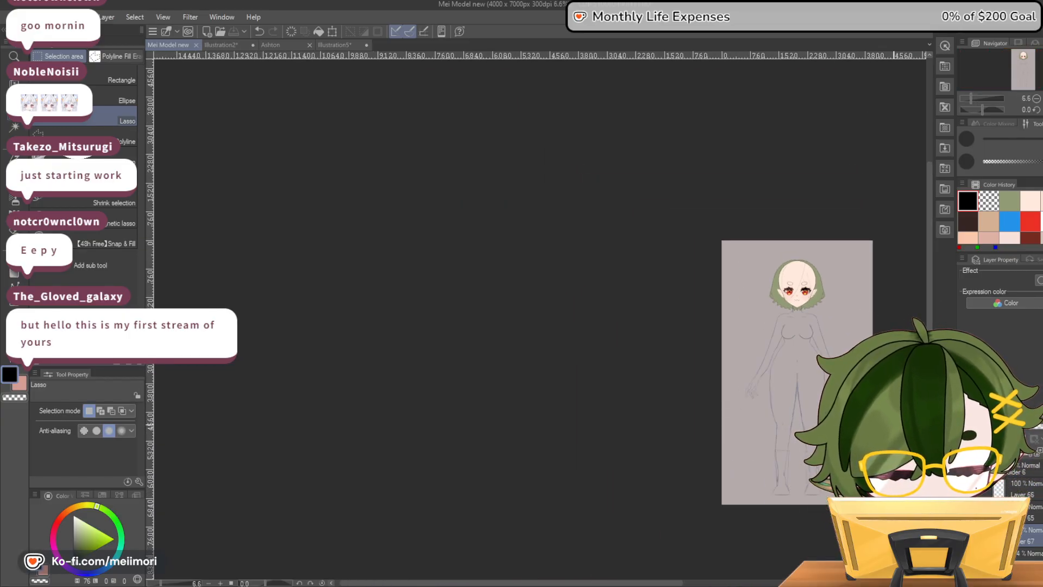
left_click_drag(614, 583, 680, 583)
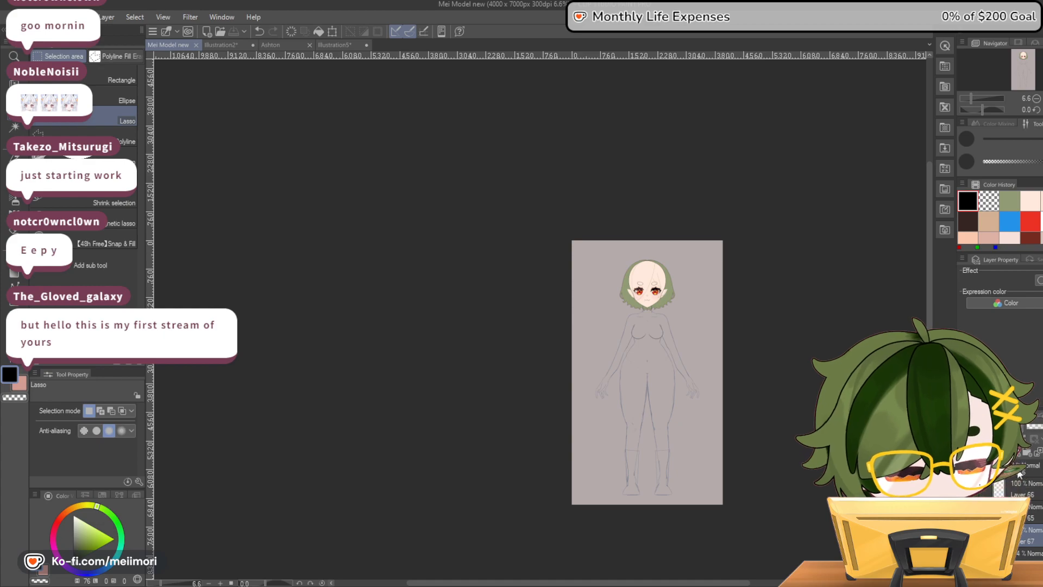
scroll(749, 372, "up", 3)
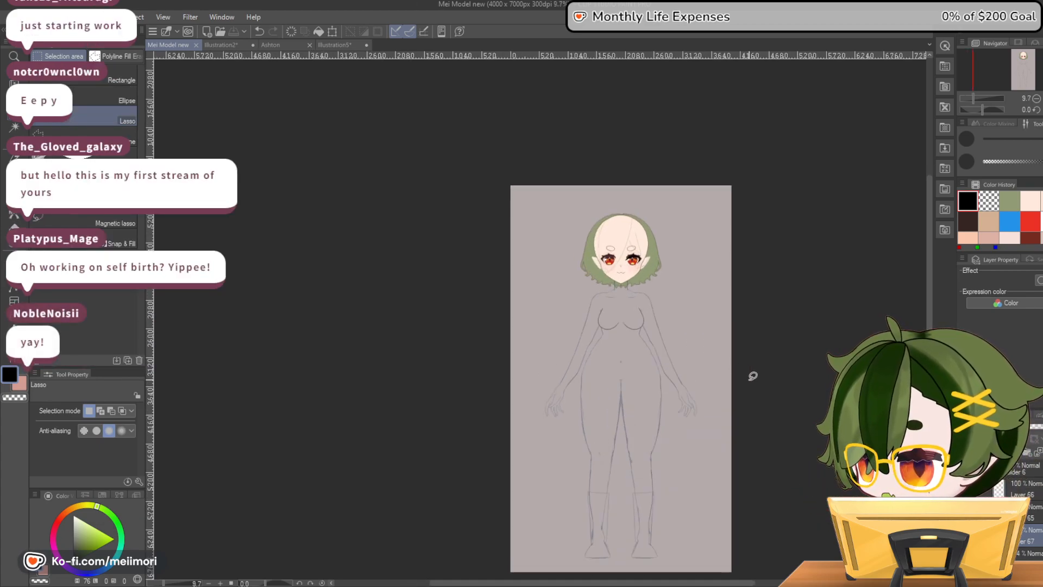
Select Folder 6 and hide the face and body sketch layers, leaving the green back hair on the canvas
left_click(989, 469)
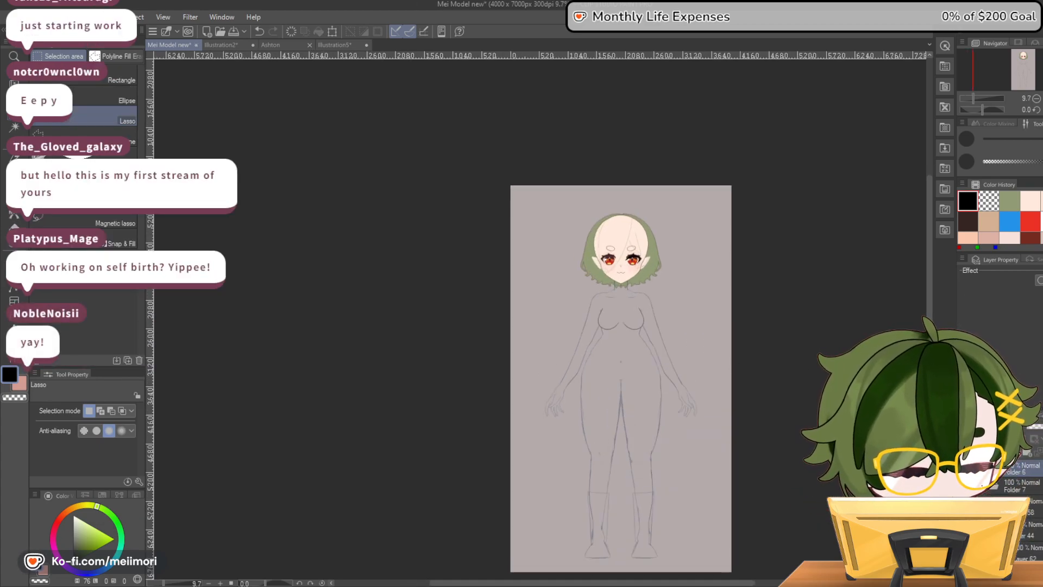
left_click_drag(1017, 409, 1017, 305)
left_click(989, 382)
left_click(964, 382)
left_click(964, 382)
left_click(964, 365)
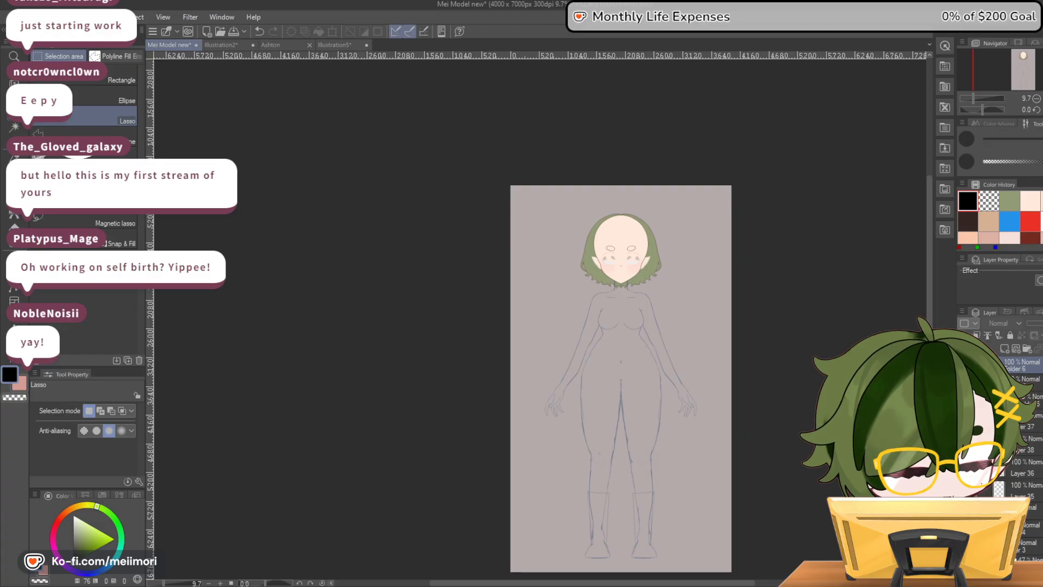
left_click(964, 400)
left_click(964, 563)
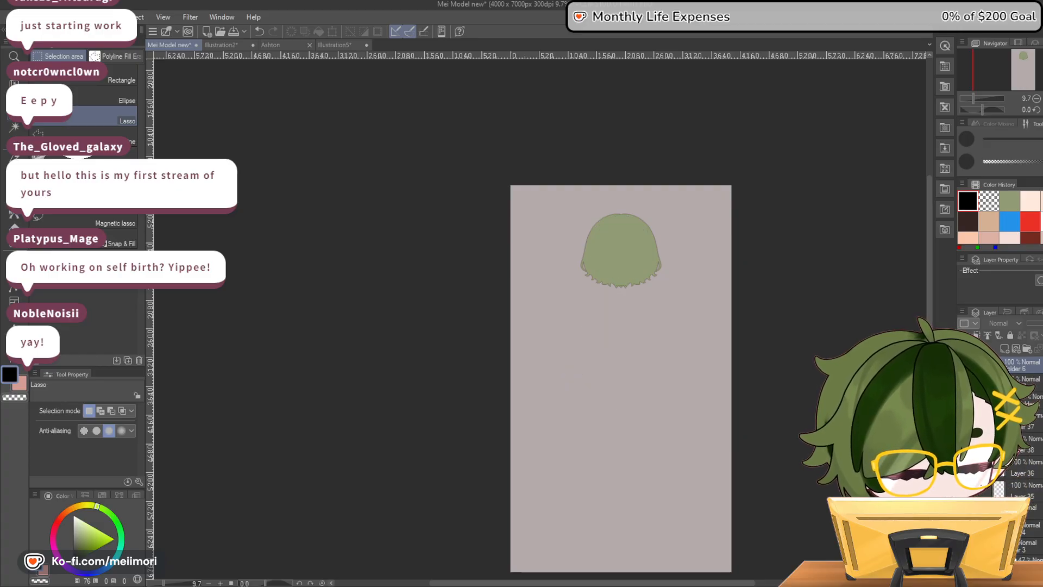
left_click(964, 563)
left_click(964, 563)
Open the folder holding the earlier clothed design and show its full-body line sketch with the face and outfit
scroll(1000, 461, "down", 2)
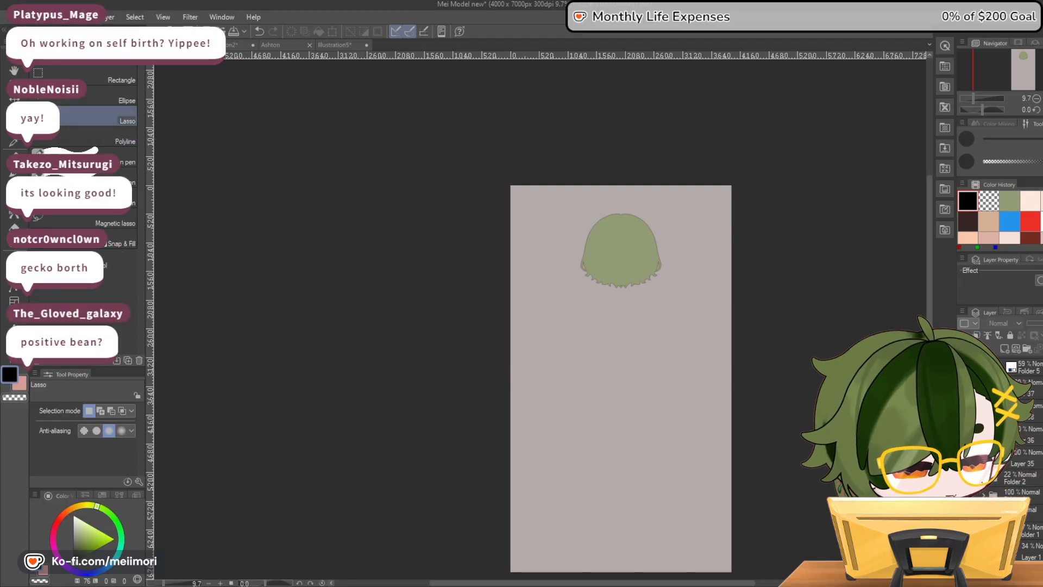
left_click(964, 478)
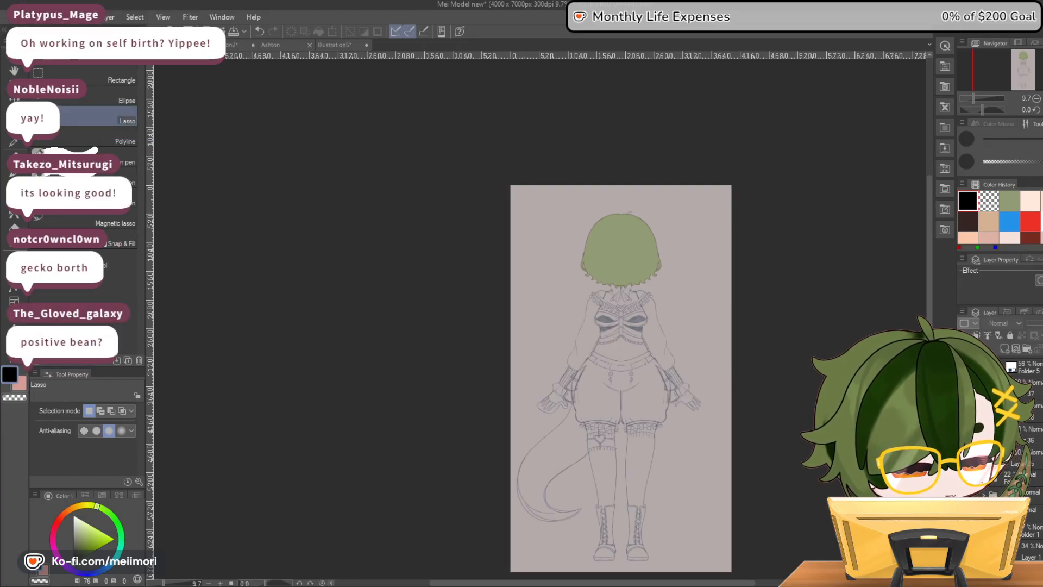
left_click(964, 478)
left_click(983, 478)
scroll(999, 478, "down", 2)
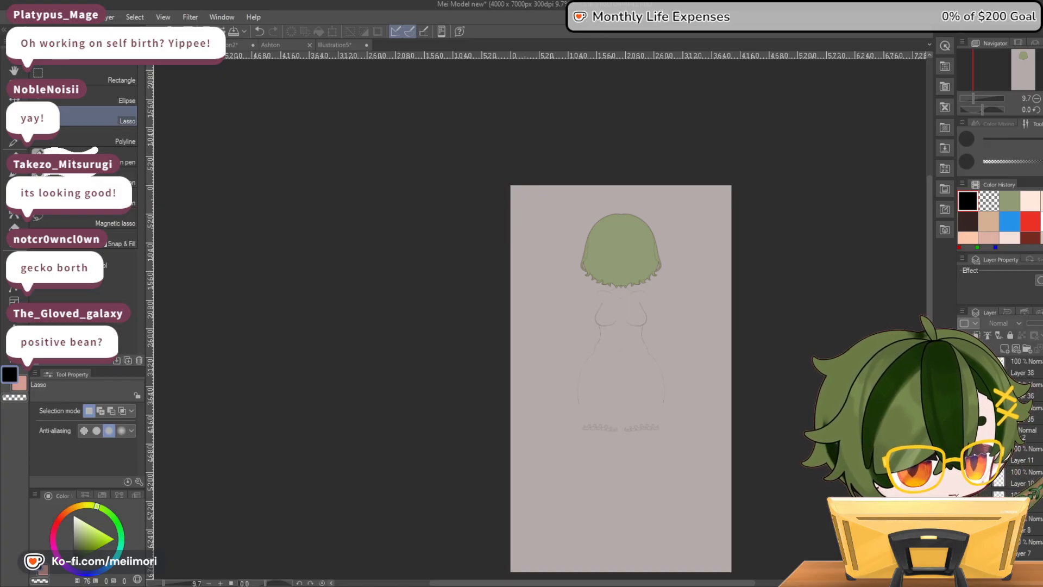
left_click(964, 478)
scroll(999, 478, "down", 2)
left_click(964, 478)
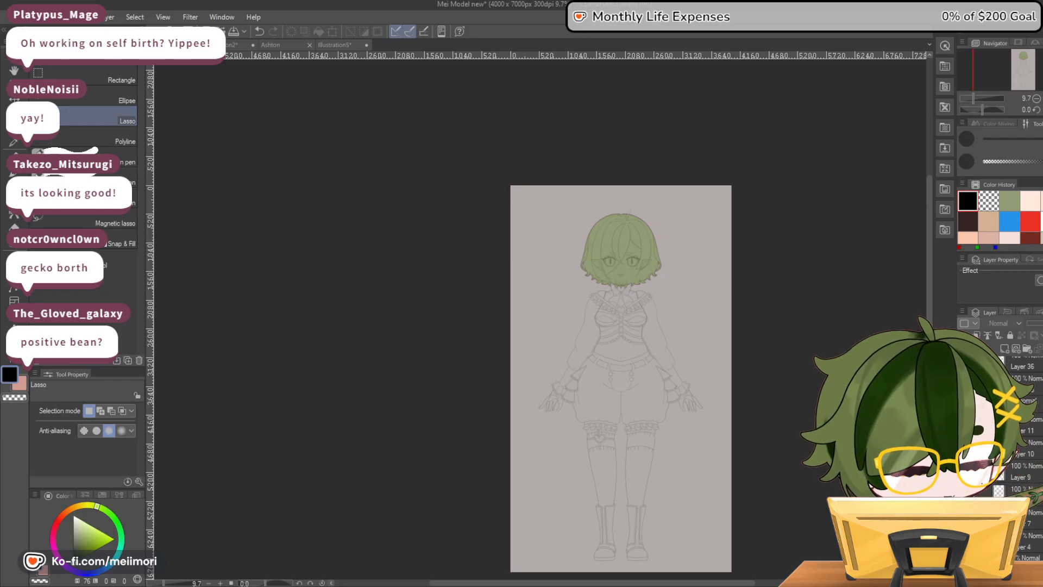
Show the mouth and eyelash line layers inside the earlier design's folder
scroll(1000, 478, "down", 2)
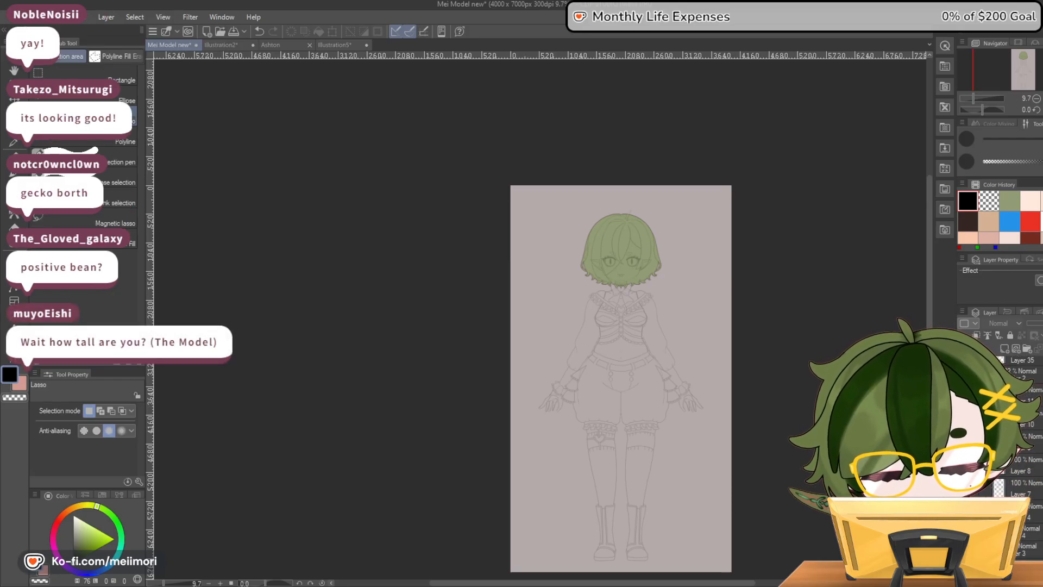
scroll(999, 478, "down", 3)
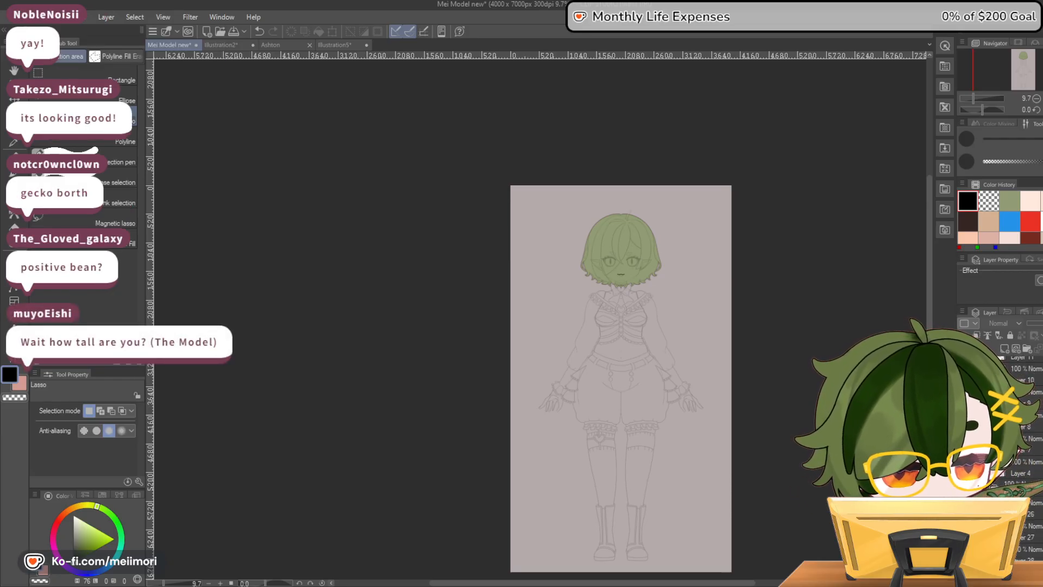
scroll(1000, 478, "down", 3)
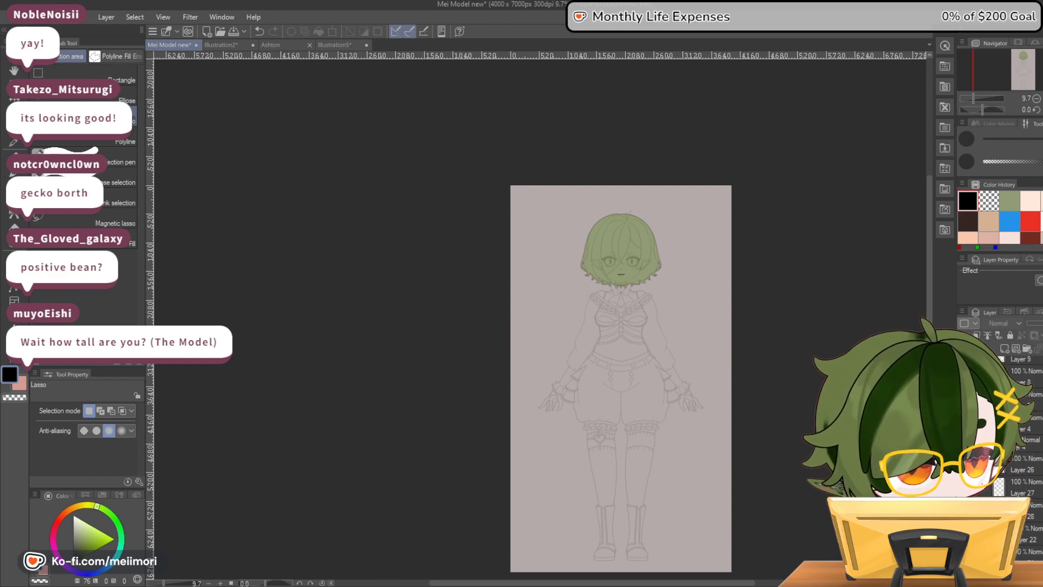
scroll(999, 478, "down", 3)
scroll(999, 478, "down", 3)
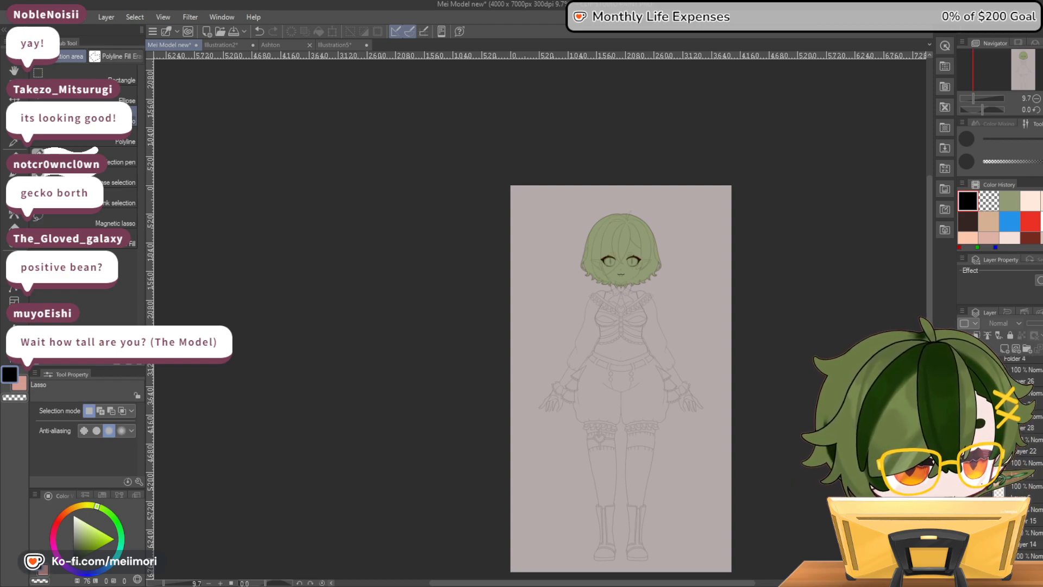
scroll(999, 478, "down", 2)
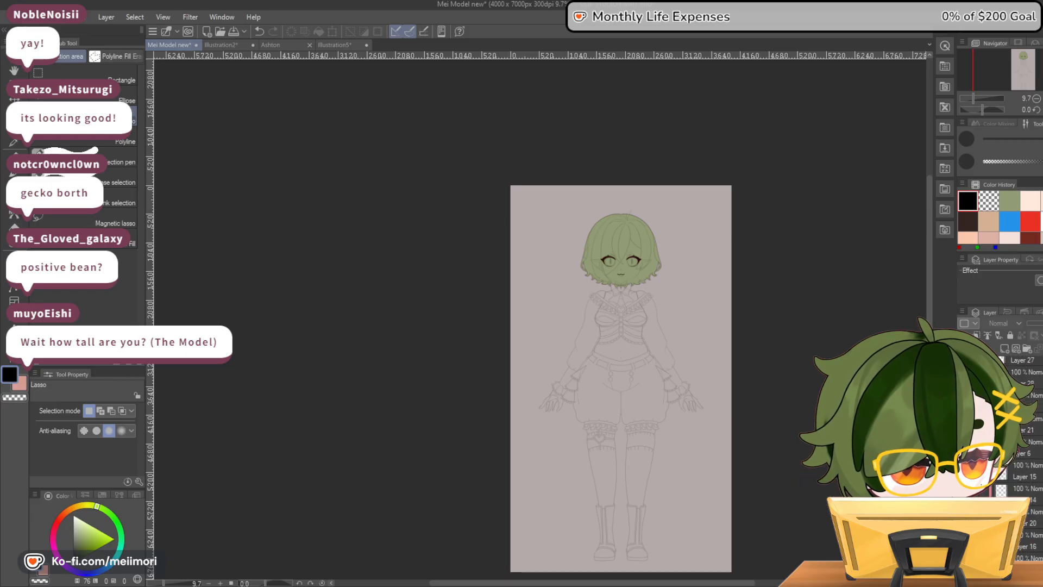
scroll(999, 478, "down", 2)
scroll(999, 478, "down", 3)
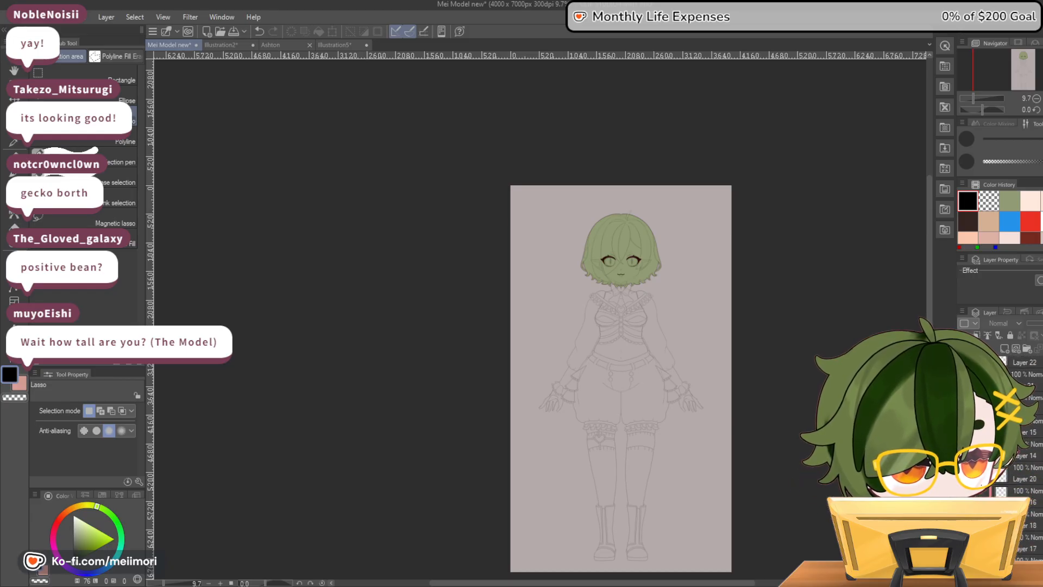
scroll(999, 478, "down", 2)
Show the red eye colours and the face, neck and shoulder skin layers of the earlier design
left_click(963, 454)
scroll(999, 478, "down", 1)
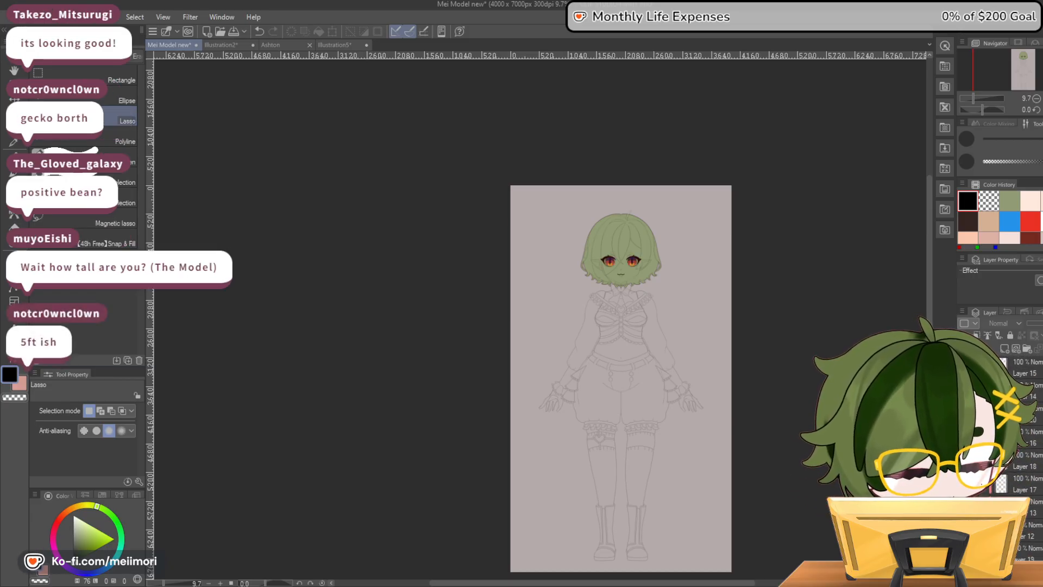
left_click(963, 453)
scroll(999, 478, "down", 3)
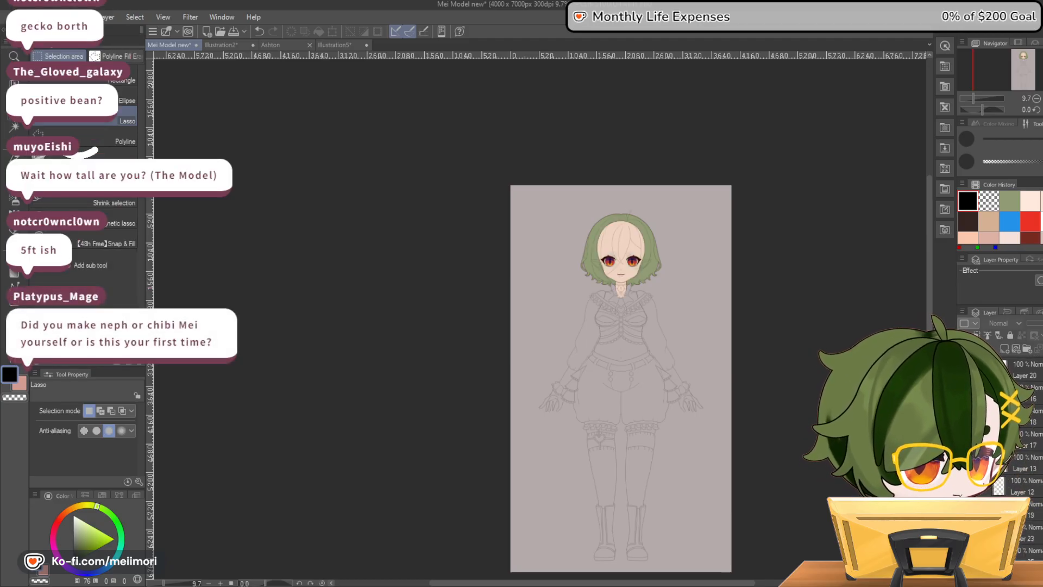
left_click(963, 454)
scroll(999, 478, "down", 3)
scroll(1022, 435, "up", 5)
scroll(1021, 435, "up", 5)
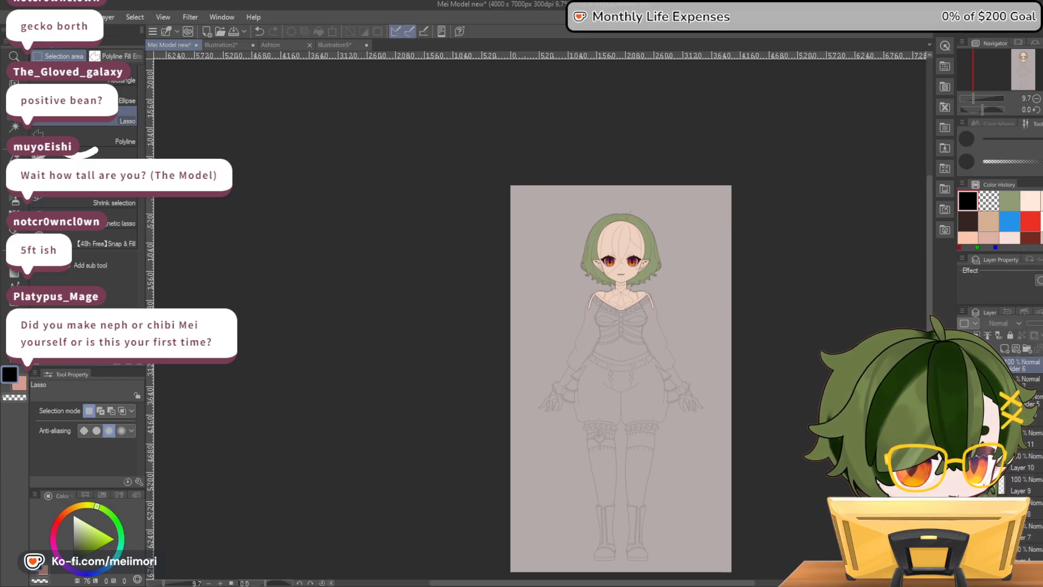
Inspect the earlier design's coloured face and upper body, then hide its coloured layers, green hair and line sketch
scroll(620, 258, "up", 4)
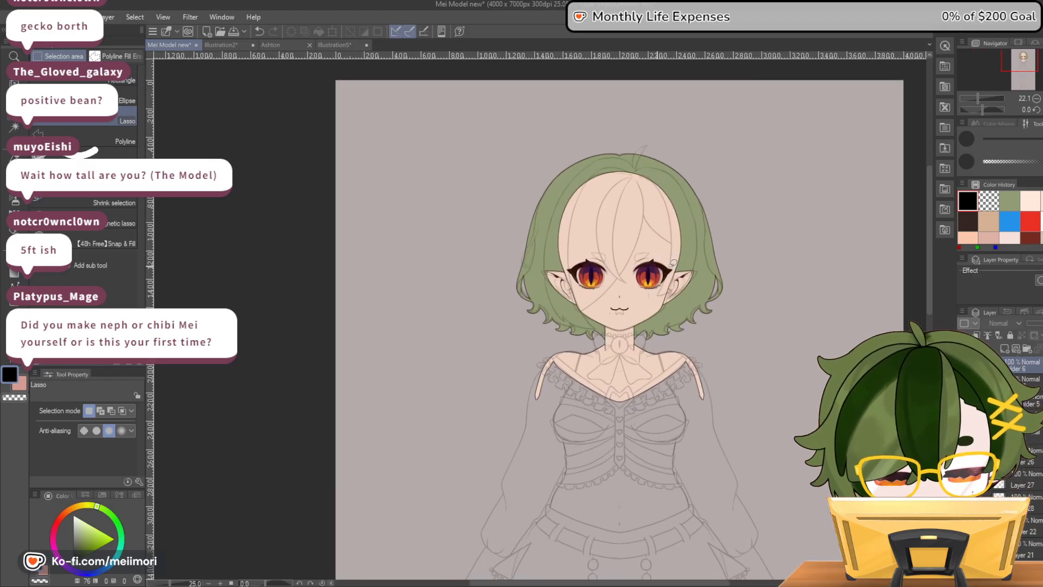
scroll(667, 261, "up", 1)
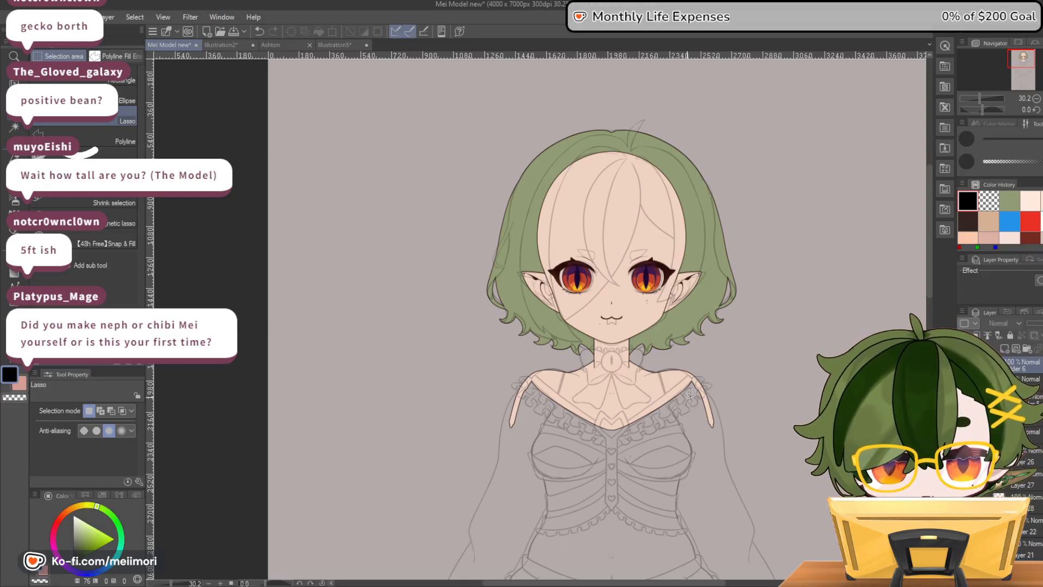
scroll(701, 340, "down", 2)
left_click(985, 435)
left_click(964, 366)
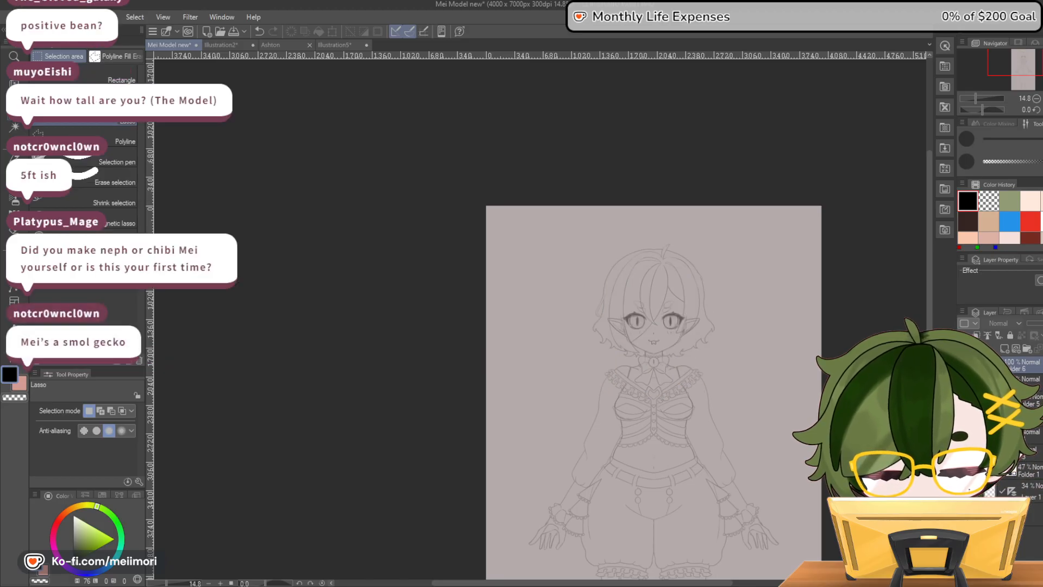
left_click(964, 382)
left_click(964, 401)
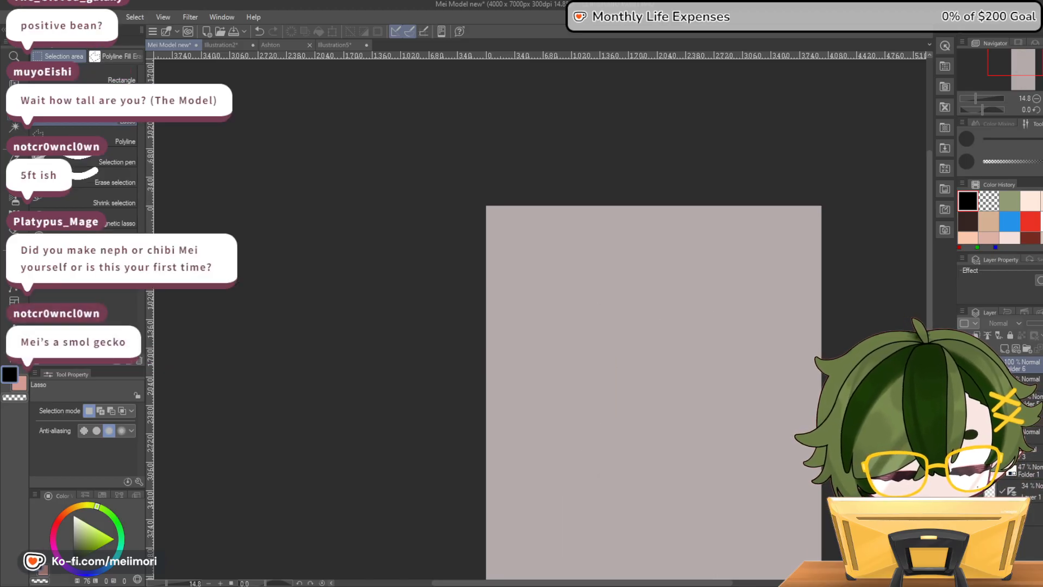
Show the new head drawing with its facial features and the blue body sketch again
left_click(964, 365)
left_click(964, 417)
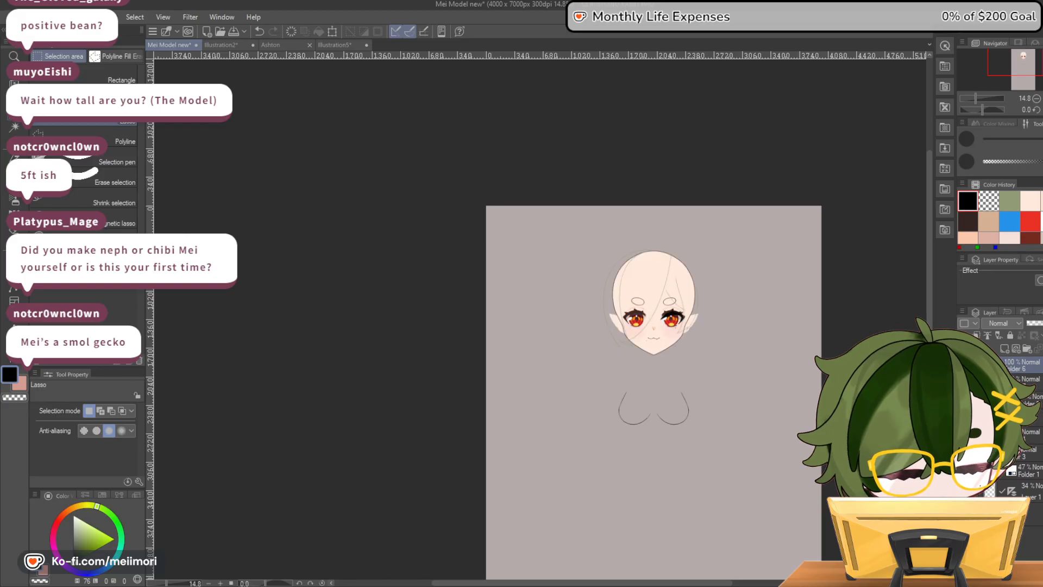
left_click(964, 400)
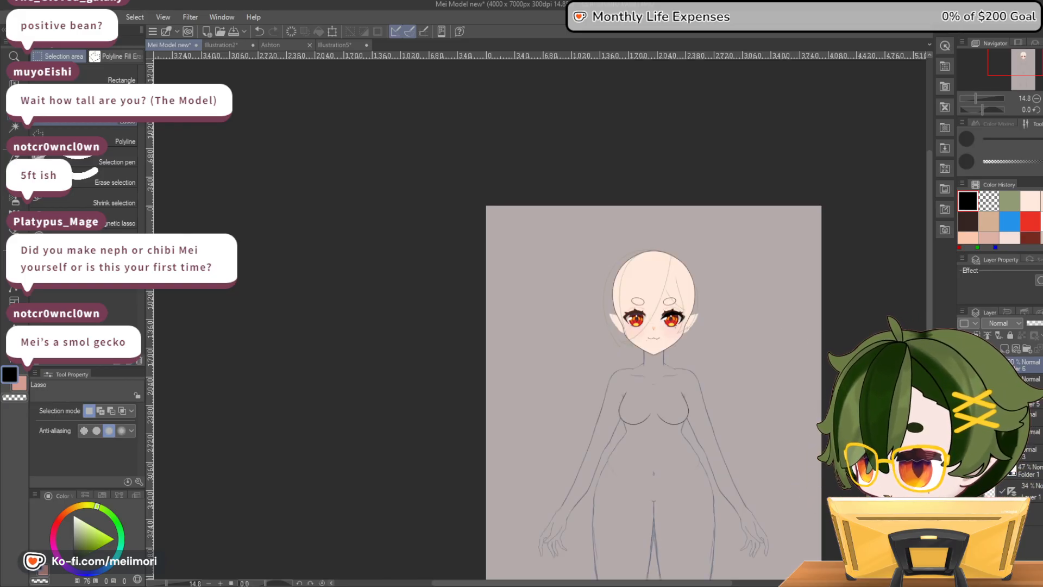
scroll(684, 295, "up", 4)
scroll(585, 219, "up", 4)
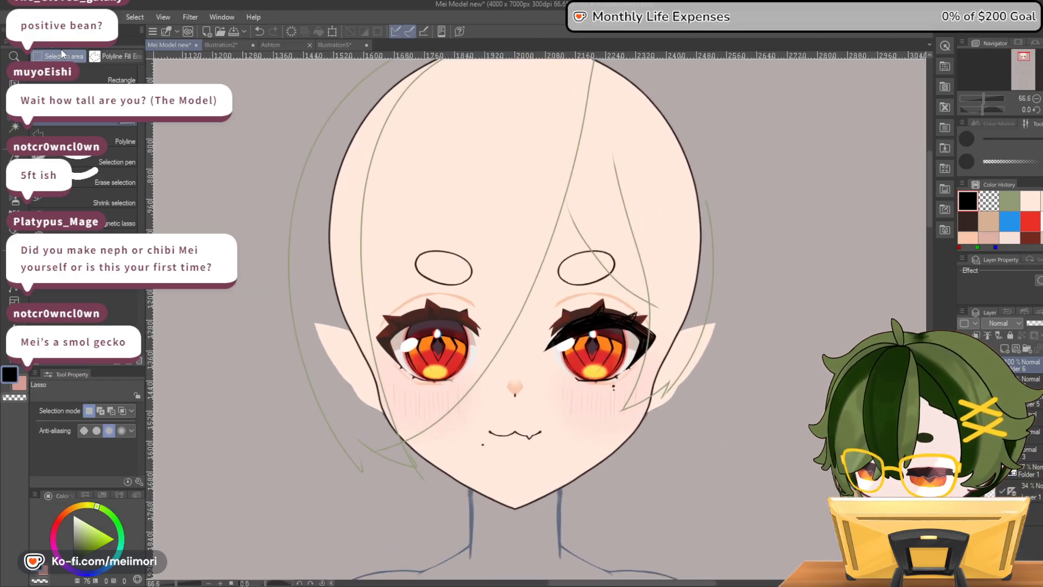
Switch through Illustration2 to the Ashton document and look over its character line art
left_click(219, 45)
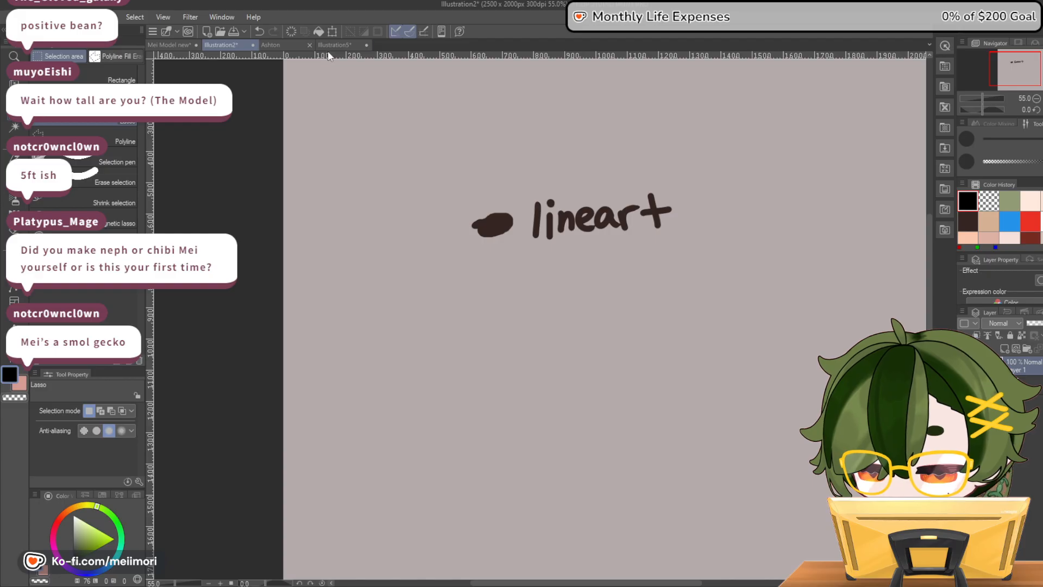
left_click(269, 45)
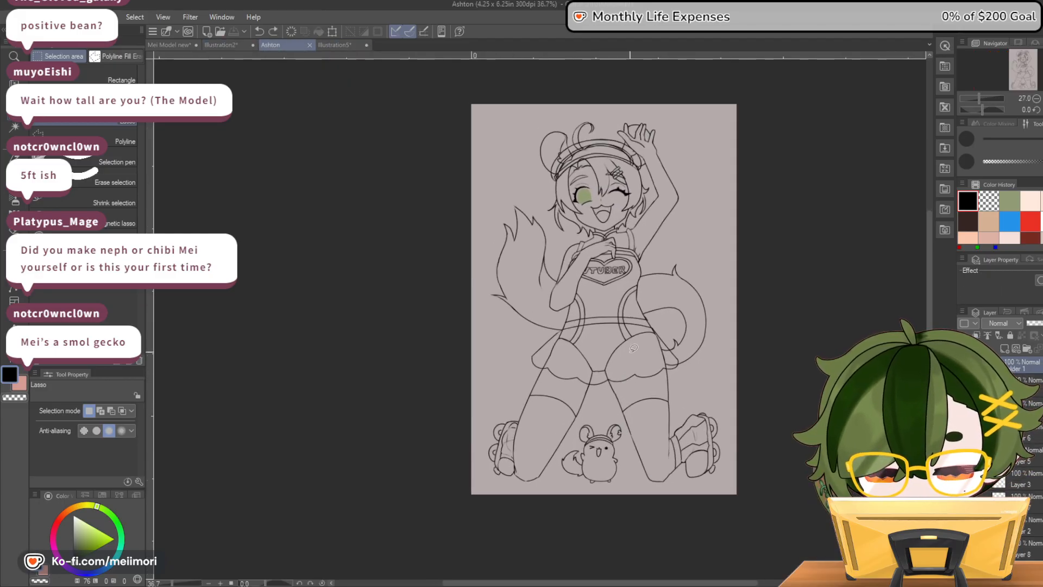
scroll(633, 351, "up", 5)
scroll(600, 234, "down", 2)
scroll(599, 234, "up", 1)
scroll(600, 234, "down", 1)
Toggle Folder 1 to check its contents, then delete the layer below it that holds the skirt outlines
left_click(964, 365)
left_click(964, 365)
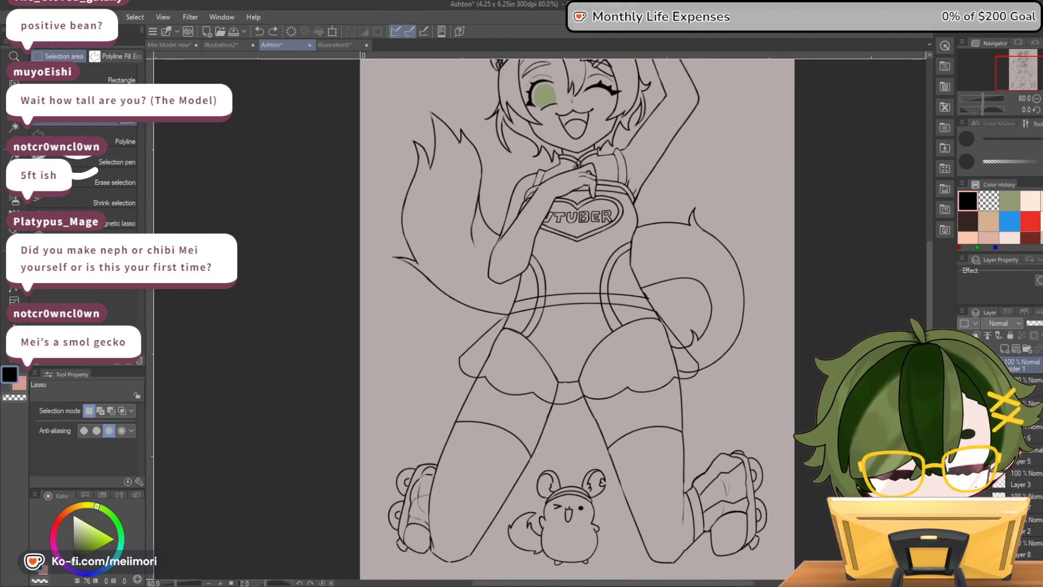
left_click(1031, 387)
key("Delete")
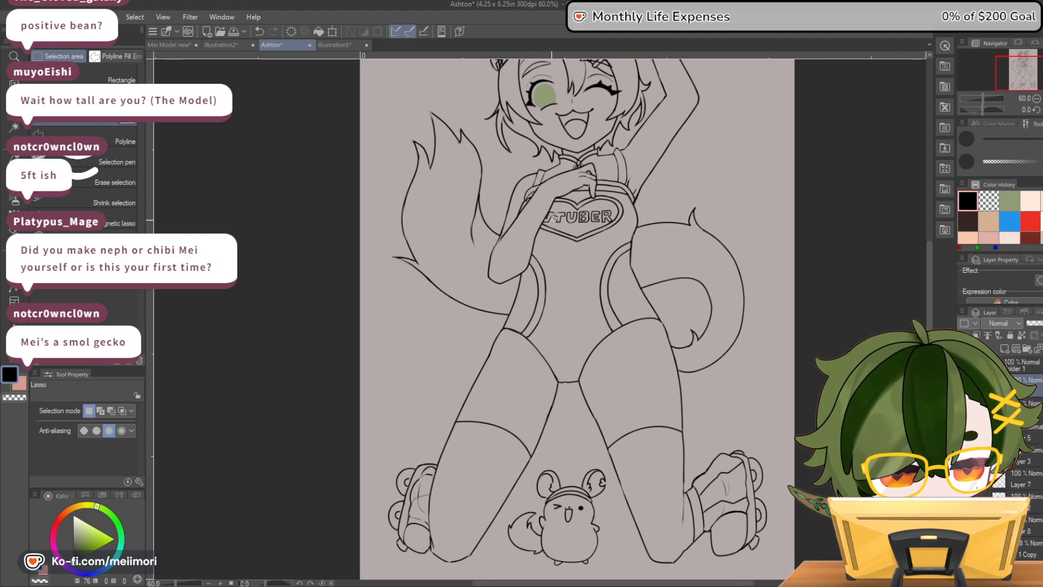
key("Delete")
key("ctrl+z")
key("ctrl+y")
key("ctrl+z")
key("ctrl+y")
key("ctrl+z")
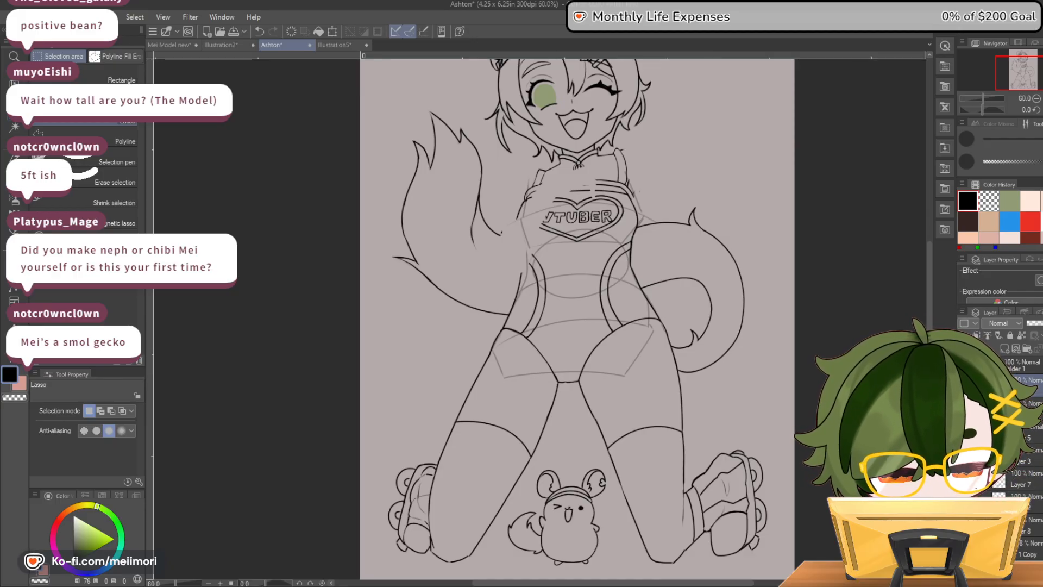
Toggle the line-art layers' visibility to identify what each contains around the torso
left_click(964, 384)
left_click(964, 384)
left_click(964, 407)
left_click(964, 407)
scroll(576, 200, "up", 4)
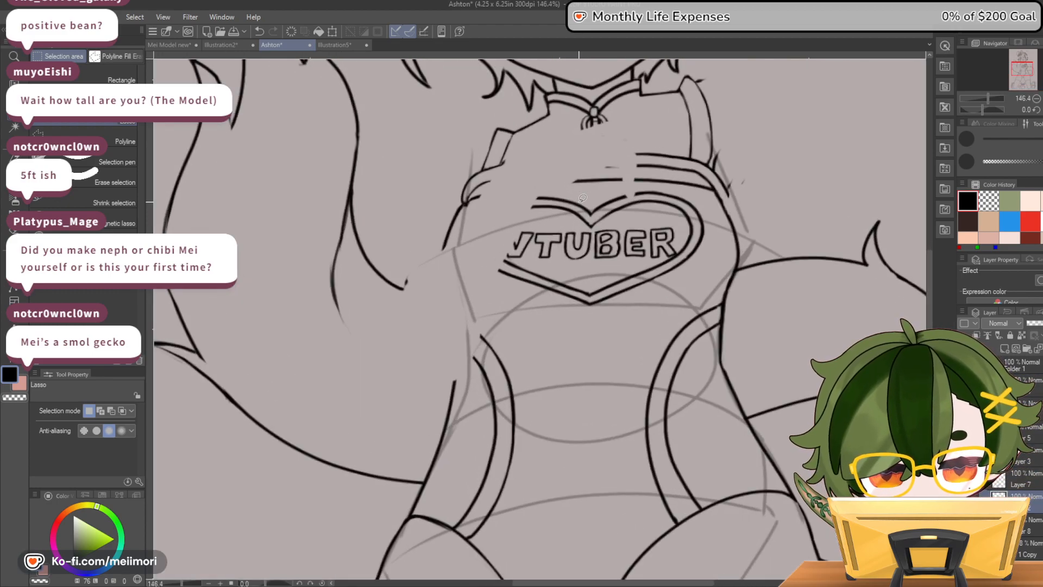
mouse_move(531, 189)
left_mouse_down()
mouse_move(649, 186)
mouse_move(514, 195)
mouse_move(482, 285)
left_mouse_up()
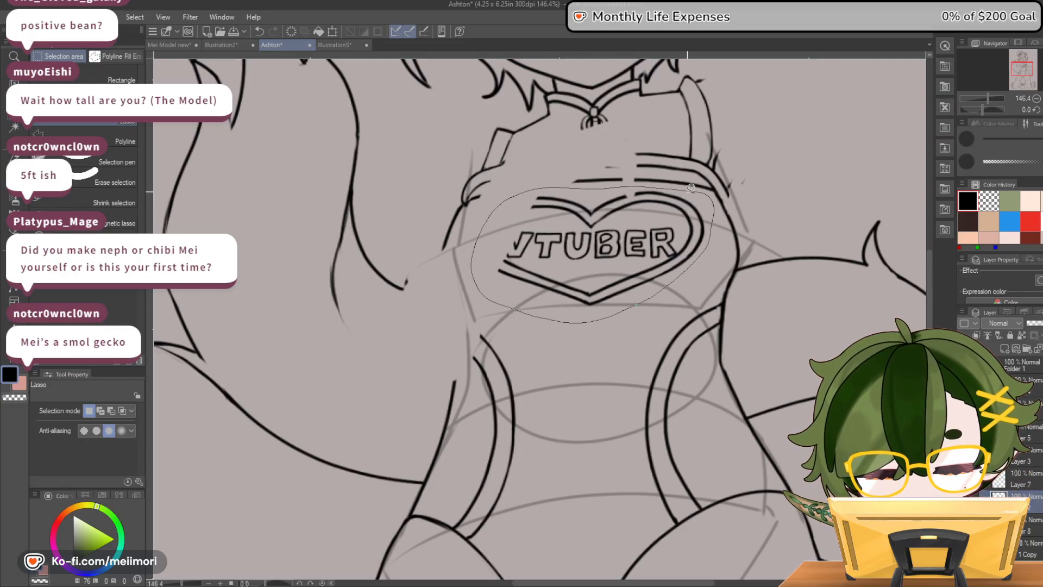
left_click_drag(693, 187, 694, 188)
left_click(638, 343)
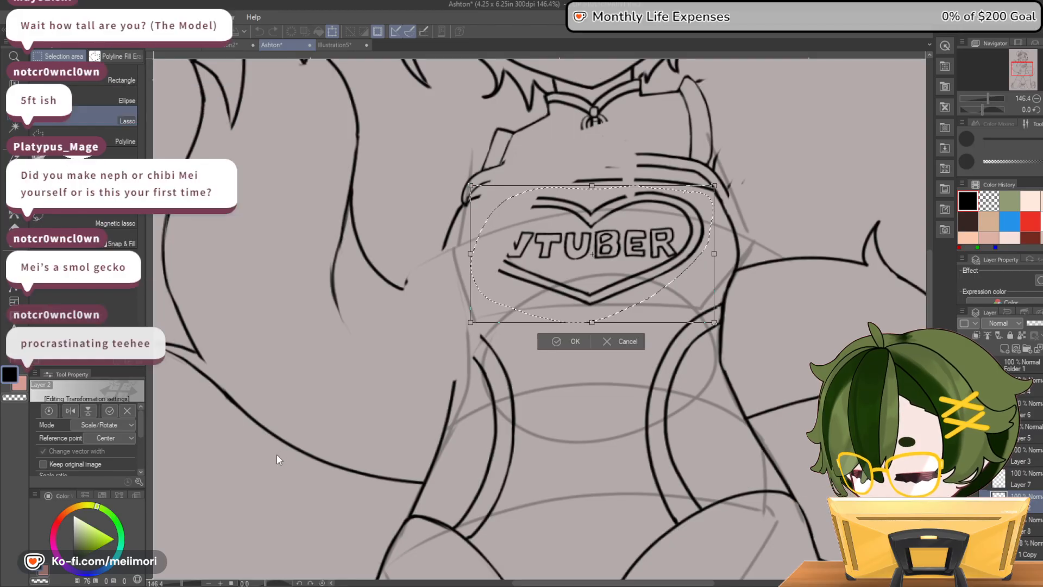
left_click(287, 390)
left_click_drag(591, 323, 597, 292)
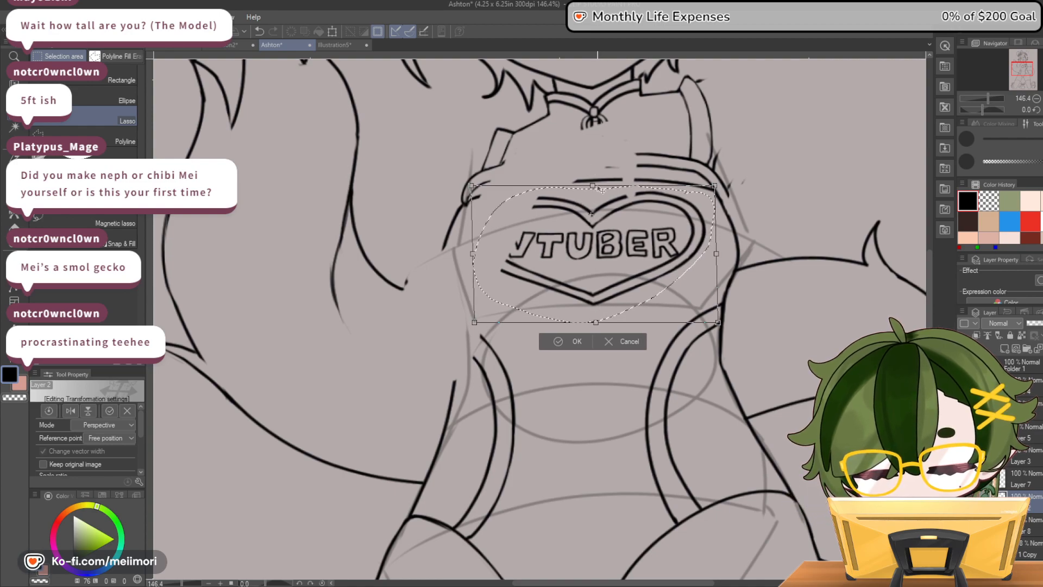
left_click(624, 342)
left_click(660, 311)
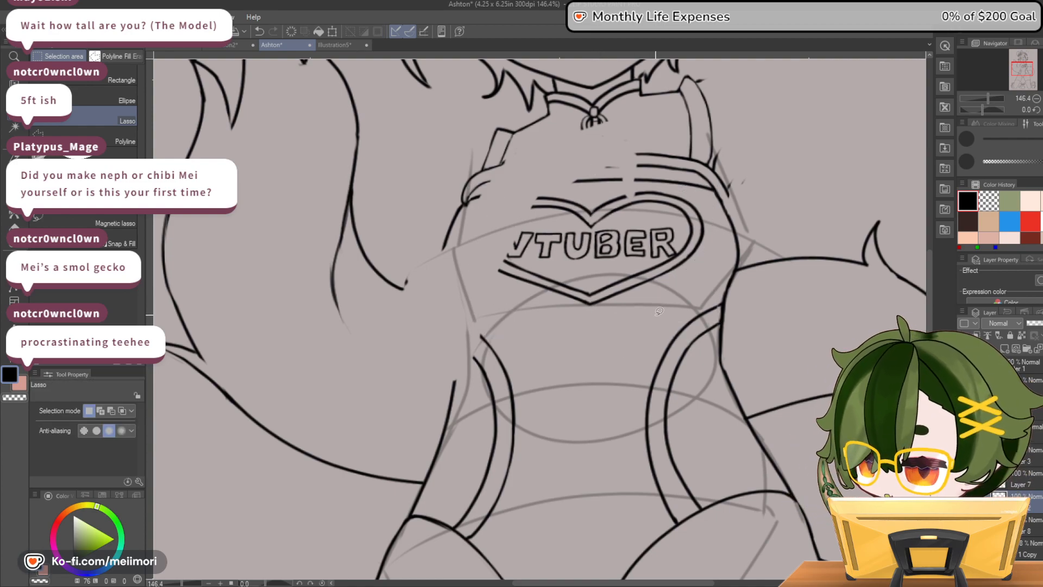
mouse_move(595, 313)
left_mouse_down()
mouse_move(650, 292)
mouse_move(697, 247)
mouse_move(706, 205)
mouse_move(624, 183)
left_mouse_up()
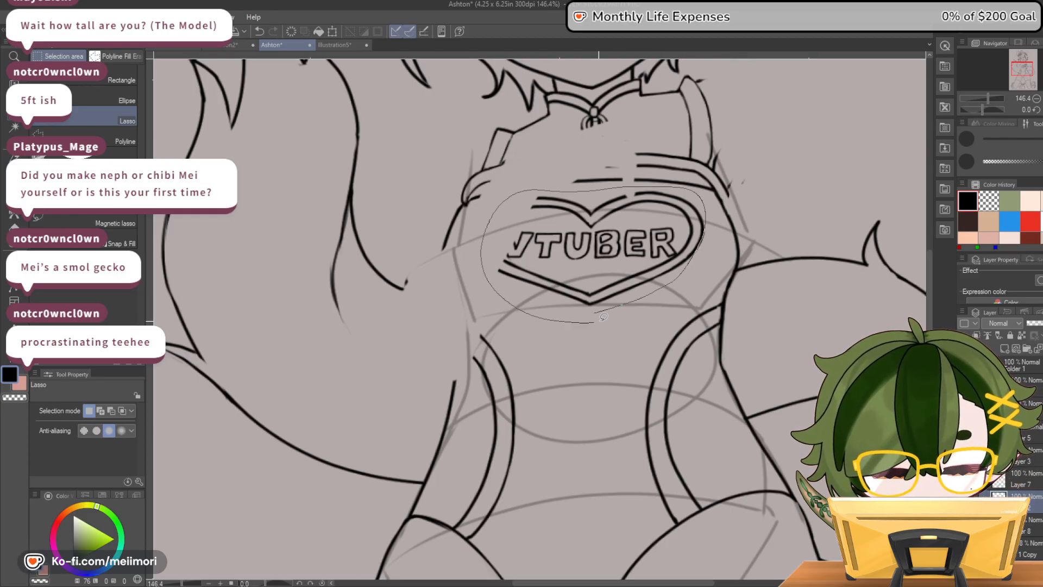
left_click_drag(599, 317, 600, 318)
left_click(712, 286)
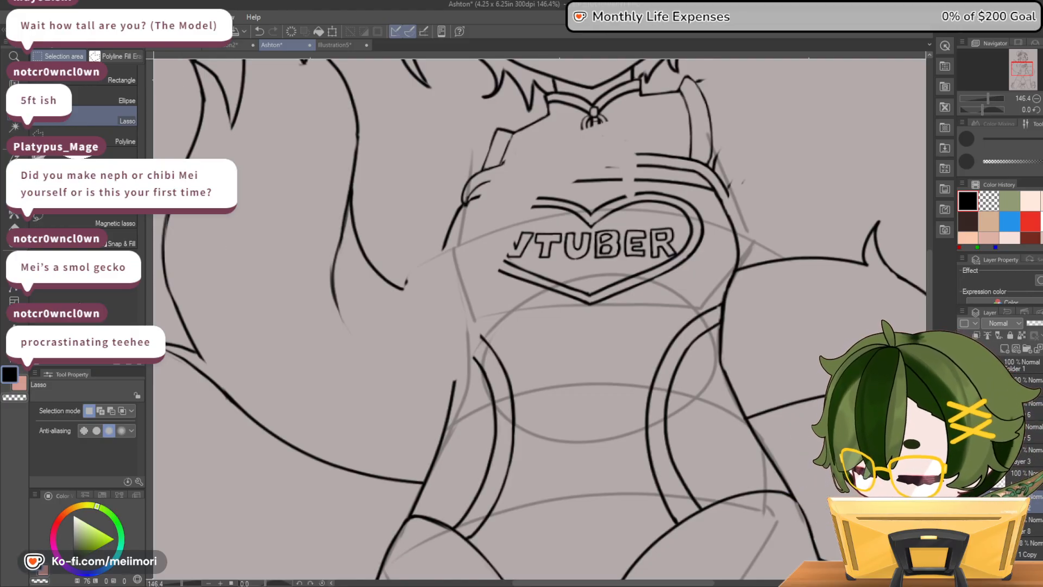
Check the logo's layer by toggling its visibility, then lasso the VTUBER heart logo and move it onto its own layer
left_click(964, 502)
left_click(964, 501)
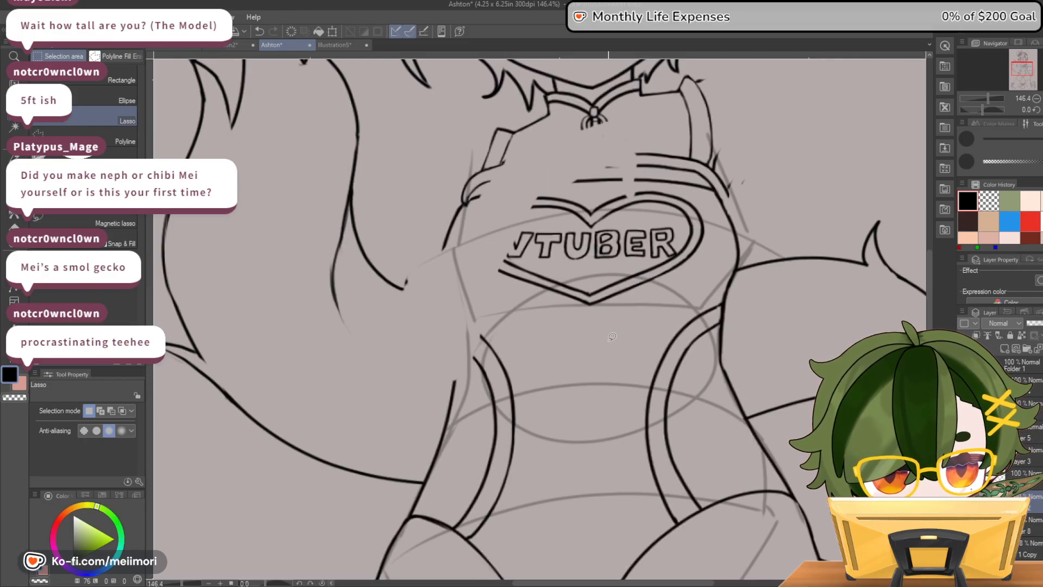
mouse_move(572, 193)
left_mouse_down()
mouse_move(666, 186)
mouse_move(711, 225)
mouse_move(696, 279)
mouse_move(612, 314)
mouse_move(520, 296)
mouse_move(486, 229)
mouse_move(534, 192)
mouse_move(574, 191)
left_mouse_up()
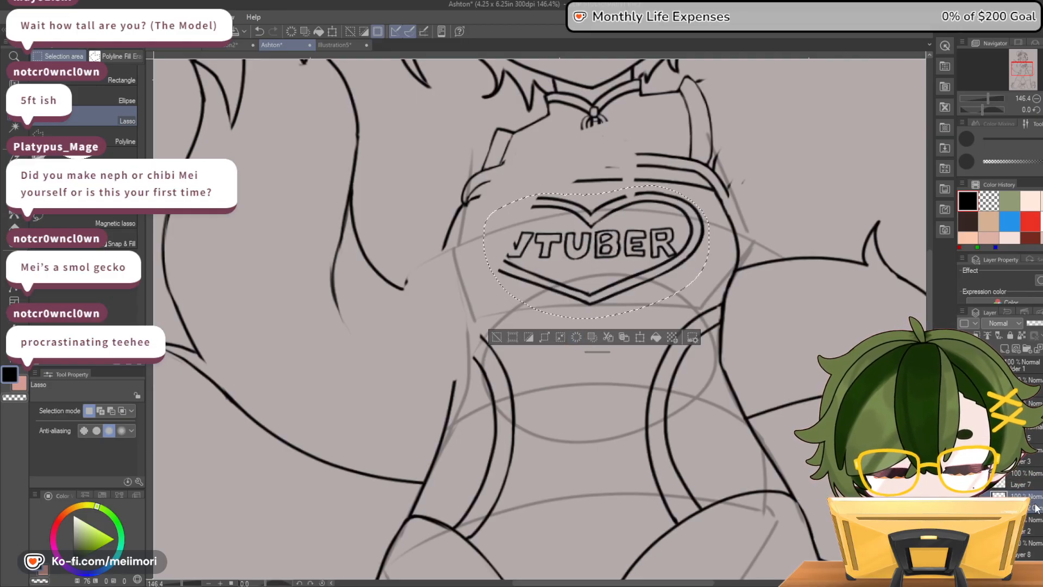
key("ctrl+d")
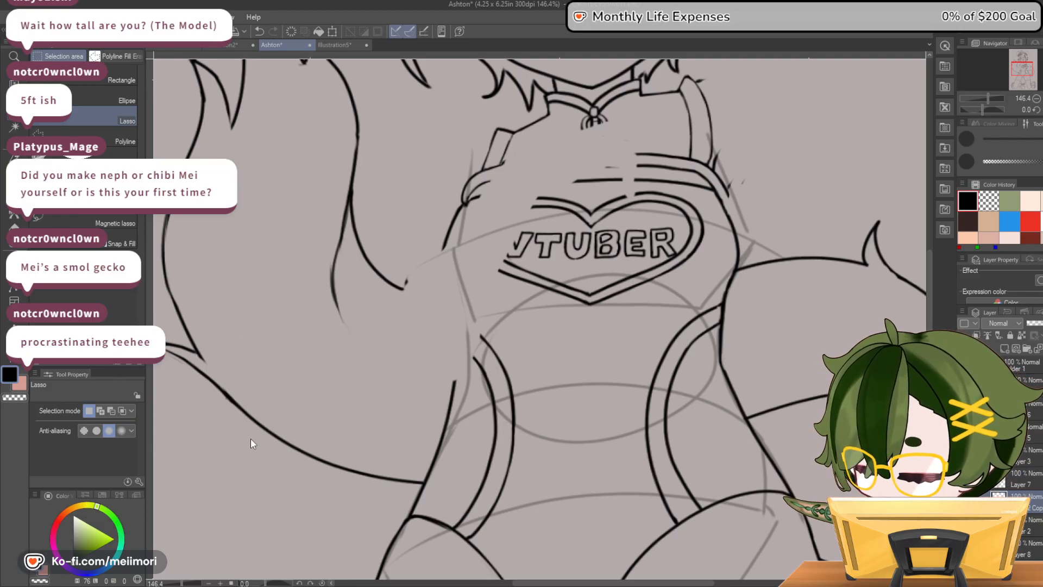
Start a mesh transformation on the heart logo, pulling its upper corners inward and raising the middle of its upper half
key("ctrl+t")
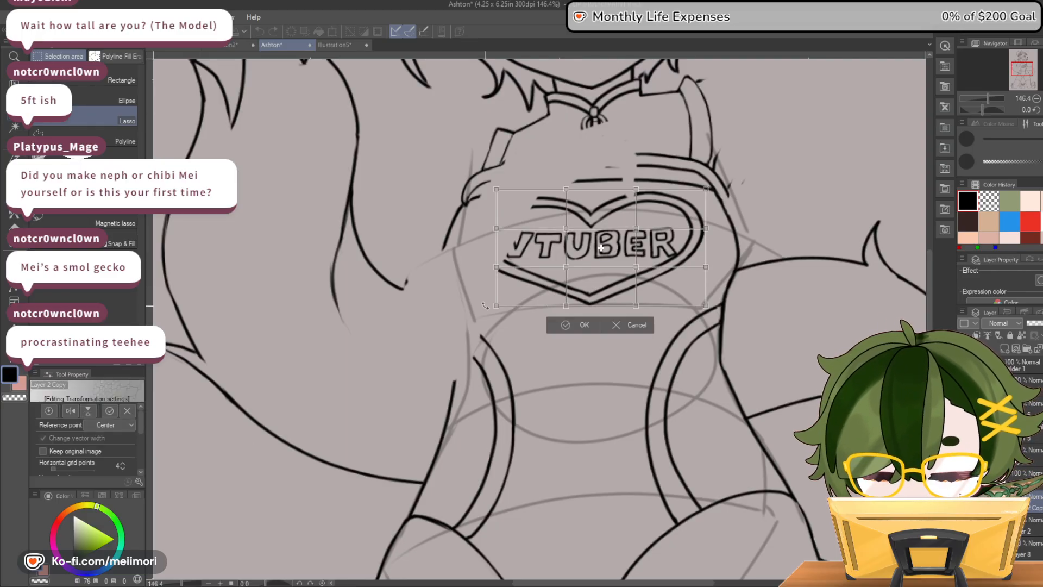
left_click_drag(495, 310, 459, 302)
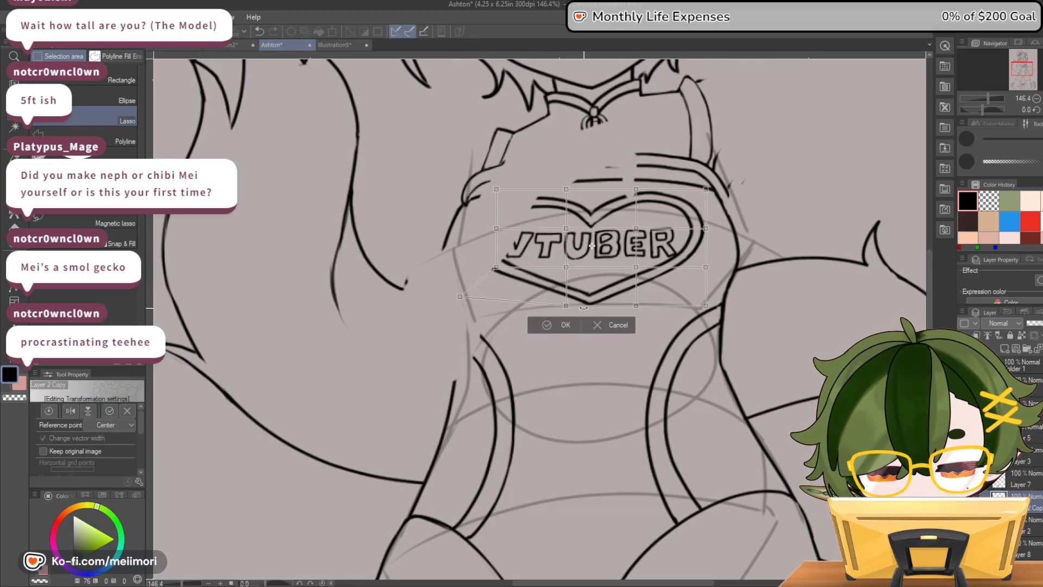
left_click_drag(499, 190, 614, 188)
left_click_drag(706, 189, 674, 189)
left_click_drag(637, 229, 638, 222)
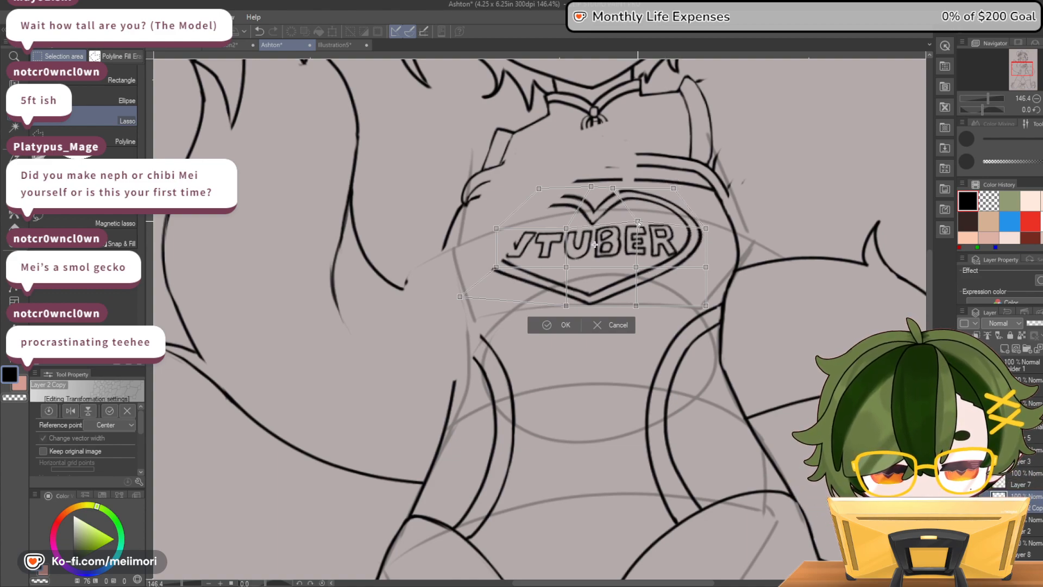
left_click_drag(566, 229, 566, 216)
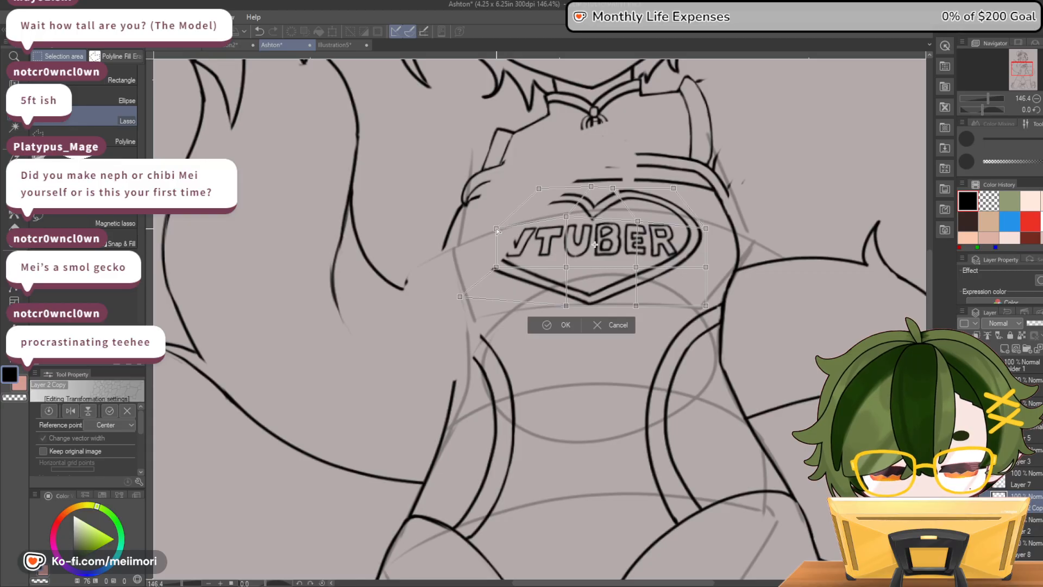
left_click_drag(496, 228, 492, 217)
left_click_drag(704, 222, 708, 230)
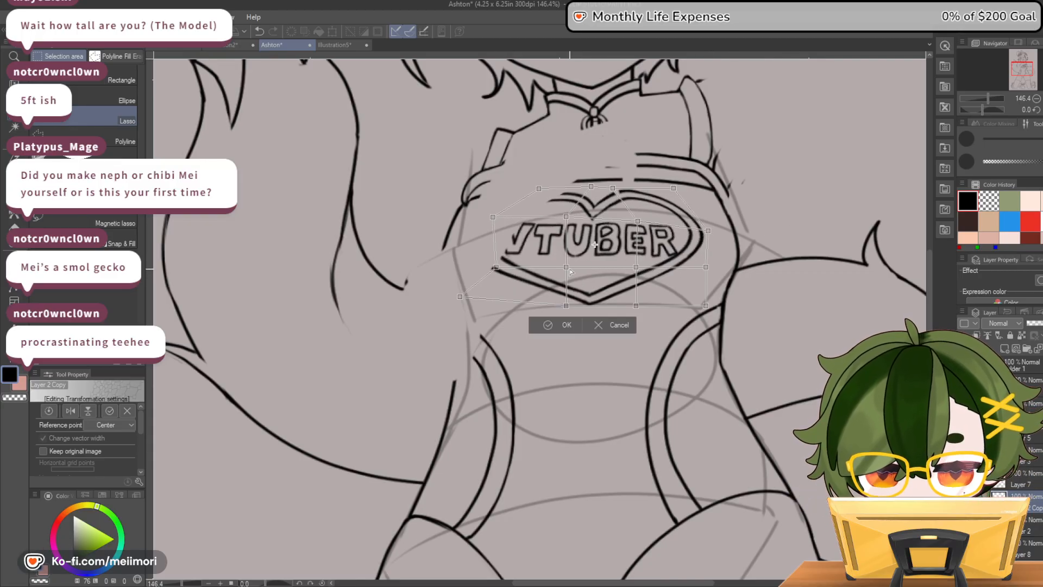
Raise the mesh's lower rows and draw its bottom corners inward to curve the logo around the chest, then apply the transformation
left_click_drag(568, 268, 566, 253)
left_click_drag(636, 267, 637, 253)
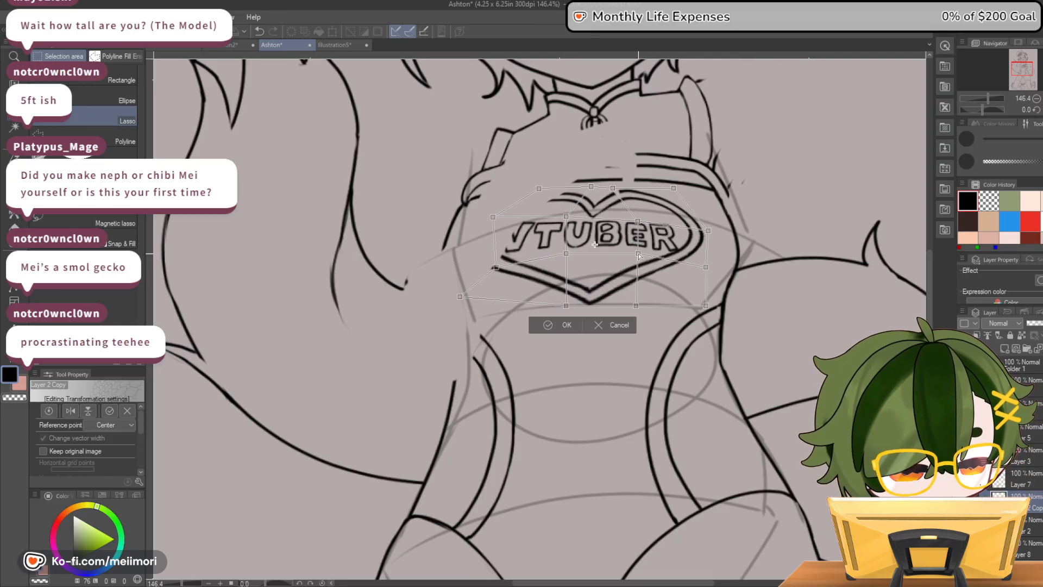
left_click_drag(496, 266, 494, 259)
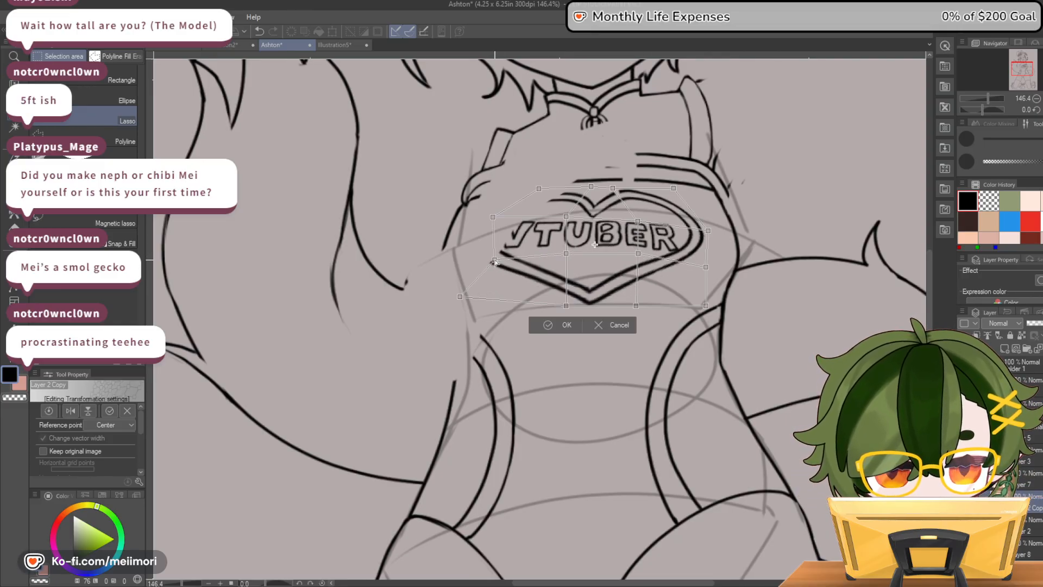
left_click_drag(459, 291, 503, 294)
left_click_drag(706, 308, 633, 303)
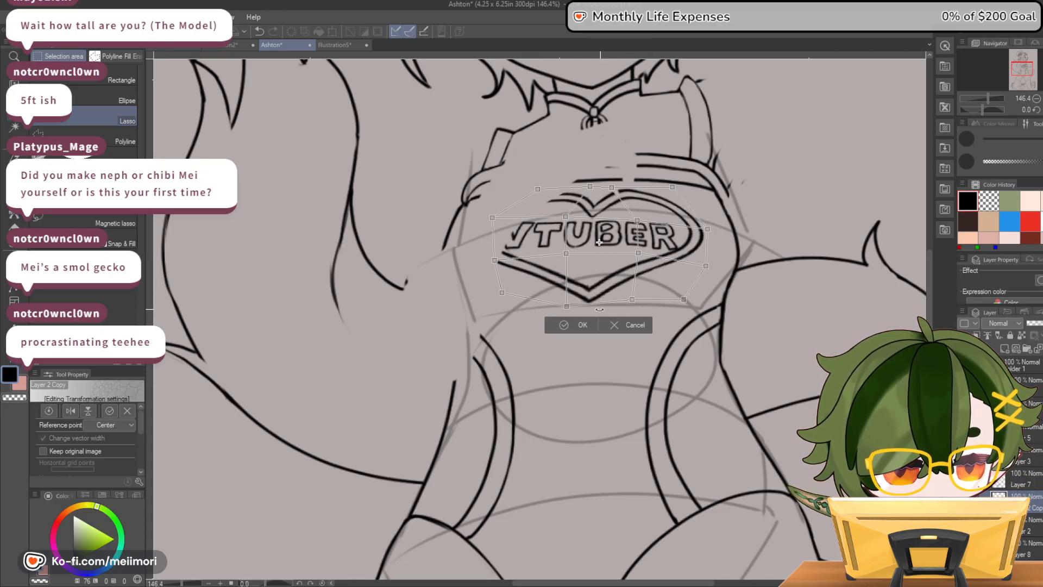
left_click_drag(567, 306, 570, 297)
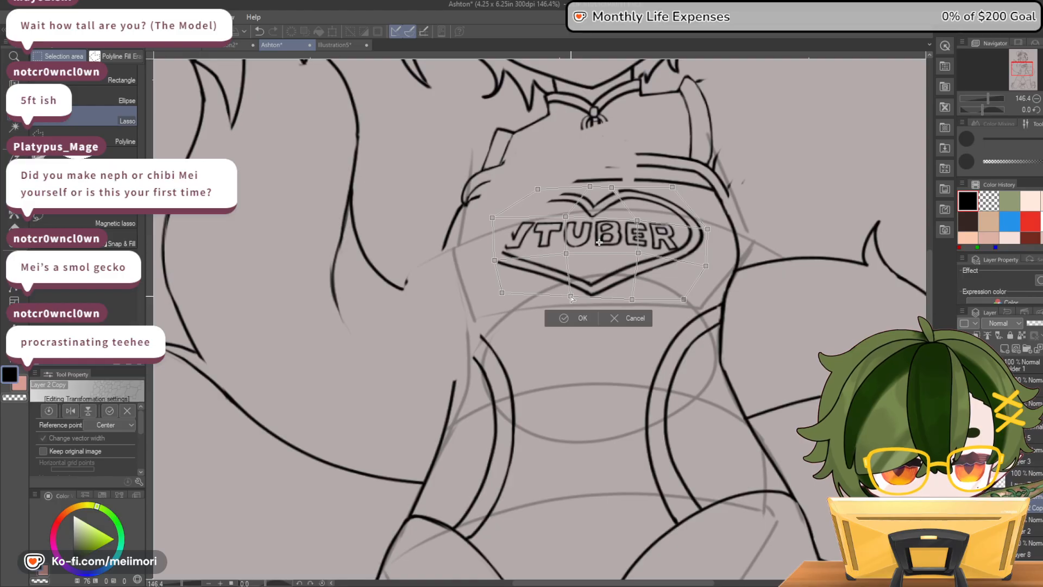
left_click(580, 318)
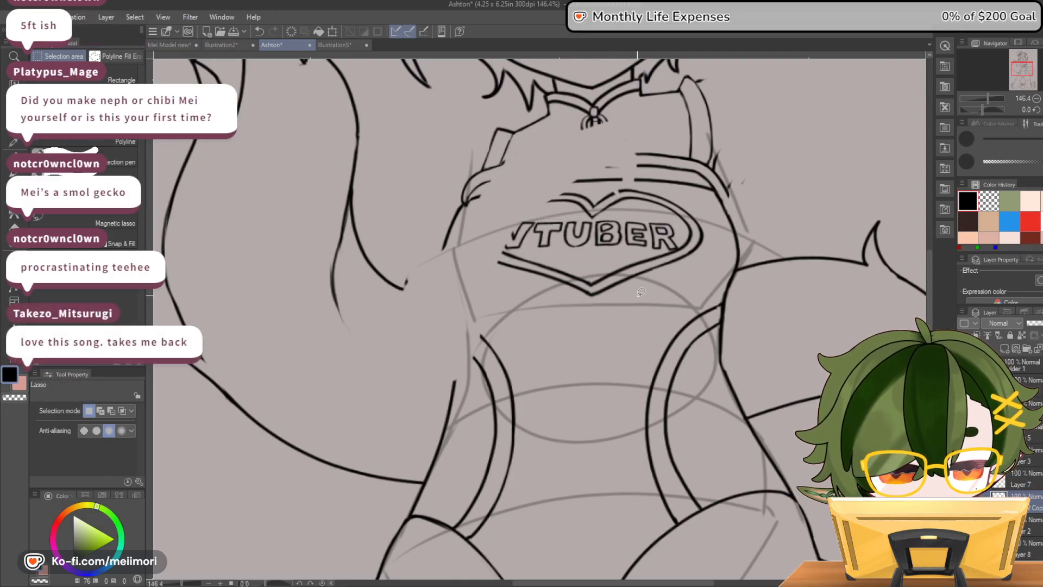
Look over the reshaped logo on the whole figure and show the layer with the arms' line art
scroll(621, 326, "down", 5)
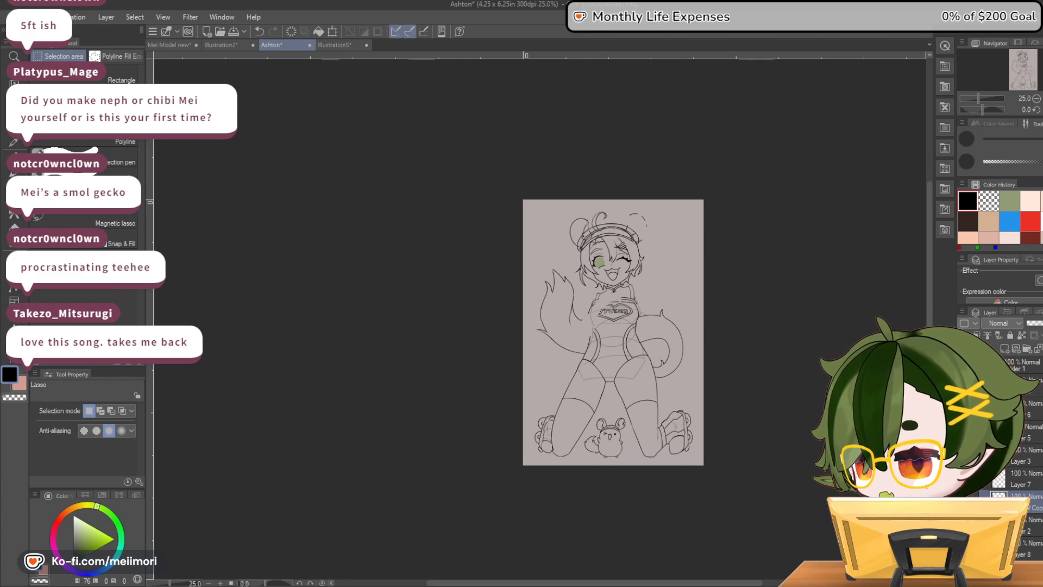
scroll(555, 345, "down", 2)
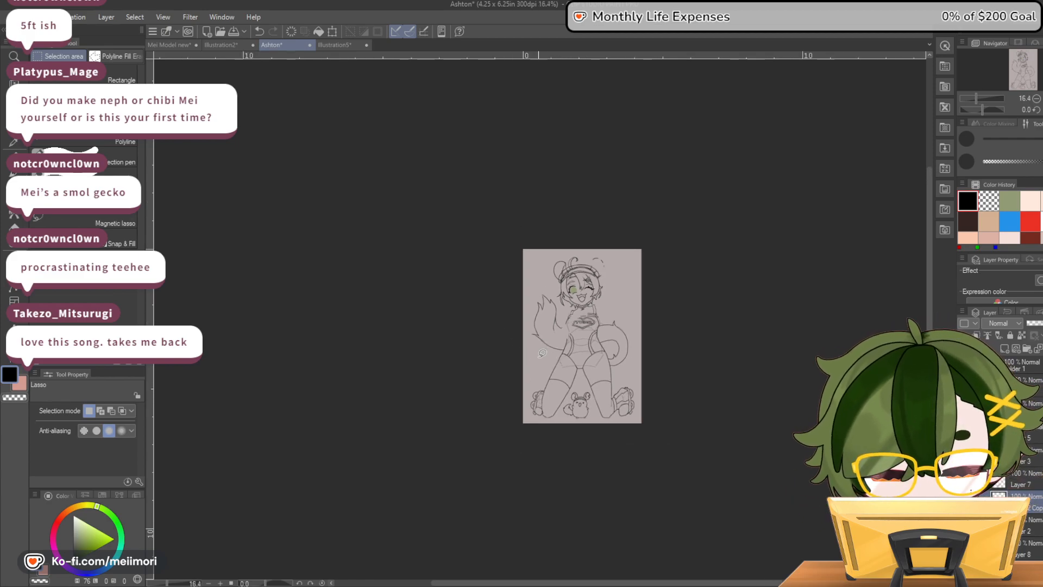
scroll(541, 354, "up", 4)
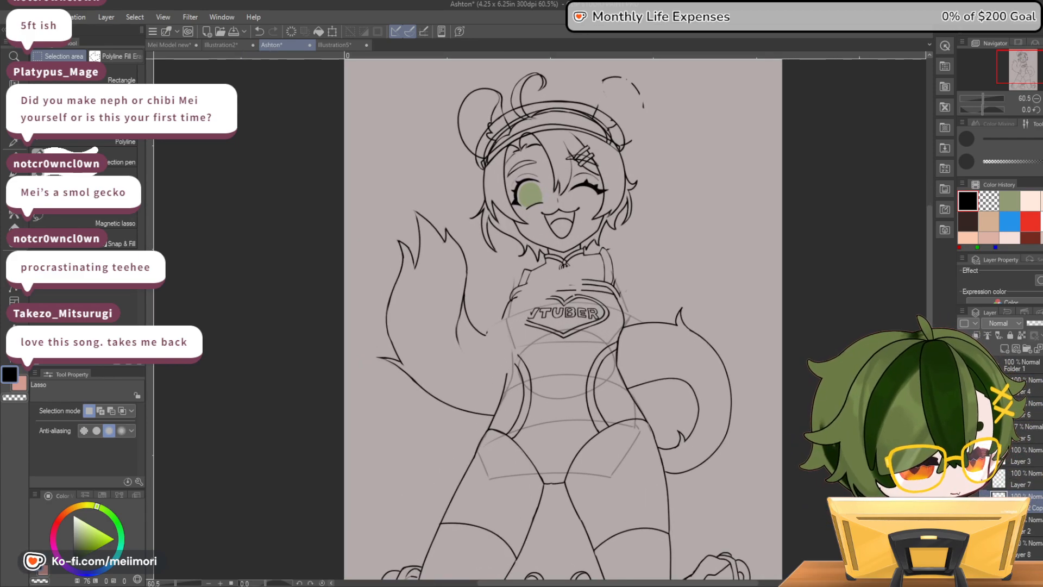
left_click(967, 488)
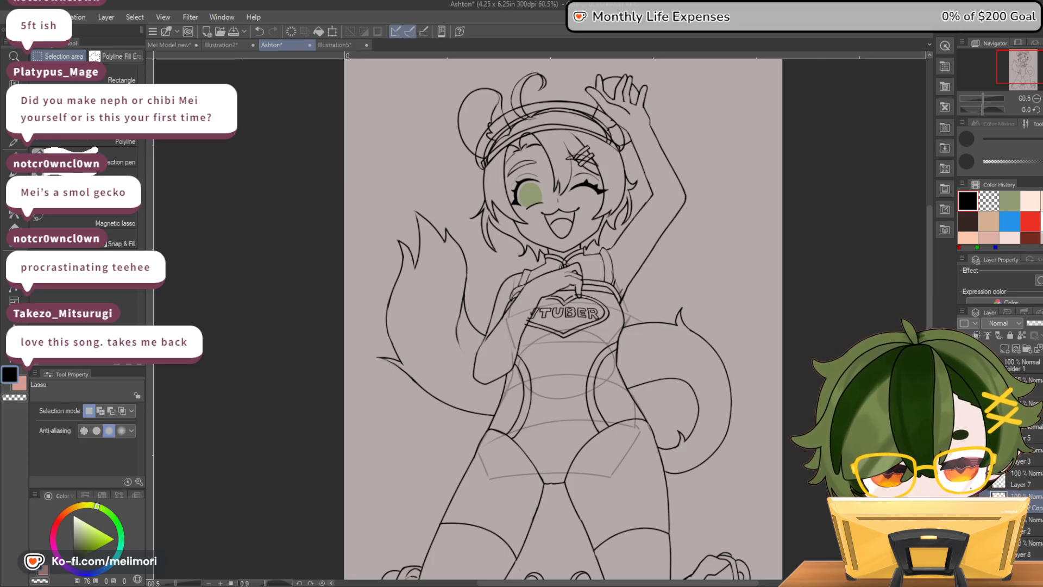
Erase the logo lines overlapping the forearm and complete the heart's upper outline beside the hand with the 5.0 px pen
scroll(549, 313, "up", 1)
scroll(549, 313, "down", 2)
scroll(561, 301, "up", 4)
scroll(561, 302, "up", 4)
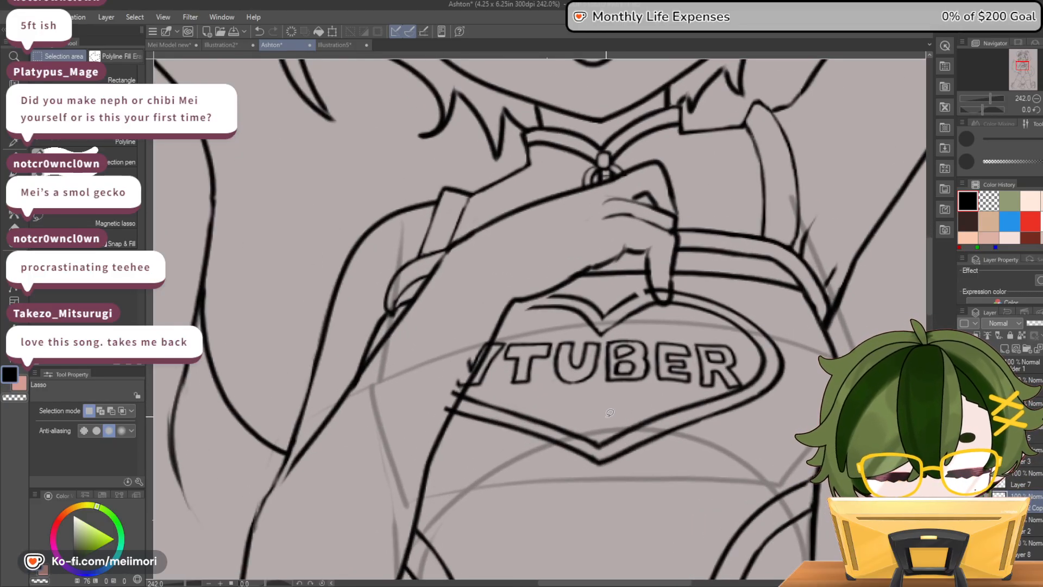
key("e")
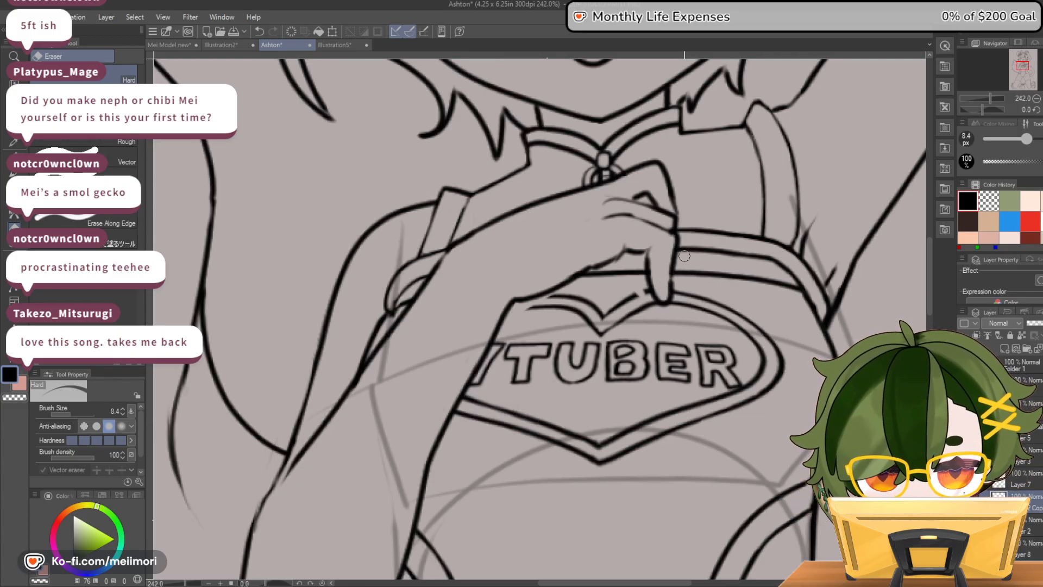
key("p")
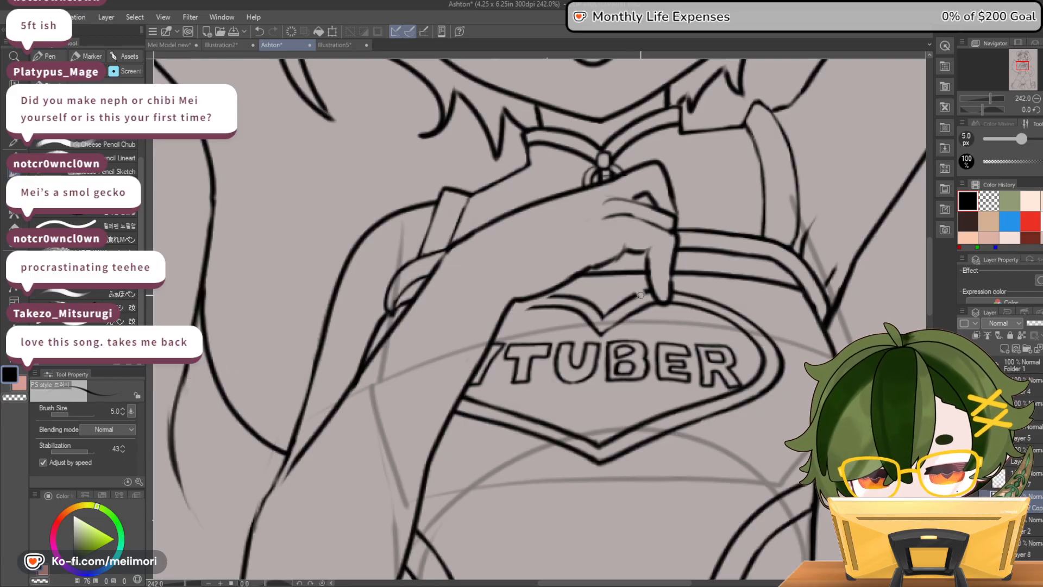
mouse_move(537, 307)
left_mouse_down()
mouse_move(504, 313)
mouse_move(537, 308)
left_mouse_up()
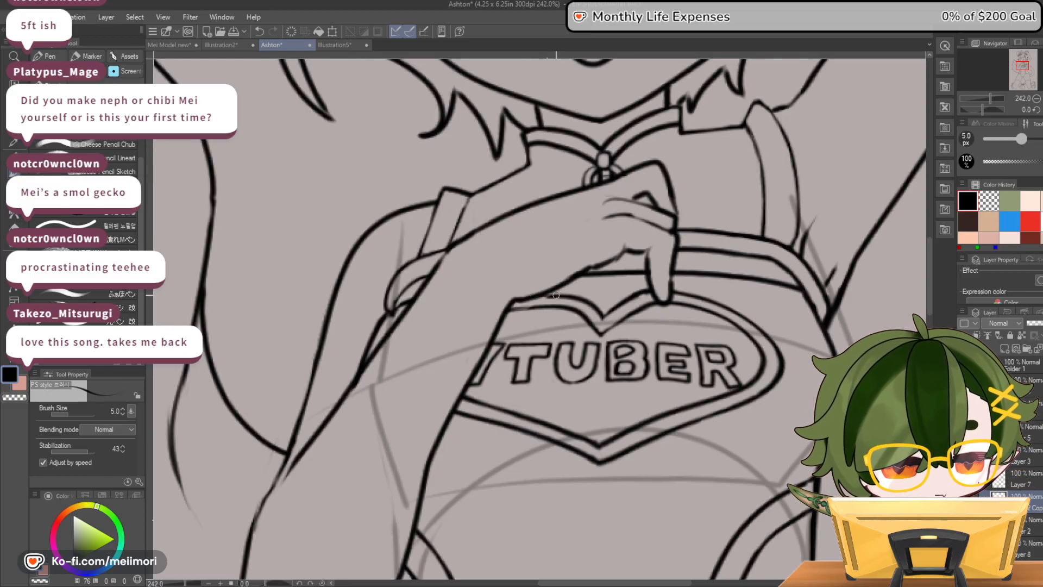
Apply a dark blue layer colour to Folder 1's line art and add a new layer folder above it
scroll(556, 522, "down", 1)
scroll(555, 522, "down", 7)
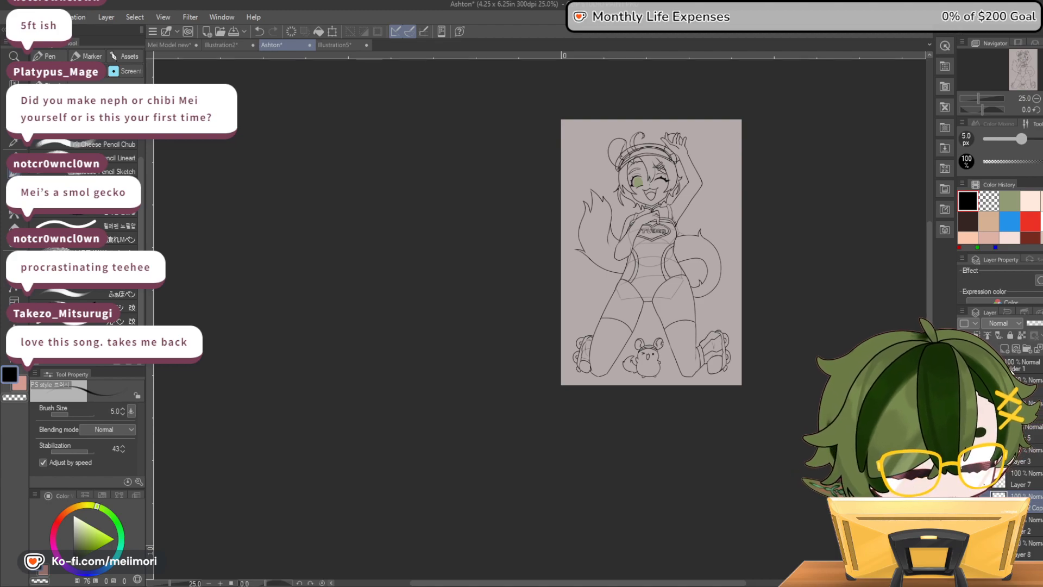
left_click(984, 365)
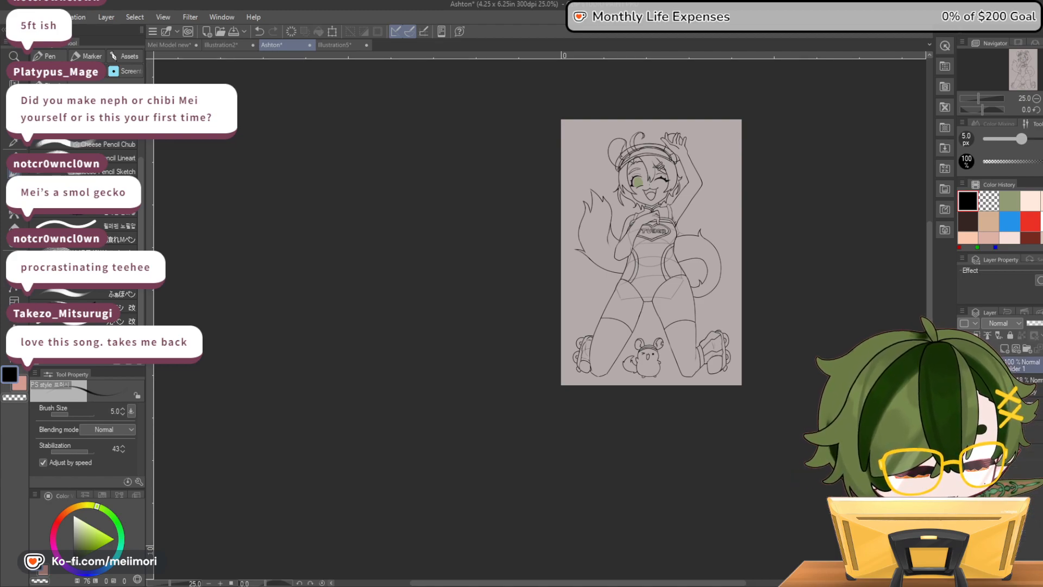
key("ctrl+b")
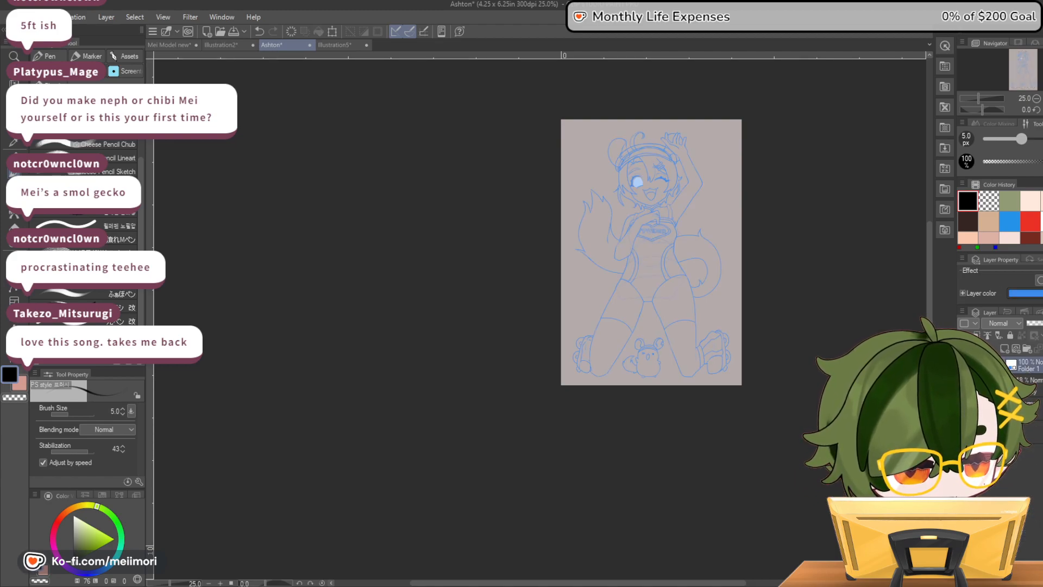
left_click(1031, 294)
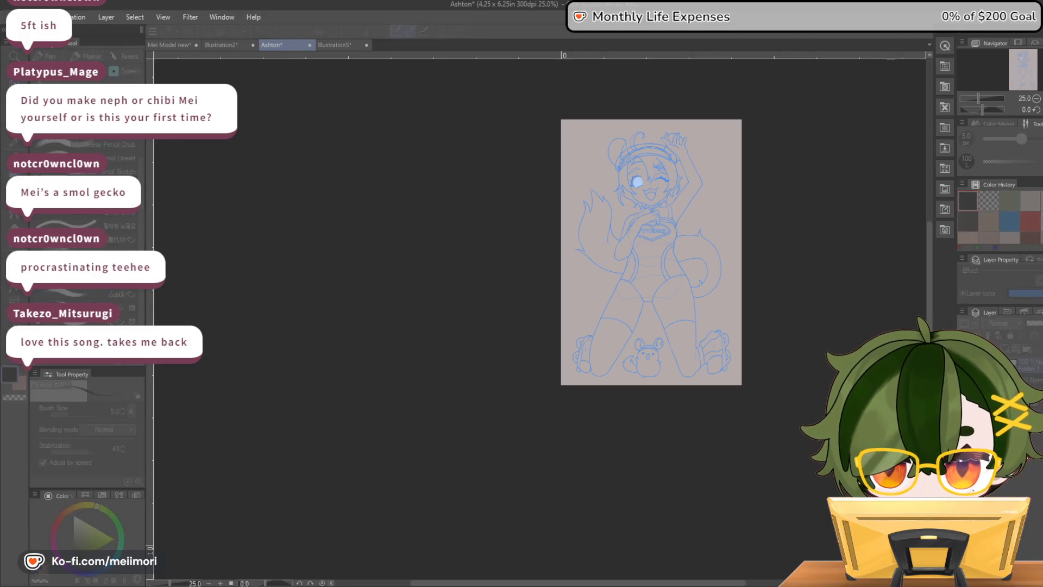
key("Return")
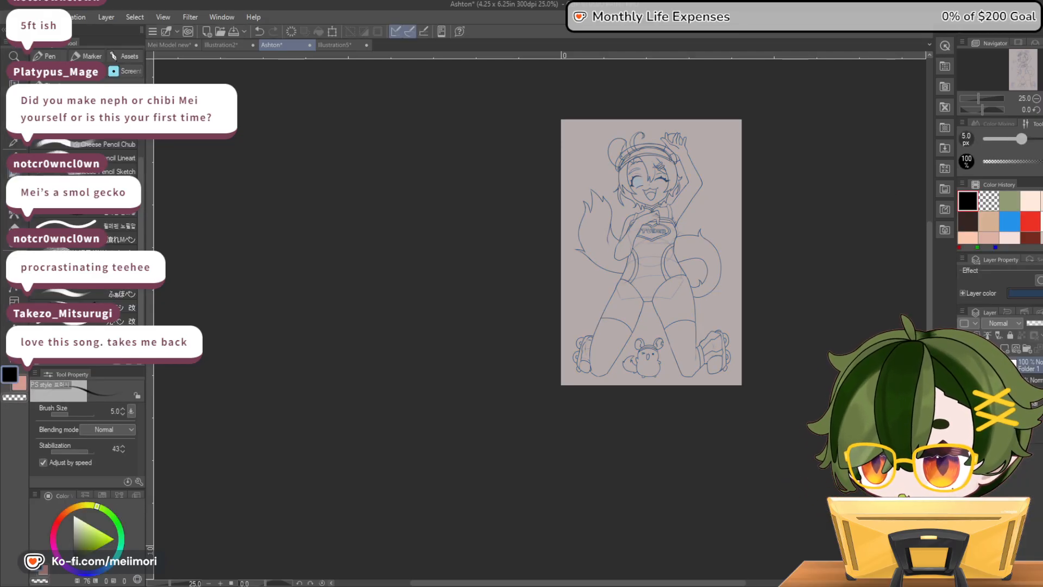
left_click(1027, 348)
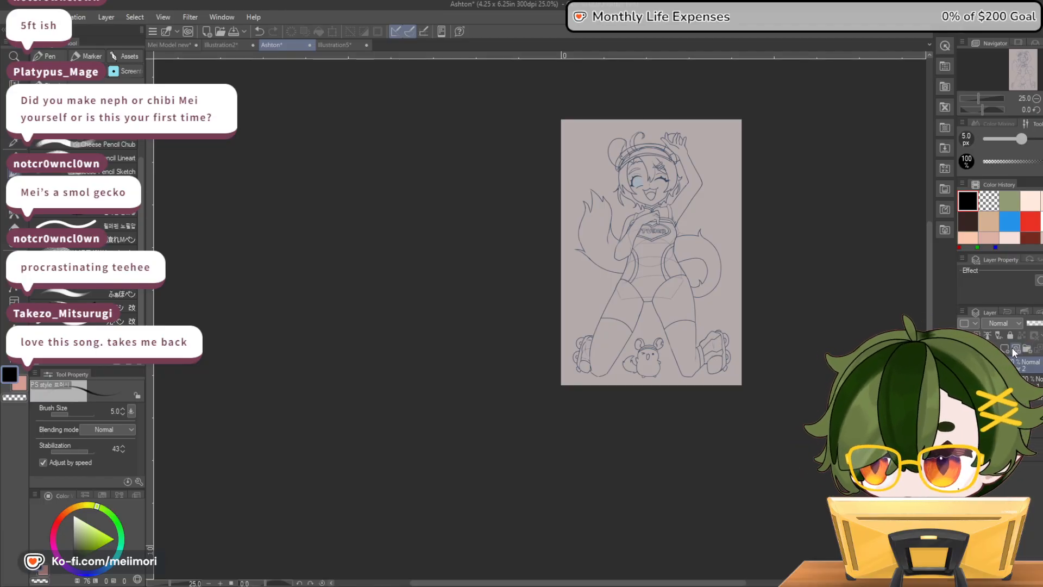
scroll(667, 157, "up", 6)
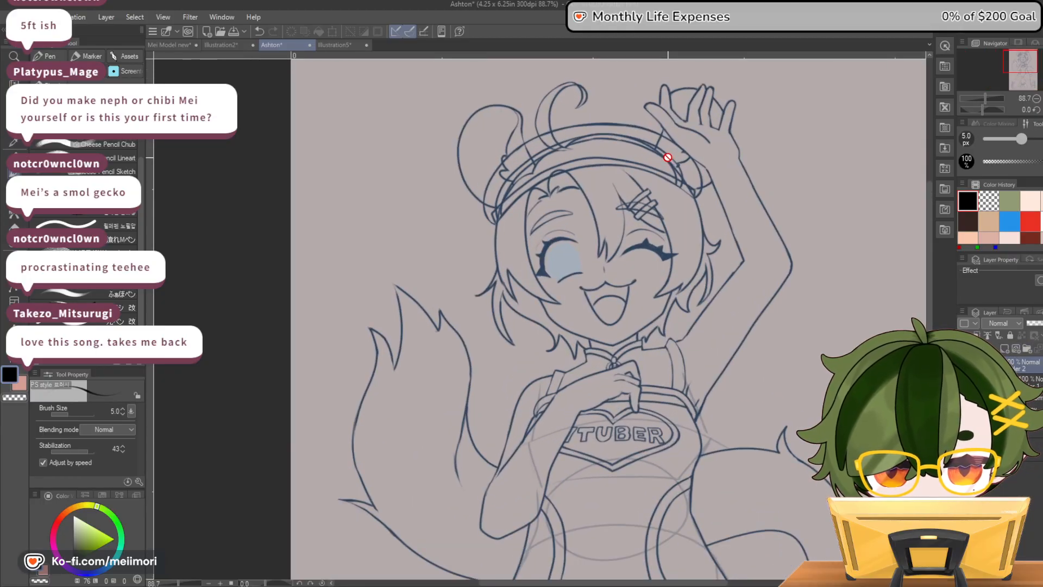
Bring up the Ashton character reference sheet, float it in its own window beside the canvas, and frame its front and side designs
scroll(667, 157, "down", 1)
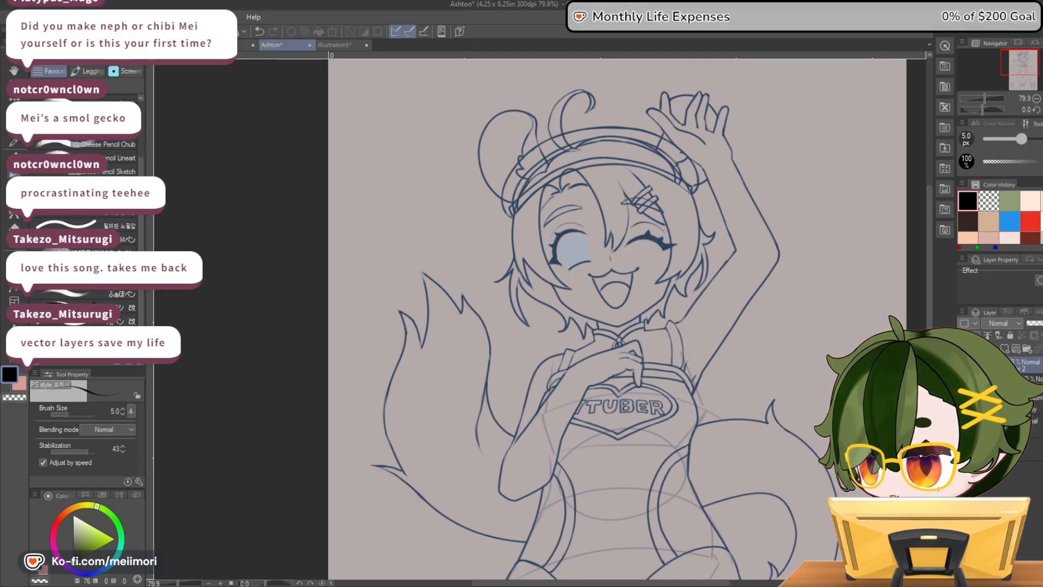
left_click(21, 18)
left_click(48, 41)
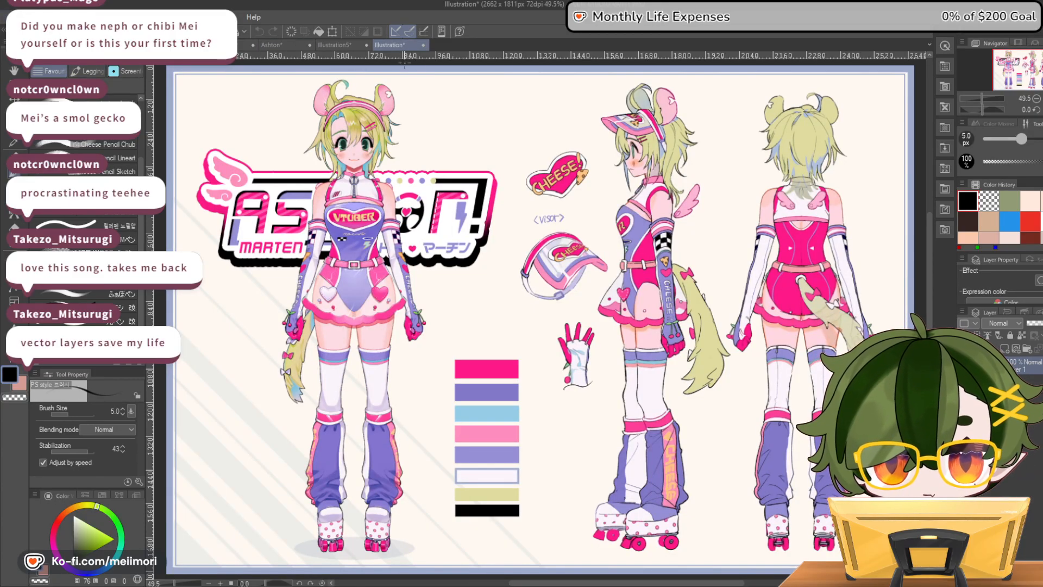
left_click_drag(390, 45, 1041, 48)
scroll(1005, 168, "down", 4)
scroll(1005, 169, "up", 2)
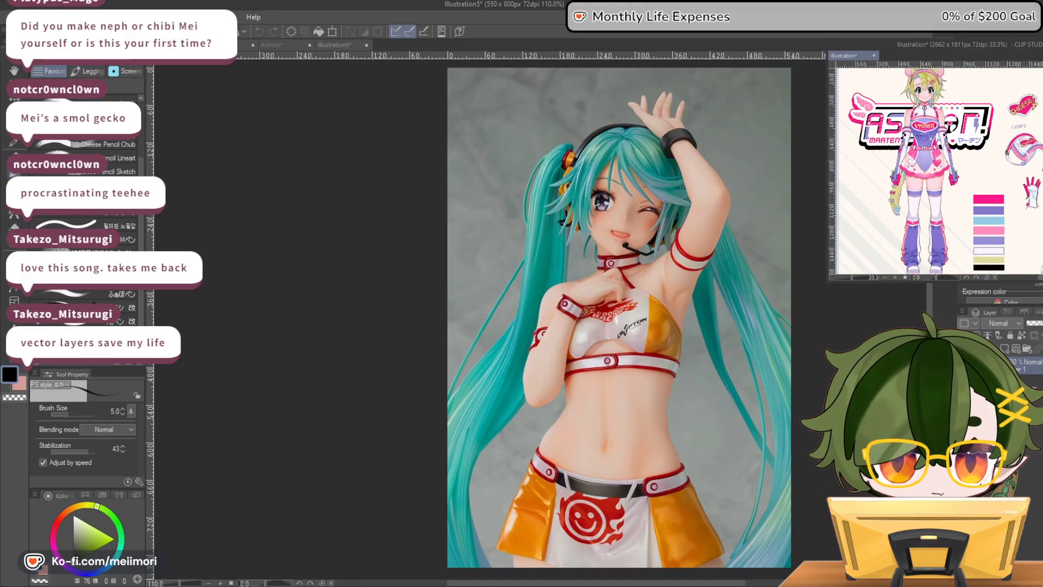
scroll(939, 171, "right", 2)
scroll(939, 172, "right", 1)
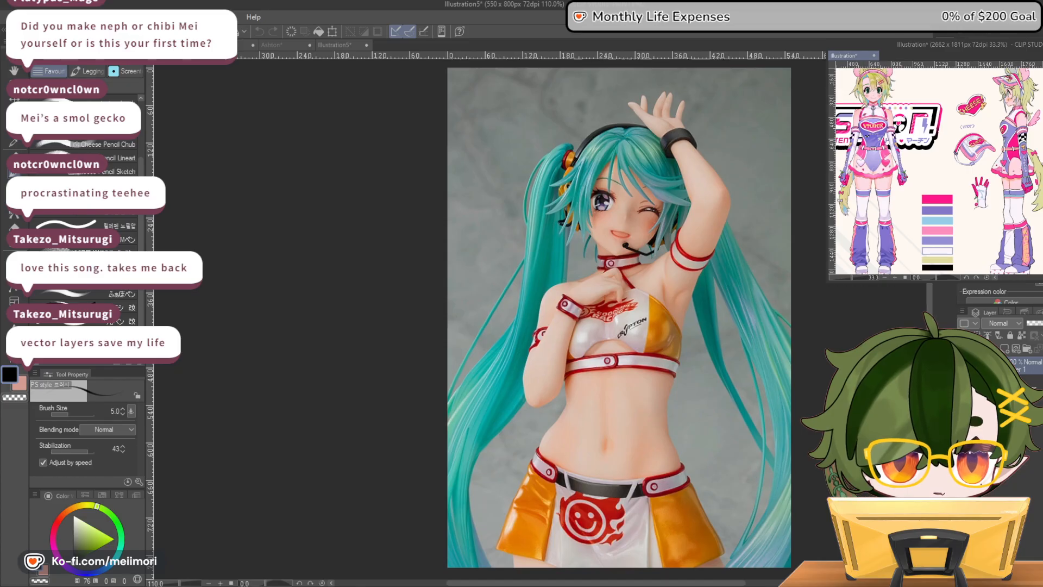
scroll(939, 171, "down", 1)
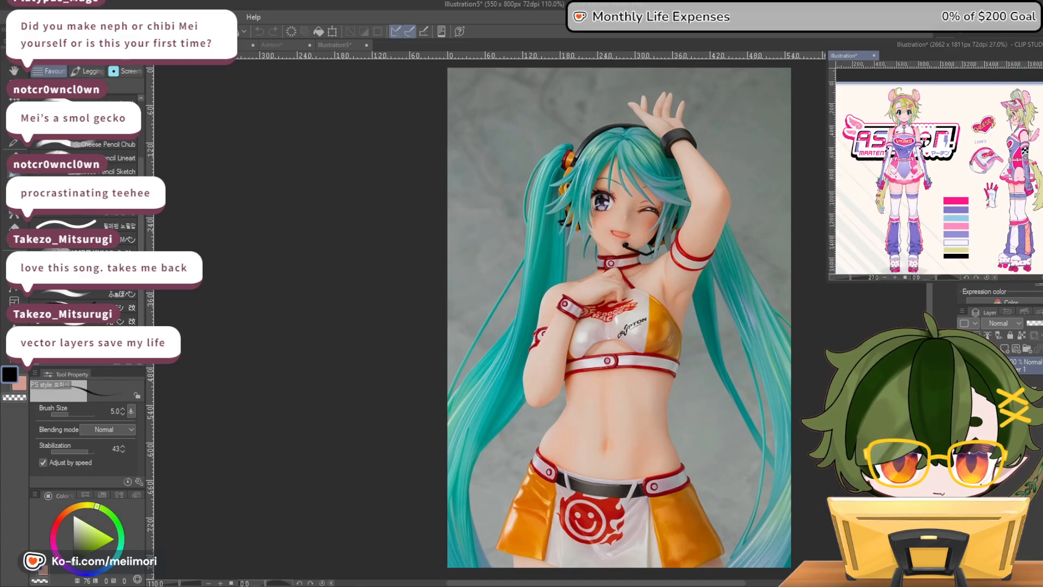
scroll(1013, 233, "up", 1)
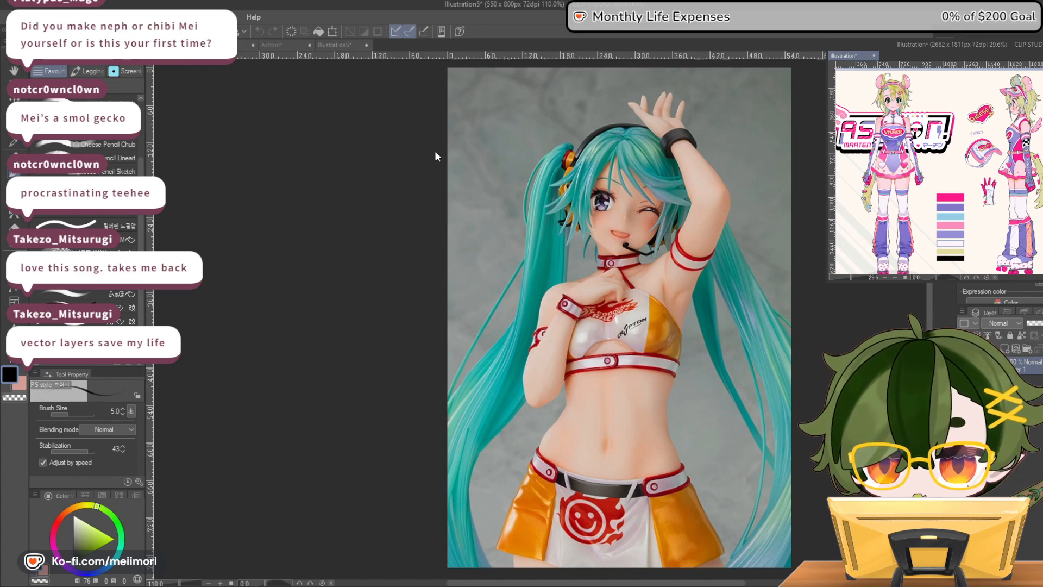
Return to the Ashton drawing and check the whole figure's pose and proportions in normal and mirrored view
left_click(286, 46)
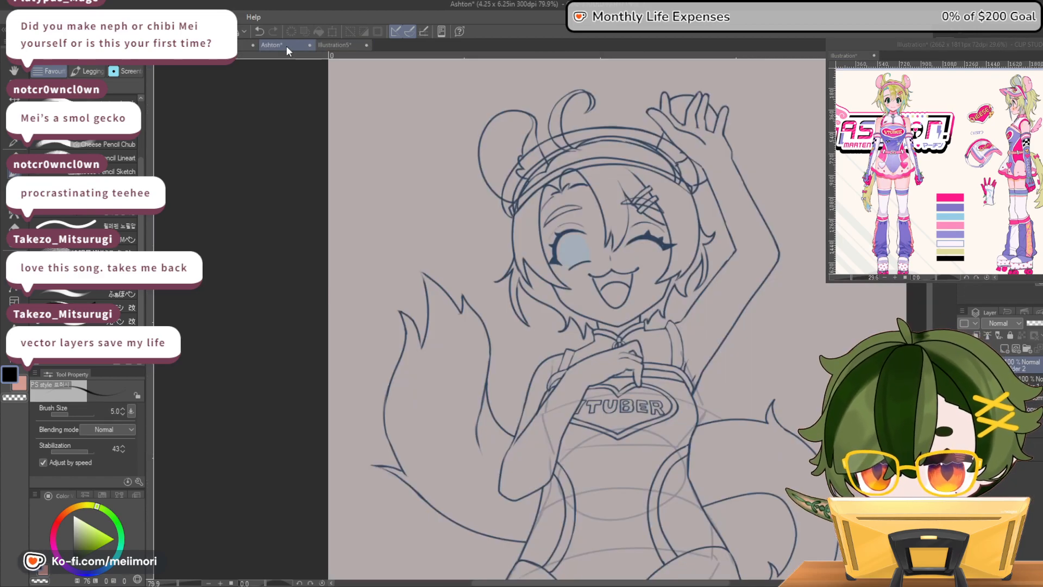
scroll(543, 313, "down", 5)
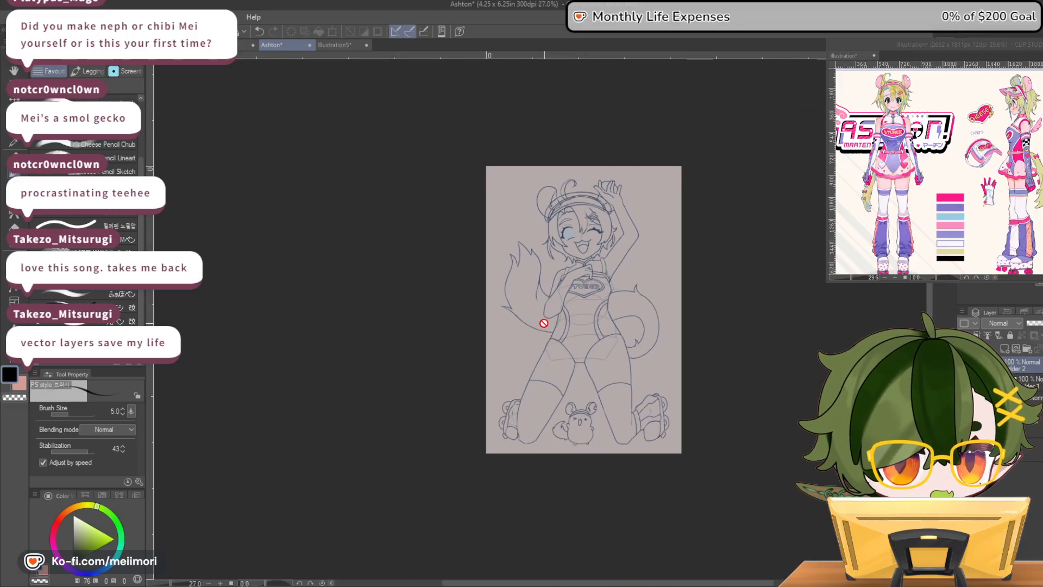
scroll(619, 421, "up", 2)
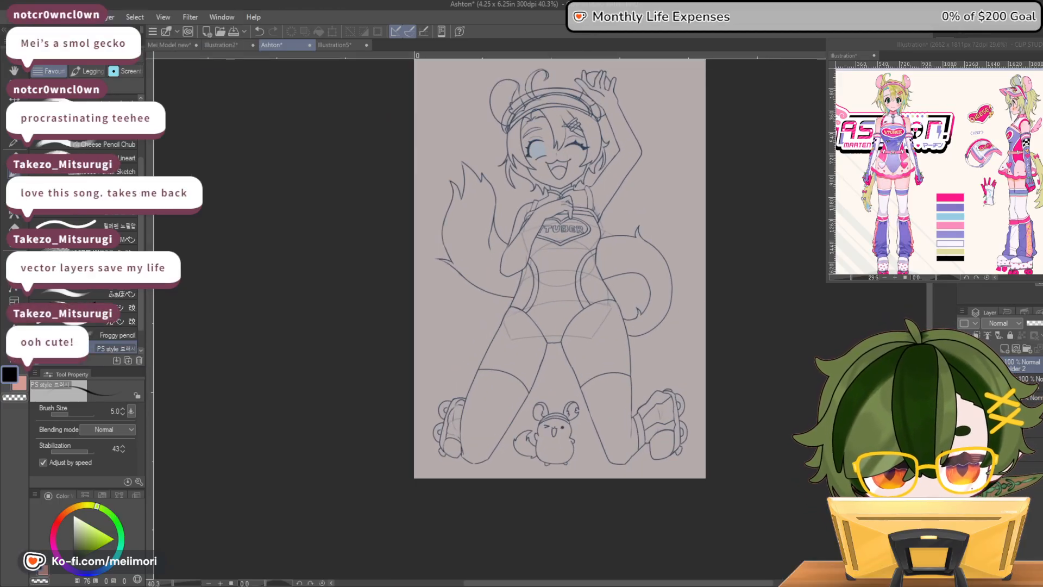
key("h")
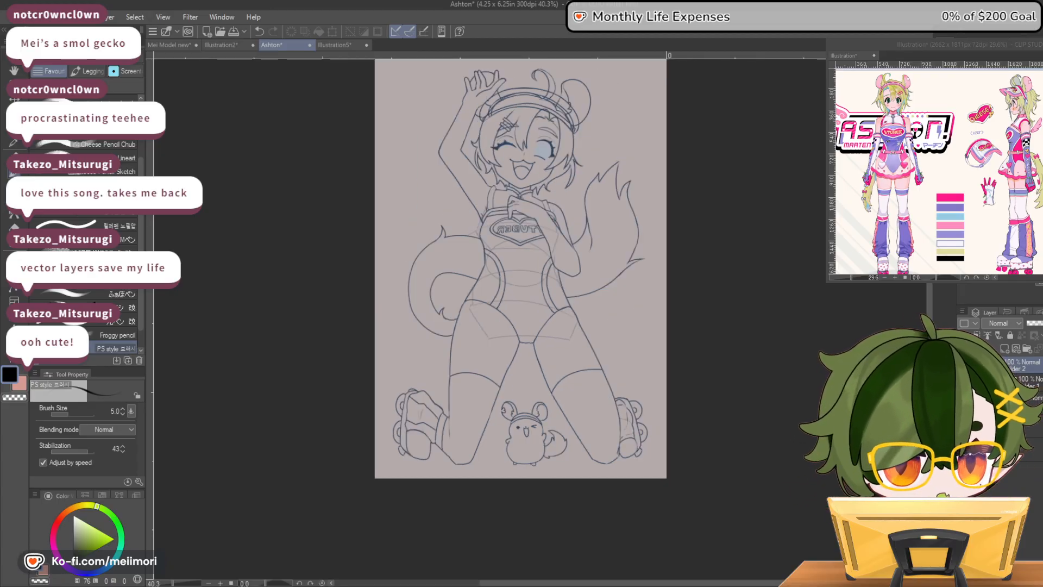
key("h")
key("h")
key("h")
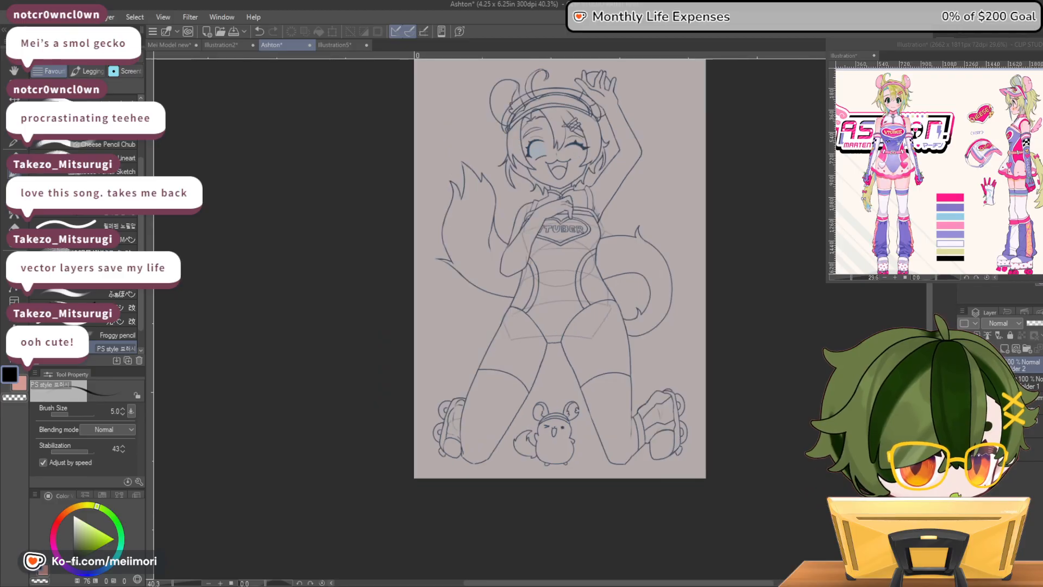
Try to widen the hip below the bent arm by mesh-transforming Folder 1's line art outward, checking it mirrored
scroll(473, 496, "up", 1)
left_click(1039, 390)
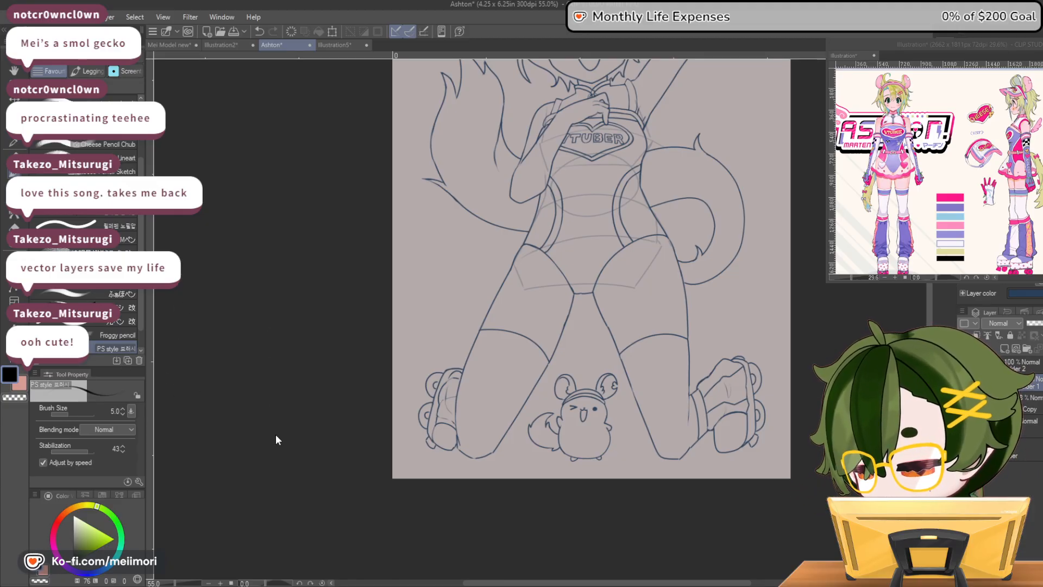
key("ctrl+t")
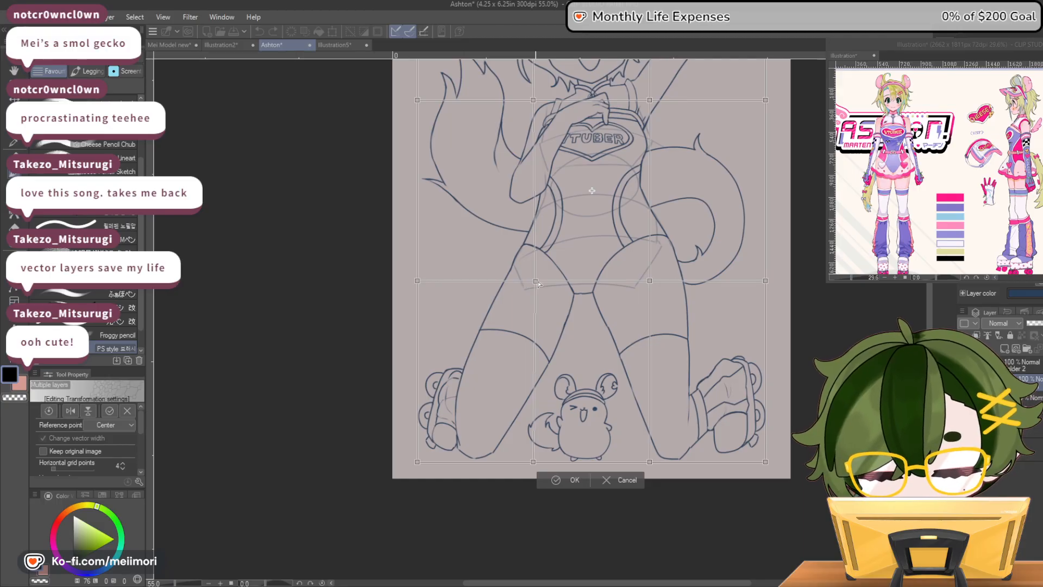
left_click_drag(539, 283, 509, 281)
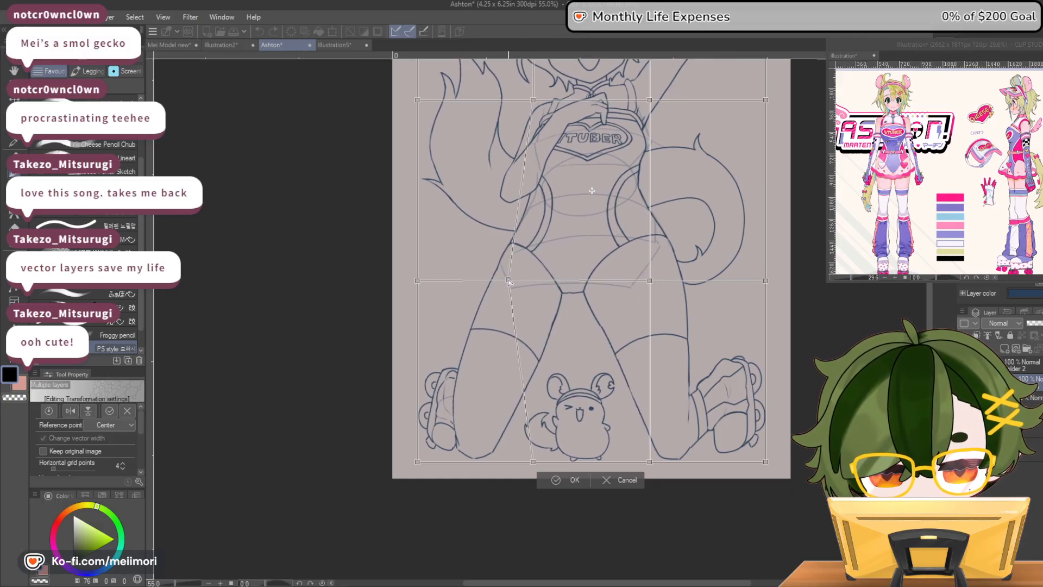
scroll(752, 330, "down", 4)
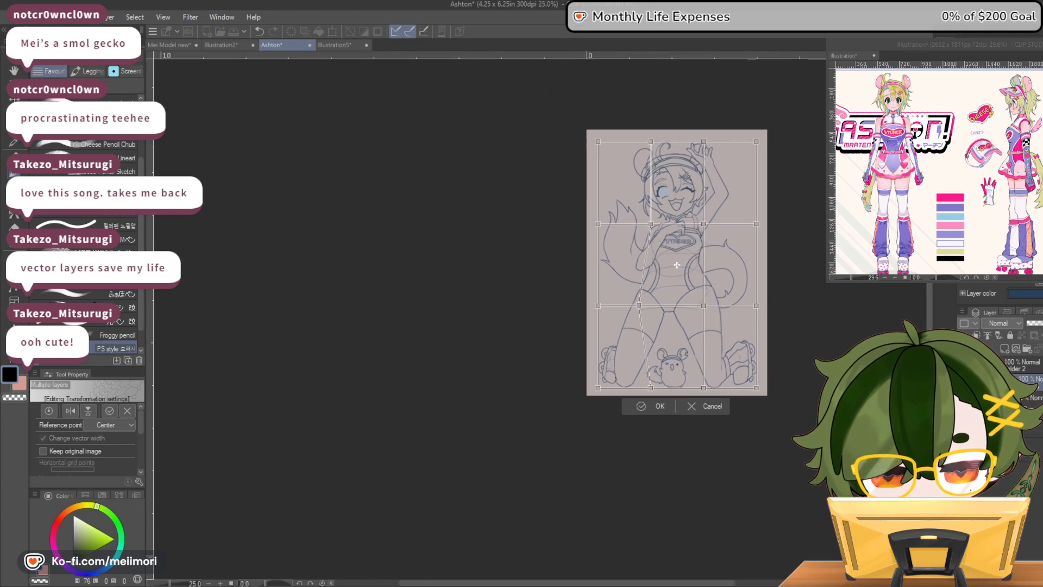
key("h")
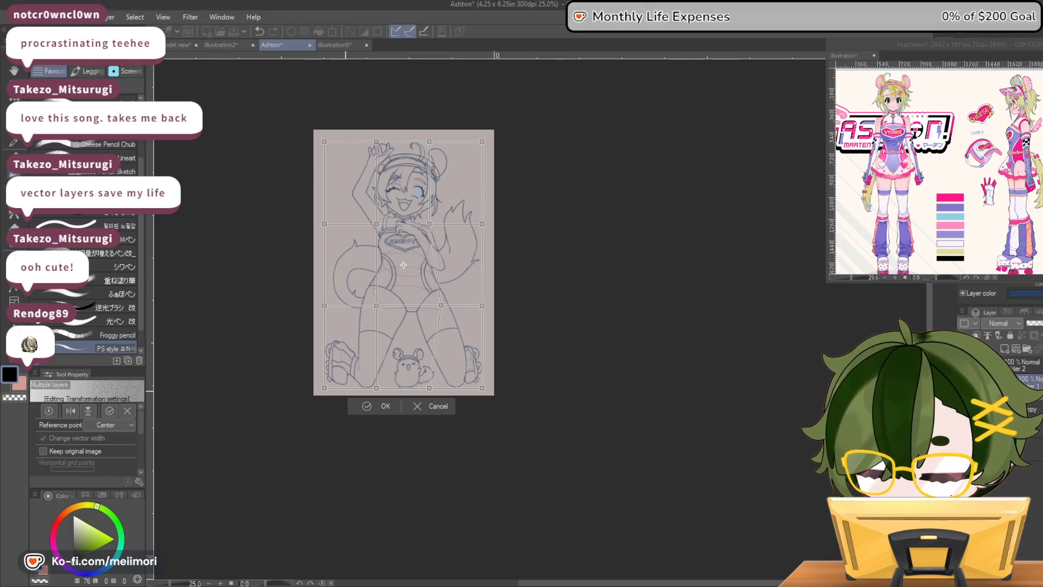
left_click(378, 406)
scroll(383, 163, "up", 1)
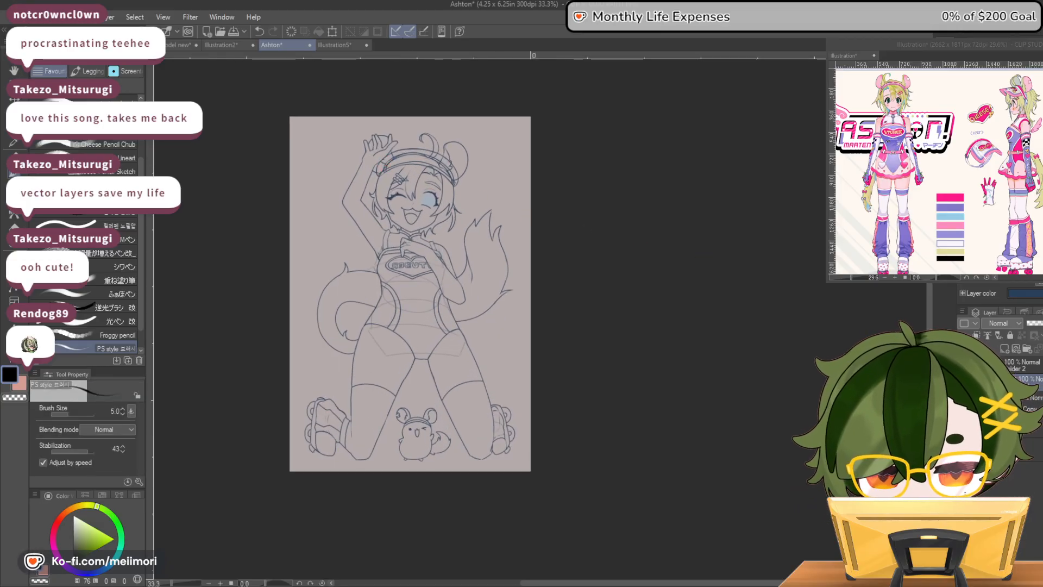
key("h")
scroll(722, 329, "up", 2)
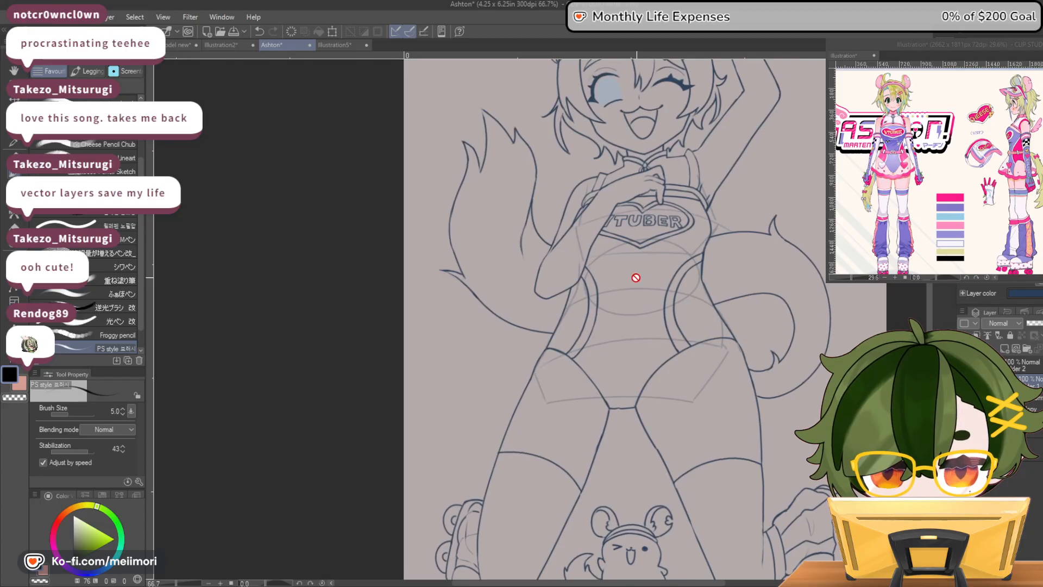
scroll(638, 277, "up", 2)
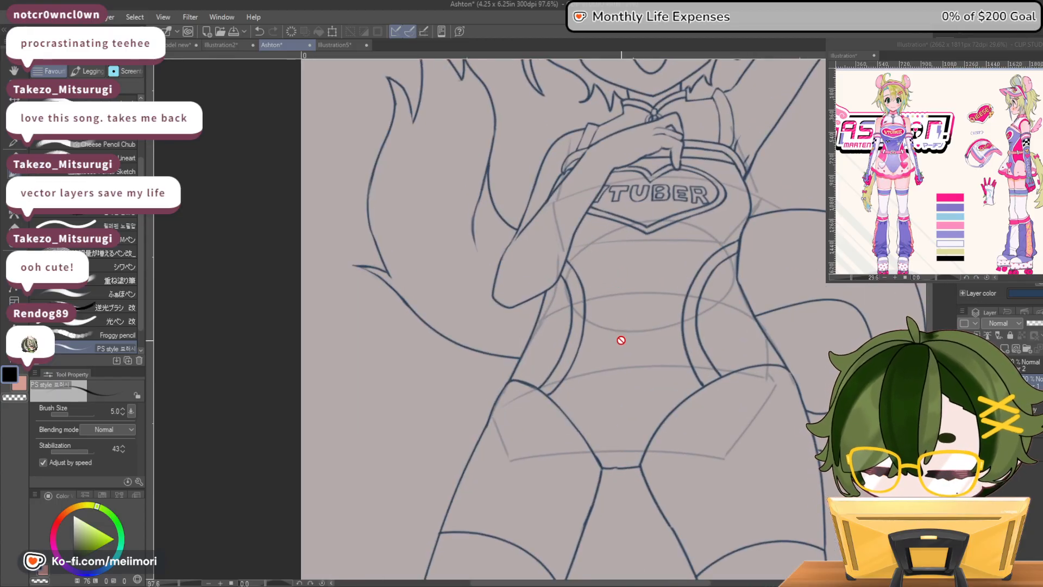
key("ctrl+z")
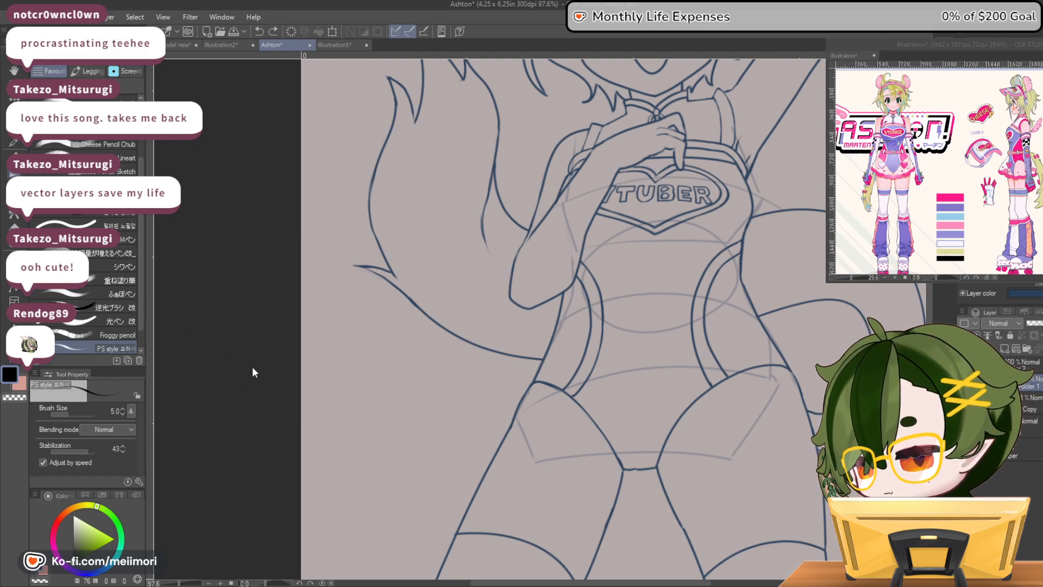
left_click(266, 443)
left_click_drag(757, 447, 745, 445)
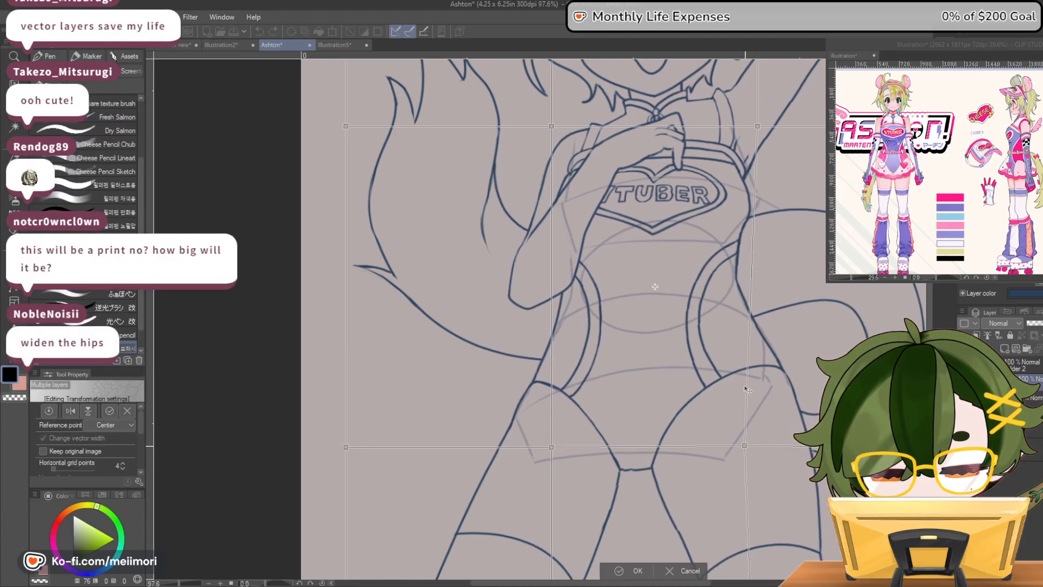
left_click_drag(751, 293, 744, 293)
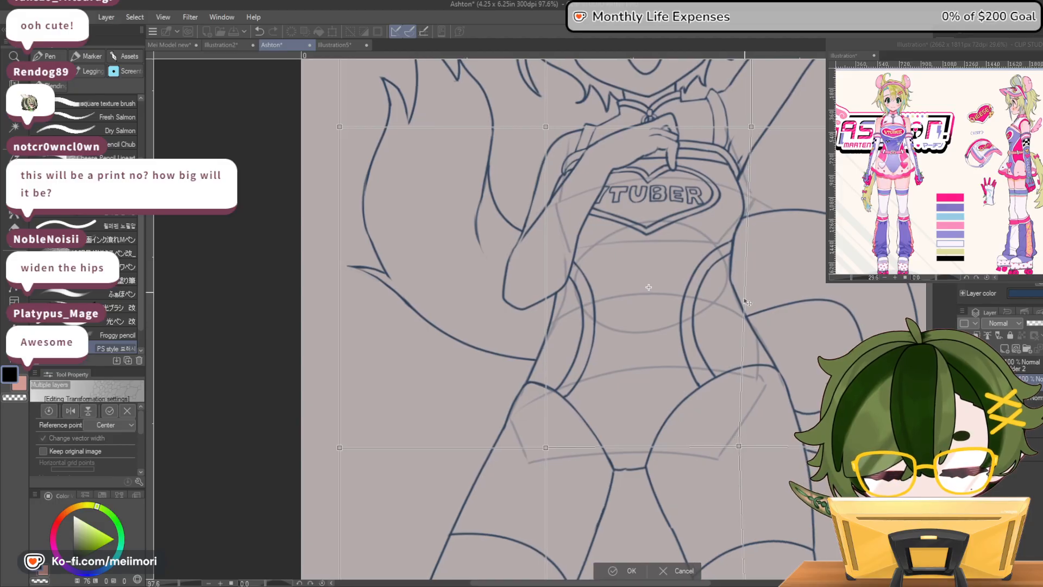
key("ctrl+z")
left_click(690, 569)
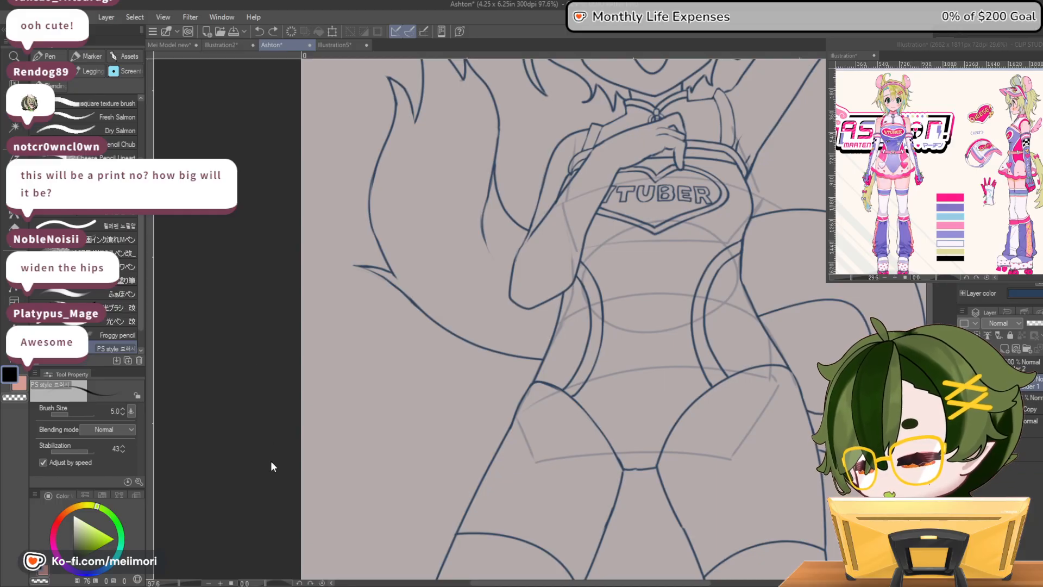
Start a puppet warp on Folder 1's line art and pin the hip beside the curled tail and the lower torso
key("ctrl+shift+p")
scroll(723, 326, "down", 3)
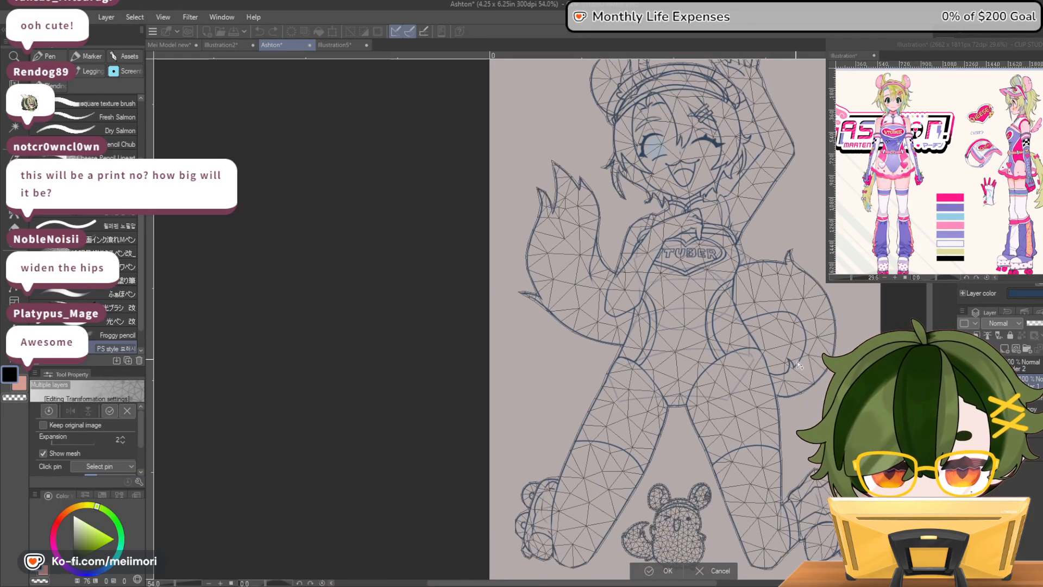
scroll(799, 365, "down", 1)
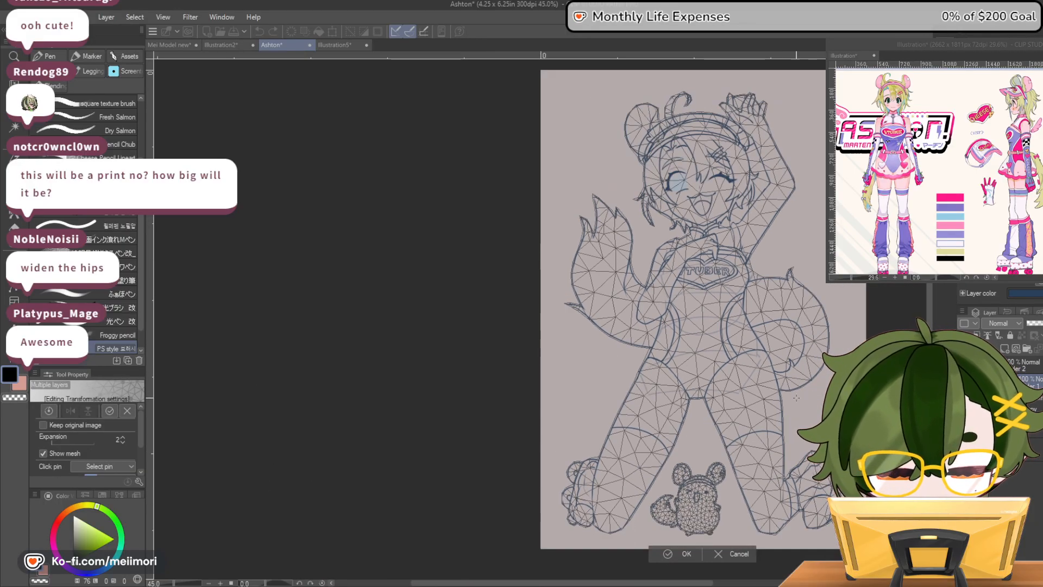
left_click(733, 363)
left_click(740, 345)
left_click(721, 341)
left_click(713, 359)
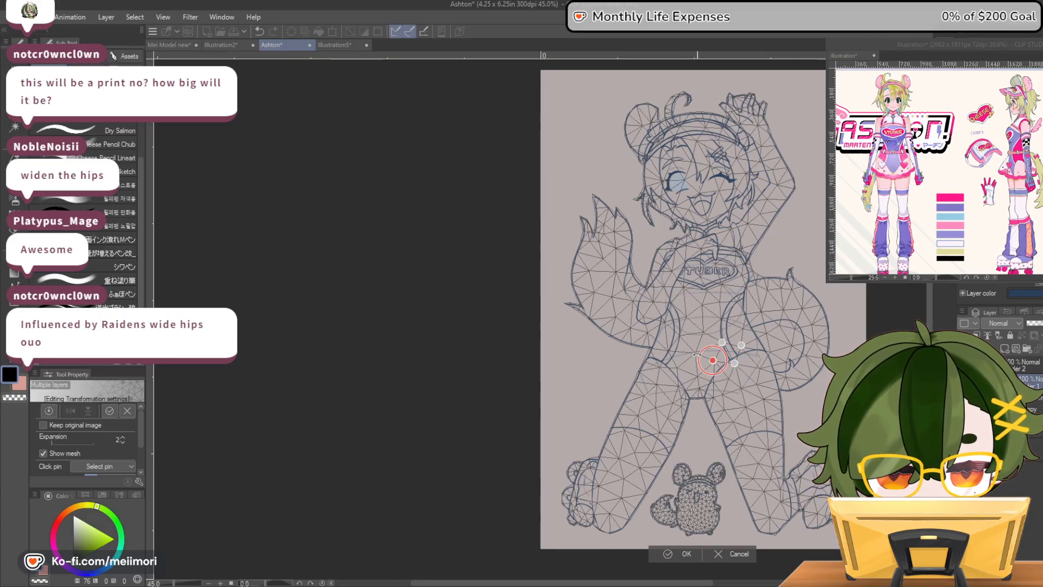
left_click(692, 351)
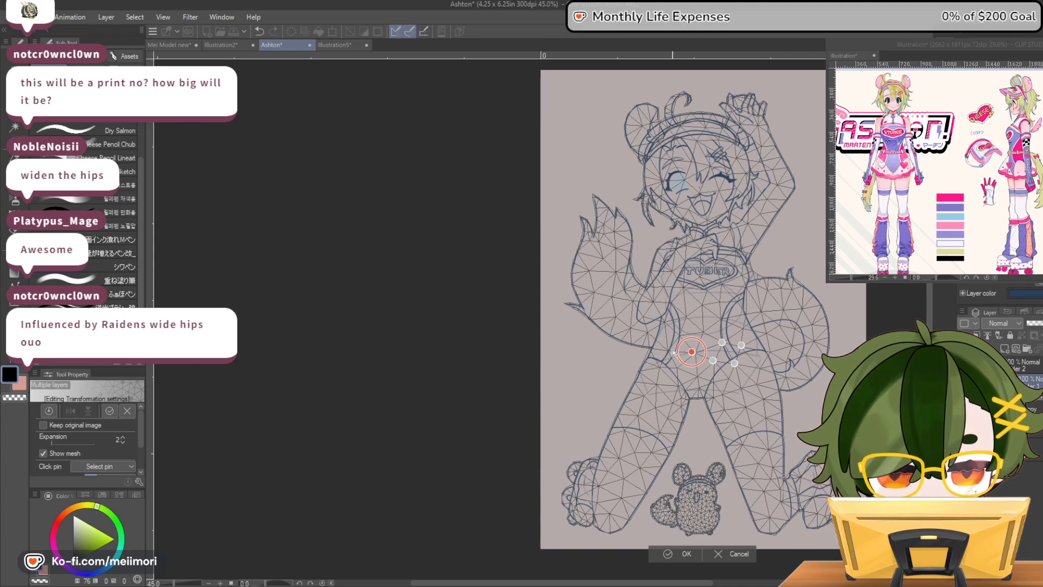
Pin the opposite hip, the top of its thigh and the base of the upright tail in the warp mesh
left_click(667, 349)
left_click(674, 364)
left_click(678, 386)
left_click(654, 384)
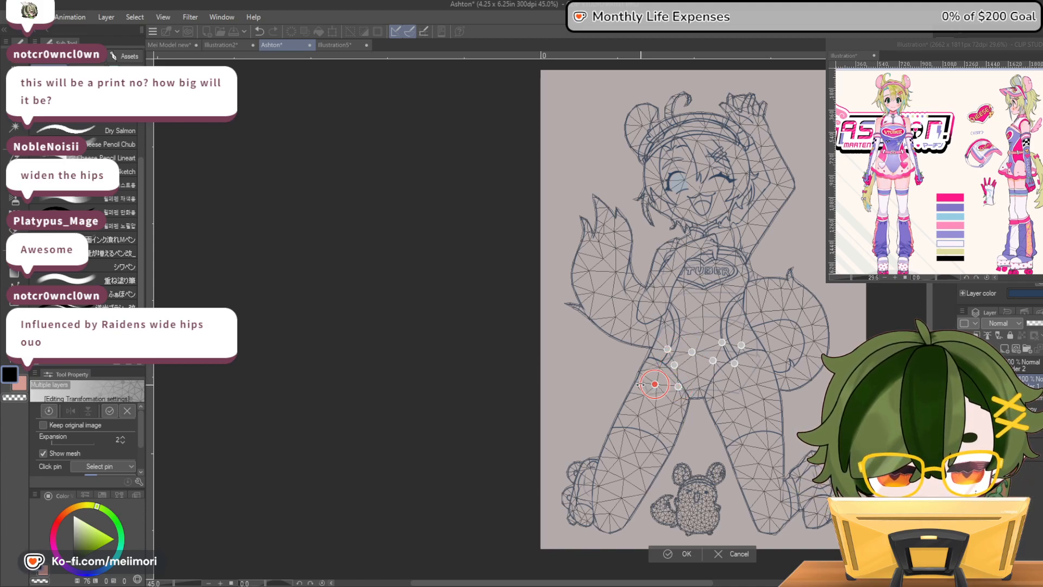
left_click(634, 382)
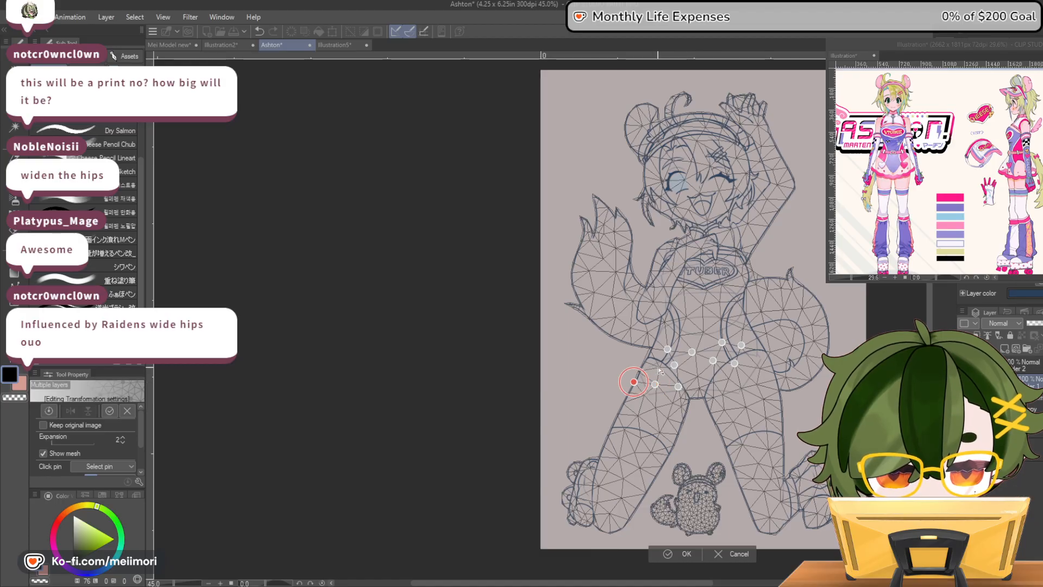
left_click(658, 367)
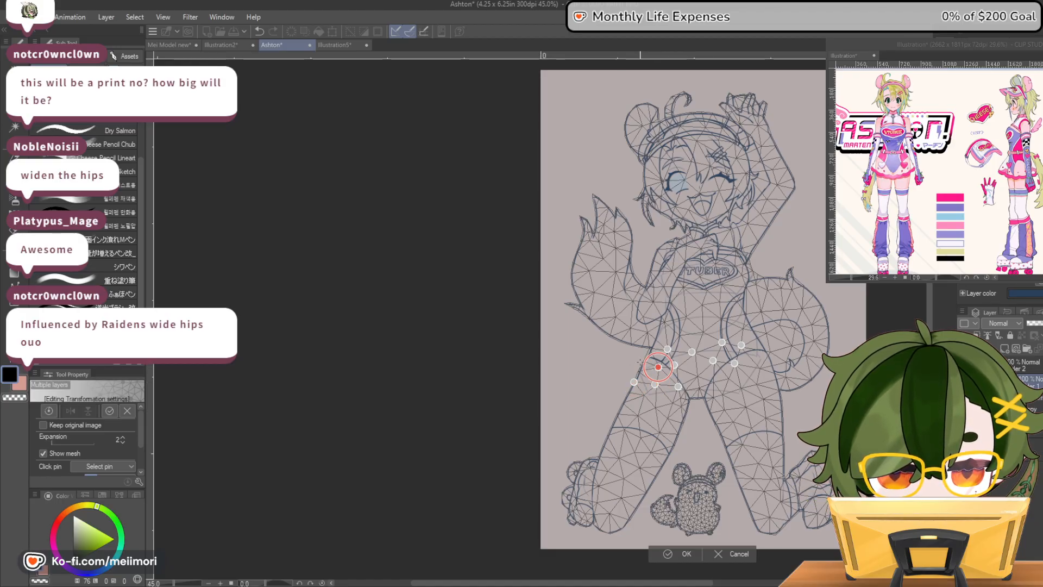
left_click(642, 343)
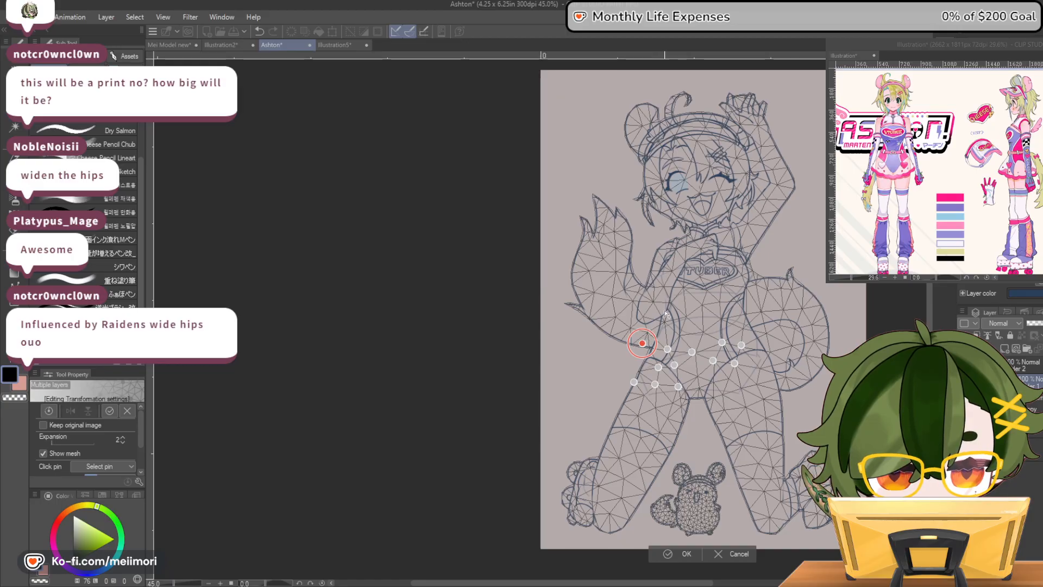
Pin the raised arm from the fingertips past the elbow to the upper arm, try lowering the elbow pin and undo that move
left_click(752, 94)
left_click(729, 99)
left_click(729, 115)
left_click(743, 123)
left_click(762, 127)
left_click(773, 139)
left_click(763, 166)
left_click(791, 177)
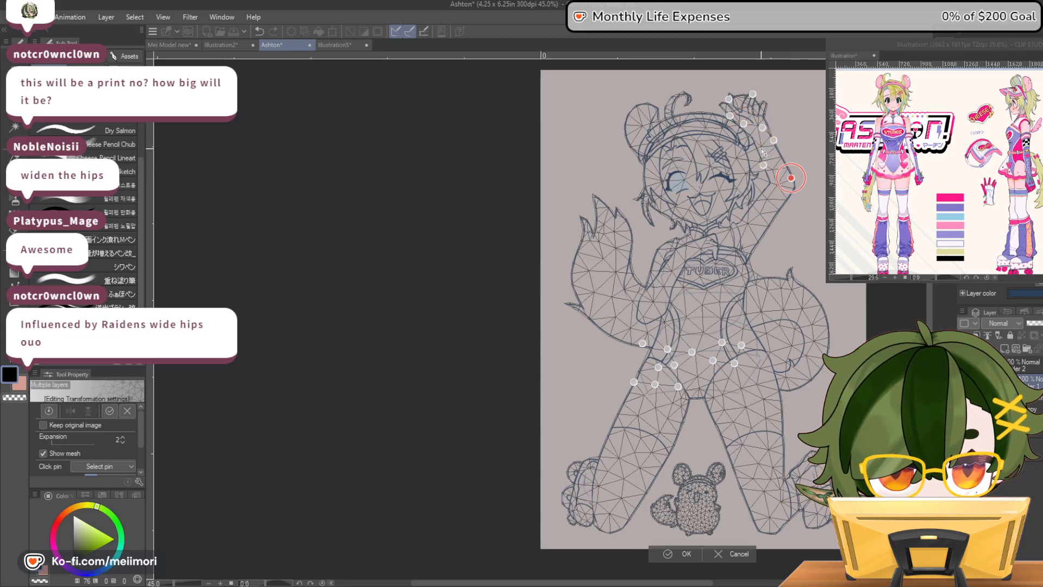
left_click(760, 148)
left_click(765, 196)
left_click(775, 213)
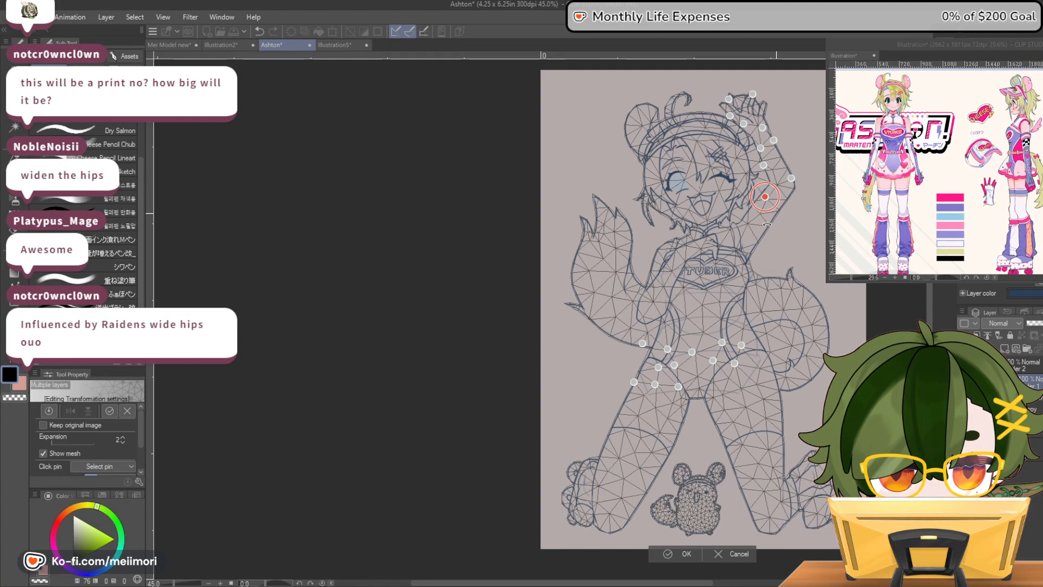
left_click(748, 223)
left_click_drag(792, 178, 795, 193)
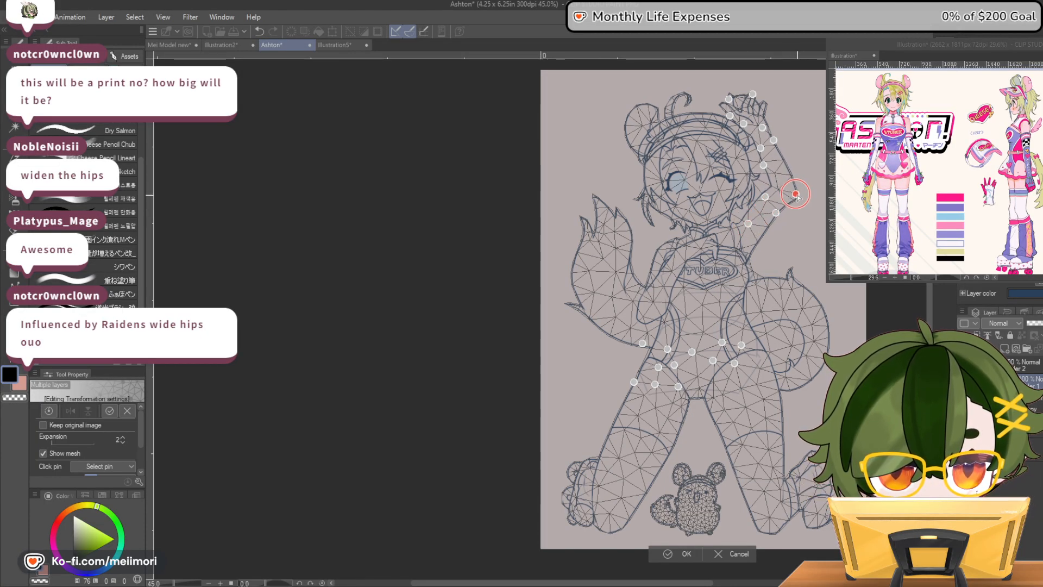
key("ctrl+z")
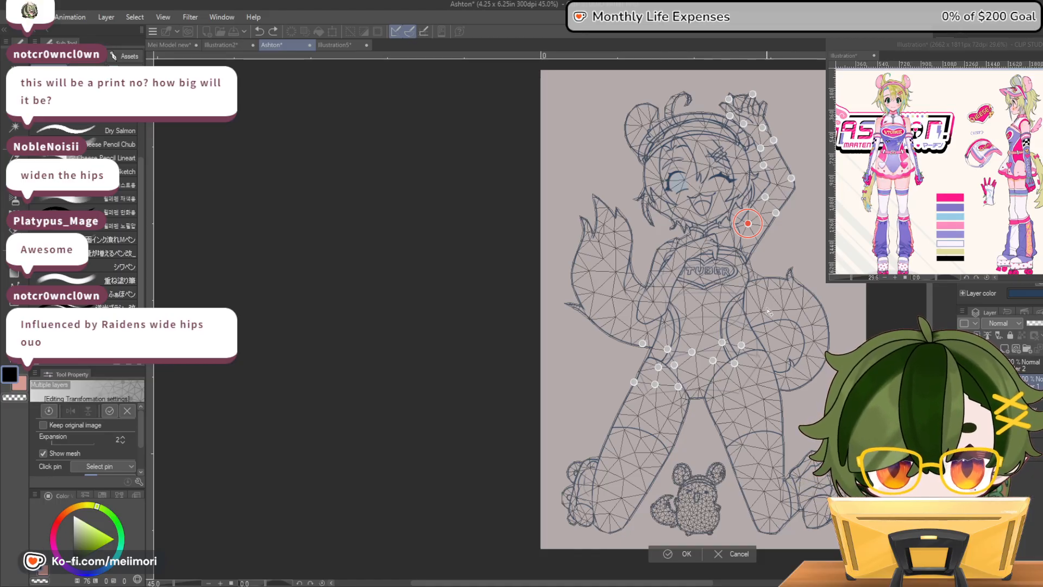
Pin both sides of the waist and pull them slightly inward to narrow it, and pin the base of the curled tail
left_click(747, 313)
left_click(665, 321)
left_click_drag(747, 314, 739, 315)
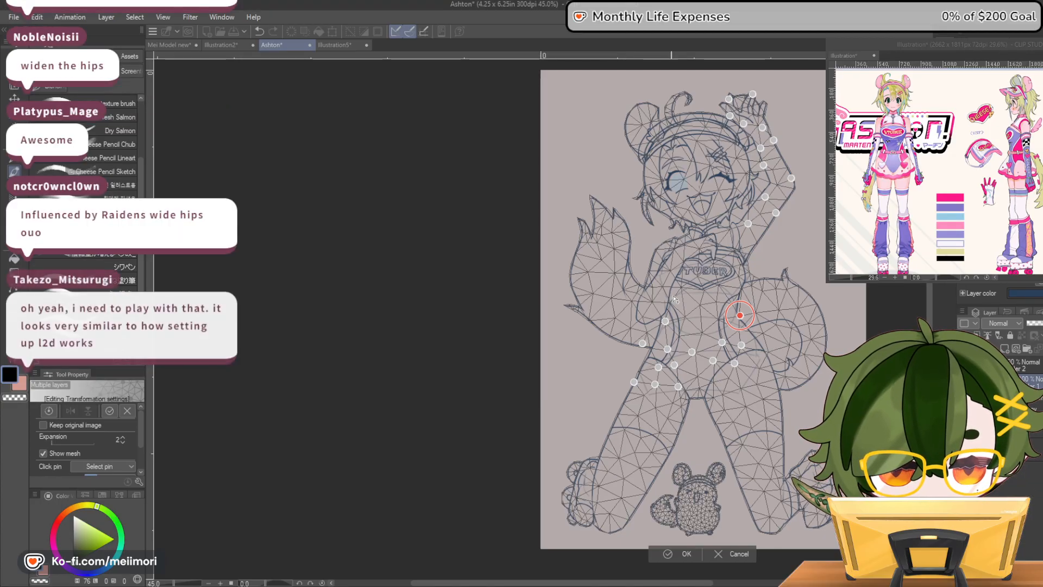
left_click_drag(665, 321, 668, 322)
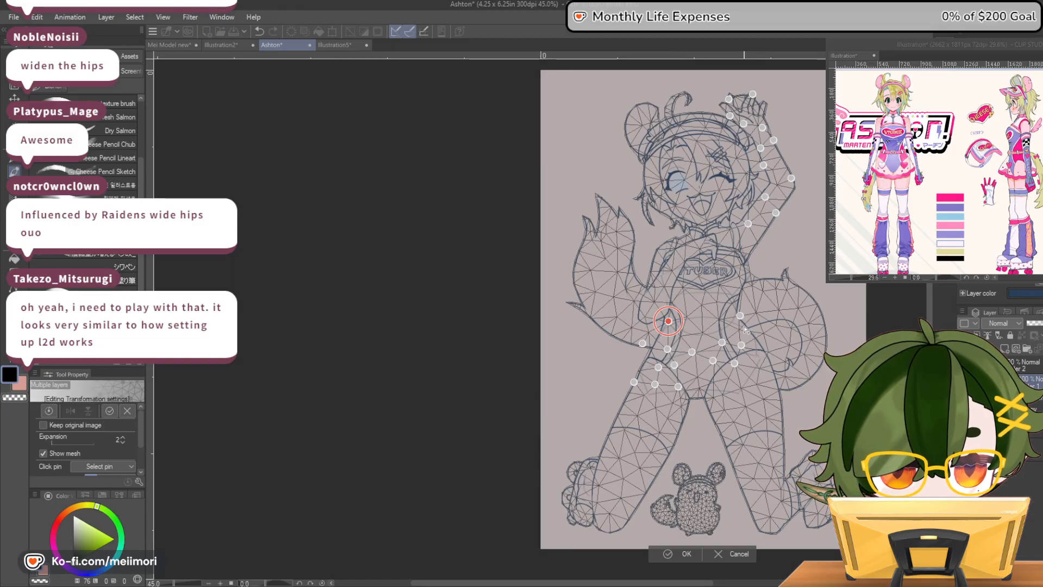
left_click(762, 333)
left_click_drag(762, 333, 761, 336)
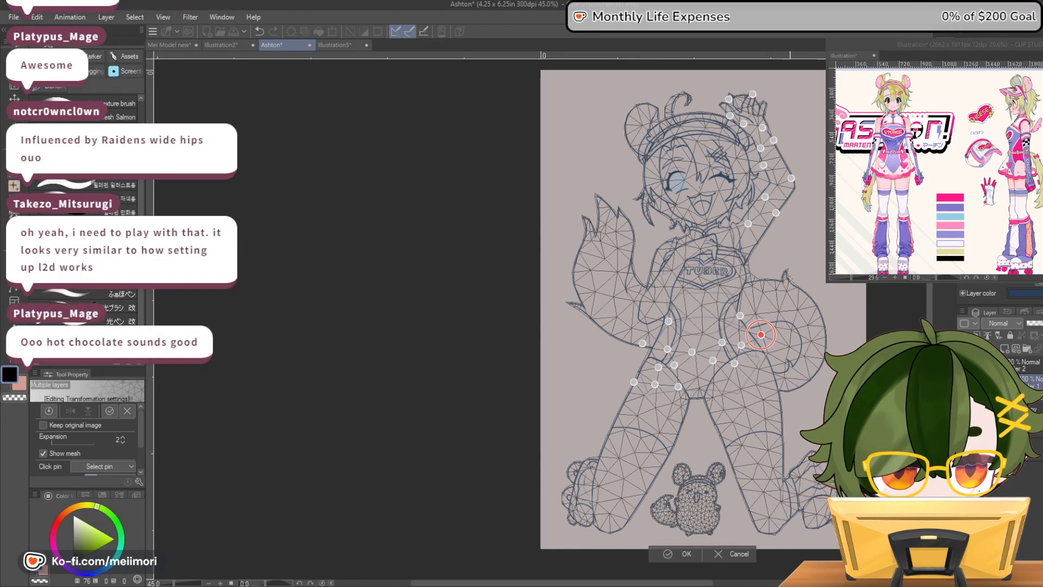
Pin the upright tail's tip and pull it downward, and raise the fingertip pin of the lifted hand to lengthen the fingers
left_click(595, 194)
mouse_move(596, 194)
left_mouse_down()
mouse_move(587, 199)
mouse_move(597, 210)
left_mouse_up()
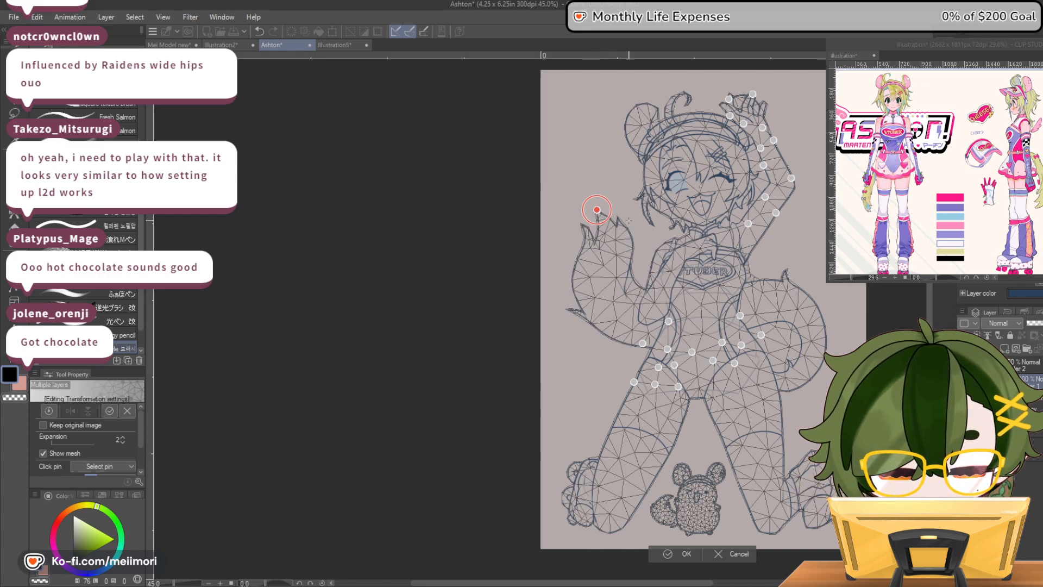
left_click(744, 124)
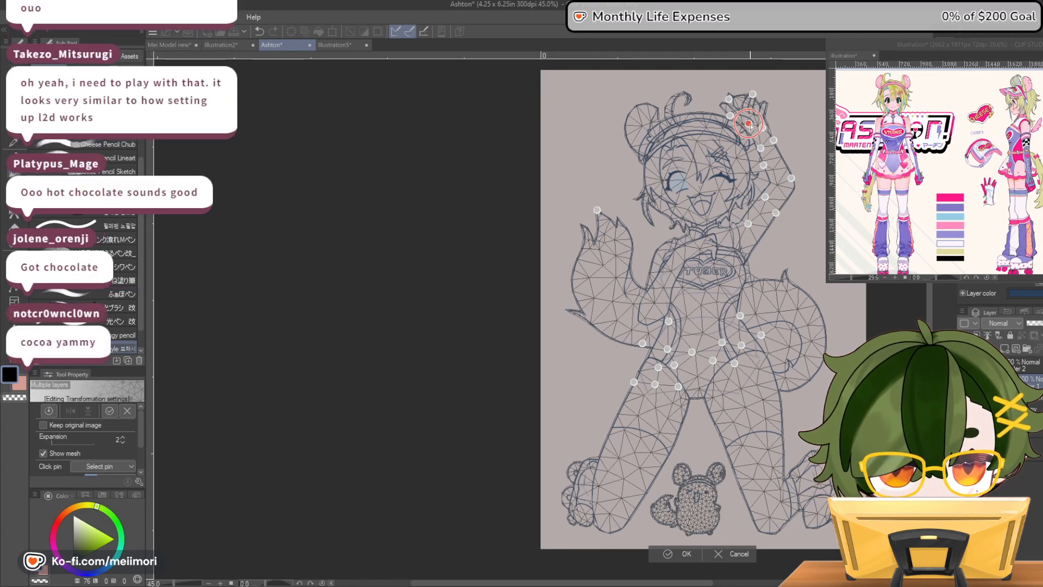
key("ctrl+z")
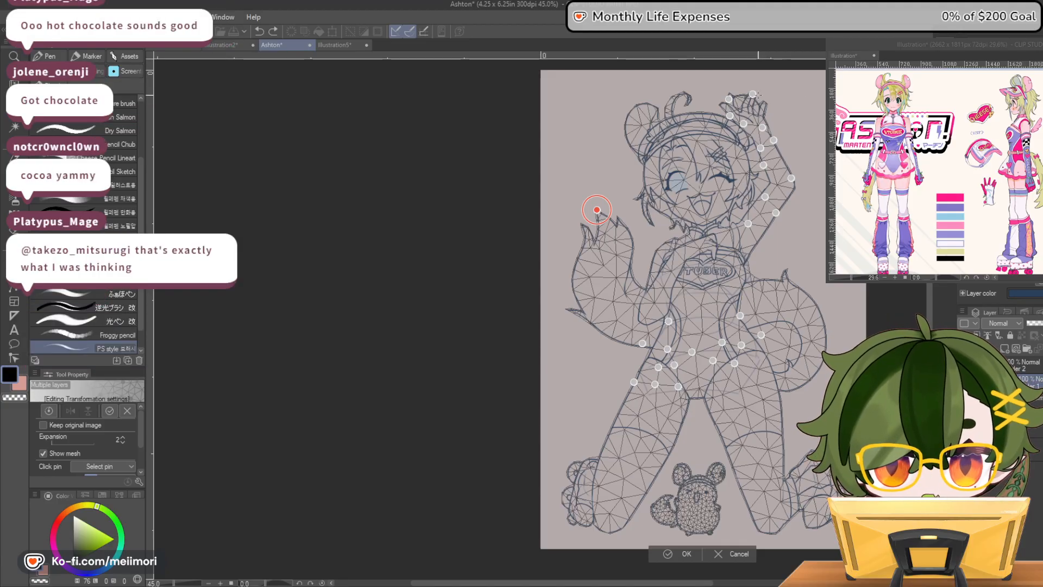
left_click_drag(756, 97, 753, 87)
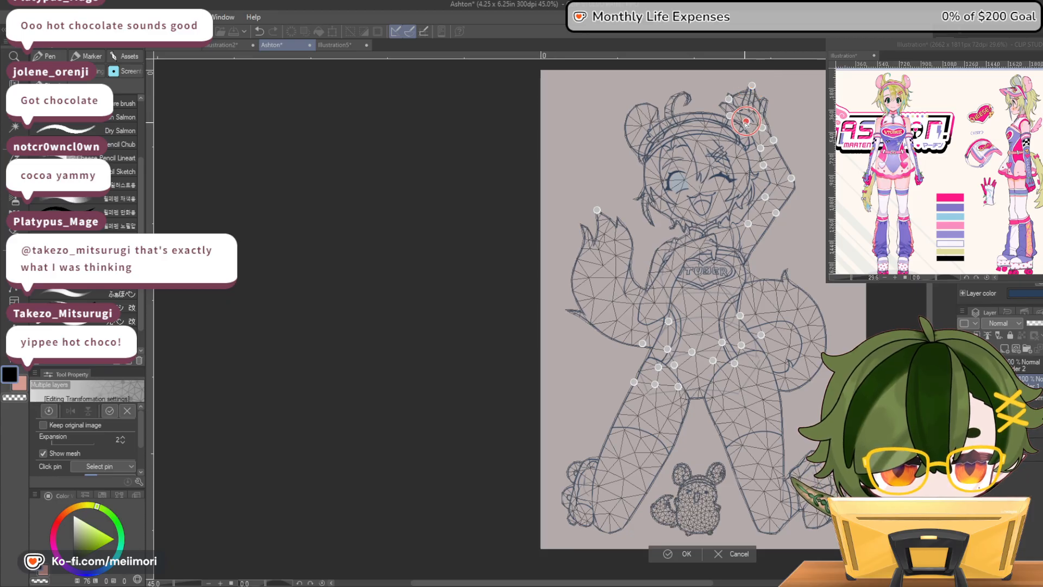
Anchor the face in the warp mesh with pins on the winking eye and the hair beside it
scroll(776, 96, "up", 1)
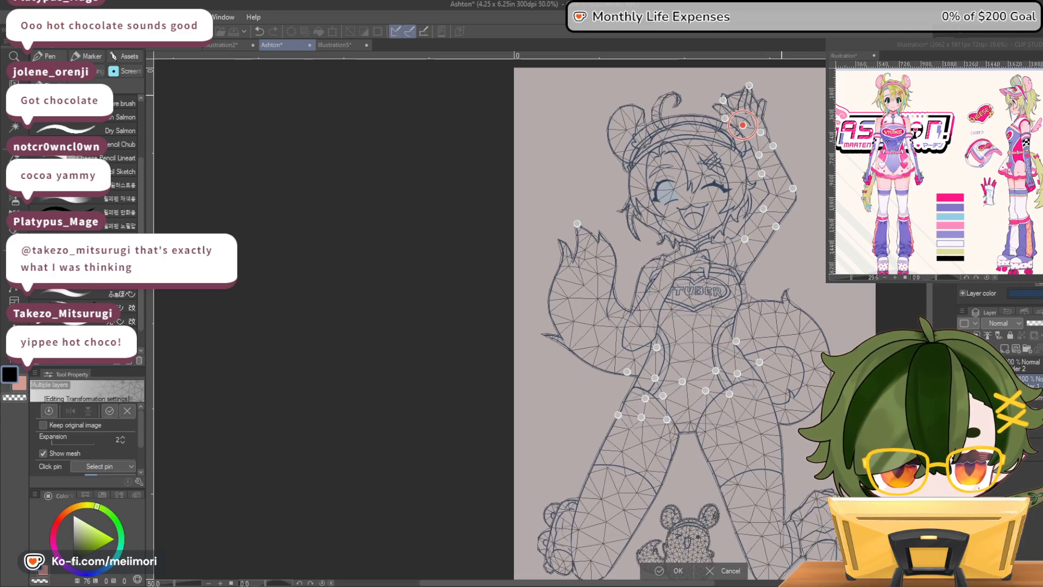
scroll(746, 100, "up", 3)
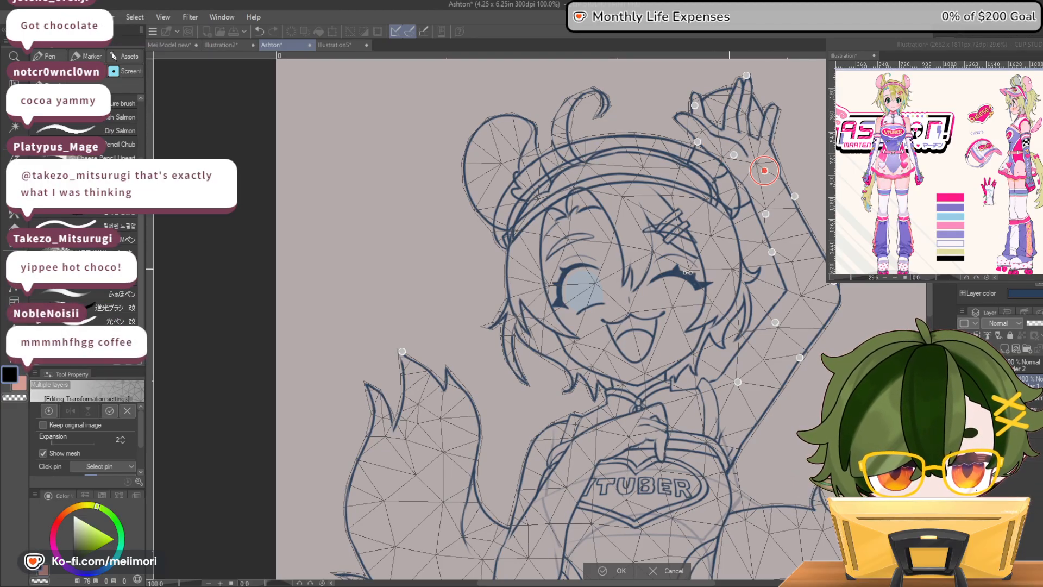
left_click(729, 268)
left_click(688, 269)
Pin the knee and inner thigh of the leg on the curled tail's side, and shift the inner thigh slightly outward
scroll(576, 324, "down", 5)
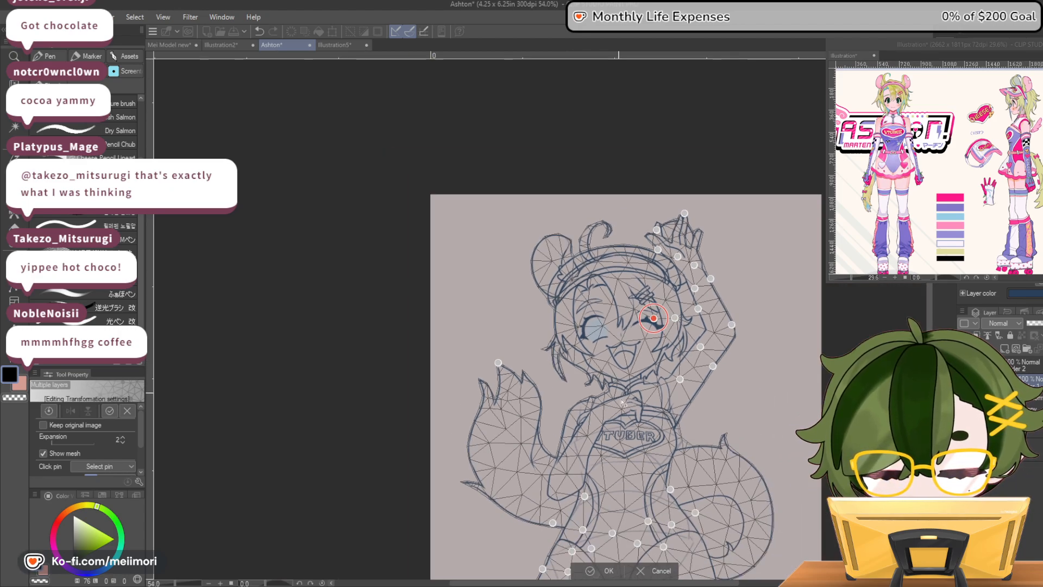
scroll(627, 525, "up", 2)
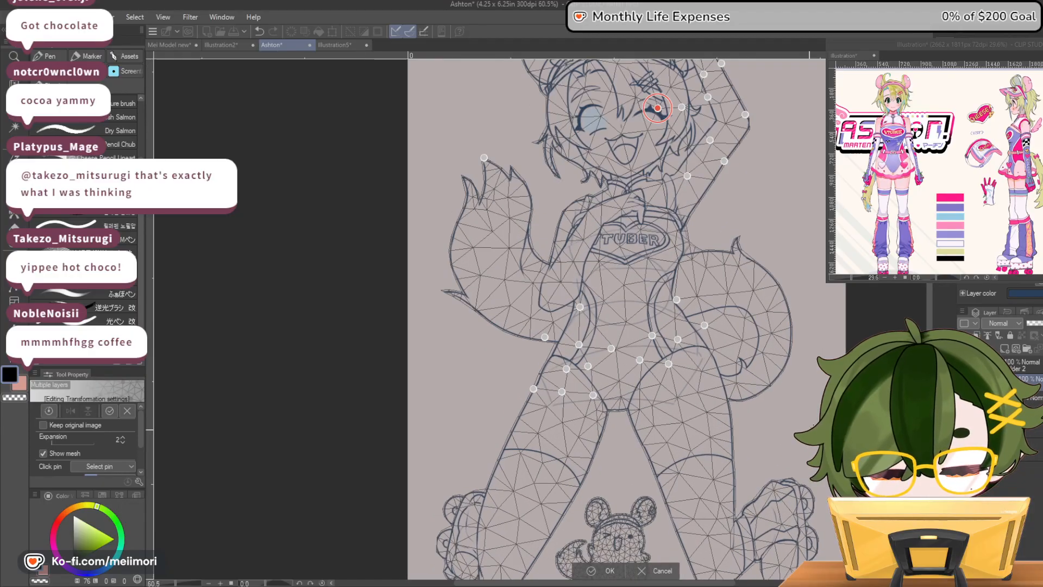
left_click_drag(652, 510, 652, 395)
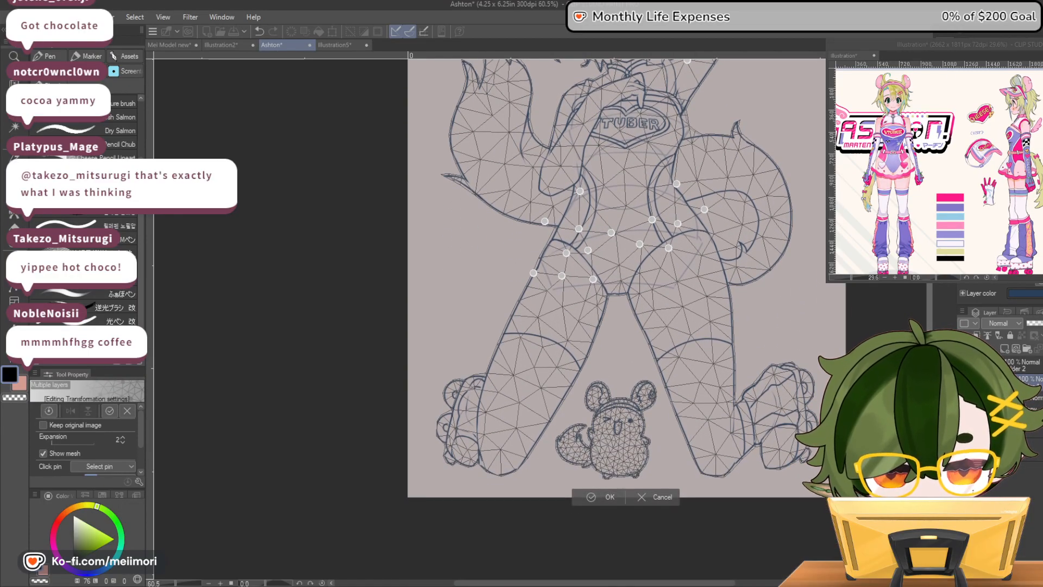
left_click(715, 475)
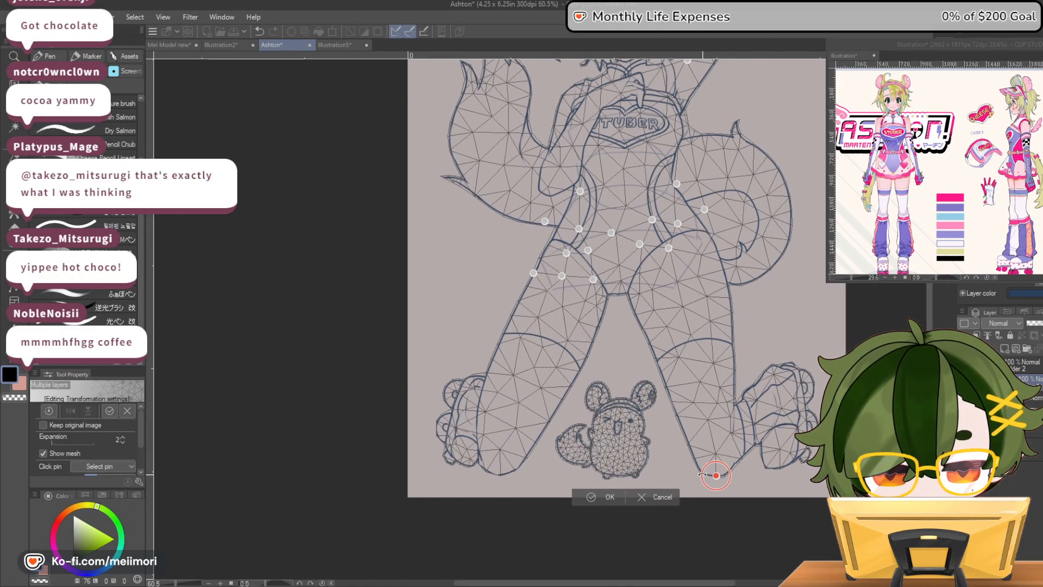
left_click(637, 295)
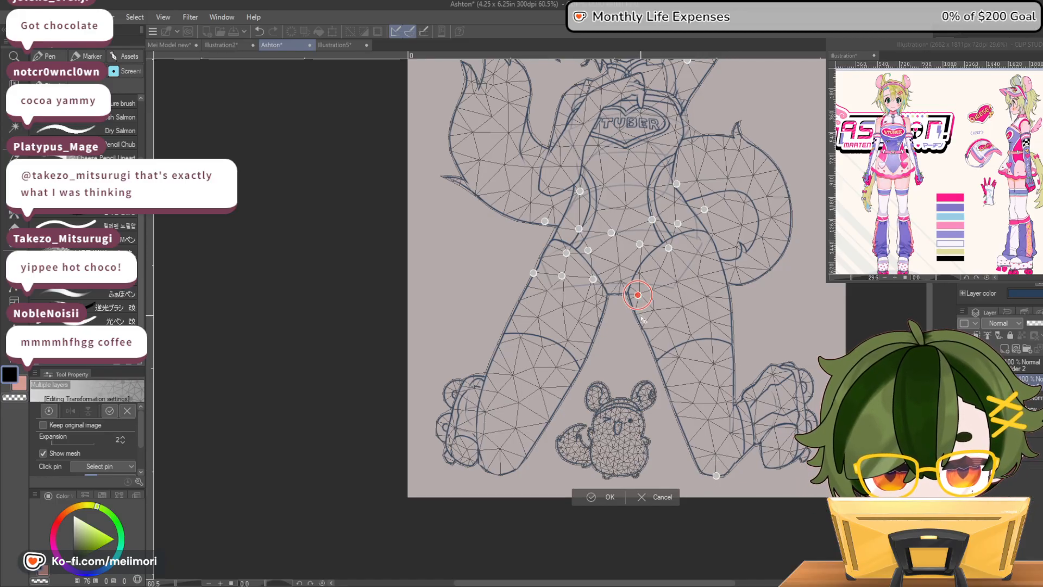
left_click_drag(639, 295, 643, 296)
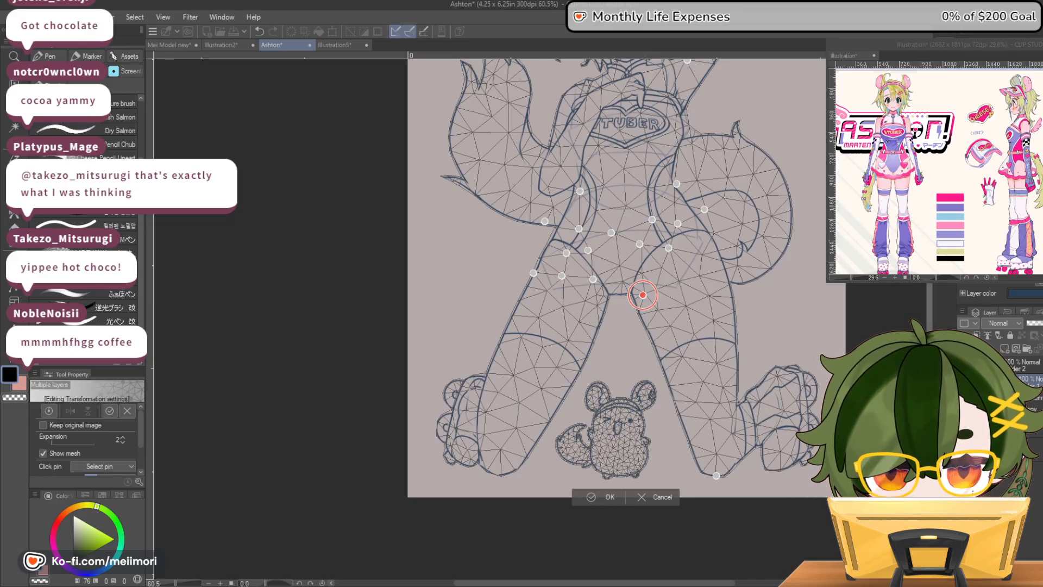
Pin the bent arm and the tail below its elbow, nudge the adjacent waist pin inward, and apply the puppet warp
scroll(649, 299, "up", 3)
scroll(624, 320, "up", 1)
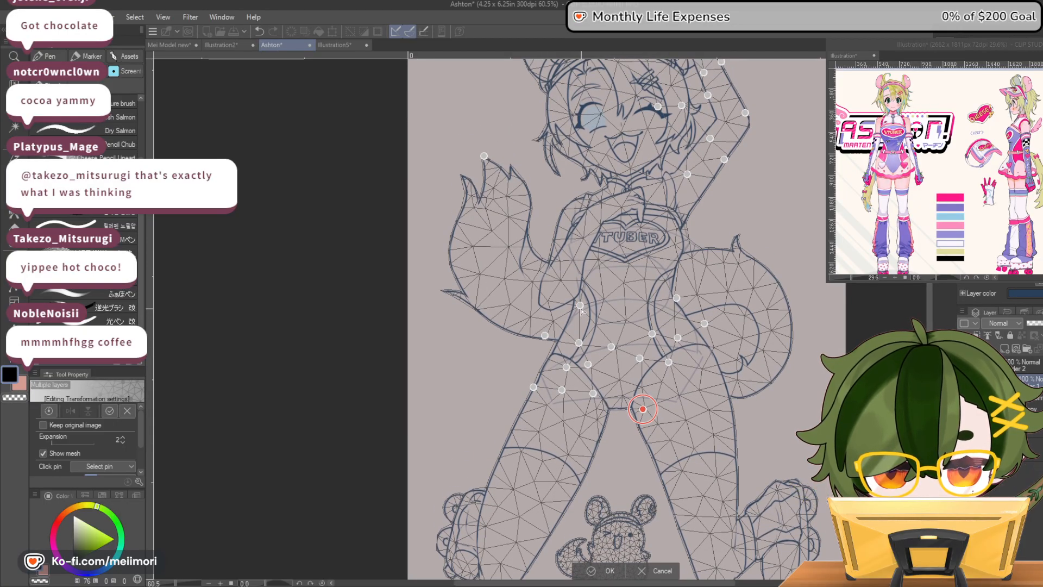
left_click(581, 306)
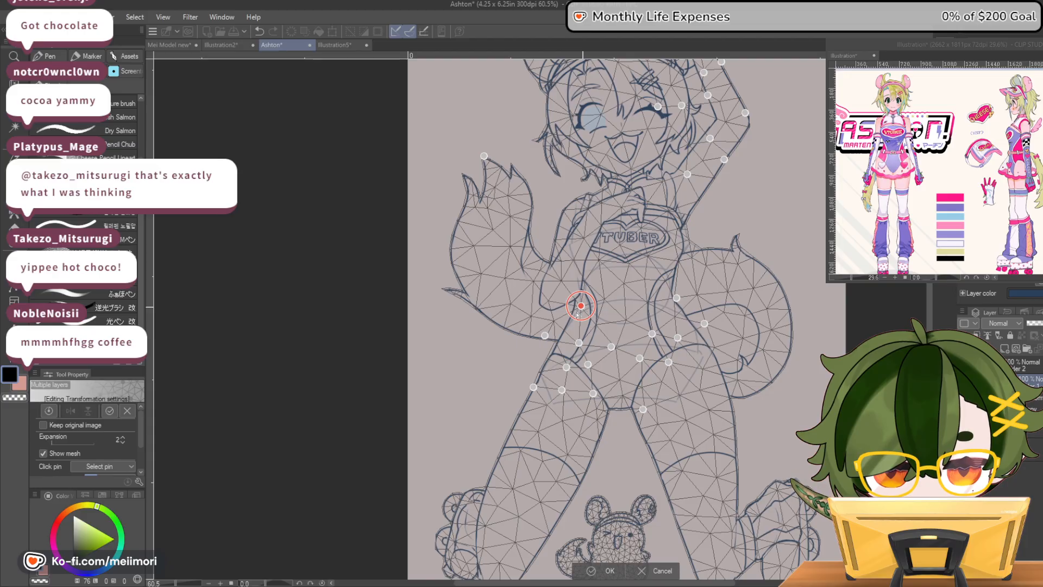
left_click(554, 320)
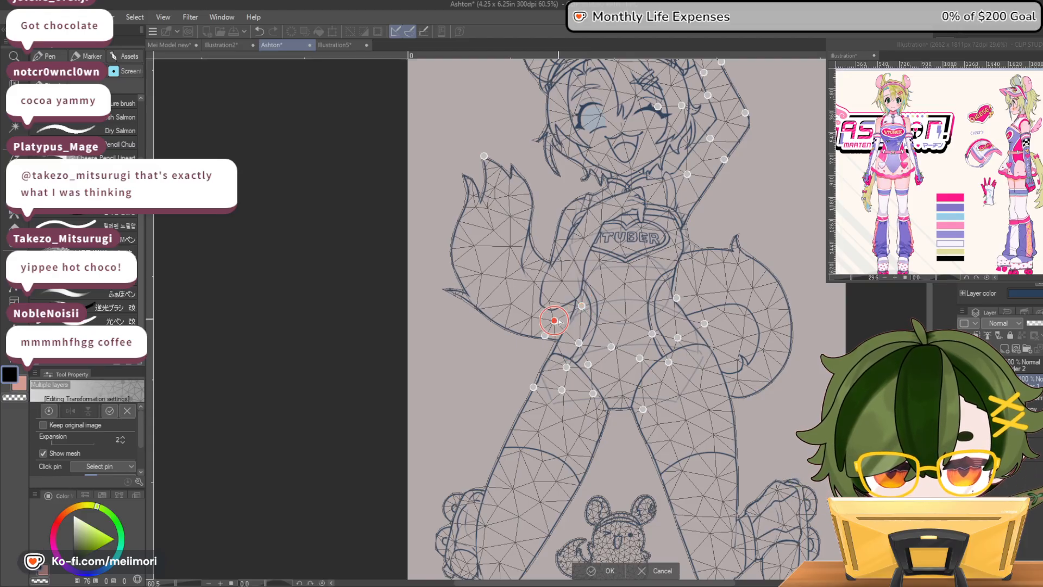
left_click(561, 282)
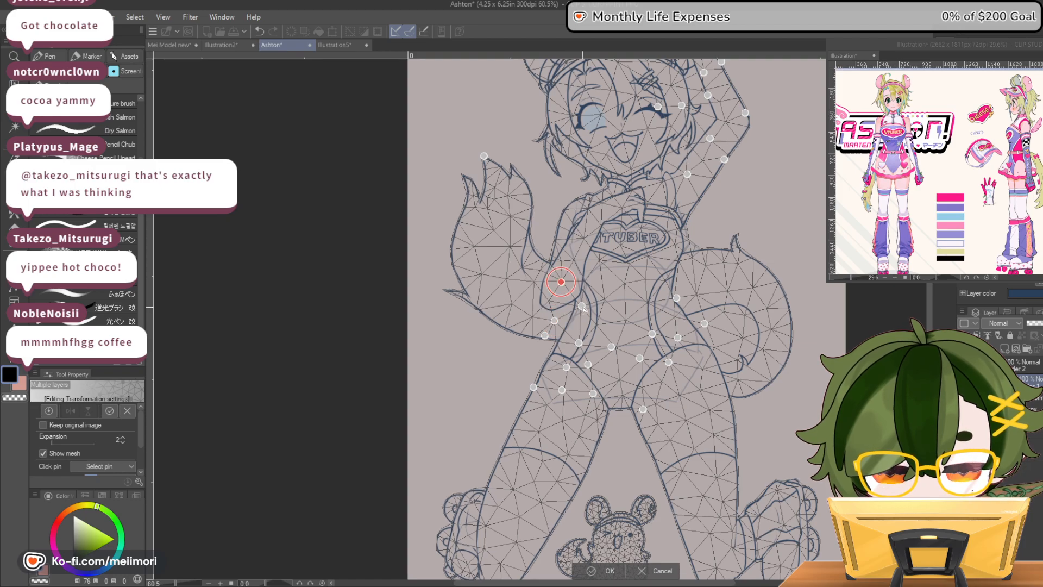
left_click(582, 307)
left_click_drag(583, 308, 586, 309)
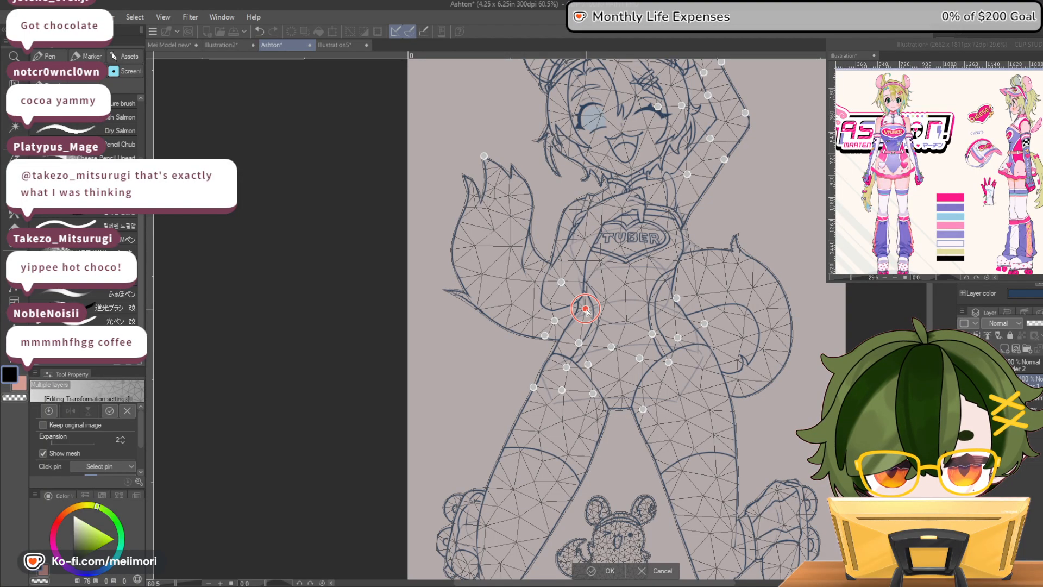
left_click(600, 570)
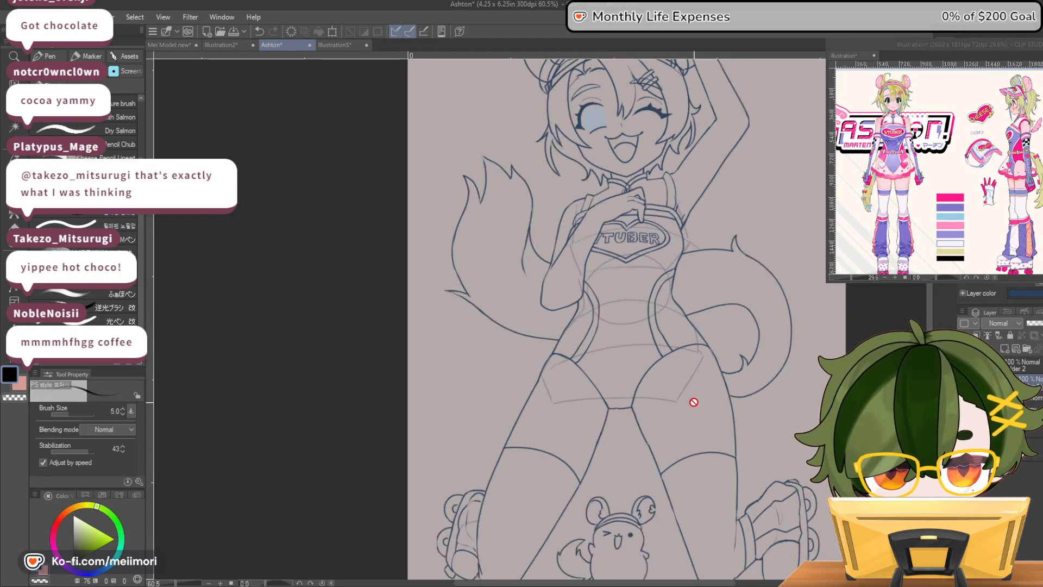
Compare the line art before and after the puppet warp by repeatedly undoing and redoing it, leaving the warp applied
scroll(692, 380, "down", 2)
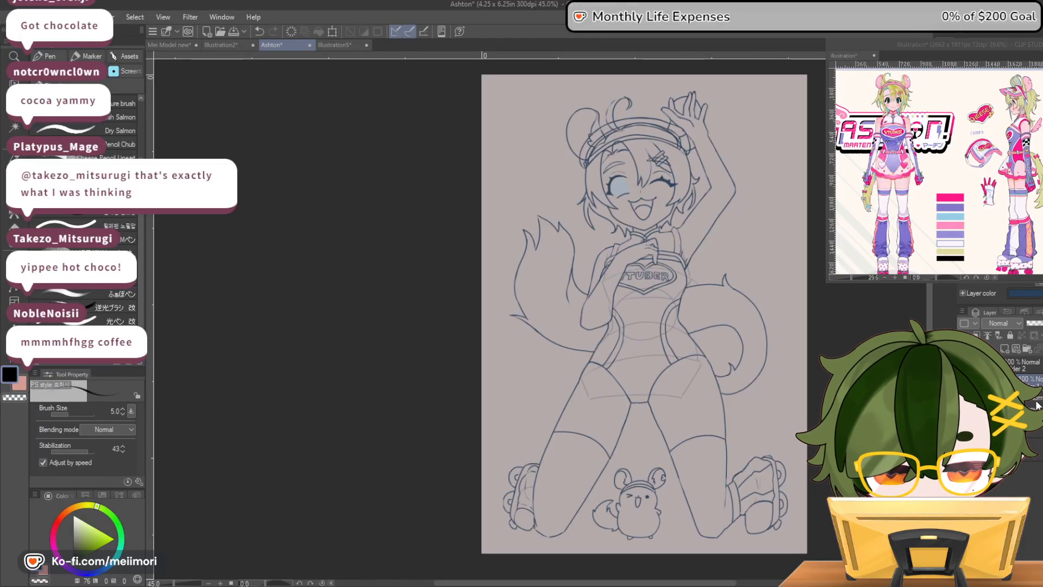
key("ctrl+z")
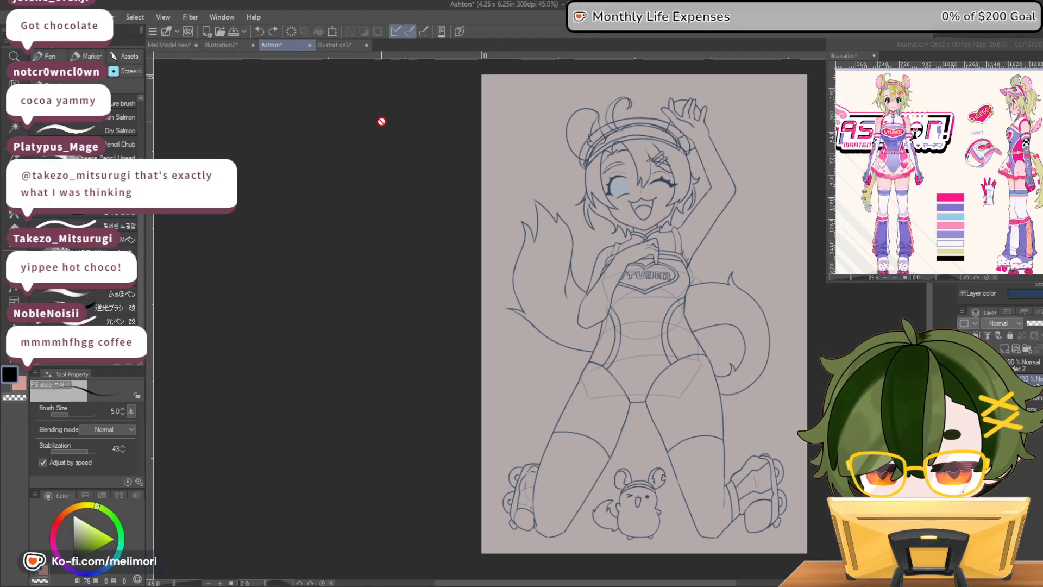
left_click(270, 34)
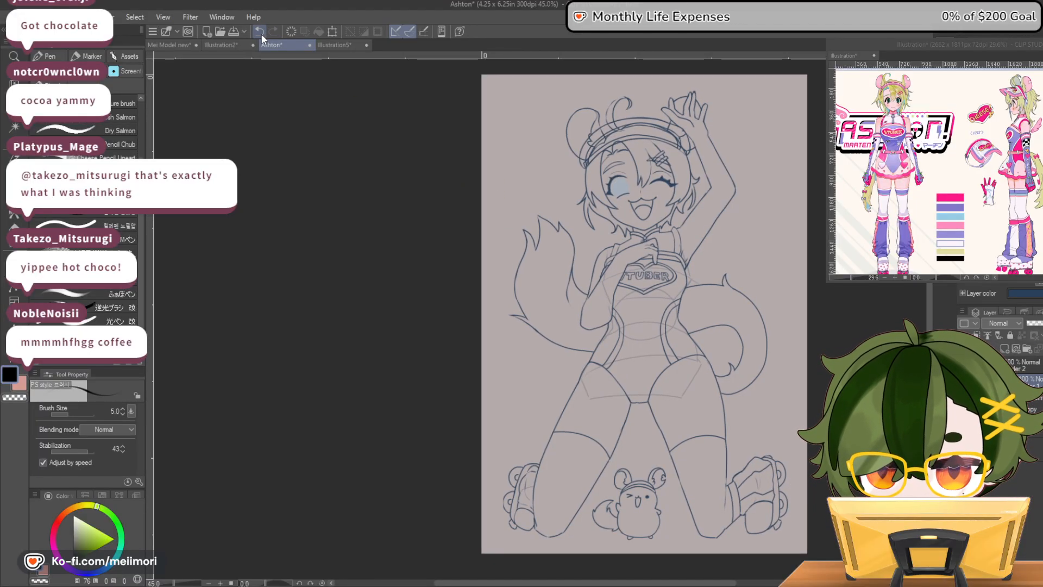
left_click(256, 32)
left_click(270, 34)
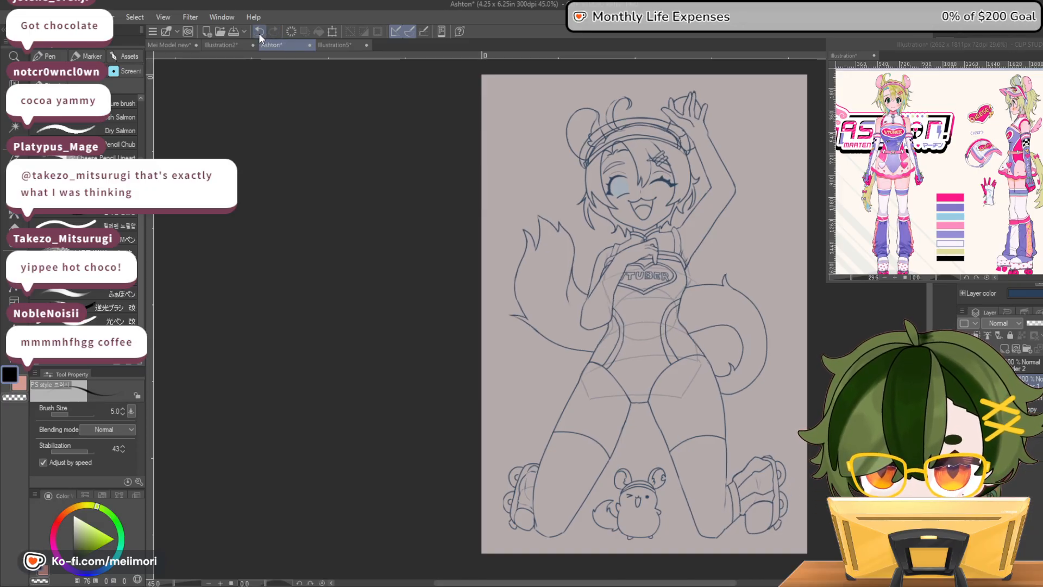
left_click(258, 34)
left_click(273, 33)
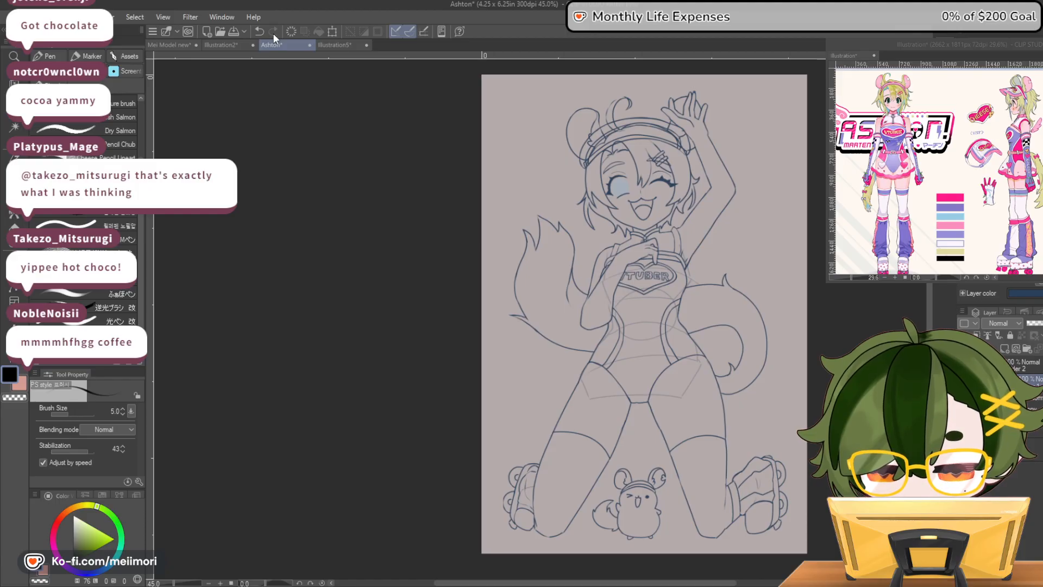
left_click(263, 33)
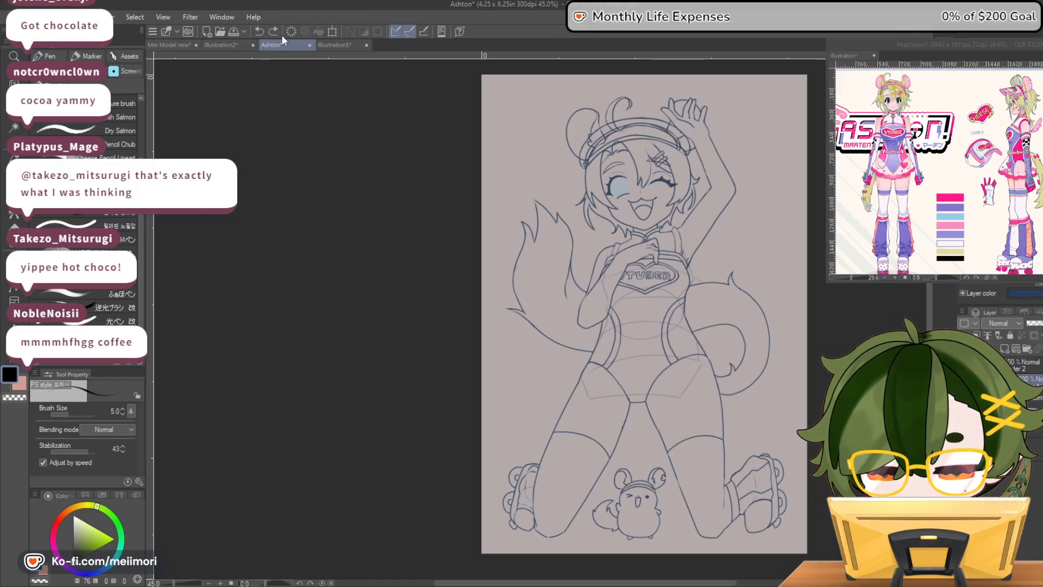
left_click(272, 31)
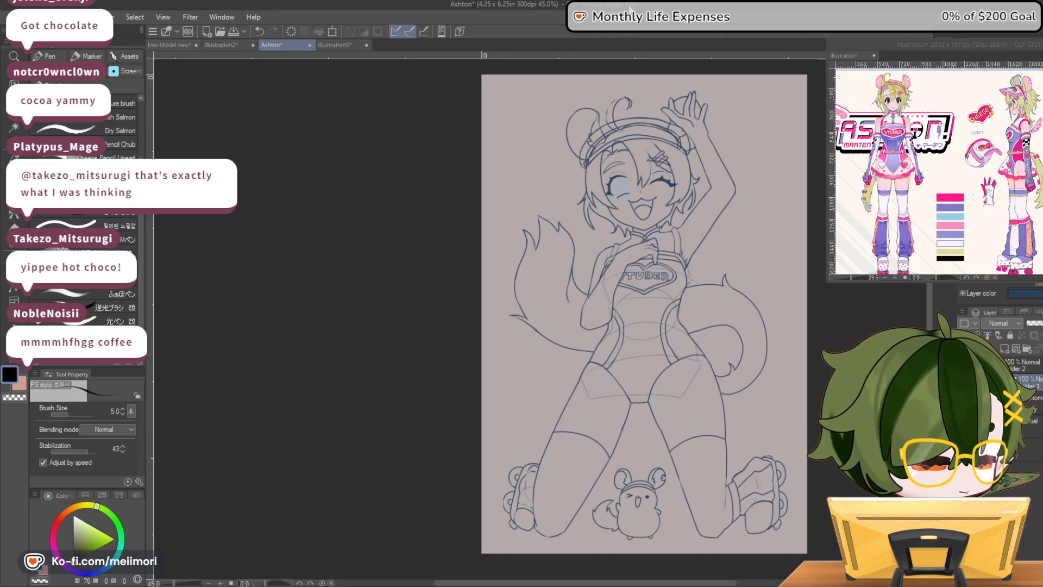
Select Folder 2 and add a new layer for further line work
scroll(618, 88, "up", 6)
scroll(602, 70, "down", 6)
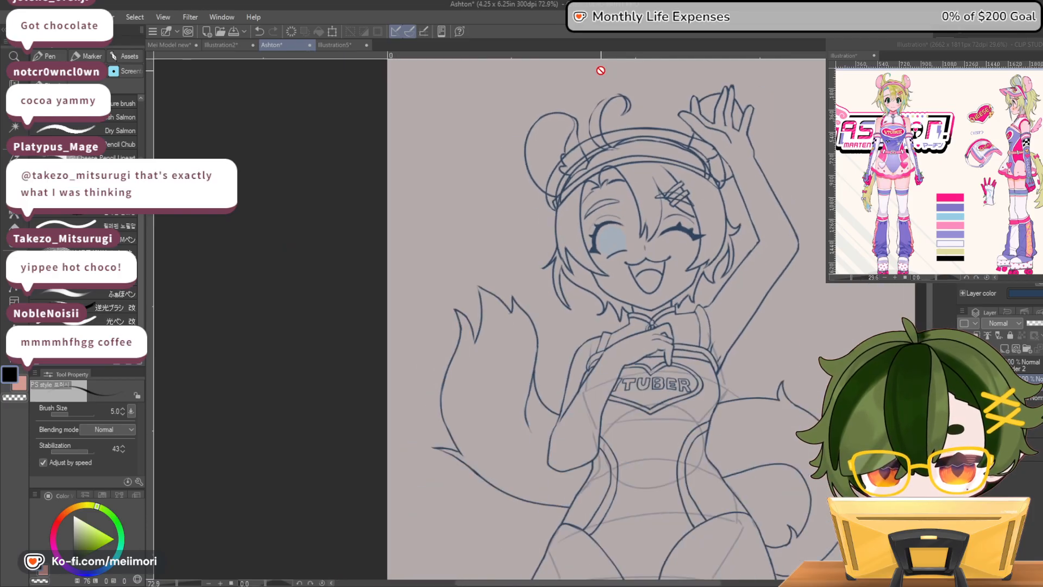
scroll(603, 72, "down", 3)
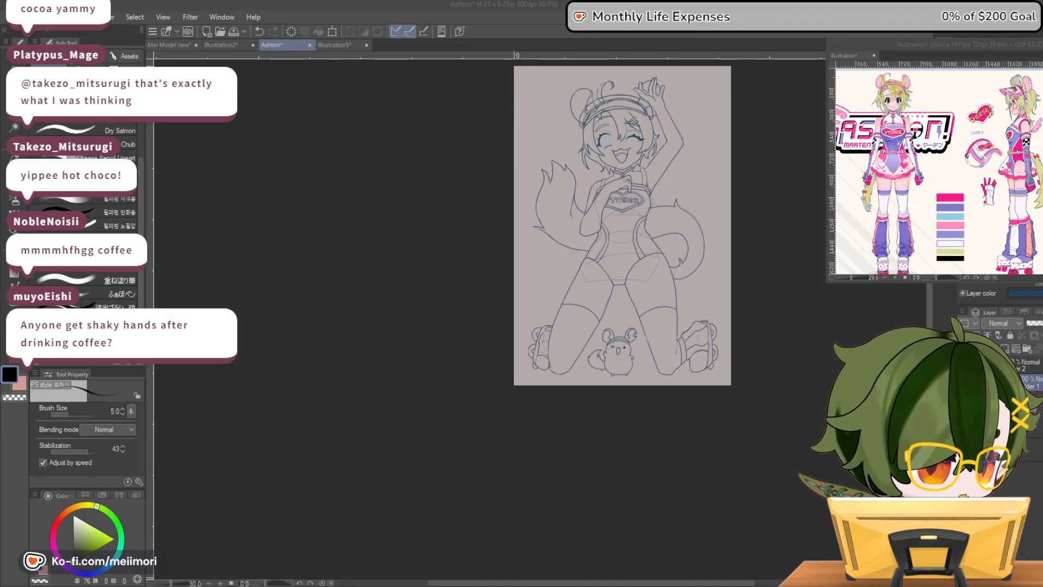
scroll(639, 72, "up", 5)
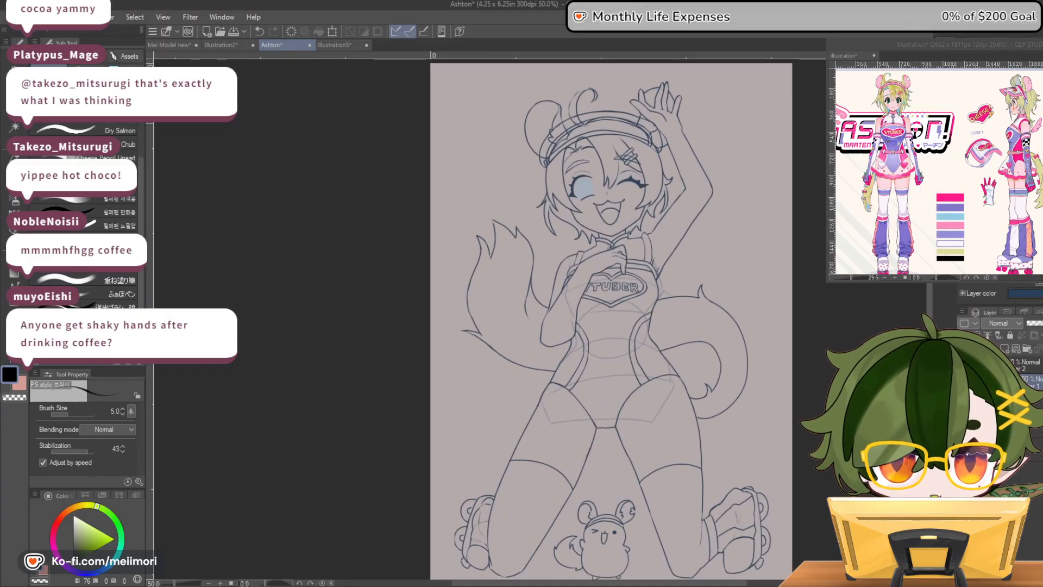
left_click_drag(729, 583, 765, 584)
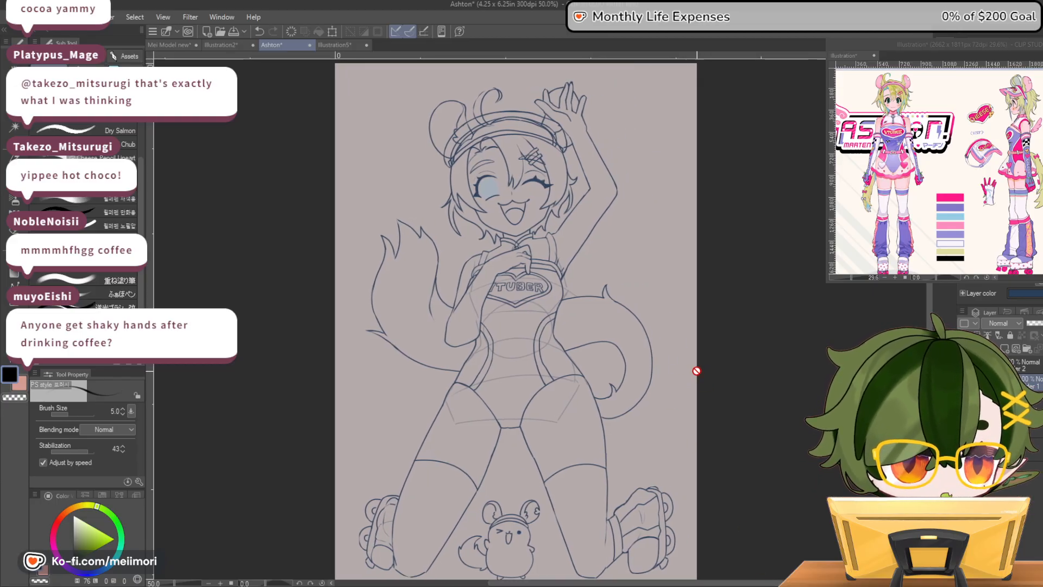
left_click(1034, 366)
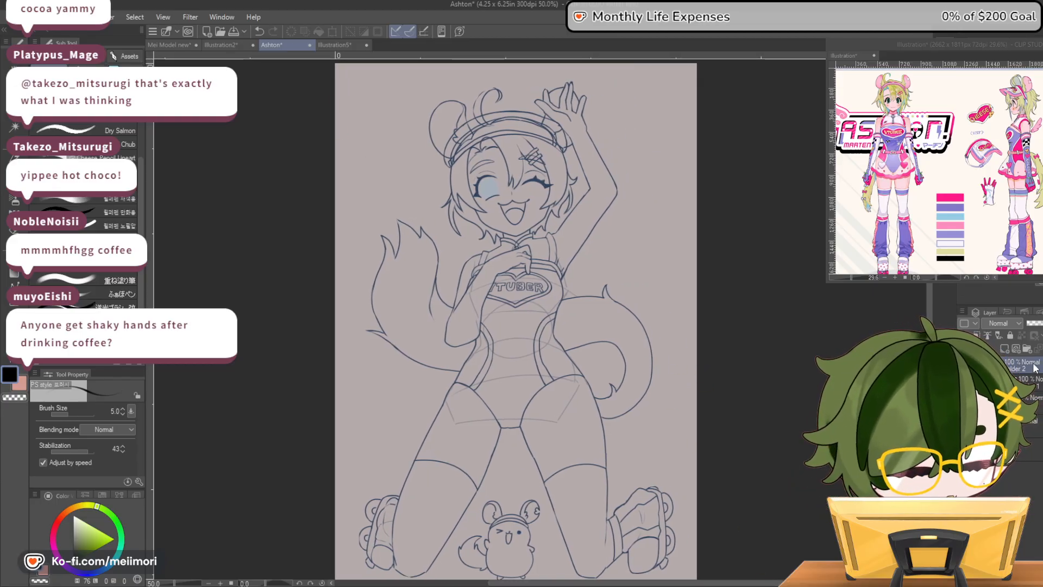
left_click(1016, 351)
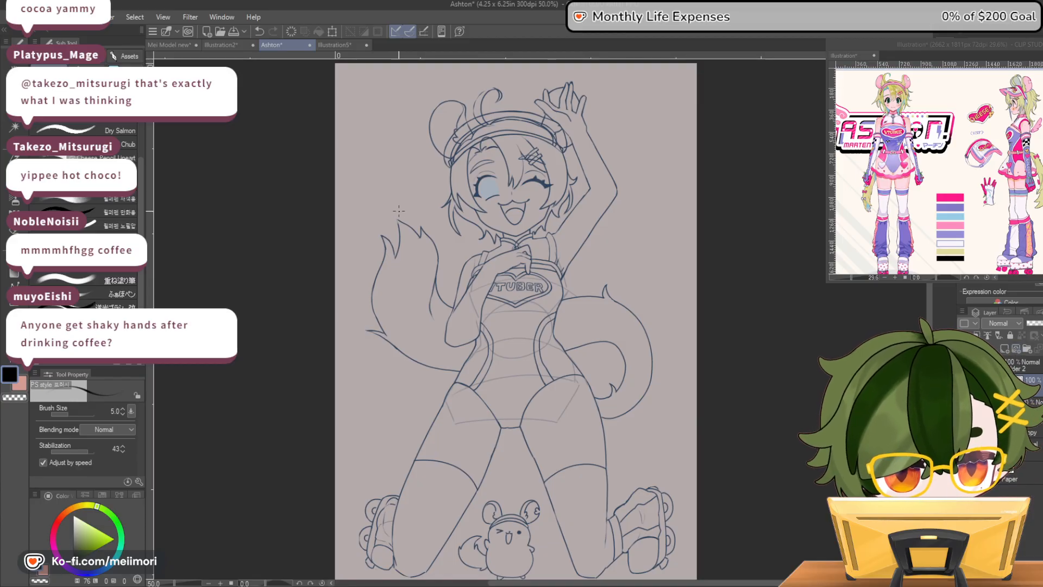
scroll(459, 142, "up", 2)
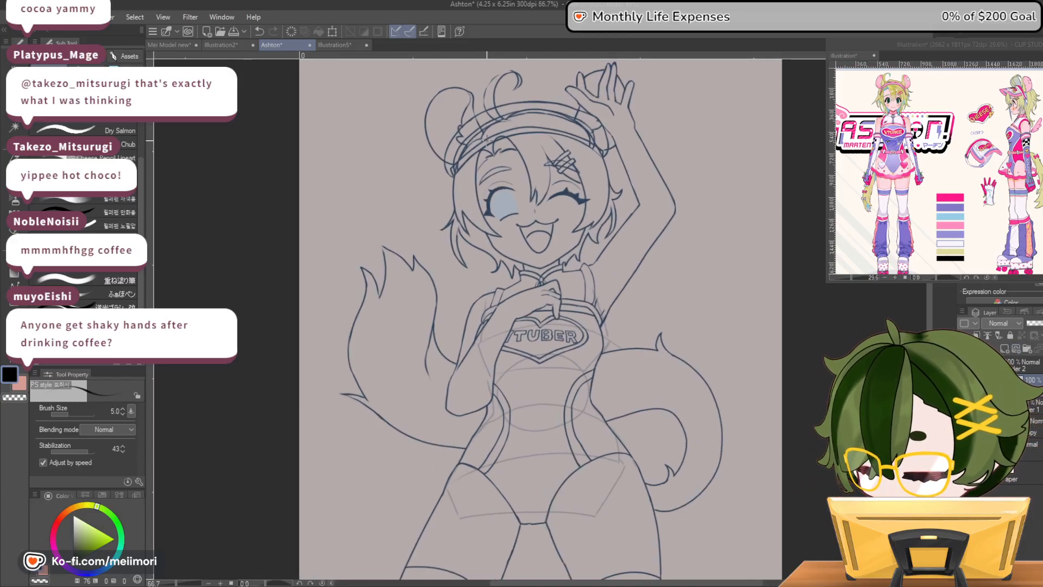
Lower the sketch's Folder 1 opacity to 51% and select the new empty layer above it for inking
scroll(553, 218, "up", 3)
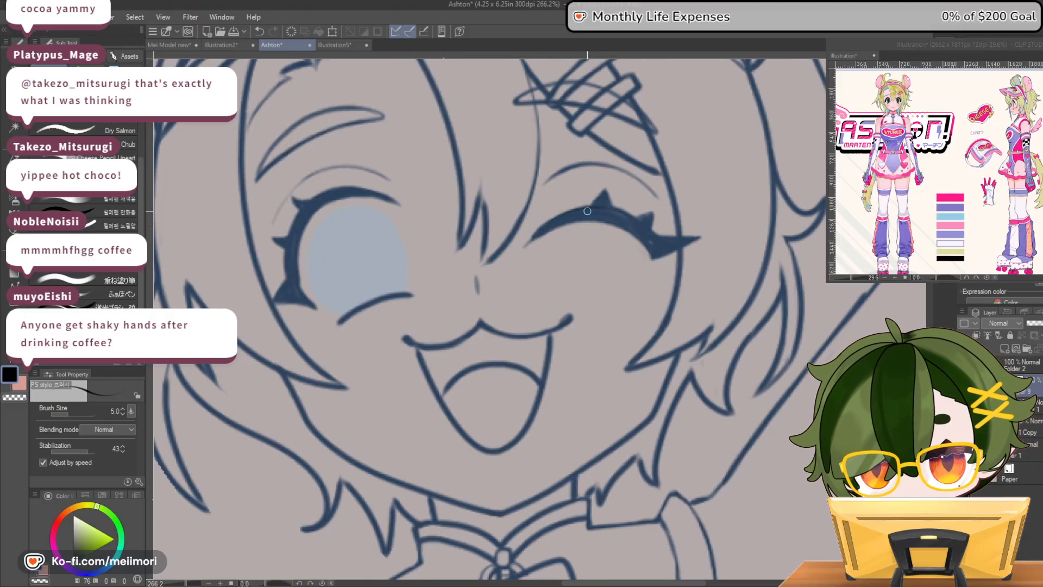
left_click(1030, 405)
left_click(1040, 323)
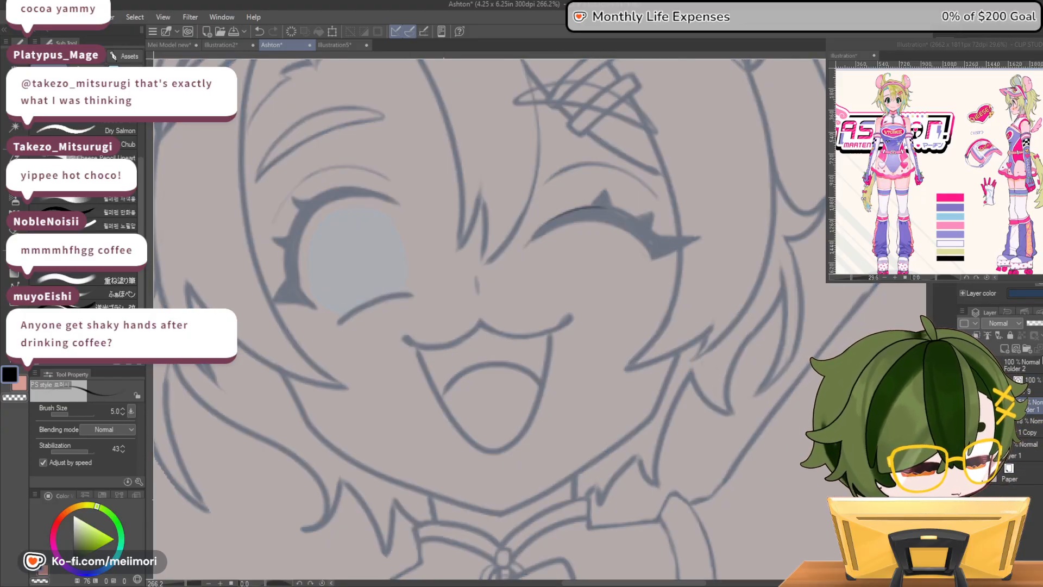
left_click(1031, 385)
Ink the winking eye's thick curved lash line in black, filling its outer wing and adding the pointed lashes on top
mouse_move(618, 208)
left_mouse_down()
mouse_move(558, 216)
mouse_move(525, 247)
mouse_move(569, 221)
mouse_move(635, 225)
mouse_move(602, 215)
mouse_move(535, 235)
mouse_move(578, 210)
mouse_move(623, 216)
mouse_move(564, 213)
mouse_move(535, 238)
left_mouse_up()
mouse_move(630, 215)
left_mouse_down()
mouse_move(662, 246)
mouse_move(658, 237)
mouse_move(699, 237)
mouse_move(652, 259)
mouse_move(606, 220)
mouse_move(654, 242)
left_mouse_up()
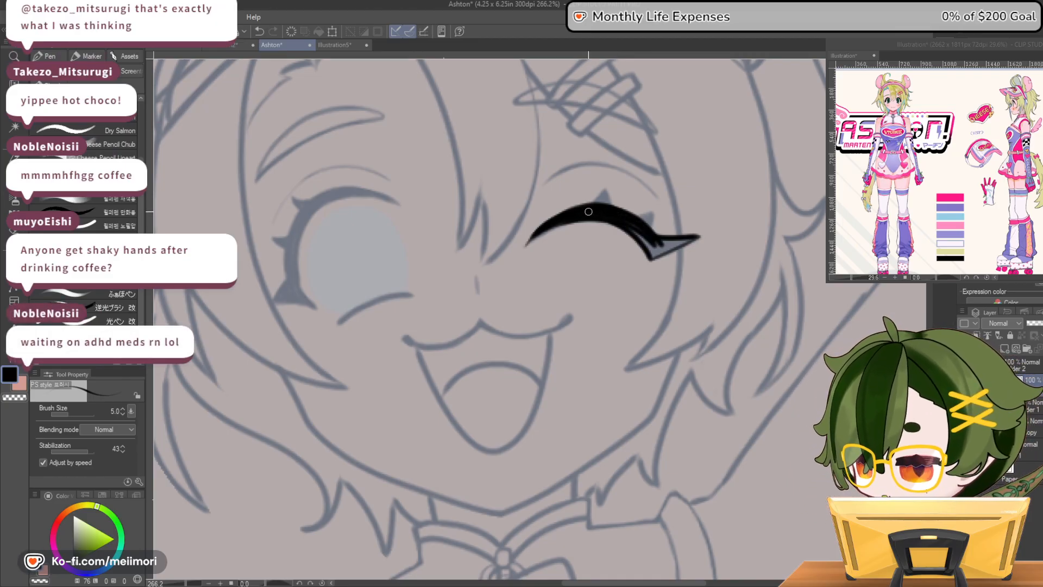
mouse_move(636, 229)
left_mouse_down()
mouse_move(658, 260)
mouse_move(629, 221)
mouse_move(650, 242)
mouse_move(681, 241)
mouse_move(653, 256)
mouse_move(693, 240)
mouse_move(649, 253)
left_mouse_up()
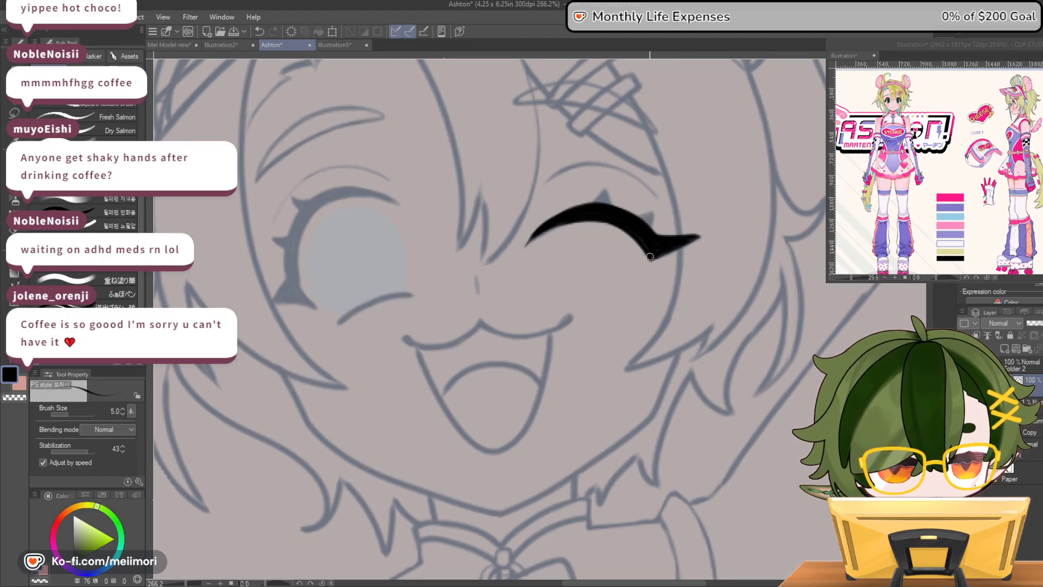
mouse_move(584, 207)
left_mouse_down()
mouse_move(604, 184)
mouse_move(605, 201)
mouse_move(653, 208)
left_mouse_up()
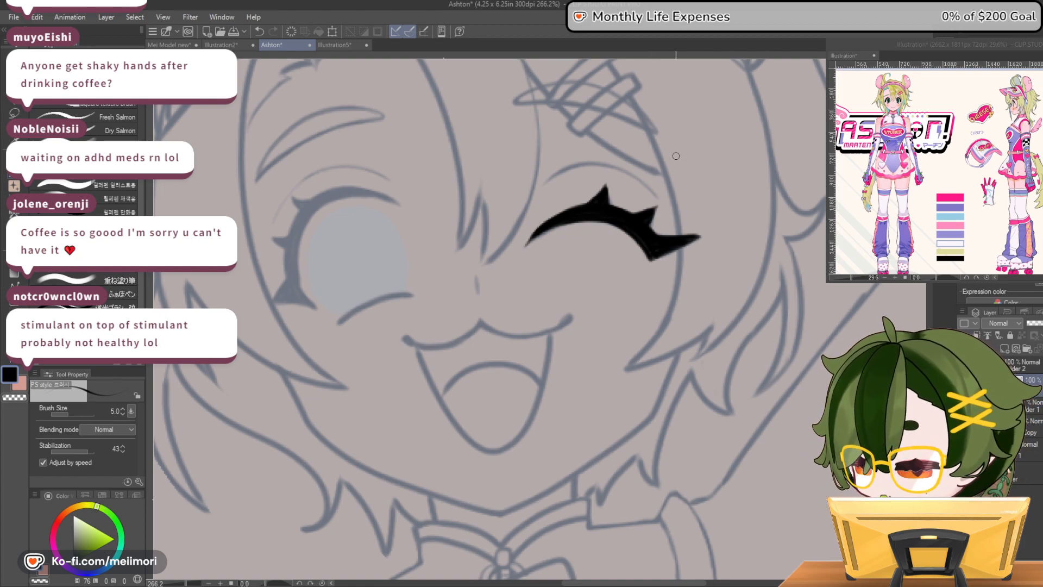
Ink the thin eyelid crease above the winking eye, redrawing it after undoing, and add the small nose mark
mouse_move(537, 190)
left_mouse_down()
mouse_move(557, 172)
mouse_move(613, 161)
mouse_move(667, 194)
left_mouse_up()
key("ctrl+z")
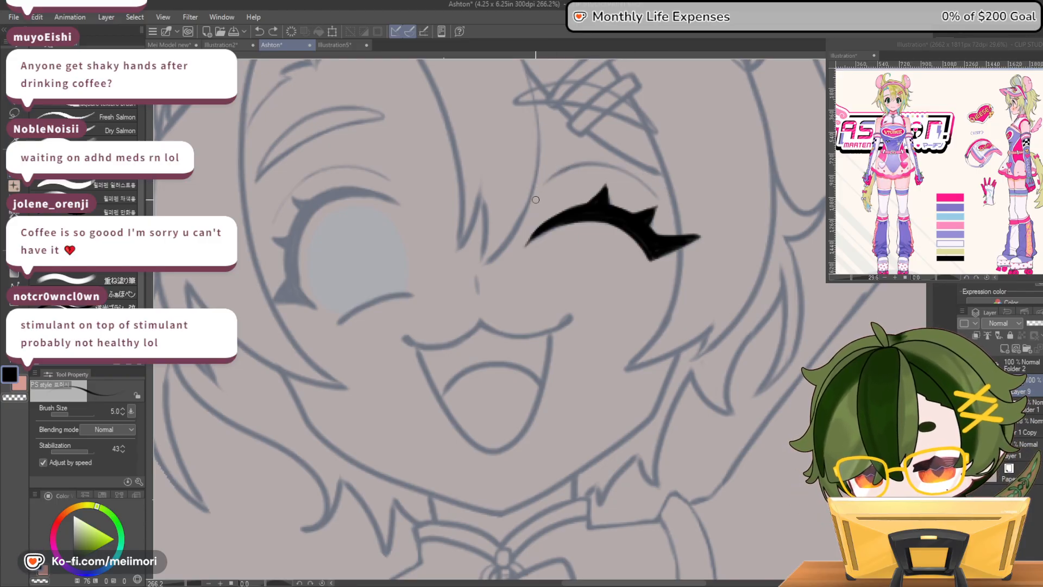
key("ctrl+z")
mouse_move(538, 193)
left_mouse_down()
mouse_move(568, 168)
mouse_move(605, 164)
mouse_move(642, 178)
left_mouse_up()
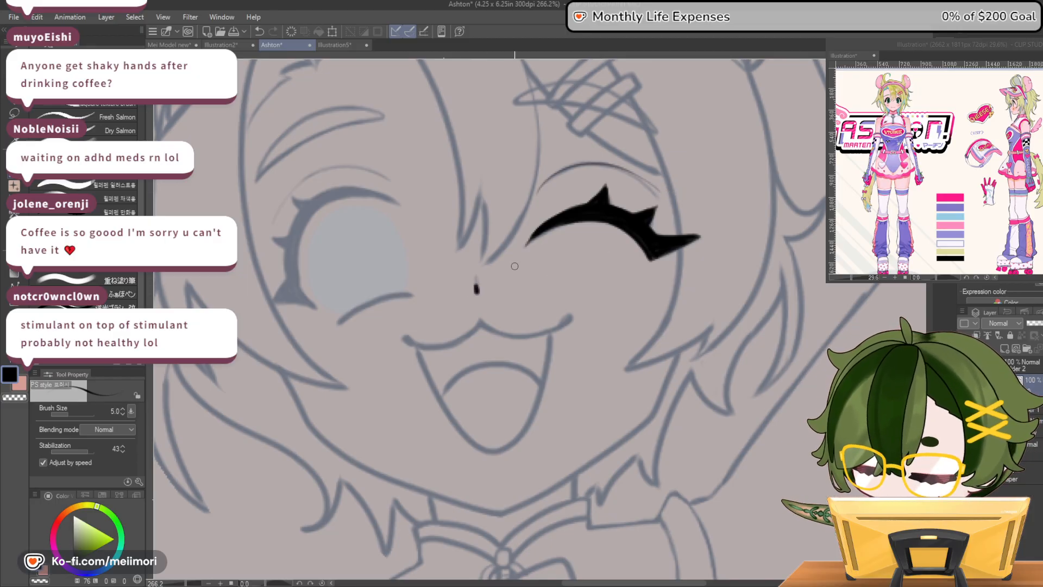
Ink the cat-like upper lip and the open mouth's outline down to its rounded tip, undoing and redrawing uneven strokes
mouse_move(426, 346)
left_mouse_down()
mouse_move(485, 326)
mouse_move(513, 333)
mouse_move(567, 320)
left_mouse_up()
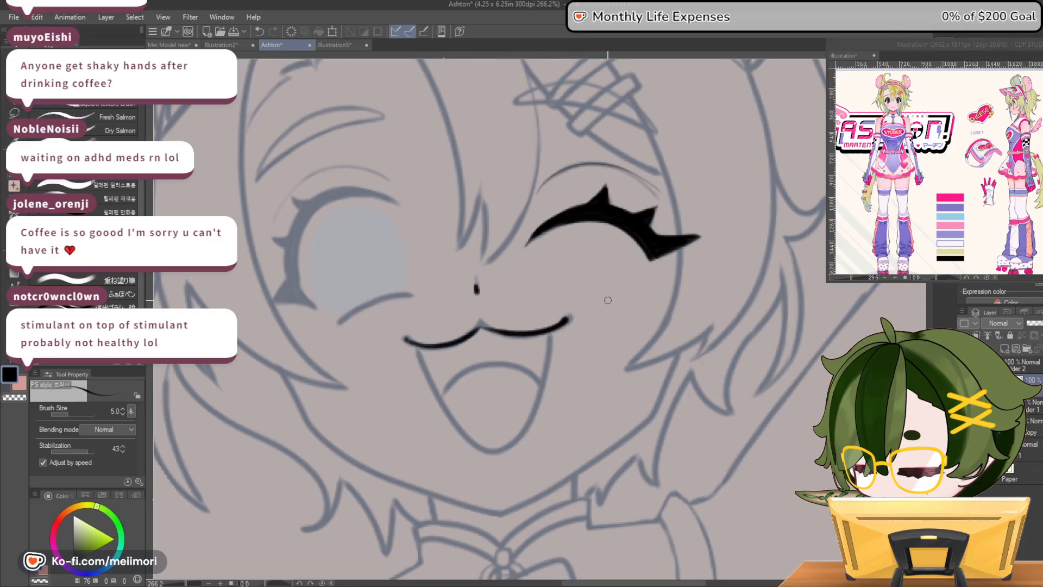
key("ctrl+z")
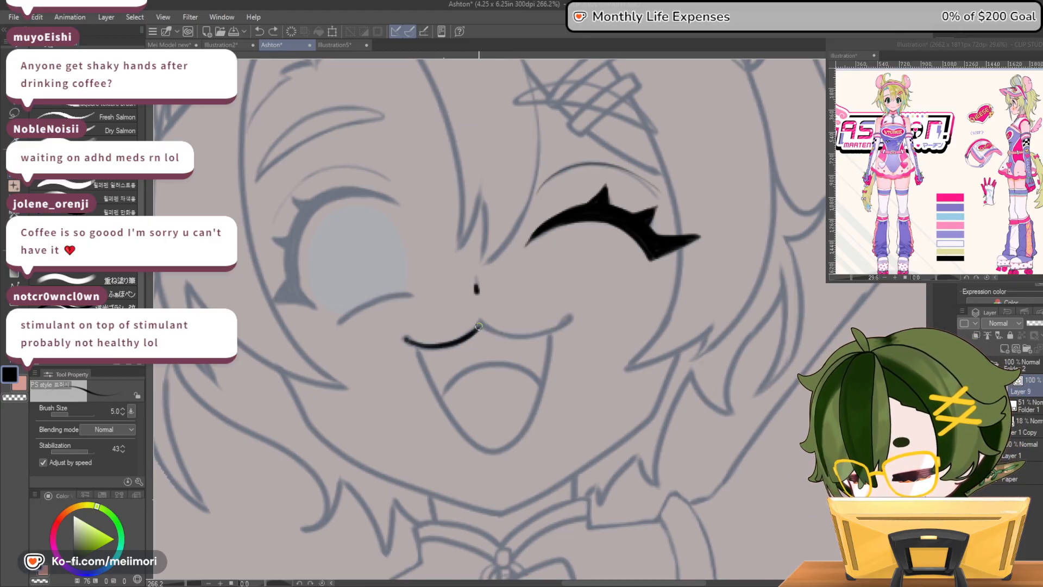
left_click_drag(510, 336, 571, 320)
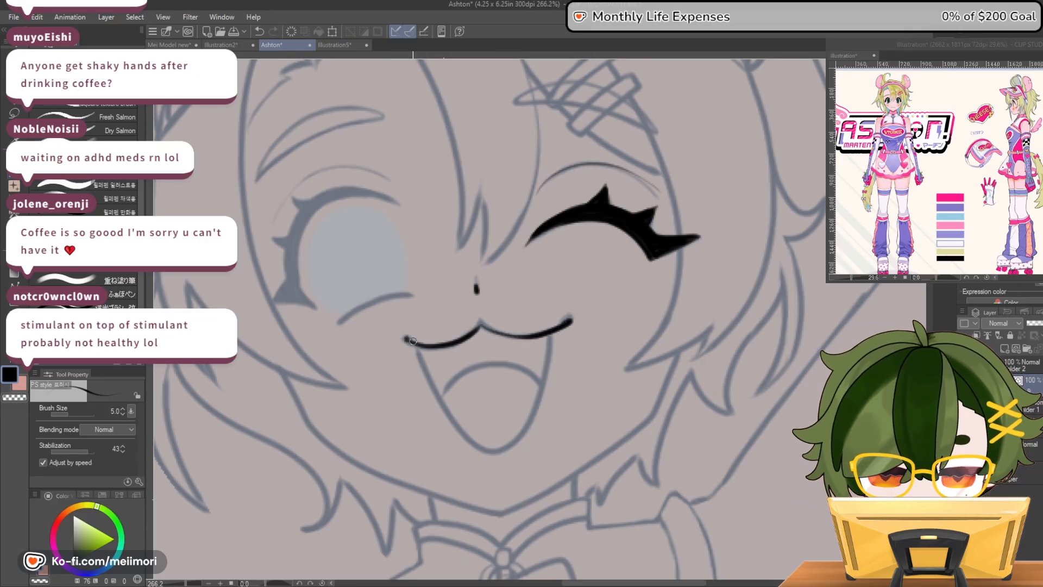
mouse_move(413, 344)
left_mouse_down()
mouse_move(462, 430)
mouse_move(500, 455)
mouse_move(539, 408)
mouse_move(549, 332)
mouse_move(524, 424)
mouse_move(498, 450)
mouse_move(460, 432)
mouse_move(414, 347)
mouse_move(455, 427)
mouse_move(487, 450)
mouse_move(518, 440)
mouse_move(541, 398)
mouse_move(552, 332)
left_mouse_up()
key("ctrl+z")
key("ctrl+z")
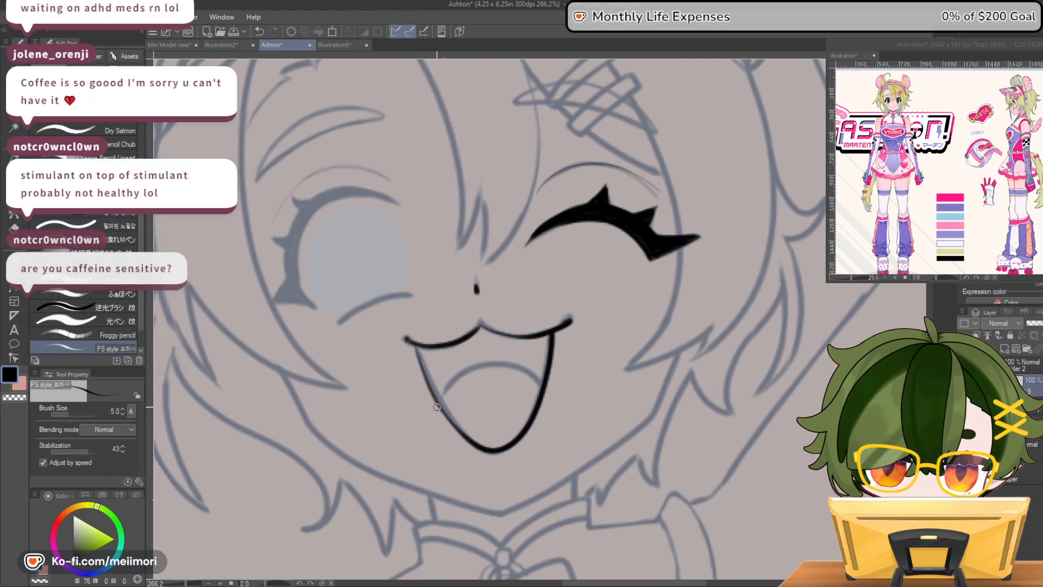
Ink the tongue's curve inside the mouth and the small upper teeth beneath the lip
mouse_move(442, 387)
left_mouse_down()
mouse_move(505, 356)
mouse_move(545, 381)
left_mouse_up()
key("ctrl+z")
mouse_move(434, 395)
left_mouse_down()
mouse_move(460, 374)
mouse_move(495, 366)
mouse_move(541, 389)
left_mouse_up()
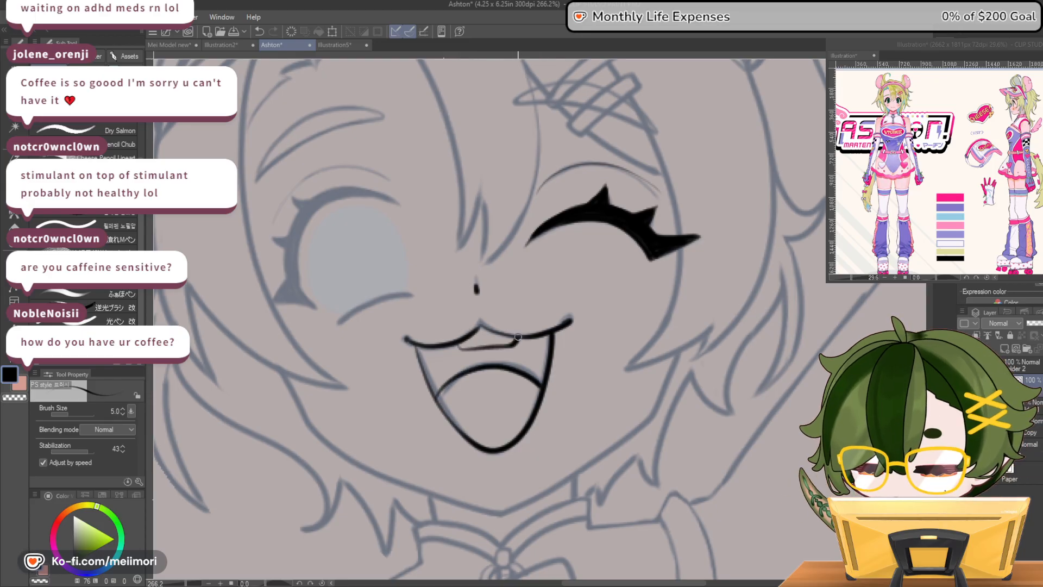
left_click_drag(457, 345, 508, 346)
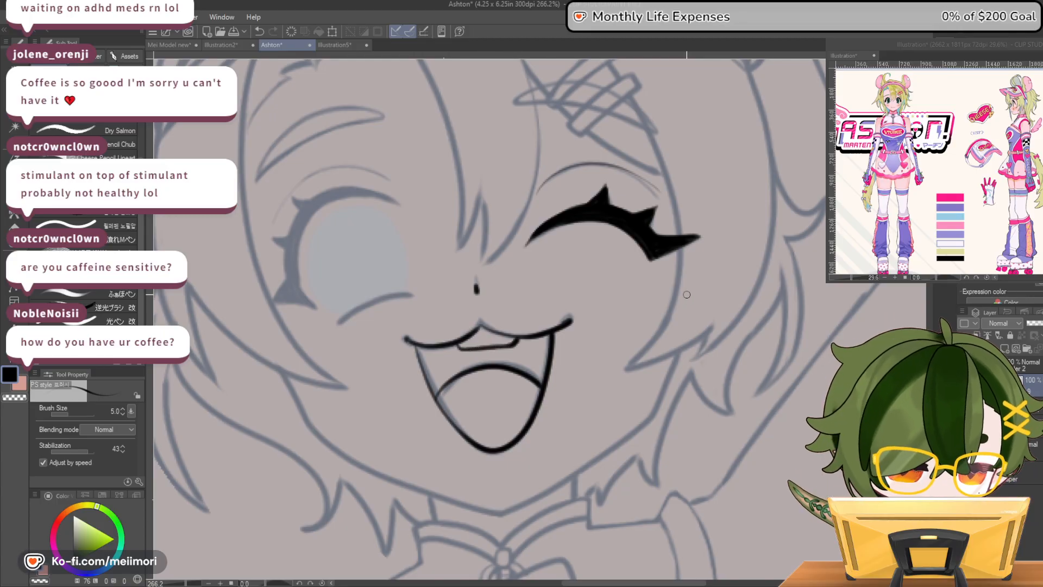
Ink the open eye's thick upper lash line and carry it down the outer side into a filled wedge
scroll(619, 263, "down", 14)
scroll(598, 262, "up", 8)
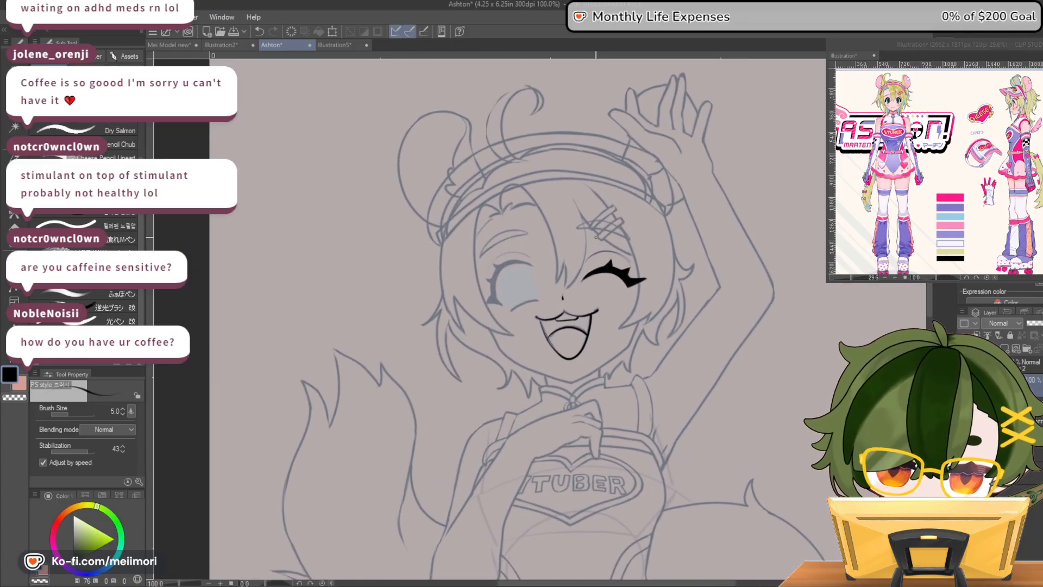
scroll(568, 262, "up", 2)
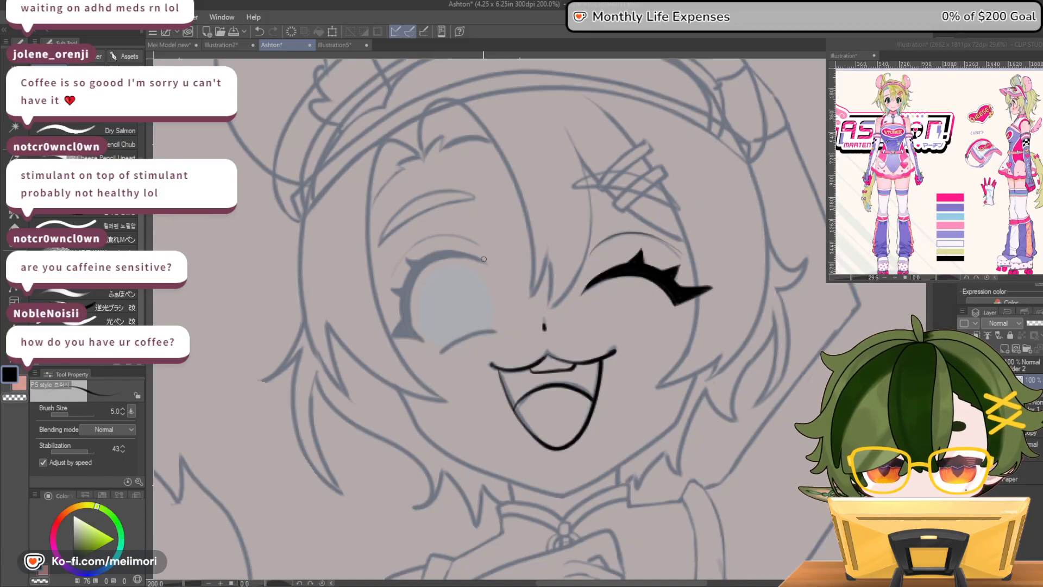
mouse_move(483, 260)
left_mouse_down()
mouse_move(453, 254)
mouse_move(422, 269)
left_mouse_up()
mouse_move(487, 263)
left_mouse_down()
mouse_move(450, 247)
mouse_move(417, 265)
left_mouse_up()
left_click_drag(481, 257, 445, 257)
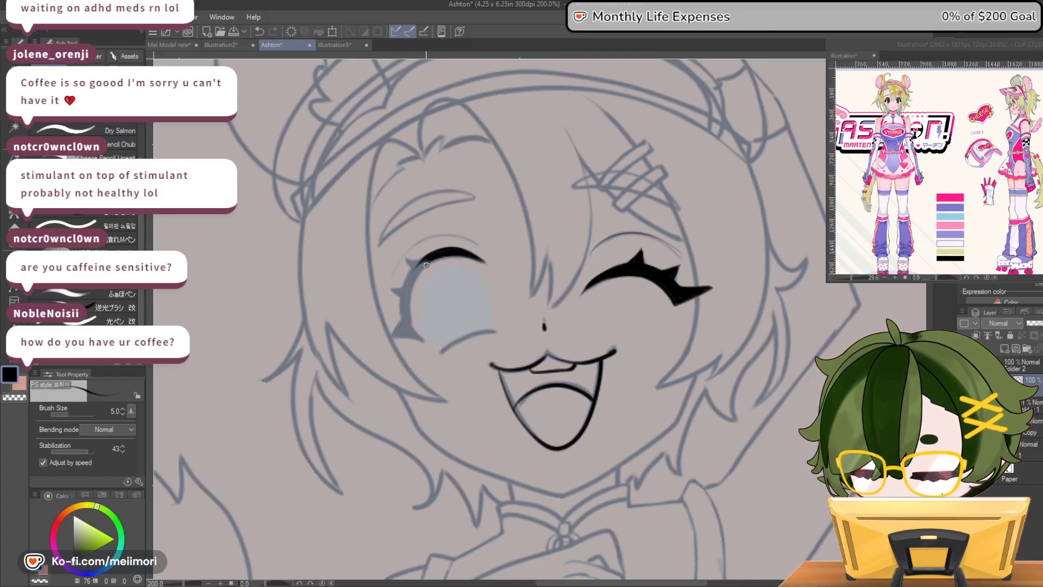
mouse_move(418, 262)
left_mouse_down()
mouse_move(390, 338)
mouse_move(424, 340)
mouse_move(412, 328)
mouse_move(411, 283)
mouse_move(404, 334)
left_mouse_up()
mouse_move(408, 298)
left_mouse_down()
mouse_move(392, 337)
mouse_move(417, 337)
left_mouse_up()
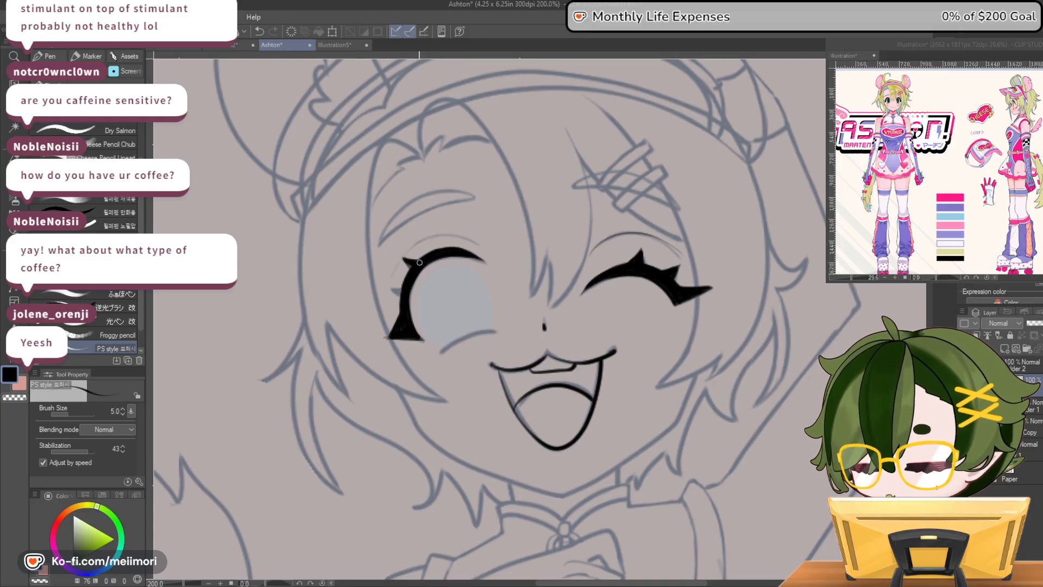
Add the pointed outer lash to the open eye, redrawing it after undoing, and clean up the wedge's lower edge with transparent colour
left_click_drag(402, 290, 383, 300)
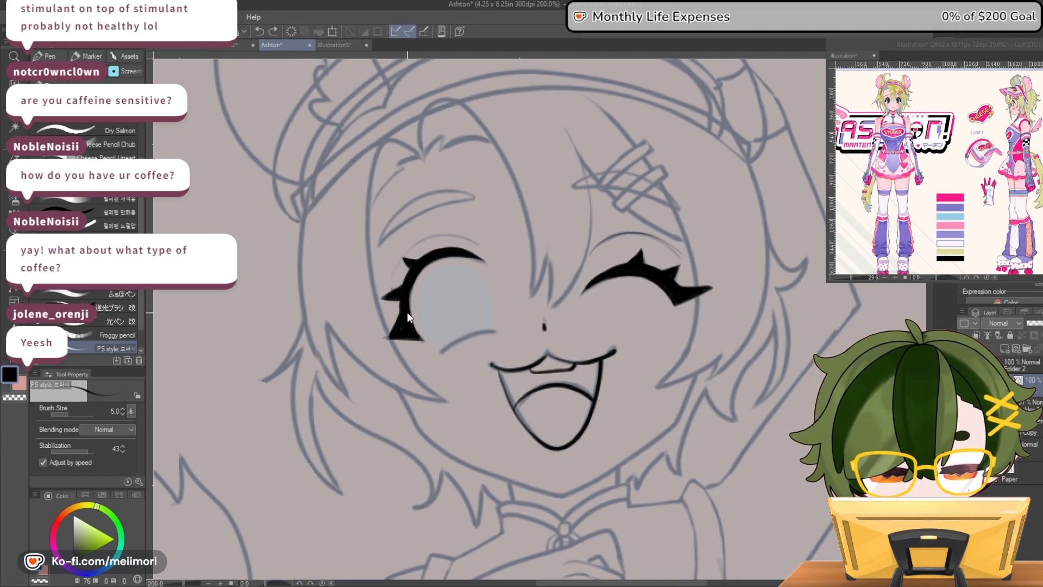
key("ctrl+z")
key("ctrl+z")
left_click_drag(405, 284, 386, 301)
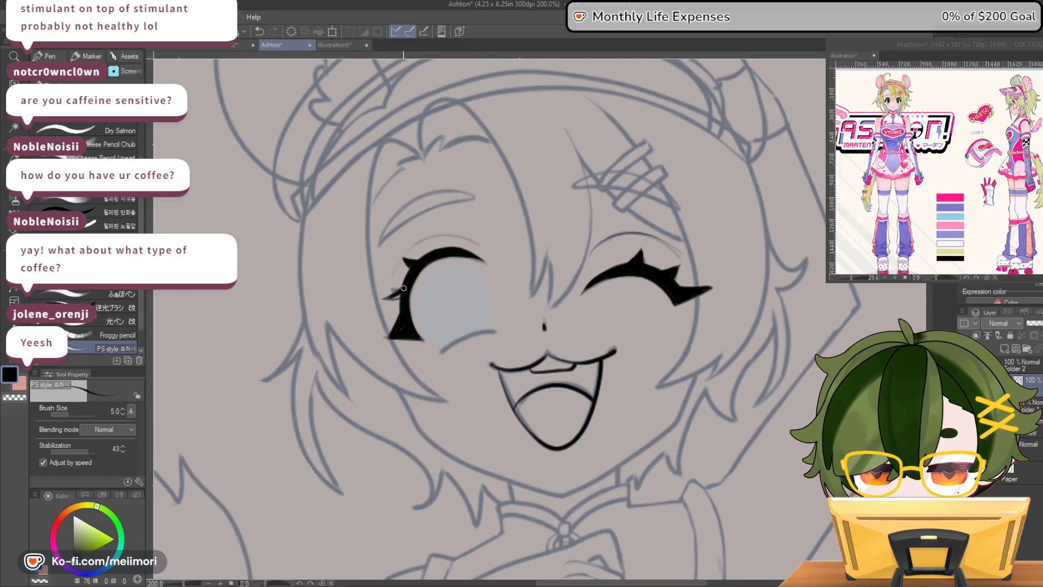
key("c")
left_click_drag(382, 342, 425, 341)
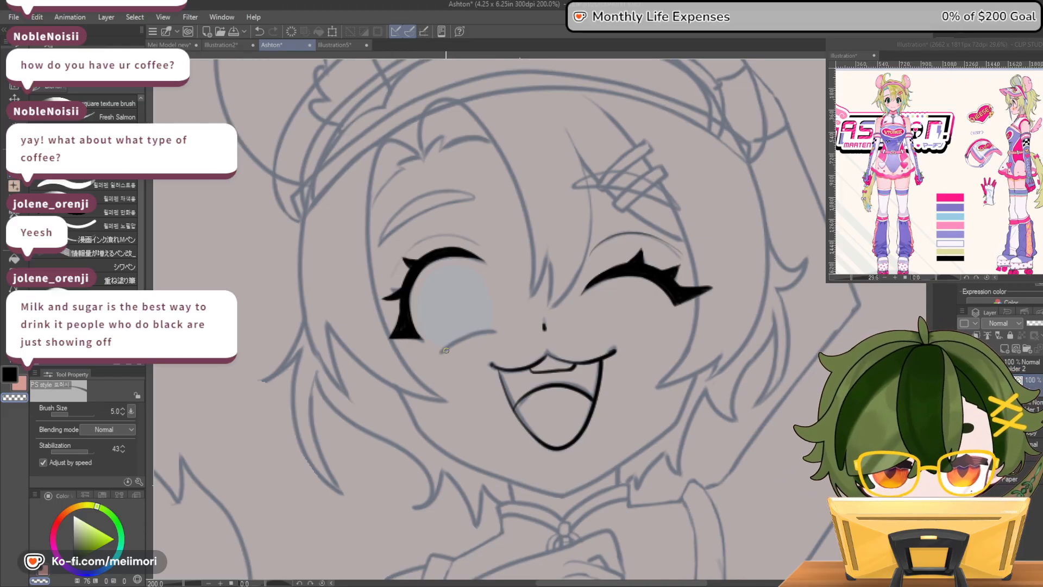
Ink the open eye's lower lid line and extend the inner end of the upper lash downward
key("c")
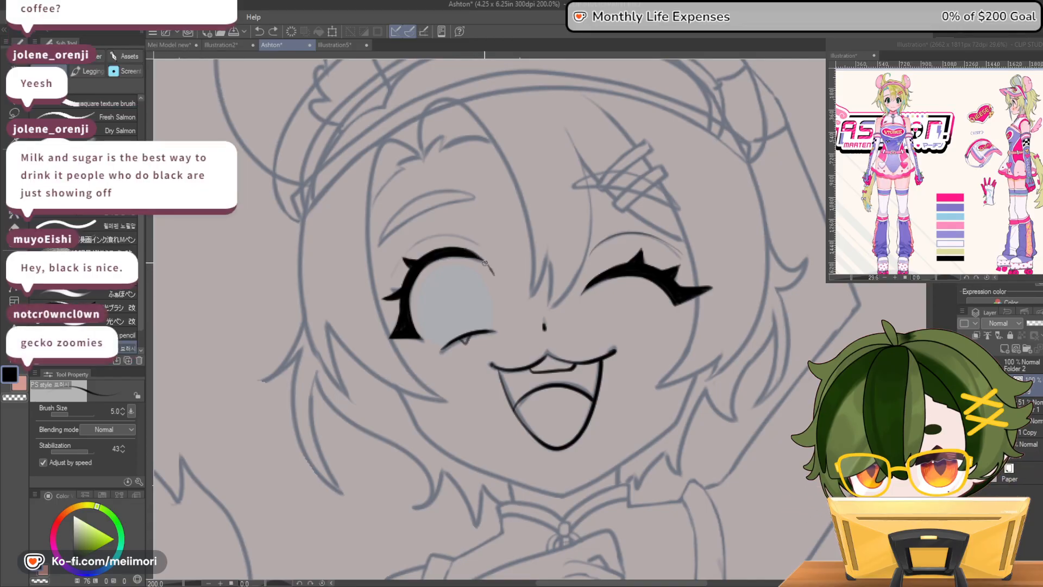
left_click_drag(470, 254, 493, 273)
left_click_drag(487, 269, 495, 281)
key("c")
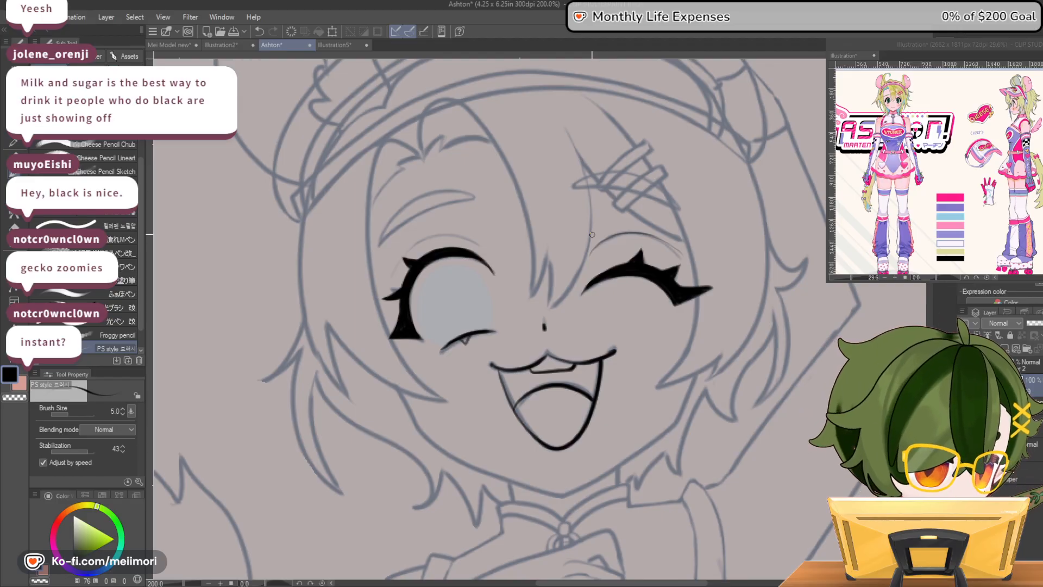
left_click_drag(597, 184, 639, 158)
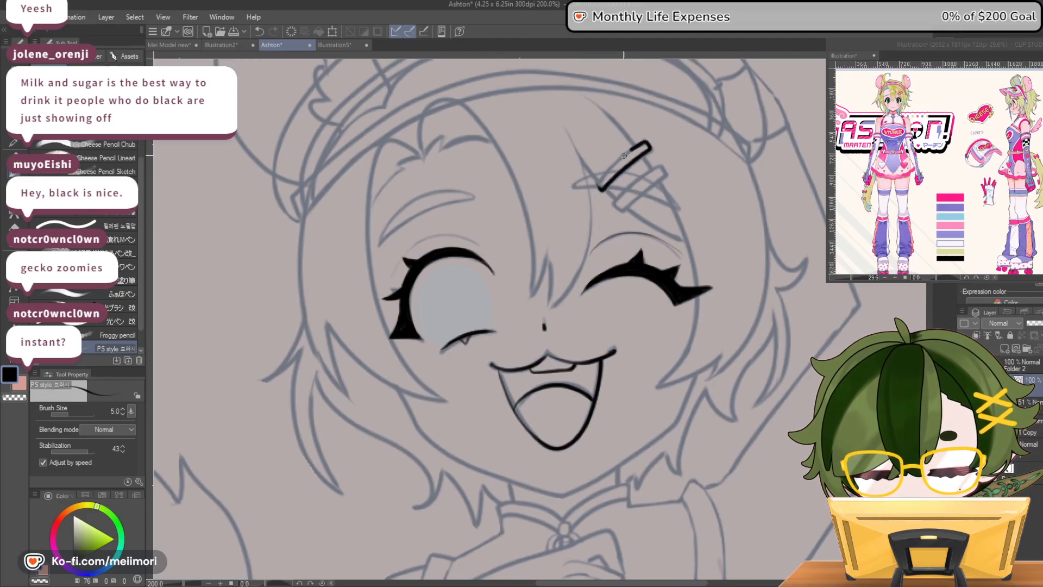
mouse_move(612, 203)
left_mouse_down()
mouse_move(661, 168)
mouse_move(617, 210)
left_mouse_up()
key("ctrl+z")
key("ctrl+z")
key("ctrl+z")
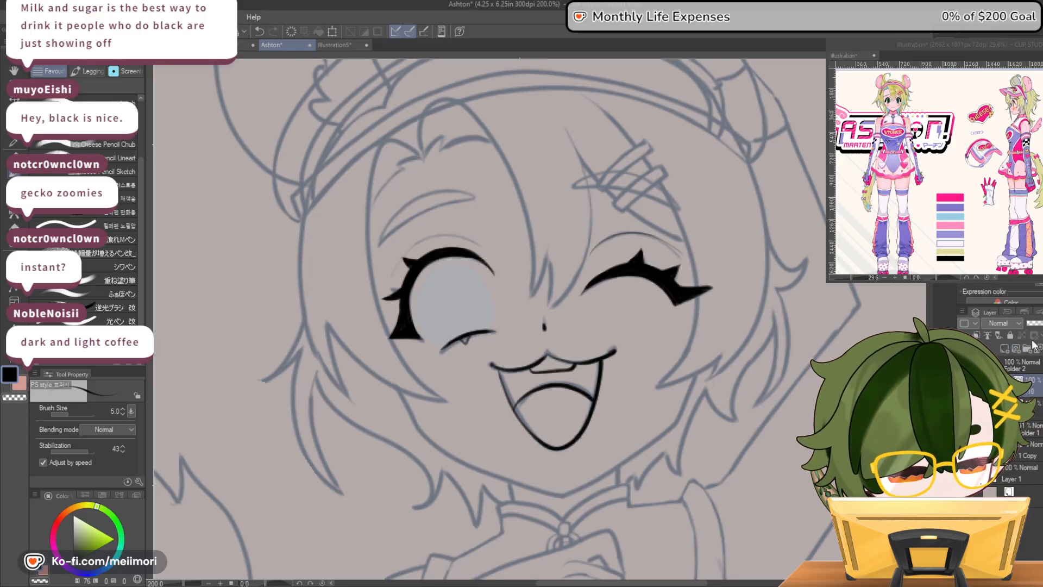
Ink the jawline on a new layer from cheek to chin to the opposite cheek, undoing the first stroke
mouse_move(403, 390)
left_mouse_down()
mouse_move(426, 432)
mouse_move(502, 474)
left_mouse_up()
key("ctrl+z")
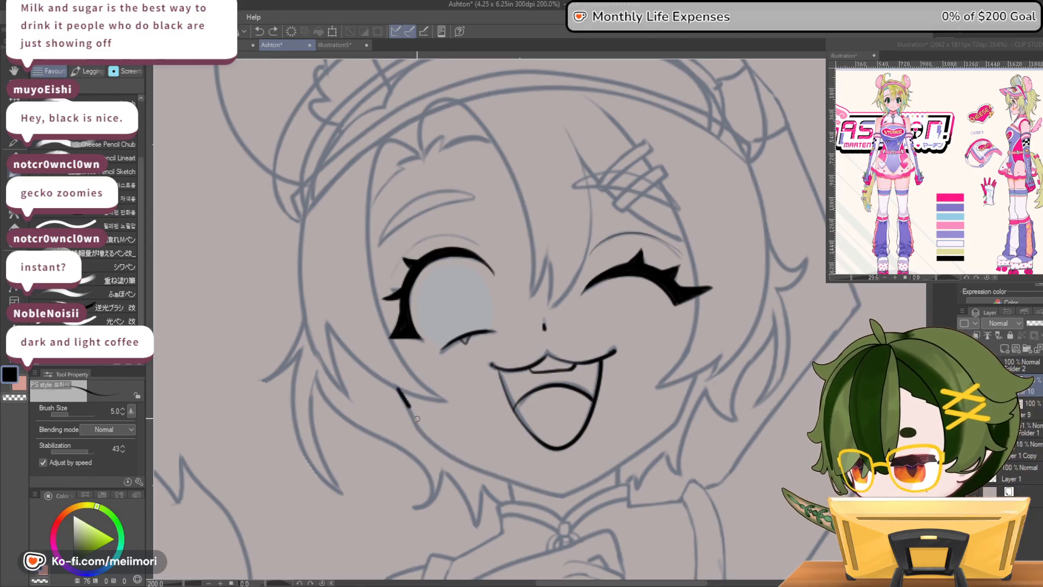
mouse_move(441, 444)
left_mouse_down()
mouse_move(491, 472)
mouse_move(566, 493)
mouse_move(678, 419)
mouse_move(695, 375)
left_mouse_up()
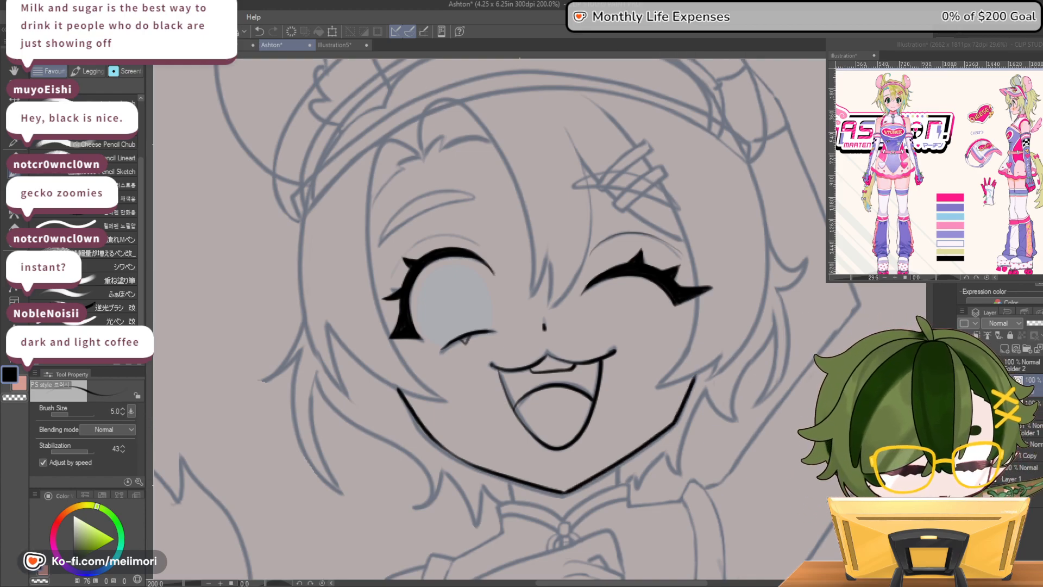
Flip the canvas horizontally, refine and thin the jawline below the open eye, and restore the original orientation
key("h")
left_click_drag(679, 389, 641, 446)
key("c")
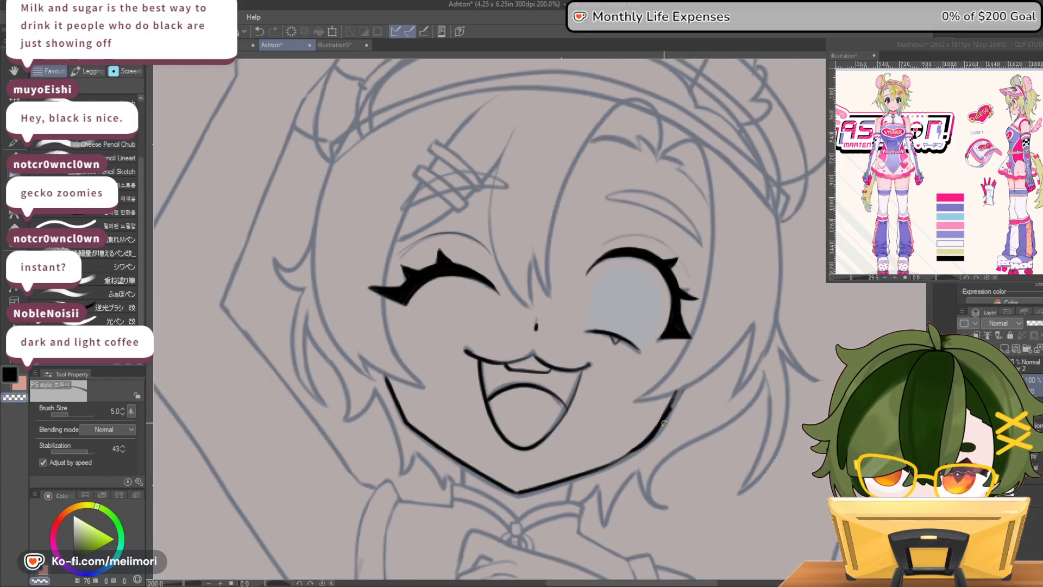
left_click_drag(679, 395, 660, 436)
mouse_move(670, 393)
left_mouse_down()
mouse_move(645, 440)
mouse_move(620, 454)
left_mouse_up()
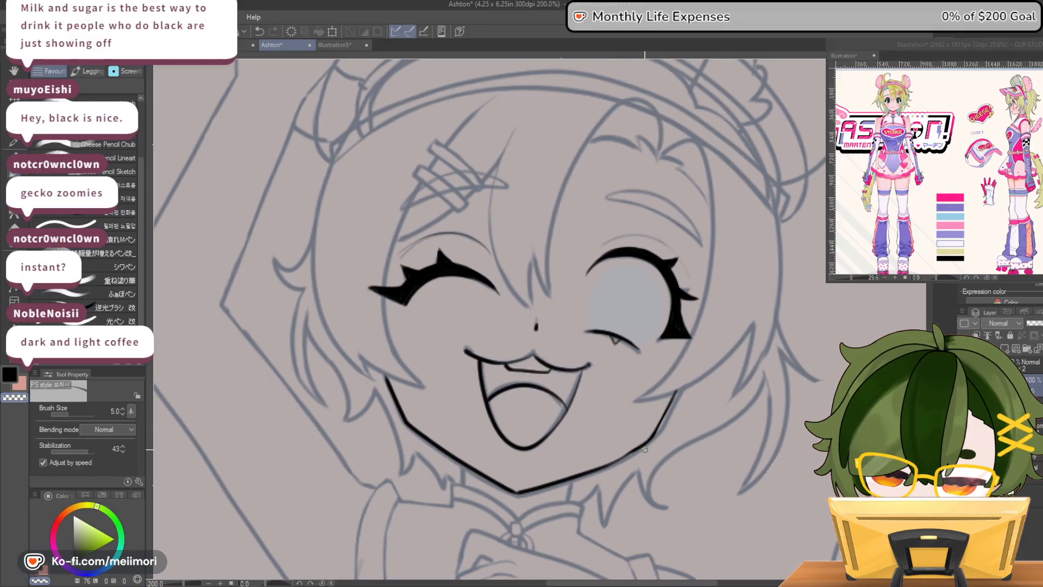
mouse_move(621, 462)
left_mouse_down()
mouse_move(525, 492)
mouse_move(603, 464)
mouse_move(652, 432)
mouse_move(551, 482)
left_mouse_up()
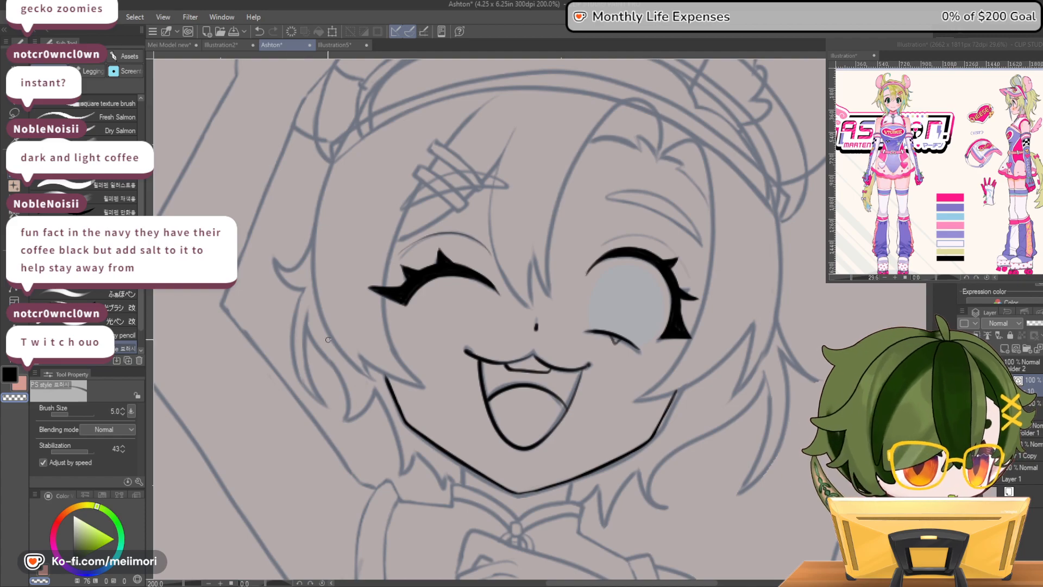
scroll(462, 383, "down", 8)
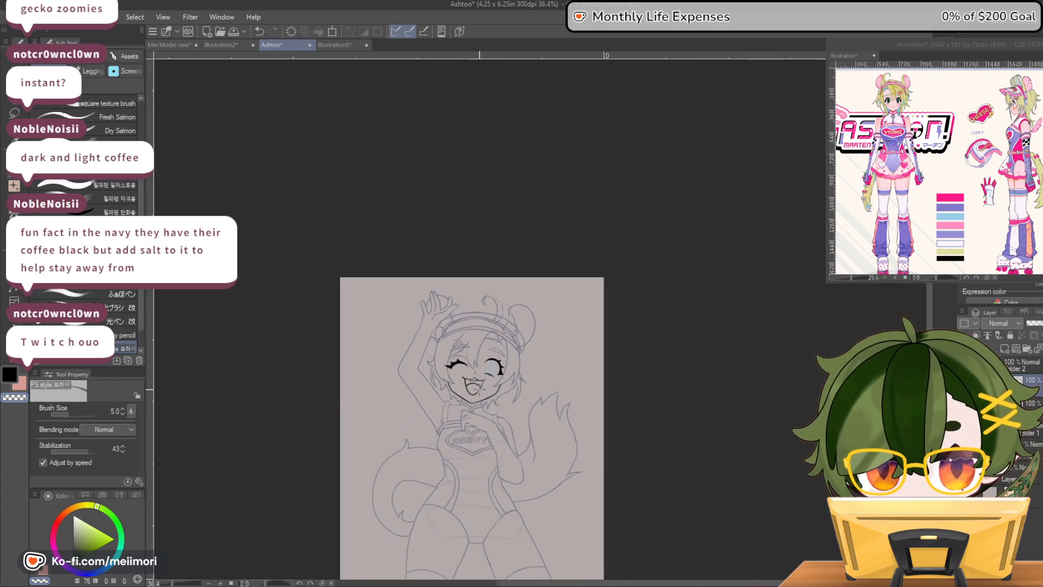
scroll(480, 387, "up", 4)
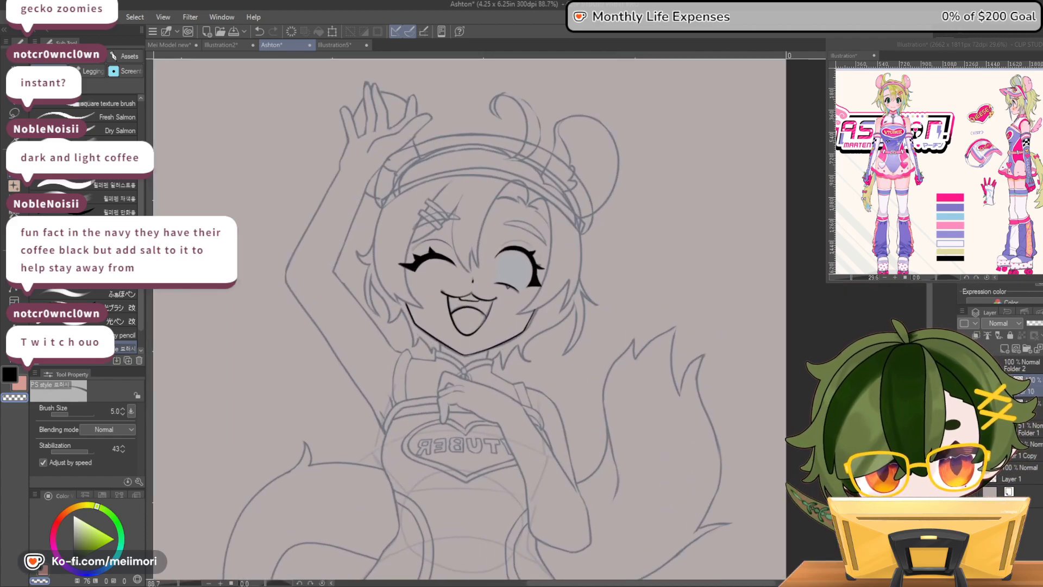
key("h")
Ink the neck lines and the notched collar with its front clasp, reducing the brush size to 3.0 after undoing the first collar stroke
scroll(623, 370, "up", 3)
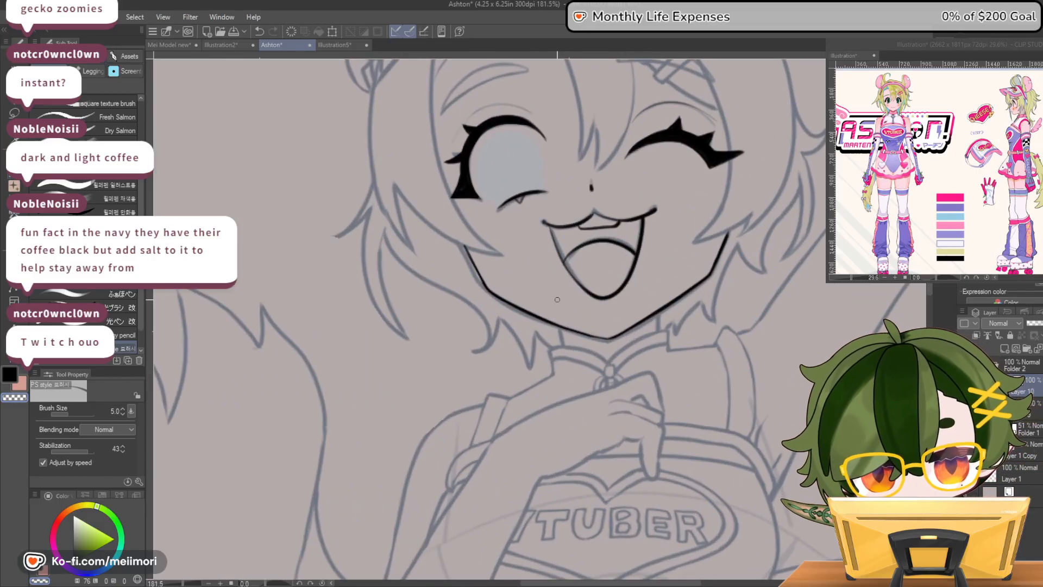
key("c")
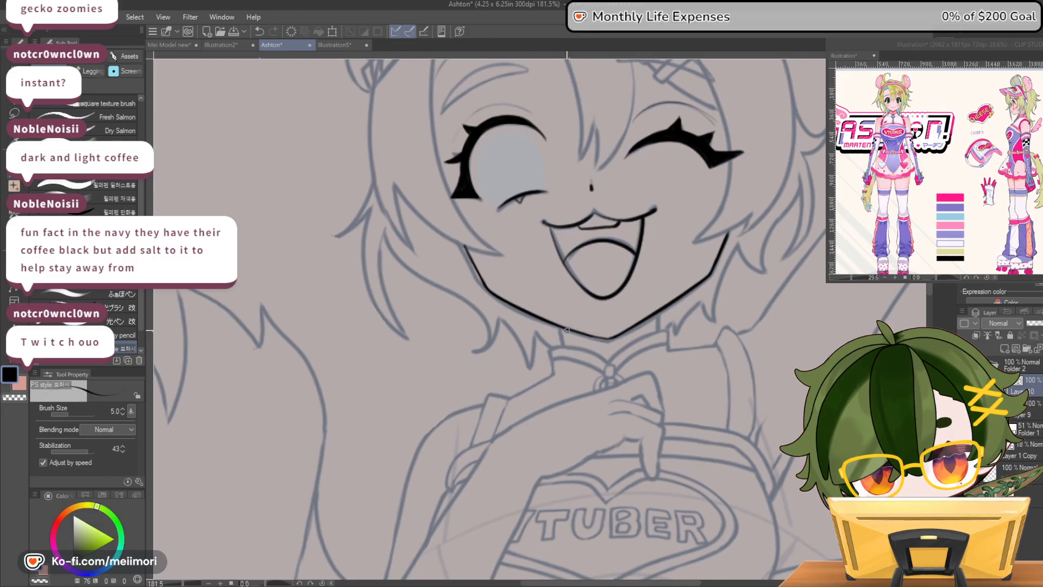
mouse_move(645, 319)
left_mouse_down()
mouse_move(646, 332)
mouse_move(612, 360)
left_mouse_up()
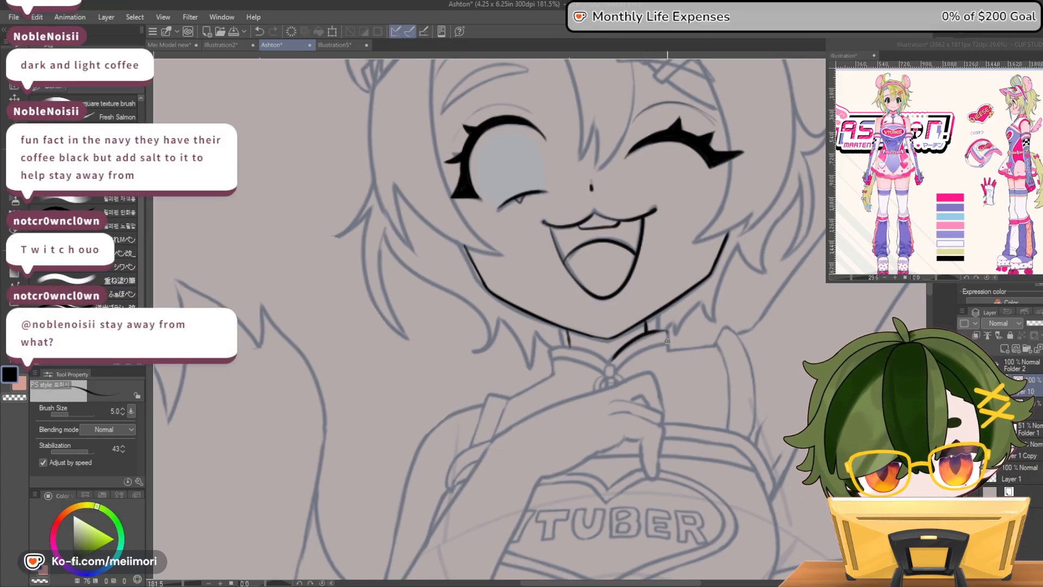
key("ctrl+z")
left_click(122, 413)
left_click(123, 412)
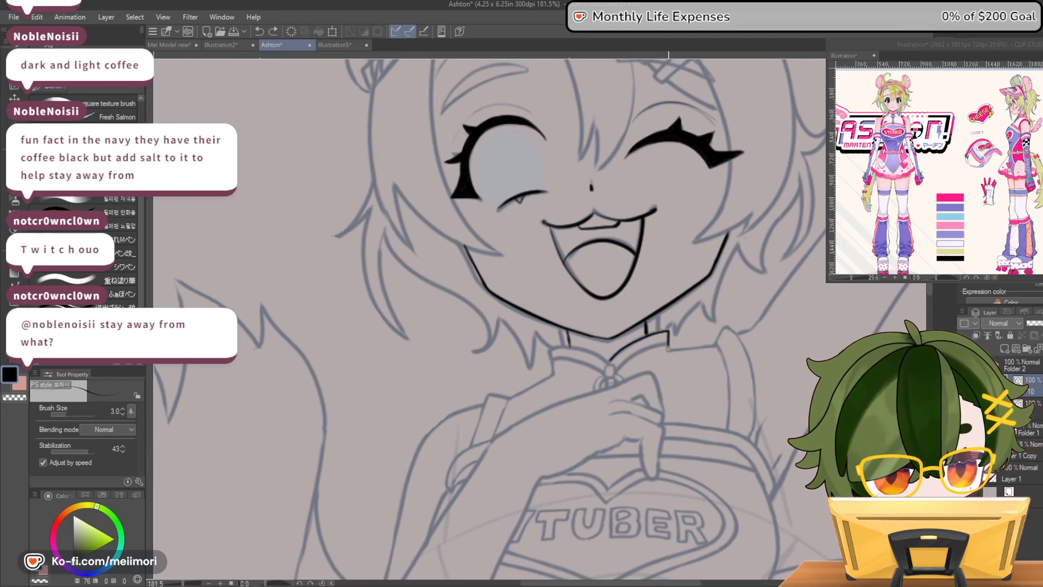
left_click_drag(667, 347, 639, 353)
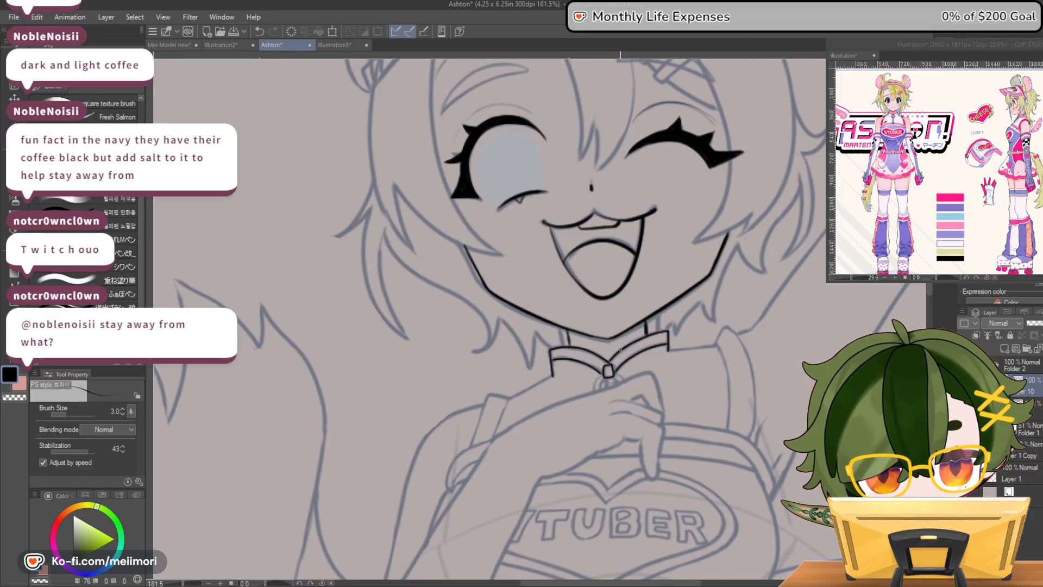
Clean up the neck lines at the jaw and thin the mouth outline, switching between black and transparent colour
key("c")
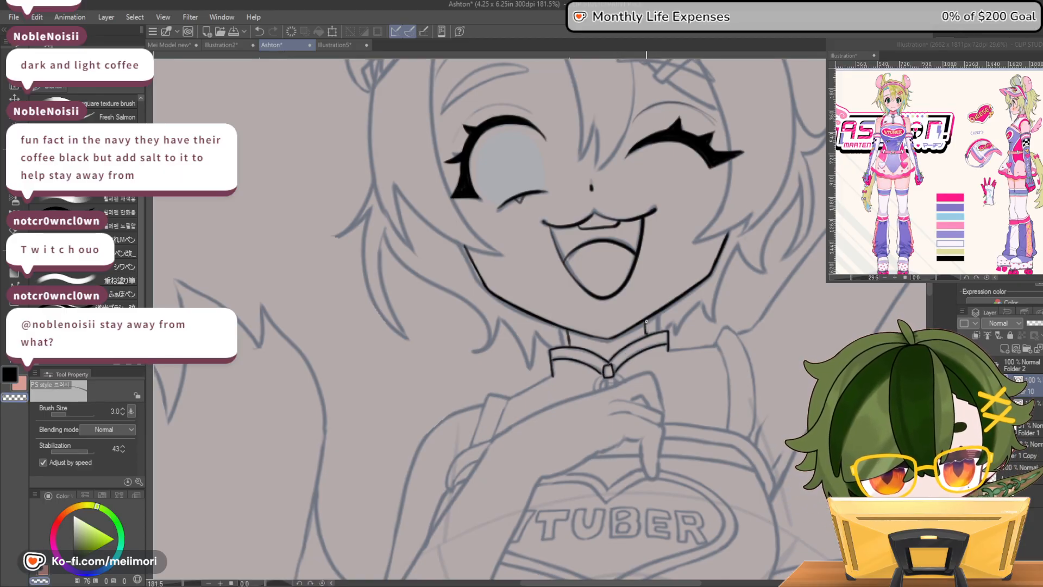
key("c")
key("c")
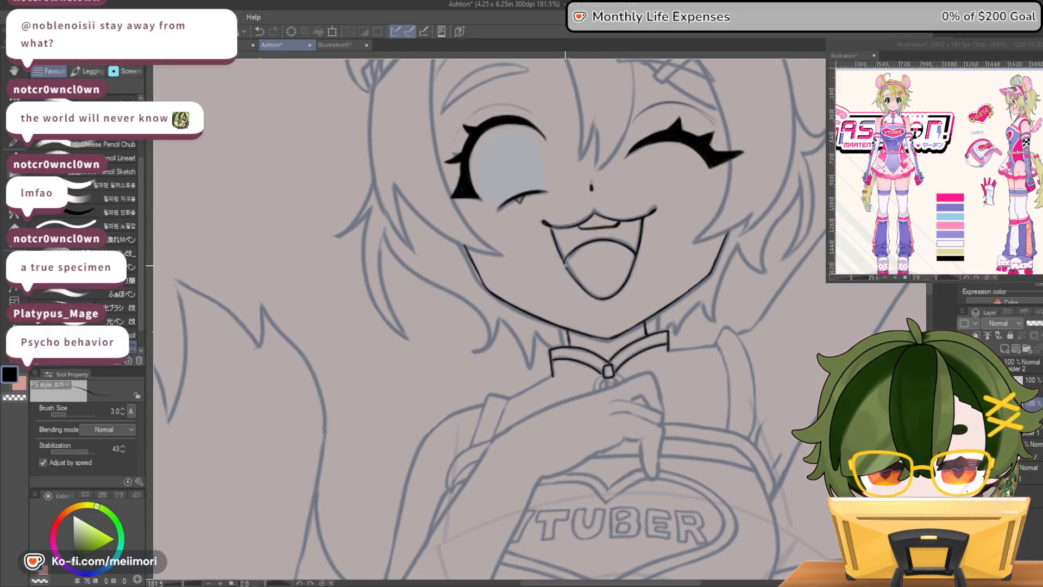
Refine the inner and outer ends of the closed eye's lash with black and transparent colour
key("c")
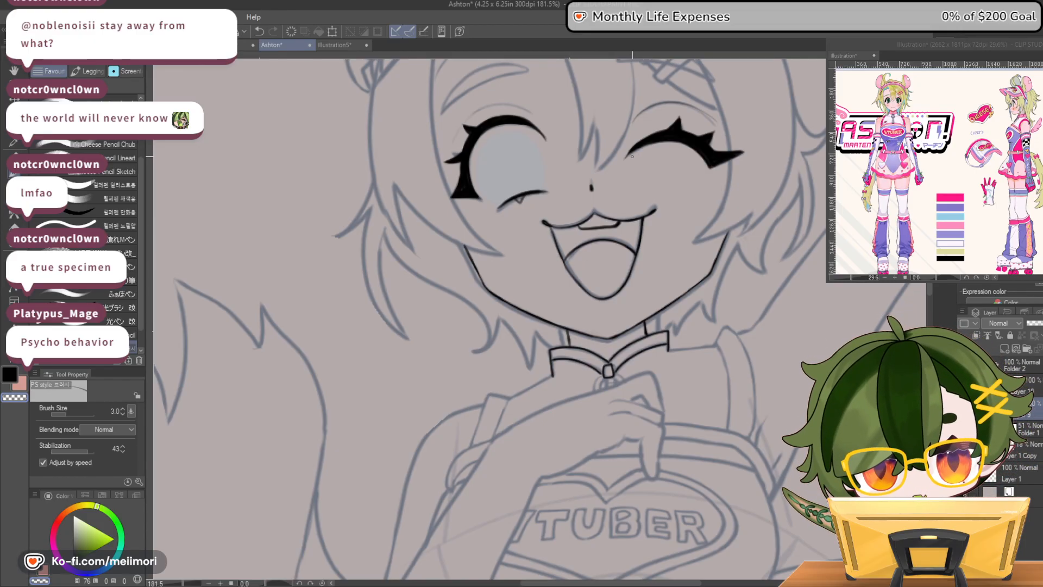
key("c")
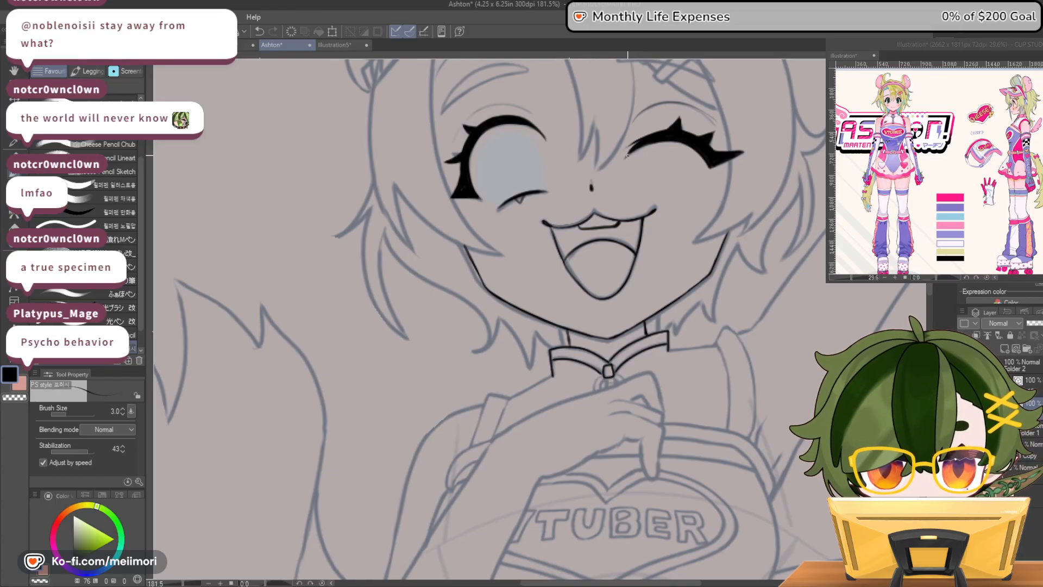
key("c")
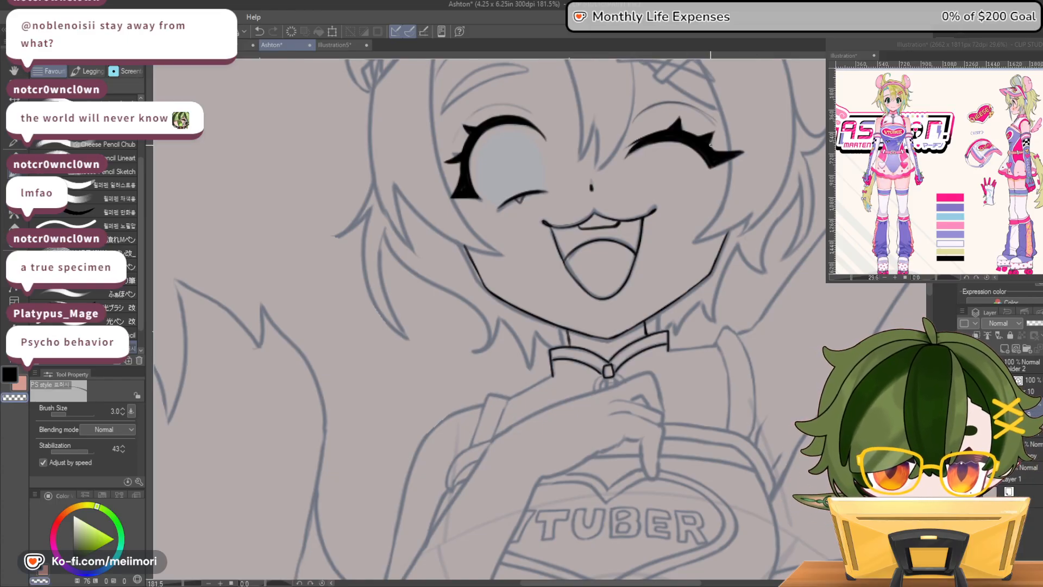
key("c")
mouse_move(745, 151)
left_mouse_down()
mouse_move(722, 166)
mouse_move(750, 149)
mouse_move(715, 172)
mouse_move(754, 148)
mouse_move(704, 171)
mouse_move(744, 151)
left_mouse_up()
key("c")
key("c")
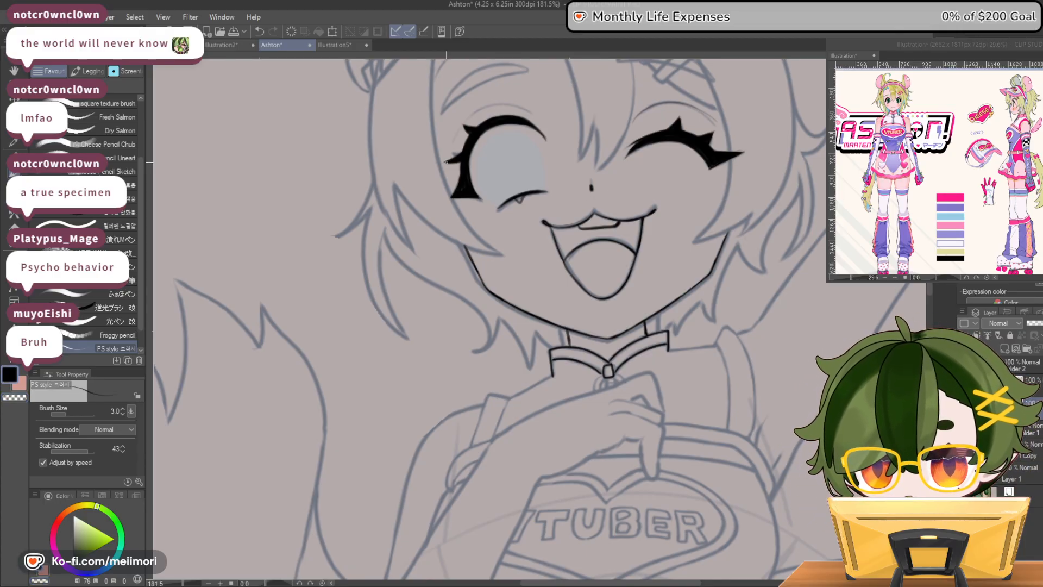
Touch up the open eye's outer lash and ink thin eyelid creases above both eyes
left_click_drag(459, 164, 454, 163)
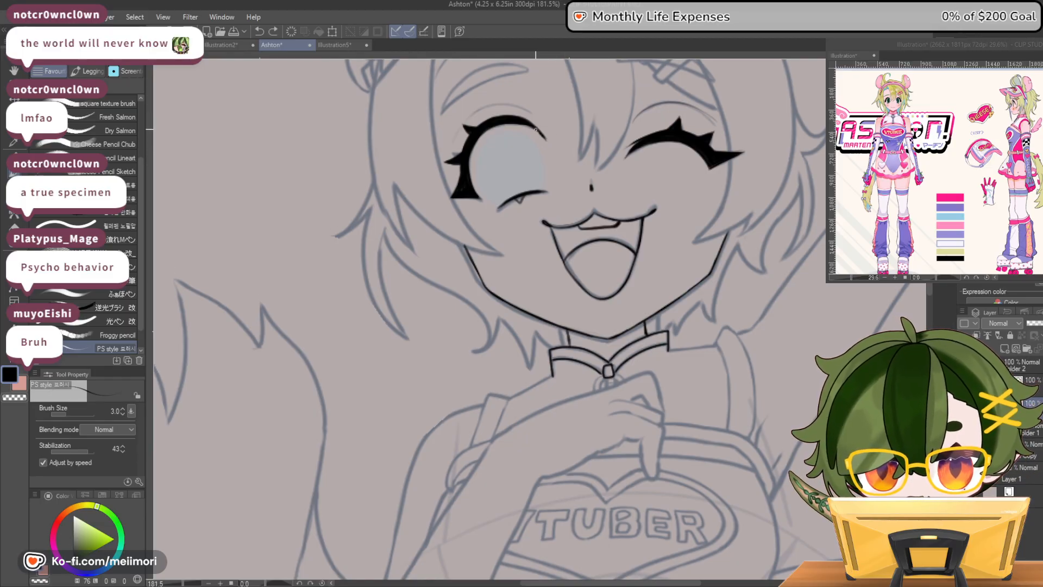
mouse_move(535, 112)
left_mouse_down()
mouse_move(507, 104)
mouse_move(481, 110)
mouse_move(448, 153)
left_mouse_up()
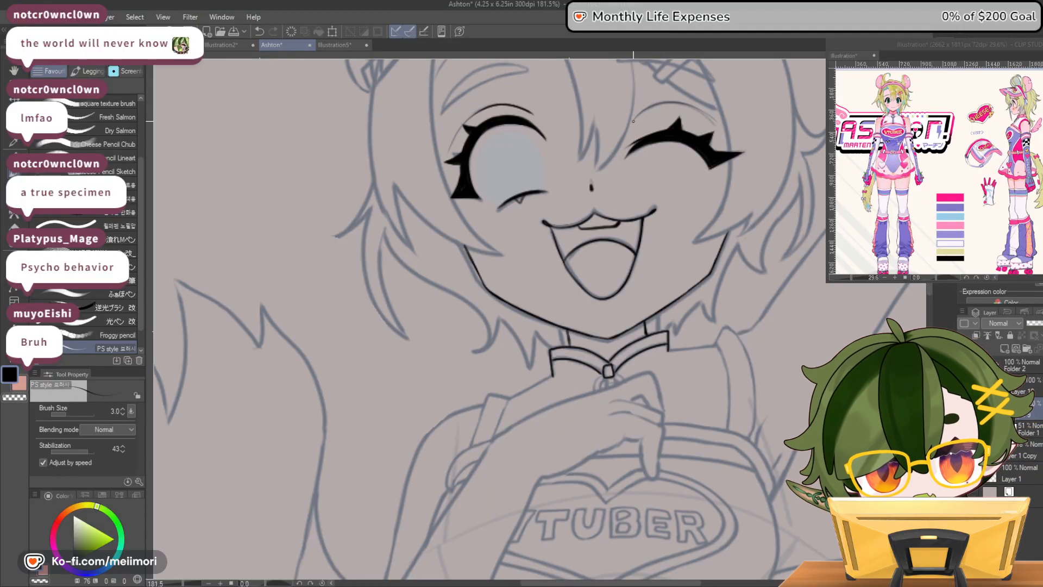
mouse_move(634, 116)
left_mouse_down()
mouse_move(683, 103)
mouse_move(715, 125)
left_mouse_up()
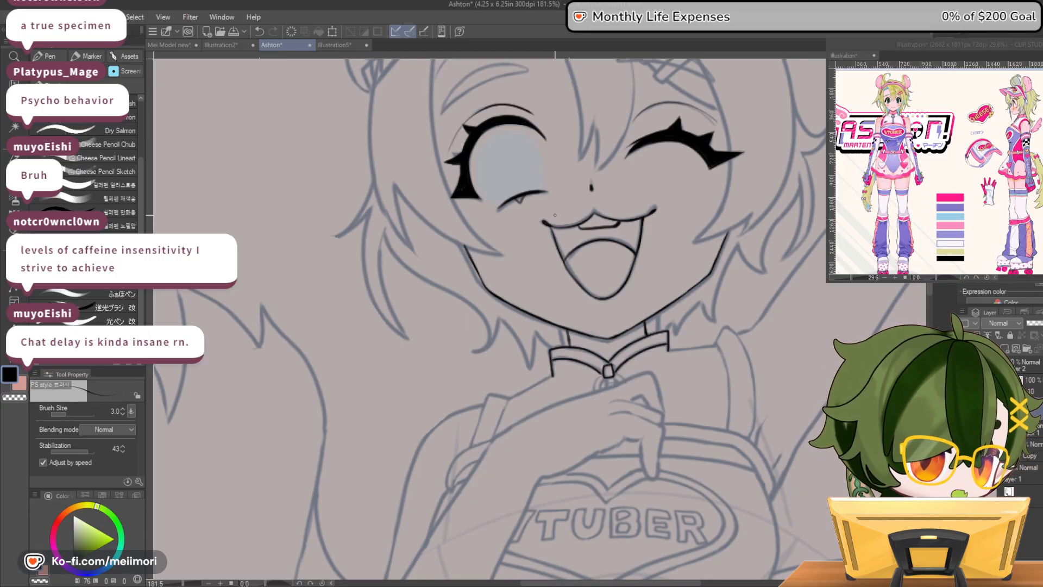
left_click(1004, 49)
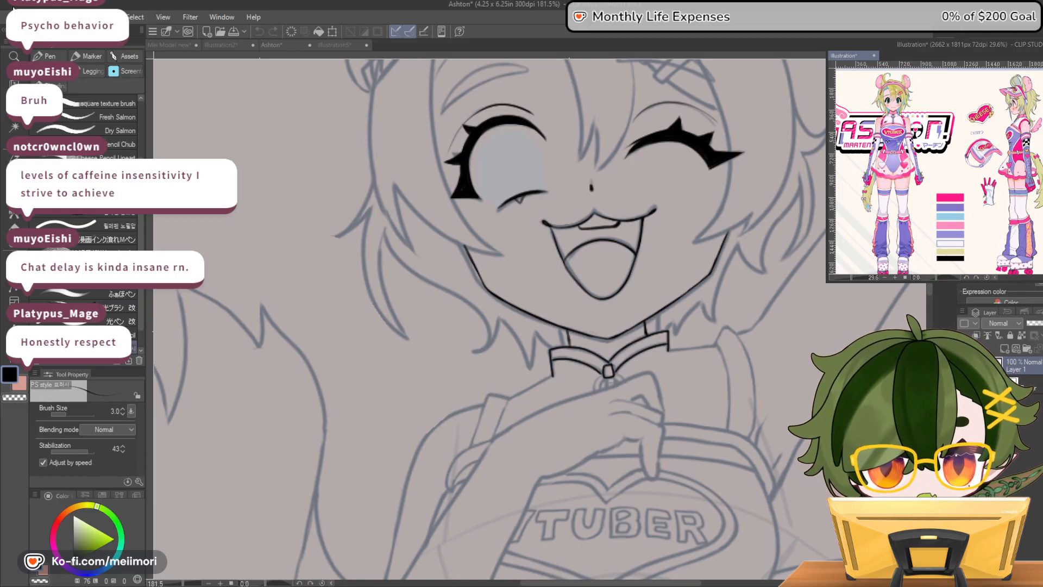
left_click(273, 45)
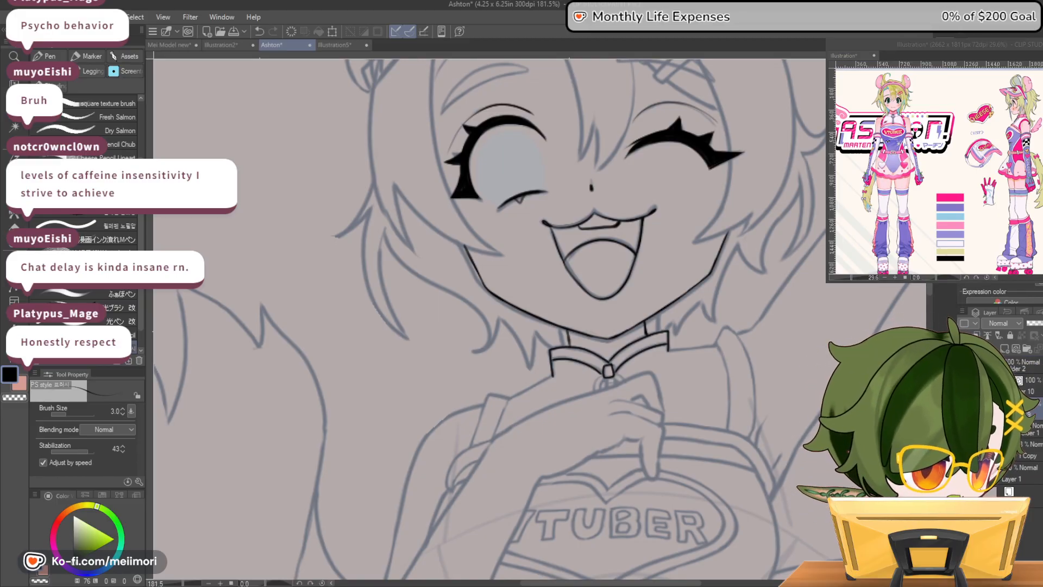
Ink the outline of the eyebrow above the open eye, undoing and redrawing unsatisfactory strokes
scroll(489, 319, "up", 3)
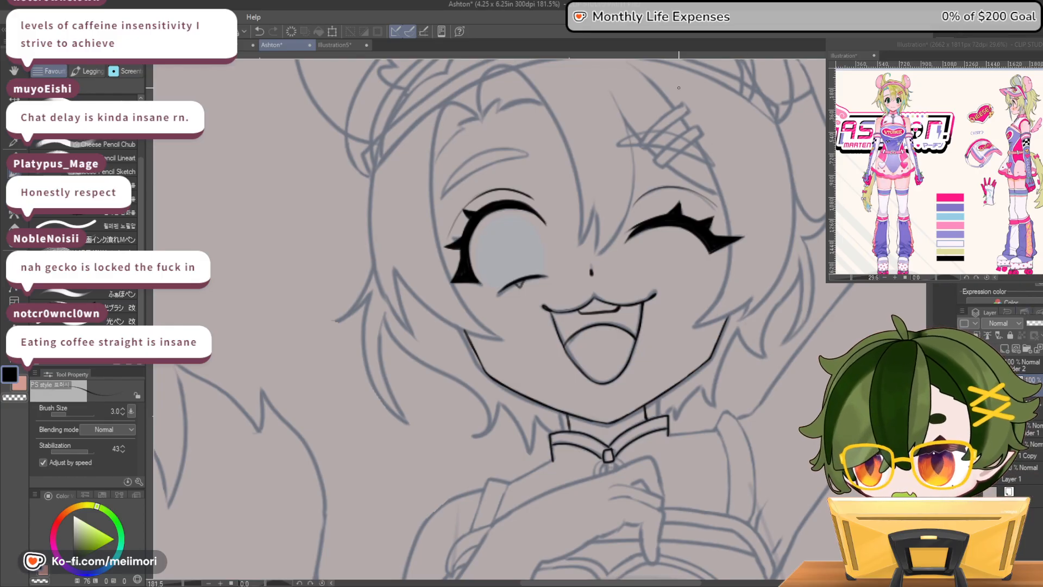
key("c")
mouse_move(516, 148)
left_mouse_down()
mouse_move(461, 165)
mouse_move(442, 197)
mouse_move(533, 157)
mouse_move(525, 149)
mouse_move(446, 190)
mouse_move(502, 149)
mouse_move(529, 151)
mouse_move(444, 193)
mouse_move(513, 146)
mouse_move(462, 177)
left_mouse_up()
key("ctrl+z")
key("ctrl+z")
key("ctrl+z")
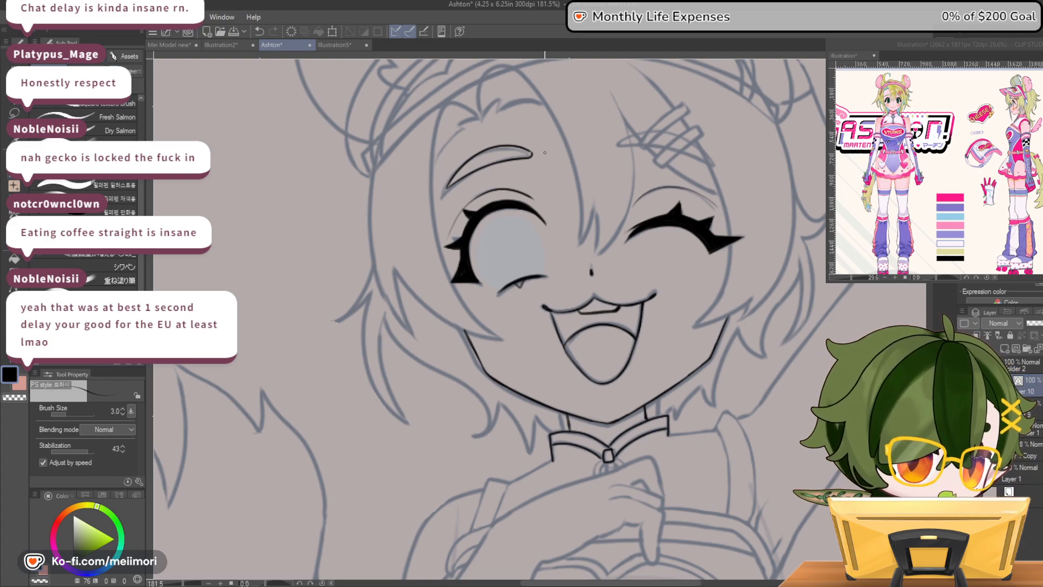
Ink the small pull and ring hanging from the collar's centre, undoing a stray stroke
scroll(600, 261, "down", 6)
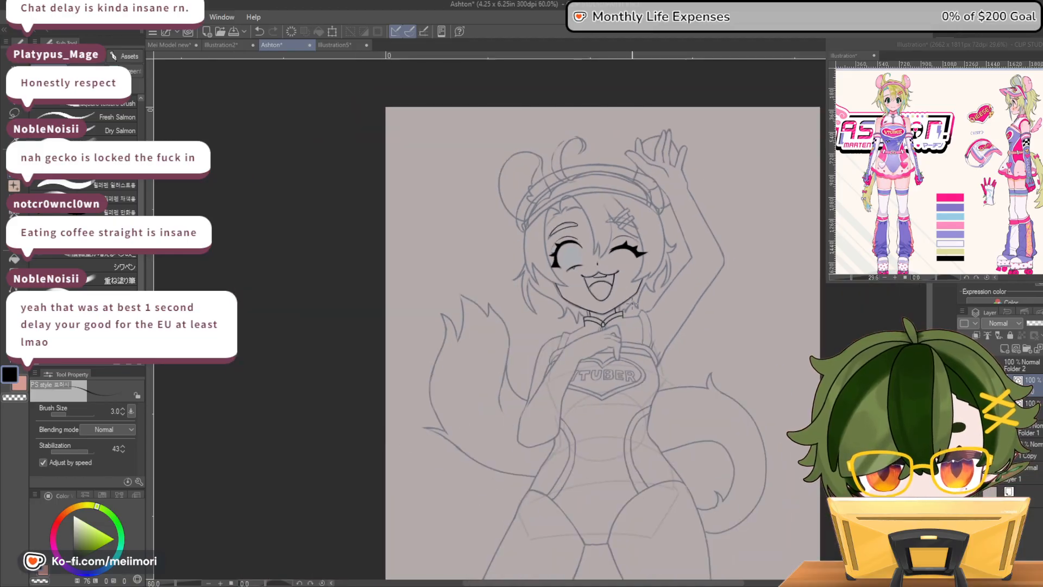
scroll(630, 299, "up", 5)
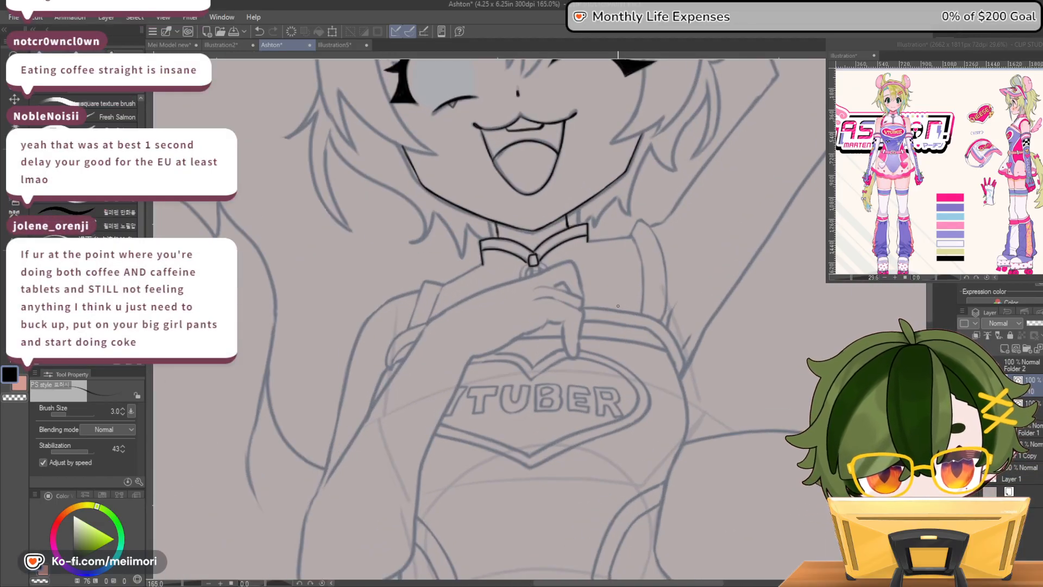
mouse_move(528, 263)
left_mouse_down()
mouse_move(519, 277)
mouse_move(543, 270)
left_mouse_up()
key("ctrl+z")
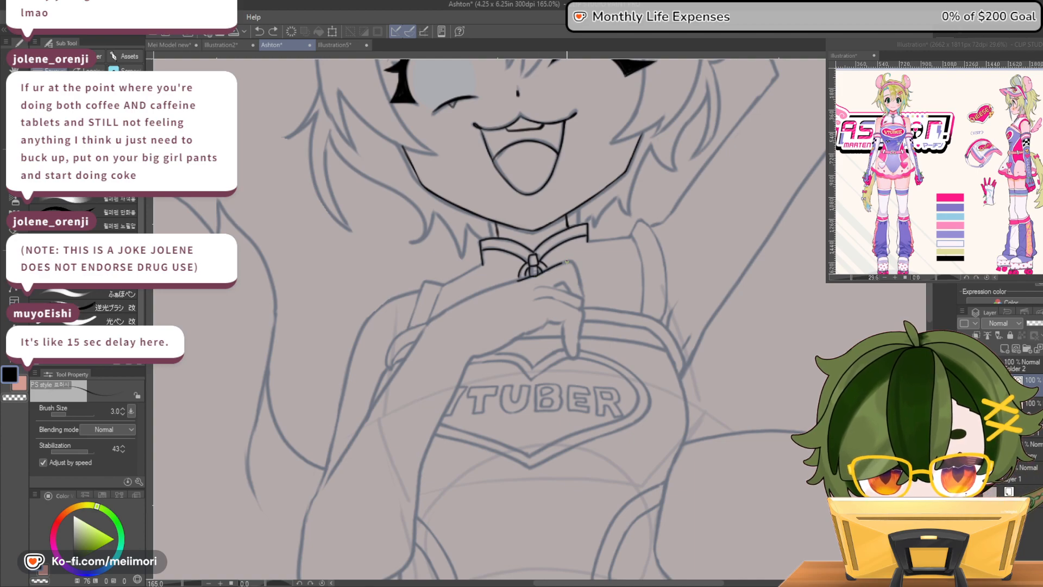
Ink the knuckles, fingers and underside of the hand resting on the chest, redrawing the first knuckle stroke
left_click_drag(568, 260, 584, 296)
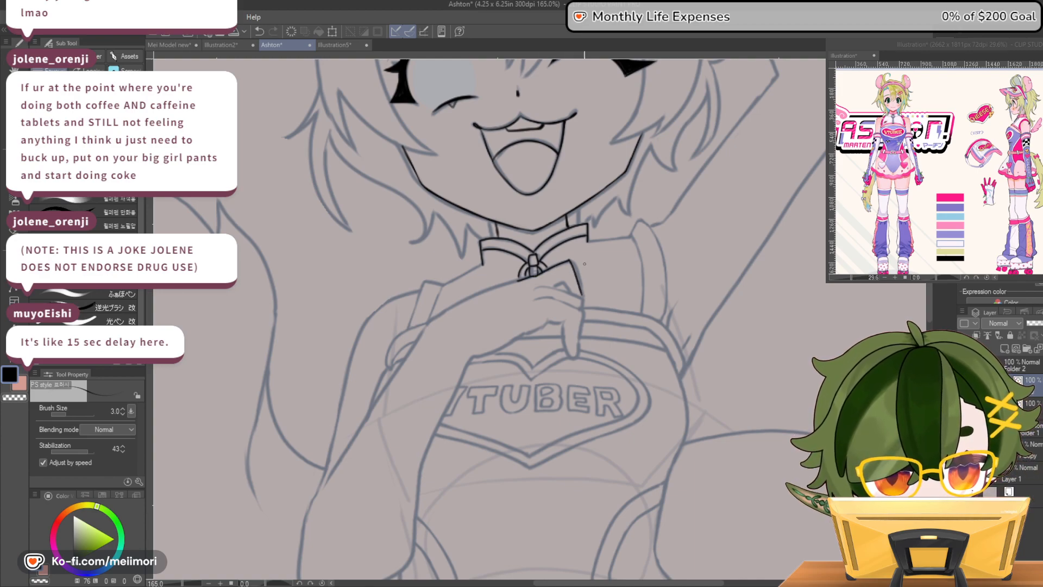
key("ctrl+z")
left_click_drag(569, 261, 581, 295)
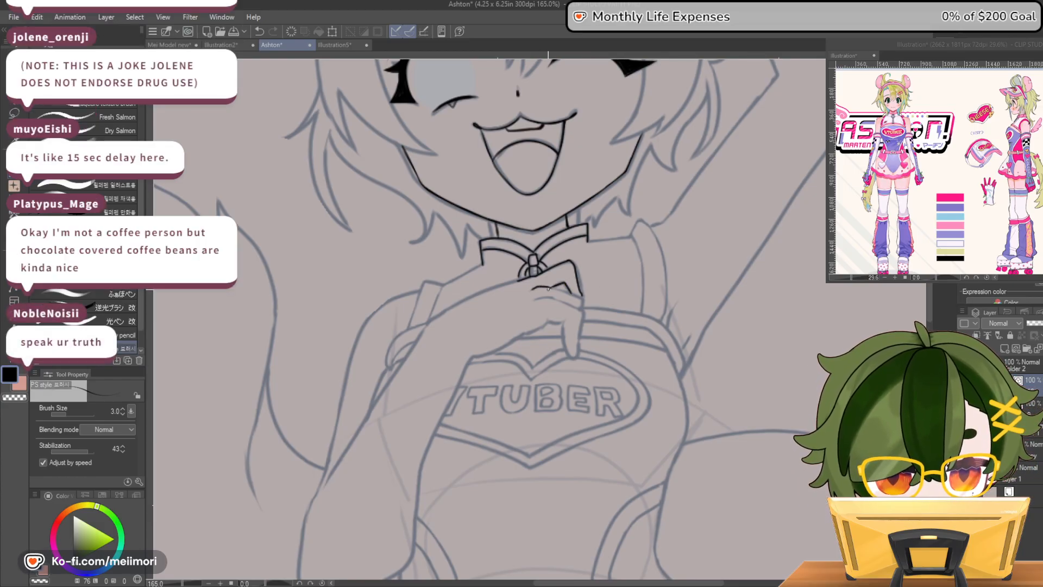
mouse_move(560, 289)
left_mouse_down()
mouse_move(580, 312)
mouse_move(601, 299)
mouse_move(596, 288)
mouse_move(566, 289)
mouse_move(567, 298)
mouse_move(550, 287)
mouse_move(581, 297)
mouse_move(582, 310)
mouse_move(534, 301)
mouse_move(583, 314)
mouse_move(572, 359)
mouse_move(562, 325)
left_mouse_up()
key("ctrl+z")
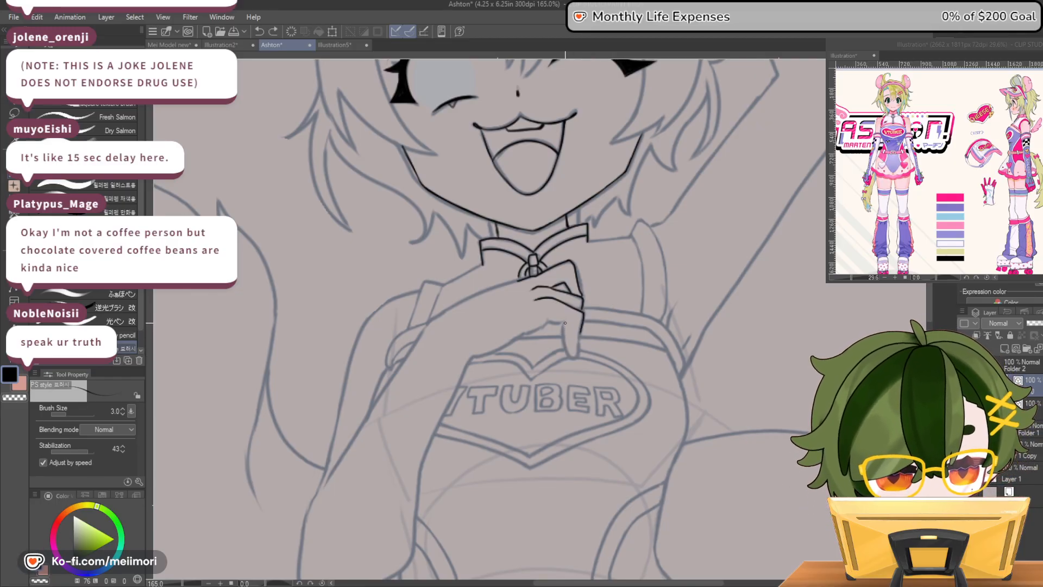
mouse_move(567, 345)
left_mouse_down()
mouse_move(573, 352)
mouse_move(580, 329)
mouse_move(565, 325)
left_mouse_up()
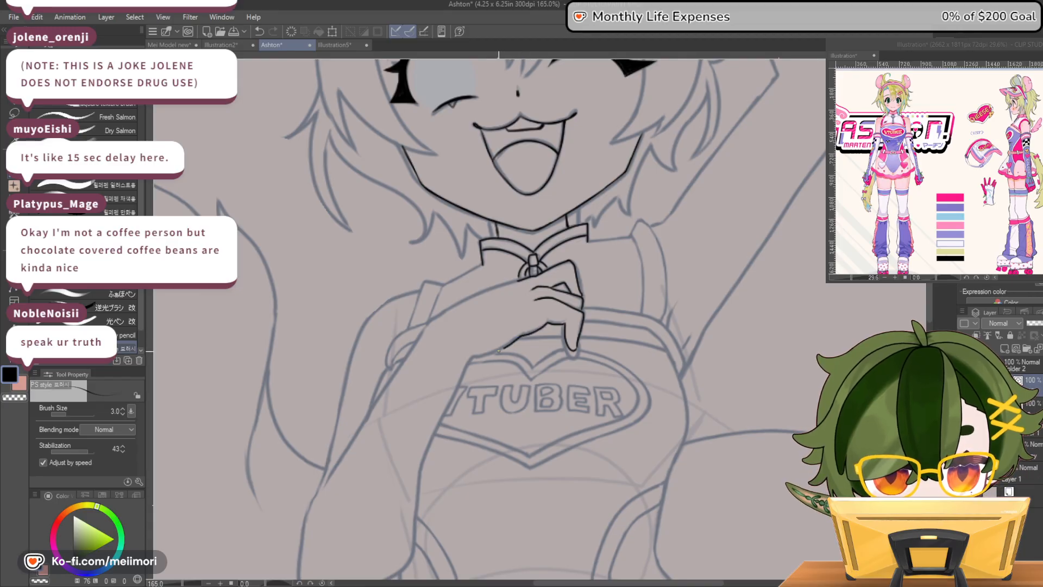
Ink the upper edge of the chest hand from the knuckles past the wrist, undoing and redrawing the stroke
left_click_drag(519, 279, 424, 327)
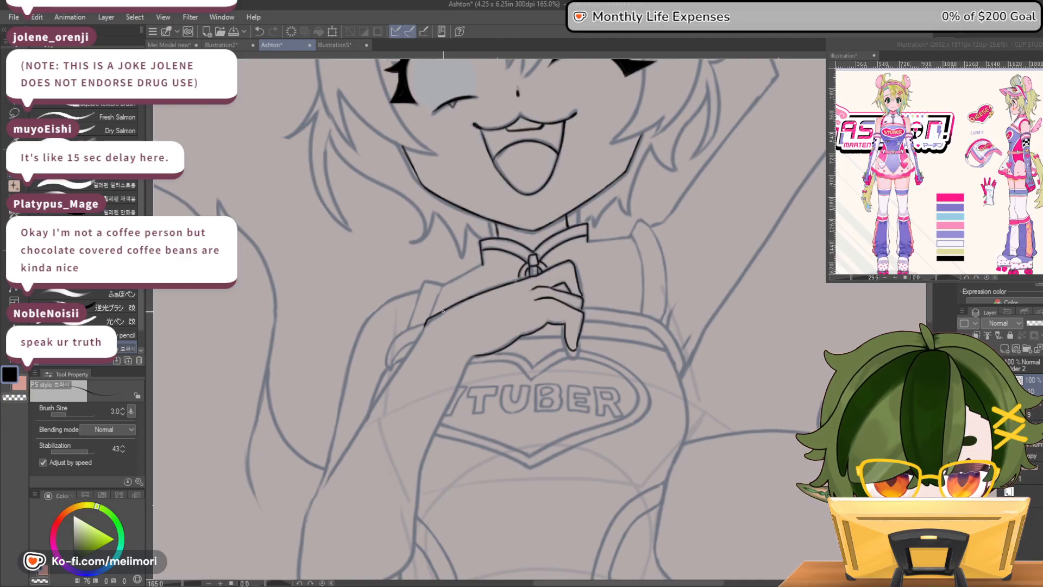
key("ctrl+z")
left_click_drag(501, 288, 424, 326)
key("ctrl+z")
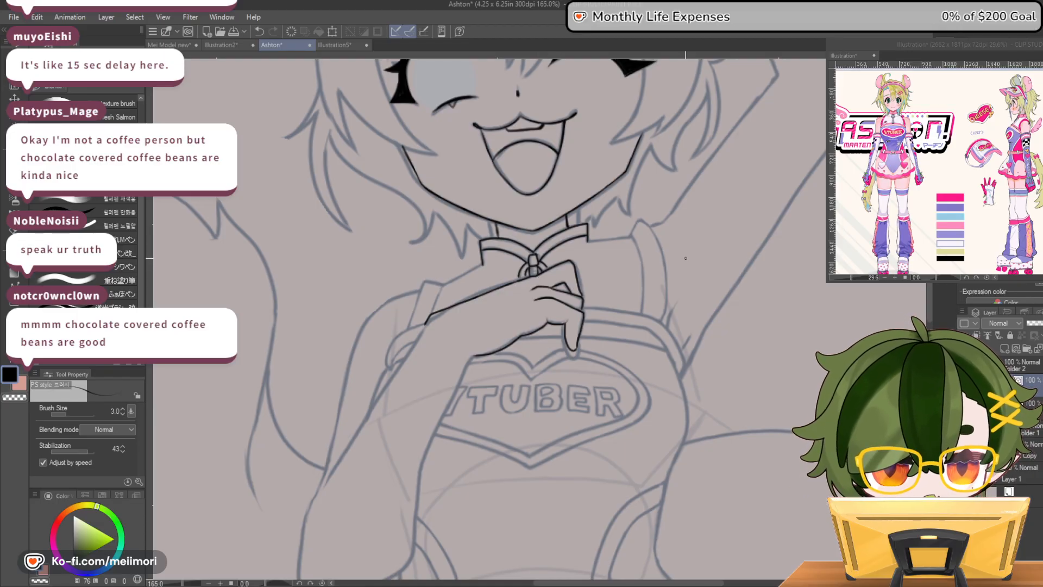
Ink the bent arm's forearm, elbow and upper arm, redrawing the forearm's outer edge, and check it with the canvas flipped horizontally
scroll(629, 325, "down", 3)
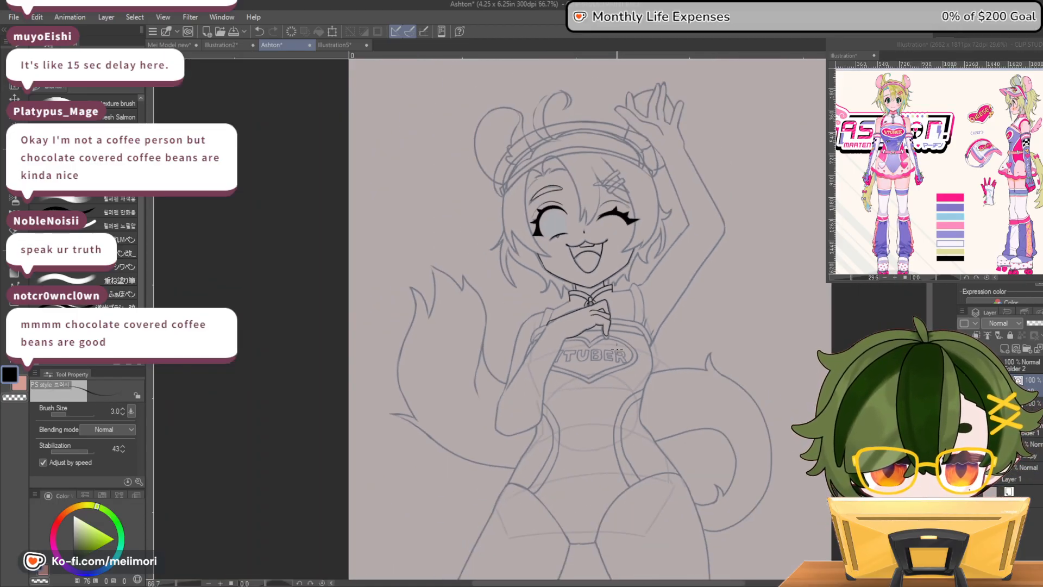
scroll(616, 347, "up", 3)
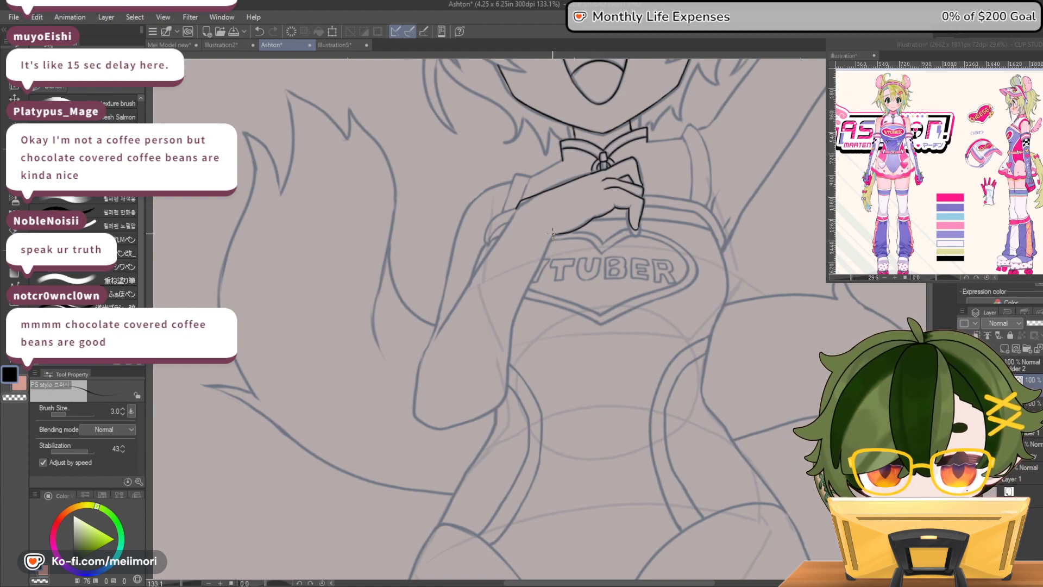
mouse_move(551, 239)
left_mouse_down()
mouse_move(512, 321)
mouse_move(499, 406)
left_mouse_up()
left_click_drag(511, 218, 425, 357)
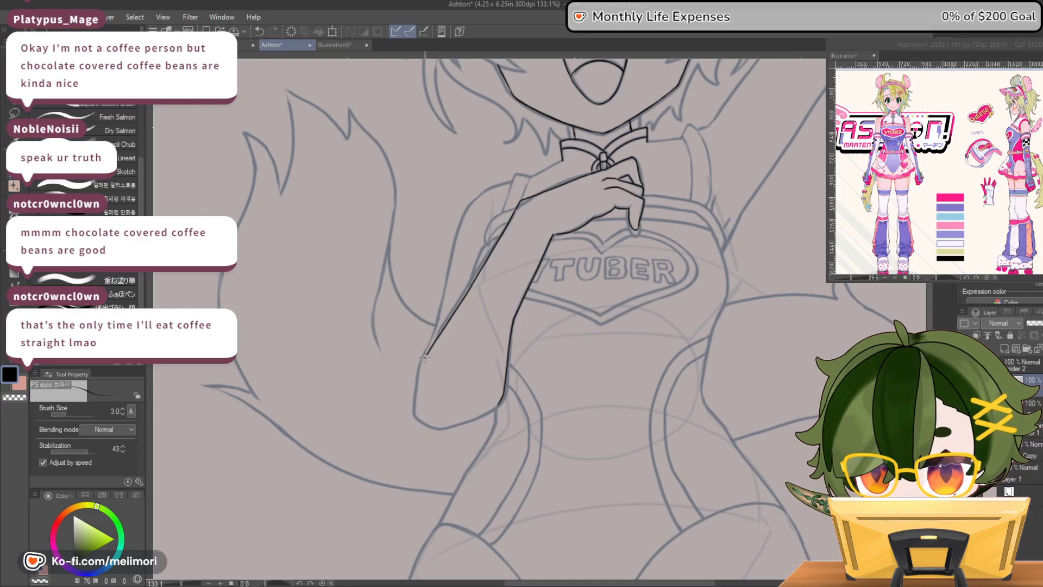
key("ctrl+z")
left_click_drag(517, 207, 435, 340)
key("ctrl+z")
mouse_move(502, 402)
left_mouse_down()
mouse_move(447, 428)
mouse_move(417, 417)
left_mouse_up()
mouse_move(510, 181)
left_mouse_down()
mouse_move(469, 206)
mouse_move(457, 232)
mouse_move(417, 388)
mouse_move(422, 419)
left_mouse_up()
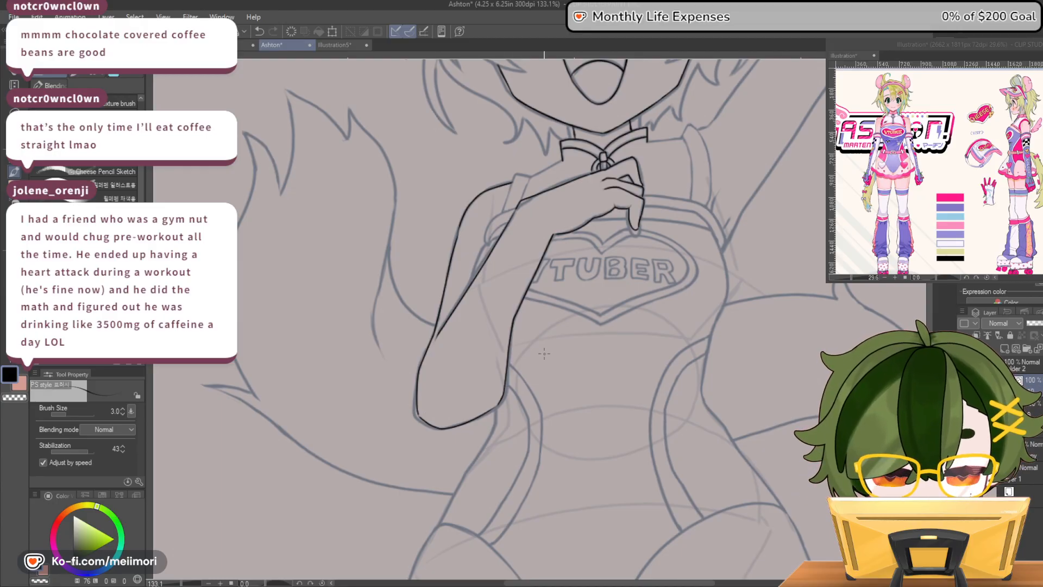
key("h")
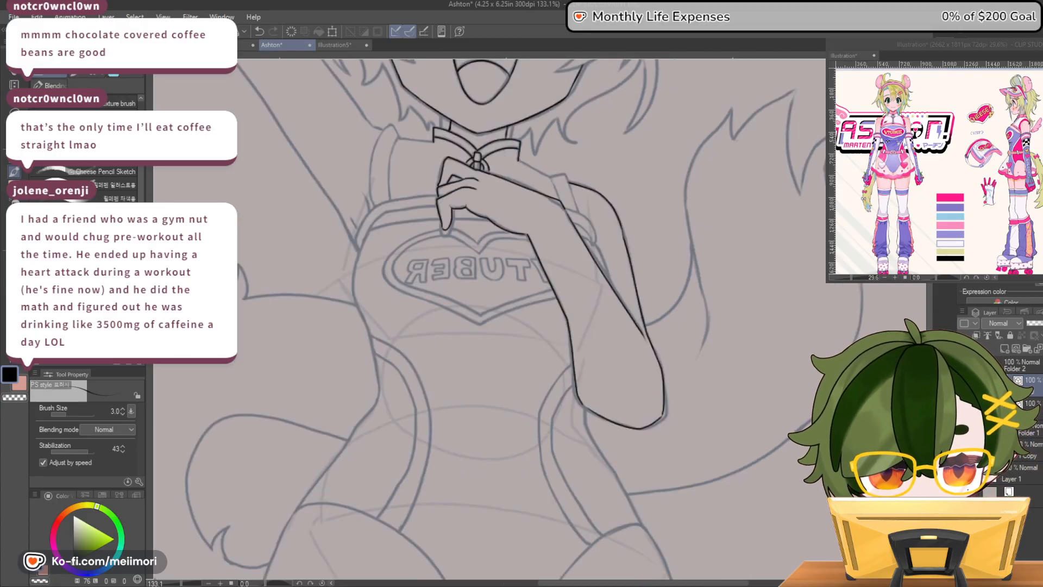
key("h")
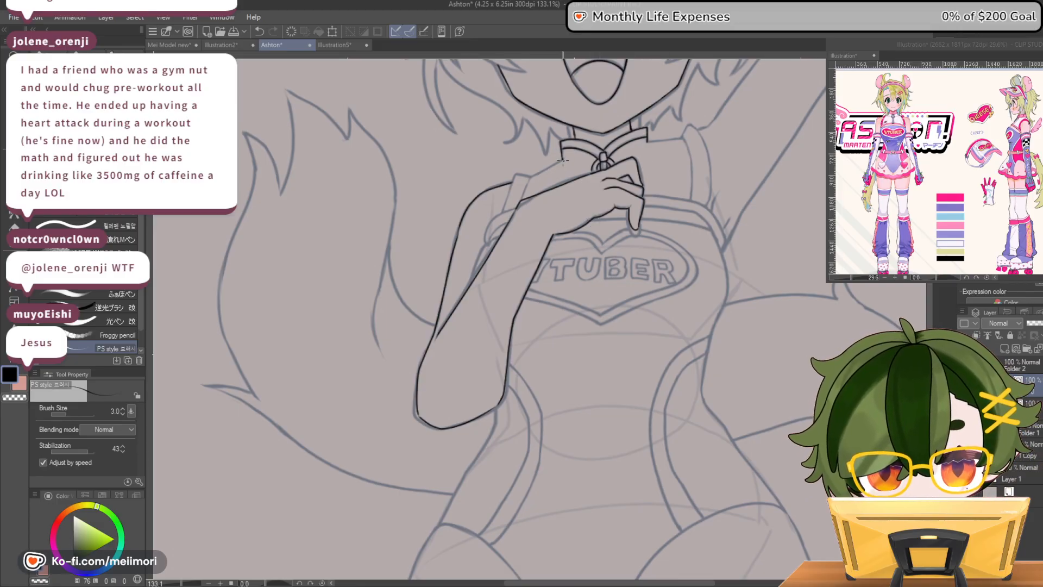
Ink both shoulder lines running out from the collar and the strap edges on each shoulder
left_click_drag(516, 175, 503, 212)
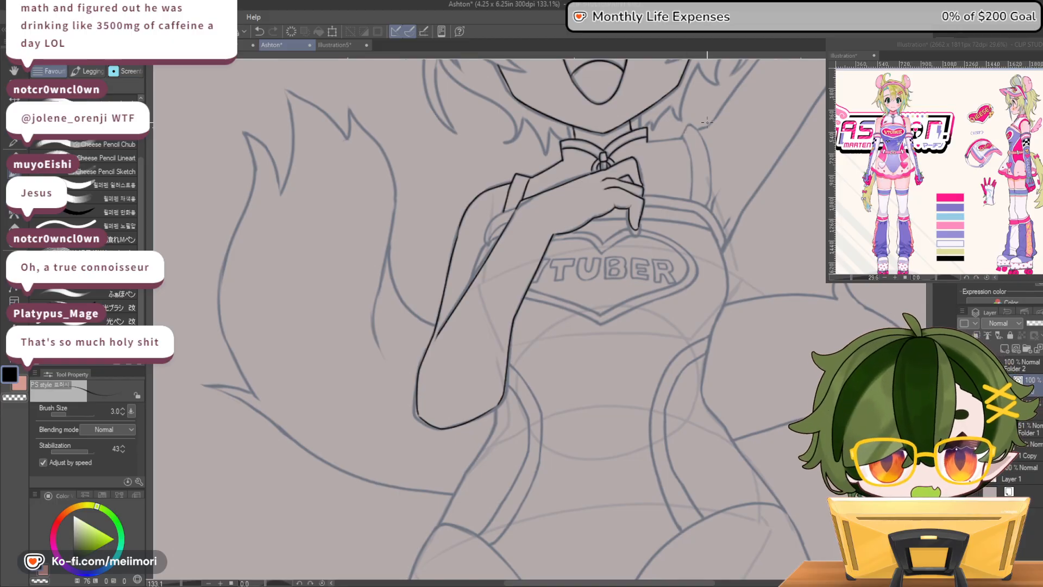
mouse_move(647, 140)
left_mouse_down()
mouse_move(681, 140)
mouse_move(702, 118)
mouse_move(689, 125)
mouse_move(708, 156)
mouse_move(705, 207)
left_mouse_up()
left_click_drag(680, 140, 692, 187)
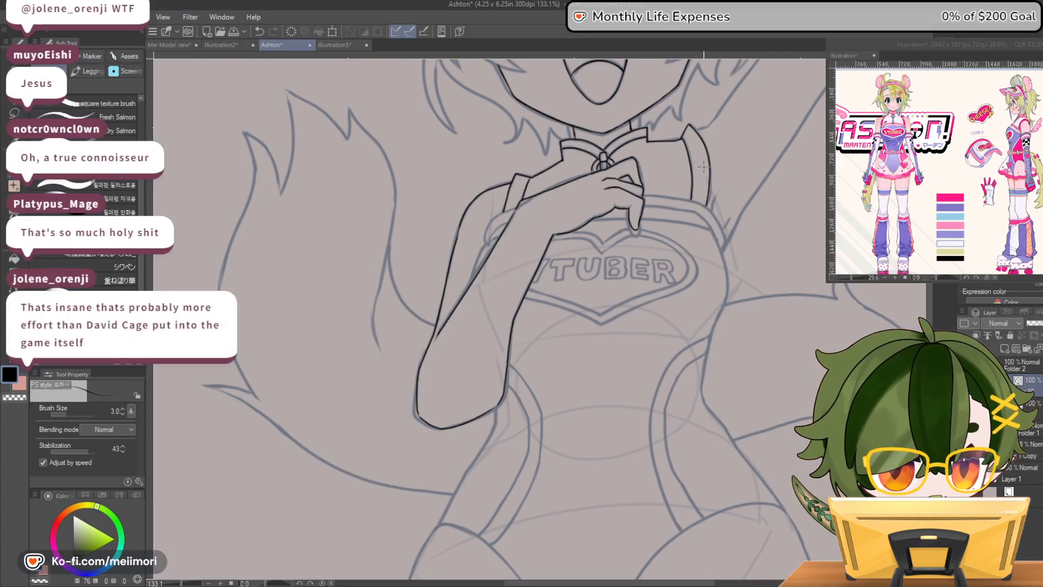
Ink the bodice band's edges between the upper arm and forearm of the bent arm, redrawing the strokes and trimming the overlap
mouse_move(509, 208)
left_mouse_down()
mouse_move(484, 239)
mouse_move(507, 223)
mouse_move(477, 263)
left_mouse_up()
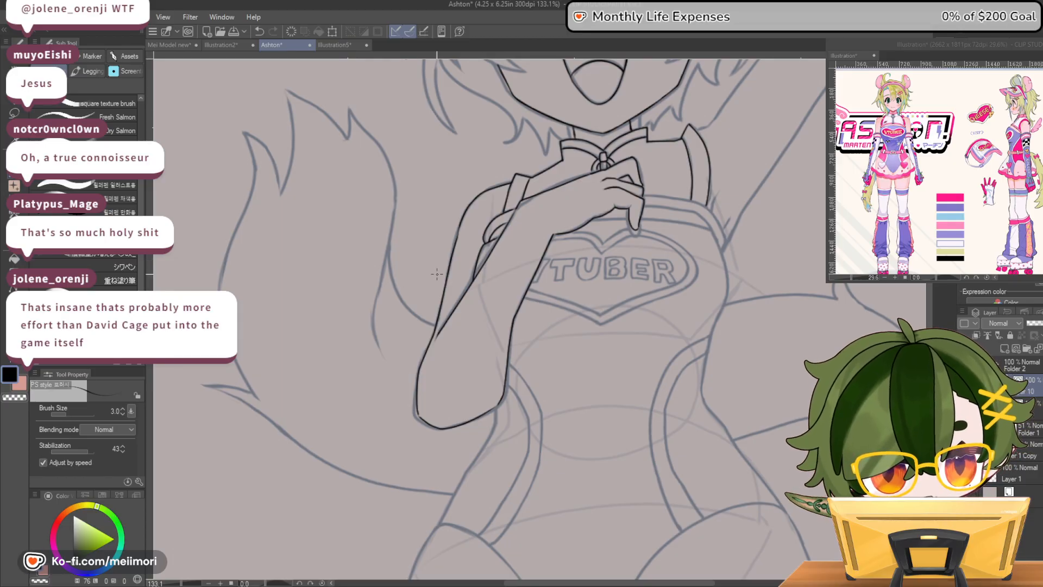
key("ctrl+z")
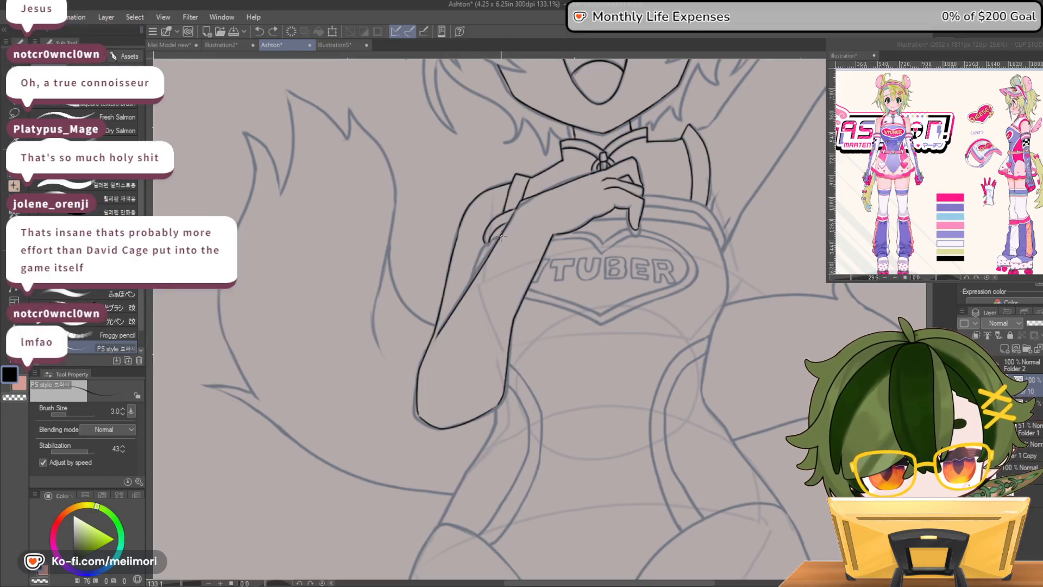
left_click_drag(488, 240, 475, 279)
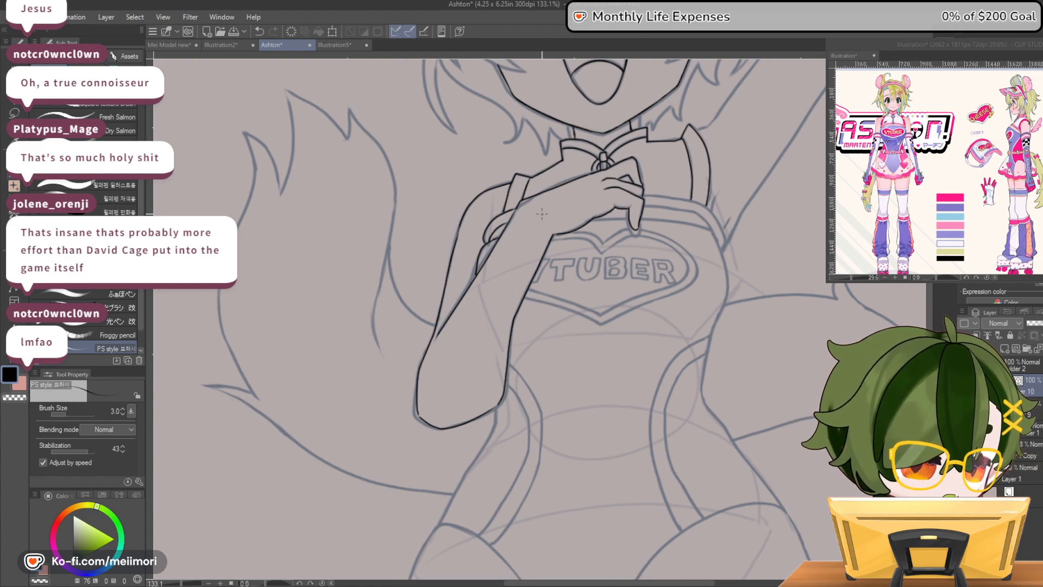
key("ctrl+z")
left_click_drag(488, 242, 497, 238)
key("c")
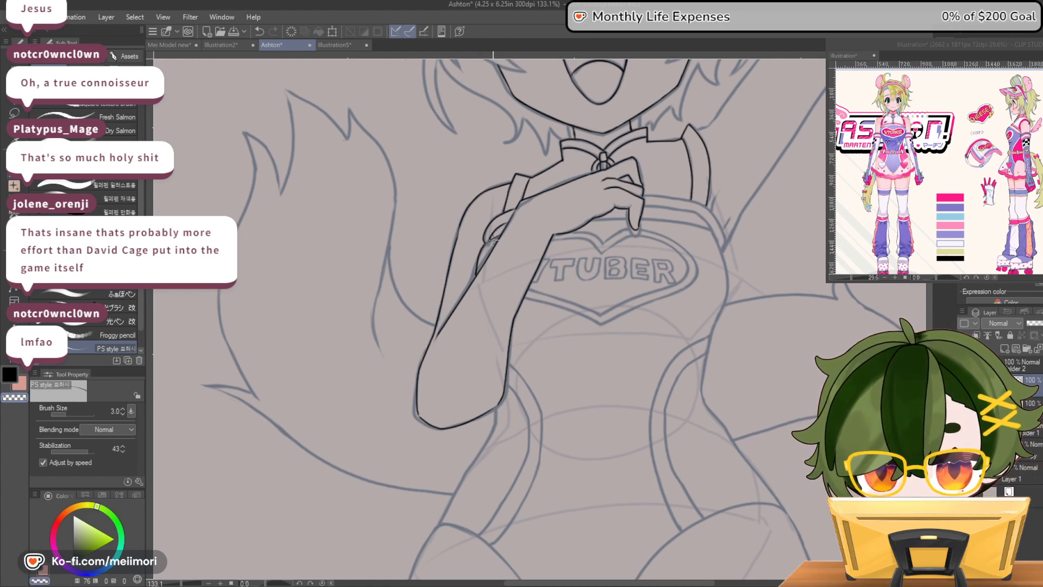
key("c")
left_click_drag(484, 247, 488, 243)
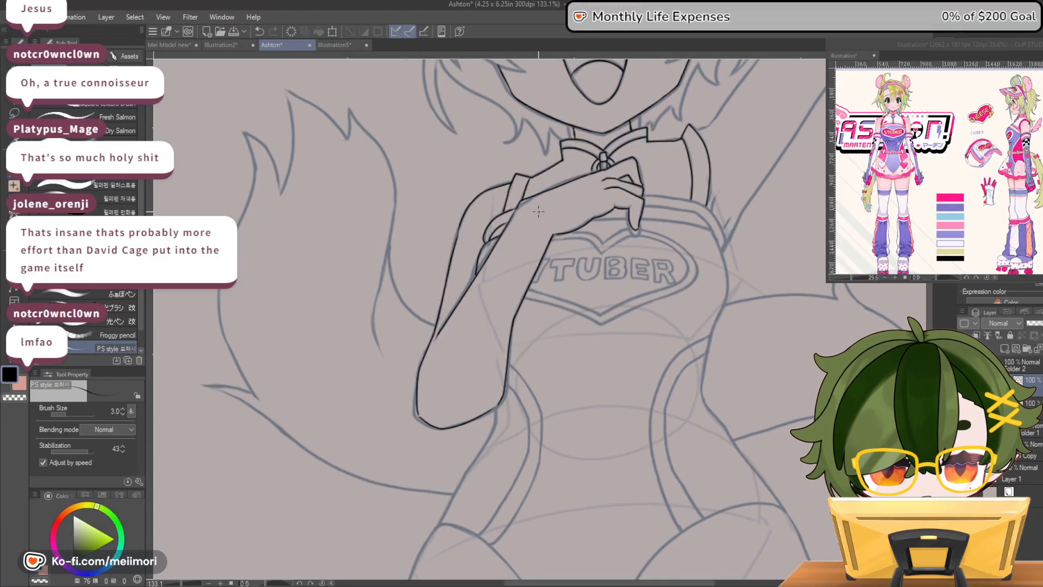
Ink the upper and lower edges of the bodice's neckline band and the chest's outer side, flipping the canvas horizontally
left_click_drag(593, 214, 629, 221)
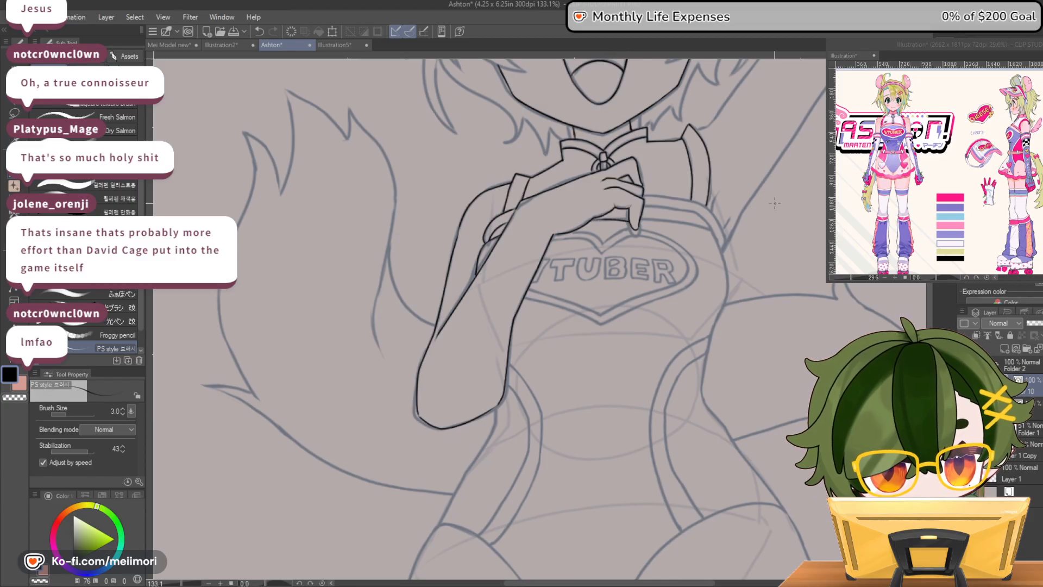
key("h")
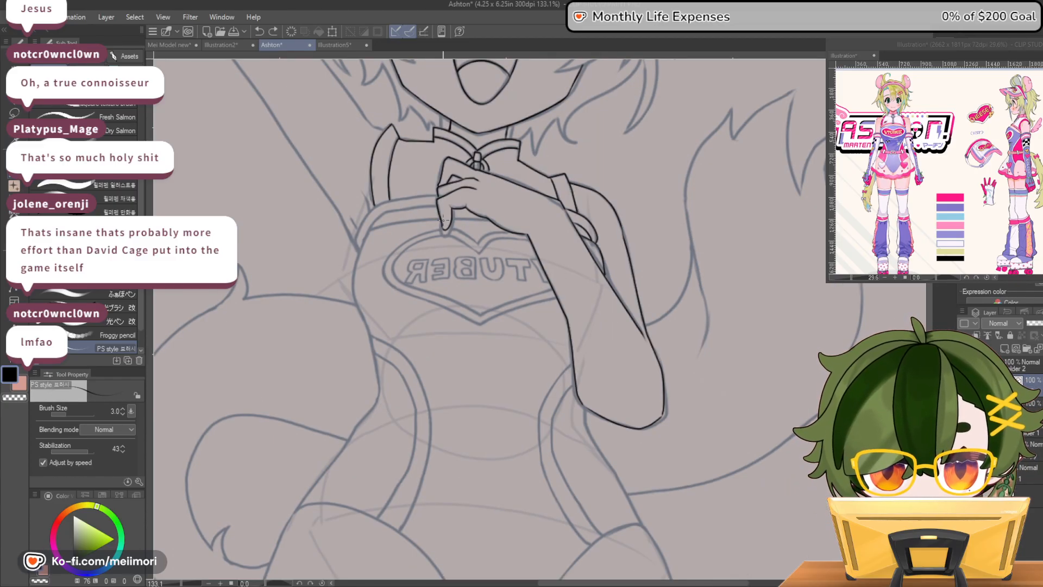
left_click_drag(443, 219, 364, 235)
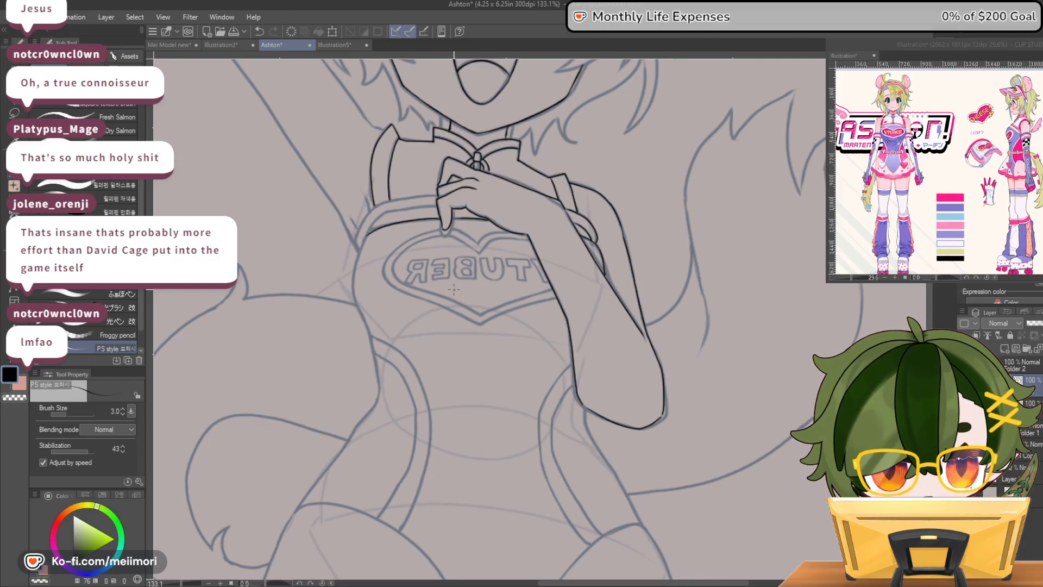
mouse_move(370, 232)
left_mouse_down()
mouse_move(357, 266)
mouse_move(364, 318)
left_mouse_up()
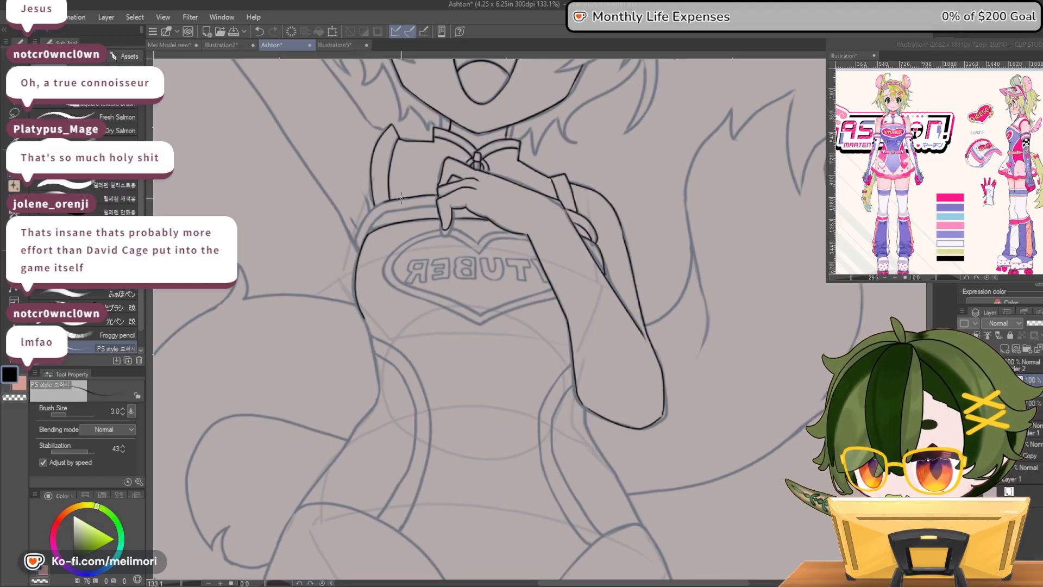
key("ctrl+z")
mouse_move(437, 194)
left_mouse_down()
mouse_move(372, 207)
mouse_move(358, 251)
mouse_move(385, 212)
mouse_move(451, 200)
left_mouse_up()
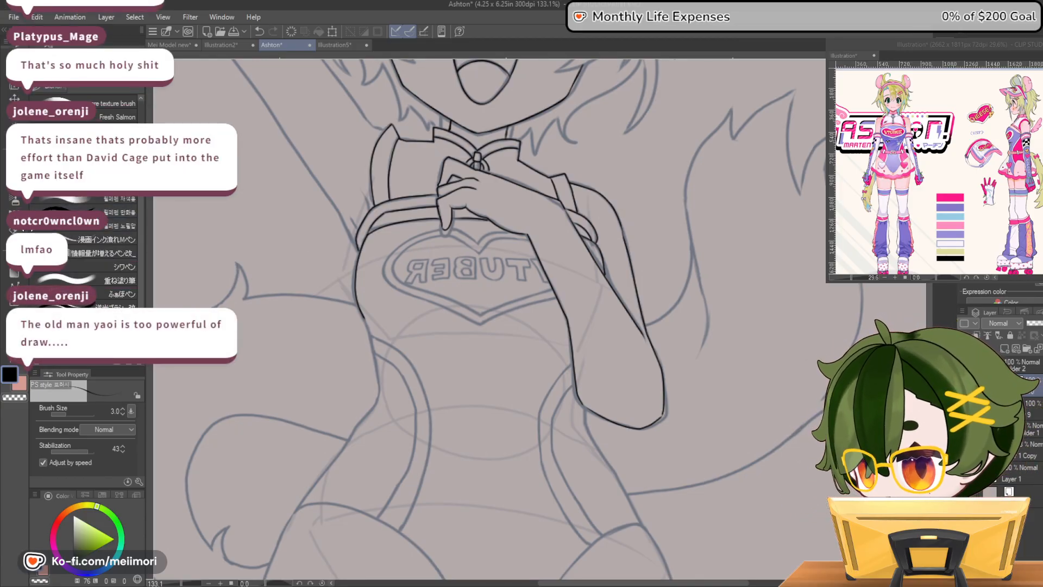
Clean up the end of the neckline band where it meets the bent arm, retrying the short connecting strokes
key("e")
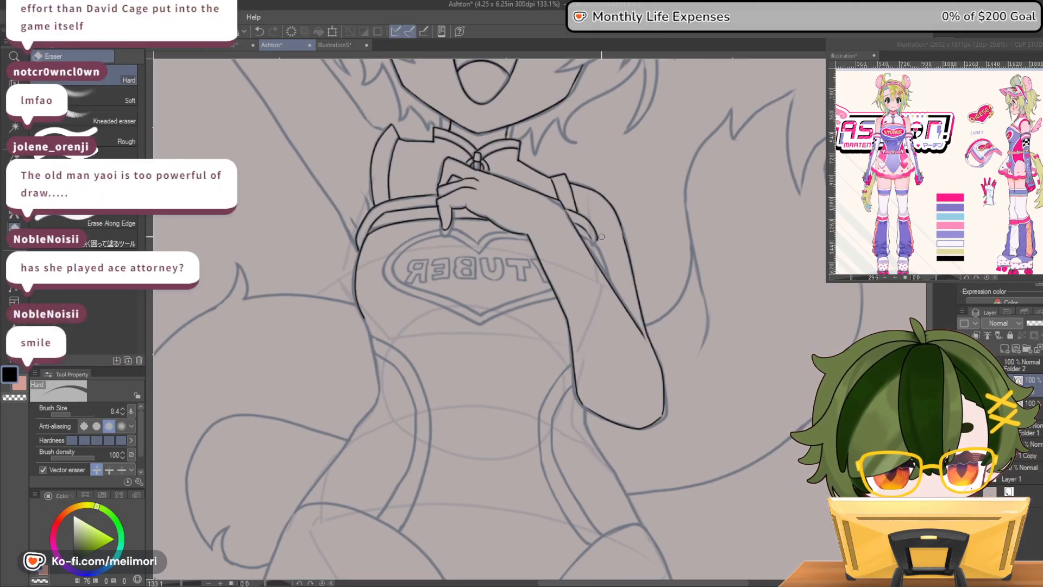
key("p")
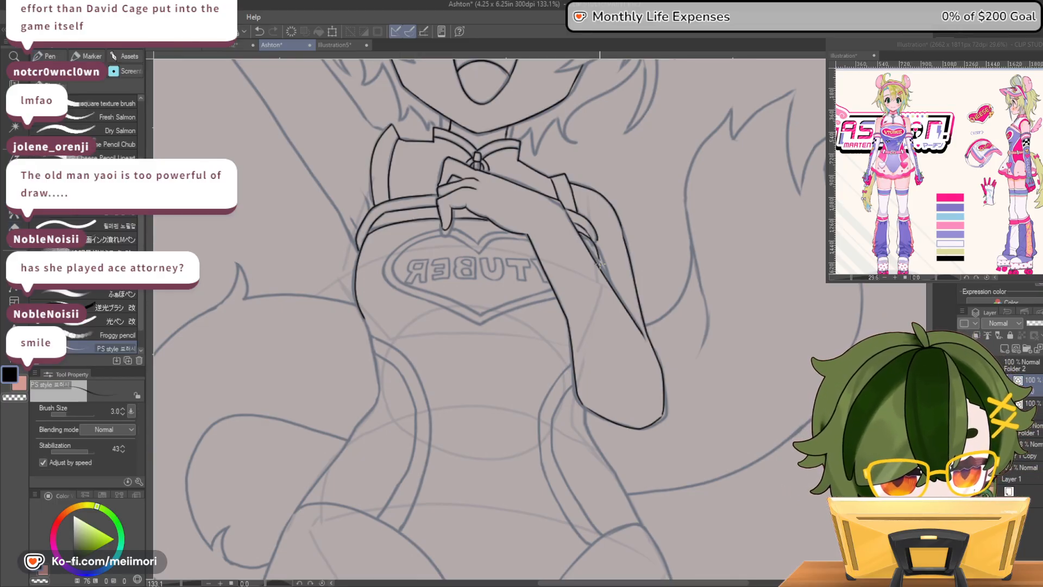
left_click_drag(596, 253, 599, 265)
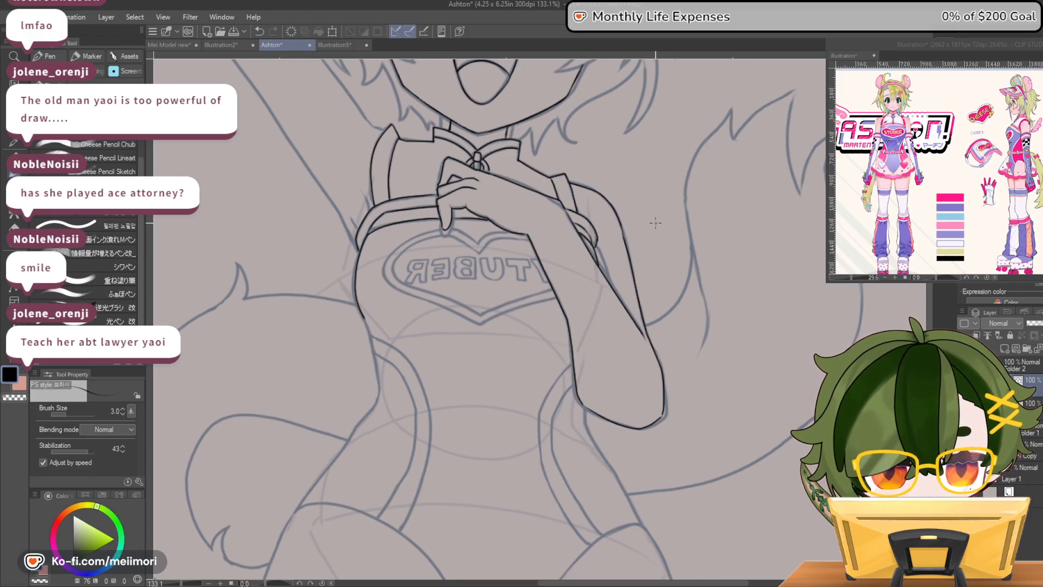
key("ctrl+z")
mouse_move(597, 238)
left_mouse_down()
mouse_move(598, 264)
mouse_move(598, 247)
left_mouse_up()
key("ctrl+z")
key("c")
key("c")
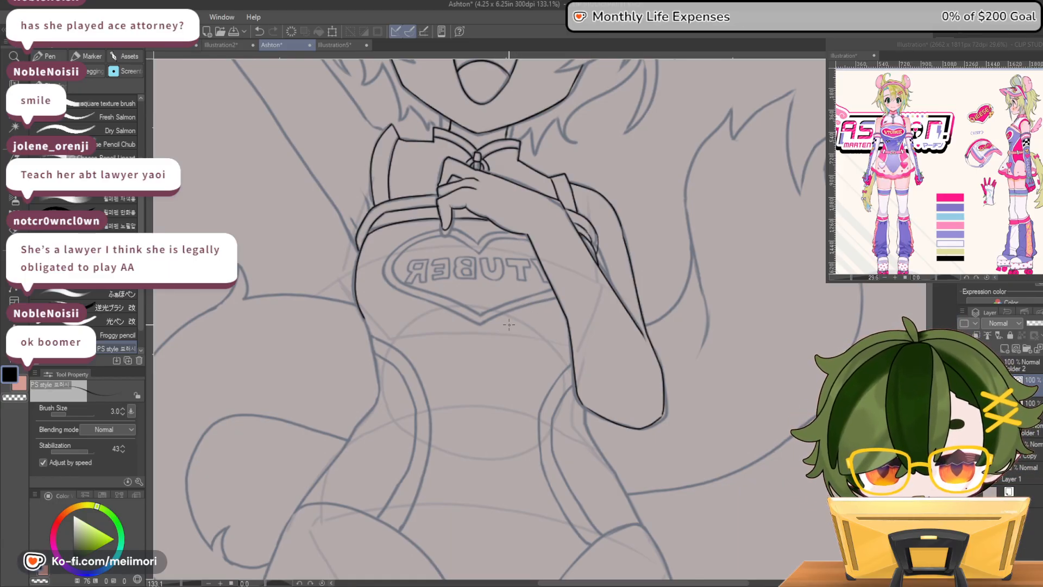
Examine the inked chest and bent arm against the whole figure, flipping the canvas horizontally to compare
key("h")
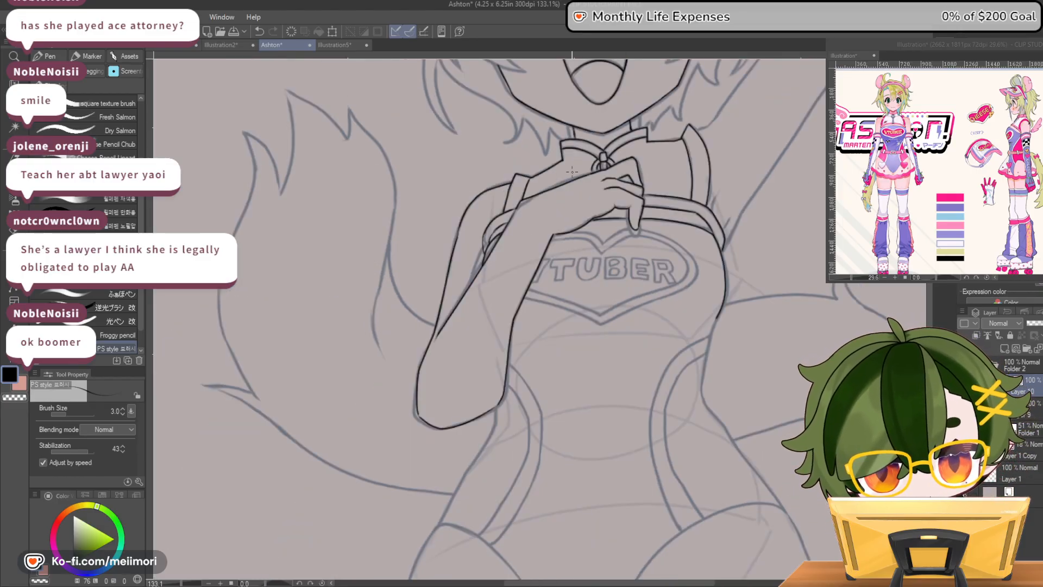
scroll(572, 172, "down", 5)
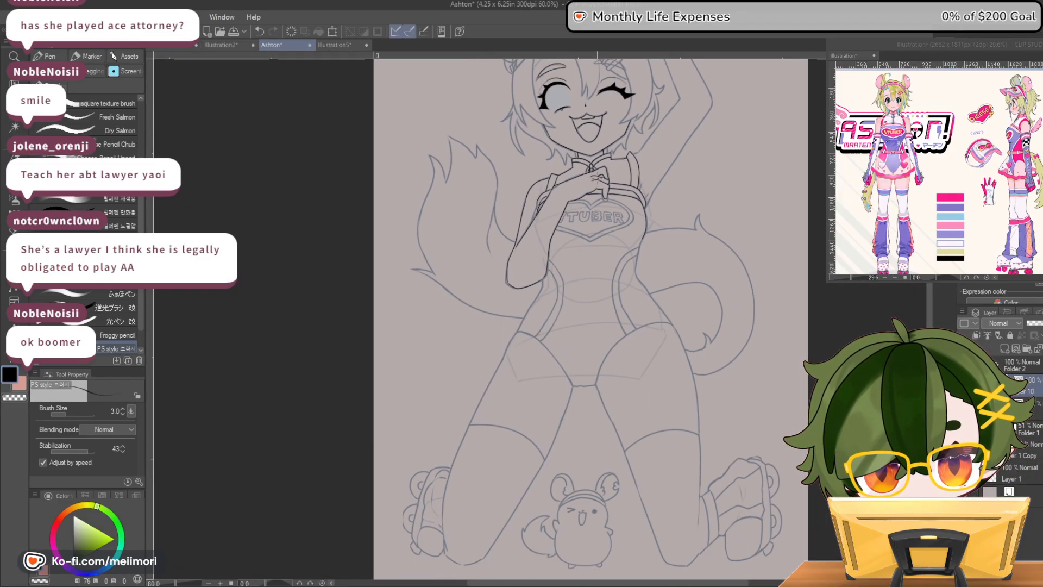
key("h")
key("h")
key("h")
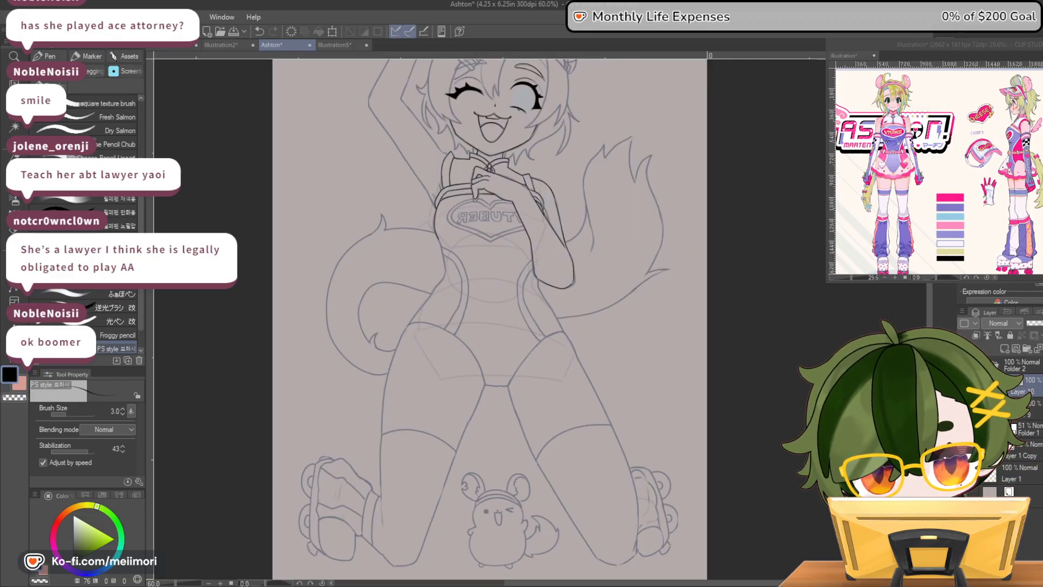
key("h")
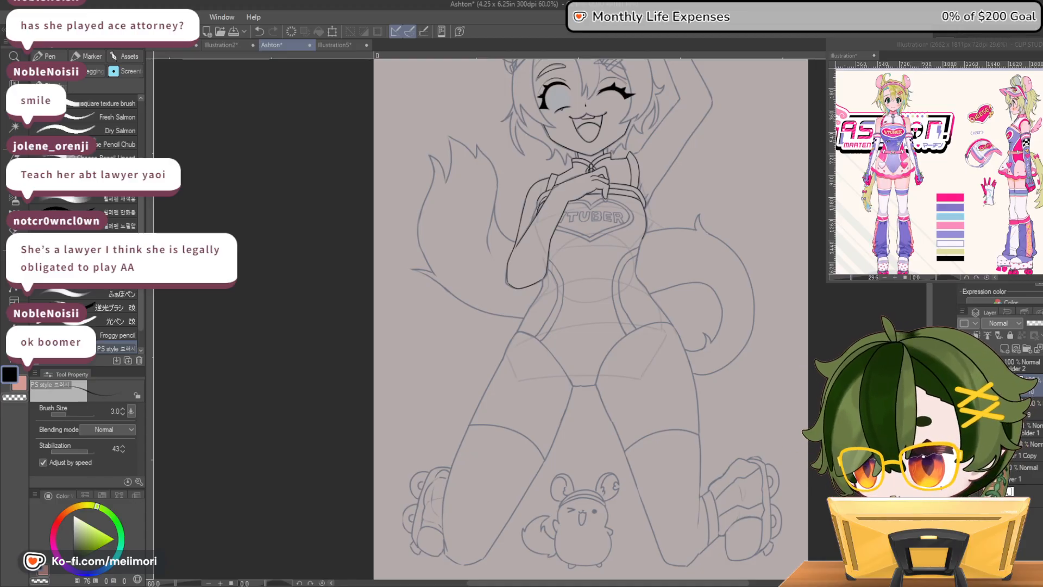
scroll(752, 239, "up", 3)
scroll(540, 386, "down", 2)
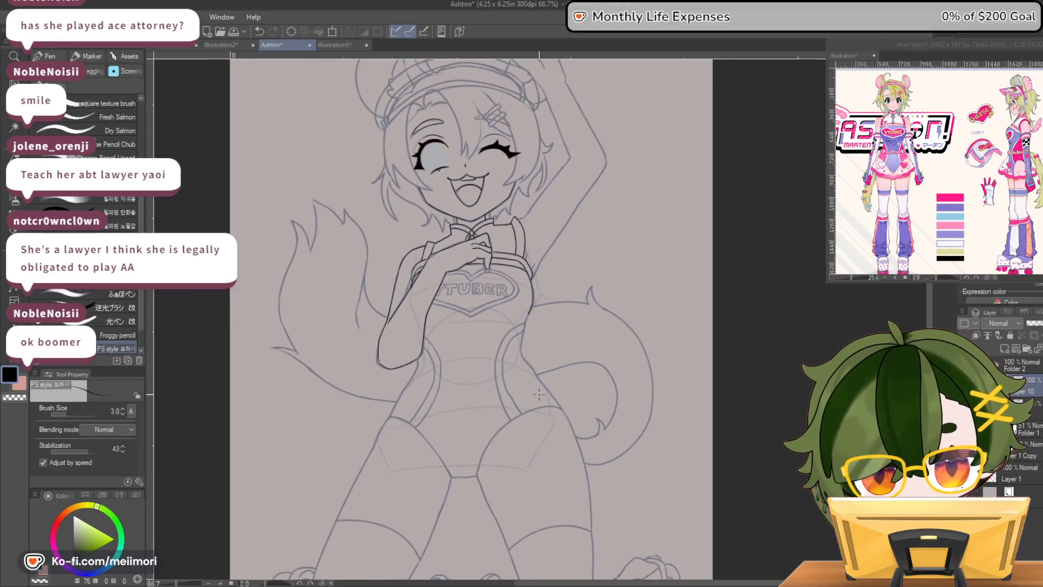
Ink the torso's outer contours from the chest and elbow through the waist to both hips, redrawing the raised-arm side's waist curve
scroll(540, 389, "up", 2)
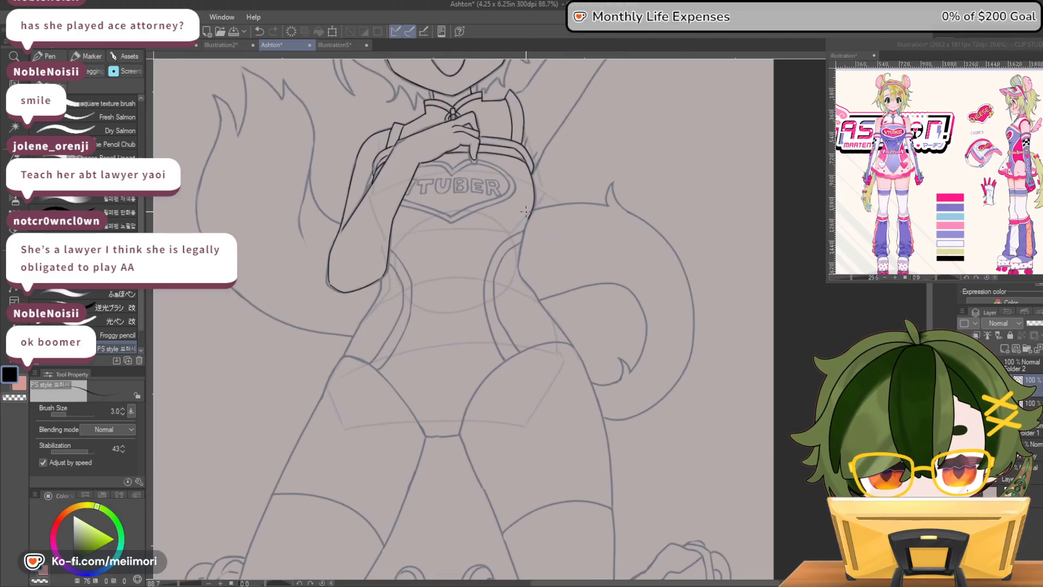
mouse_move(526, 217)
left_mouse_down()
mouse_move(519, 270)
mouse_move(538, 300)
left_mouse_up()
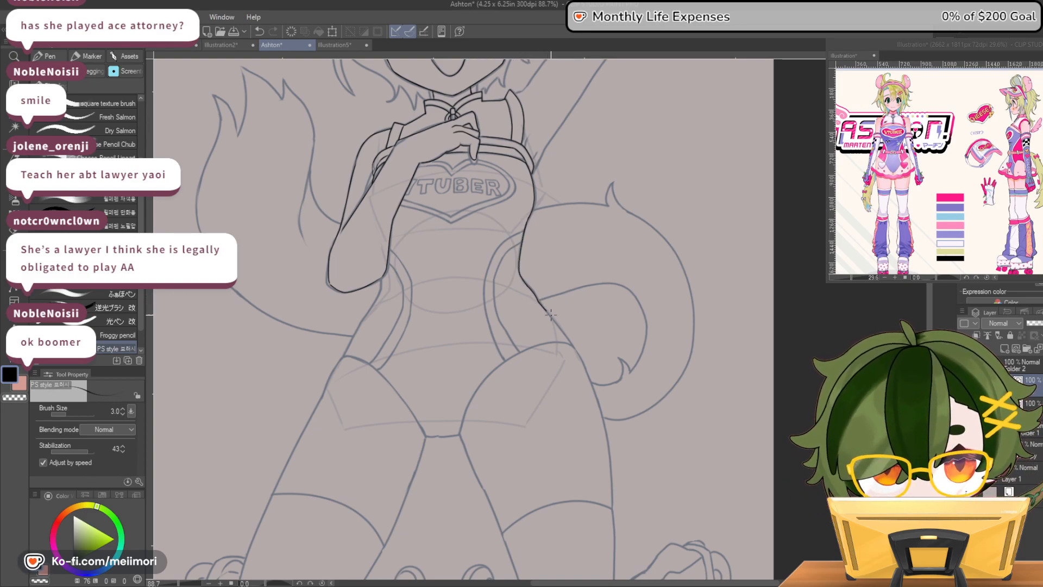
left_click_drag(574, 344, 576, 349)
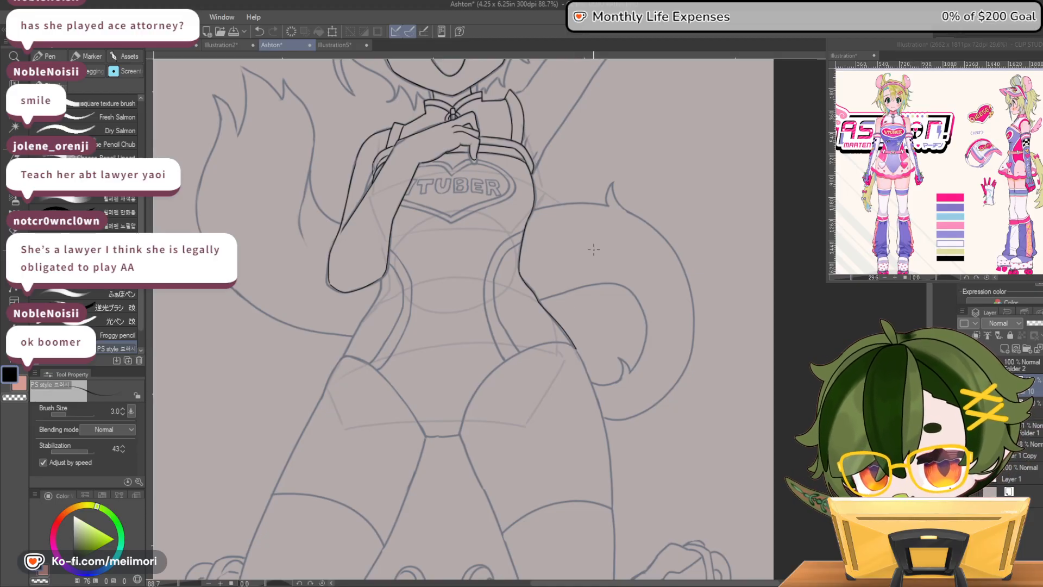
key("ctrl+z")
mouse_move(532, 214)
left_mouse_down()
mouse_move(519, 267)
mouse_move(546, 312)
left_mouse_up()
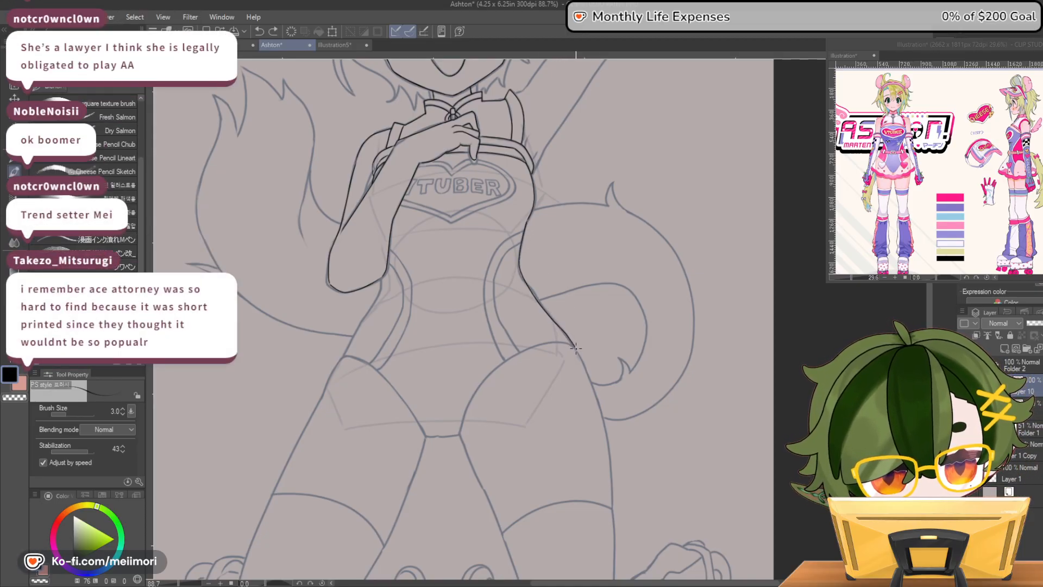
key("ctrl+z")
mouse_move(532, 214)
left_mouse_down()
mouse_move(519, 271)
mouse_move(539, 300)
left_mouse_up()
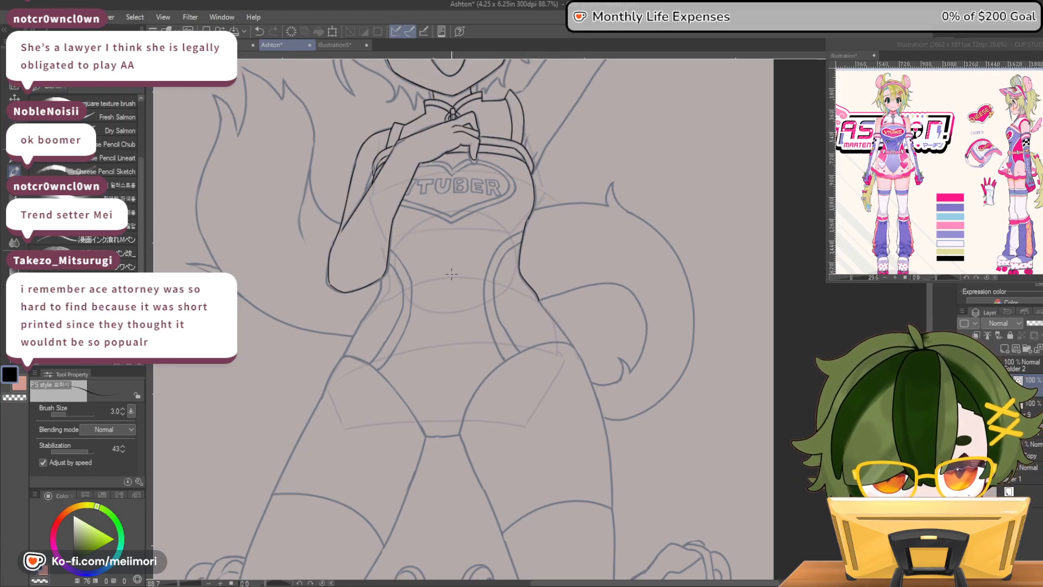
left_click_drag(379, 295, 367, 312)
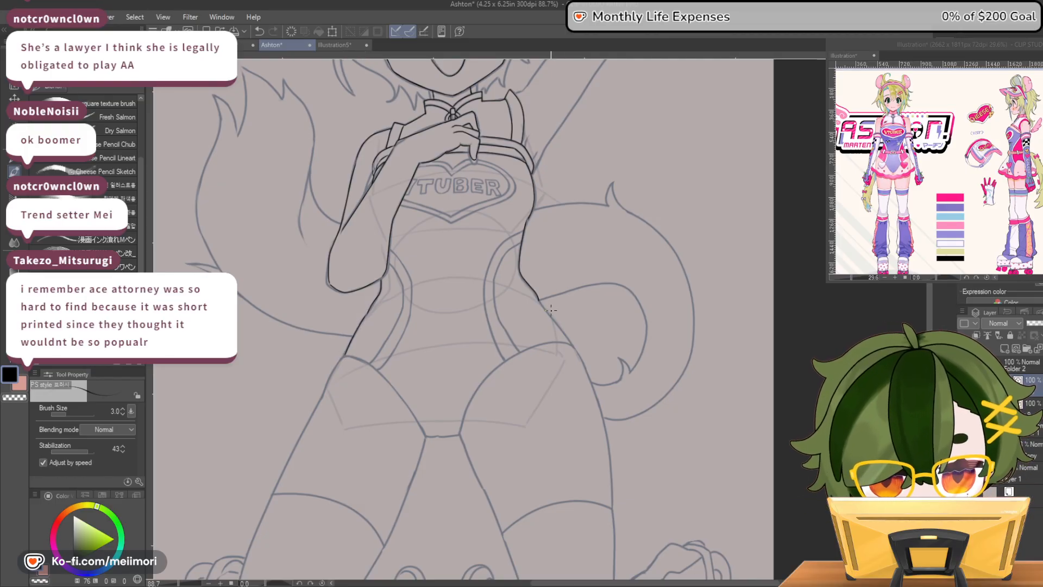
left_click_drag(539, 300, 574, 346)
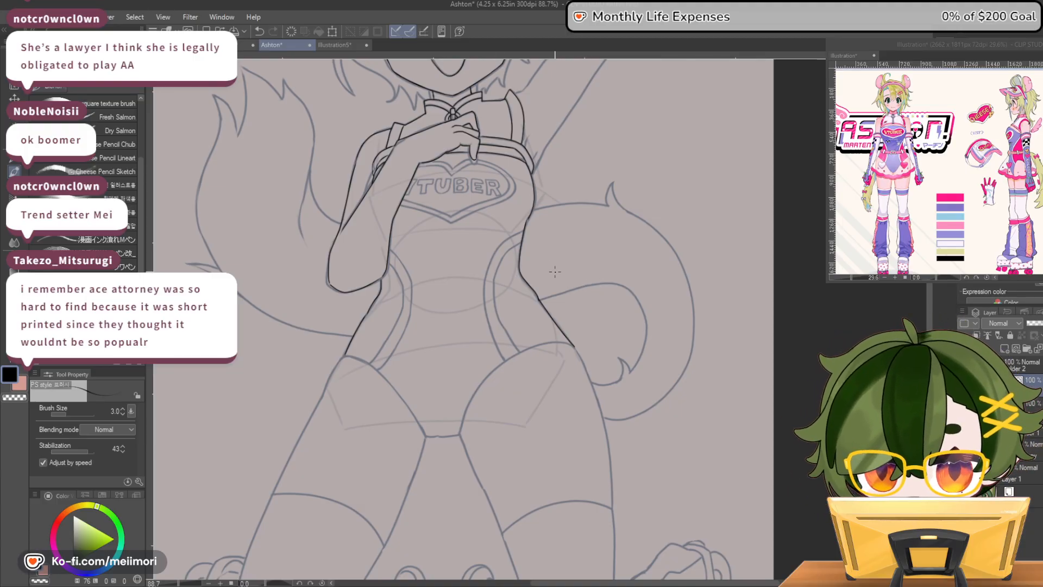
Ink the bodysuit's leg opening on the raised-arm side, from the hip down to the crotch
left_click_drag(575, 346, 536, 344)
key("ctrl+z")
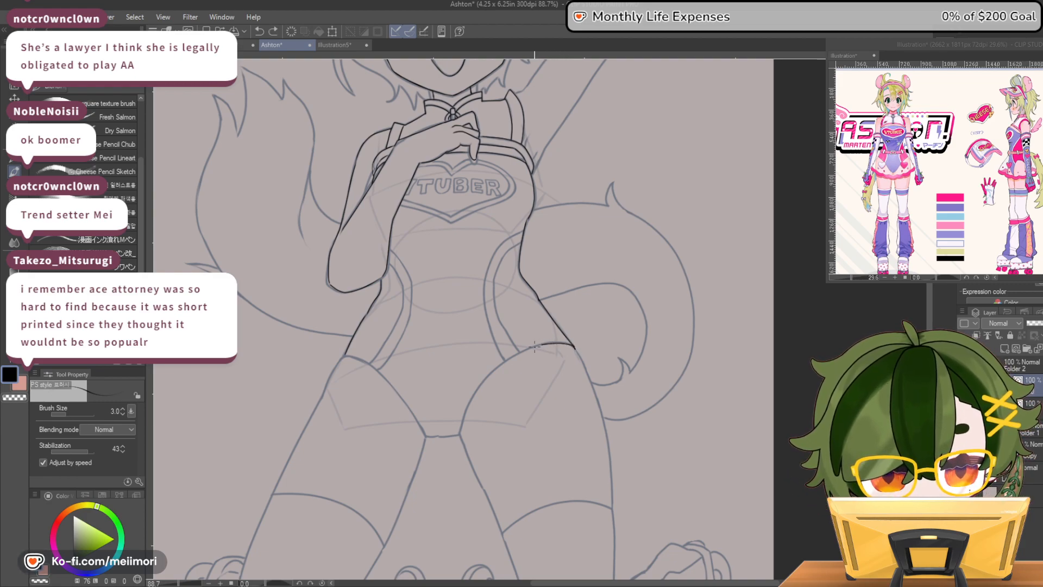
left_click_drag(460, 433, 460, 435)
Ink the bodysuit's leg opening on the bent-arm side and the short crotch edge, undoing and redrawing until the curve fits
left_click_drag(342, 357, 381, 370)
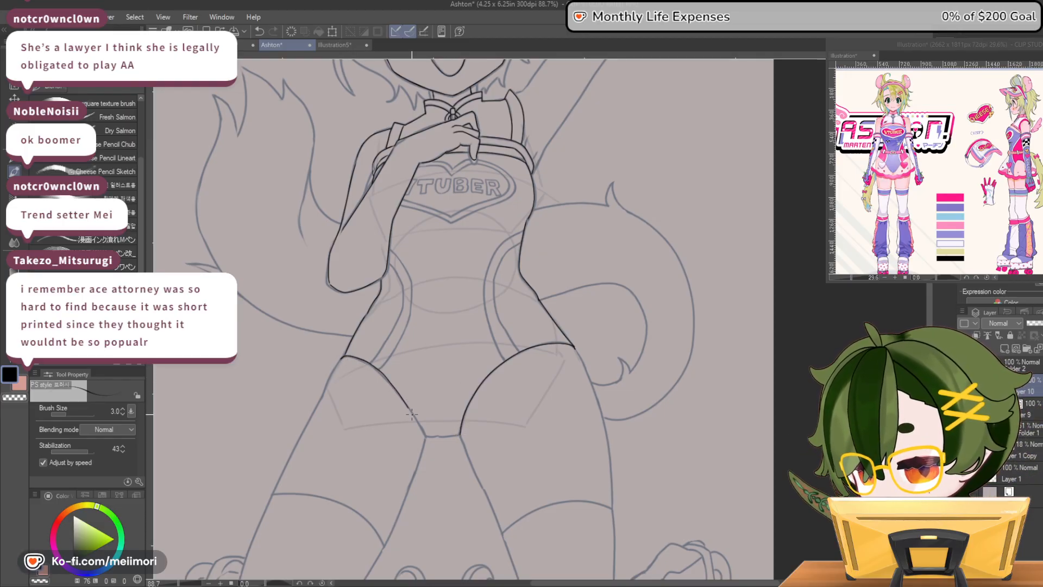
key("ctrl+z")
mouse_move(355, 357)
left_mouse_down()
mouse_move(397, 383)
mouse_move(427, 433)
left_mouse_up()
key("ctrl+z")
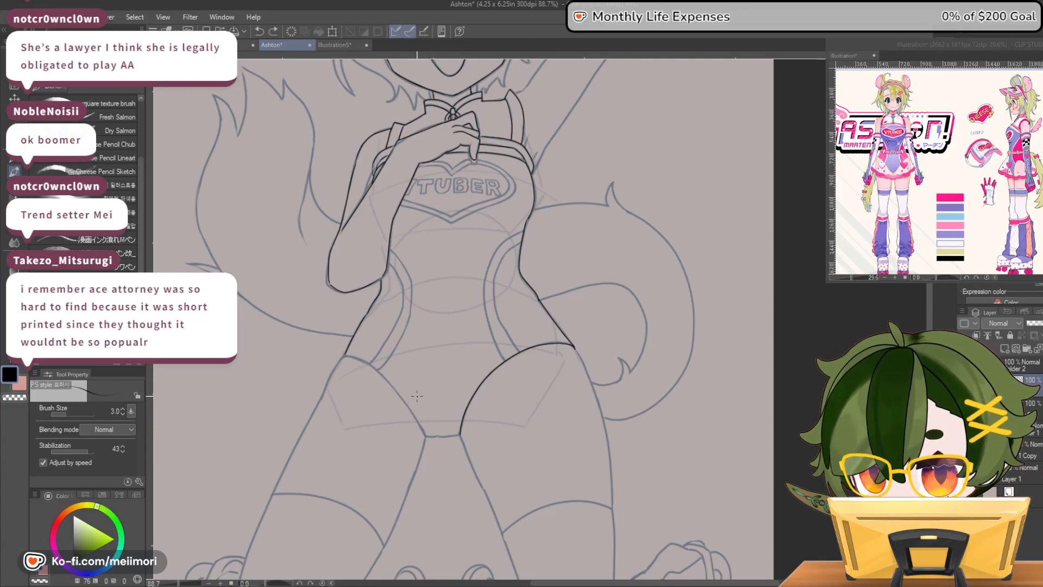
mouse_move(342, 357)
left_mouse_down()
mouse_move(385, 375)
mouse_move(420, 425)
left_mouse_up()
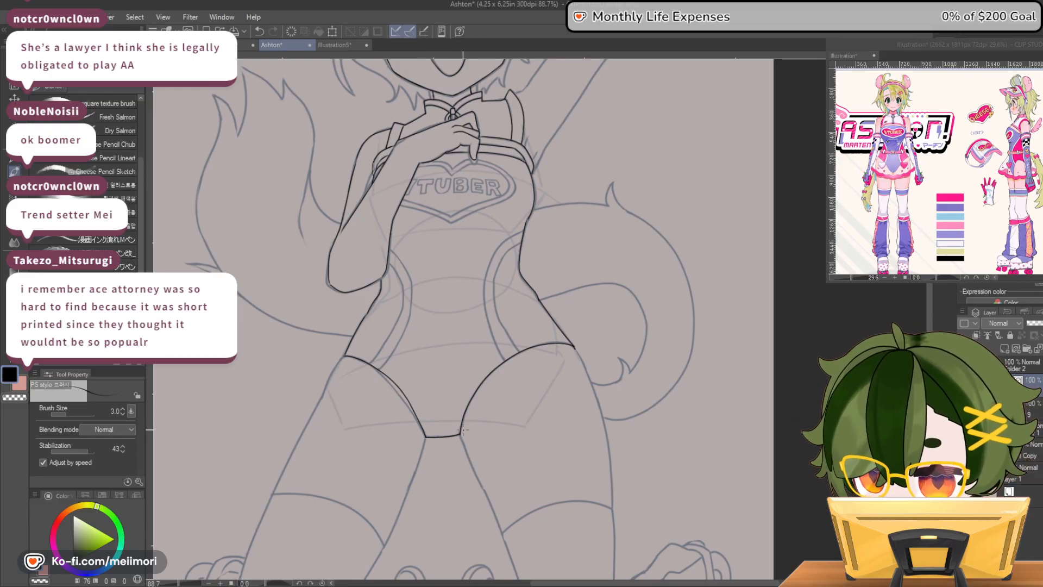
key("ctrl+z")
key("ctrl+z")
left_click_drag(375, 362, 421, 405)
key("ctrl+z")
mouse_move(349, 357)
left_mouse_down()
mouse_move(397, 381)
mouse_move(433, 436)
left_mouse_up()
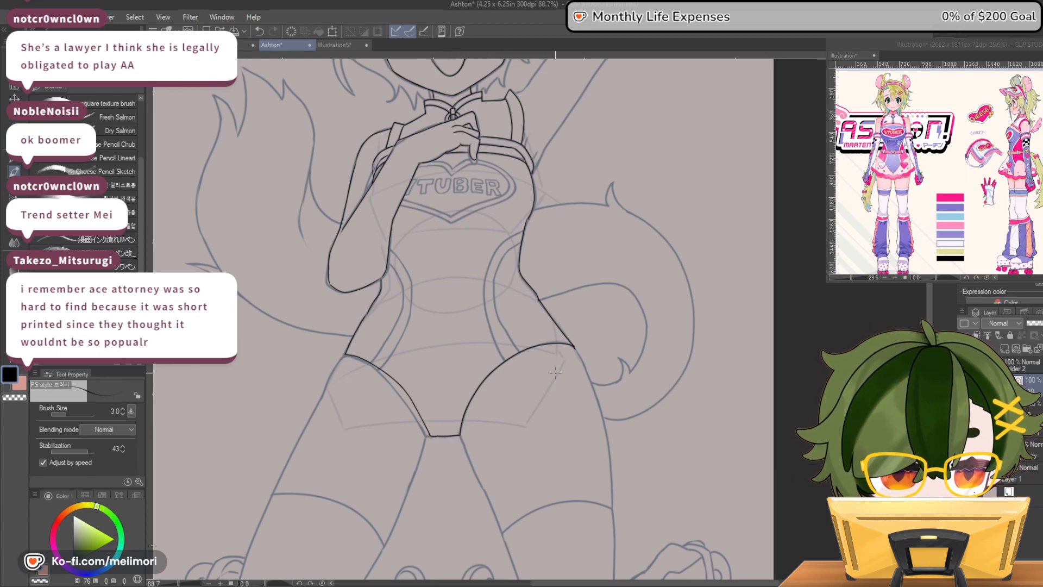
Check the inked bodysuit outline within the full figure, comparing it with the canvas flipped horizontally
scroll(555, 270, "down", 5)
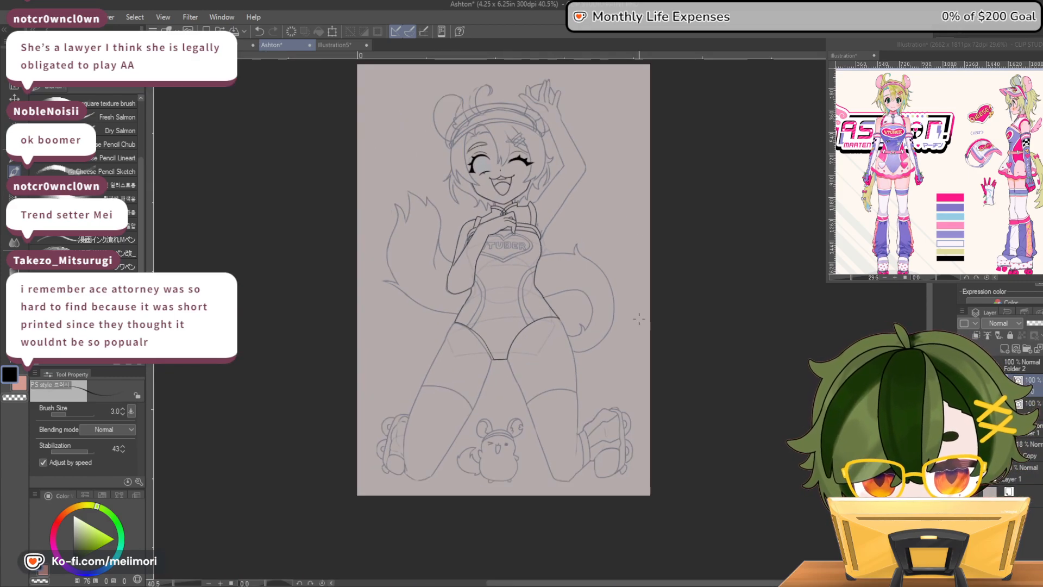
scroll(568, 387, "up", 4)
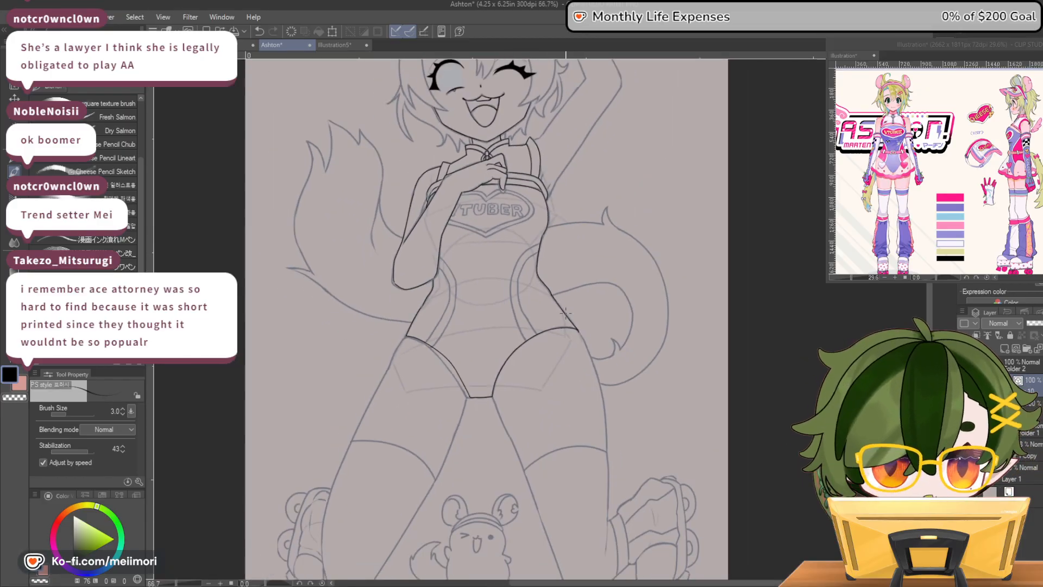
scroll(590, 433, "down", 3)
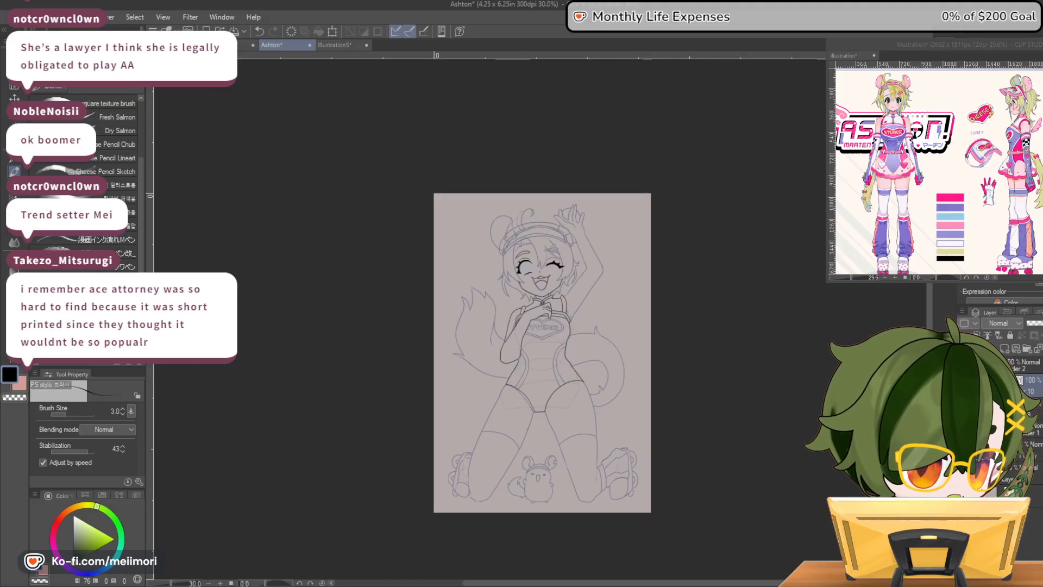
key("h")
key("h")
key("h")
key("h")
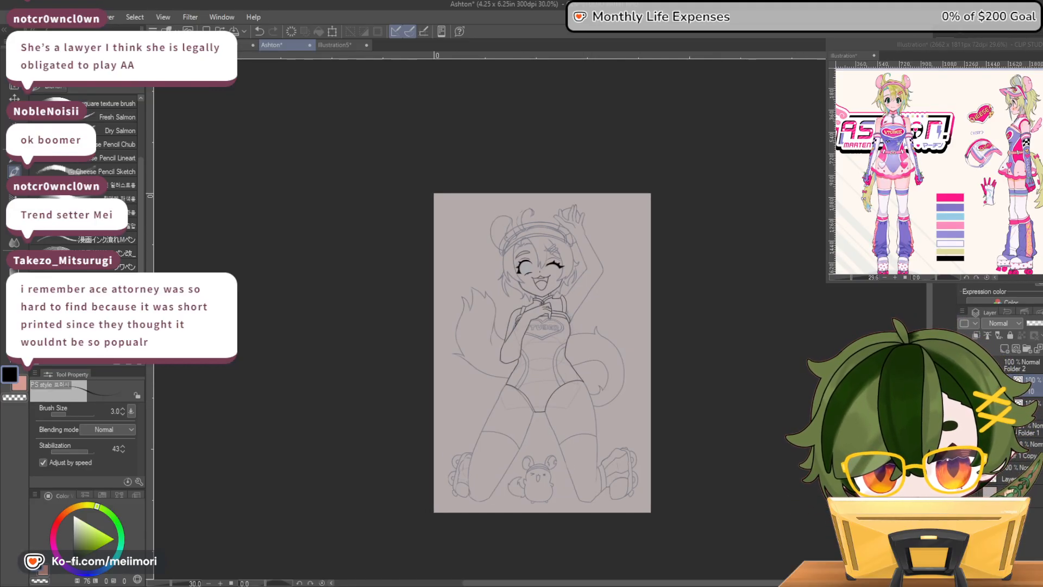
Ink the raised-arm side's inner and outer thigh contours and its curved stocking top, redrawing the stocking edge once
scroll(467, 417, "up", 3)
scroll(581, 415, "down", 3)
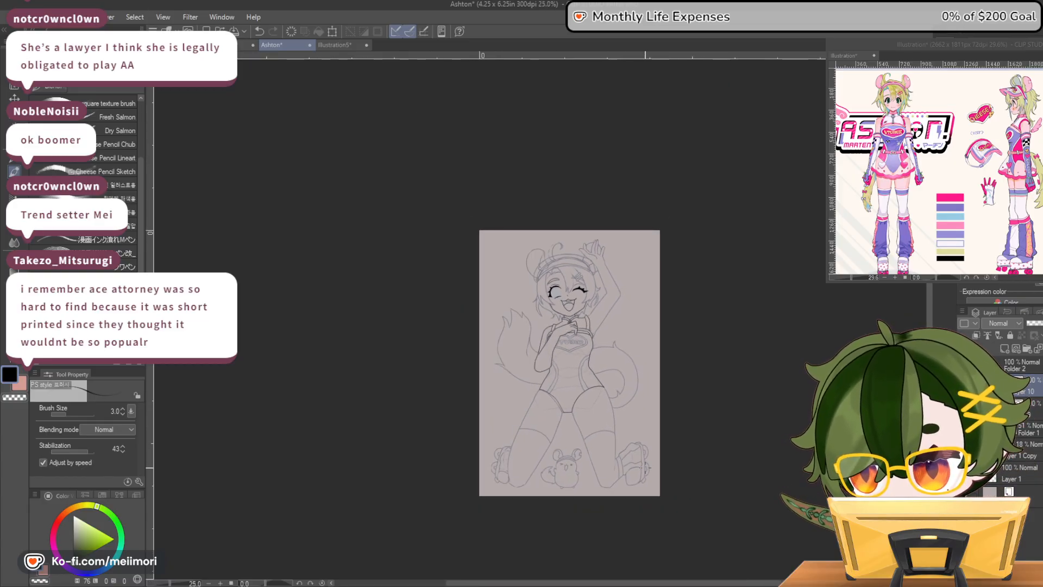
scroll(609, 429, "up", 4)
scroll(570, 448, "up", 4)
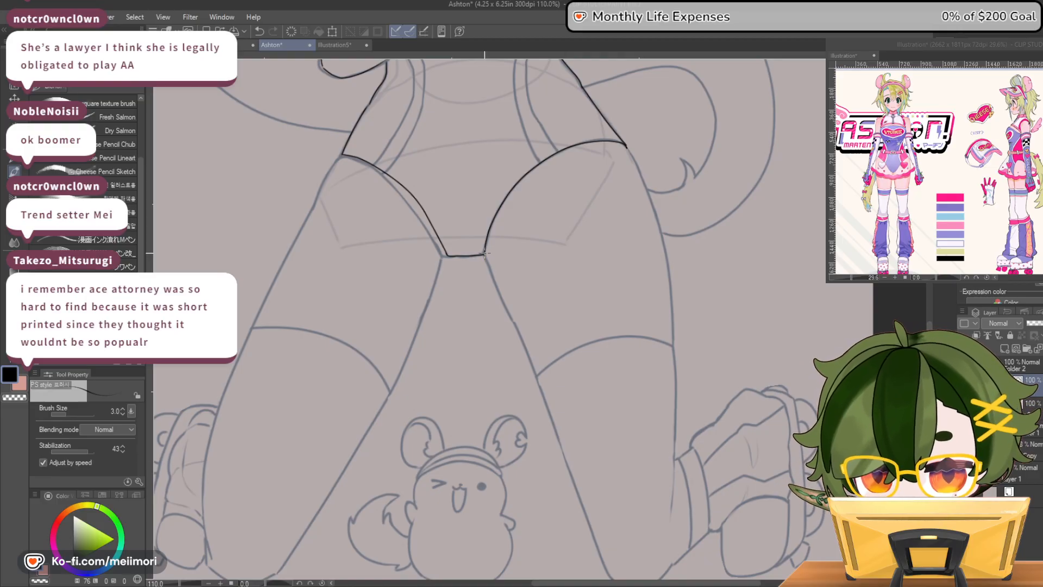
left_click_drag(535, 372, 536, 375)
left_click_drag(626, 145, 667, 251)
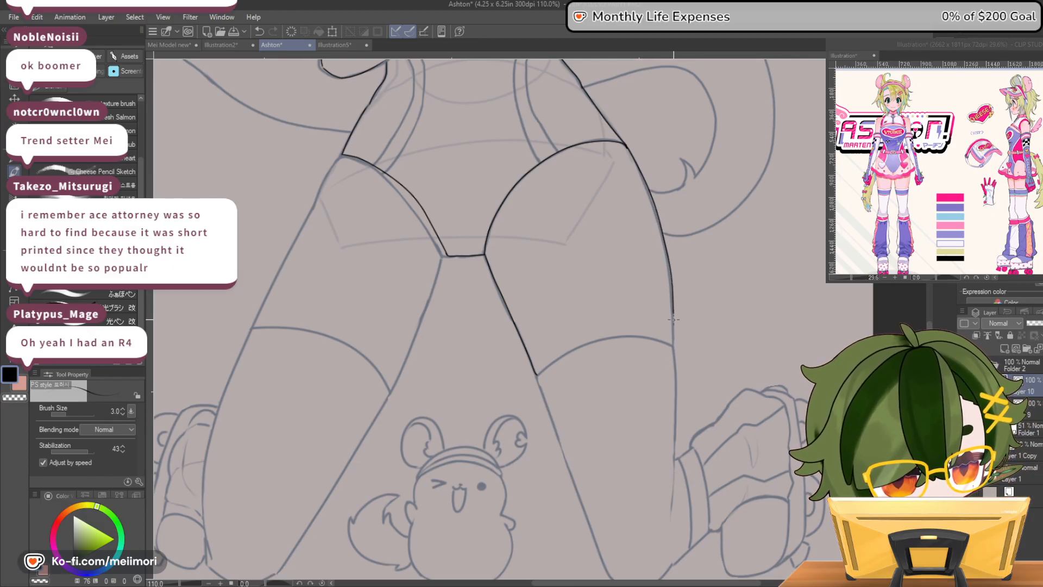
mouse_move(672, 347)
left_mouse_down()
mouse_move(603, 338)
mouse_move(562, 348)
mouse_move(537, 375)
left_mouse_up()
key("ctrl+z")
left_click_drag(674, 343, 573, 351)
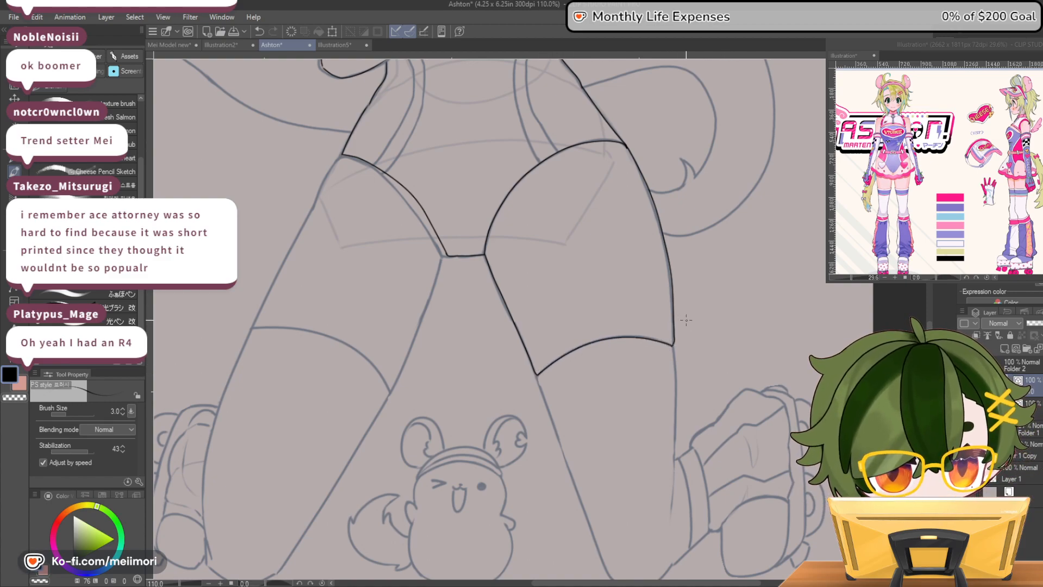
Ink the bent-arm side's inner and outer thigh contours down to the stocking top, redrawing the outer line
left_click_drag(446, 256, 397, 382)
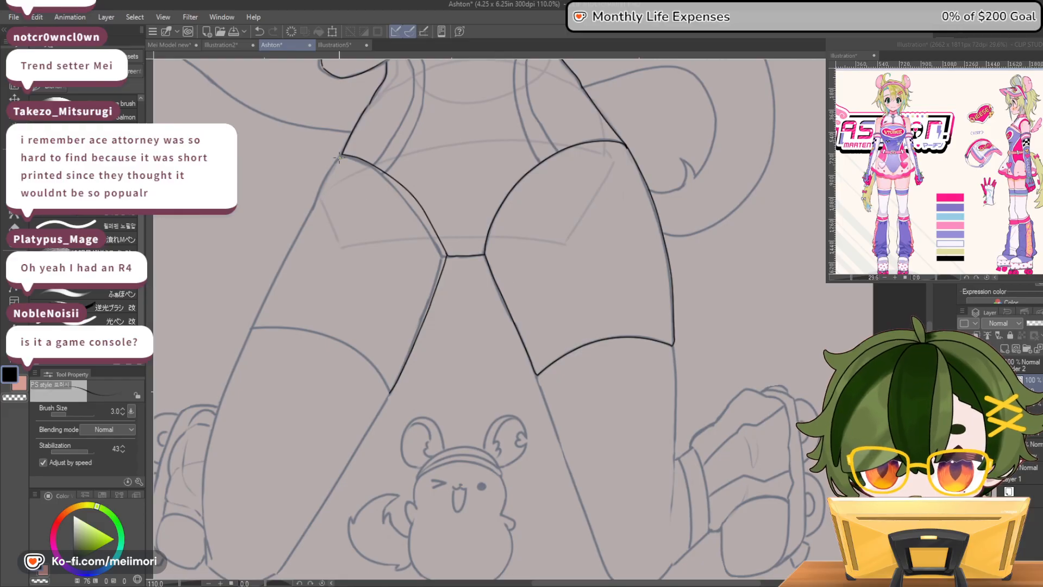
left_click_drag(342, 155, 248, 332)
key("ctrl+z")
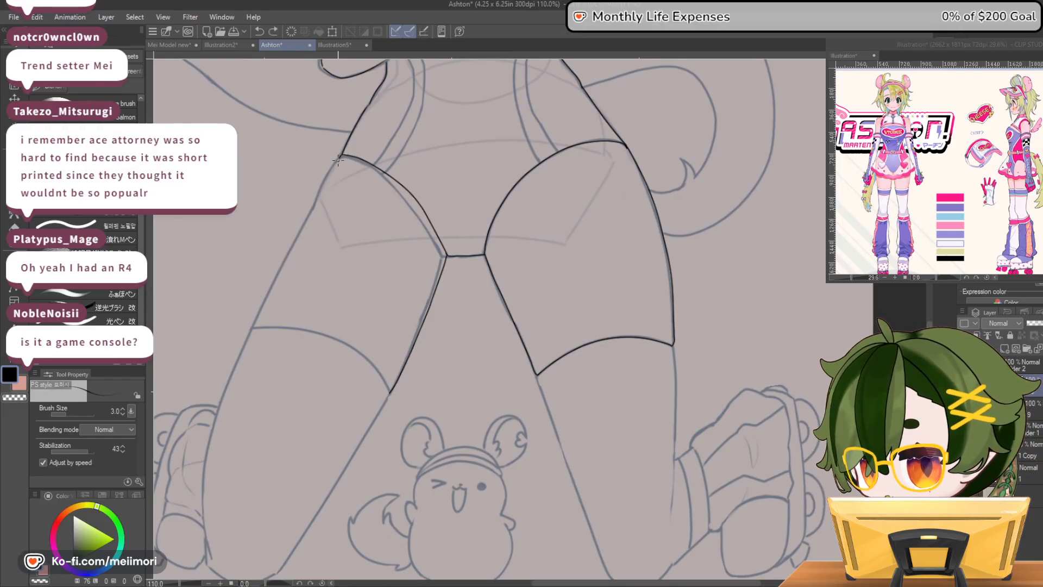
left_click_drag(284, 261, 252, 328)
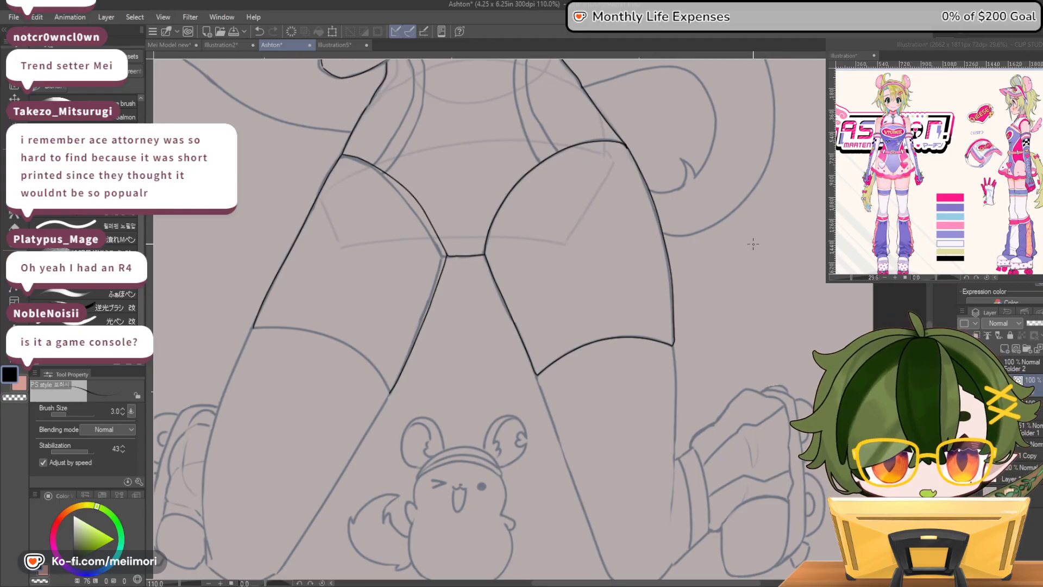
Ink the curved stocking top across the bent-arm side's thigh, undoing and redrawing until it meets both contours
mouse_move(253, 327)
left_mouse_down()
mouse_move(337, 345)
mouse_move(390, 394)
left_mouse_up()
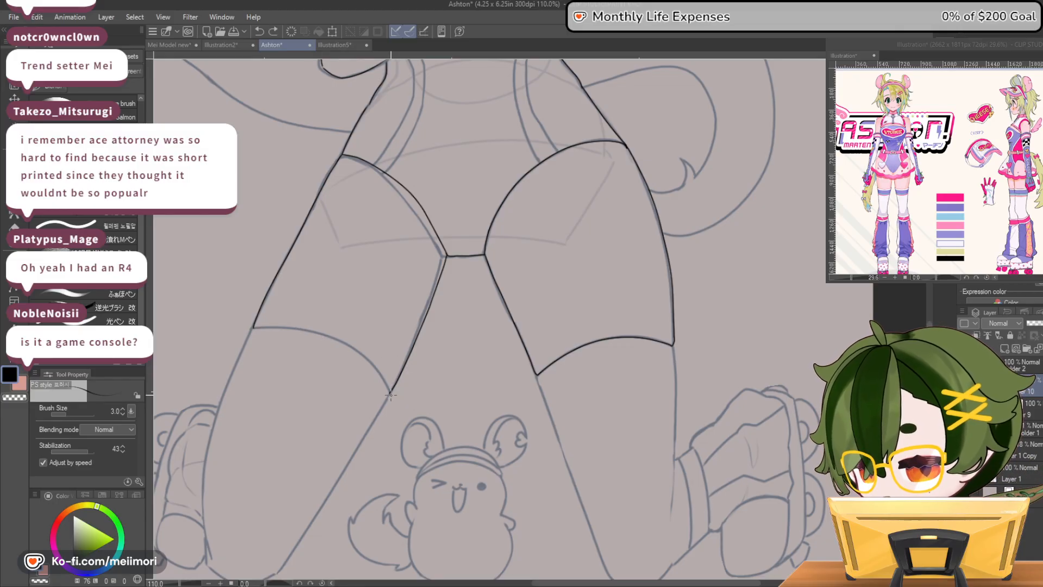
key("ctrl+z")
mouse_move(251, 330)
left_mouse_down()
mouse_move(307, 330)
mouse_move(347, 348)
mouse_move(391, 395)
mouse_move(373, 359)
mouse_move(325, 335)
mouse_move(251, 328)
left_mouse_up()
key("ctrl+z")
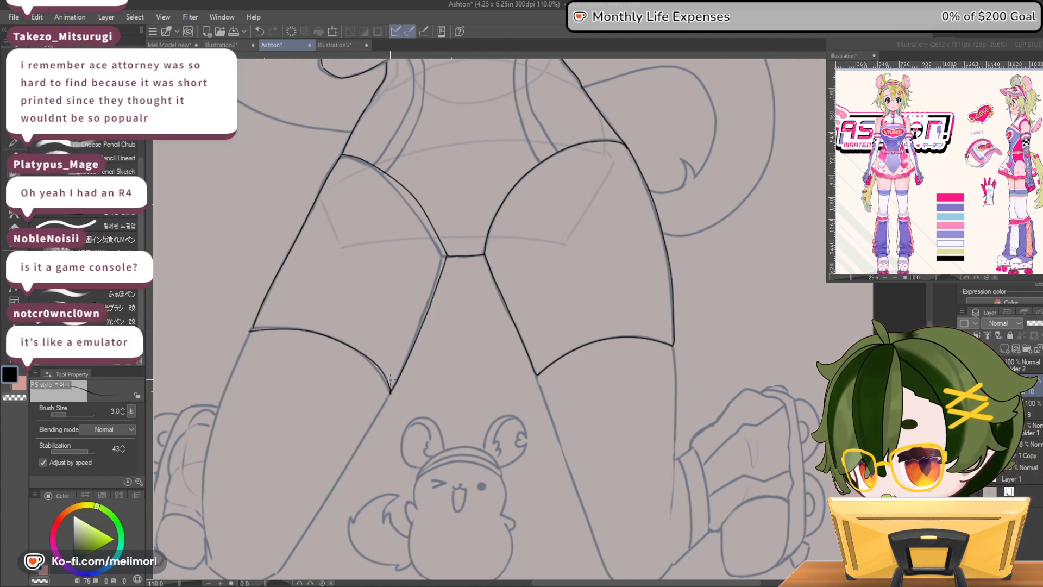
key("ctrl+z")
mouse_move(390, 392)
left_mouse_down()
mouse_move(331, 336)
mouse_move(251, 328)
left_mouse_up()
key("ctrl+z")
mouse_move(389, 392)
left_mouse_down()
mouse_move(365, 359)
mouse_move(288, 325)
mouse_move(242, 328)
left_mouse_up()
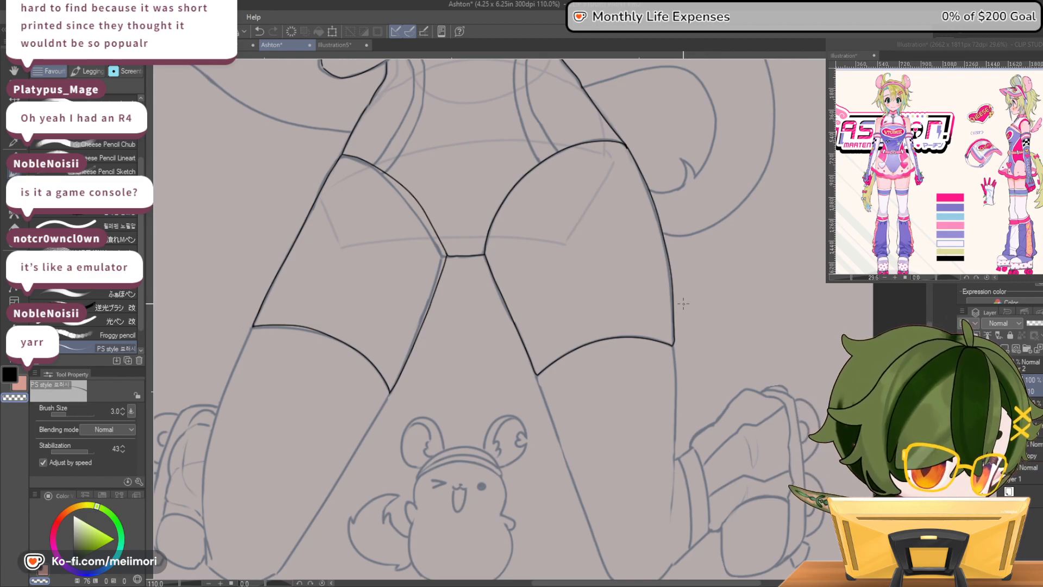
Hide the sketch, erase the bent-arm side's outer thigh line and redraw it with a fuller outward curve
scroll(687, 298, "down", 5)
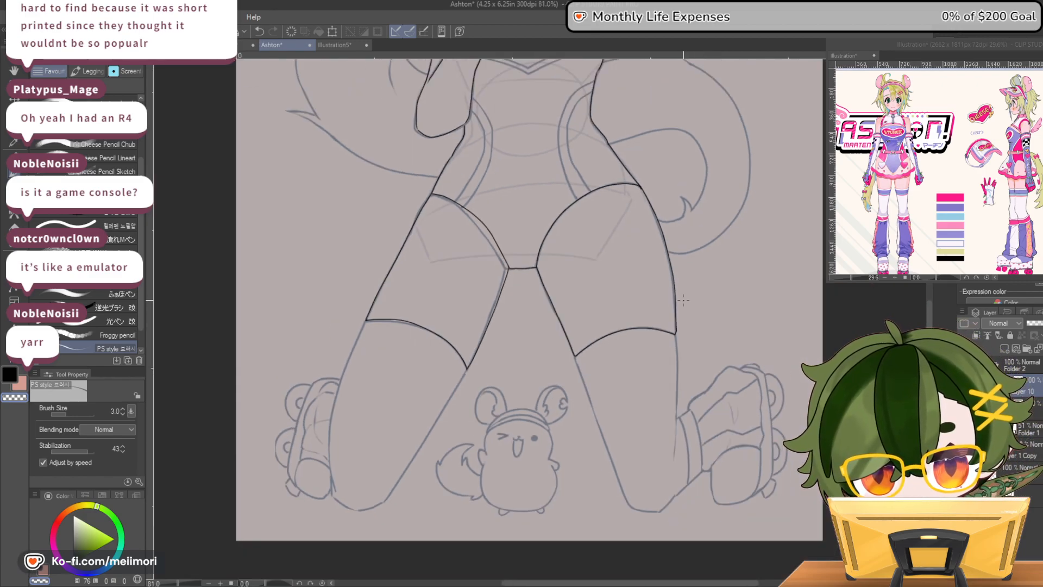
left_click(964, 429)
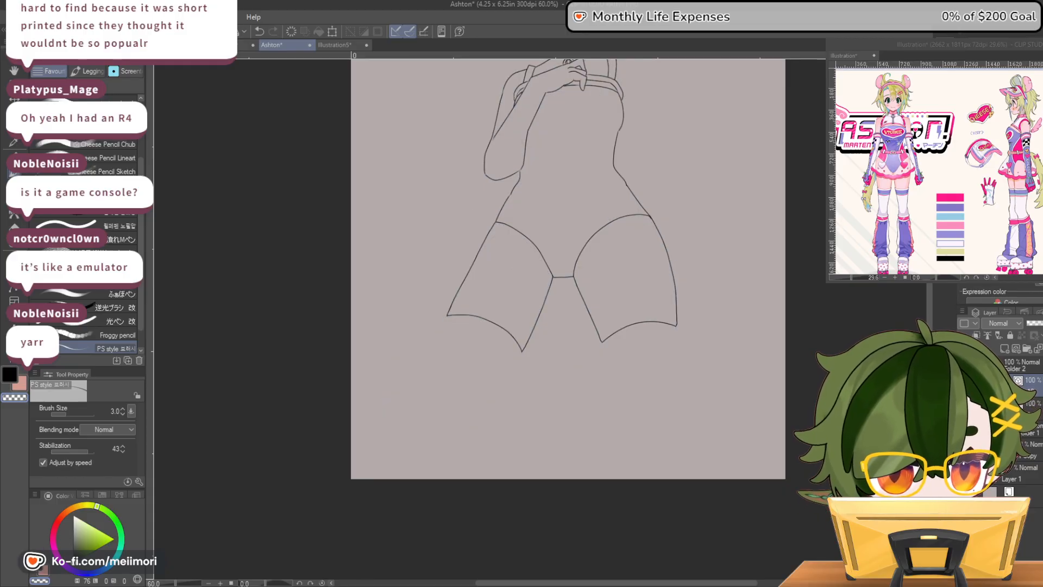
scroll(479, 231, "up", 2)
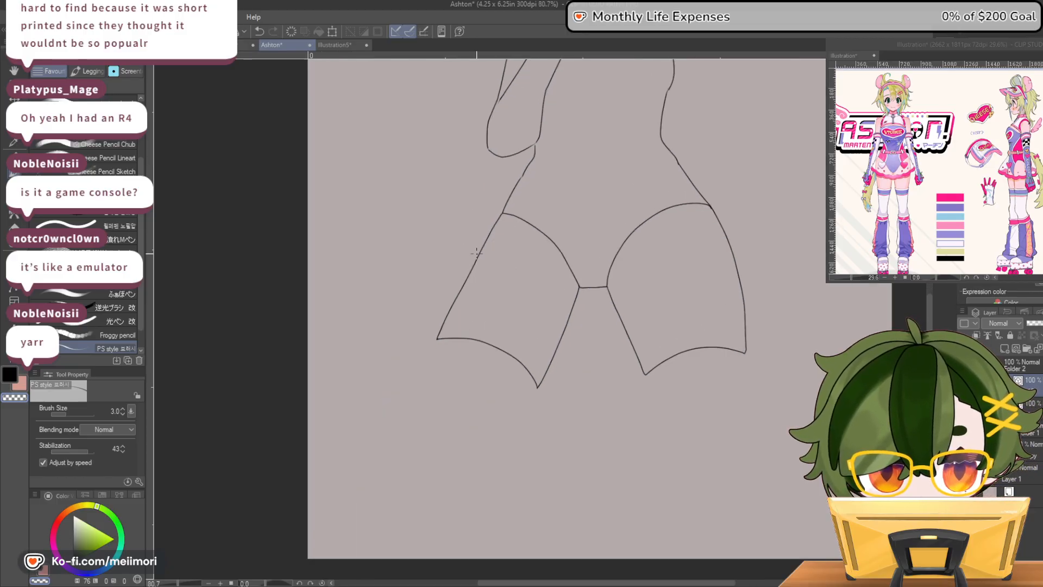
key("e")
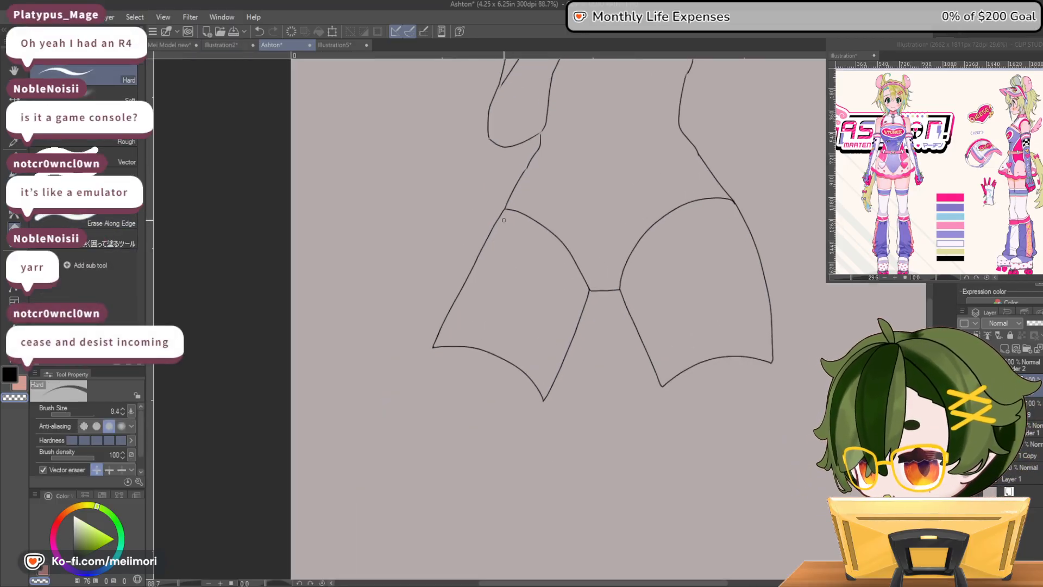
left_click_drag(503, 211, 442, 325)
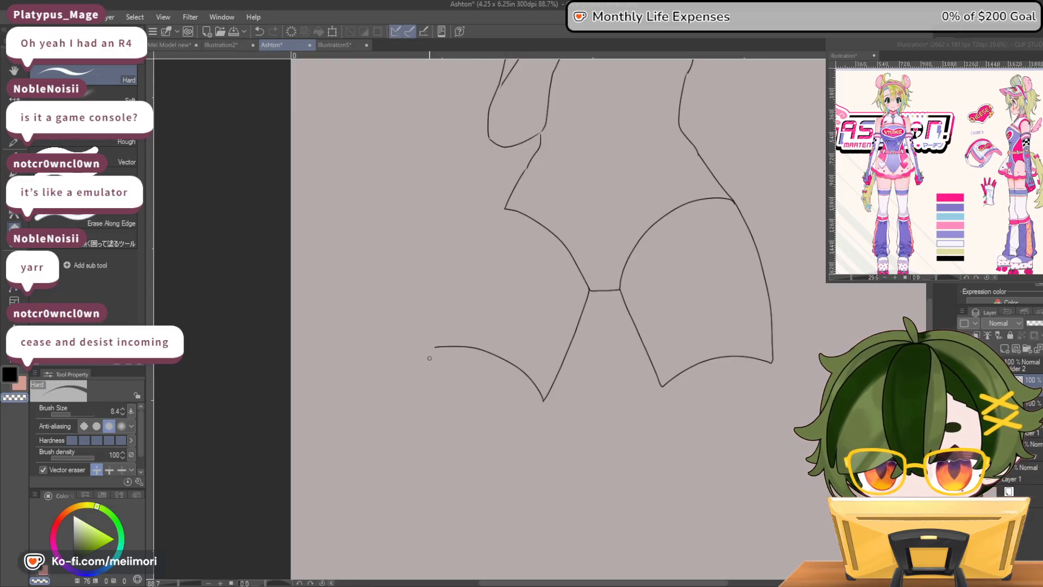
key("p")
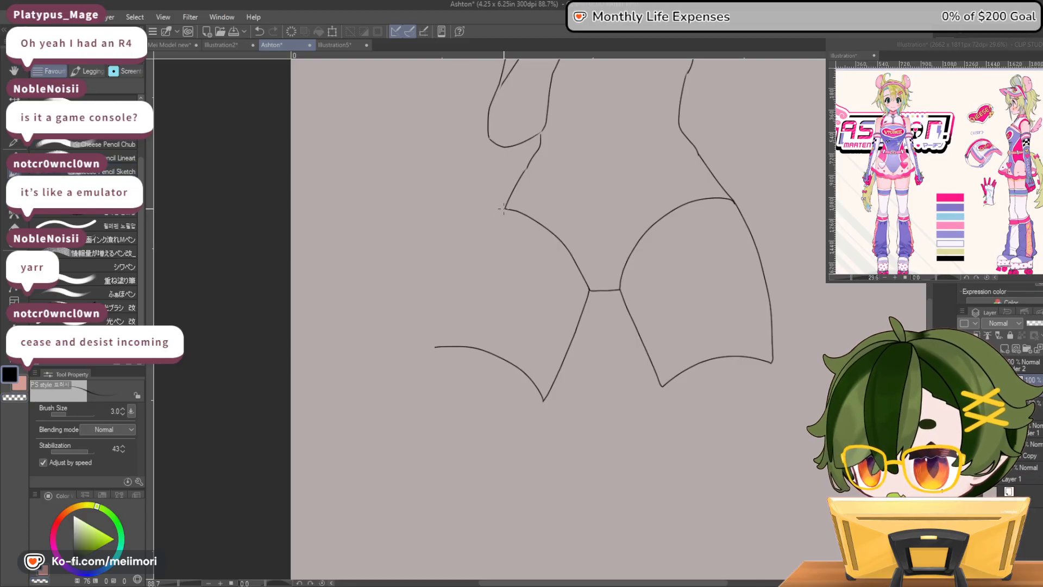
left_click_drag(489, 225, 433, 346)
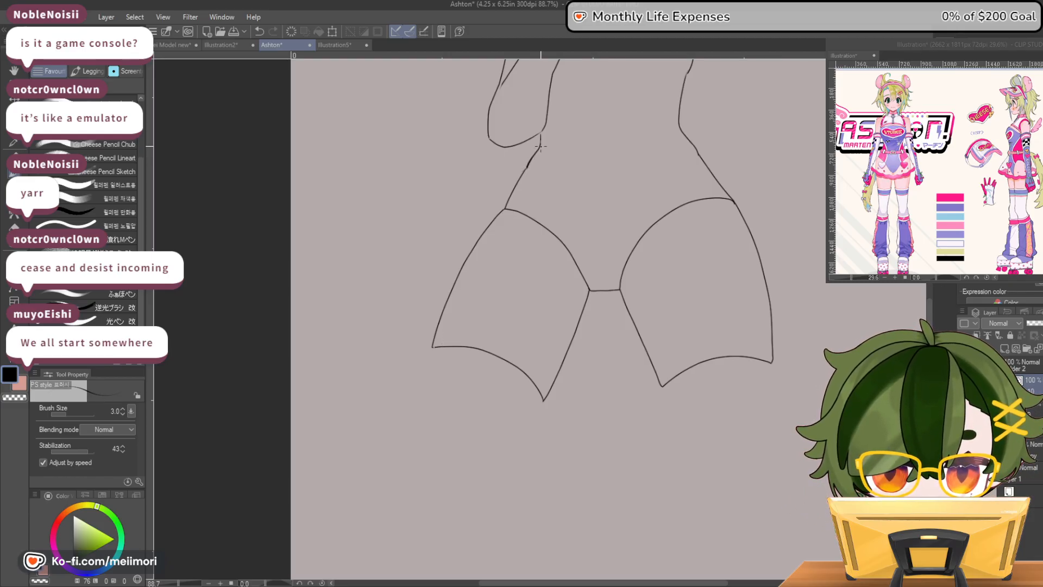
Clean up the bent-arm side's waist-to-hip line below the elbow, alternating between ink and transparent color
key("c")
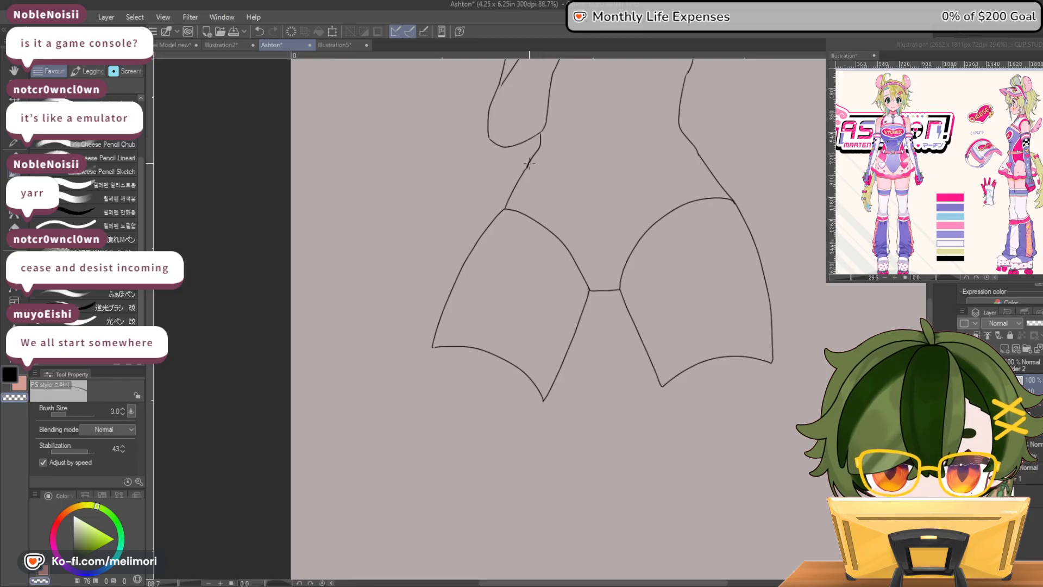
key("c")
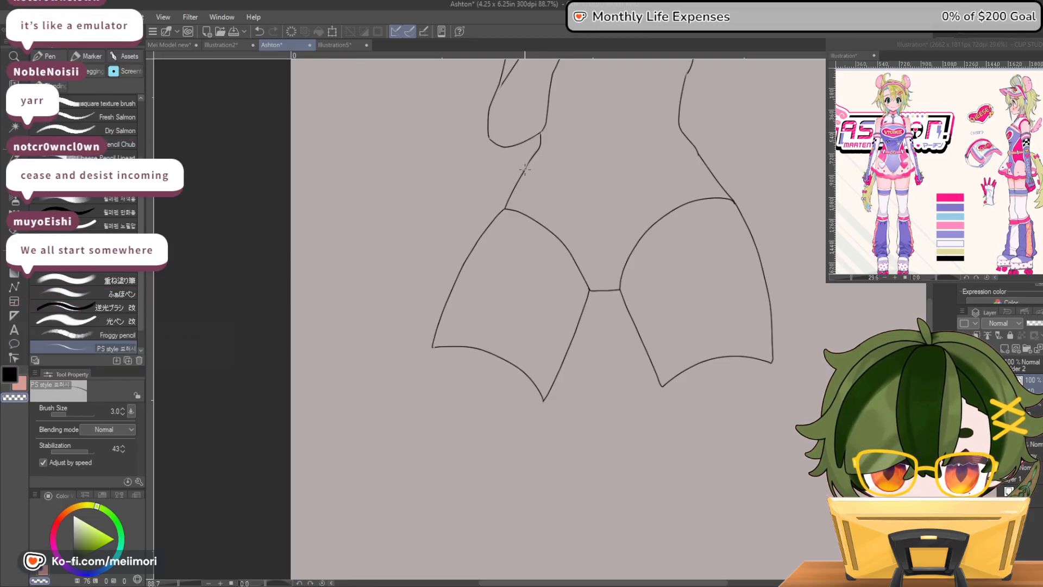
key("c")
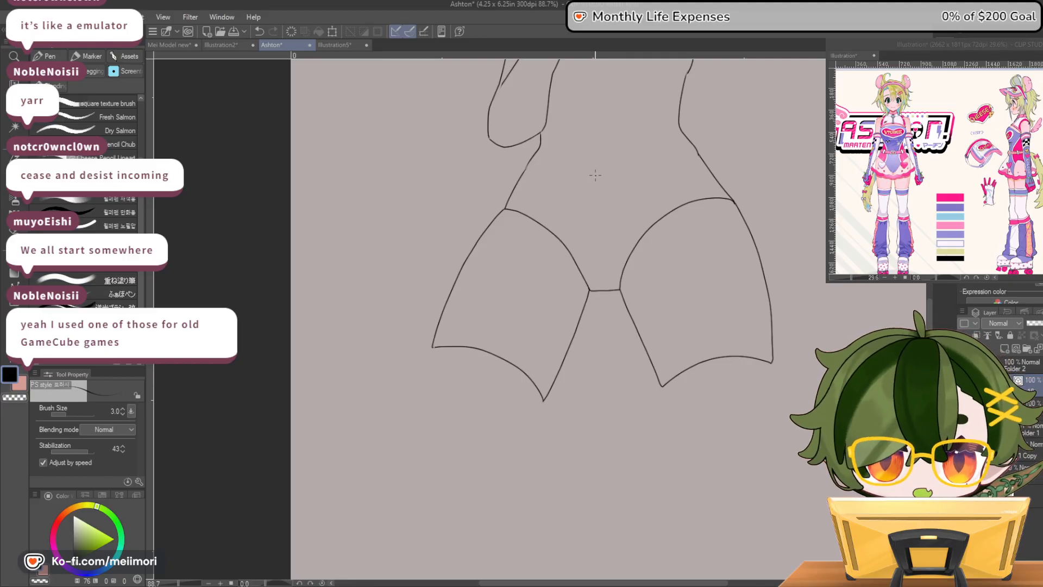
Refine the raised-arm side's waist-to-hip line and trim its lower end, alternating between ink and transparent color
scroll(647, 152, "down", 3)
scroll(715, 176, "down", 4)
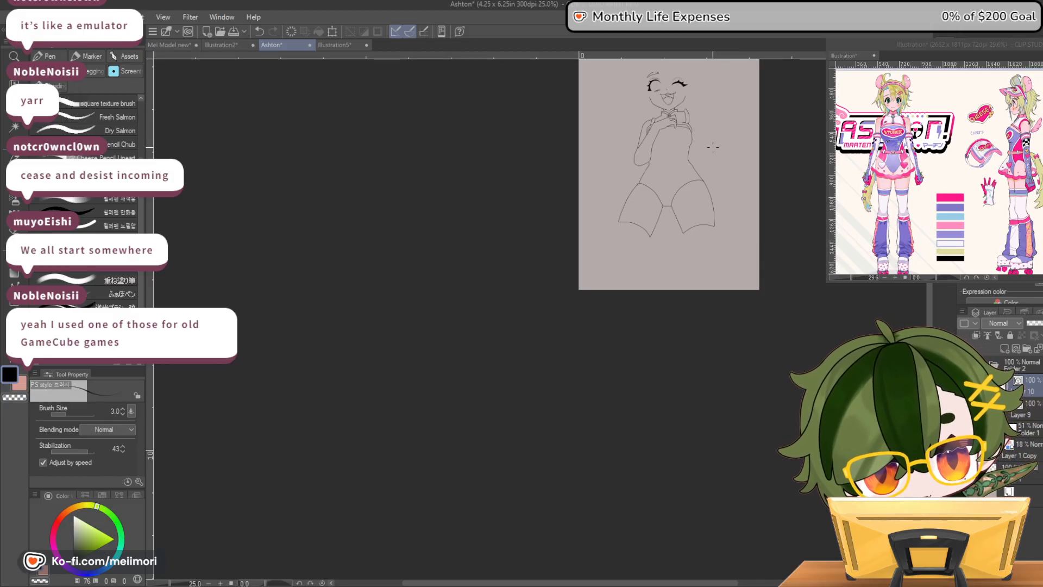
scroll(706, 151, "up", 1)
scroll(706, 150, "up", 3)
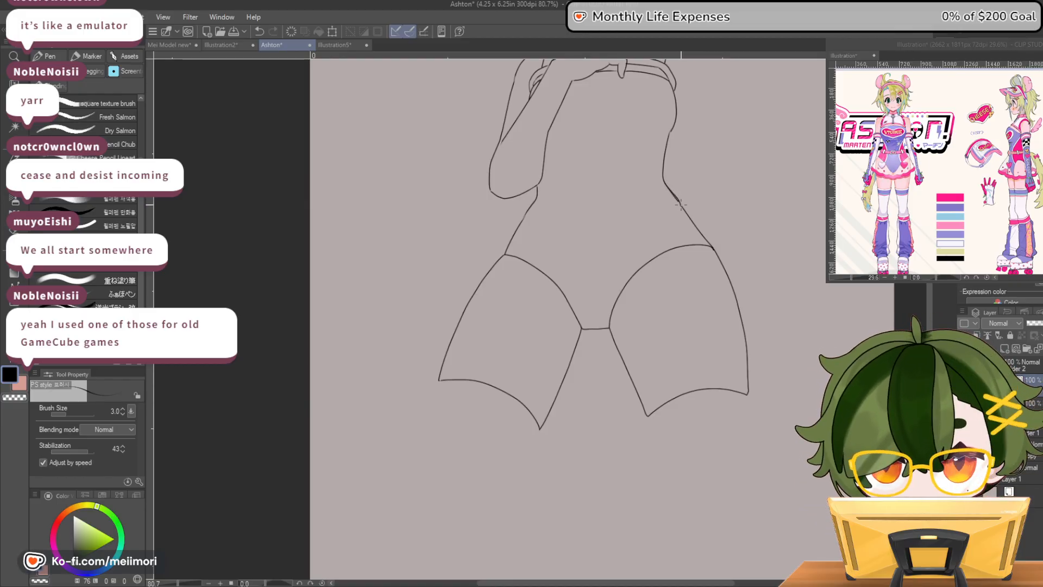
key("c")
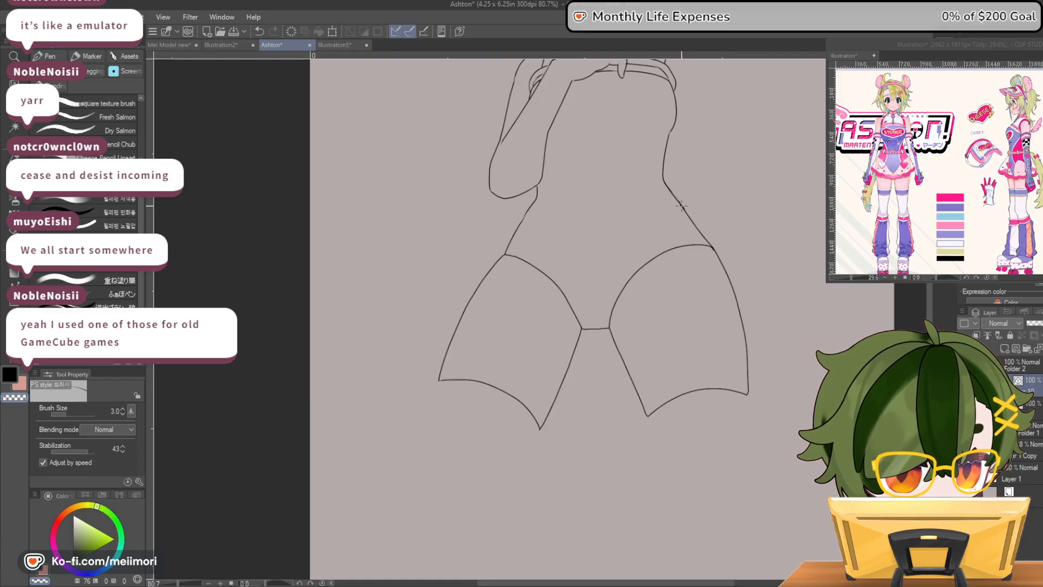
key("c")
key("c")
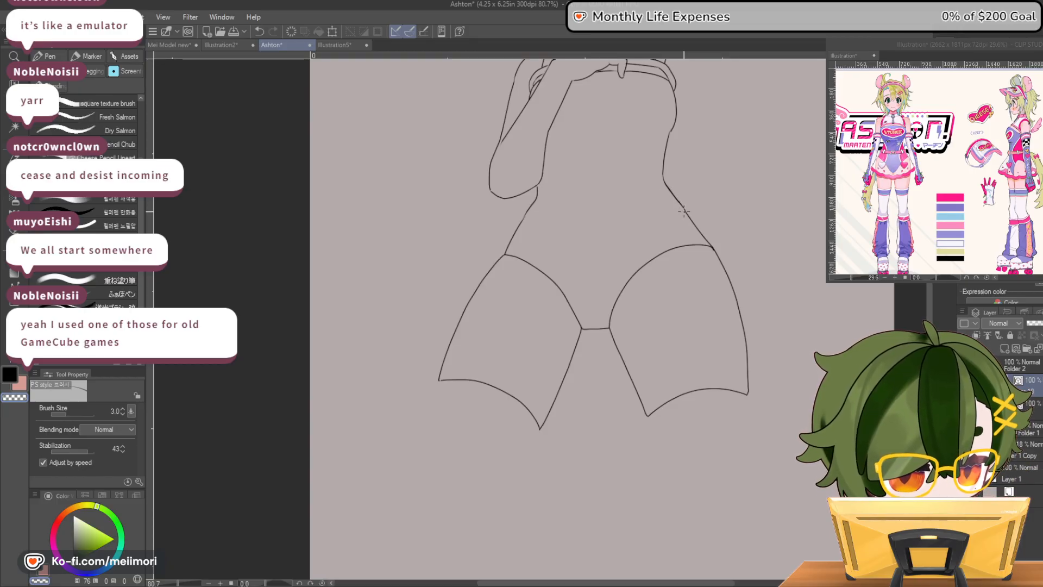
key("c")
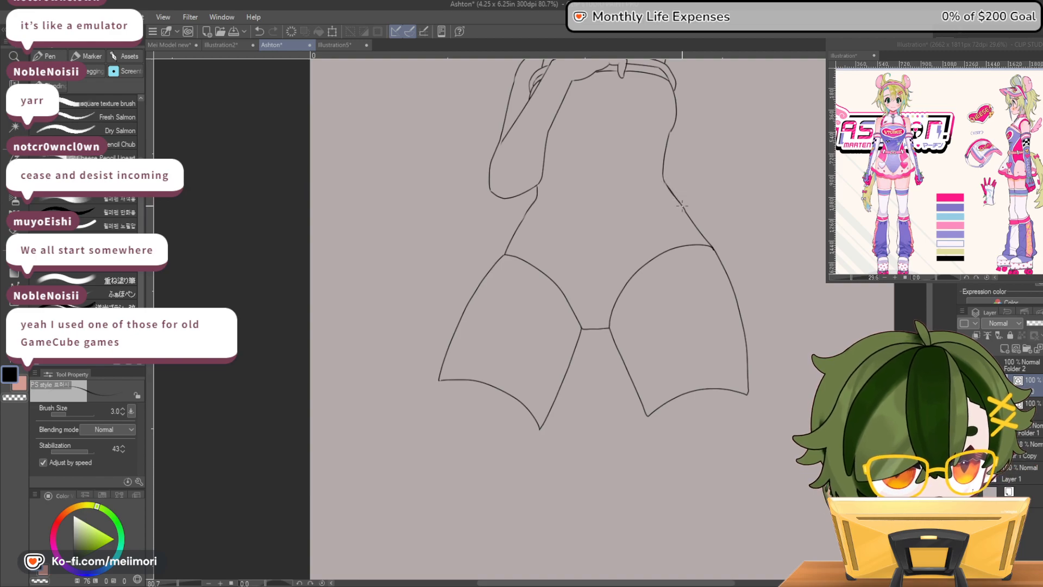
key("c")
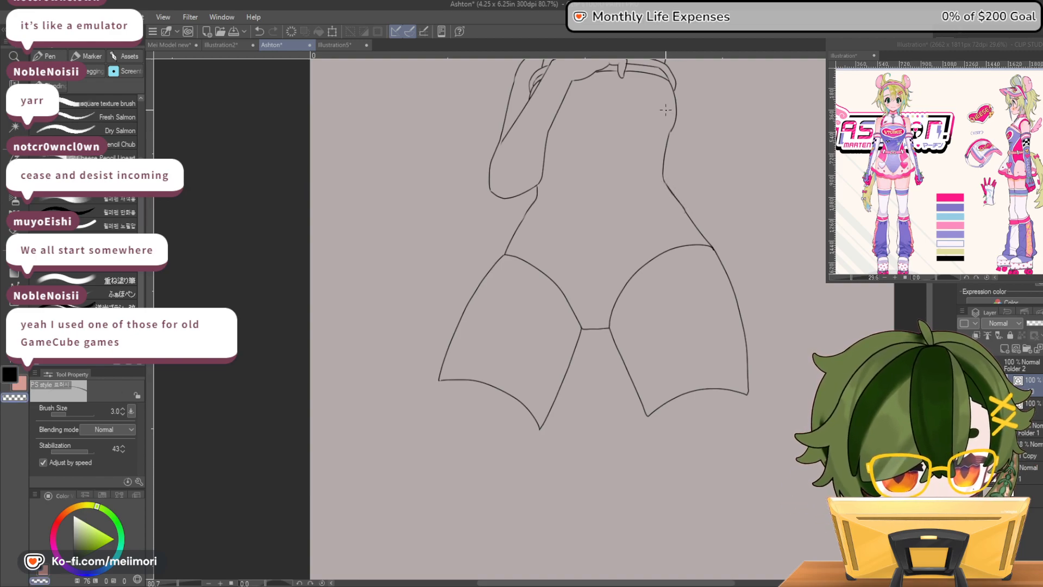
key("c")
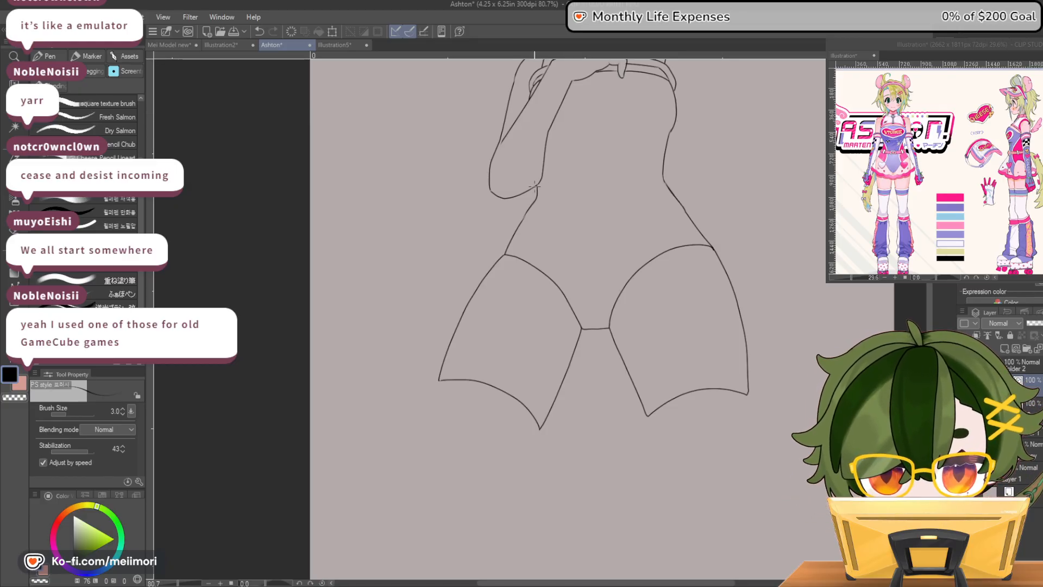
key("c")
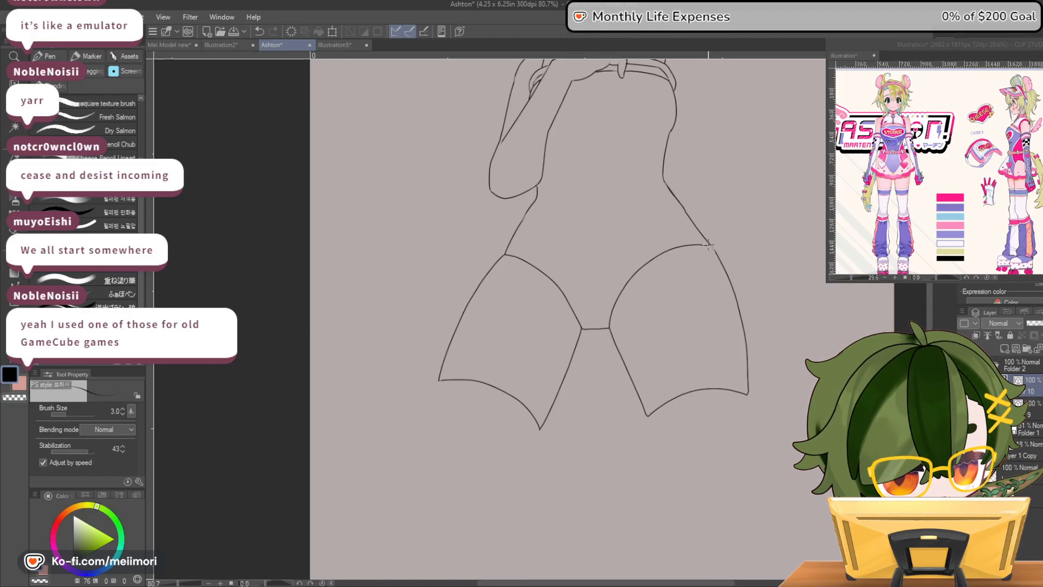
Rework the raised-arm side's hip corner so the waist, leg opening and outer thigh lines join smoothly
key("ctrl+z")
left_click_drag(710, 246, 714, 251)
key("ctrl+z")
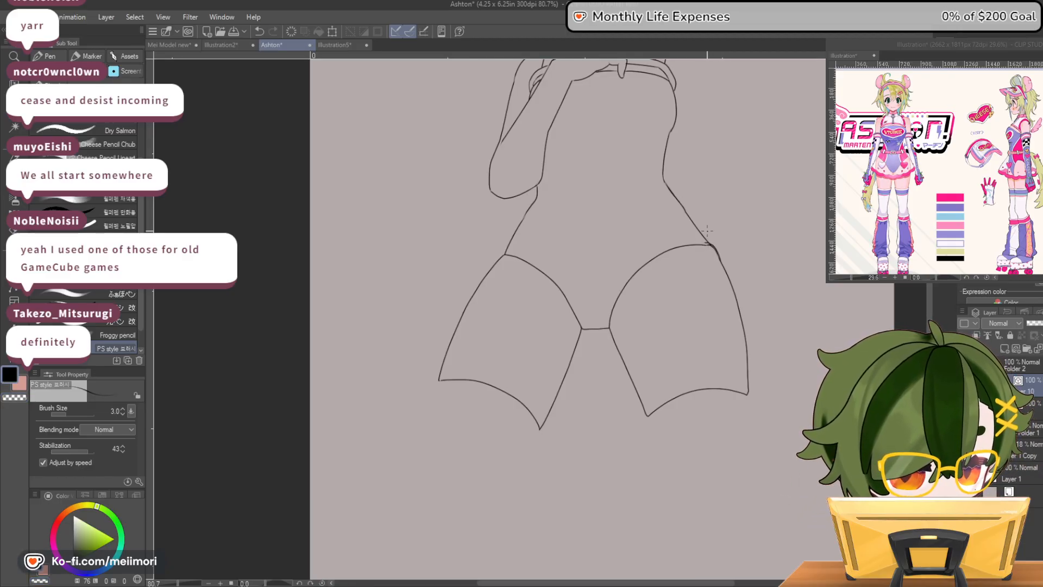
key("ctrl+z")
left_click_drag(714, 248, 719, 258)
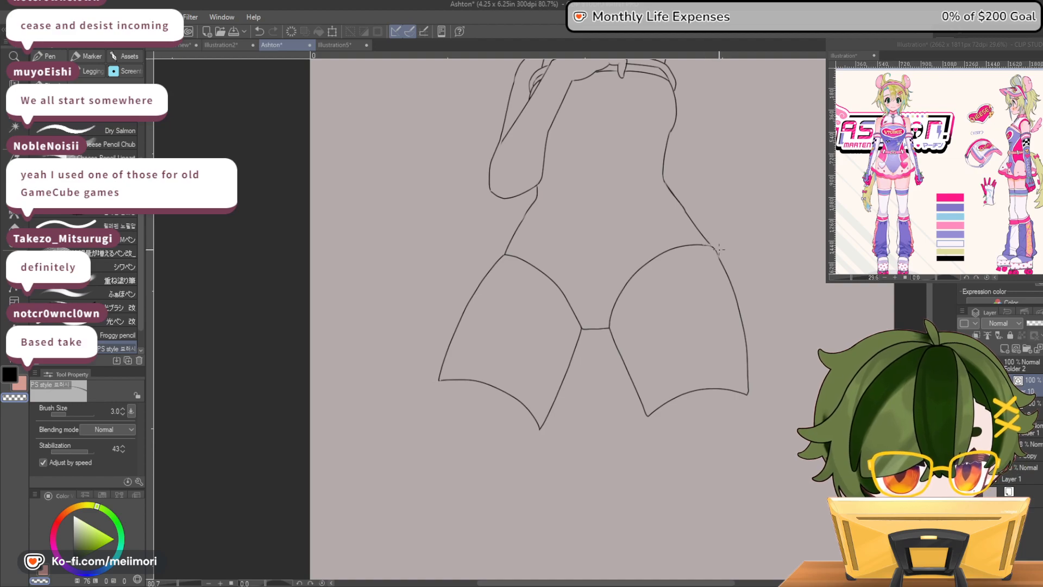
scroll(723, 265, "up", 5)
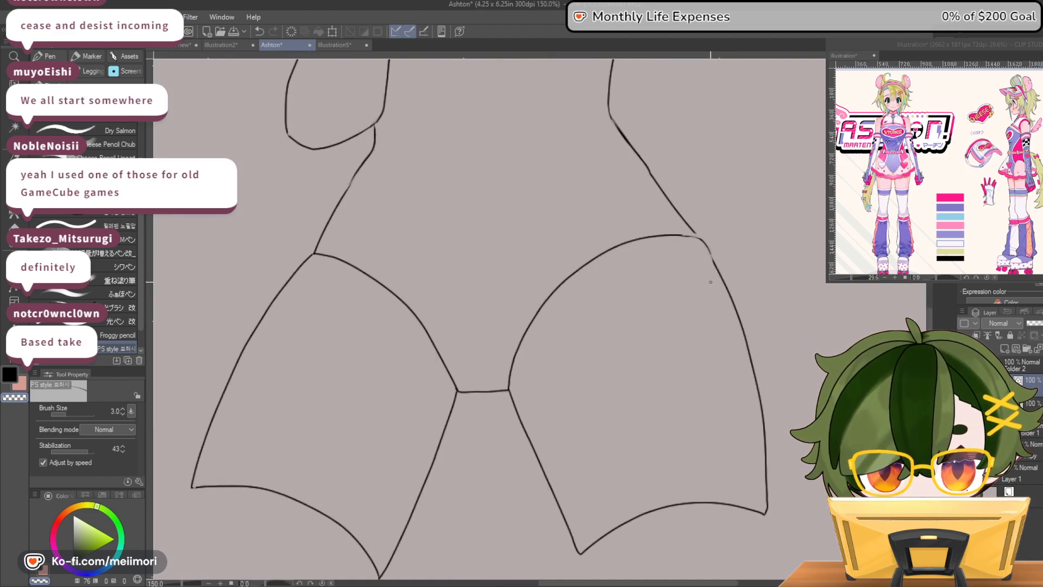
mouse_move(680, 192)
left_mouse_down()
mouse_move(691, 206)
mouse_move(668, 200)
mouse_move(696, 211)
mouse_move(716, 248)
mouse_move(713, 237)
left_mouse_up()
key("c")
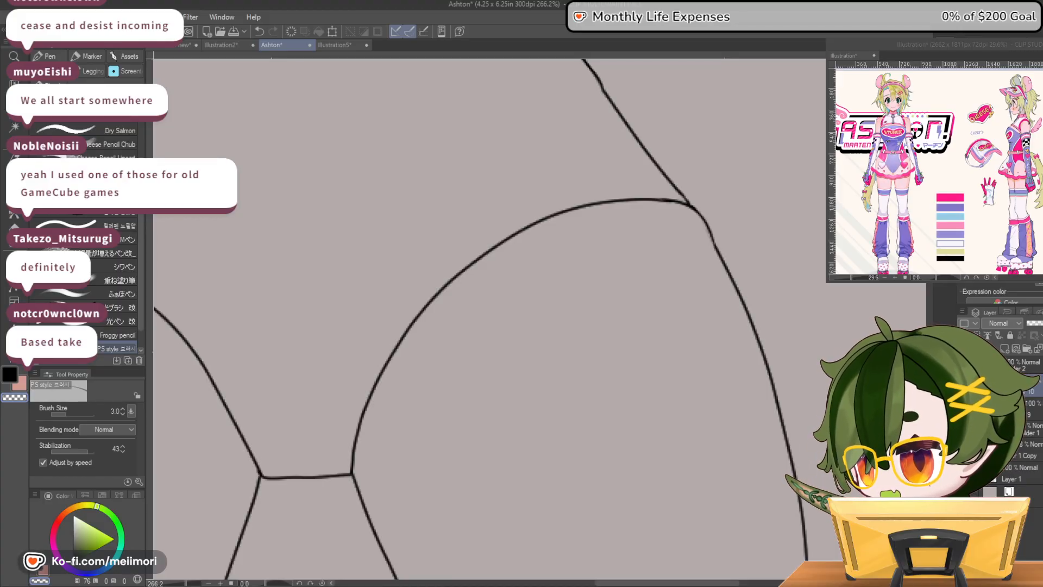
scroll(500, 307, "down", 11)
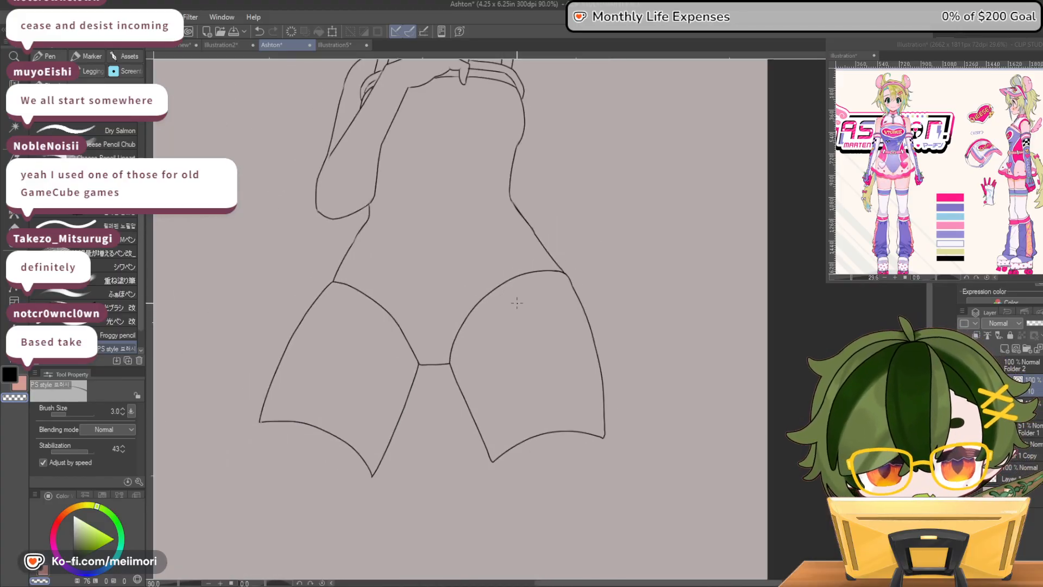
scroll(514, 300, "down", 2)
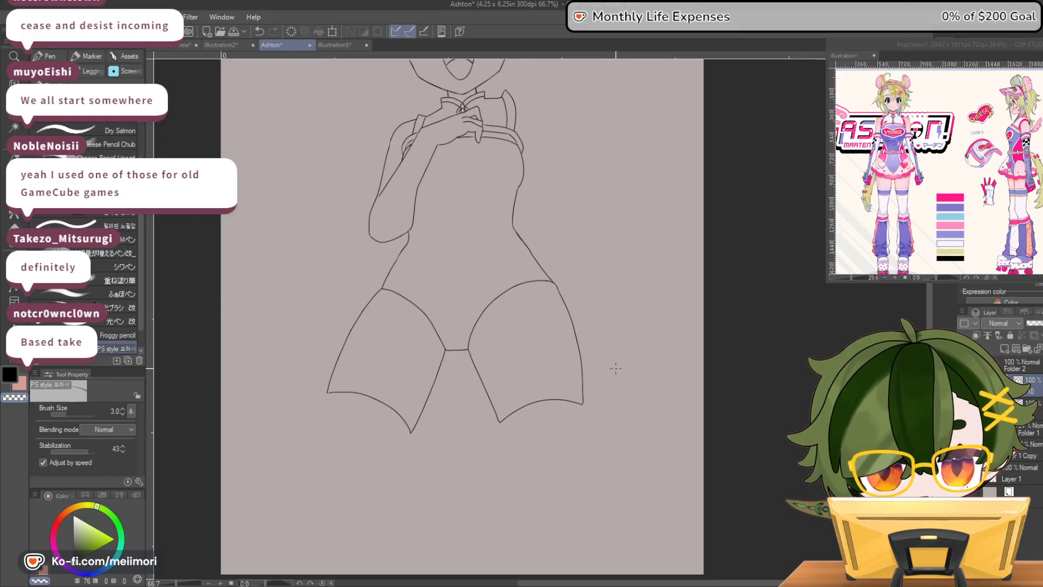
scroll(600, 367, "up", 3)
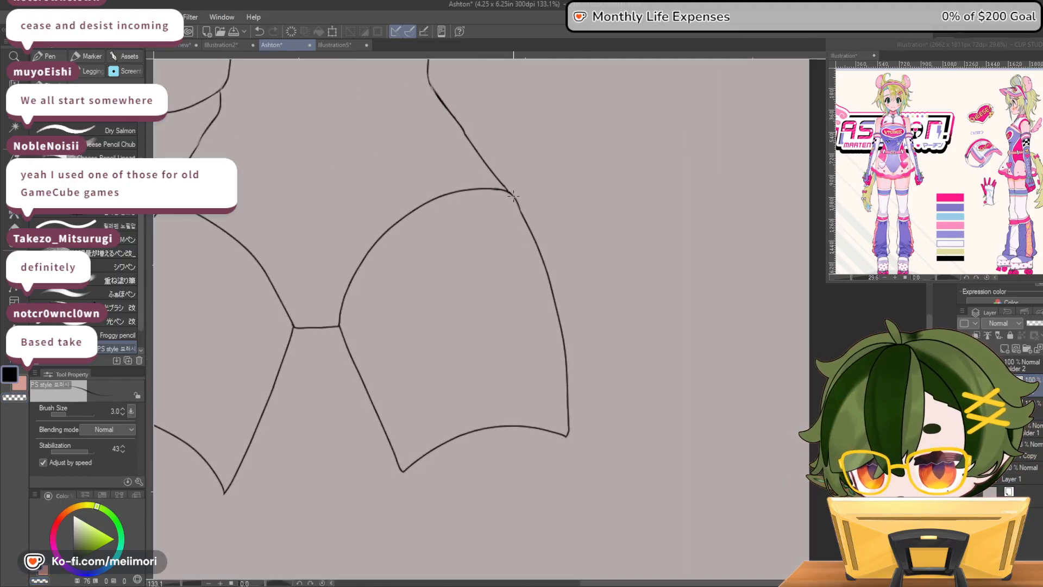
Round off the raised-arm side's hip corner where the outer thigh line begins, and check the line art on the whole figure
left_click_drag(508, 190, 533, 236)
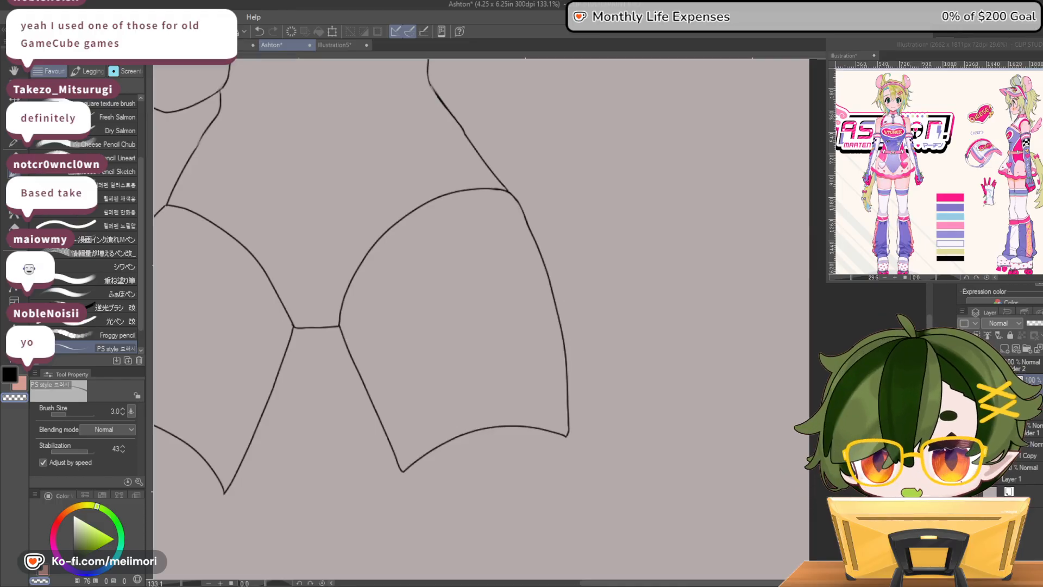
scroll(575, 501, "down", 7)
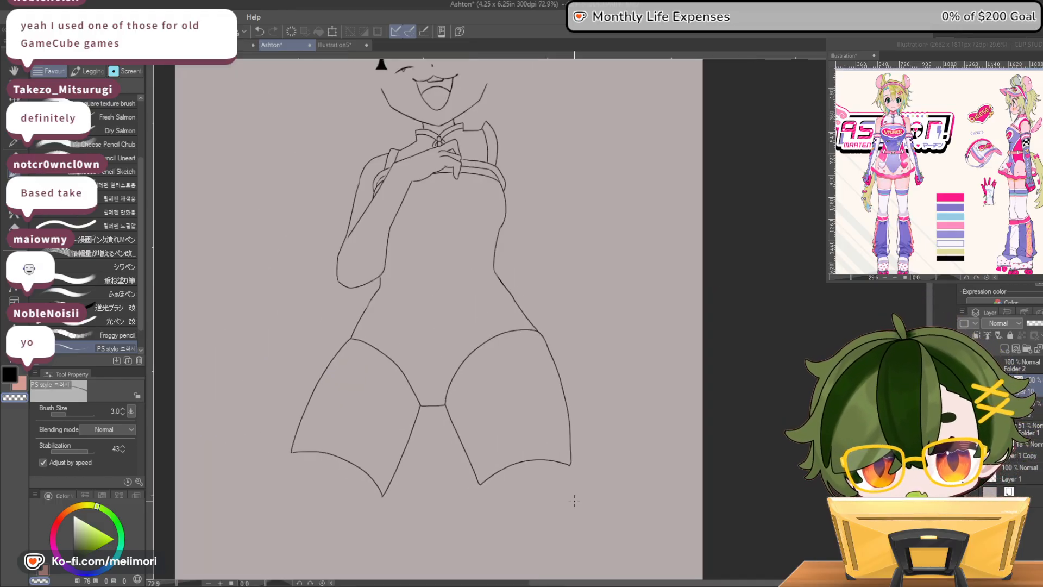
scroll(453, 295, "up", 2)
scroll(453, 296, "down", 4)
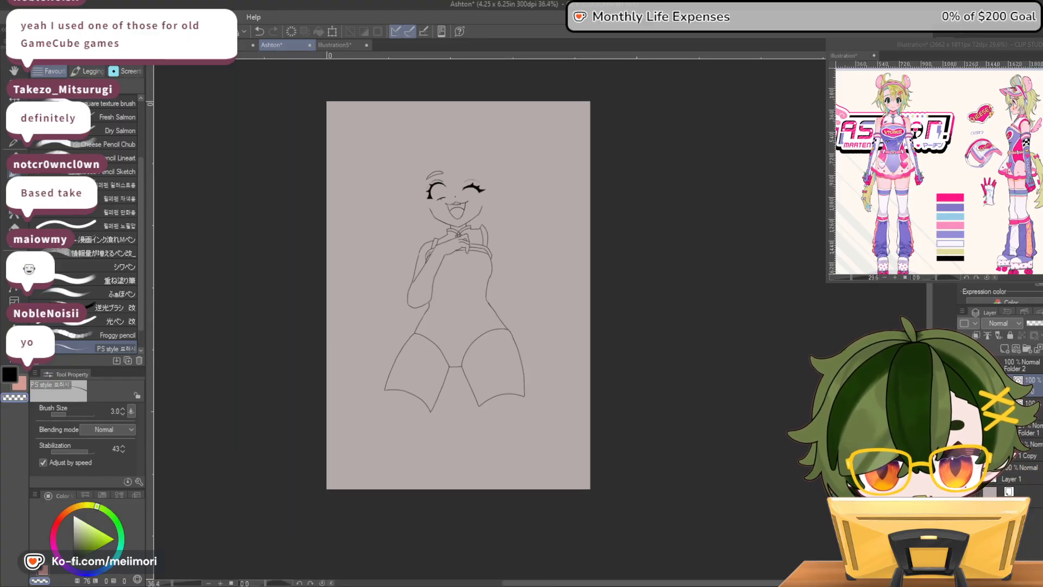
scroll(424, 222, "up", 1)
scroll(426, 219, "down", 1)
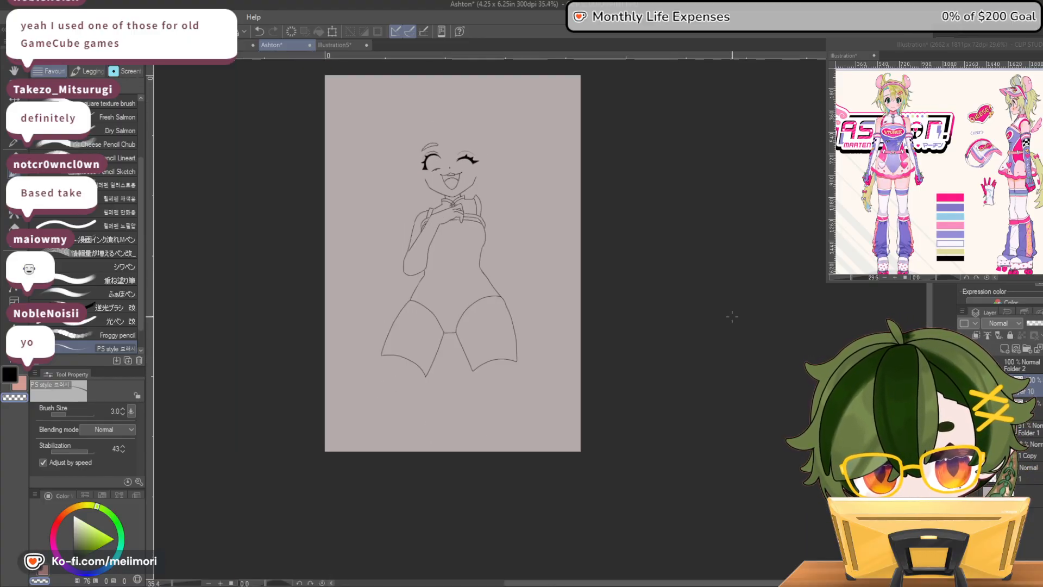
Show the sketch again and ink both sides of the bent-arm side's leg from the stocking edge down around the knee
left_click(964, 429)
scroll(395, 429, "up", 6)
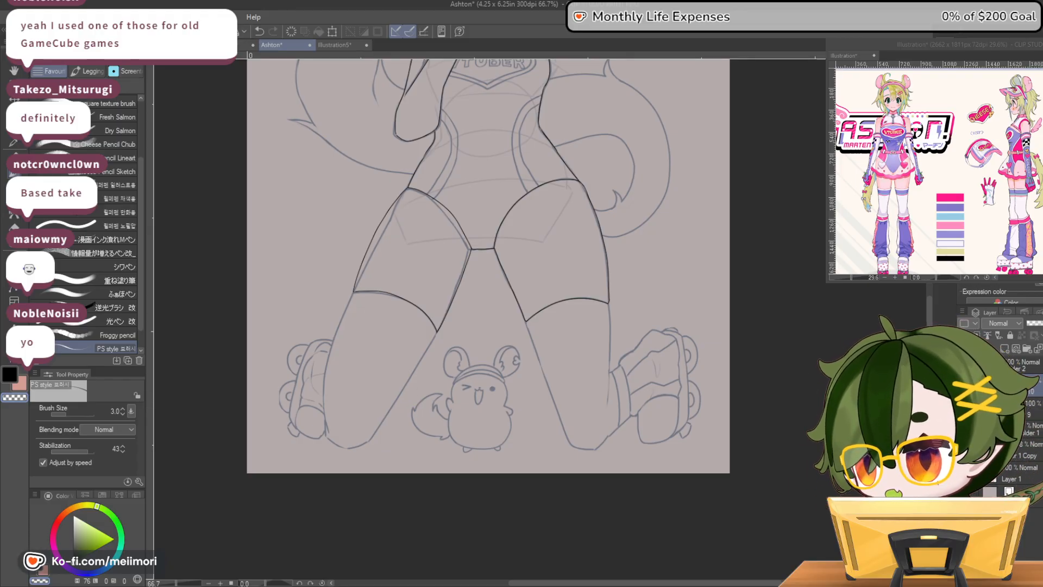
scroll(351, 377, "down", 2)
scroll(350, 376, "up", 4)
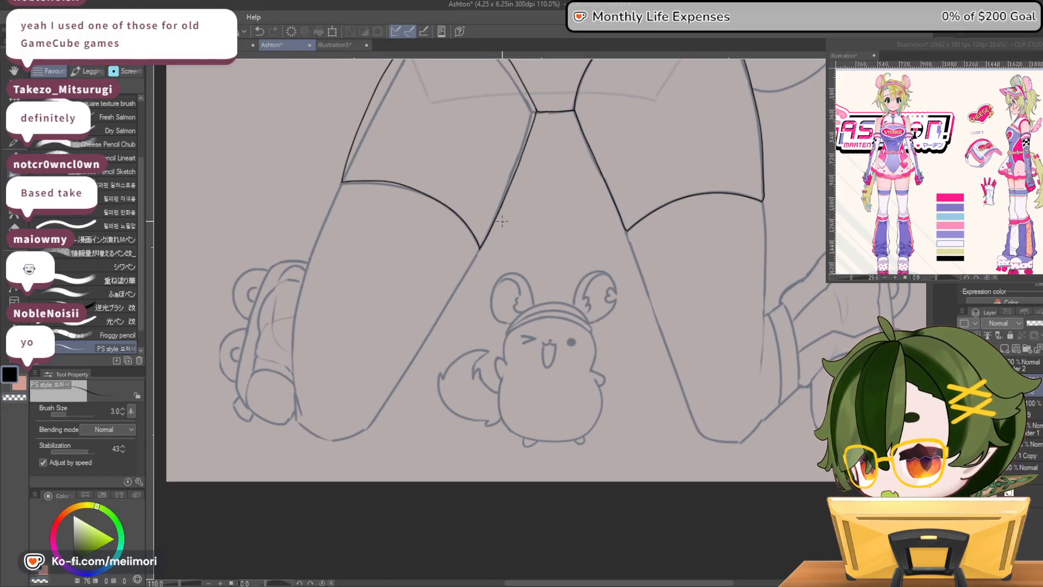
mouse_move(477, 251)
left_mouse_down()
mouse_move(370, 419)
mouse_move(324, 438)
left_mouse_up()
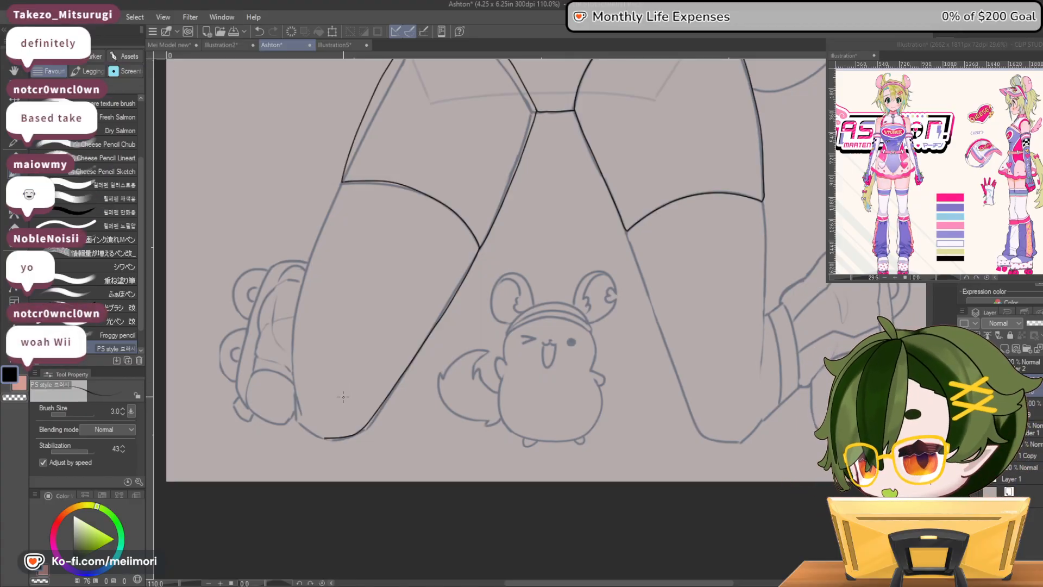
mouse_move(343, 182)
left_mouse_down()
mouse_move(304, 286)
mouse_move(292, 375)
mouse_move(297, 413)
mouse_move(326, 439)
left_mouse_up()
key("ctrl+z")
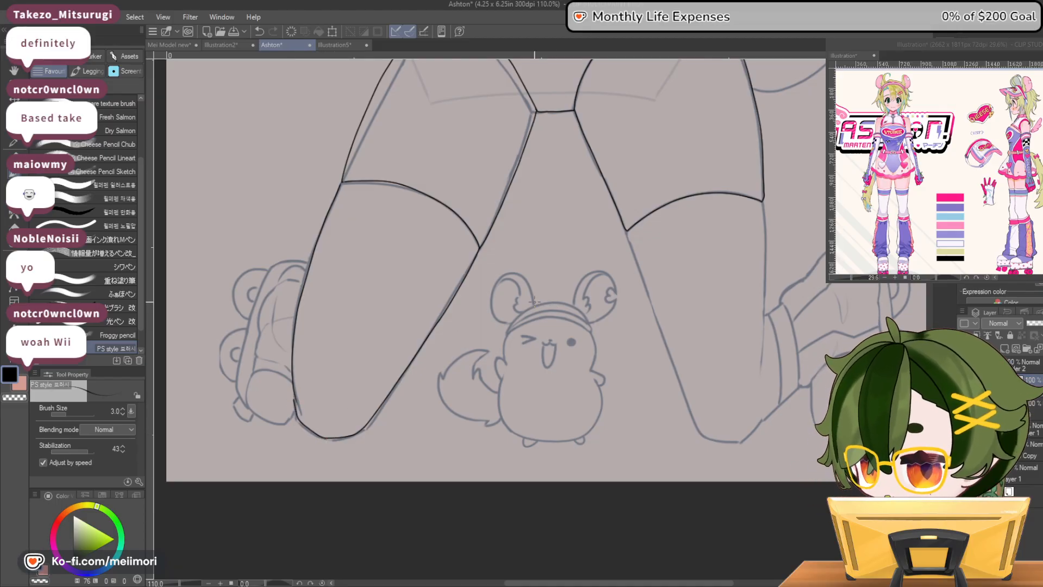
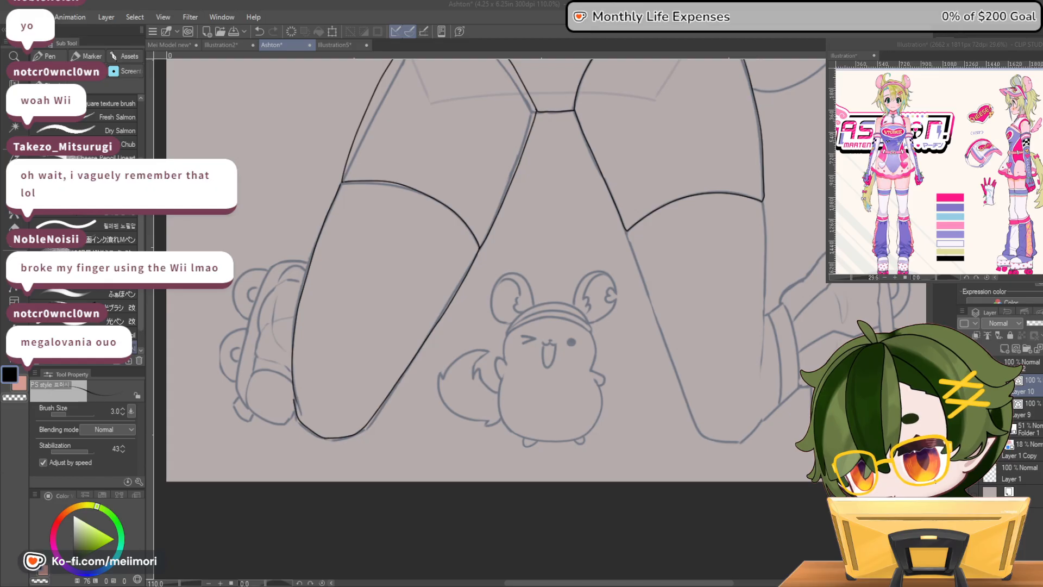
Open the copied Capcom illustration 逆転裁判 蘇る逆転 in a new canvas and look over its characters
left_click(15, 17)
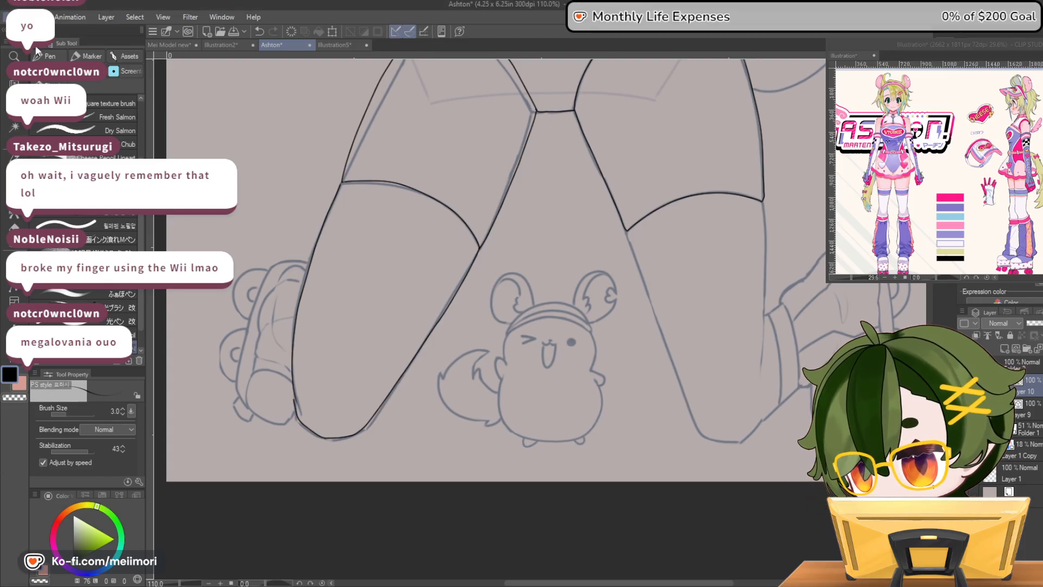
left_click(35, 47)
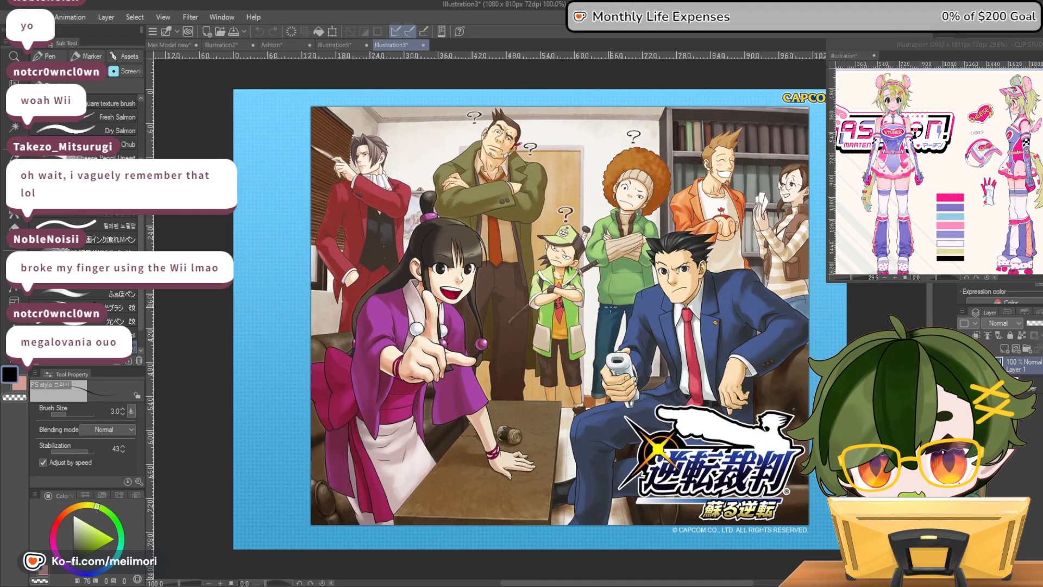
scroll(624, 284, "up", 3)
scroll(637, 286, "down", 2)
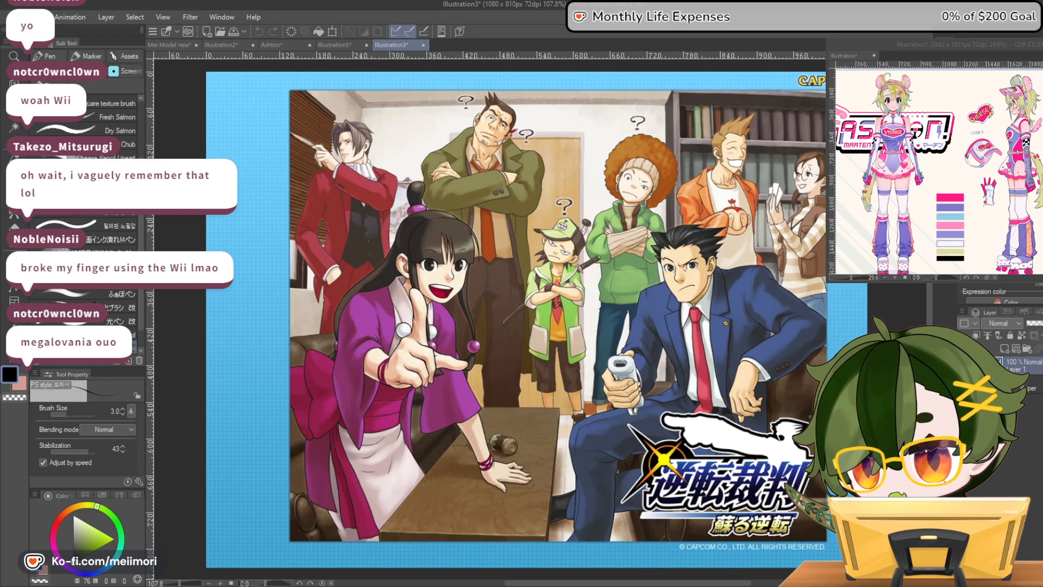
Open the 逆転裁判 2 illustration in a new canvas and examine the group up close, especially the characters by the bookshelf
key("ctrl+n")
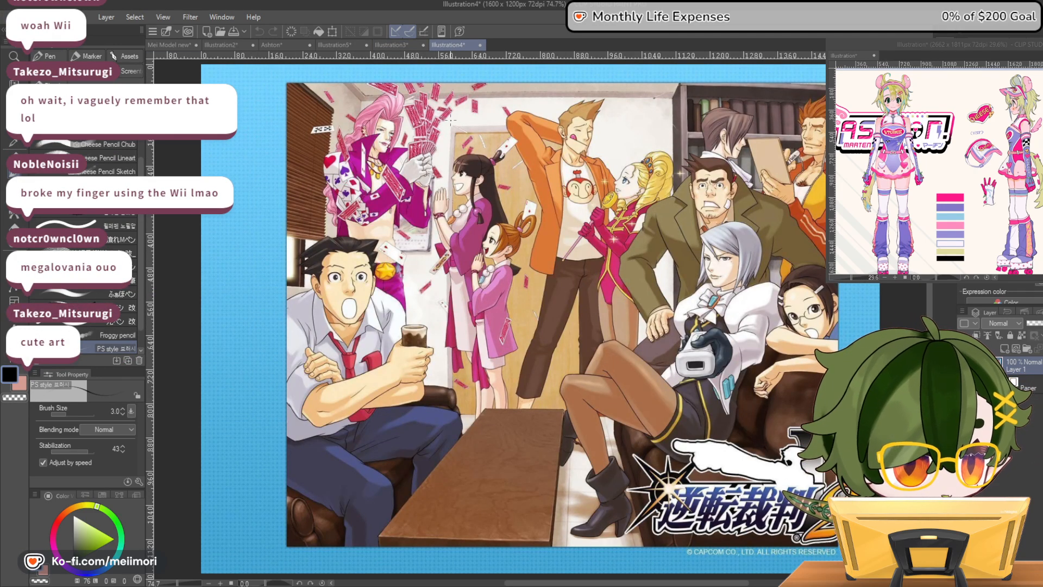
scroll(668, 355, "down", 3)
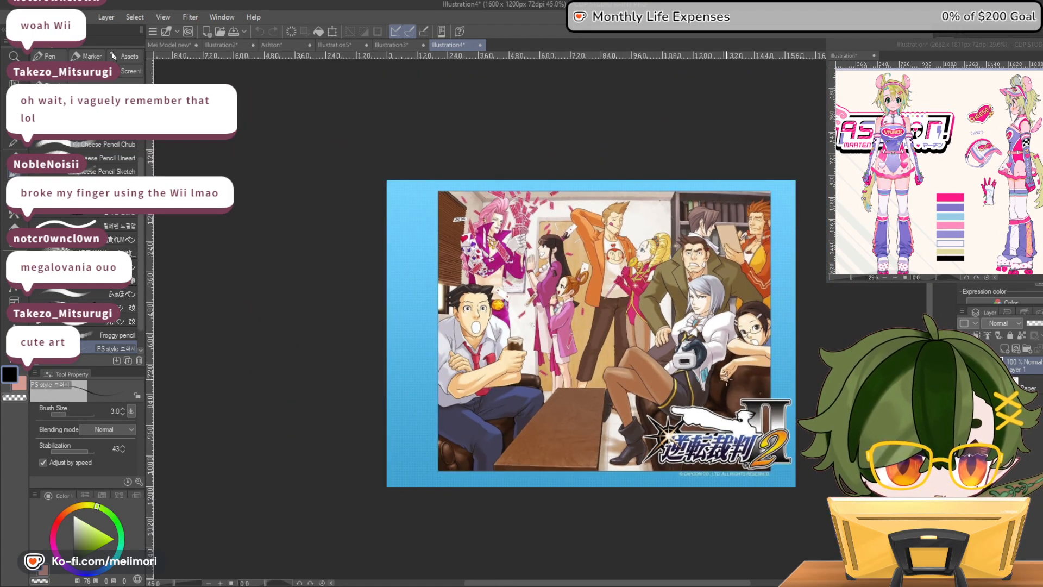
scroll(720, 356, "up", 4)
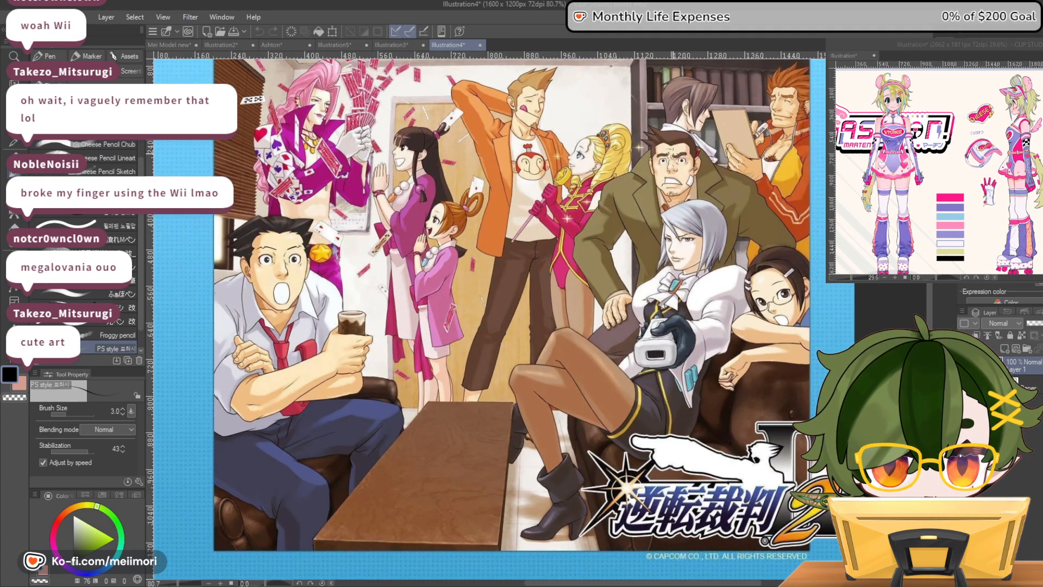
scroll(718, 81, "up", 5)
scroll(718, 81, "up", 2)
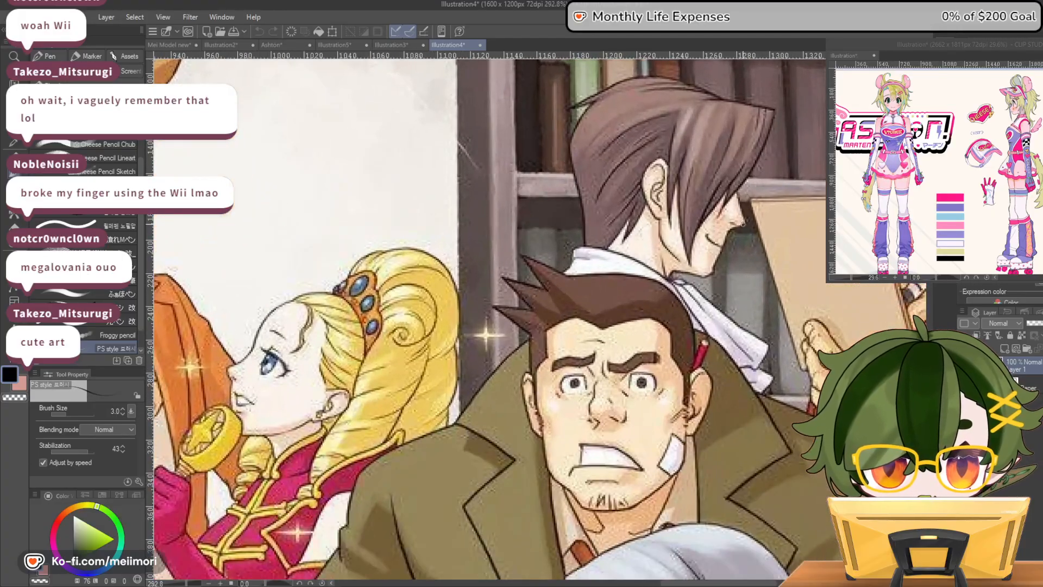
left_click_drag(734, 255, 724, 252)
scroll(743, 279, "down", 2)
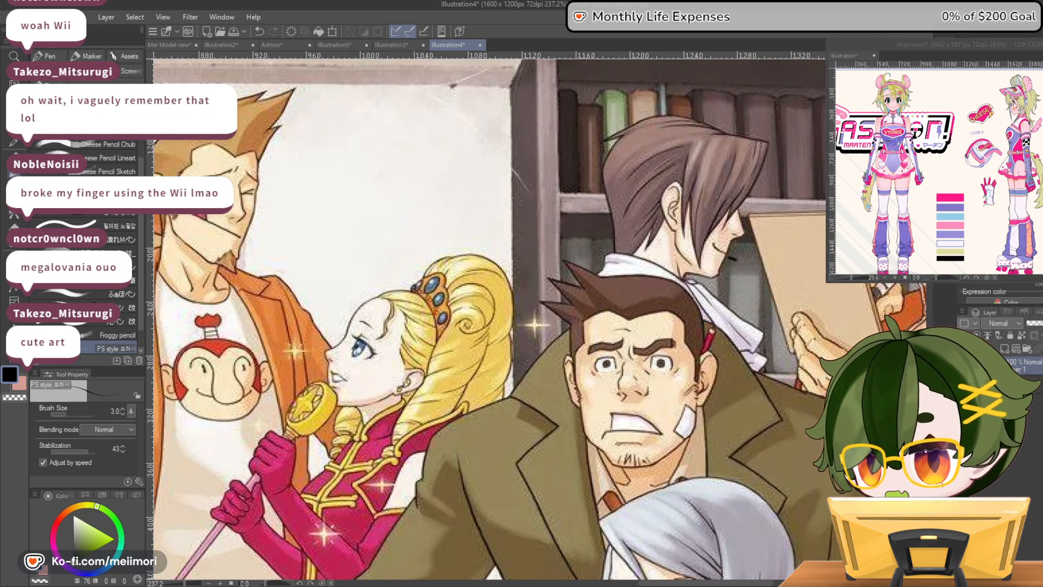
left_click_drag(706, 583, 740, 583)
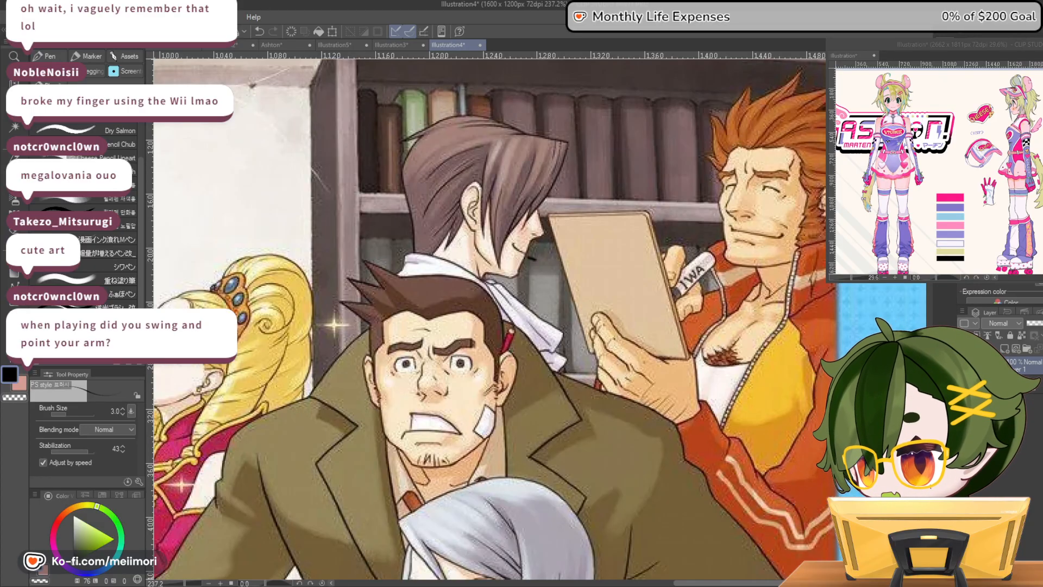
scroll(709, 368, "up", 2)
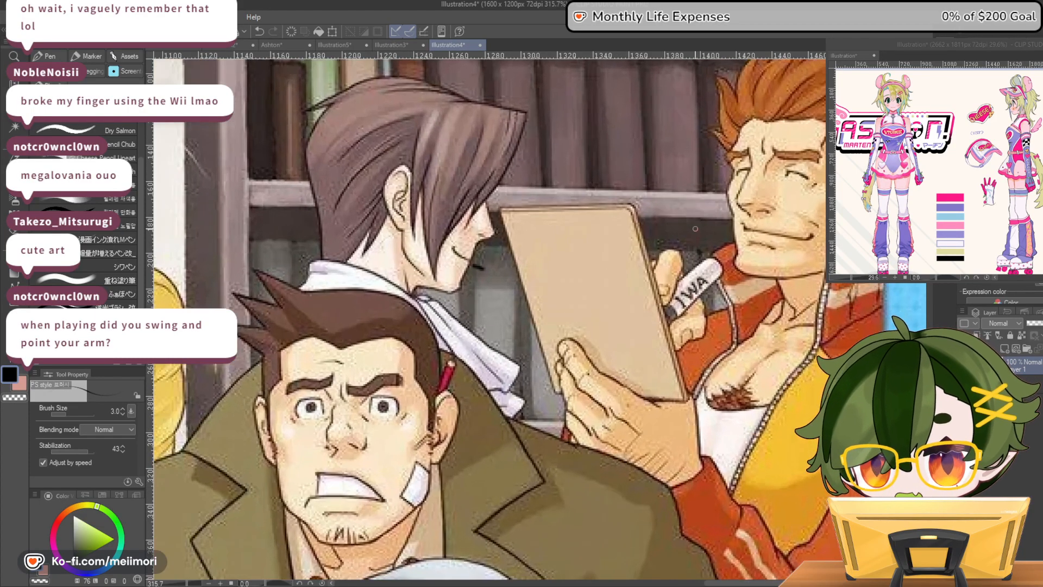
scroll(636, 243, "down", 5)
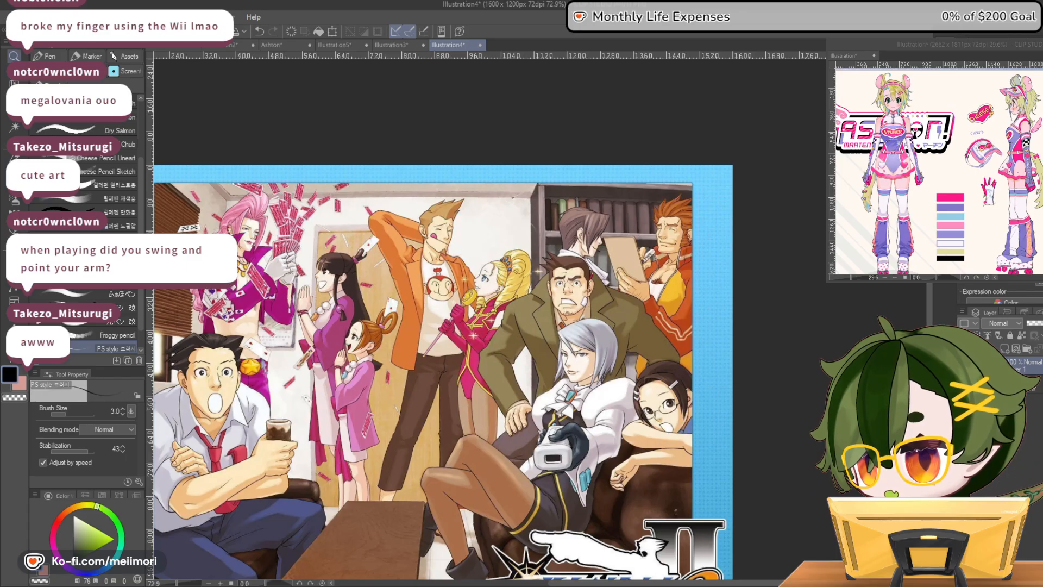
Open the 逆転裁判 3 illustration in another new canvas and look over the whole scene
left_click(37, 48)
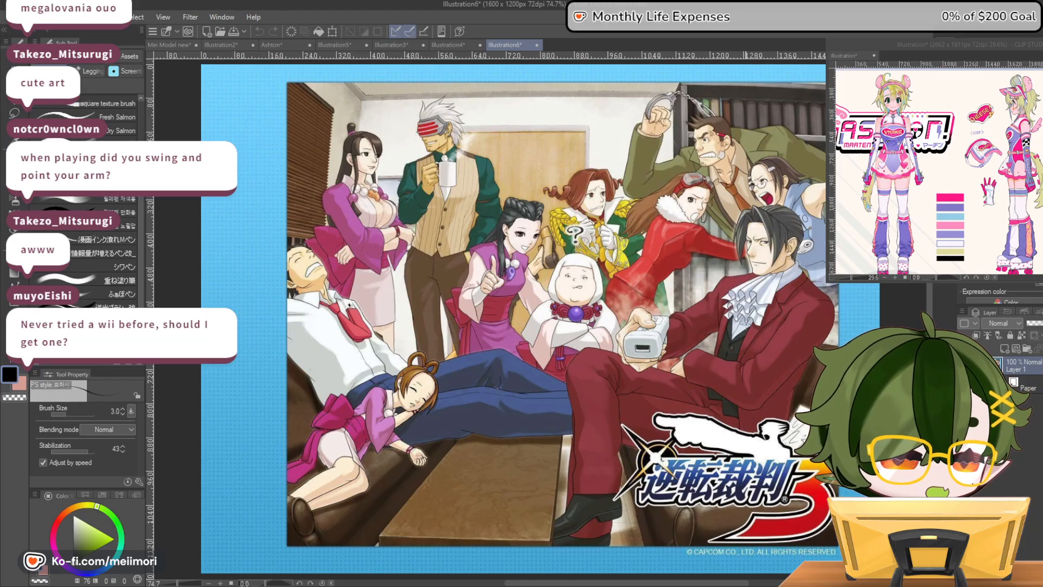
scroll(748, 315, "down", 2)
scroll(827, 325, "up", 2)
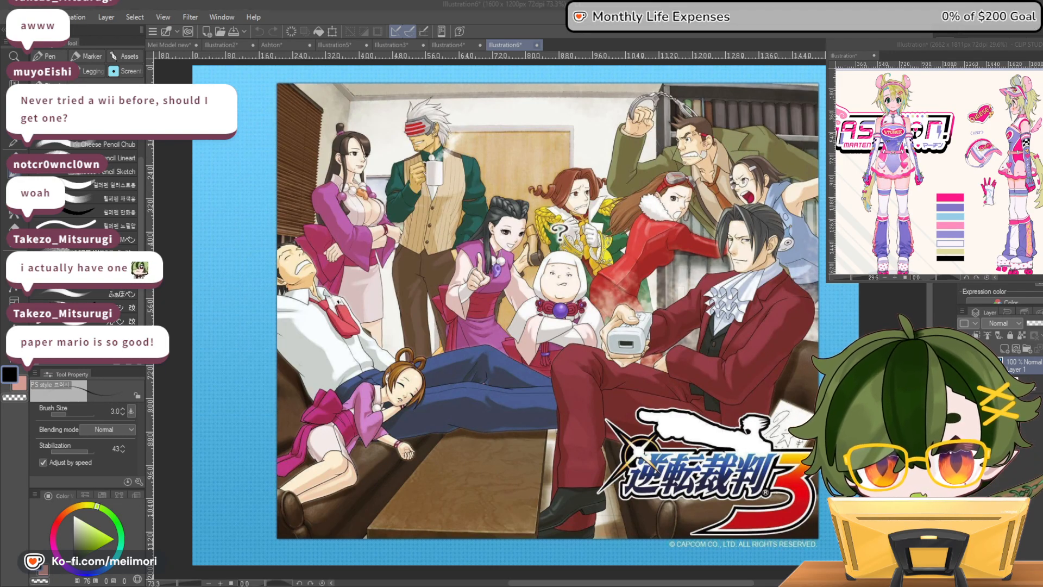
Close the three 逆転裁判 illustration canvases and return to the Ashton canvas
key("ctrl+w")
left_click(481, 44)
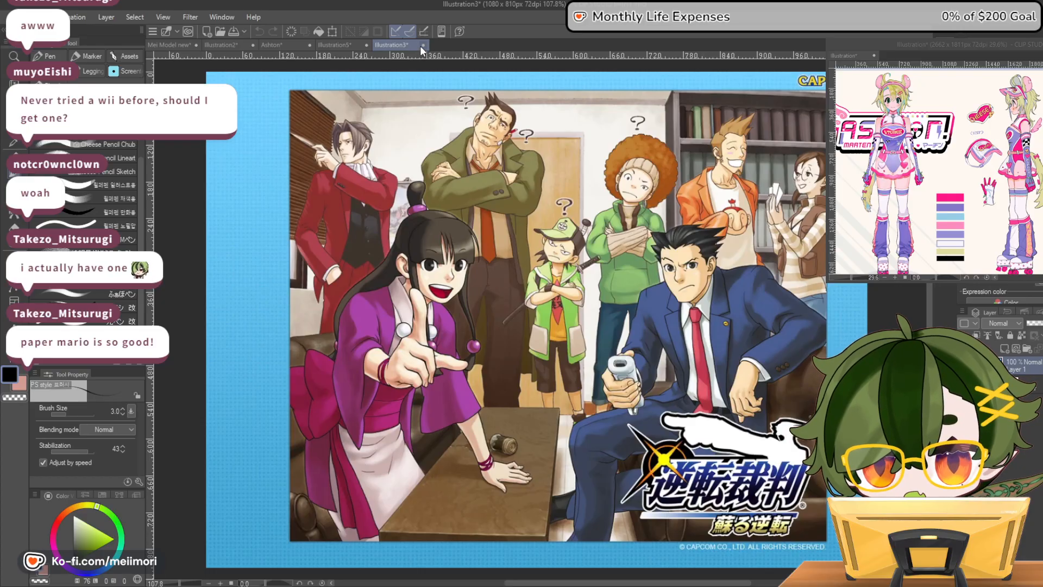
left_click(423, 45)
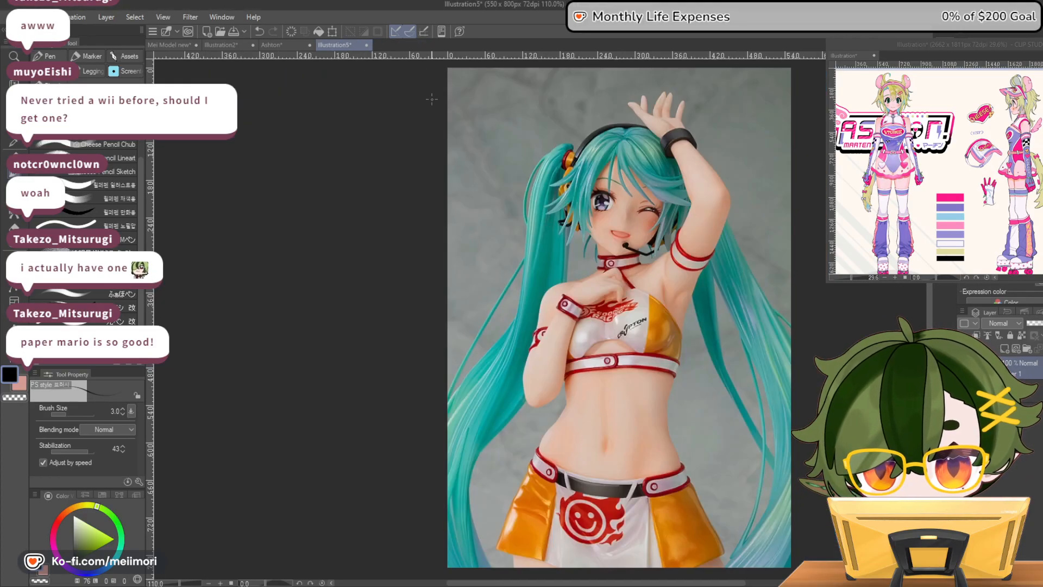
left_click(282, 45)
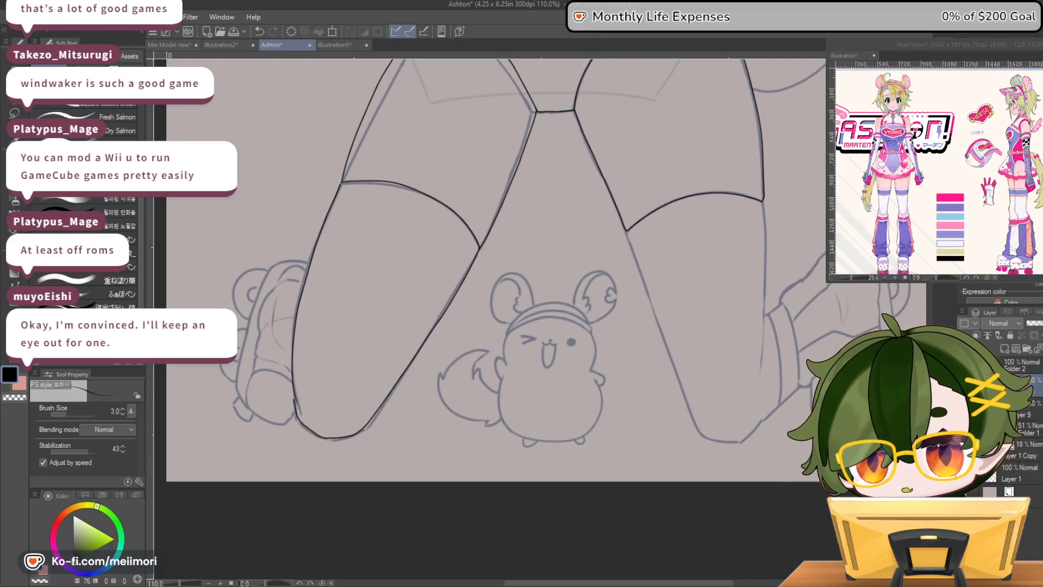
Ink both sides of the raised-arm side's leg from the stocking edge down around the knee
scroll(624, 482, "down", 3)
scroll(748, 389, "up", 5)
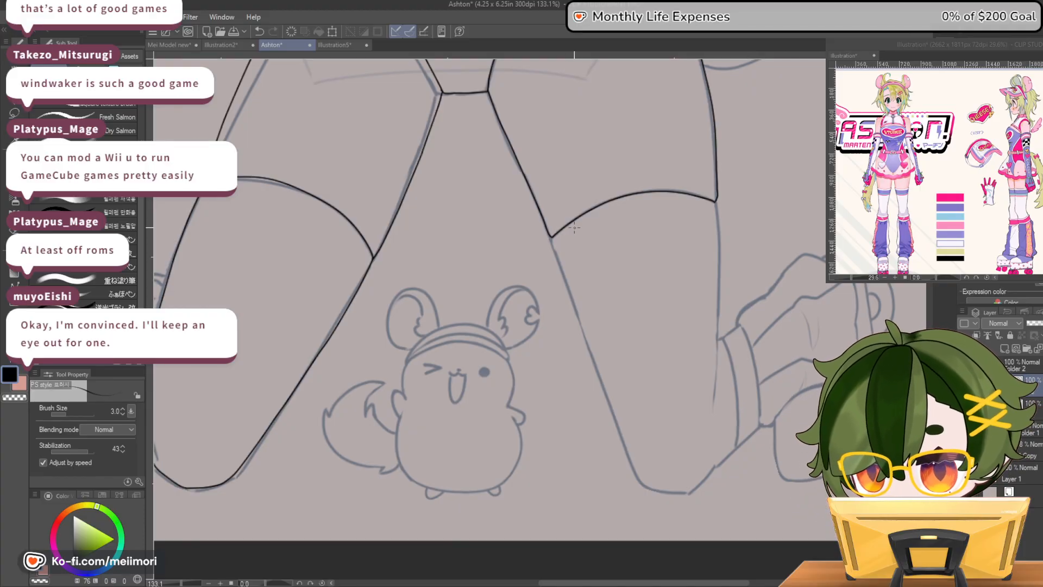
mouse_move(549, 236)
left_mouse_down()
mouse_move(636, 471)
mouse_move(655, 491)
mouse_move(695, 489)
left_mouse_up()
key("ctrl+z")
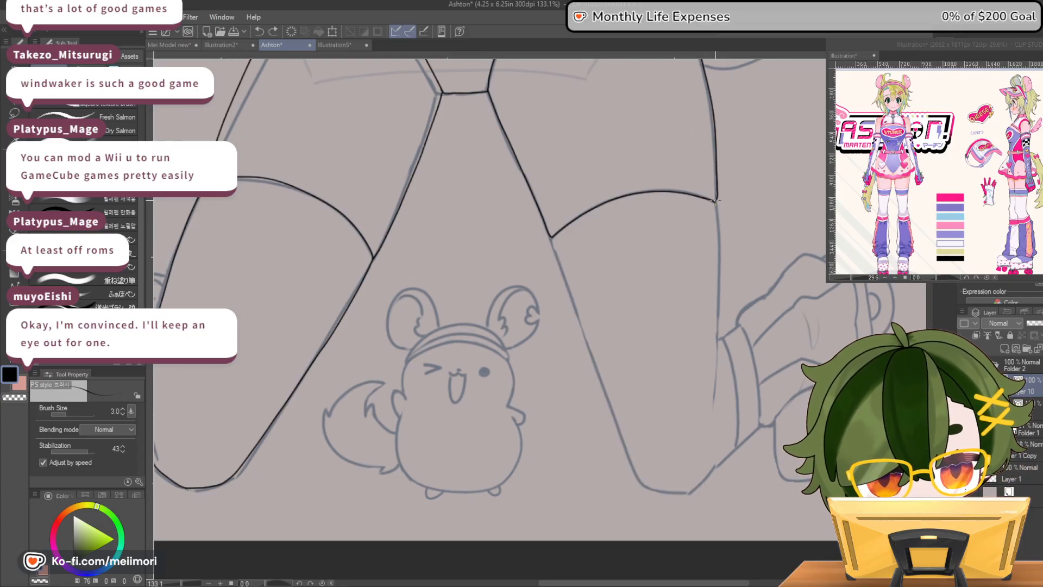
left_click_drag(716, 202, 712, 405)
key("ctrl+z")
left_click_drag(716, 200, 713, 410)
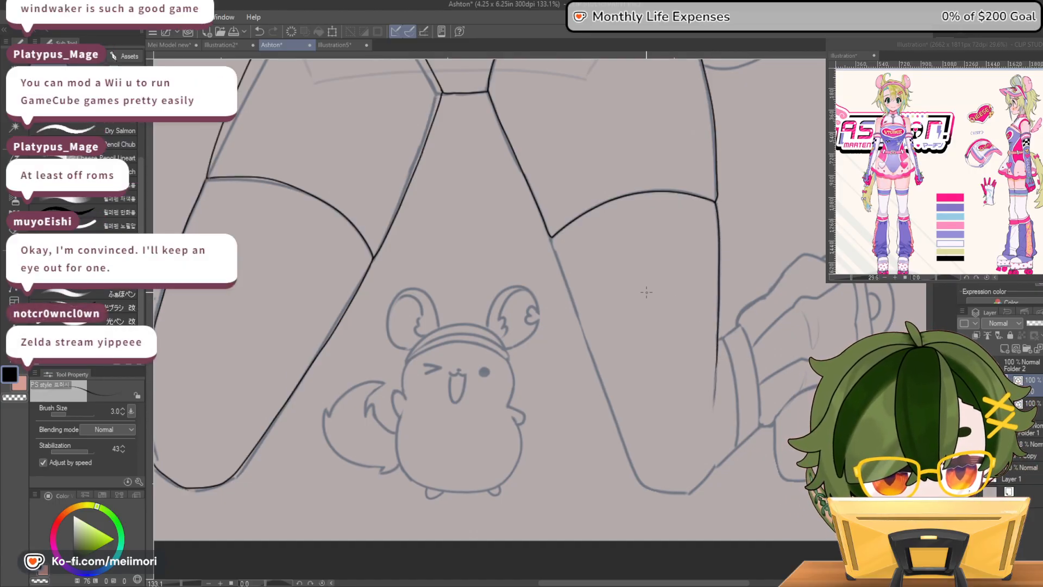
mouse_move(552, 237)
left_mouse_down()
mouse_move(638, 480)
mouse_move(669, 496)
mouse_move(643, 485)
mouse_move(689, 492)
mouse_move(711, 468)
left_mouse_up()
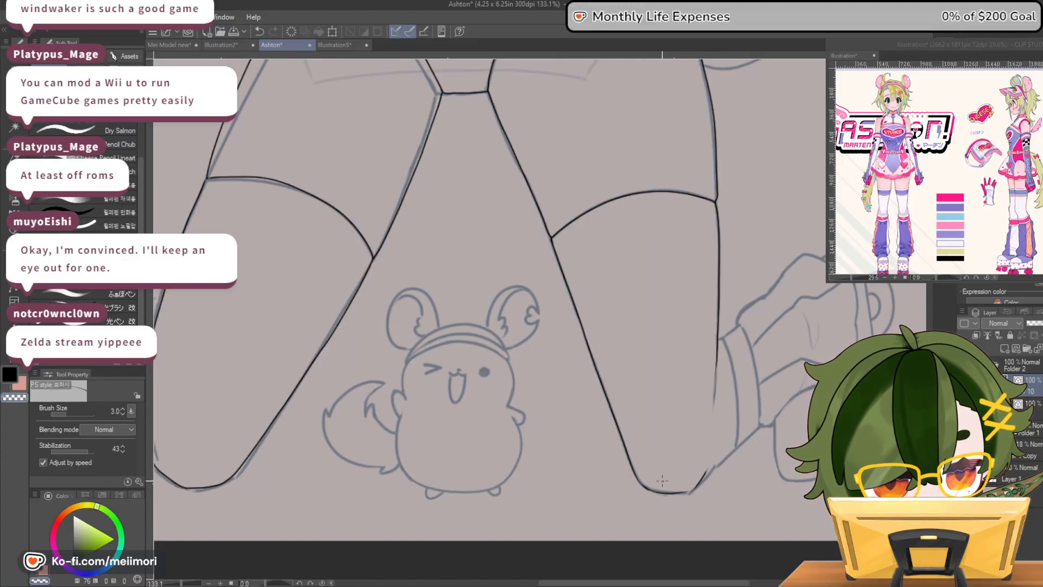
Refine the underside of the raised-arm side's knee into a smooth curve and tidy the tapered end of the outer leg line
mouse_move(702, 482)
left_mouse_down()
mouse_move(732, 448)
mouse_move(684, 492)
left_mouse_up()
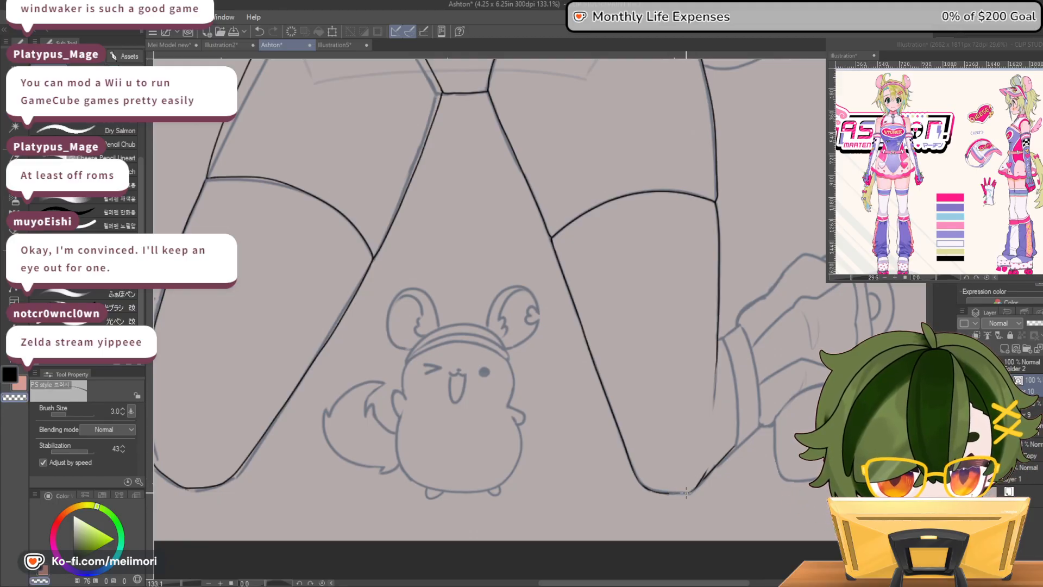
scroll(736, 389, "down", 3)
scroll(764, 442, "up", 7)
scroll(813, 498, "up", 1)
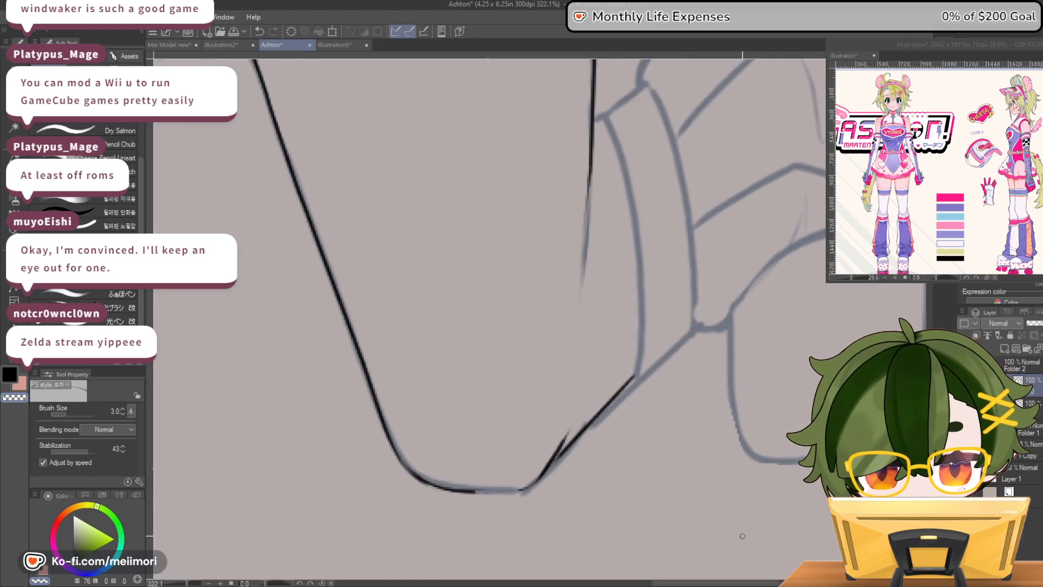
left_click_drag(431, 487, 530, 485)
key("ctrl+z")
mouse_move(461, 491)
left_mouse_down()
mouse_move(521, 489)
mouse_move(534, 472)
left_mouse_up()
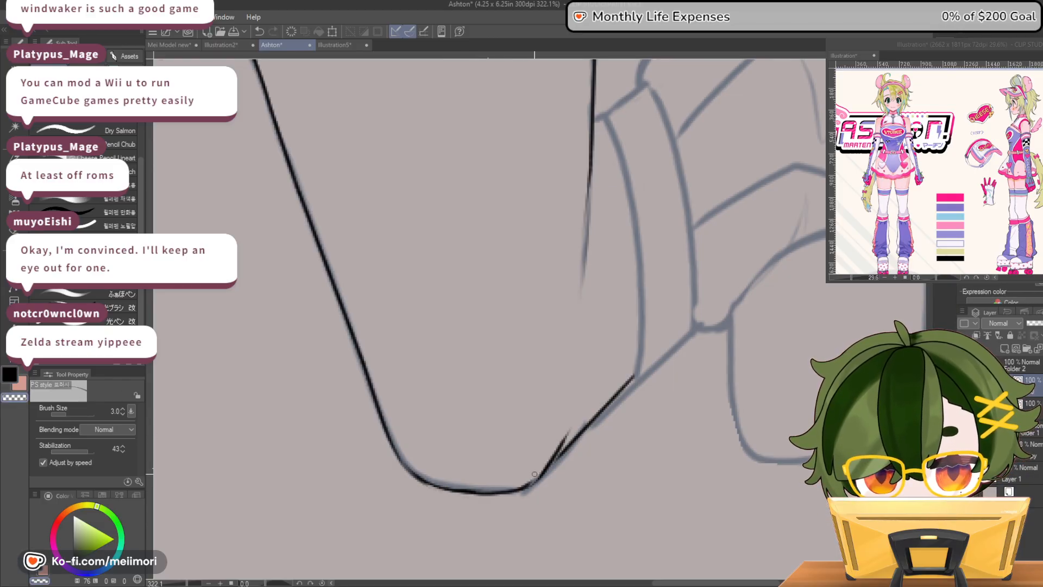
left_click_drag(515, 488, 445, 483)
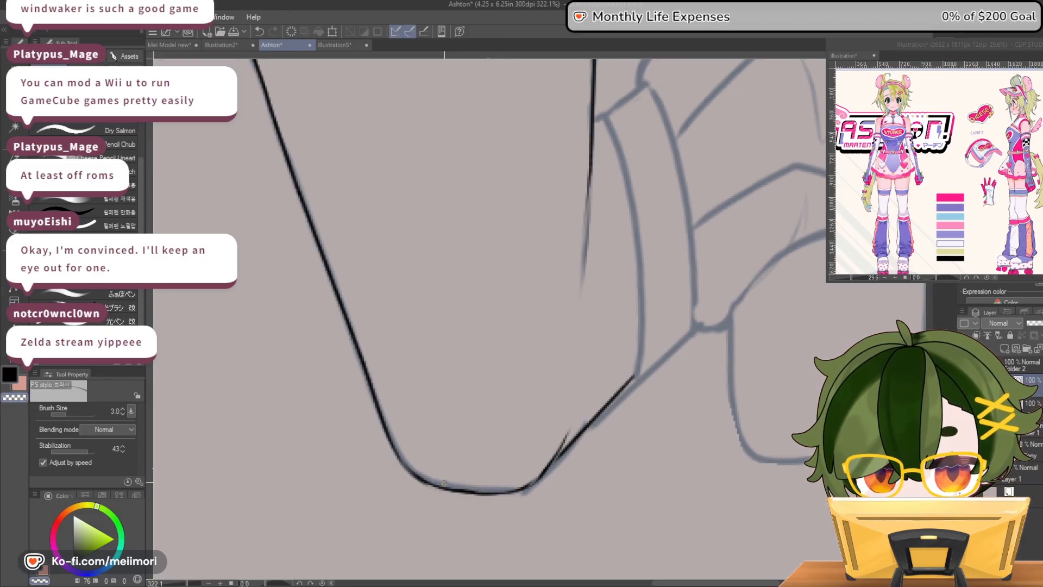
left_click_drag(589, 184, 580, 274)
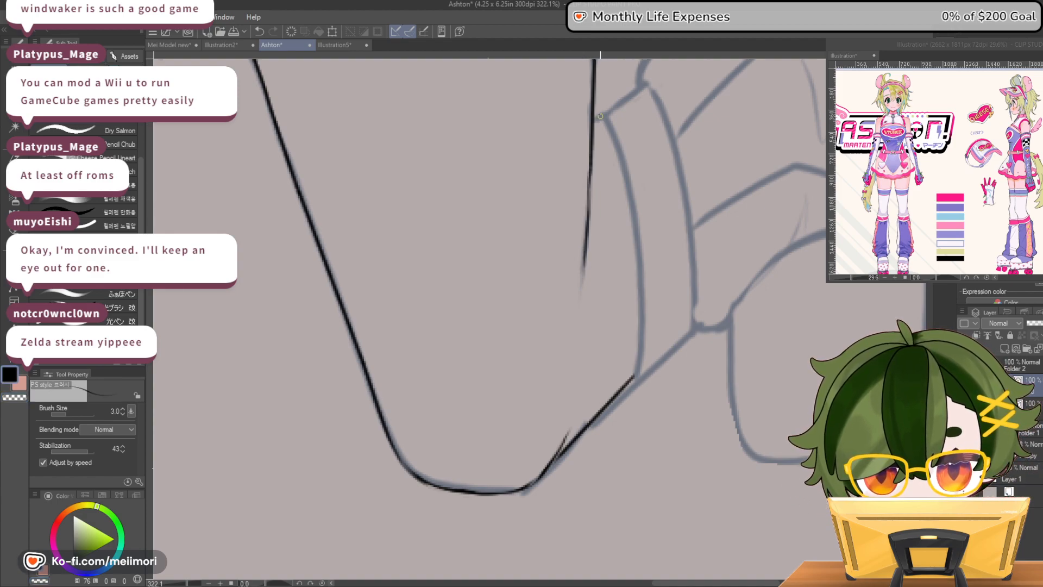
Ink the cuff band behind the raised-arm side's knee, with its inner and outer curves and connecting short edges
mouse_move(596, 119)
left_mouse_down()
mouse_move(607, 115)
mouse_move(624, 173)
mouse_move(636, 376)
mouse_move(693, 330)
left_mouse_up()
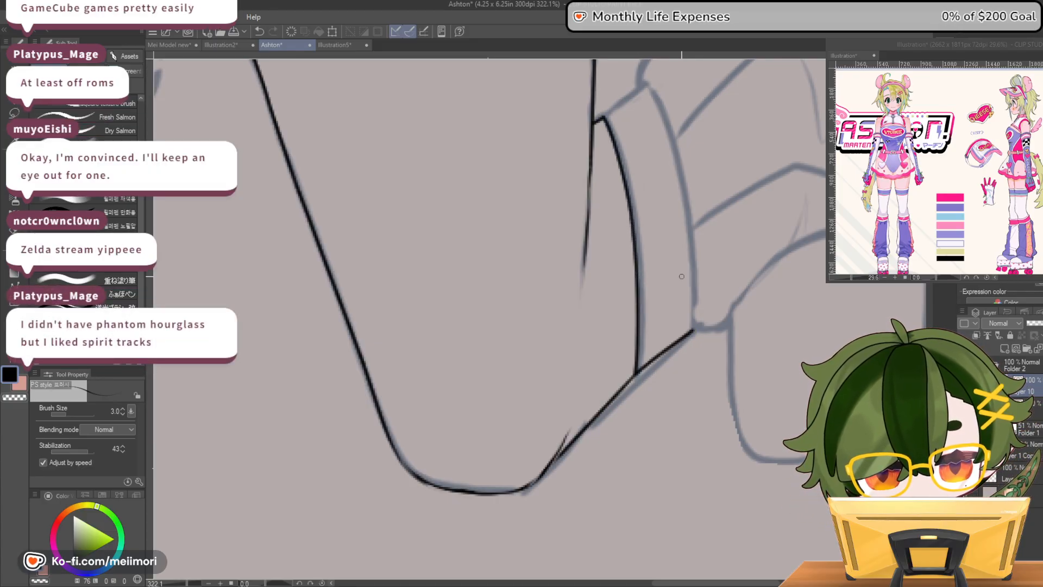
mouse_move(595, 120)
left_mouse_down()
mouse_move(646, 81)
mouse_move(678, 168)
left_mouse_up()
key("ctrl+z")
mouse_move(659, 103)
left_mouse_down()
mouse_move(689, 214)
mouse_move(694, 330)
left_mouse_up()
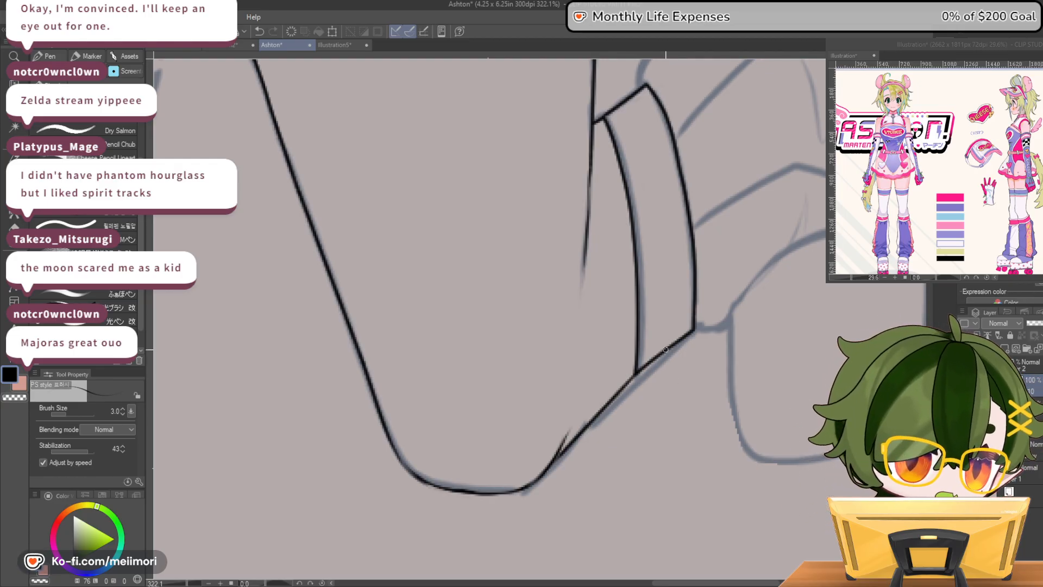
Clean up and redraw the cuff band's lower edge beside the raised-arm side's knee, alternating between ink and transparent color
scroll(665, 350, "down", 7)
scroll(590, 374, "down", 8)
scroll(633, 380, "up", 5)
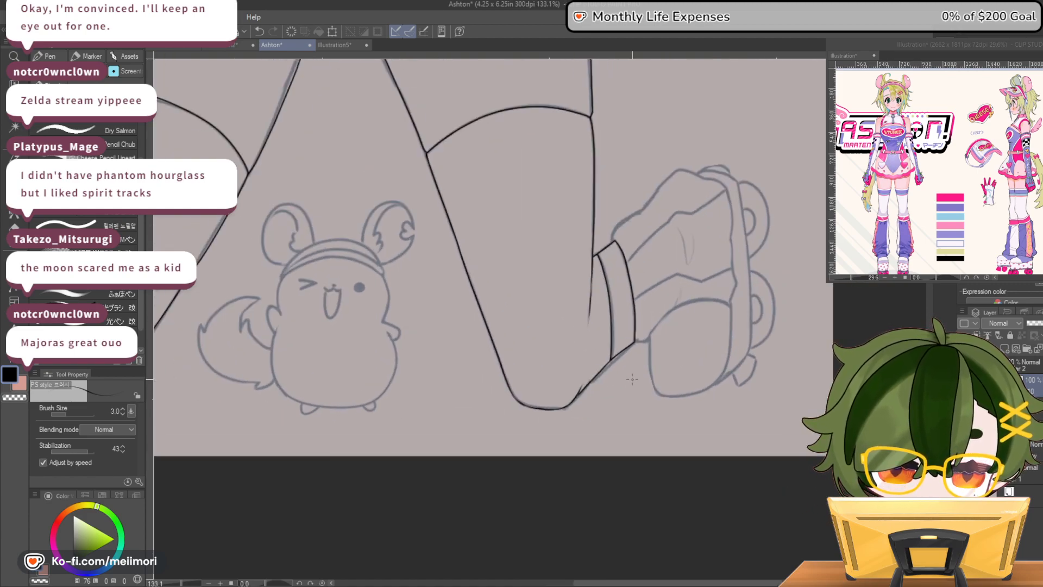
scroll(632, 380, "up", 3)
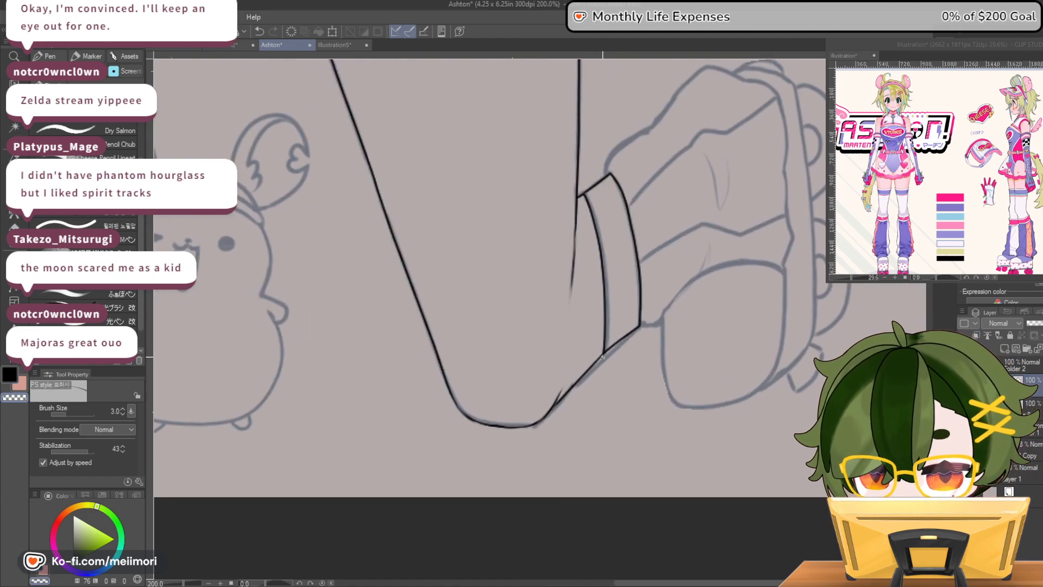
key("c")
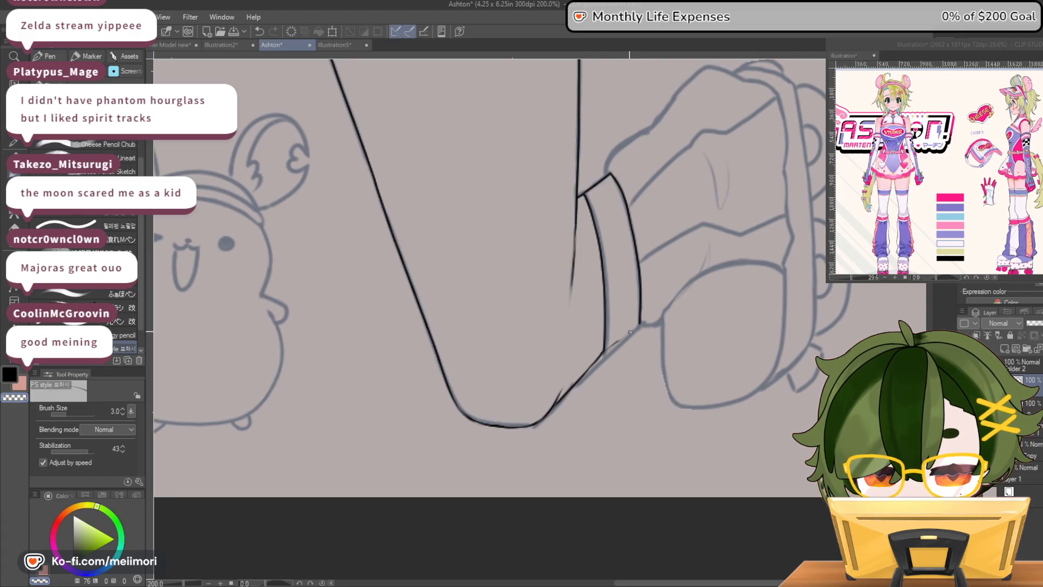
key("c")
left_click_drag(631, 330, 640, 322)
left_click_drag(604, 352, 620, 339)
key("ctrl+z")
key("c")
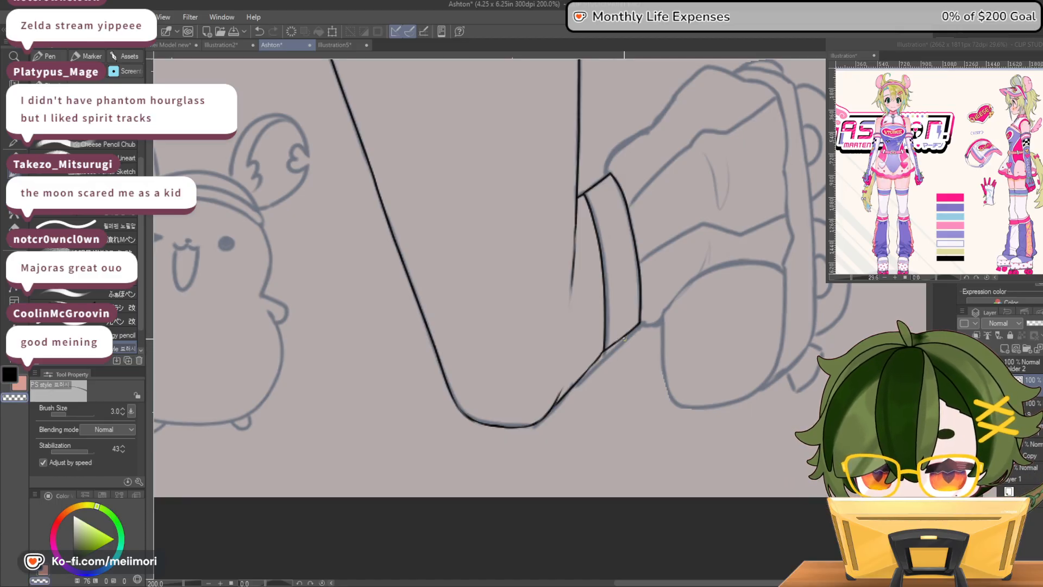
Ink the short link from the cuff band's lower corner and the arched upper edge of the rounded shoe section
key("c")
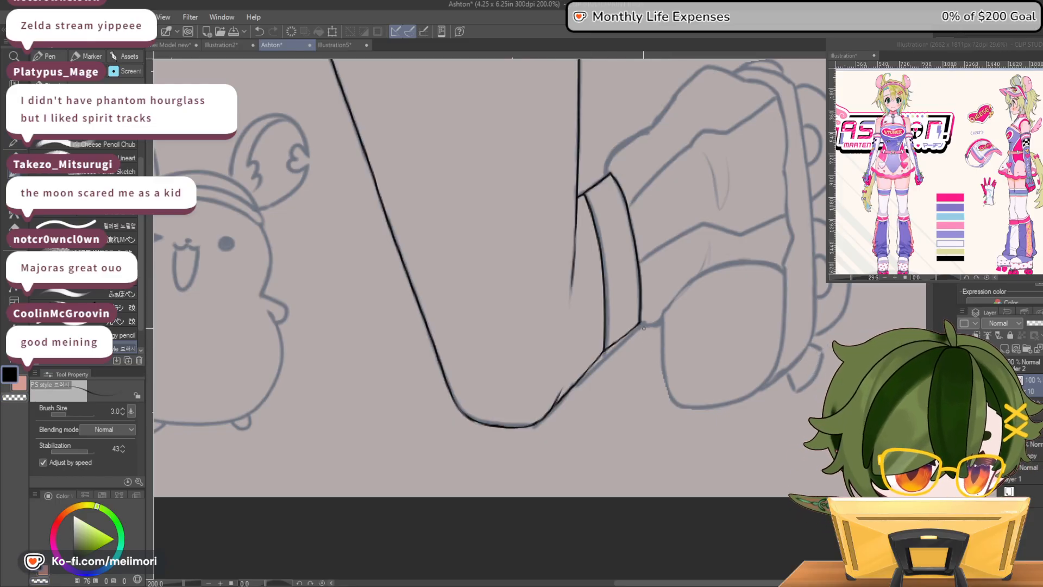
mouse_move(661, 322)
left_mouse_down()
mouse_move(676, 307)
mouse_move(773, 284)
mouse_move(790, 292)
left_mouse_up()
key("ctrl+z")
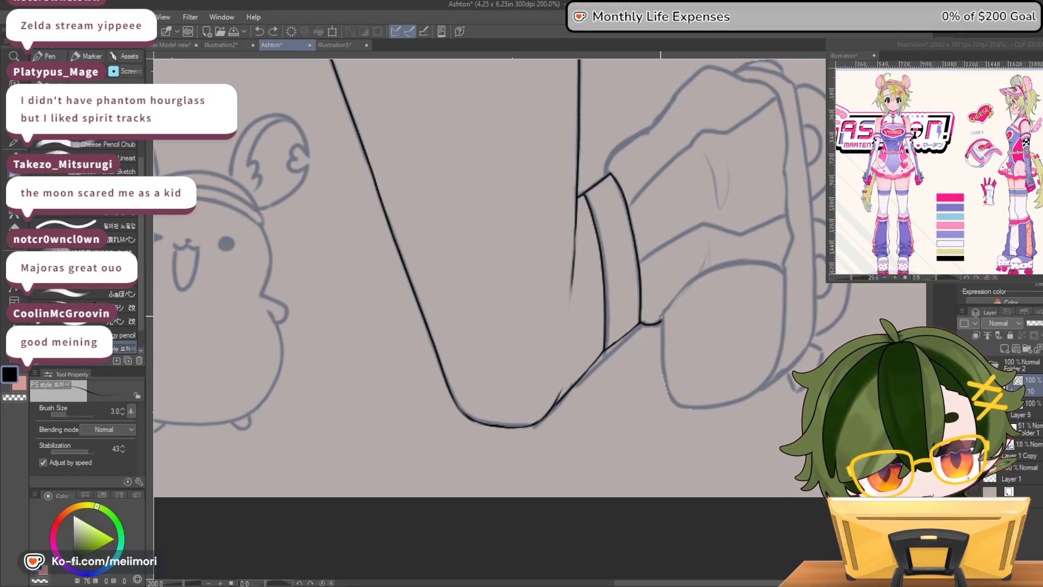
mouse_move(670, 304)
left_mouse_down()
mouse_move(727, 262)
mouse_move(763, 263)
mouse_move(785, 285)
left_mouse_up()
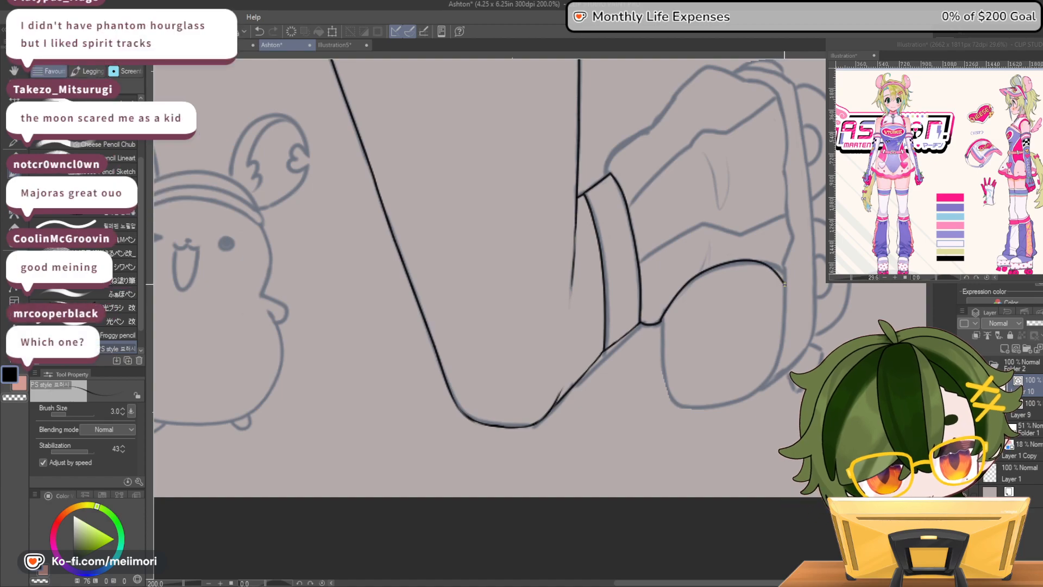
key("ctrl+z")
mouse_move(662, 322)
left_mouse_down()
mouse_move(699, 273)
mouse_move(727, 264)
mouse_move(786, 289)
left_mouse_up()
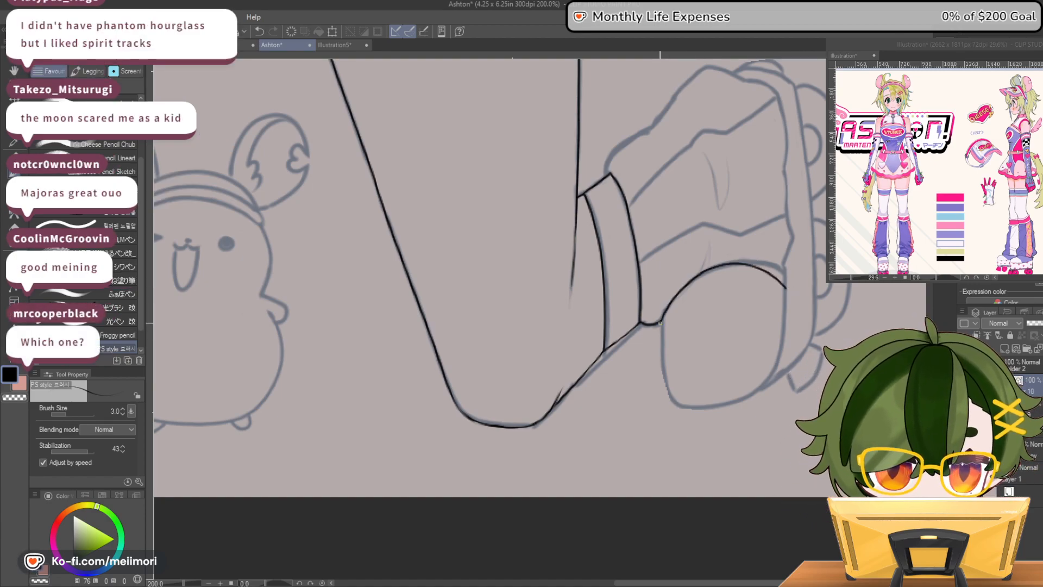
Ink the sides and bottom of the rounded shoe section, redrawing strokes until they close into one smooth shape
mouse_move(662, 349)
left_mouse_down()
mouse_move(666, 390)
mouse_move(724, 401)
mouse_move(766, 388)
left_mouse_up()
left_click_drag(786, 286, 764, 390)
key("ctrl+z")
key("ctrl+z")
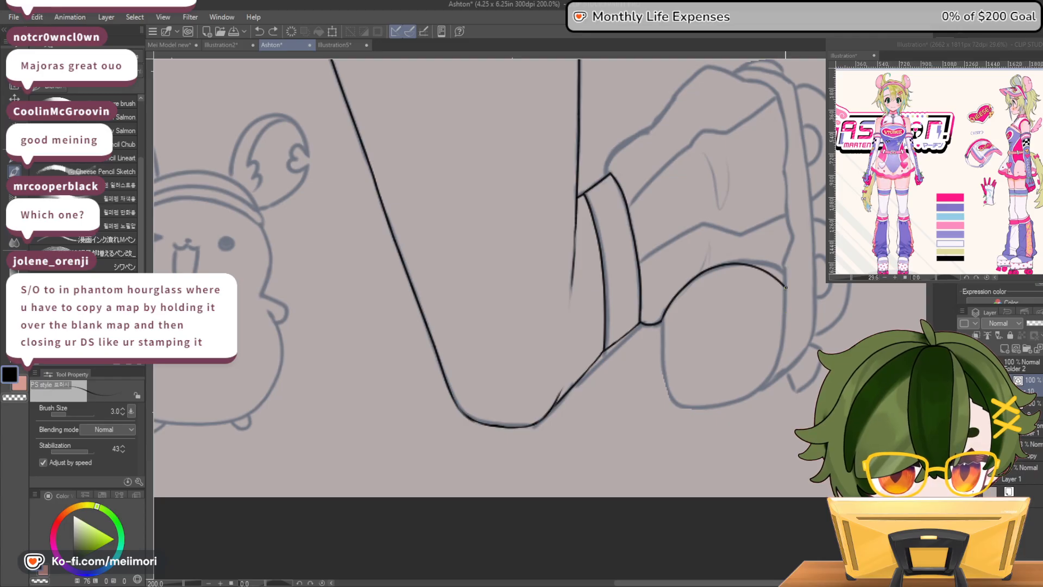
left_click_drag(781, 337, 769, 377)
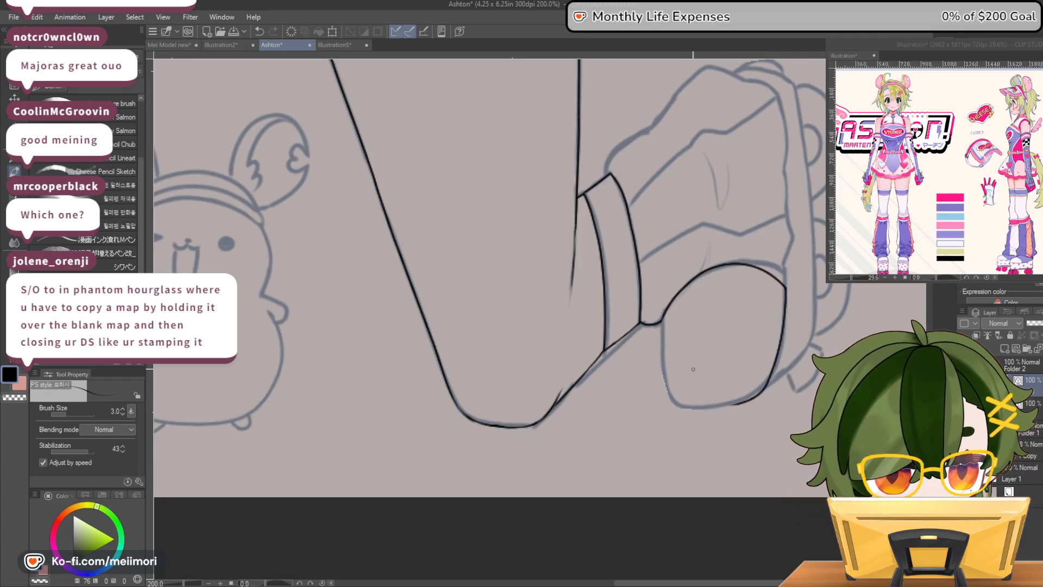
left_click_drag(661, 324, 663, 358)
left_click_drag(673, 395, 696, 408)
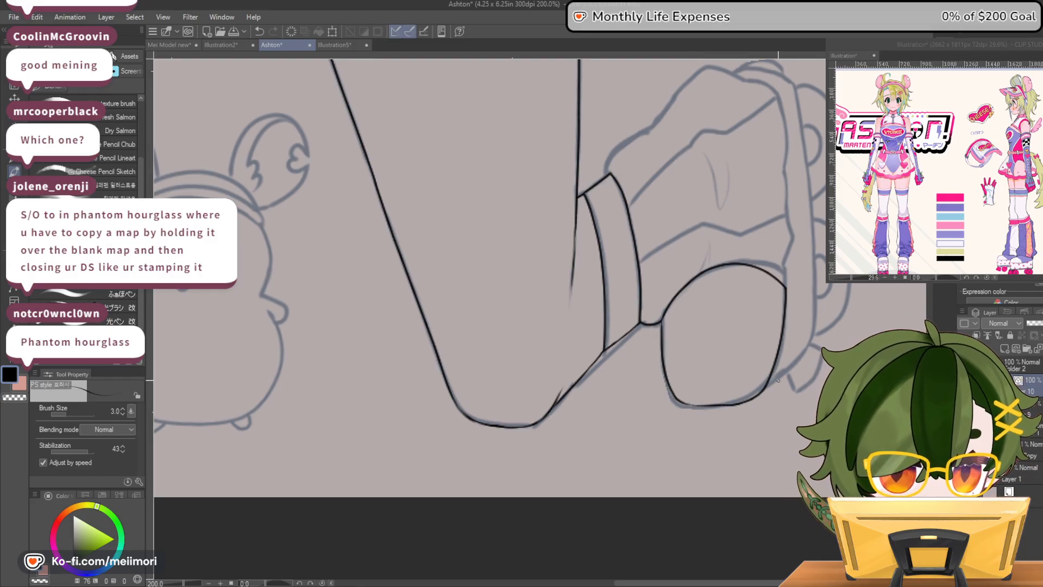
mouse_move(659, 322)
left_mouse_down()
mouse_move(668, 389)
mouse_move(700, 408)
left_mouse_up()
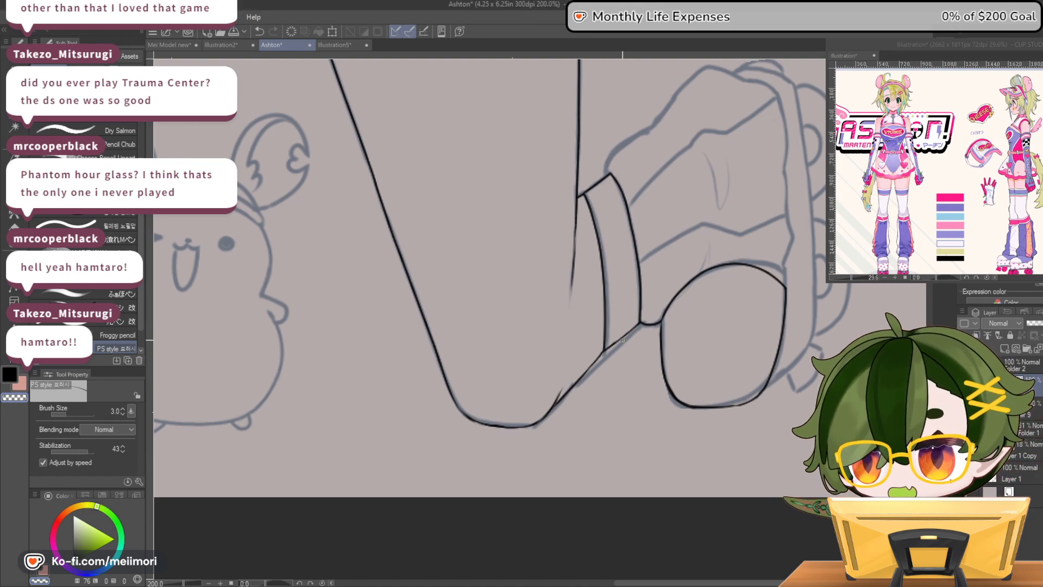
Ink the skate boot's wavy outer contour from the cuff down to the rounded section, plus the two wavy lines across the boot
scroll(735, 339, "down", 4)
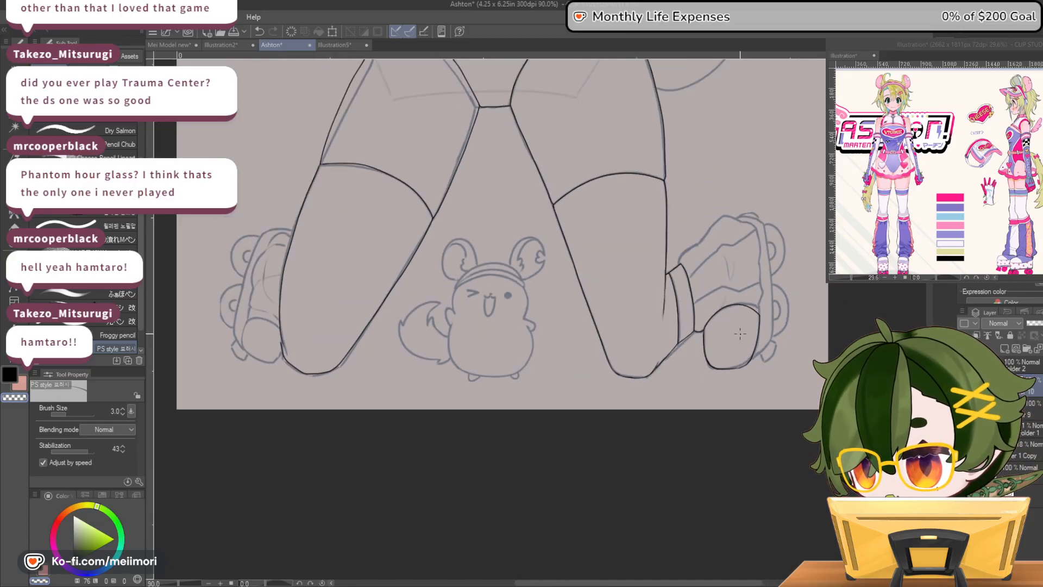
scroll(737, 336, "up", 1)
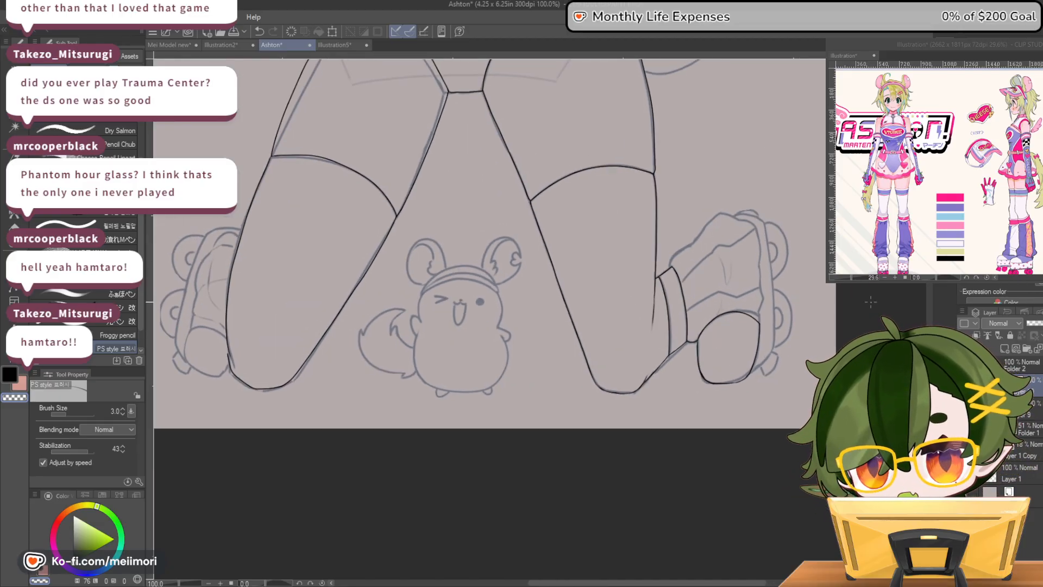
scroll(762, 269, "up", 1)
scroll(762, 269, "up", 1)
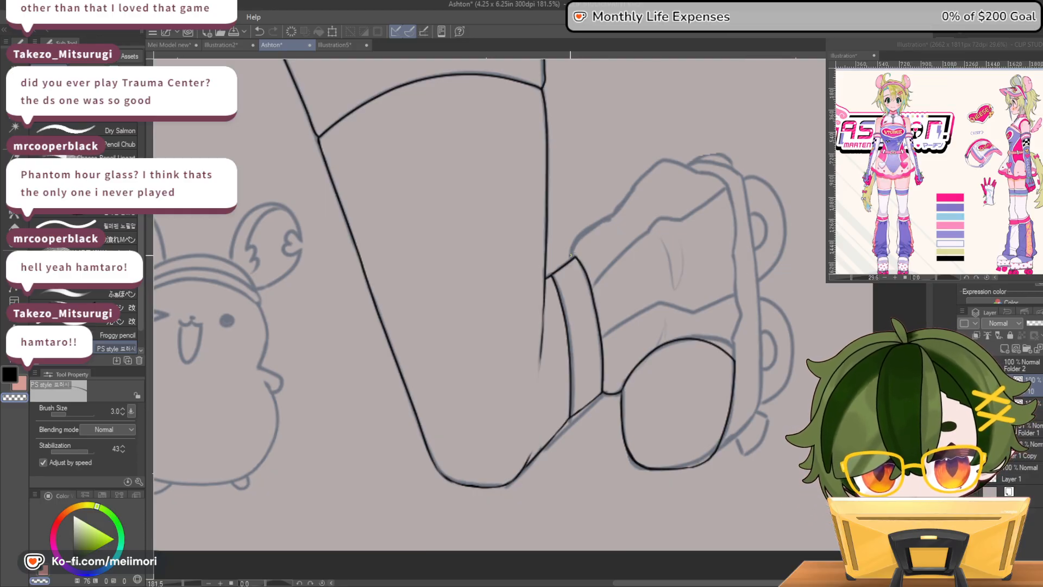
mouse_move(571, 260)
left_mouse_down()
mouse_move(576, 238)
mouse_move(633, 186)
left_mouse_up()
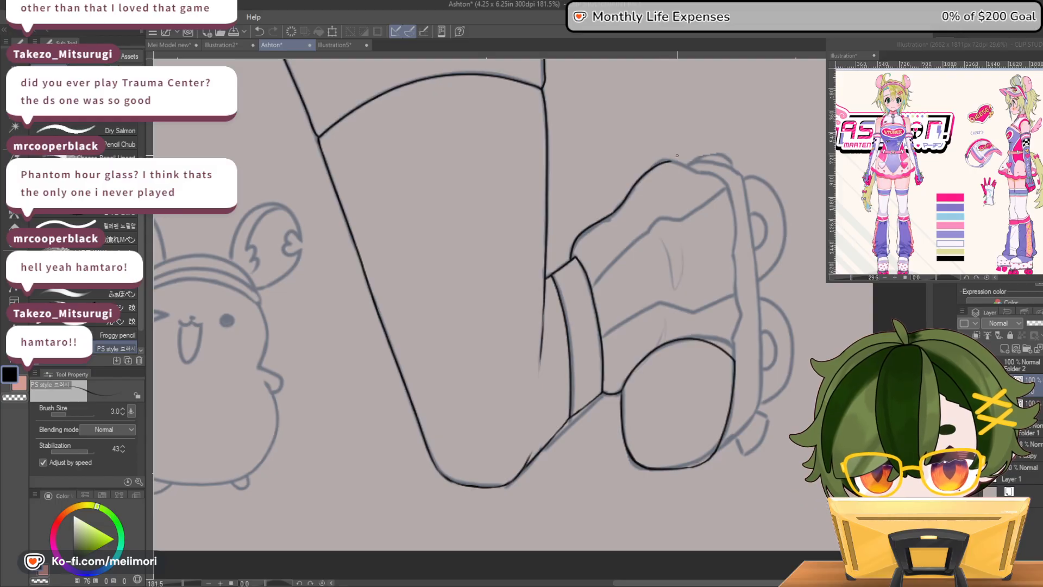
left_click_drag(669, 161, 695, 172)
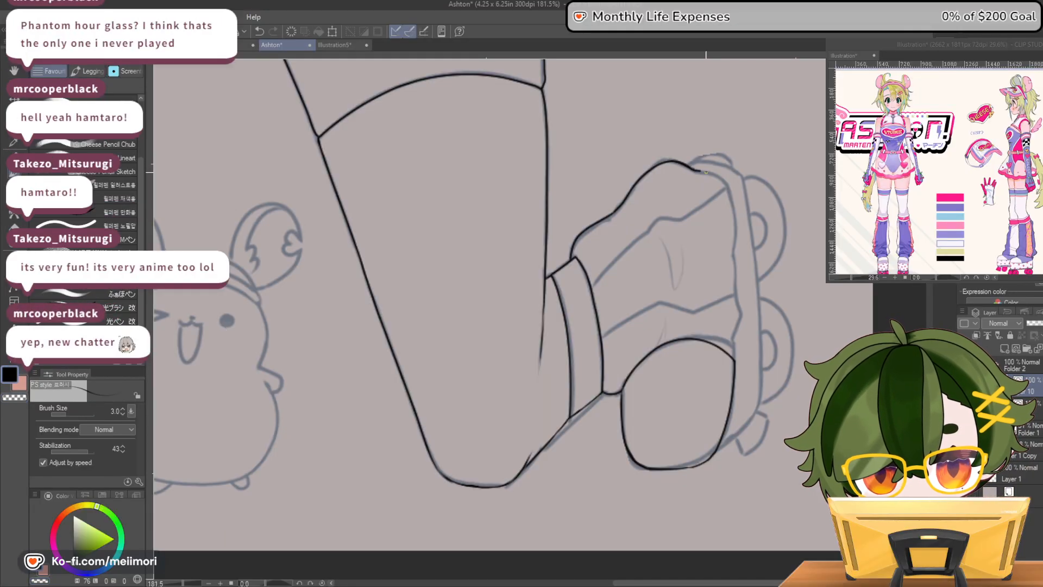
left_click_drag(737, 233, 734, 259)
mouse_move(739, 307)
left_mouse_down()
mouse_move(736, 359)
mouse_move(728, 335)
mouse_move(697, 321)
mouse_move(655, 333)
left_mouse_up()
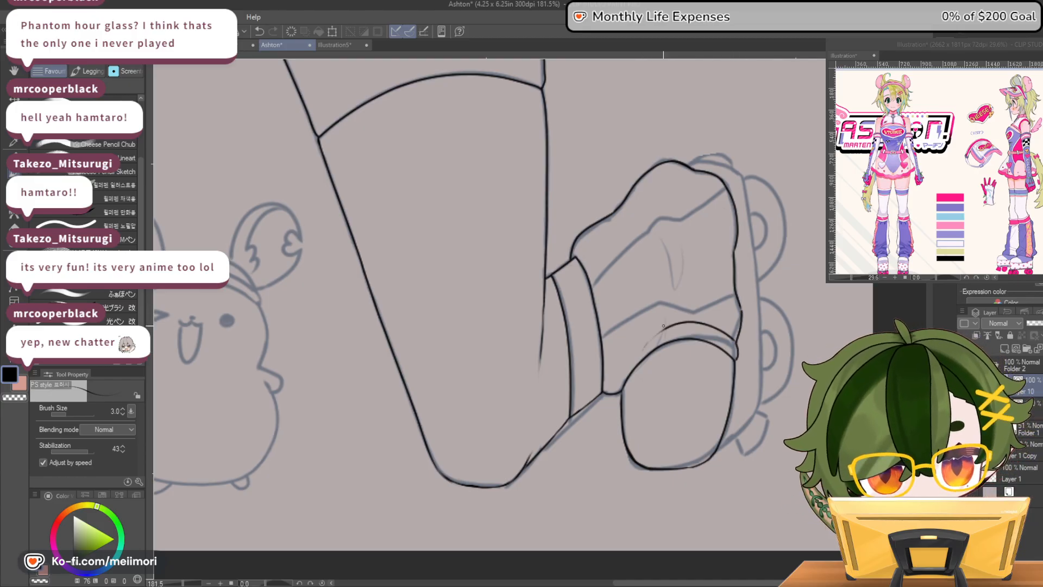
key("ctrl+z")
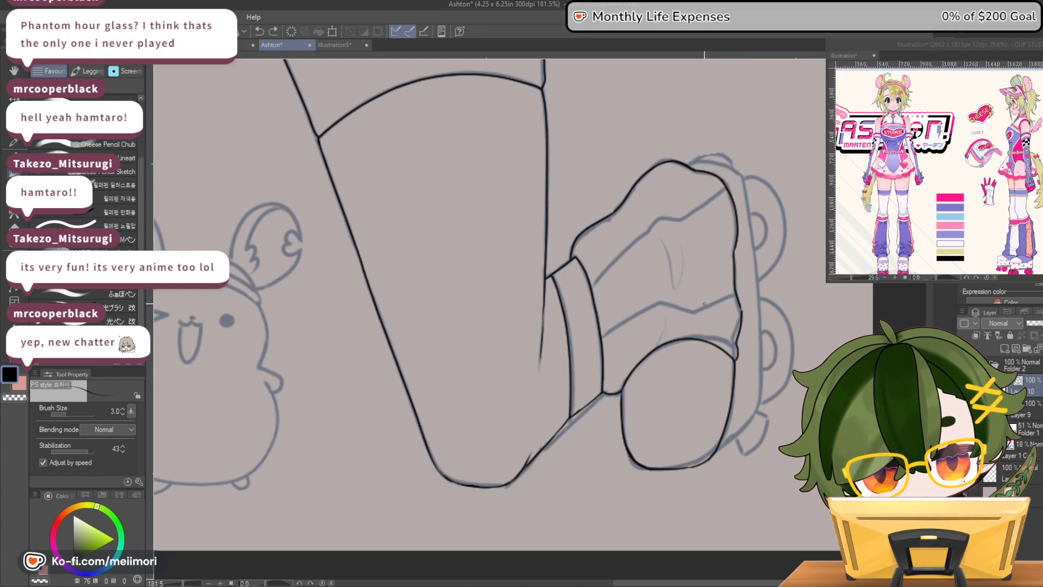
mouse_move(602, 340)
left_mouse_down()
mouse_move(666, 306)
mouse_move(694, 312)
mouse_move(736, 294)
left_mouse_up()
mouse_move(615, 262)
left_mouse_down()
mouse_move(658, 221)
mouse_move(728, 182)
left_mouse_up()
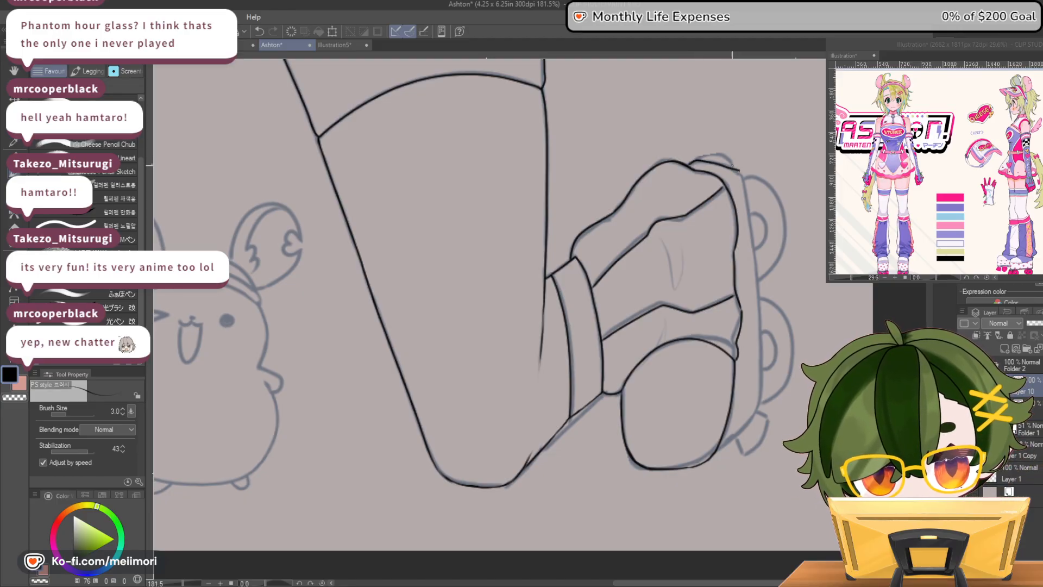
Ink the skate's sole plate with its short upper edge, long outer side and curved lower end meeting the rounded shoe section
mouse_move(720, 165)
left_mouse_down()
mouse_move(739, 173)
mouse_move(726, 177)
left_mouse_up()
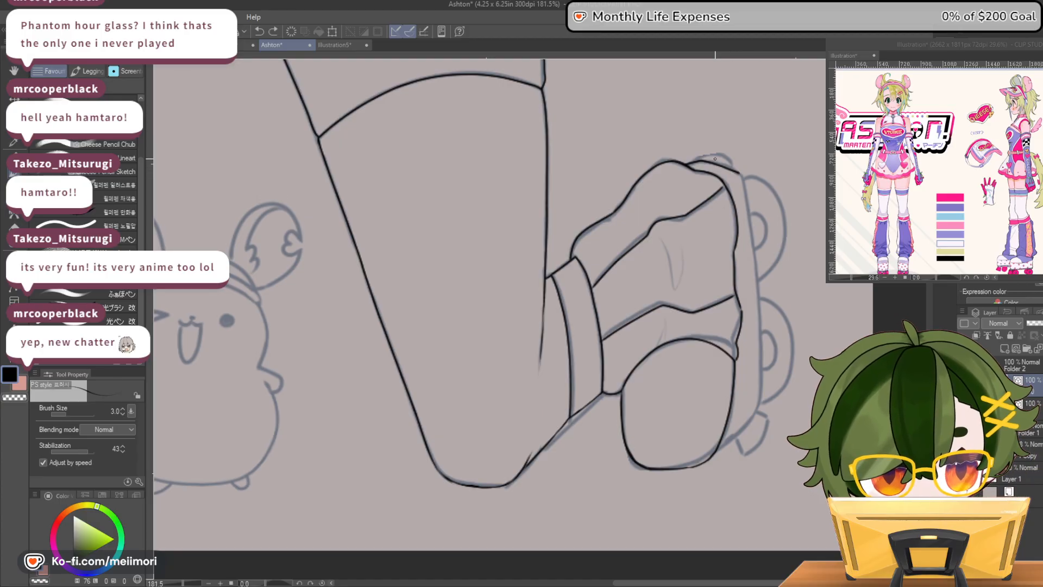
mouse_move(687, 165)
left_mouse_down()
mouse_move(738, 170)
mouse_move(746, 187)
left_mouse_up()
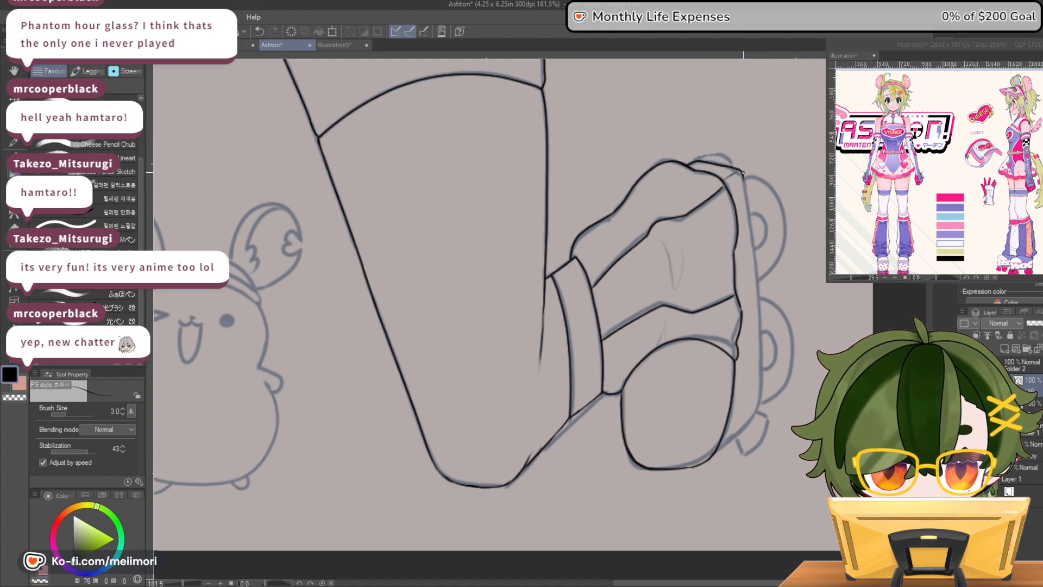
mouse_move(746, 187)
left_mouse_down()
mouse_move(758, 370)
mouse_move(750, 416)
mouse_move(718, 447)
left_mouse_up()
key("ctrl+z")
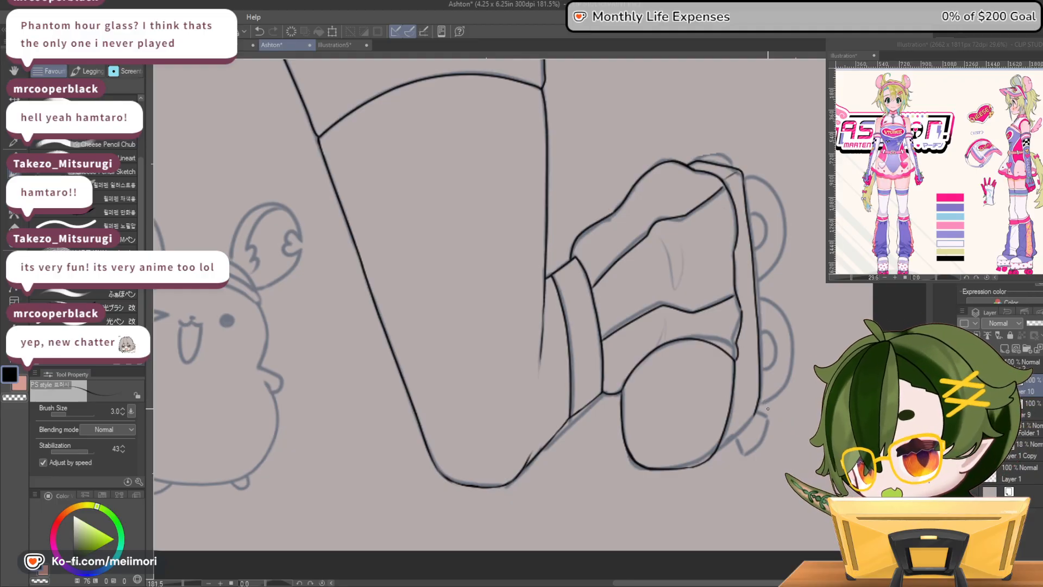
left_click_drag(758, 410, 713, 455)
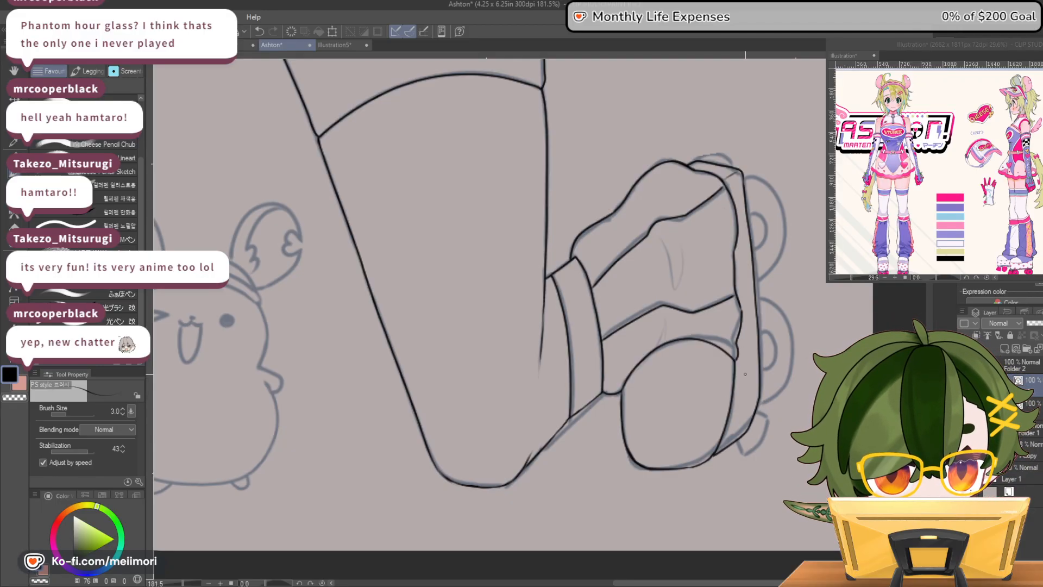
left_click_drag(736, 394, 715, 455)
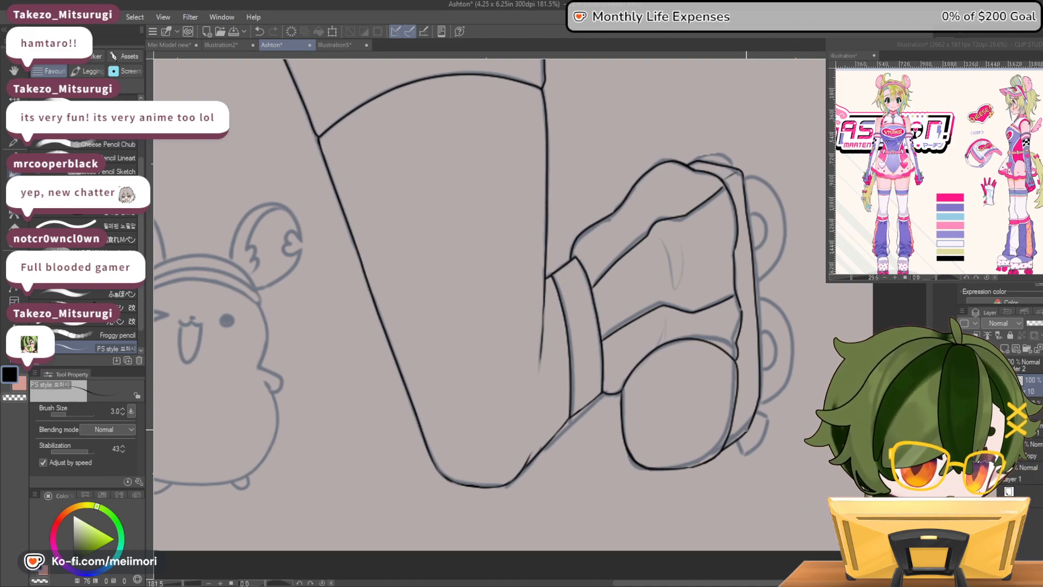
Ink the upper skate wheel's outer curve, redrawing it until it follows the sketch, and add the small inner hub arc
mouse_move(752, 166)
left_mouse_down()
mouse_move(771, 178)
mouse_move(781, 215)
mouse_move(778, 249)
mouse_move(759, 274)
left_mouse_up()
key("ctrl+z")
key("ctrl+z")
mouse_move(782, 216)
left_mouse_down()
mouse_move(783, 246)
mouse_move(758, 278)
left_mouse_up()
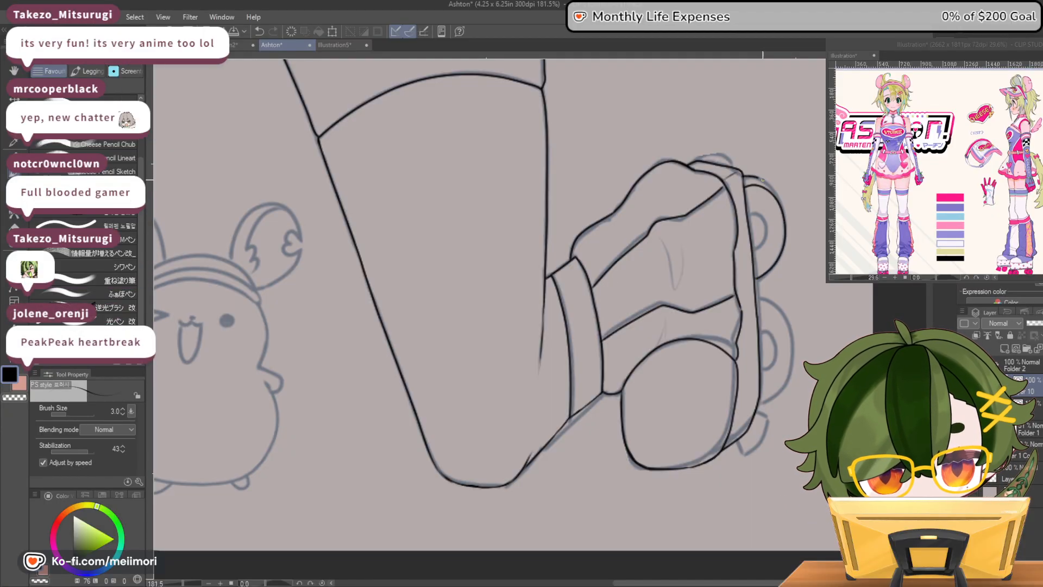
key("ctrl+z")
left_click_drag(748, 180, 780, 207)
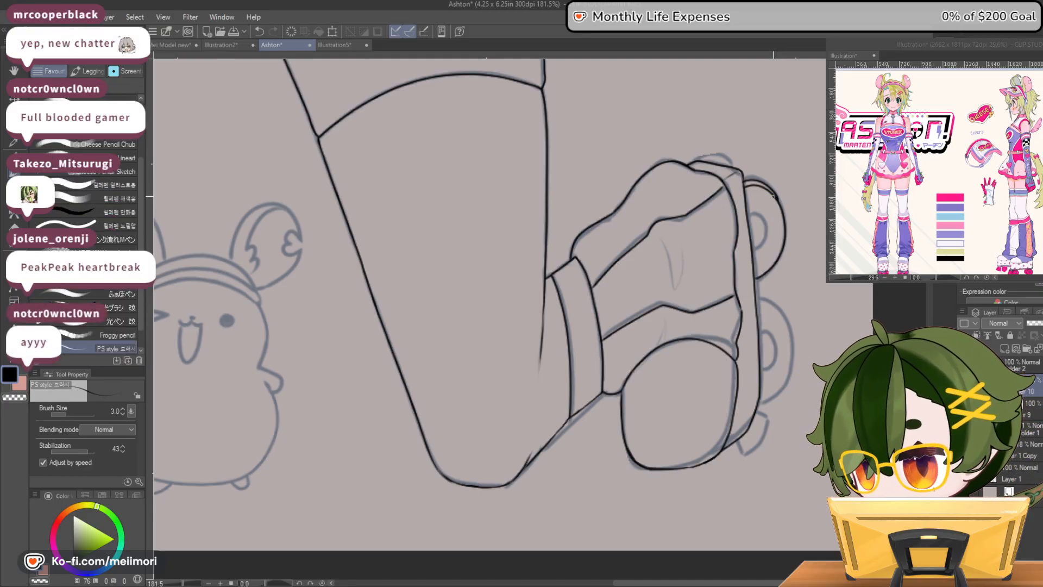
key("ctrl+z")
left_click_drag(755, 199, 782, 210)
key("ctrl+z")
mouse_move(743, 181)
left_mouse_down()
mouse_move(765, 187)
mouse_move(786, 221)
mouse_move(761, 273)
left_mouse_up()
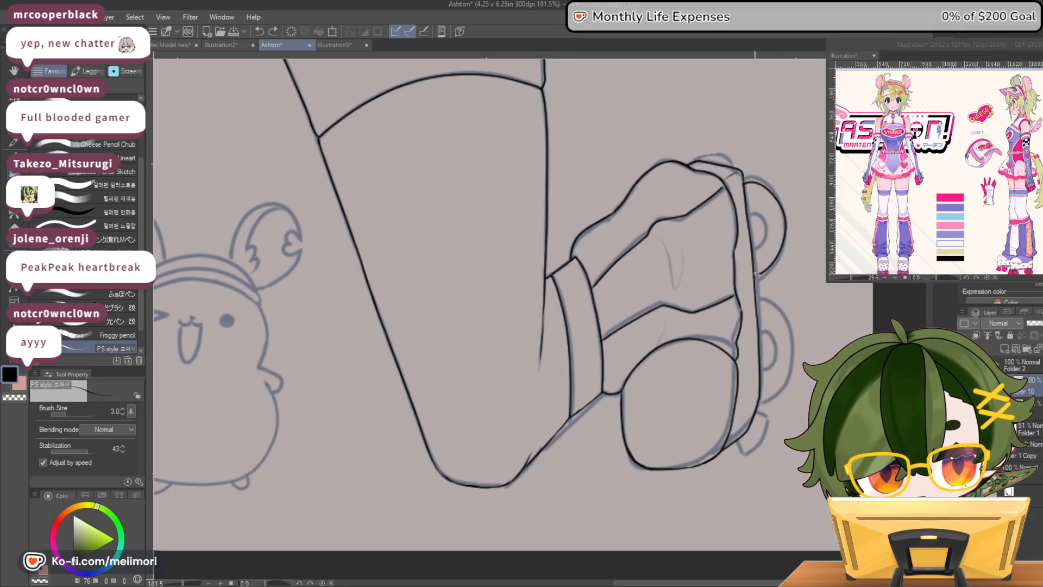
key("ctrl+z")
mouse_move(744, 181)
left_mouse_down()
mouse_move(769, 189)
mouse_move(786, 232)
mouse_move(780, 260)
mouse_move(757, 280)
left_mouse_up()
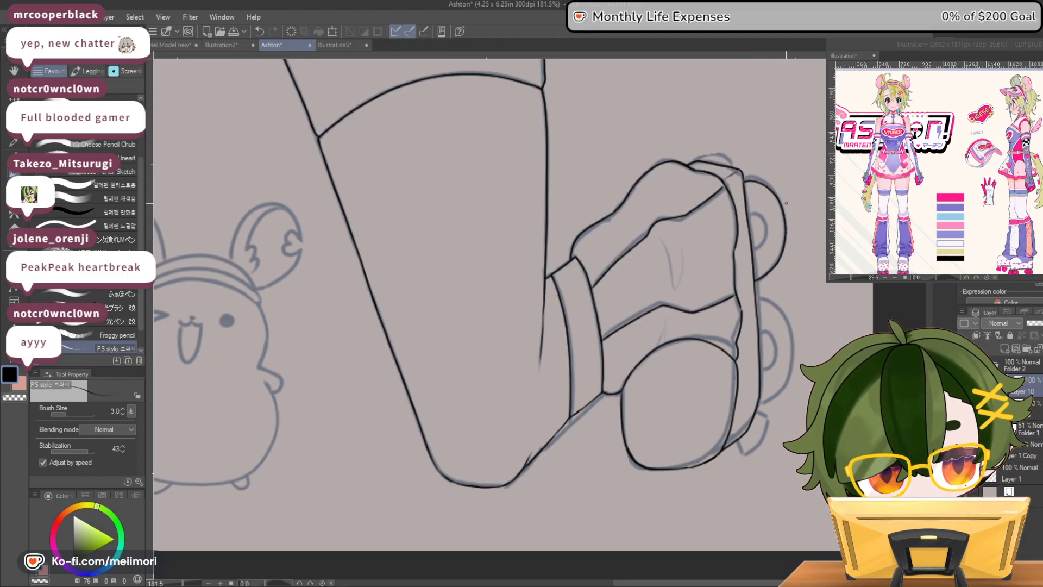
mouse_move(747, 213)
left_mouse_down()
mouse_move(764, 219)
mouse_move(754, 249)
left_mouse_up()
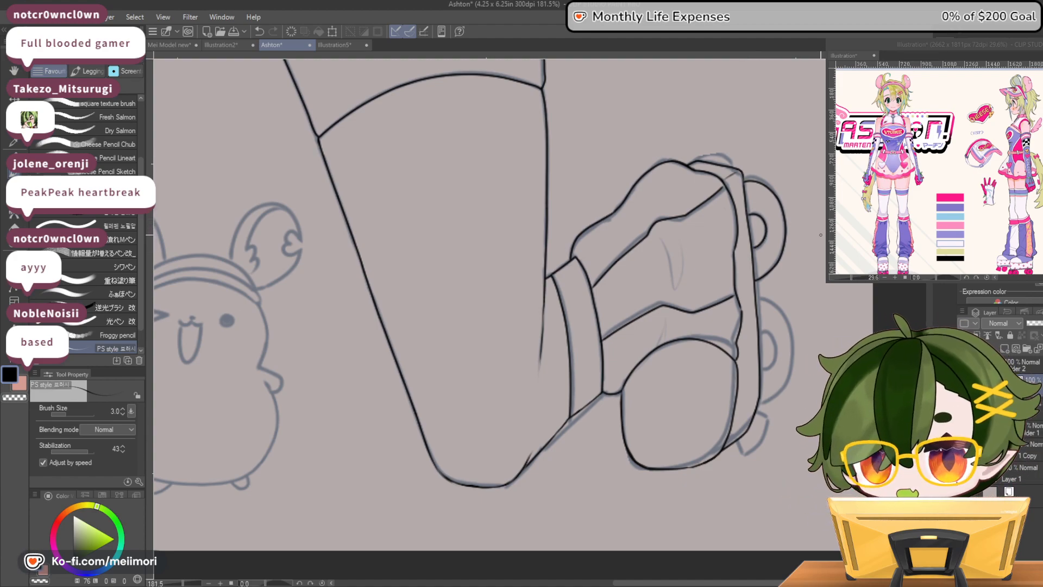
Ink the small toe stop at the lower end of the skate's sole, including its inner dividing lines
mouse_move(740, 447)
left_mouse_down()
mouse_move(743, 455)
mouse_move(764, 436)
left_mouse_up()
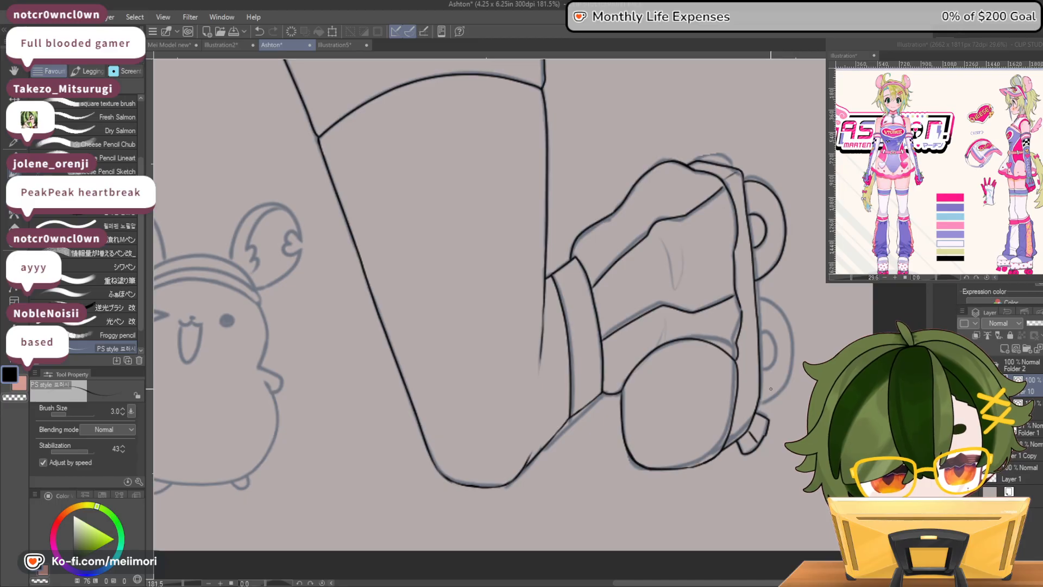
left_click_drag(766, 427, 763, 436)
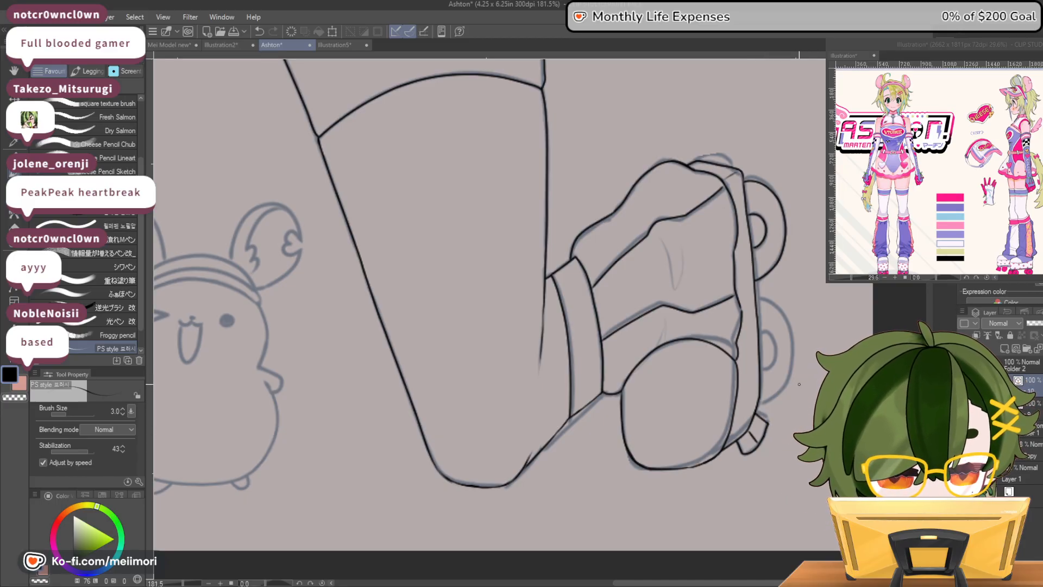
mouse_move(699, 158)
left_mouse_down()
mouse_move(720, 154)
mouse_move(732, 167)
left_mouse_up()
key("ctrl+z")
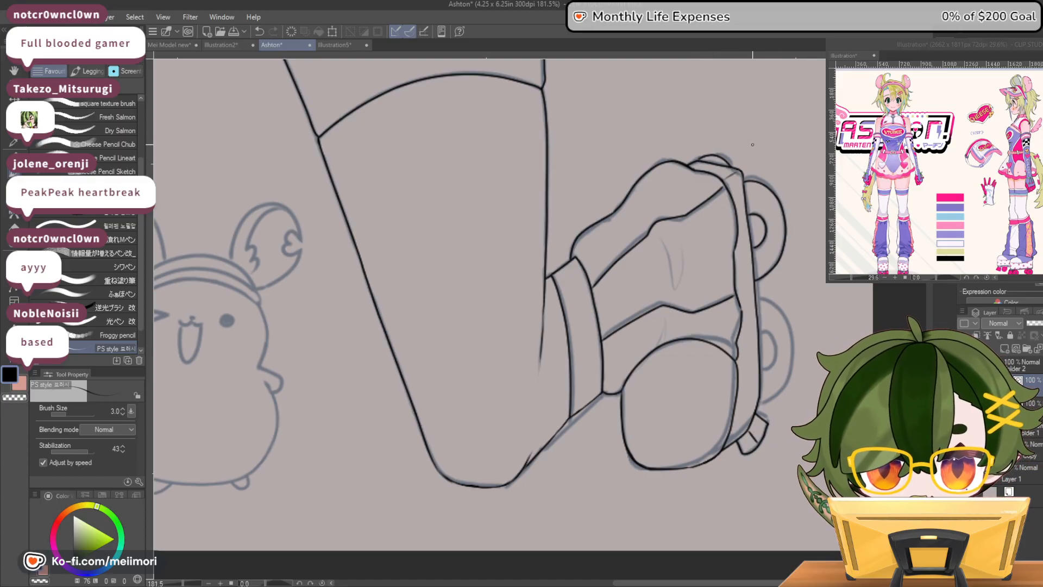
key("ctrl+z")
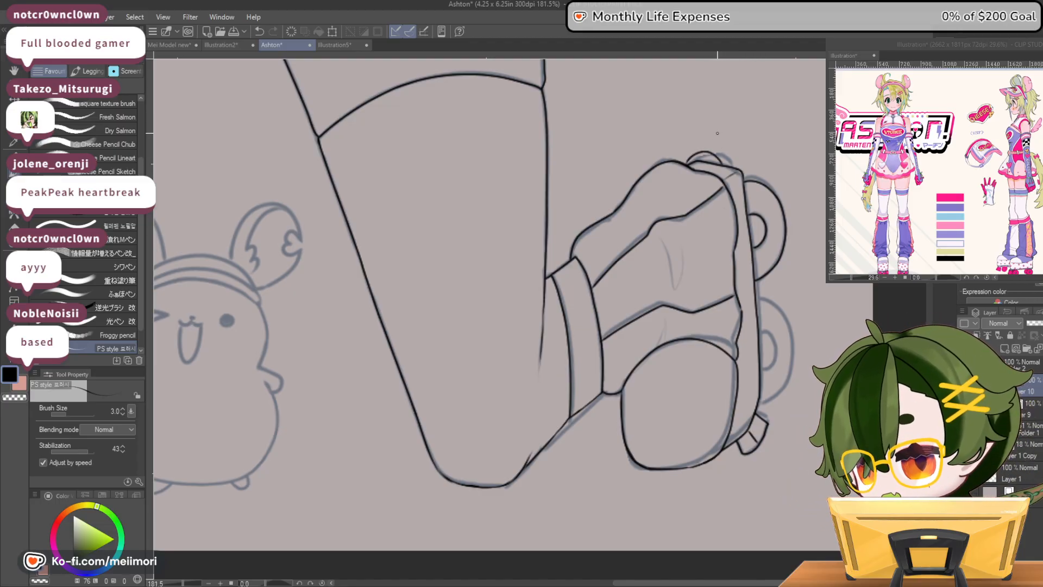
key("ctrl+z")
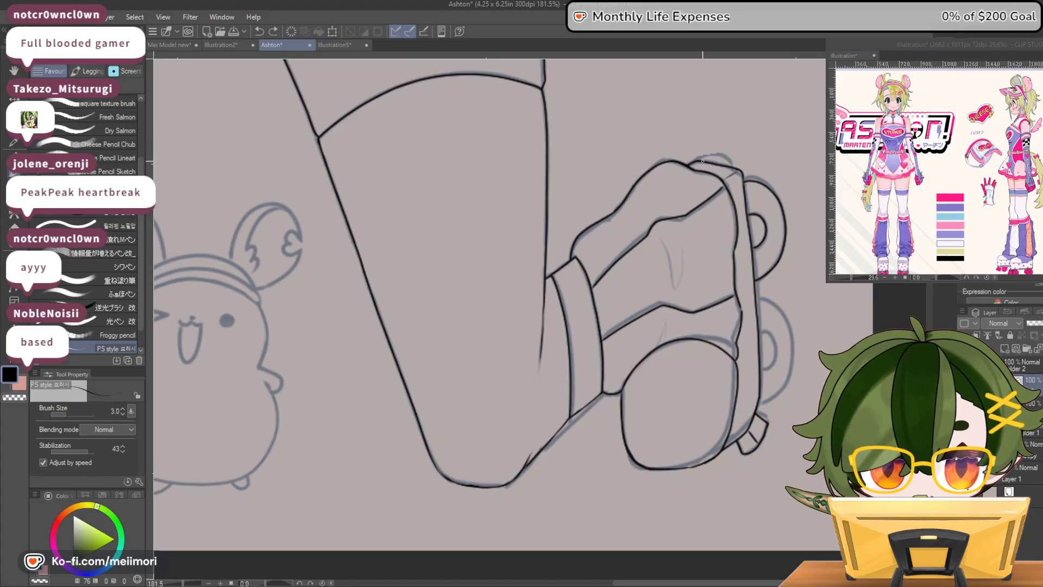
key("ctrl+z")
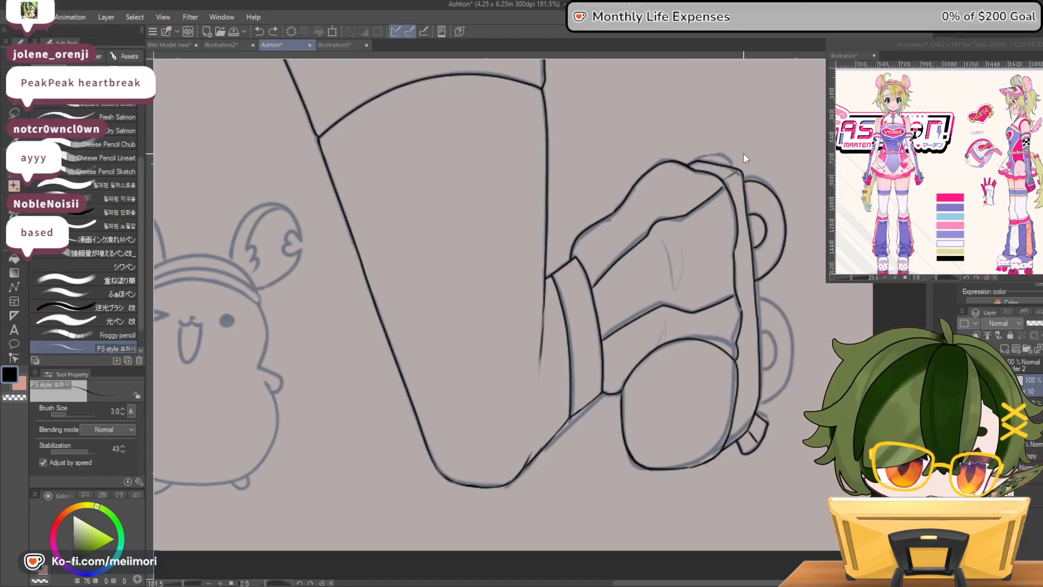
mouse_move(713, 162)
left_mouse_down()
mouse_move(743, 163)
mouse_move(756, 182)
left_mouse_up()
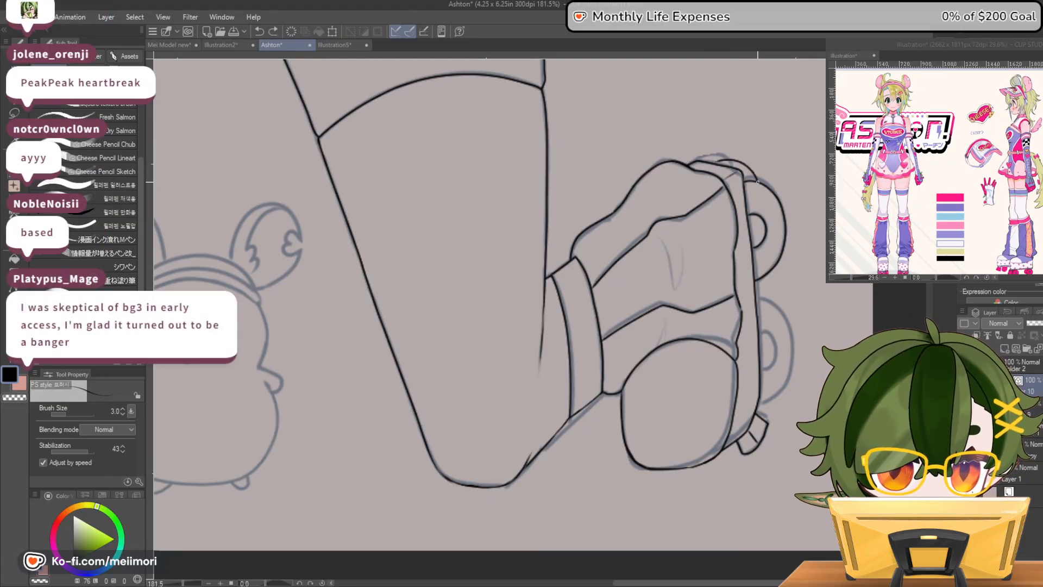
key("ctrl+z")
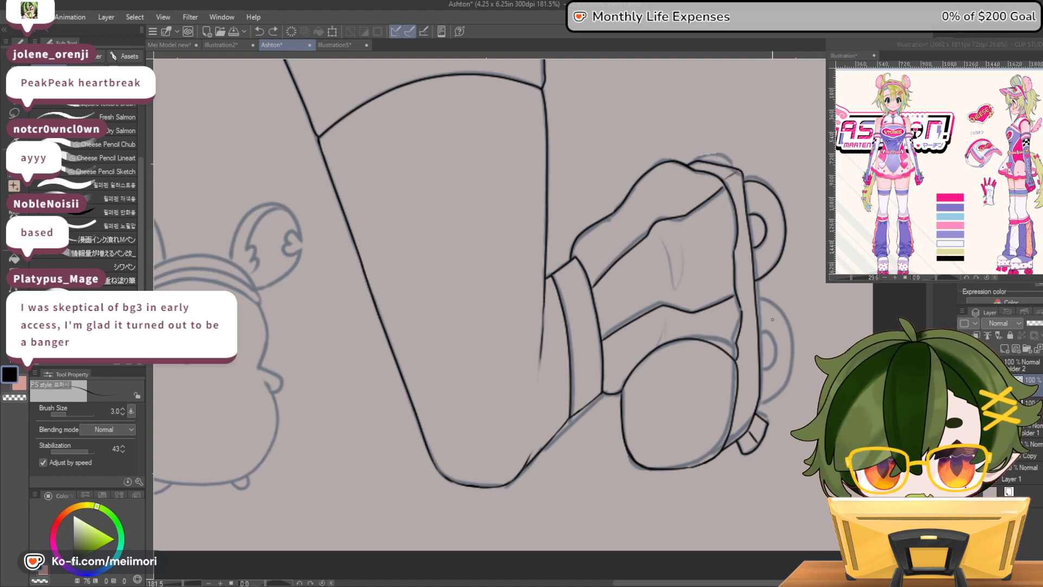
Ink the lower skate wheel's outer curve and its hub arc, redrawing the outline until it follows the sketch
mouse_move(755, 299)
left_mouse_down()
mouse_move(786, 328)
mouse_move(789, 370)
left_mouse_up()
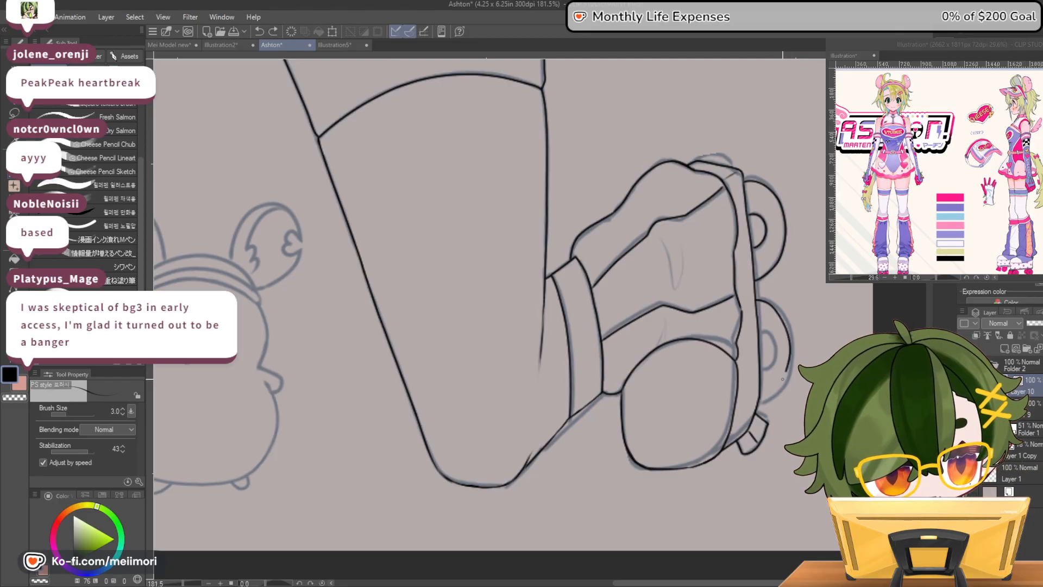
key("ctrl+z")
left_click_drag(777, 315, 787, 366)
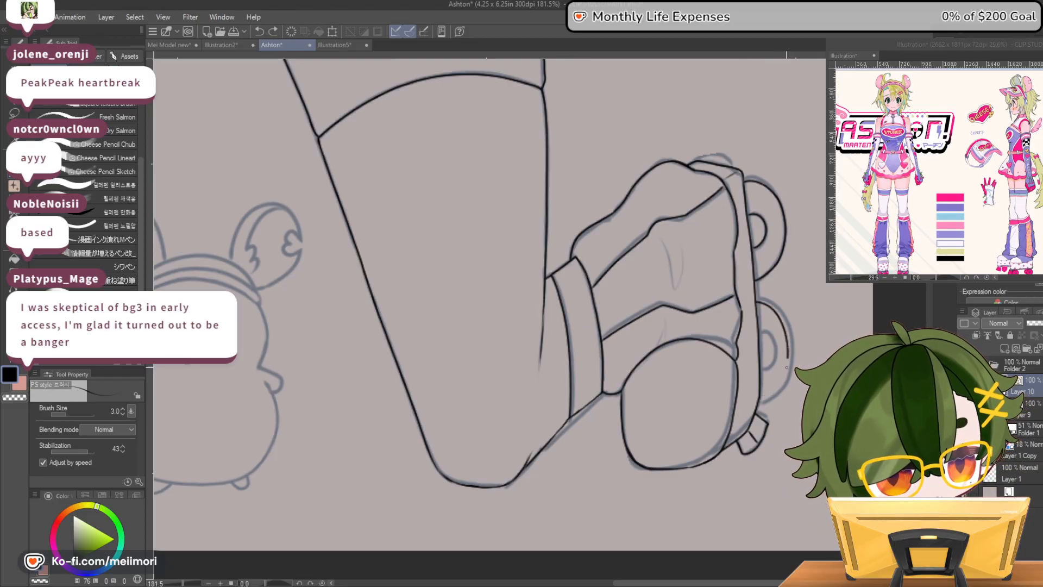
key("ctrl+z")
mouse_move(756, 298)
left_mouse_down()
mouse_move(782, 315)
mouse_move(790, 359)
mouse_move(776, 390)
left_mouse_up()
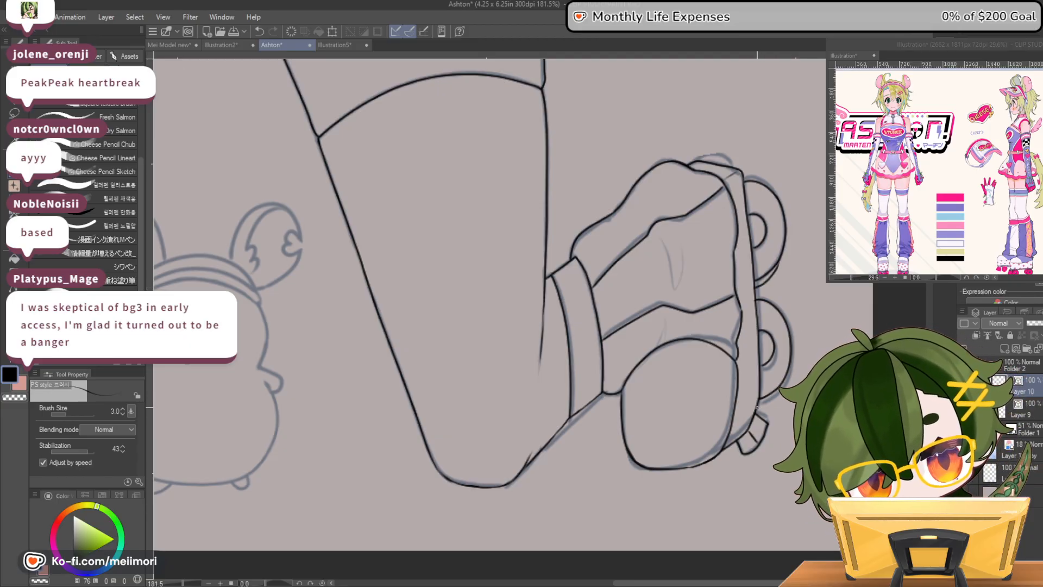
Undo the last wheel detail strokes and ink inner rim arcs inside the upper and lower skate wheels
key("ctrl+z")
key("ctrl+z")
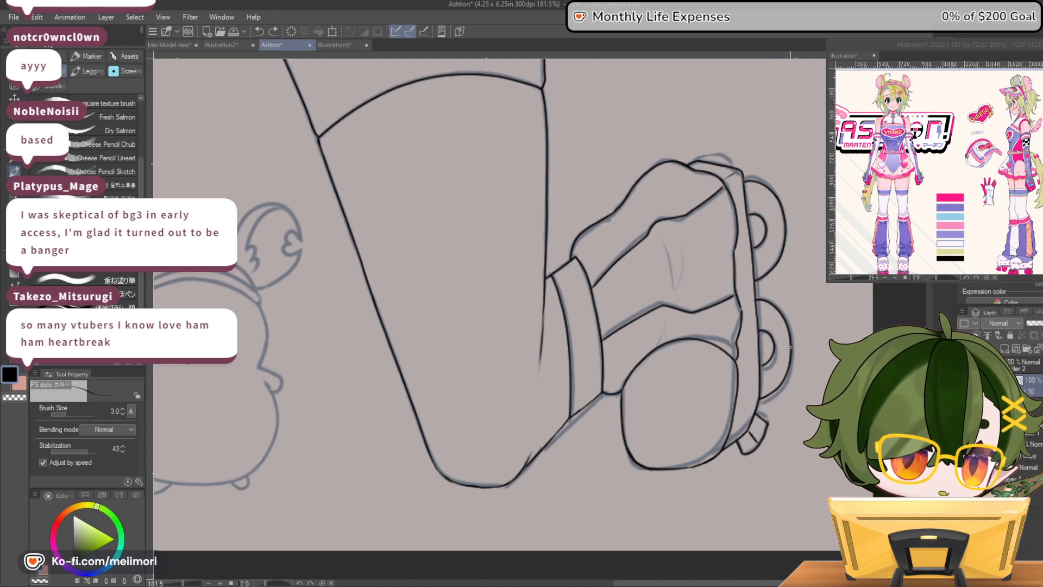
left_click_drag(784, 227, 784, 223)
left_click_drag(759, 382, 789, 360)
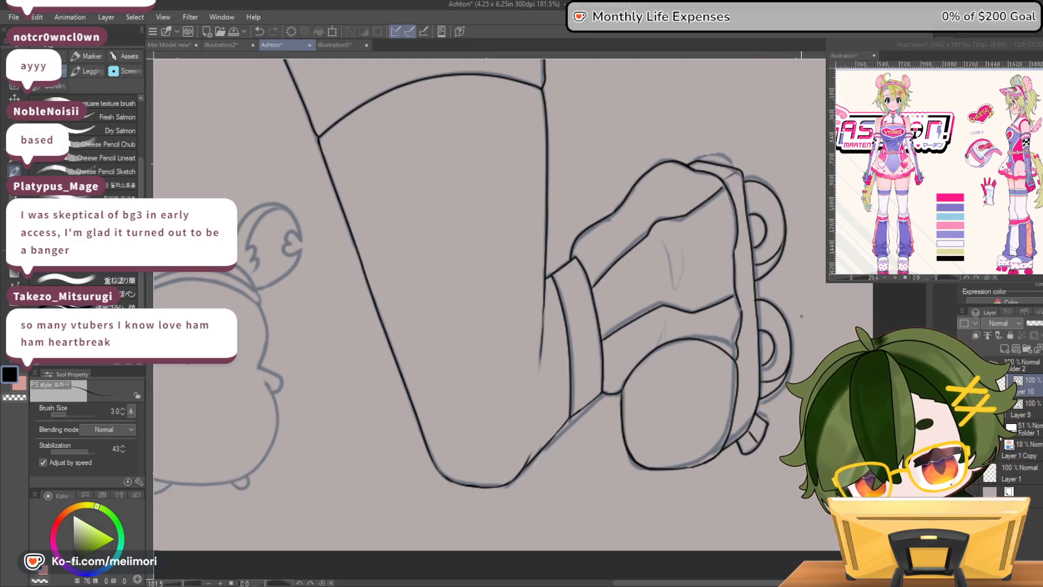
Erase the hub arcs in the upper and lower skate wheels and re-ink them as smaller arcs
key("e")
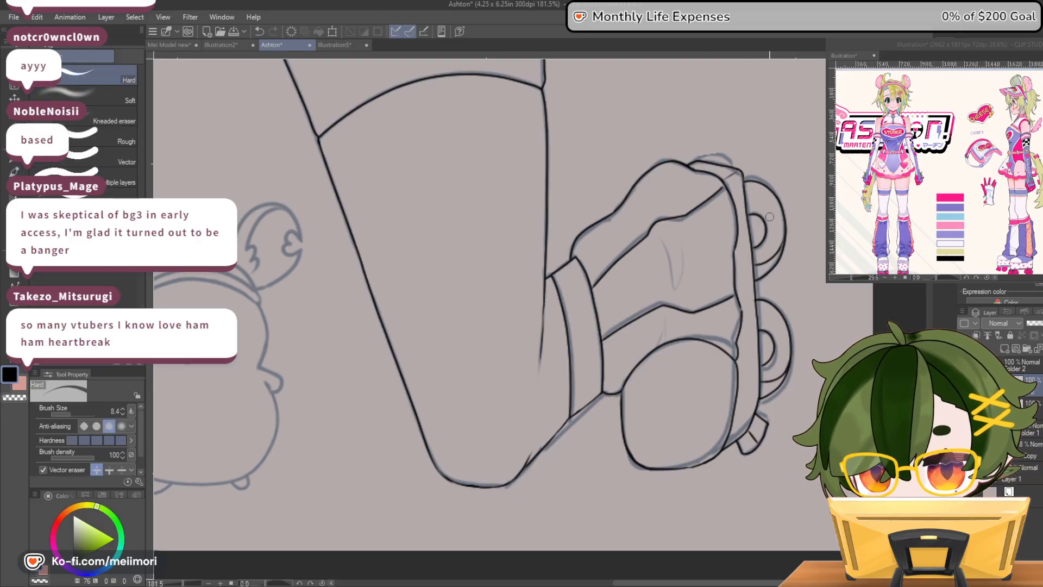
left_click_drag(754, 209, 757, 247)
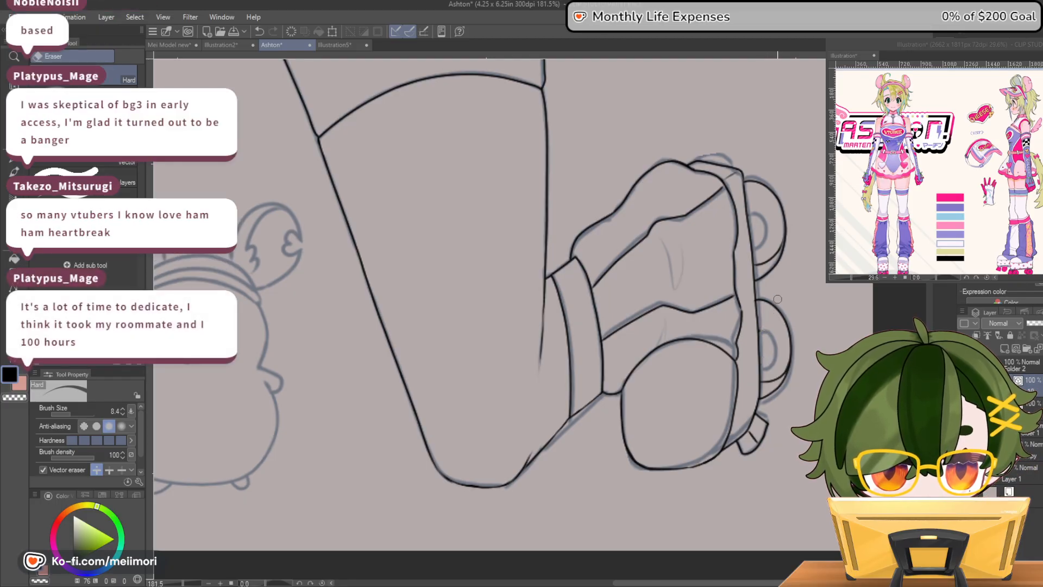
left_click(14, 171)
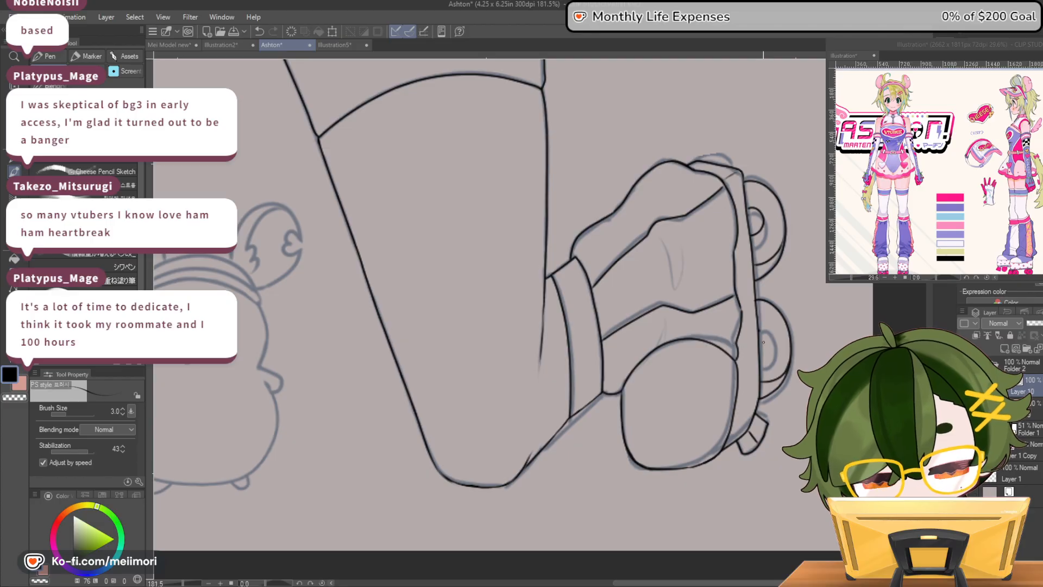
left_click_drag(767, 348, 761, 351)
Touch up the lower edge of the upper skate wheel's outer curve, alternating between erasing and inking
key("c")
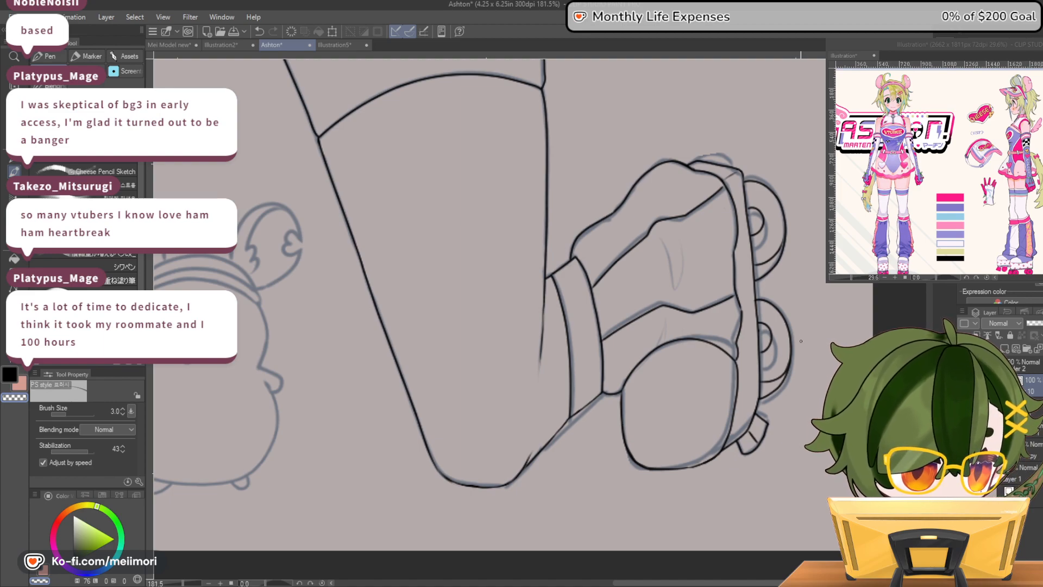
key("c")
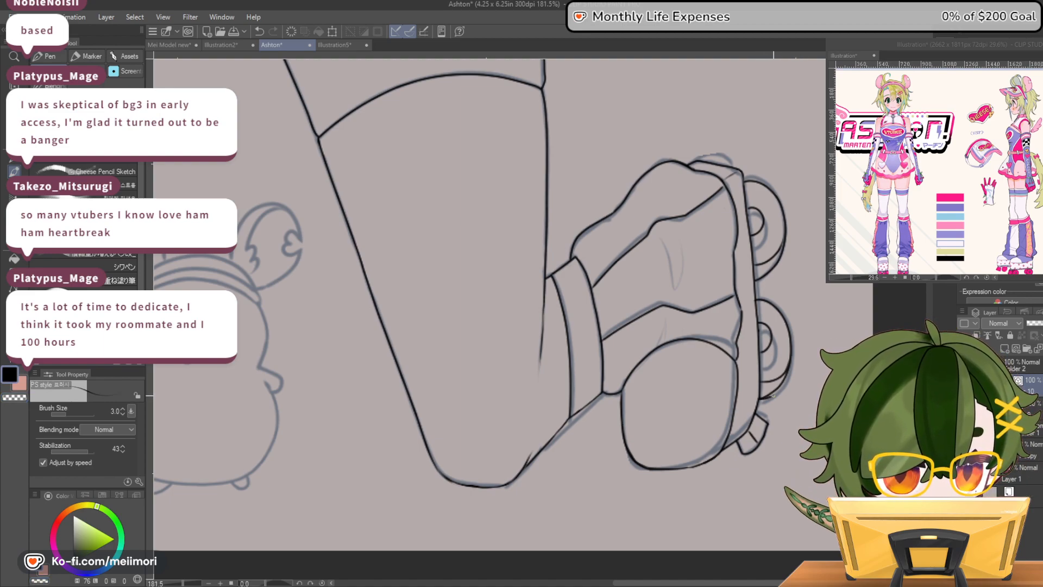
key("c")
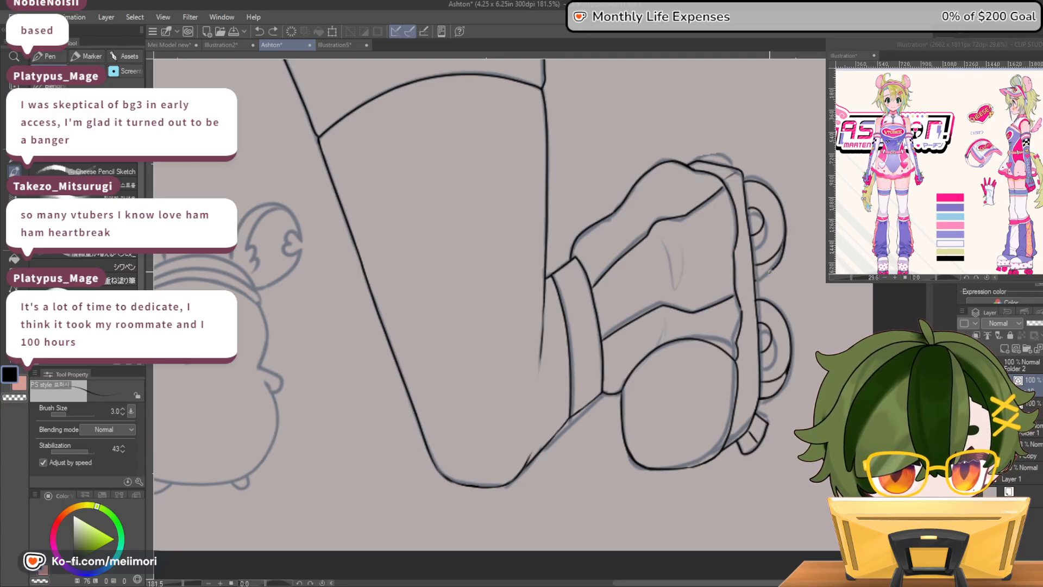
left_click_drag(770, 271, 785, 243)
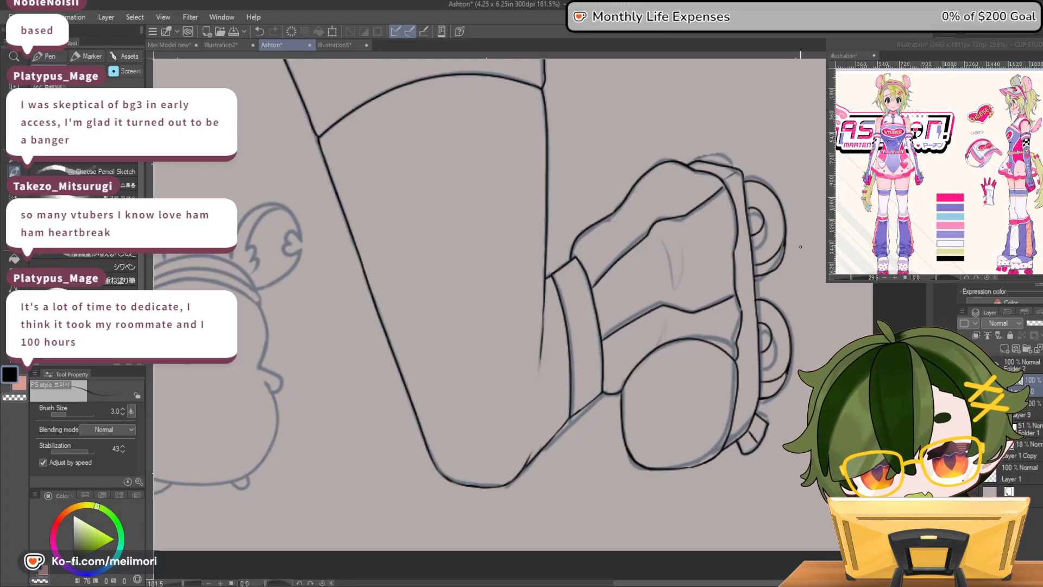
Hide the faded sketch to check the inked legs and skate on their own
scroll(800, 246, "down", 2)
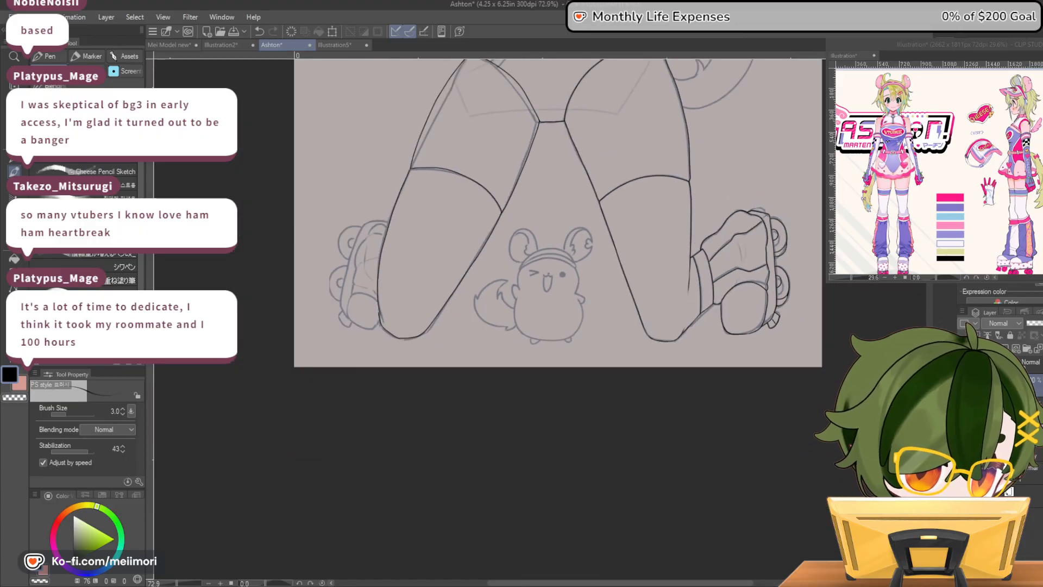
left_click(964, 429)
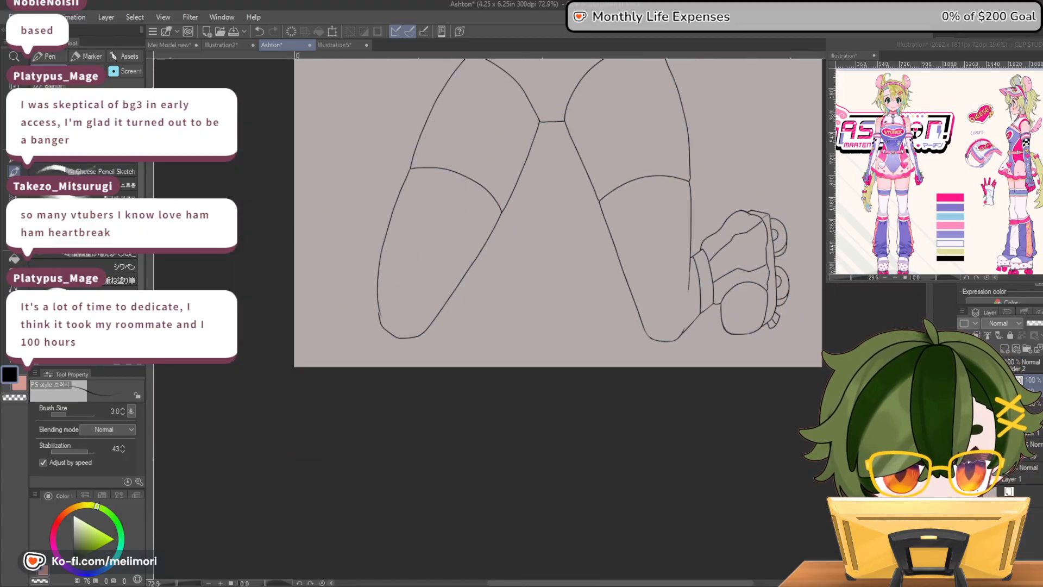
scroll(790, 228, "up", 3)
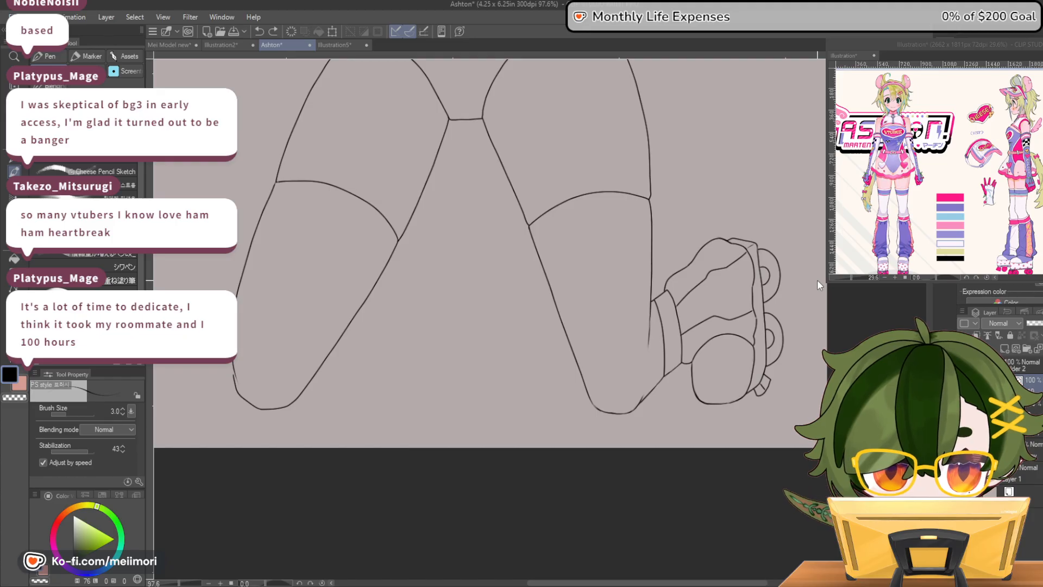
scroll(817, 279, "down", 4)
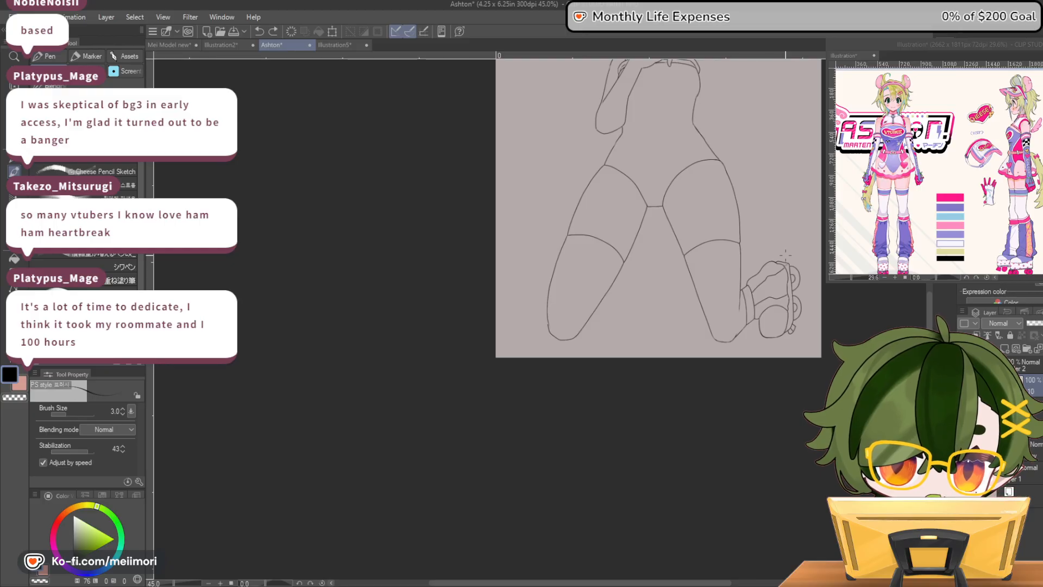
scroll(769, 312, "up", 3)
scroll(769, 313, "up", 4)
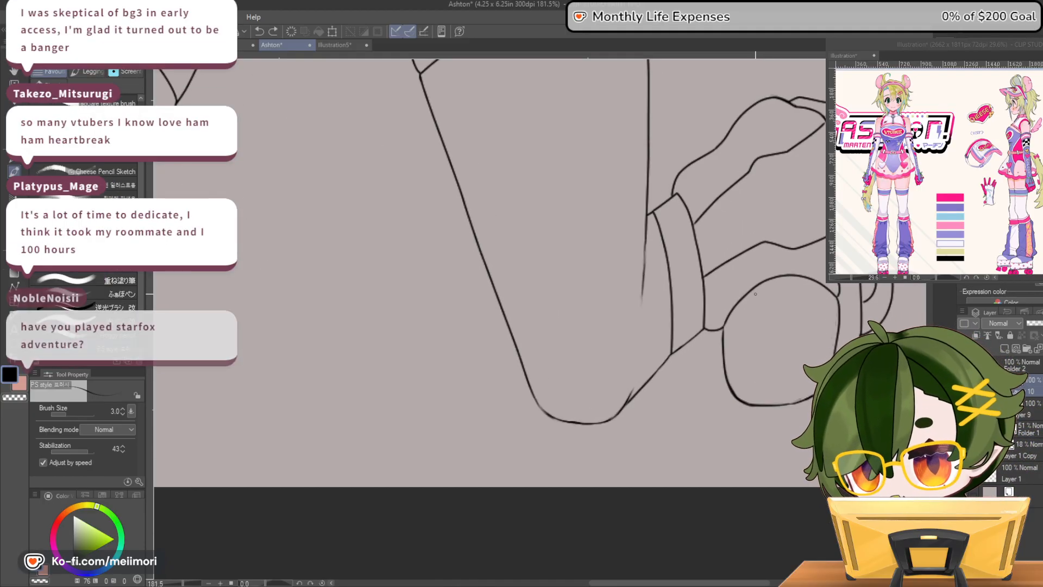
Try inking a second curve across the skate's rounded toe cap, just below its upper edge
left_click_drag(724, 328, 737, 310)
left_click_drag(834, 306, 839, 308)
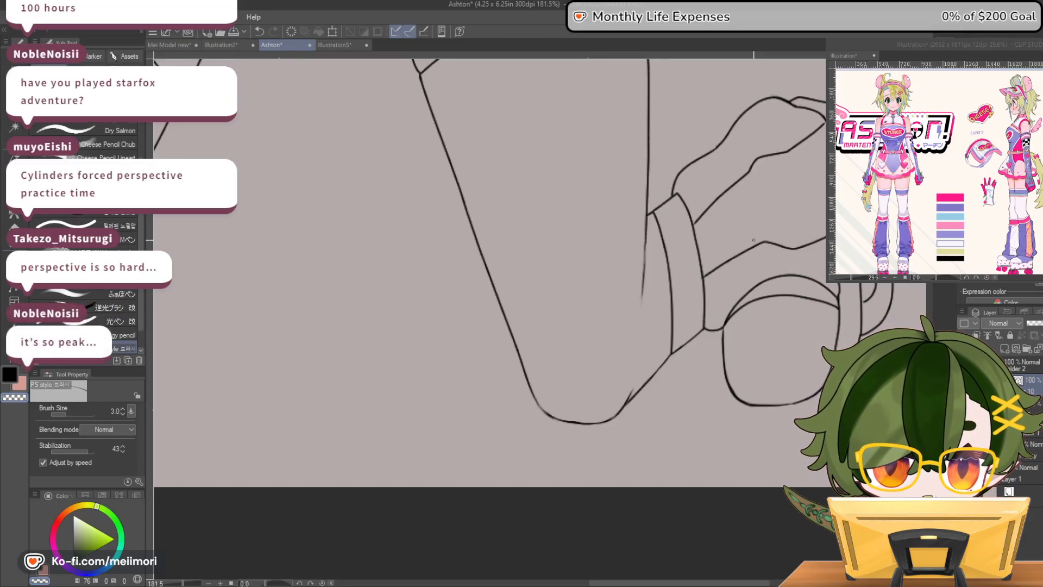
left_click(1011, 347)
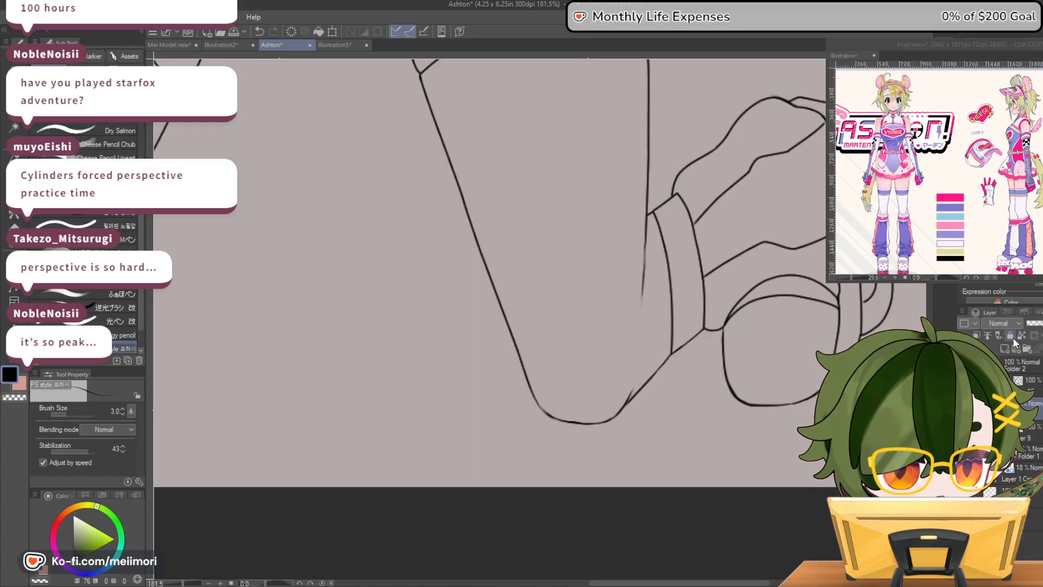
left_click_drag(725, 253, 824, 239)
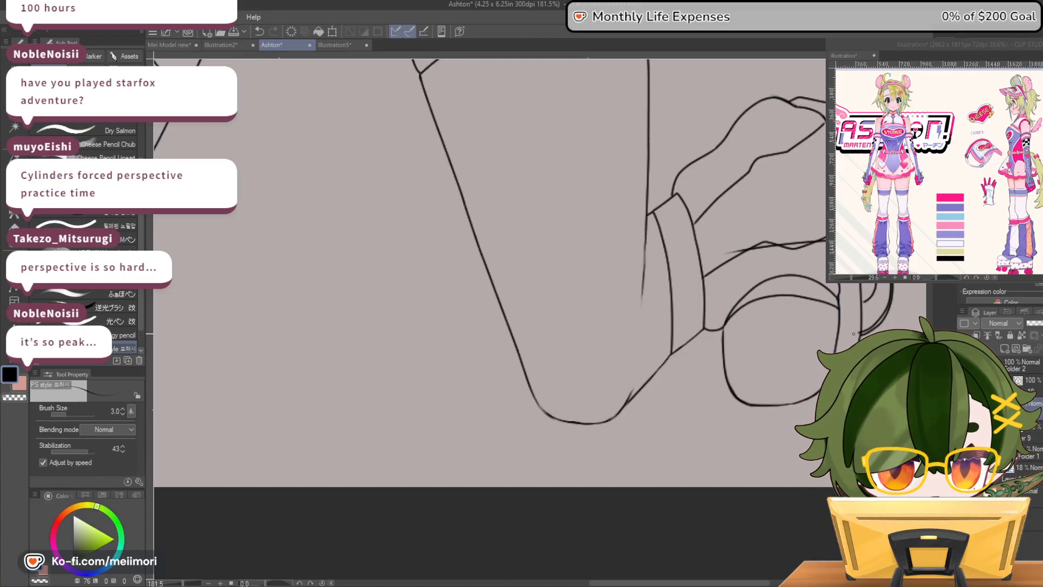
left_click_drag(853, 333, 728, 326)
mouse_move(822, 258)
left_mouse_down()
mouse_move(826, 303)
mouse_move(864, 327)
left_mouse_up()
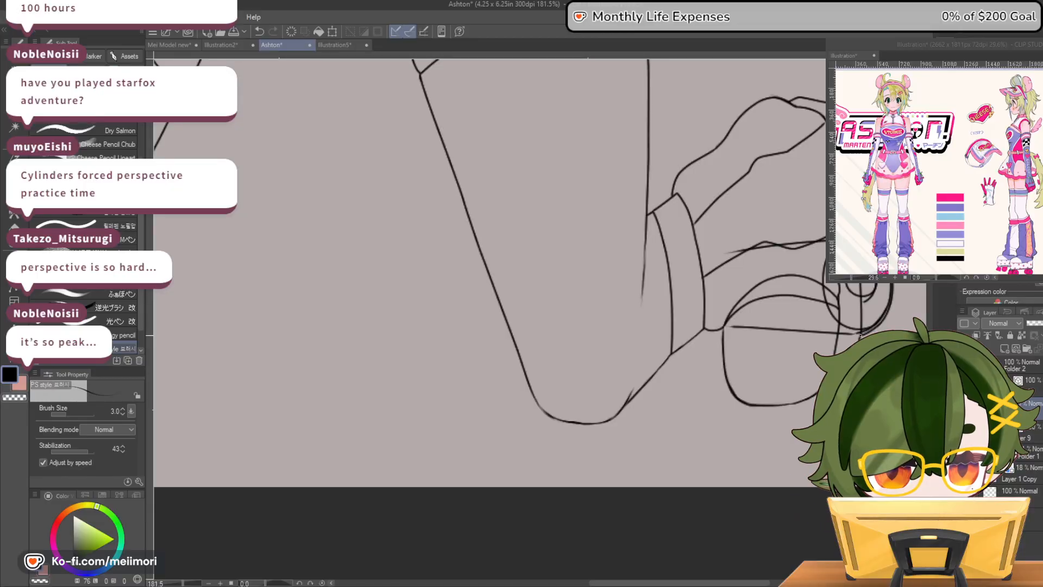
left_click_drag(824, 215, 701, 224)
left_click_drag(825, 126, 805, 187)
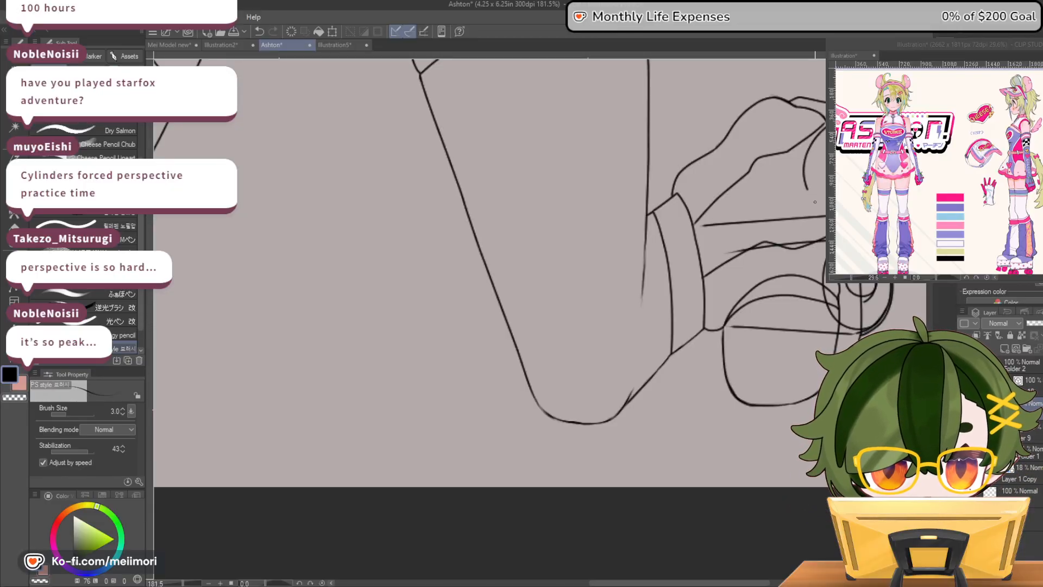
left_click_drag(825, 115, 789, 120)
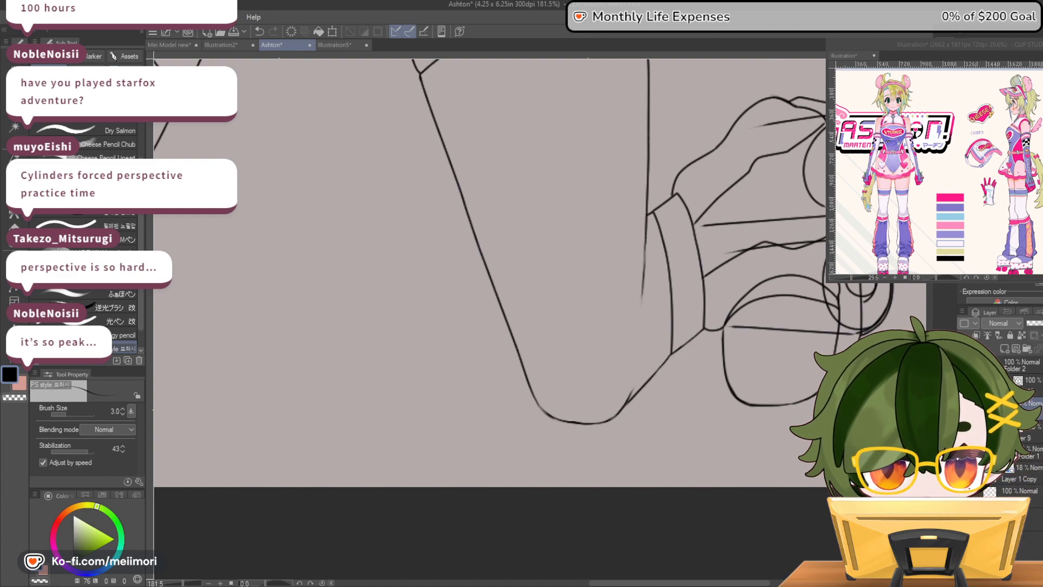
key("ctrl+z")
key("ctrl+z")
key("ctrl+z")
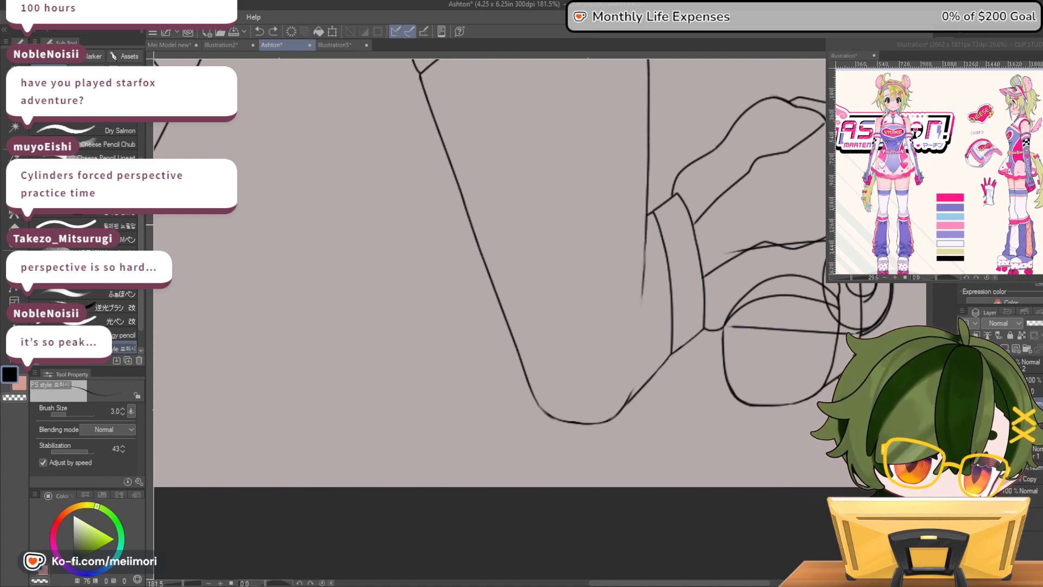
key("ctrl+z")
key("ctrl+z")
key("ctrl+z")
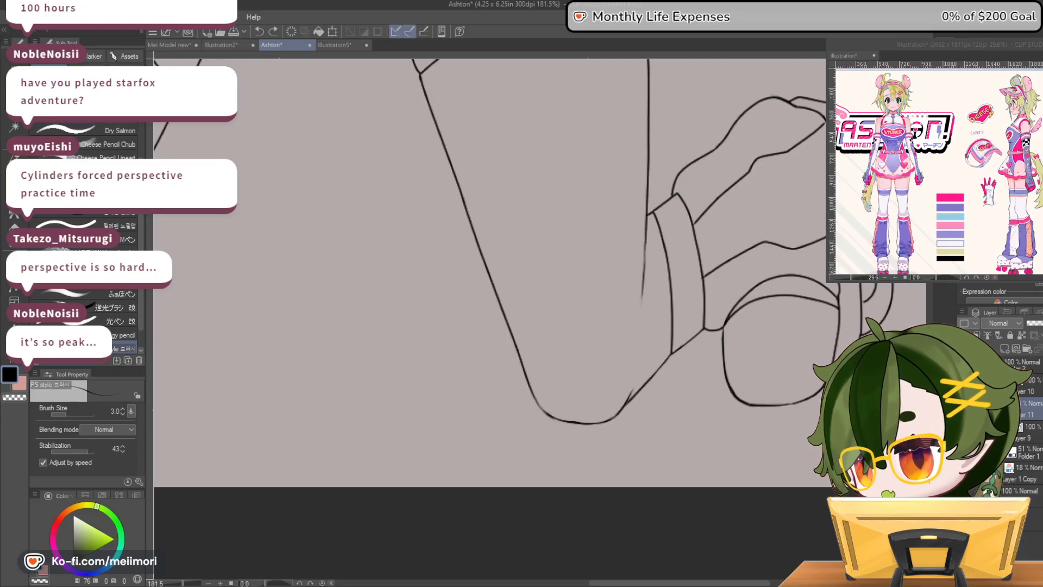
Compare the inked skate and its toe cap with the whole figure, both from afar and up close
scroll(795, 310, "down", 8)
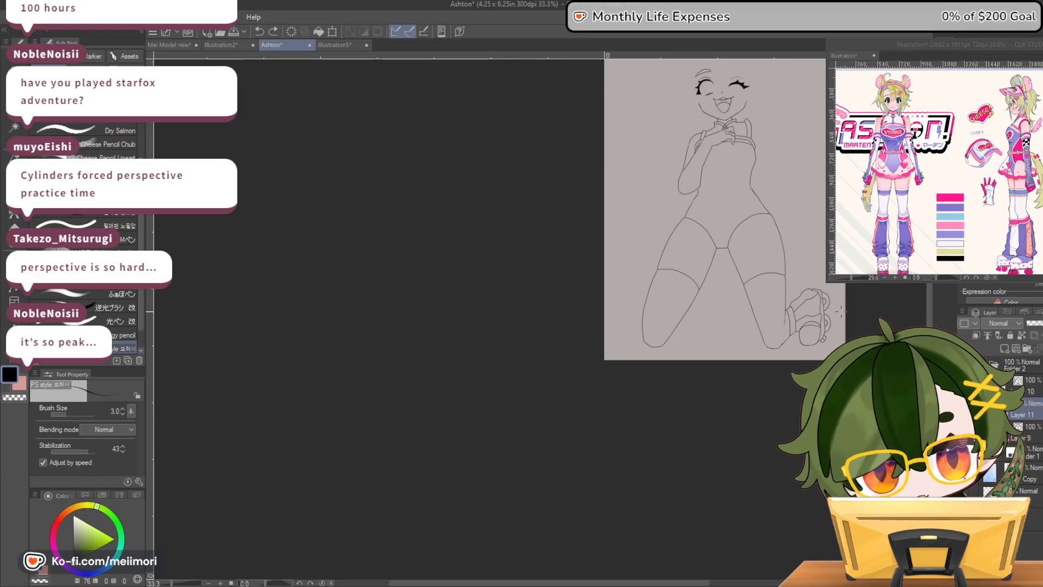
scroll(813, 329, "up", 3)
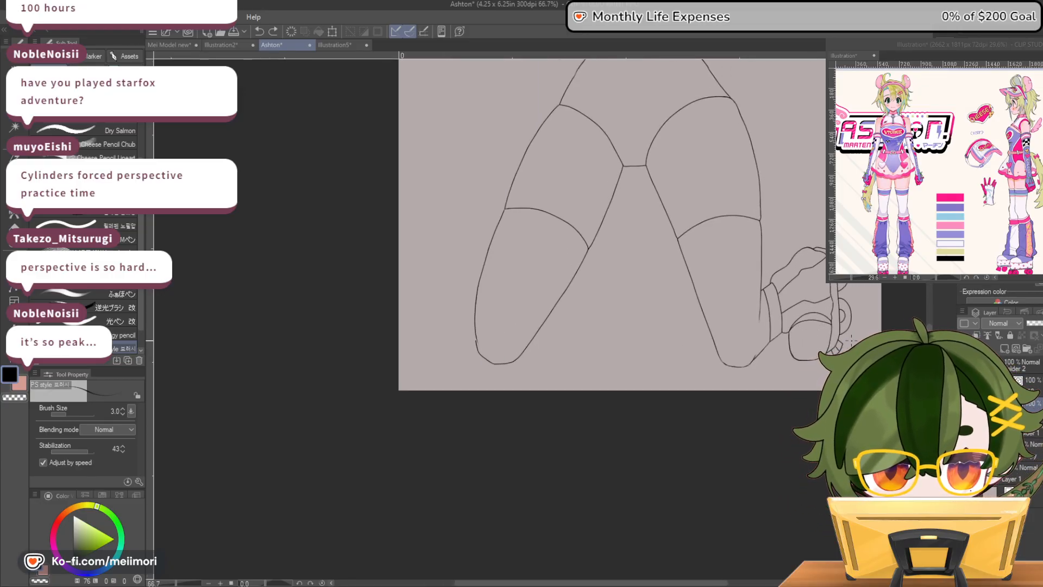
scroll(852, 339, "up", 4)
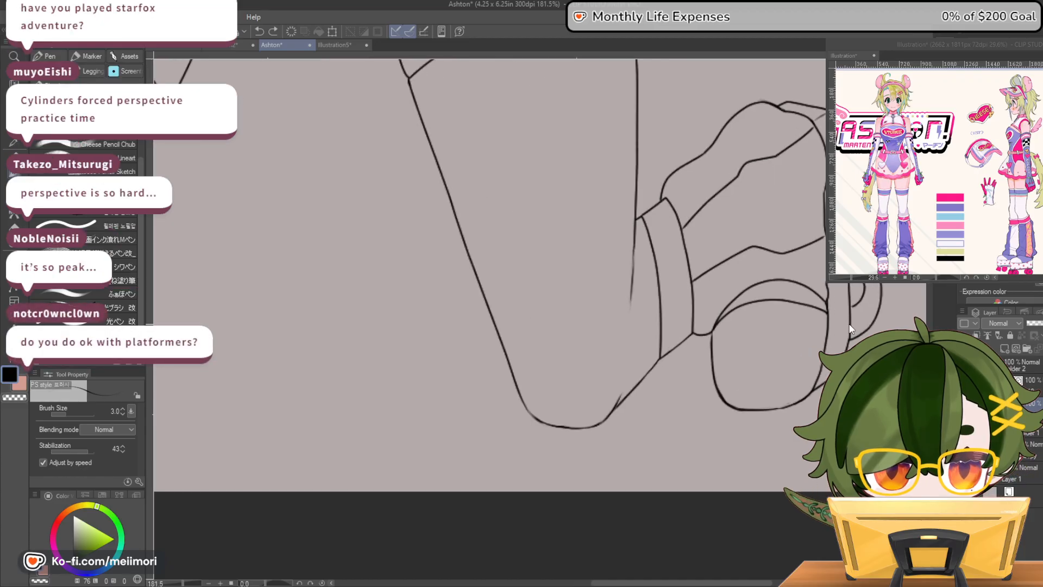
left_click_drag(852, 340, 885, 343)
scroll(885, 343, "down", 2)
scroll(628, 265, "down", 3)
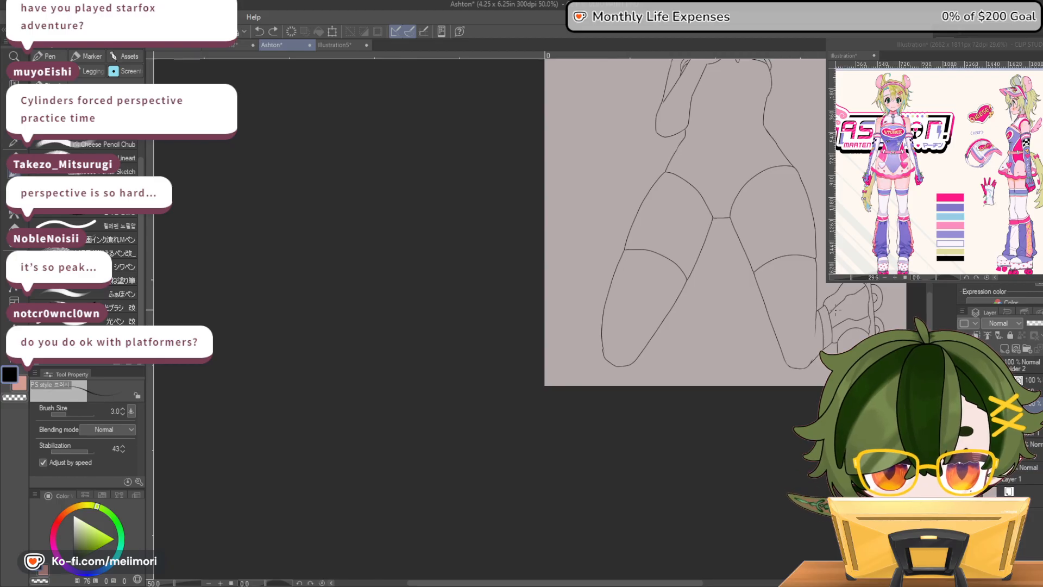
scroll(841, 307, "down", 1)
scroll(860, 320, "up", 3)
scroll(859, 319, "up", 3)
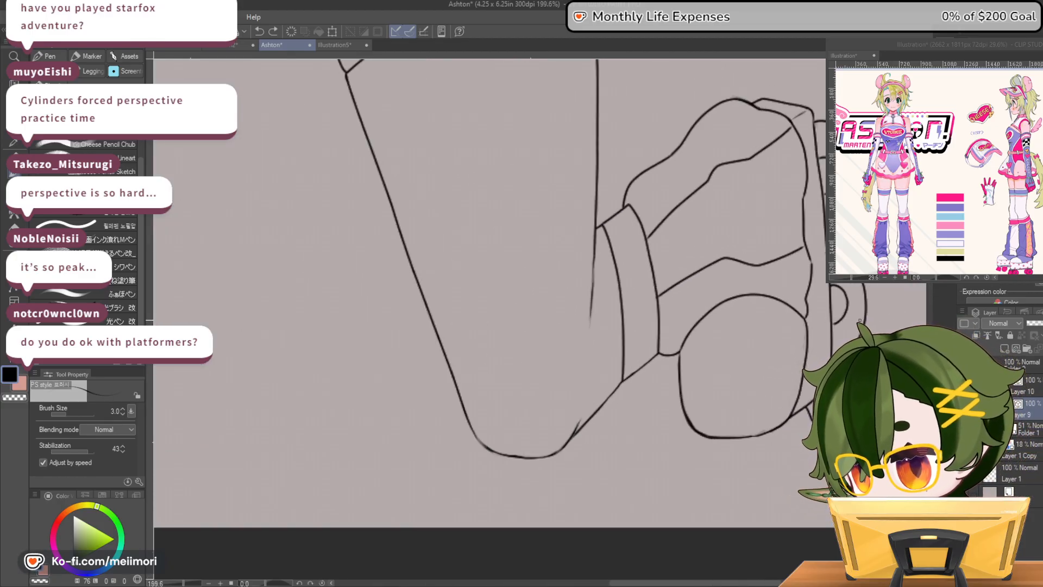
Erase the toe cap's upper outline on the ankle side and the short line joining it to the ankle band
key("e")
mouse_move(686, 339)
left_mouse_down()
mouse_move(680, 351)
mouse_move(683, 339)
left_mouse_up()
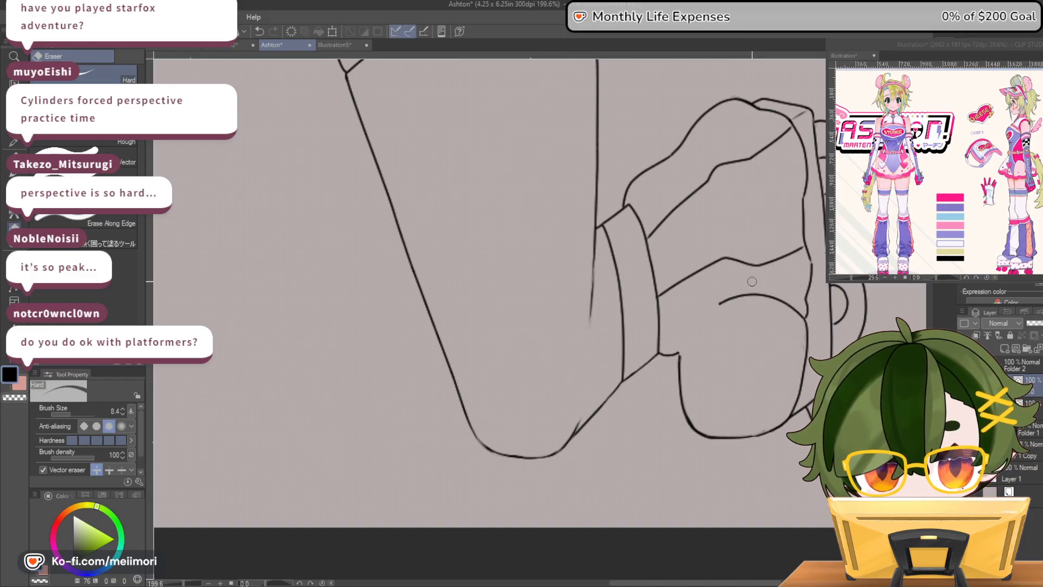
left_click_drag(678, 354, 667, 356)
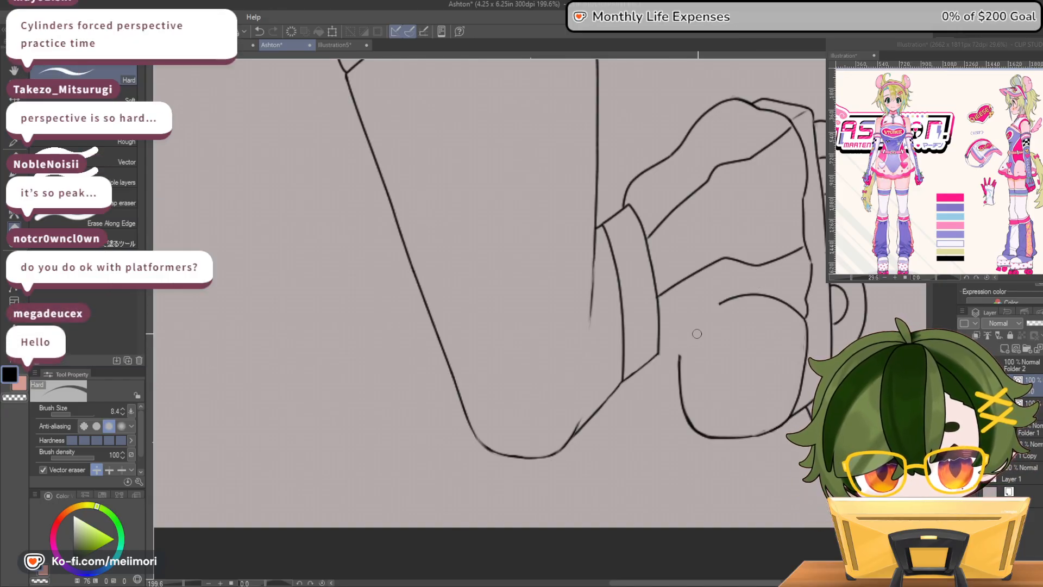
Ink a crease from the ankle band that curves up over the toe cap, redrawing it once and tapering its end
key("p")
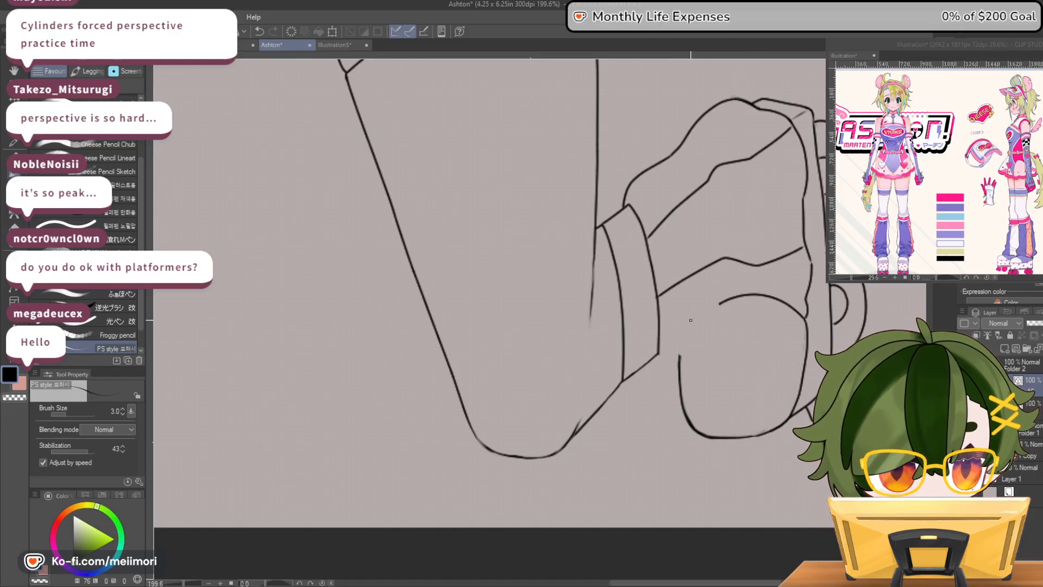
mouse_move(721, 302)
left_mouse_down()
mouse_move(685, 318)
mouse_move(679, 359)
mouse_move(674, 349)
left_mouse_up()
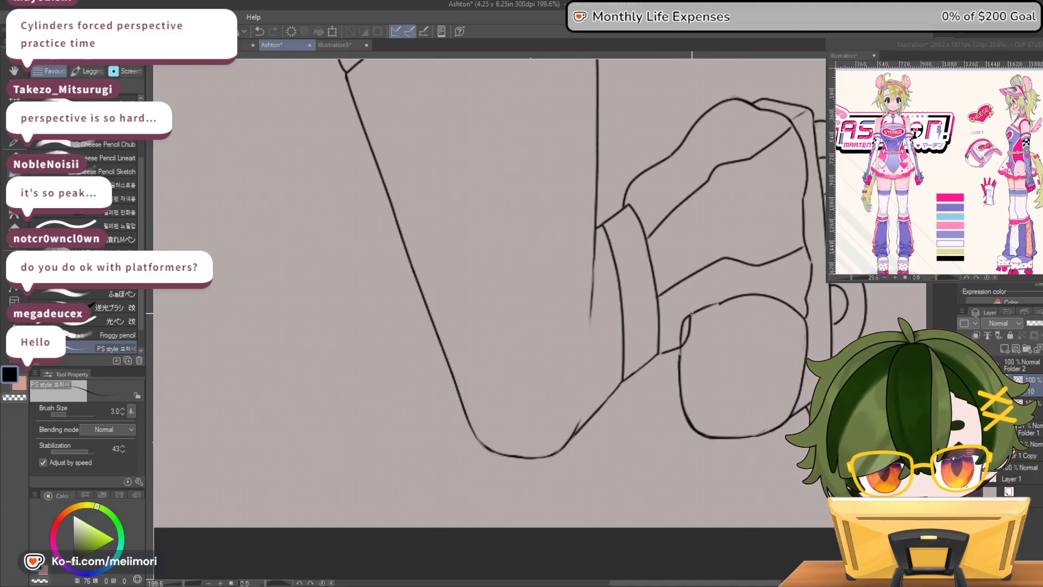
key("ctrl+z")
mouse_move(661, 353)
left_mouse_down()
mouse_move(704, 334)
mouse_move(735, 301)
mouse_move(711, 309)
mouse_move(748, 289)
mouse_move(684, 320)
mouse_move(721, 300)
mouse_move(696, 310)
mouse_move(680, 322)
mouse_move(712, 304)
mouse_move(677, 335)
mouse_move(677, 344)
left_mouse_up()
key("c")
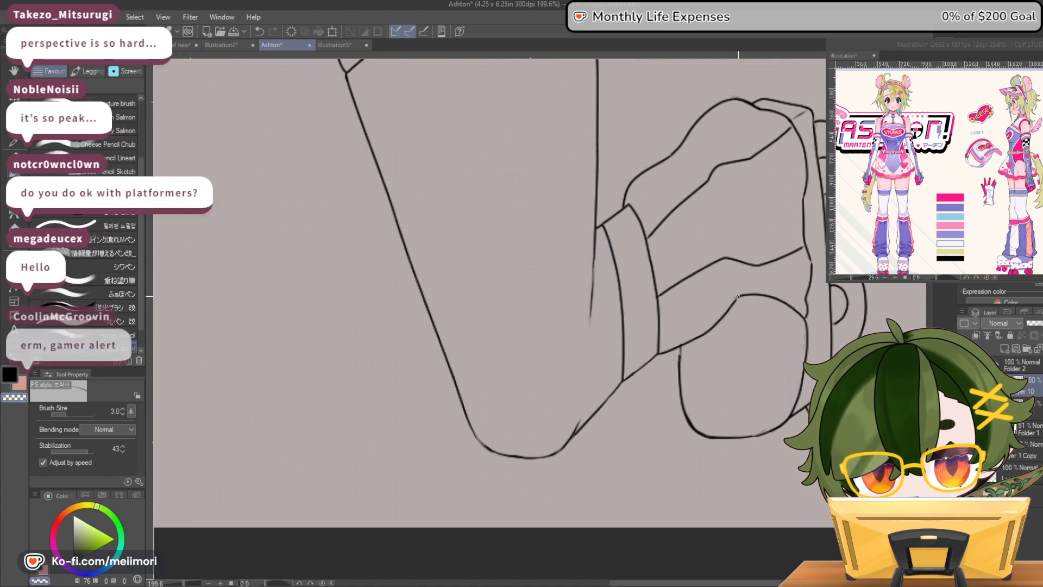
left_click_drag(754, 285, 773, 283)
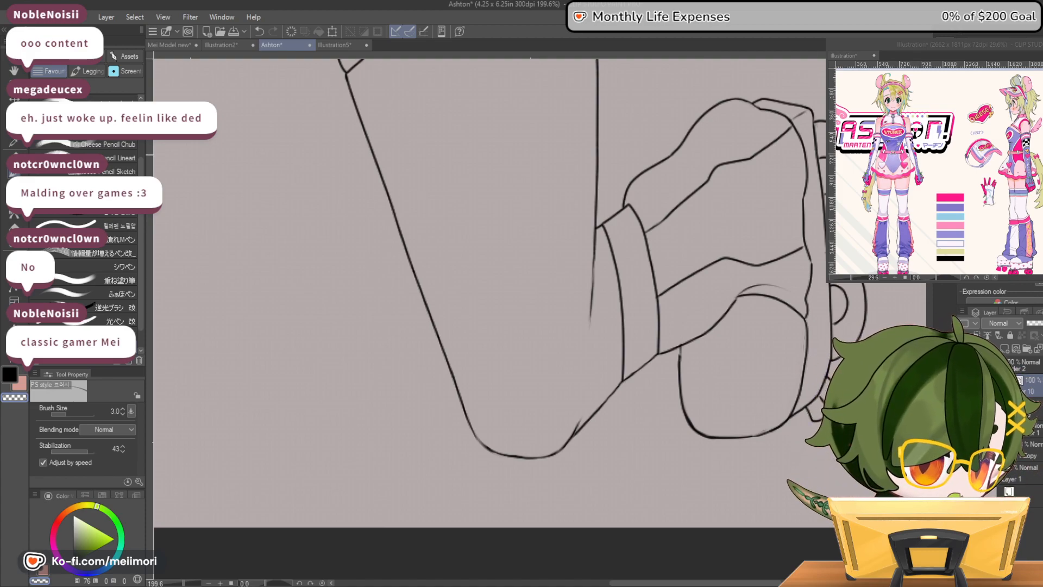
scroll(766, 261, "down", 5)
scroll(766, 262, "down", 1)
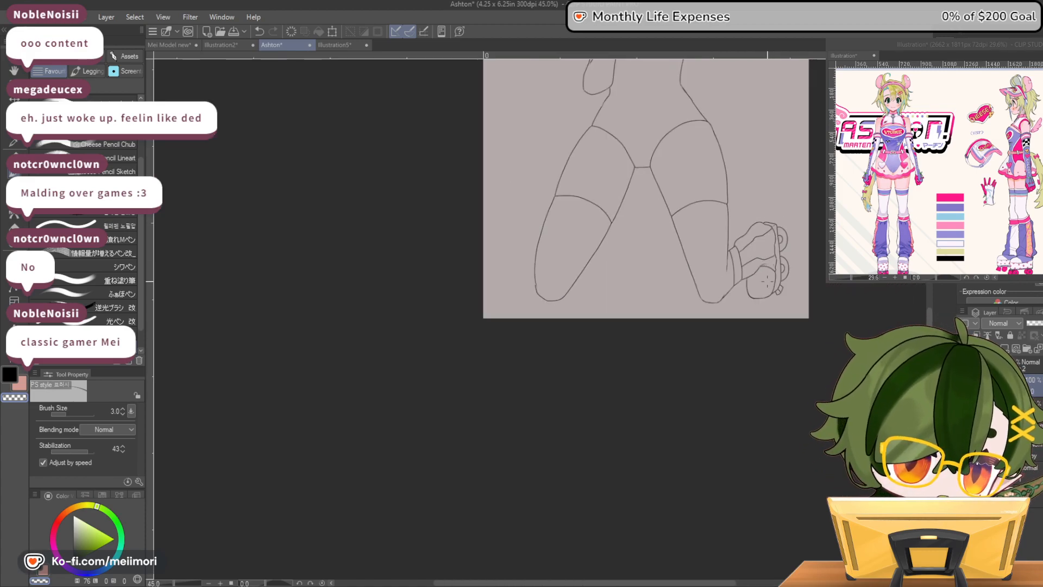
scroll(767, 245, "down", 3)
scroll(768, 233, "down", 1)
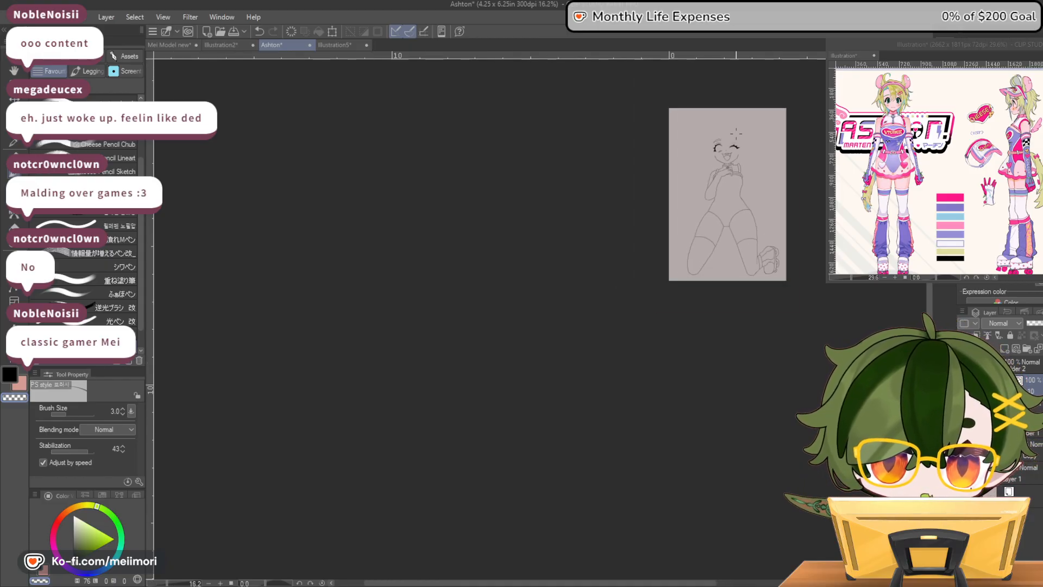
scroll(773, 217, "up", 2)
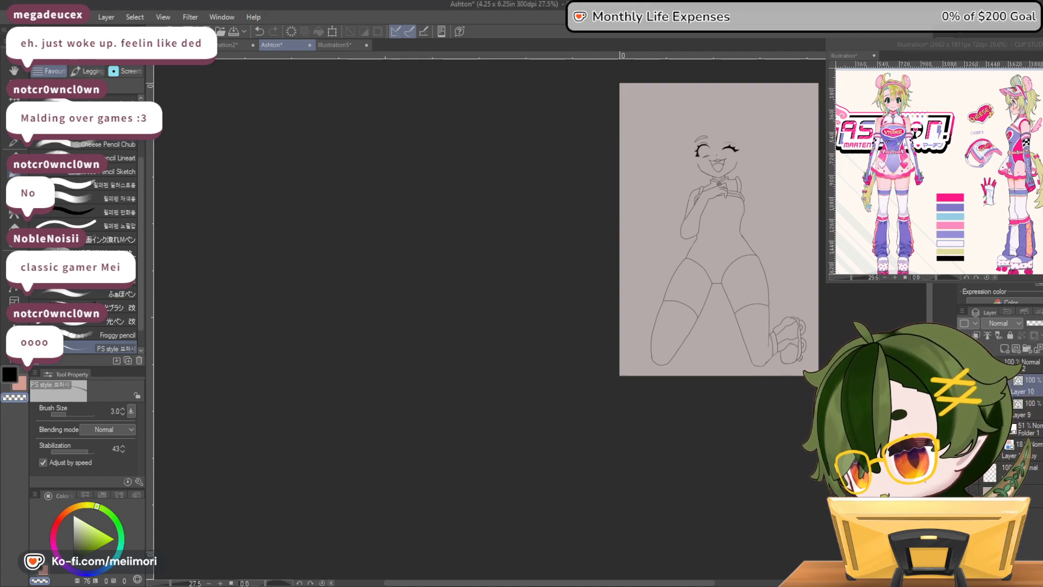
scroll(819, 300, "up", 2)
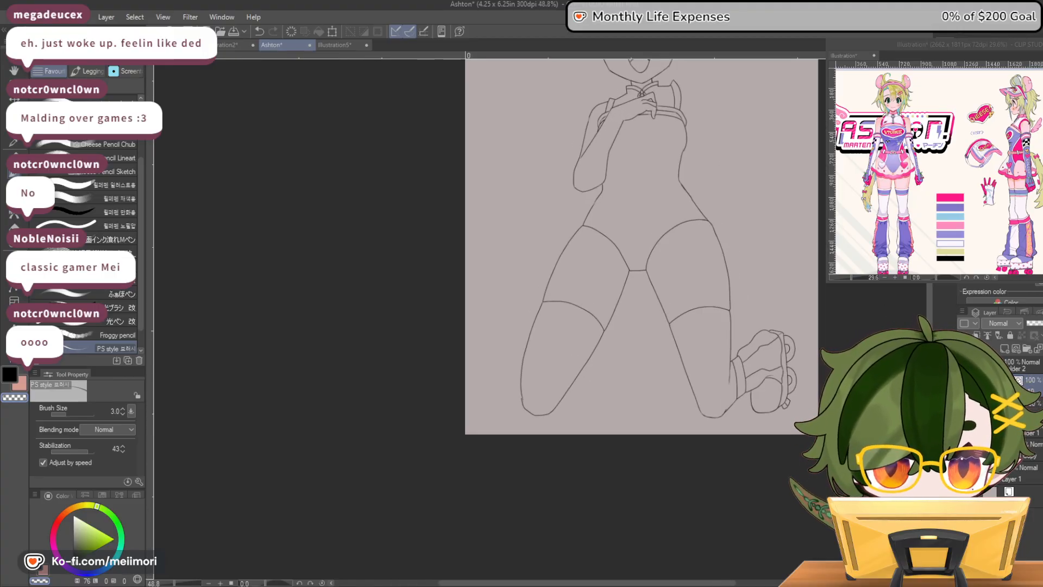
Ink the boot of the skate on the bent-arm side, with its outer contour beside the lower leg and its inner creases
scroll(505, 364, "up", 5)
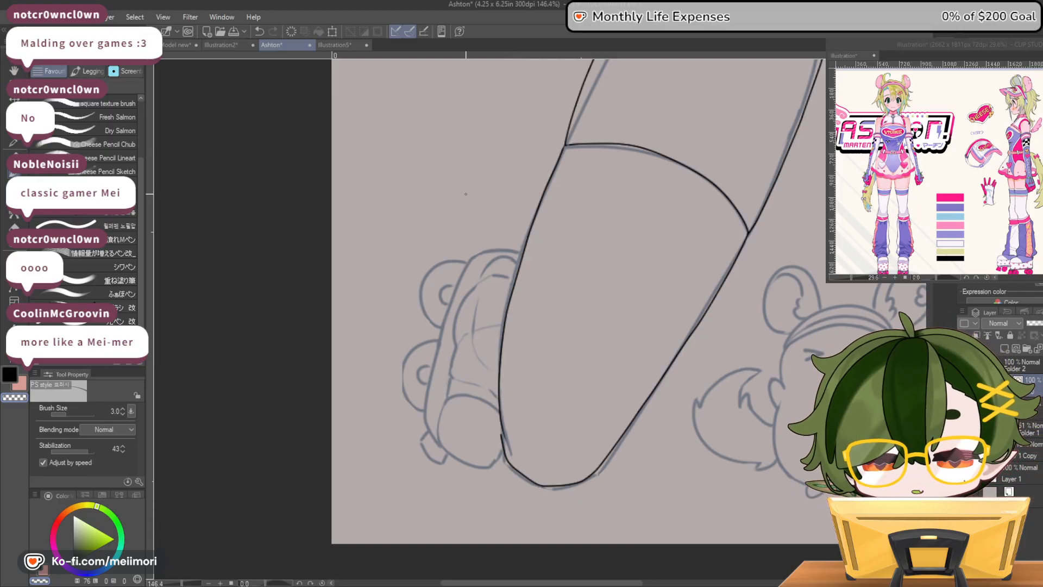
mouse_move(518, 262)
left_mouse_down()
mouse_move(493, 258)
mouse_move(459, 308)
left_mouse_up()
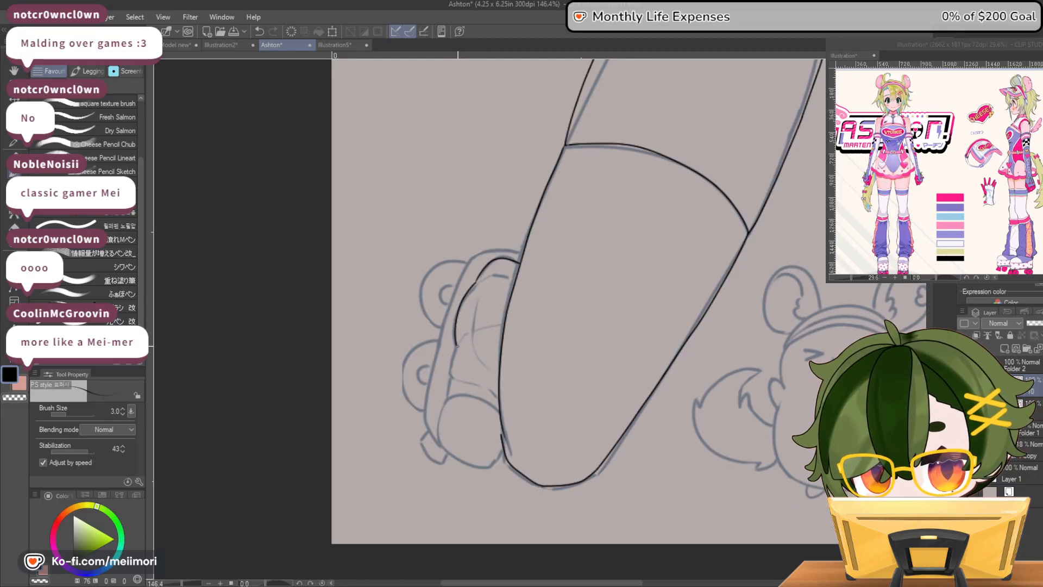
mouse_move(454, 381)
left_mouse_down()
mouse_move(499, 400)
mouse_move(472, 340)
mouse_move(478, 303)
mouse_move(509, 278)
left_mouse_up()
key("ctrl+z")
left_click_drag(502, 324, 457, 345)
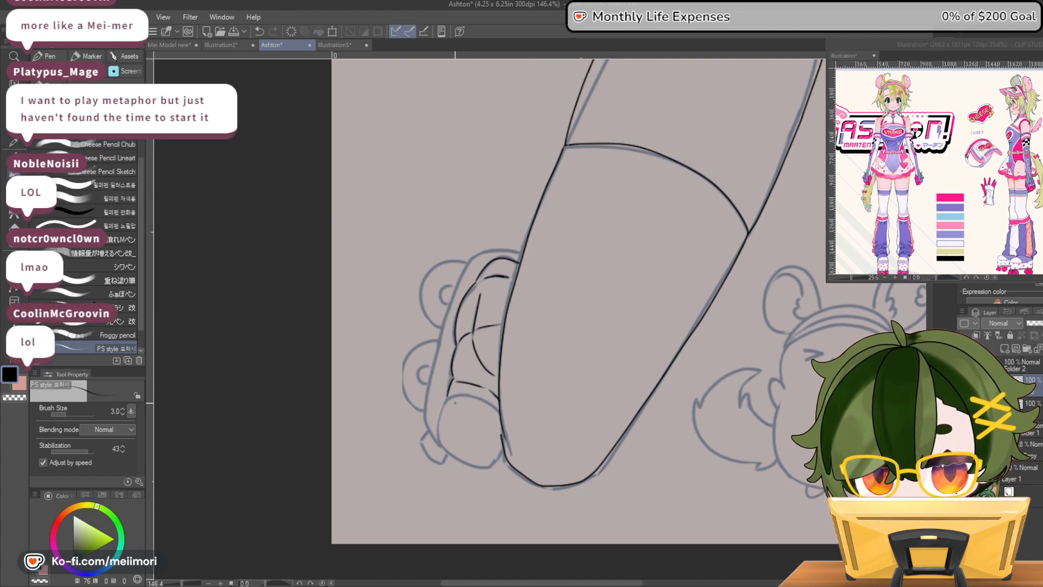
Ink the rounded toe cap of the bent-arm side's skate, closing it with a curved upper edge against the leg
mouse_move(438, 429)
left_mouse_down()
mouse_move(467, 464)
mouse_move(497, 461)
mouse_move(504, 449)
left_mouse_up()
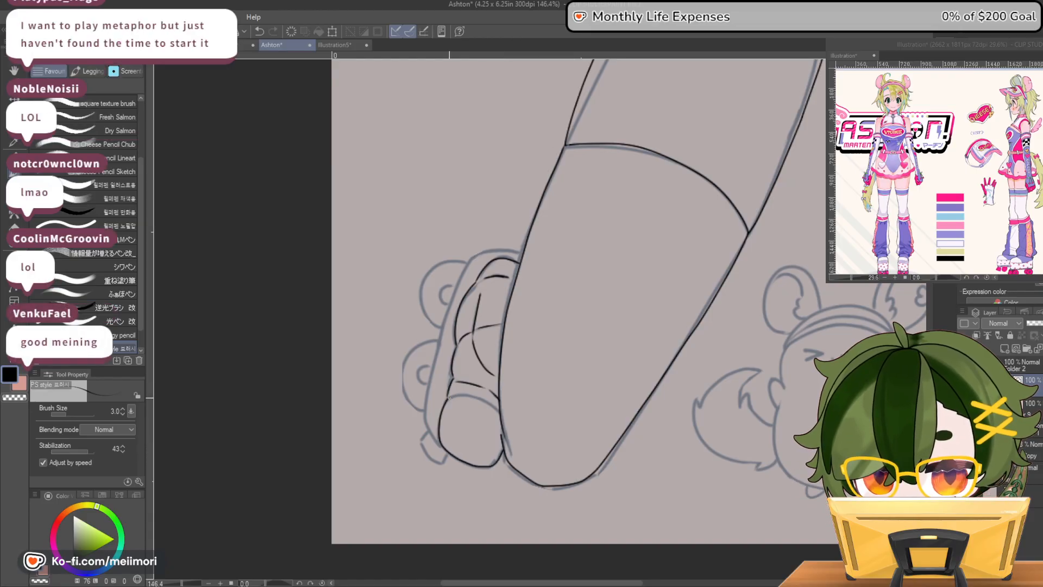
mouse_move(448, 398)
left_mouse_down()
mouse_move(502, 418)
mouse_move(451, 395)
left_mouse_up()
key("ctrl+z")
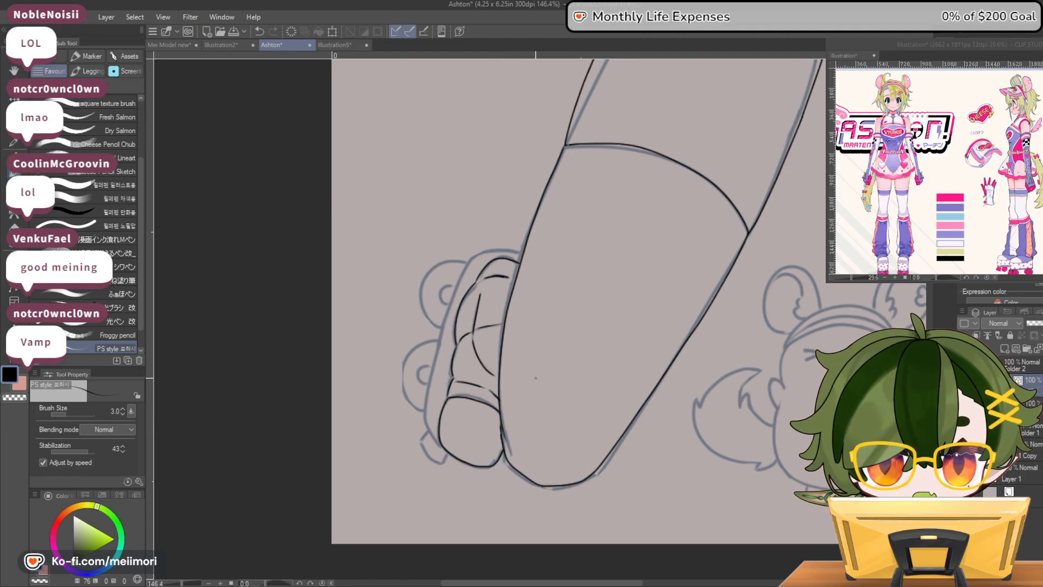
Ink the skate's sole plate from behind the leg, around the heel and down along the boot to the toe cap
mouse_move(491, 250)
left_mouse_down()
mouse_move(521, 255)
mouse_move(500, 246)
left_mouse_up()
key("ctrl+z")
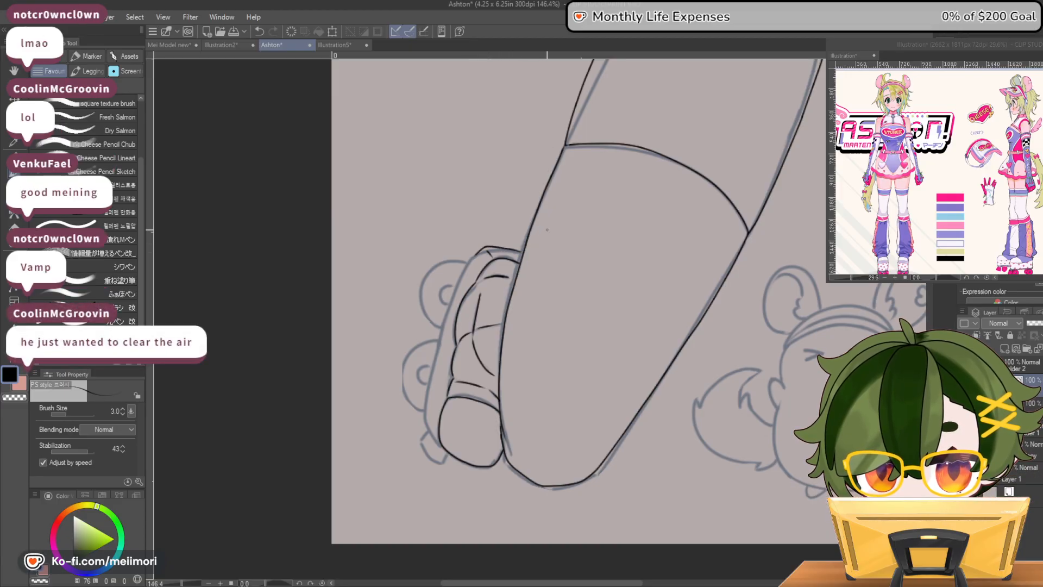
mouse_move(458, 284)
left_mouse_down()
mouse_move(427, 399)
mouse_move(440, 441)
left_mouse_up()
key("ctrl+z")
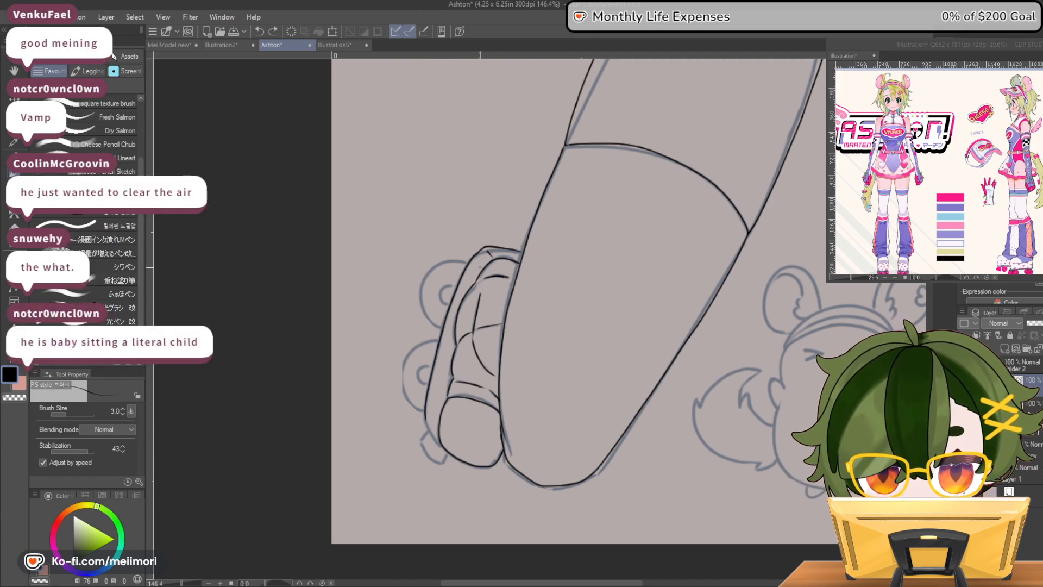
left_click_drag(425, 425, 439, 441)
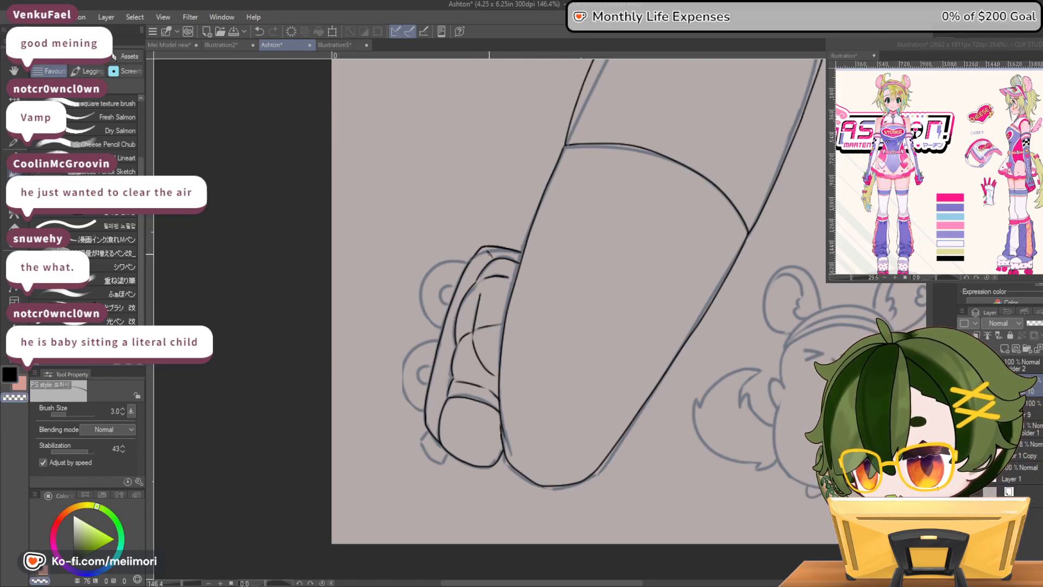
key("c")
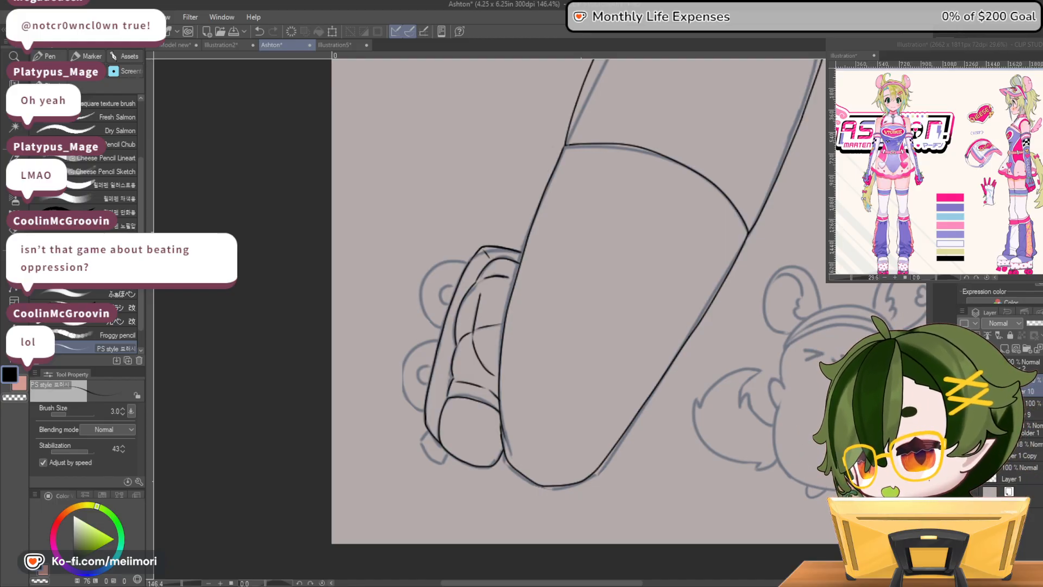
Try inking the upper wheel and its hub on the outer side of the sole plate
scroll(215, 340, "down", 1)
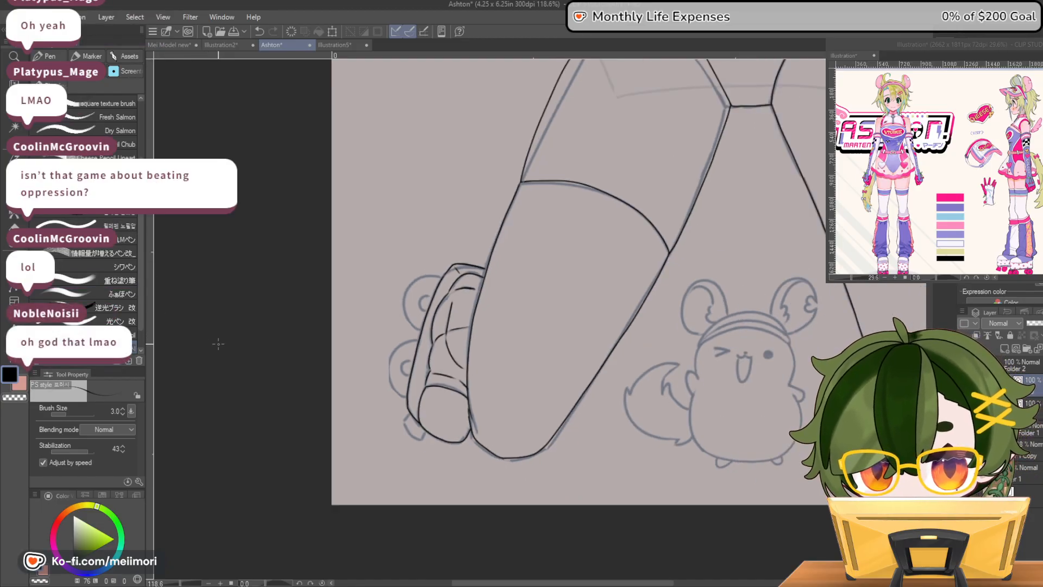
scroll(215, 340, "down", 3)
scroll(233, 347, "up", 2)
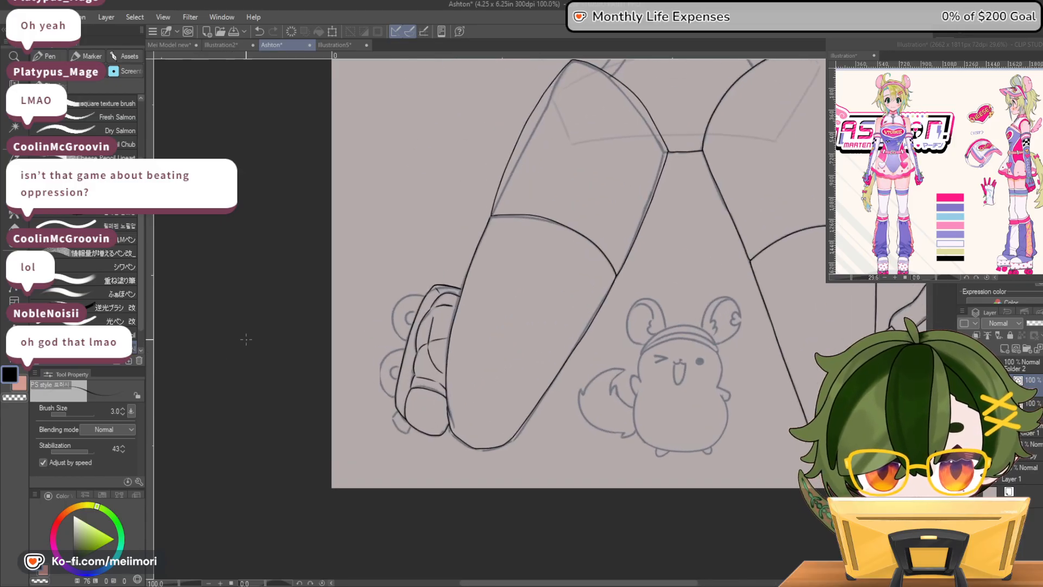
scroll(277, 322, "up", 1)
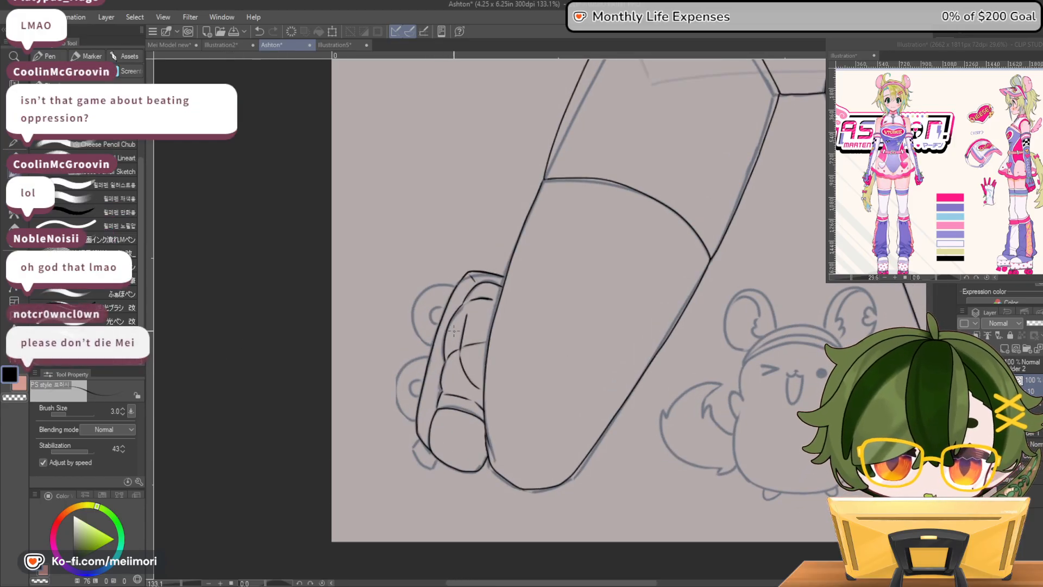
scroll(459, 330, "up", 1)
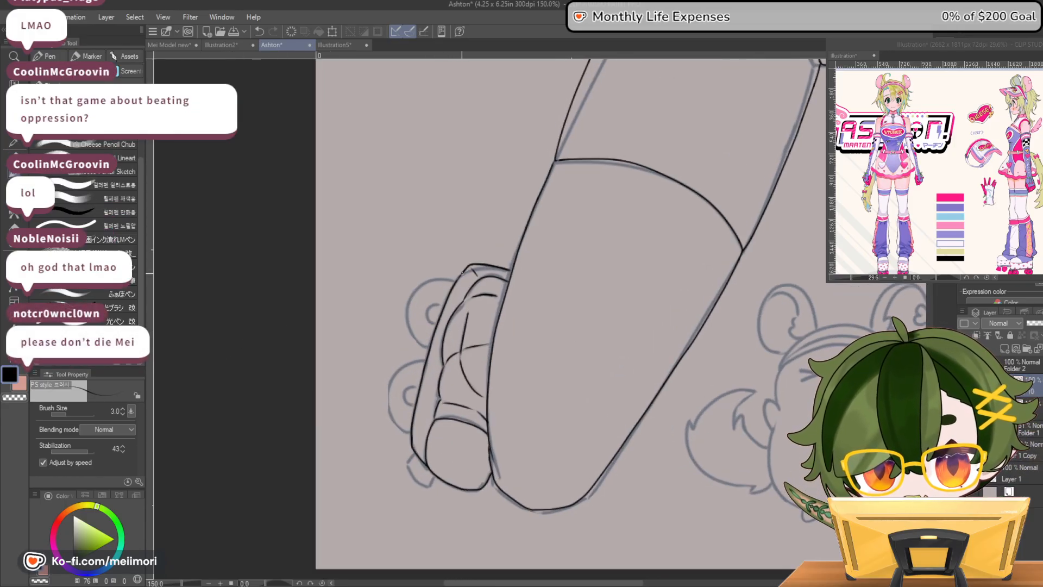
left_click_drag(458, 271, 428, 295)
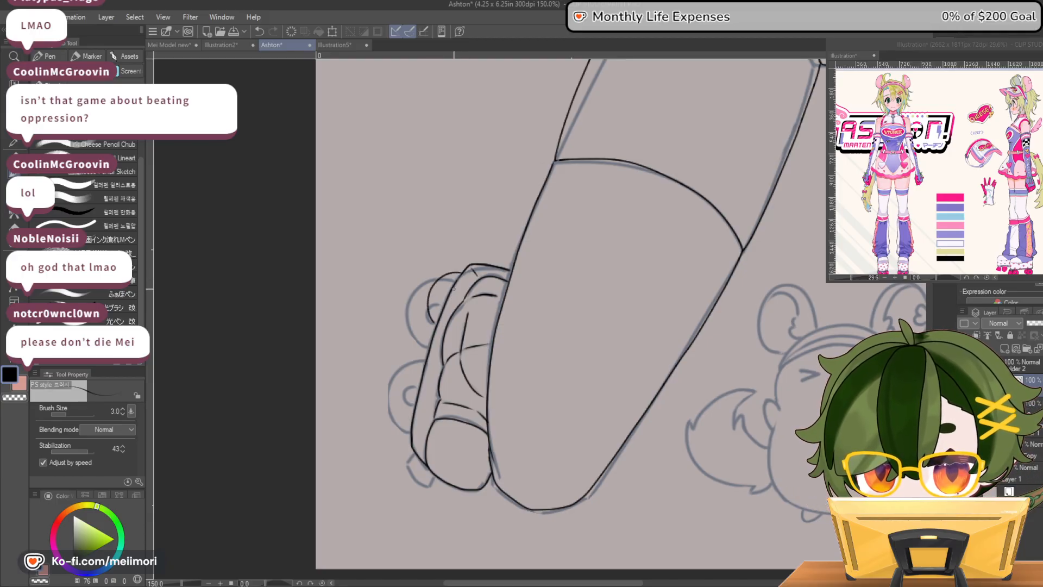
key("ctrl+z")
key("ctrl+z")
mouse_move(462, 274)
left_mouse_down()
mouse_move(441, 276)
mouse_move(418, 307)
mouse_move(421, 335)
left_mouse_up()
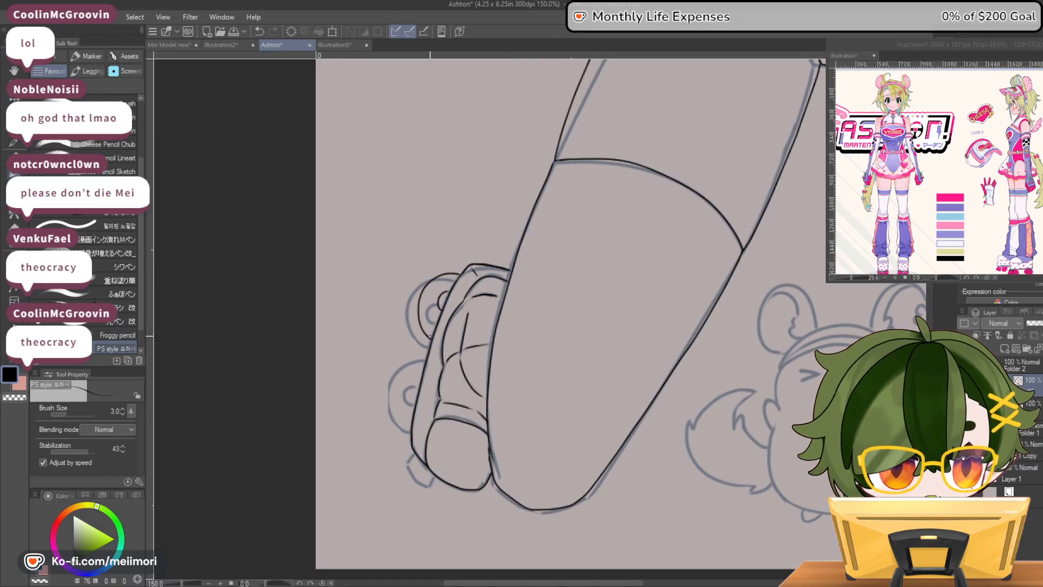
key("ctrl+z")
mouse_move(439, 319)
left_mouse_down()
mouse_move(447, 295)
mouse_move(438, 316)
left_mouse_up()
key("ctrl+z")
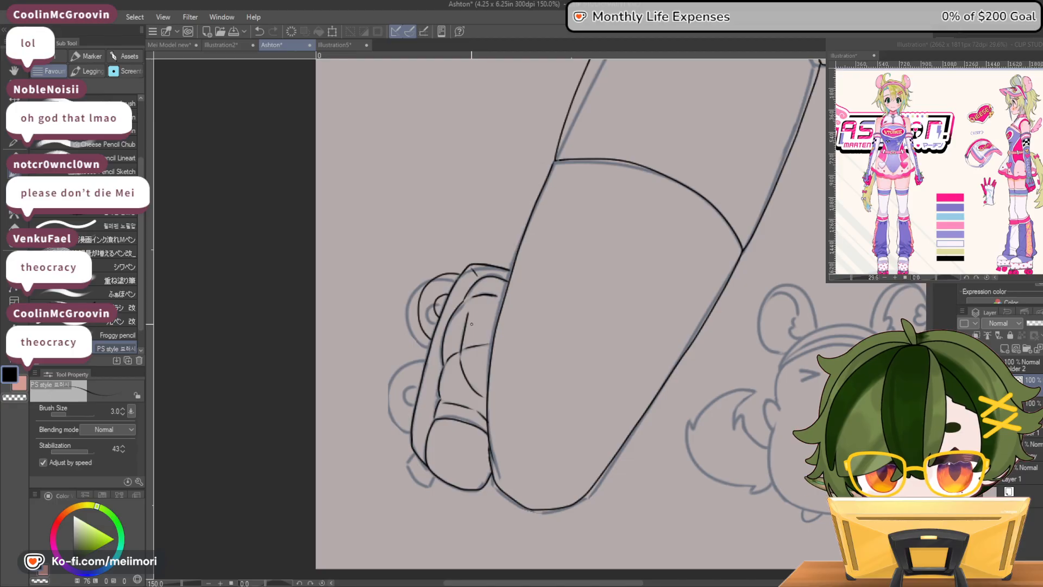
key("ctrl+z")
Ink the skate's upper wheel as a rounded arc from the sole plate, with a small hub inside it
key("ctrl+z")
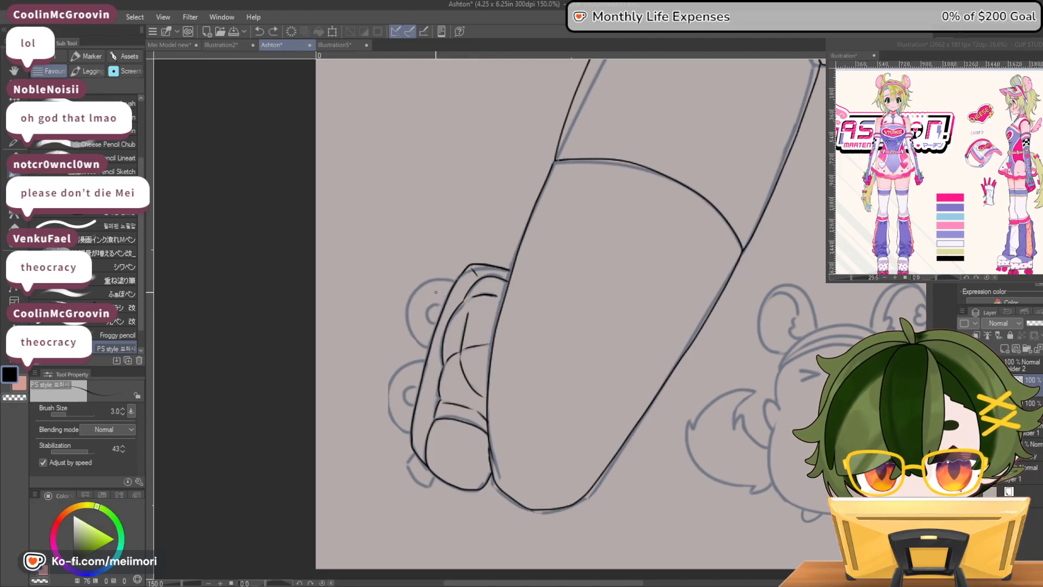
mouse_move(450, 275)
left_mouse_down()
mouse_move(426, 280)
mouse_move(412, 299)
mouse_move(433, 337)
left_mouse_up()
mouse_move(441, 276)
left_mouse_down()
mouse_move(446, 275)
mouse_move(468, 279)
mouse_move(443, 315)
left_mouse_up()
key("ctrl+z")
key("ctrl+z")
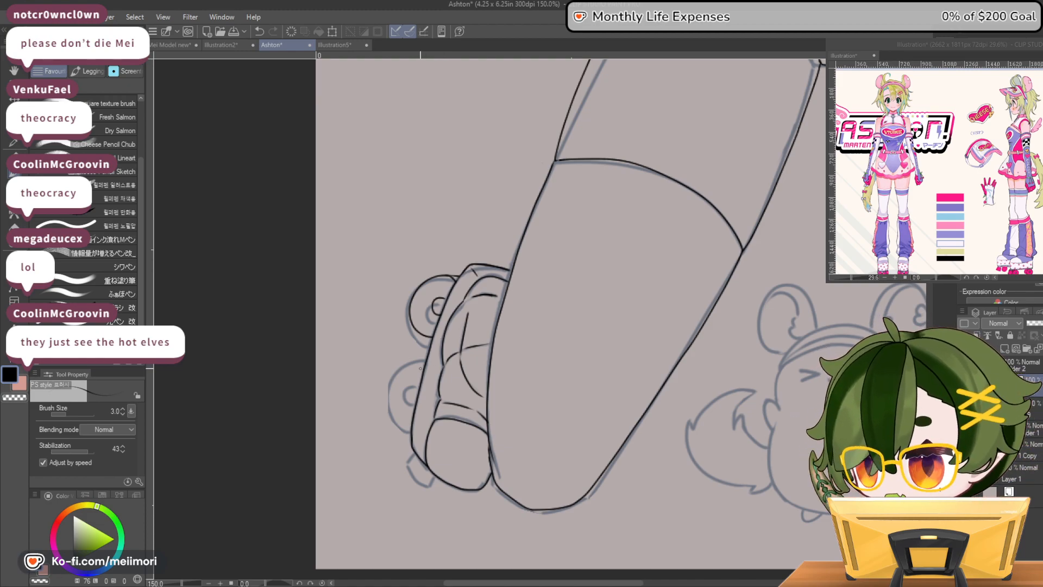
key("ctrl+z")
Ink the skate's lower wheel with its hub, plus the small toe stop beneath the sole plate
mouse_move(424, 366)
left_mouse_down()
mouse_move(396, 374)
mouse_move(392, 416)
mouse_move(412, 429)
left_mouse_up()
key("ctrl+z")
mouse_move(422, 363)
left_mouse_down()
mouse_move(432, 365)
mouse_move(404, 393)
mouse_move(416, 402)
left_mouse_up()
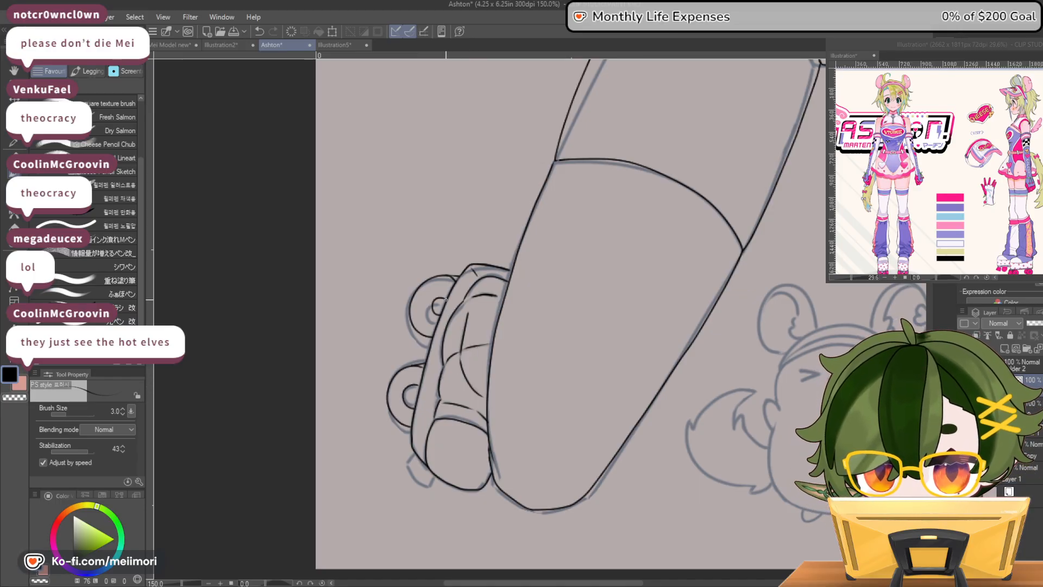
key("ctrl+z")
key("ctrl+z")
mouse_move(419, 386)
left_mouse_down()
mouse_move(406, 390)
mouse_move(417, 409)
left_mouse_up()
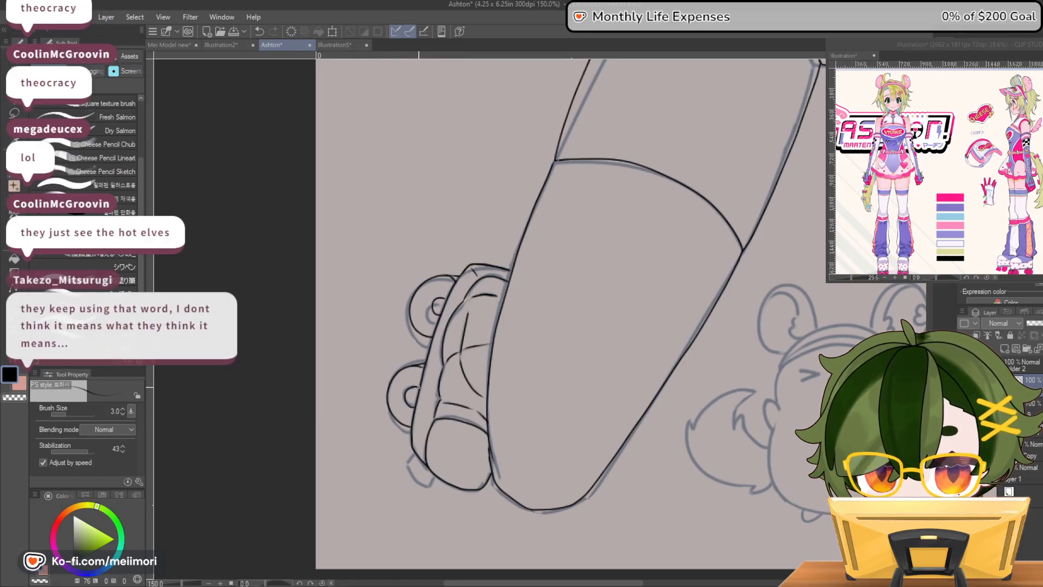
mouse_move(424, 463)
left_mouse_down()
mouse_move(414, 477)
mouse_move(428, 487)
left_mouse_up()
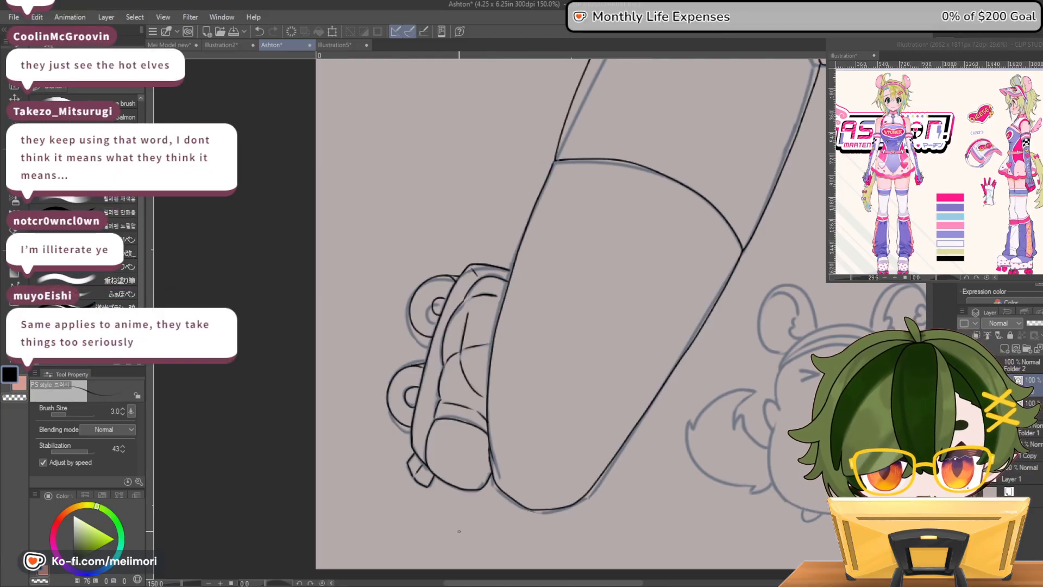
Check both skates against the whole figure, hiding the sketch and showing it again
scroll(476, 538, "down", 6)
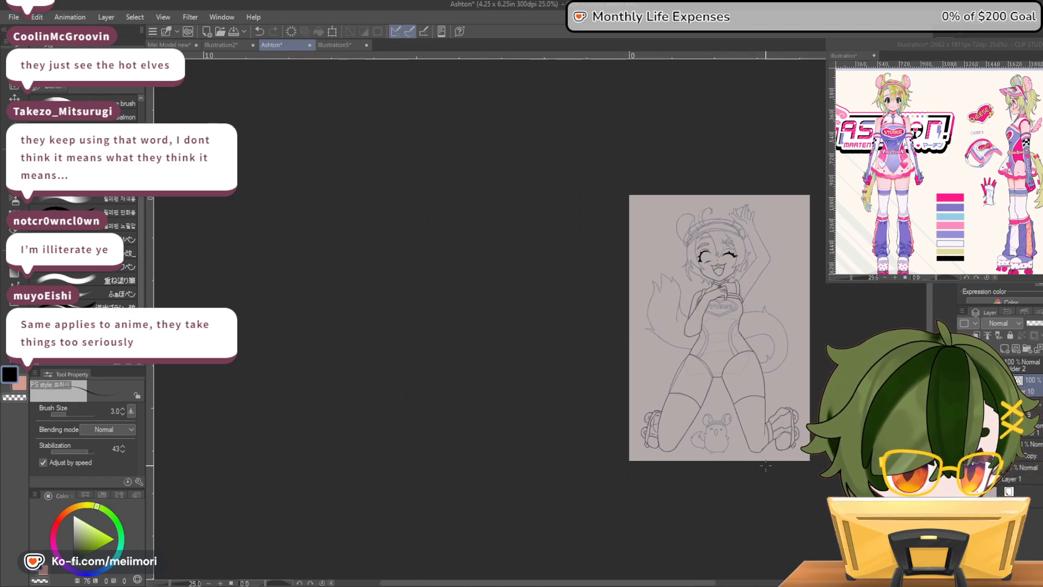
scroll(761, 460, "up", 5)
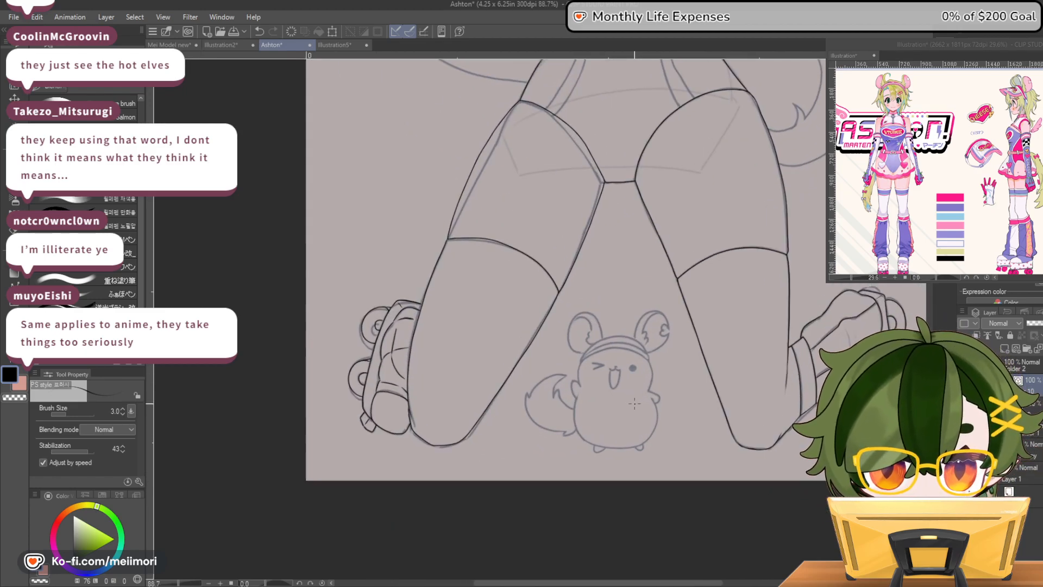
left_click(964, 429)
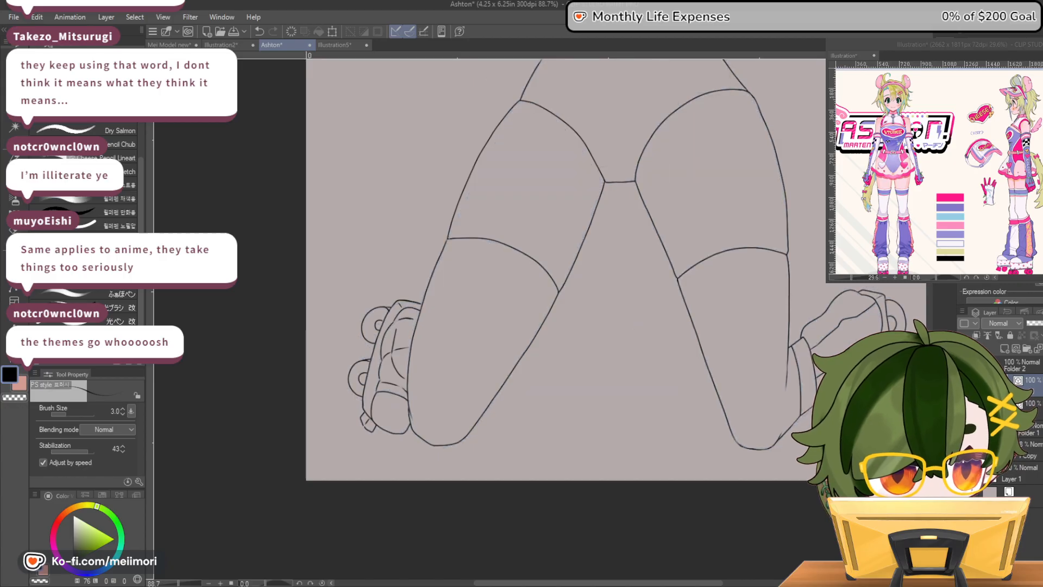
left_click(964, 429)
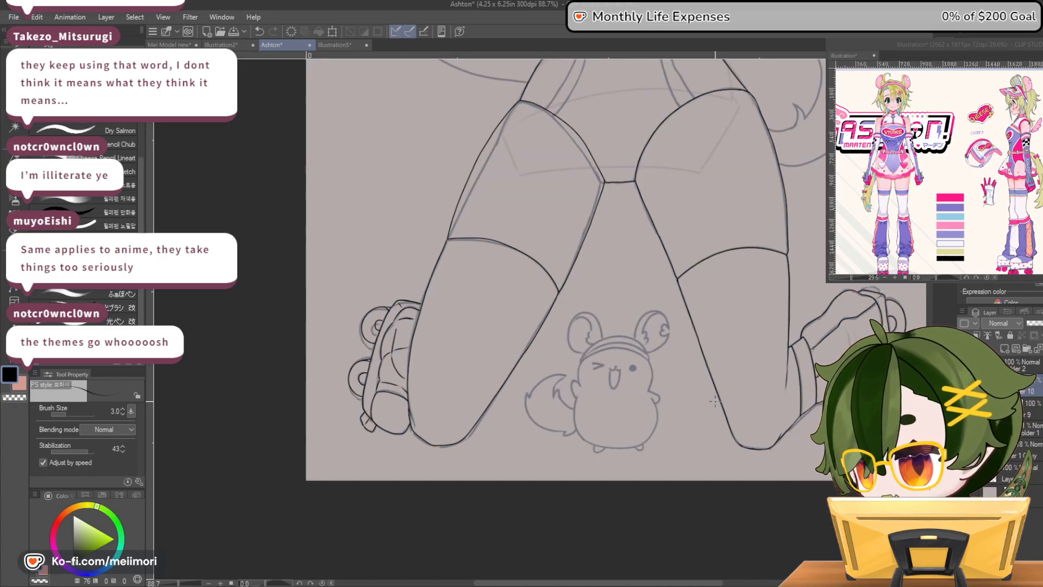
Ink both round ears of the small mascot between the legs, including the inner fur tufts and the notched ear edge
scroll(714, 402, "down", 1)
scroll(716, 404, "up", 3)
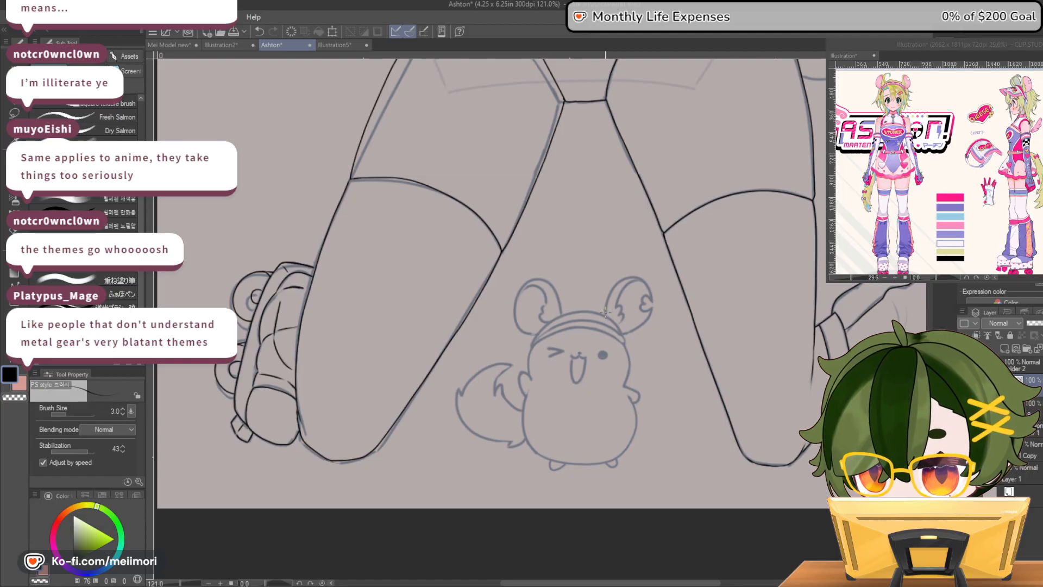
mouse_move(614, 286)
left_mouse_down()
mouse_move(636, 277)
mouse_move(652, 293)
mouse_move(644, 313)
left_mouse_up()
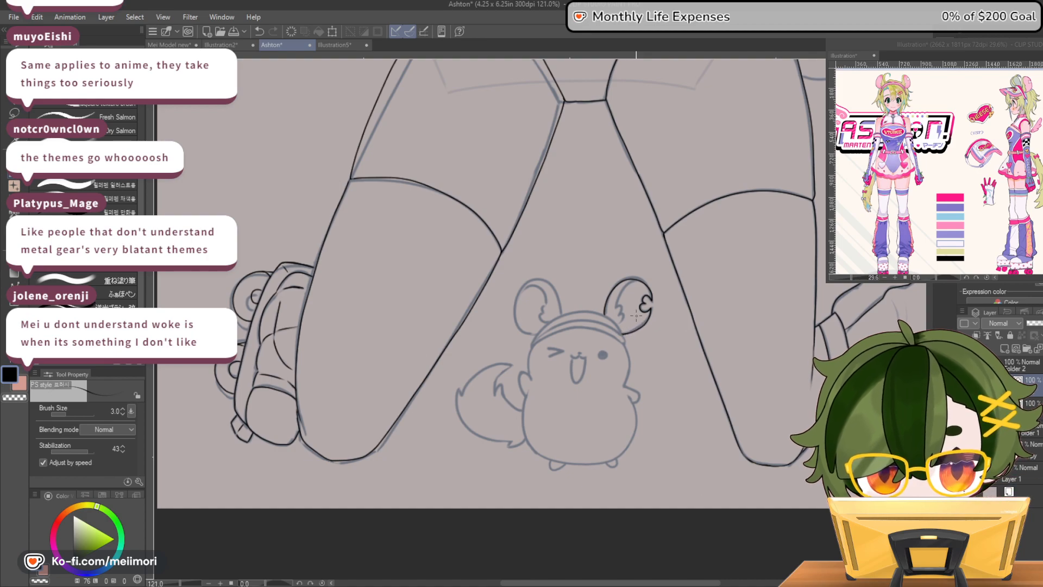
mouse_move(621, 302)
left_mouse_down()
mouse_move(616, 313)
mouse_move(617, 303)
left_mouse_up()
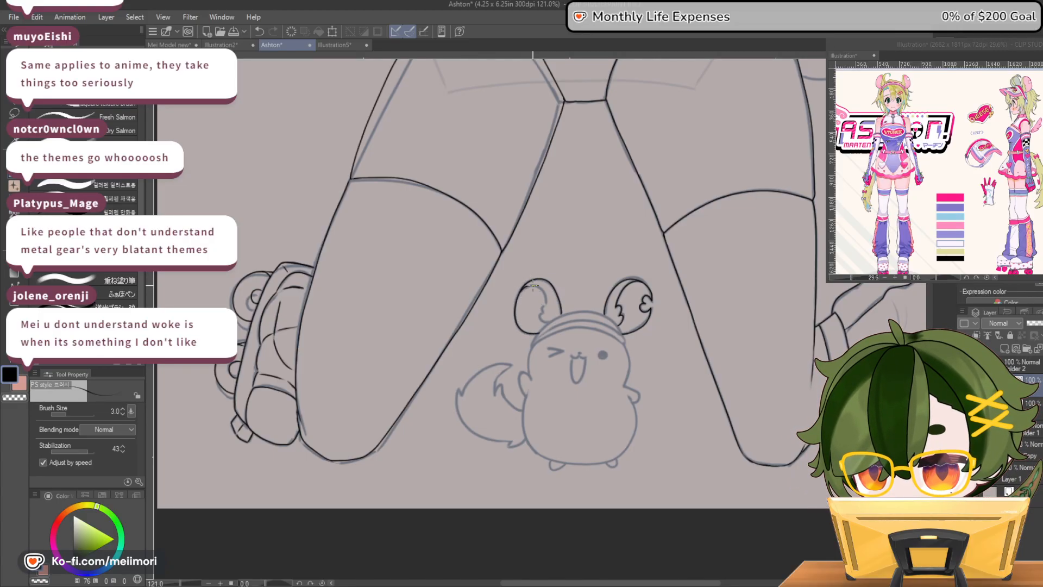
left_click_drag(543, 312, 542, 325)
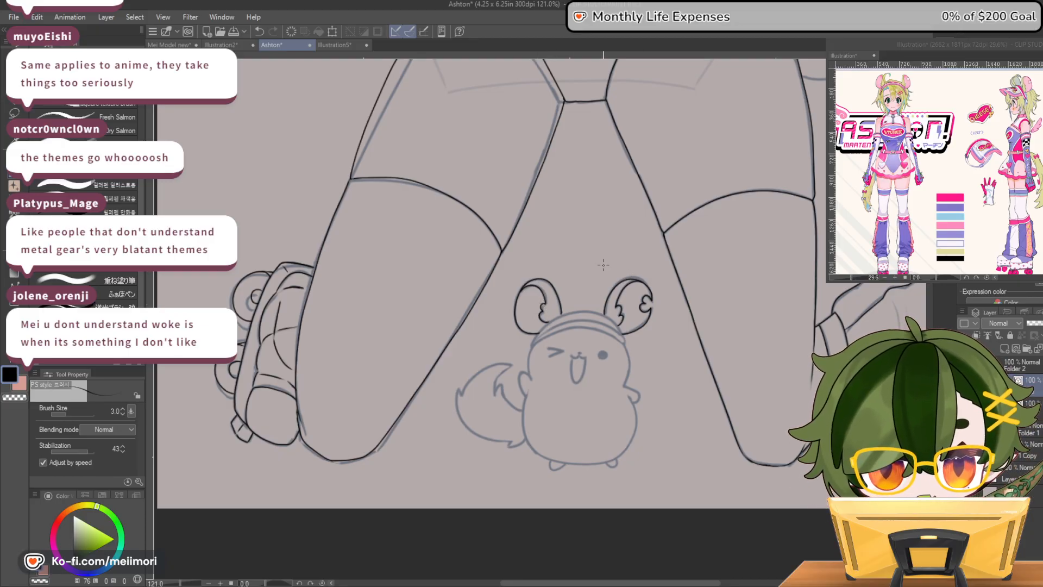
Ink the brim of the mascot's visor as two curves across its forehead, redrawing them for a cleaner shape
mouse_move(576, 328)
left_mouse_down()
mouse_move(626, 347)
mouse_move(602, 322)
mouse_move(541, 332)
left_mouse_up()
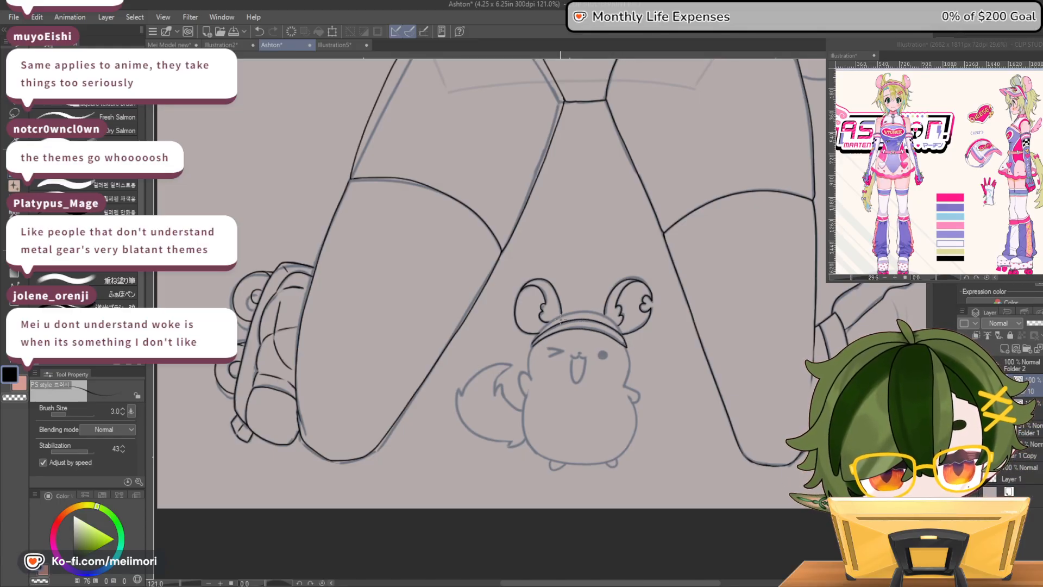
key("ctrl+z")
key("ctrl+z")
mouse_move(540, 337)
left_mouse_down()
mouse_move(565, 330)
mouse_move(619, 337)
mouse_move(568, 325)
left_mouse_up()
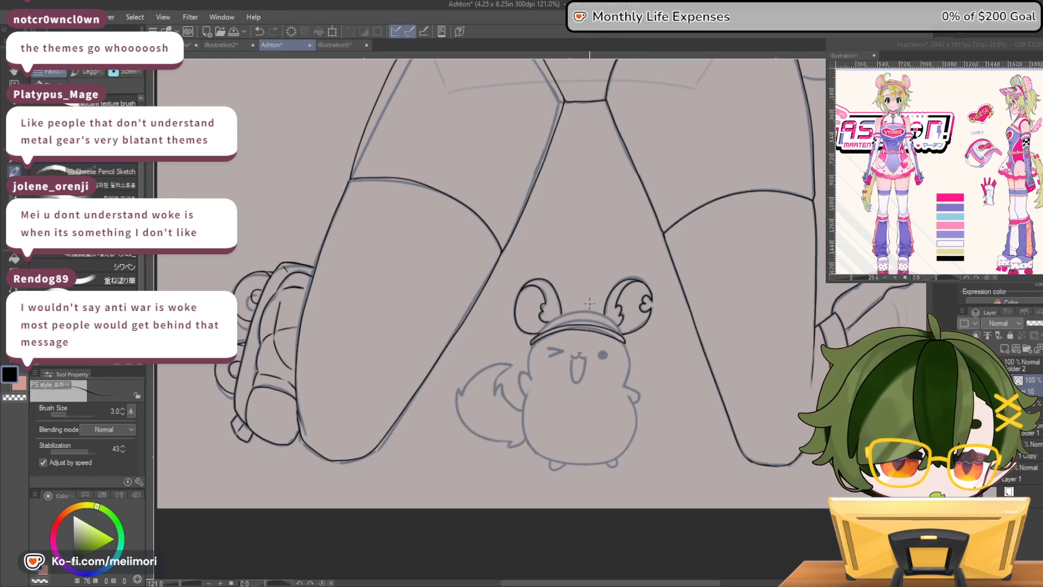
Try to ink an additional curved line along the mascot's visor, between the brim and the top of the band
mouse_move(543, 326)
left_mouse_down()
mouse_move(597, 317)
mouse_move(622, 328)
left_mouse_up()
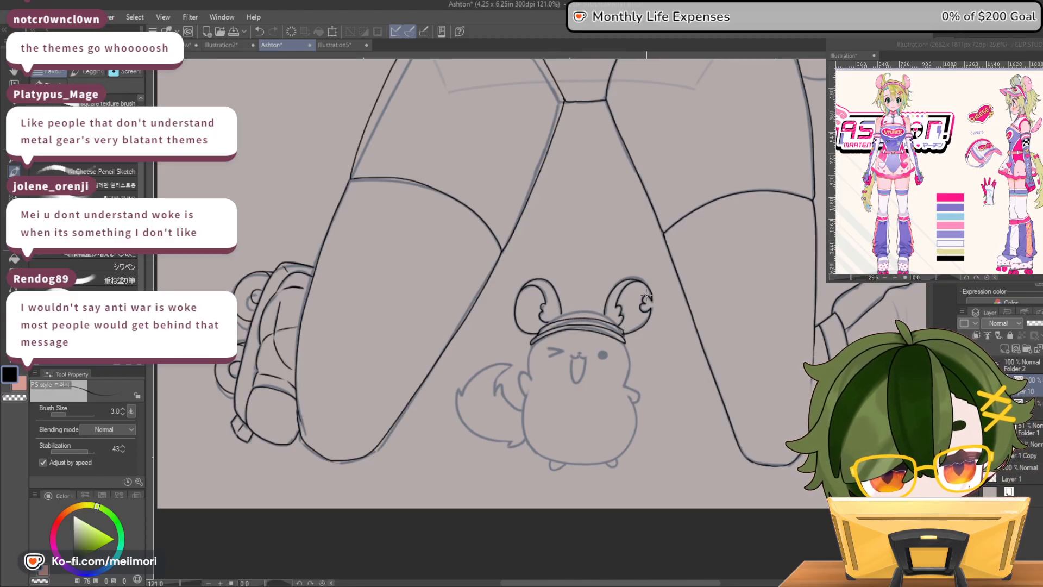
key("ctrl+z")
mouse_move(612, 327)
left_mouse_down()
mouse_move(585, 324)
mouse_move(622, 336)
mouse_move(604, 322)
mouse_move(542, 324)
left_mouse_up()
key("ctrl+z")
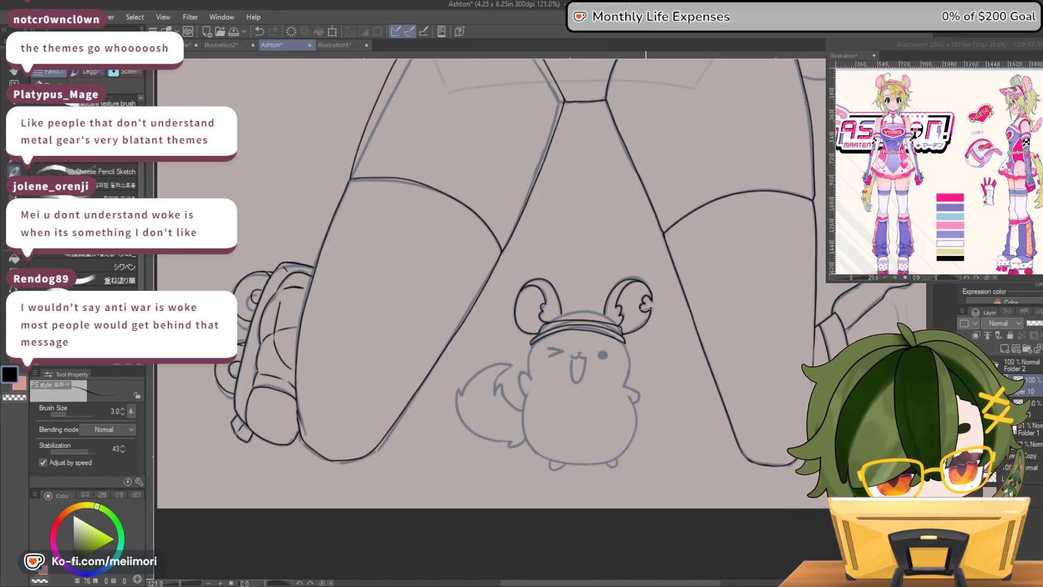
mouse_move(622, 328)
left_mouse_down()
mouse_move(539, 333)
mouse_move(572, 319)
mouse_move(624, 335)
left_mouse_up()
key("ctrl+z")
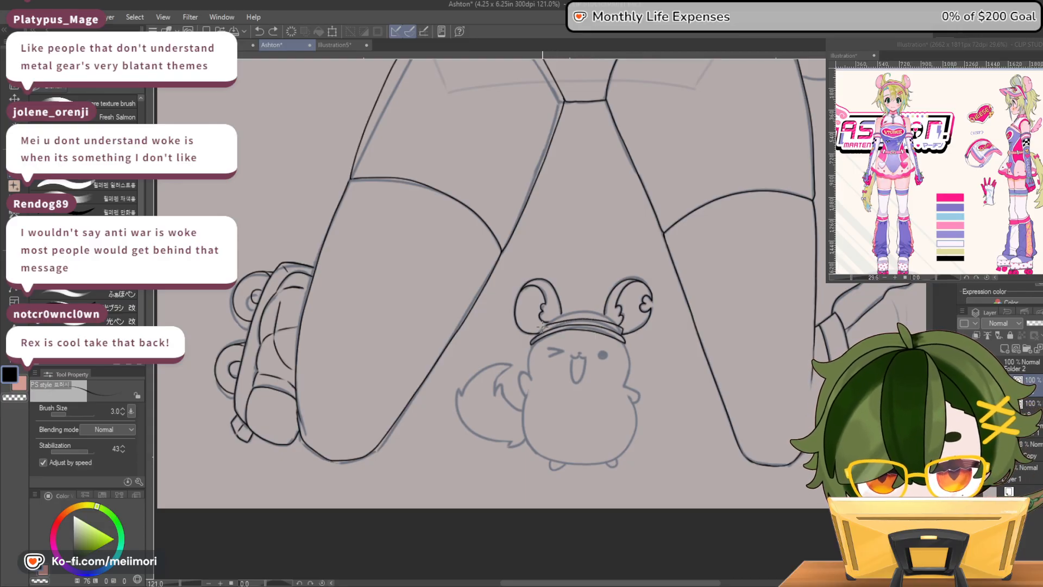
mouse_move(541, 328)
left_mouse_down()
mouse_move(636, 315)
mouse_move(606, 319)
left_mouse_up()
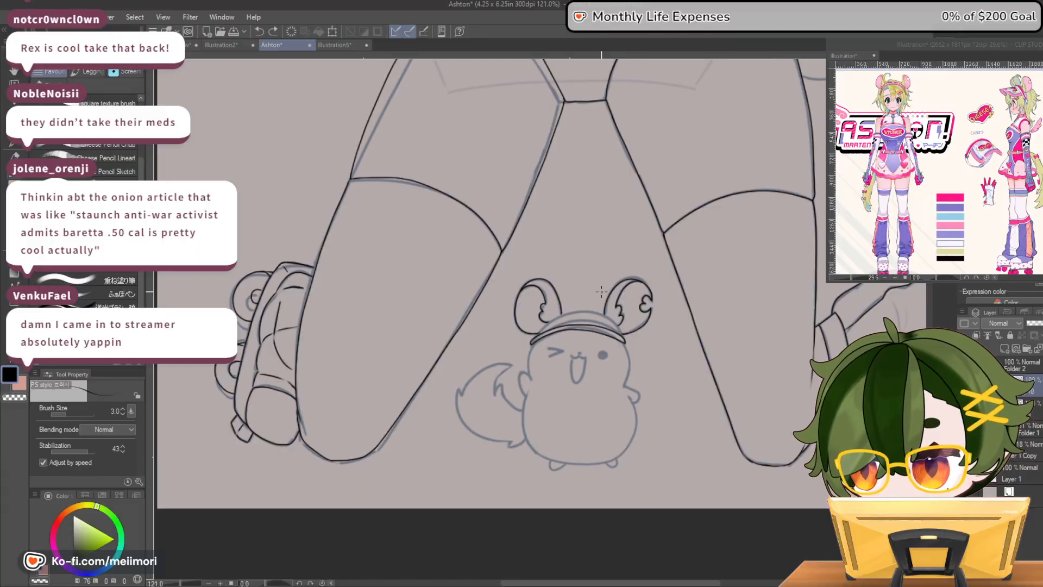
Ink the mascot's visor band as an arch above the brim between the ears, and extend the ear's inner edge down to it
mouse_move(786, 330)
left_mouse_down()
mouse_move(940, 303)
mouse_move(803, 325)
left_mouse_up()
mouse_move(446, 366)
left_mouse_down()
mouse_move(217, 353)
mouse_move(281, 356)
left_mouse_up()
scroll(281, 356, "up", 6)
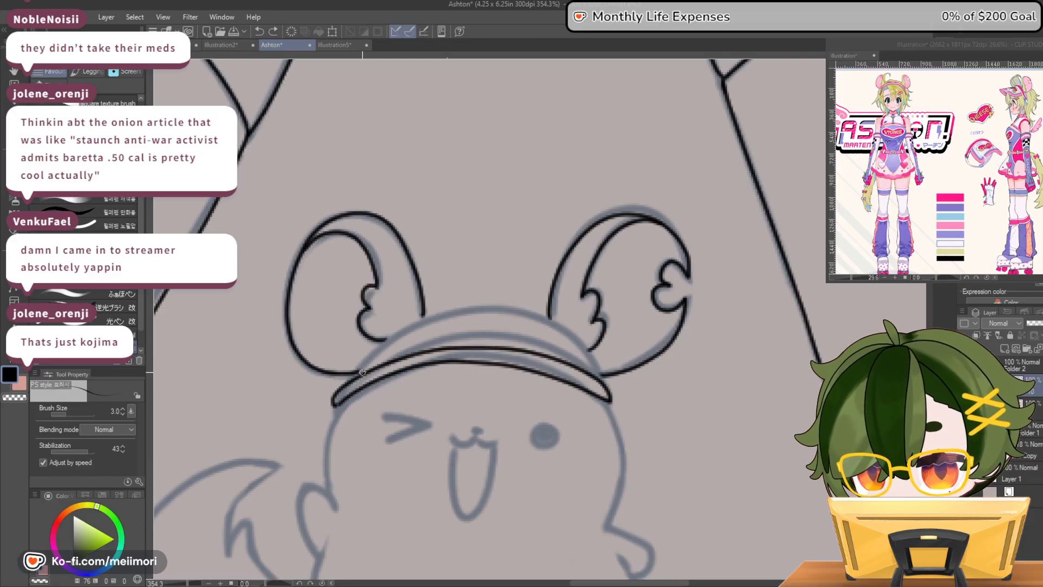
mouse_move(361, 371)
left_mouse_down()
mouse_move(409, 329)
mouse_move(471, 315)
mouse_move(543, 326)
mouse_move(602, 370)
left_mouse_up()
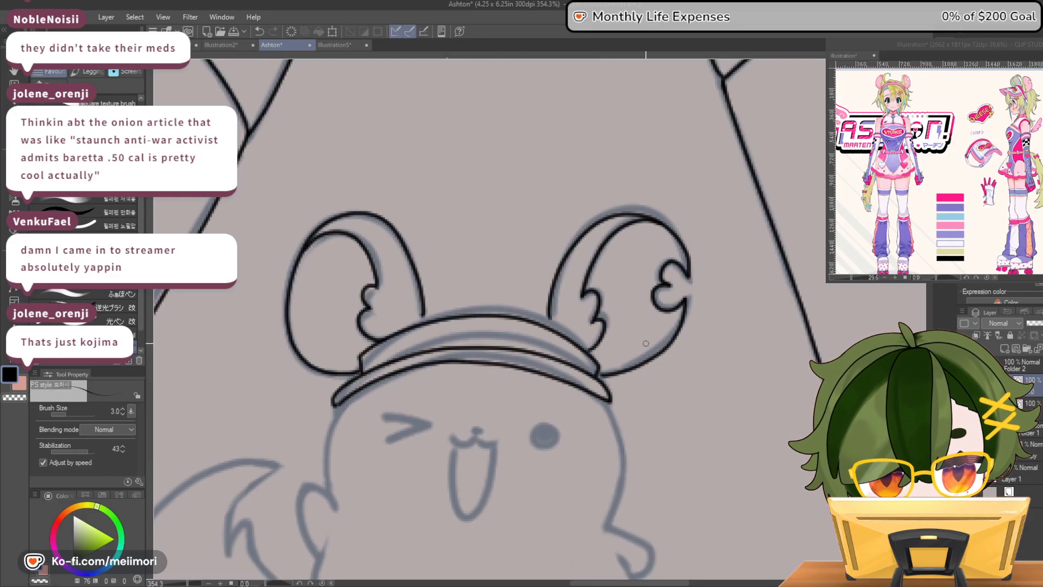
left_click_drag(548, 312, 550, 326)
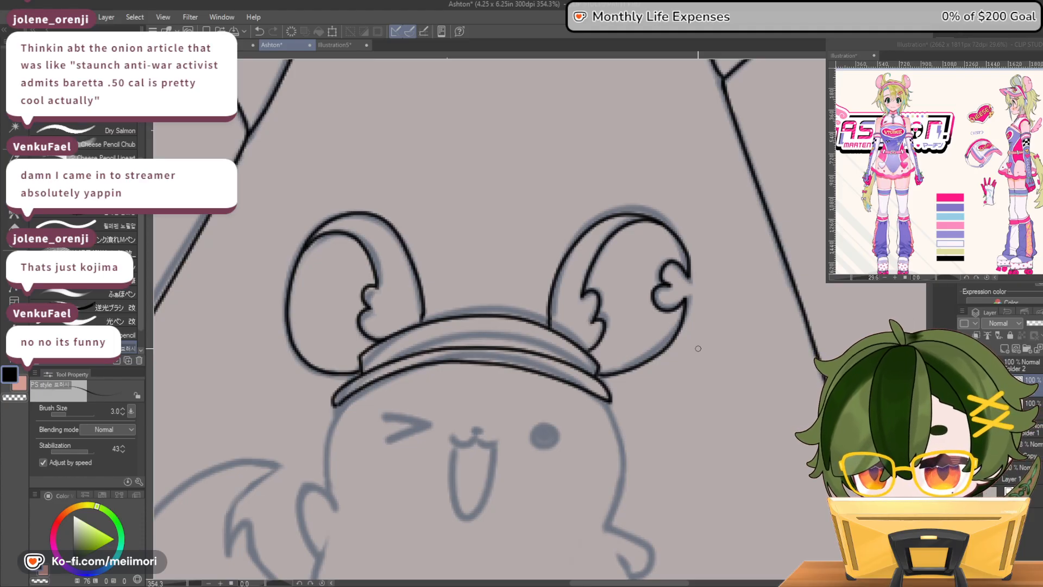
Ink a small heart-shaped tuft sticking up above the centre of the mascot's visor, redrawing it for a neater shape
scroll(439, 310, "down", 5)
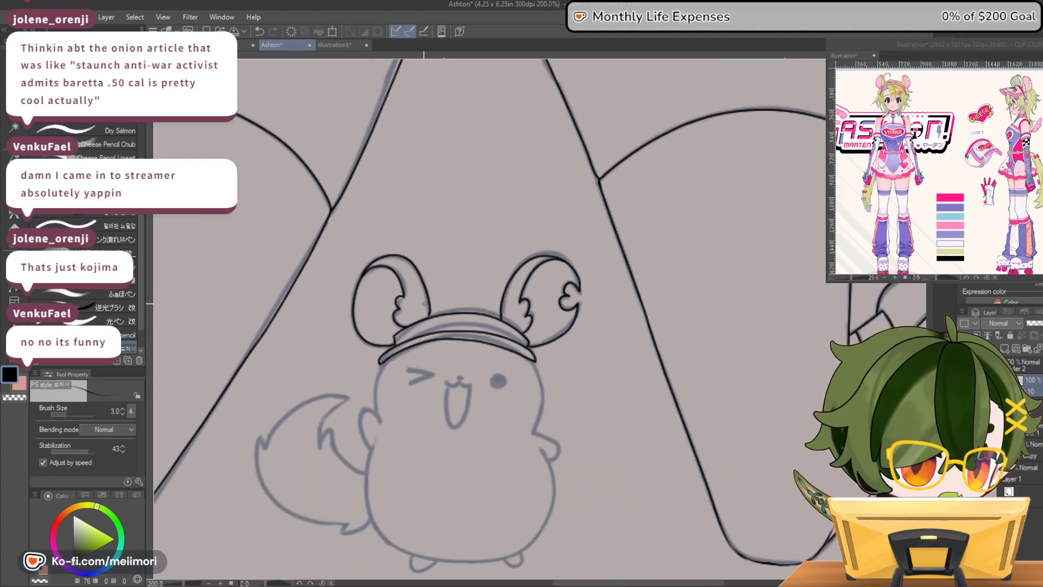
scroll(424, 297, "down", 6)
scroll(410, 326, "up", 3)
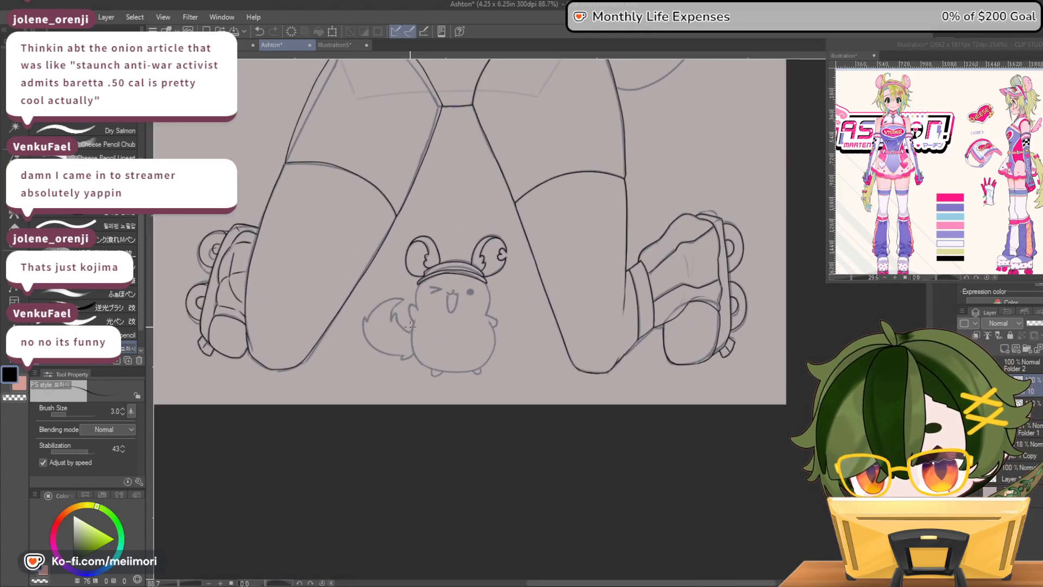
scroll(410, 326, "up", 4)
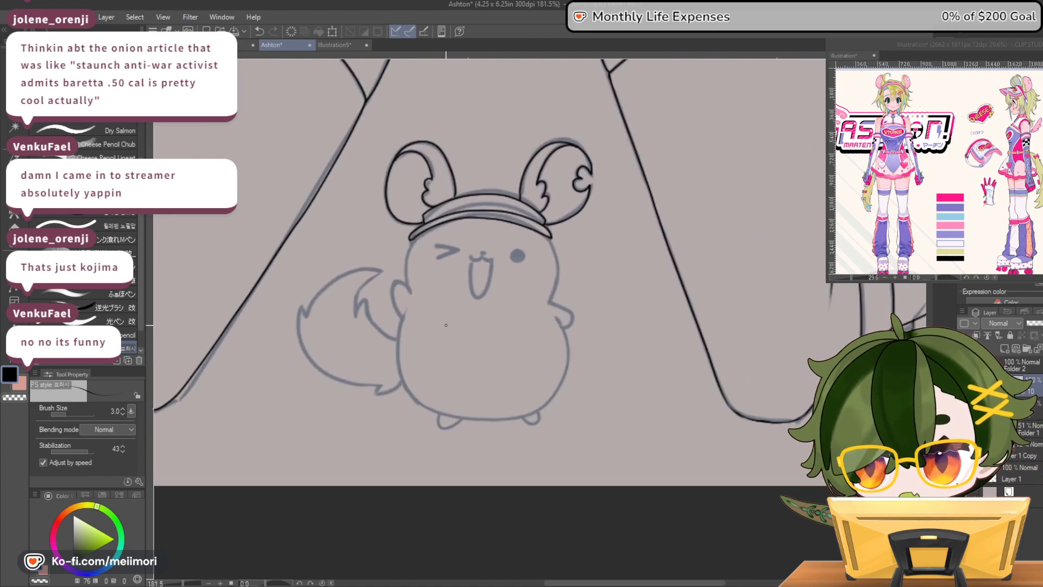
mouse_move(482, 193)
left_mouse_down()
mouse_move(491, 180)
mouse_move(498, 188)
left_mouse_up()
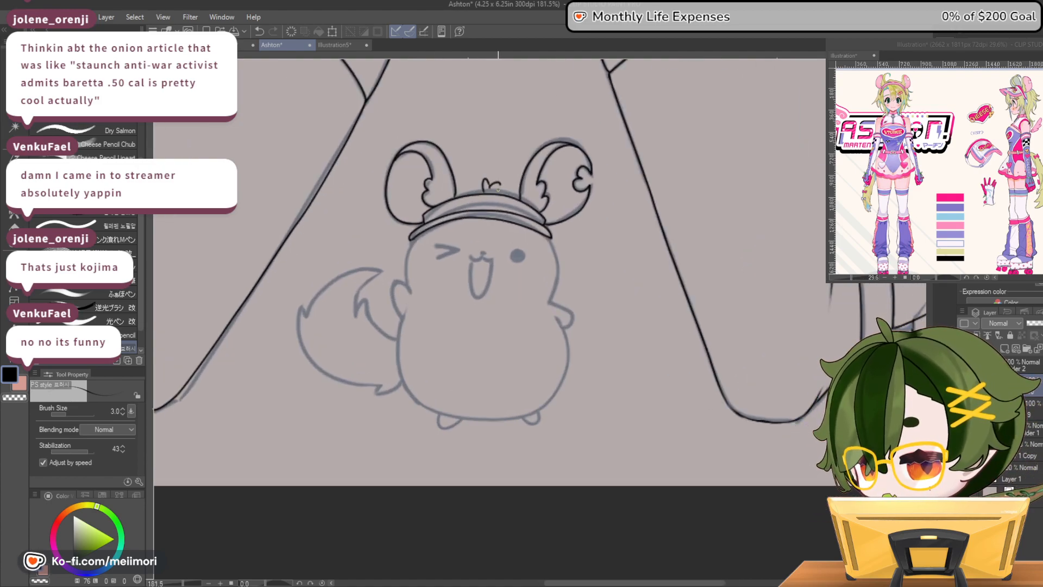
key("ctrl+z")
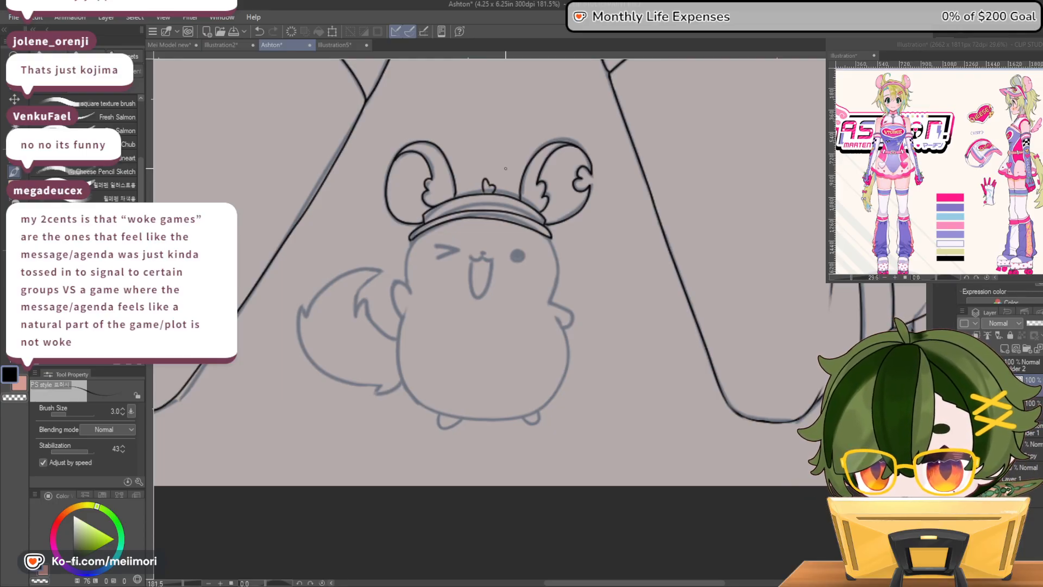
Ink both sides of the mascot's head below the visor, redoing the side above the tail
left_click_drag(408, 255, 411, 292)
key("ctrl+z")
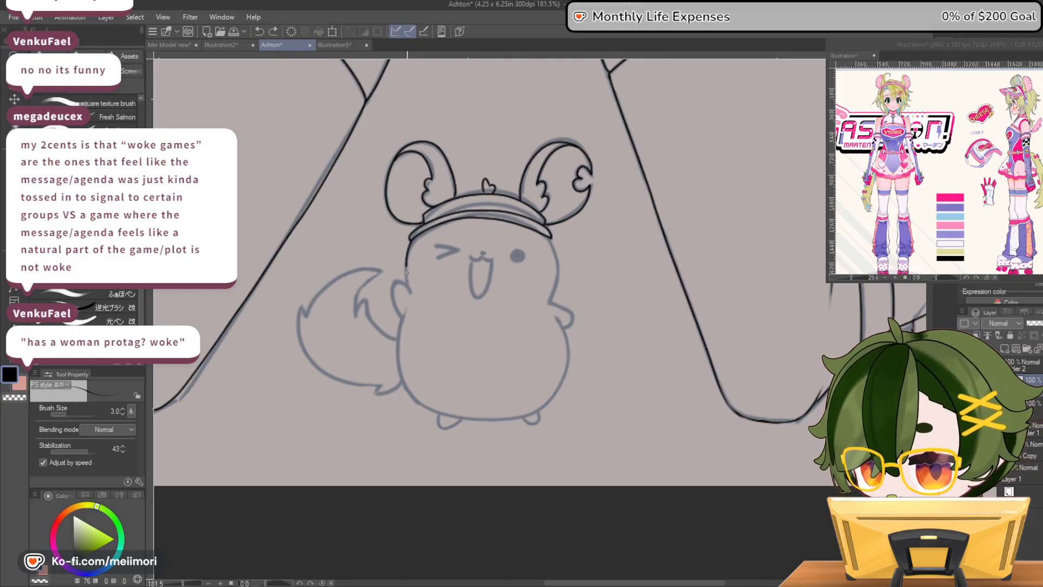
key("ctrl+z")
left_click_drag(412, 245, 405, 267)
left_click_drag(549, 236, 553, 292)
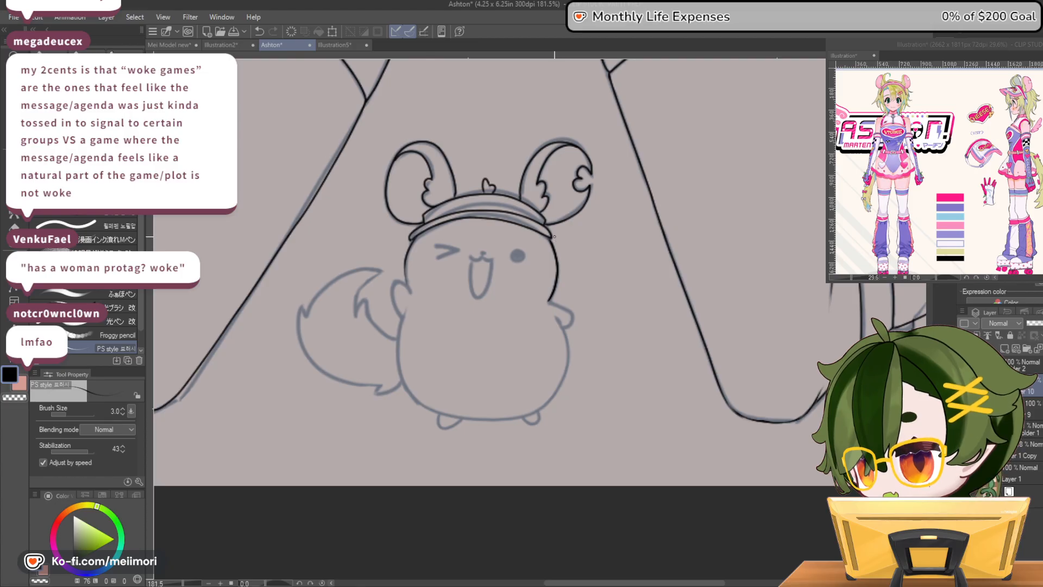
Ink the mascot's face: the round open eye outline, the winking eye, the nose and the open mouth
left_click_drag(519, 261, 525, 251)
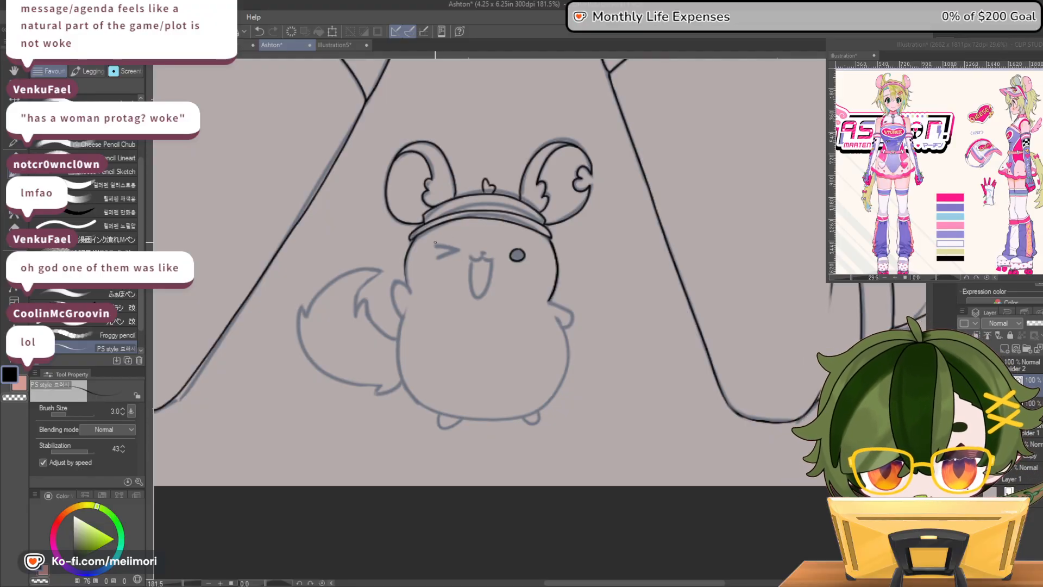
mouse_move(436, 244)
left_mouse_down()
mouse_move(461, 251)
mouse_move(435, 257)
mouse_move(450, 250)
mouse_move(433, 245)
left_mouse_up()
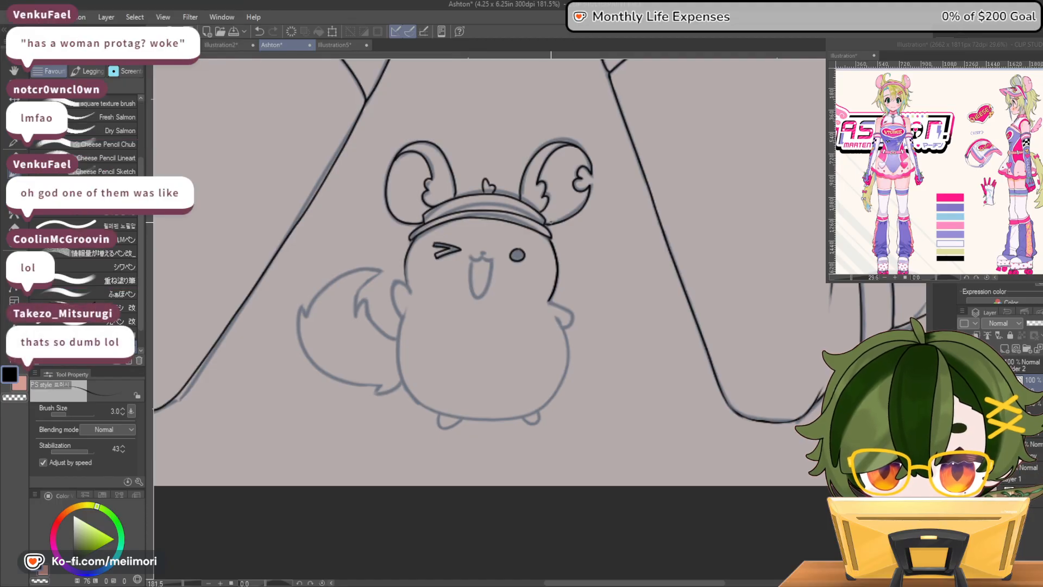
mouse_move(487, 259)
left_mouse_down()
mouse_move(494, 254)
mouse_move(471, 288)
mouse_move(483, 296)
mouse_move(492, 257)
left_mouse_up()
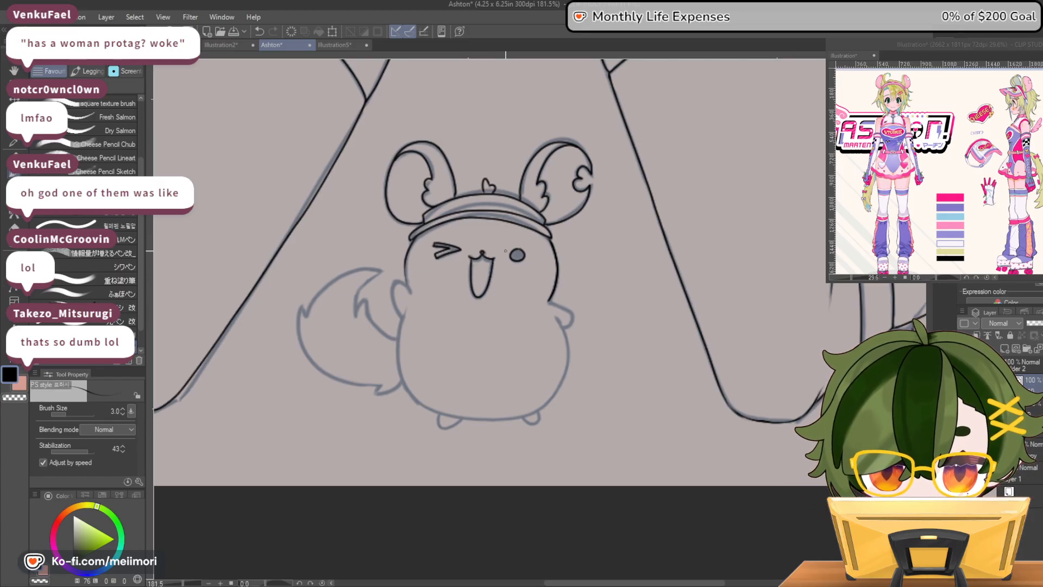
Ink both of the mascot's small arms and the rounded sides of its body
left_click_drag(409, 288, 406, 243)
mouse_move(410, 284)
left_mouse_down()
mouse_move(393, 293)
mouse_move(402, 319)
left_mouse_up()
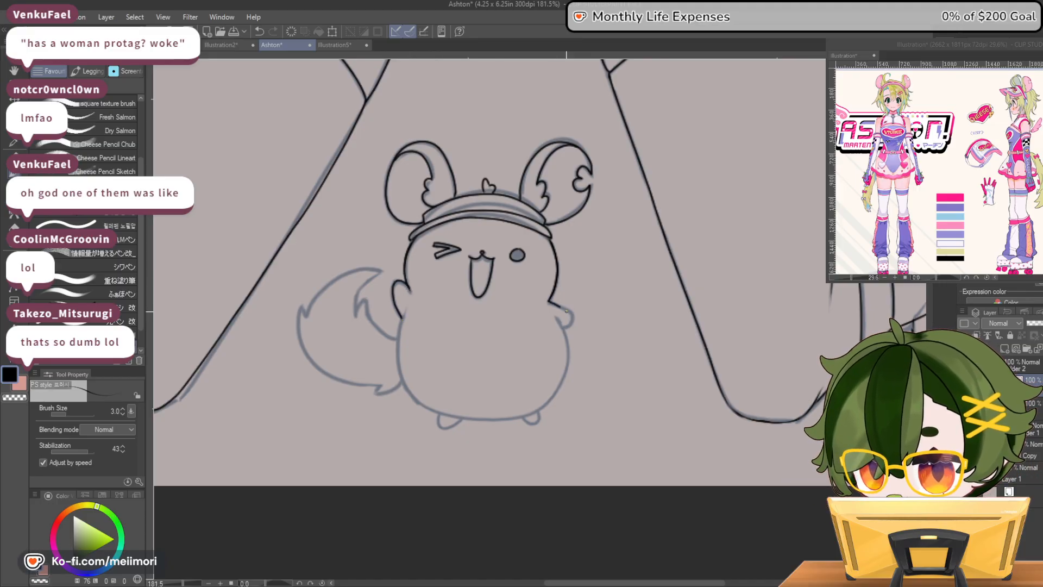
mouse_move(404, 312)
left_mouse_down()
mouse_move(398, 364)
mouse_move(436, 412)
left_mouse_up()
left_click_drag(565, 318, 564, 338)
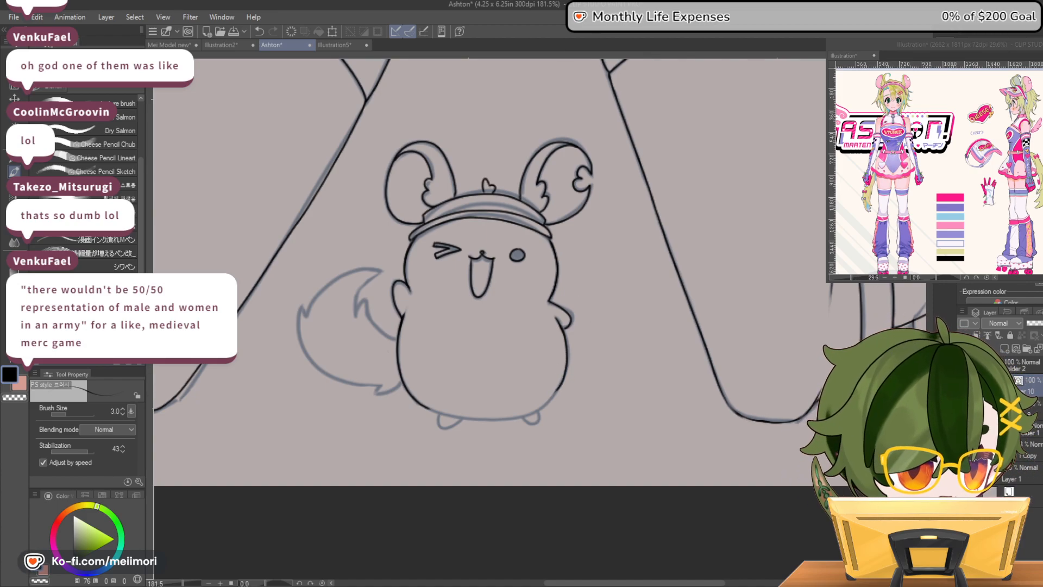
Rotate the canvas and ink the mascot's bottom edge to join both body sides
key("asciicircum")
key("asciicircum")
key("asciicircum")
key("asciicircum")
key("asciicircum")
key("asciicircum")
key("asciicircum")
key("asciicircum")
key("asciicircum")
key("asciicircum")
key("asciicircum")
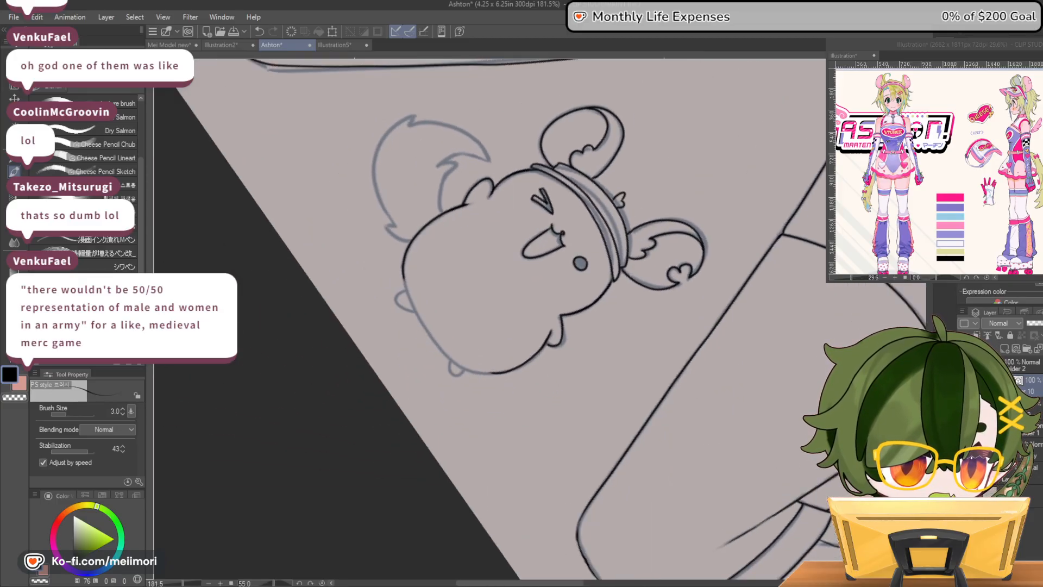
key("asciicircum")
key("asciicircum")
key("asciicircum")
key("asciicircum")
scroll(402, 231, "up", 5)
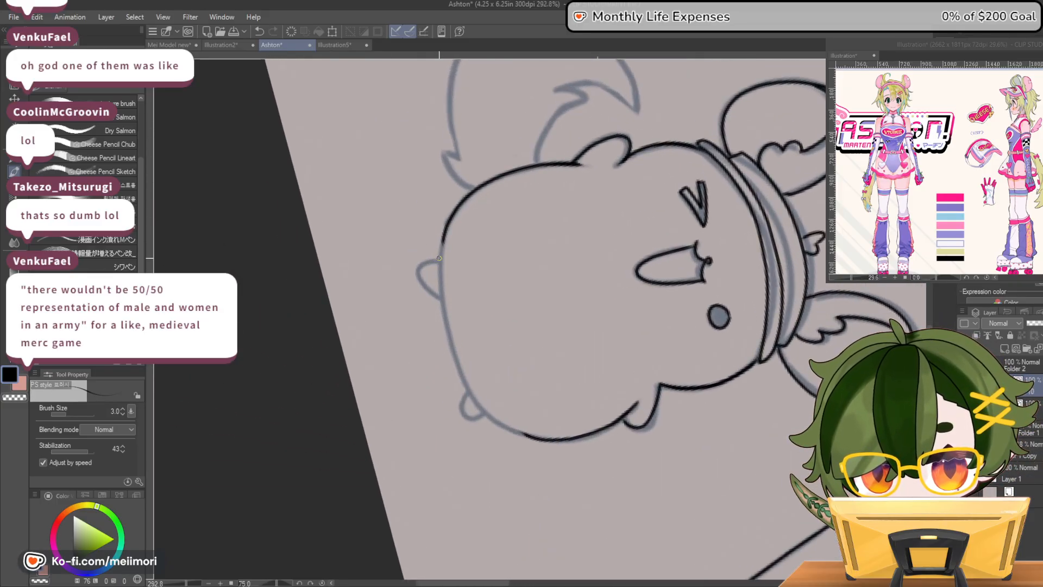
mouse_move(443, 243)
left_mouse_down()
mouse_move(444, 318)
mouse_move(472, 395)
mouse_move(495, 422)
mouse_move(535, 438)
left_mouse_up()
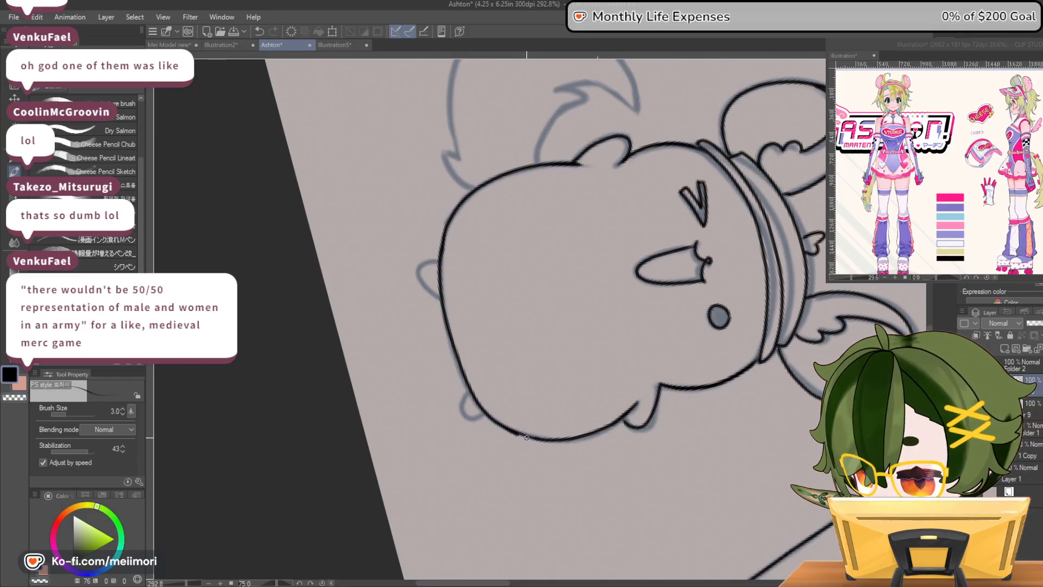
key("c")
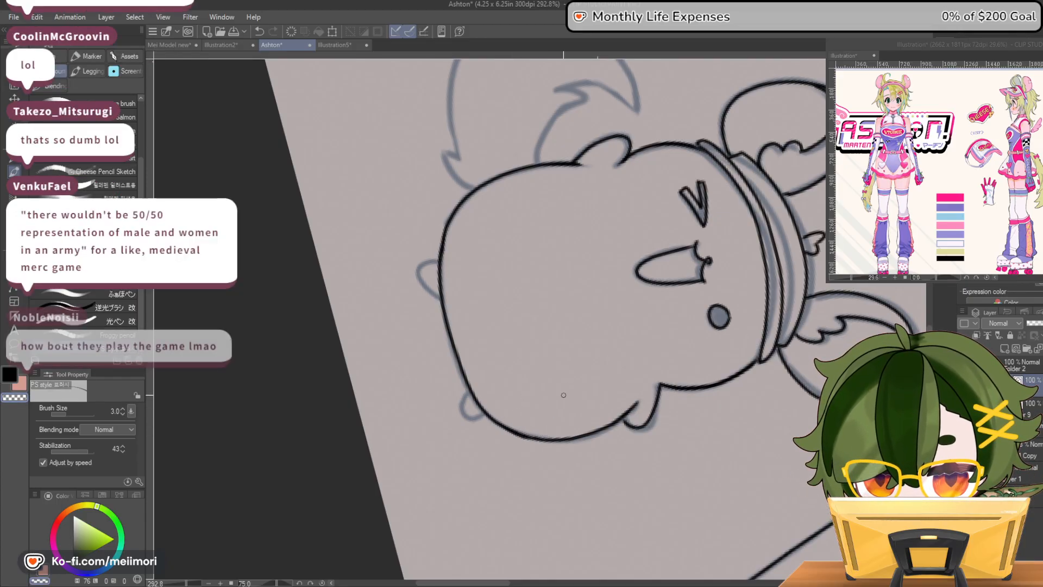
key("c")
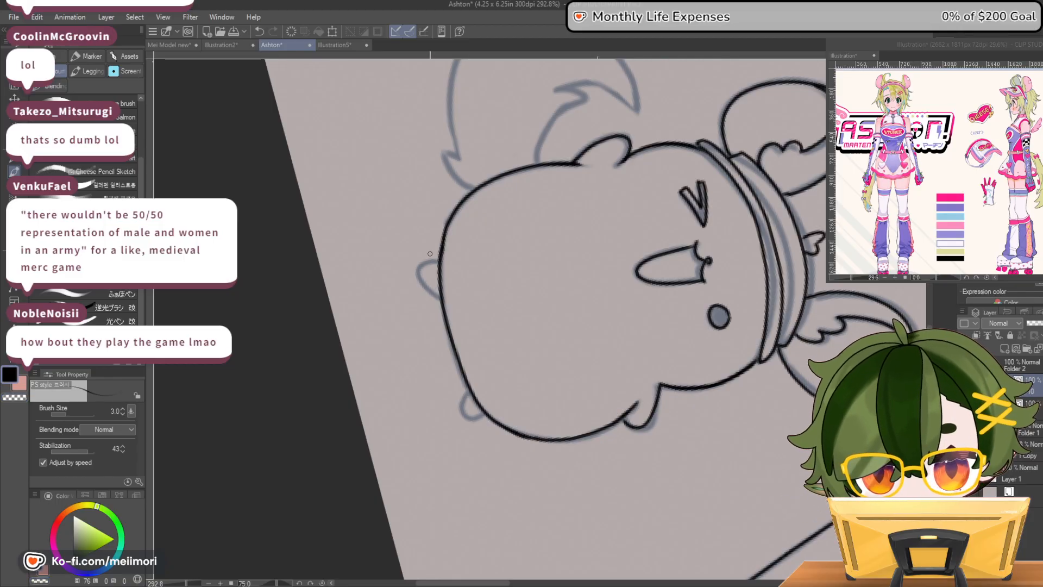
Ink the mascot's two small feet beneath the body, and return the canvas to its upright angle
key("ctrl+z")
left_click_drag(424, 274, 442, 296)
mouse_move(462, 375)
left_mouse_down()
mouse_move(468, 419)
mouse_move(483, 412)
left_mouse_up()
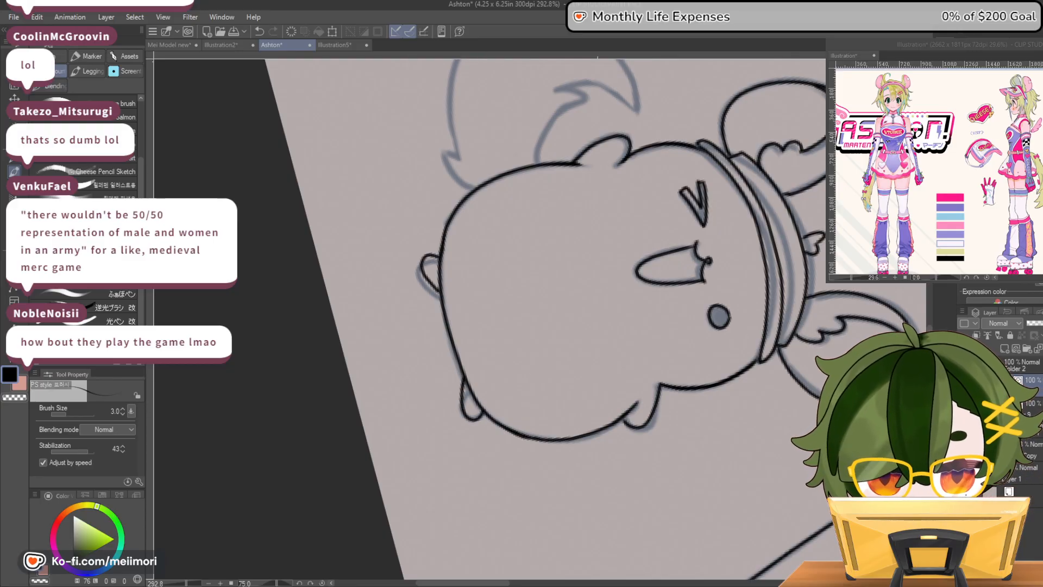
key("r")
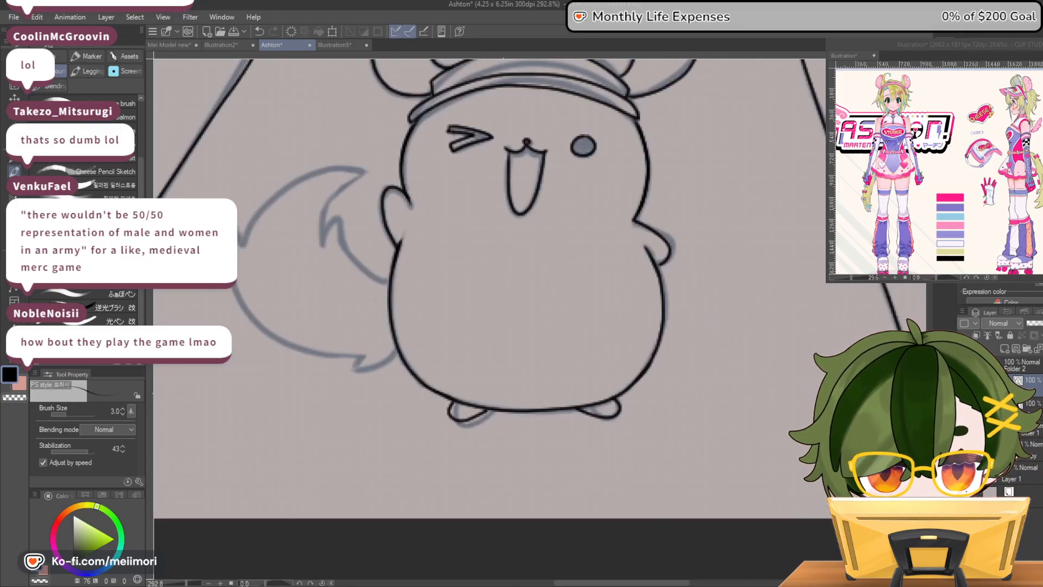
Ink the mascot's bushy tail beside the body, including its curved tip and pointed fur tufts
scroll(495, 228, "down", 13)
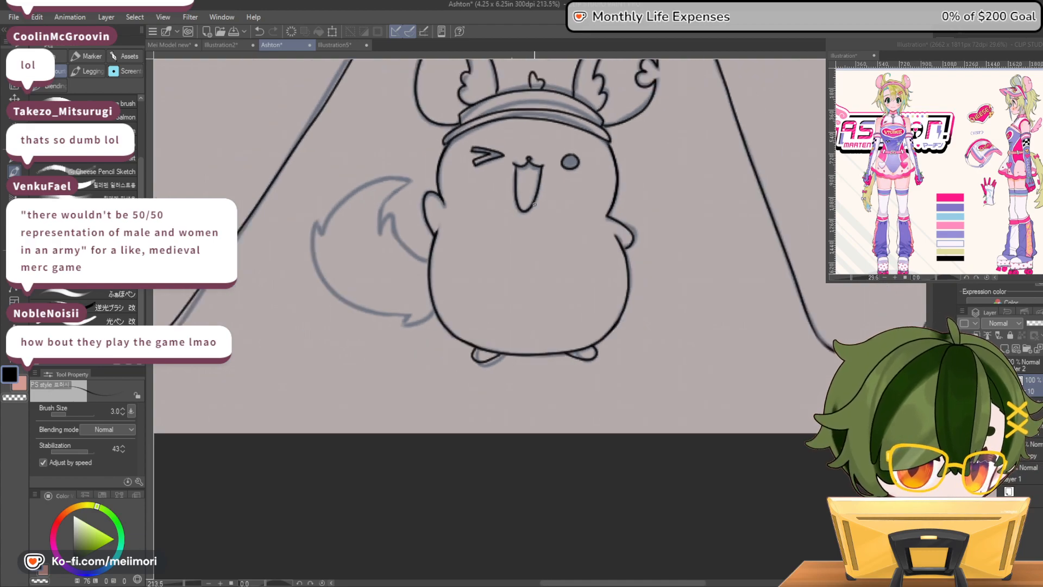
scroll(467, 183, "up", 8)
scroll(467, 183, "up", 2)
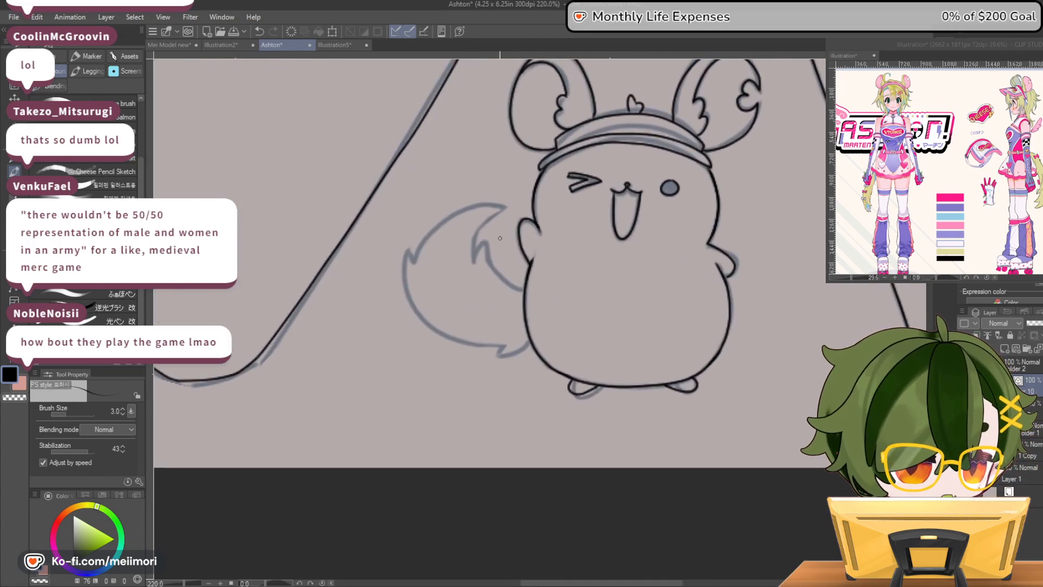
mouse_move(488, 246)
left_mouse_down()
mouse_move(504, 207)
mouse_move(446, 219)
mouse_move(414, 262)
mouse_move(405, 256)
mouse_move(403, 277)
mouse_move(422, 319)
mouse_move(495, 356)
left_mouse_up()
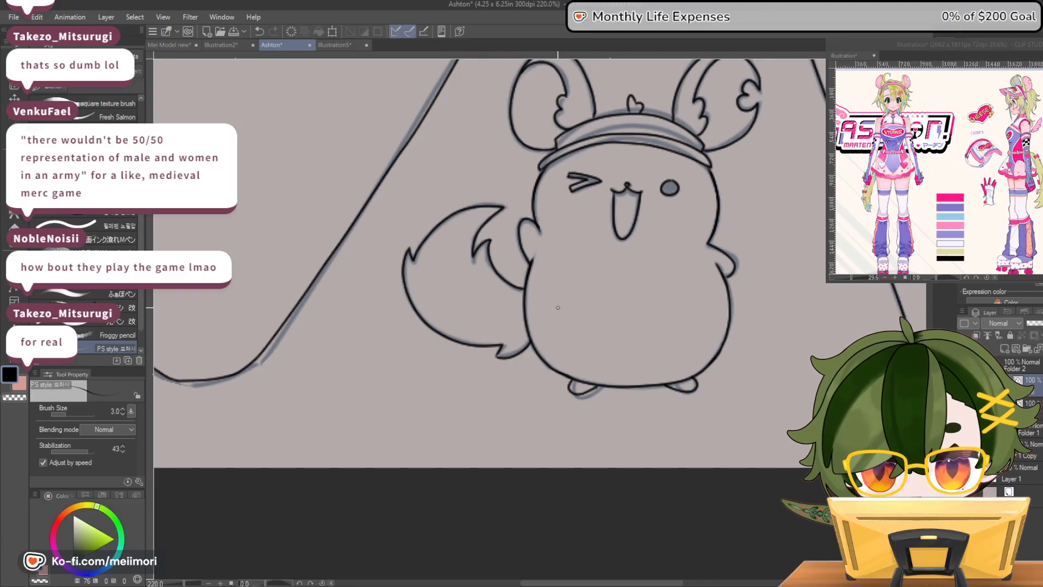
Ink the double curved side-panel lines of the bodysuit on both sides of the waist, down to the leg openings
scroll(557, 307, "down", 8)
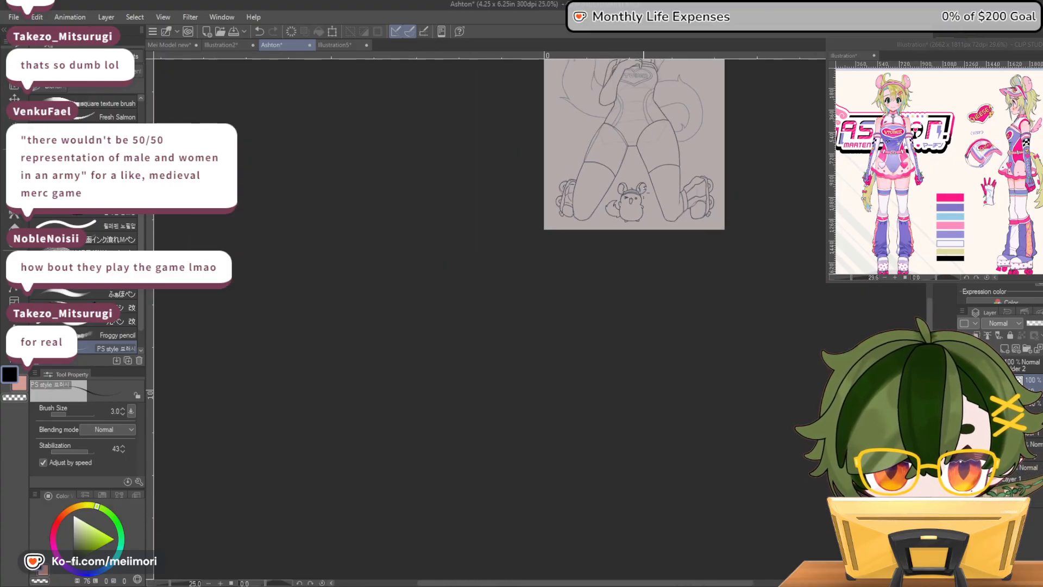
scroll(660, 144, "up", 4)
scroll(614, 132, "up", 6)
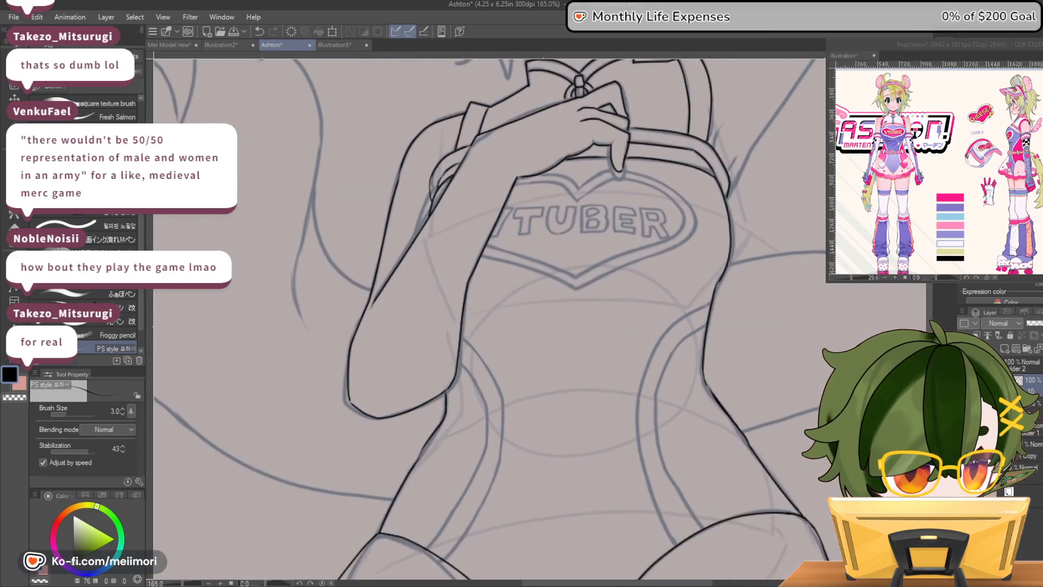
scroll(697, 375, "down", 4)
scroll(697, 375, "up", 2)
scroll(696, 375, "up", 1)
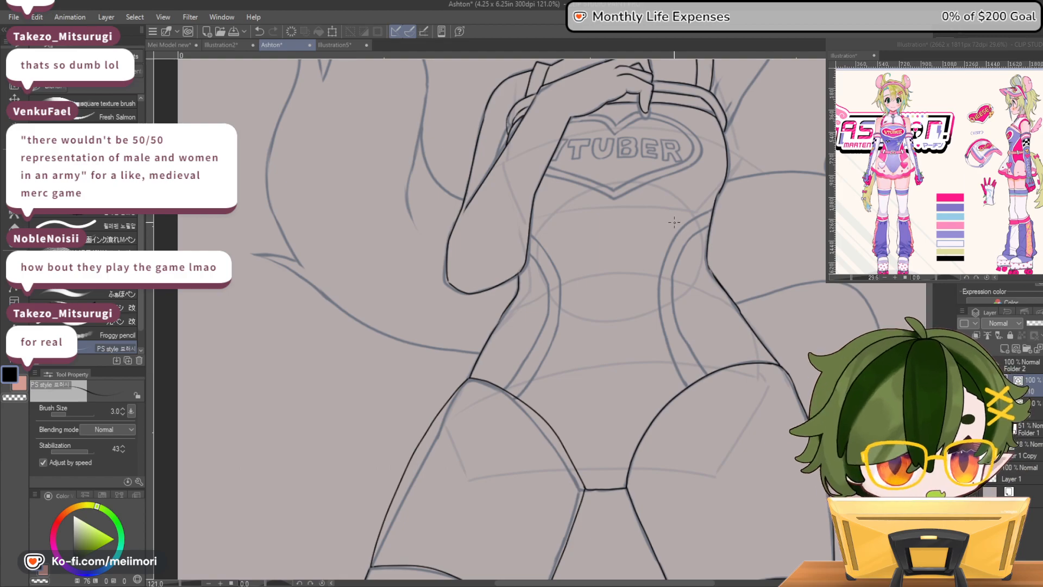
mouse_move(695, 232)
left_mouse_down()
mouse_move(679, 253)
mouse_move(676, 317)
left_mouse_up()
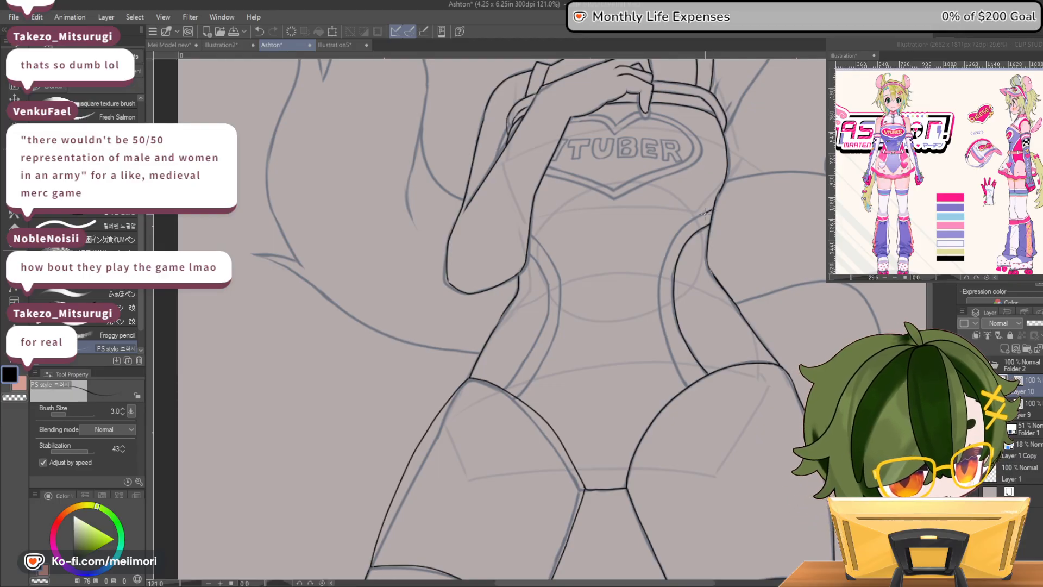
left_click_drag(659, 300, 684, 375)
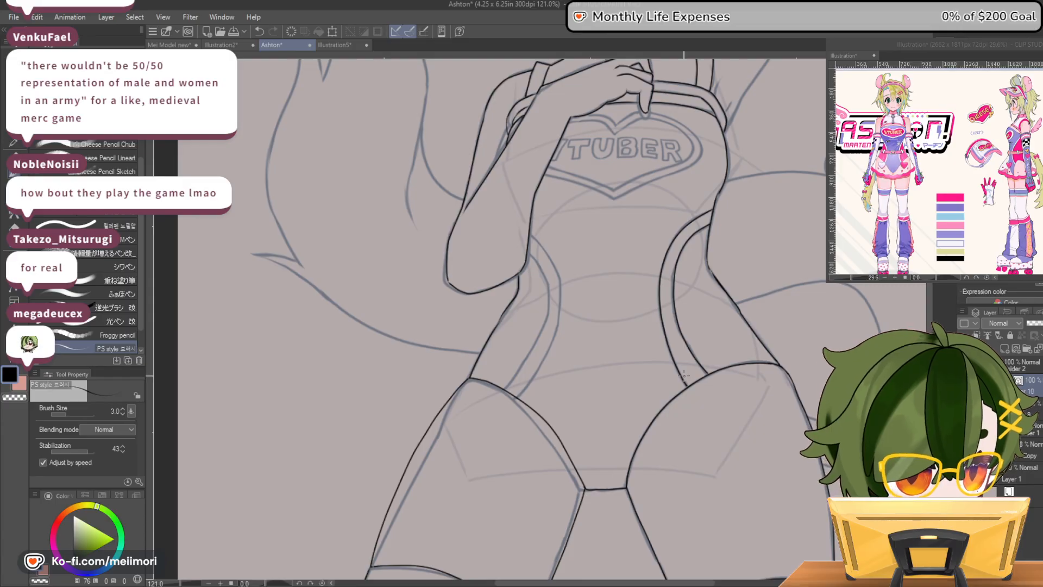
left_click_drag(529, 256, 546, 286)
left_click_drag(540, 333, 505, 389)
mouse_move(549, 254)
left_mouse_down()
mouse_move(555, 337)
mouse_move(517, 401)
left_mouse_up()
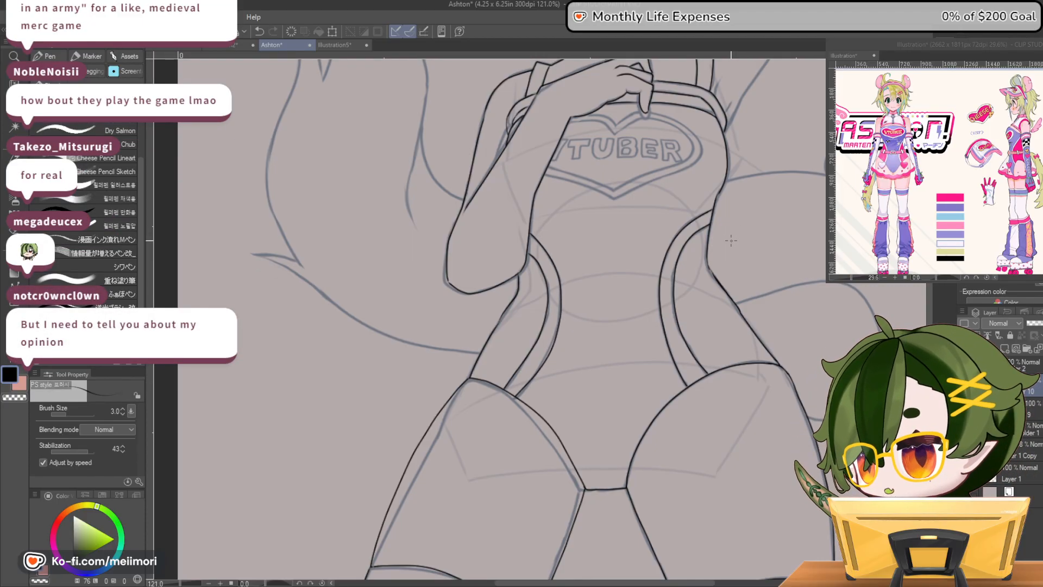
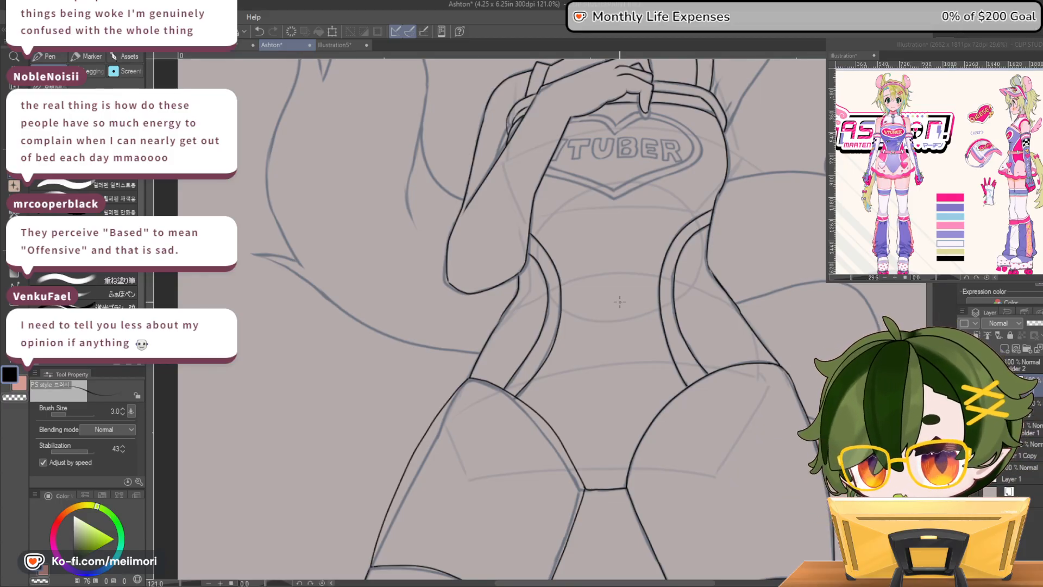
scroll(673, 277, "down", 3)
scroll(686, 196, "up", 2)
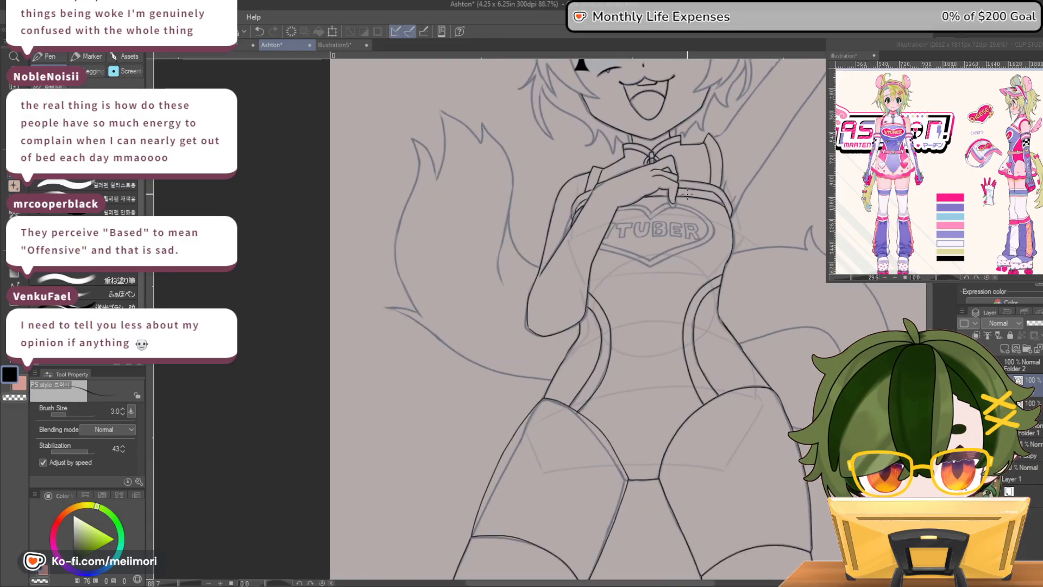
scroll(686, 193, "up", 3)
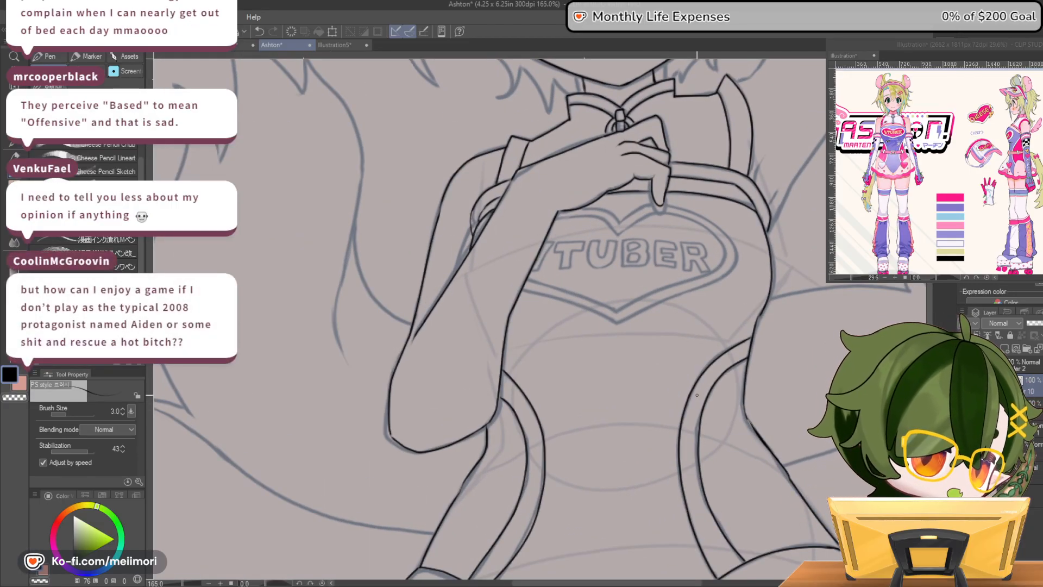
scroll(697, 395, "down", 3)
scroll(632, 385, "up", 3)
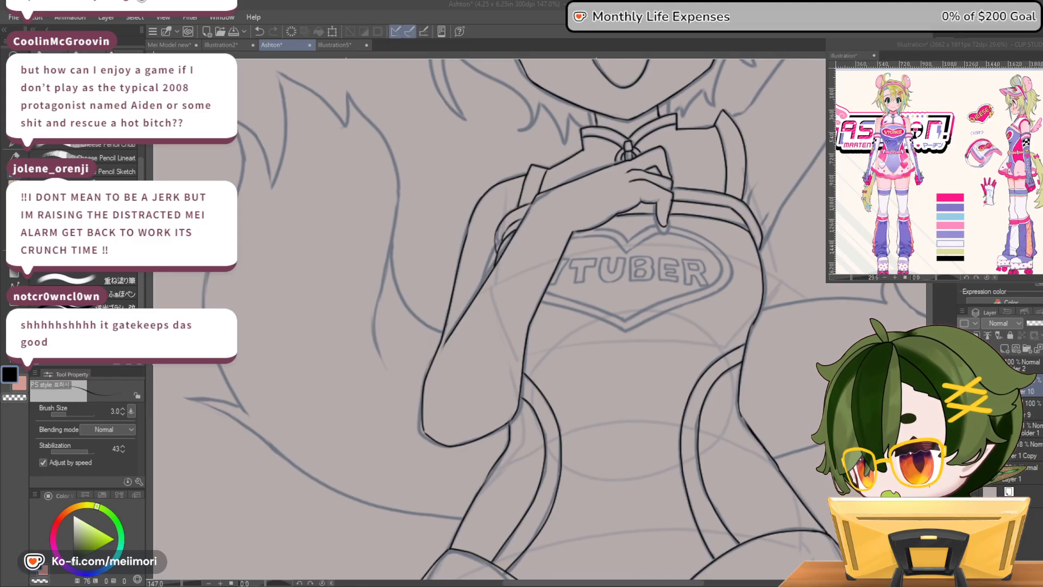
left_click(512, 240)
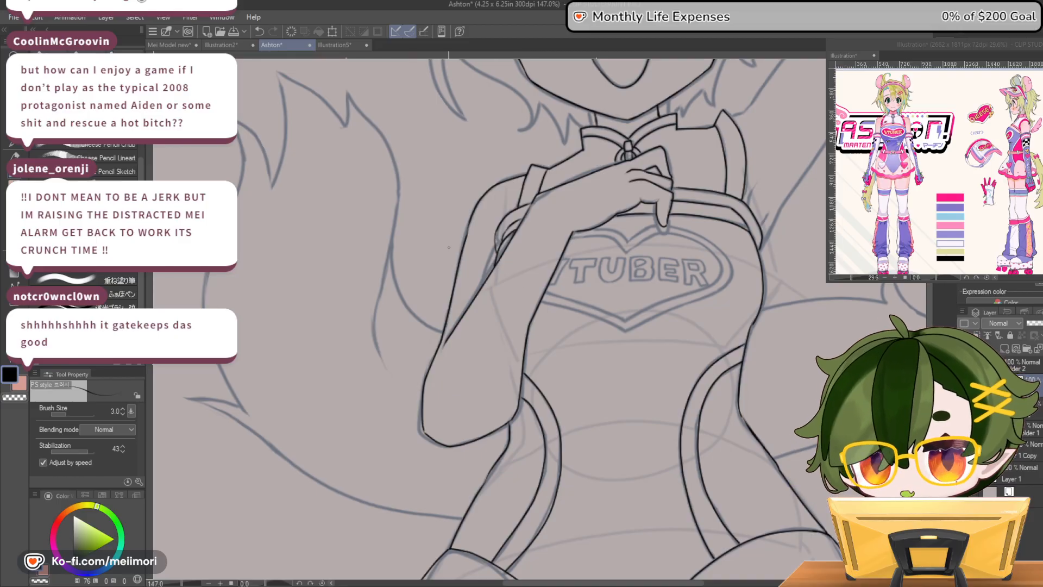
Ink the outer outline of the heart emblem on the chest, from the top notch around to the bottom point
scroll(658, 241, "up", 6)
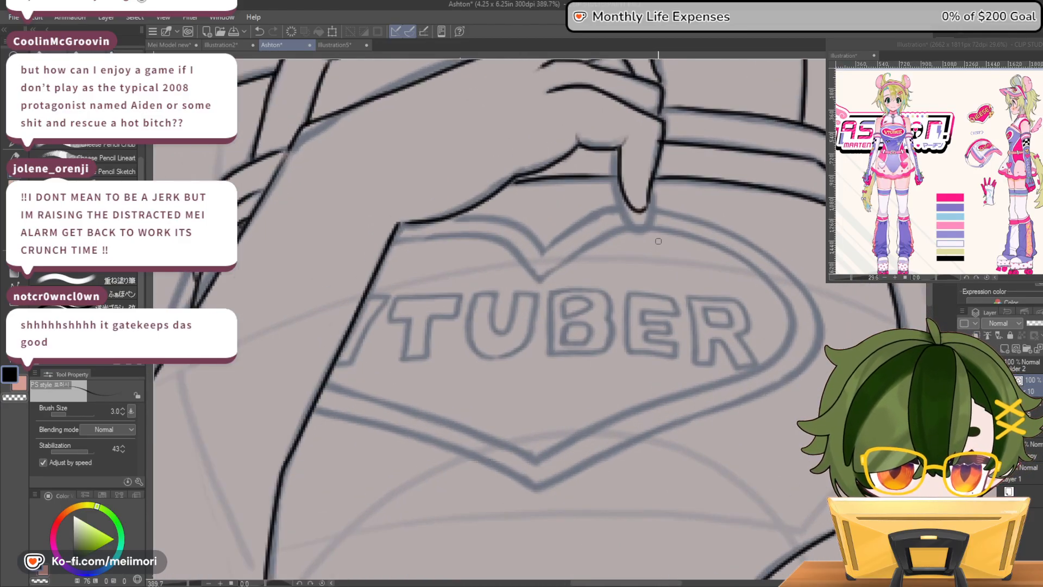
scroll(658, 240, "down", 2)
scroll(622, 241, "down", 3)
scroll(634, 301, "up", 2)
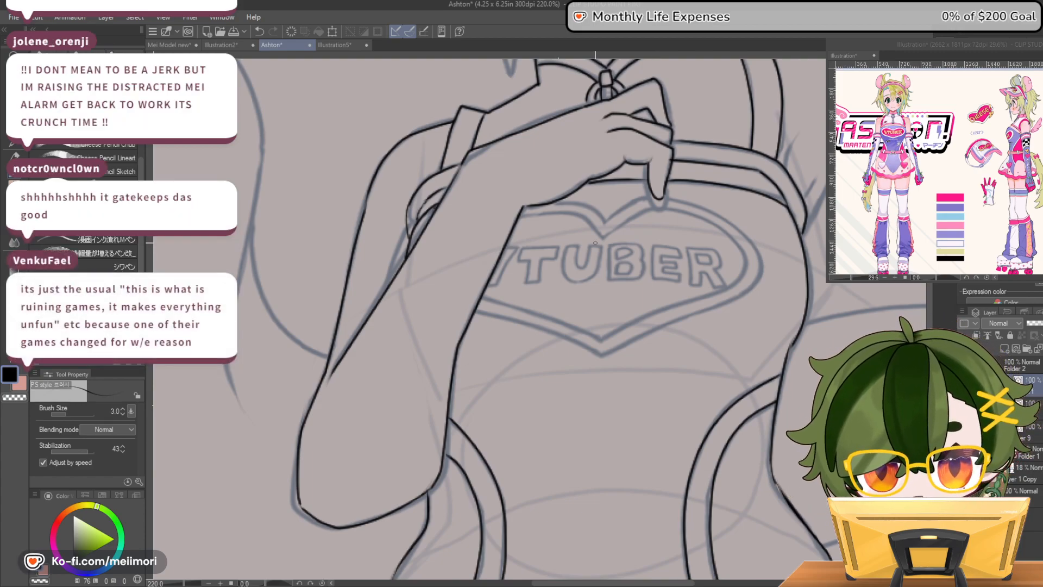
mouse_move(607, 220)
left_mouse_down()
mouse_move(660, 195)
mouse_move(693, 198)
mouse_move(744, 227)
mouse_move(762, 253)
mouse_move(760, 272)
mouse_move(734, 296)
mouse_move(600, 352)
left_mouse_up()
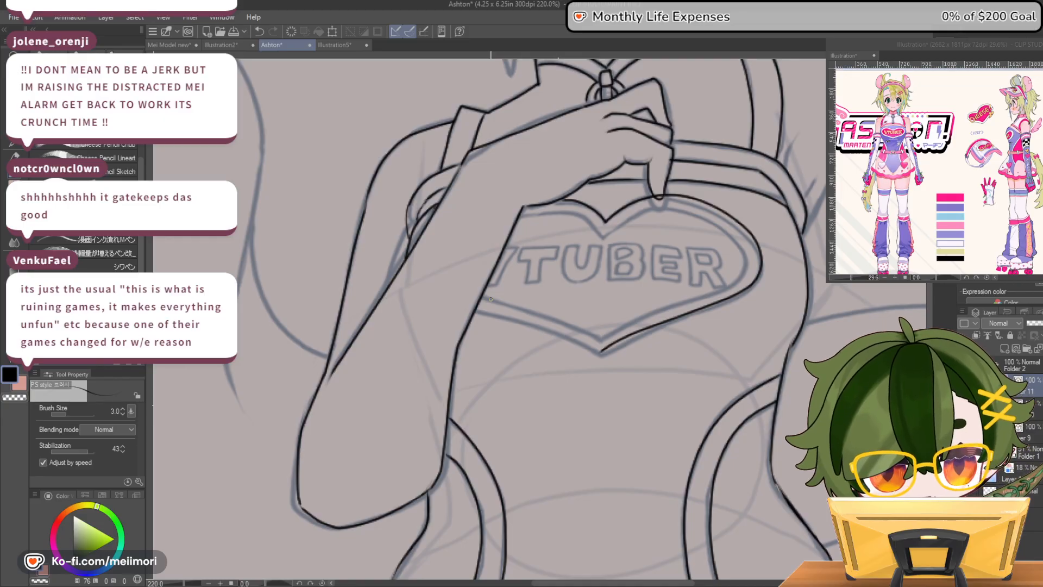
mouse_move(479, 307)
left_mouse_down()
mouse_move(598, 350)
mouse_move(477, 307)
left_mouse_up()
key("ctrl+z")
Ink the inner outline on the heart's far side from the forearm, from the notch to the bottom point, redoing unsatisfactory strokes
mouse_move(607, 233)
left_mouse_down()
mouse_move(656, 206)
mouse_move(706, 213)
mouse_move(737, 247)
mouse_move(611, 230)
mouse_move(672, 209)
mouse_move(712, 222)
left_mouse_up()
key("ctrl+z")
key("ctrl+z")
mouse_move(605, 233)
left_mouse_down()
mouse_move(631, 217)
mouse_move(688, 211)
left_mouse_up()
key("ctrl+z")
mouse_move(625, 219)
left_mouse_down()
mouse_move(680, 204)
mouse_move(721, 218)
mouse_move(730, 234)
mouse_move(661, 208)
mouse_move(606, 233)
left_mouse_up()
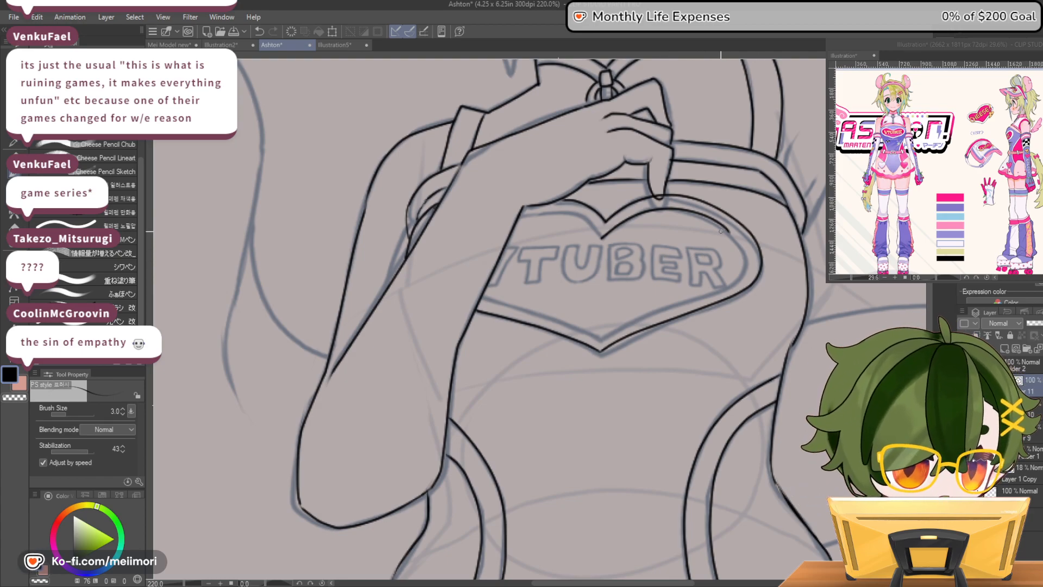
left_click_drag(745, 271, 599, 341)
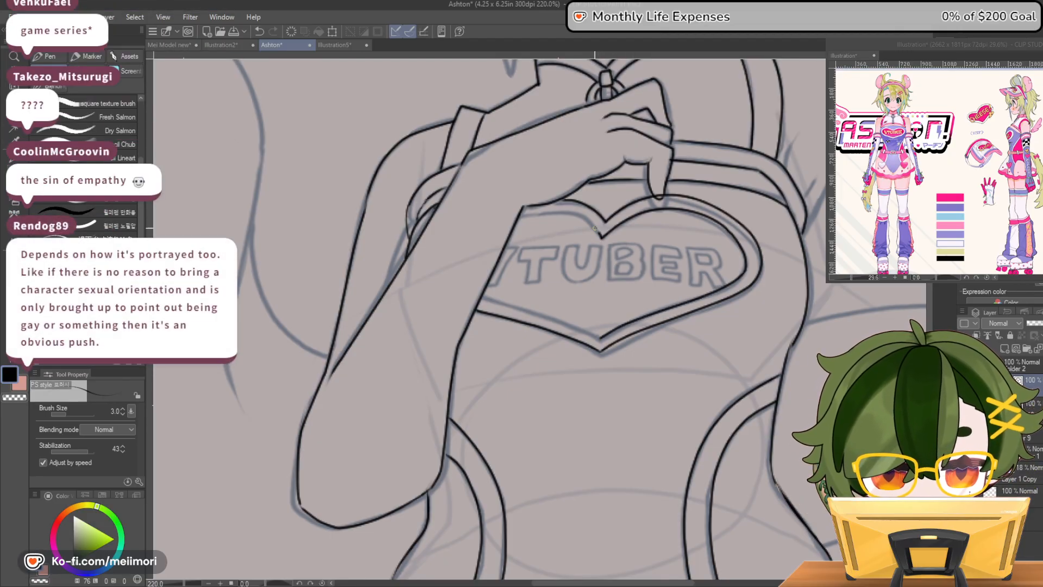
Complete the heart's inner outline beside the forearm and erase the line crossing the fingertip
left_click_drag(565, 212, 526, 214)
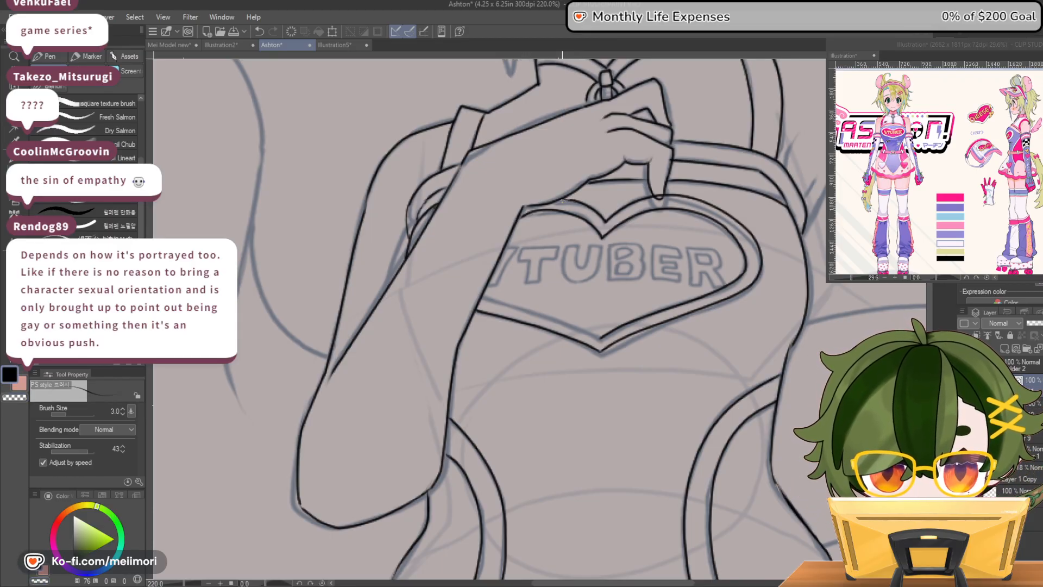
key("c")
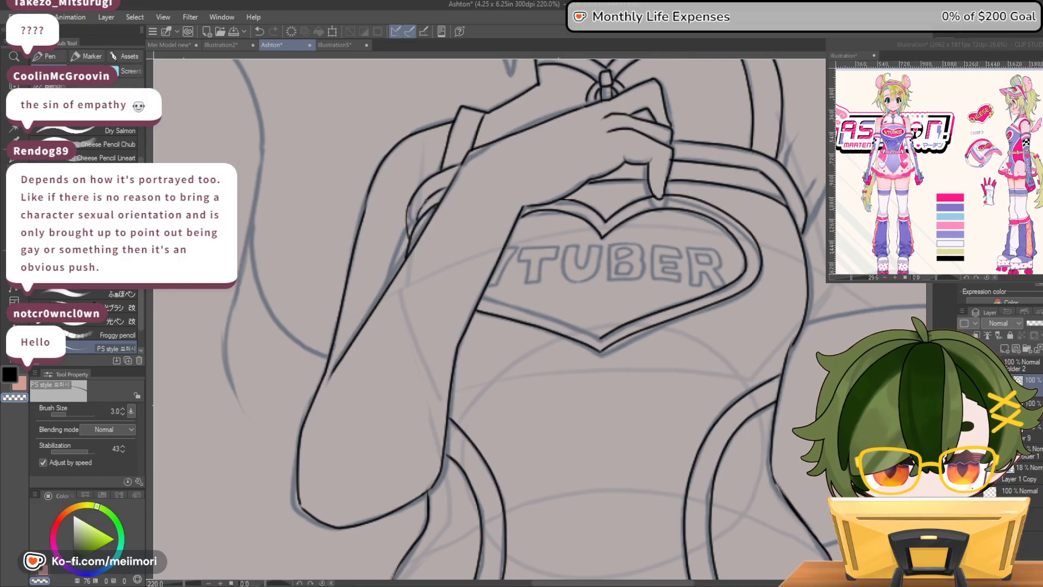
left_click_drag(505, 304, 580, 330)
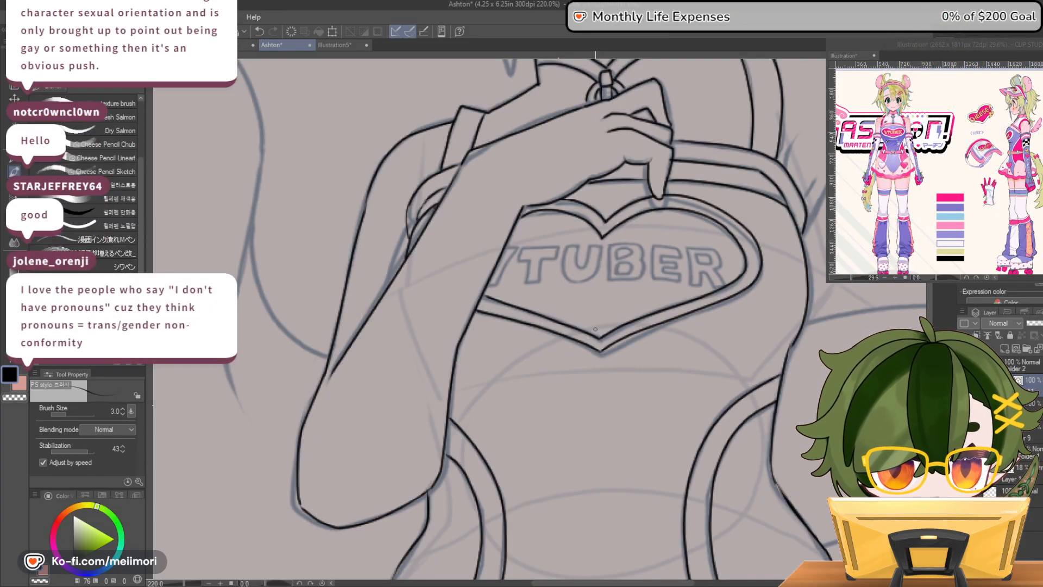
scroll(543, 244, "down", 5)
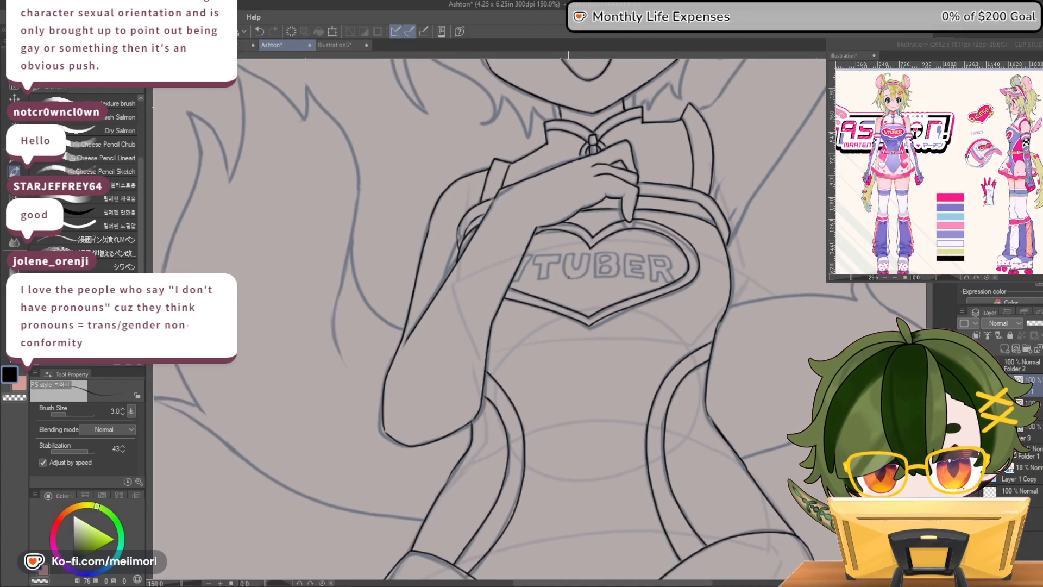
scroll(534, 270, "up", 3)
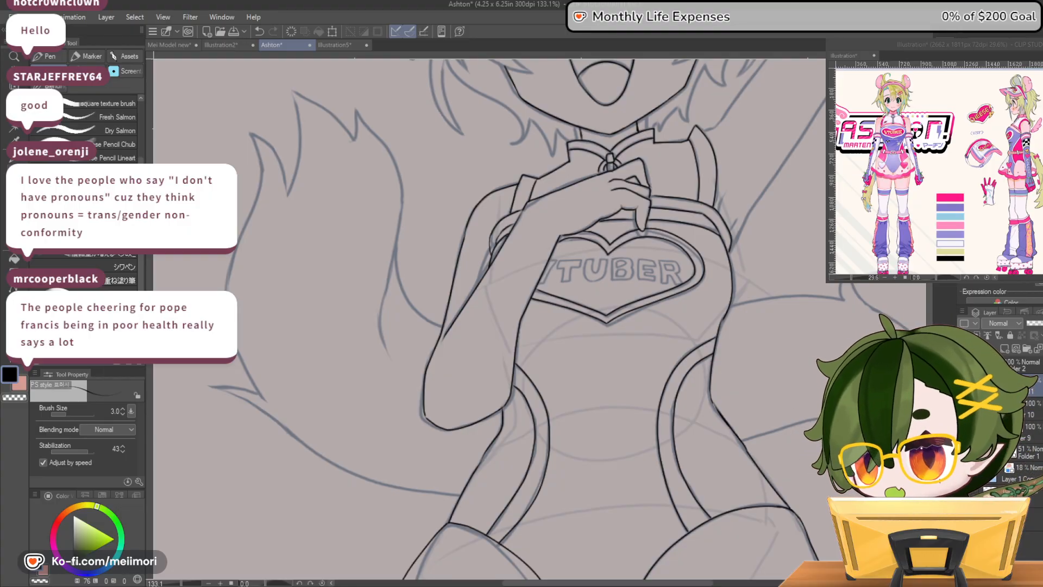
scroll(359, 255, "down", 6)
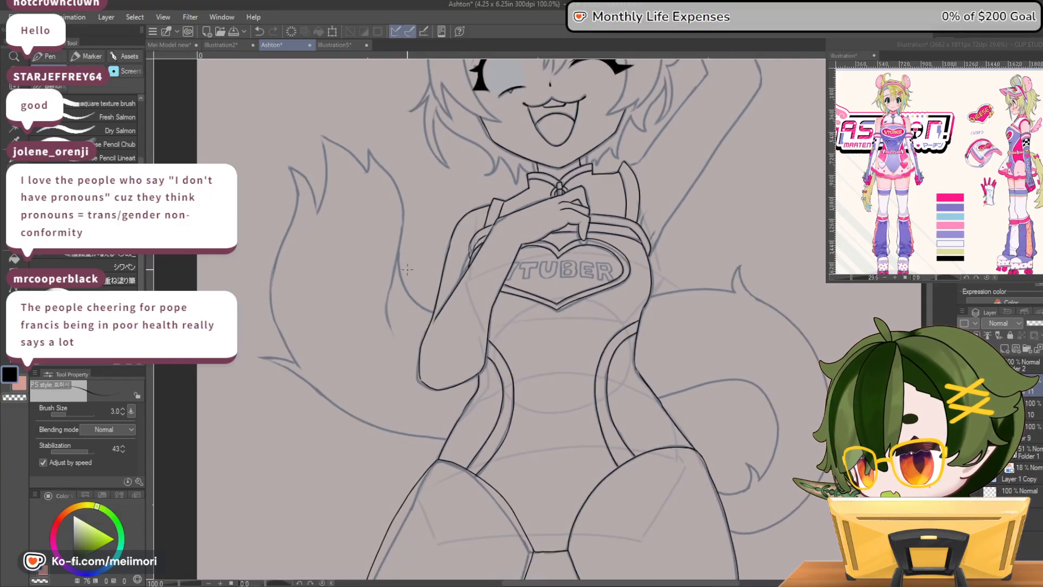
scroll(451, 254, "up", 9)
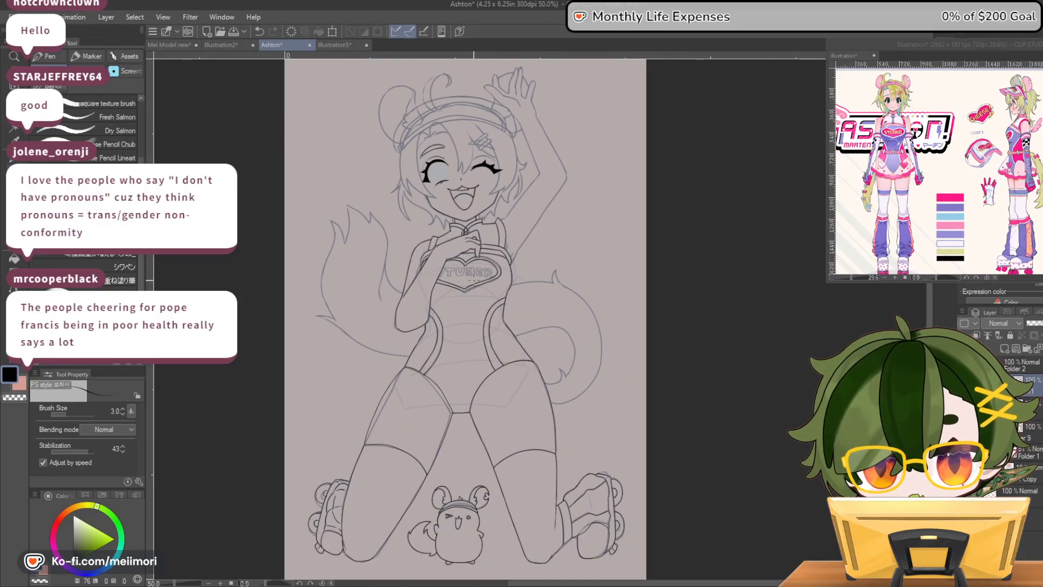
scroll(437, 233, "up", 2)
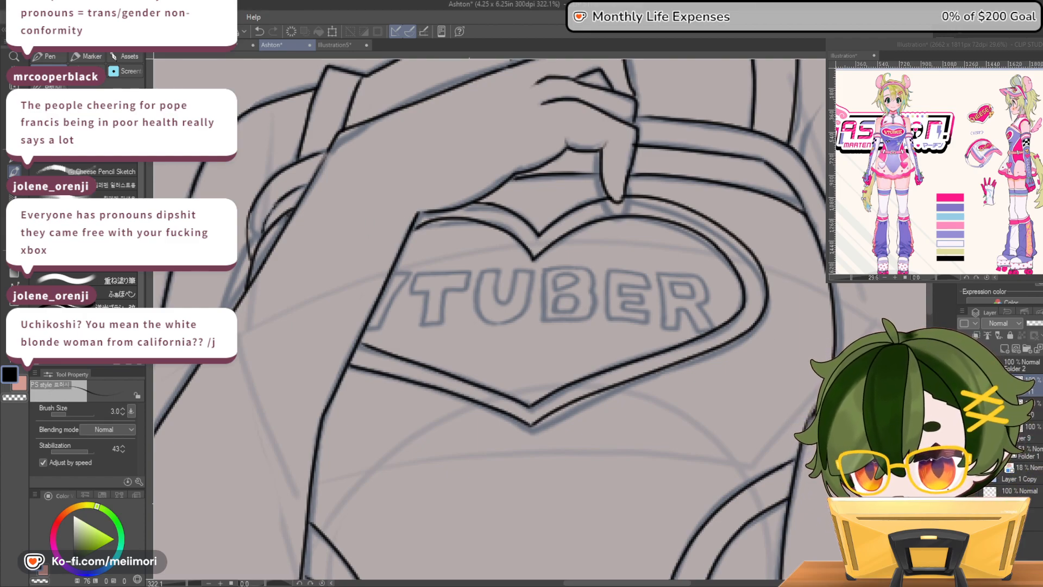
Open the two copied Snake poll screenshots as new canvases to read them, and close the one showing percentages
key("ctrl+shift+v")
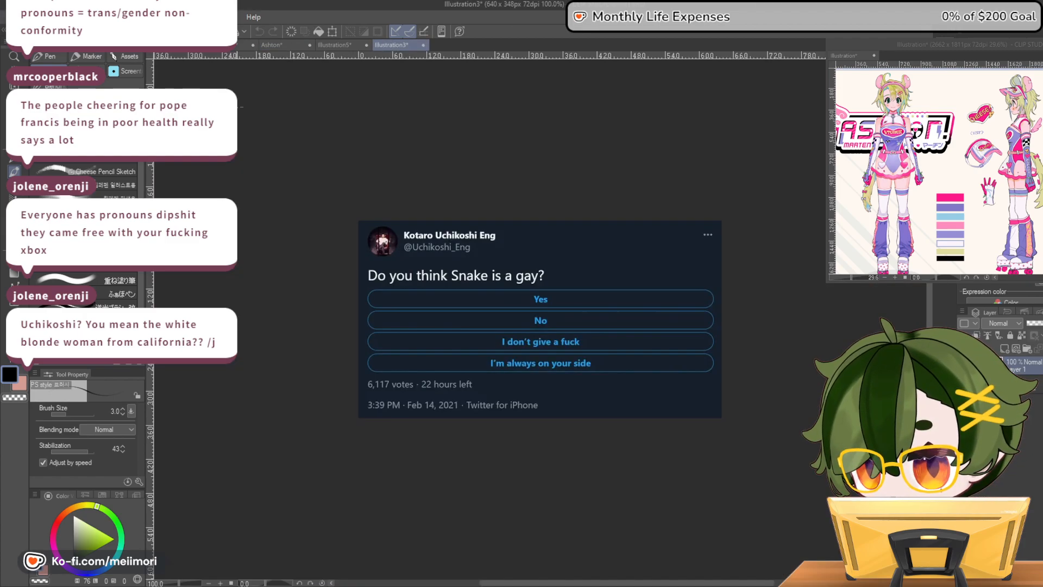
scroll(601, 292, "up", 5)
scroll(601, 293, "up", 1)
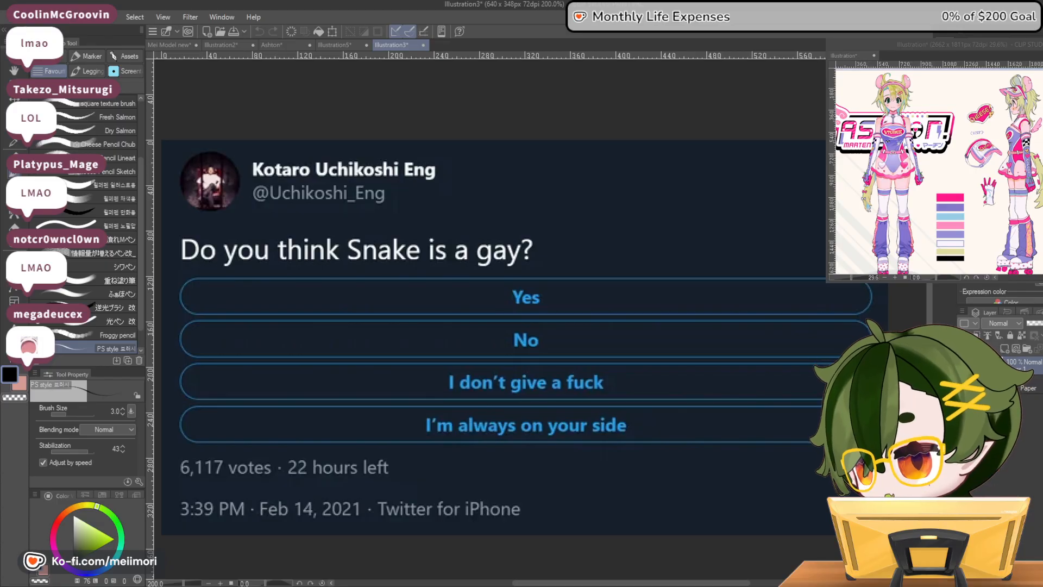
left_click(34, 51)
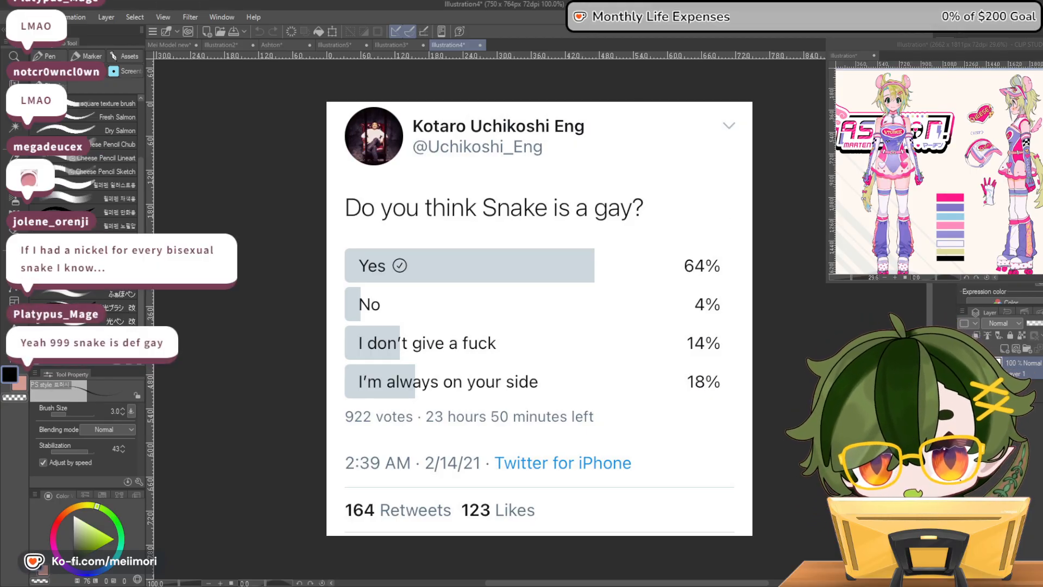
left_click(571, 226)
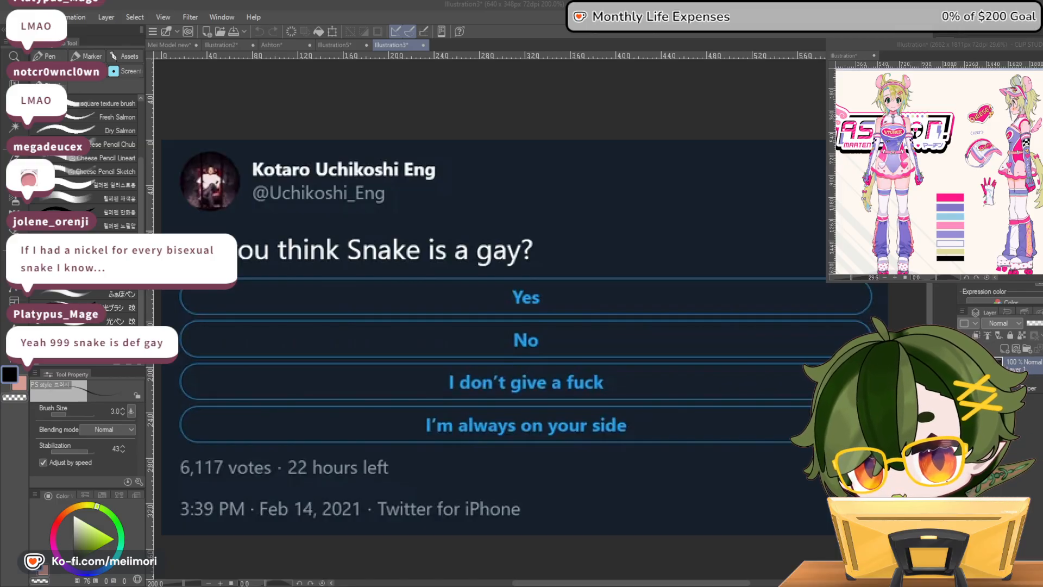
Open the copied game screenshot of Snake's dialogue as a new canvas, view it enlarged, and close it and the remaining poll canvas
left_click(35, 54)
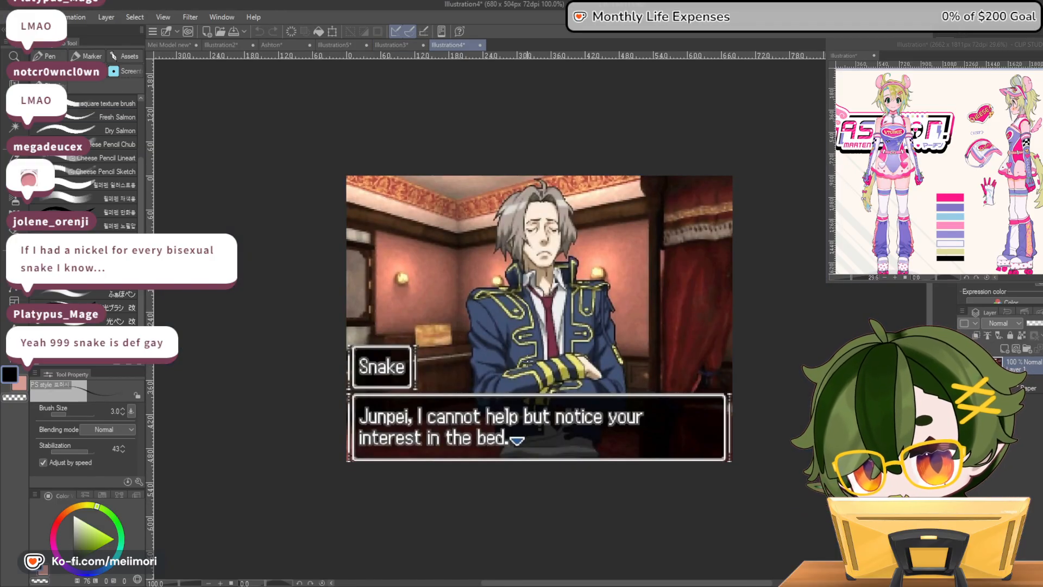
scroll(581, 357, "up", 2)
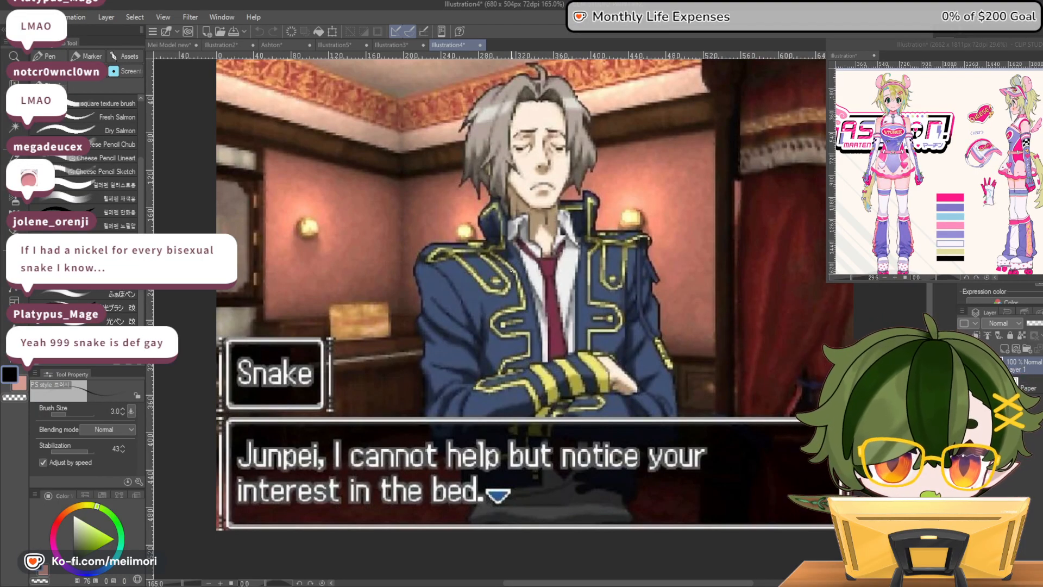
scroll(534, 315, "down", 1)
left_click_drag(535, 315, 549, 352)
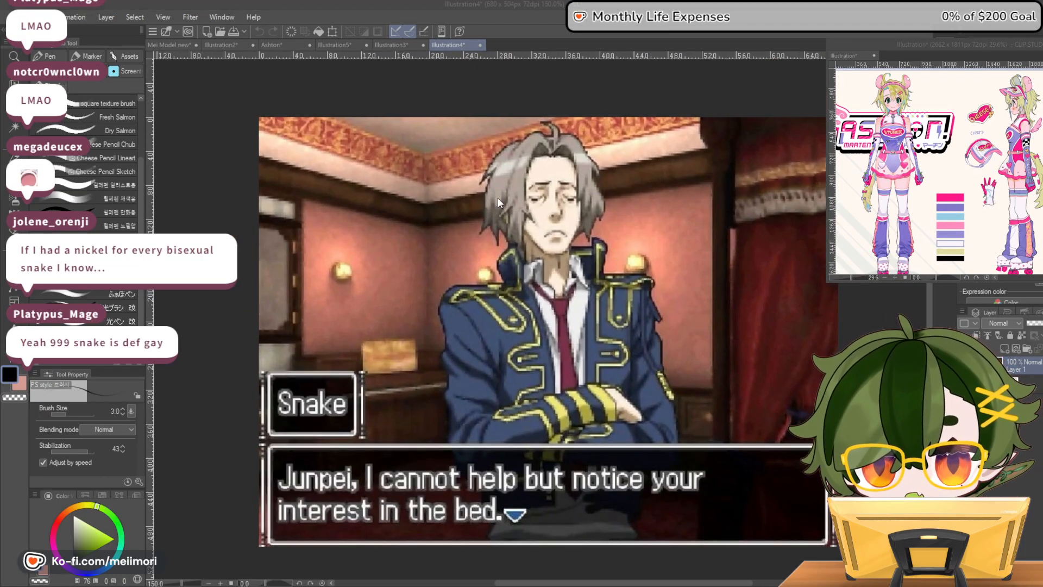
left_click(595, 234)
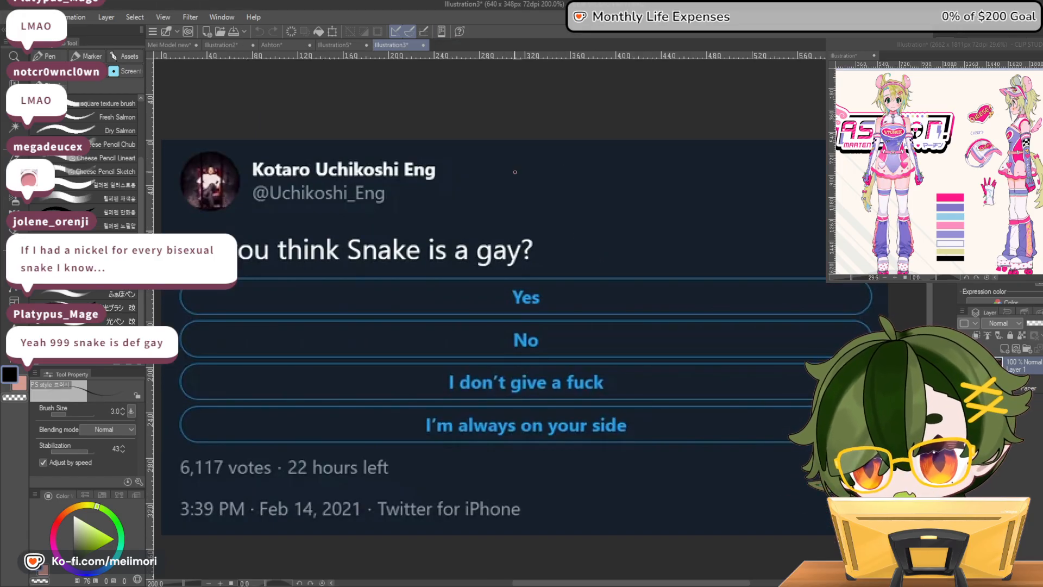
left_click(595, 234)
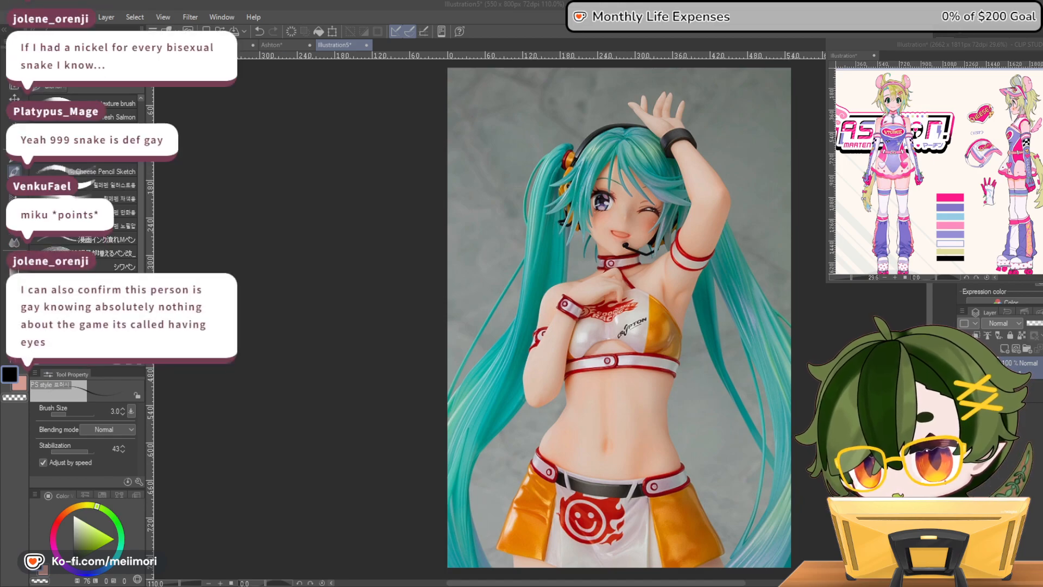
Open the copied game screenshot with Sigma's dialogue line as a new canvas to view it
key("ctrl+shift+n")
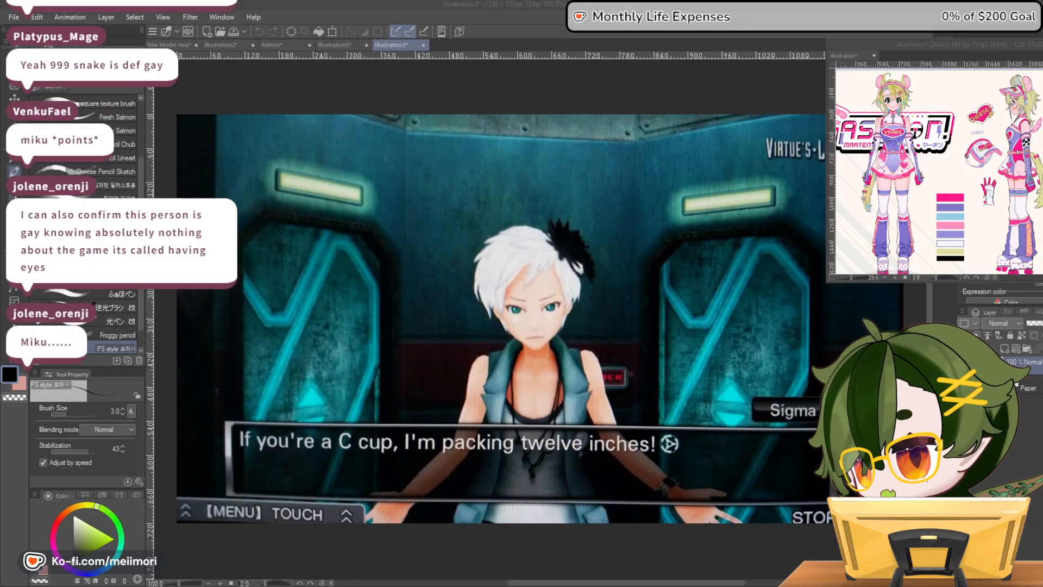
left_click(564, 373)
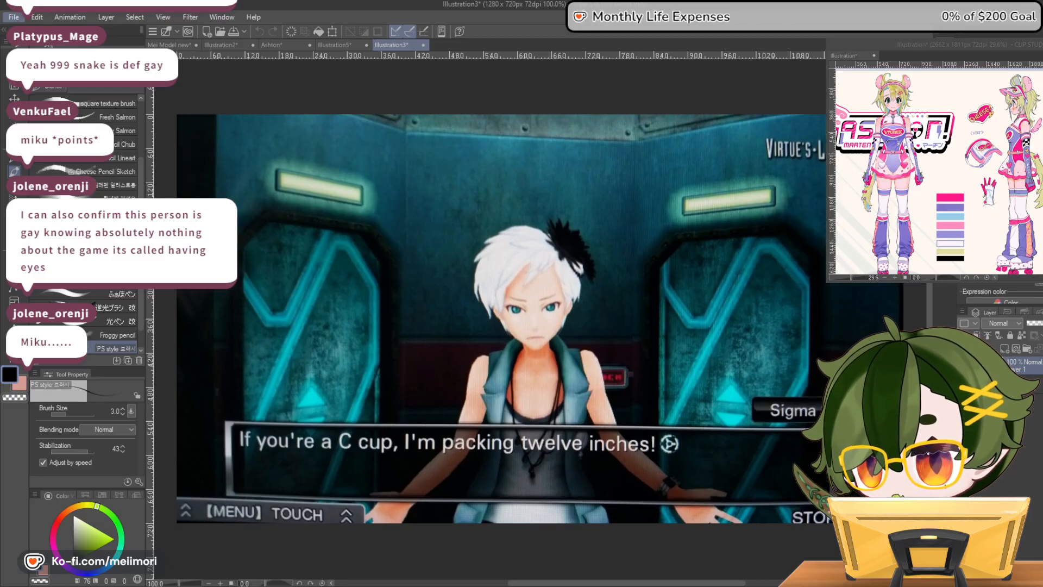
Open the copied tweet thread about Sigma as a new canvas, underline the year 2016 in the first tweet, and close that canvas
left_click(54, 42)
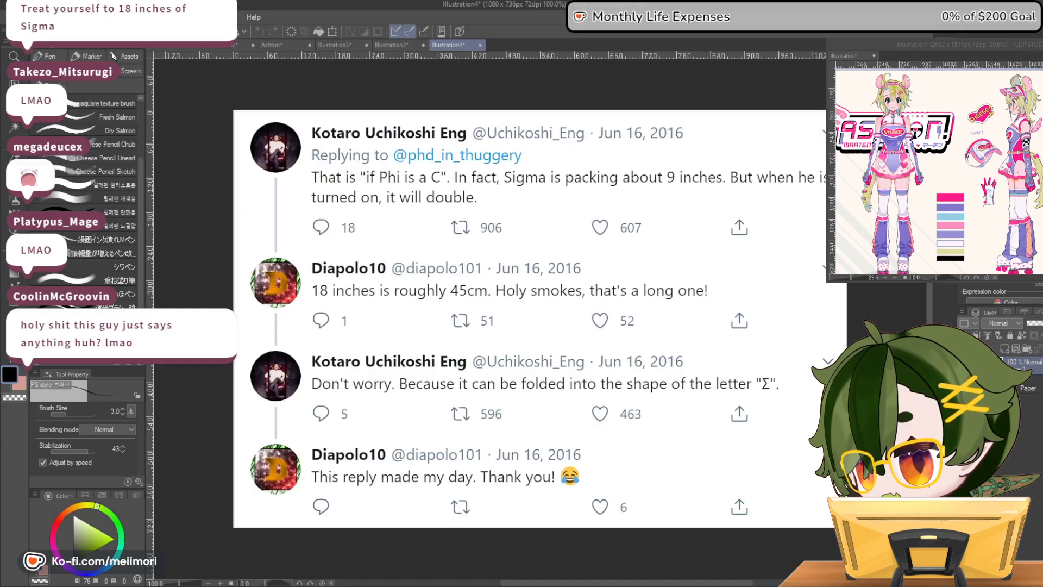
mouse_move(655, 147)
left_mouse_down()
mouse_move(690, 146)
mouse_move(658, 144)
mouse_move(679, 150)
mouse_move(667, 156)
left_mouse_up()
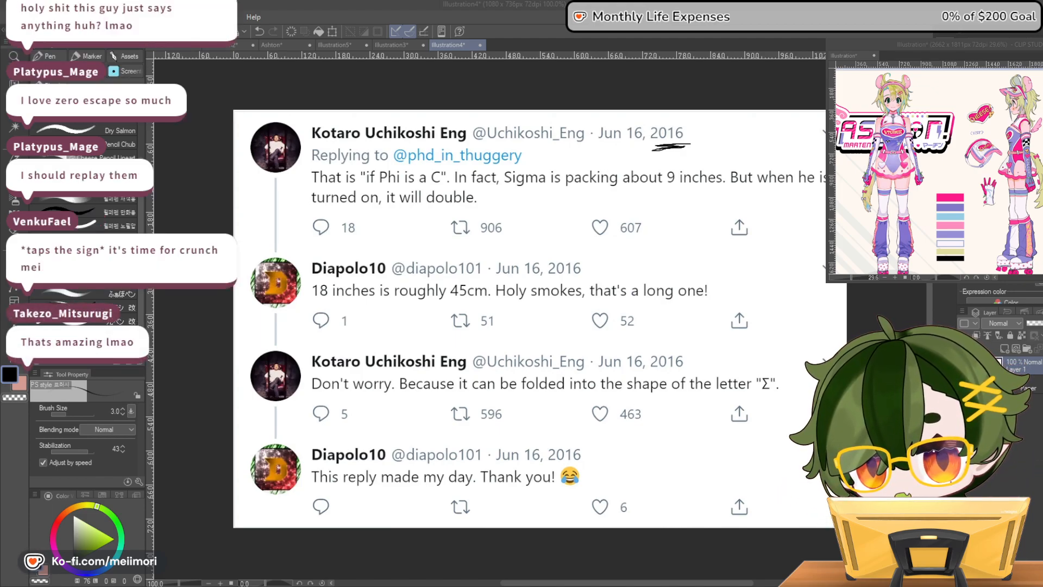
key("ctrl+w")
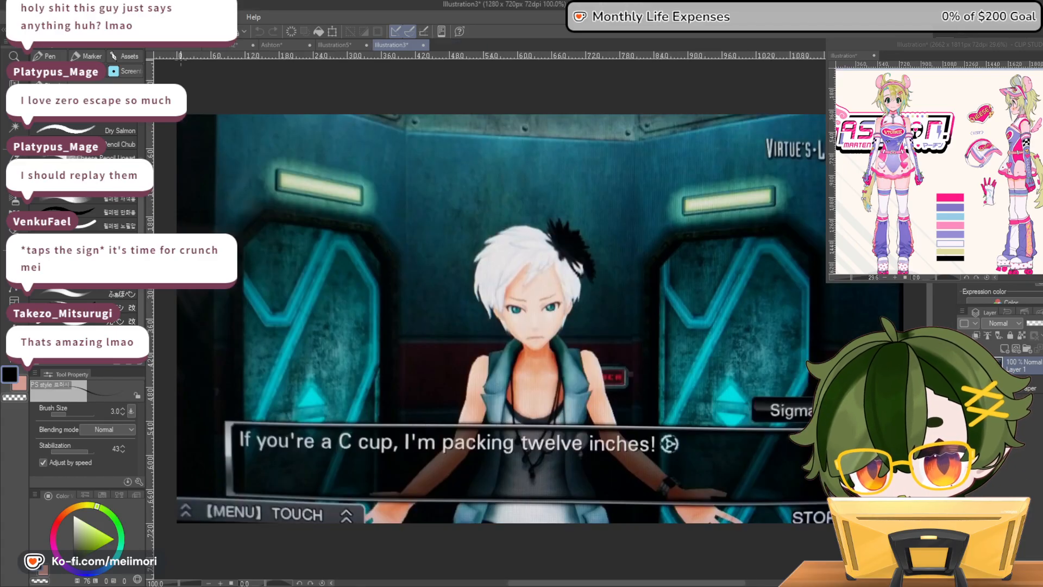
Open the copied two-character meme and its tweet thread screenshot as new canvases, and read the thread down to the last reply
key("ctrl+shift+n")
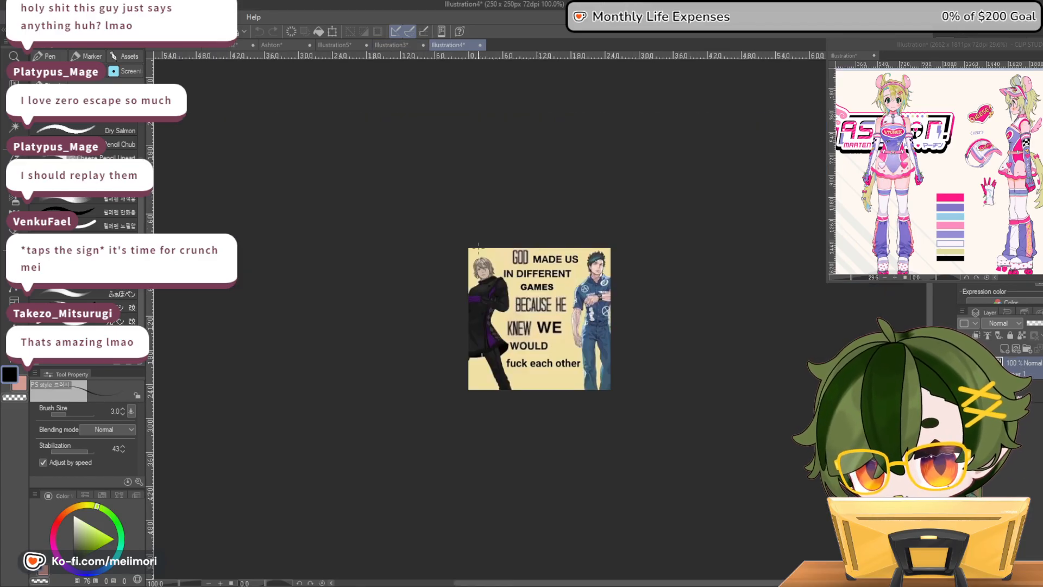
scroll(551, 291, "up", 10)
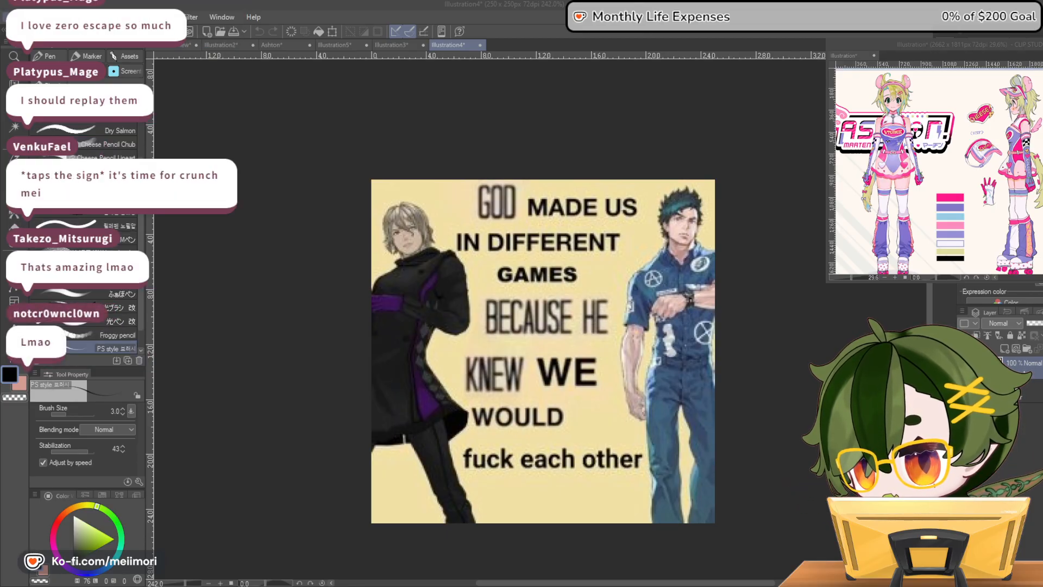
key("ctrl+shift+n")
scroll(547, 125, "up", 4)
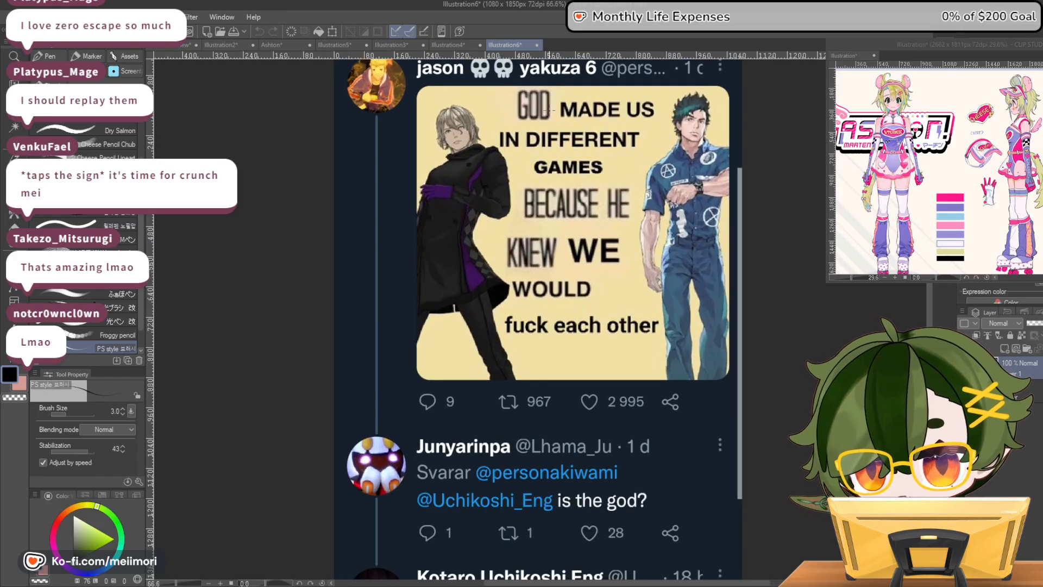
left_click_drag(930, 275, 927, 389)
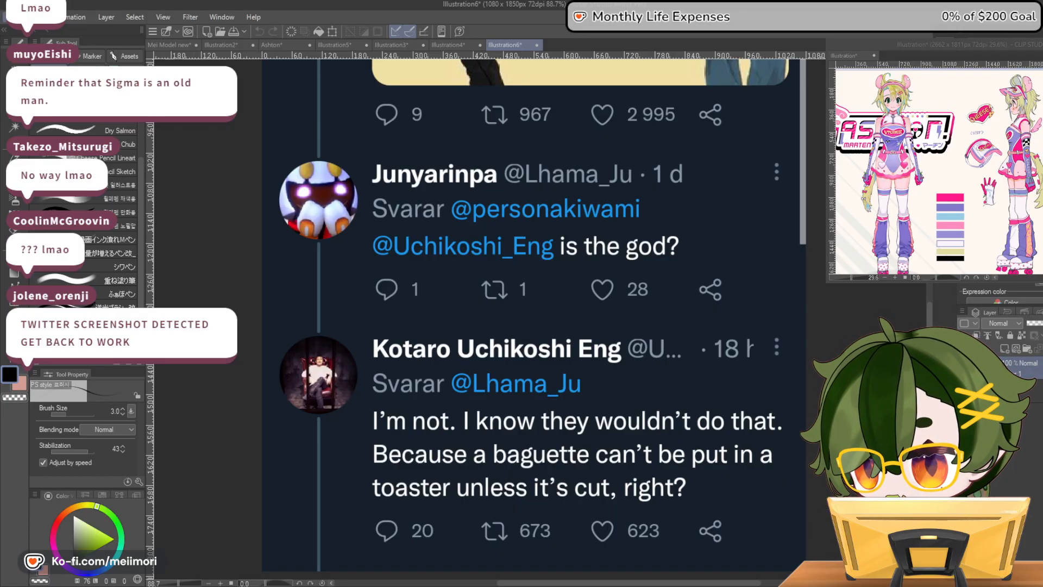
Open the copied 46cm baguette tweet as a new canvas to view it, close the shared screenshot canvases, and return to the Ashton drawing
key("ctrl+shift+n")
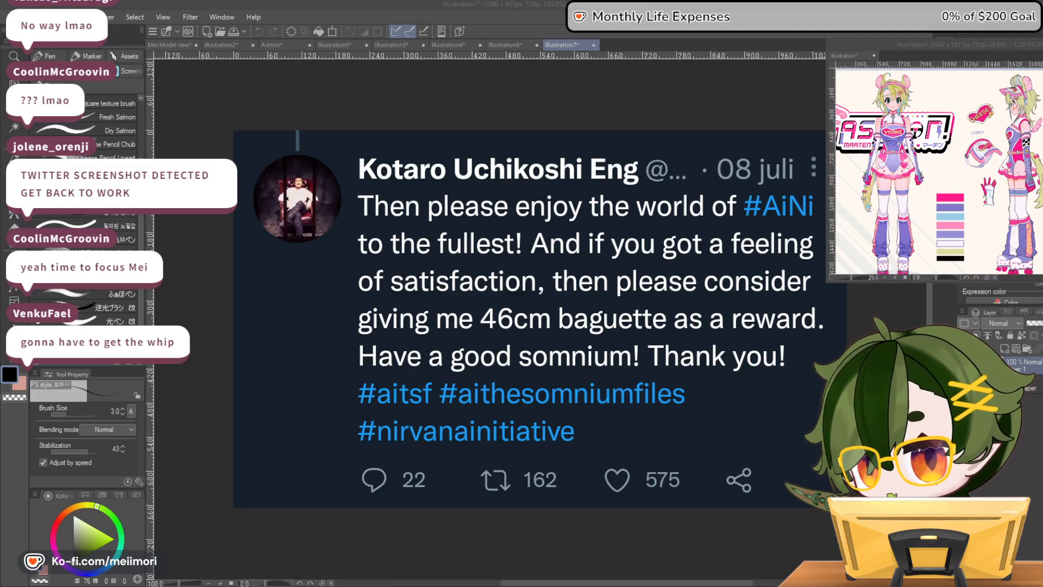
left_click(594, 45)
left_click(538, 45)
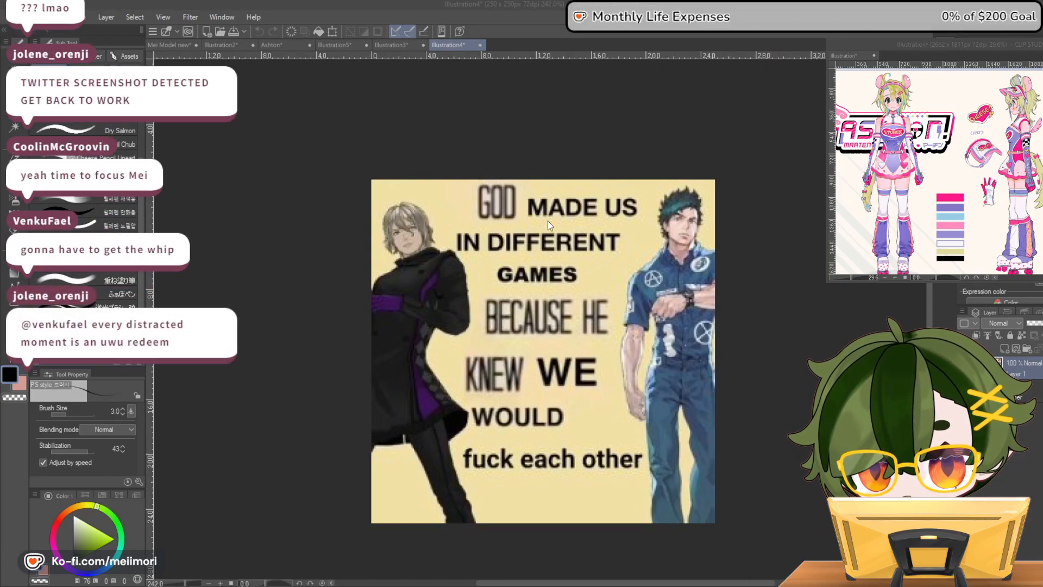
left_click(479, 44)
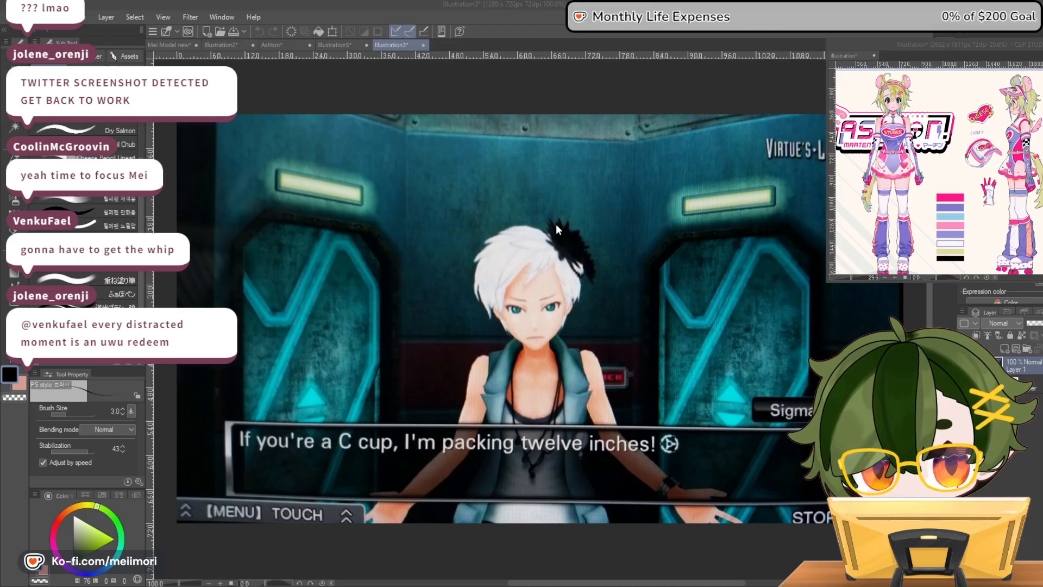
left_click(555, 224)
left_click(284, 47)
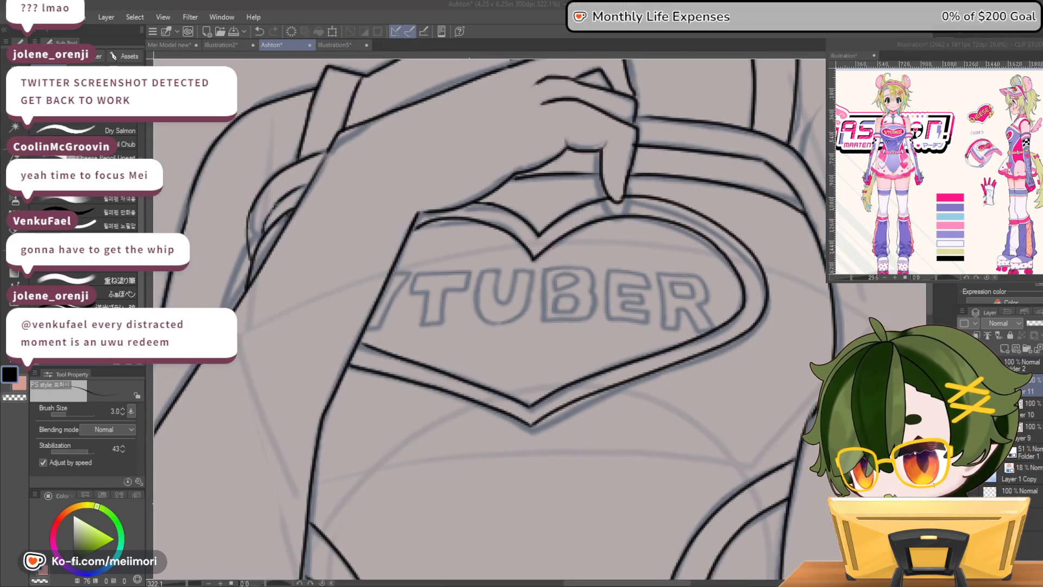
Examine the inked torso, heart emblem and bent arm at several magnifications, stepping back and forth through the last strokes
scroll(654, 269, "down", 8)
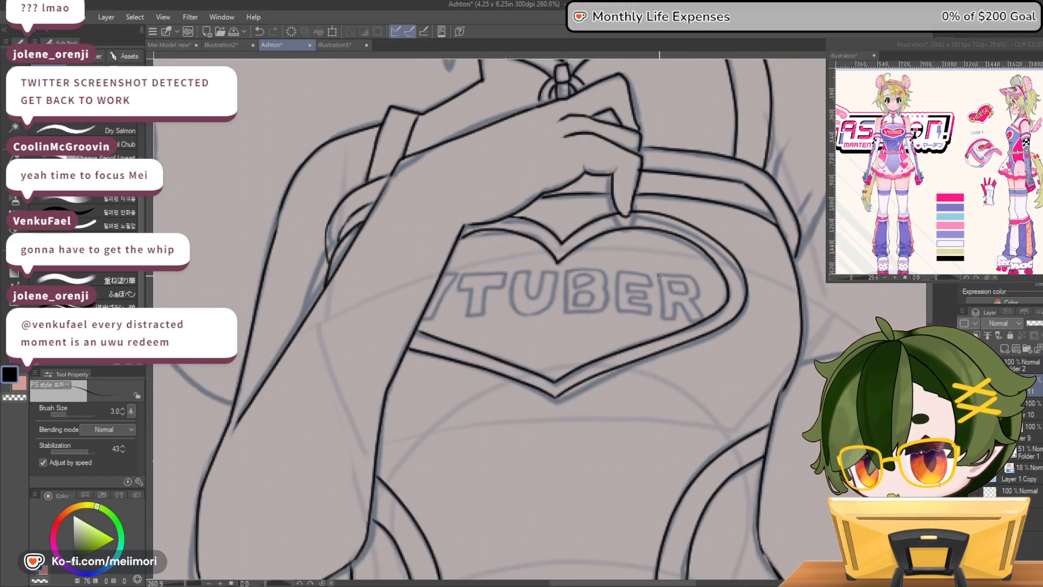
scroll(654, 268, "up", 5)
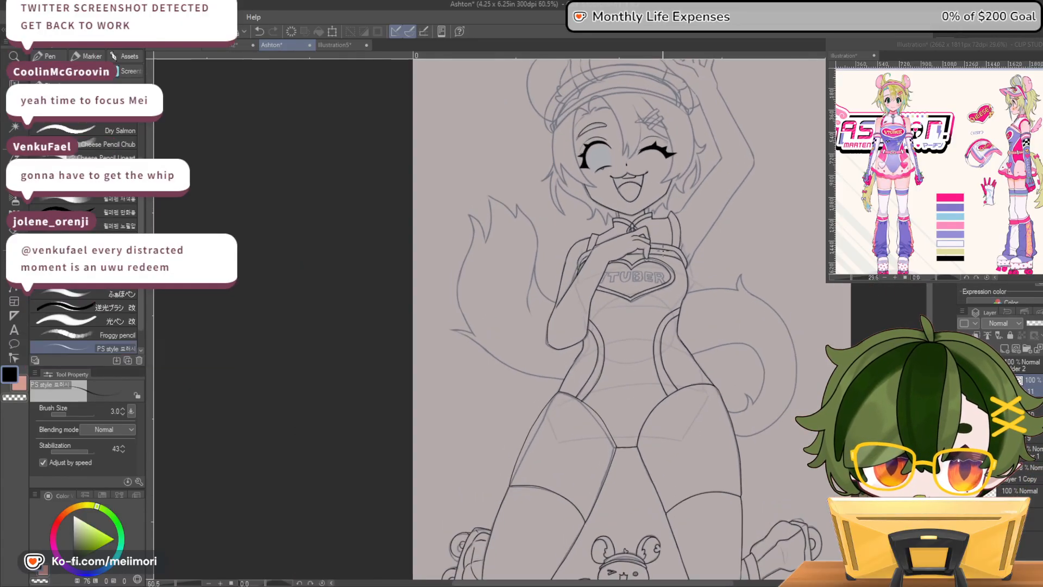
scroll(611, 239, "up", 4)
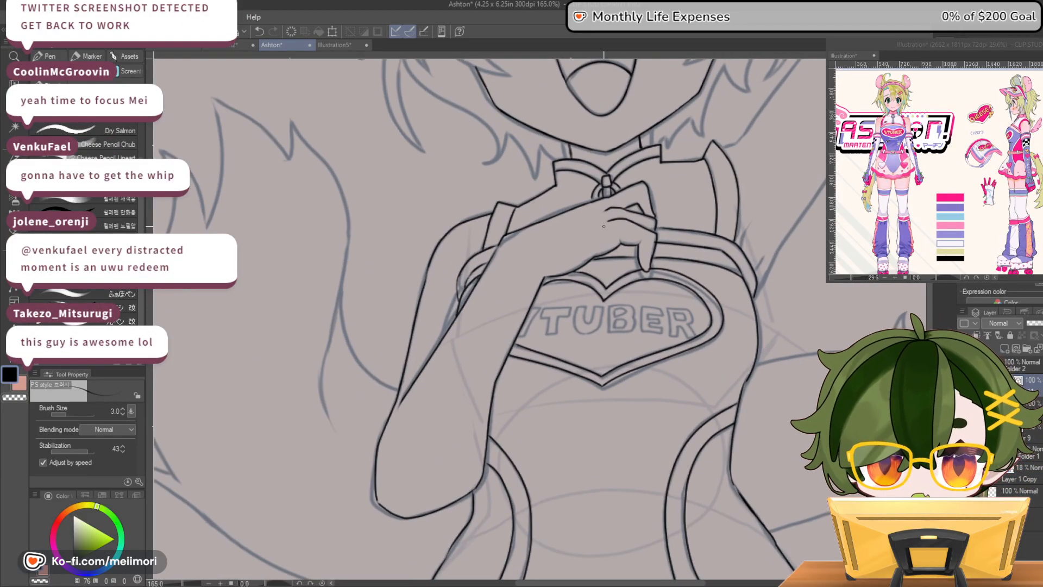
scroll(584, 290, "down", 6)
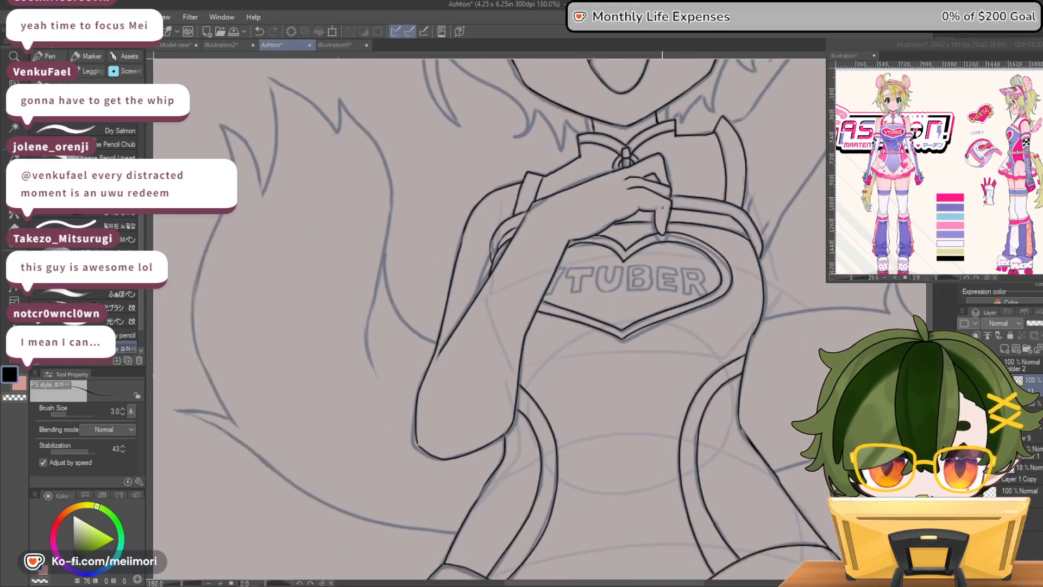
scroll(662, 165, "down", 3)
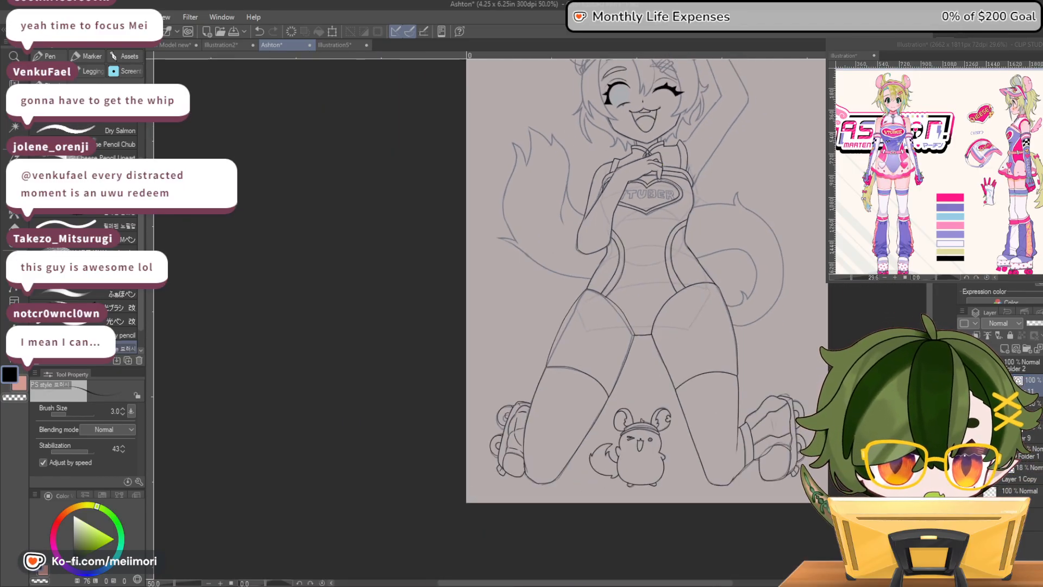
scroll(592, 180, "up", 1)
scroll(592, 181, "up", 5)
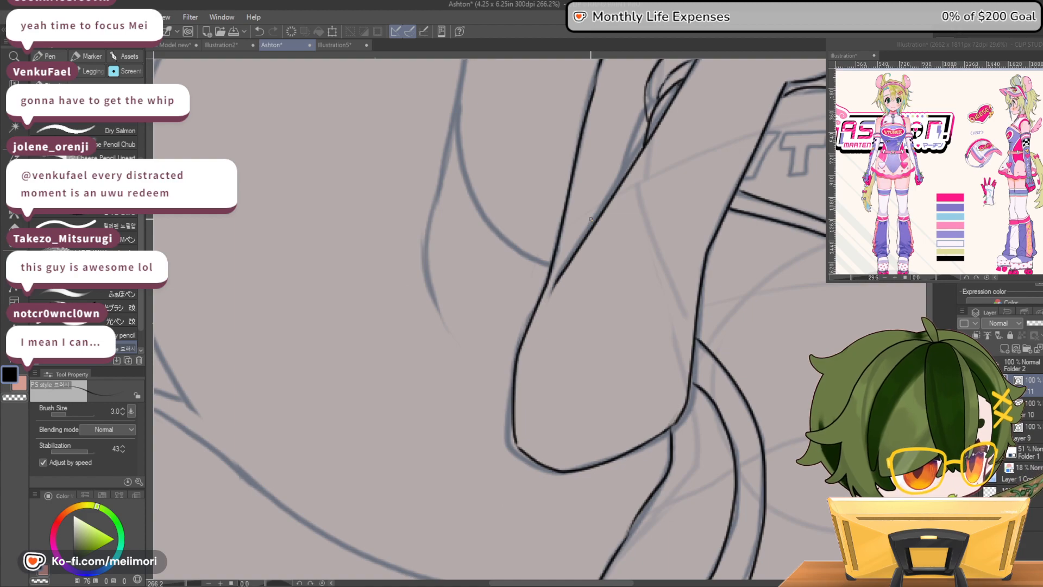
key("ctrl+z")
key("ctrl+z")
key("ctrl+z")
key("ctrl+y")
key("ctrl+y")
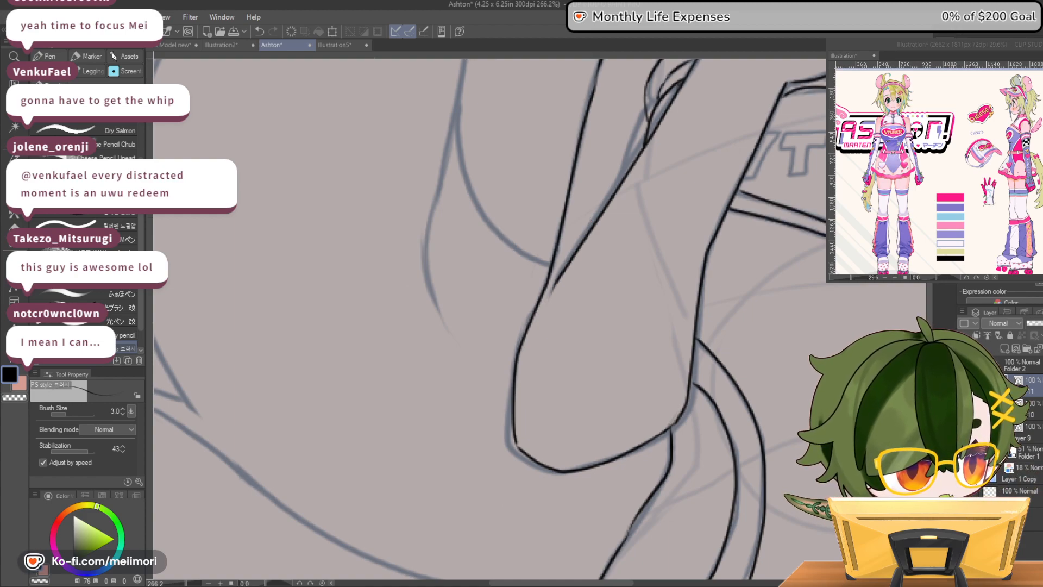
key("ctrl+z")
key("ctrl+y")
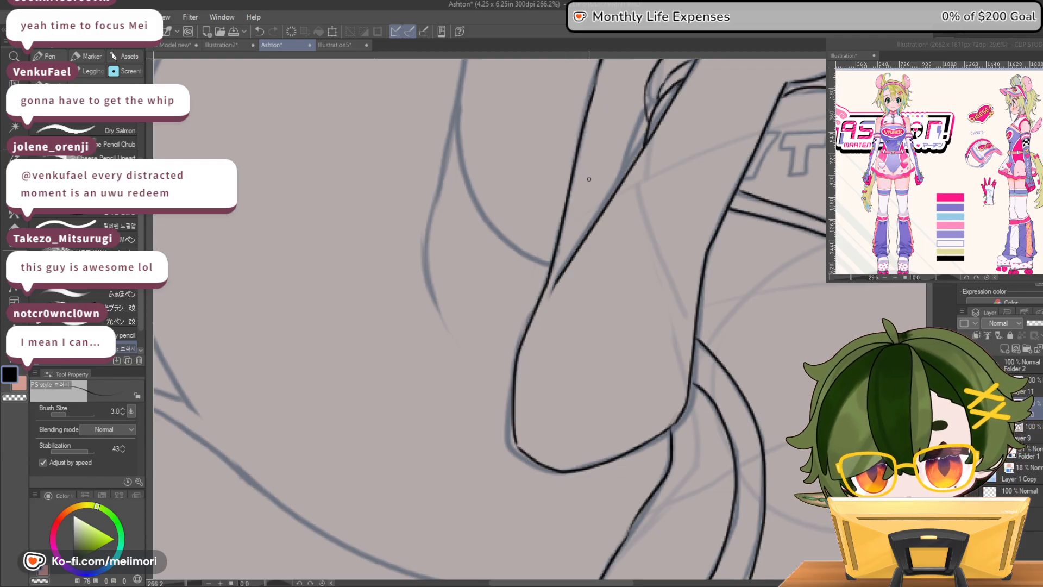
Ink a glove cuff flaring out from the bent arm above the elbow and clean up where its outer edge meets the arm
mouse_move(621, 181)
left_mouse_down()
mouse_move(558, 191)
mouse_move(550, 258)
left_mouse_up()
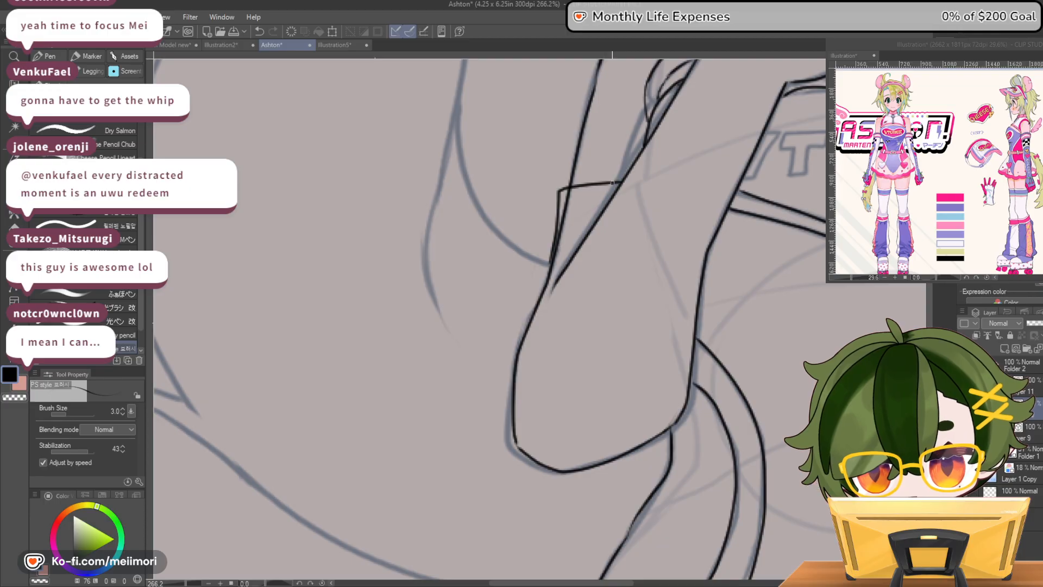
key("ctrl+z")
mouse_move(629, 174)
left_mouse_down()
mouse_move(559, 181)
mouse_move(533, 307)
left_mouse_up()
key("ctrl+z")
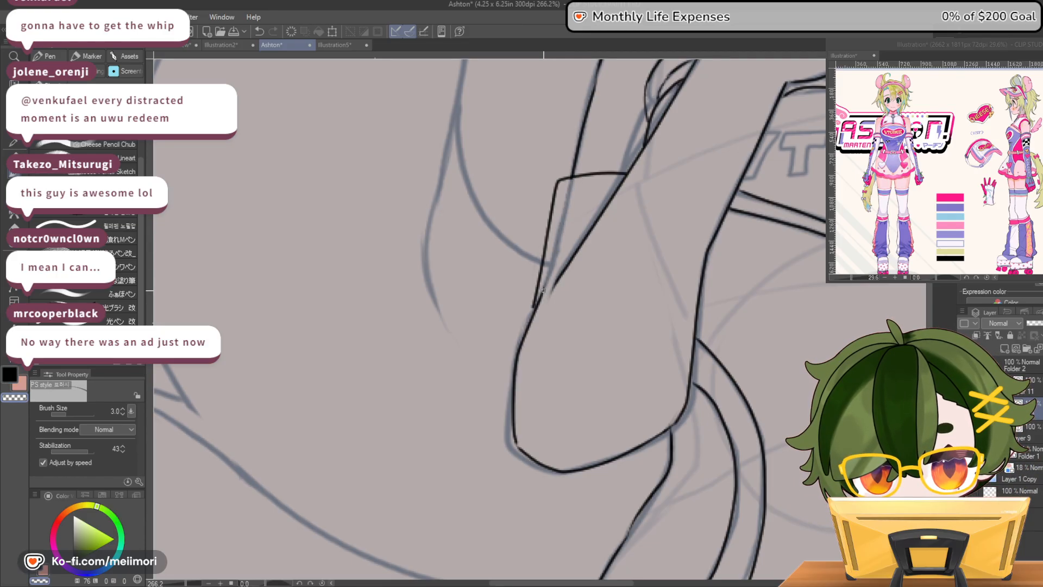
key("c")
left_click_drag(530, 323, 534, 314)
key("c")
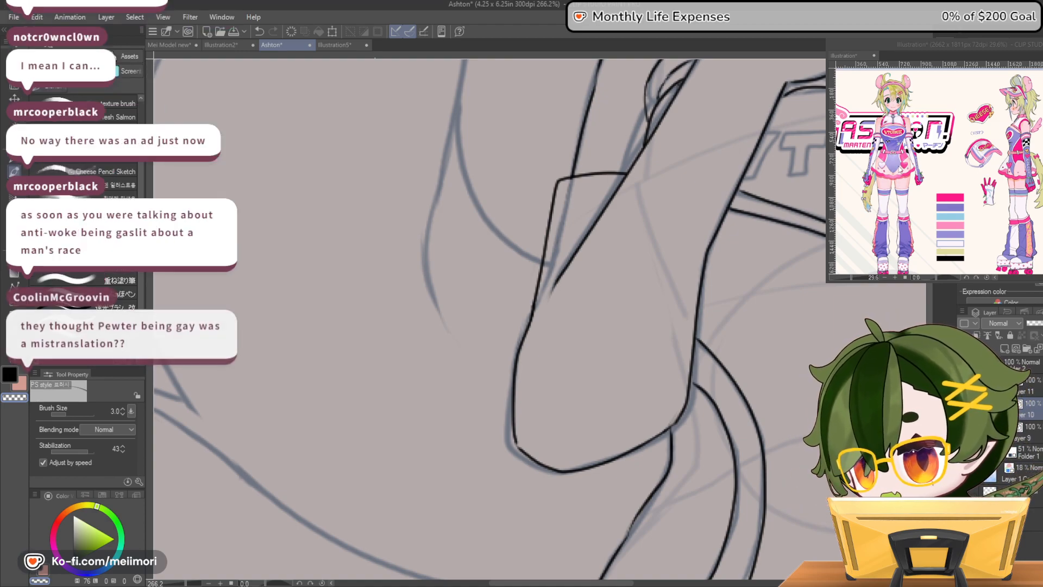
Enlarge the glove area on the character reference, then erase the cuff's upper edge and redraw the cuff wider
left_click(900, 170)
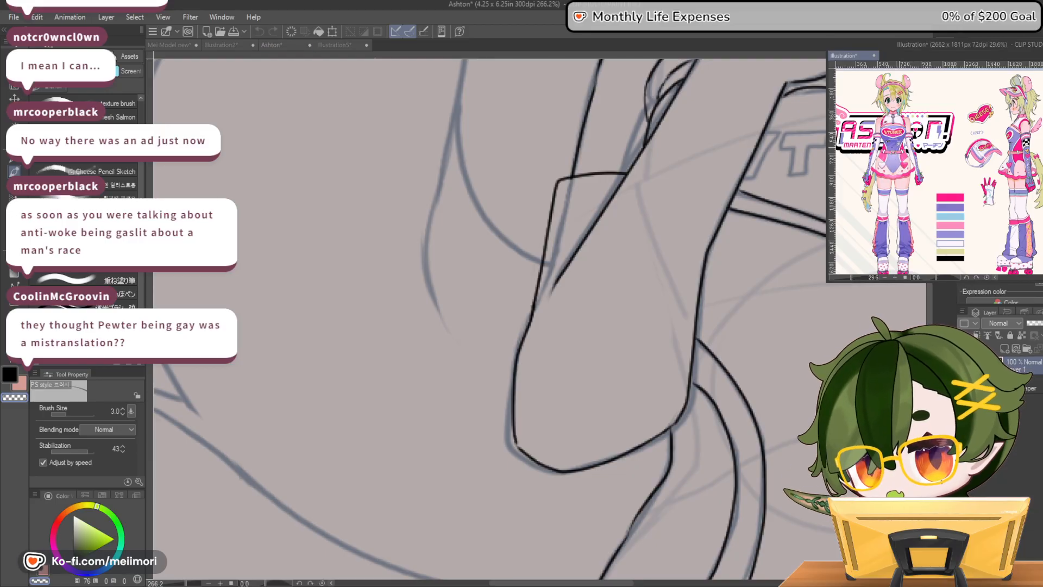
scroll(869, 130, "up", 11)
scroll(849, 217, "up", 6)
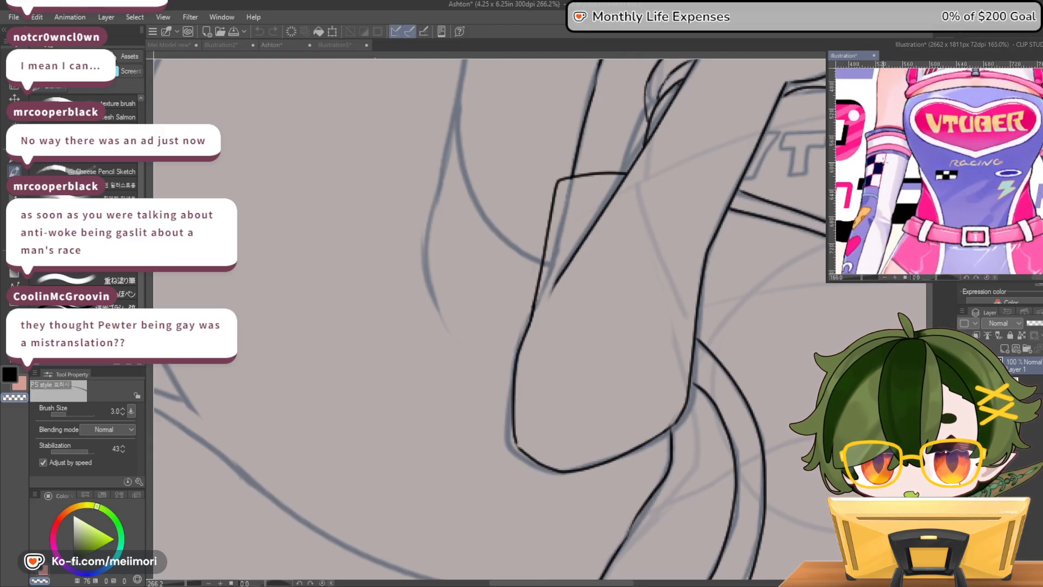
left_click(467, 324)
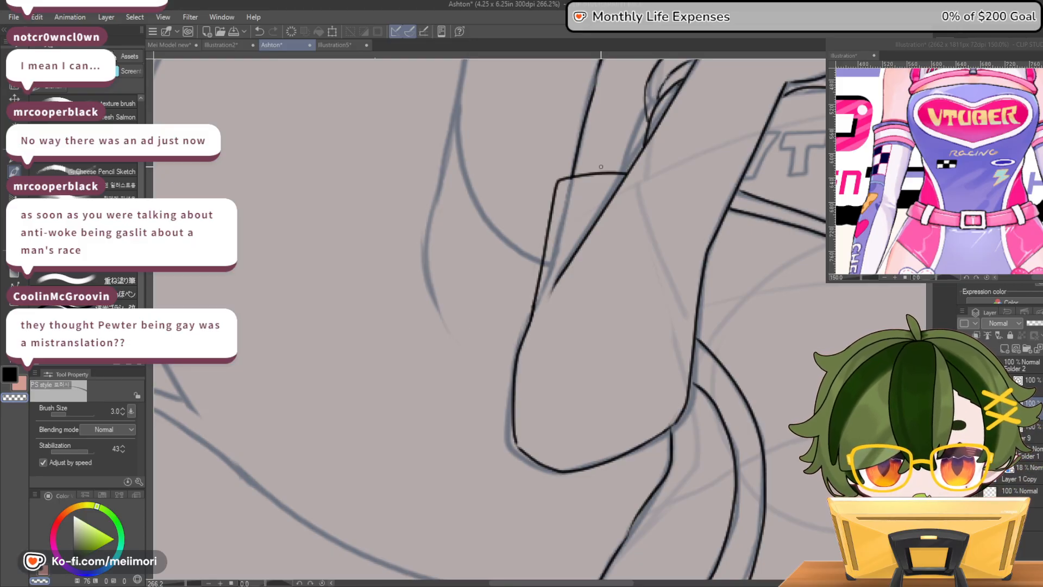
mouse_move(629, 172)
left_mouse_down()
mouse_move(547, 185)
mouse_move(627, 170)
left_mouse_up()
left_click_drag(556, 181, 569, 179)
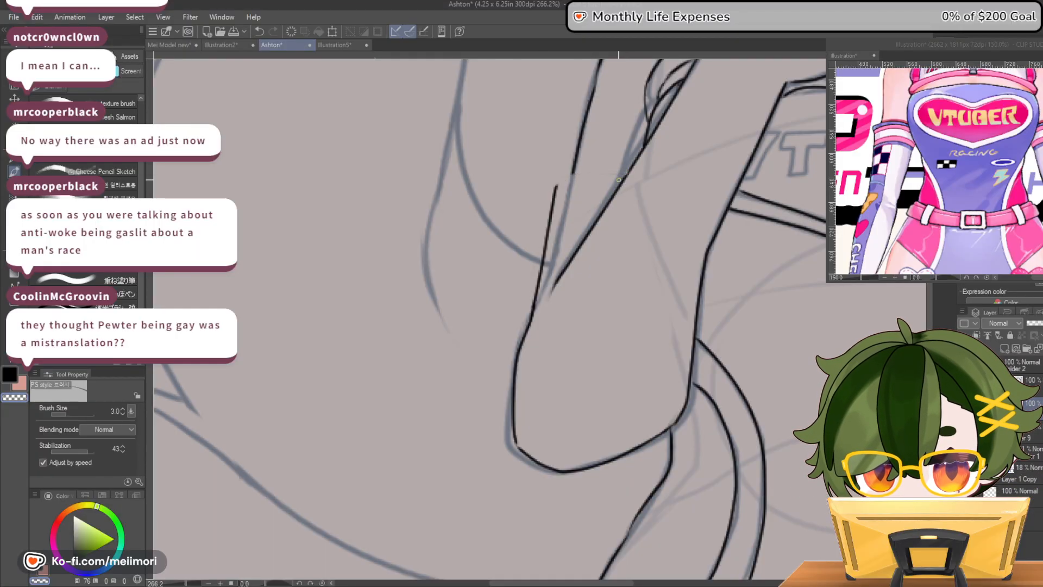
mouse_move(630, 169)
left_mouse_down()
mouse_move(549, 179)
mouse_move(547, 230)
mouse_move(560, 188)
mouse_move(551, 234)
left_mouse_up()
key("c")
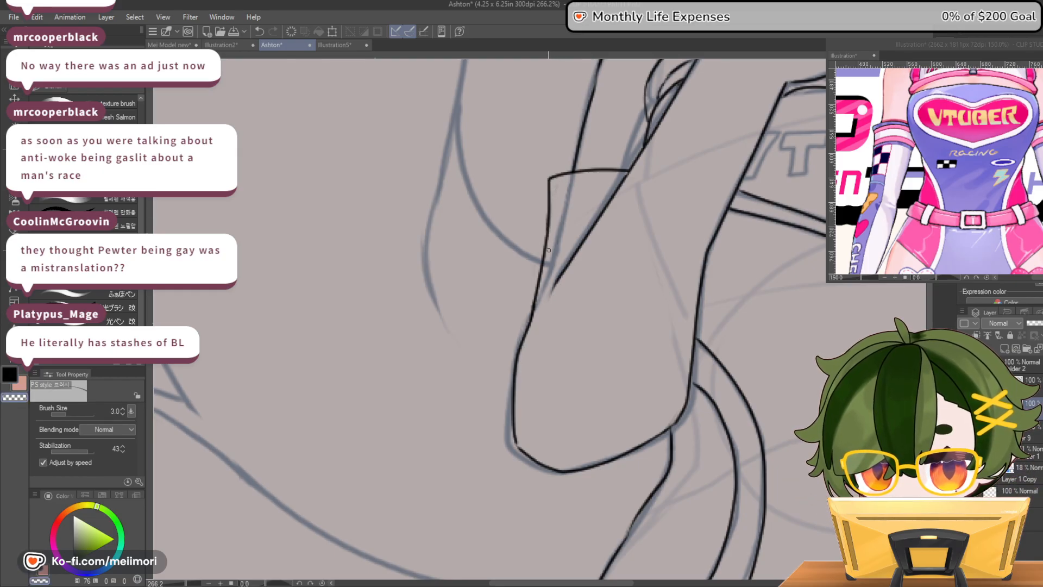
key("c")
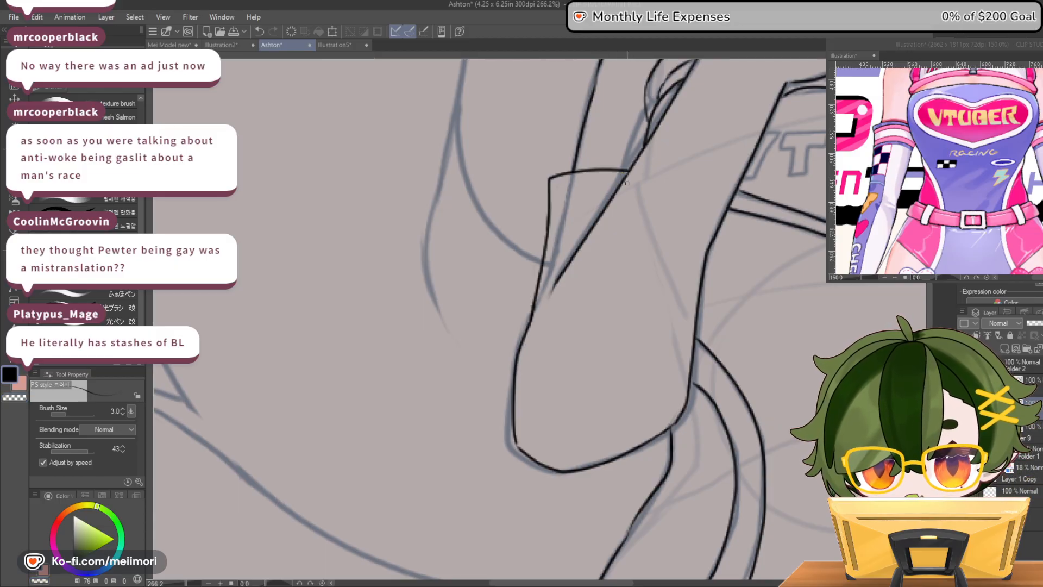
Ink the glove's stripe bands as parallel lines across the cuff, two beneath its upper edge and a pair farther down
left_click_drag(552, 189, 621, 181)
key("ctrl+z")
key("ctrl+z")
left_click_drag(550, 189, 626, 179)
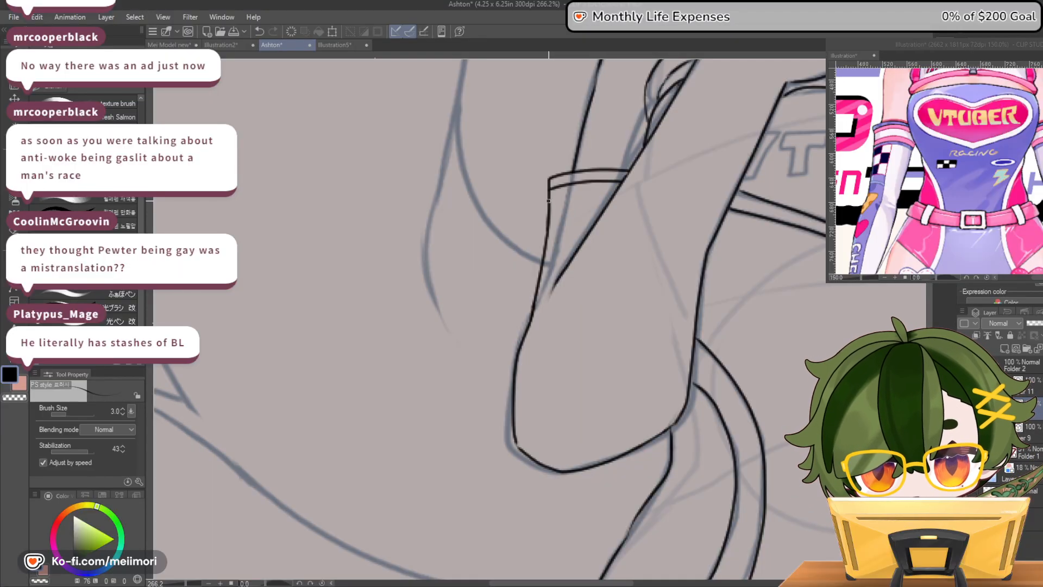
left_click_drag(550, 192, 621, 187)
mouse_move(547, 221)
left_mouse_down()
mouse_move(596, 215)
mouse_move(579, 224)
left_mouse_up()
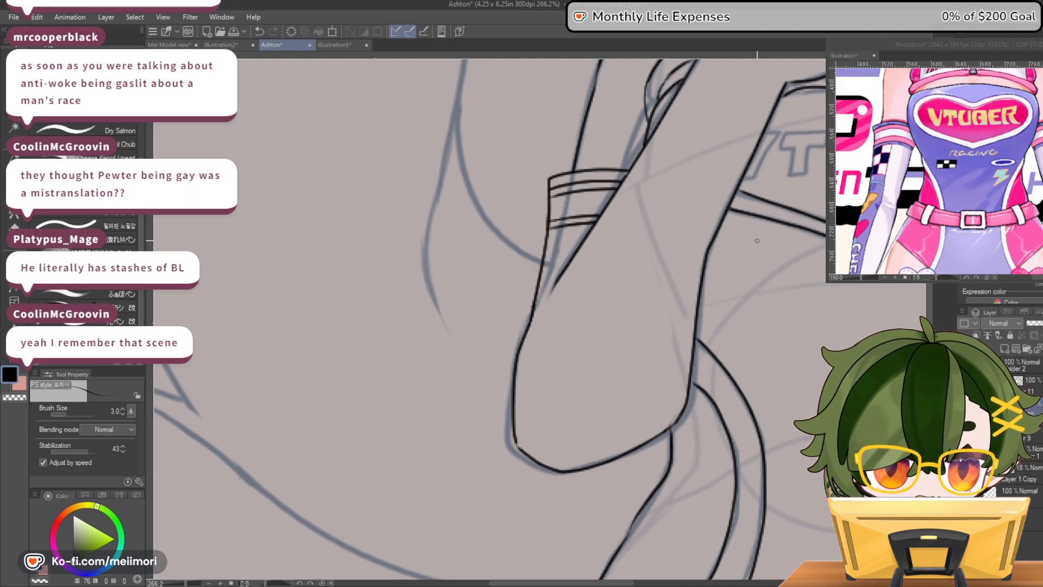
Redraw the bent forearm's inner contour slightly slimmer from wrist to elbow, and erase the old contour line
scroll(658, 217, "down", 18)
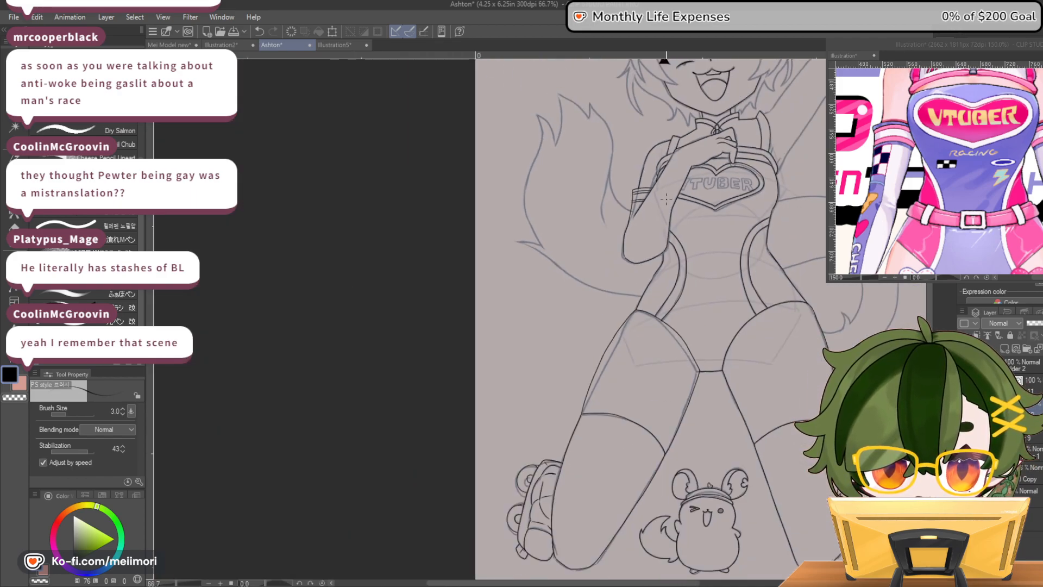
scroll(666, 154, "up", 3)
scroll(666, 154, "up", 3)
scroll(667, 158, "down", 5)
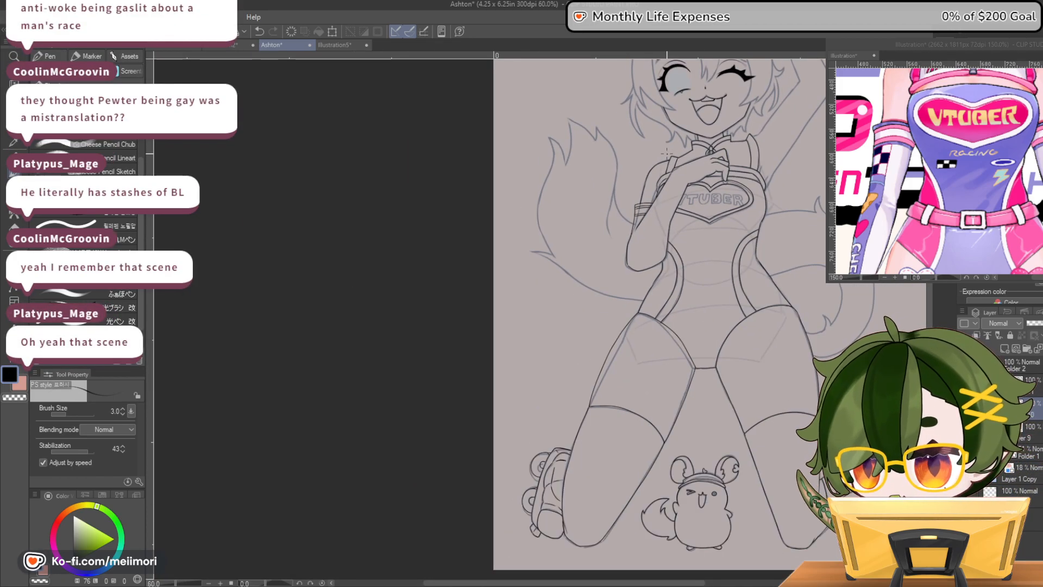
scroll(664, 173, "up", 3)
scroll(672, 216, "up", 4)
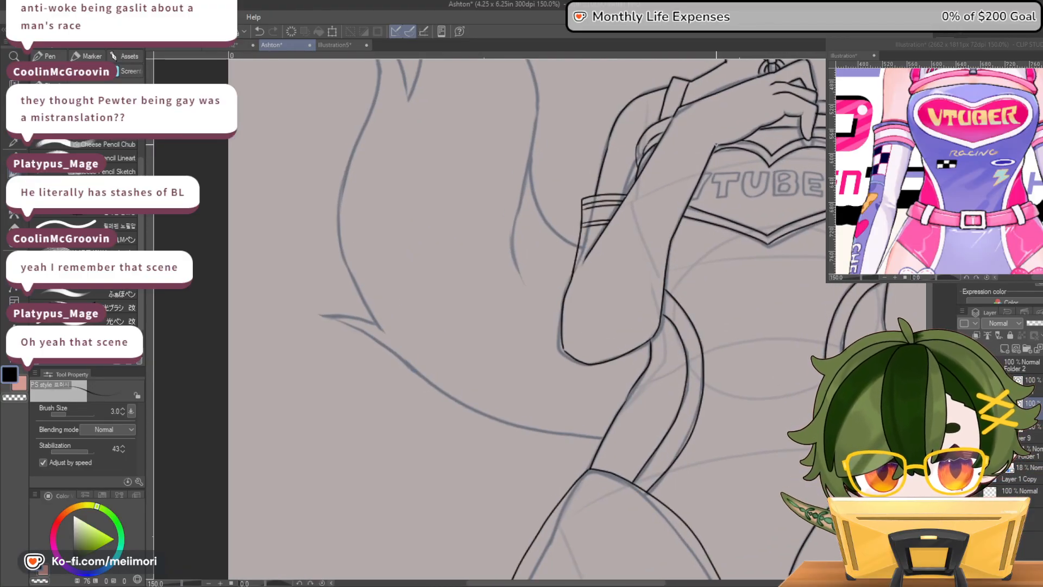
left_click_drag(715, 145, 661, 262)
left_click_drag(646, 327, 638, 346)
key("e")
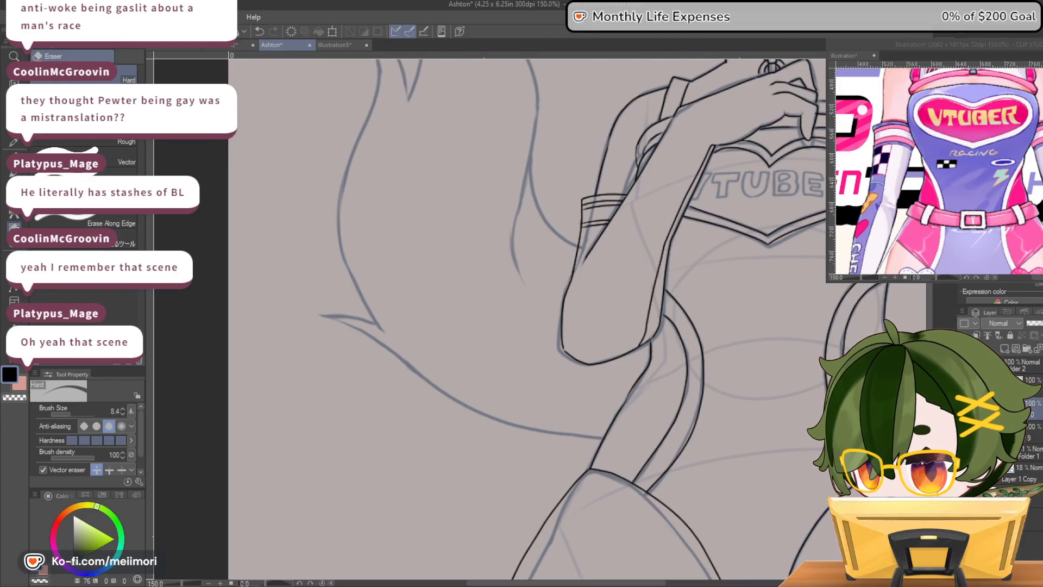
mouse_move(713, 147)
left_mouse_down()
mouse_move(672, 246)
mouse_move(657, 331)
left_mouse_up()
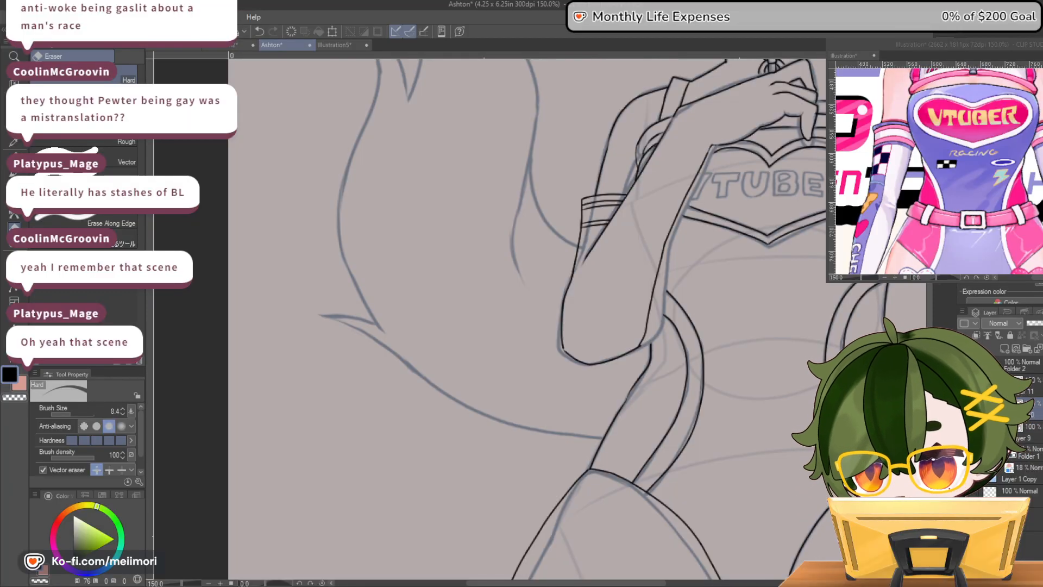
Ink the small fold at the elbow and extend the suit's side trim and heart emblem outline to meet the redrawn forearm
key("p")
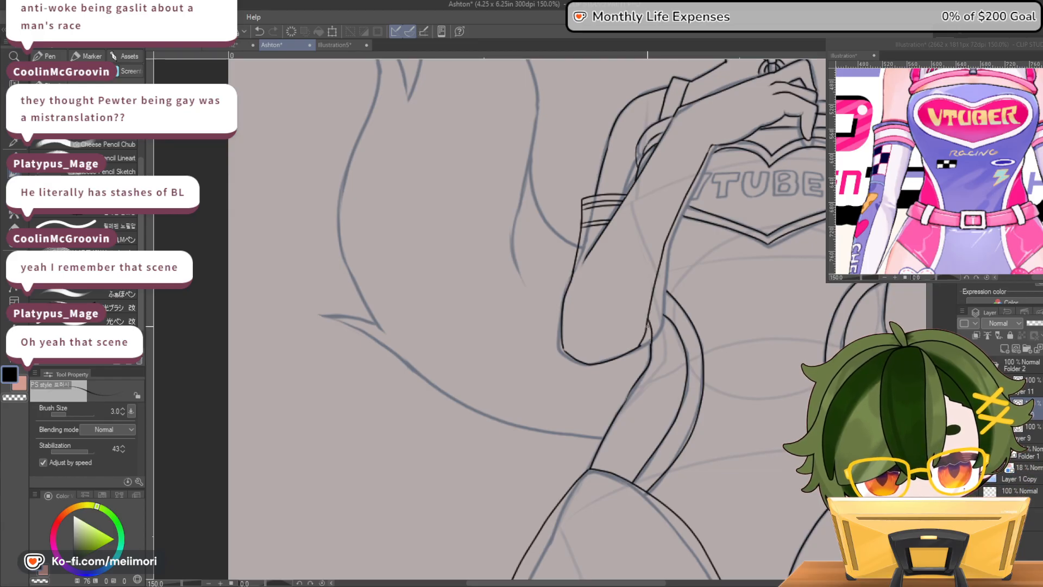
key("c")
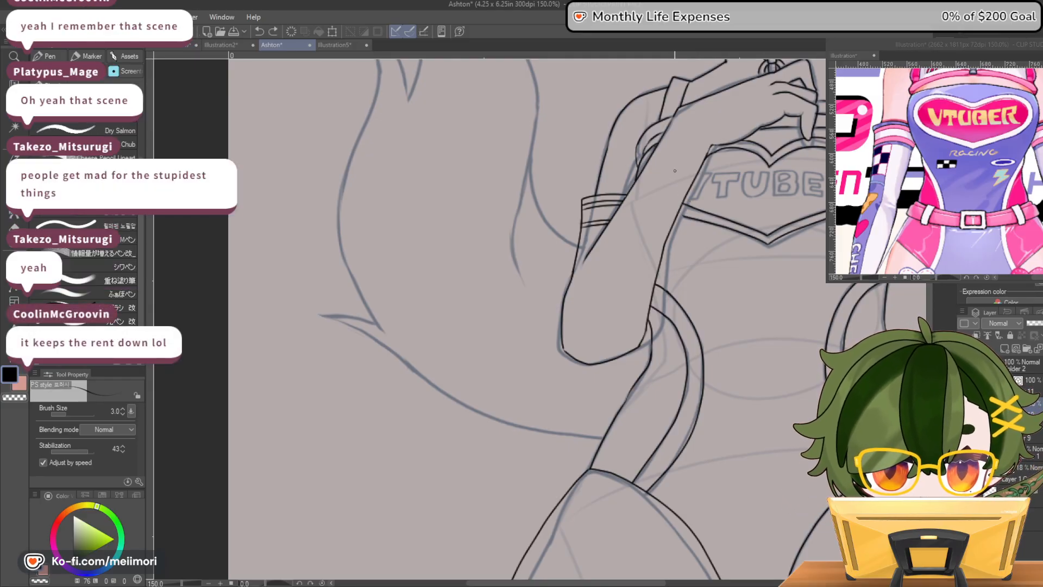
key("c")
left_click_drag(681, 214, 682, 217)
key("c")
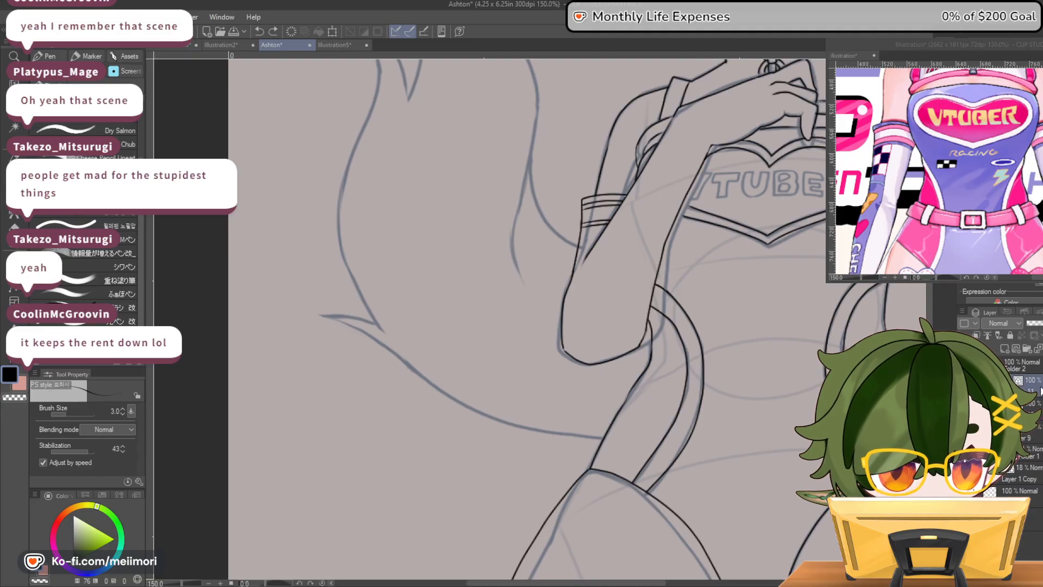
left_click_drag(683, 203, 690, 207)
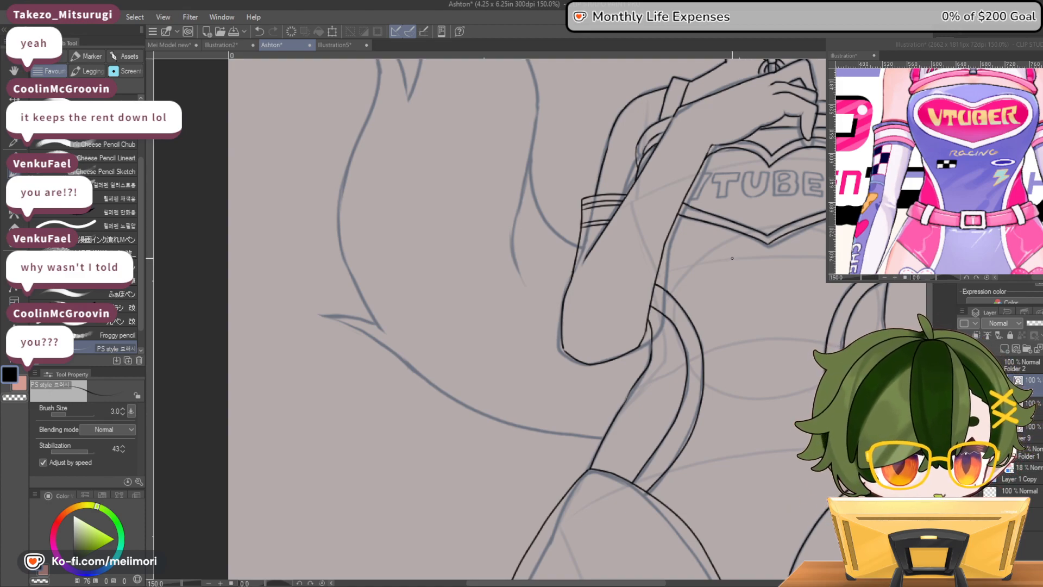
Start hand-lettering RACING beneath the heart emblem by inking its first letters, redoing misshapen strokes
left_click_drag(729, 252, 728, 262)
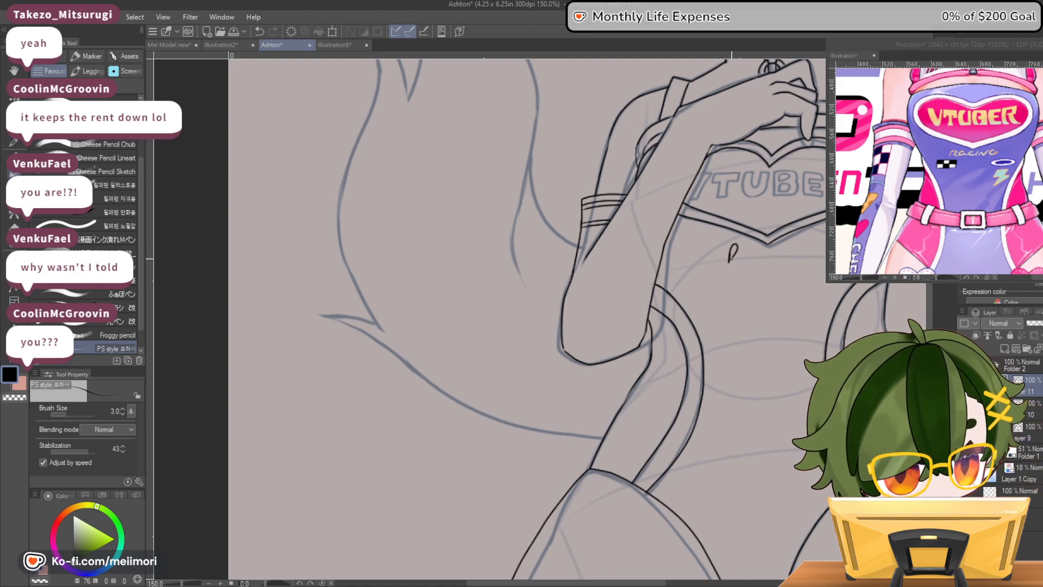
key("ctrl+z")
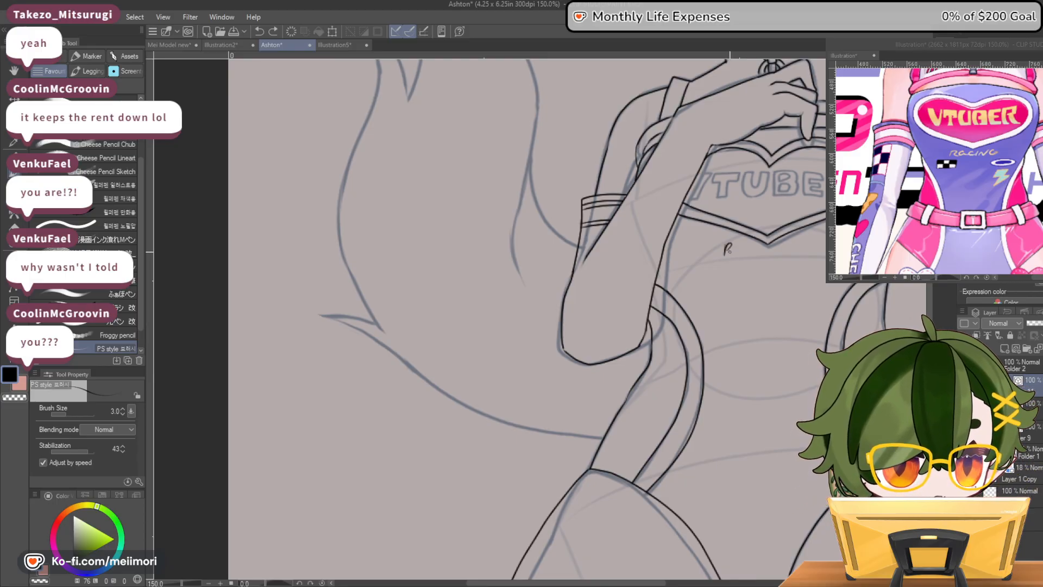
left_click_drag(726, 244, 748, 251)
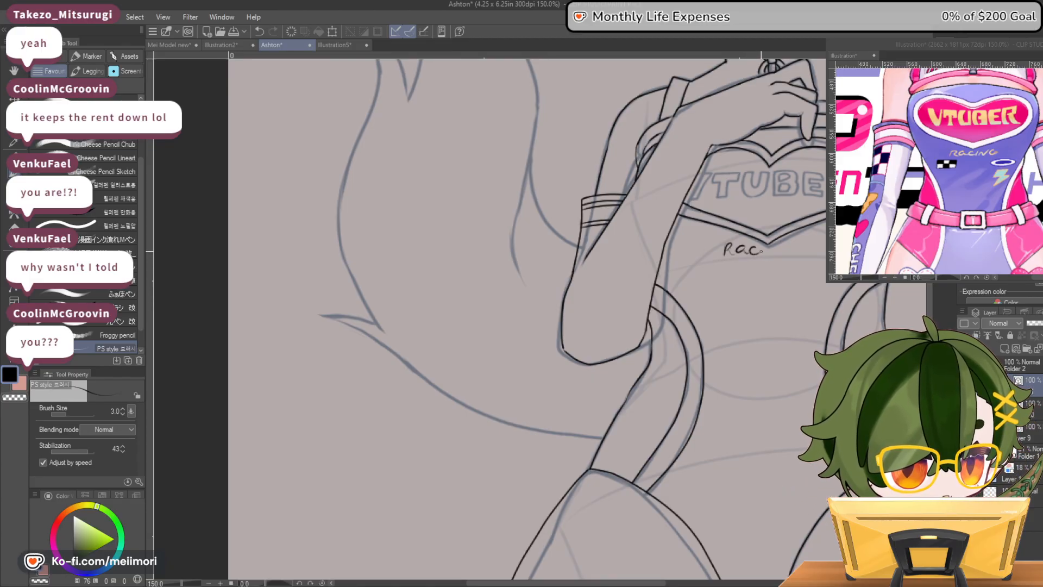
key("ctrl+z")
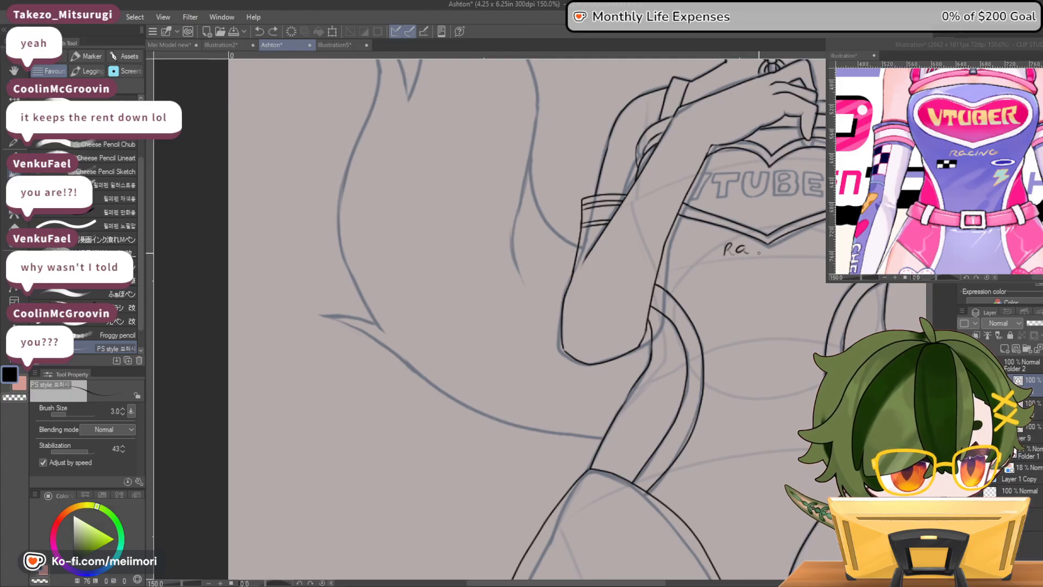
Lasso the first two letters beneath the heart emblem and move them slightly down and to the right
key("w")
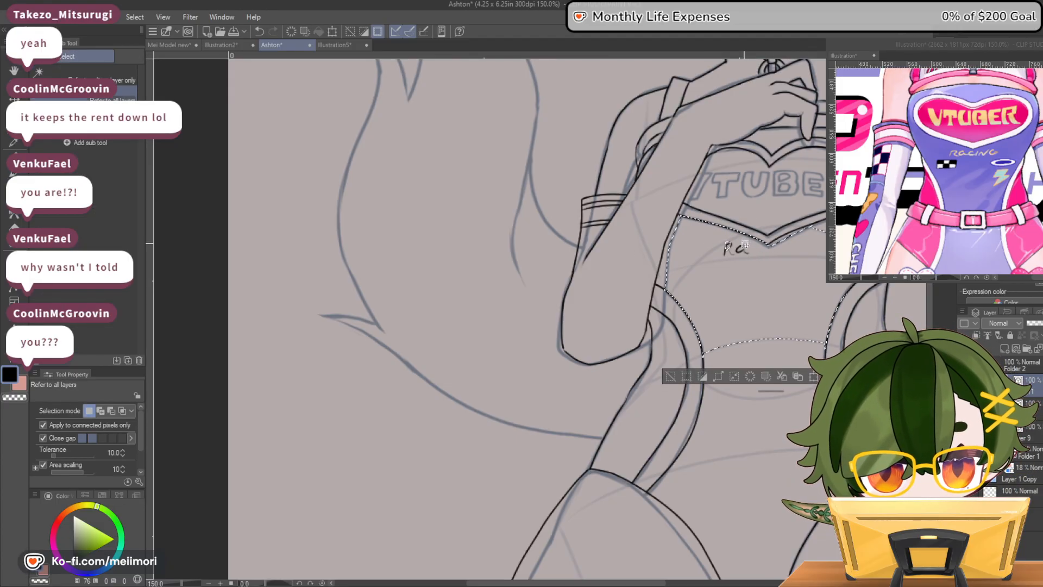
left_click(18, 142)
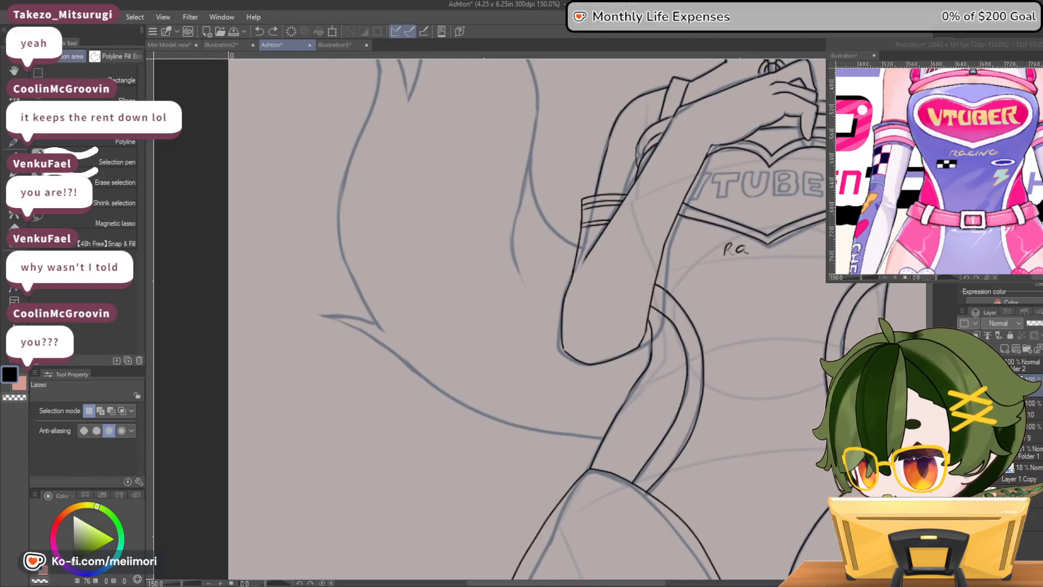
mouse_move(724, 237)
left_mouse_down()
mouse_move(754, 240)
mouse_move(748, 258)
mouse_move(730, 234)
mouse_move(756, 264)
left_mouse_up()
left_click(778, 275)
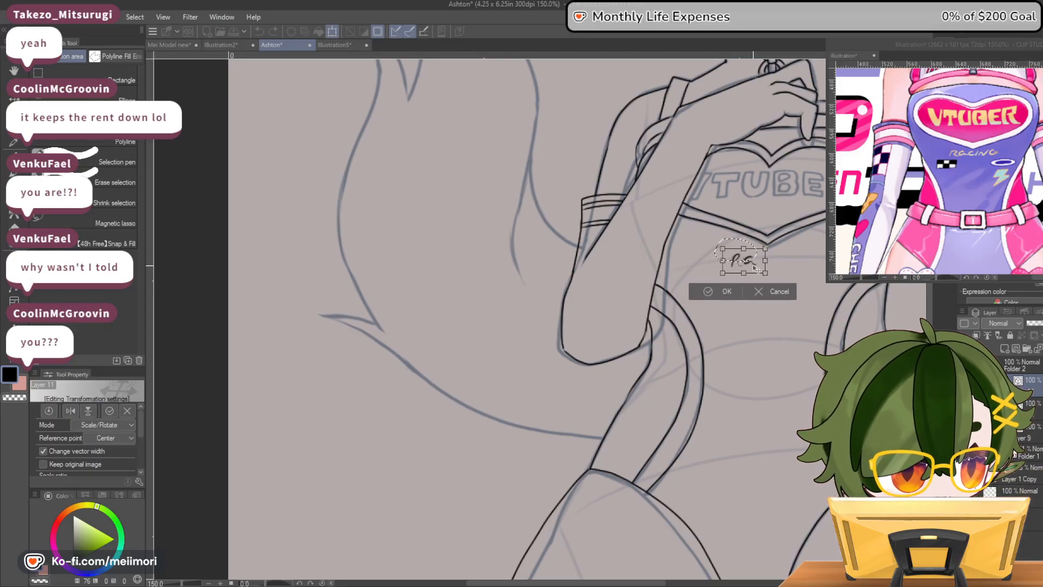
left_click(730, 288)
key("ctrl+d")
key("p")
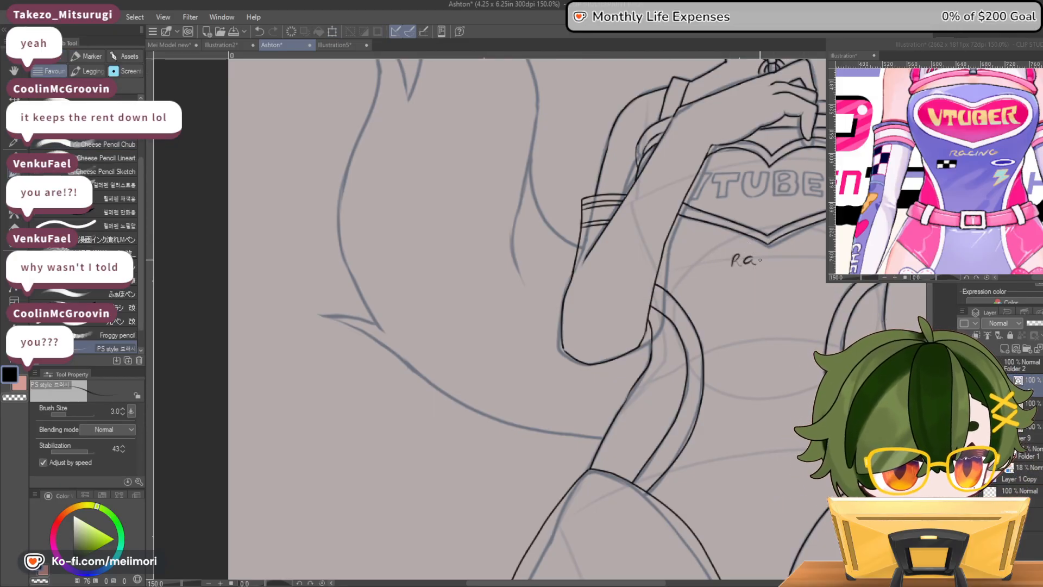
Ink the remaining letters of RACING and tidy the shapes of the first letters
mouse_move(755, 264)
left_mouse_down()
mouse_move(763, 256)
mouse_move(774, 267)
left_mouse_up()
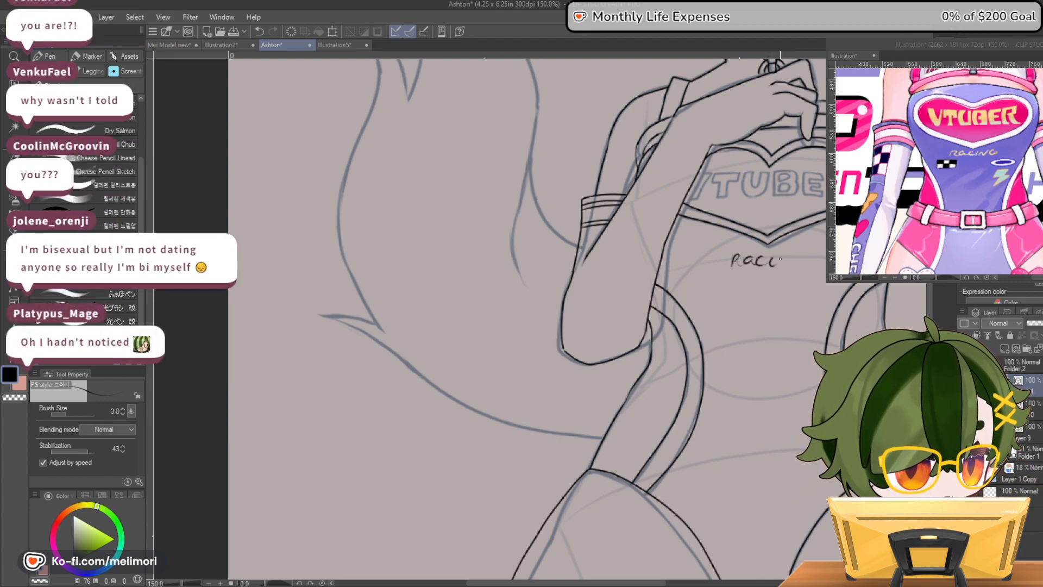
left_click_drag(777, 265, 798, 262)
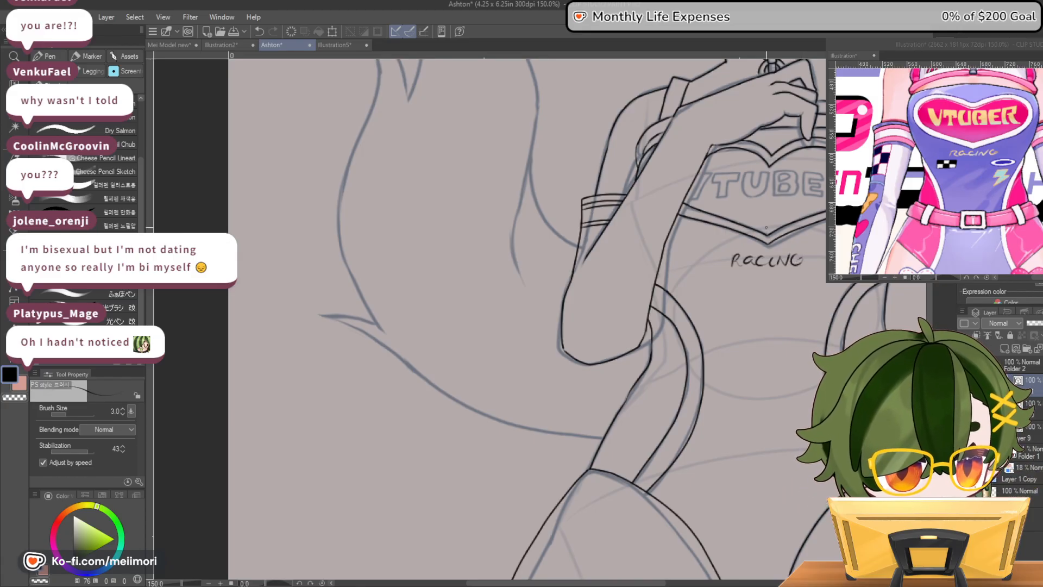
left_click_drag(733, 263, 739, 254)
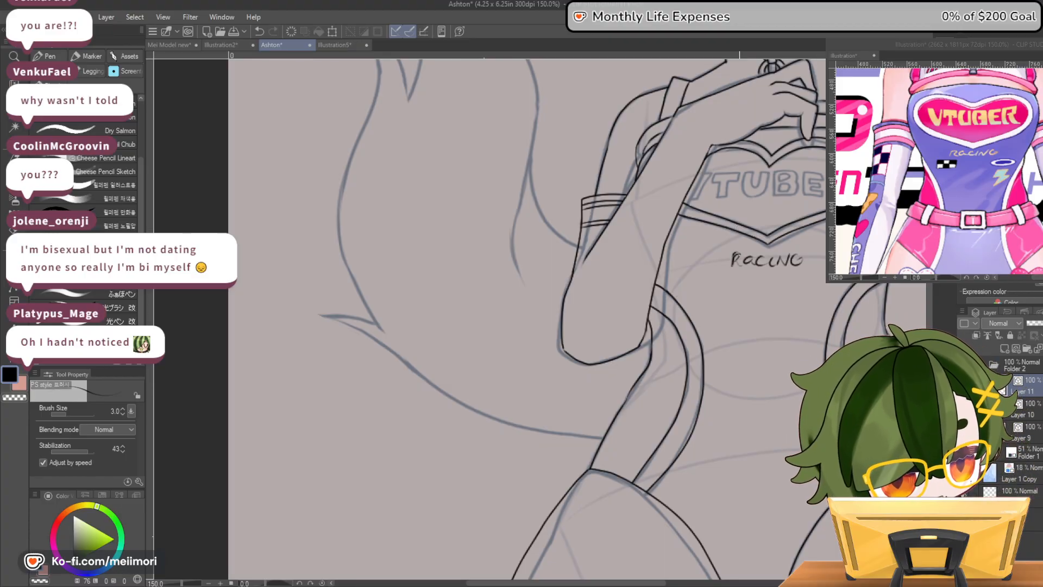
key("c")
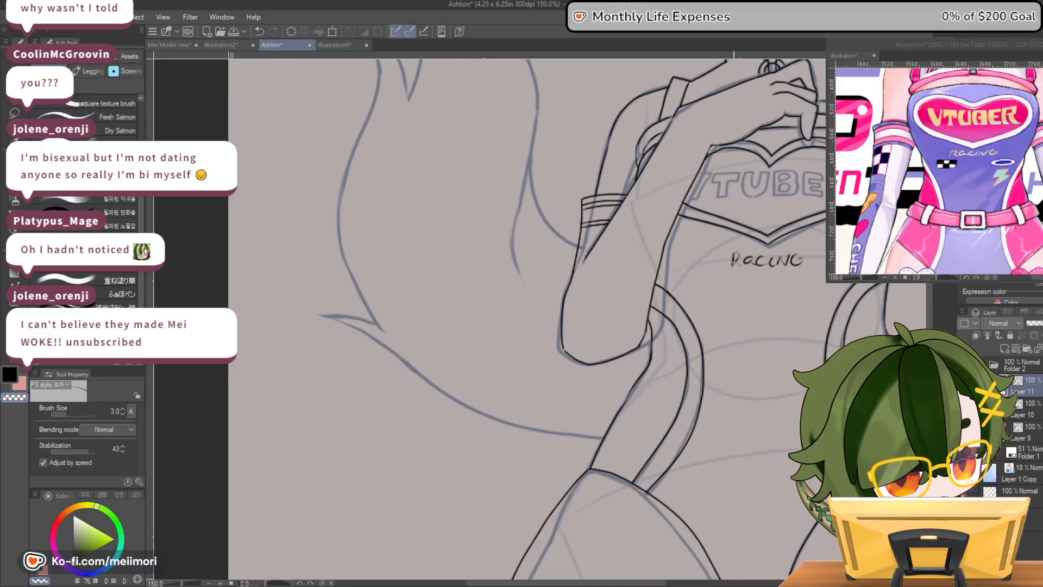
key("c")
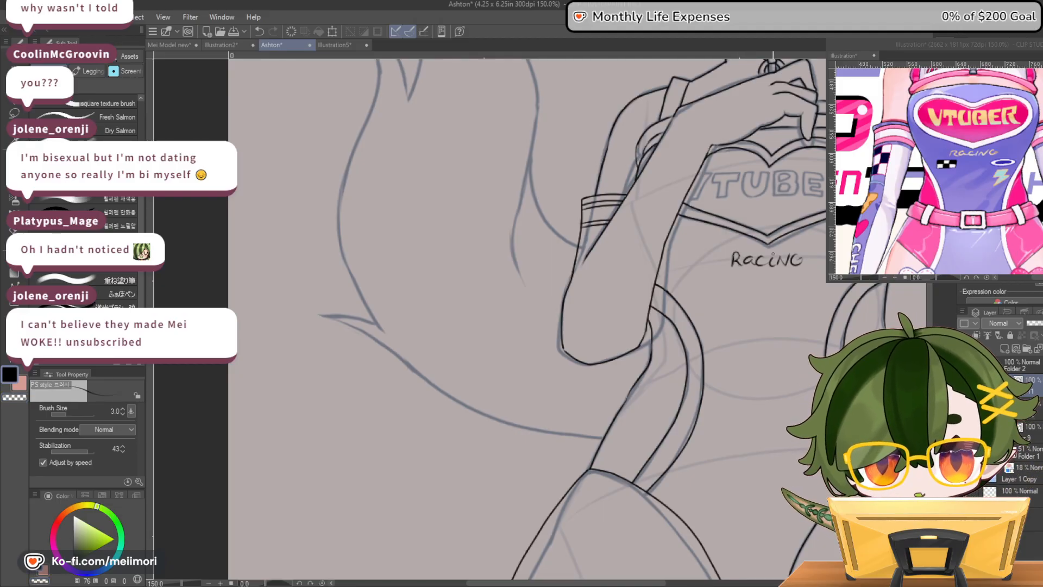
Lasso the whole RACING lettering and move it slightly up toward the heart emblem's tip
left_click(11, 114)
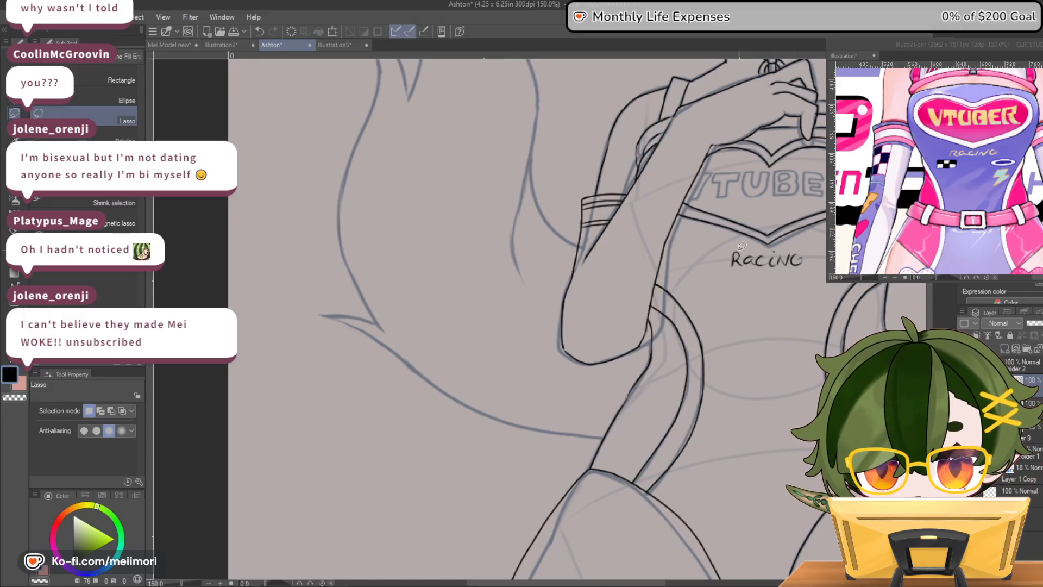
mouse_move(734, 248)
left_mouse_down()
mouse_move(822, 253)
mouse_move(718, 266)
left_mouse_up()
key("ctrl+t")
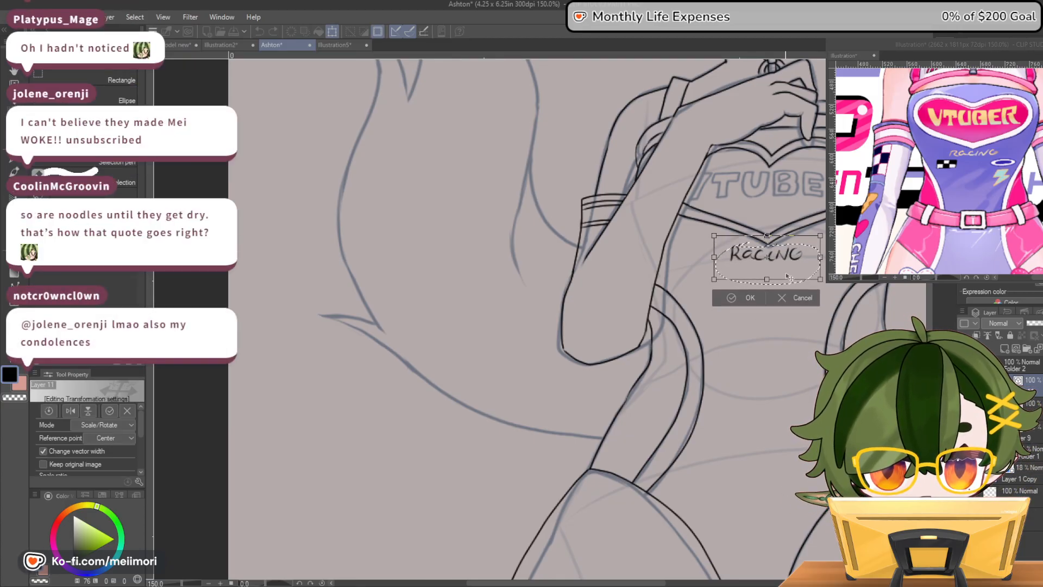
key("Return")
key("ctrl+d")
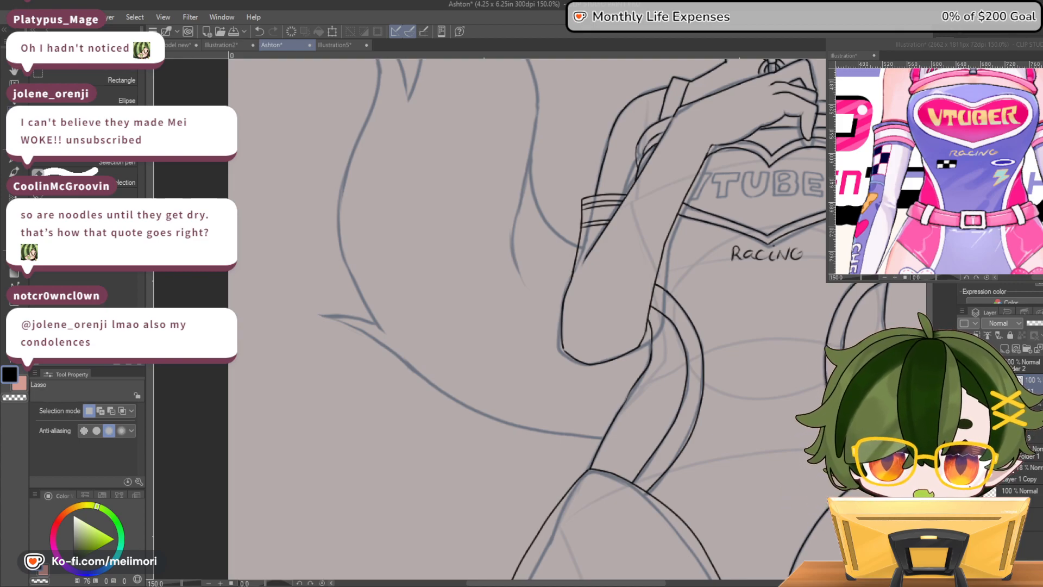
Ink a small checkered flag patch below RACING on the bent-arm side, filling alternate squares black
scroll(734, 468, "down", 5)
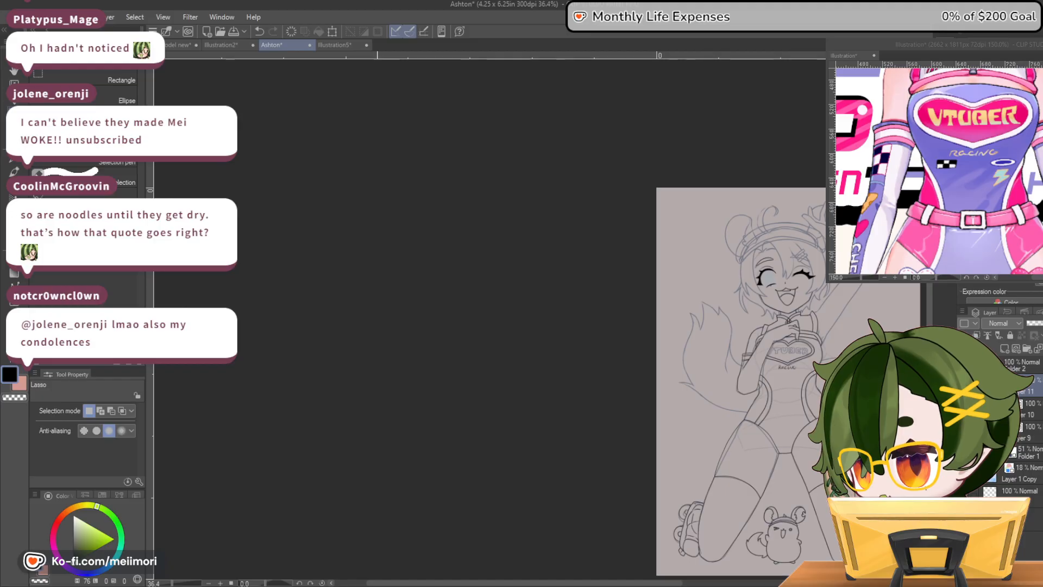
scroll(656, 217, "down", 3)
scroll(836, 355, "up", 2)
scroll(760, 341, "up", 5)
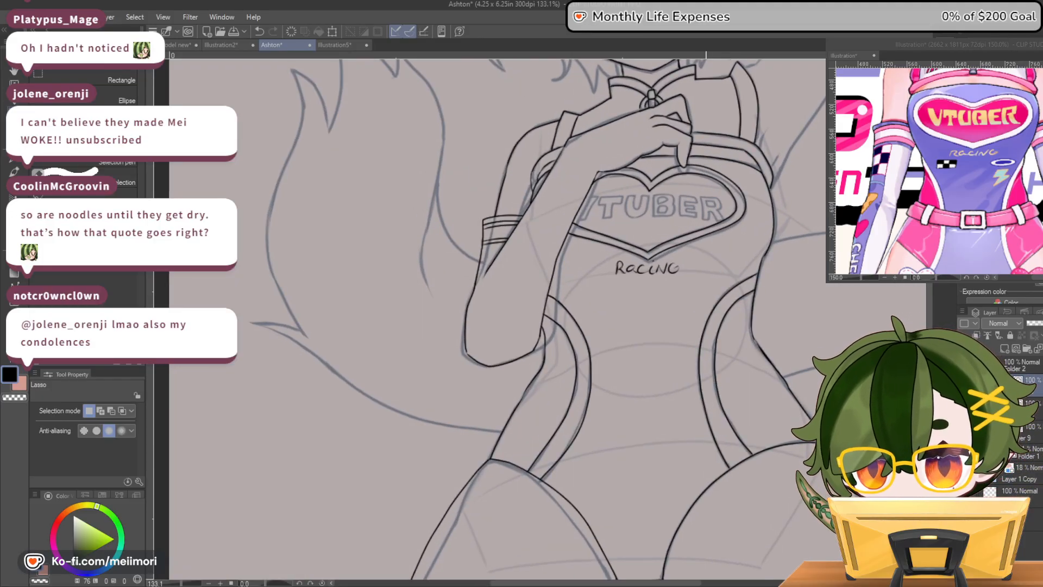
key("p")
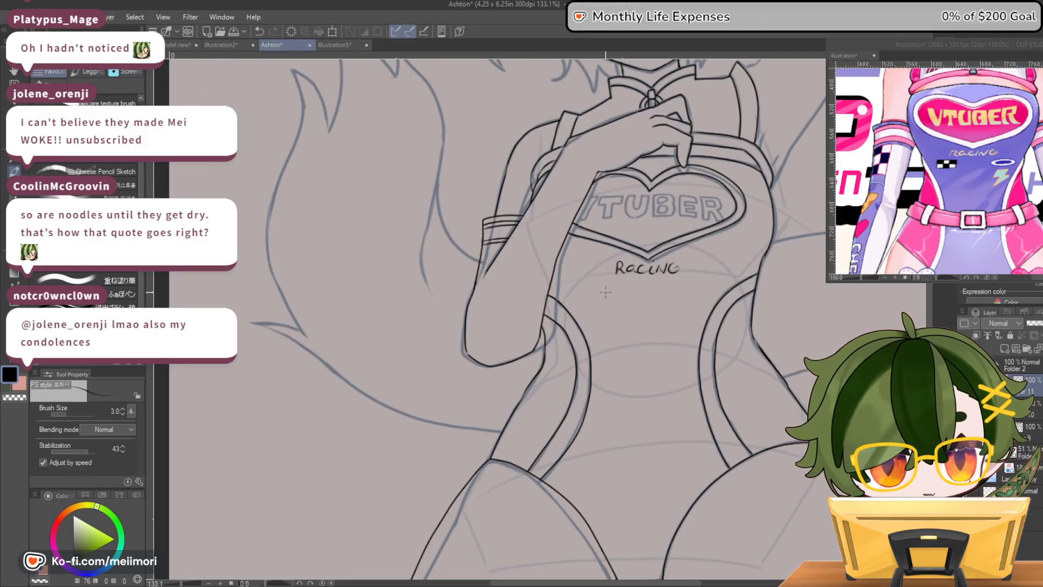
left_click_drag(581, 282, 600, 290)
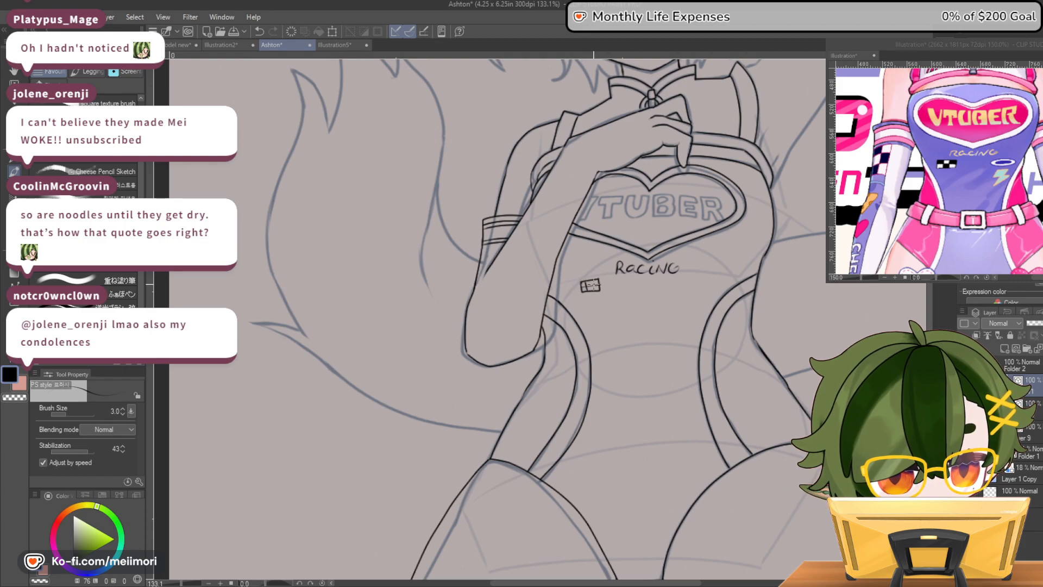
left_click_drag(590, 281, 589, 291)
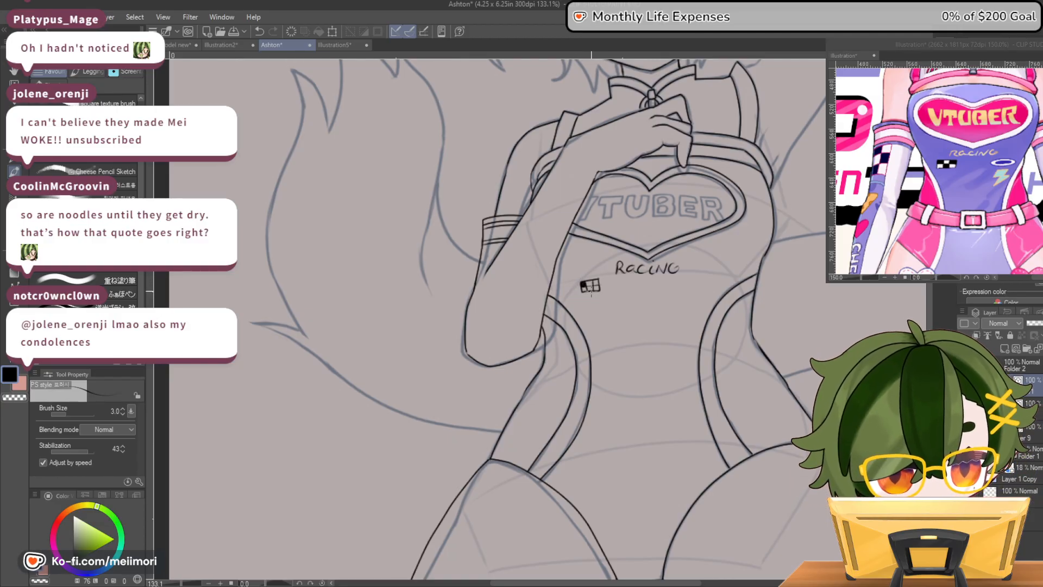
left_click_drag(586, 287, 592, 292)
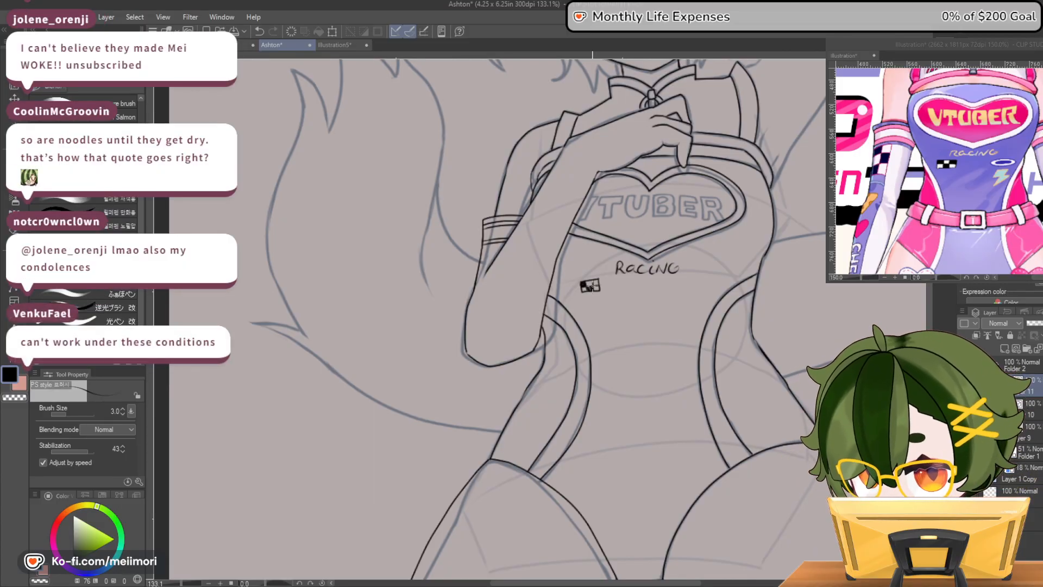
left_click_drag(596, 282, 599, 284)
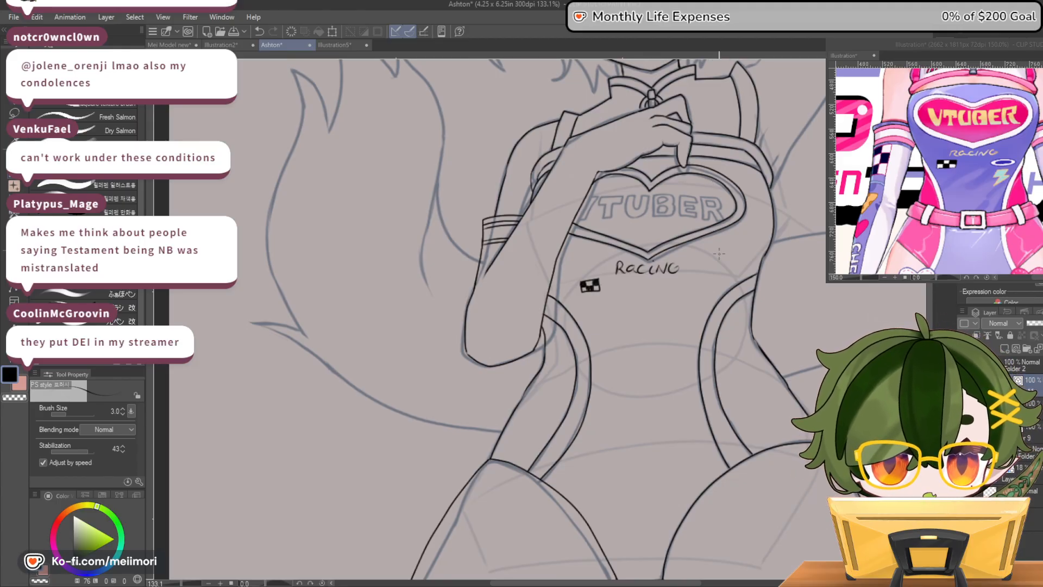
Ink a small horizontal oval on the torso opposite the checkered patch, redrawing it until it is even
left_click_drag(682, 279, 705, 287)
key("ctrl+z")
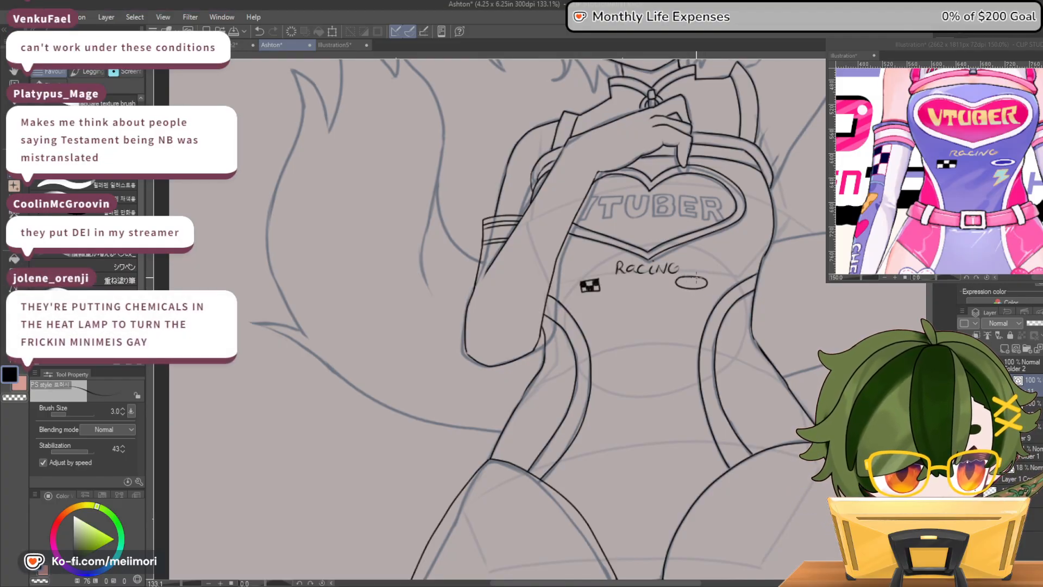
key("ctrl+z")
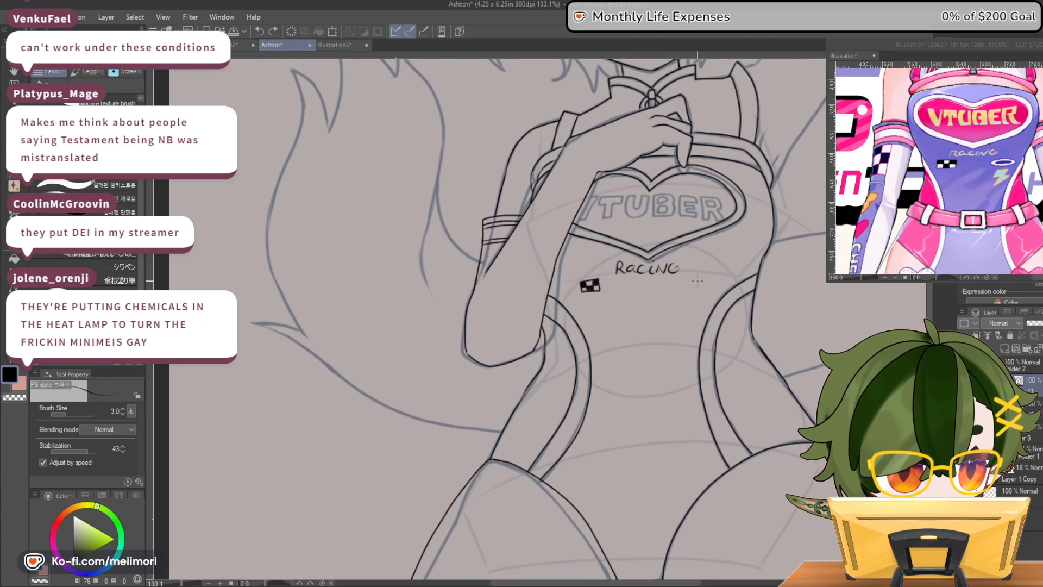
mouse_move(702, 278)
left_mouse_down()
mouse_move(681, 280)
mouse_move(704, 288)
mouse_move(699, 276)
mouse_move(684, 280)
left_mouse_up()
key("ctrl+z")
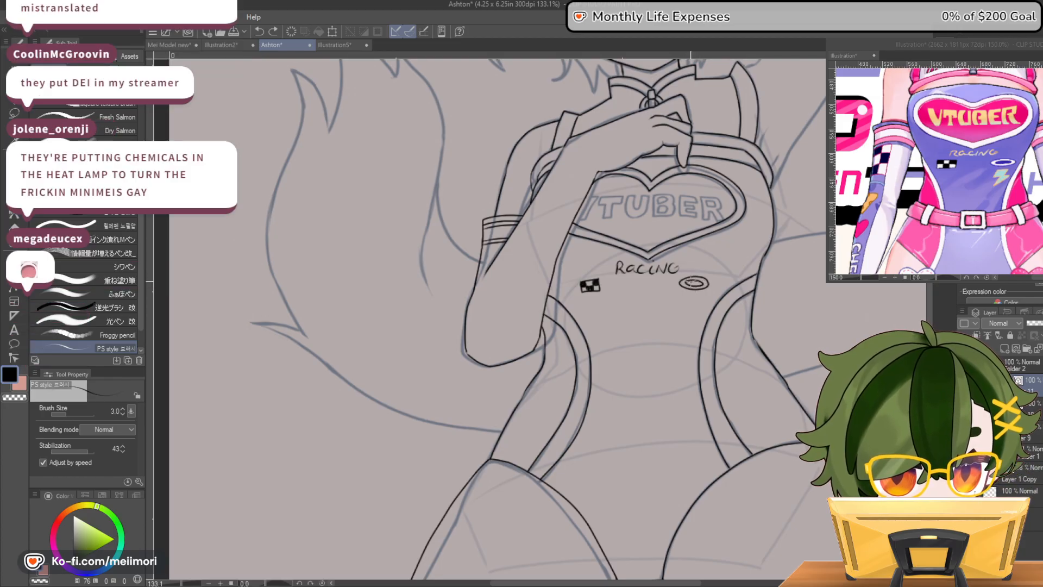
Redraw the smaller inner oval to form a ring logo, and erase the uneven parts of its lines
key("ctrl+z")
mouse_move(697, 279)
left_mouse_down()
mouse_move(688, 282)
mouse_move(704, 279)
left_mouse_up()
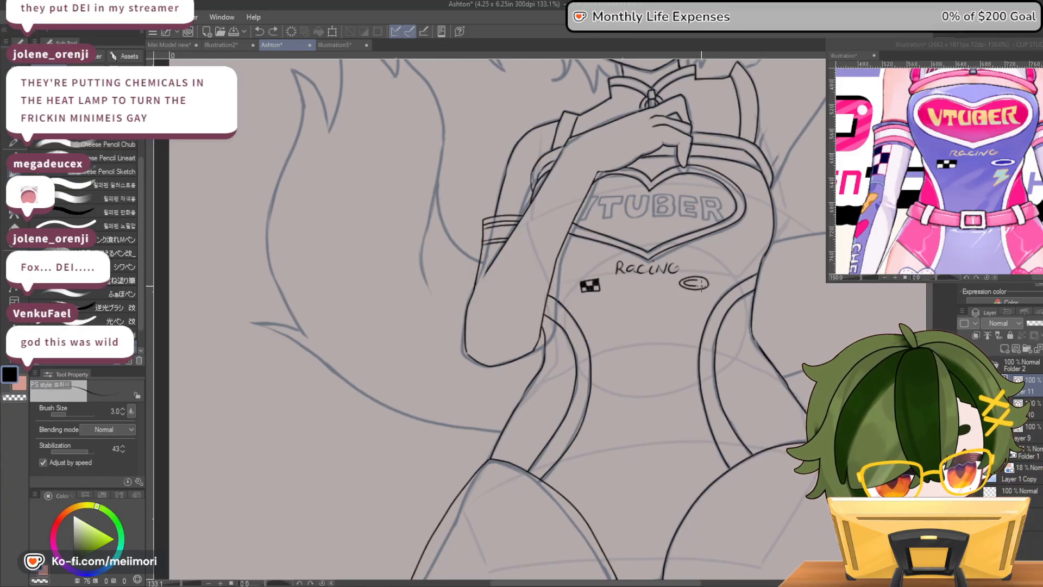
left_click_drag(701, 284, 686, 281)
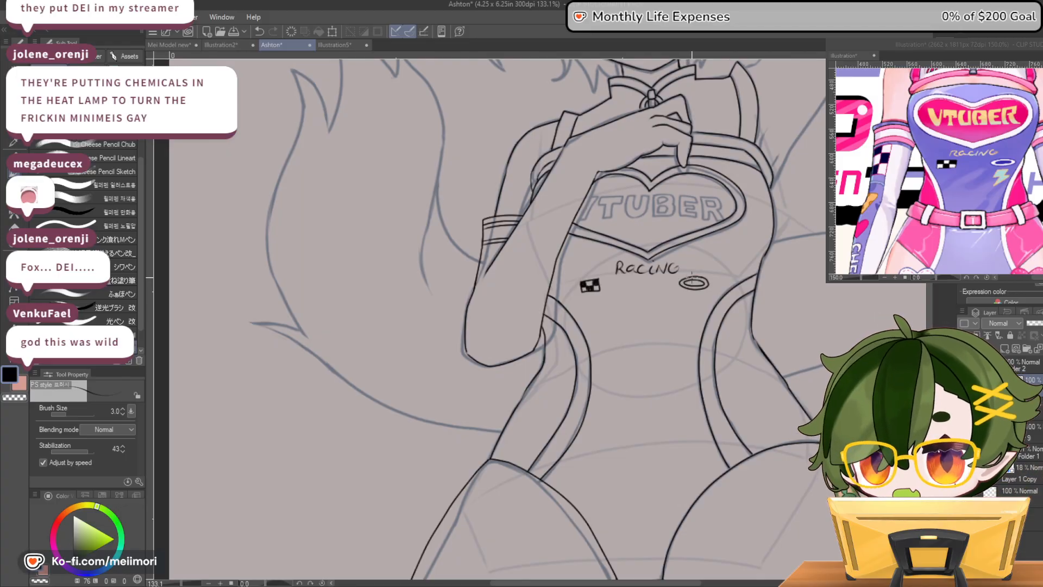
key("ctrl+z")
key("c")
left_click_drag(679, 283, 697, 279)
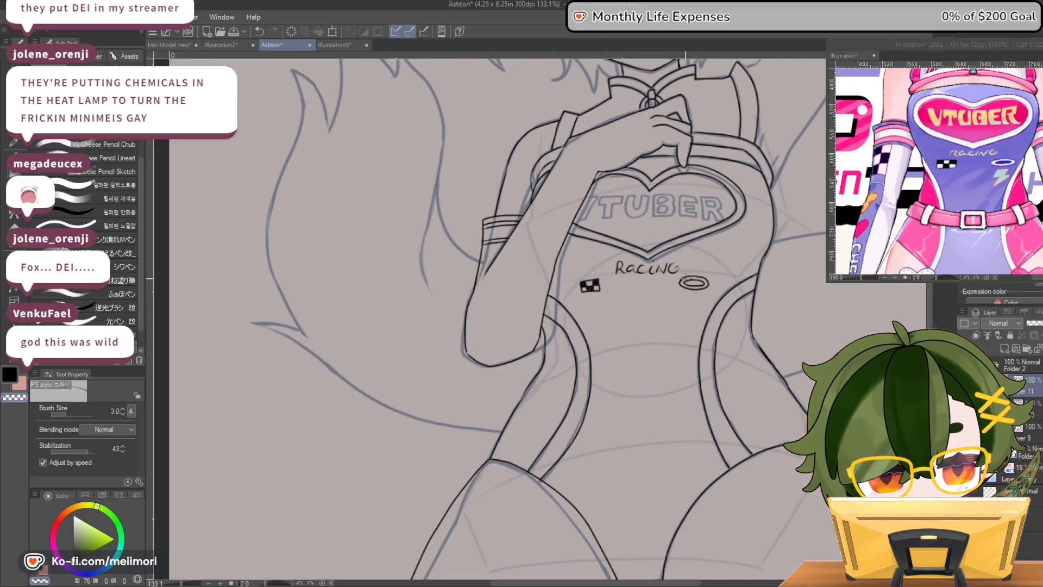
key("c")
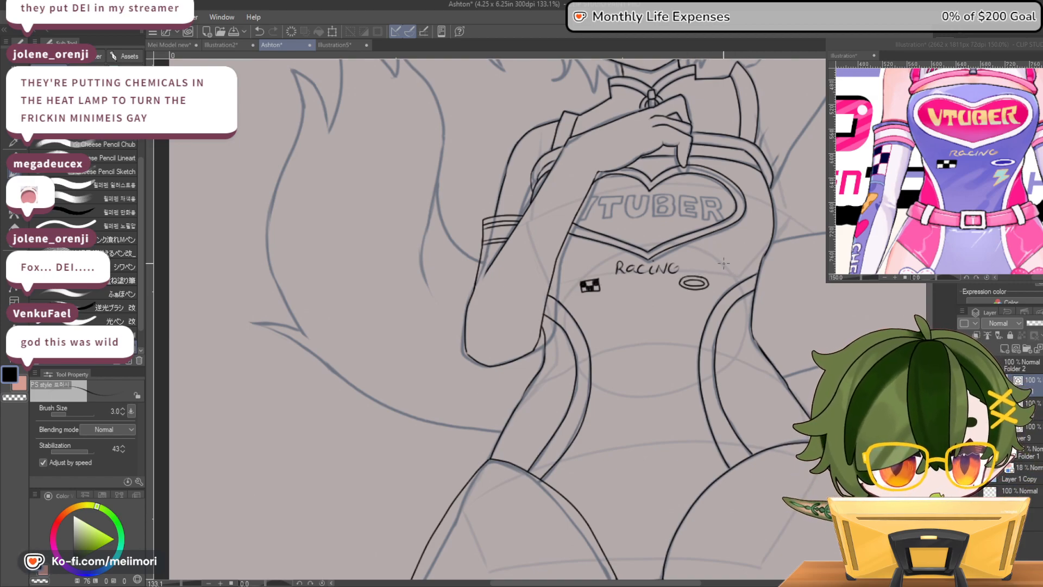
Ink a small lightning bolt outline directly beneath the ring logo and clean up its edges
key("ctrl+z")
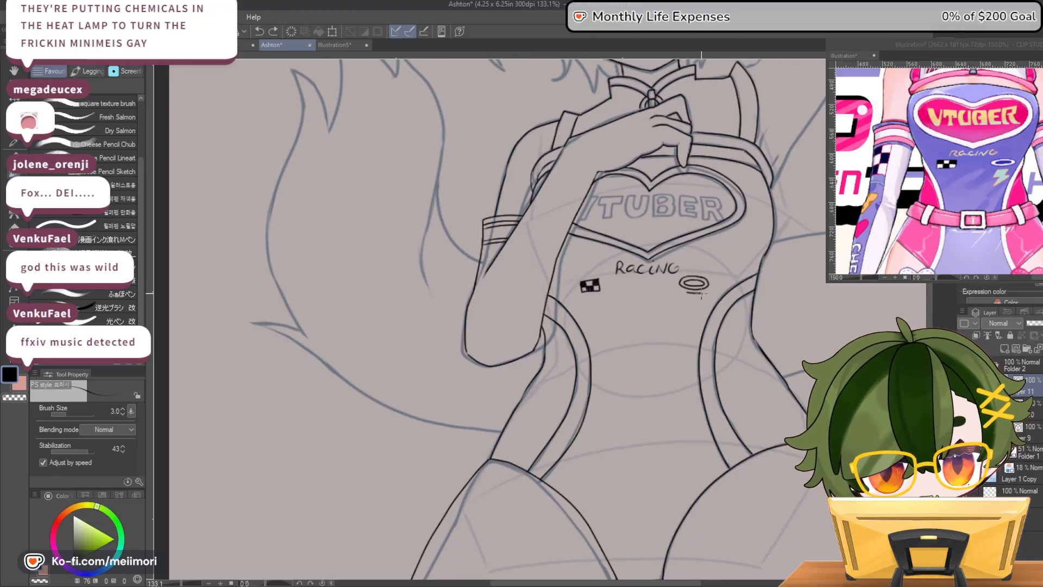
mouse_move(692, 318)
left_mouse_down()
mouse_move(682, 324)
mouse_move(679, 311)
mouse_move(690, 293)
left_mouse_up()
key("c")
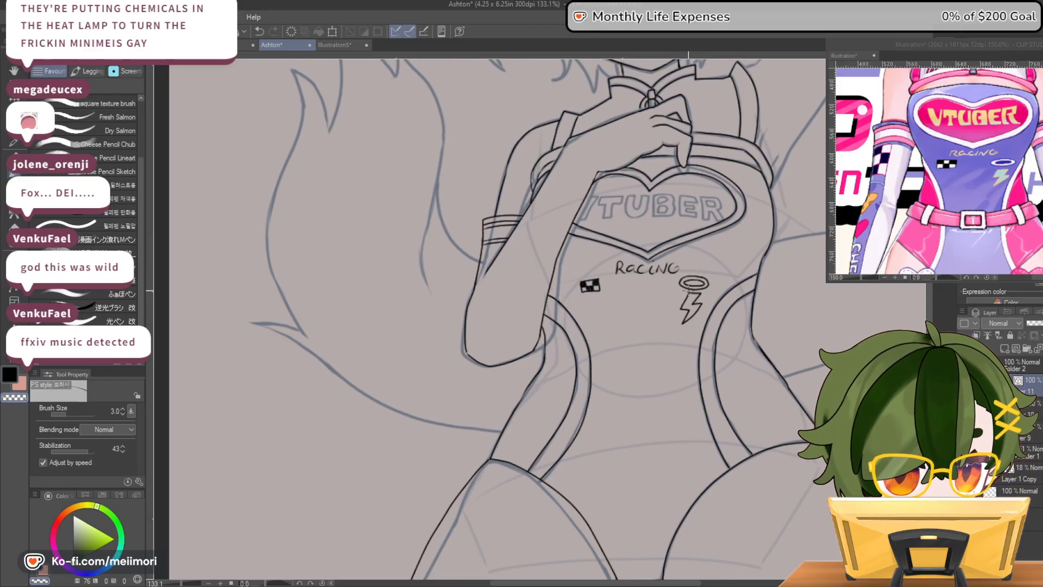
key("c")
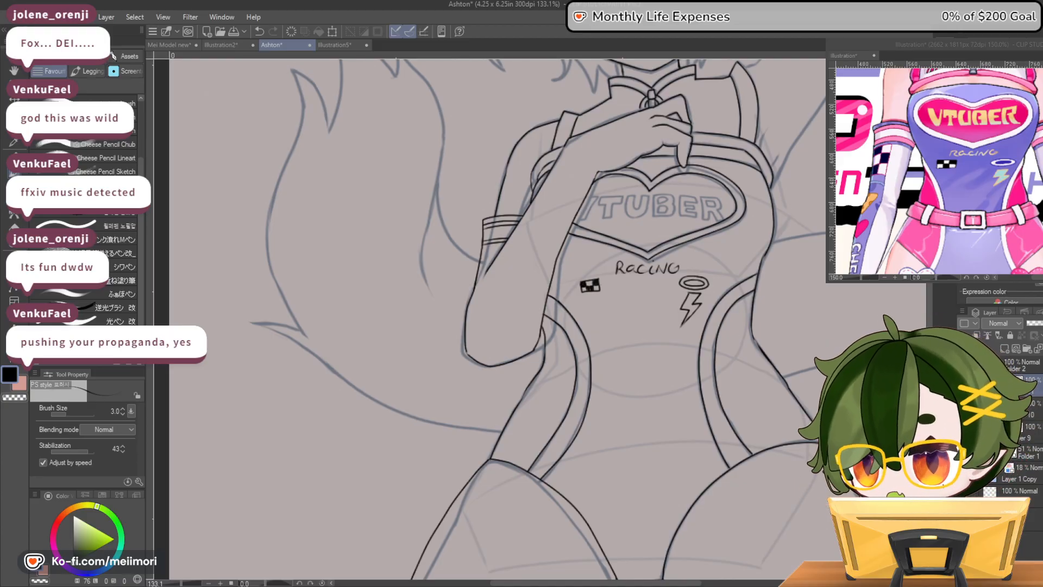
scroll(564, 310, "down", 5)
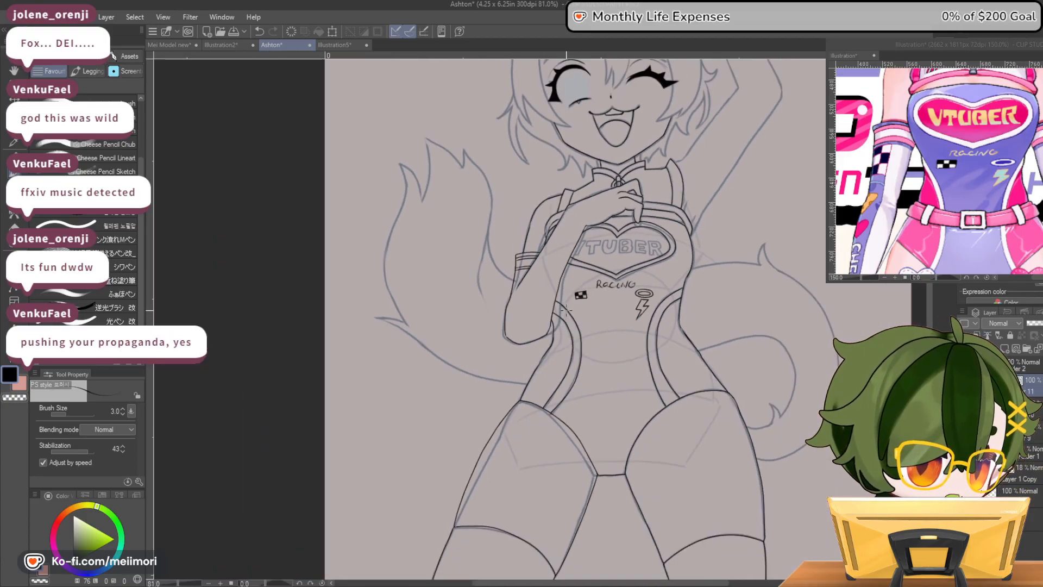
scroll(638, 280, "up", 8)
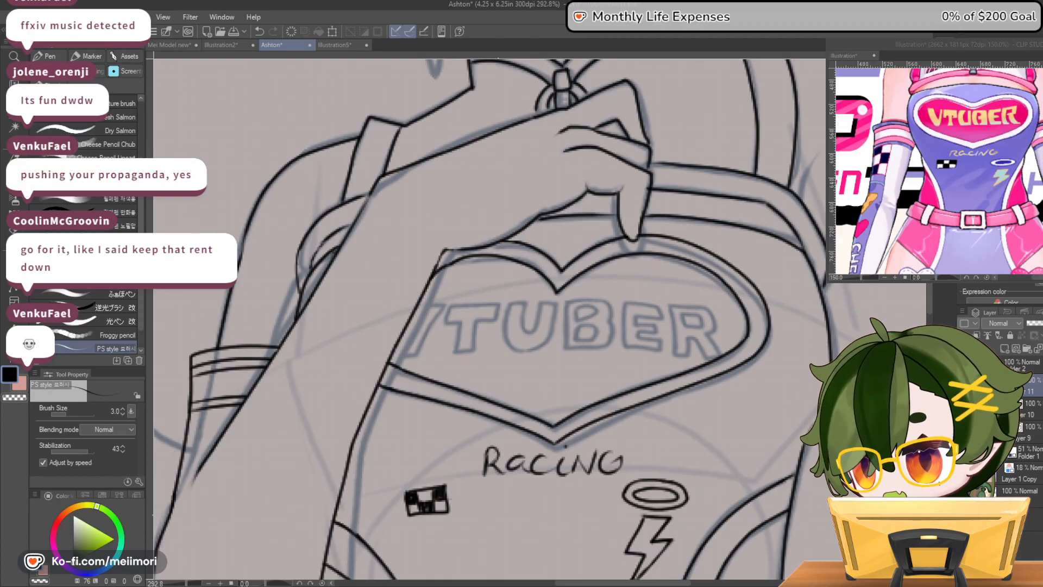
Ink the head-facing edge of the raised upper arm from the elbow to the shoulder, redrawing it until it follows the sketch
scroll(448, 171, "down", 10)
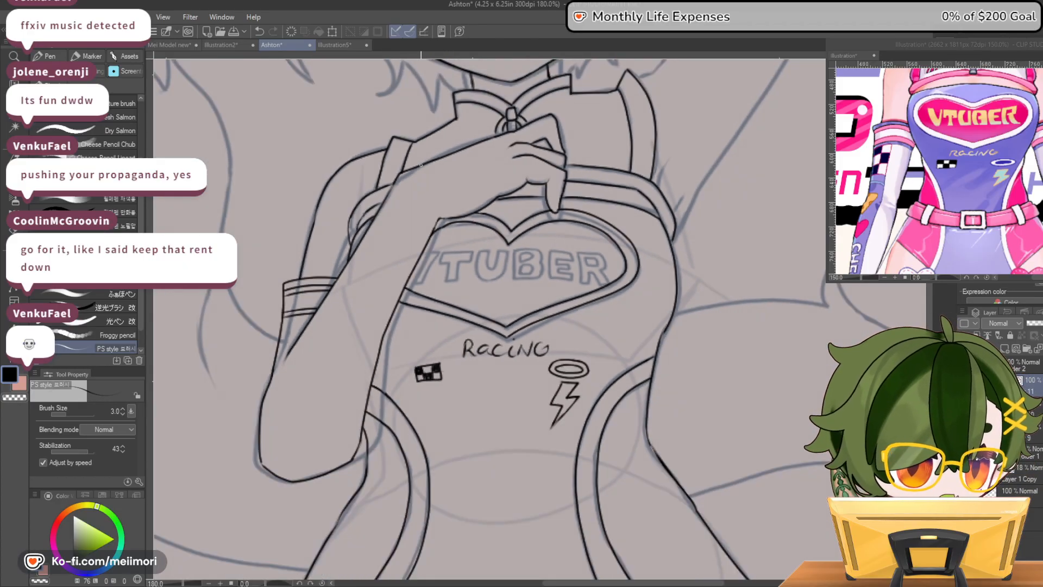
scroll(489, 250, "down", 6)
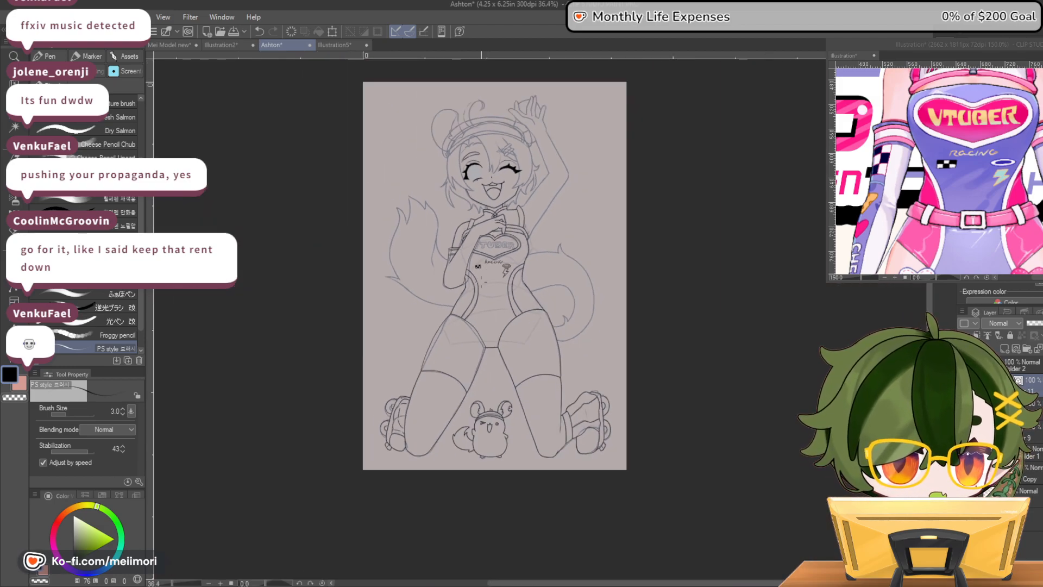
scroll(468, 337, "up", 6)
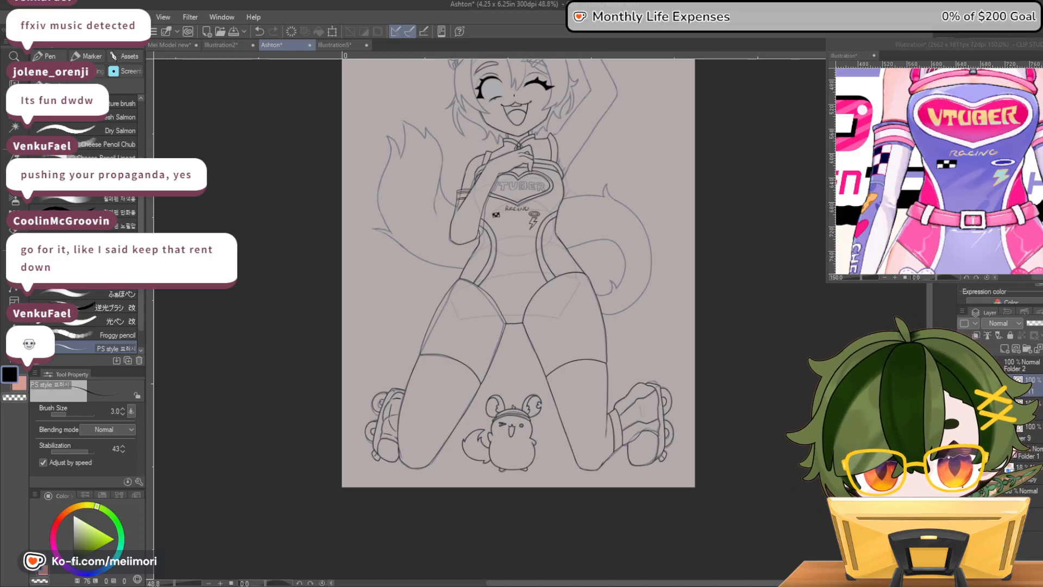
scroll(518, 319, "up", 10)
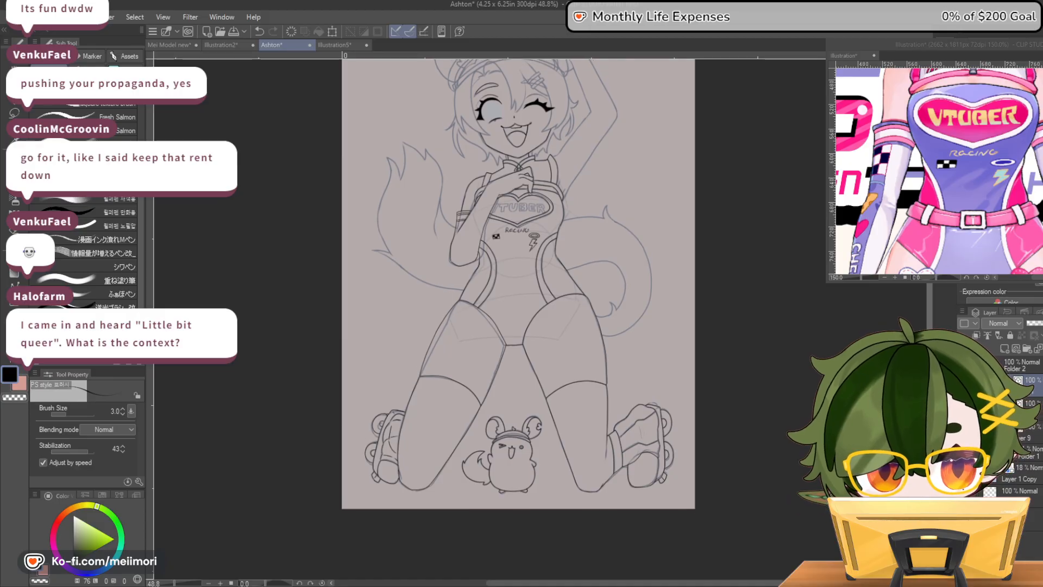
scroll(518, 331, "up", 2)
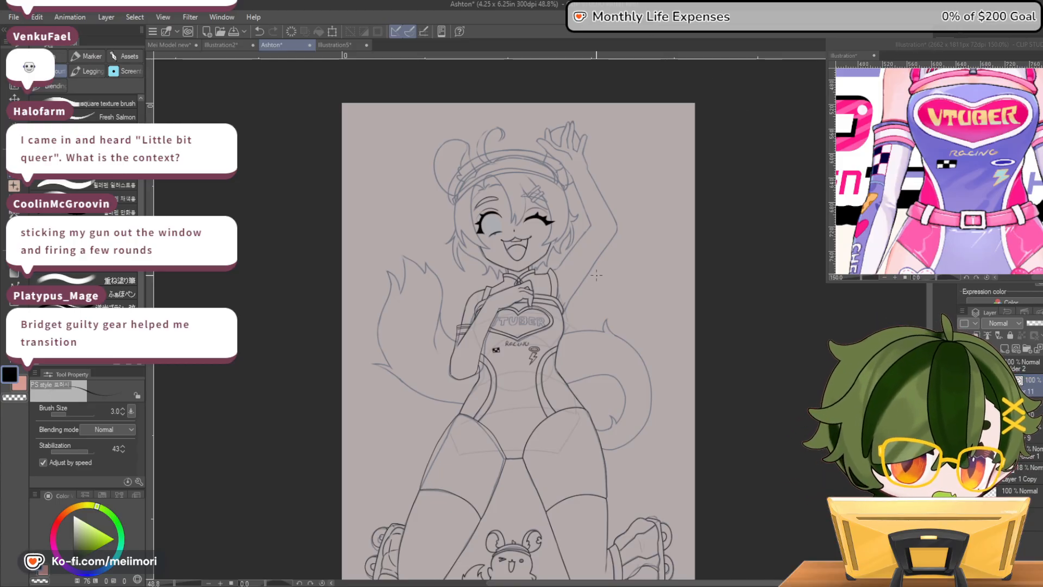
scroll(599, 269, "up", 7)
scroll(571, 278, "down", 1)
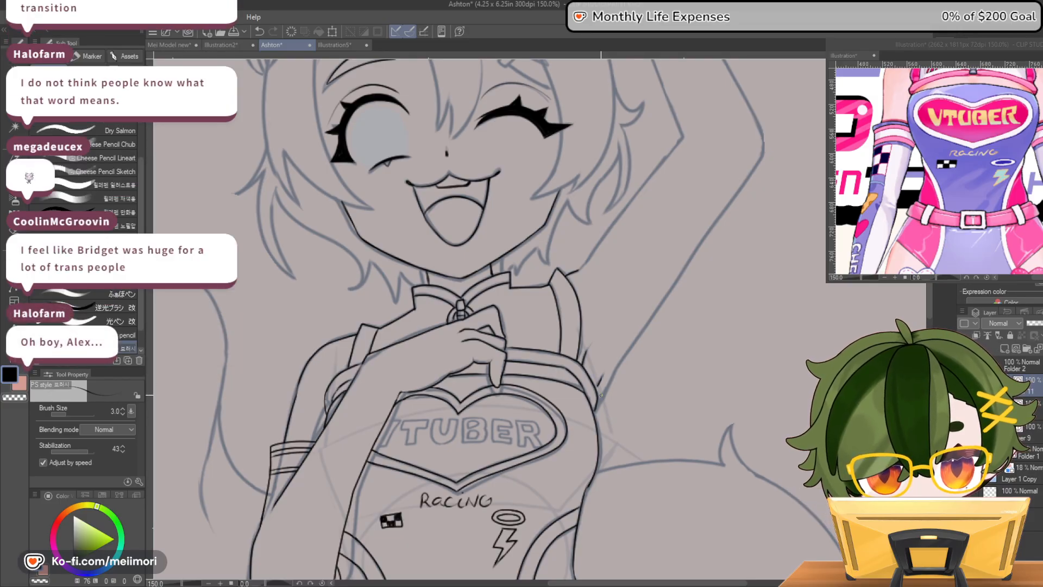
left_click_drag(618, 362, 666, 300)
key("ctrl+z")
left_click_drag(685, 136, 640, 194)
key("ctrl+z")
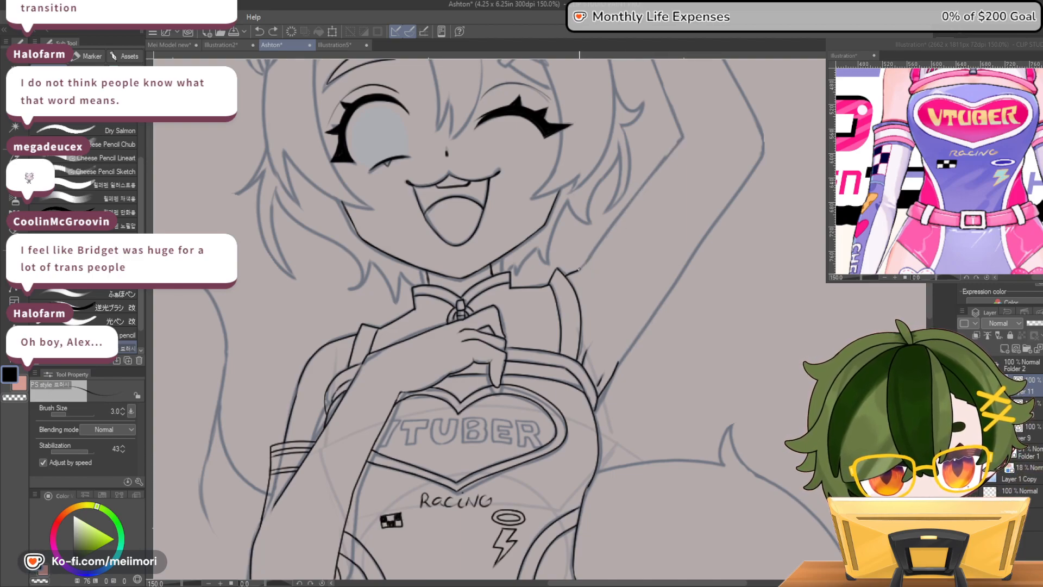
mouse_move(646, 182)
left_mouse_down()
mouse_move(682, 144)
mouse_move(632, 204)
left_mouse_up()
key("ctrl+z")
key("ctrl+z")
left_click_drag(683, 137, 630, 201)
left_click_drag(578, 271, 579, 269)
Ink the elbow bend and the outer edge of the raised upper arm down to the armpit
left_click_drag(758, 121, 761, 158)
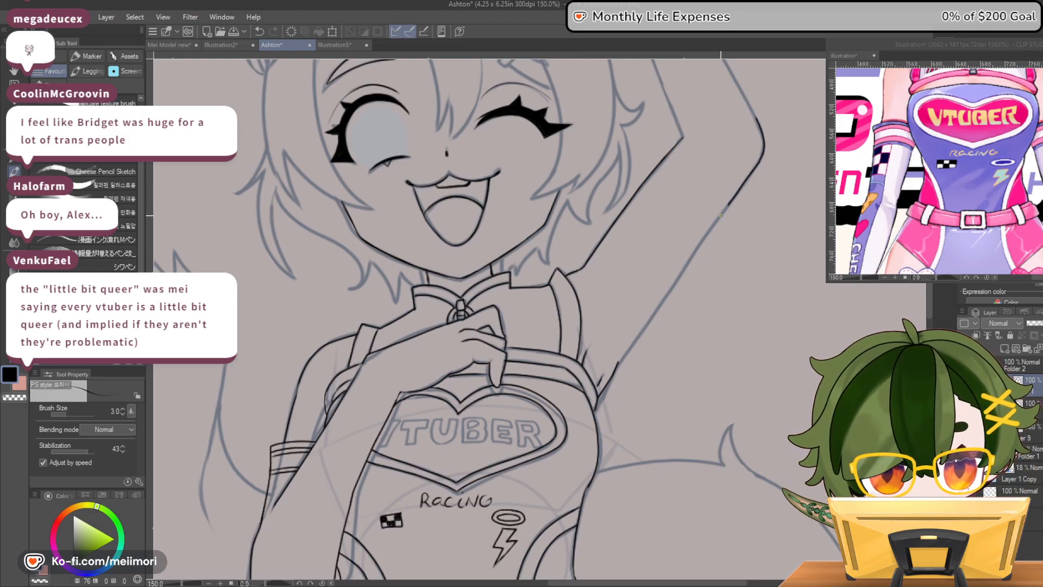
left_click_drag(657, 302, 657, 303)
key("ctrl+z")
left_click_drag(619, 361, 687, 259)
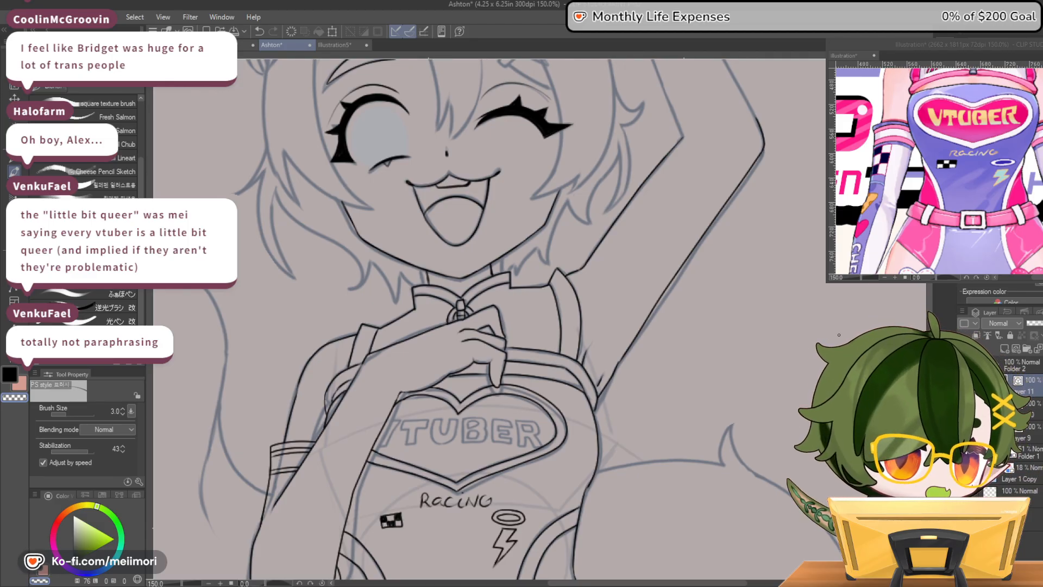
Ink the raised hand's thumb with its palm crease and continue along the head-facing edge of the wrist
left_click_drag(930, 308, 930, 255)
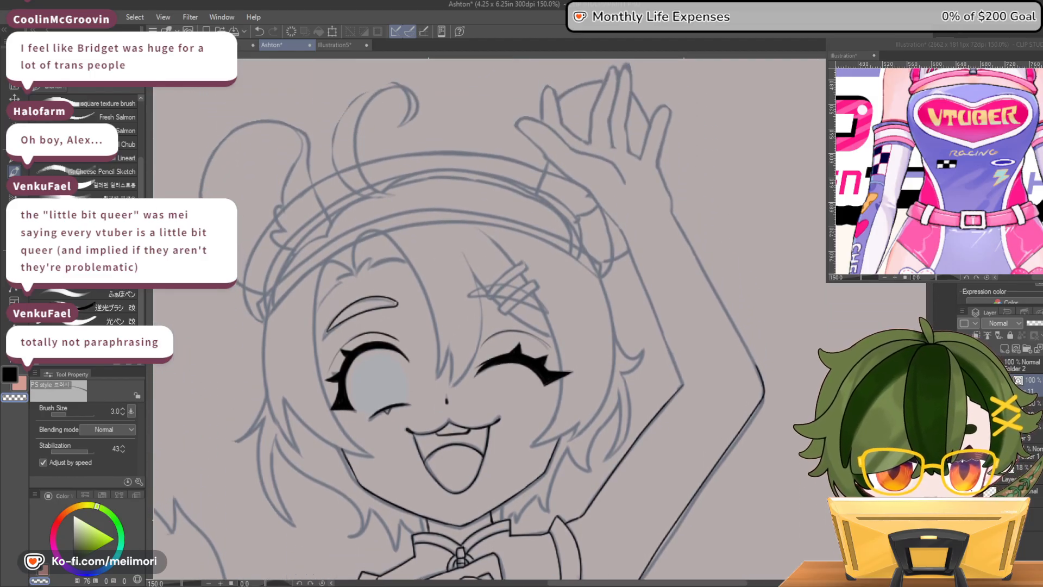
key("c")
left_click_drag(516, 126, 534, 117)
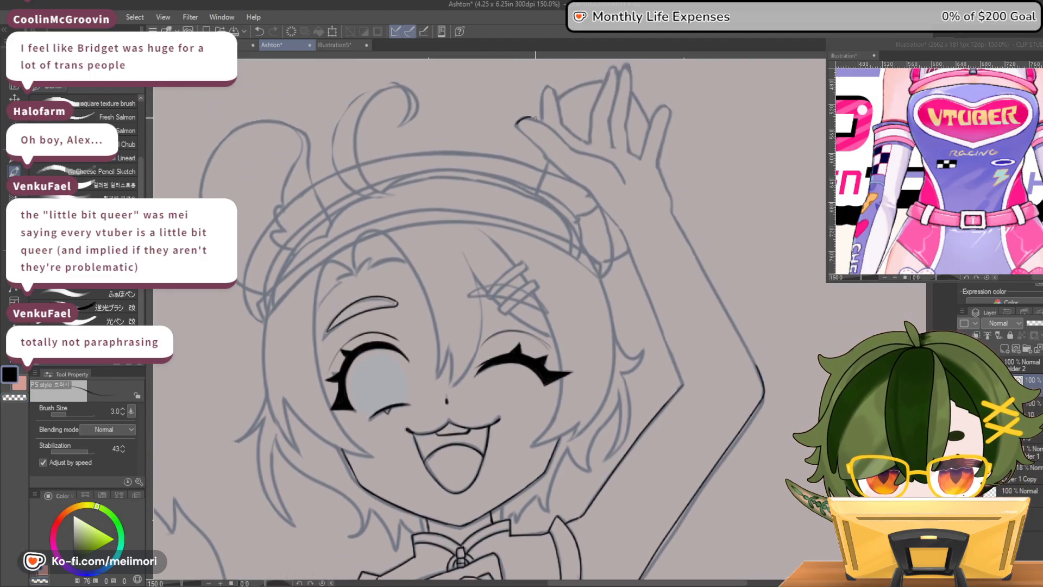
key("ctrl+z")
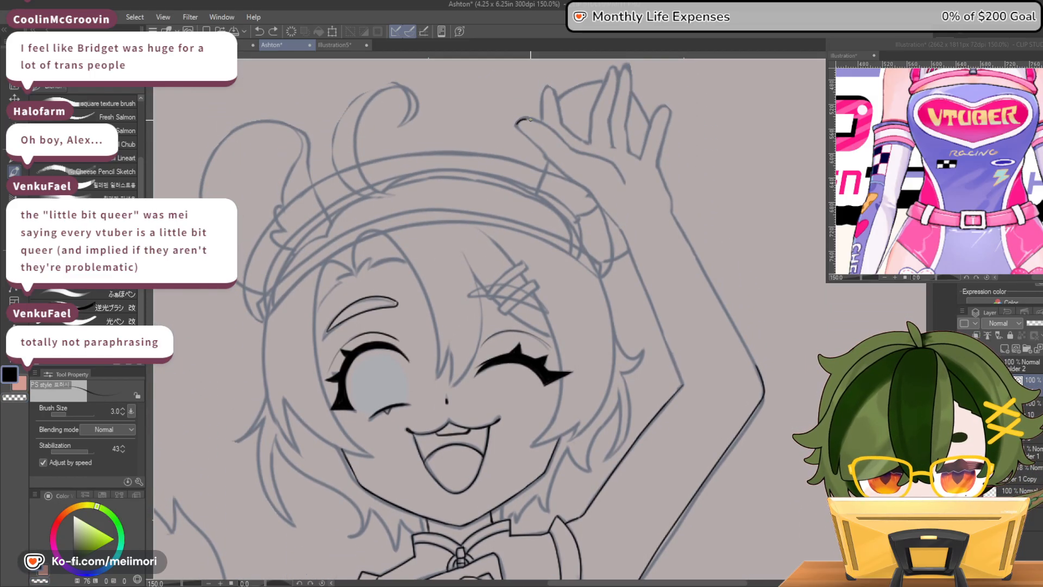
left_click_drag(552, 131, 620, 180)
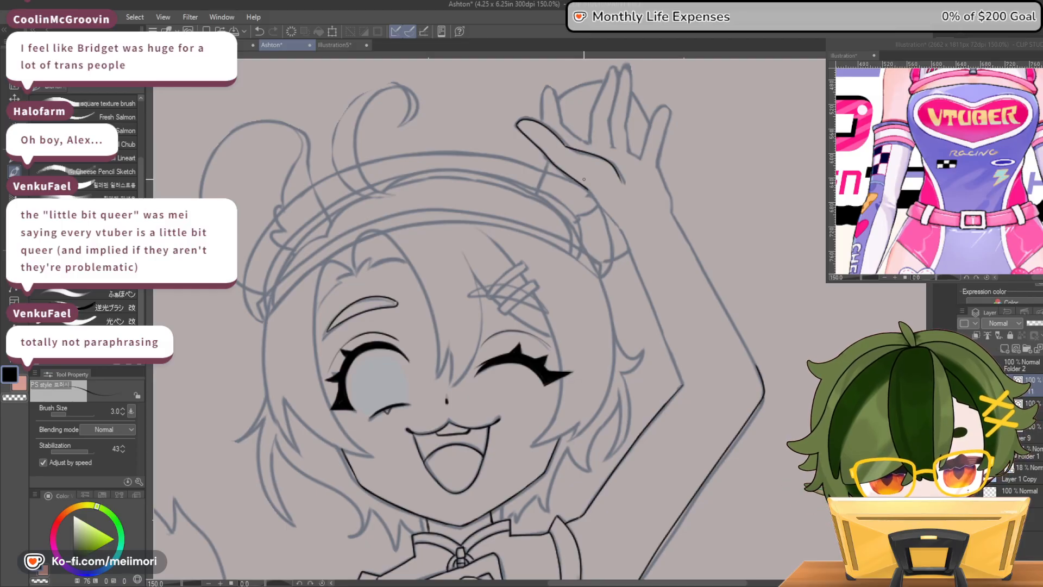
left_click_drag(586, 187, 619, 229)
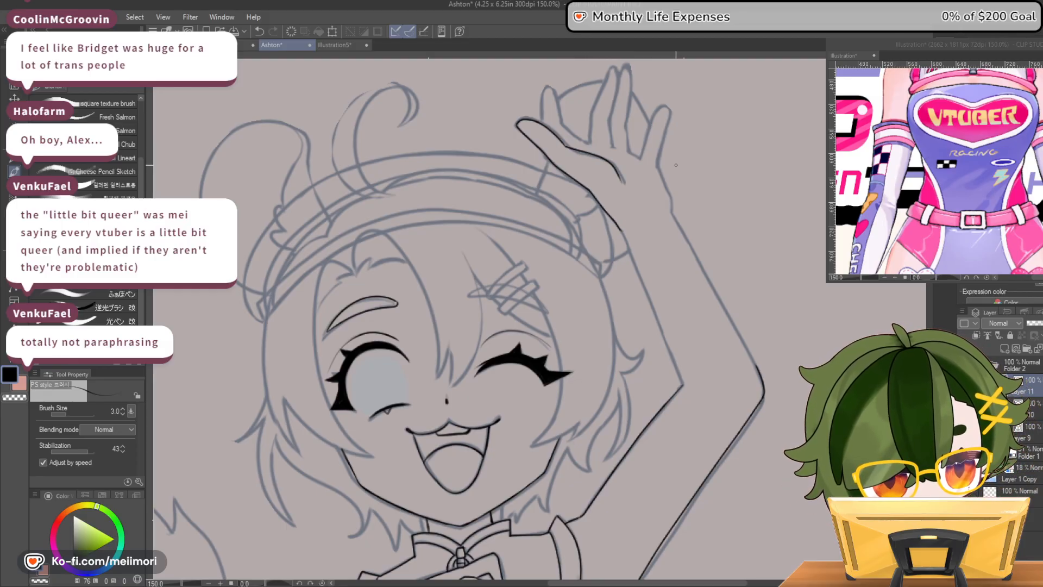
Ink the index, middle and ring fingers of the raised hand, redrawing the ring finger's outline
mouse_move(542, 121)
left_mouse_down()
mouse_move(545, 87)
mouse_move(558, 117)
mouse_move(589, 142)
mouse_move(614, 66)
mouse_move(613, 143)
left_mouse_up()
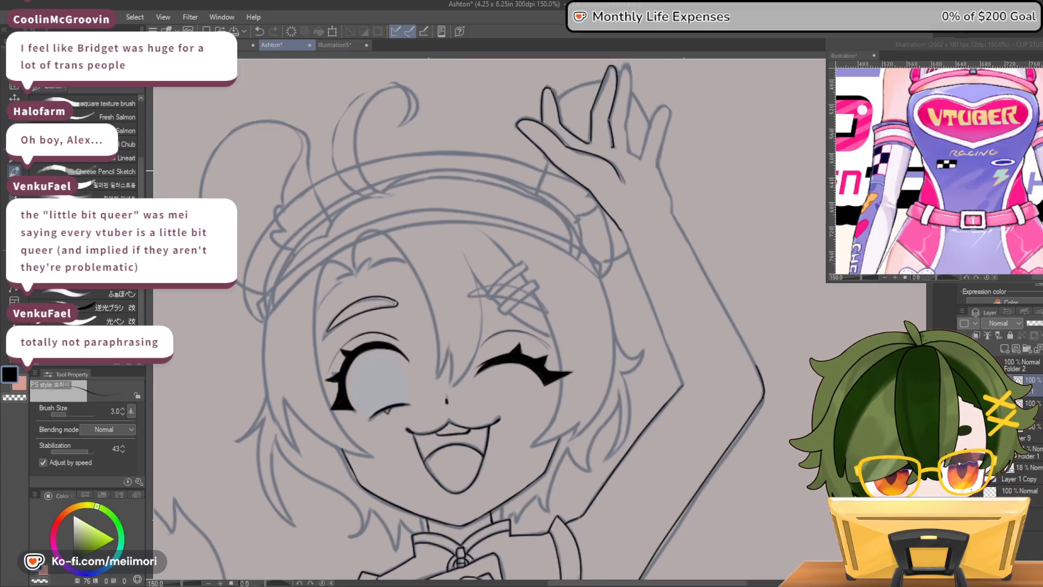
scroll(614, 147, "up", 2)
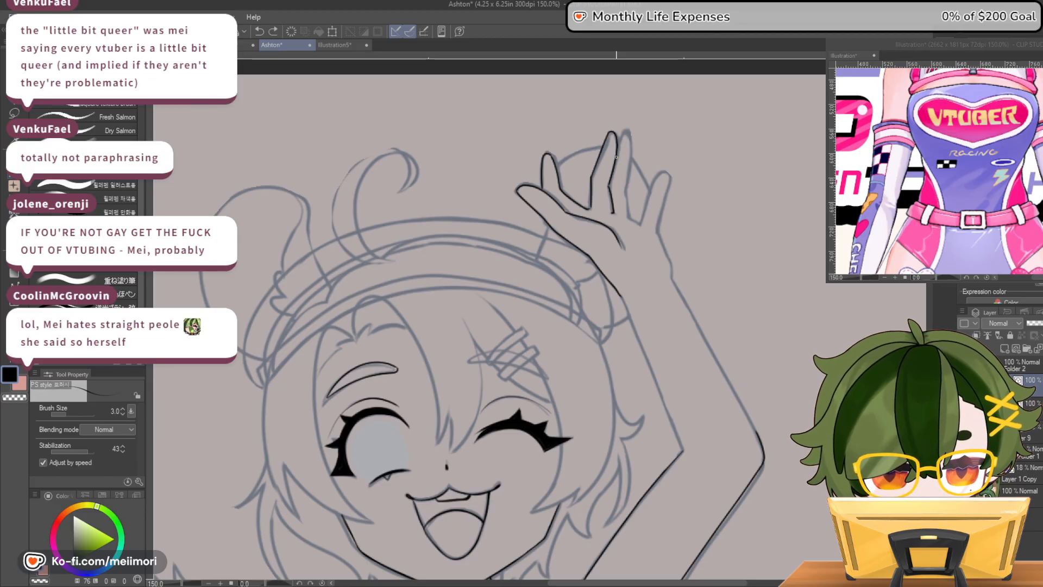
left_click_drag(623, 132, 628, 191)
key("ctrl+z")
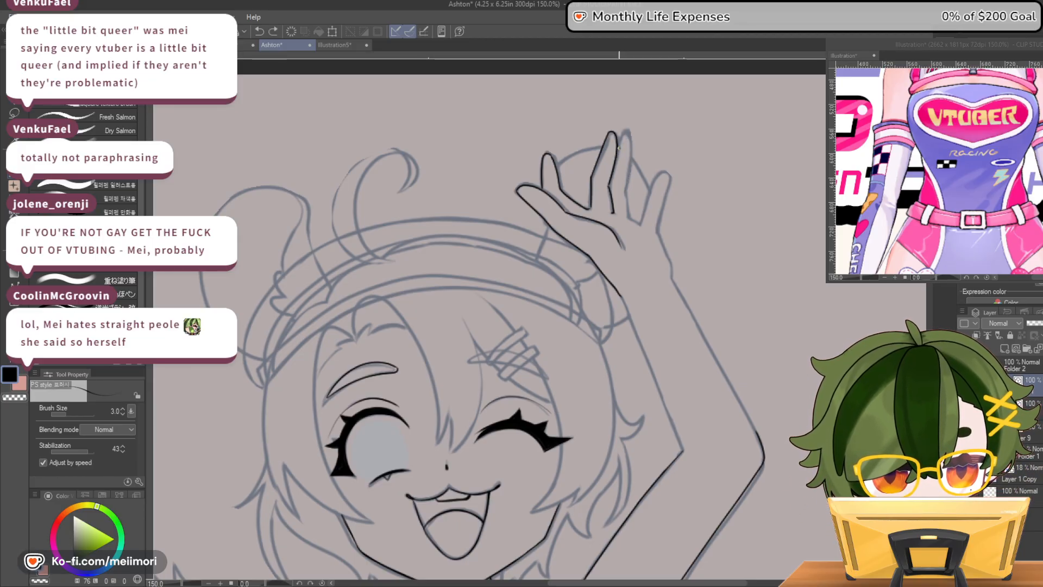
left_click_drag(623, 132, 629, 217)
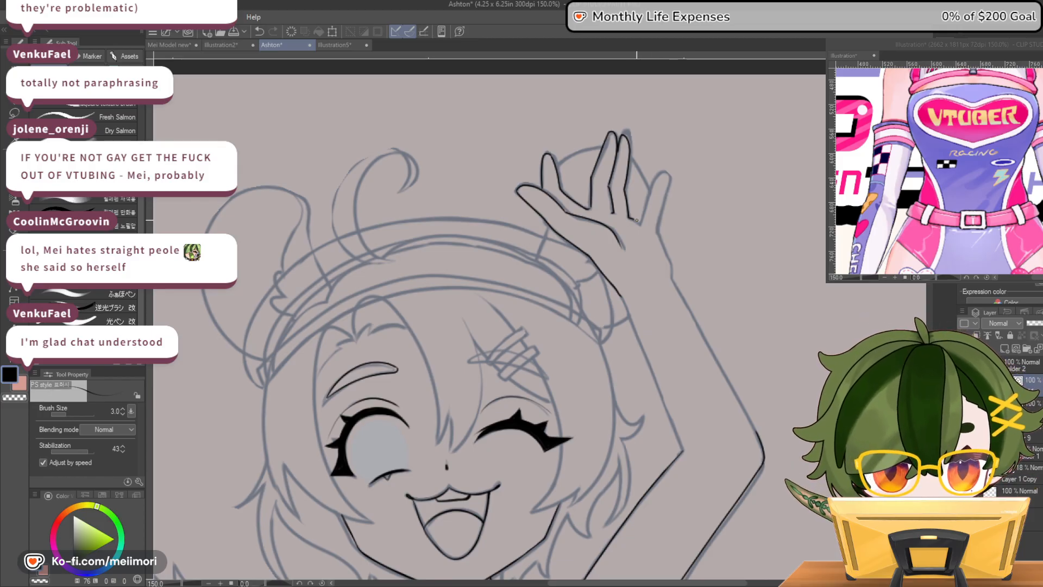
Ink the little finger and continue the outline from the outer palm along both sides of the forearm to the elbow
mouse_move(639, 220)
left_mouse_down()
mouse_move(666, 172)
mouse_move(655, 230)
left_mouse_up()
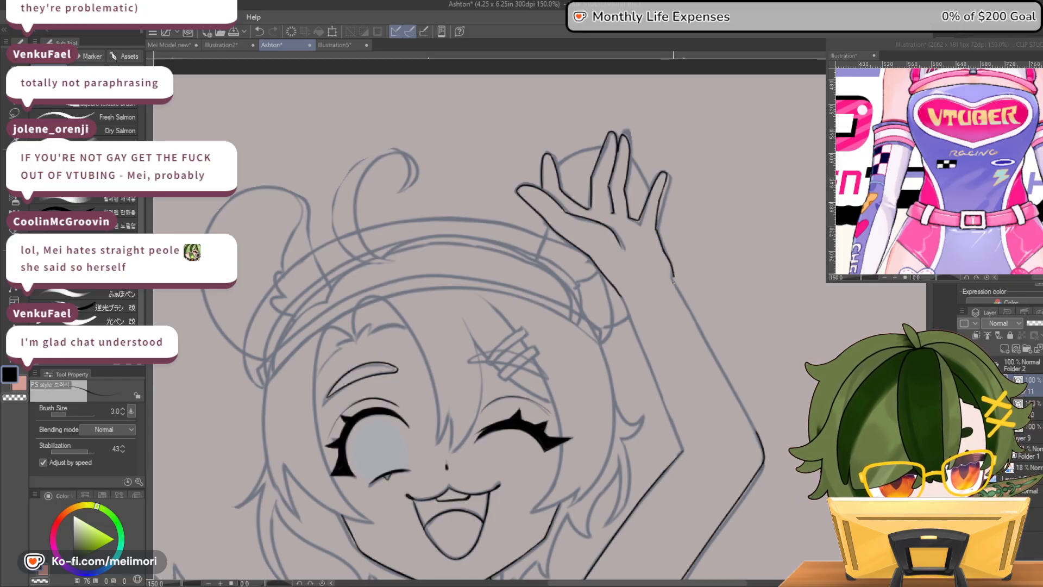
left_click_drag(656, 230, 672, 276)
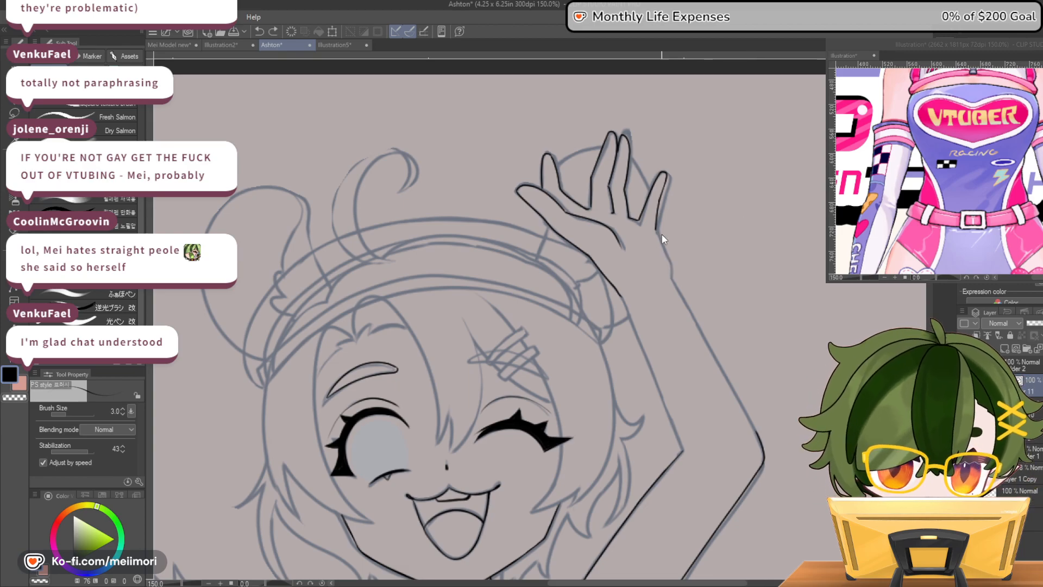
left_click_drag(663, 248, 674, 283)
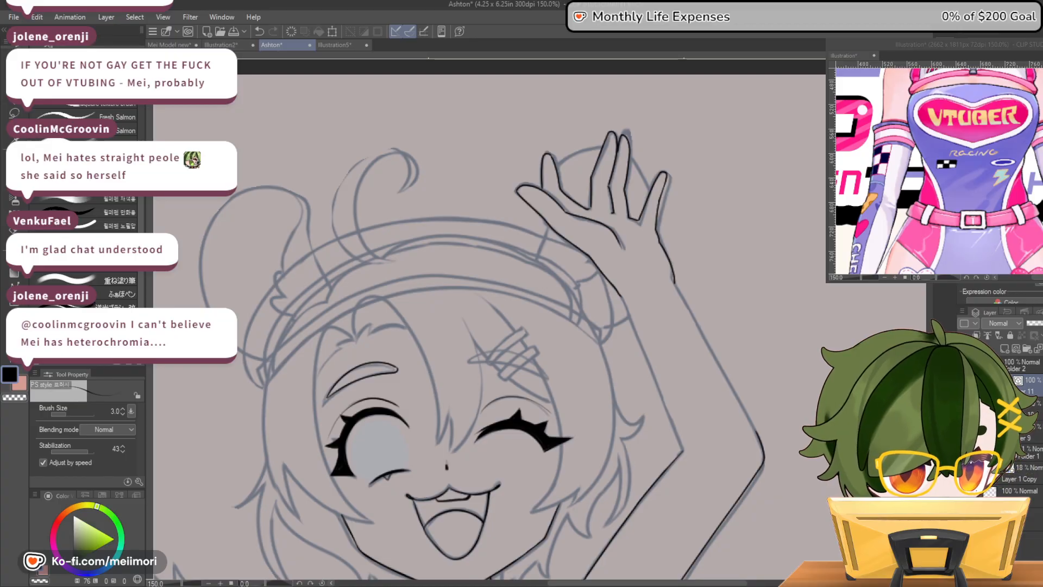
scroll(696, 197, "down", 2)
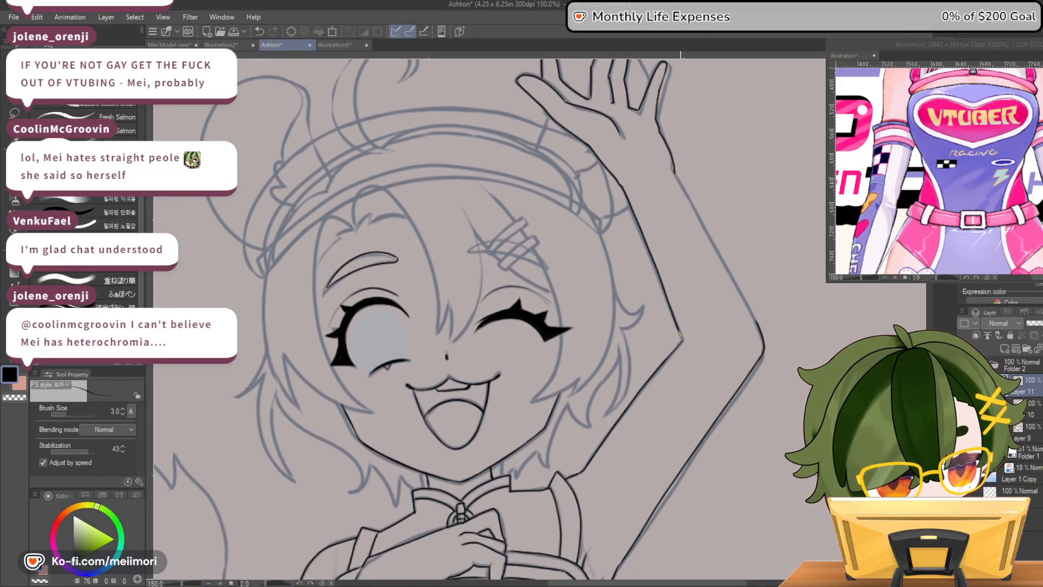
left_click_drag(675, 175, 755, 322)
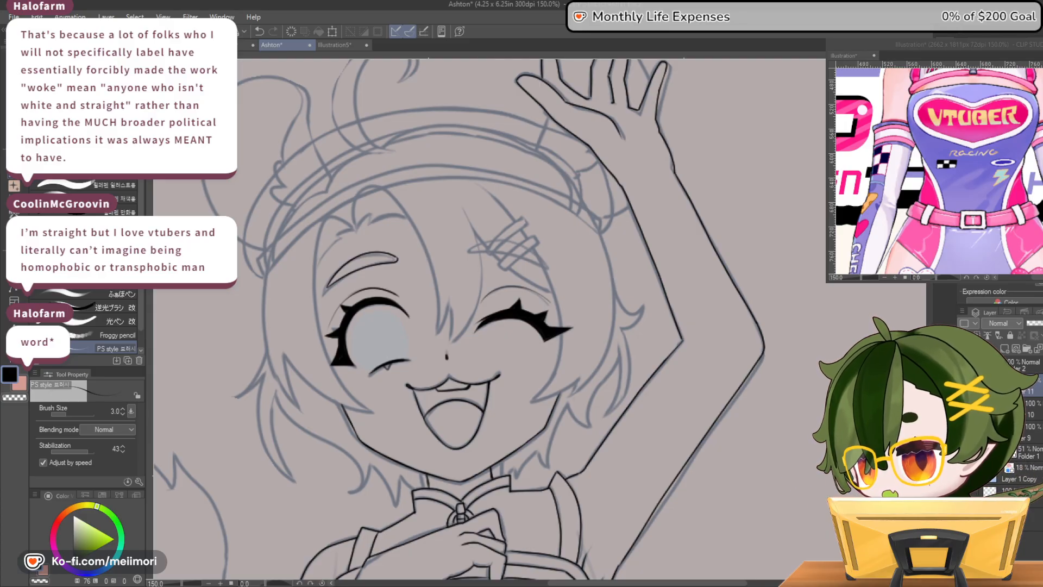
Examine the inked raised arm and the whole figure for lines that still need inking or correcting
scroll(466, 220, "down", 4)
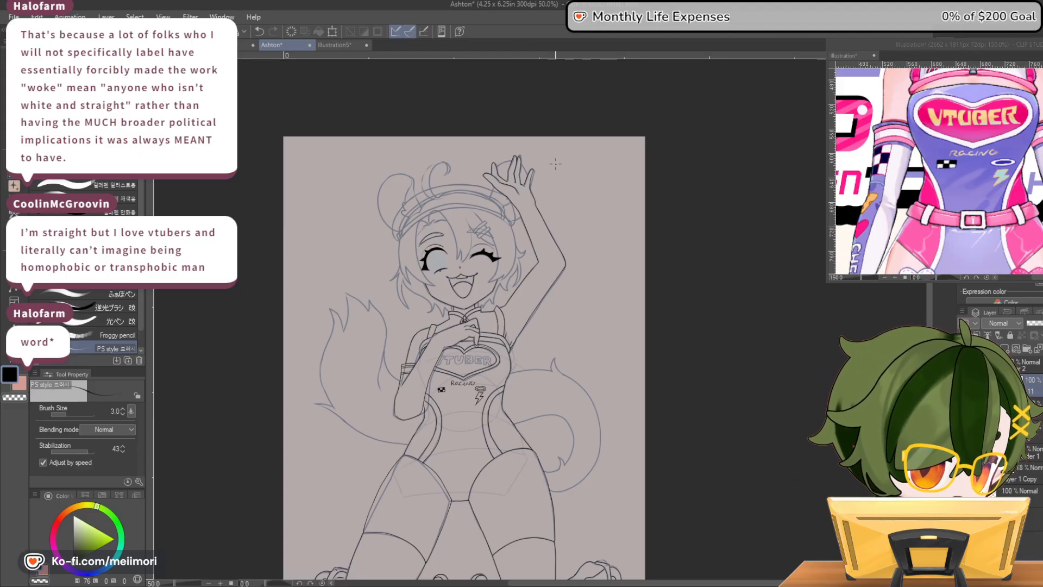
scroll(529, 133, "down", 1)
scroll(458, 194, "up", 4)
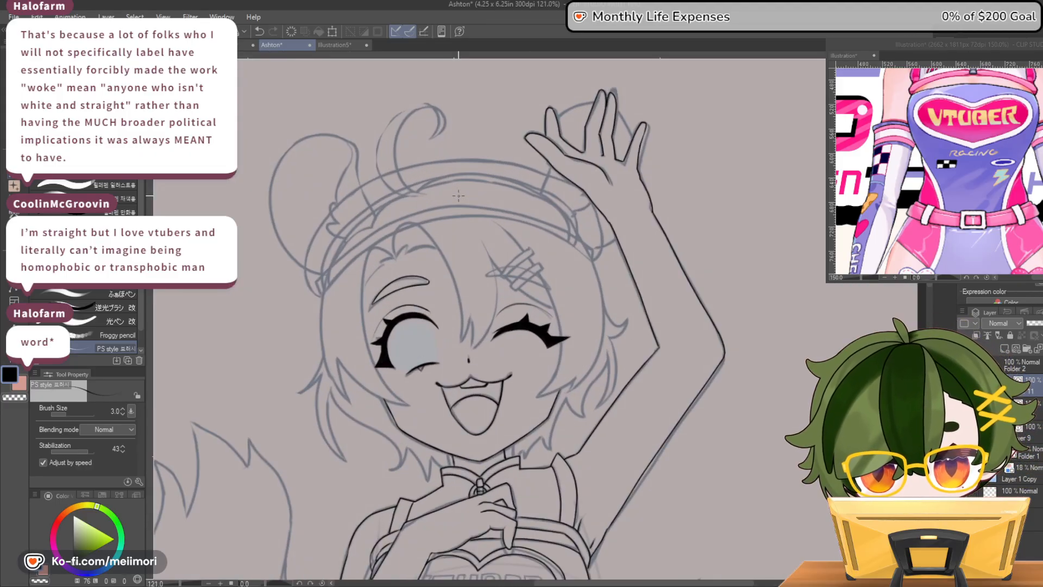
scroll(458, 194, "down", 1)
scroll(457, 195, "up", 4)
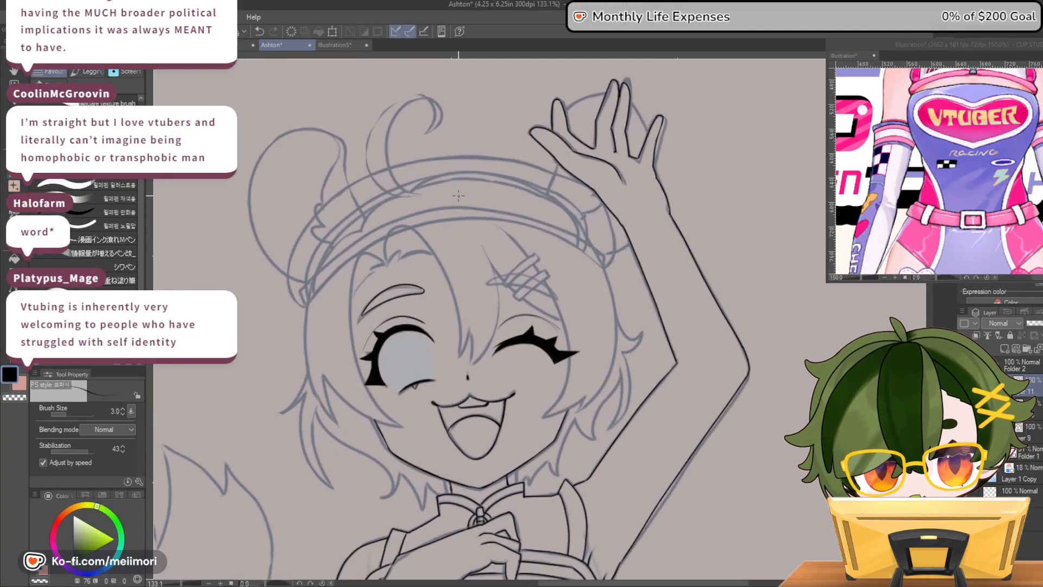
scroll(458, 195, "up", 1)
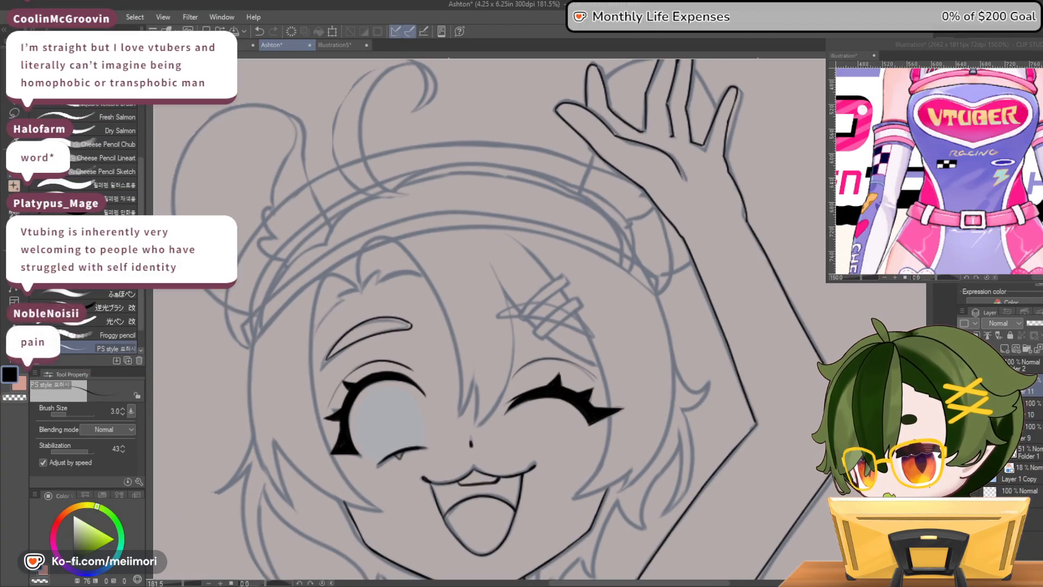
scroll(543, 265, "down", 6)
scroll(543, 265, "up", 1)
scroll(542, 265, "down", 1)
scroll(570, 406, "down", 2)
scroll(567, 434, "up", 3)
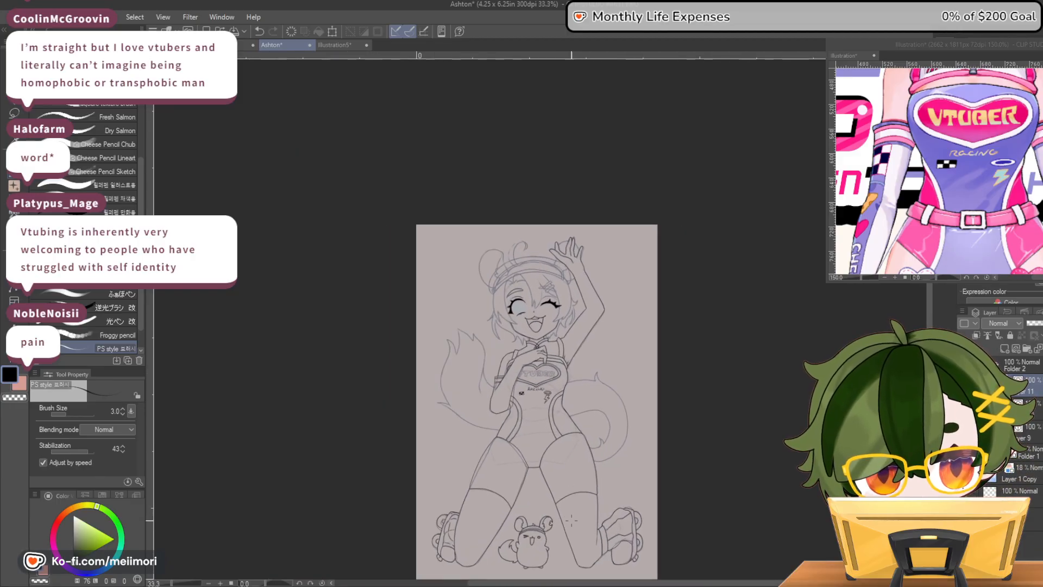
scroll(565, 478, "down", 2)
scroll(564, 490, "down", 1)
scroll(551, 396, "up", 3)
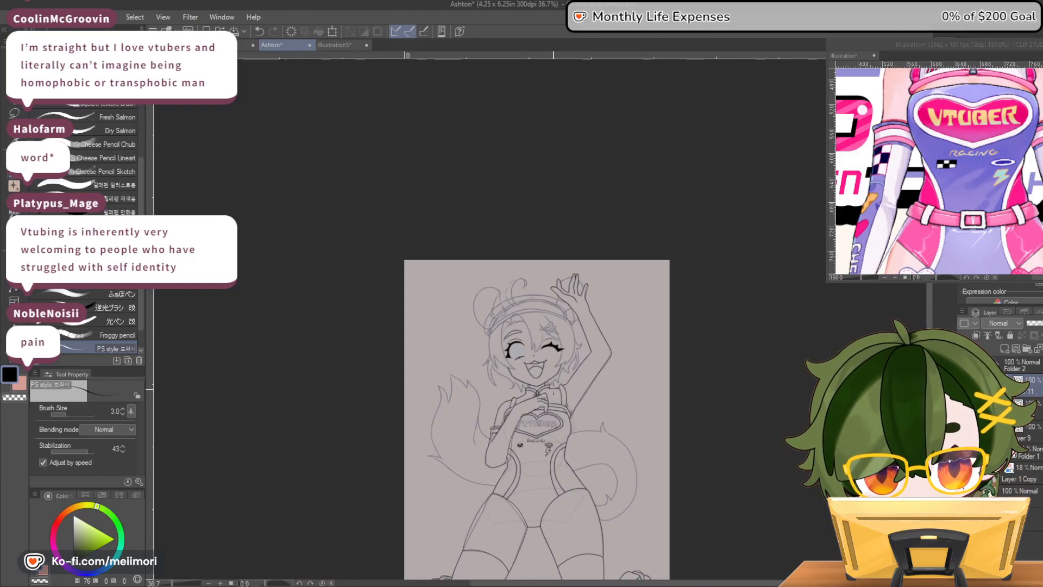
Erase the inner stripe lines of the sleeve cuff on the bent arm with the Vector eraser, keeping the cuff's top edge
scroll(442, 457, "up", 4)
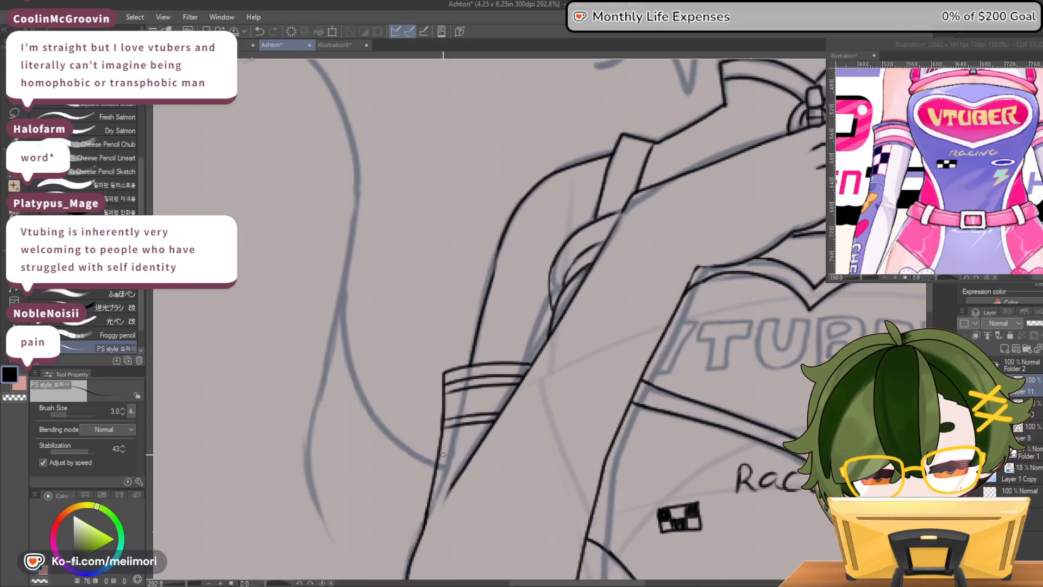
key("e")
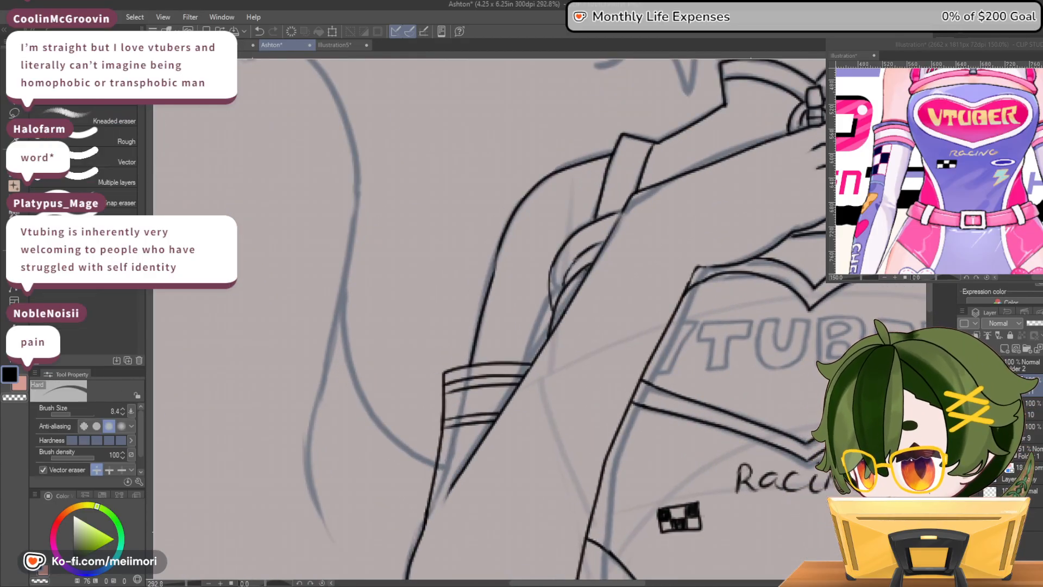
left_click(133, 163)
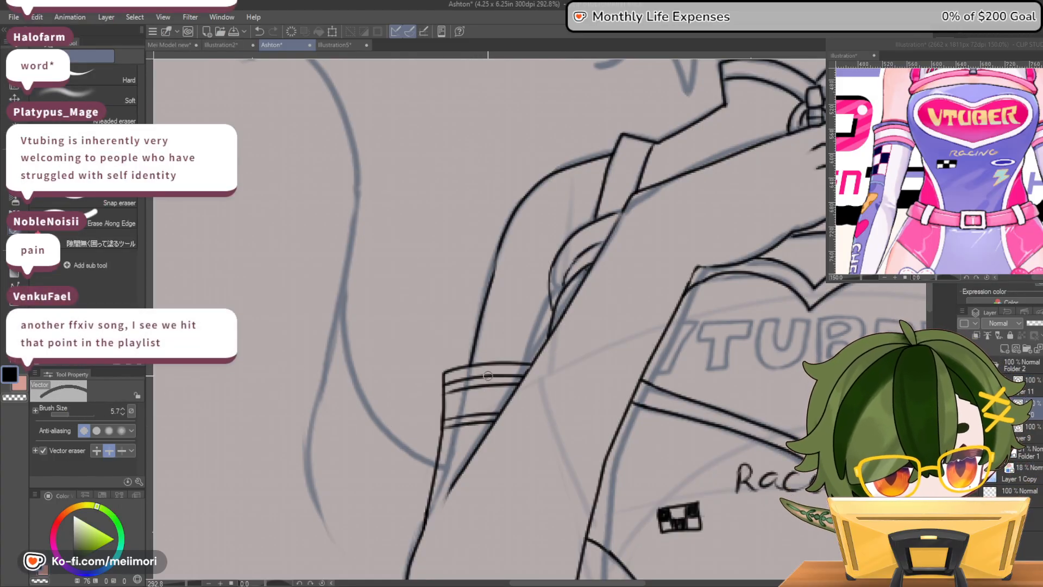
left_click_drag(488, 375, 478, 425)
left_click_drag(465, 380, 455, 425)
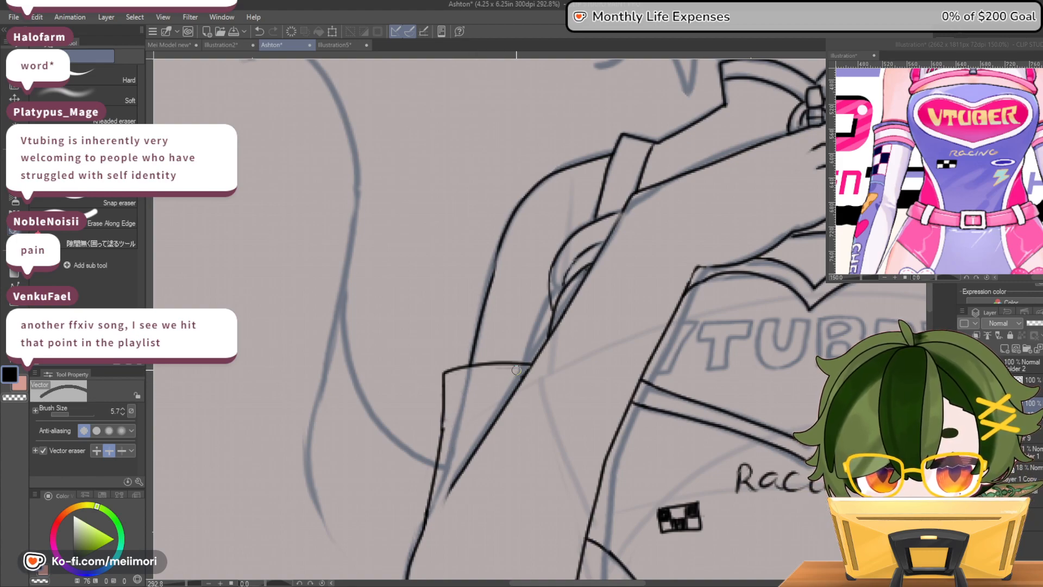
Redraw the outer edge of the bent arm's cuff as one smooth line running from its top corner into the arm outline
left_click(131, 84)
key("p")
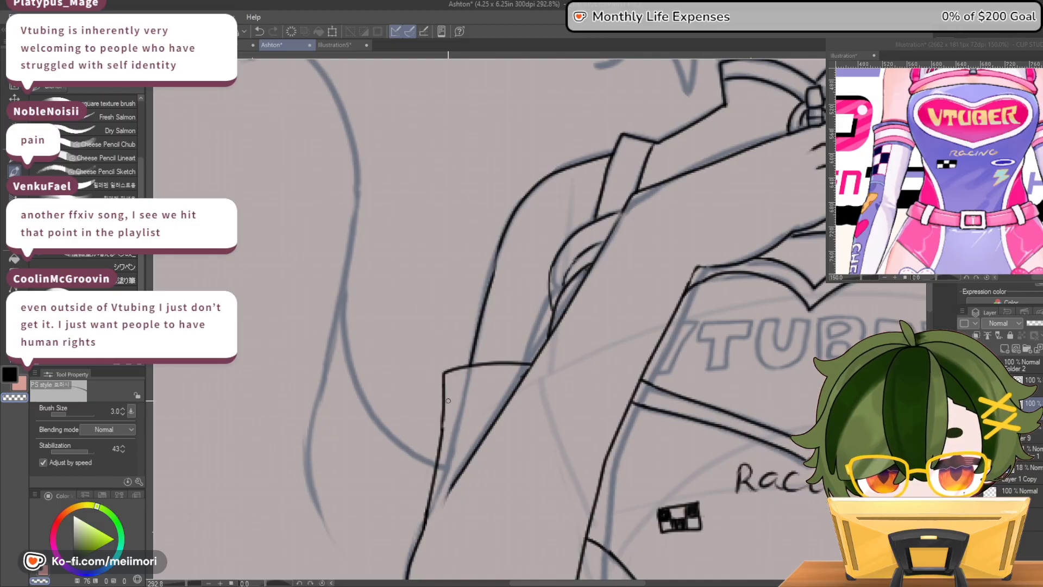
left_click_drag(448, 370, 425, 510)
left_click_drag(442, 403, 441, 444)
left_click_drag(446, 374, 445, 386)
left_click_drag(440, 437, 428, 519)
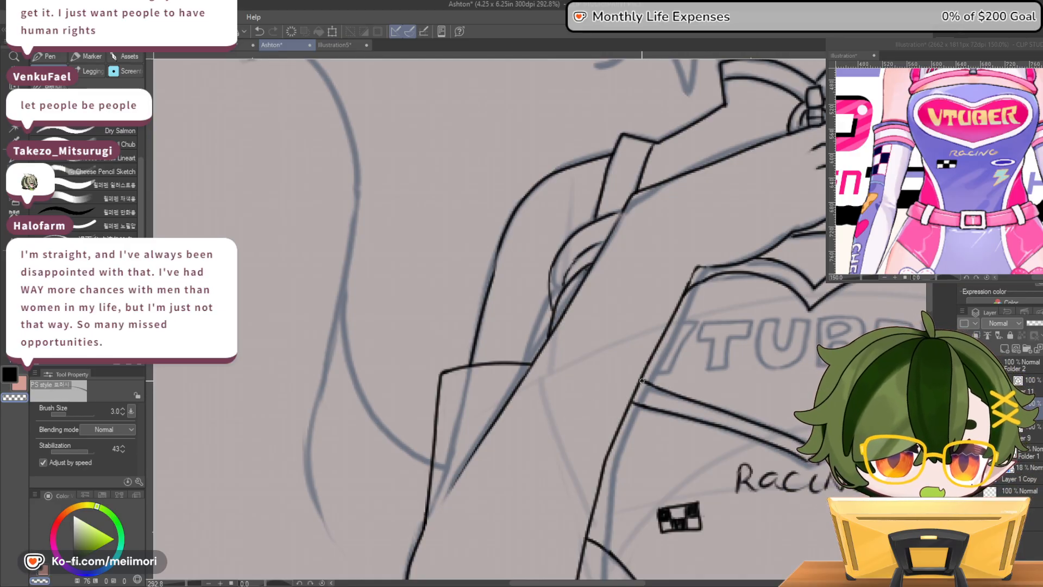
Join the outer edge of the bent arm's cuff to the forearm outline and clean up the upper part of the cuff edge
scroll(628, 296, "down", 1)
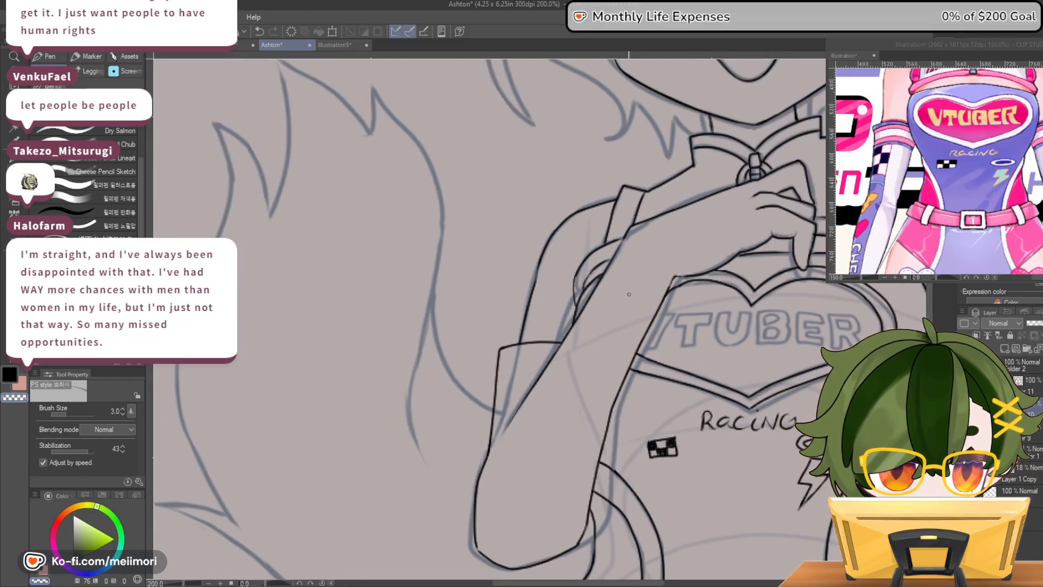
scroll(628, 294, "down", 3)
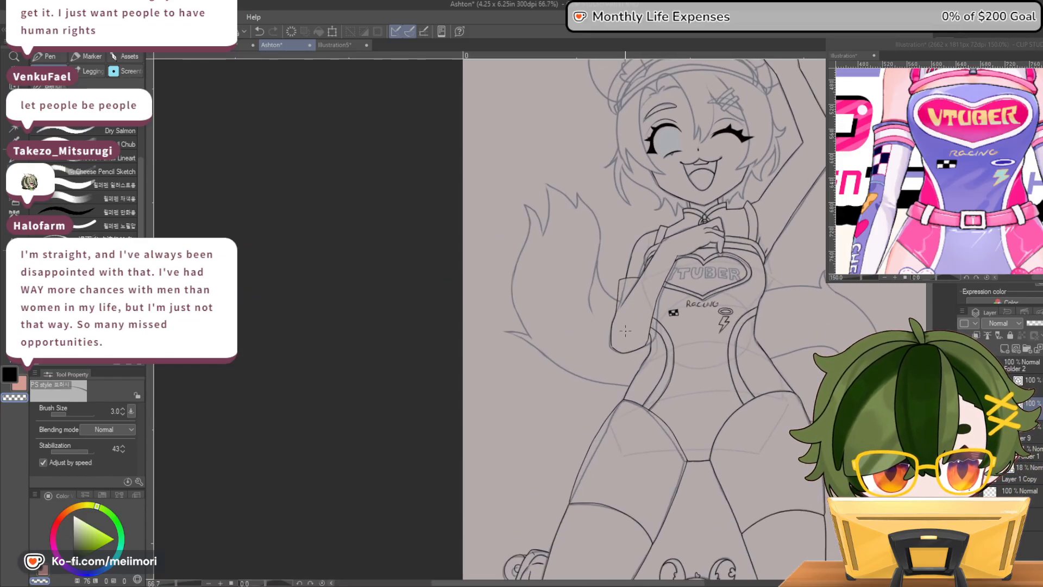
scroll(627, 333, "up", 3)
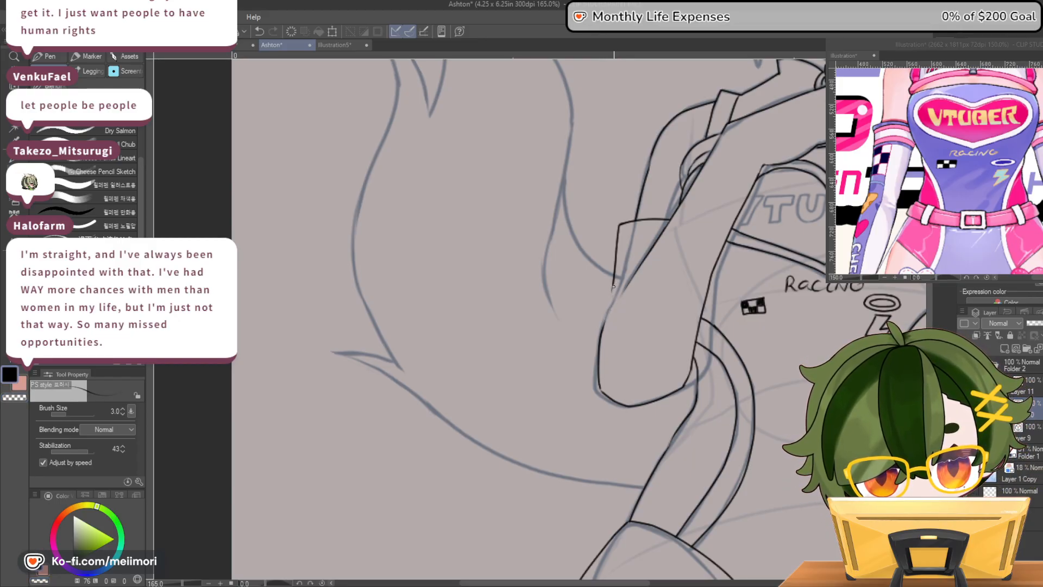
mouse_move(604, 322)
left_mouse_down()
mouse_move(616, 224)
mouse_move(603, 328)
left_mouse_up()
key("c")
mouse_move(618, 227)
left_mouse_down()
mouse_move(609, 306)
mouse_move(616, 254)
left_mouse_up()
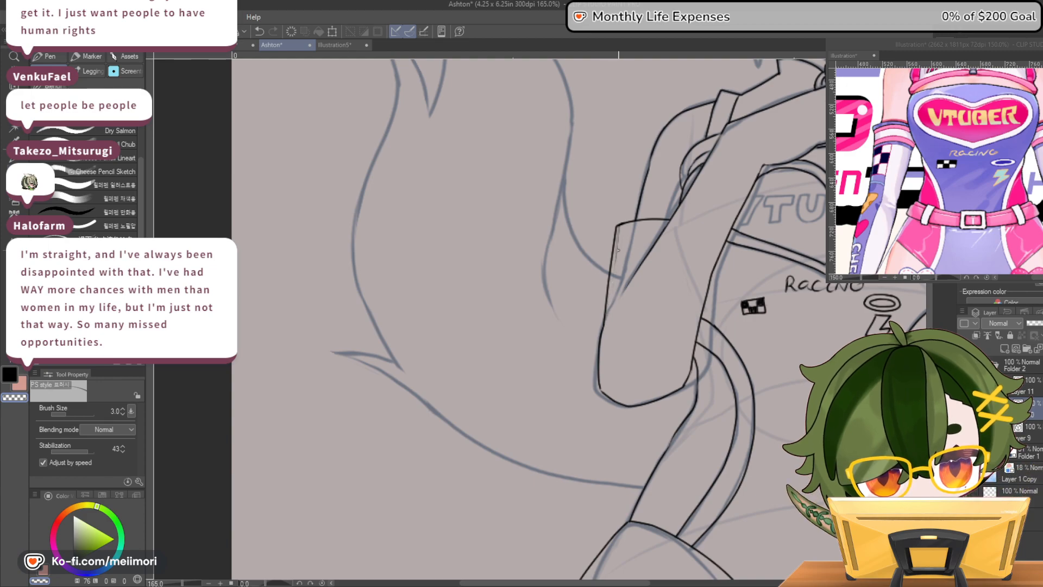
left_click_drag(617, 233, 615, 257)
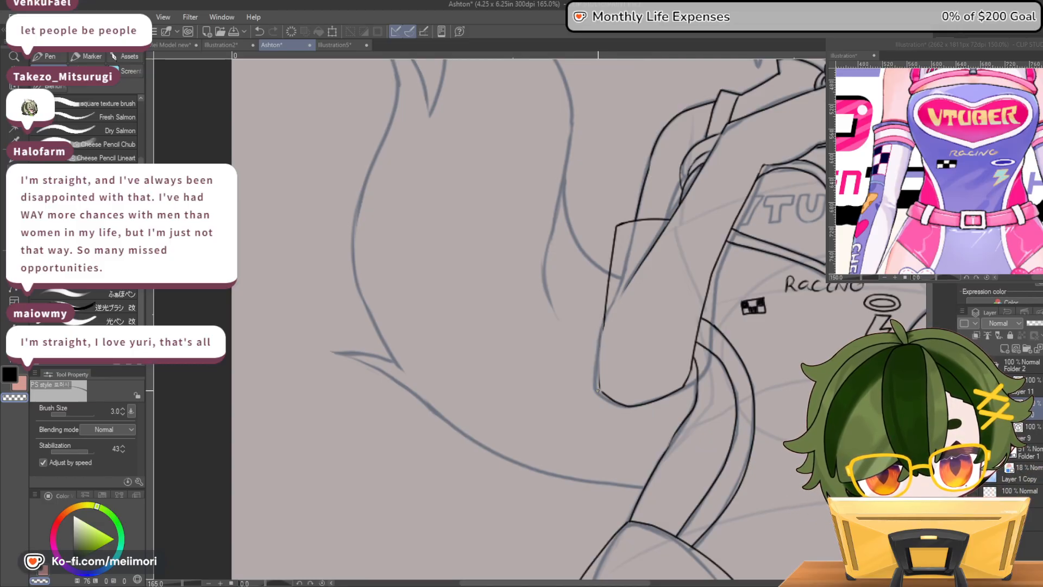
Trim the rough line end at the bent arm's elbow and ink a smooth outer curve from the cuff edge around the elbow
left_click_drag(599, 390, 601, 391)
key("c")
left_click_drag(603, 325, 605, 395)
key("c")
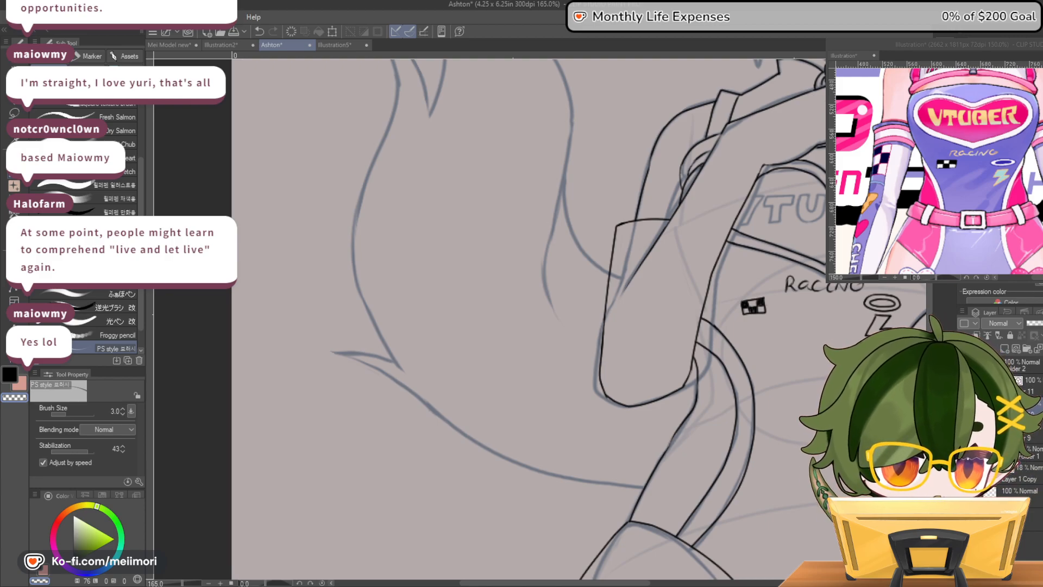
Bring the sleeve and hand of the reference character into view and compare them with the inked figure
scroll(739, 272, "down", 4)
scroll(739, 272, "down", 2)
scroll(808, 197, "up", 3)
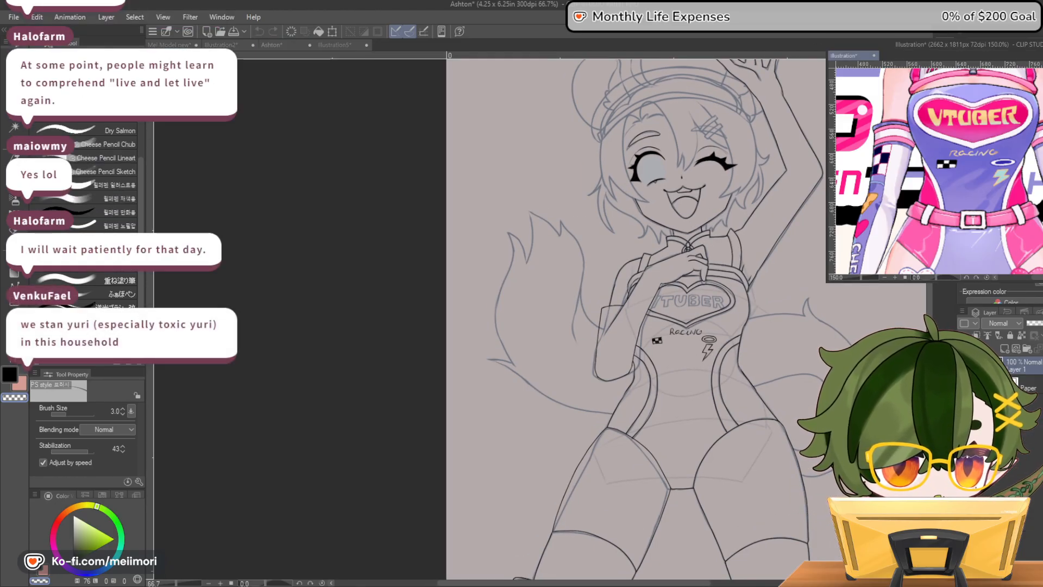
scroll(937, 171, "down", 6)
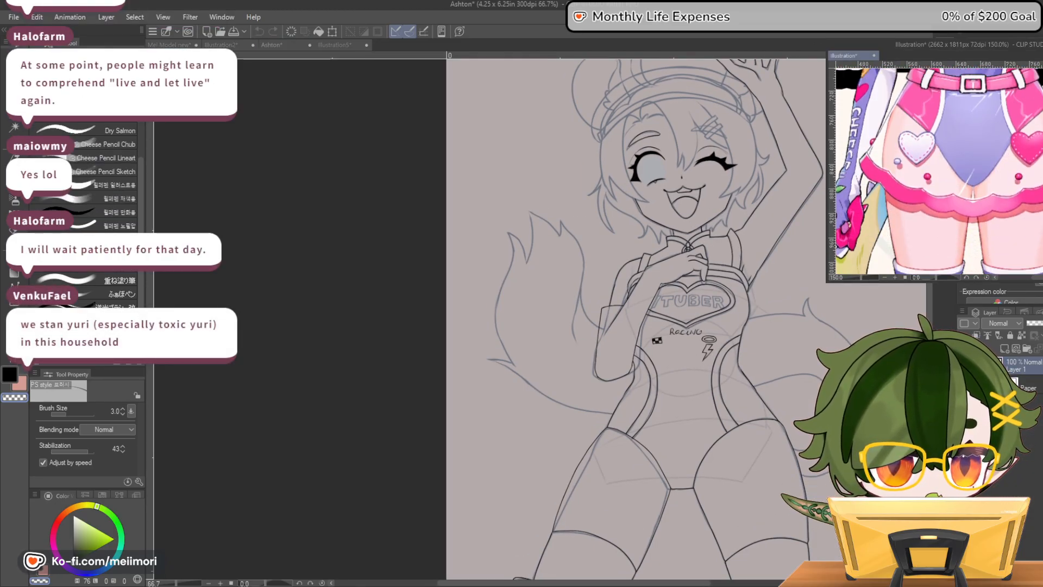
left_click_drag(1042, 277, 1039, 279)
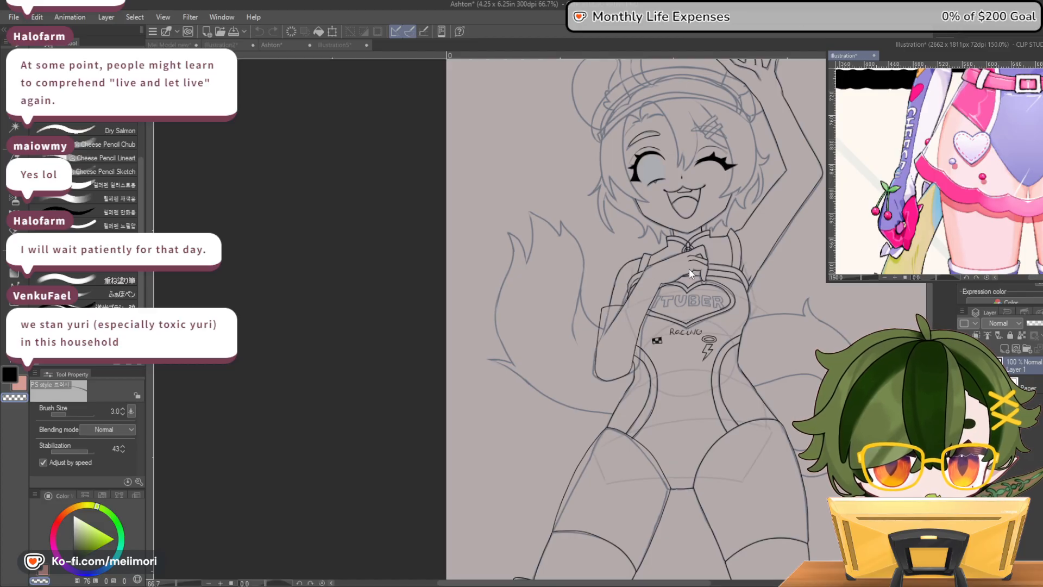
scroll(688, 268, "up", 5)
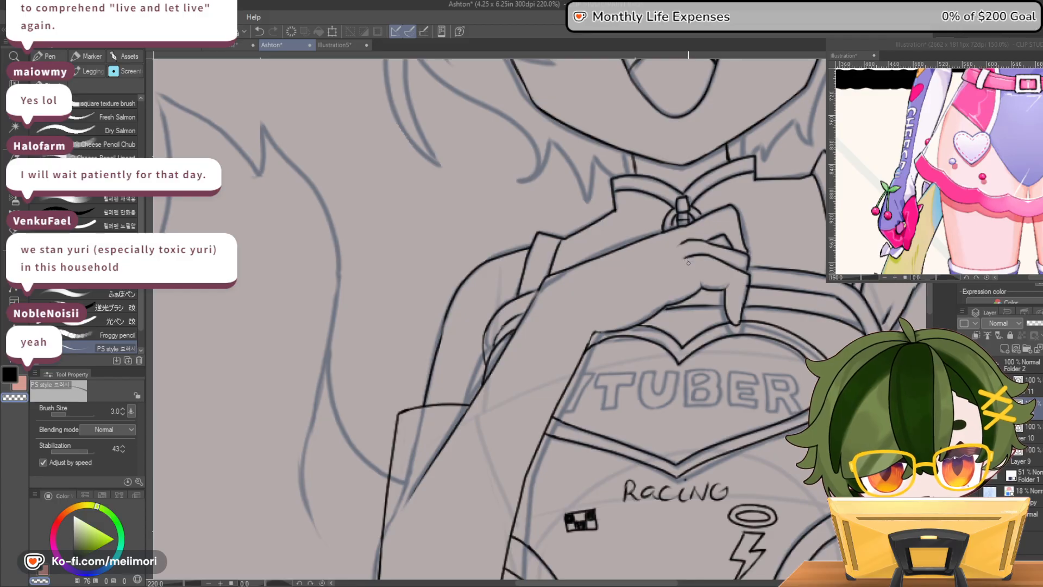
left_click_drag(685, 259, 695, 293)
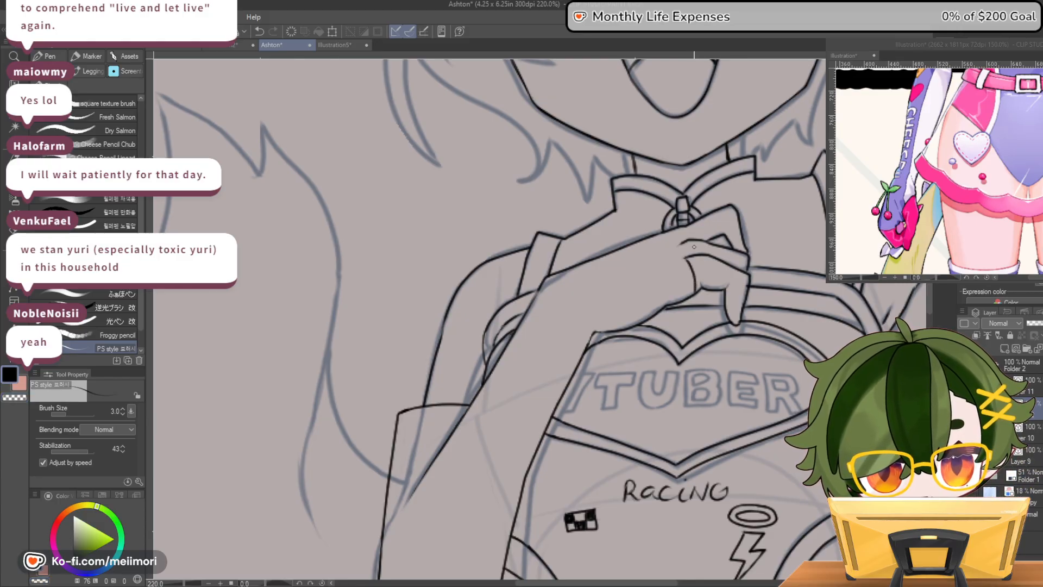
mouse_move(681, 244)
left_mouse_down()
mouse_move(686, 258)
mouse_move(678, 233)
left_mouse_up()
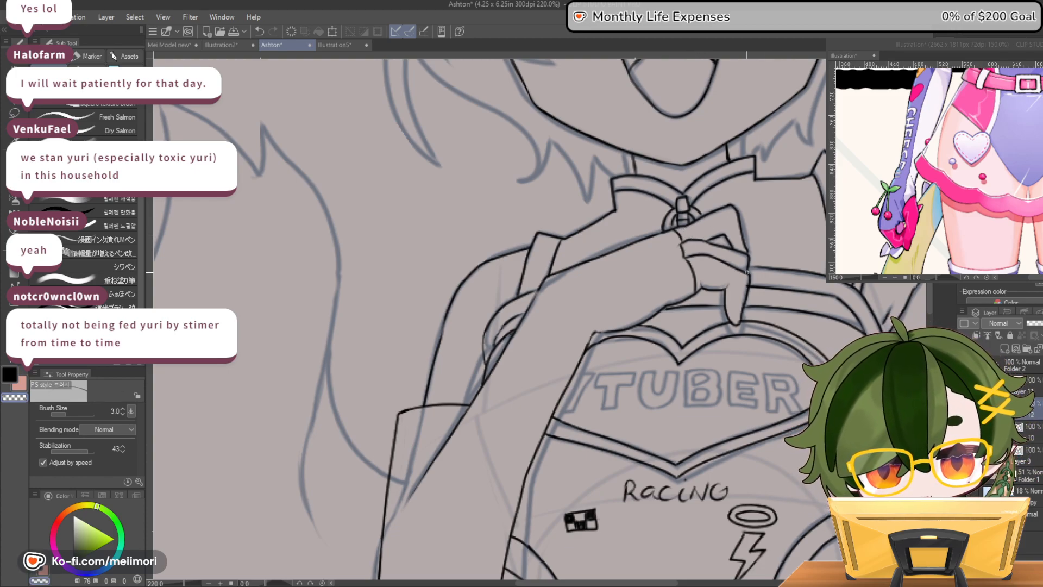
key("ctrl+z")
key("ctrl+z")
Ink a curved edge line across the base of the fingers on the hand held at the chest
key("c")
mouse_move(701, 287)
left_mouse_down()
mouse_move(687, 258)
mouse_move(707, 249)
mouse_move(685, 258)
mouse_move(679, 227)
left_mouse_up()
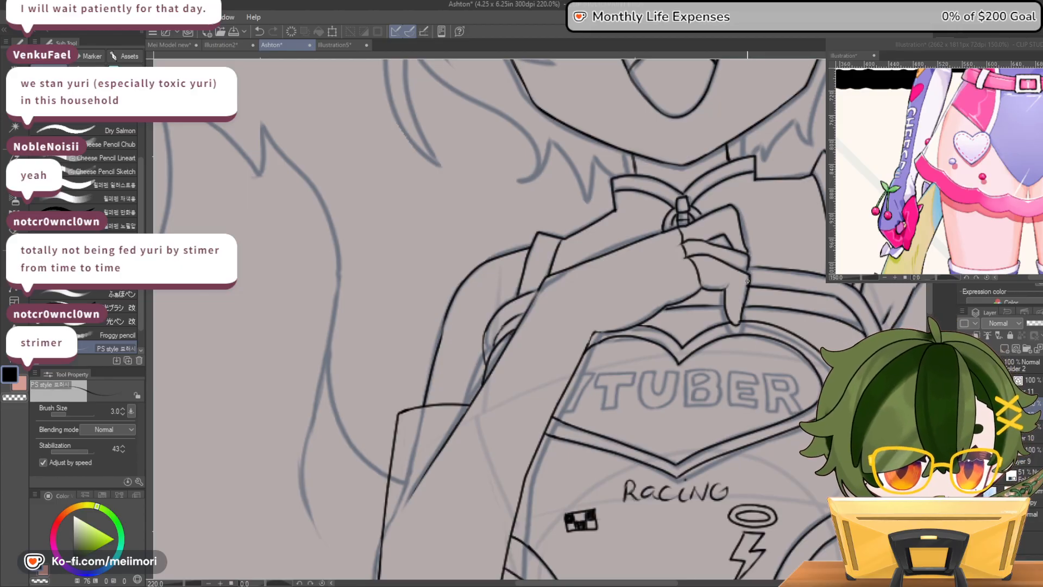
key("c")
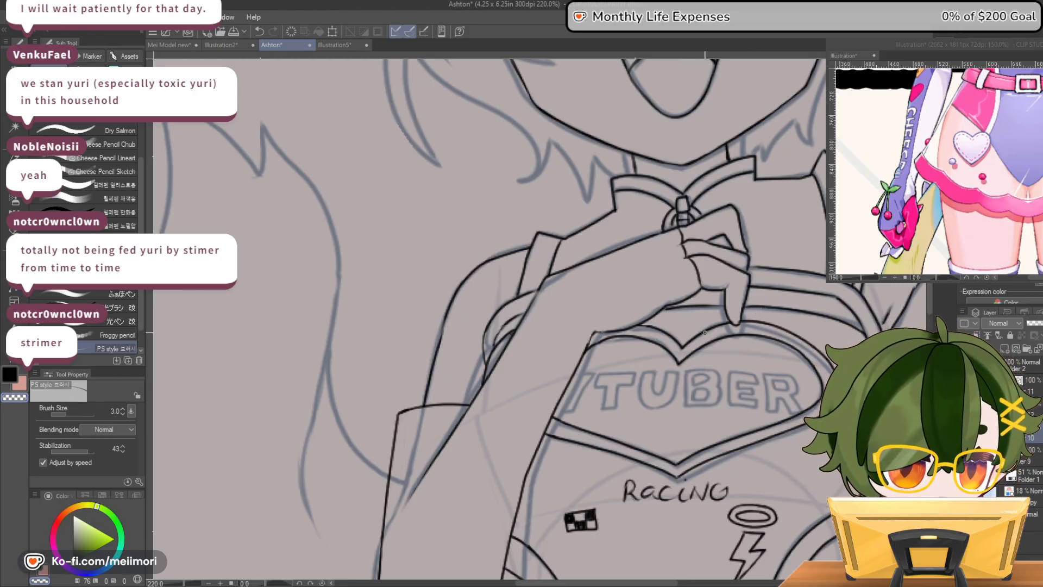
Examine the whole figure, the headband area and the raised hand for lines still missing from the ink
scroll(758, 288, "down", 8)
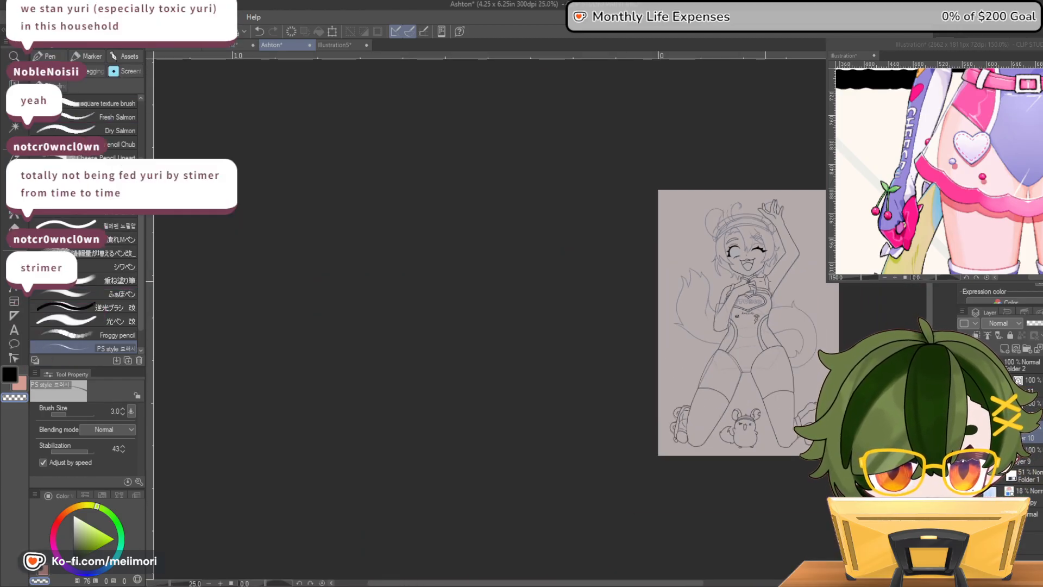
scroll(763, 283, "up", 5)
scroll(763, 273, "down", 4)
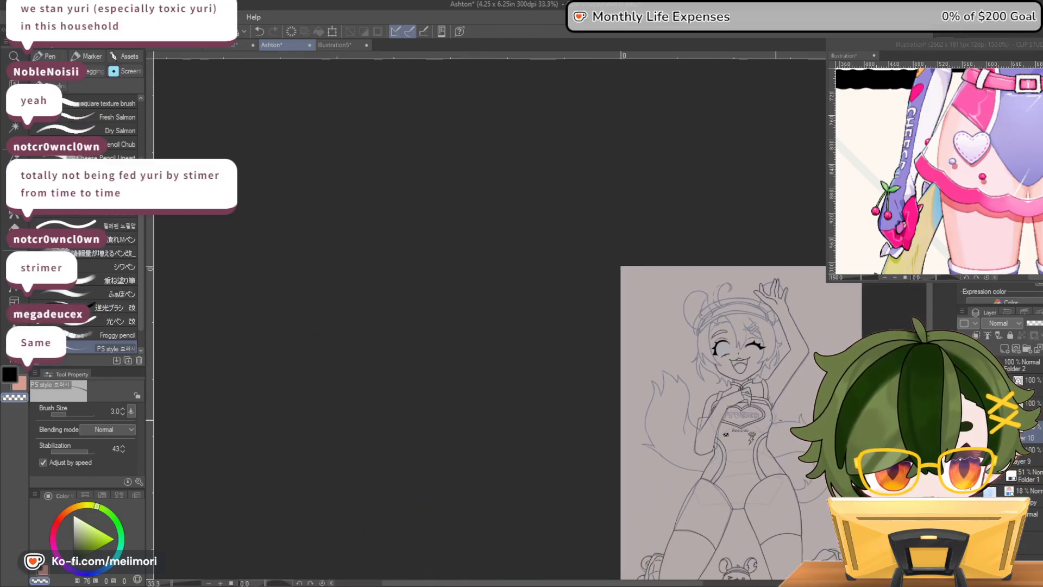
scroll(776, 411, "up", 3)
scroll(807, 322, "down", 2)
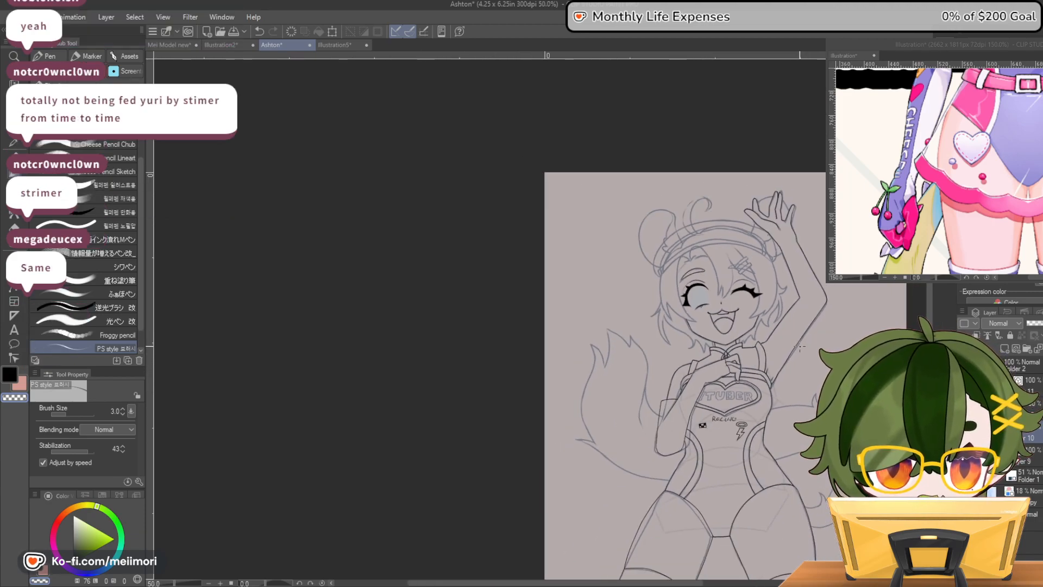
scroll(800, 342, "up", 1)
scroll(760, 147, "up", 4)
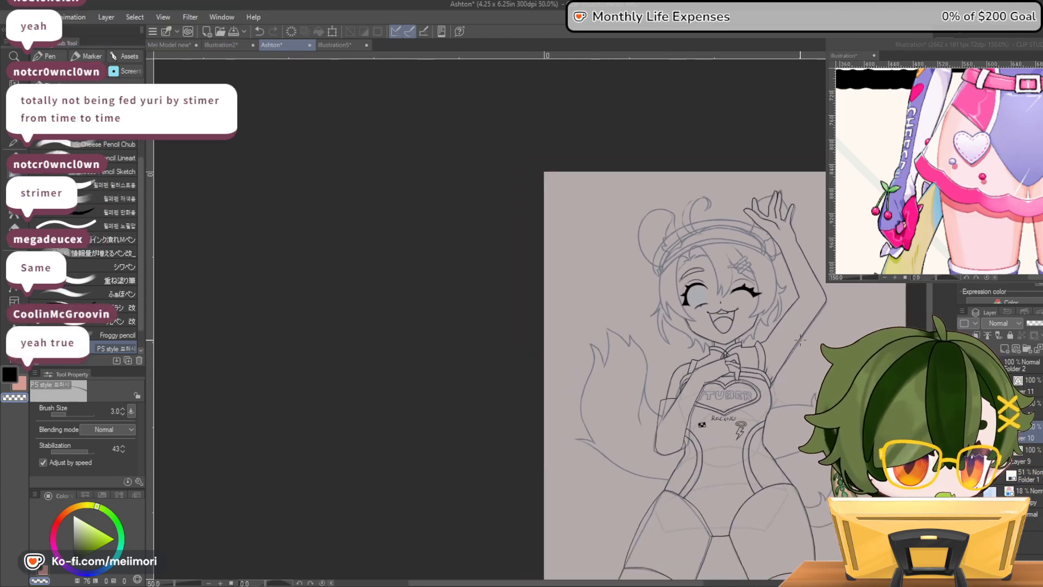
scroll(760, 147, "up", 3)
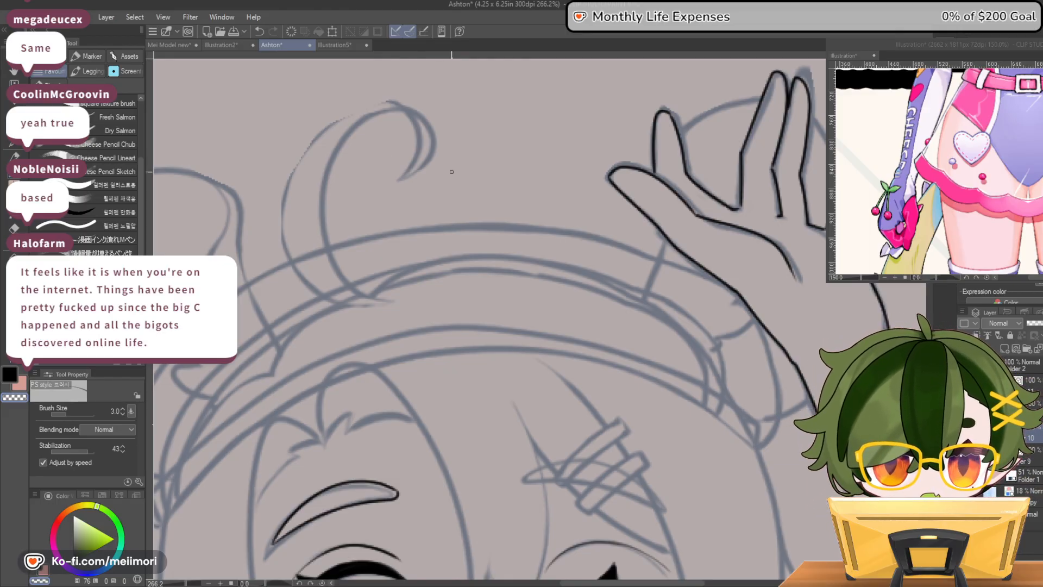
scroll(696, 169, "down", 2)
scroll(792, 205, "down", 4)
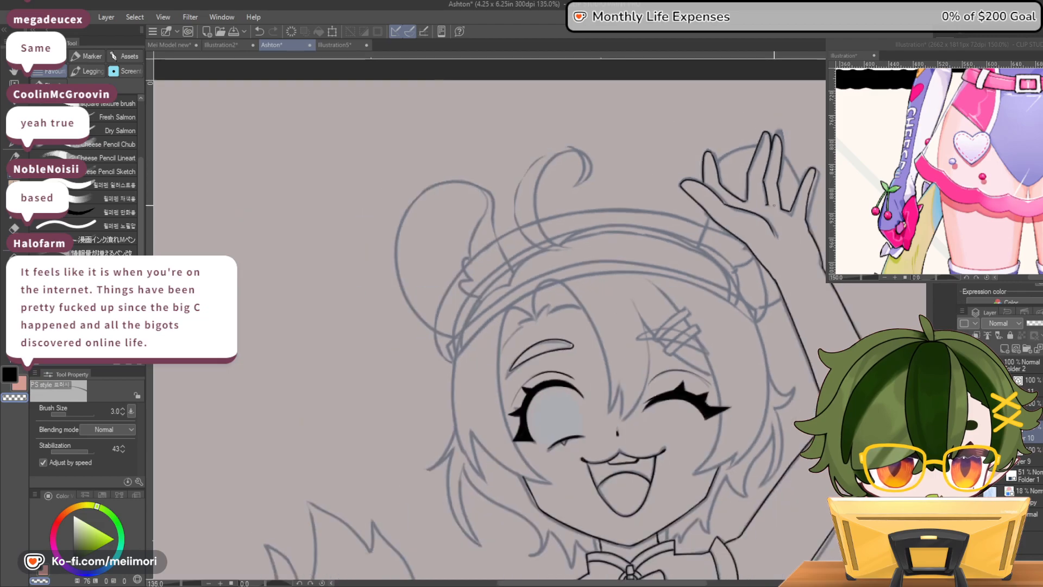
scroll(792, 205, "down", 2)
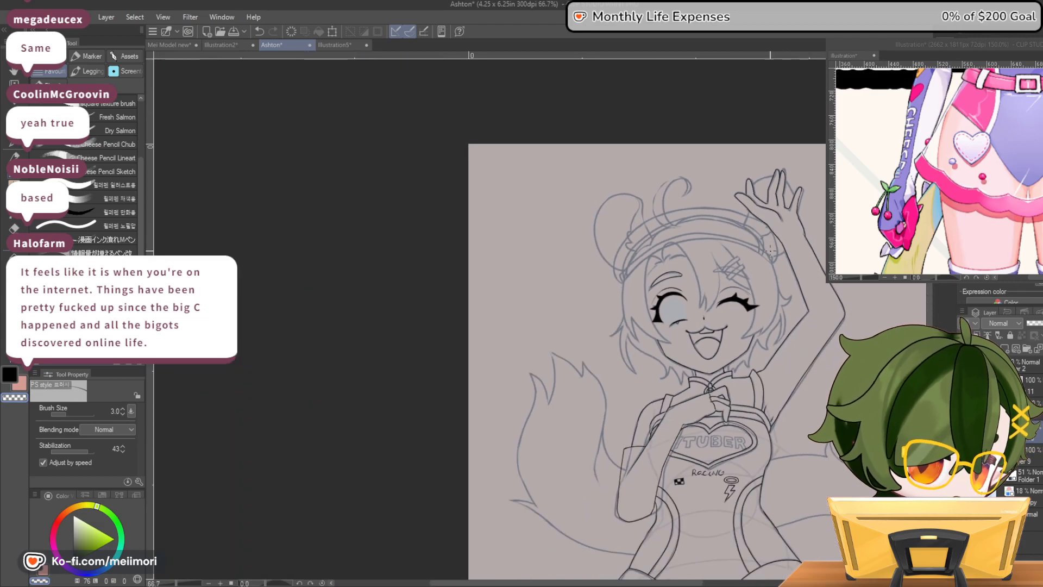
Ink a rounded line at the base of the thumb on the raised palm, from the thumb crease to the wrist outline
scroll(772, 235, "up", 2)
scroll(771, 235, "up", 5)
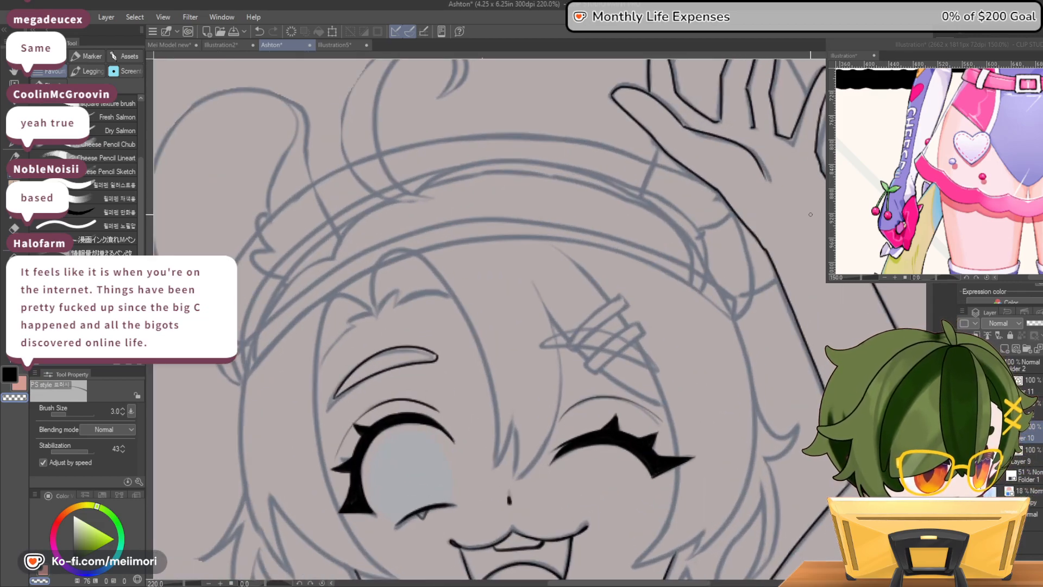
key("c")
mouse_move(763, 171)
left_mouse_down()
mouse_move(754, 206)
mouse_move(735, 203)
left_mouse_up()
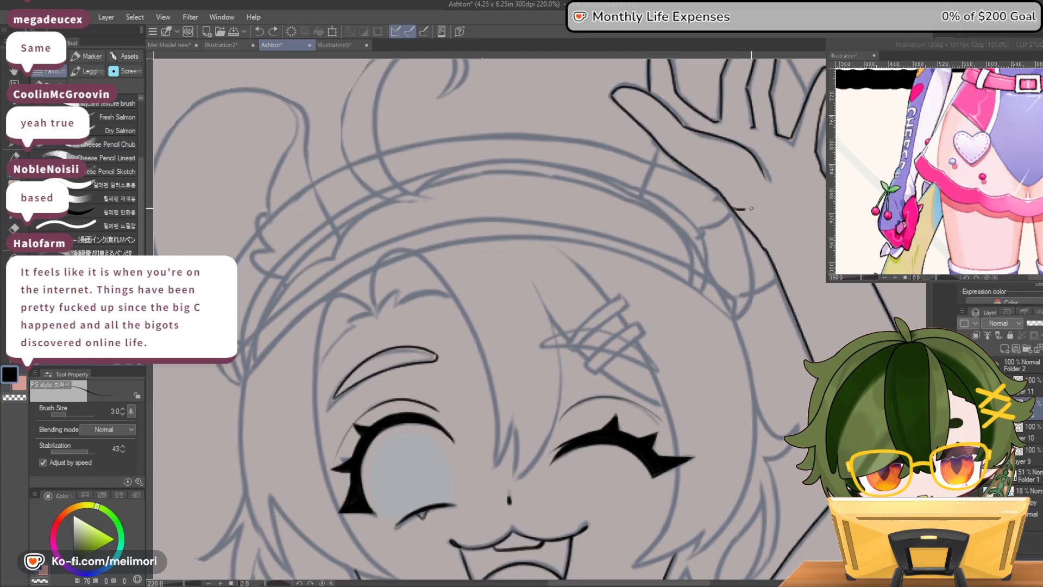
key("c")
key("c")
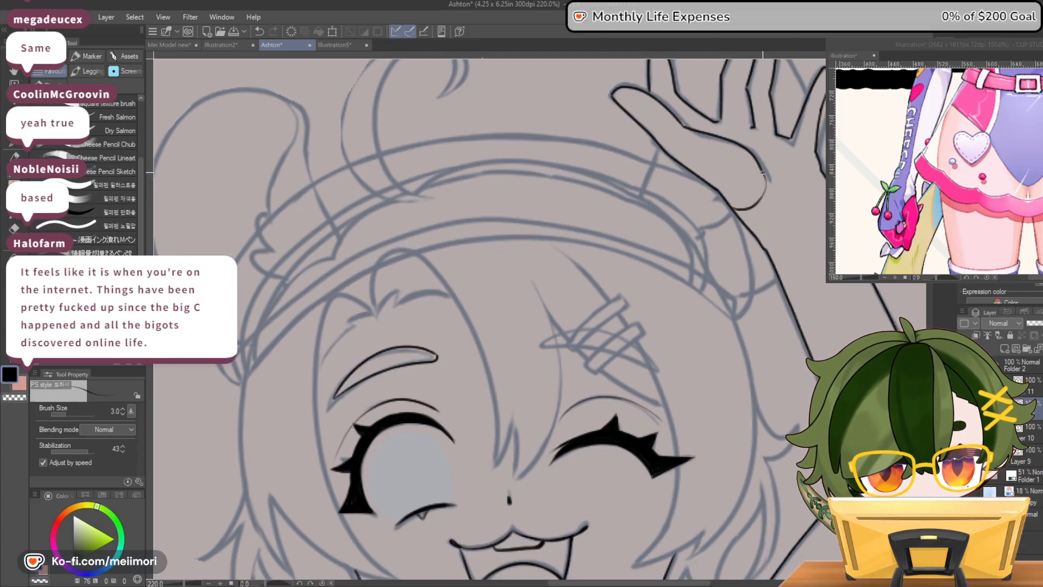
left_click_drag(763, 173, 759, 200)
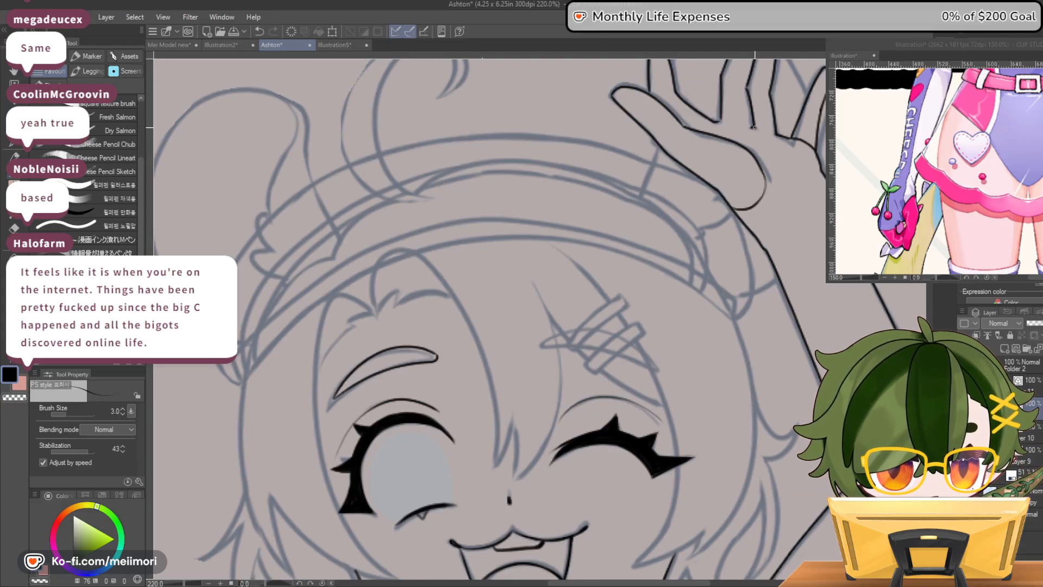
Ink an edge line across the raised palm along the base of the fingers
left_click_drag(751, 129, 717, 124)
key("ctrl+z")
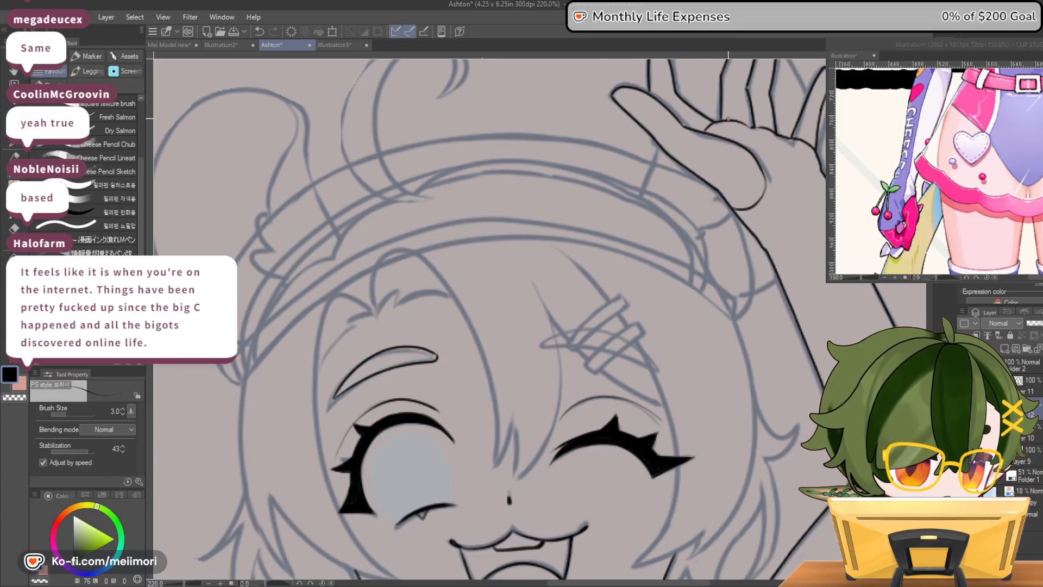
scroll(488, 326, "up", 3)
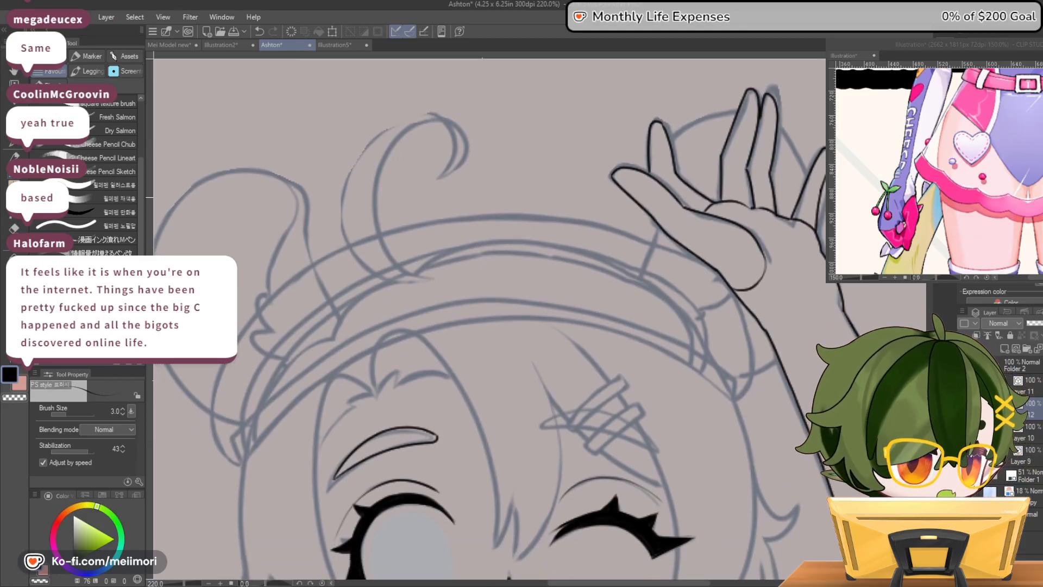
Check the added hand lines against the whole figure, and inspect the face and raised arm up close
scroll(797, 217, "down", 6)
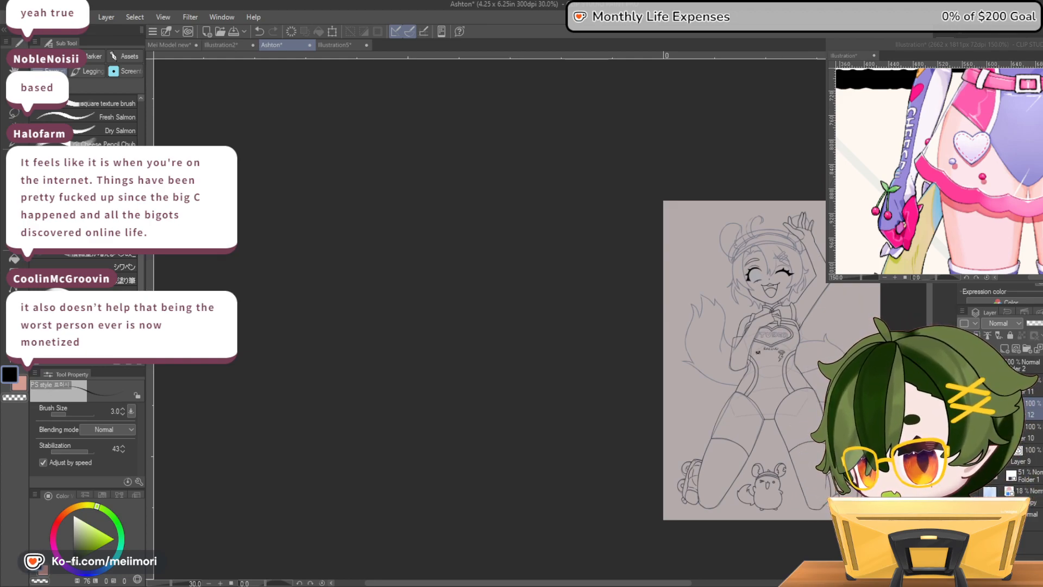
scroll(774, 228, "up", 5)
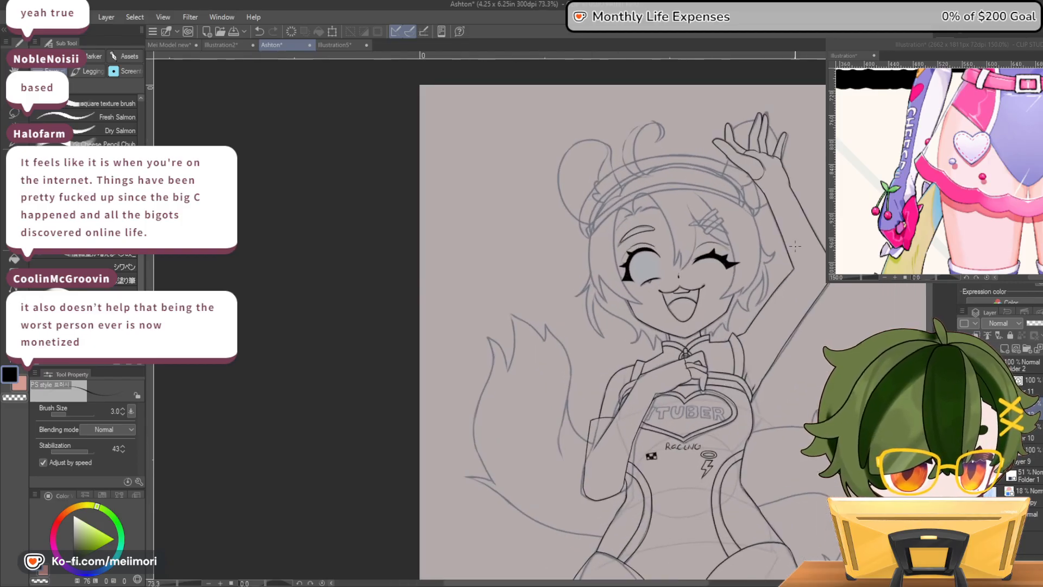
scroll(630, 198, "up", 5)
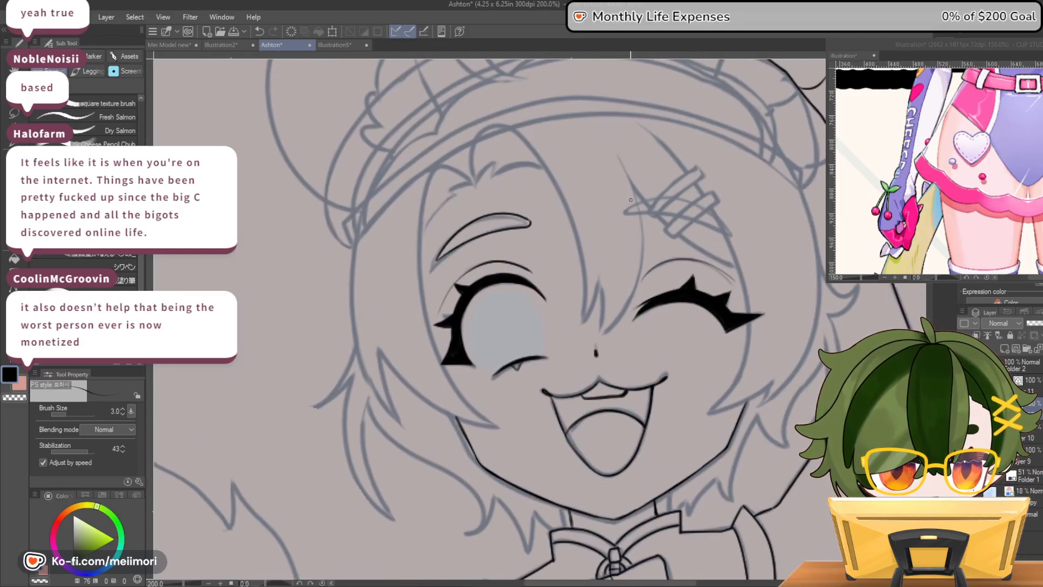
scroll(630, 199, "down", 8)
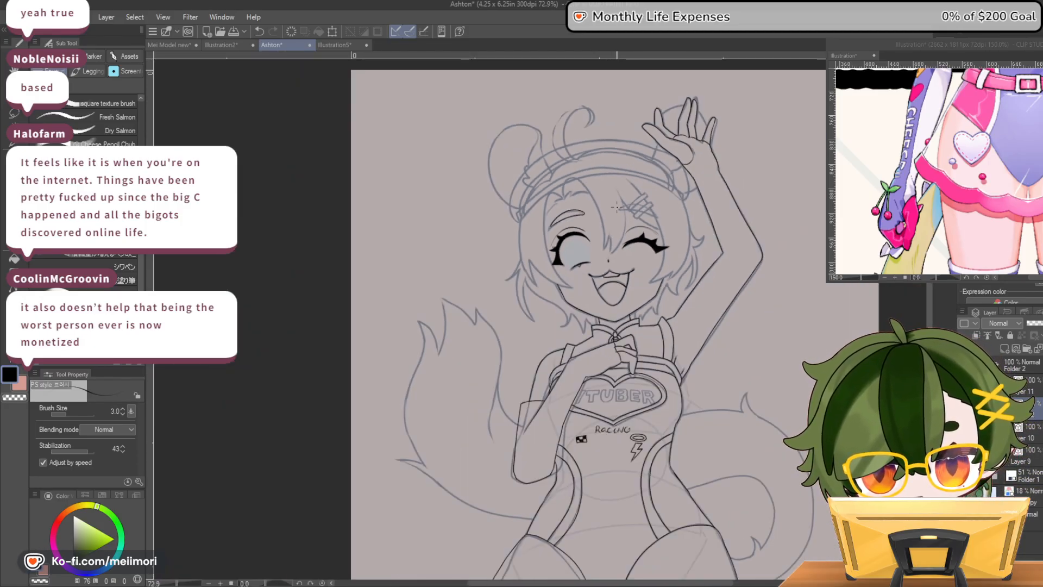
scroll(617, 206, "down", 3)
scroll(638, 176, "up", 5)
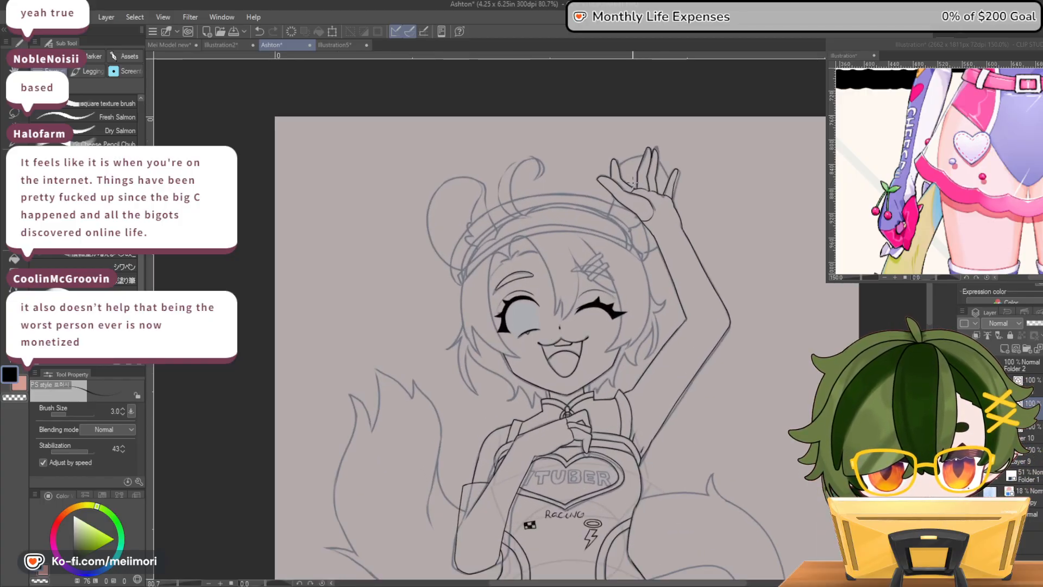
scroll(671, 277, "down", 3)
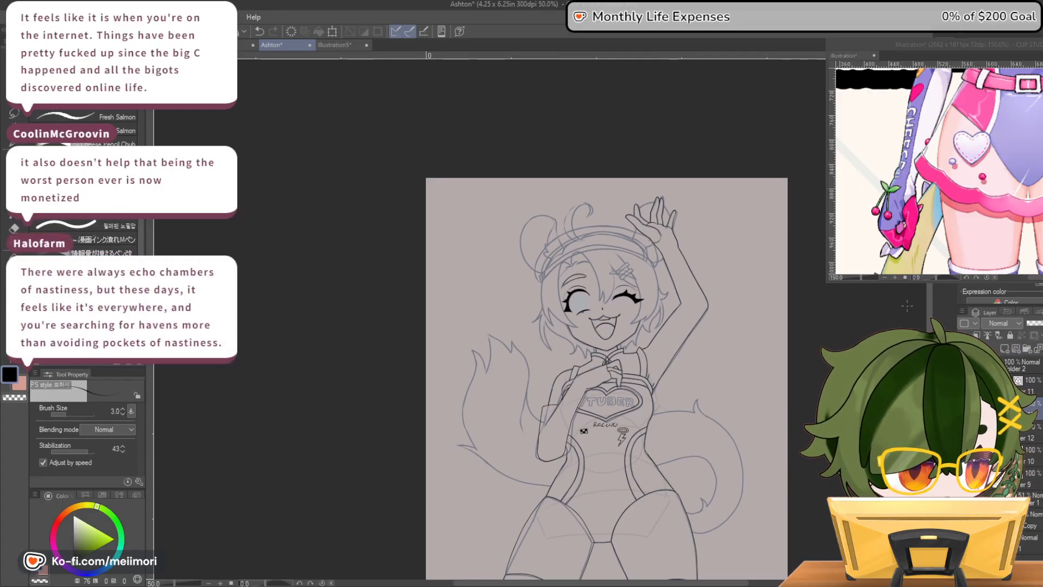
scroll(700, 235, "up", 1)
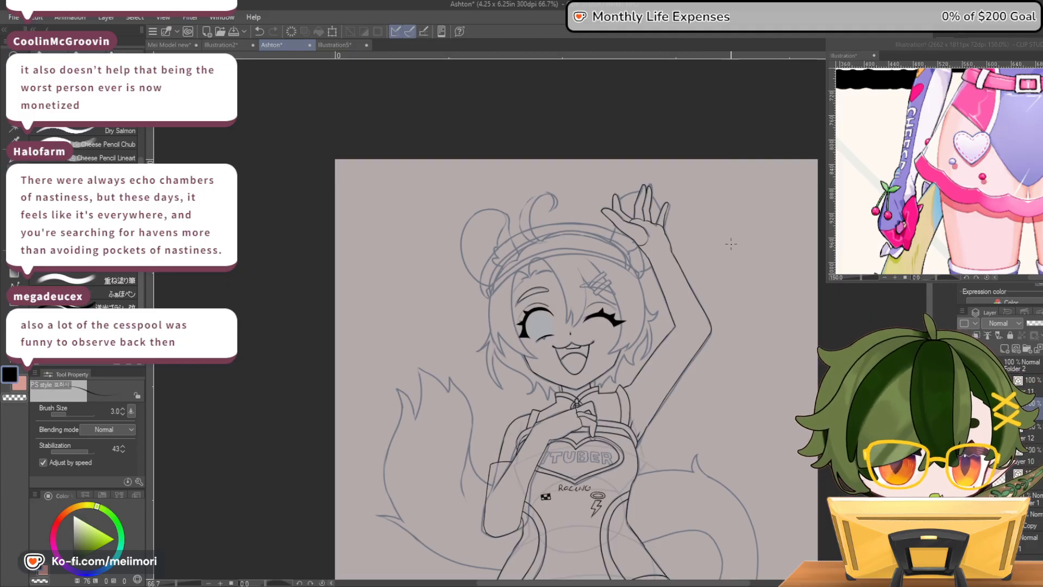
scroll(729, 245, "up", 4)
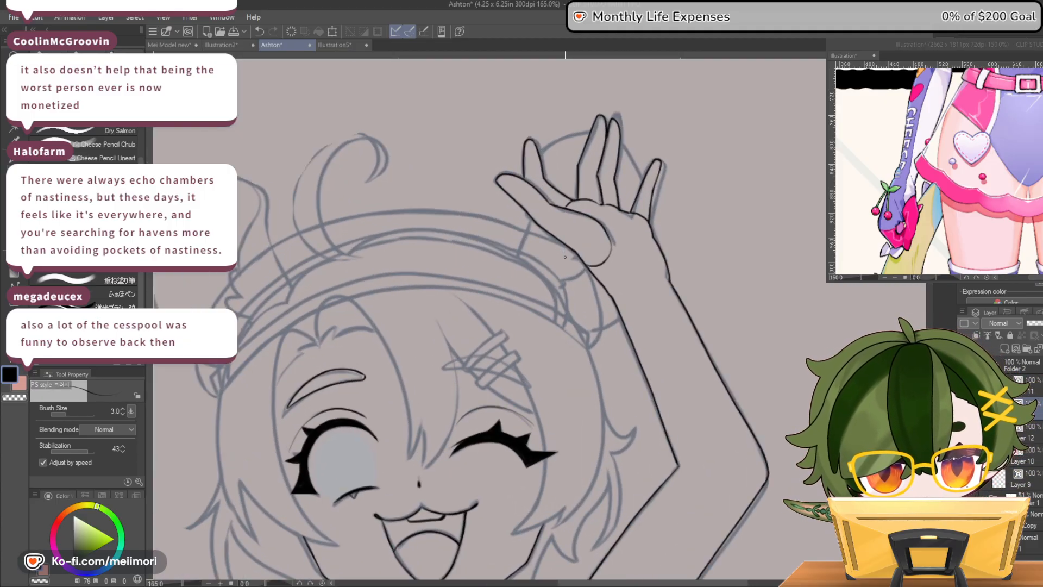
Ink the round ear behind the raised hand, adding a short curved line at its base beside the headband
mouse_move(517, 256)
left_mouse_down()
mouse_move(540, 154)
mouse_move(559, 140)
mouse_move(621, 138)
mouse_move(655, 199)
mouse_move(653, 220)
left_mouse_up()
key("ctrl+z")
mouse_move(519, 255)
left_mouse_down()
mouse_move(543, 149)
mouse_move(596, 139)
mouse_move(641, 163)
mouse_move(656, 195)
mouse_move(652, 267)
mouse_move(630, 307)
mouse_move(584, 328)
left_mouse_up()
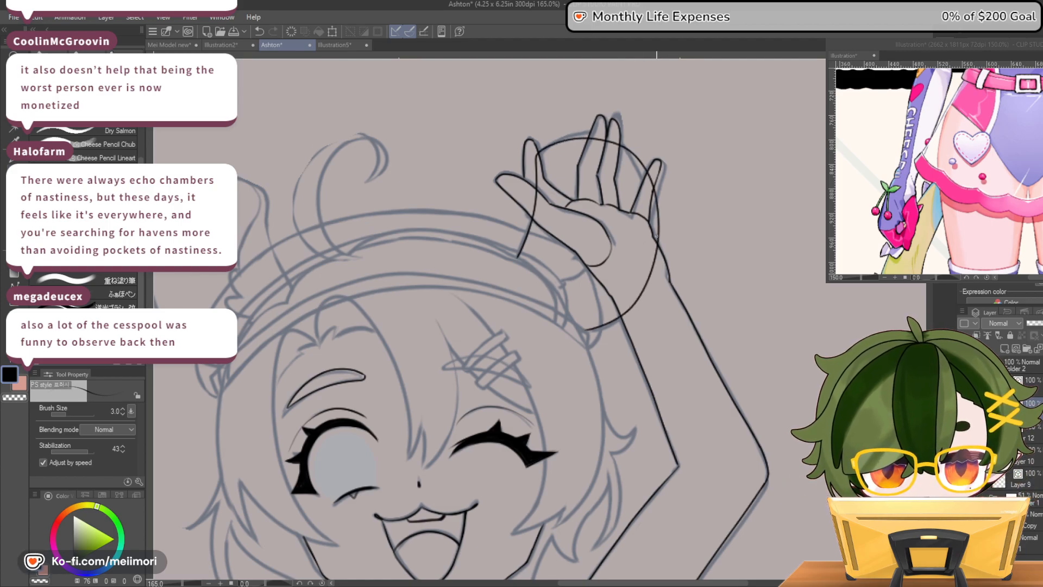
mouse_move(552, 285)
left_mouse_down()
mouse_move(580, 275)
mouse_move(576, 251)
left_mouse_up()
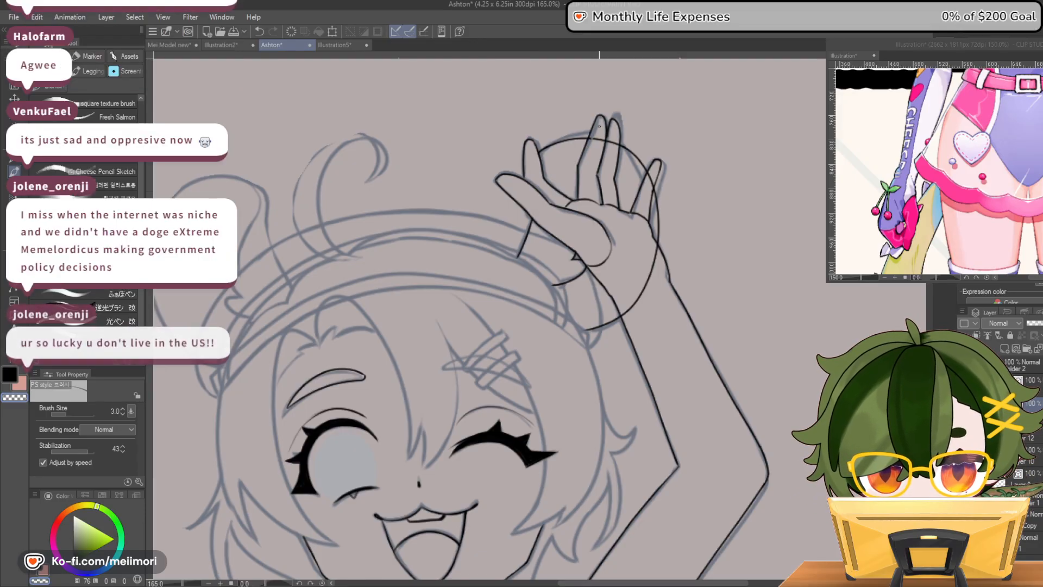
Erase the ear outline where it crosses the raised hand and wrist with a size 12.4 brush, and restore the brush size to 3.0
left_click(77, 412)
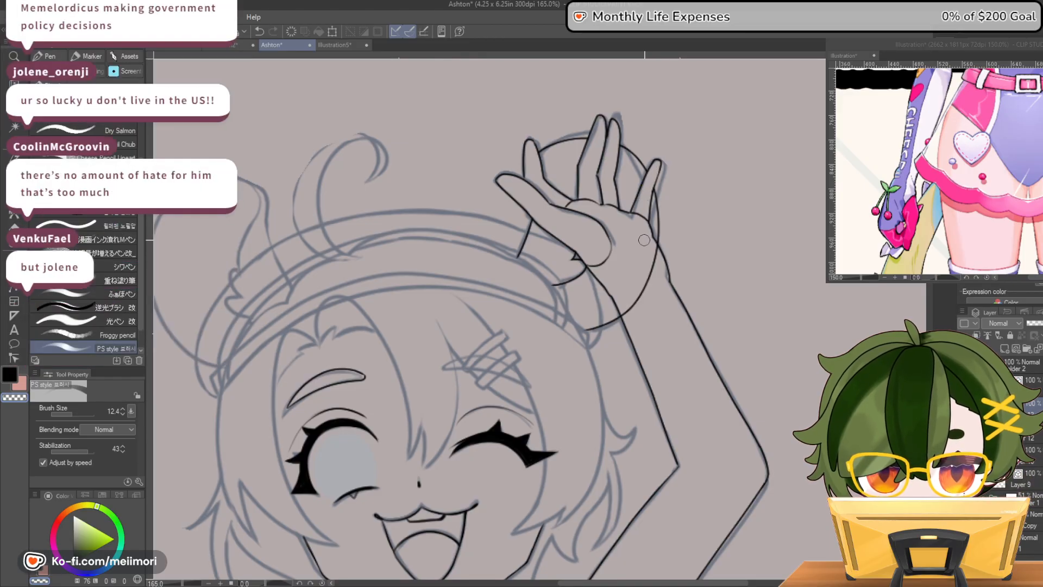
left_click_drag(656, 254, 630, 317)
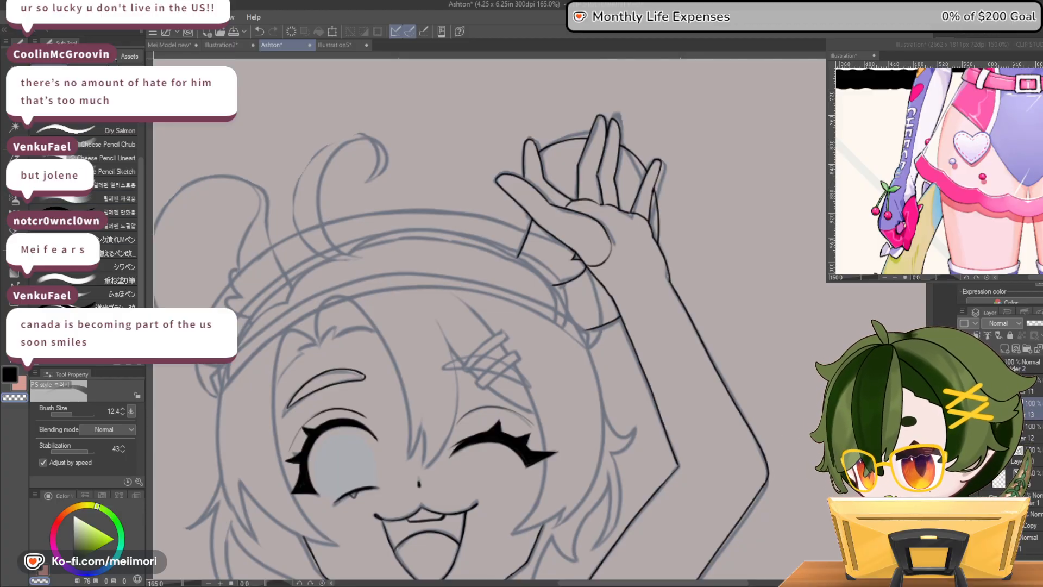
left_click(121, 408)
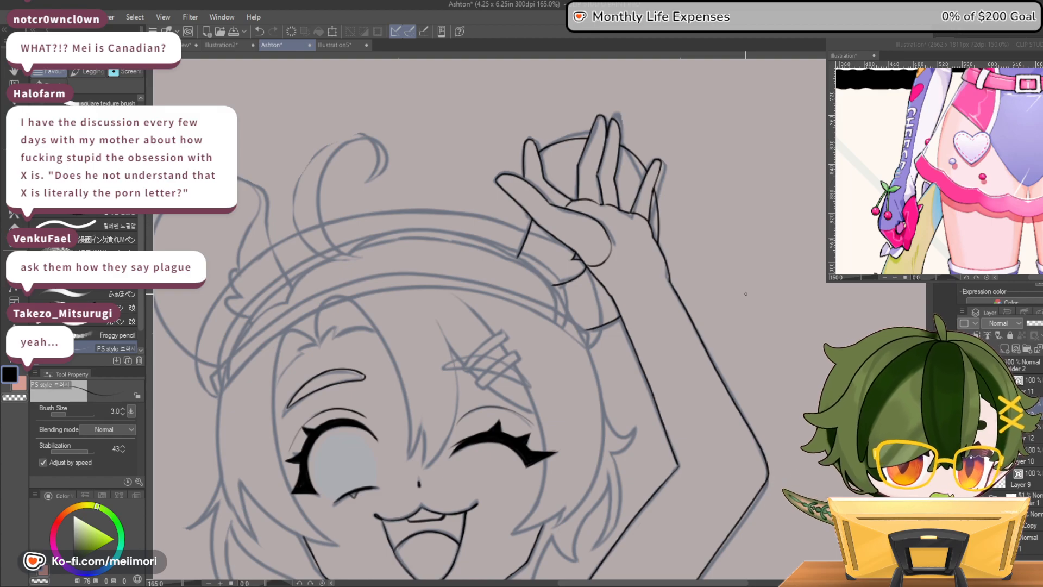
Check the inked ear against the whole figure, and inspect the face, raised arm and torso up close
scroll(706, 307, "down", 6)
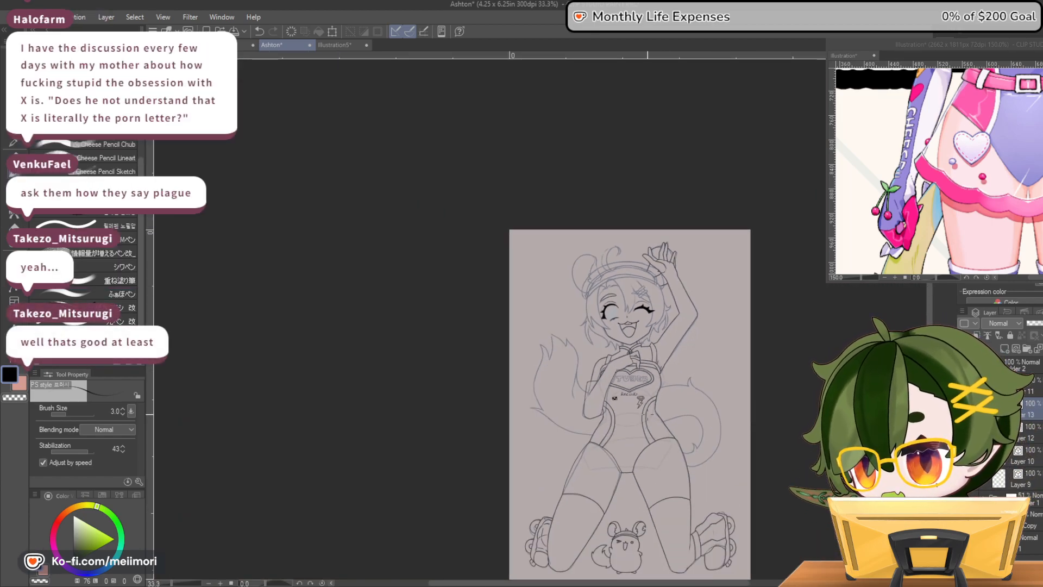
scroll(652, 418, "up", 3)
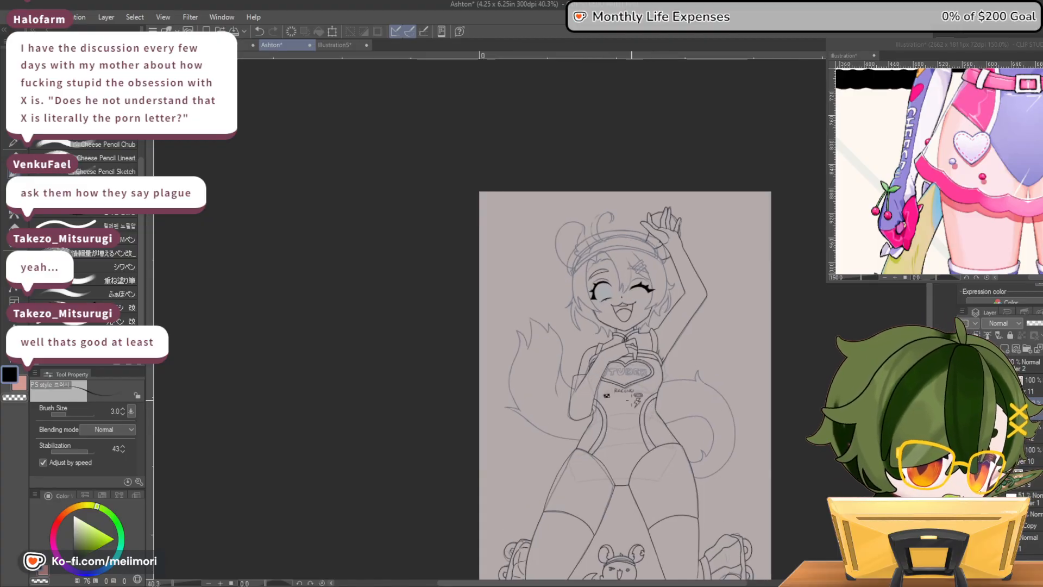
scroll(649, 429, "up", 3)
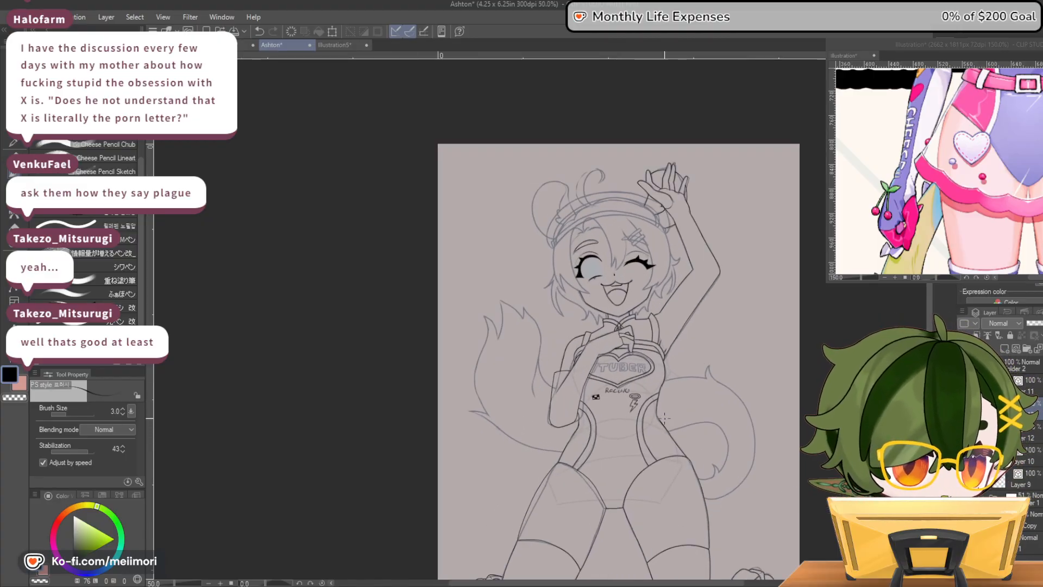
scroll(663, 409, "up", 1)
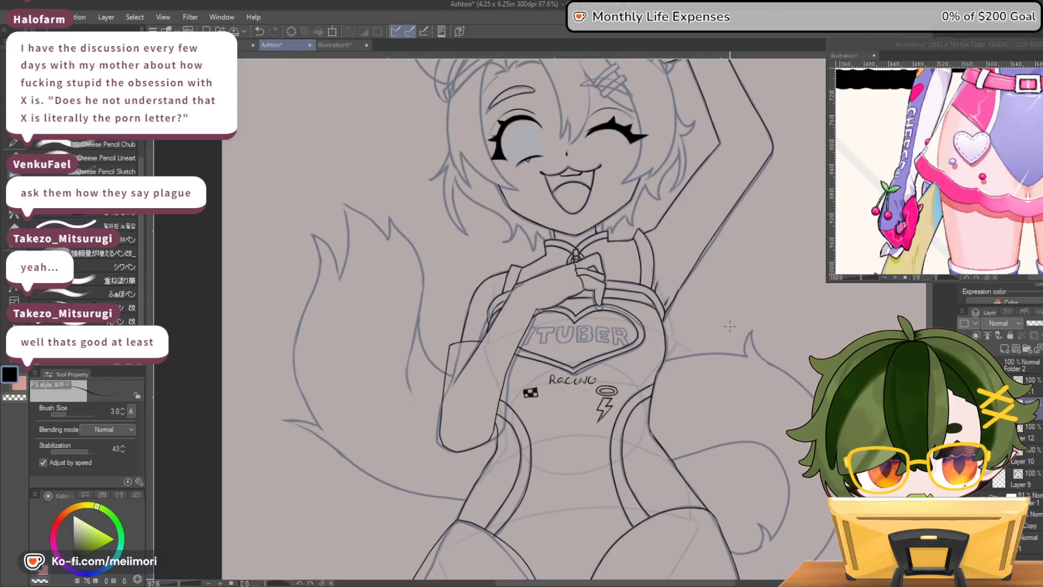
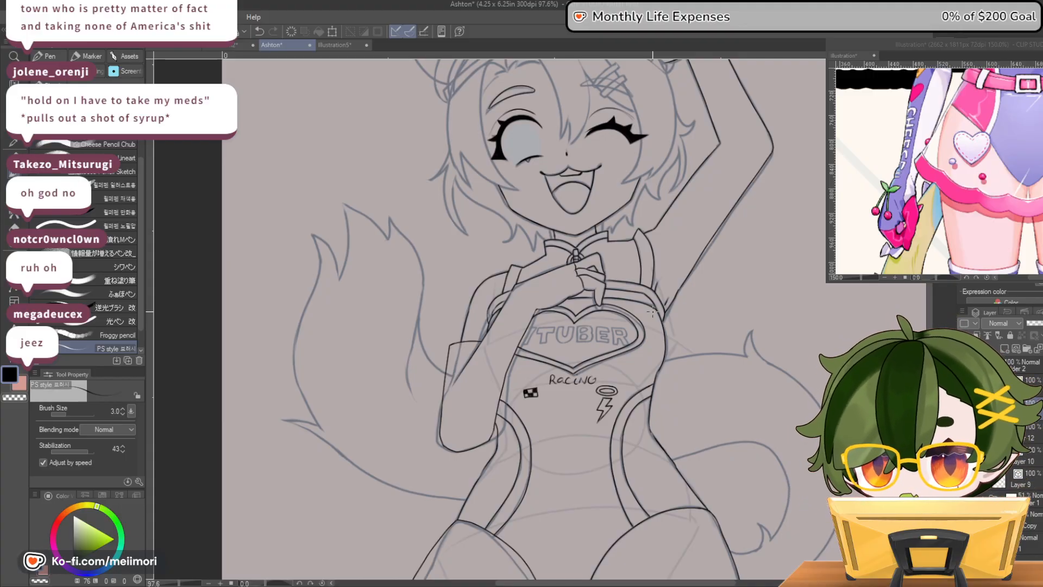
Hide the sketch layer to check the clean line art on the whole figure, then show the sketch again and inspect the head
scroll(669, 214, "down", 5)
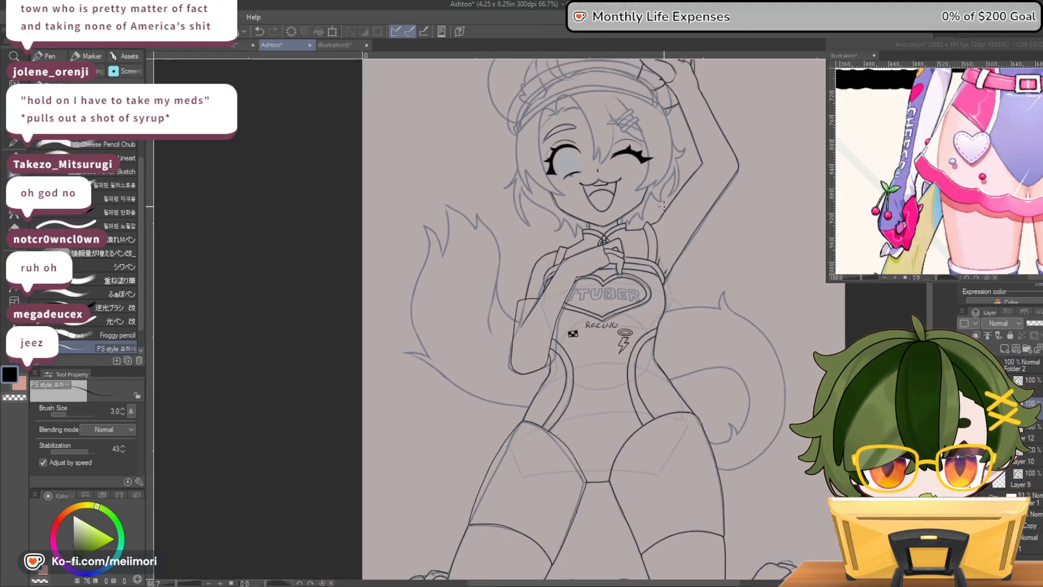
scroll(664, 211, "up", 2)
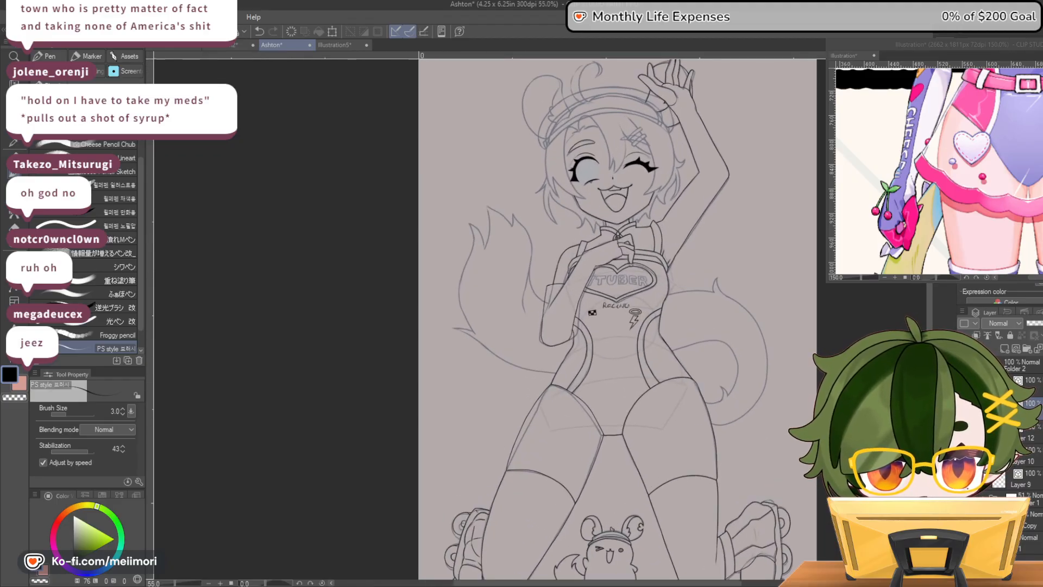
left_click(964, 499)
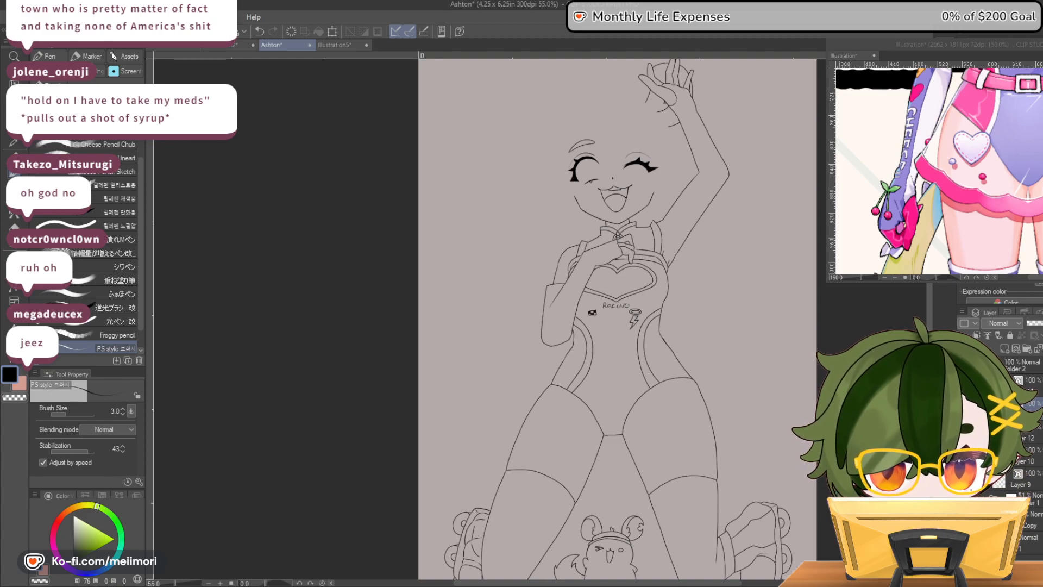
scroll(741, 424, "down", 2)
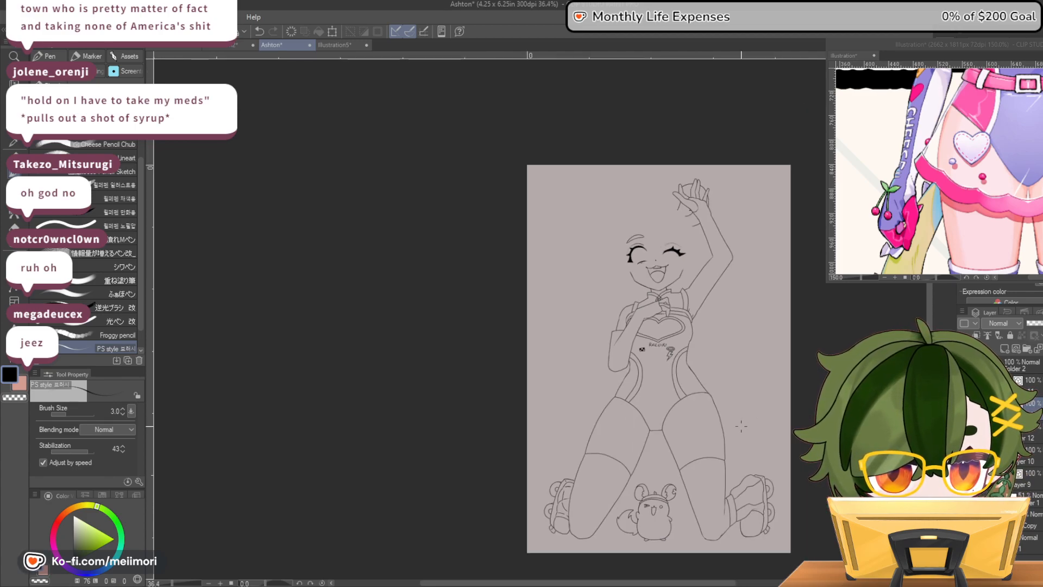
scroll(695, 337, "up", 2)
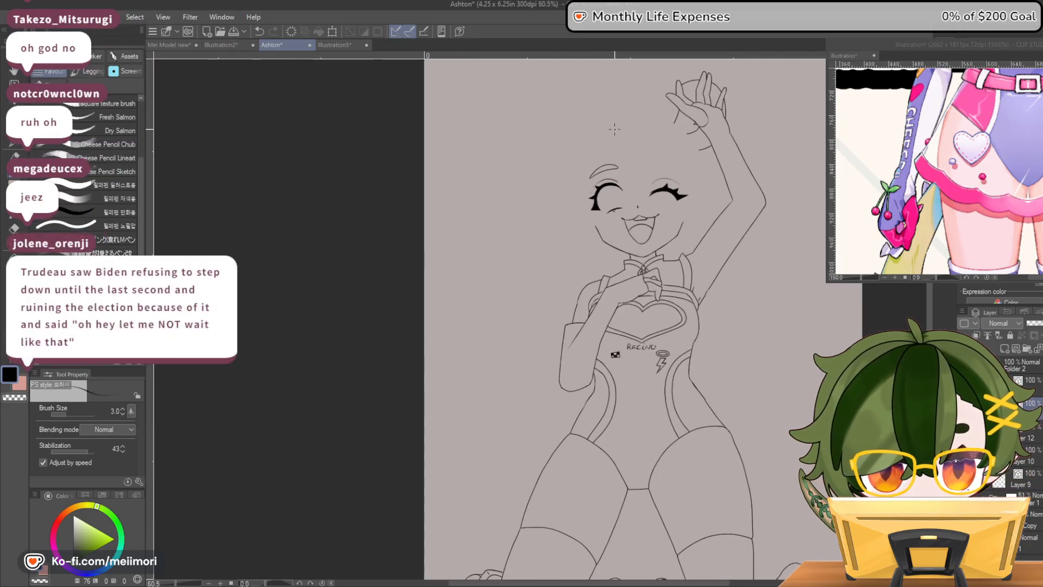
scroll(613, 126, "down", 1)
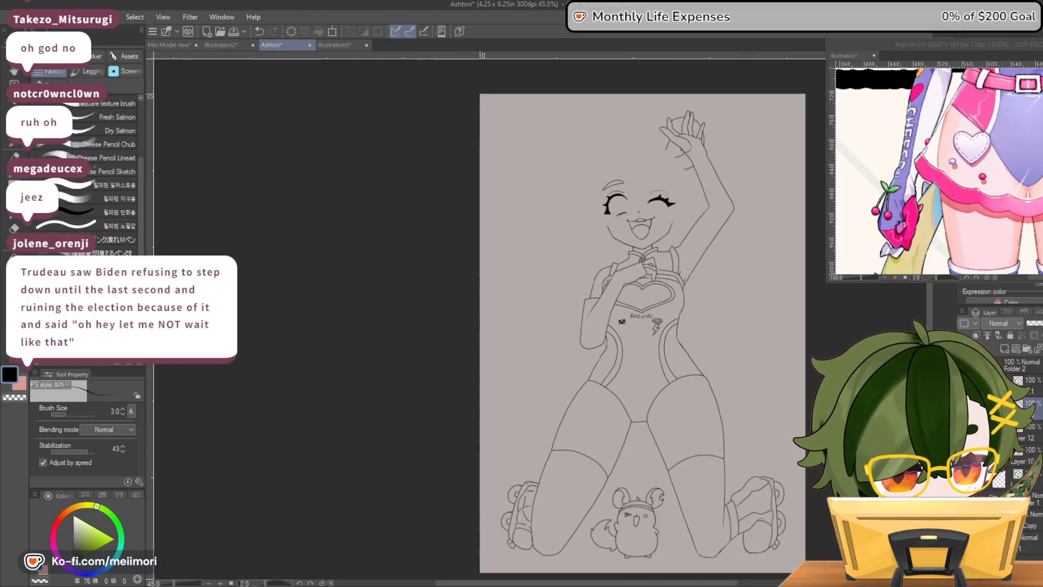
left_click(964, 498)
scroll(689, 256, "up", 2)
scroll(689, 255, "down", 1)
scroll(815, 134, "up", 3)
scroll(525, 180, "up", 4)
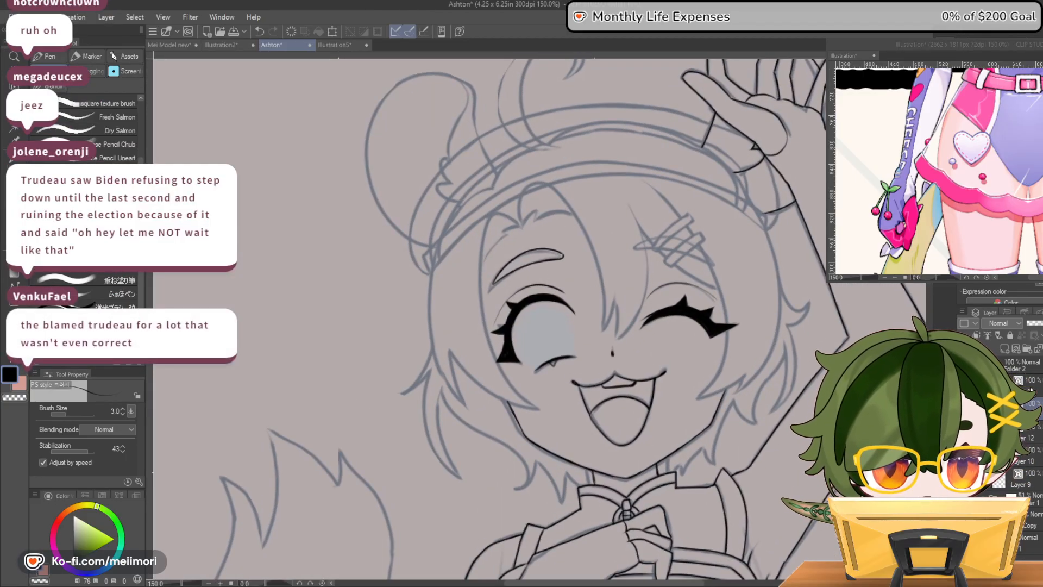
Add a new layer and ink the fringe above the open eye, including its small tufts and the long lock ending between the eyes
left_click(1016, 349)
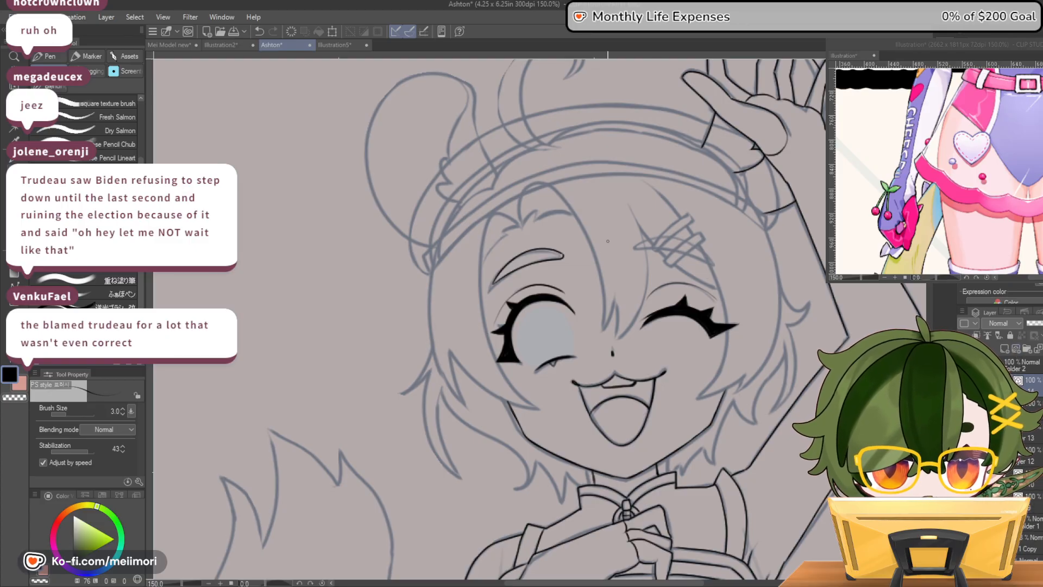
mouse_move(524, 228)
left_mouse_down()
mouse_move(533, 214)
mouse_move(565, 214)
left_mouse_up()
left_click_drag(505, 231, 480, 259)
mouse_move(522, 223)
left_mouse_down()
mouse_move(504, 212)
mouse_move(490, 218)
mouse_move(484, 323)
left_mouse_up()
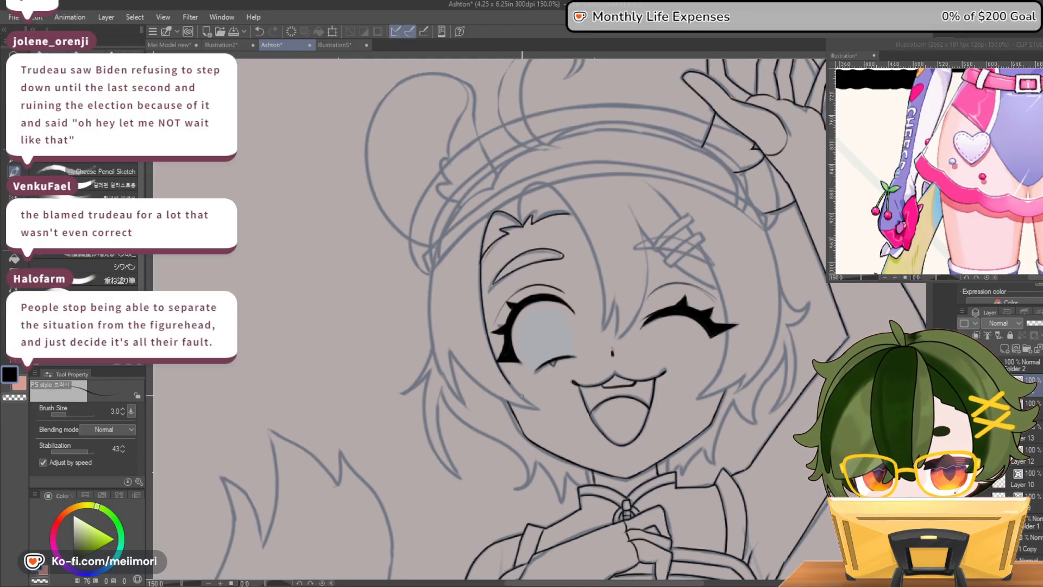
mouse_move(520, 212)
left_mouse_down()
mouse_move(537, 182)
mouse_move(569, 209)
mouse_move(593, 259)
mouse_move(603, 328)
mouse_move(615, 299)
mouse_move(613, 340)
left_mouse_up()
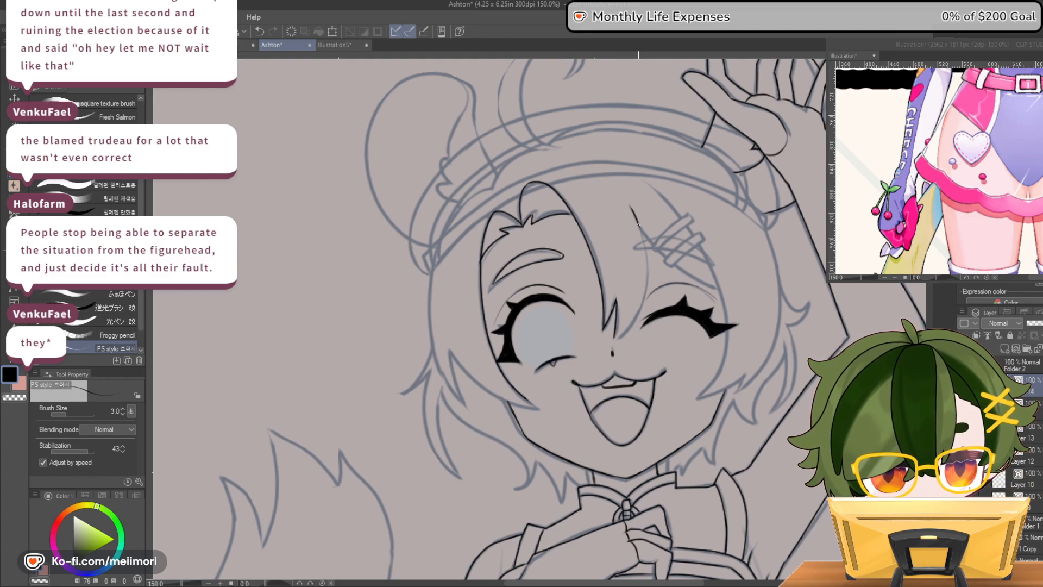
Ink the thin fringe strand that curves from above the hair clip to the pointed tip between the eyes
left_click_drag(638, 222, 647, 237)
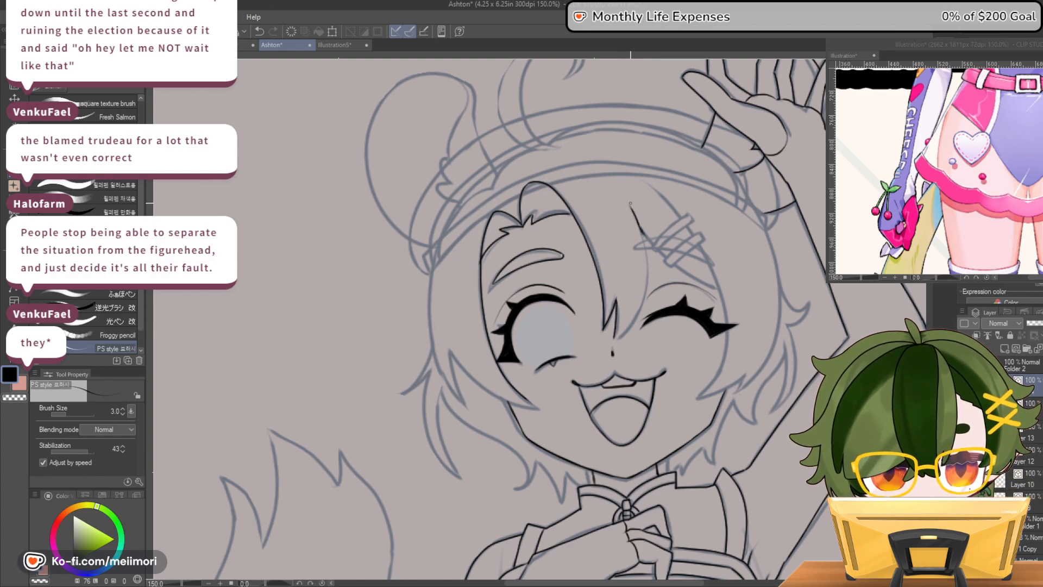
left_click_drag(646, 246, 644, 311)
key("ctrl+z")
mouse_move(645, 239)
left_mouse_down()
mouse_move(640, 316)
mouse_move(615, 335)
mouse_move(641, 298)
mouse_move(642, 238)
mouse_move(647, 287)
mouse_move(614, 341)
left_mouse_up()
key("ctrl+z")
key("ctrl+z")
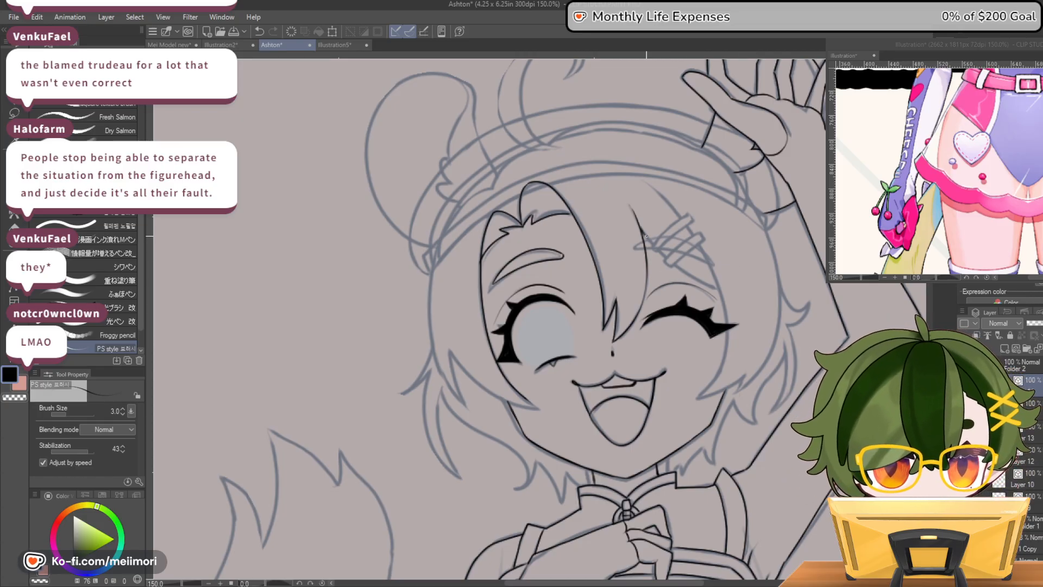
Ink the fringe lock behind the hair clip and the long lock running past the winking eye to the cheek
left_click_drag(642, 231, 671, 265)
left_click_drag(640, 225, 722, 292)
mouse_move(639, 182)
left_mouse_down()
mouse_move(689, 228)
mouse_move(716, 279)
mouse_move(728, 333)
mouse_move(701, 393)
left_mouse_up()
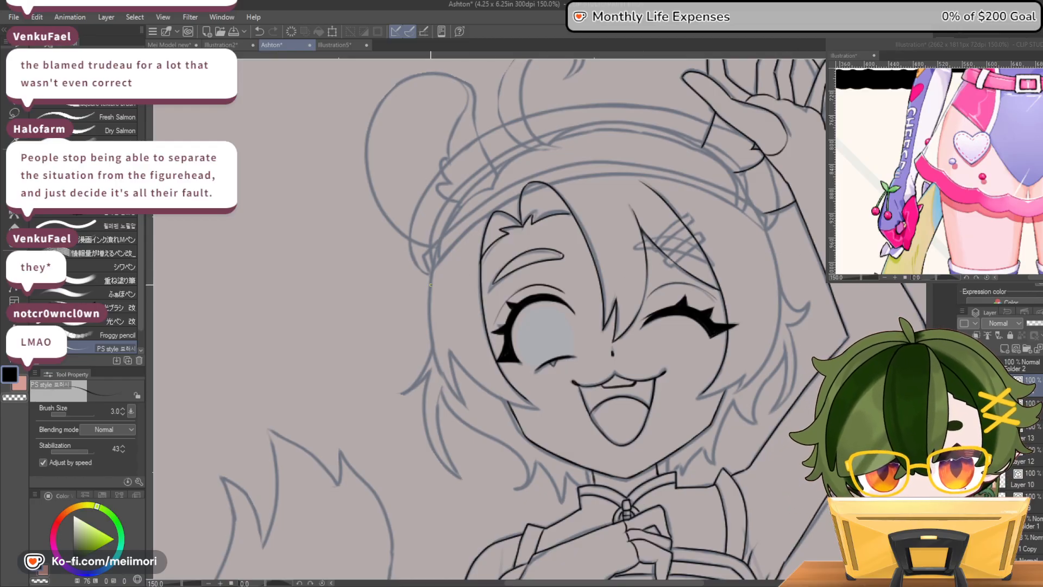
Ink the outer hair contour beside the open eye, with the pointed cheek locks and the outward-flicking strand below
mouse_move(429, 273)
left_mouse_down()
mouse_move(429, 340)
mouse_move(454, 394)
mouse_move(467, 409)
mouse_move(450, 352)
mouse_move(481, 388)
mouse_move(543, 411)
left_mouse_up()
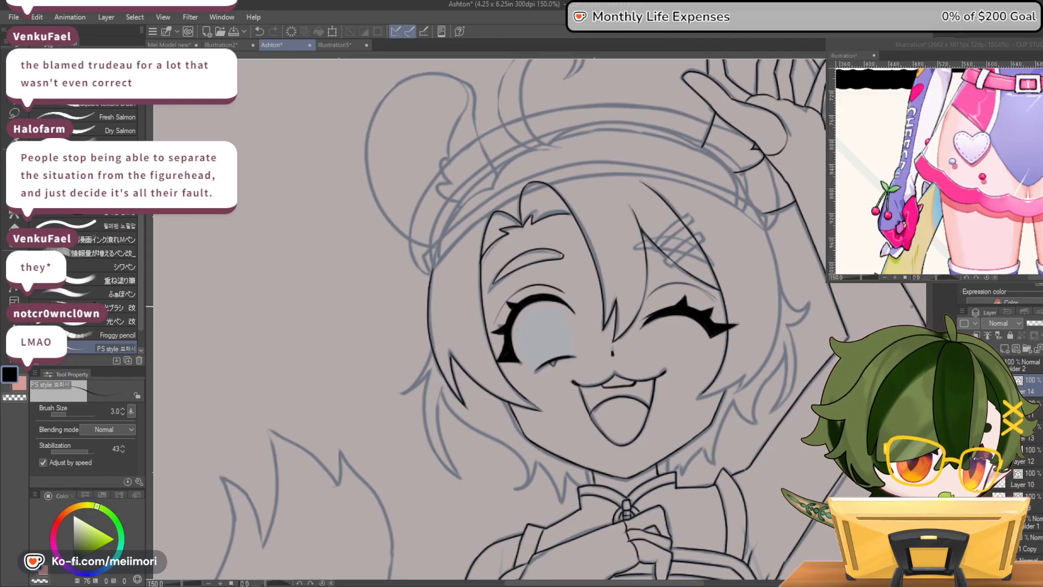
left_click_drag(429, 355, 402, 394)
key("ctrl+z")
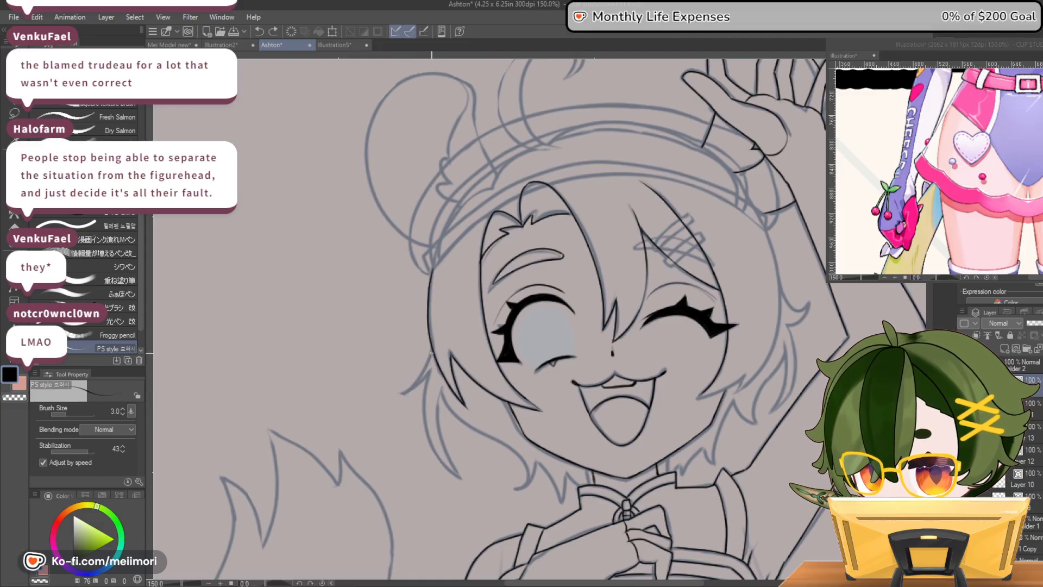
mouse_move(429, 357)
left_mouse_down()
mouse_move(403, 389)
mouse_move(430, 373)
mouse_move(433, 444)
mouse_move(465, 481)
mouse_move(436, 421)
mouse_move(439, 386)
left_mouse_up()
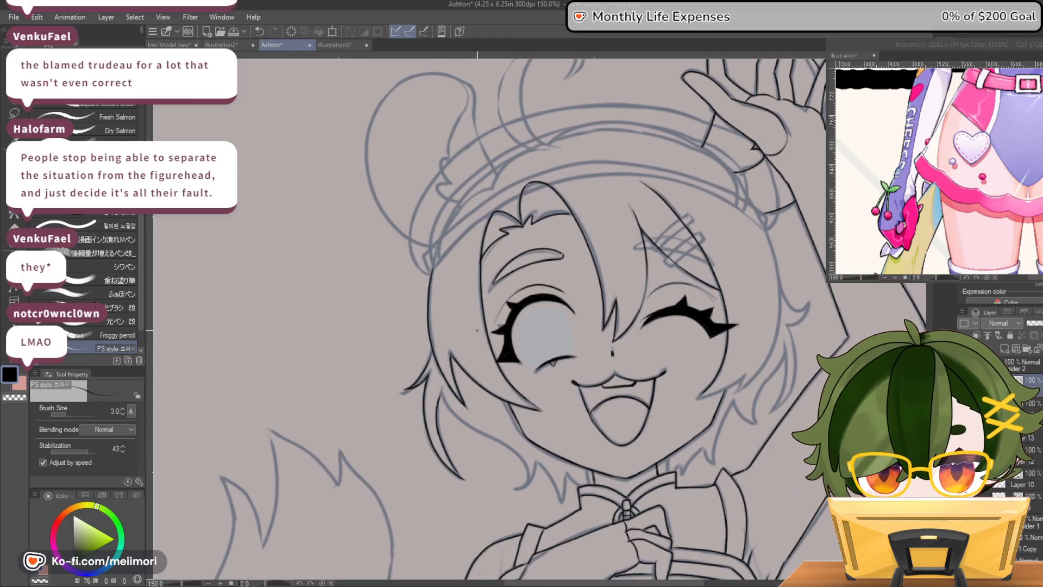
key("ctrl+z")
mouse_move(426, 378)
left_mouse_down()
mouse_move(427, 428)
mouse_move(459, 475)
mouse_move(438, 400)
left_mouse_up()
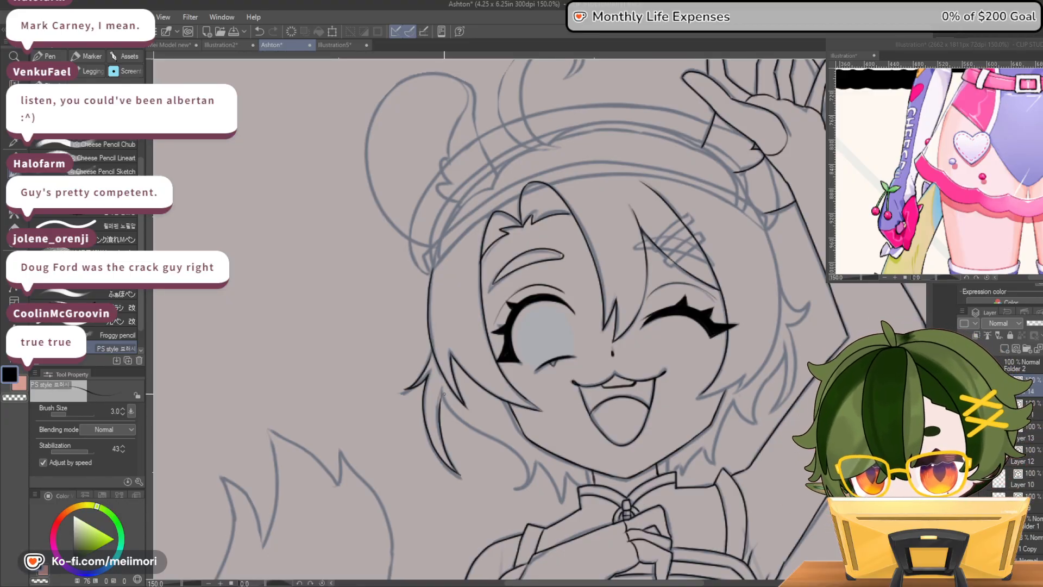
Ink the lower back hair on the open-eye side, from behind the long strand to the jagged tips at the collar
mouse_move(444, 403)
left_mouse_down()
mouse_move(520, 460)
mouse_move(518, 486)
left_mouse_up()
key("ctrl+z")
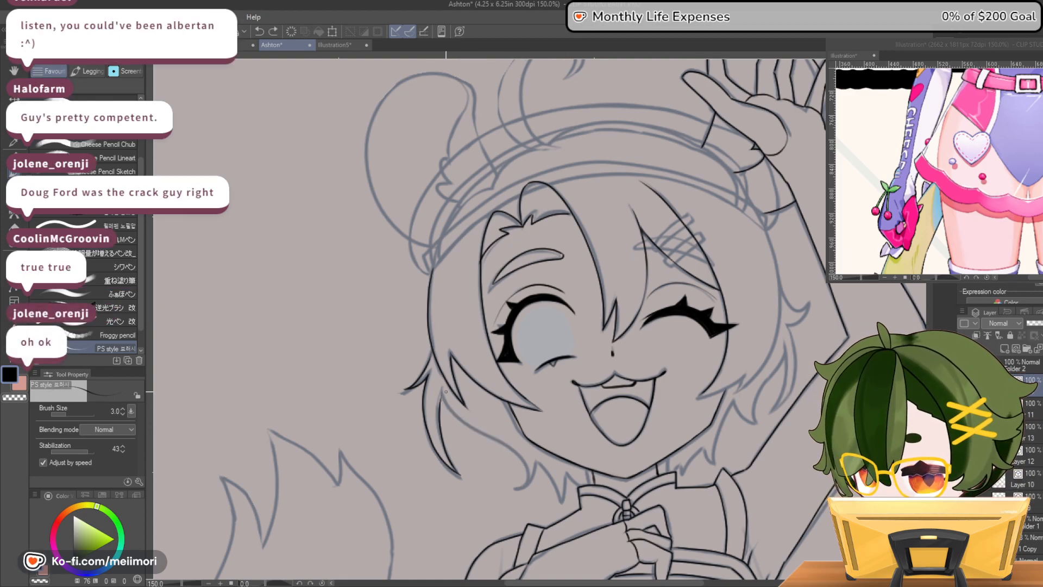
mouse_move(443, 394)
left_mouse_down()
mouse_move(468, 426)
mouse_move(510, 447)
left_mouse_up()
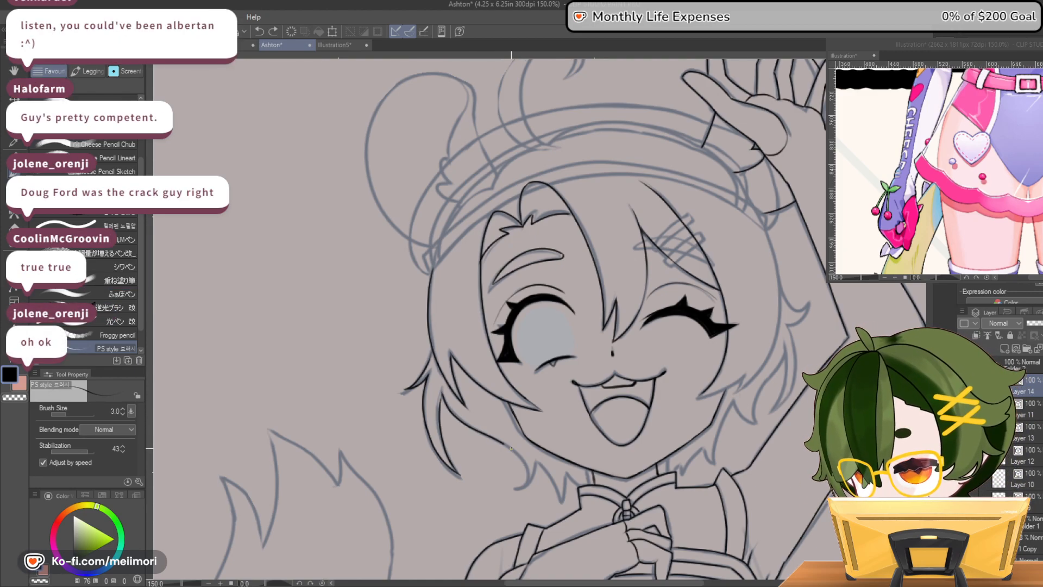
left_click_drag(514, 487, 528, 481)
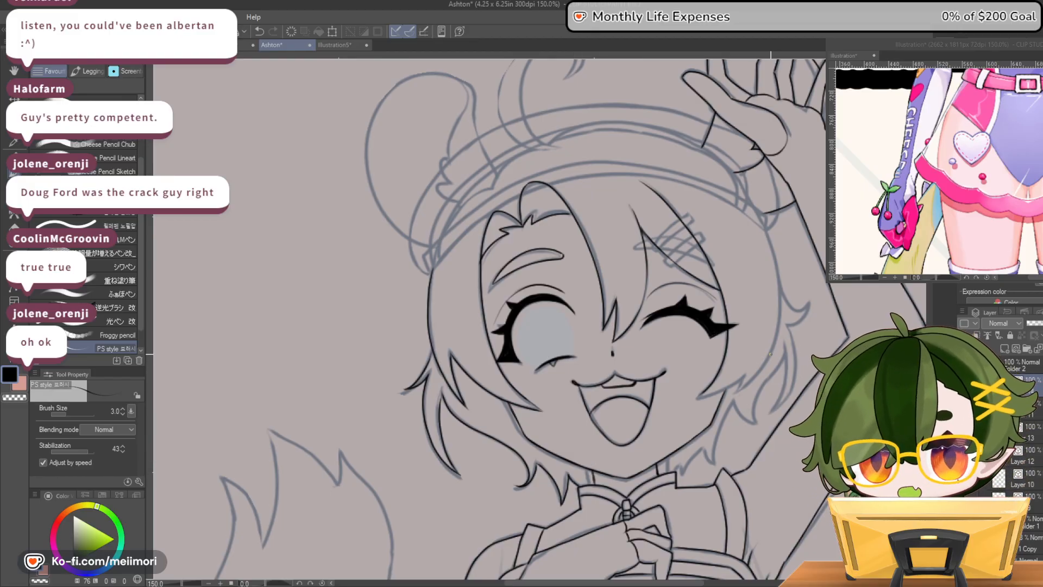
Ink the outer hair contour on the winking side, from the headband down to the pointed lock at the cheek
left_click_drag(764, 226, 780, 302)
key("ctrl+z")
left_click_drag(763, 220, 776, 269)
mouse_move(757, 219)
left_mouse_down()
mouse_move(783, 310)
mouse_move(767, 356)
mouse_move(732, 393)
mouse_move(745, 374)
left_mouse_up()
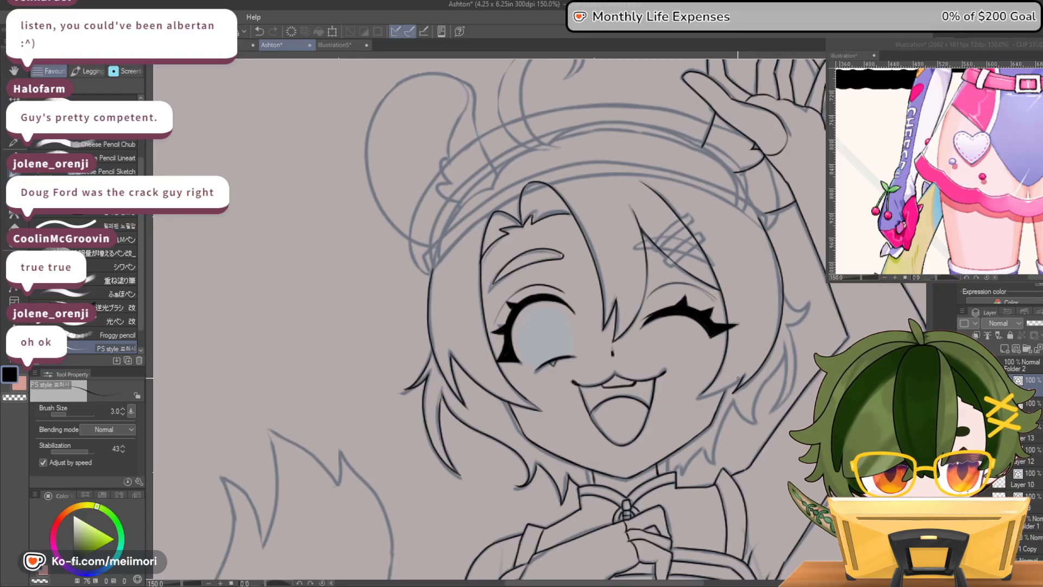
key("ctrl+z")
mouse_move(755, 213)
left_mouse_down()
mouse_move(770, 240)
mouse_move(778, 328)
mouse_move(752, 376)
left_mouse_up()
key("ctrl+z")
left_click_drag(752, 208, 778, 306)
key("ctrl+z")
mouse_move(748, 207)
left_mouse_down()
mouse_move(777, 302)
mouse_move(758, 372)
mouse_move(741, 389)
left_mouse_up()
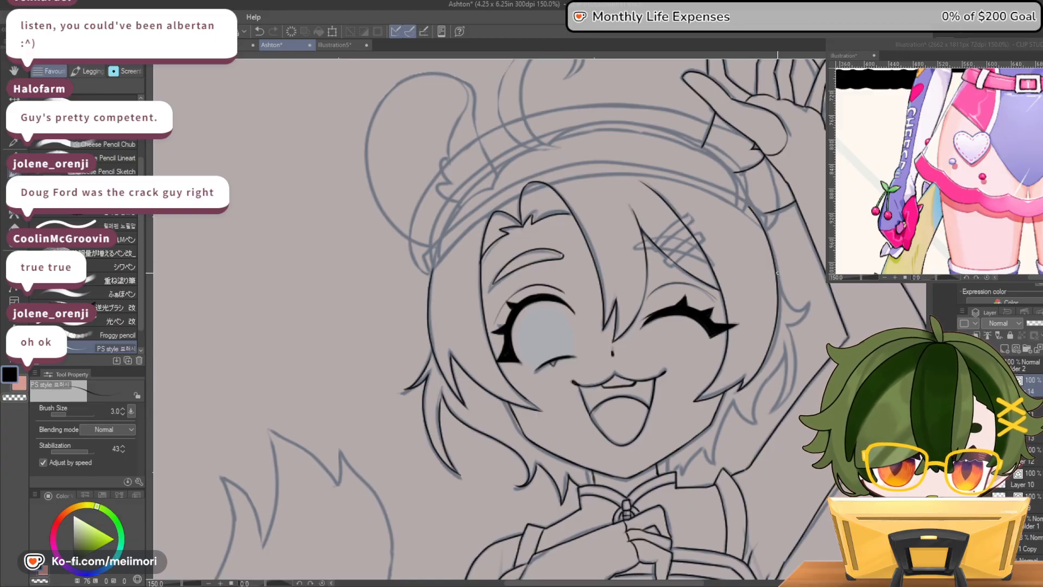
Ink the outward-flicking tips and lower locks of the hair on the winking side
left_click_drag(811, 295, 787, 322)
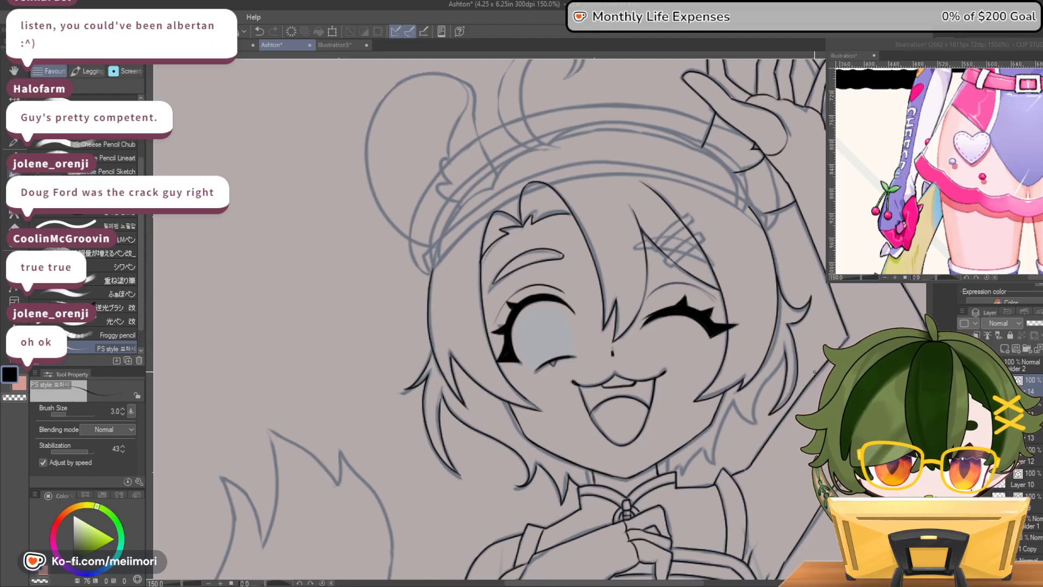
left_click_drag(787, 325, 797, 323)
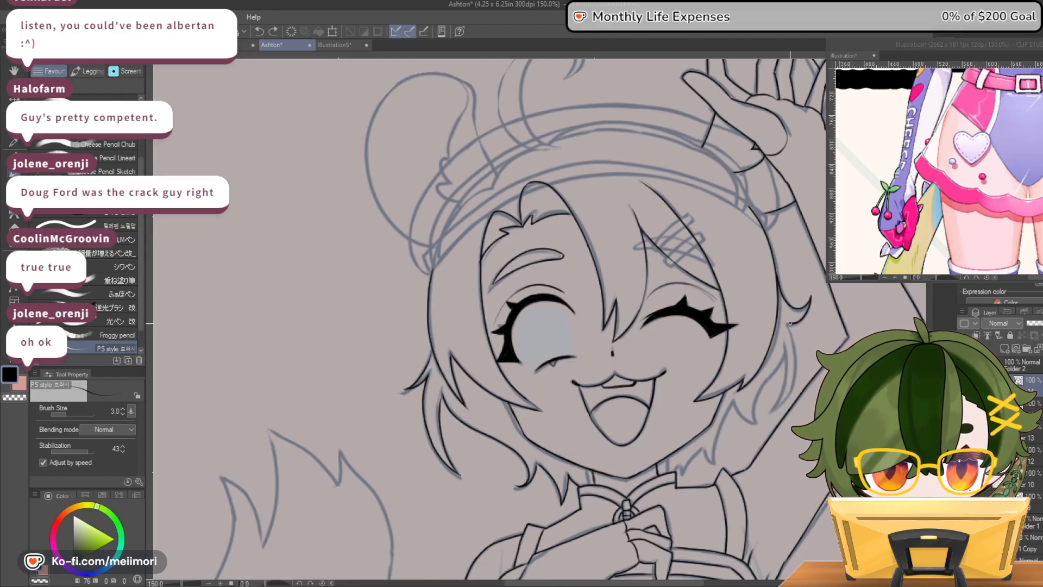
key("c")
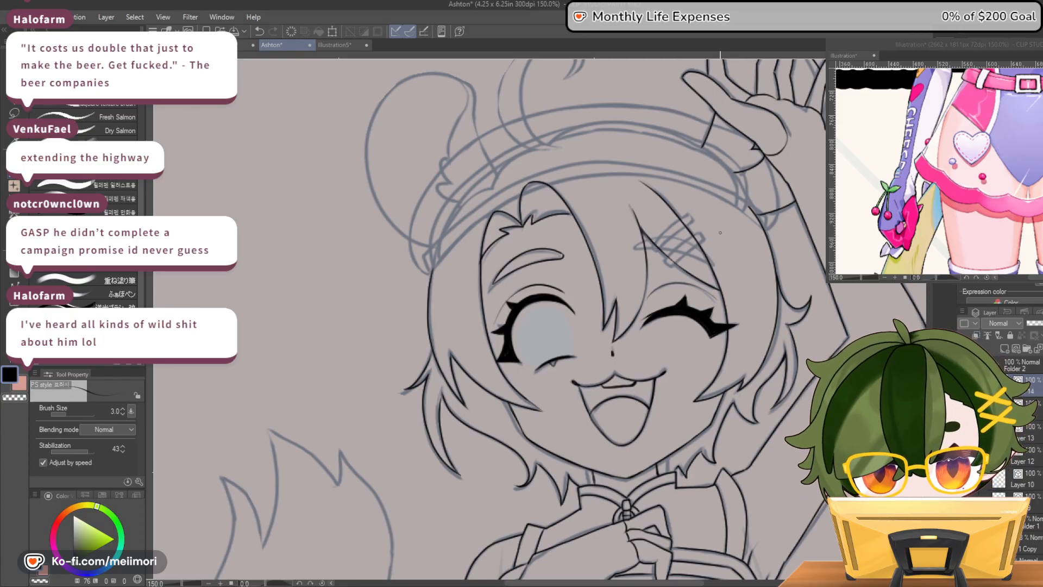
Check the inked hair against the whole figure, and inspect the face and torso up close
scroll(720, 233, "down", 6)
scroll(775, 278, "up", 2)
scroll(776, 293, "down", 3)
scroll(782, 332, "up", 1)
scroll(782, 331, "up", 4)
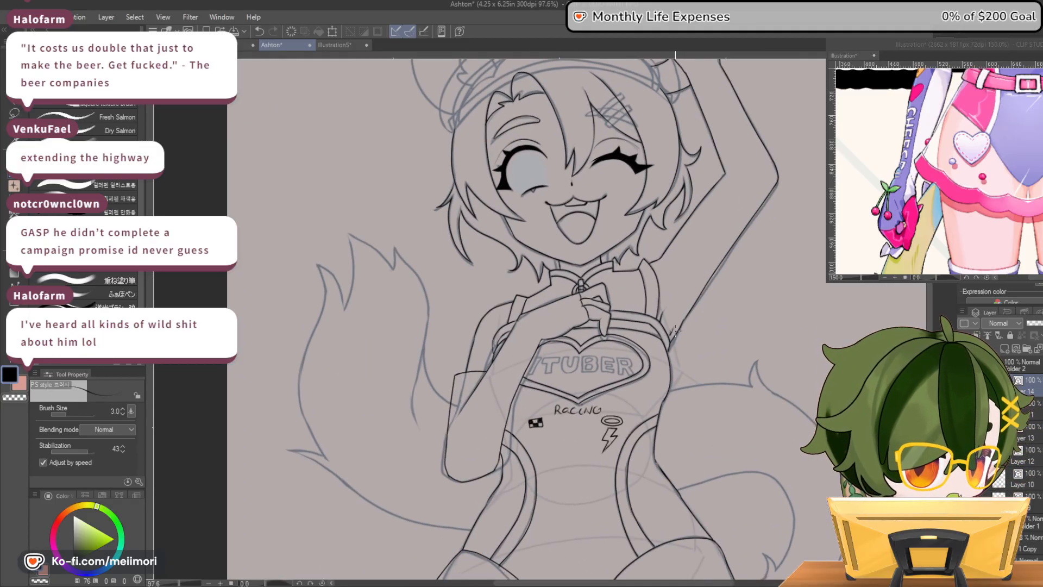
scroll(675, 330, "up", 1)
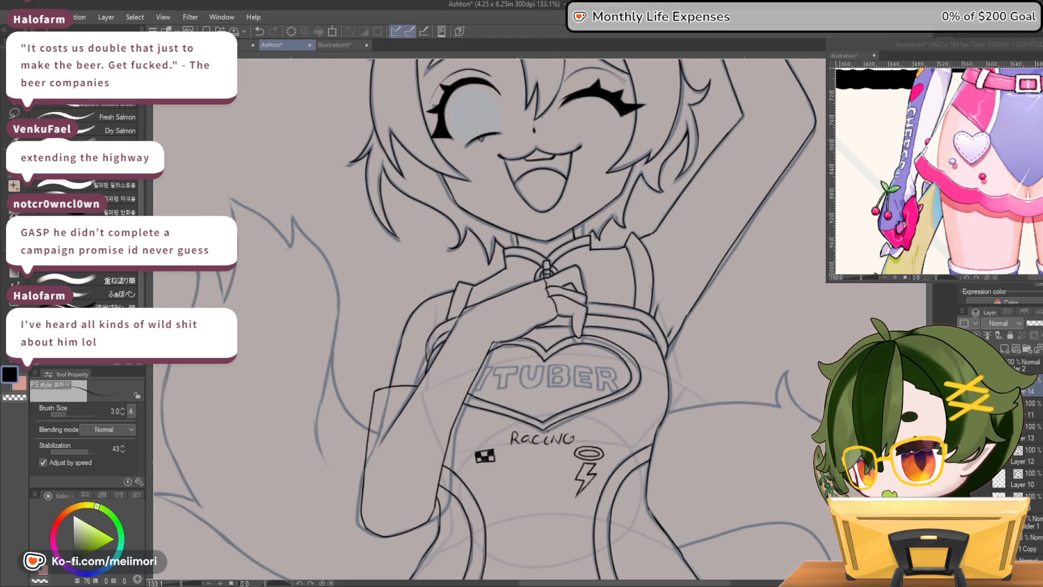
scroll(681, 324, "down", 1)
scroll(680, 325, "down", 3)
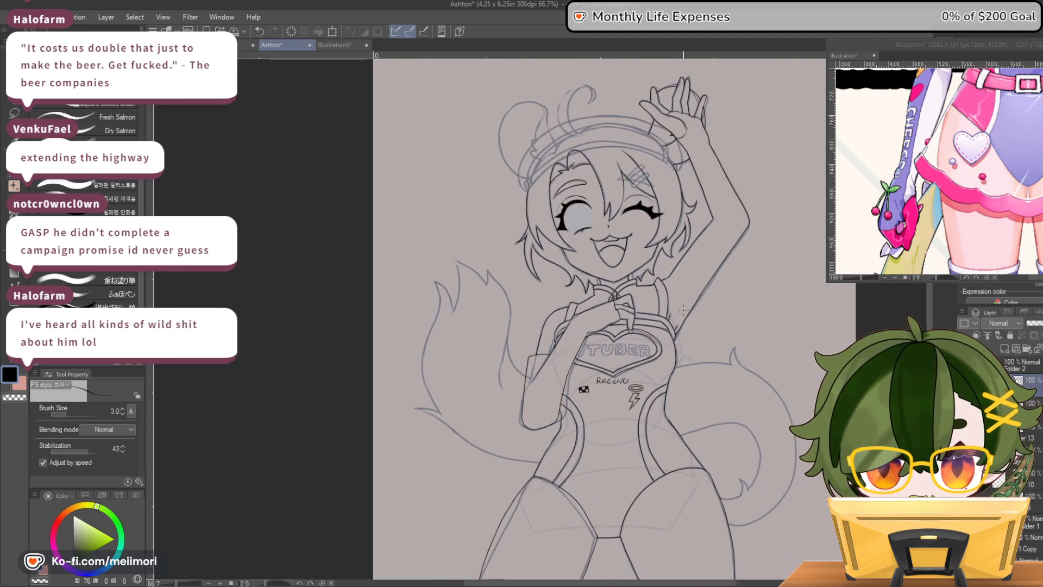
Ink the two parallel bars of the hair clip in the fringe above the winking eye
scroll(682, 166, "up", 3)
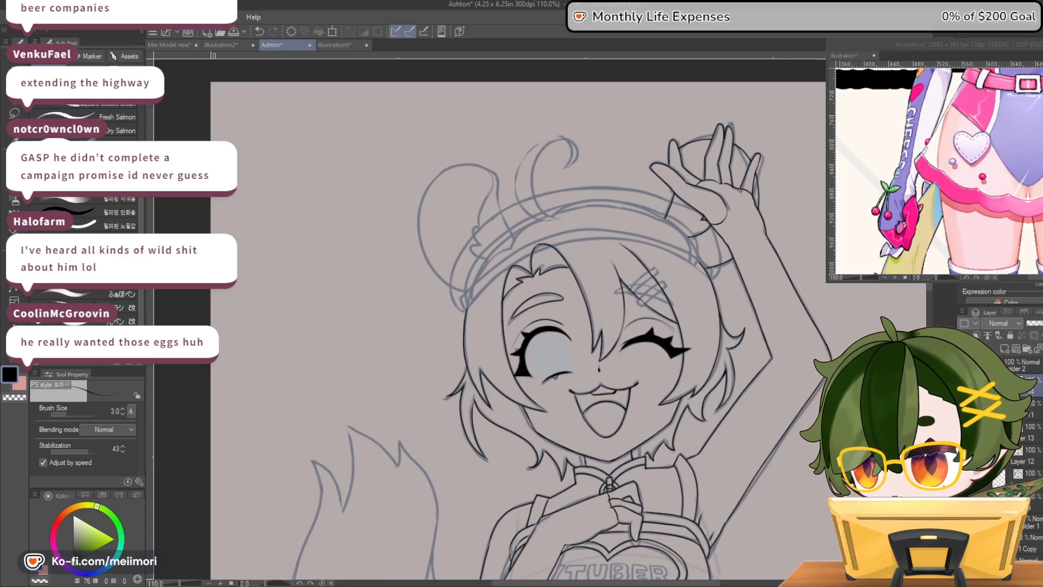
scroll(649, 299, "up", 5)
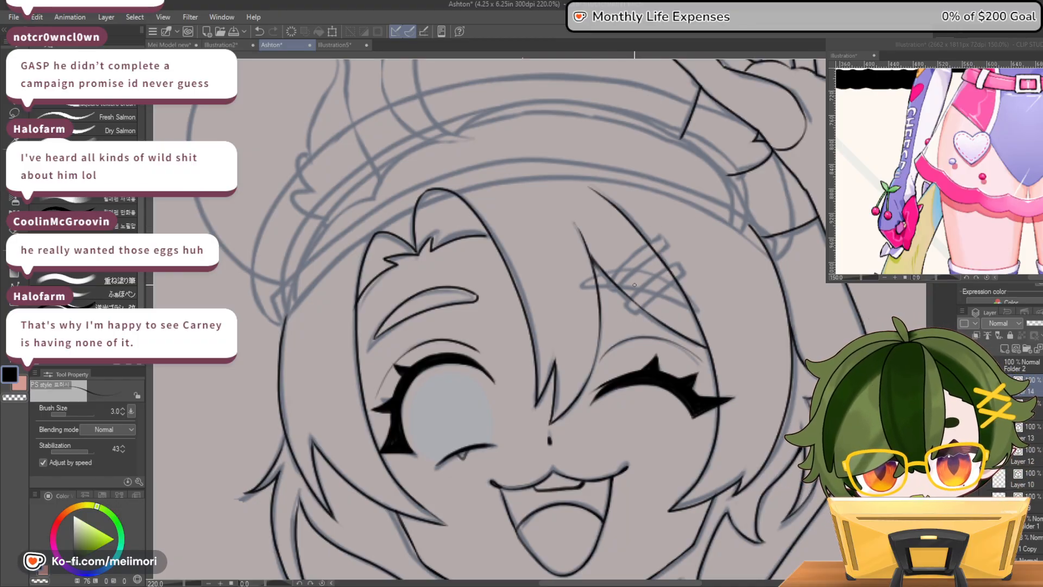
left_click_drag(604, 285, 620, 266)
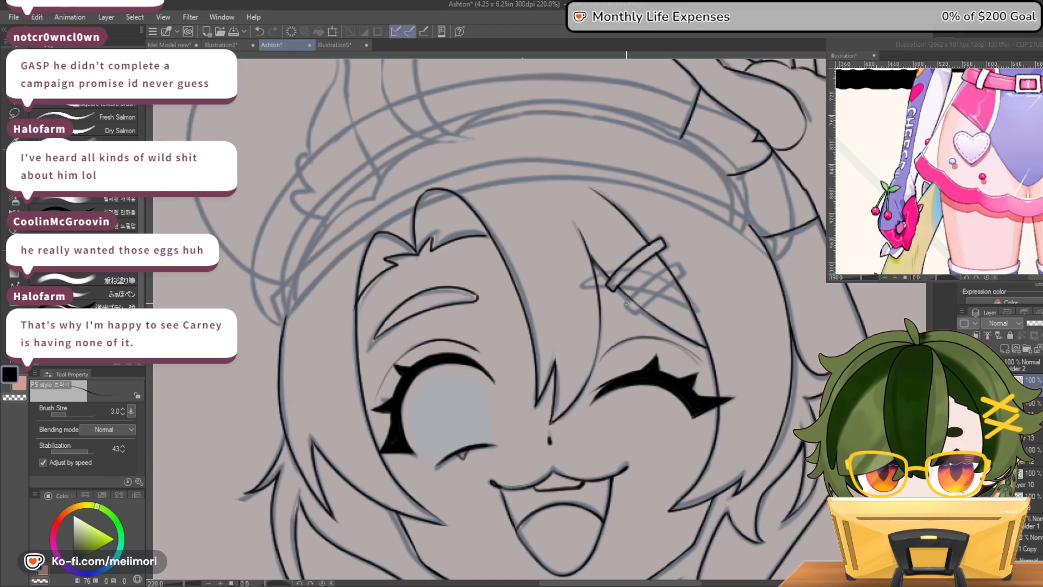
key("ctrl+z")
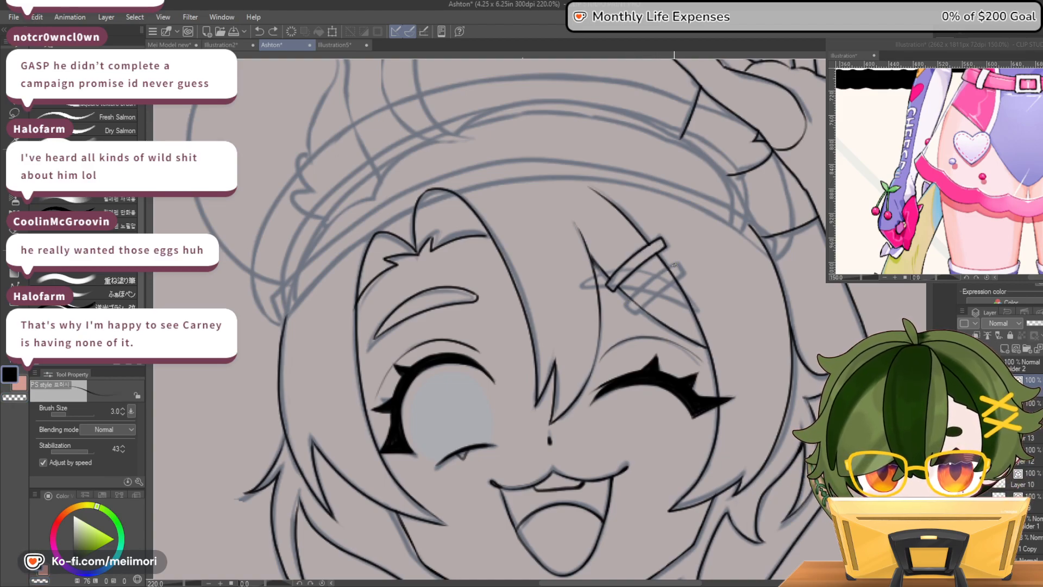
mouse_move(626, 304)
left_mouse_down()
mouse_move(641, 307)
mouse_move(672, 277)
left_mouse_up()
key("ctrl+z")
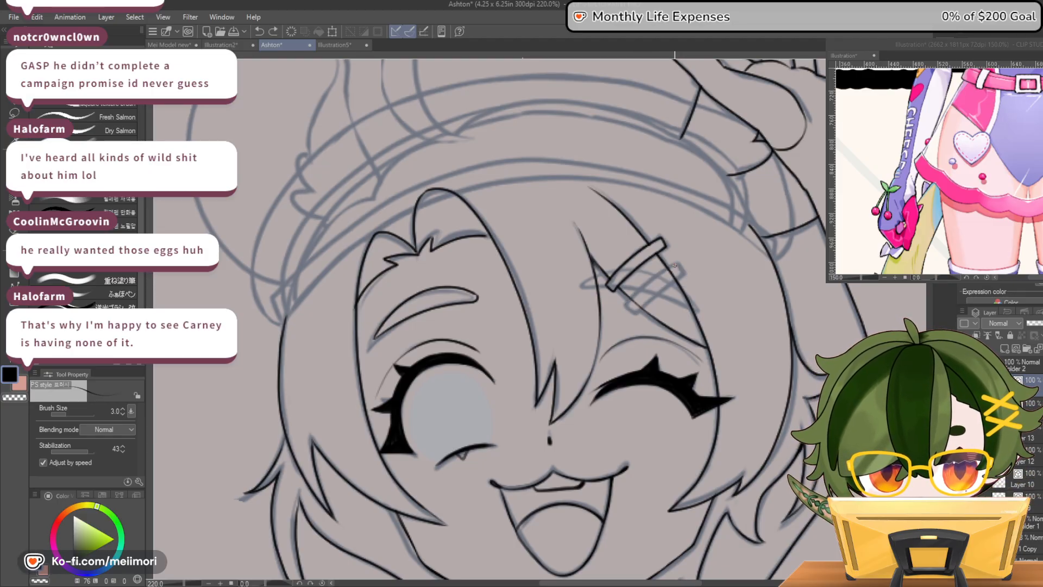
left_click_drag(638, 312, 679, 277)
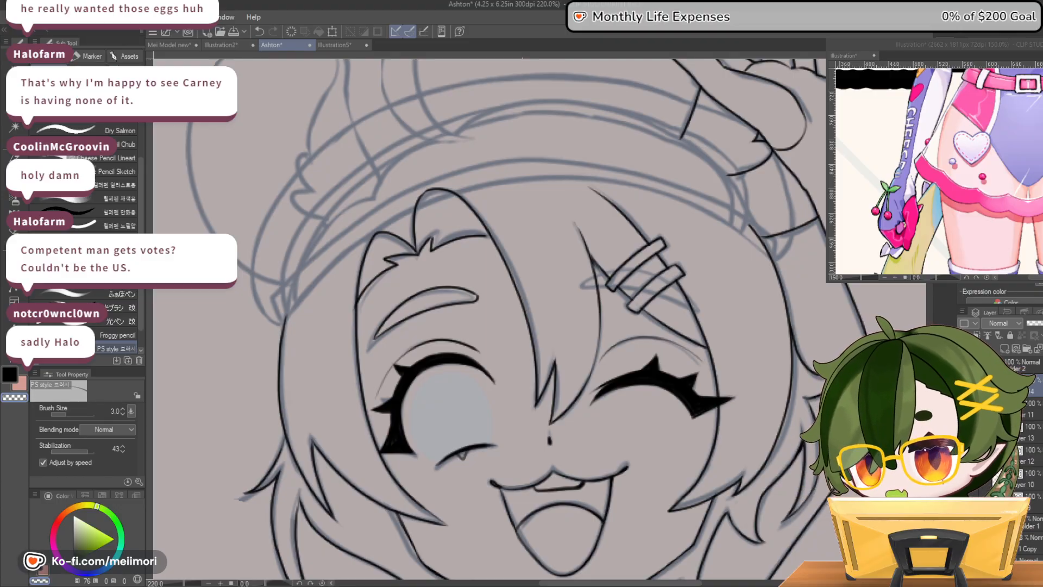
scroll(569, 168, "down", 7)
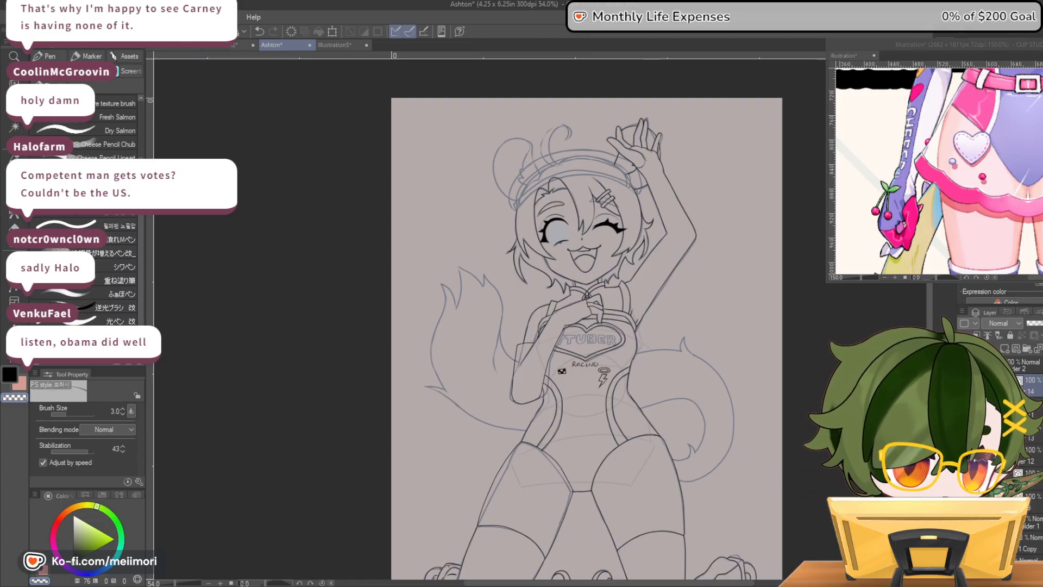
Examine the torso and the sketched tail shapes up close, and compare them with the whole figure
scroll(776, 300, "up", 4)
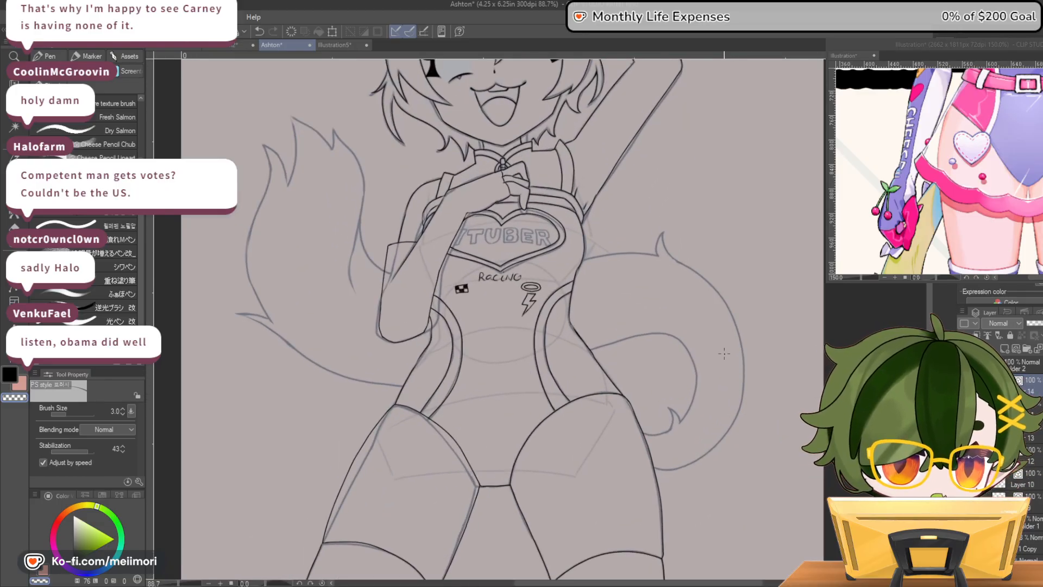
scroll(676, 439, "down", 2)
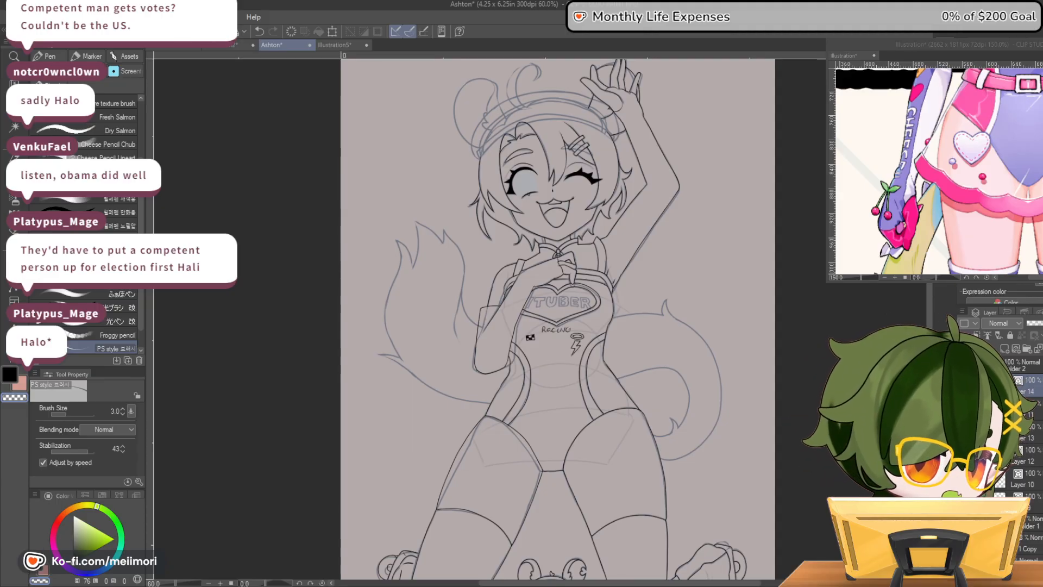
scroll(492, 148, "down", 3)
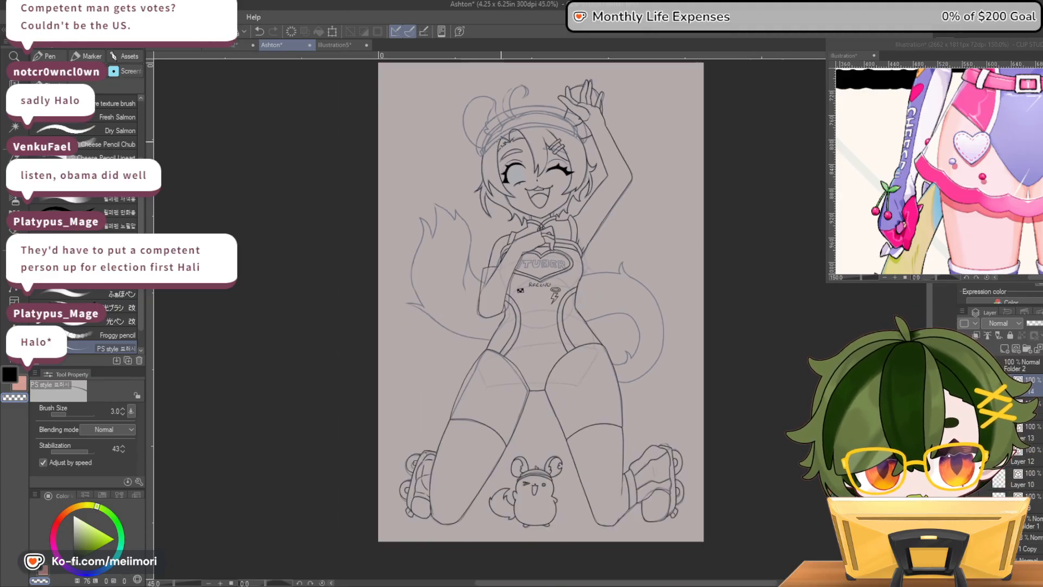
scroll(576, 130, "up", 3)
scroll(581, 131, "down", 6)
scroll(592, 158, "up", 4)
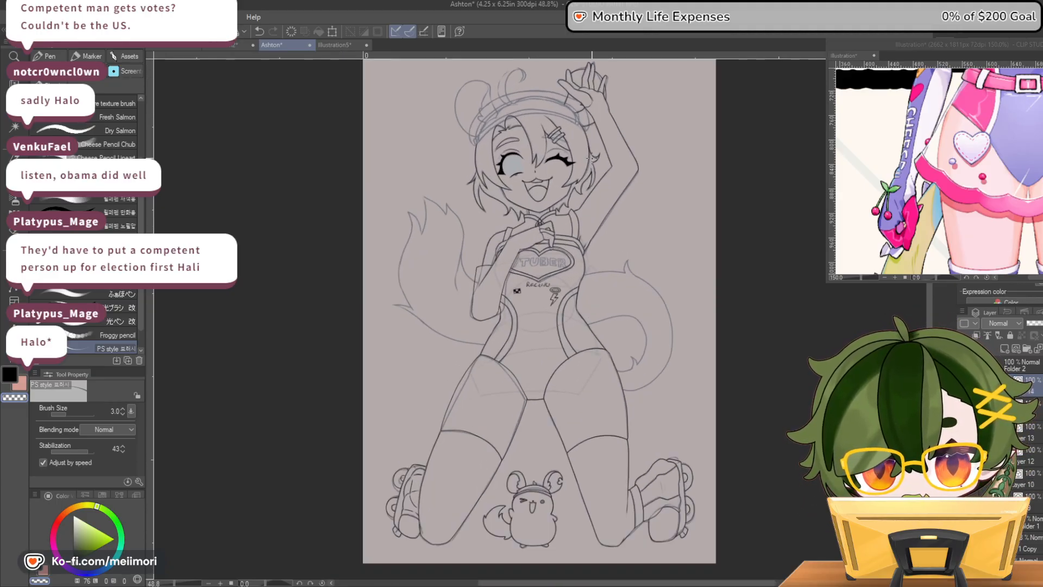
Ink the top contour of the hair, from the open-eye side over the crown and down past the raised hand
scroll(589, 158, "up", 6)
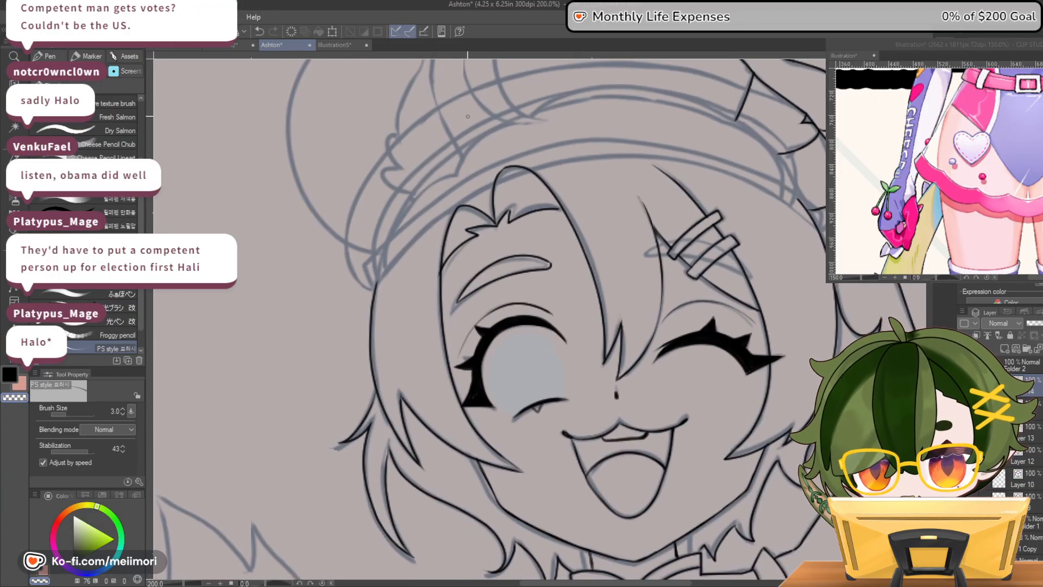
left_click(964, 385)
left_click(964, 385)
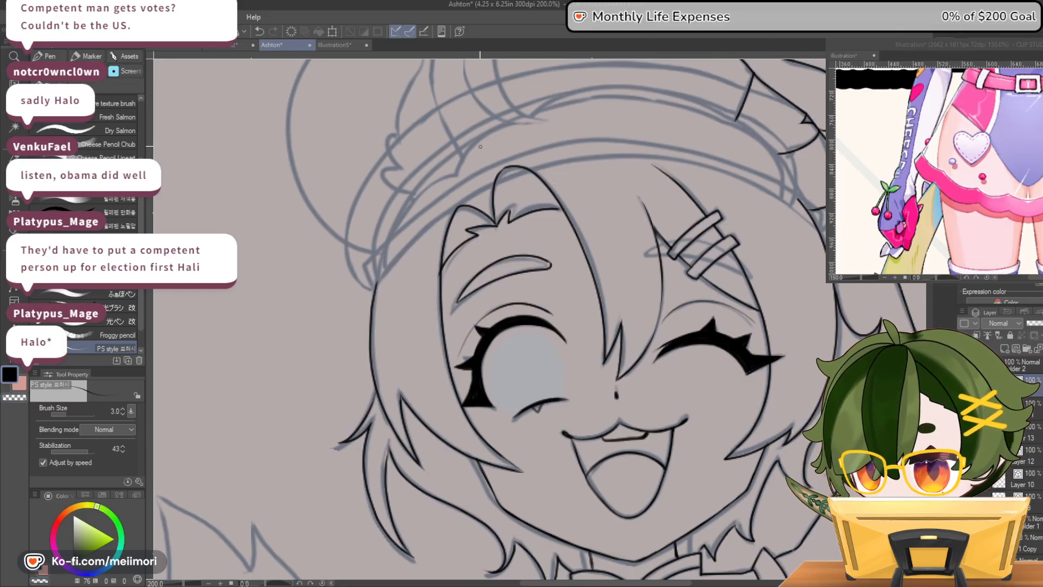
mouse_move(386, 247)
left_mouse_down()
mouse_move(405, 209)
mouse_move(459, 174)
mouse_move(496, 127)
mouse_move(530, 115)
left_mouse_up()
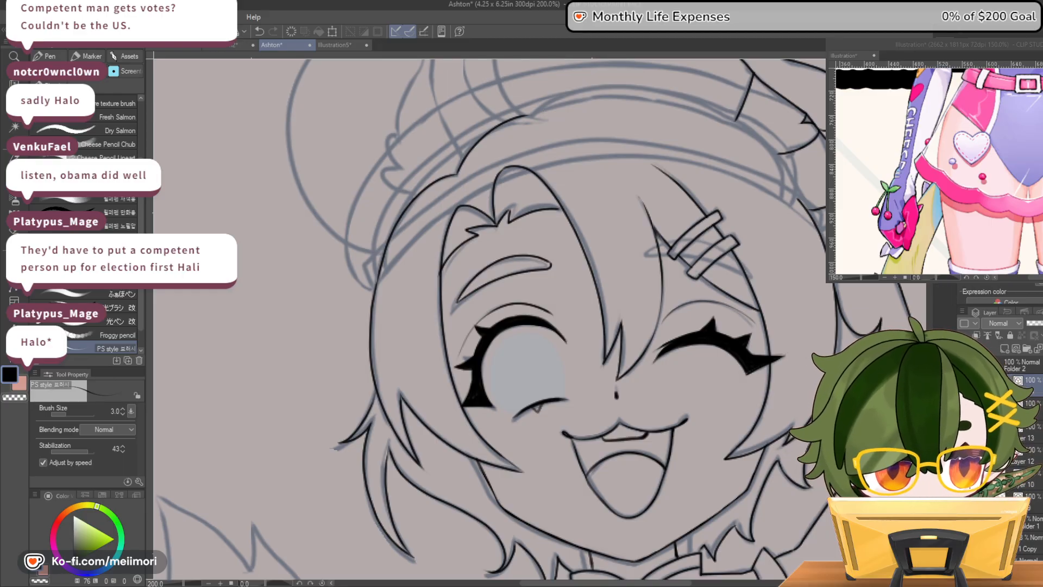
scroll(574, 195, "up", 3)
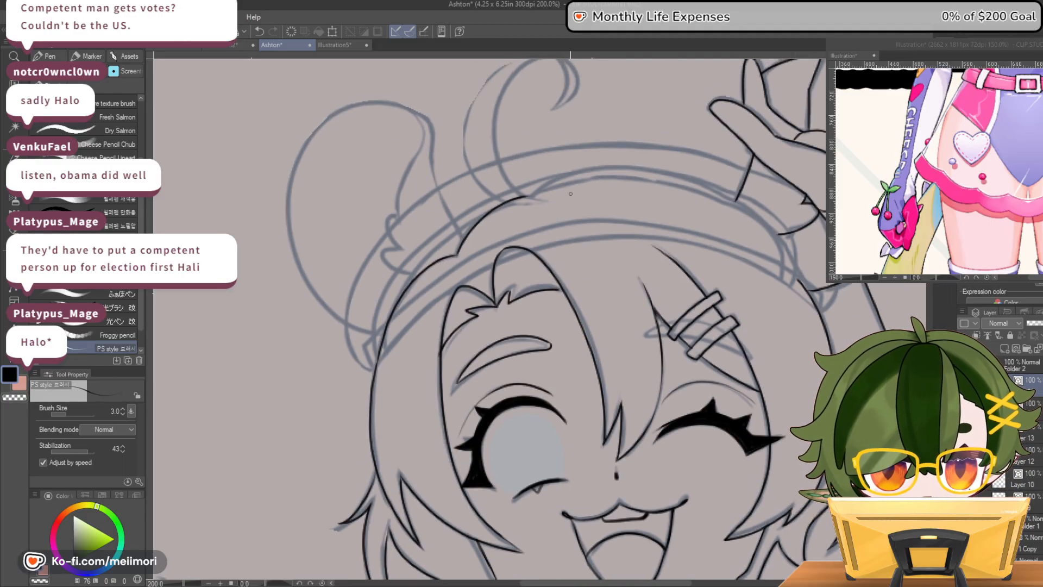
mouse_move(541, 185)
left_mouse_down()
mouse_move(613, 162)
mouse_move(677, 162)
left_mouse_up()
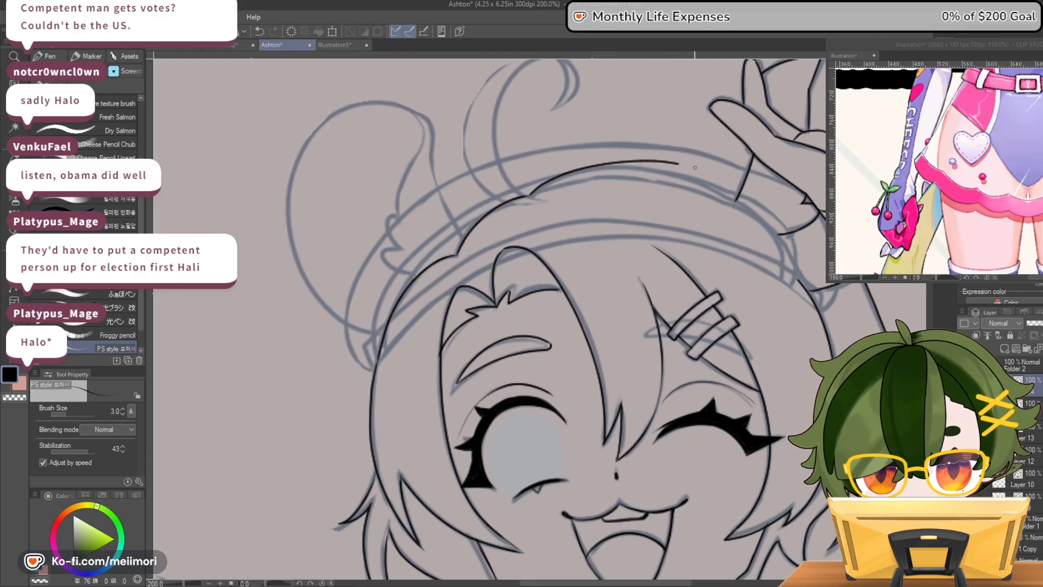
key("ctrl+z")
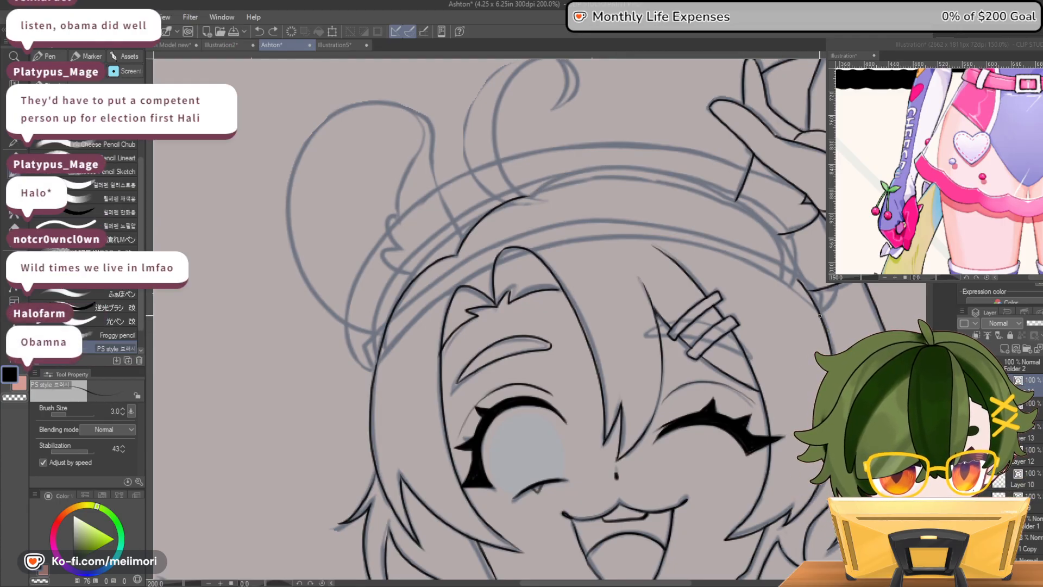
mouse_move(761, 227)
left_mouse_down()
mouse_move(713, 193)
mouse_move(601, 171)
mouse_move(530, 195)
left_mouse_up()
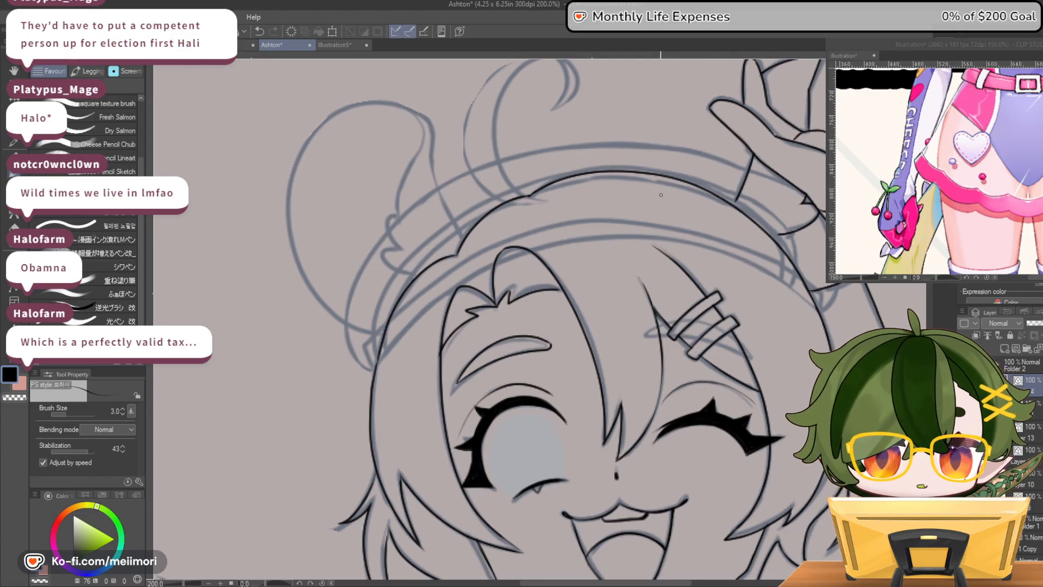
Ink the curled strand of hair standing up from the crown, with both edges and its hooked tip
scroll(665, 202, "down", 2)
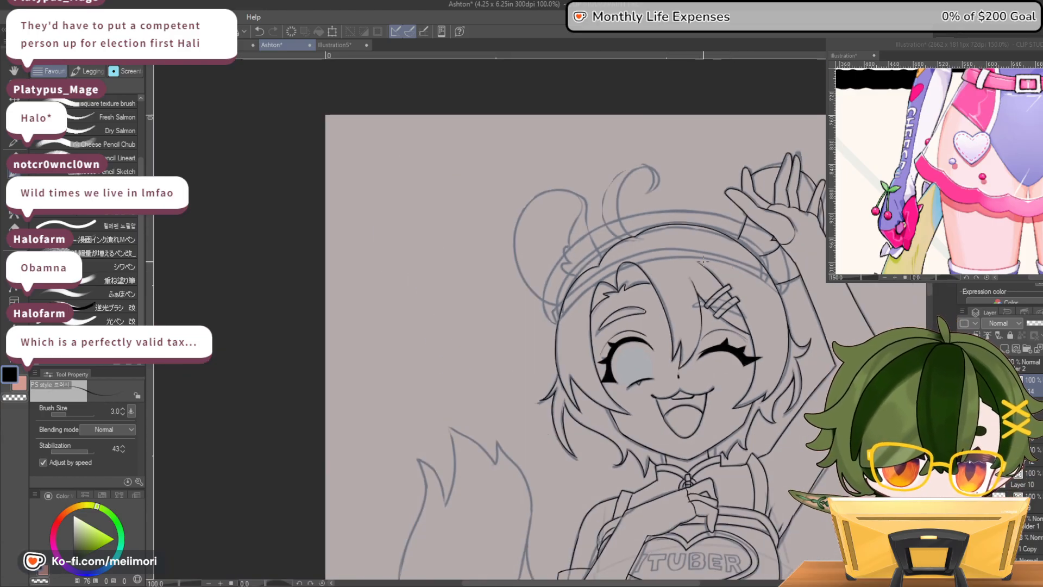
scroll(706, 265, "down", 2)
scroll(614, 205, "up", 3)
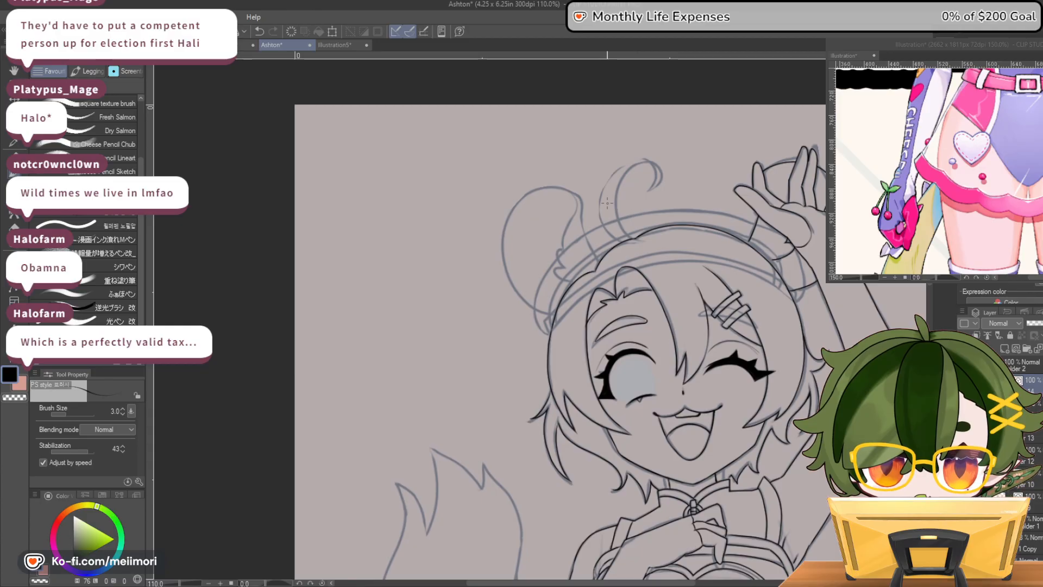
scroll(613, 205, "up", 1)
scroll(619, 201, "down", 1)
scroll(625, 195, "up", 4)
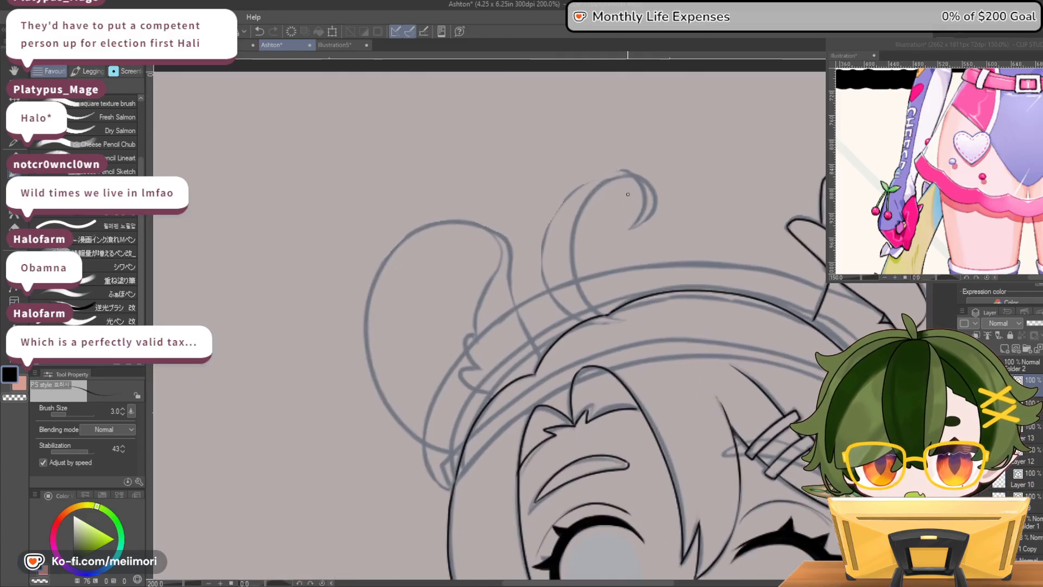
scroll(627, 193, "up", 1)
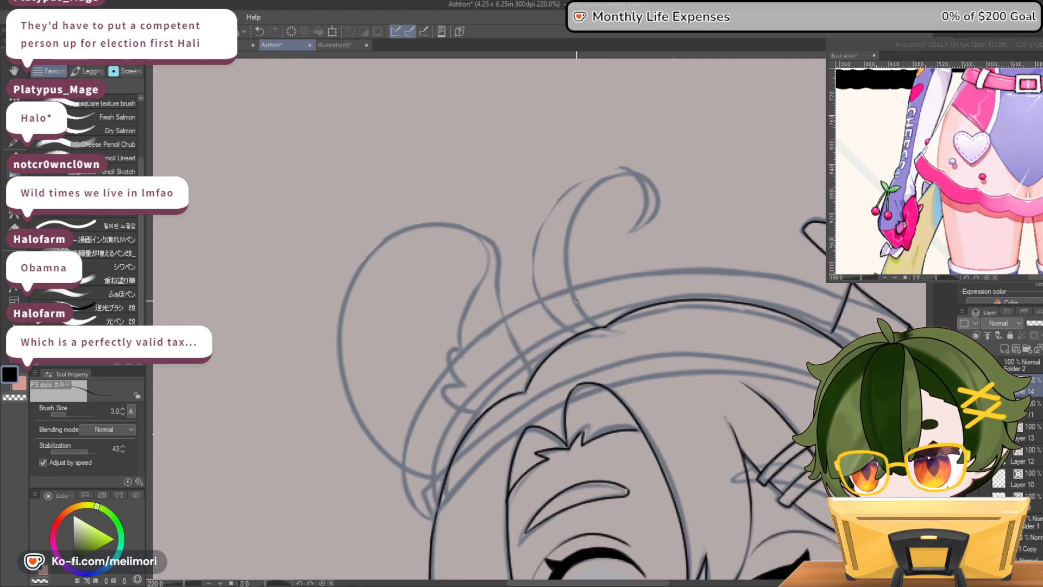
mouse_move(574, 295)
left_mouse_down()
mouse_move(568, 236)
mouse_move(600, 178)
mouse_move(636, 179)
mouse_move(644, 213)
mouse_move(629, 233)
mouse_move(646, 222)
mouse_move(652, 188)
mouse_move(626, 170)
left_mouse_up()
key("ctrl+z")
mouse_move(610, 172)
left_mouse_down()
mouse_move(565, 191)
mouse_move(535, 240)
mouse_move(538, 300)
mouse_move(586, 337)
left_mouse_up()
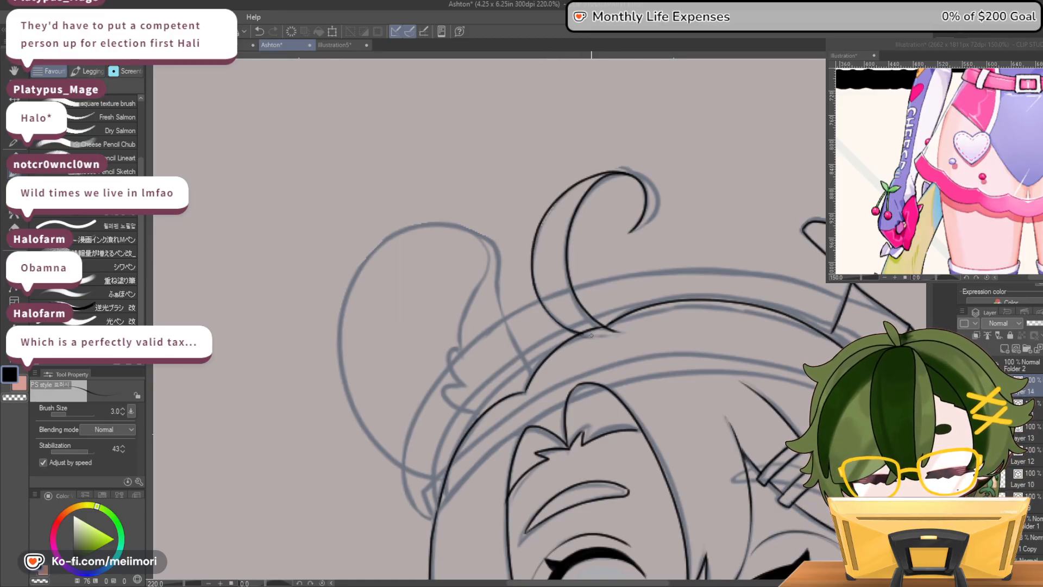
left_click_drag(583, 335, 590, 335)
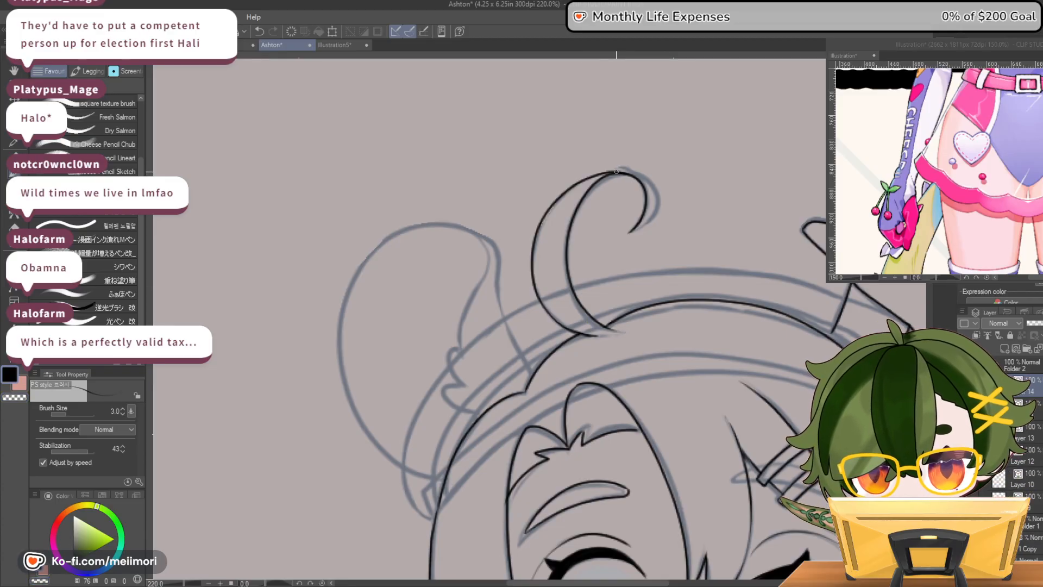
mouse_move(619, 170)
left_mouse_down()
mouse_move(655, 202)
mouse_move(646, 220)
left_mouse_up()
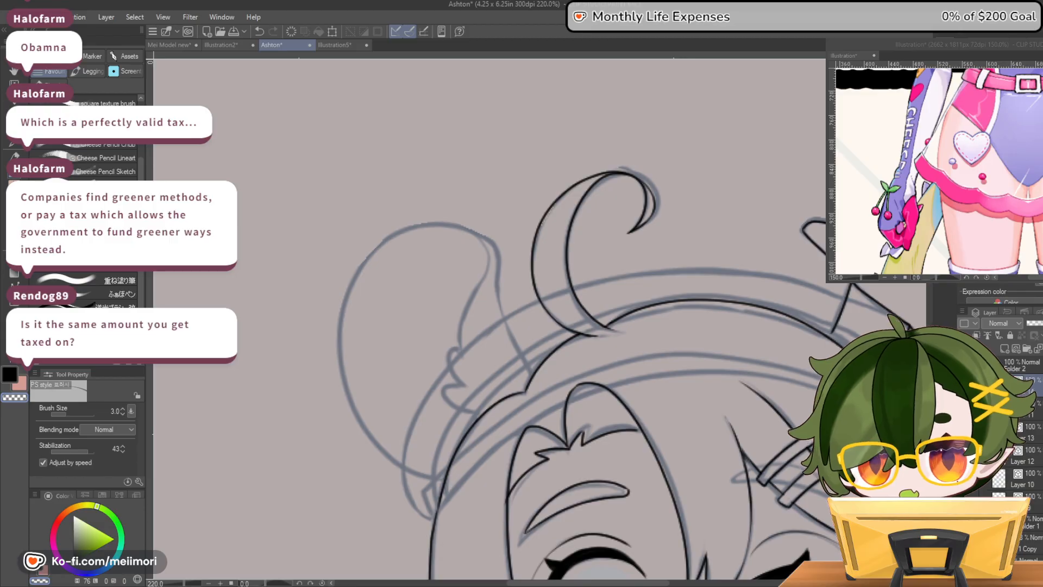
Ink the round ear on the open-eye side, including its outer outline, inner fold and fur tufts at the base
scroll(634, 292, "down", 5)
scroll(634, 291, "down", 3)
scroll(630, 315, "up", 3)
scroll(627, 343, "down", 3)
scroll(627, 344, "up", 5)
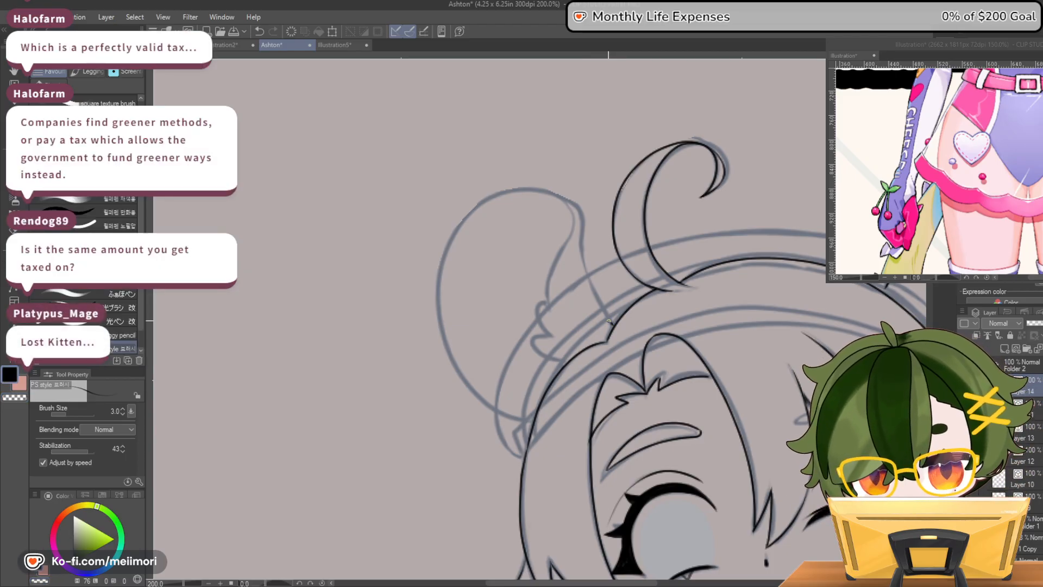
mouse_move(524, 190)
left_mouse_down()
mouse_move(491, 199)
mouse_move(453, 236)
mouse_move(438, 290)
mouse_move(459, 371)
mouse_move(531, 421)
left_mouse_up()
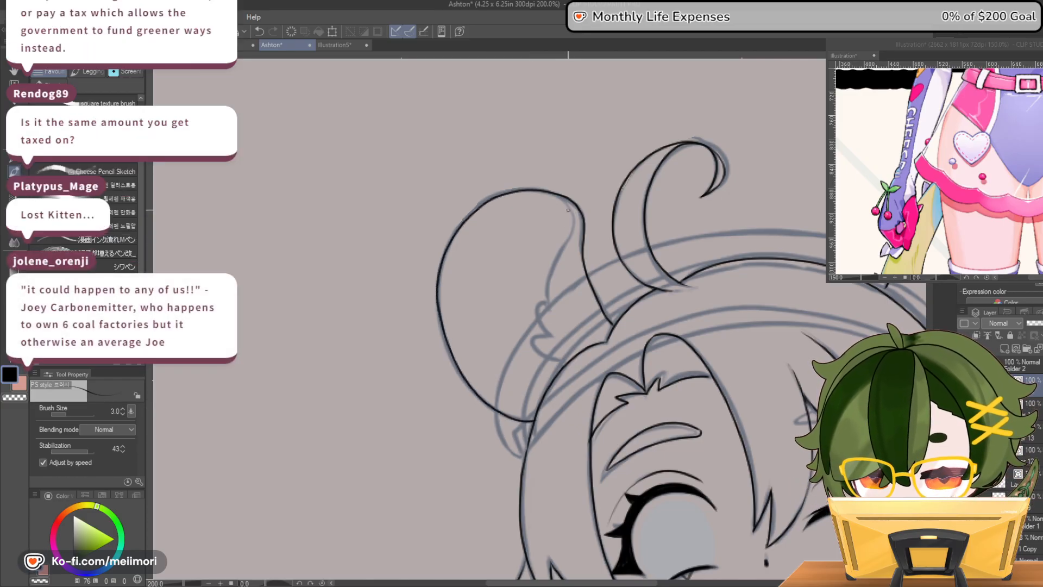
key("ctrl+z")
mouse_move(570, 210)
left_mouse_down()
mouse_move(574, 229)
mouse_move(546, 301)
left_mouse_up()
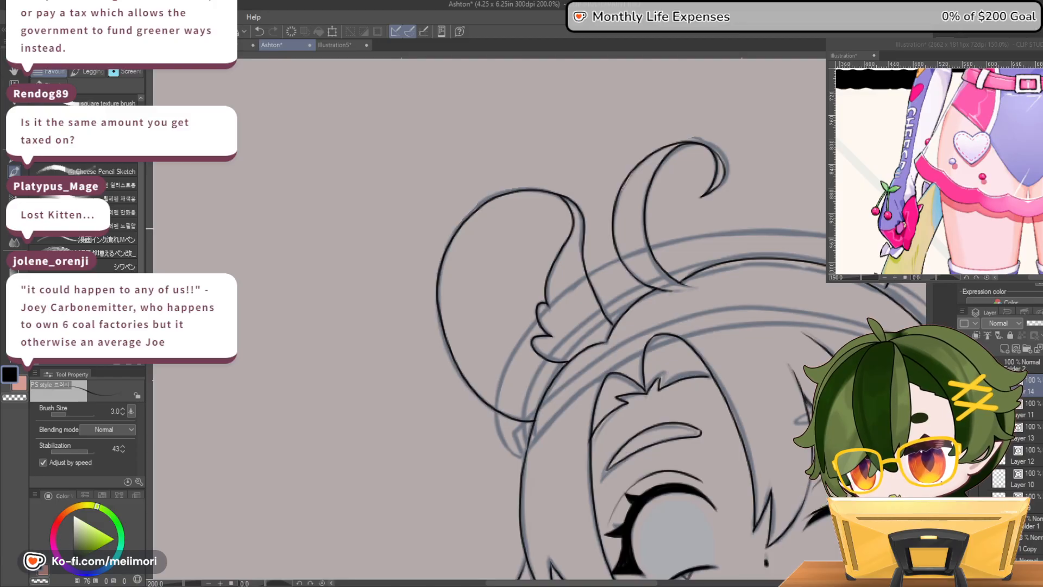
Ink the tail shape on the open-eye side, with its flame-like tips, outer curve and lower edge running to the hip
scroll(774, 266, "down", 4)
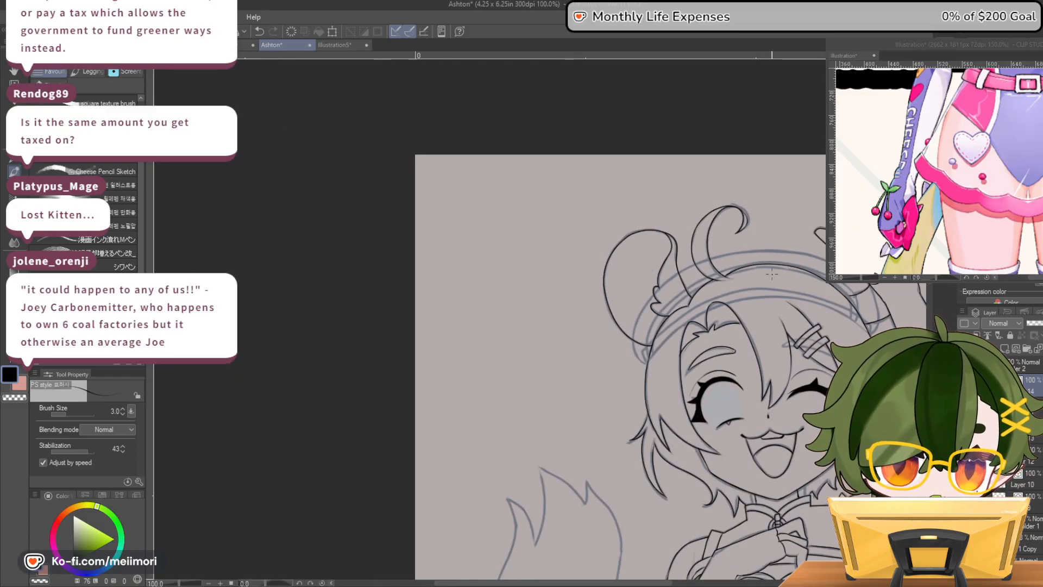
scroll(853, 329, "up", 2)
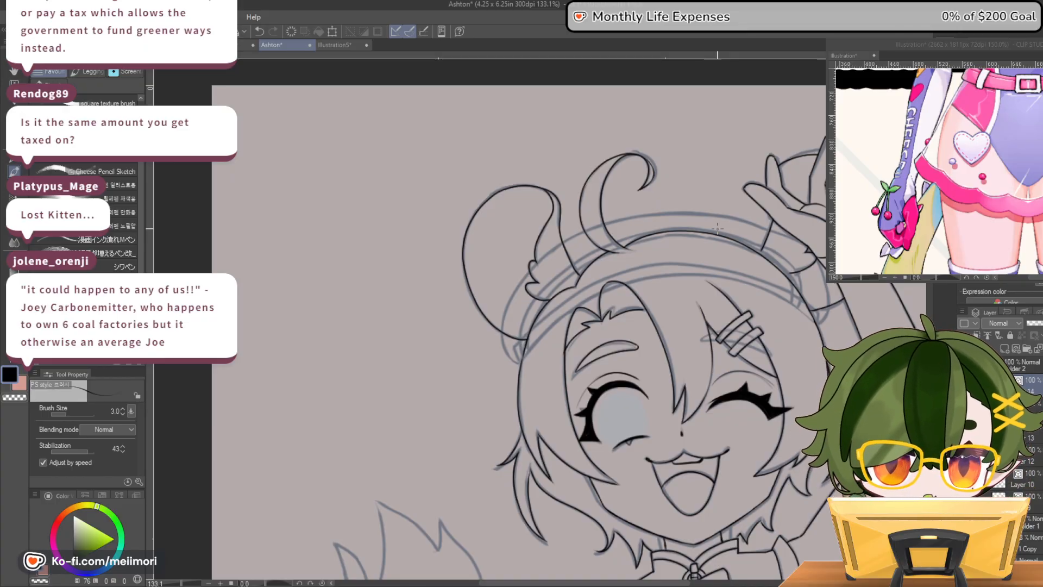
scroll(701, 210, "down", 1)
scroll(702, 210, "down", 3)
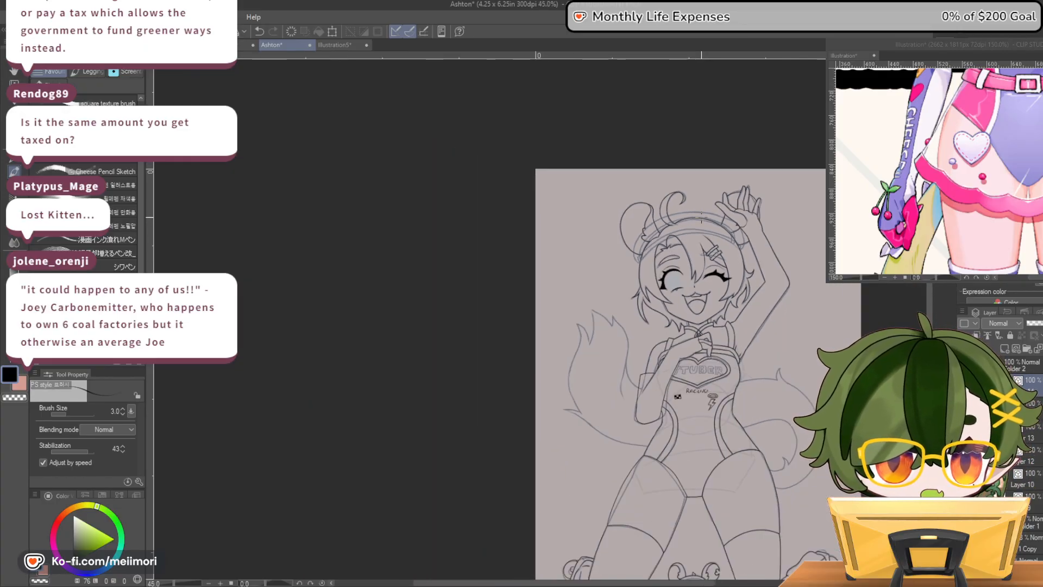
scroll(750, 380, "up", 2)
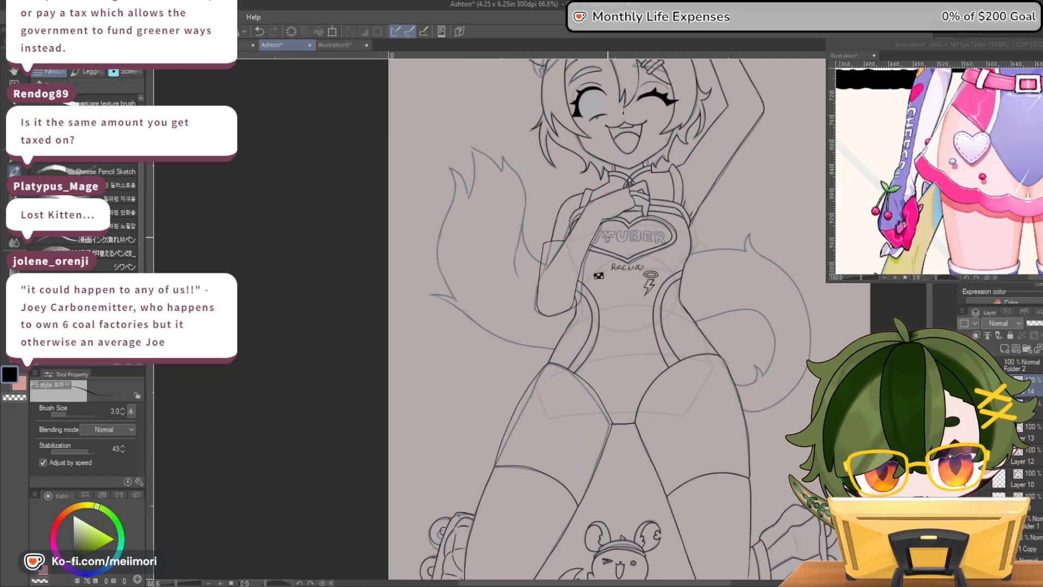
mouse_move(520, 279)
left_mouse_down()
mouse_move(524, 190)
mouse_move(505, 153)
mouse_move(498, 165)
mouse_move(474, 145)
mouse_move(469, 194)
mouse_move(502, 171)
mouse_move(466, 153)
mouse_move(474, 184)
mouse_move(466, 200)
mouse_move(457, 174)
mouse_move(439, 247)
left_mouse_up()
key("ctrl+z")
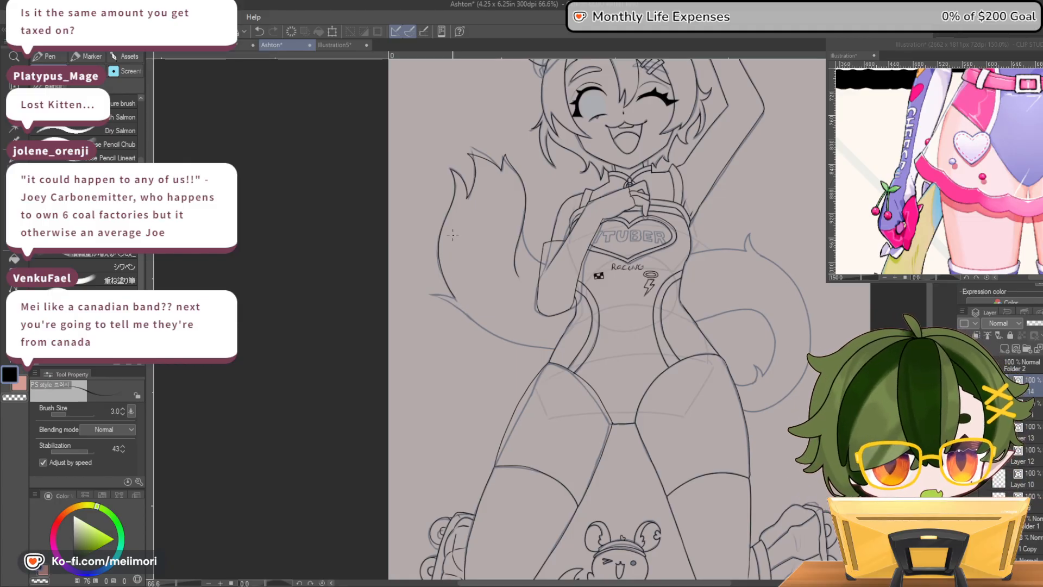
mouse_move(454, 297)
left_mouse_down()
mouse_move(435, 295)
mouse_move(515, 343)
left_mouse_up()
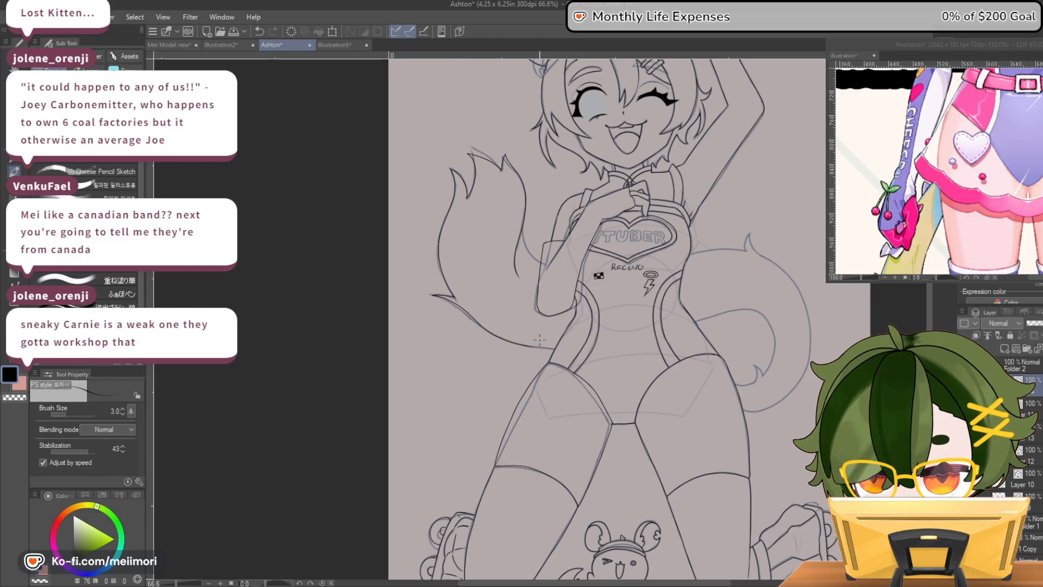
Ink the inner edge of the tail on the open-eye side down to where it passes behind the bent forearm
scroll(553, 349, "up", 3)
scroll(569, 365, "up", 1)
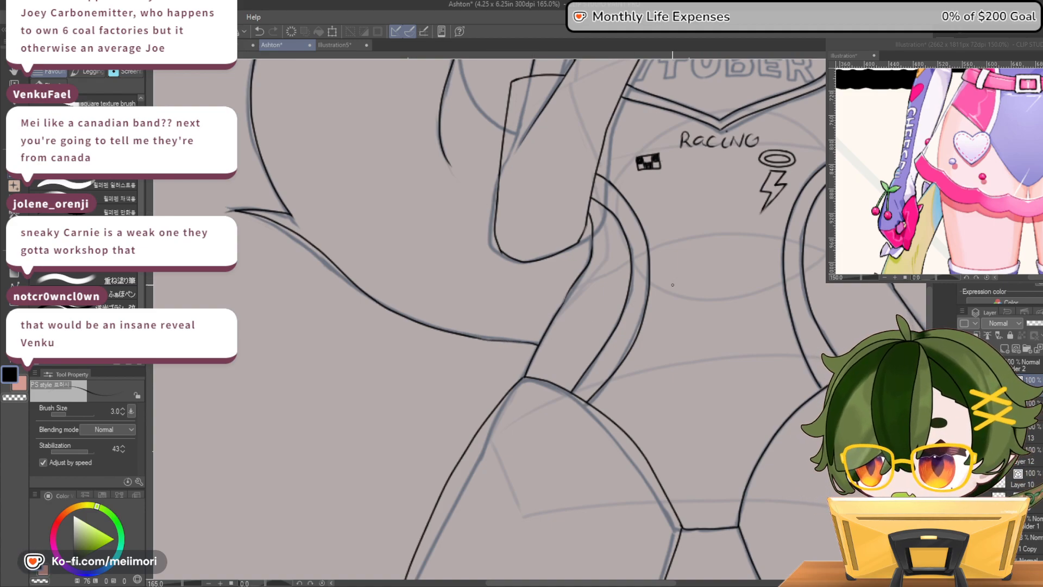
scroll(673, 284, "down", 10)
scroll(816, 128, "up", 5)
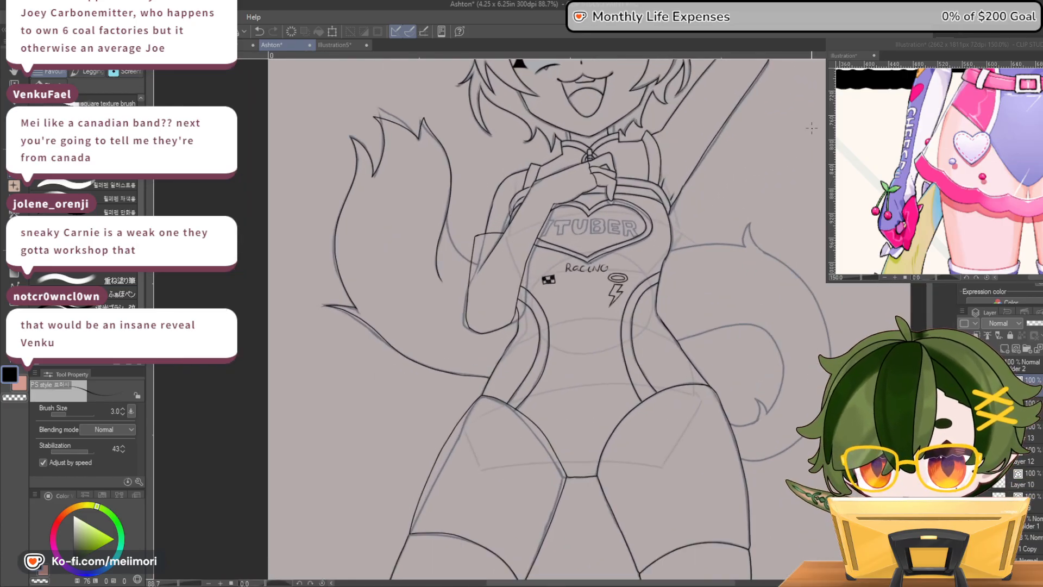
scroll(816, 128, "up", 2)
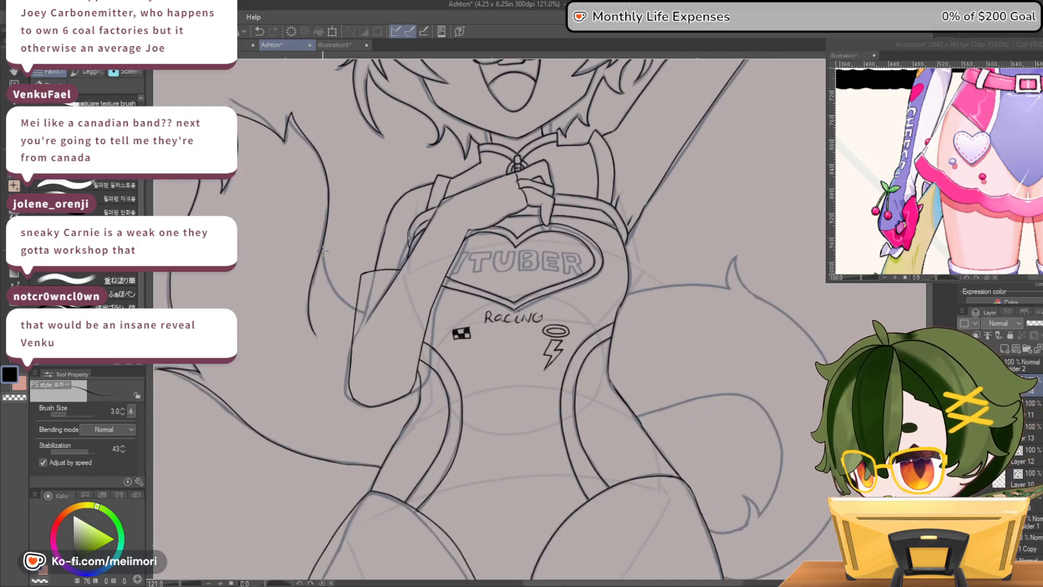
key("ctrl+z")
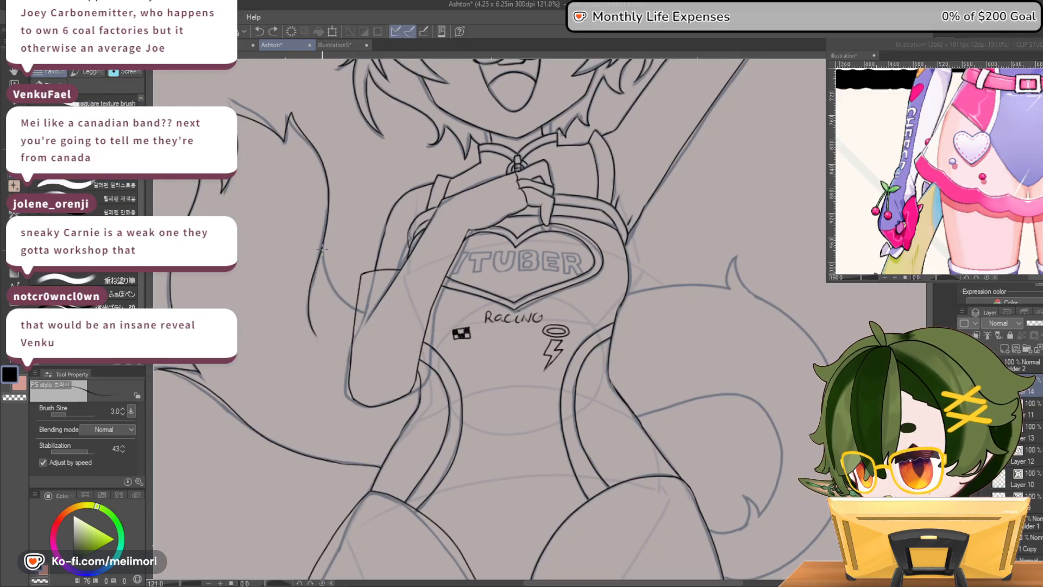
left_click_drag(341, 298, 355, 308)
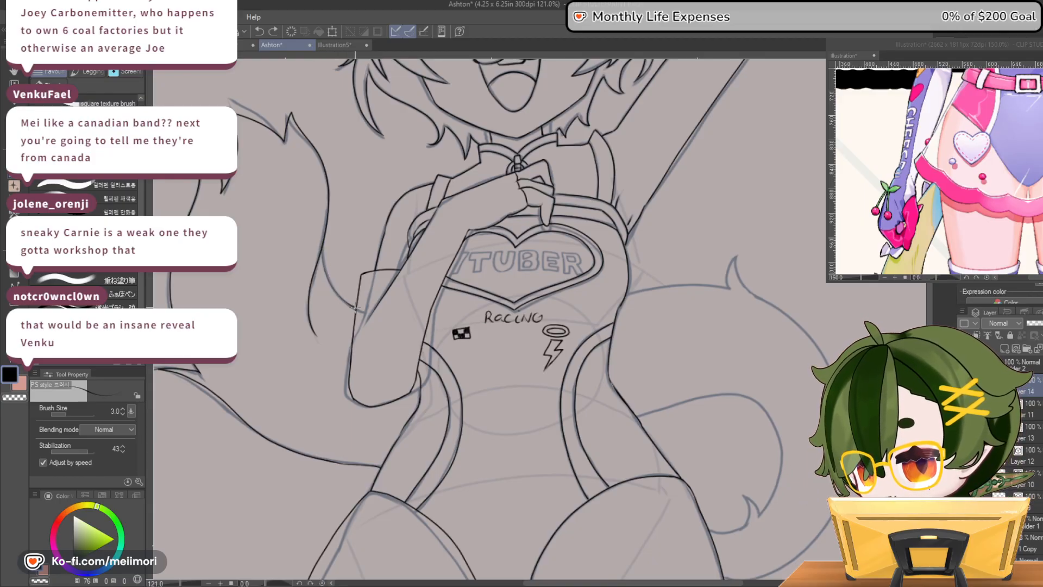
left_click_drag(324, 248, 325, 267)
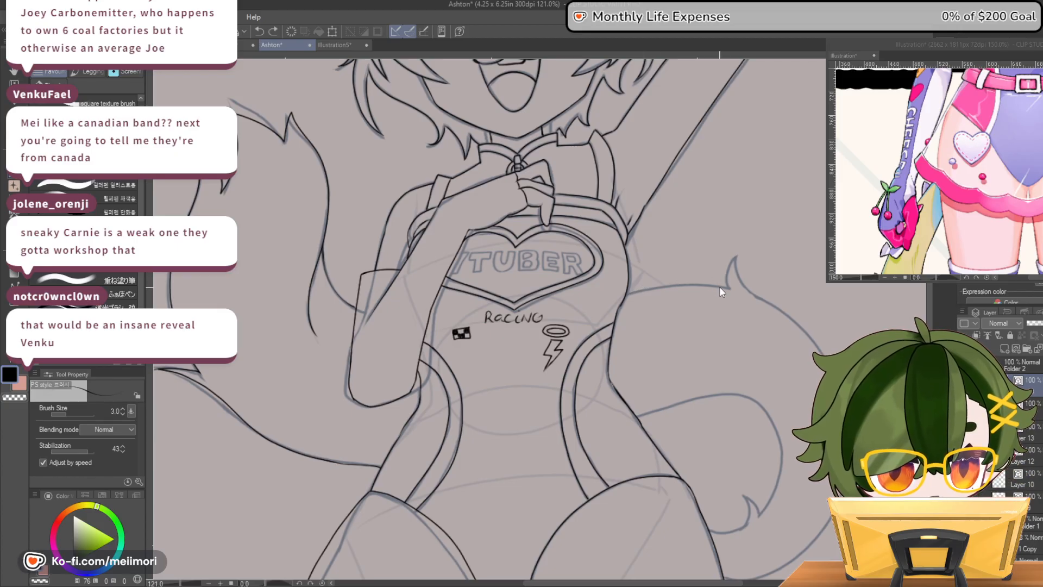
Ink the upper edge of the tail on the winking side, from the torso to the pointed tuft and around the outer curve
mouse_move(728, 286)
left_mouse_down()
mouse_move(624, 297)
mouse_move(734, 288)
mouse_move(726, 265)
mouse_move(738, 257)
mouse_move(729, 287)
left_mouse_up()
key("ctrl+z")
key("ctrl+z")
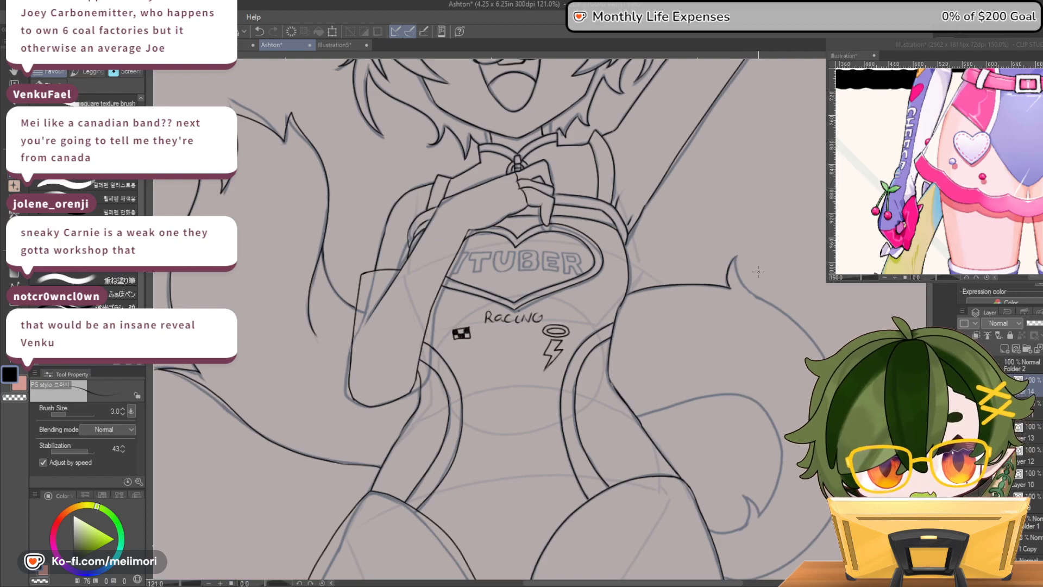
mouse_move(736, 256)
left_mouse_down()
mouse_move(754, 296)
mouse_move(821, 348)
left_mouse_up()
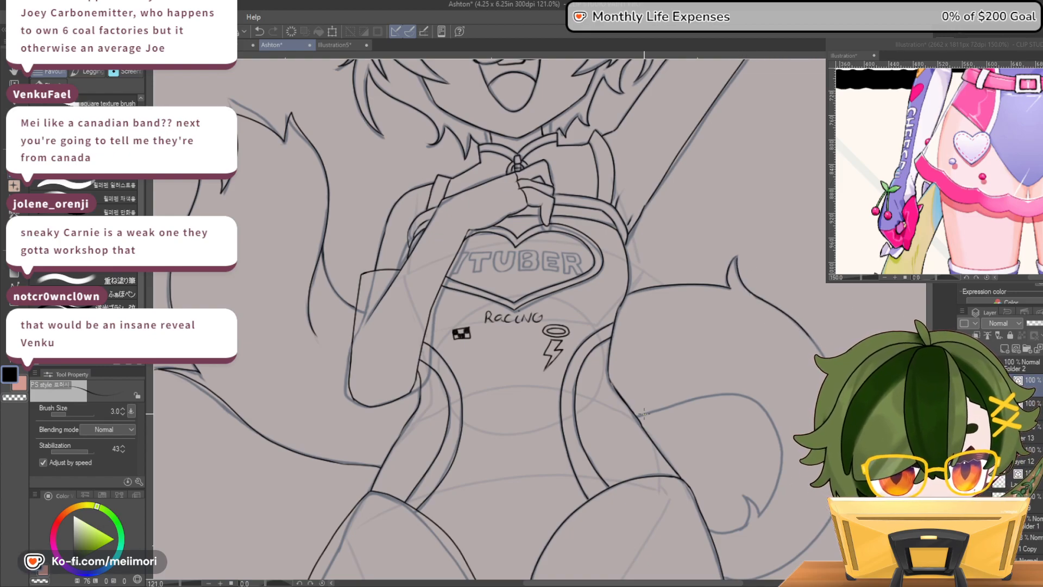
Ink the inner edge of the winking-side tail from the waist around to its curled tuft and back to the thigh
mouse_move(639, 416)
left_mouse_down()
mouse_move(696, 397)
mouse_move(745, 395)
mouse_move(758, 406)
left_mouse_up()
key("ctrl+z")
mouse_move(639, 416)
left_mouse_down()
mouse_move(707, 400)
mouse_move(761, 409)
left_mouse_up()
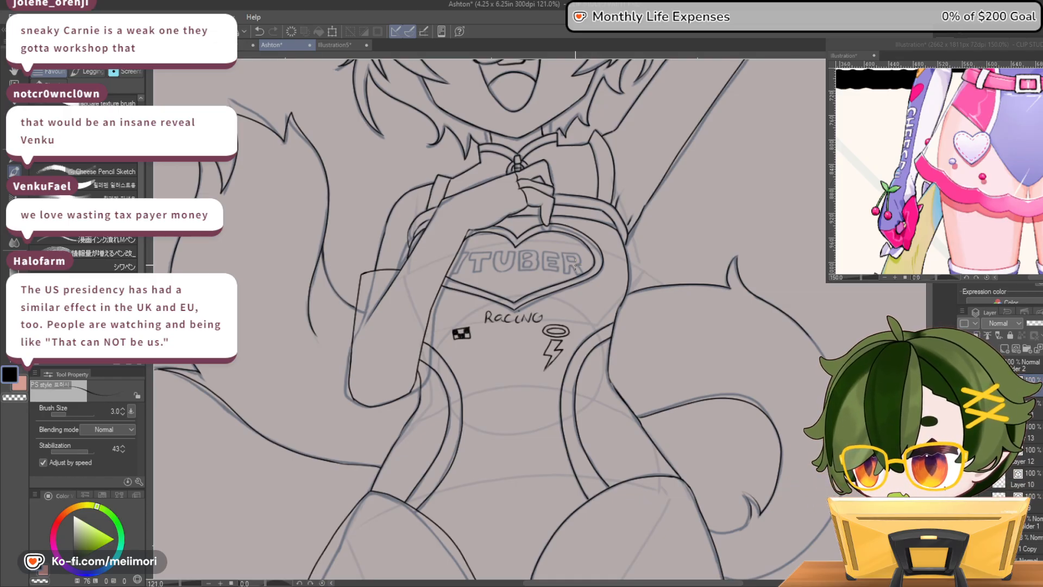
scroll(576, 265, "down", 9)
scroll(646, 381, "up", 12)
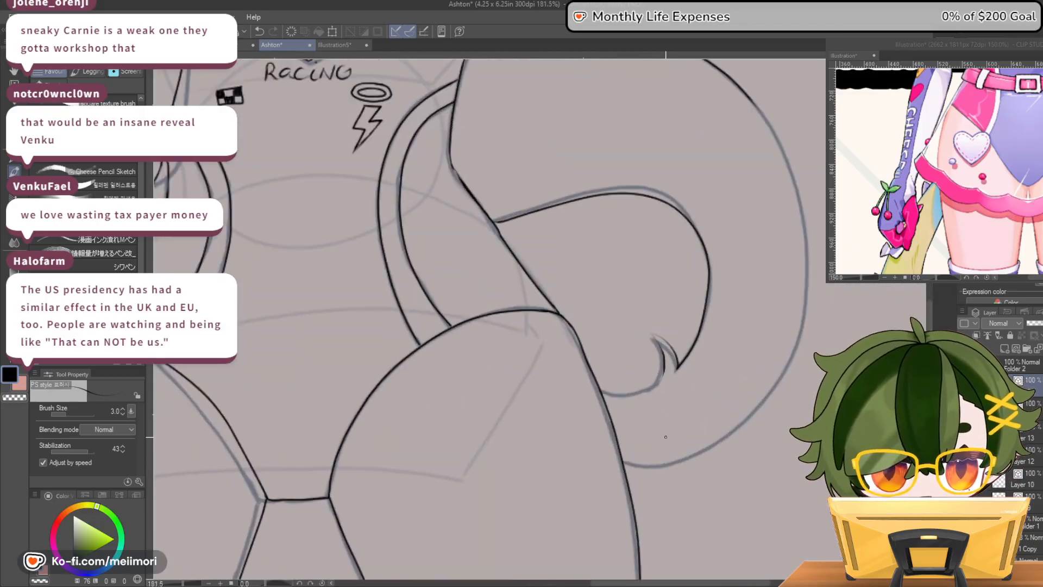
scroll(665, 437, "up", 3)
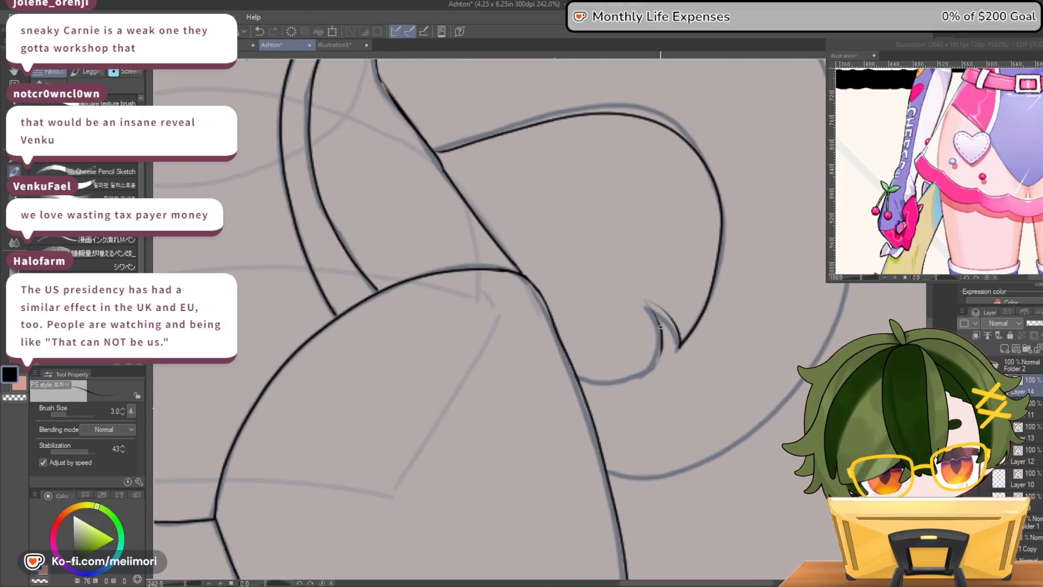
mouse_move(641, 299)
left_mouse_down()
mouse_move(673, 319)
mouse_move(640, 299)
mouse_move(660, 324)
mouse_move(663, 308)
mouse_move(656, 363)
mouse_move(626, 382)
mouse_move(575, 374)
left_mouse_up()
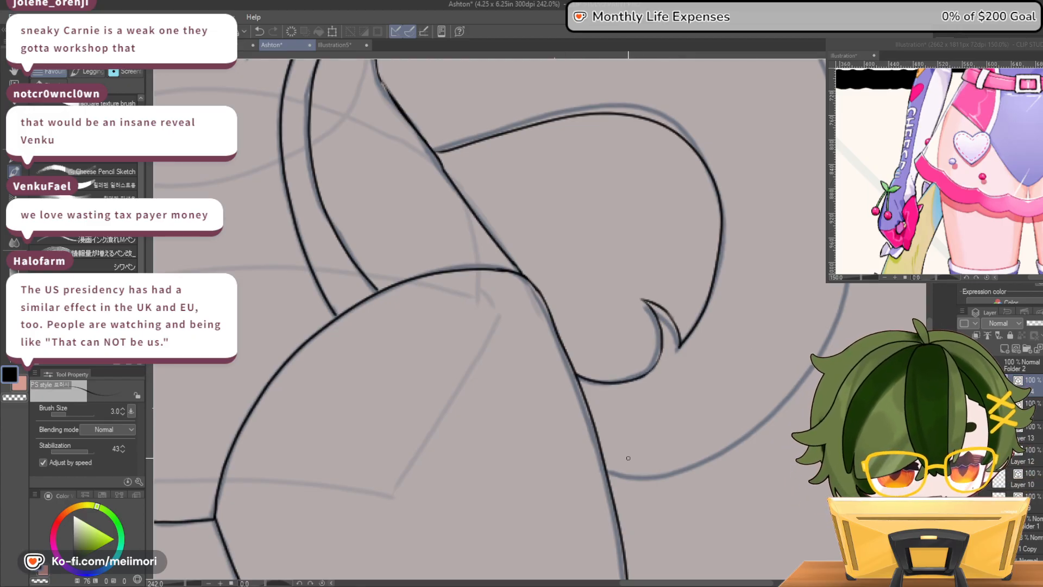
Ink the lower outer curve of the winking-side tail from the thigh up to the existing outer line, cleaning up the join
mouse_move(604, 468)
left_mouse_down()
mouse_move(669, 476)
mouse_move(731, 450)
mouse_move(818, 376)
left_mouse_up()
scroll(779, 100, "up", 4)
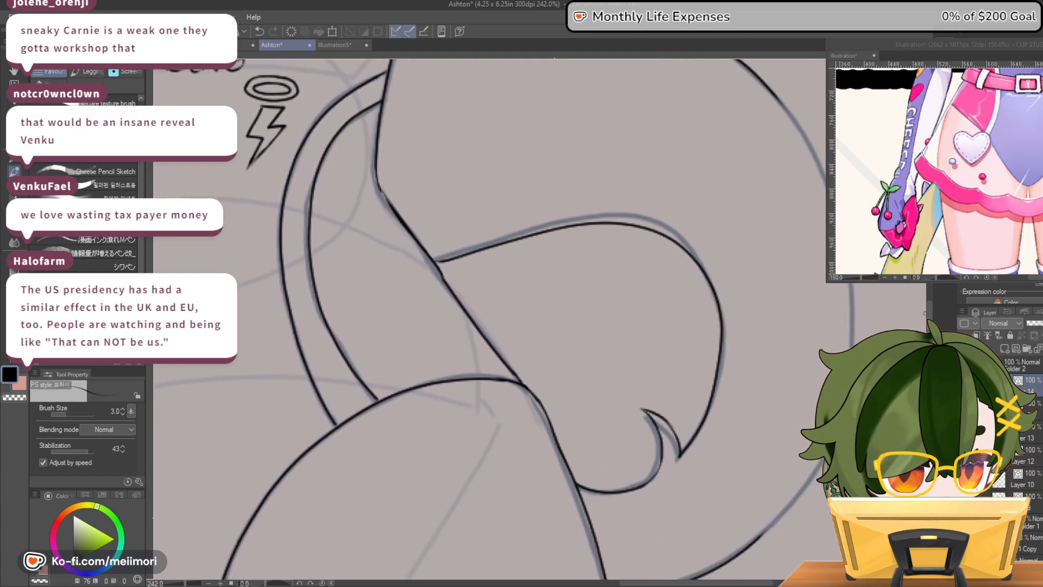
mouse_move(778, 99)
left_mouse_down()
mouse_move(822, 164)
mouse_move(773, 91)
mouse_move(824, 179)
left_mouse_up()
key("ctrl+z")
key("ctrl+z")
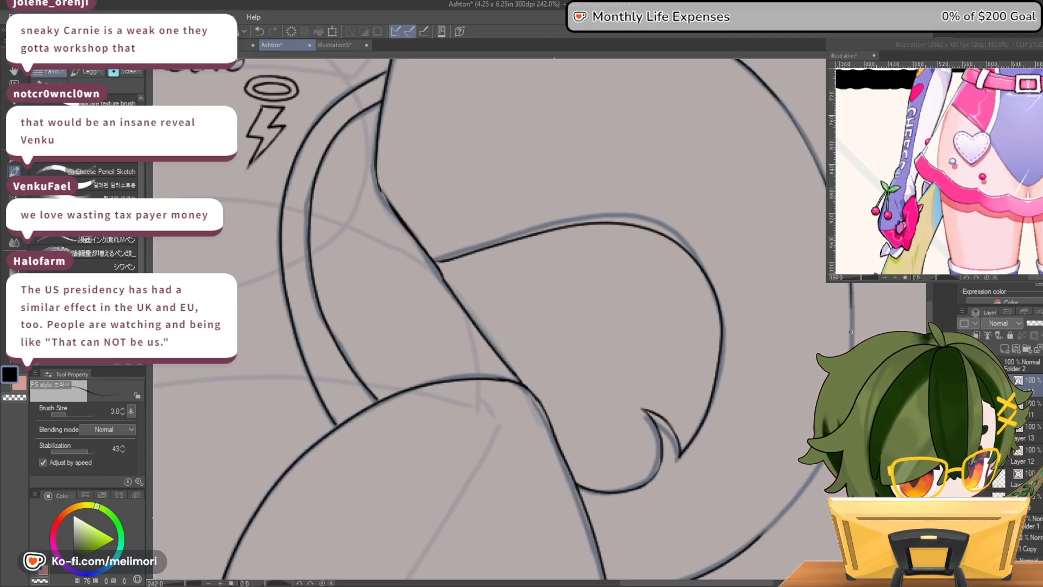
scroll(489, 320, "down", 3)
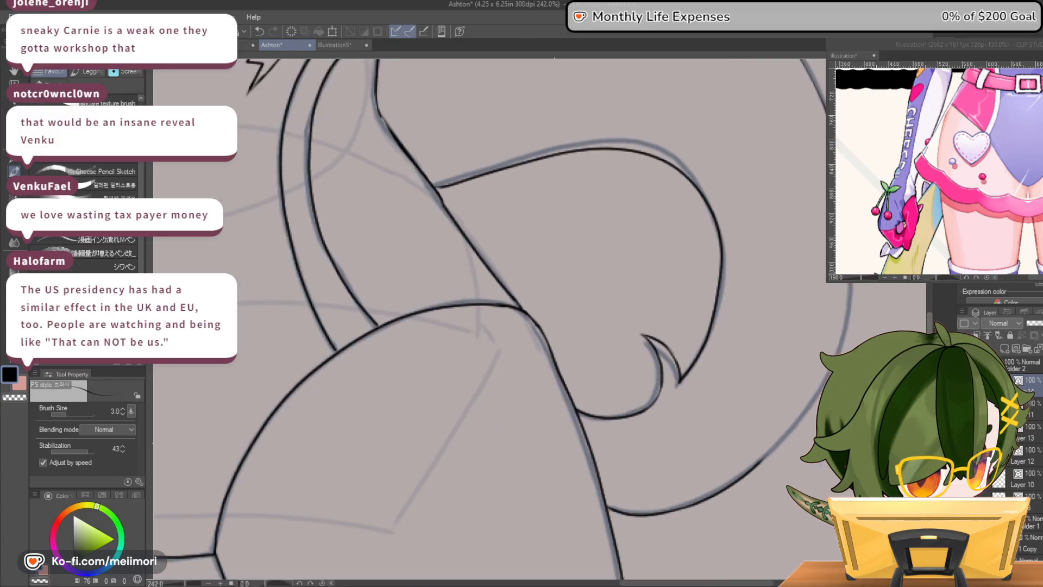
left_click_drag(849, 315, 760, 454)
key("c")
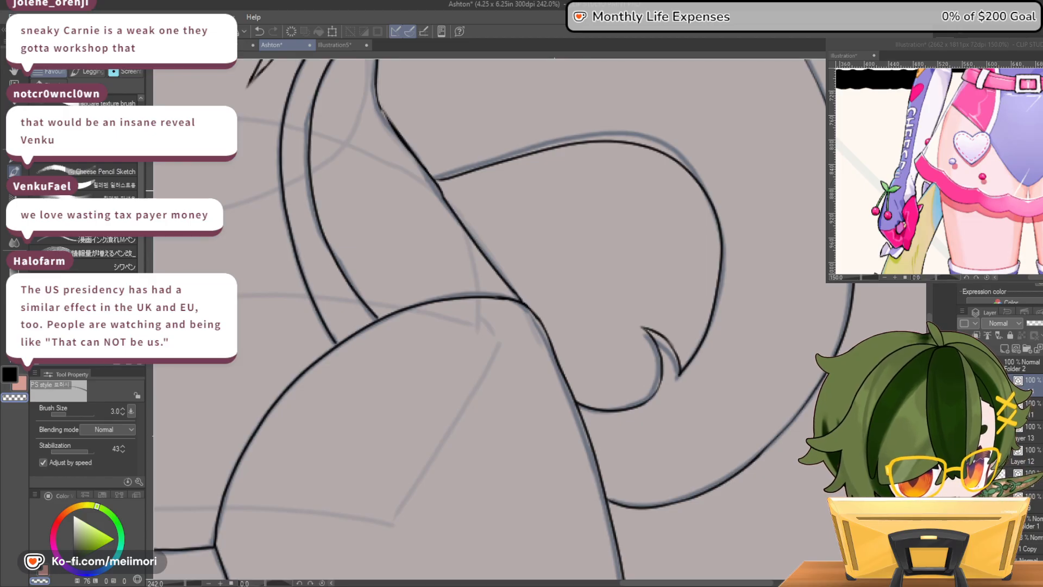
key("c")
left_click_drag(749, 463, 787, 427)
key("c")
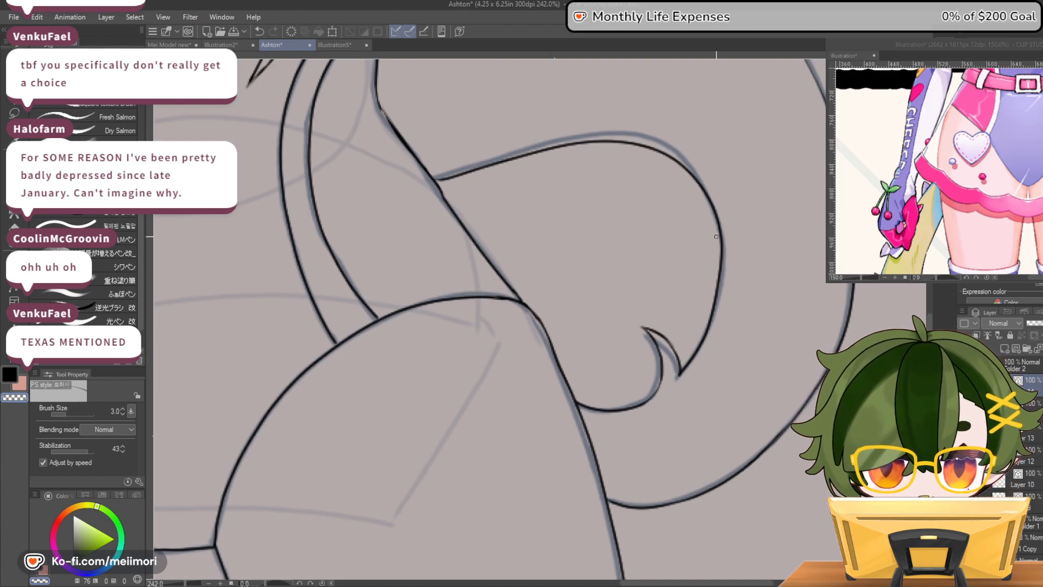
Examine the line art over the sketch, comparing the full pose with the face, torso and legs
scroll(724, 240, "down", 10)
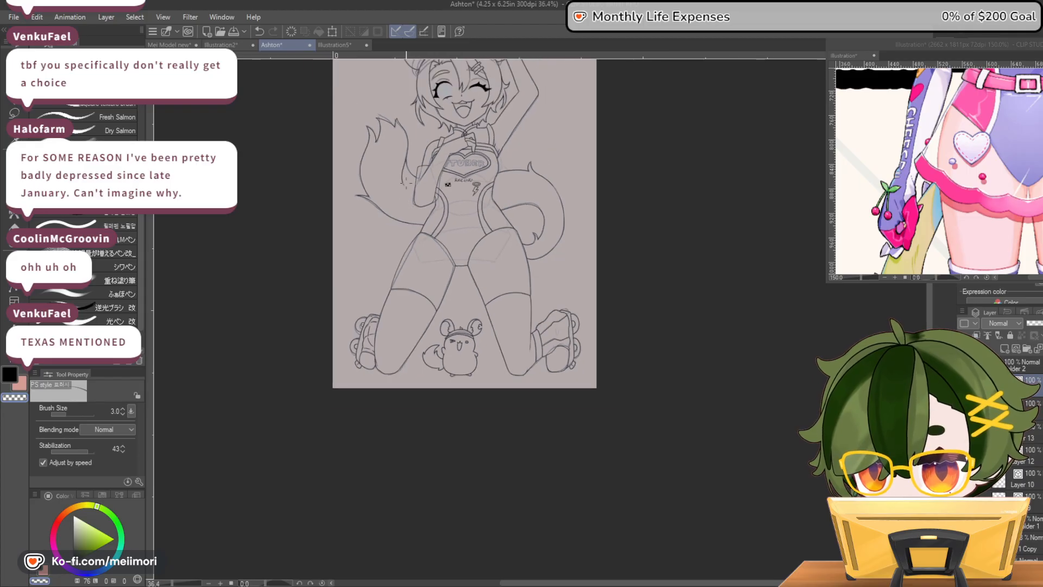
scroll(543, 76, "down", 1)
scroll(464, 70, "up", 4)
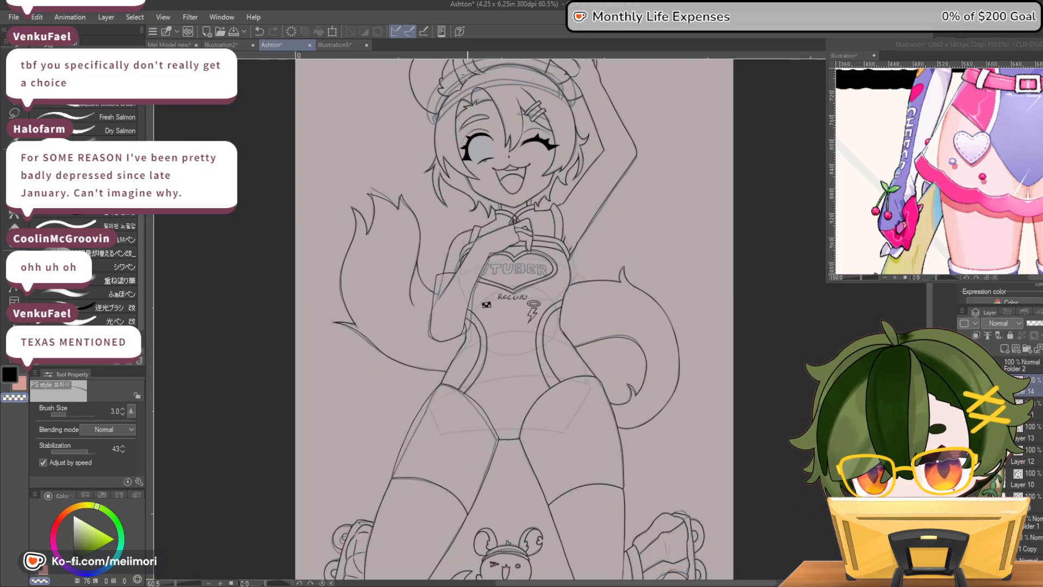
scroll(464, 70, "up", 1)
scroll(472, 87, "down", 2)
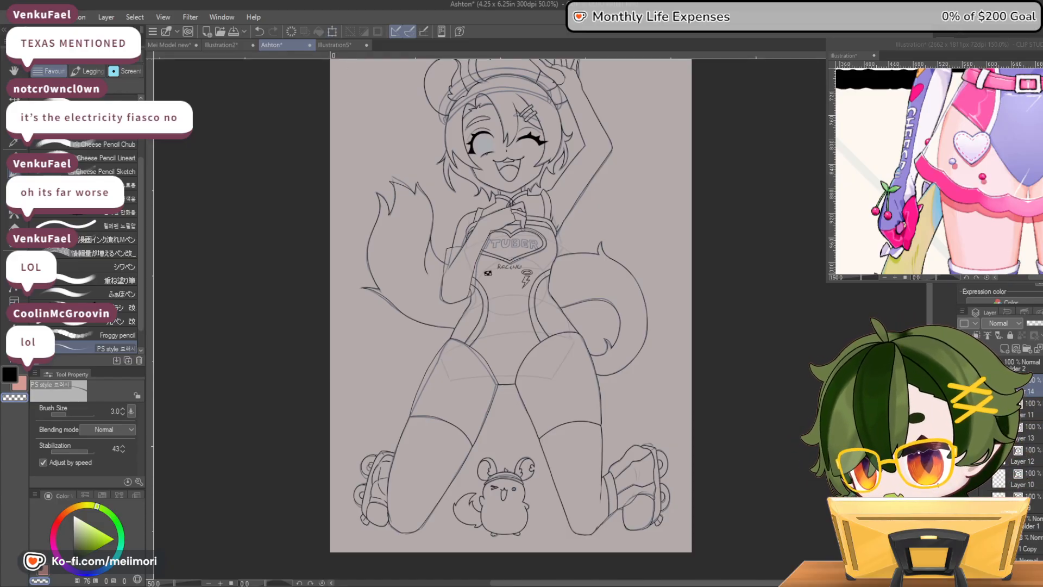
scroll(506, 112, "up", 4)
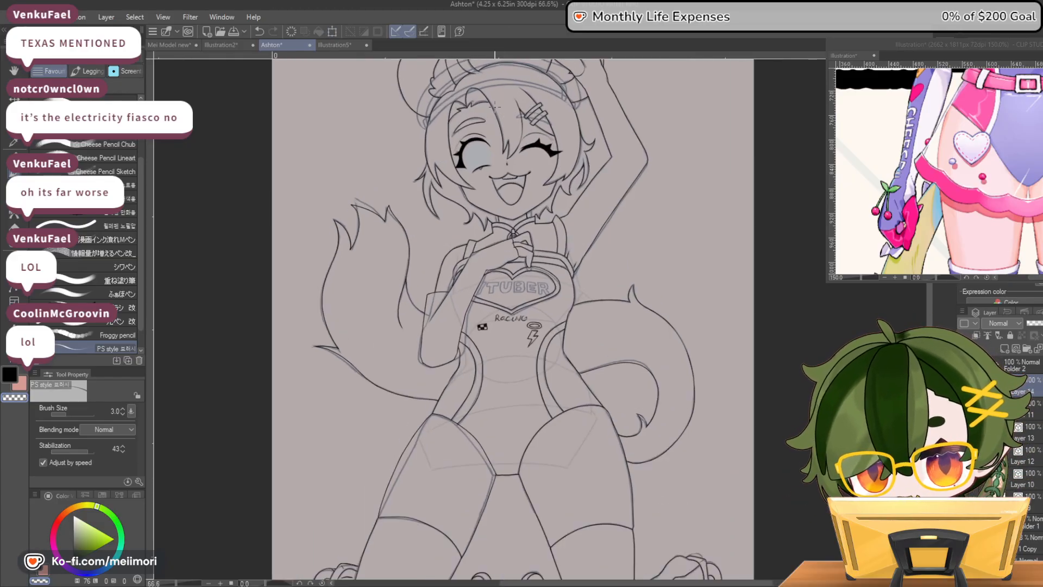
scroll(474, 115, "down", 5)
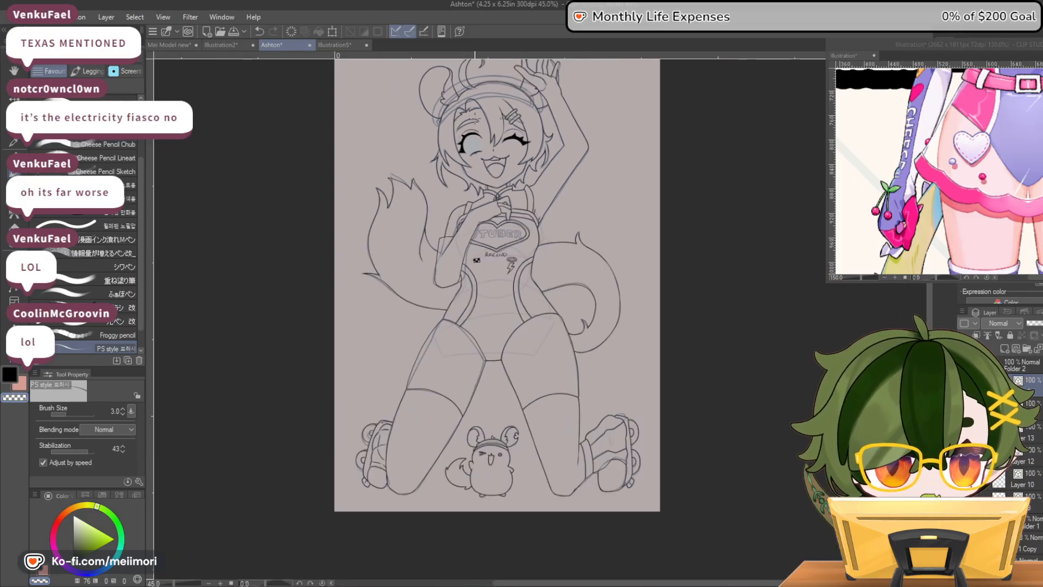
scroll(489, 144, "up", 7)
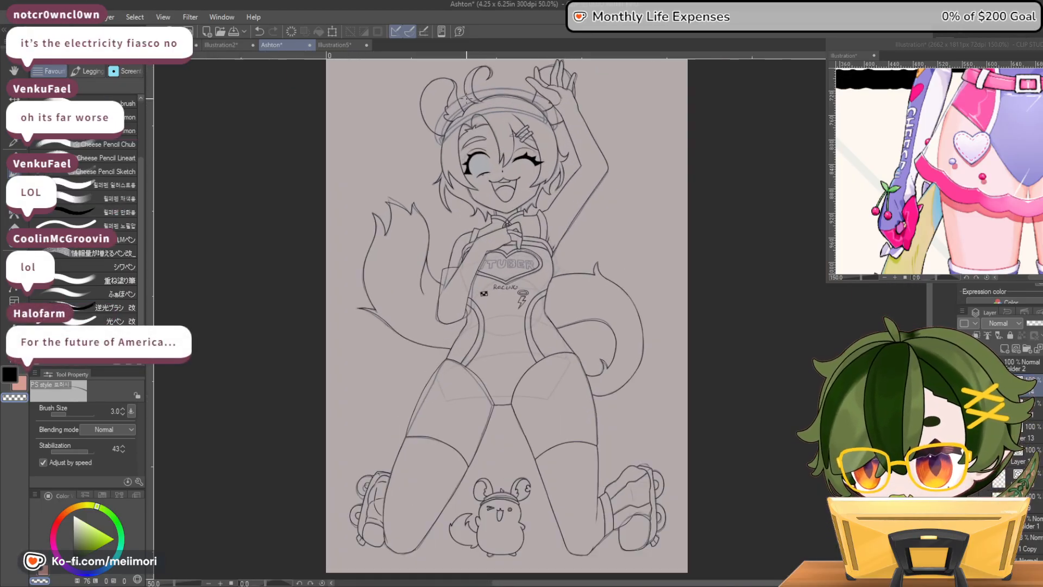
scroll(488, 144, "up", 1)
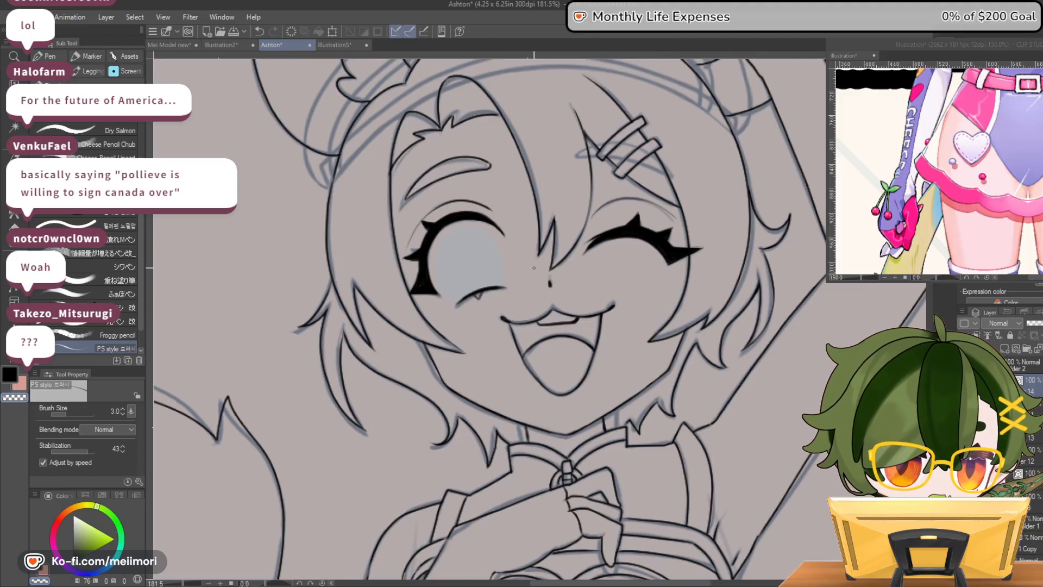
scroll(575, 265, "down", 4)
scroll(575, 265, "down", 3)
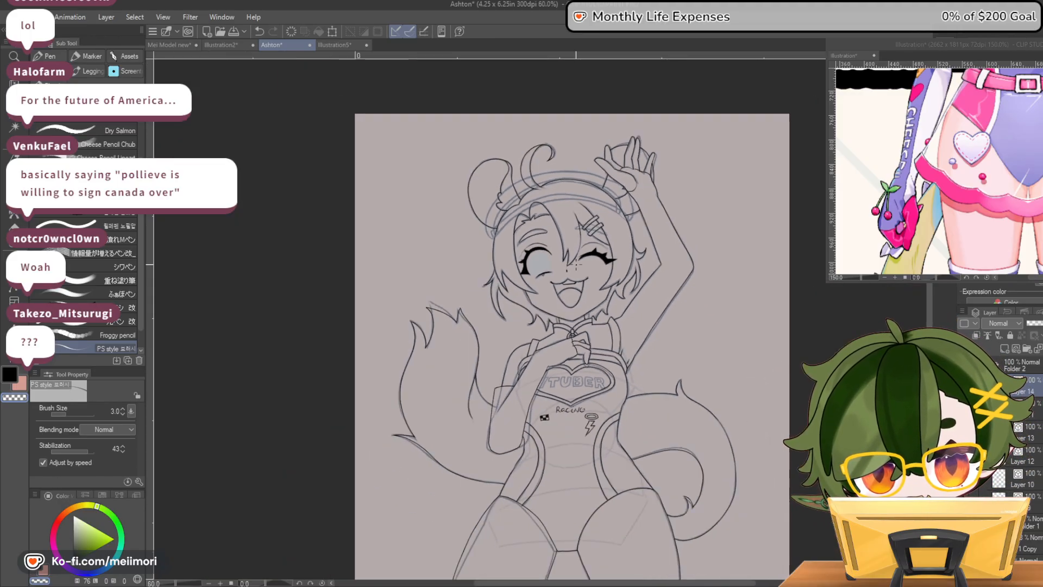
scroll(576, 264, "down", 1)
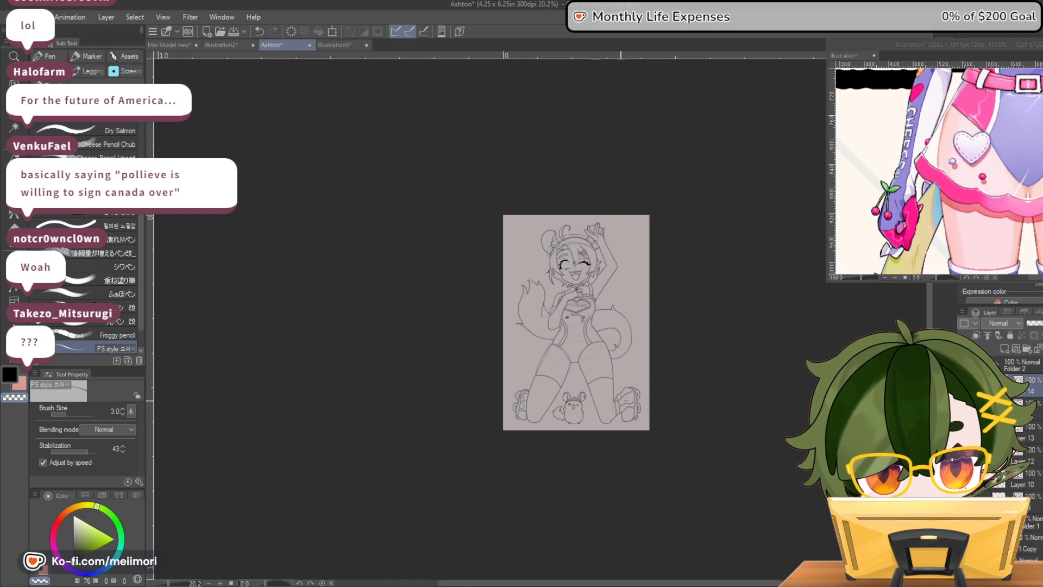
scroll(575, 264, "up", 4)
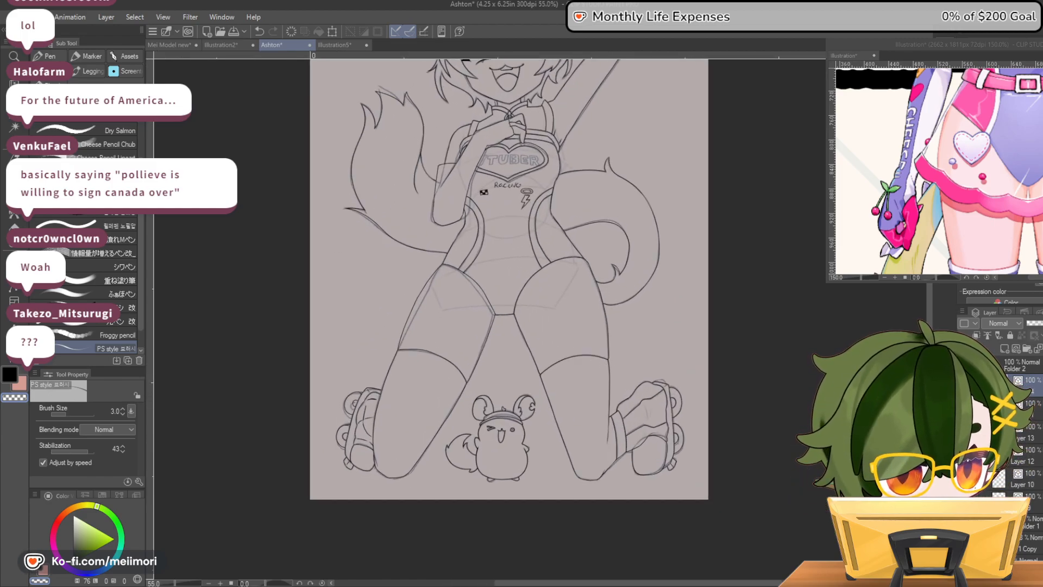
Hide the sketch layers so that only the clean line art shows on the canvas
left_click(964, 522)
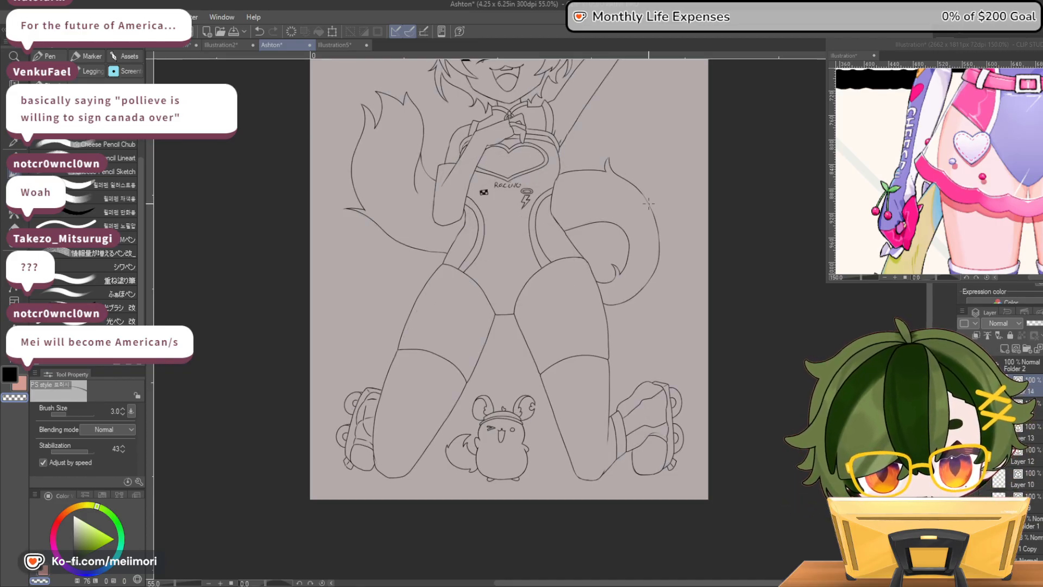
scroll(633, 279, "down", 3)
scroll(525, 180, "up", 1)
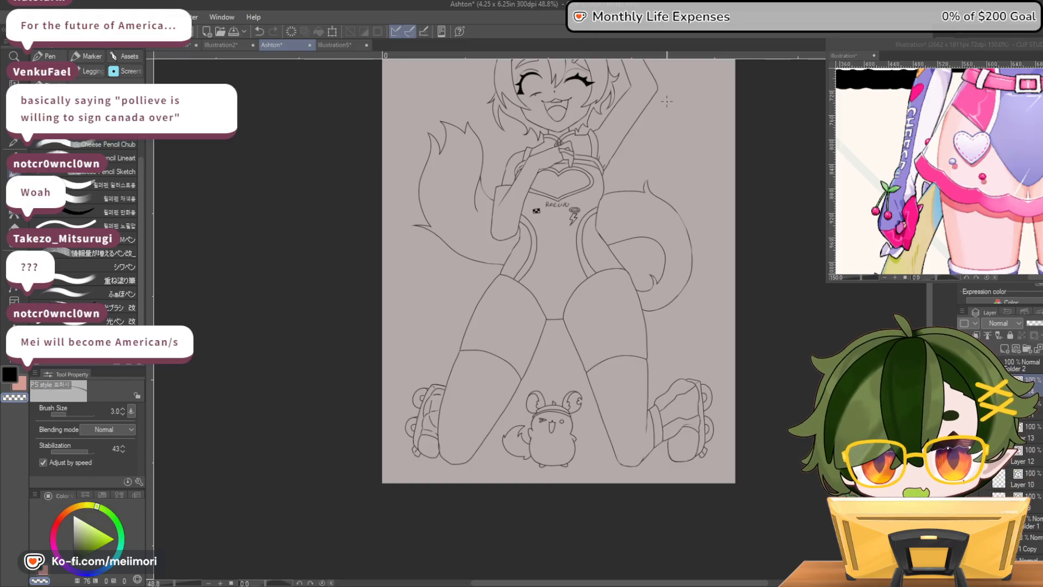
scroll(546, 106, "down", 5)
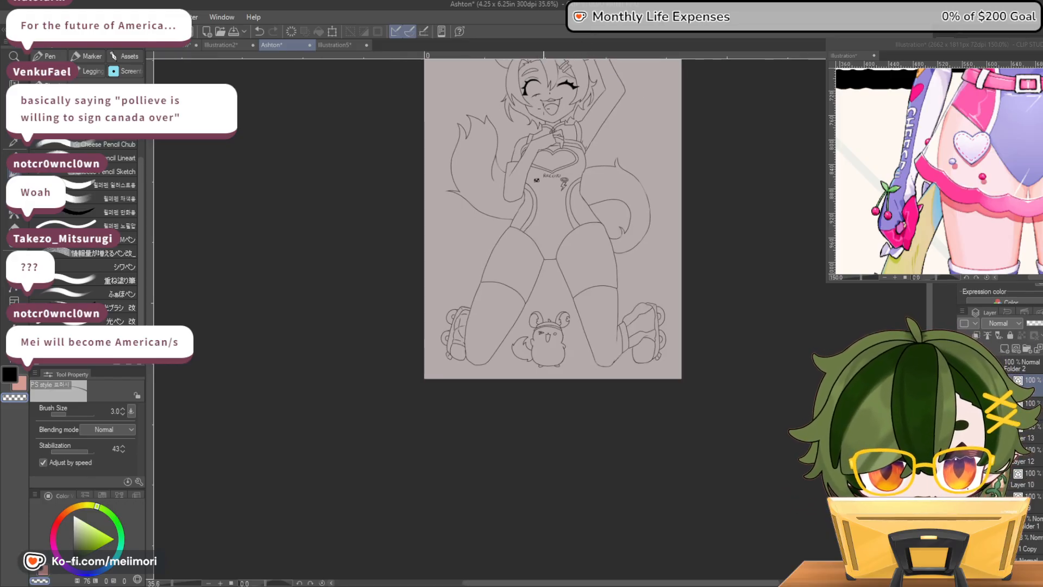
left_click_drag(929, 396, 929, 345)
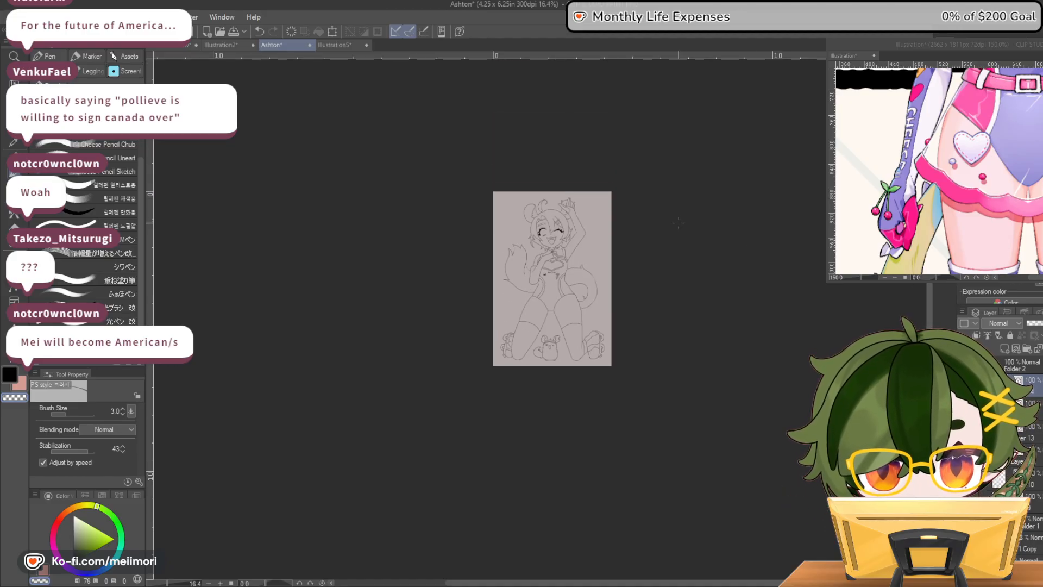
scroll(615, 227, "up", 4)
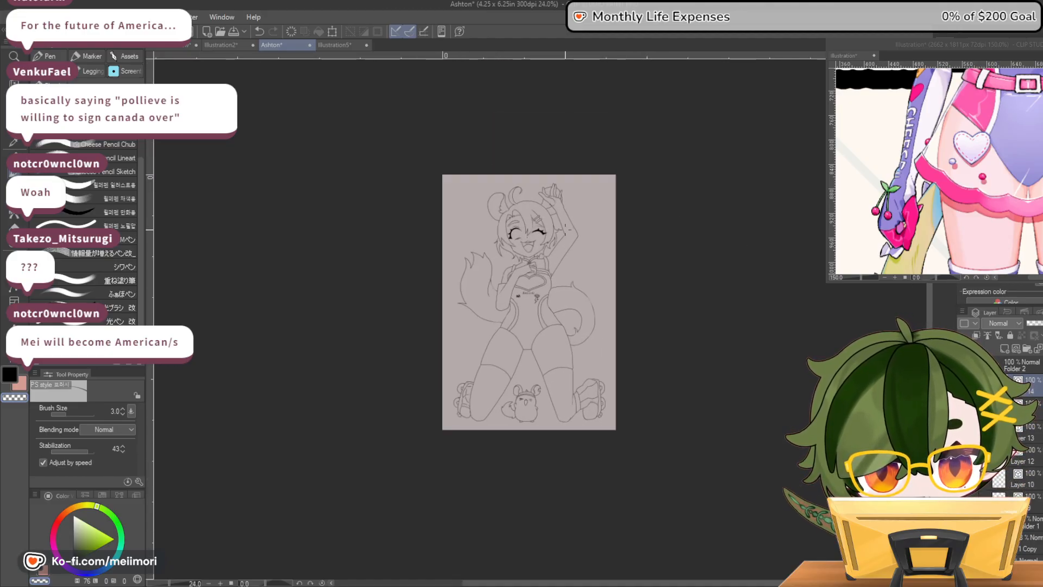
scroll(528, 231, "up", 4)
scroll(487, 234, "up", 3)
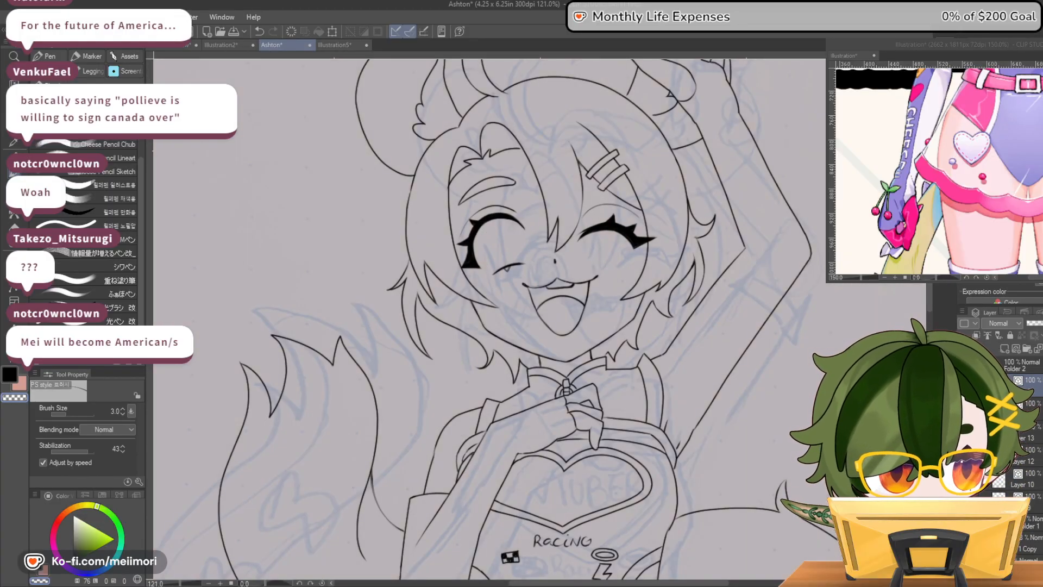
left_click(964, 543)
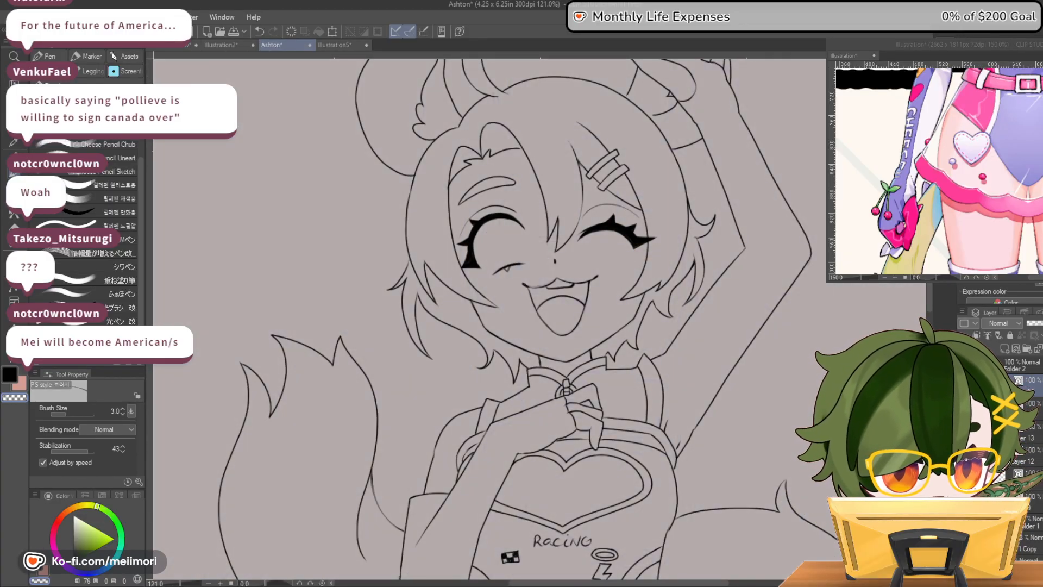
Ink the round iris outline inside the open eye, between the upper lashes and the lower lash line
scroll(585, 306, "up", 1)
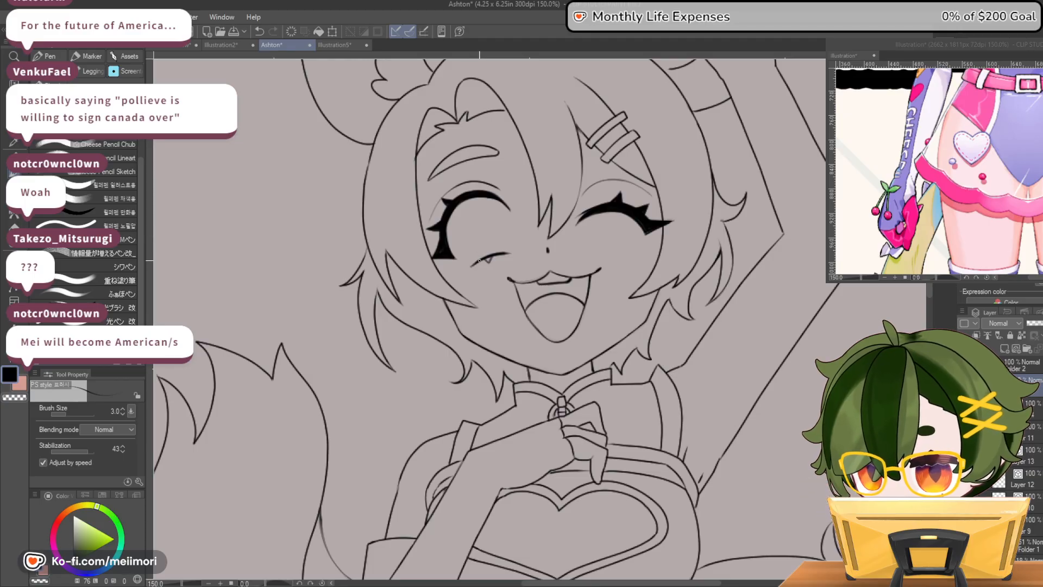
mouse_move(475, 258)
left_mouse_down()
mouse_move(458, 229)
mouse_move(492, 206)
mouse_move(505, 252)
left_mouse_up()
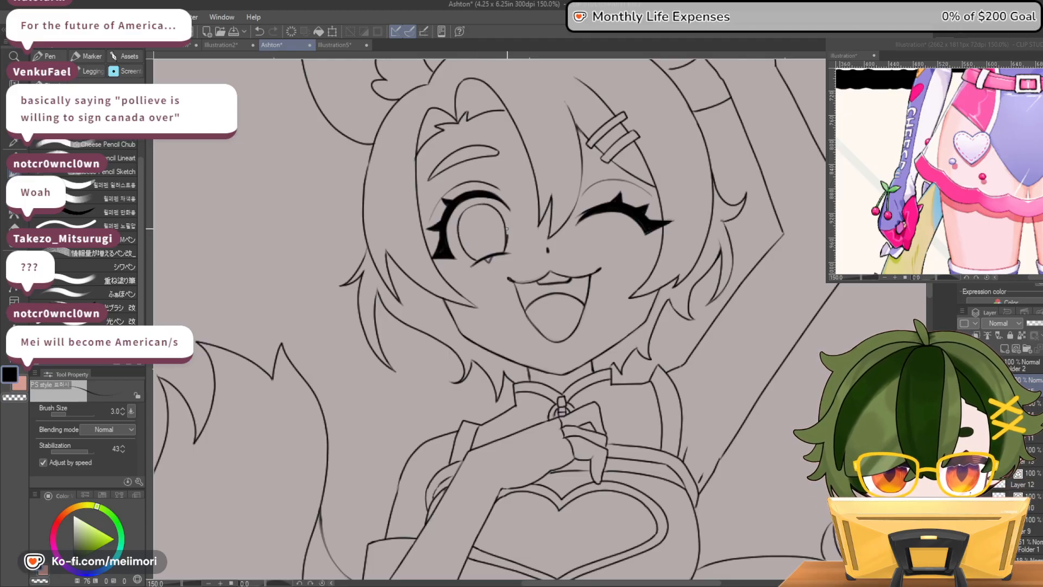
mouse_move(495, 208)
left_mouse_down()
mouse_move(460, 215)
mouse_move(474, 259)
left_mouse_up()
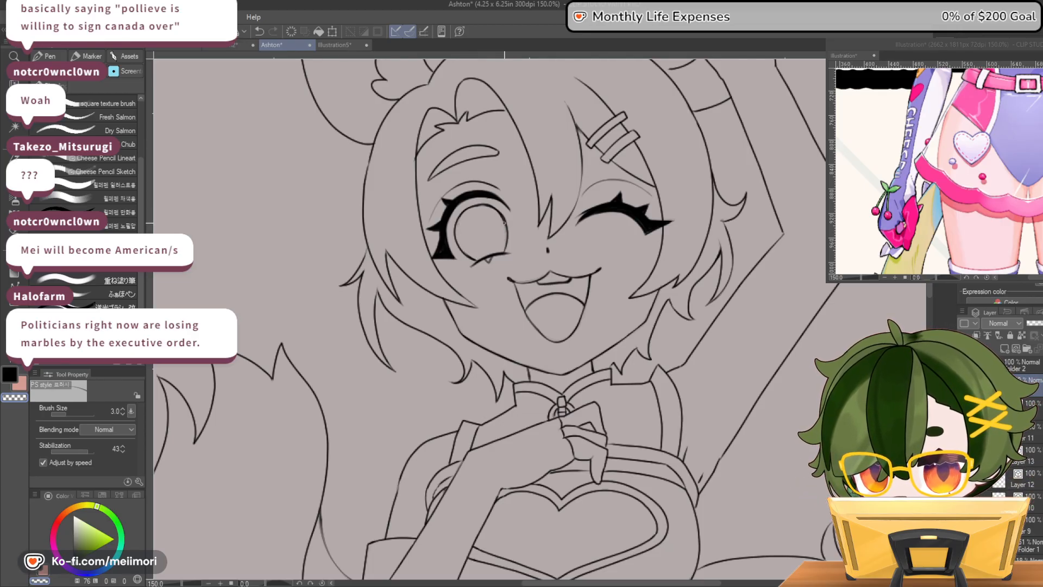
Refine the open eye's iris outline, alternating between black ink and transparent strokes to even out the line
key("c")
key("c")
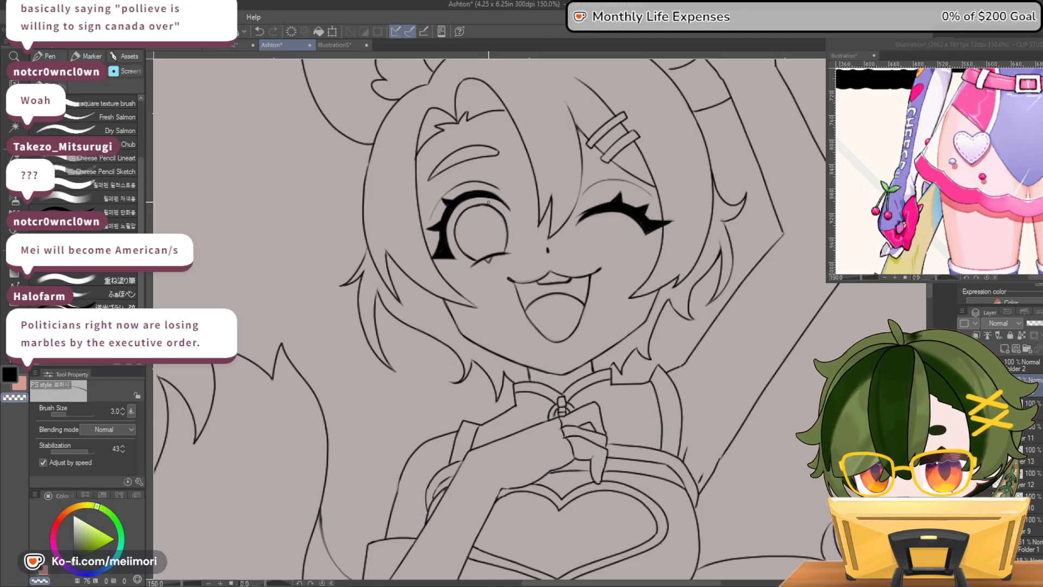
key("c")
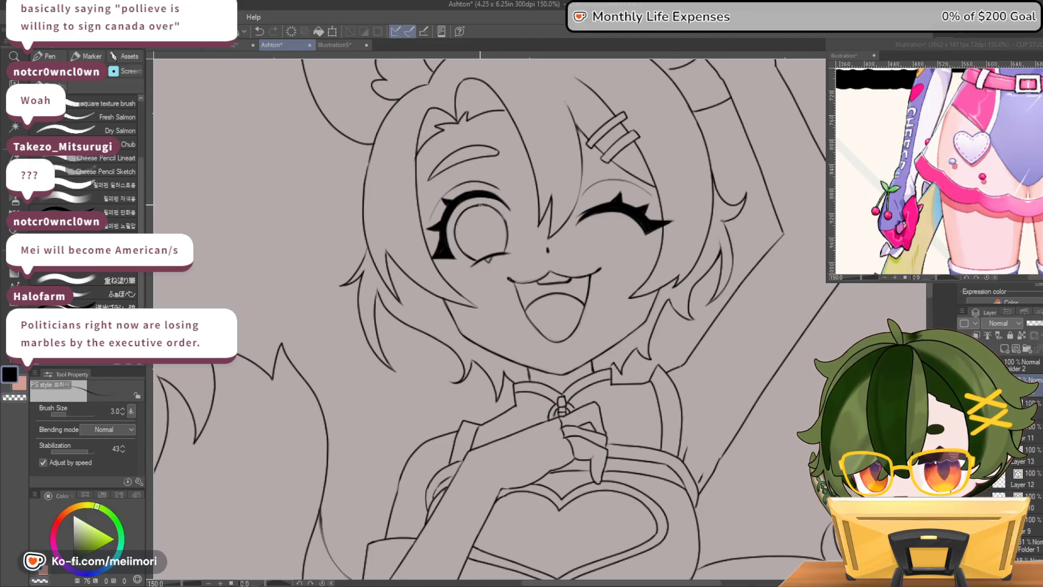
key("c")
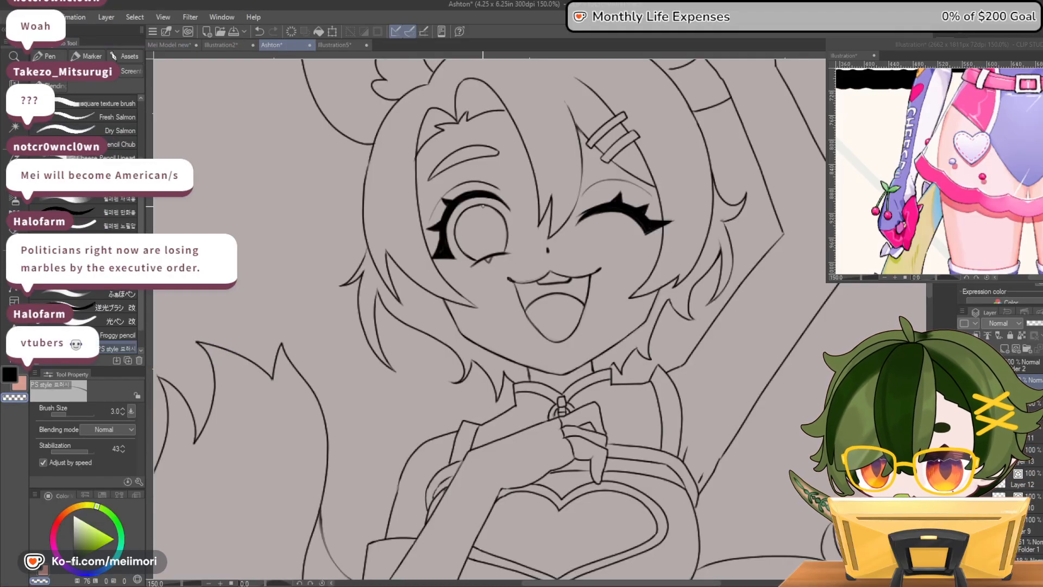
key("c")
key("c")
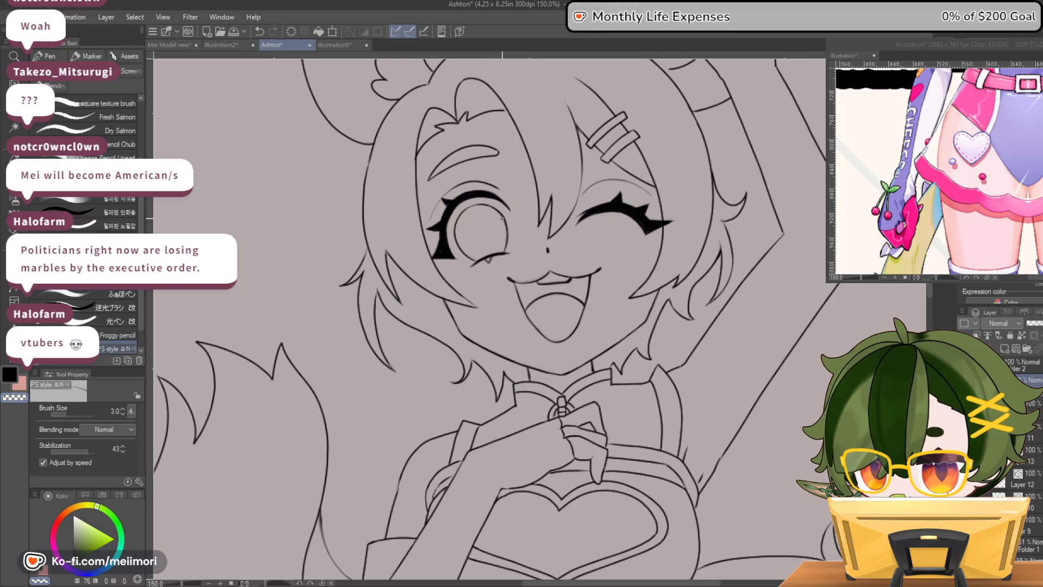
key("c")
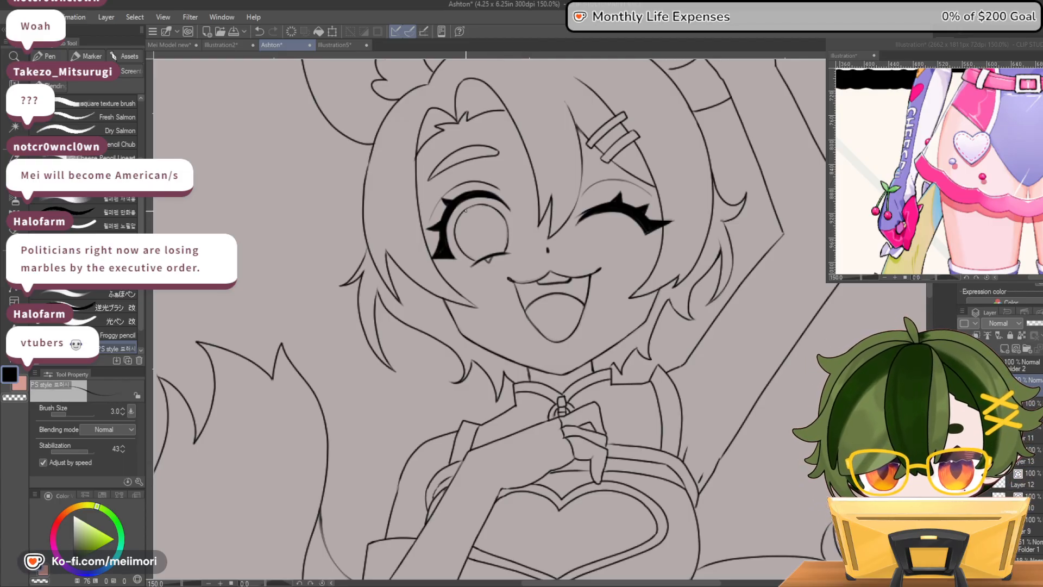
key("c")
key("c")
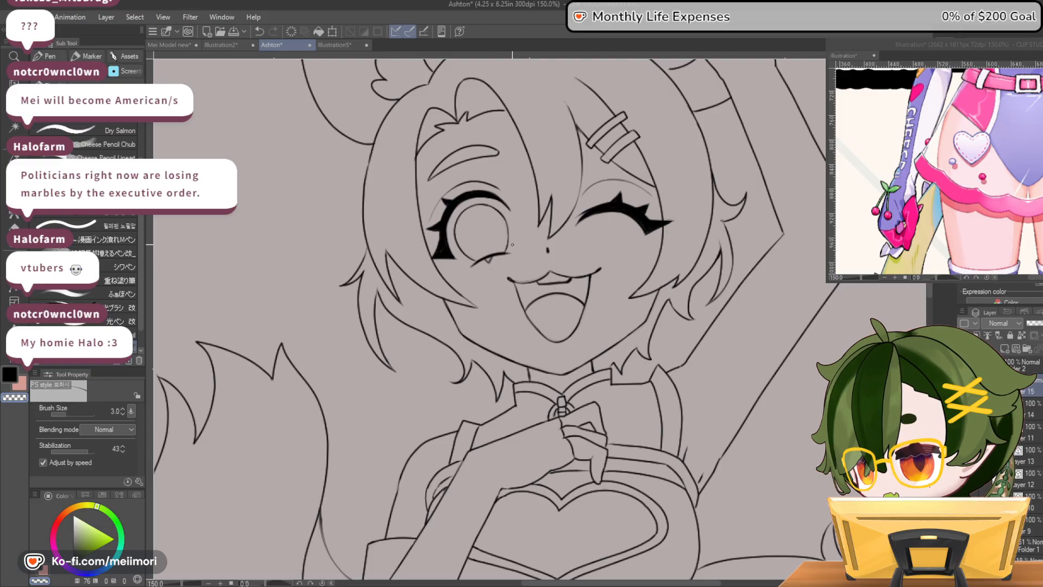
Toggle a lower line-art layer to check its contents, select Layer 9, and examine the line art from close-up to full figure
key("c")
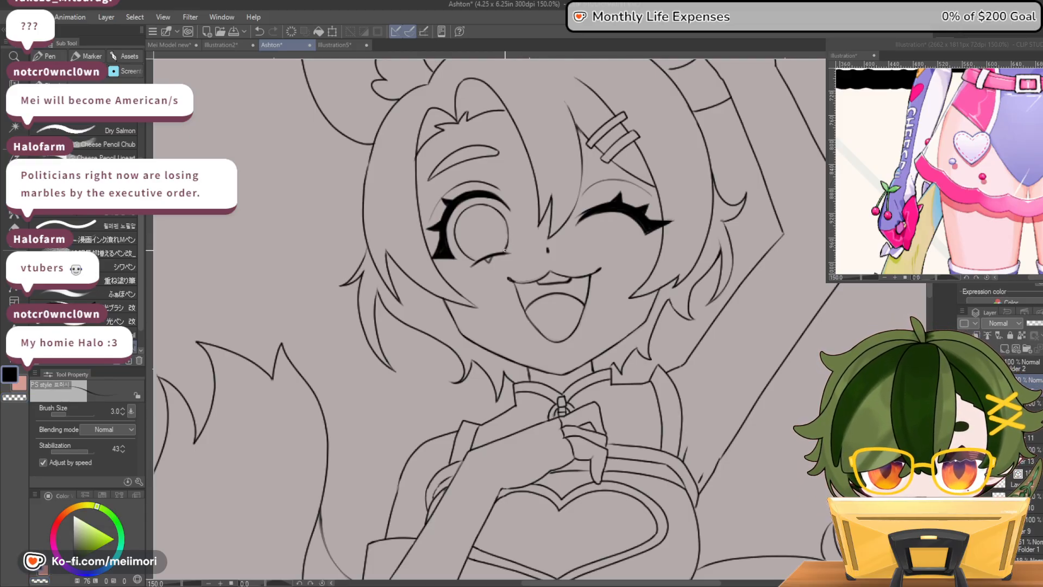
key("c")
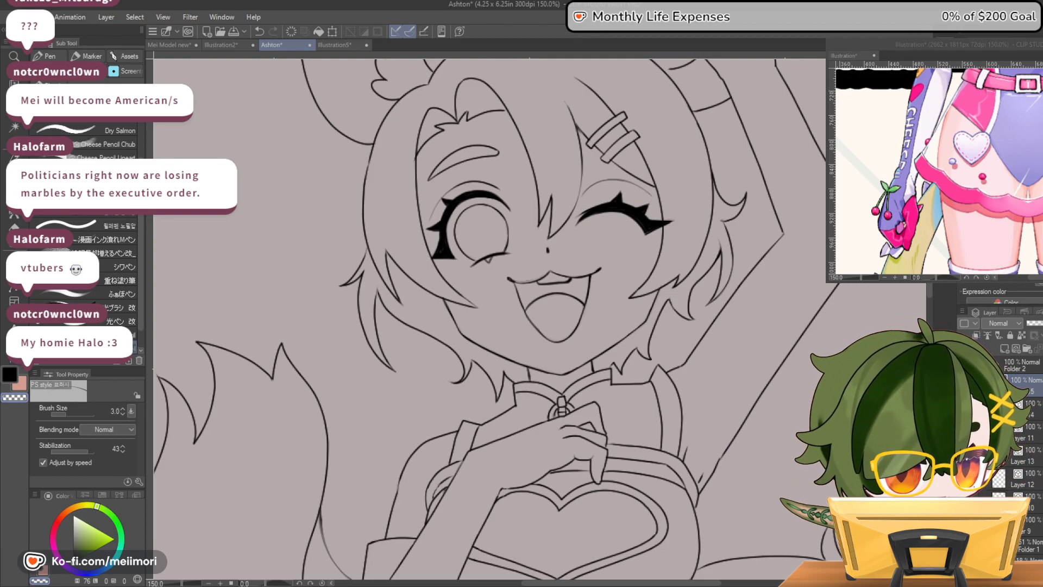
left_click(964, 525)
left_click(964, 525)
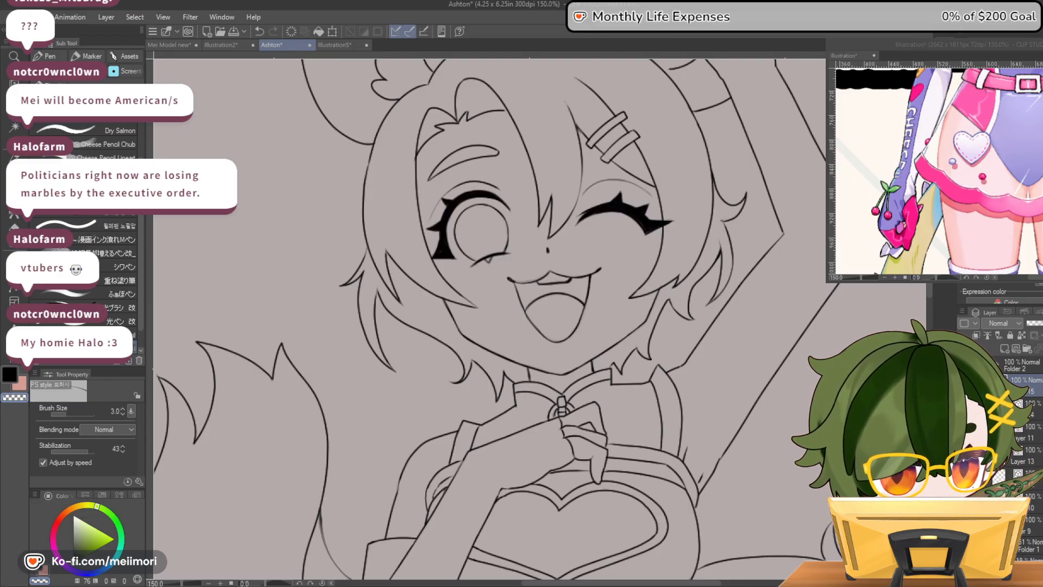
left_click(1025, 525)
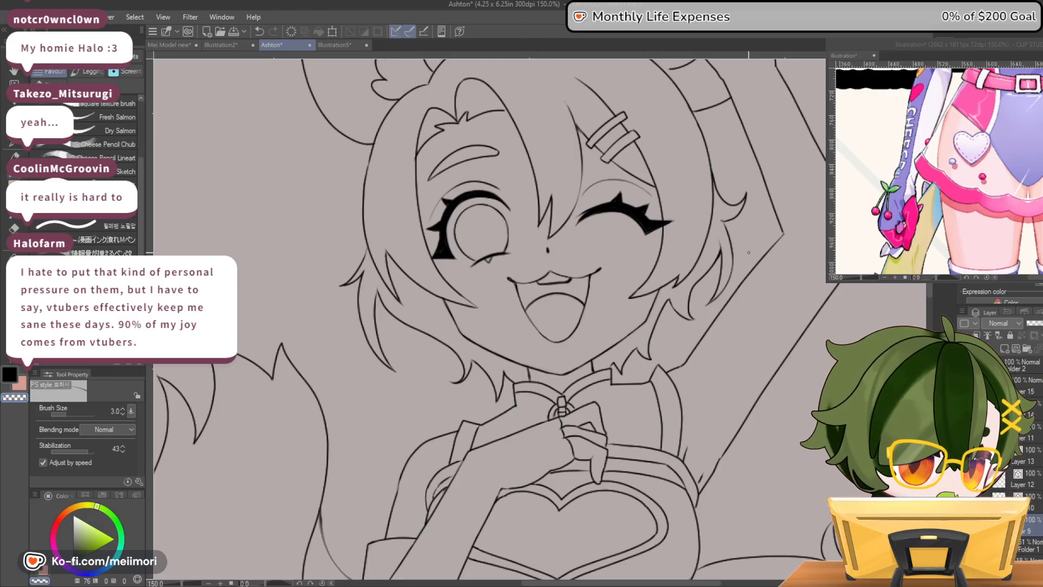
scroll(748, 252, "down", 2)
scroll(649, 363, "up", 3)
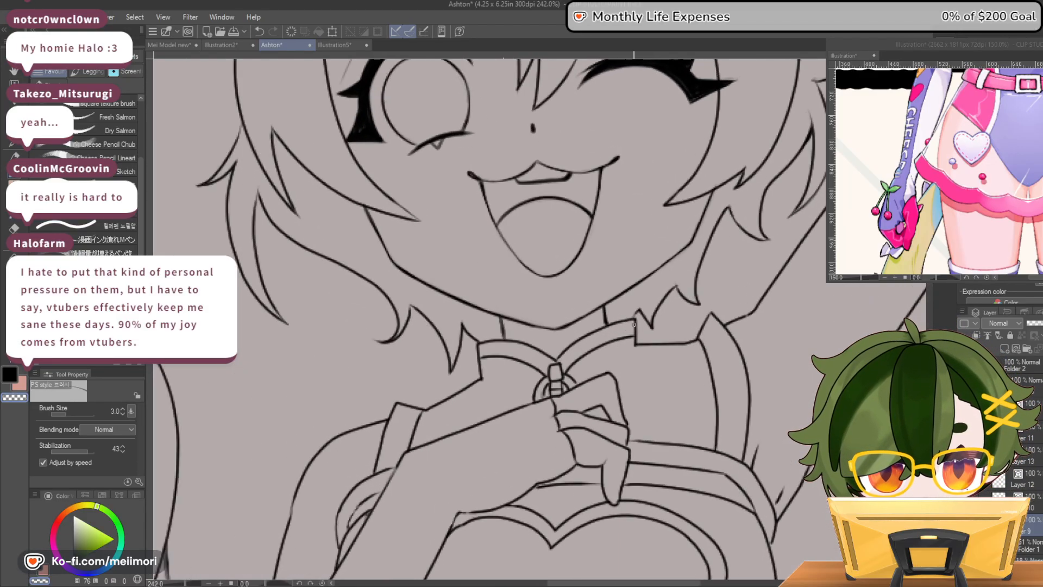
scroll(634, 325, "down", 4)
scroll(641, 317, "down", 3)
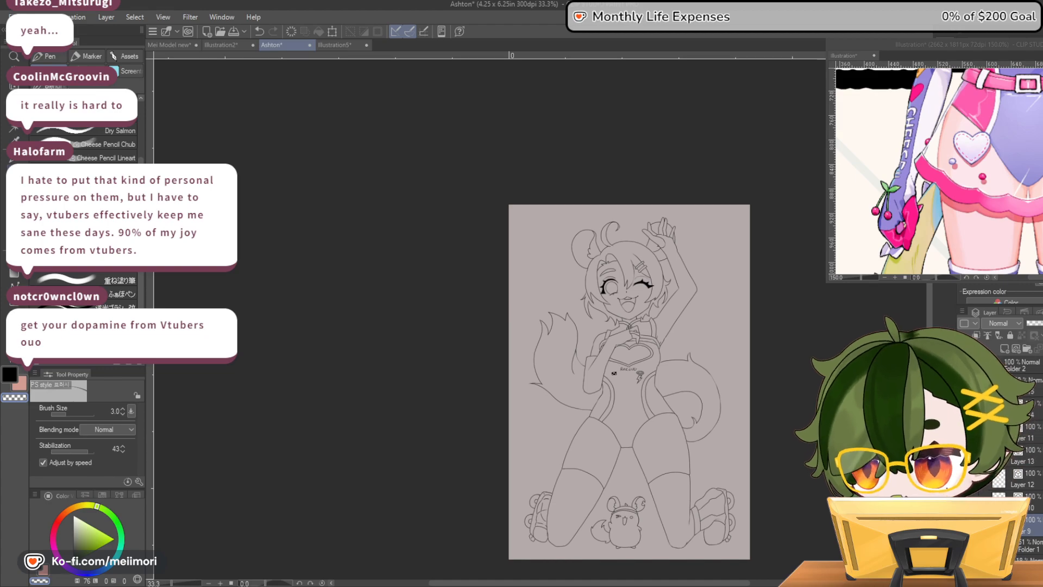
Show the sketch beneath the line art again and select Layer 12 for black inking of the chest lettering
left_click(964, 546)
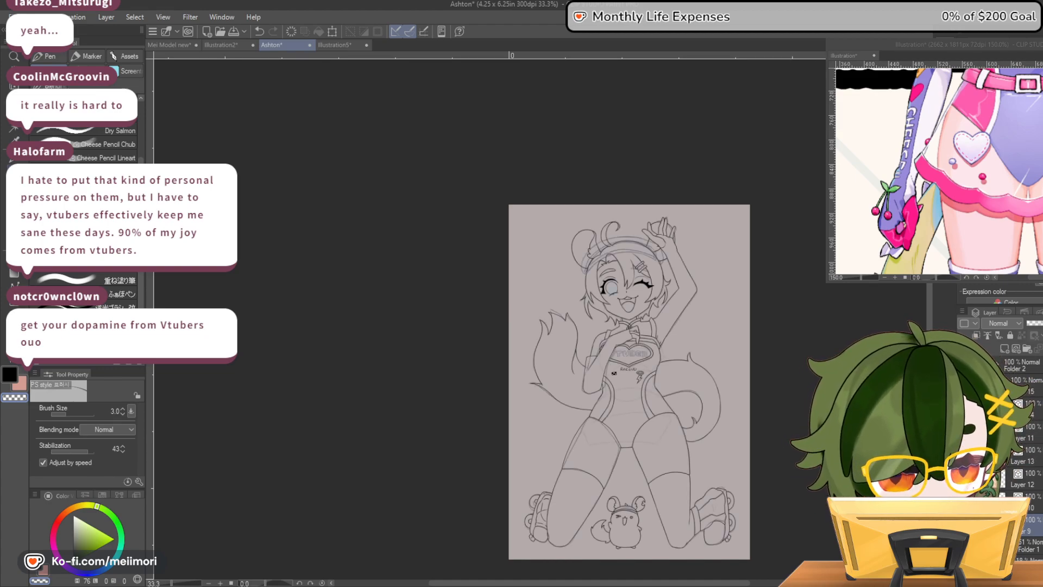
scroll(653, 370, "up", 2)
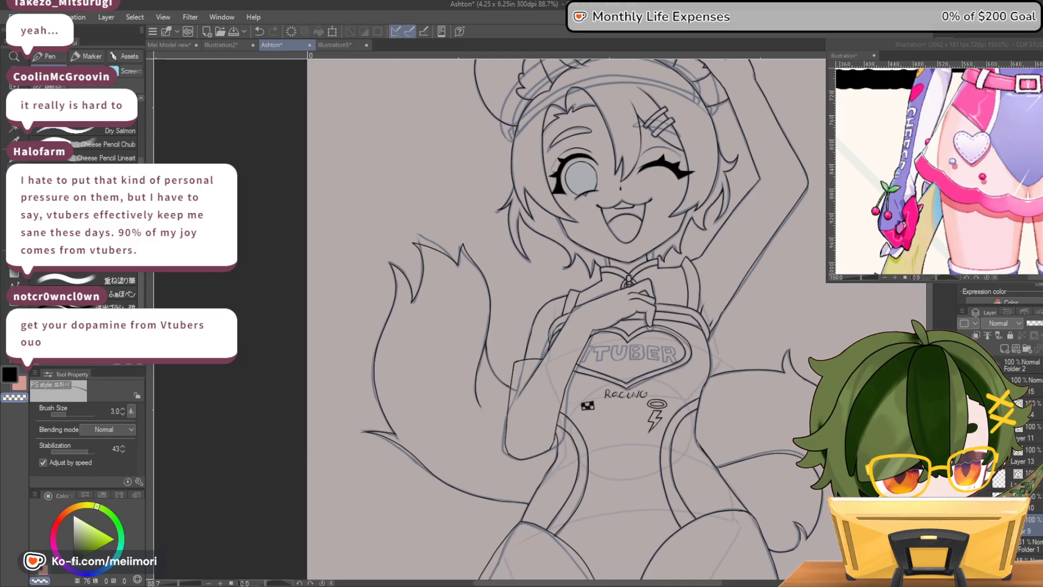
scroll(564, 318, "up", 5)
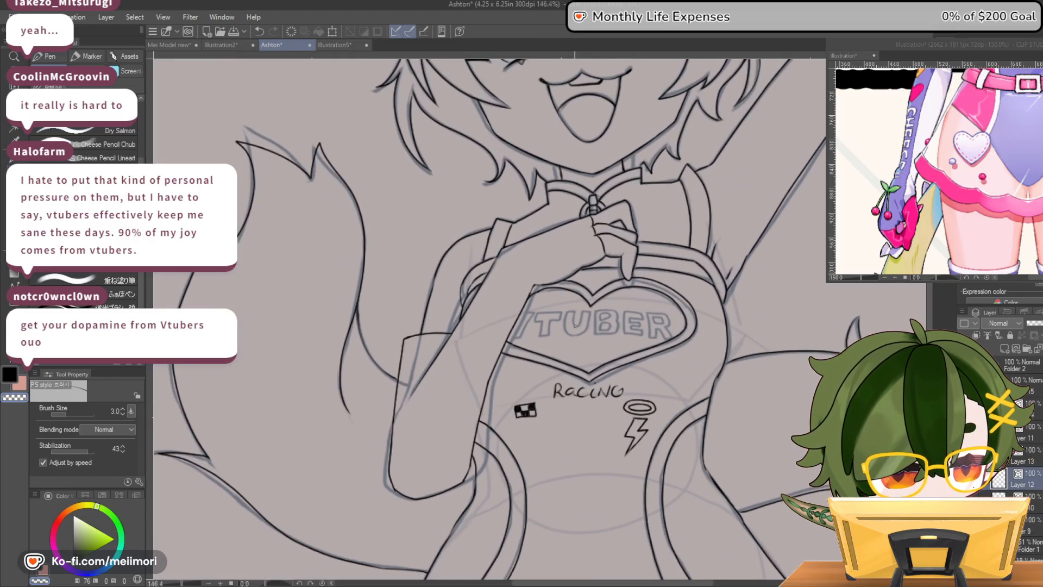
key("c")
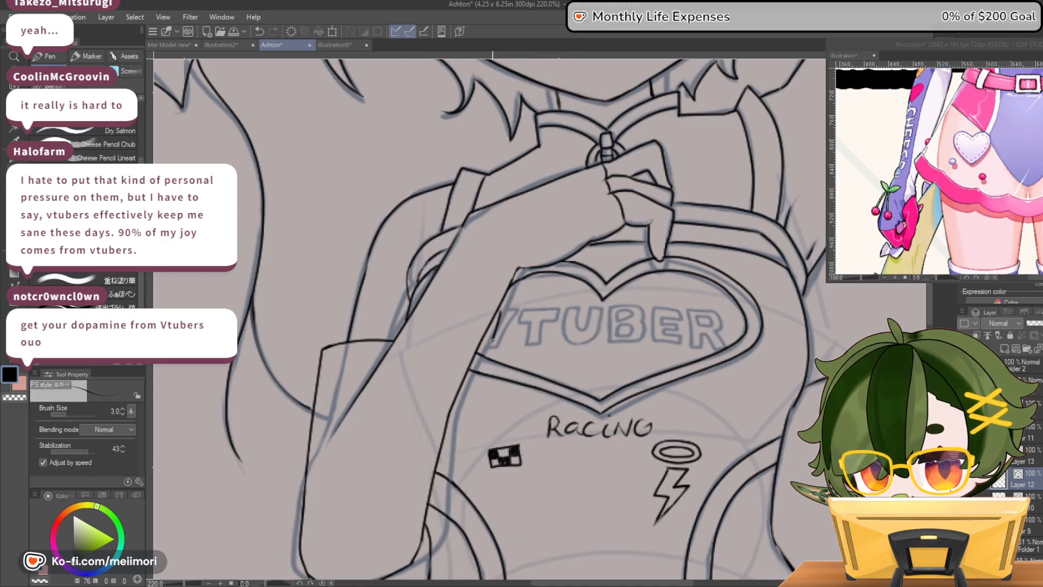
left_click_drag(498, 320, 488, 340)
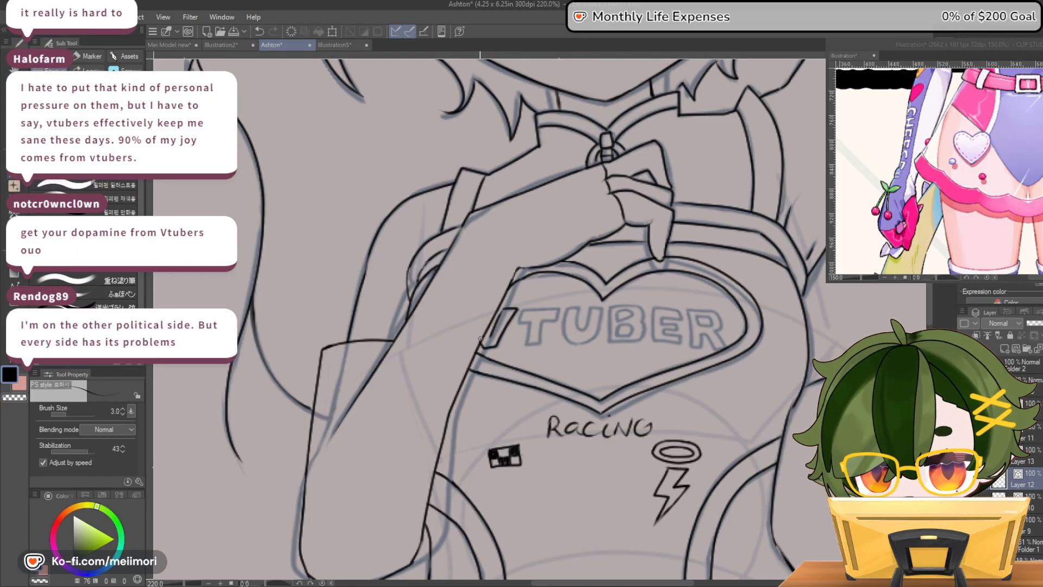
key("ctrl+z")
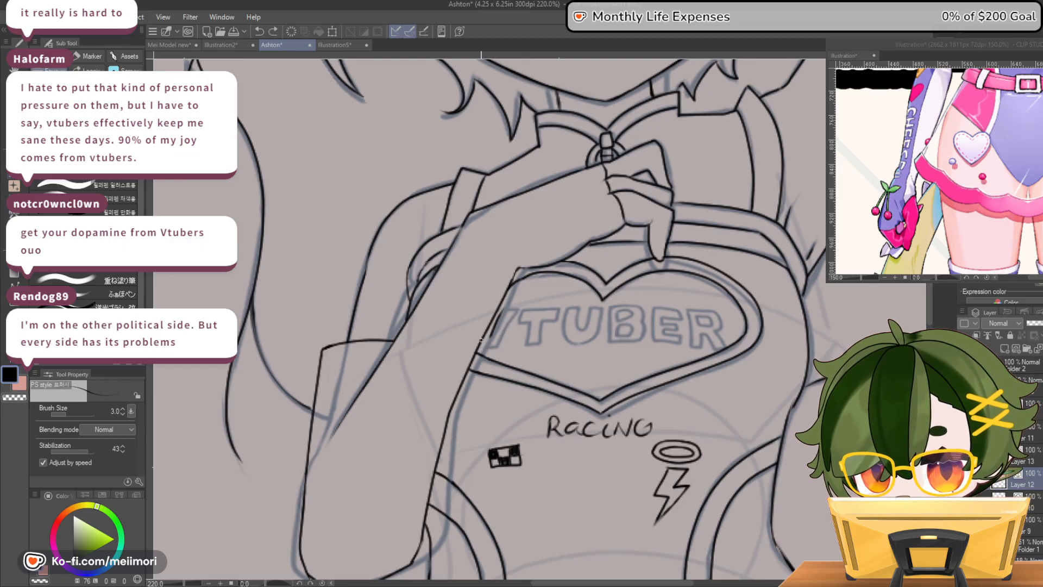
left_click_drag(496, 346, 507, 328)
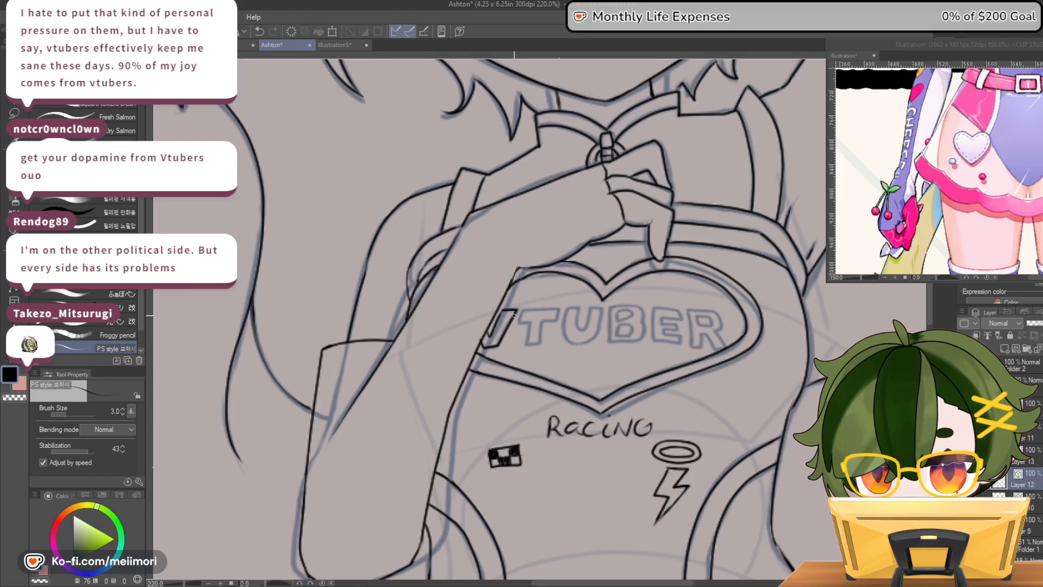
key("ctrl+z")
Ink the outlined block letters VTUBER inside the chest heart, tracing the sketch and leaving the V partly behind the forearm
left_click_drag(520, 309, 529, 320)
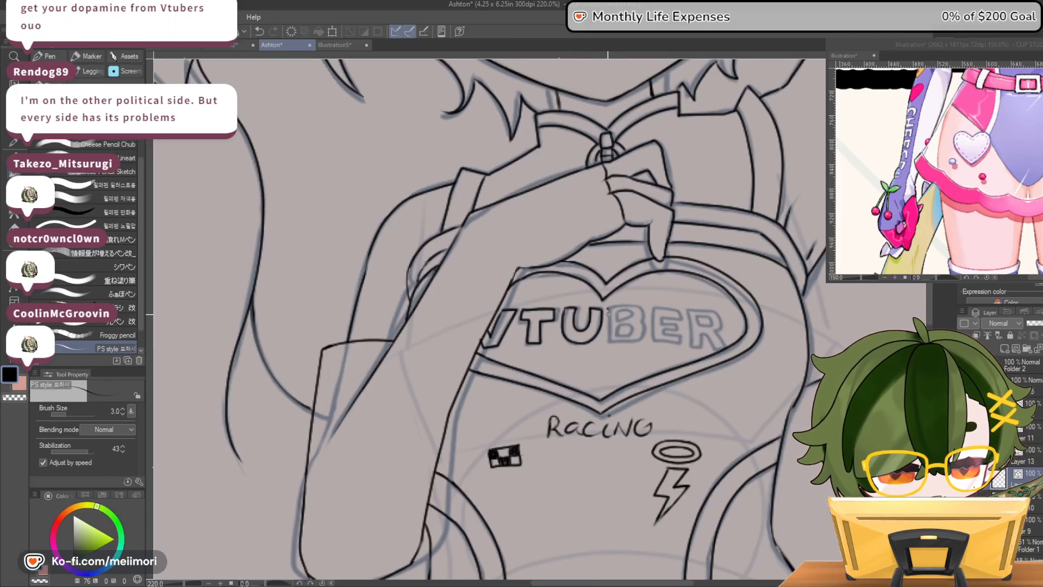
mouse_move(637, 322)
left_mouse_down()
mouse_move(646, 332)
mouse_move(633, 343)
left_mouse_up()
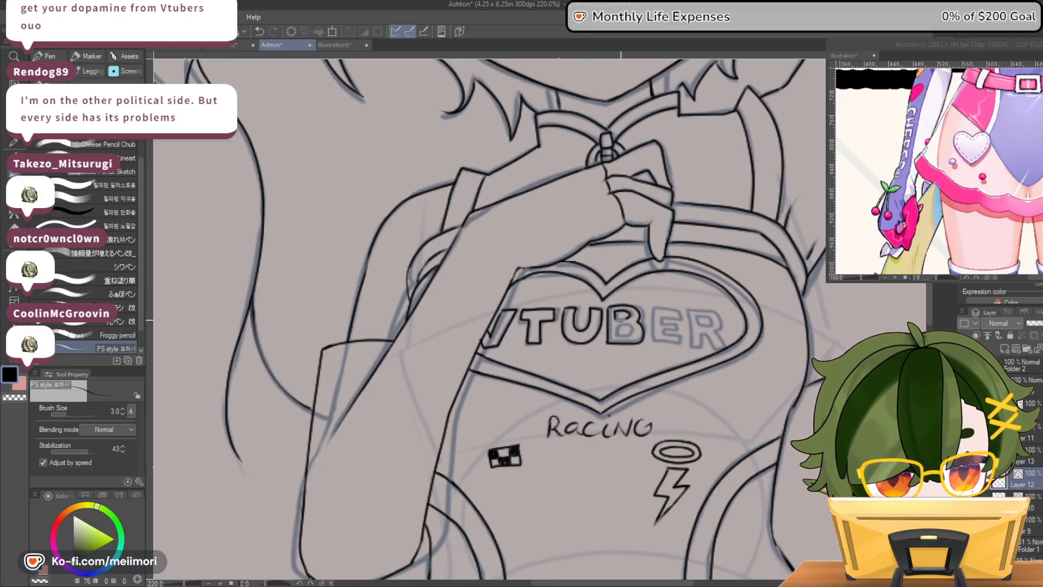
mouse_move(623, 318)
left_mouse_down()
mouse_move(614, 321)
mouse_move(632, 331)
mouse_move(612, 340)
left_mouse_up()
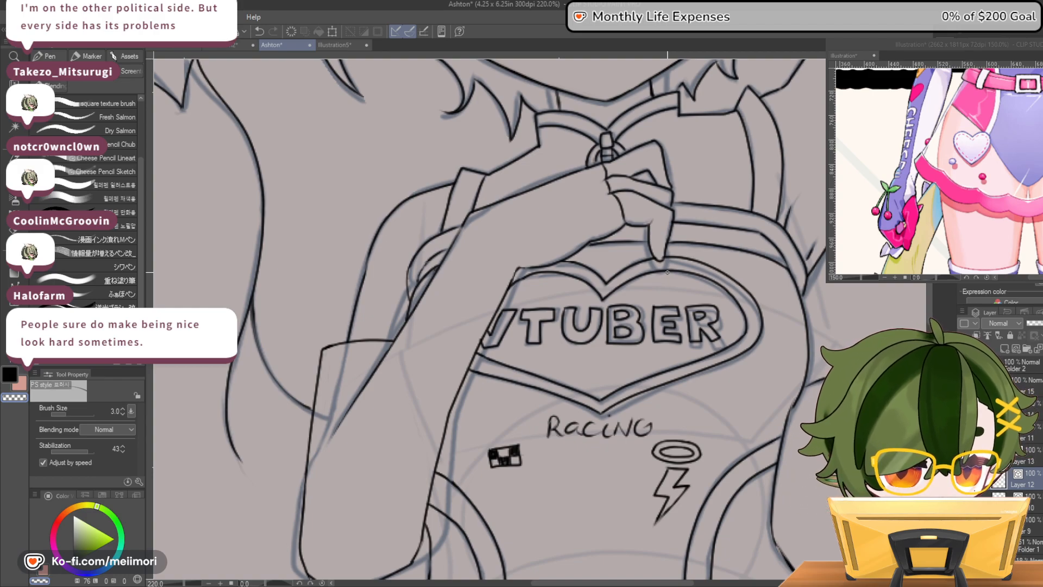
Hide the sketch so that only the clean line art with the chest lettering shows
scroll(690, 326, "down", 5)
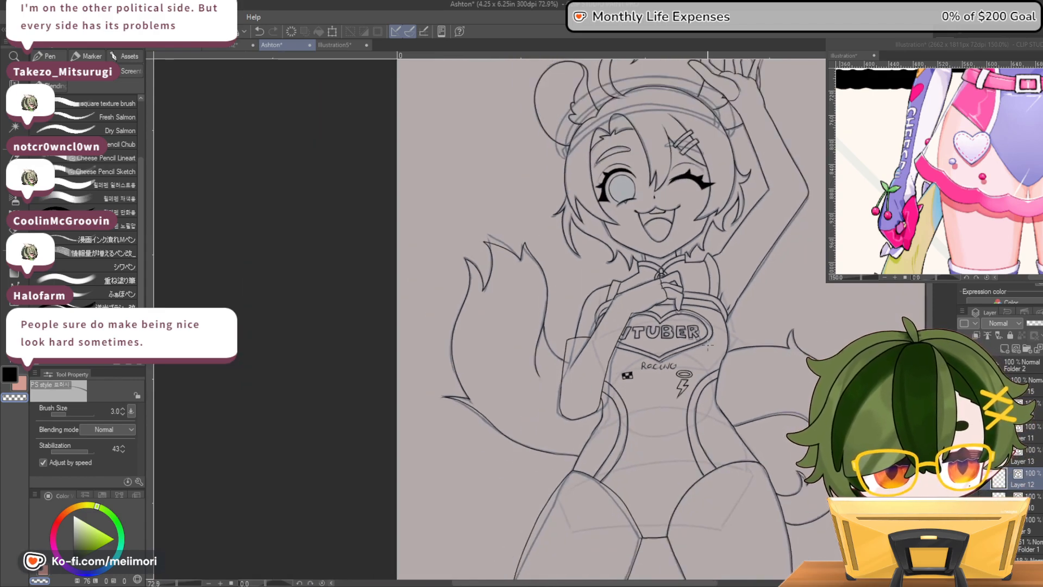
scroll(708, 345, "down", 5)
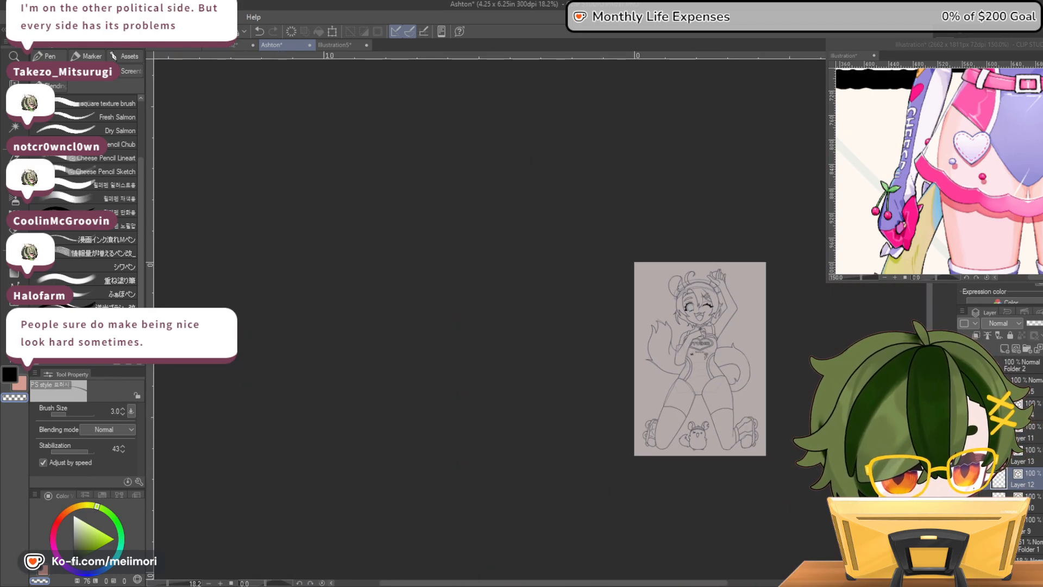
scroll(708, 342, "up", 4)
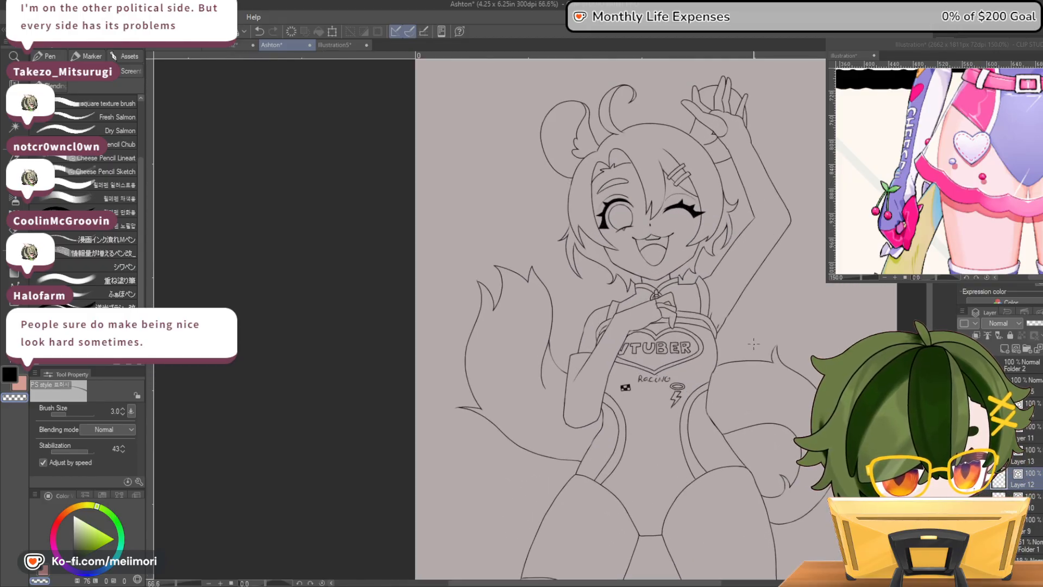
Examine the line art without the sketch, comparing the full figure with the chest lettering, face and eyes up close
scroll(752, 347, "down", 2)
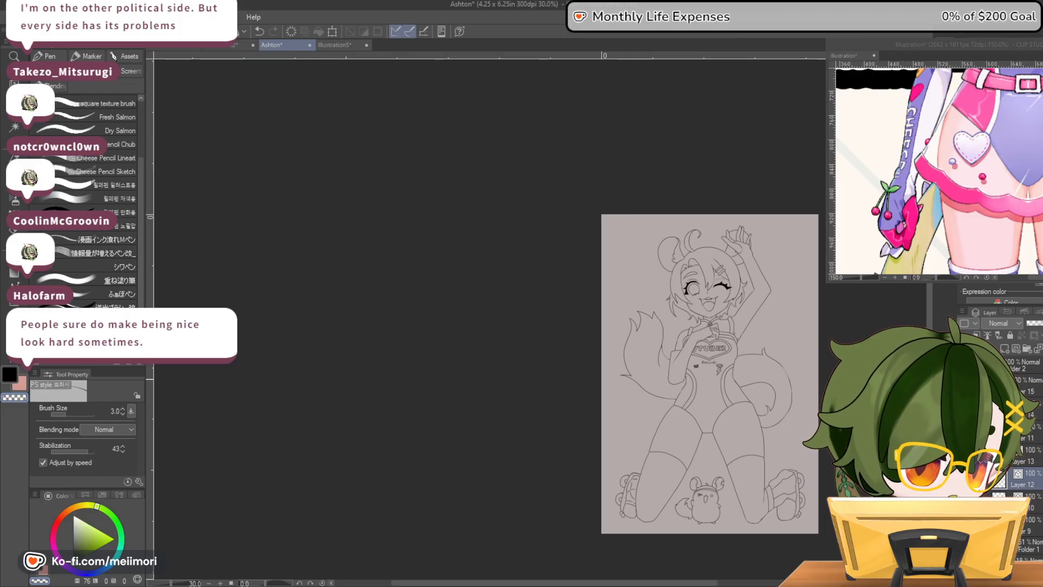
scroll(815, 401, "up", 4)
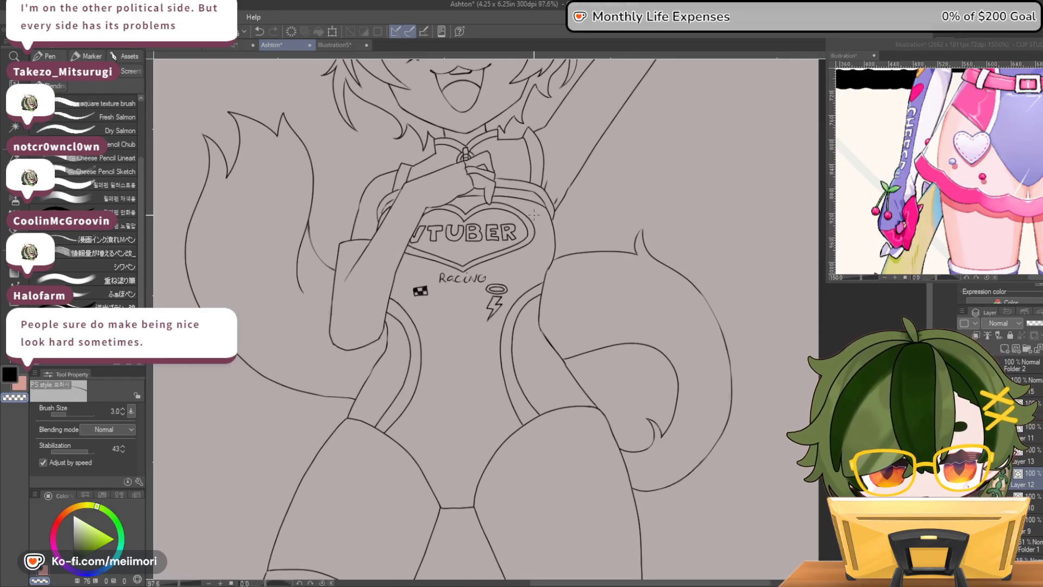
scroll(403, 194, "up", 5)
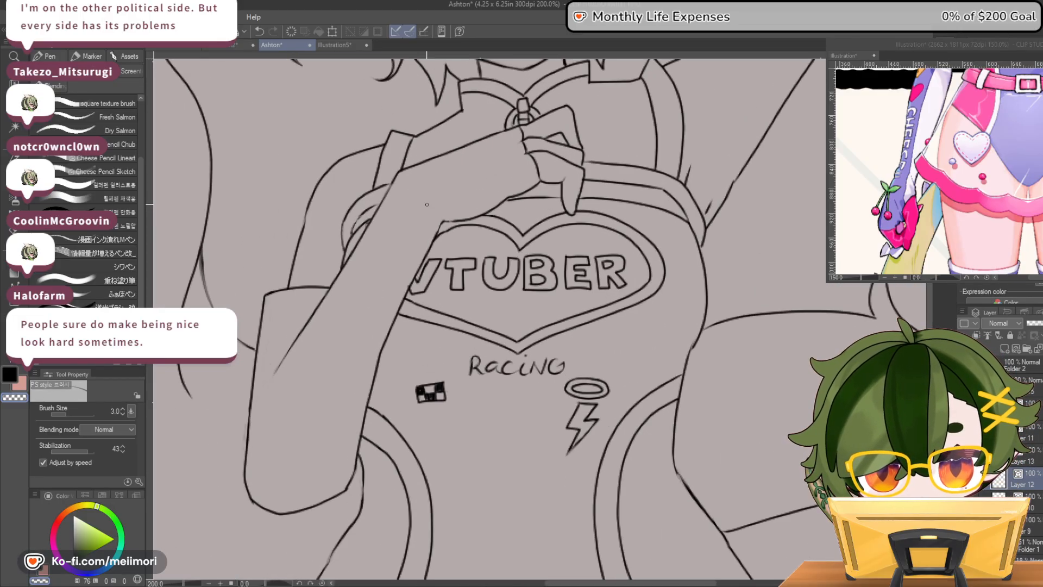
scroll(431, 192, "down", 6)
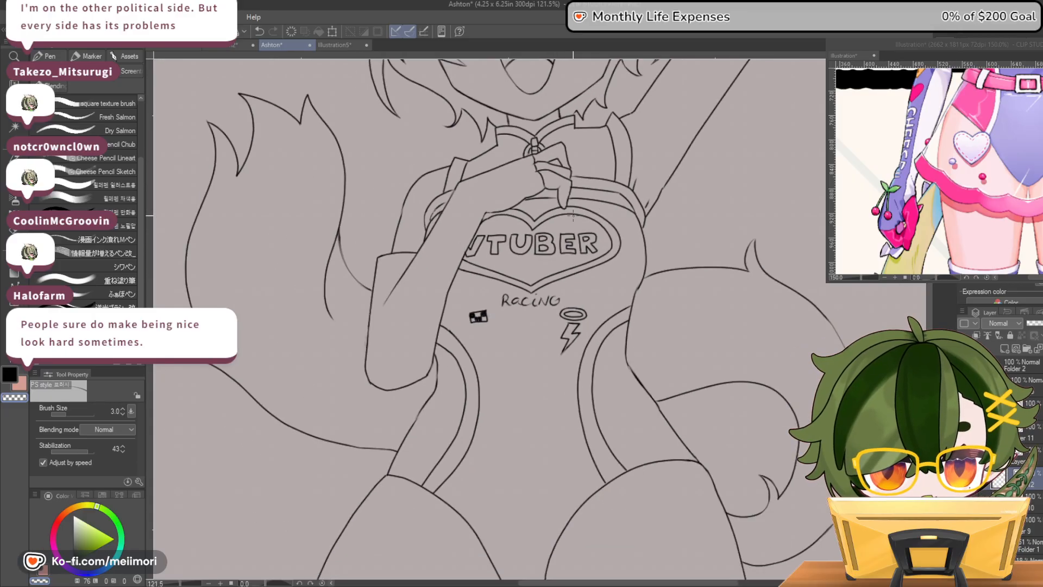
scroll(577, 215, "down", 1)
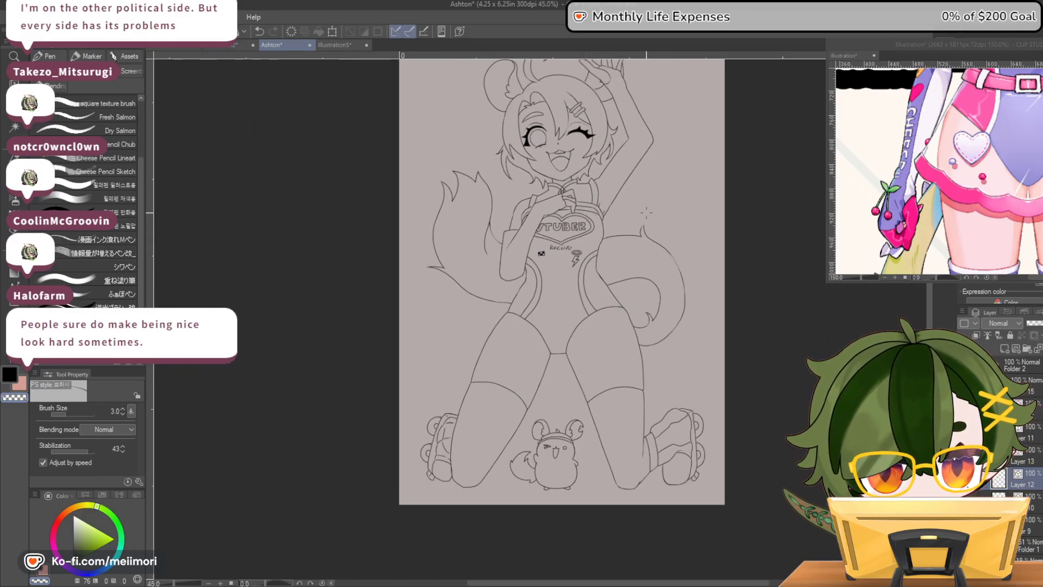
scroll(647, 213, "down", 1)
scroll(610, 97, "up", 4)
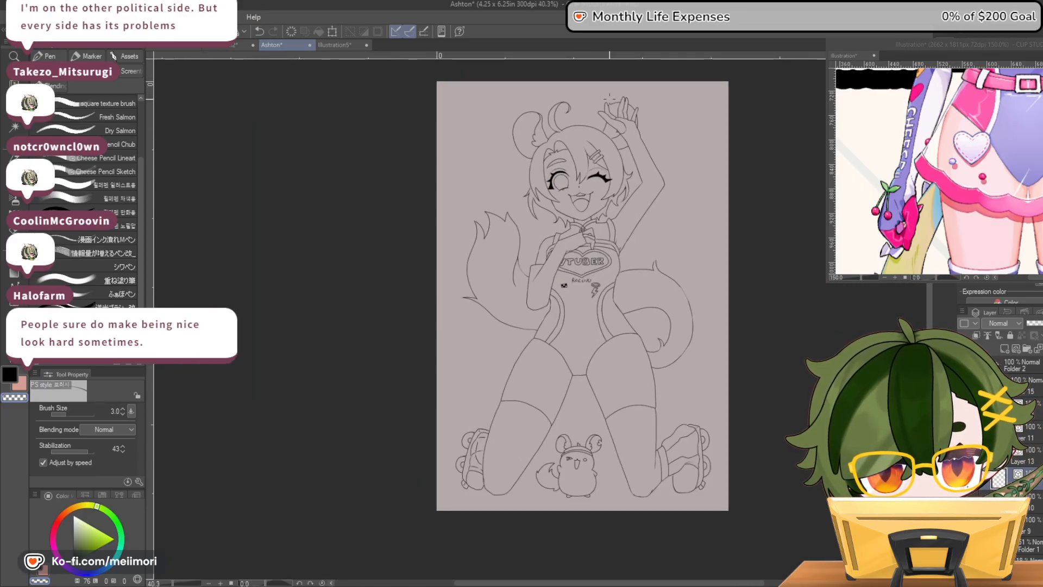
scroll(570, 216, "up", 4)
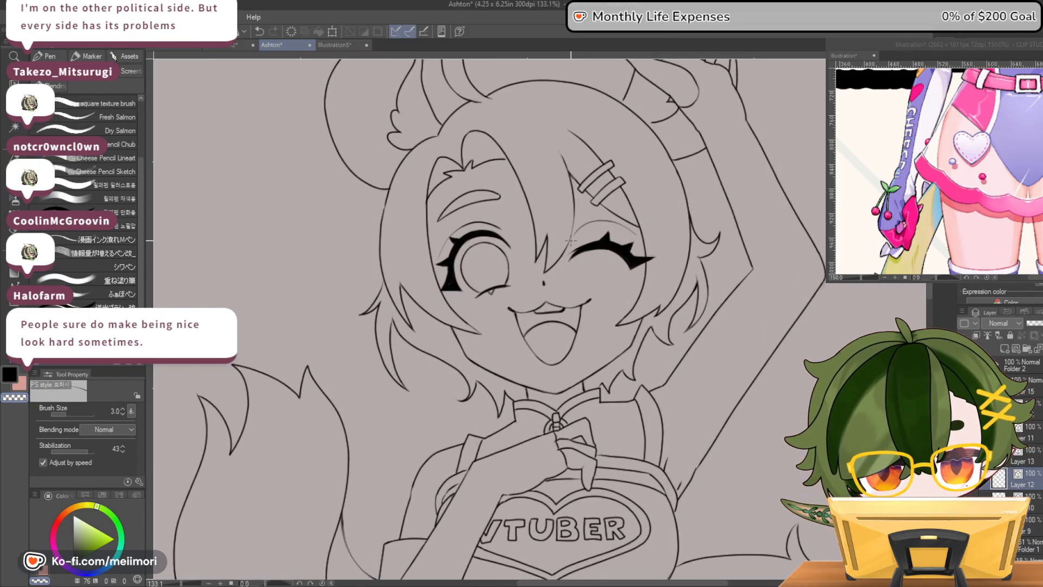
scroll(485, 268, "down", 5)
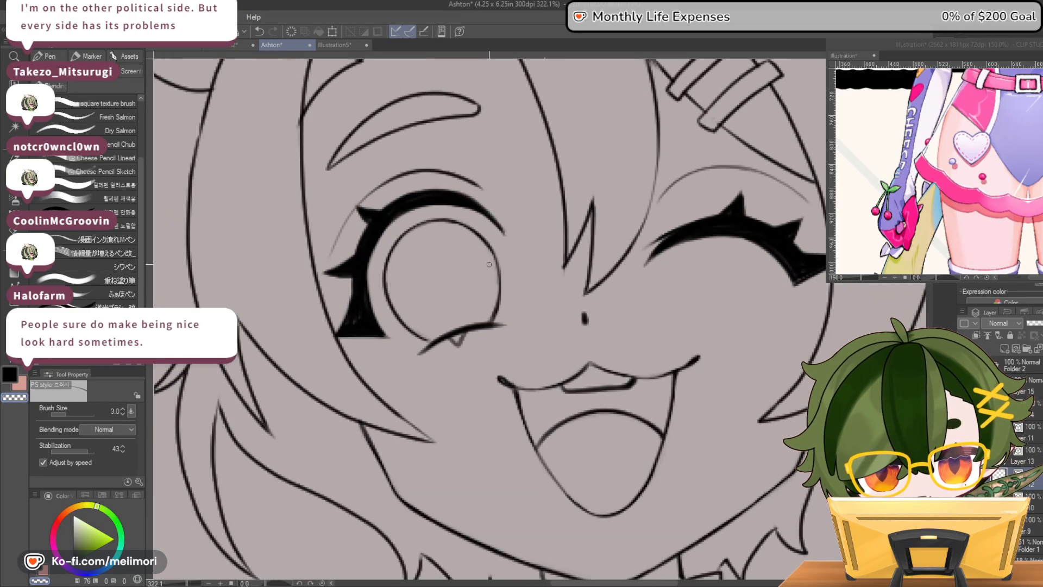
scroll(550, 287, "down", 2)
scroll(479, 274, "up", 4)
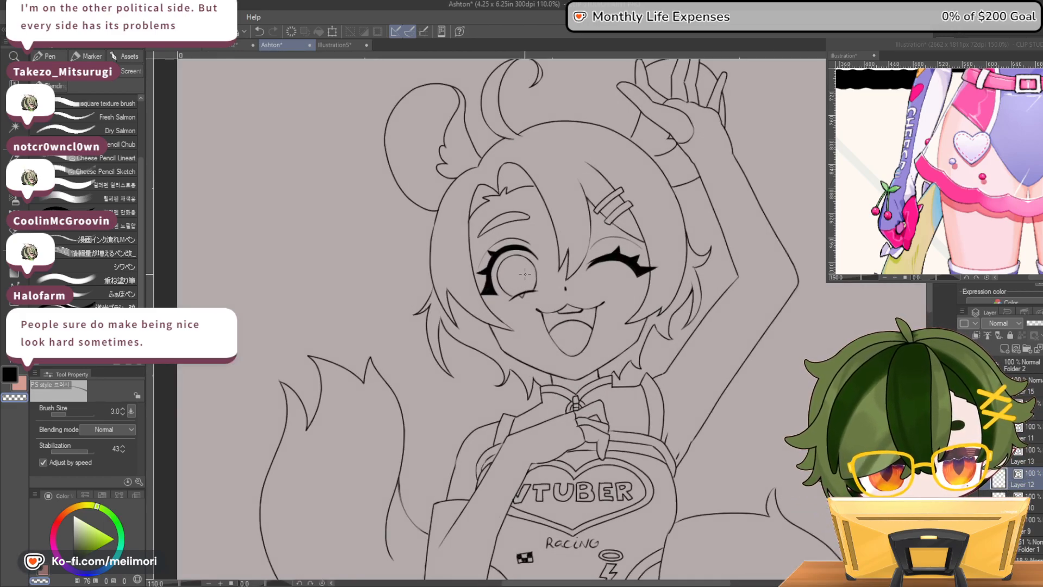
scroll(706, 304, "up", 2)
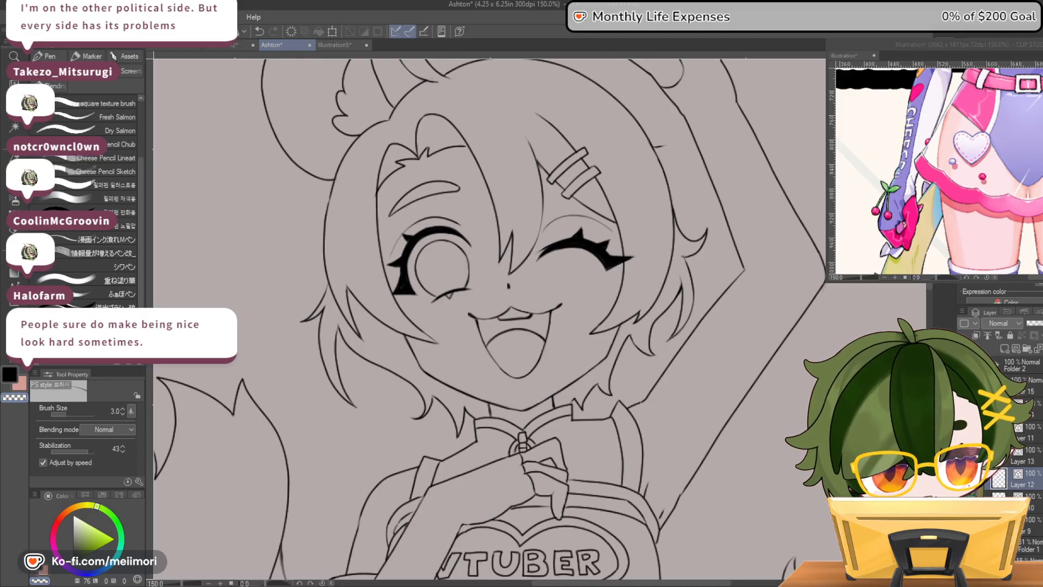
scroll(794, 265, "down", 2)
scroll(794, 266, "down", 2)
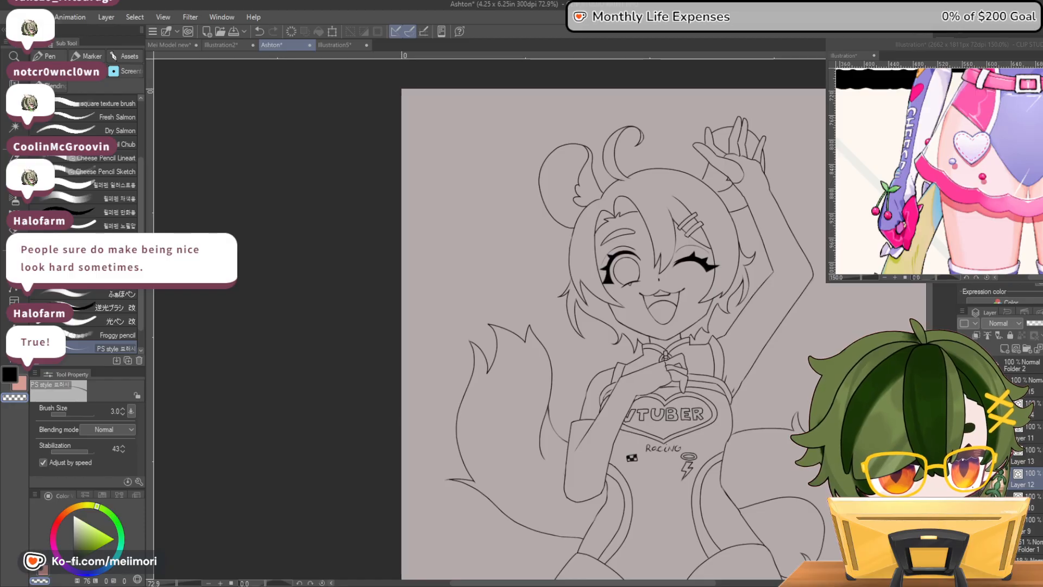
Toggle line-art layers around Layer 12 off and on to check their contents, including the item behind the raised hand, and select Layer 13
left_click(963, 479)
left_click(964, 478)
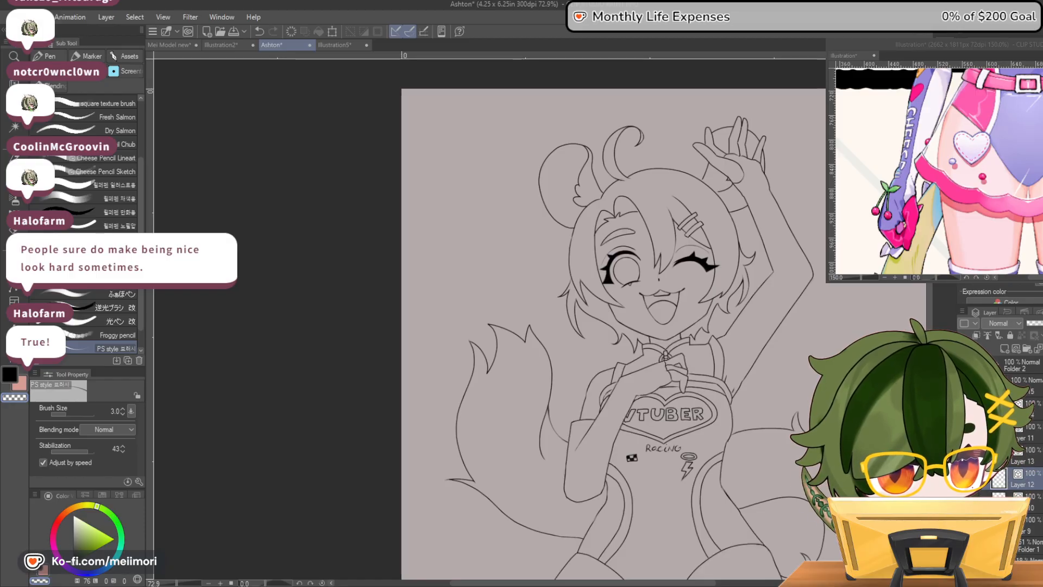
left_click(963, 478)
left_click(963, 479)
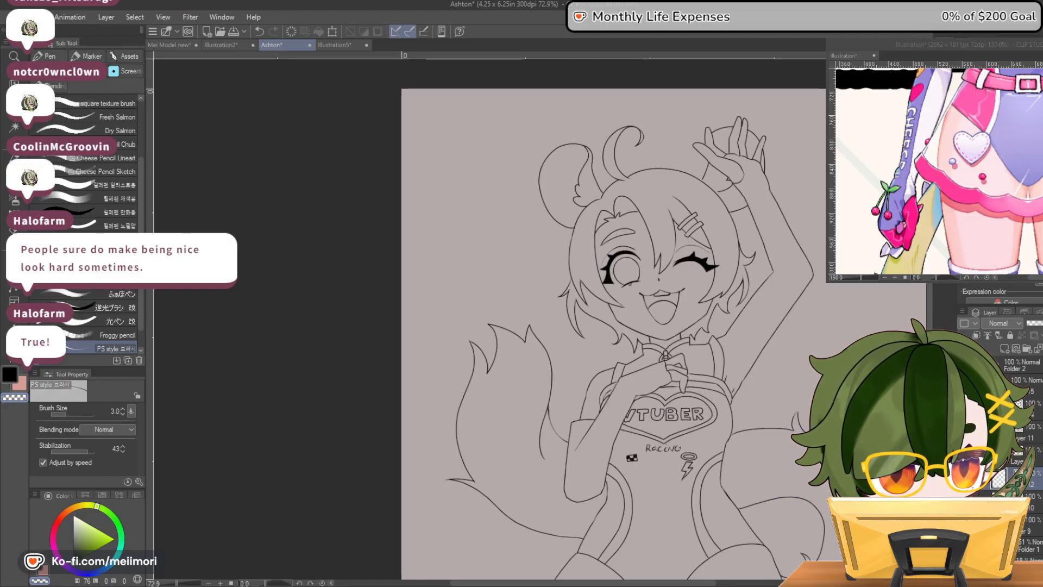
left_click(964, 479)
left_click(964, 479)
left_click(963, 479)
left_click(963, 479)
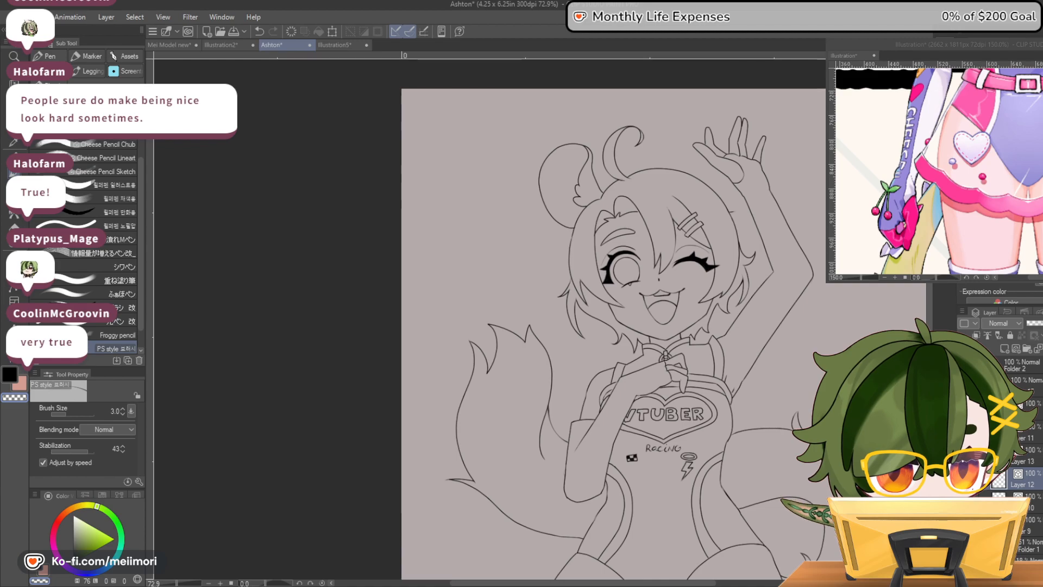
left_click(1023, 456)
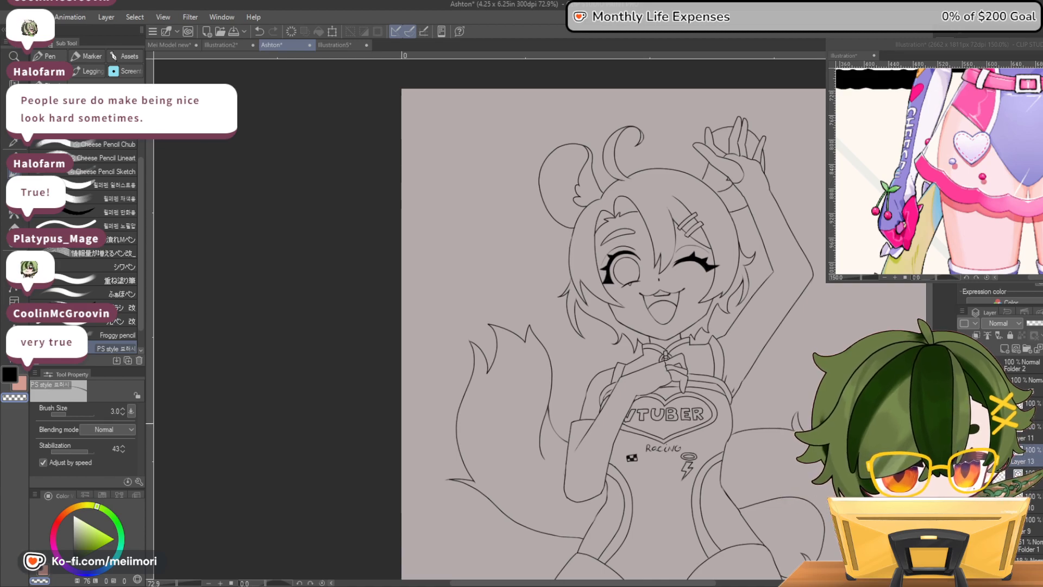
scroll(817, 421, "down", 4)
scroll(821, 425, "down", 3)
scroll(816, 455, "up", 2)
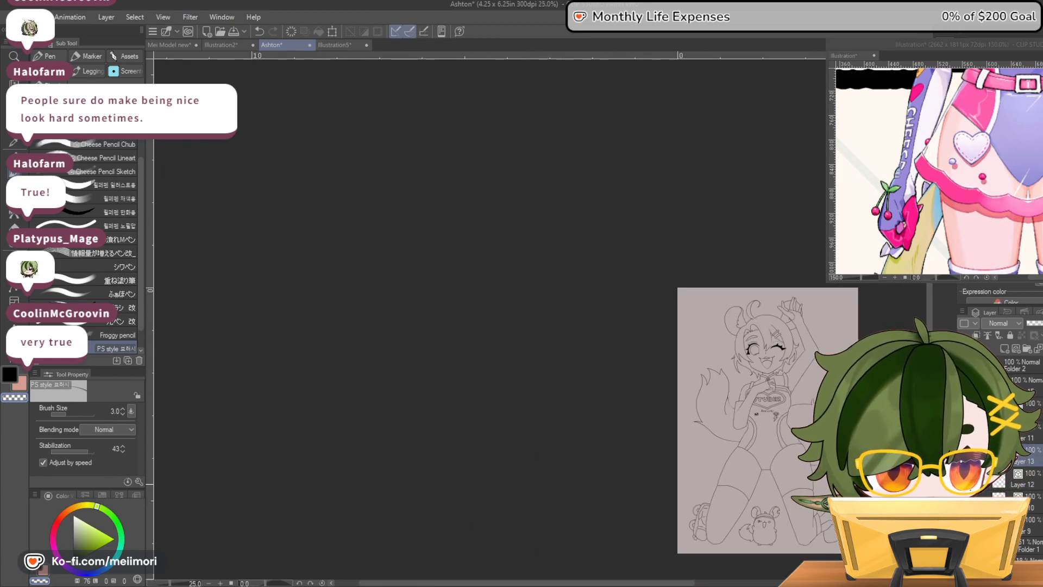
Compare the full line art with the character reference, bringing the reference's skirt, legs and tail bows into view
scroll(818, 465, "up", 2)
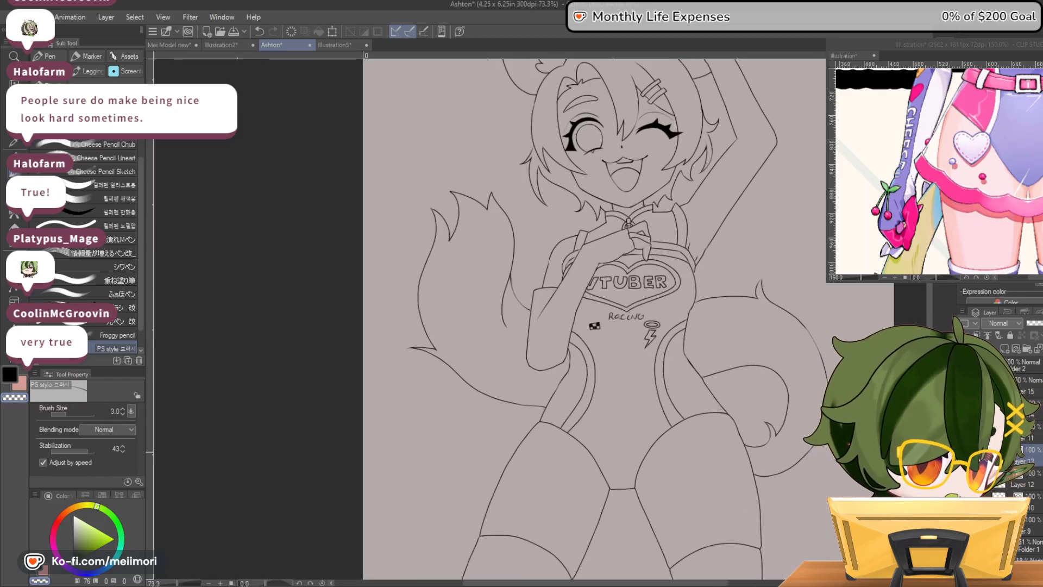
left_click(915, 163)
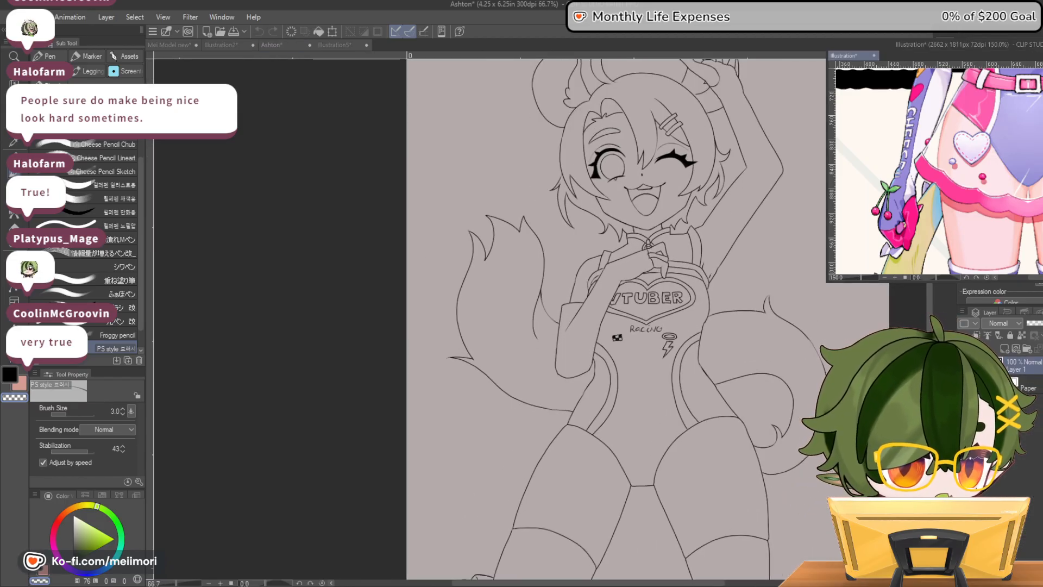
left_click_drag(589, 582, 625, 582)
scroll(652, 239, "down", 1)
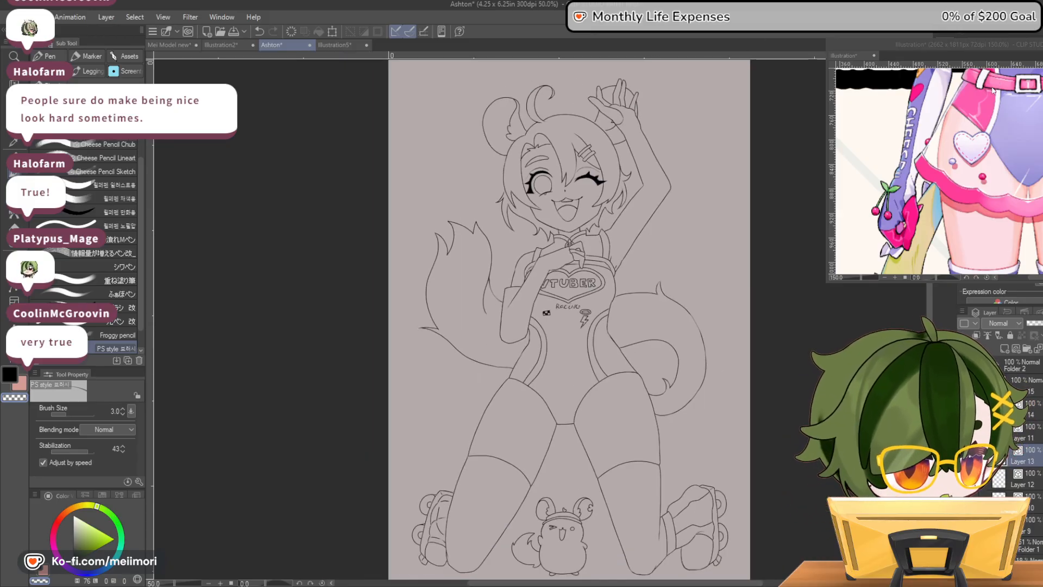
left_click(999, 47)
scroll(1016, 260, "down", 3)
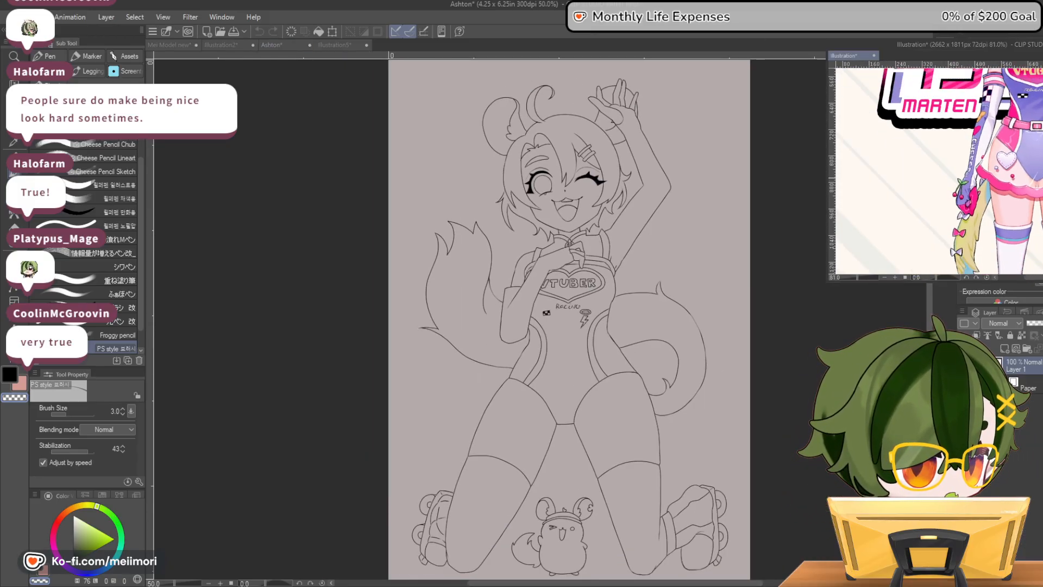
left_click_drag(1032, 278, 1036, 278)
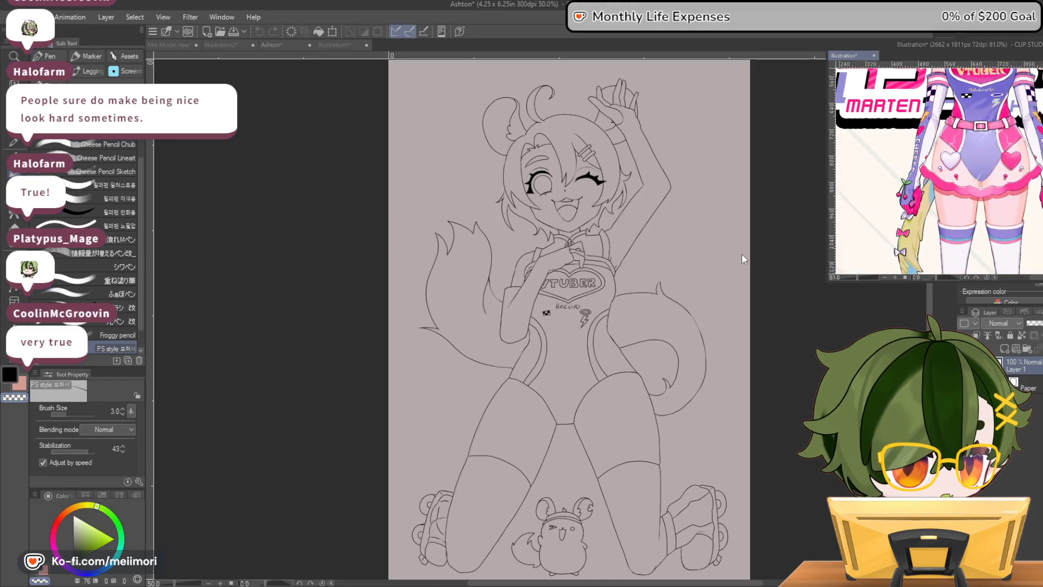
left_click(694, 331)
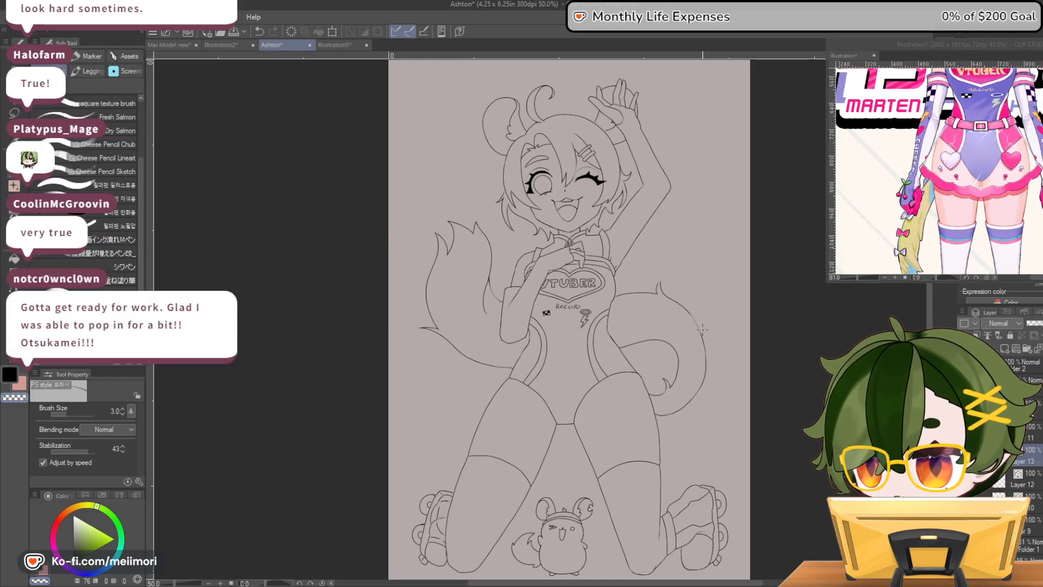
Ink two small bows along the upper edge of the curled tail beside the torso, following the reference
scroll(702, 329, "up", 3)
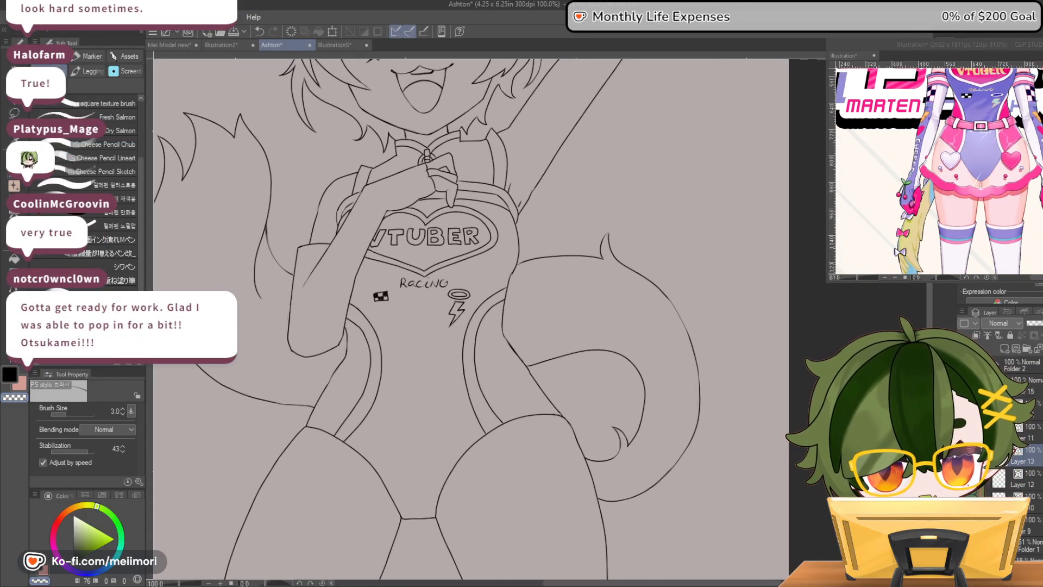
key("asciicircum")
key("asciicircum")
key("asciicircum")
key("asciicircum")
key("asciicircum")
key("asciicircum")
key("asciicircum")
key("asciicircum")
key("asciicircum")
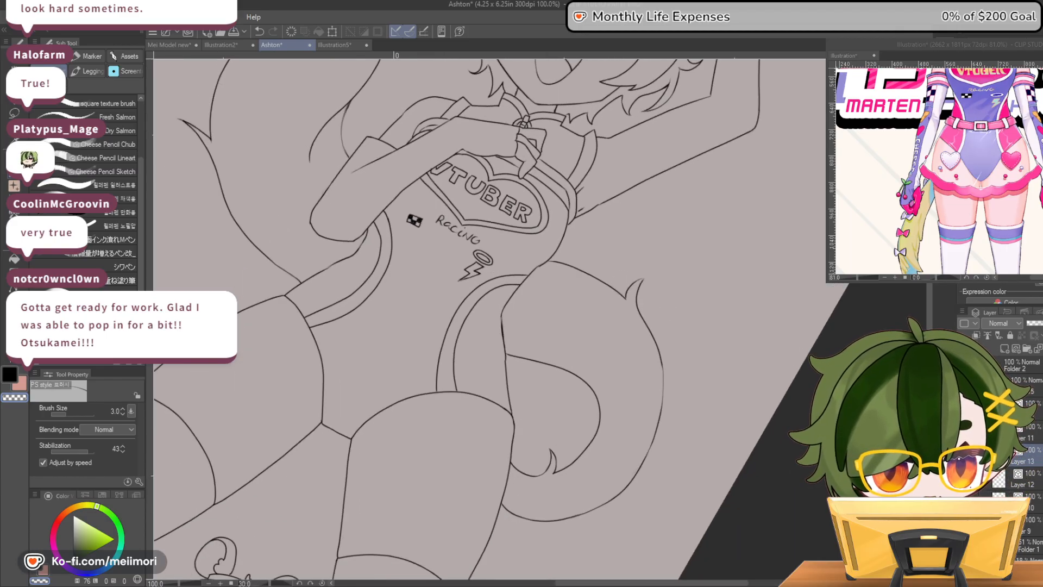
key("asciicircum")
key("asciicircum")
key("asciicircum")
key("asciicircum")
key("asciicircum")
key("asciicircum")
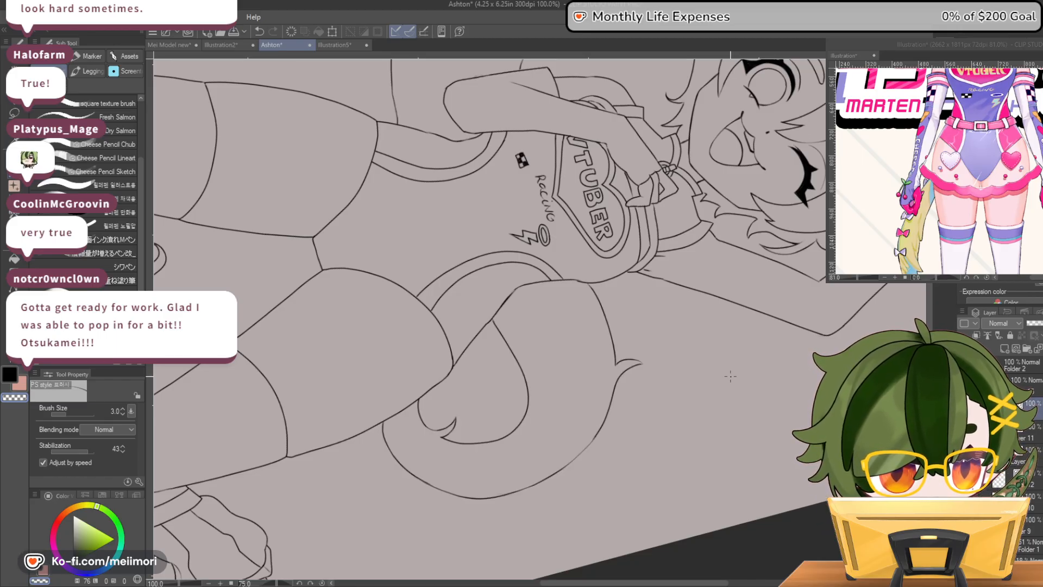
scroll(672, 357, "up", 3)
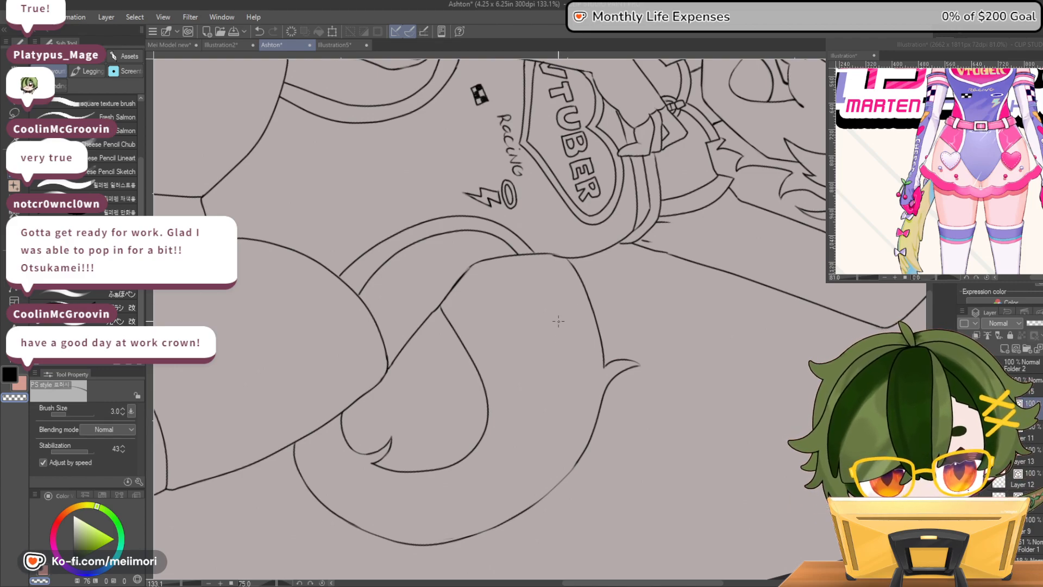
key("c")
mouse_move(570, 326)
left_mouse_down()
mouse_move(567, 348)
mouse_move(575, 333)
mouse_move(561, 320)
mouse_move(564, 348)
mouse_move(577, 335)
mouse_move(590, 345)
mouse_move(592, 321)
mouse_move(576, 333)
left_mouse_up()
key("ctrl+z")
key("ctrl+z")
key("ctrl+z")
key("ctrl+z")
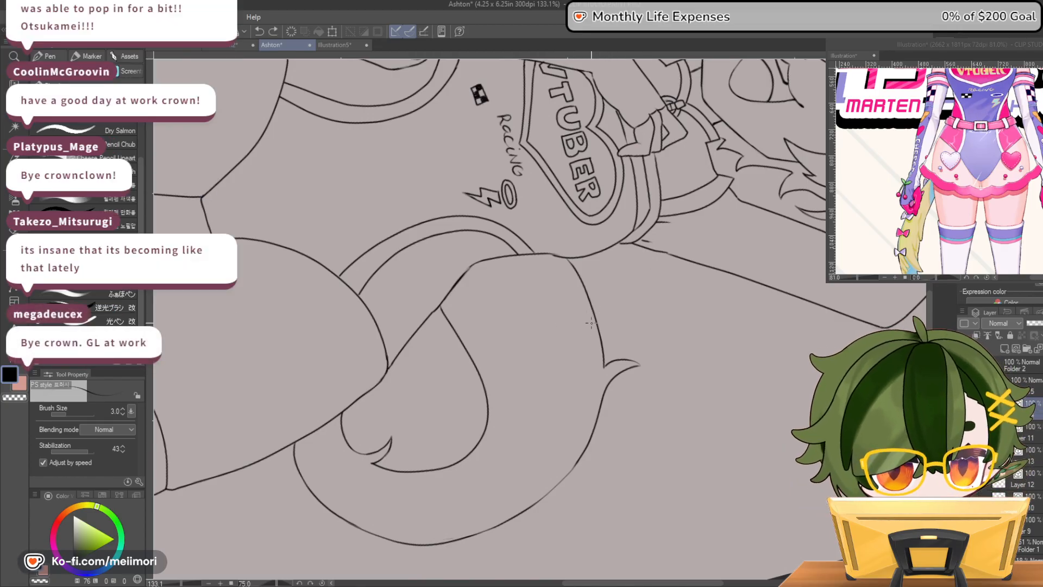
mouse_move(596, 332)
left_mouse_down()
mouse_move(566, 311)
mouse_move(584, 353)
mouse_move(592, 335)
mouse_move(608, 323)
left_mouse_up()
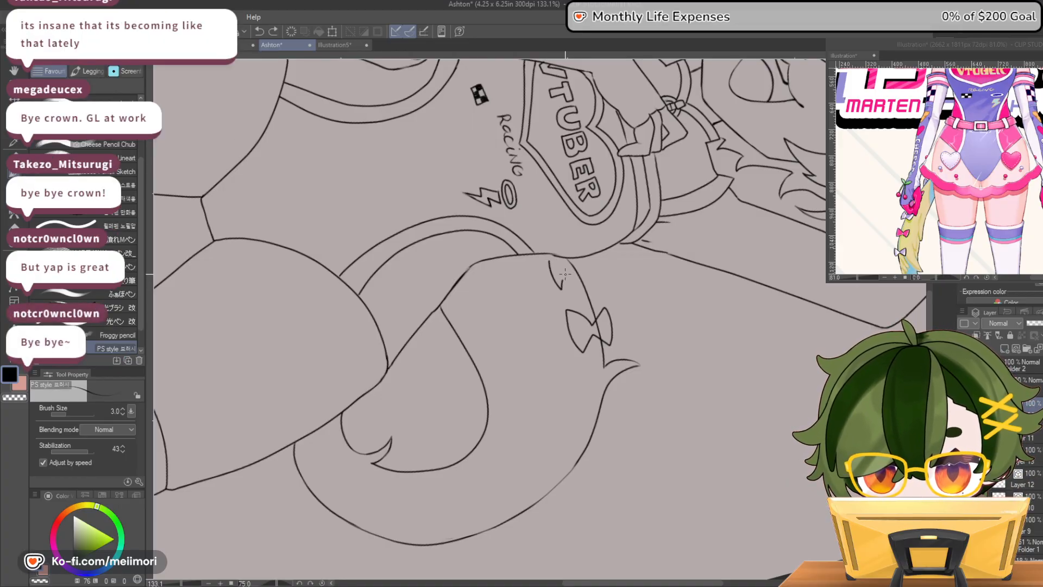
mouse_move(551, 264)
left_mouse_down()
mouse_move(559, 293)
mouse_move(570, 271)
left_mouse_up()
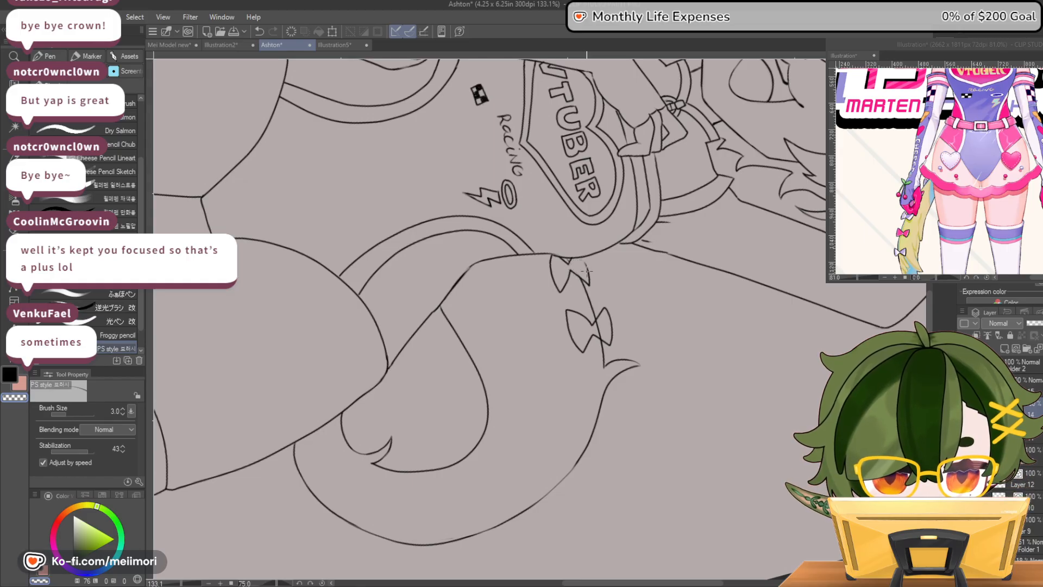
Re-ink the outer edge of the bow nearest the torso and erase the tail line running through it
scroll(695, 349, "up", 6)
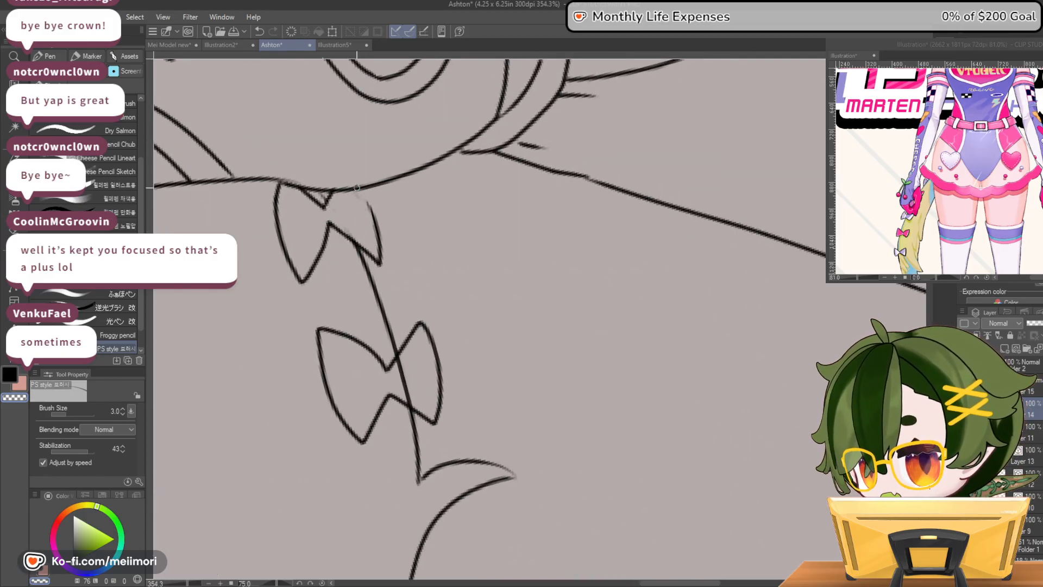
key("c")
left_click_drag(365, 189, 378, 233)
key("ctrl+z")
mouse_move(371, 189)
left_mouse_down()
mouse_move(379, 229)
mouse_move(363, 193)
mouse_move(374, 242)
mouse_move(365, 184)
mouse_move(375, 241)
mouse_move(370, 201)
mouse_move(362, 246)
mouse_move(330, 223)
mouse_move(380, 264)
left_mouse_up()
key("c")
key("c")
key("c")
left_click_drag(333, 224, 373, 257)
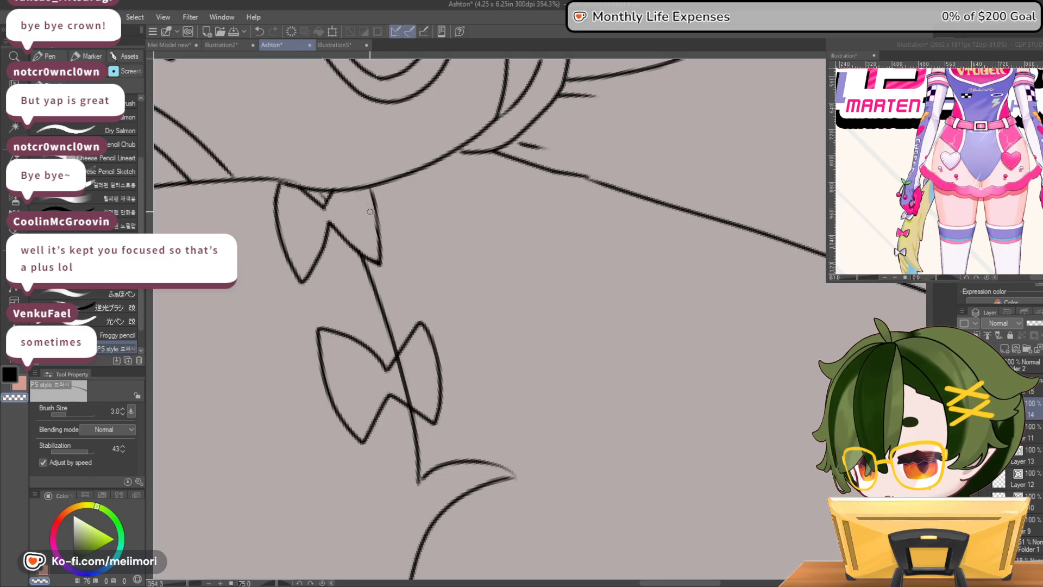
Erase the tail line inside the second bow and tidy its upper loop, lower edge and centre notch
key("c")
mouse_move(386, 369)
left_mouse_down()
mouse_move(423, 317)
mouse_move(443, 383)
left_mouse_up()
key("c")
mouse_move(424, 322)
left_mouse_down()
mouse_move(385, 373)
mouse_move(412, 334)
mouse_move(399, 352)
mouse_move(403, 376)
left_mouse_up()
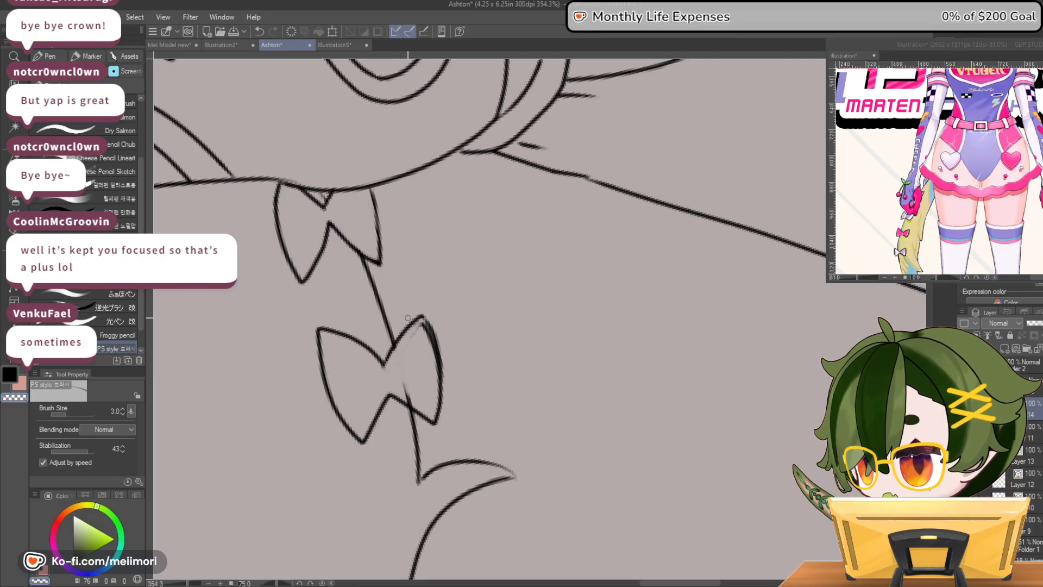
mouse_move(418, 326)
left_mouse_down()
mouse_move(410, 343)
mouse_move(433, 362)
left_mouse_up()
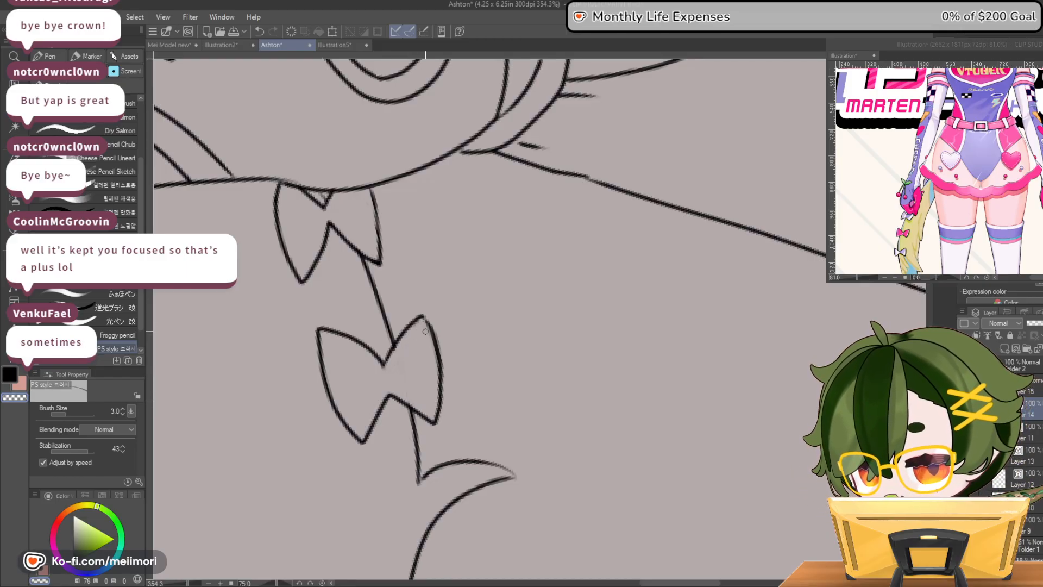
key("c")
left_click_drag(391, 395, 433, 422)
key("c")
mouse_move(395, 392)
left_mouse_down()
mouse_move(429, 417)
mouse_move(396, 386)
mouse_move(427, 411)
mouse_move(387, 394)
mouse_move(360, 441)
mouse_move(390, 403)
mouse_move(362, 441)
mouse_move(391, 401)
left_mouse_up()
key("c")
key("c")
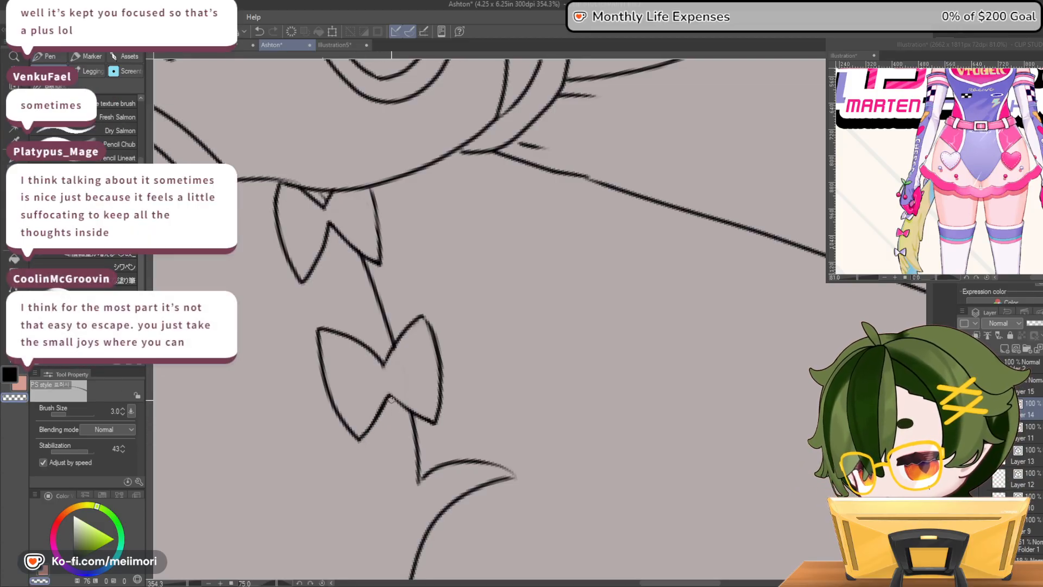
key("c")
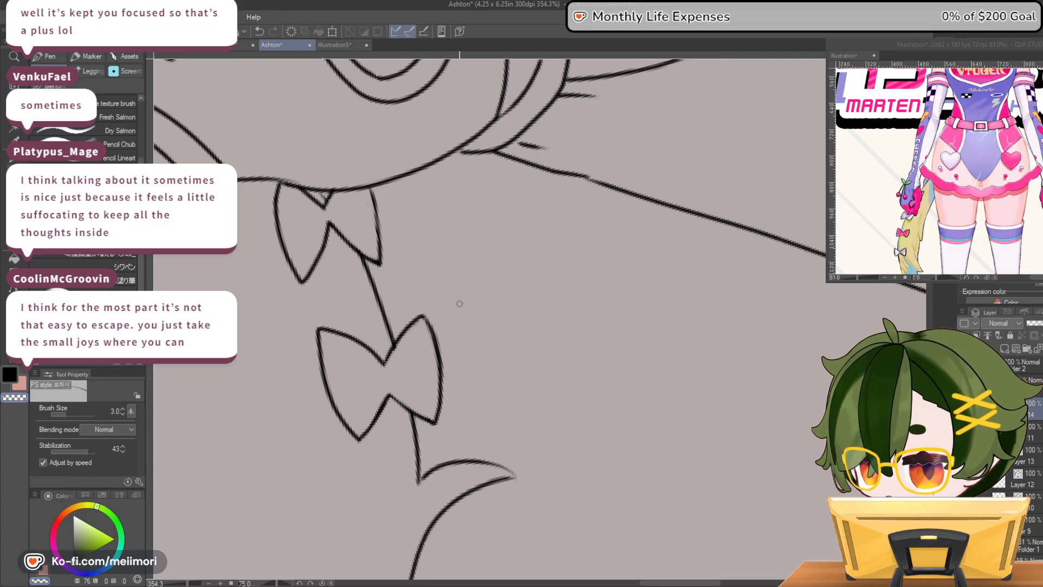
Ink a small bow on the other tail, just beside the bent elbow
scroll(445, 347, "down", 20)
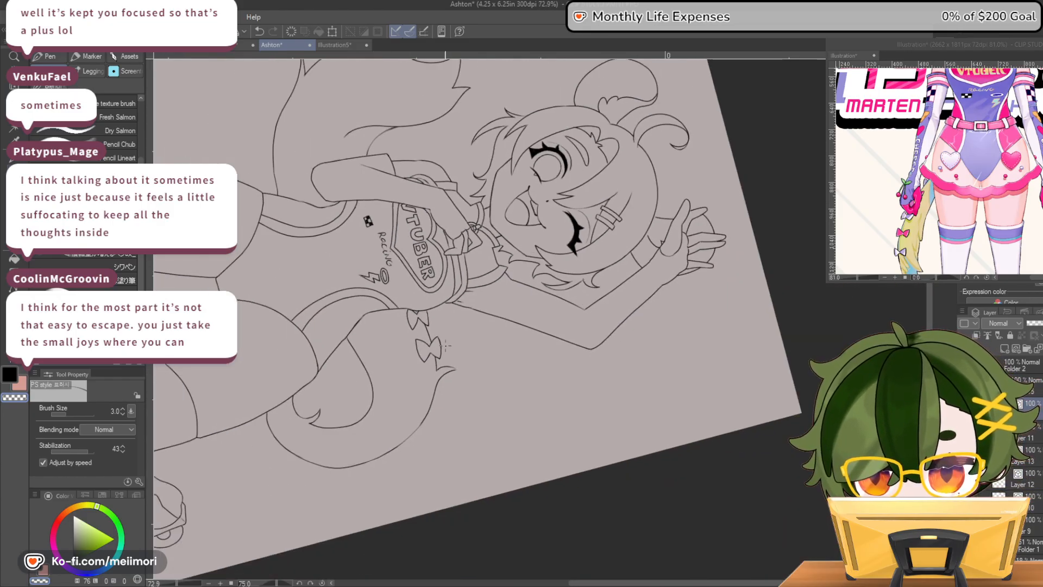
scroll(450, 353, "up", 5)
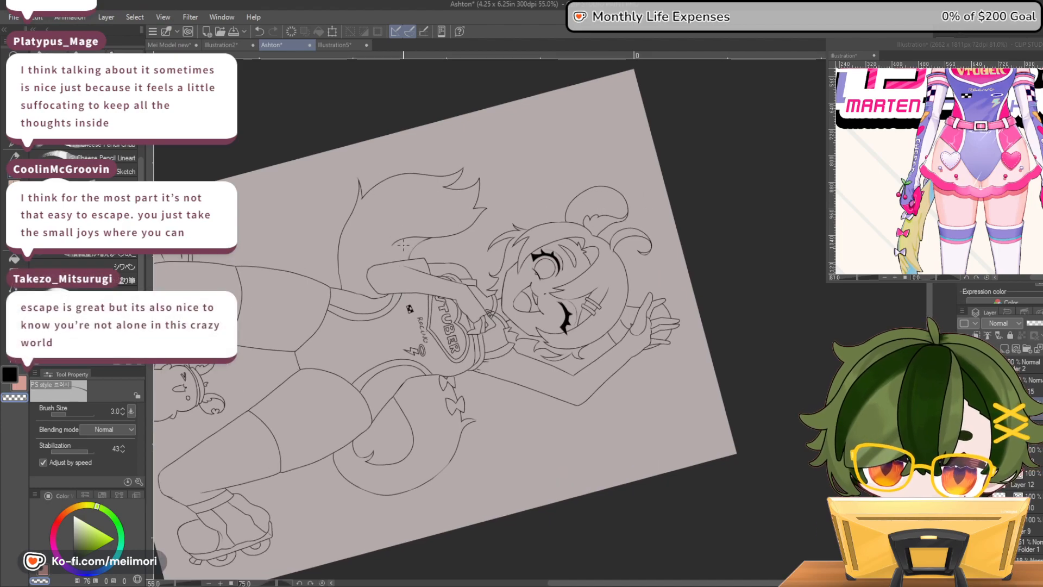
scroll(403, 250, "down", 2)
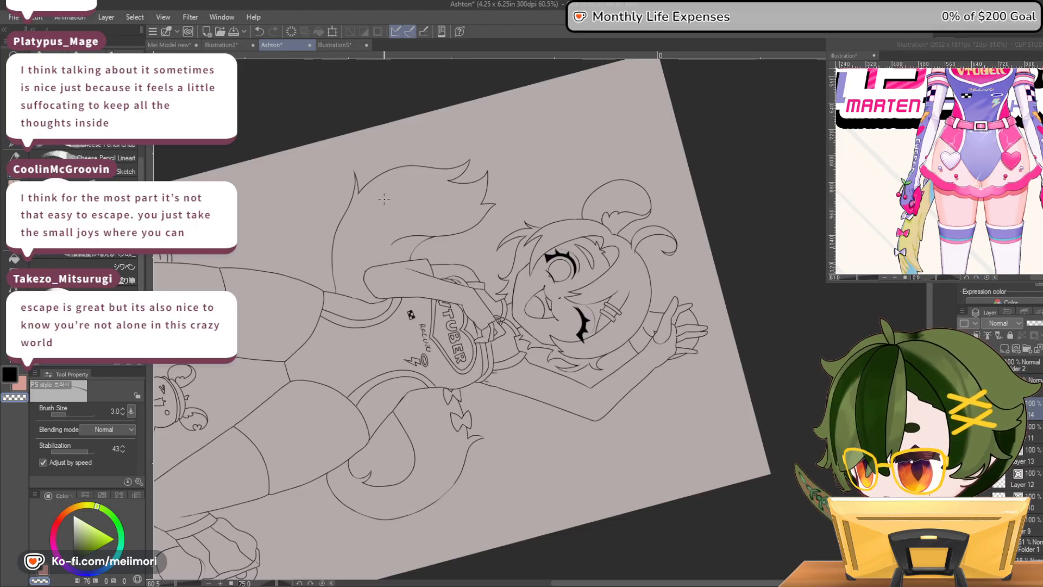
scroll(395, 221, "up", 1)
scroll(395, 222, "down", 7)
scroll(397, 220, "up", 4)
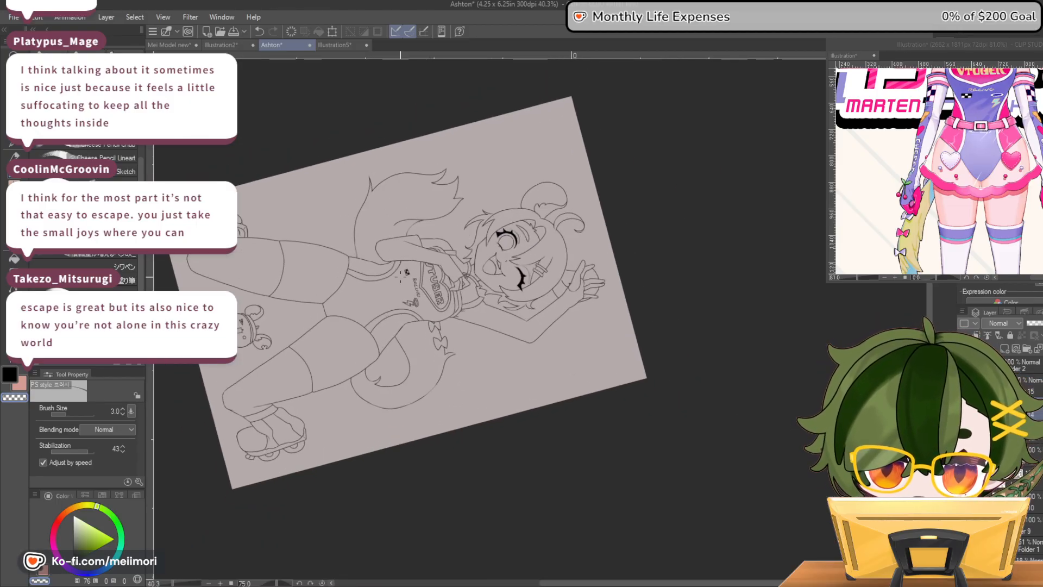
scroll(406, 177, "up", 1)
scroll(410, 185, "down", 2)
scroll(416, 195, "up", 1)
scroll(422, 205, "down", 1)
scroll(422, 205, "up", 3)
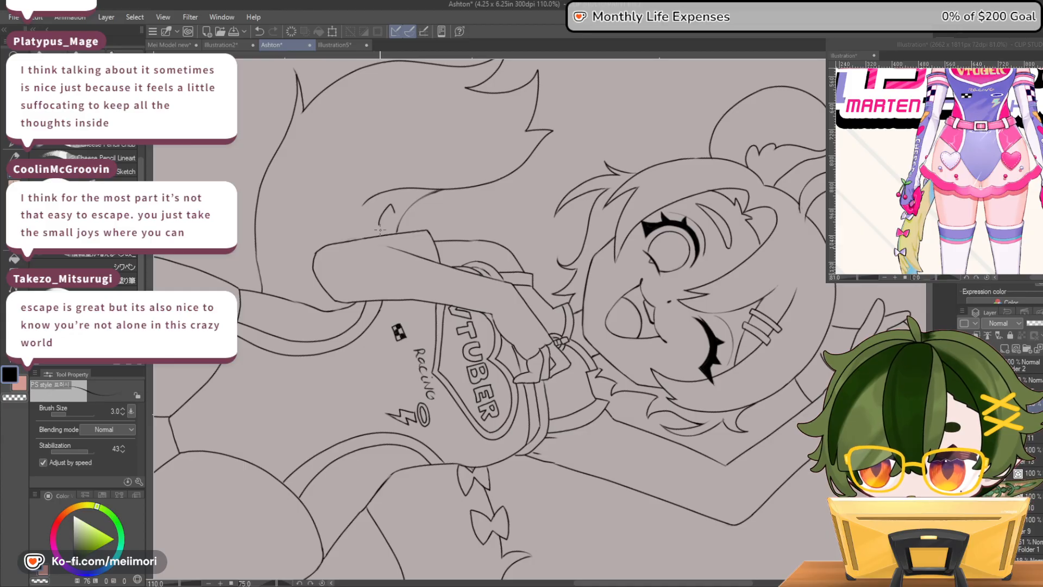
left_click_drag(413, 211, 384, 210)
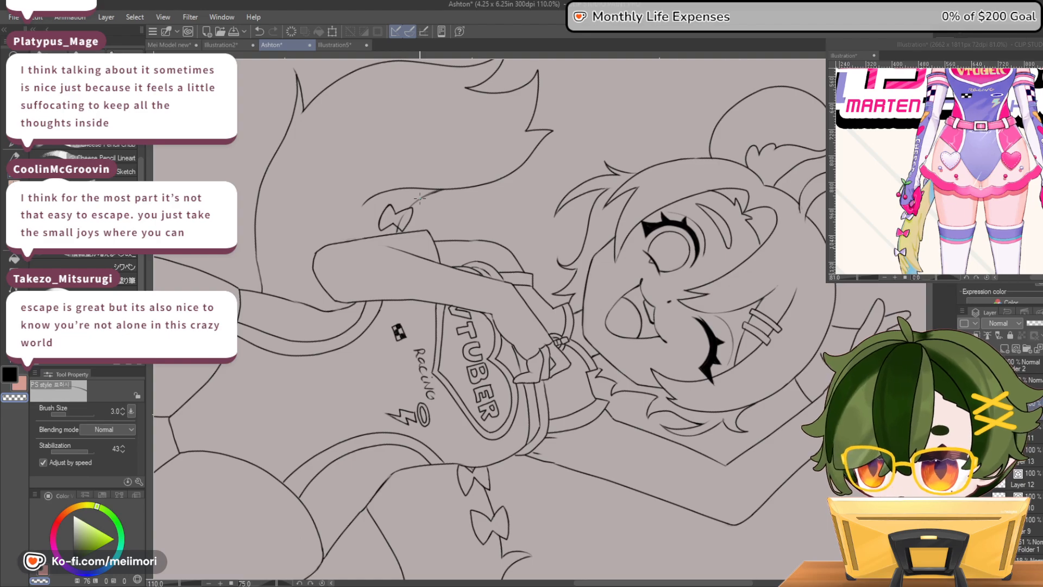
Erase the stray line crossing the lower part of the bow beside the elbow
scroll(420, 198, "up", 3)
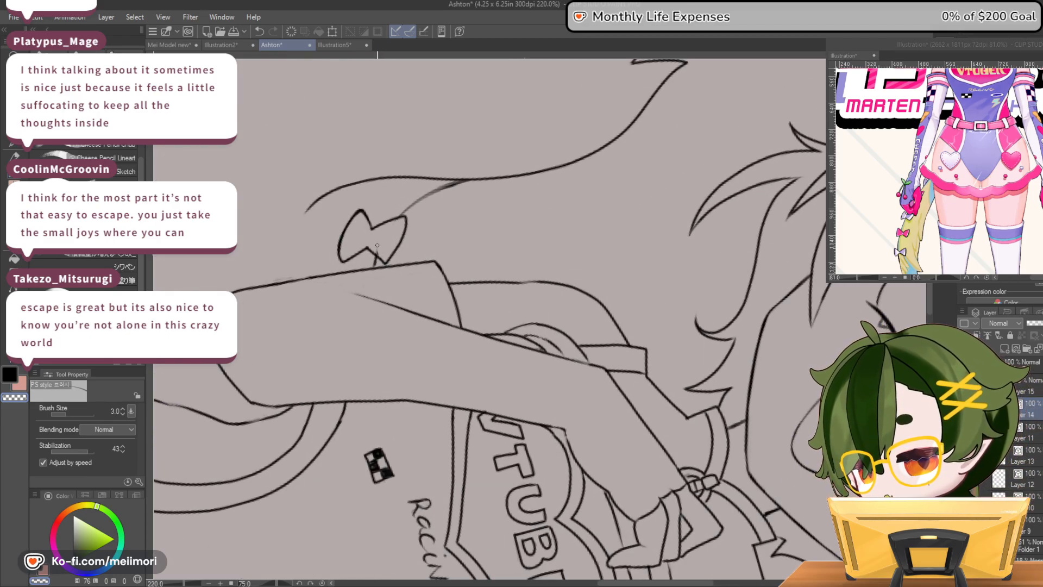
key("c")
left_click_drag(369, 249, 384, 259)
key("c")
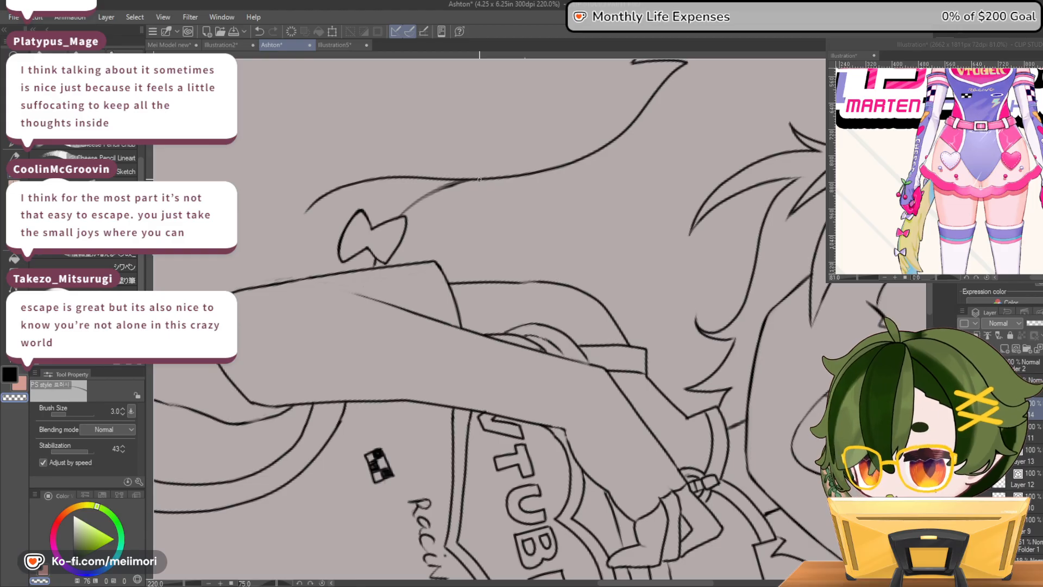
Ink another small ribbon piece peeking out from the same tail's inner edge, farther from the elbow
scroll(479, 179, "down", 10)
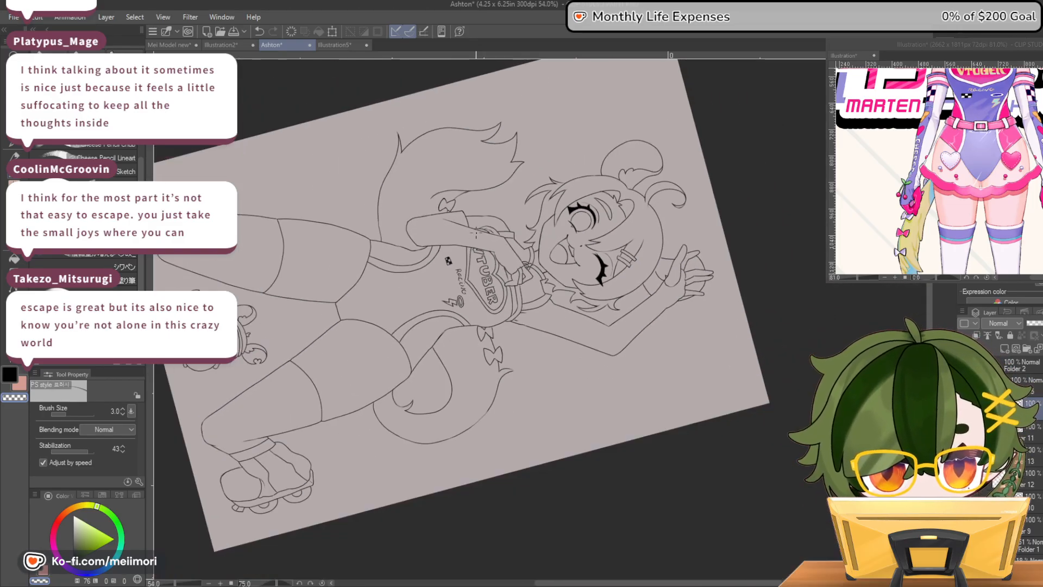
scroll(465, 173, "up", 3)
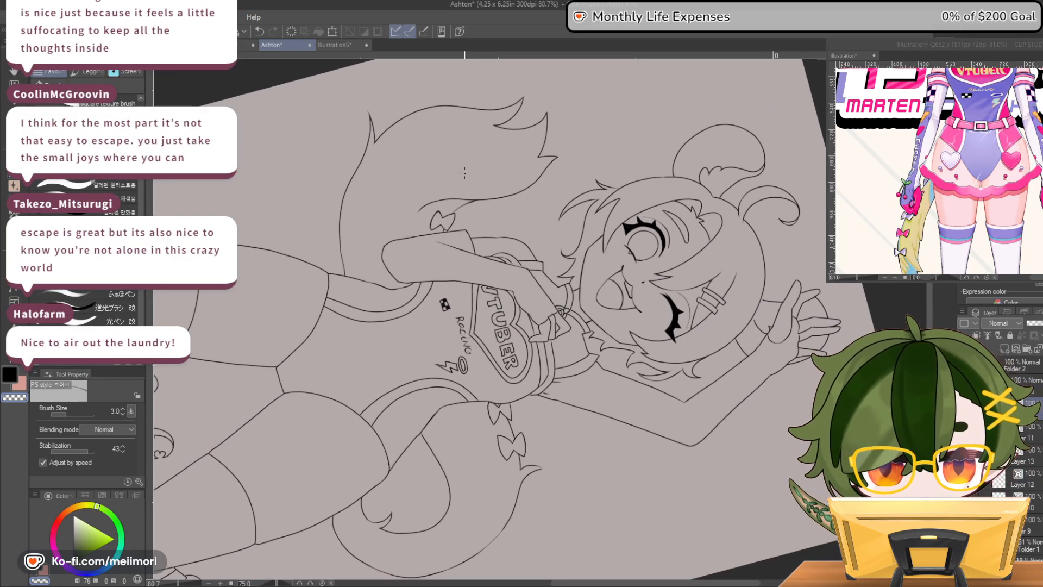
key("c")
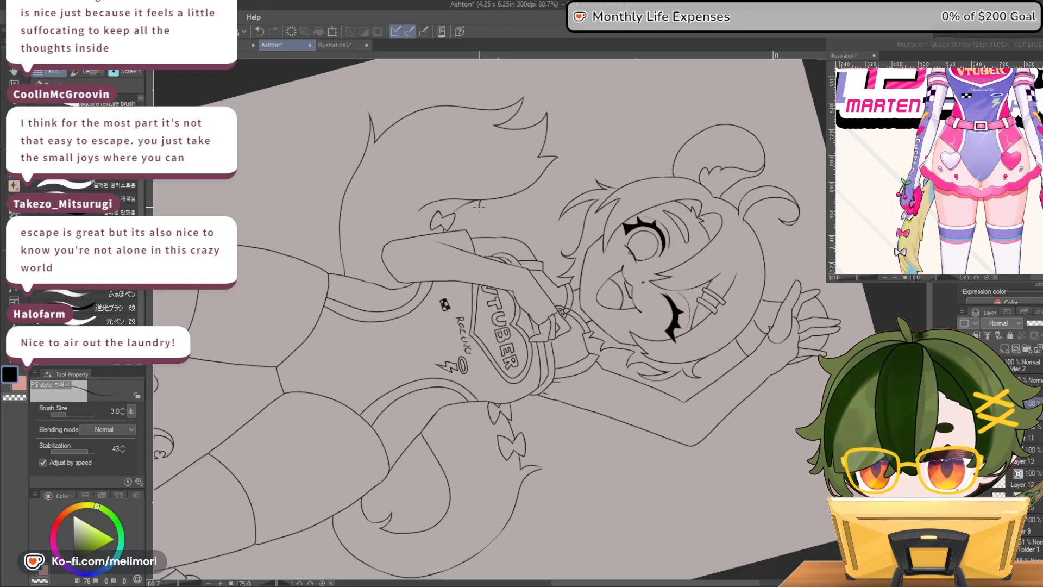
key("ctrl+z")
key("ctrl+z")
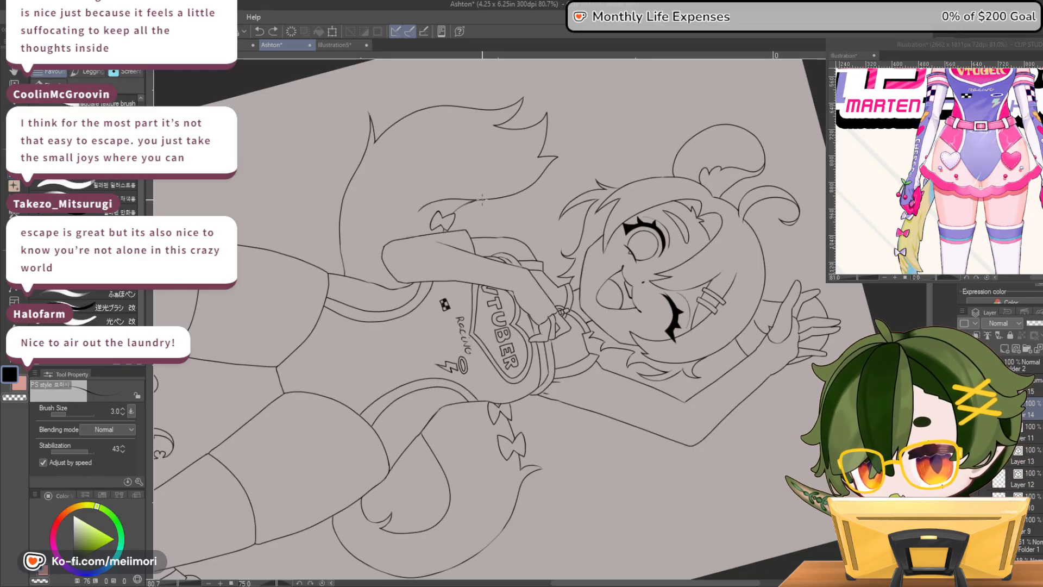
left_click_drag(478, 205, 504, 202)
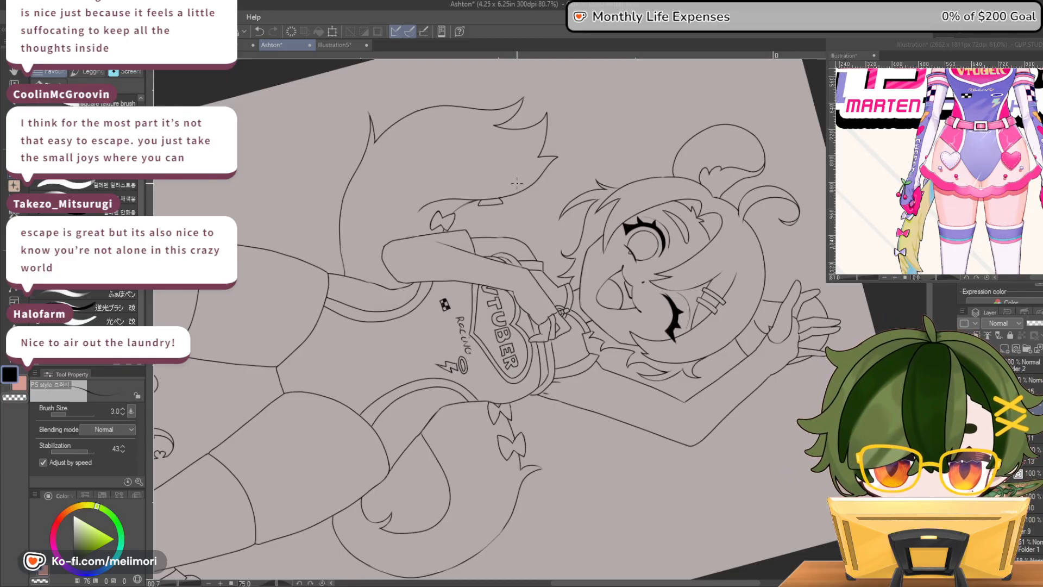
Reset the canvas rotation to upright and review the bows on the curled tail
key("ctrl+0")
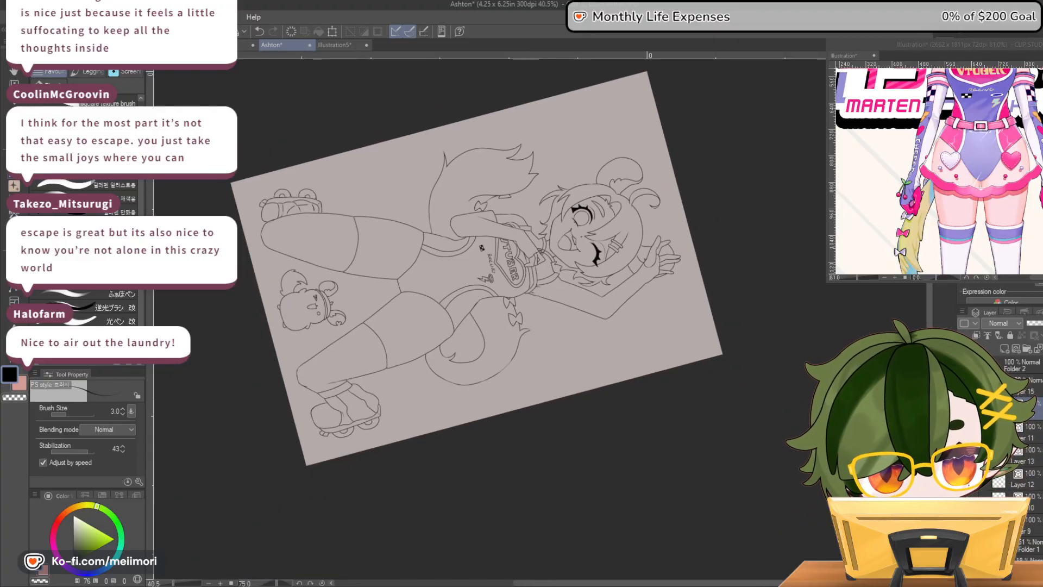
key("ctrl+at")
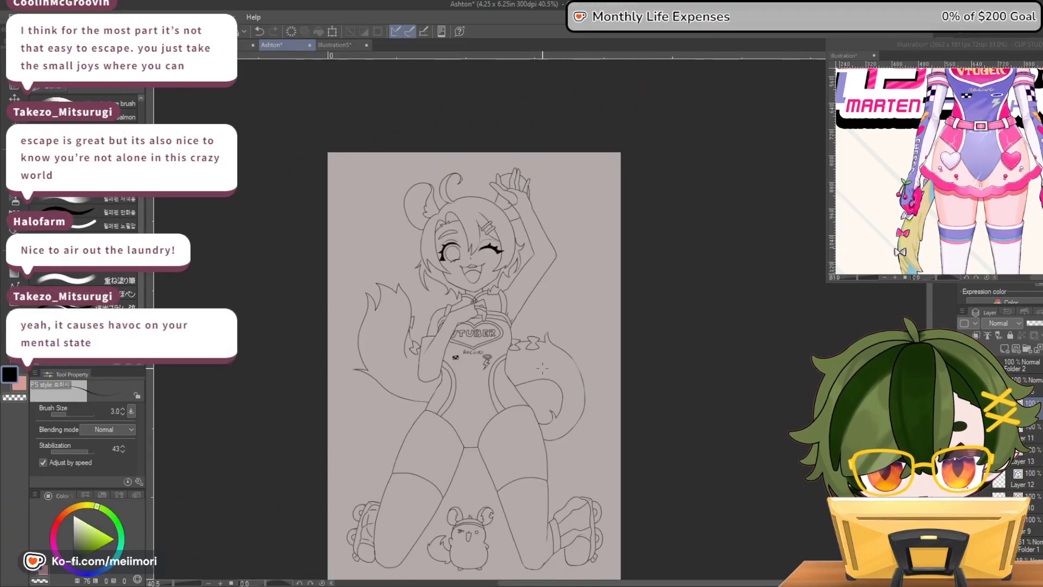
scroll(541, 367, "up", 5)
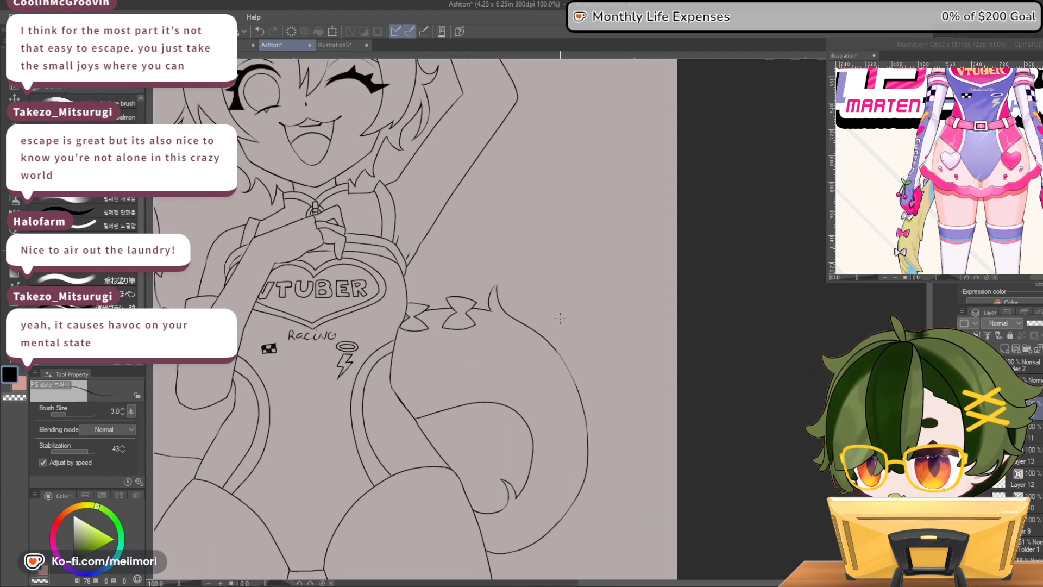
Ink a small bow on the curled tail's outer edge, just past the upright fur tuft
scroll(560, 318, "up", 1)
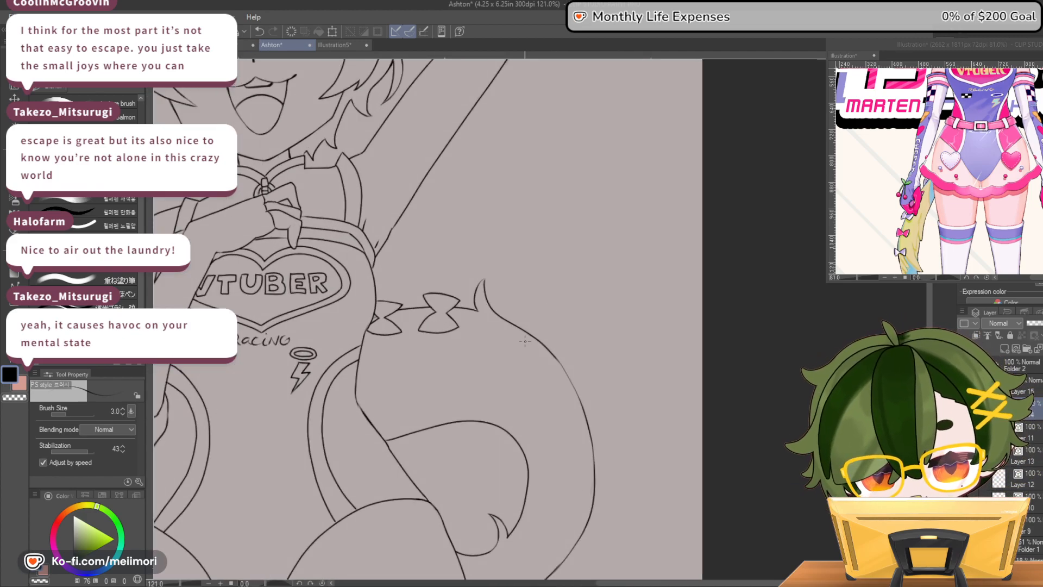
mouse_move(501, 333)
left_mouse_down()
mouse_move(507, 352)
mouse_move(539, 340)
left_mouse_up()
key("ctrl+z")
mouse_move(540, 343)
left_mouse_down()
mouse_move(523, 344)
mouse_move(532, 336)
left_mouse_up()
key("c")
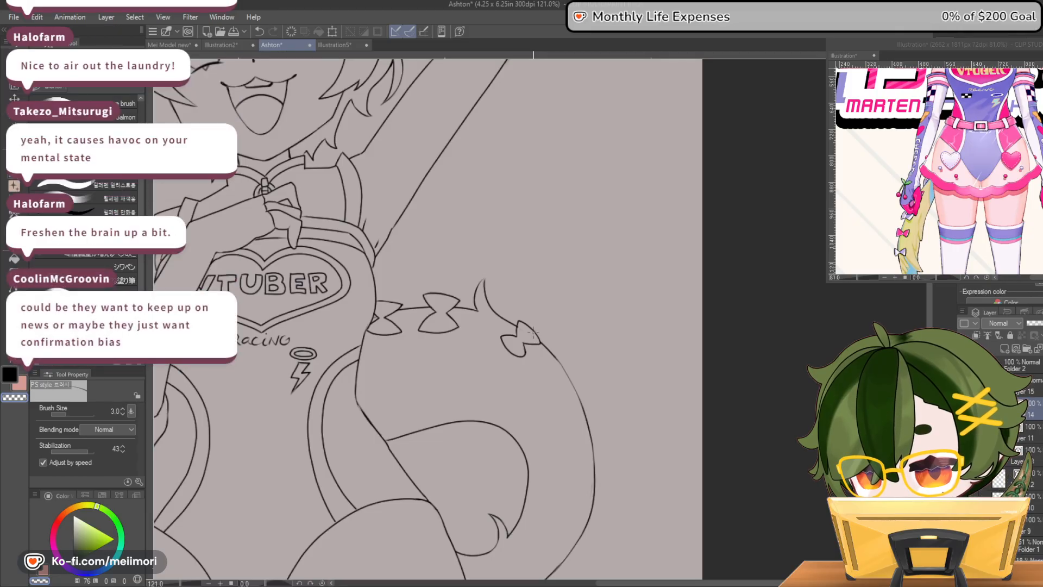
Clean up the knot of the bow past the fur tuft and reshape its lower loop
key("c")
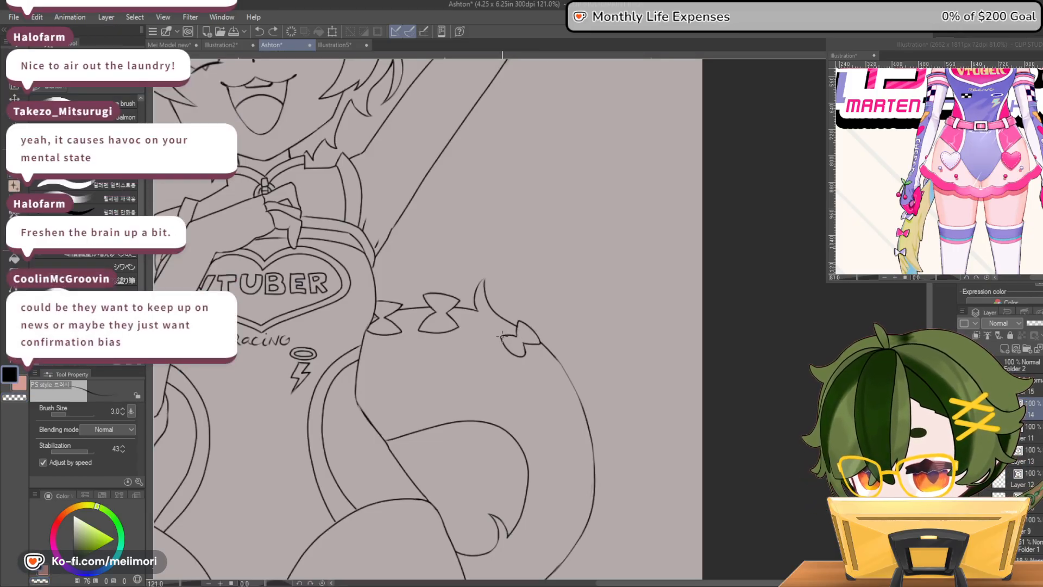
key("c")
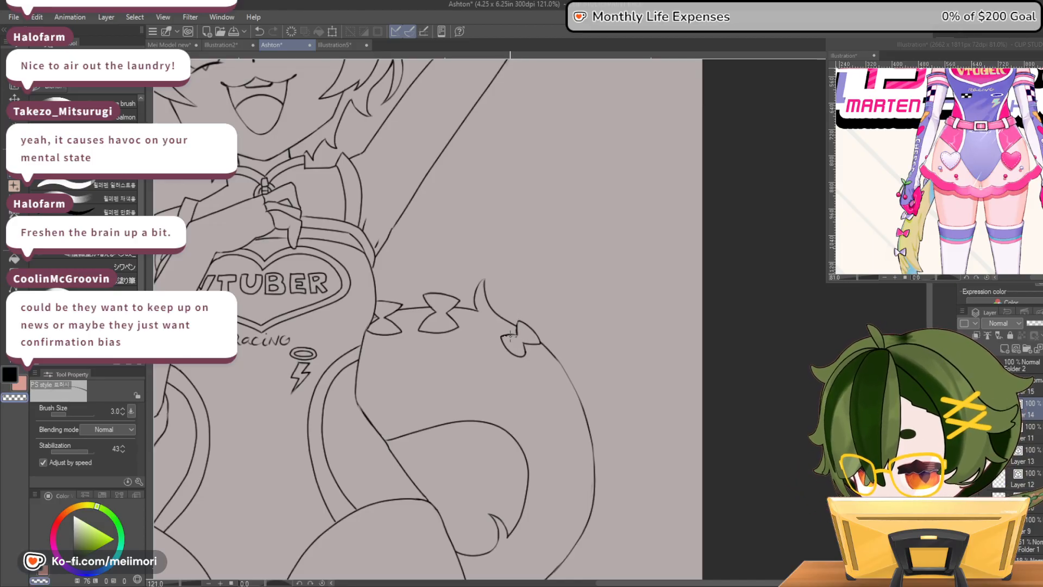
key("c")
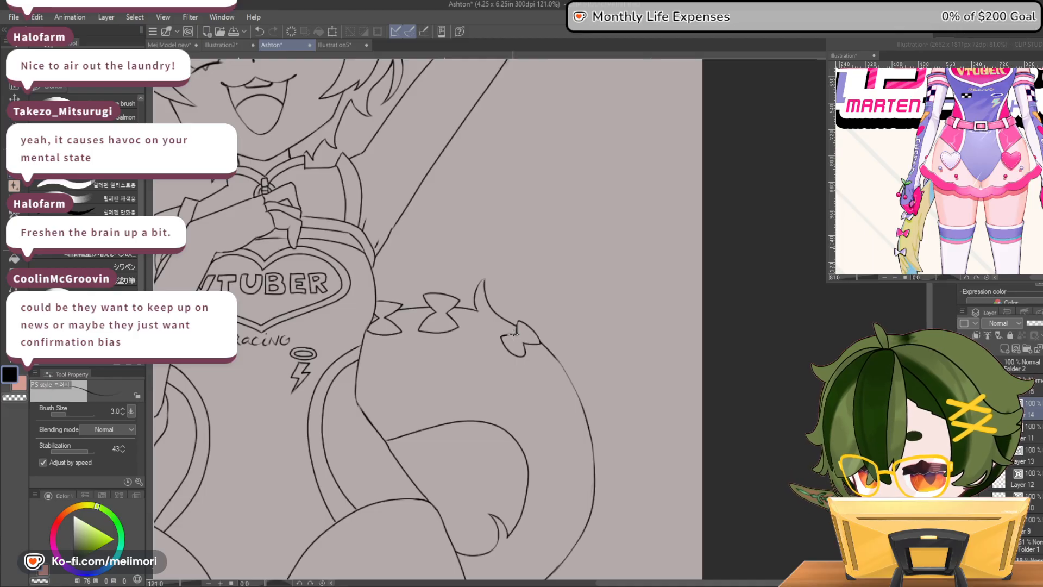
key("ctrl+z")
left_click_drag(531, 343, 525, 347)
key("c")
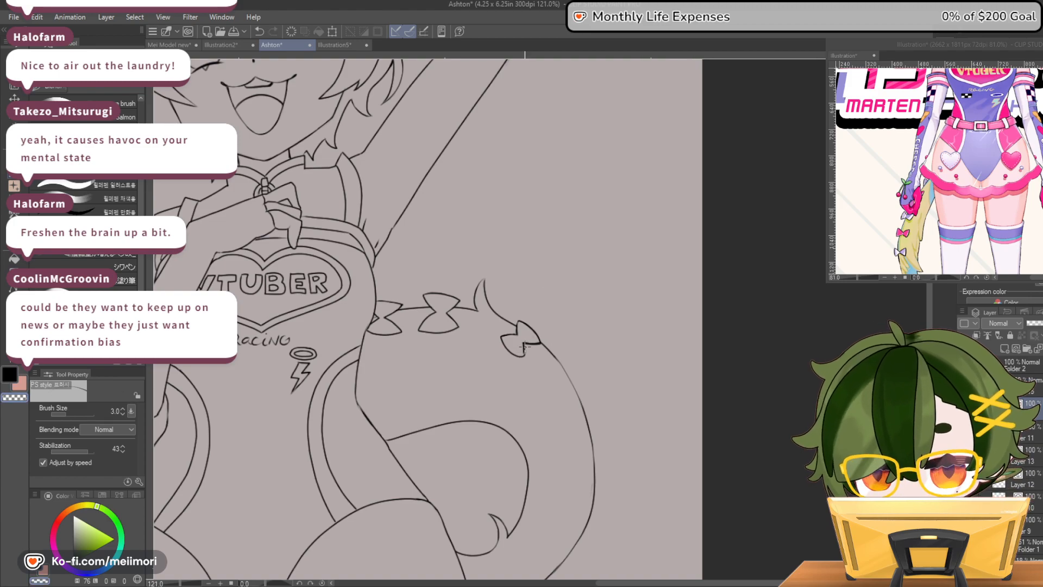
key("c")
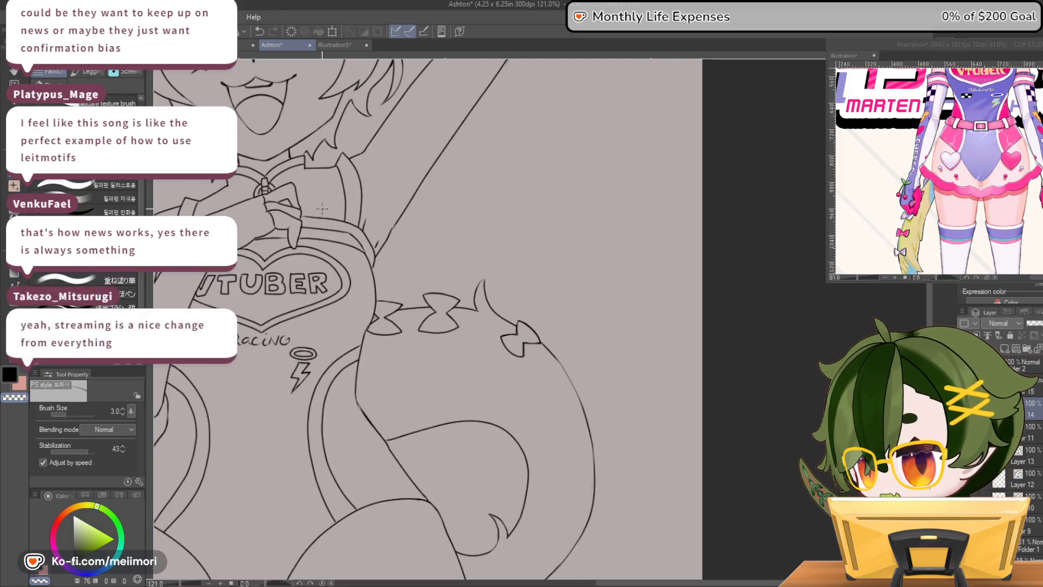
Examine the new tail bow up close and compare all the tail bows within the whole figure
scroll(484, 327, "up", 2)
scroll(553, 354, "up", 3)
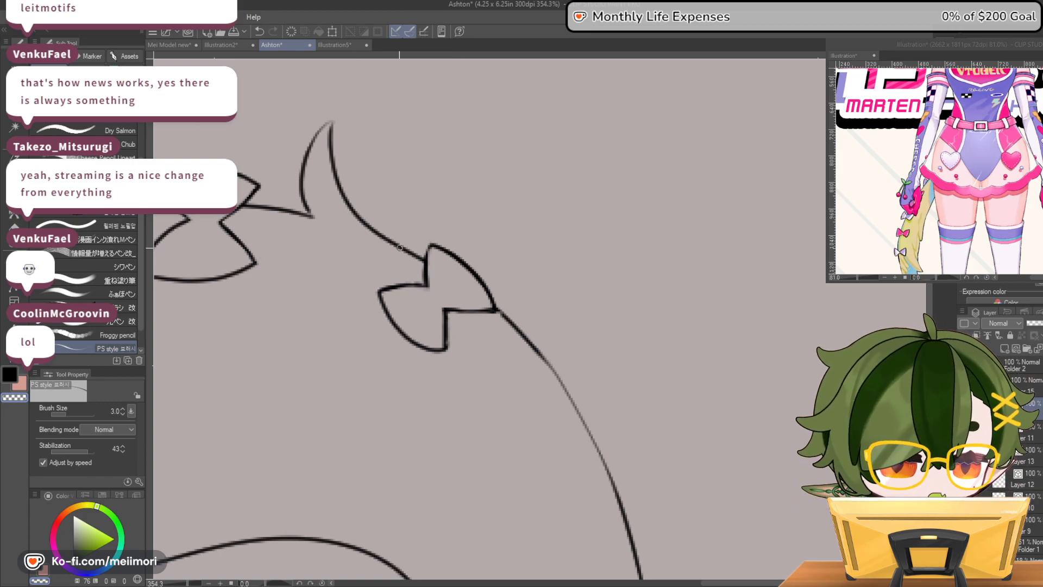
scroll(399, 248, "down", 10)
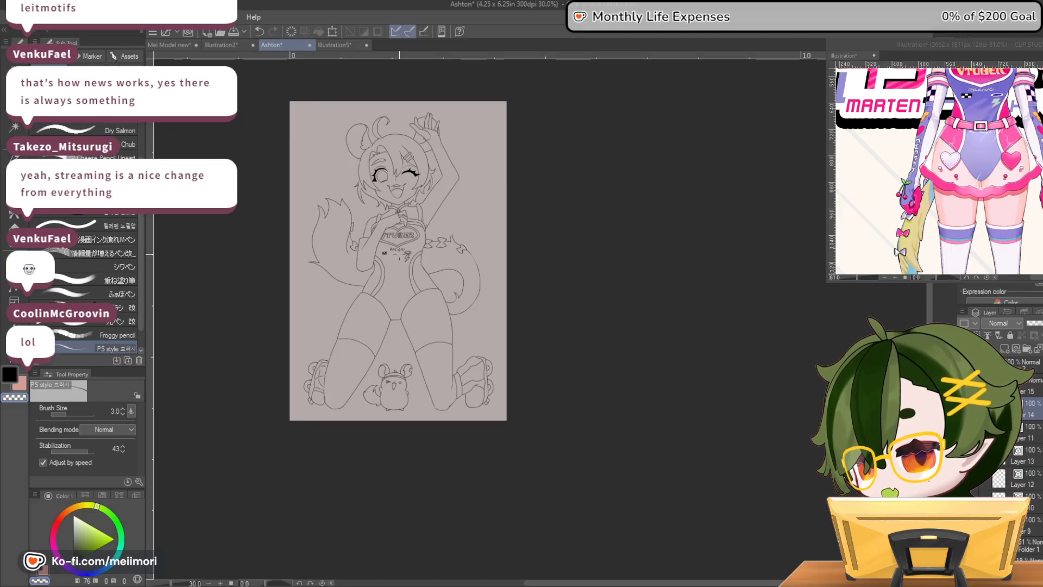
scroll(399, 253, "up", 6)
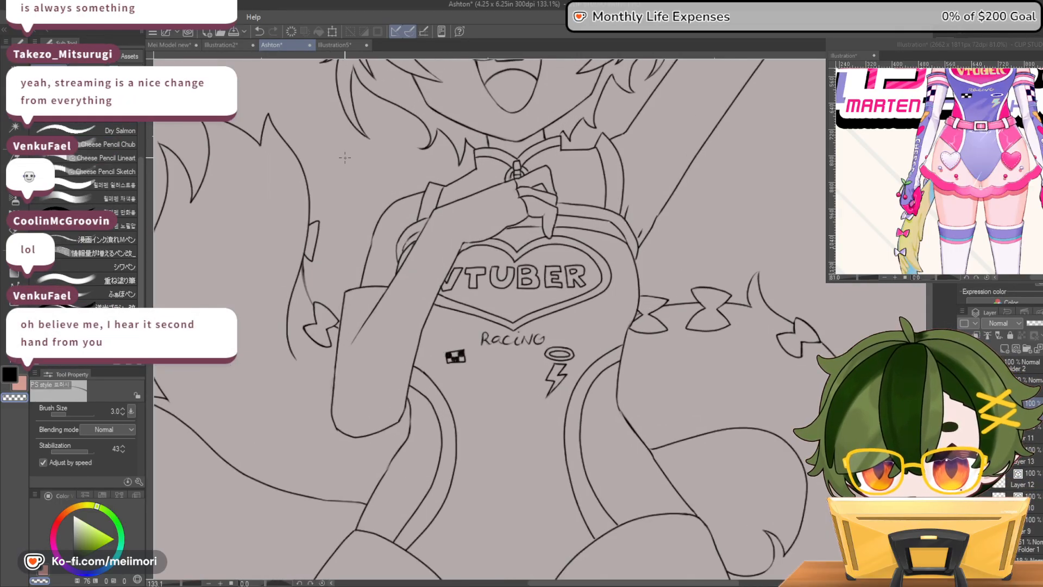
scroll(345, 157, "down", 3)
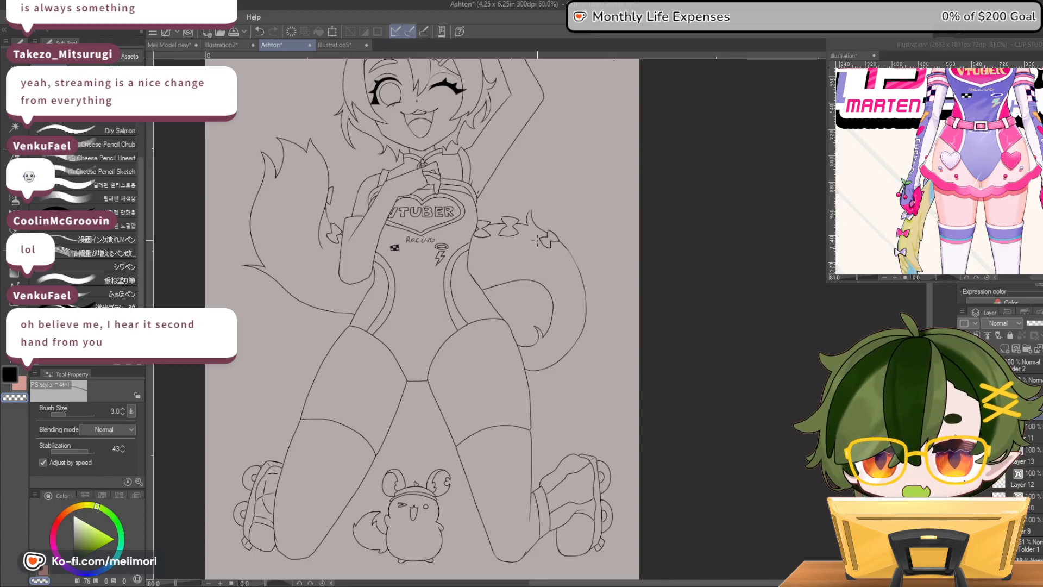
scroll(454, 272, "down", 4)
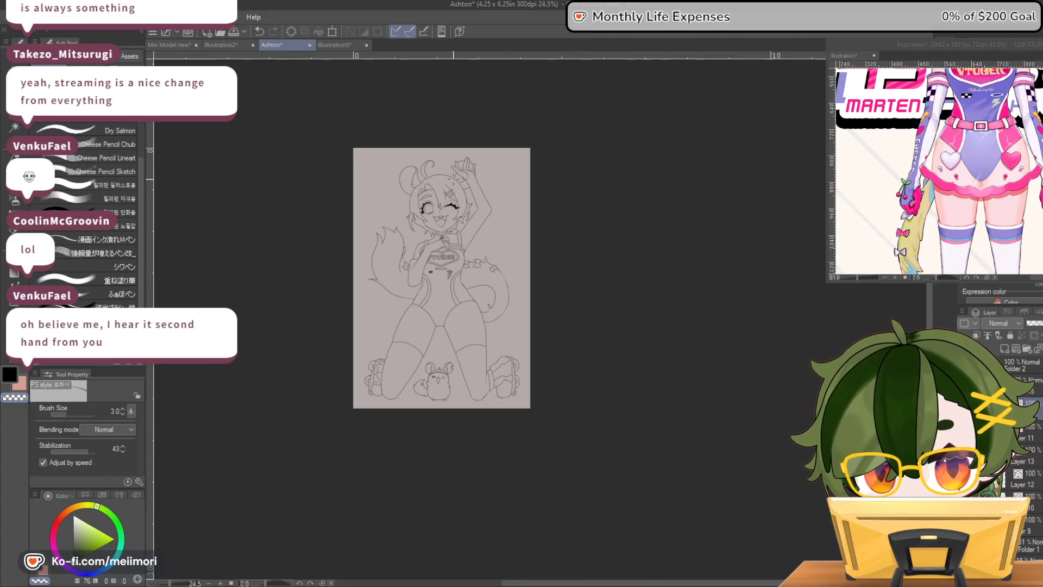
scroll(454, 179, "up", 1)
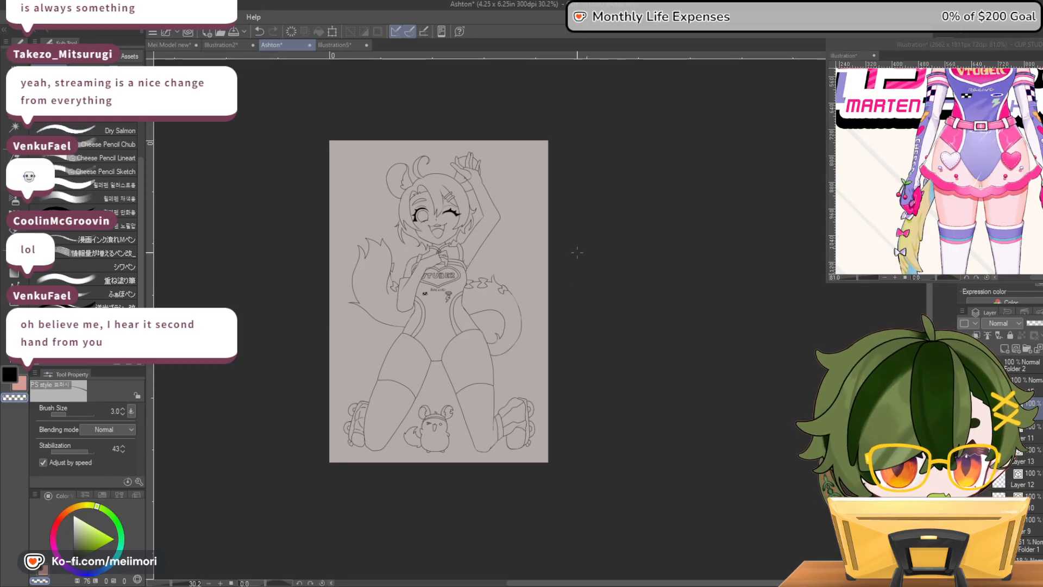
Make the body line art layer, Layer 11, active and ink a sleeve edge across the raised upper arm
scroll(577, 261, "up", 5)
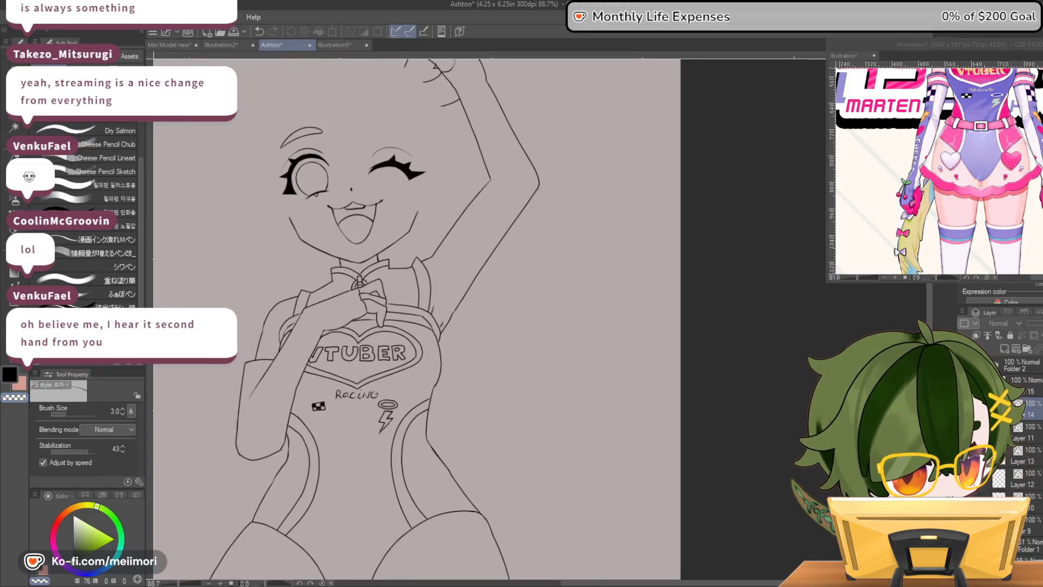
left_click(965, 432)
left_click(964, 432)
left_click(1025, 432)
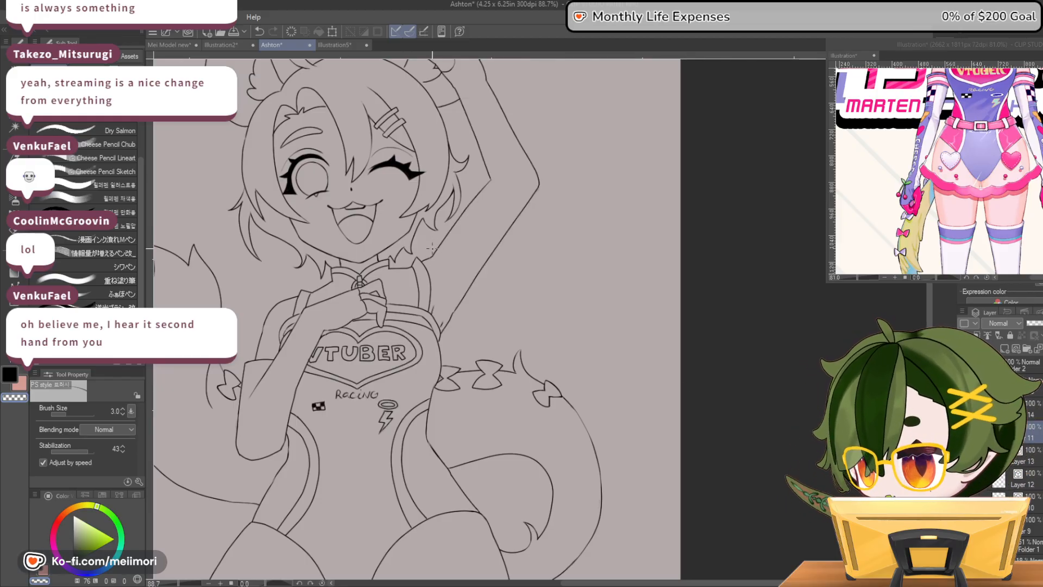
key("c")
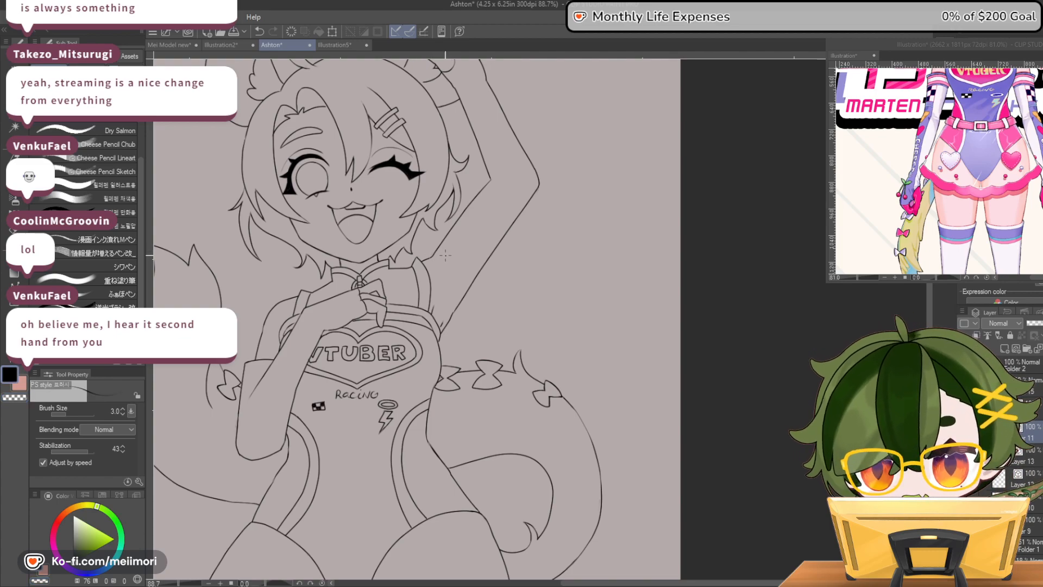
mouse_move(446, 228)
left_mouse_down()
mouse_move(485, 269)
mouse_move(516, 221)
left_mouse_up()
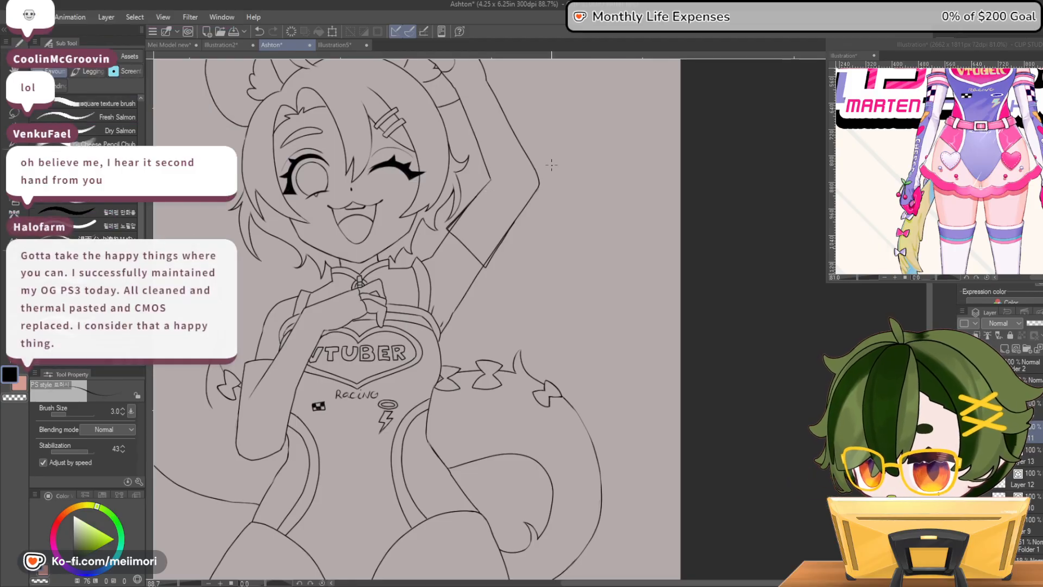
Erase the doubled lines along both sides of the raised arm's sleeve and redraw its outer edge as one clean line
scroll(551, 167, "up", 1)
scroll(551, 167, "up", 1)
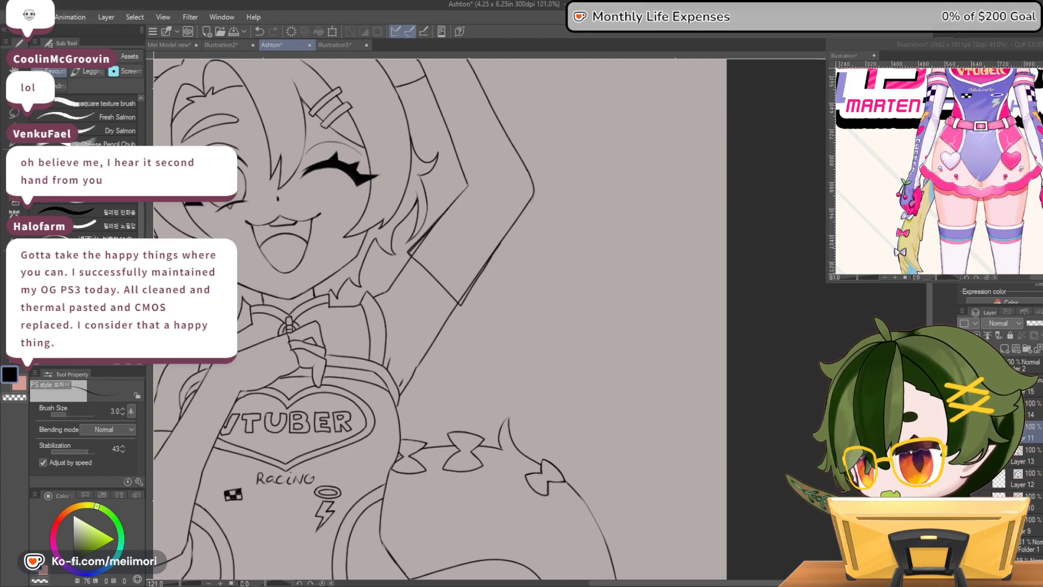
scroll(427, 255, "up", 3)
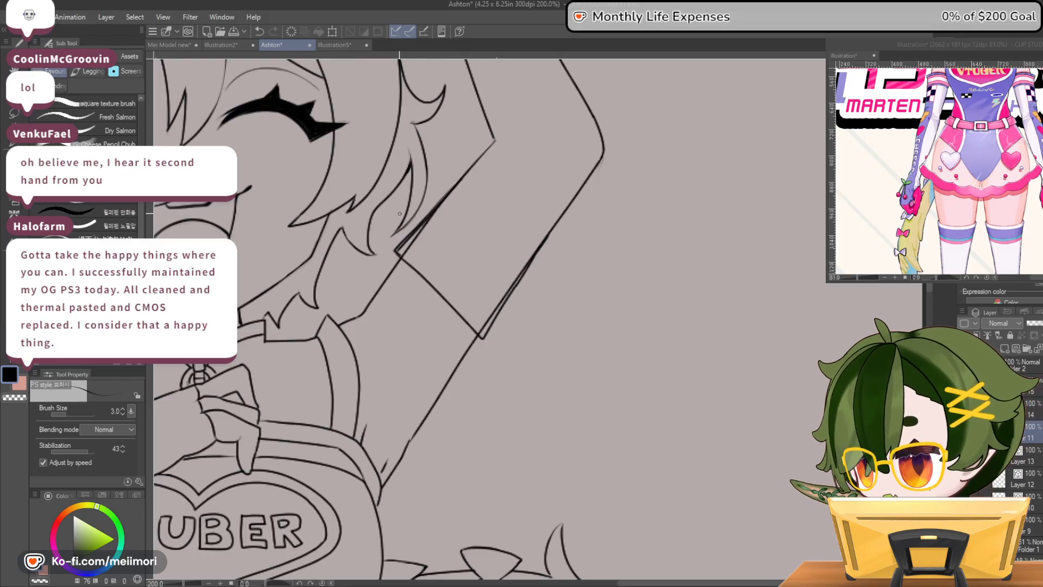
mouse_move(400, 251)
left_mouse_down()
mouse_move(466, 181)
mouse_move(397, 250)
mouse_move(417, 235)
mouse_move(407, 259)
mouse_move(457, 185)
left_mouse_up()
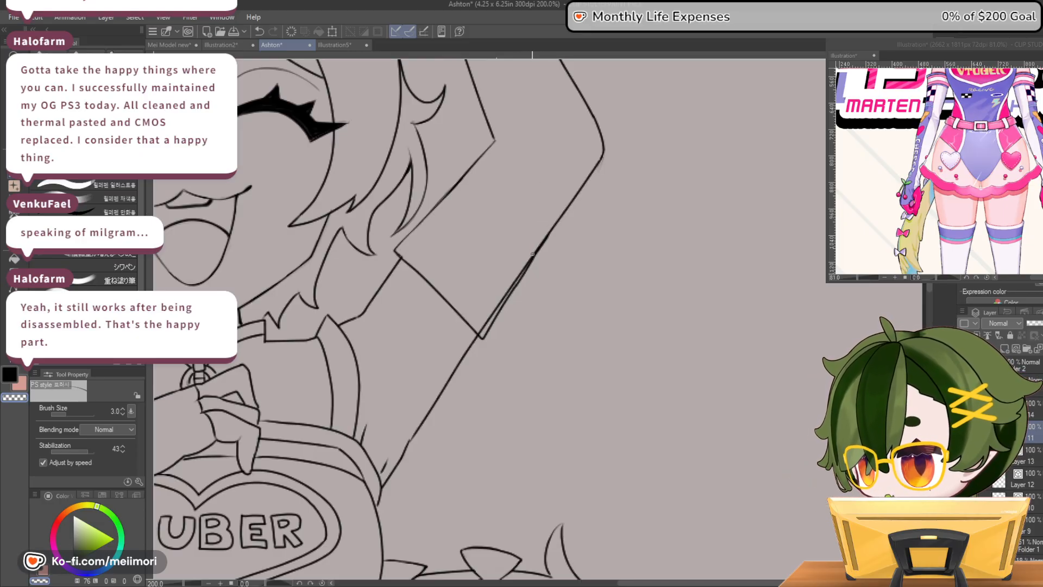
mouse_move(483, 329)
left_mouse_down()
mouse_move(551, 225)
mouse_move(505, 296)
left_mouse_up()
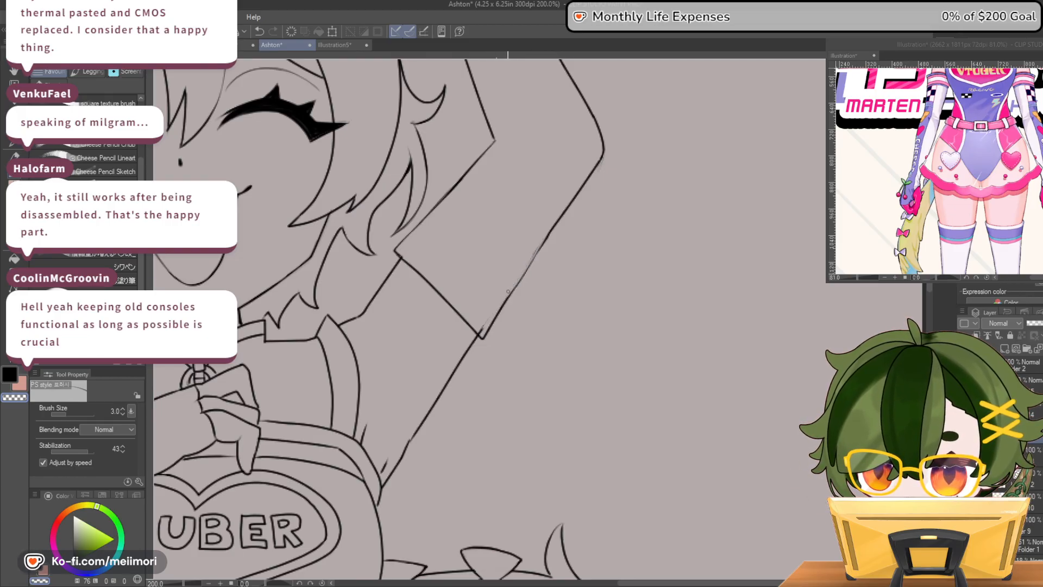
left_click_drag(535, 258, 514, 290)
key("c")
left_click_drag(539, 251, 497, 315)
key("c")
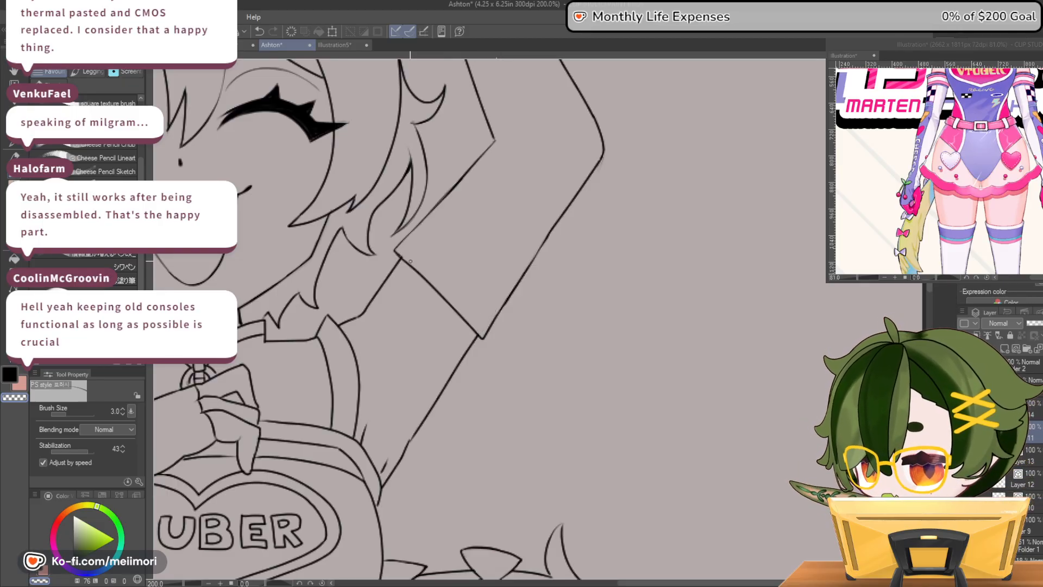
key("c")
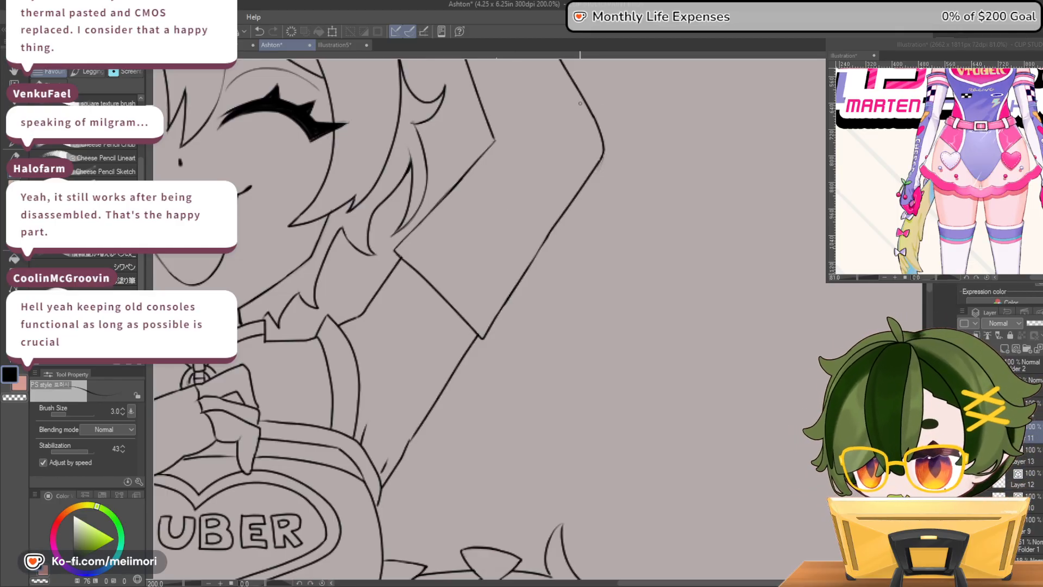
Review the whole figure's line art from face to skates against the reference illustration for missing details
scroll(589, 90, "down", 4)
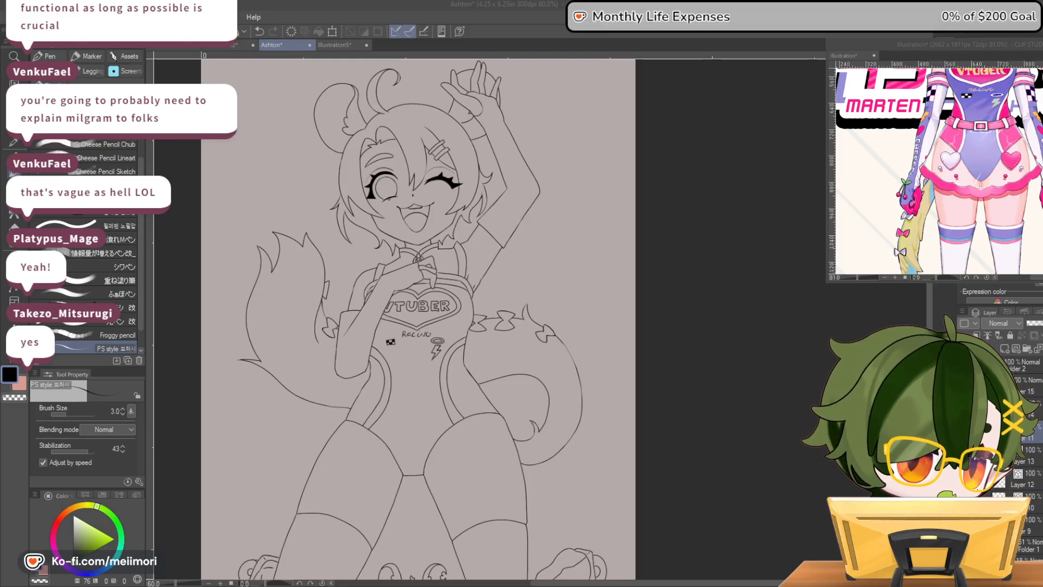
left_click(897, 44)
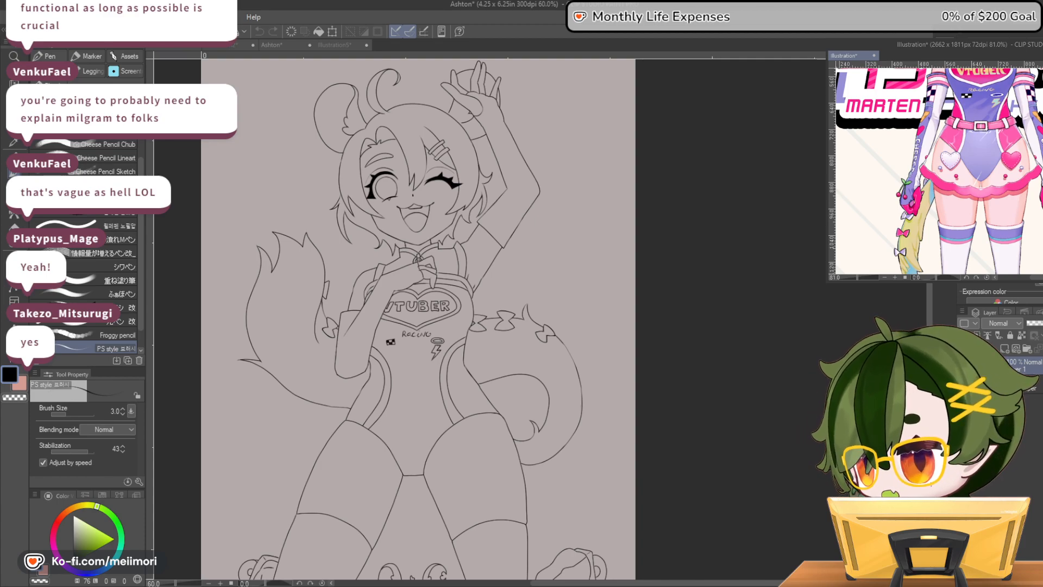
left_click(730, 254)
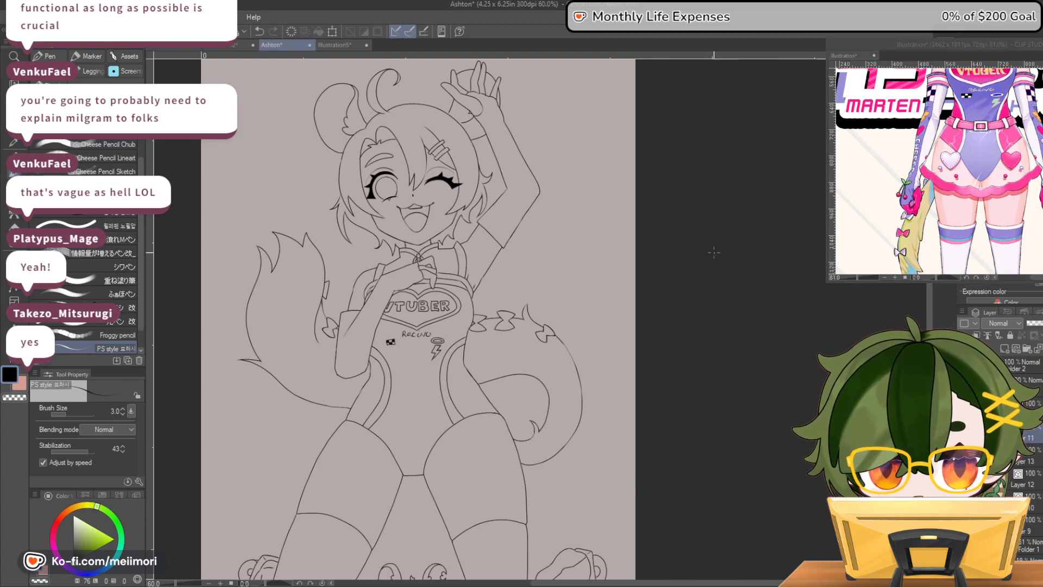
key("ctrl+0")
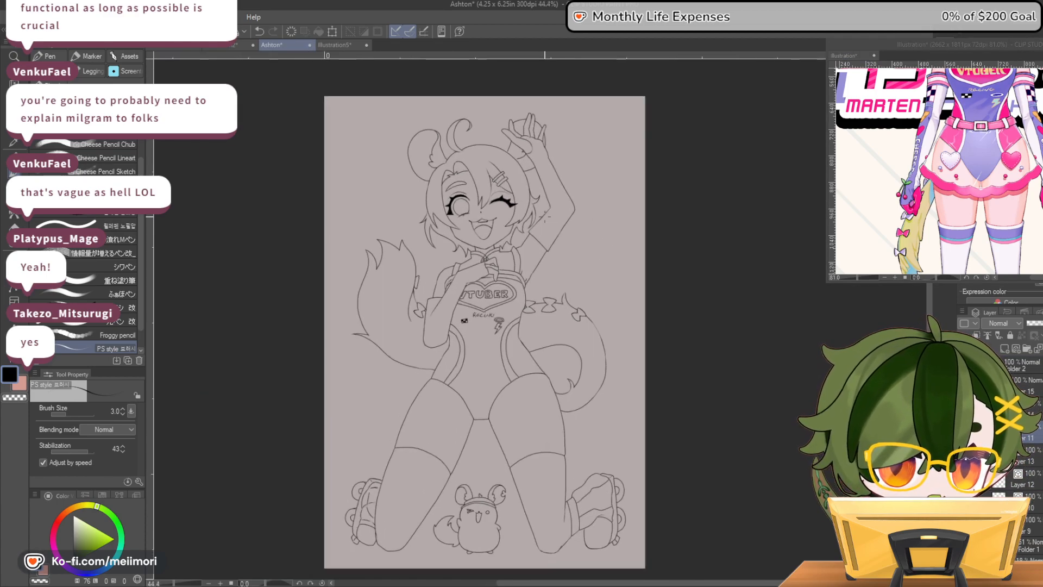
scroll(546, 218, "up", 4)
scroll(544, 217, "up", 1)
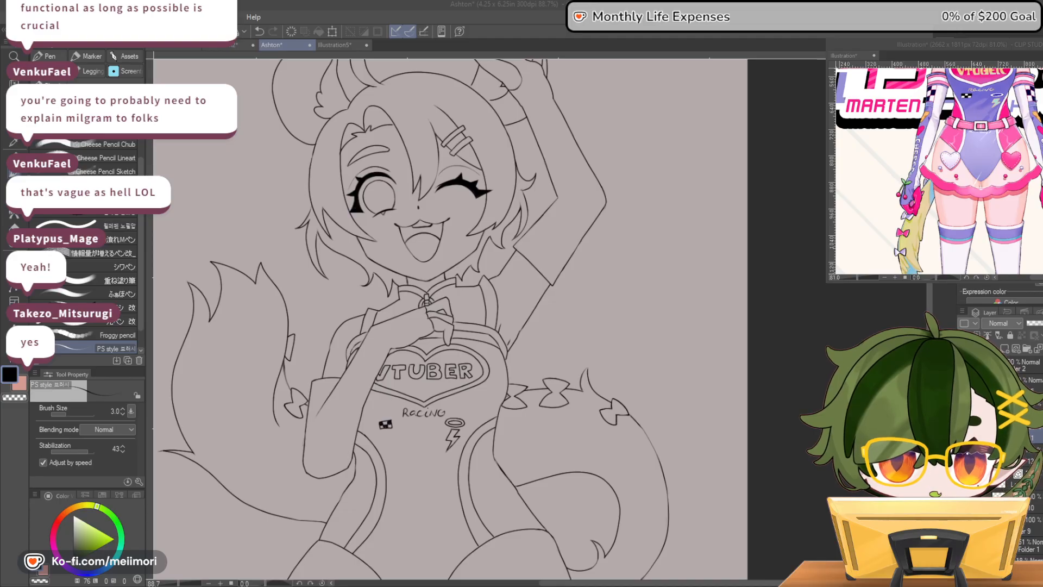
left_click(907, 45)
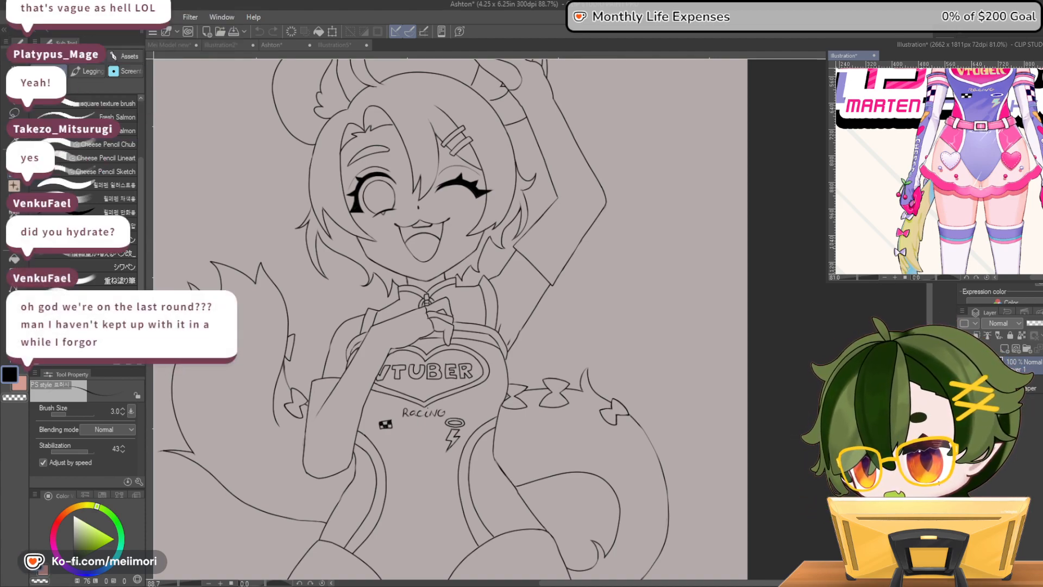
left_click(454, 197)
scroll(434, 194, "up", 3)
scroll(403, 142, "down", 2)
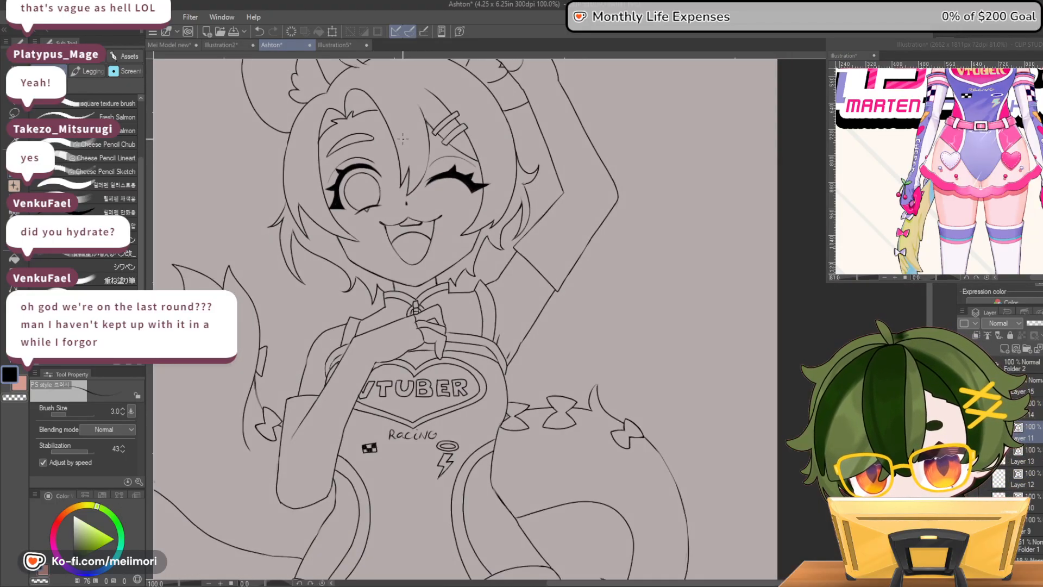
scroll(403, 139, "down", 5)
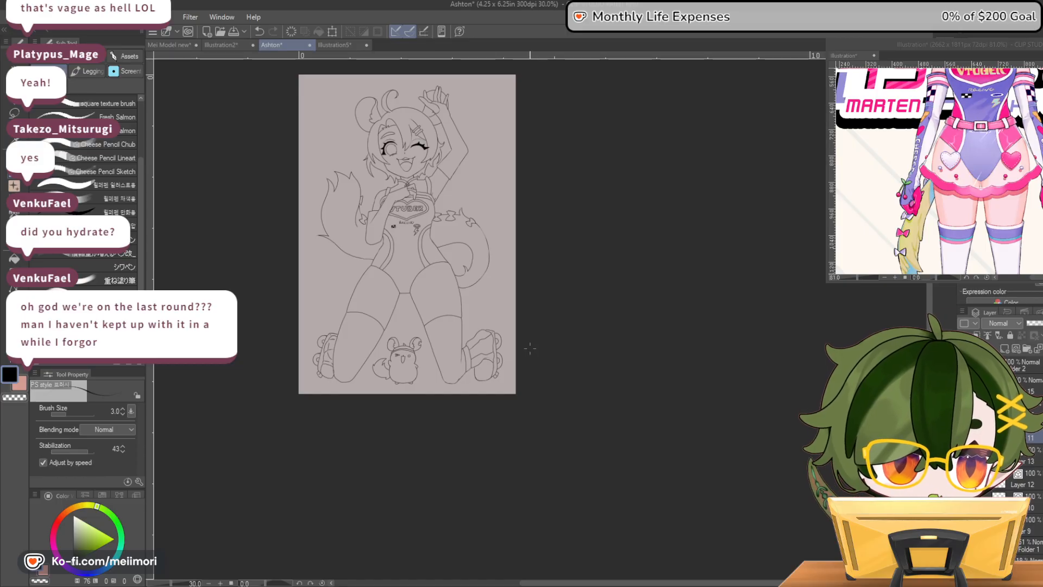
scroll(401, 284, "up", 8)
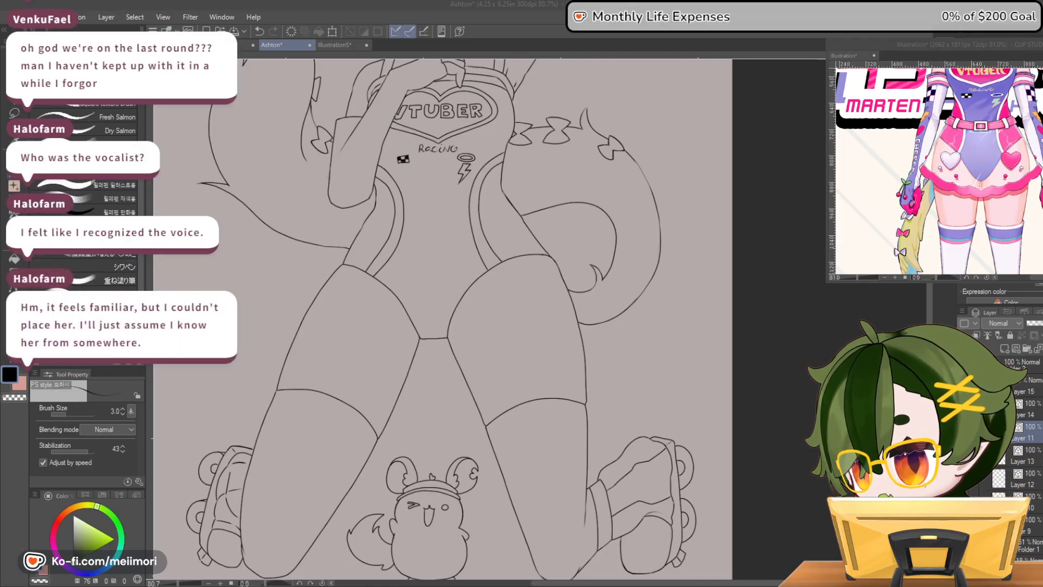
scroll(554, 198, "up", 1)
scroll(553, 197, "down", 5)
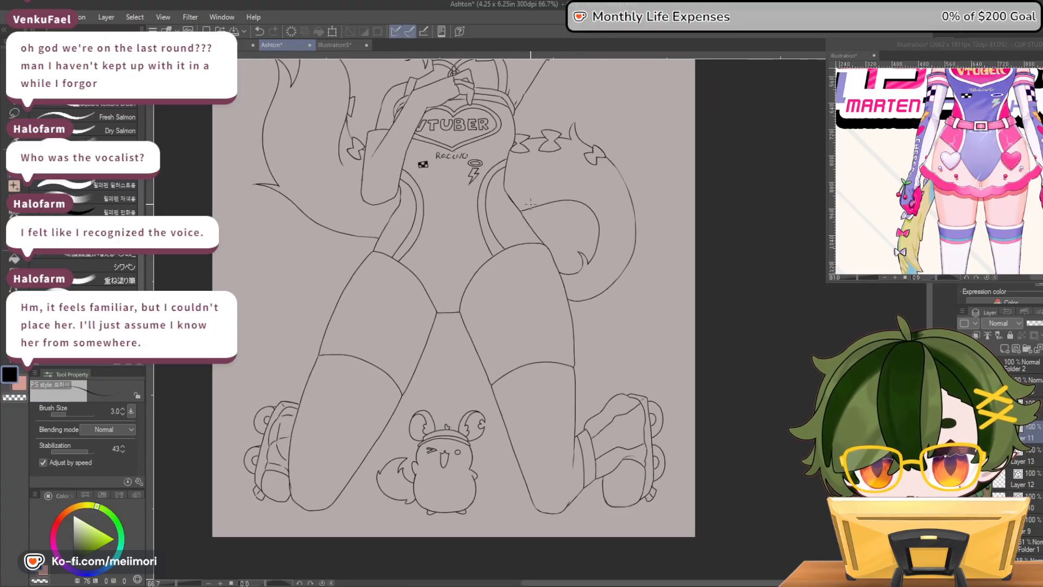
scroll(526, 211, "up", 4)
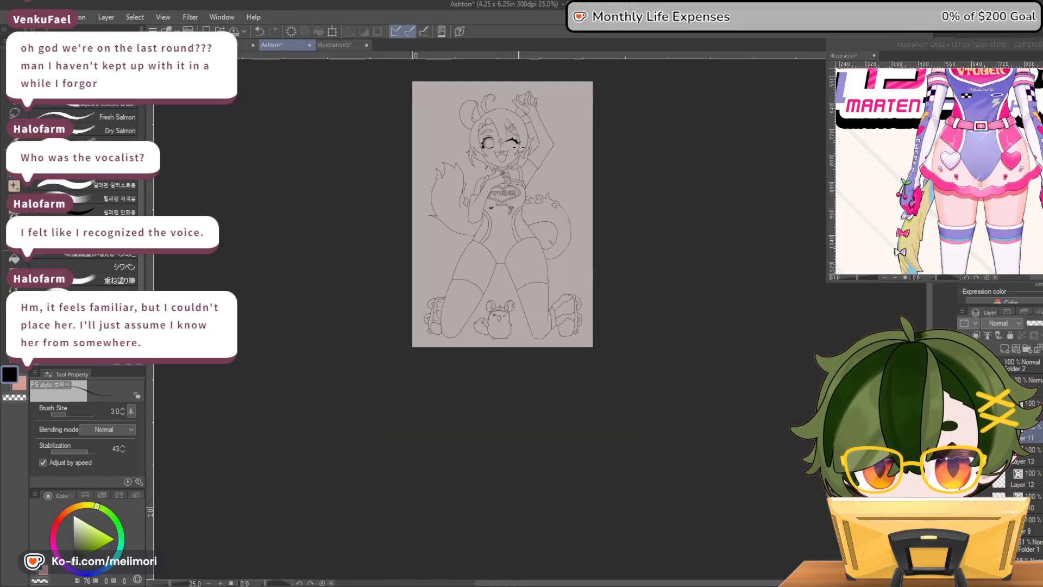
scroll(492, 140, "down", 3)
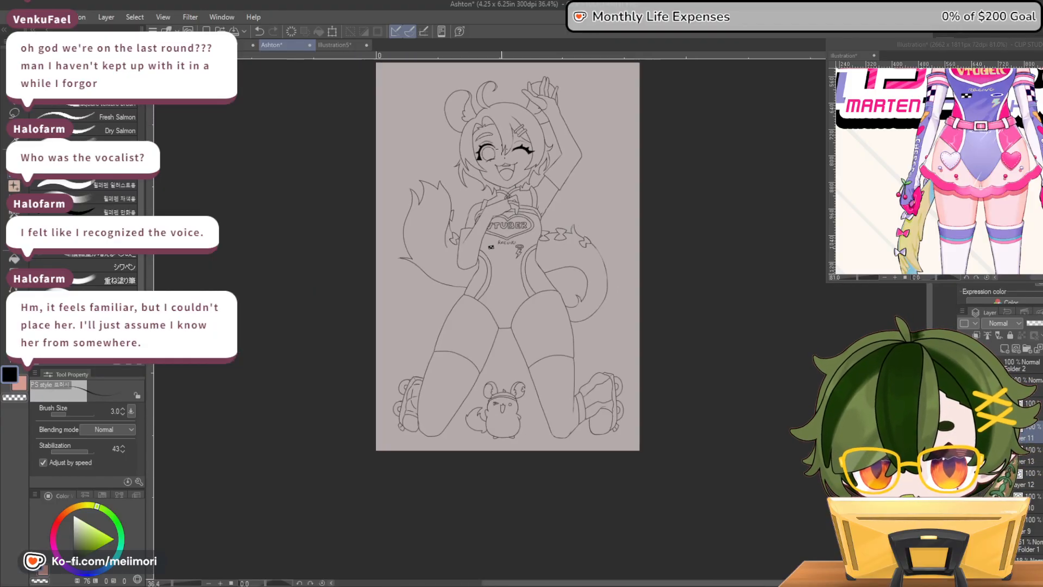
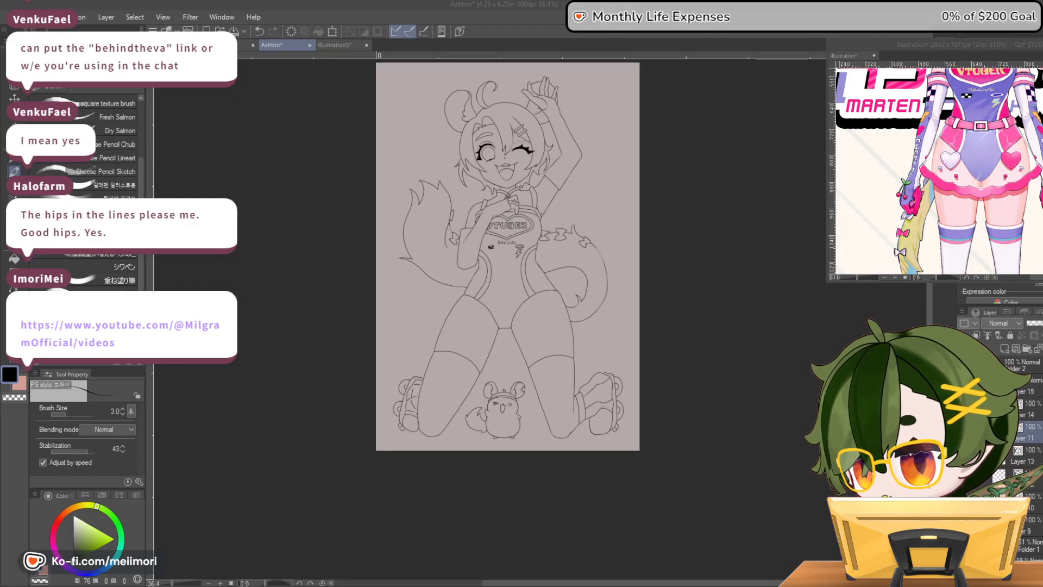
Examine the character lineart, from the facial details out to the full kneeling figure
scroll(497, 88, "up", 4)
scroll(497, 89, "up", 6)
scroll(523, 126, "down", 3)
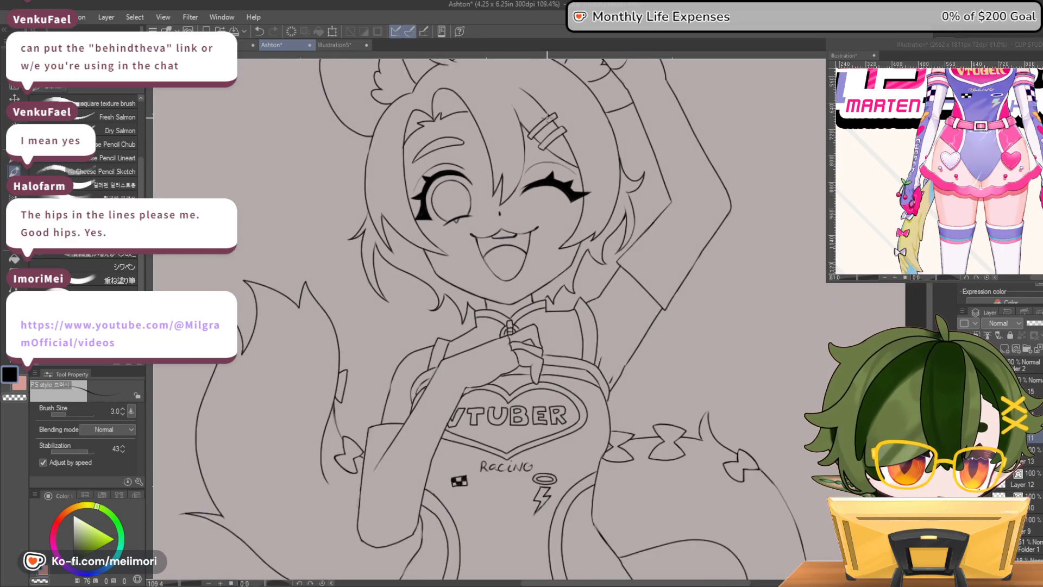
scroll(523, 126, "up", 3)
scroll(526, 119, "up", 2)
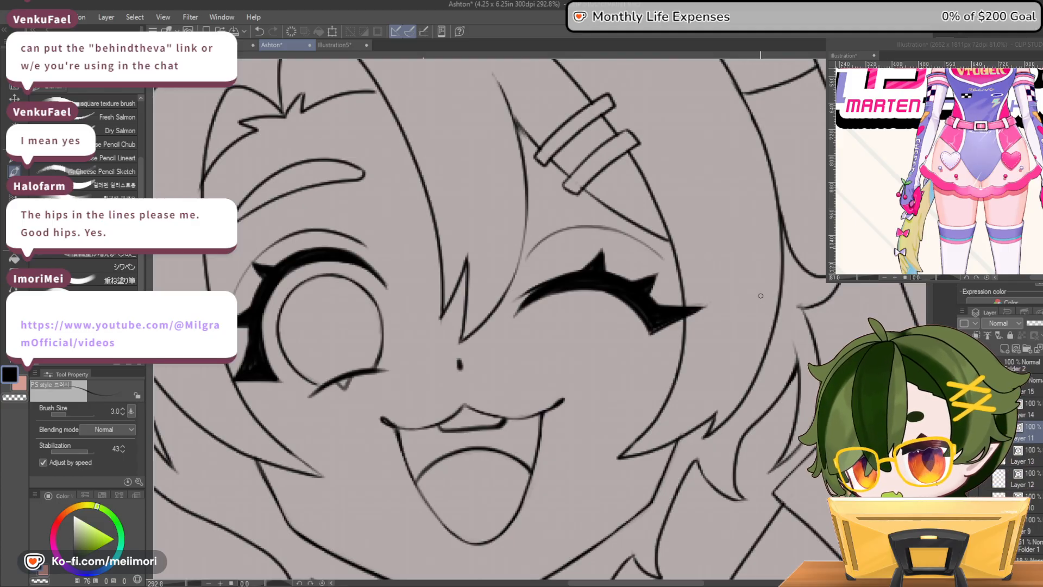
scroll(691, 286, "down", 1)
scroll(691, 286, "down", 4)
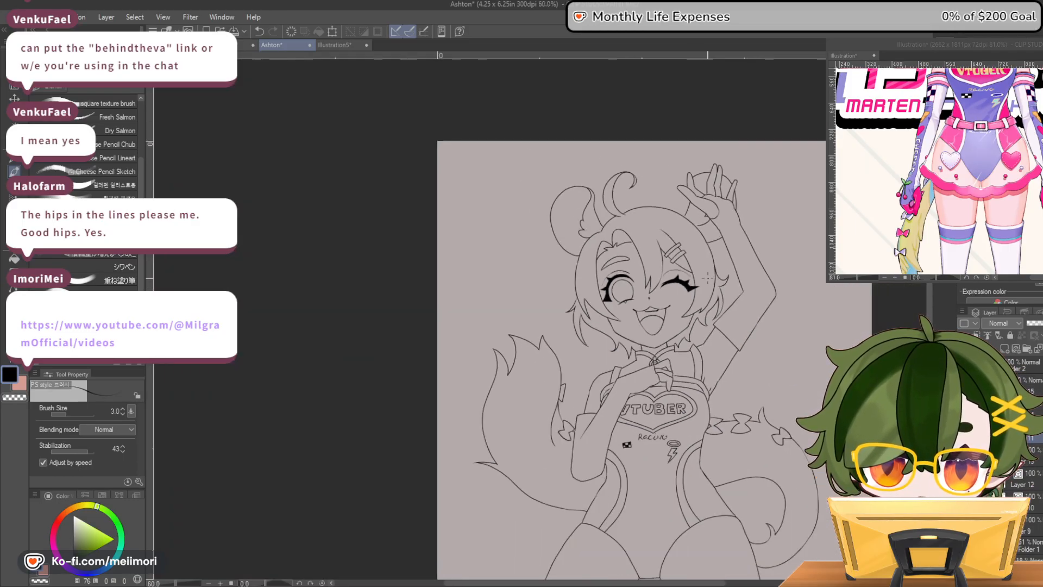
scroll(709, 302, "down", 4)
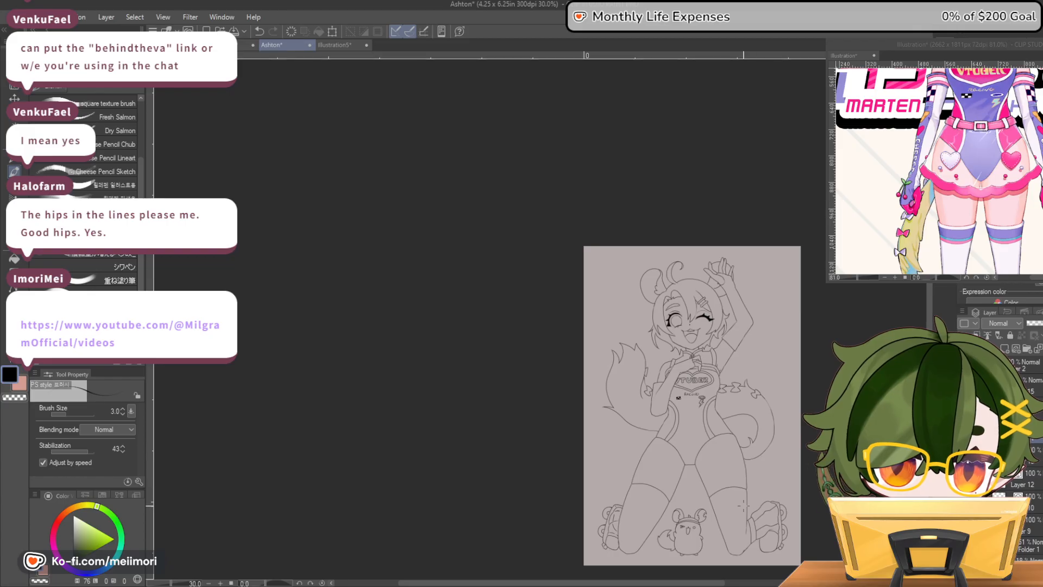
Add a new layer and draw two roughly parallel curved belt lines across the character's waist
scroll(743, 496, "up", 6)
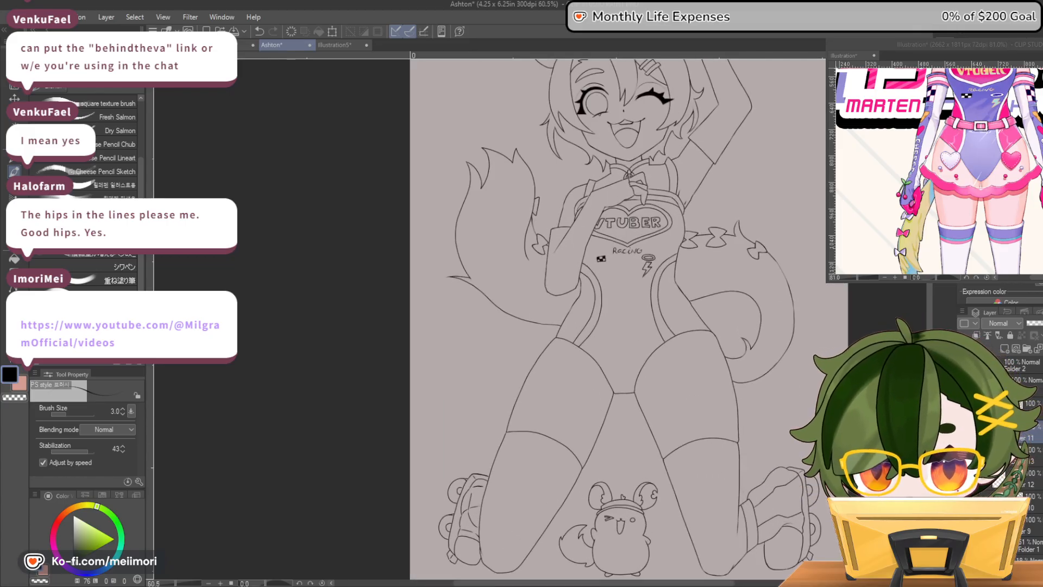
scroll(735, 340, "up", 3)
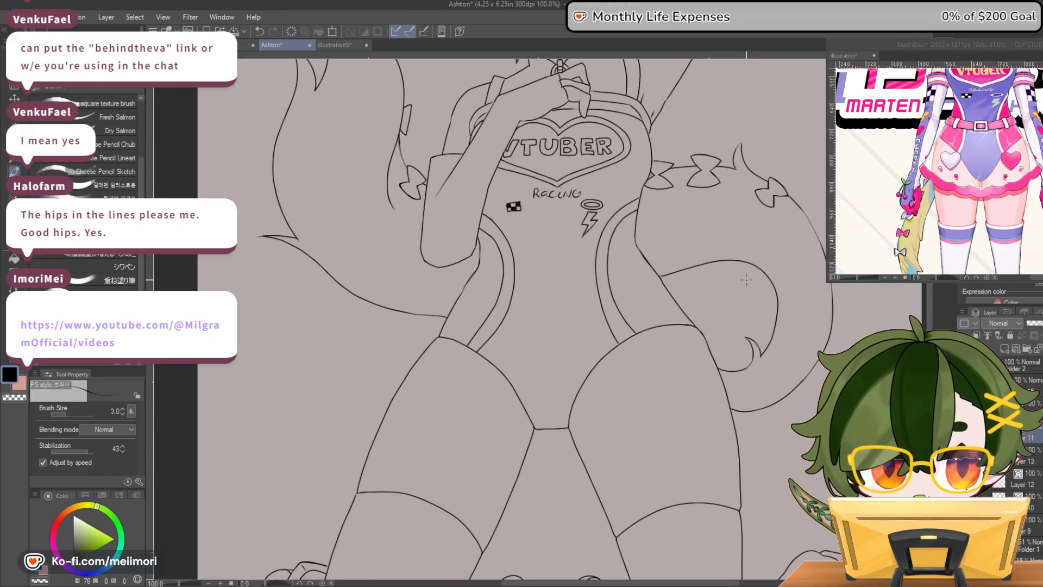
left_click(1038, 349)
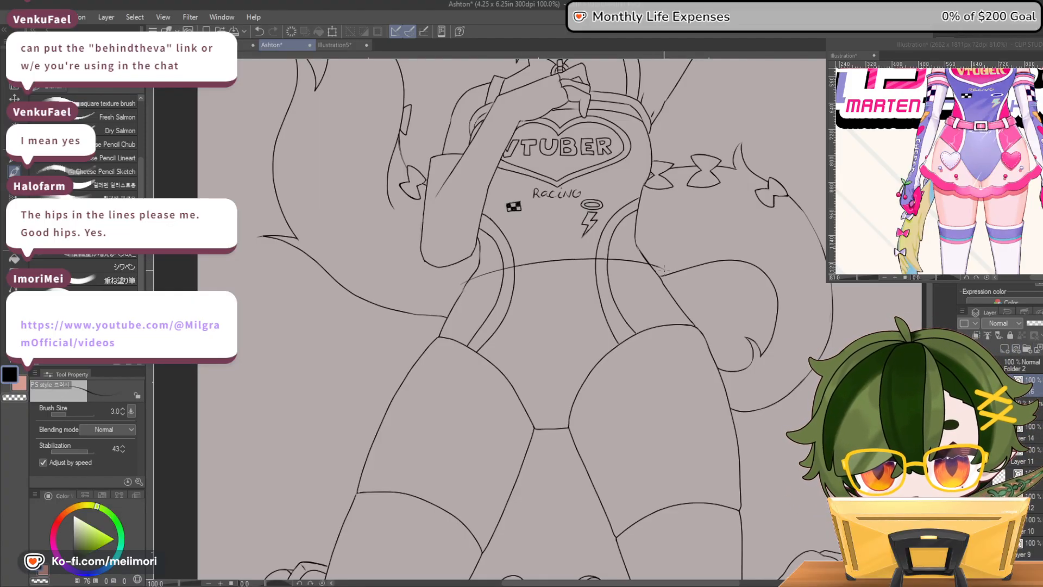
mouse_move(664, 266)
left_mouse_down()
mouse_move(473, 267)
mouse_move(496, 277)
left_mouse_up()
mouse_move(599, 268)
left_mouse_down()
mouse_move(675, 281)
mouse_move(526, 275)
mouse_move(448, 291)
mouse_move(614, 272)
left_mouse_up()
key("ctrl+z")
key("ctrl+z")
key("ctrl+z")
left_click_drag(523, 278, 682, 288)
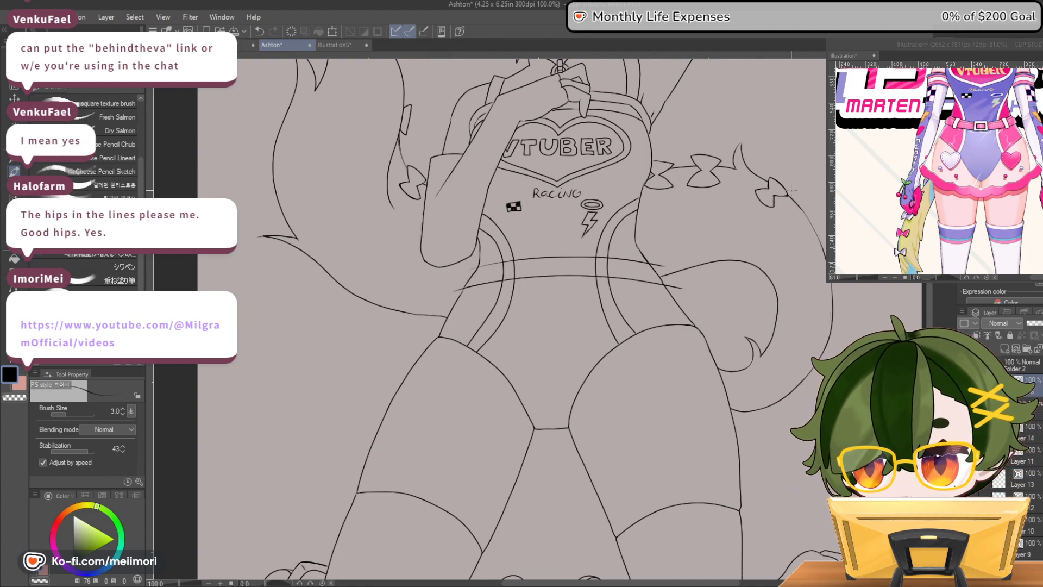
Rotate the canvas and draw a thin trim line along the inside of the belt's lower edge
key("minus")
key("minus")
key("minus")
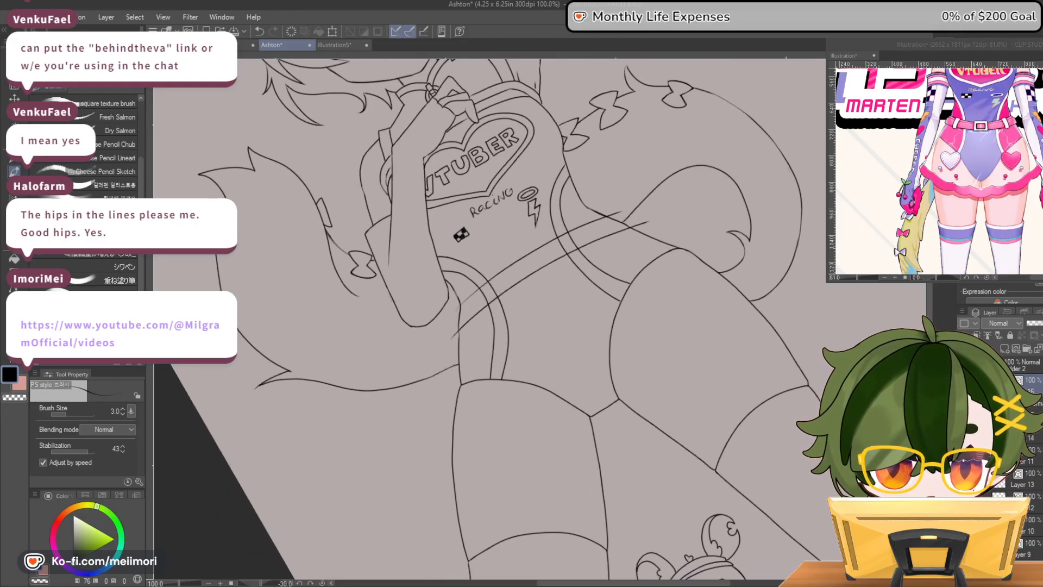
scroll(598, 230, "up", 2)
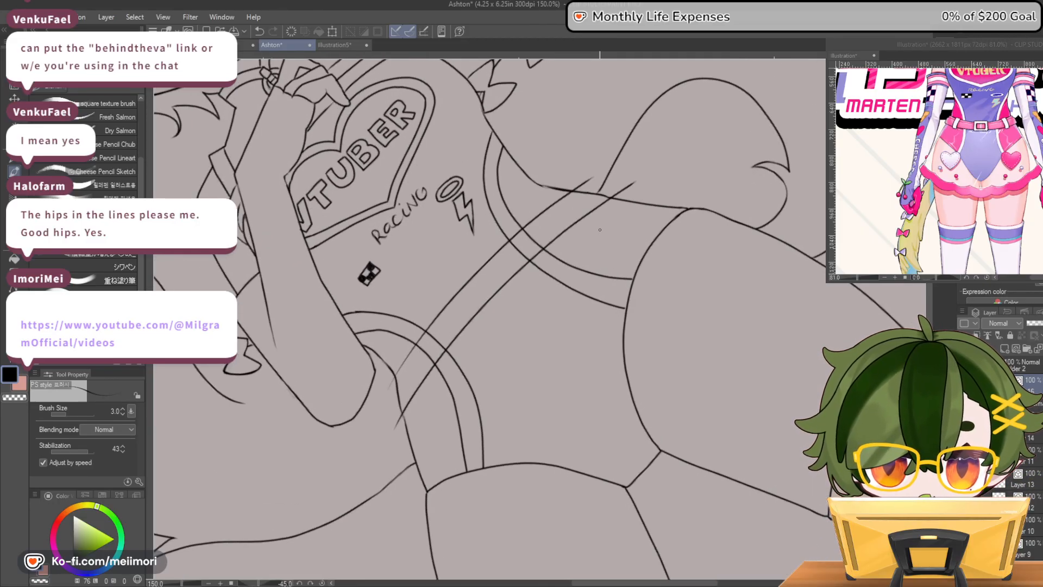
left_click_drag(603, 199, 554, 231)
key("ctrl+z")
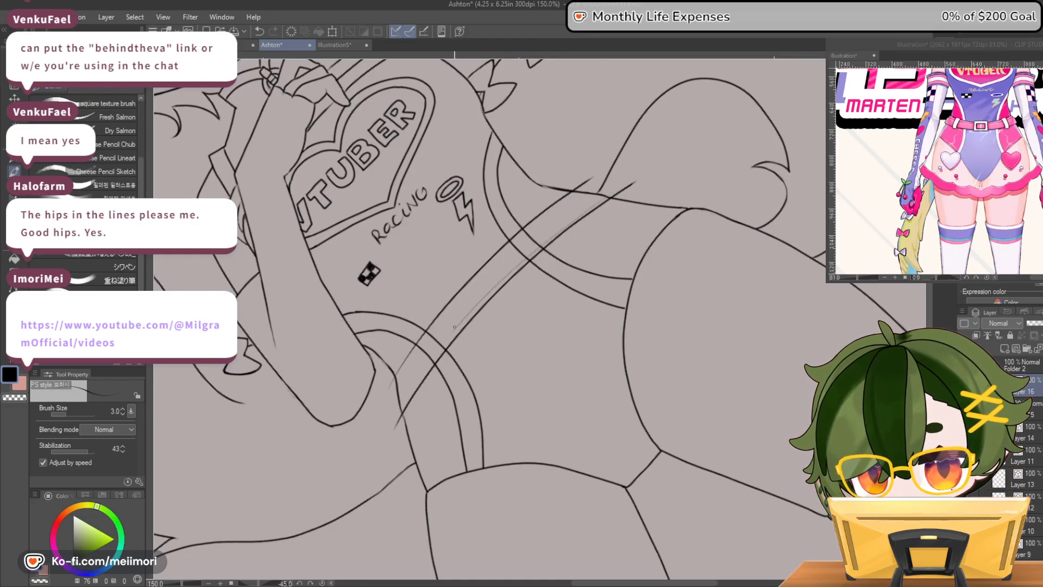
left_click_drag(611, 191, 538, 248)
key("ctrl+z")
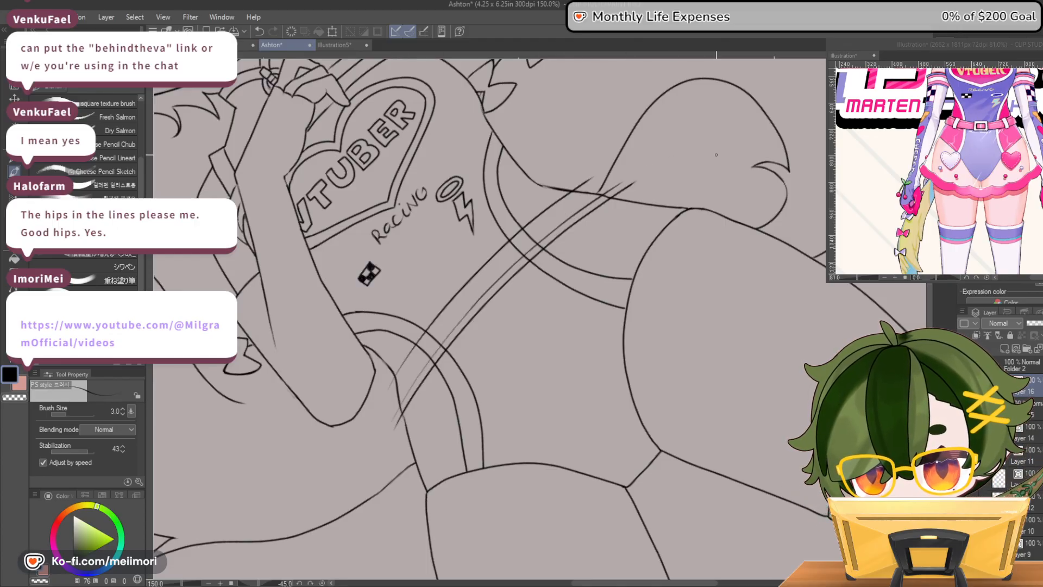
Draw small angular tabs above the belt at both hips and sketch the belt's left end edge
left_click_drag(534, 219, 570, 184)
key("ctrl+z")
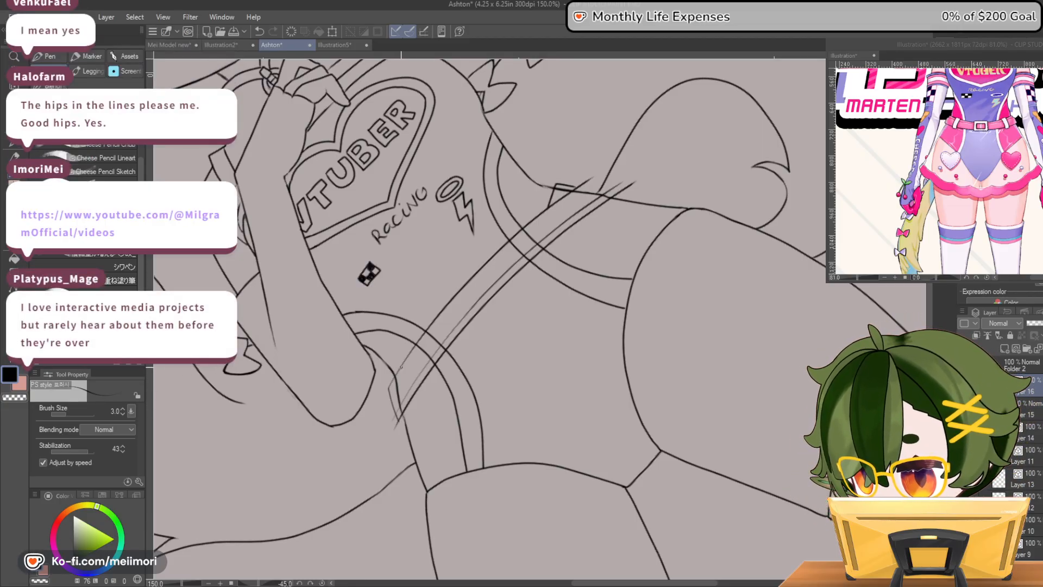
left_click_drag(394, 369, 392, 385)
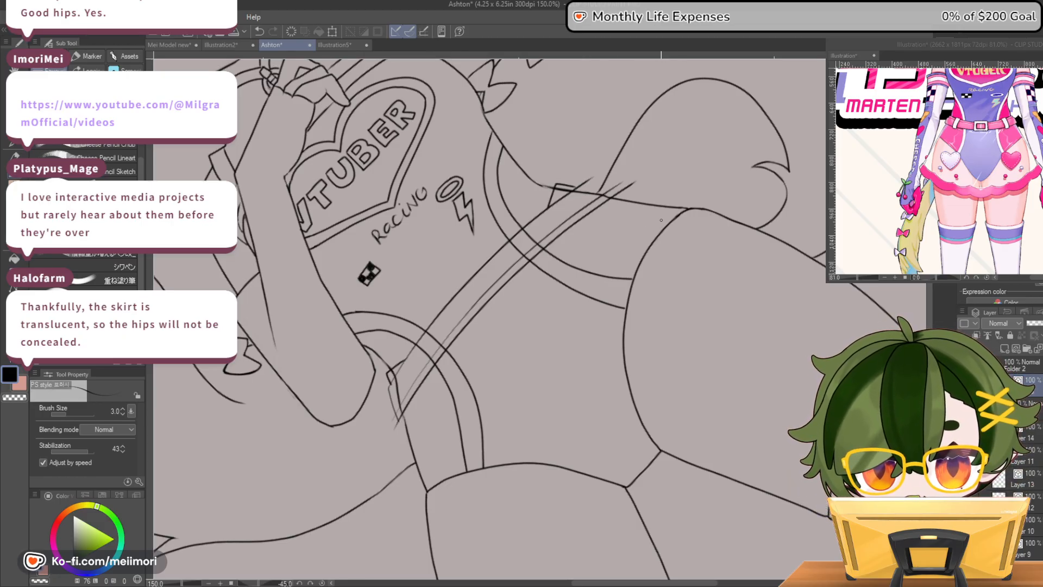
left_click_drag(405, 361, 396, 376)
key("c")
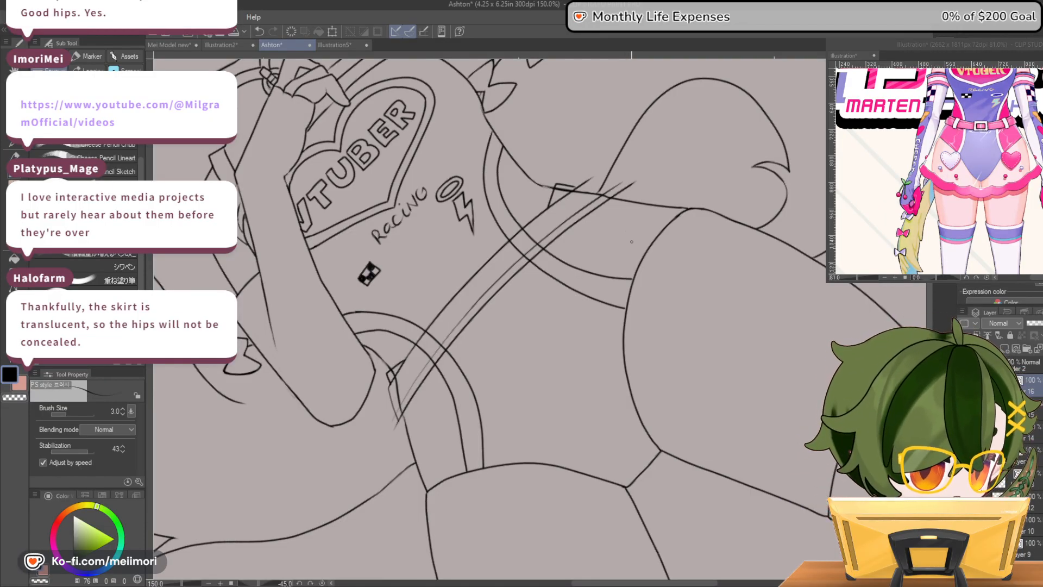
Close the belt's right end with a curved edge around the hip and erase the overshooting line ends
scroll(631, 242, "down", 4)
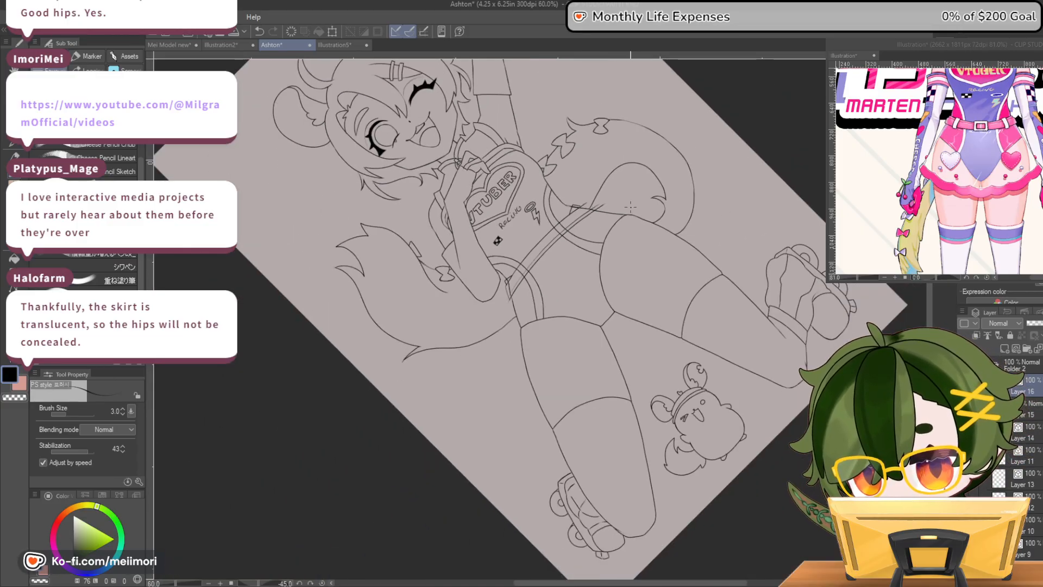
scroll(631, 207, "down", 2)
scroll(589, 220, "up", 3)
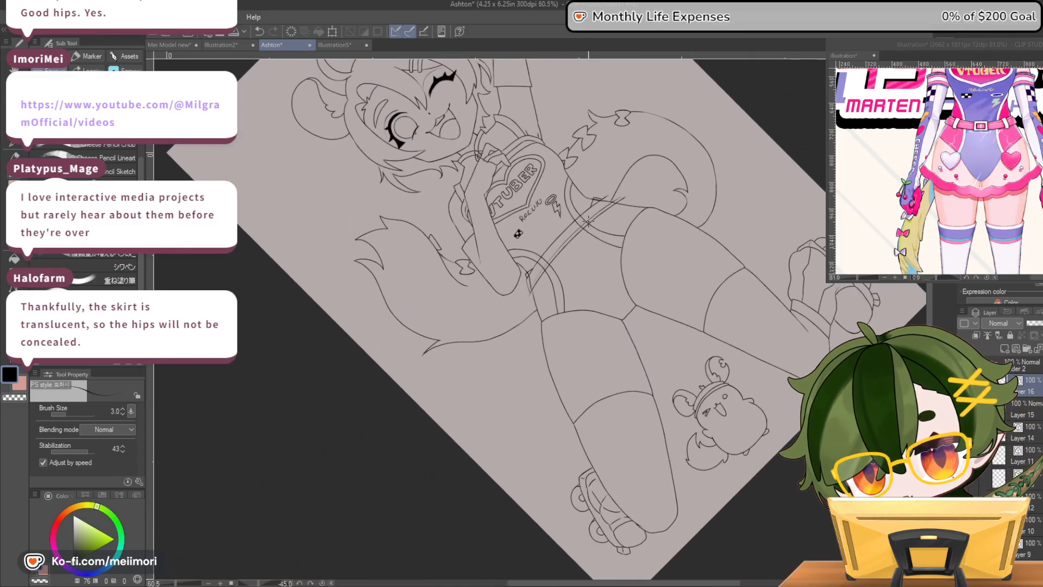
scroll(588, 221, "up", 4)
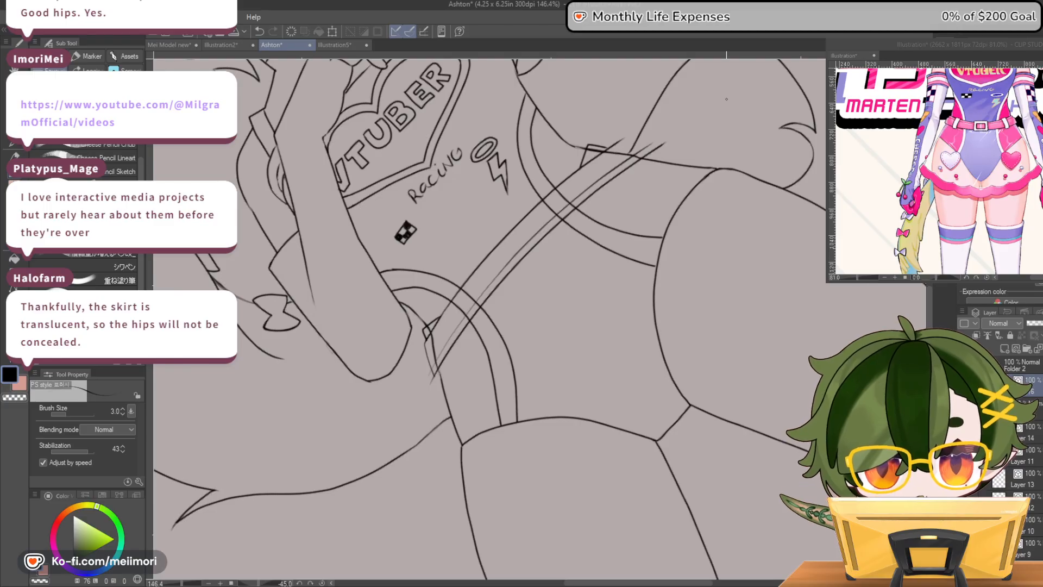
scroll(726, 99, "up", 3)
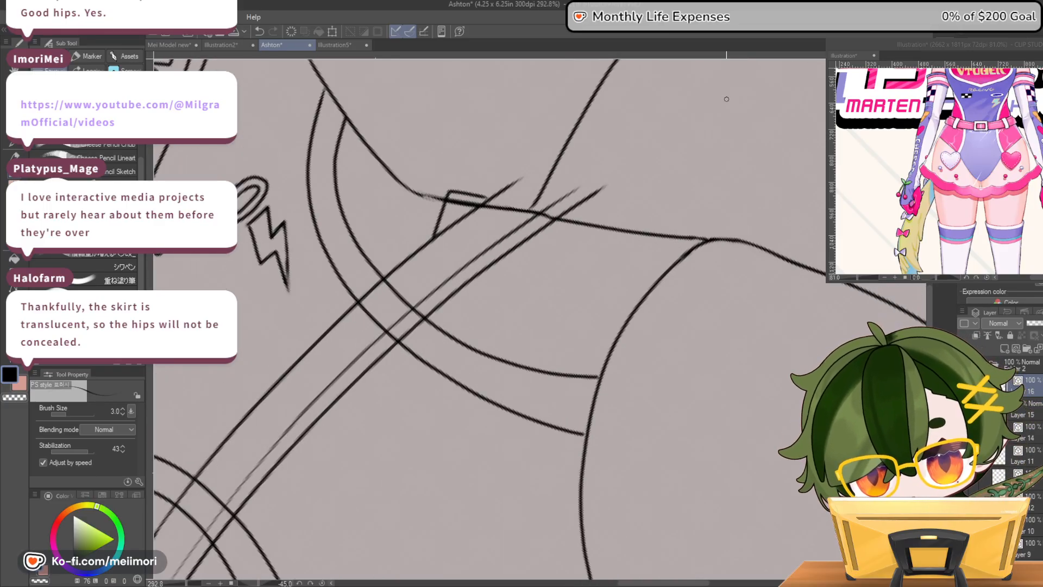
left_click_drag(495, 194, 515, 189)
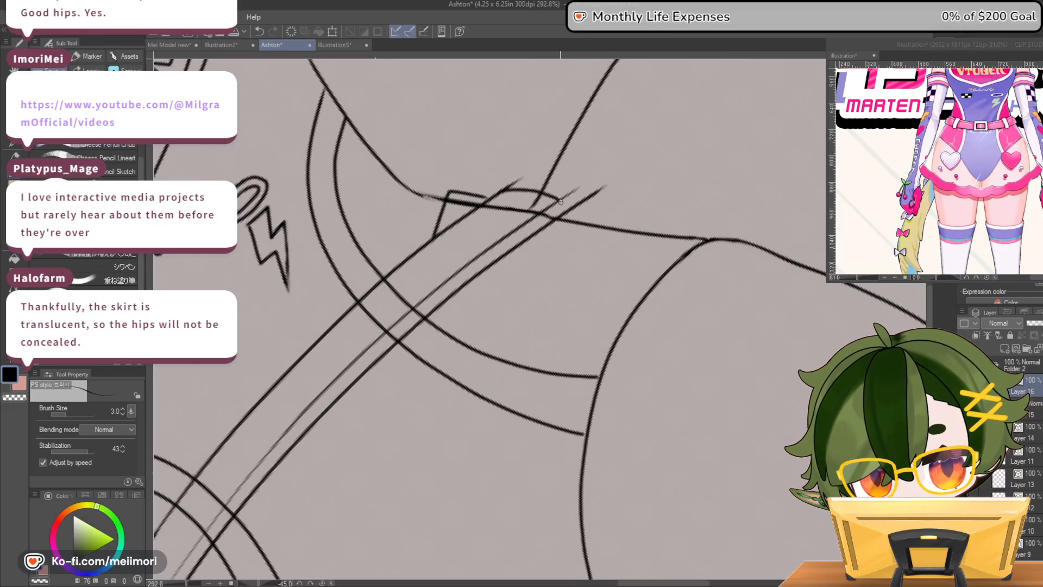
left_click_drag(503, 190, 561, 219)
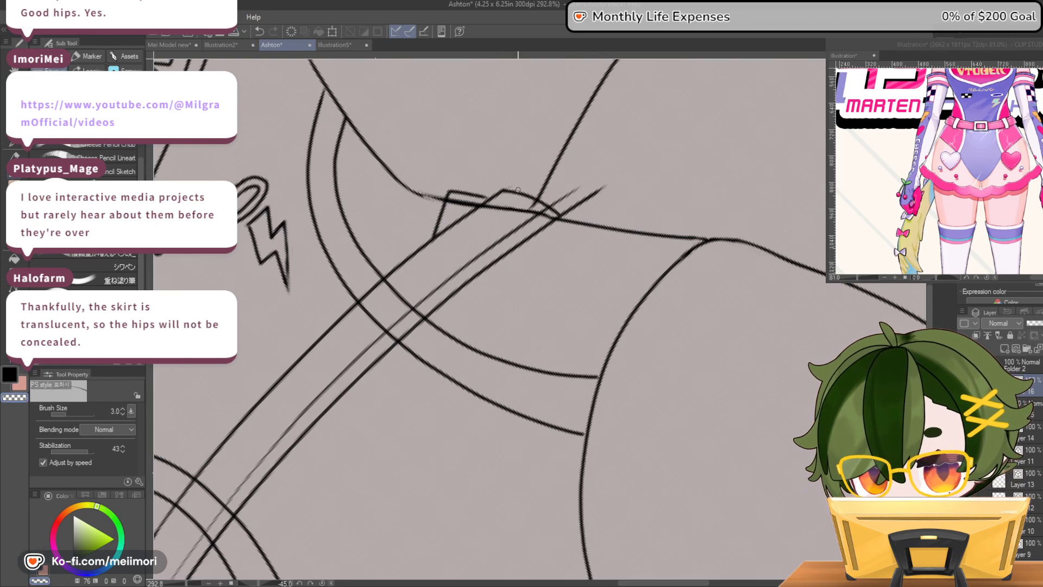
mouse_move(607, 185)
left_mouse_down()
mouse_move(606, 188)
mouse_move(566, 212)
left_mouse_up()
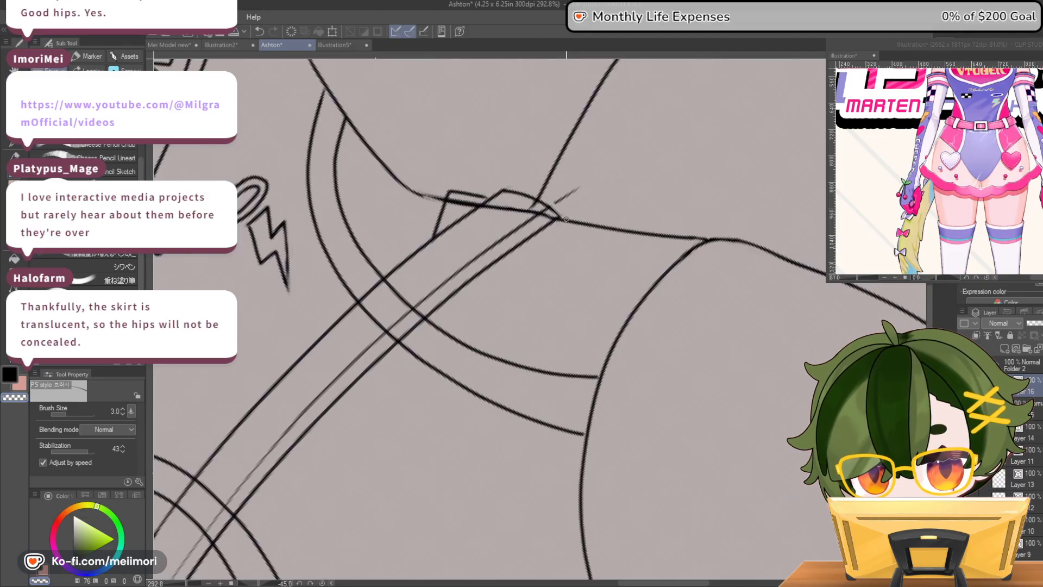
left_click_drag(575, 191, 555, 204)
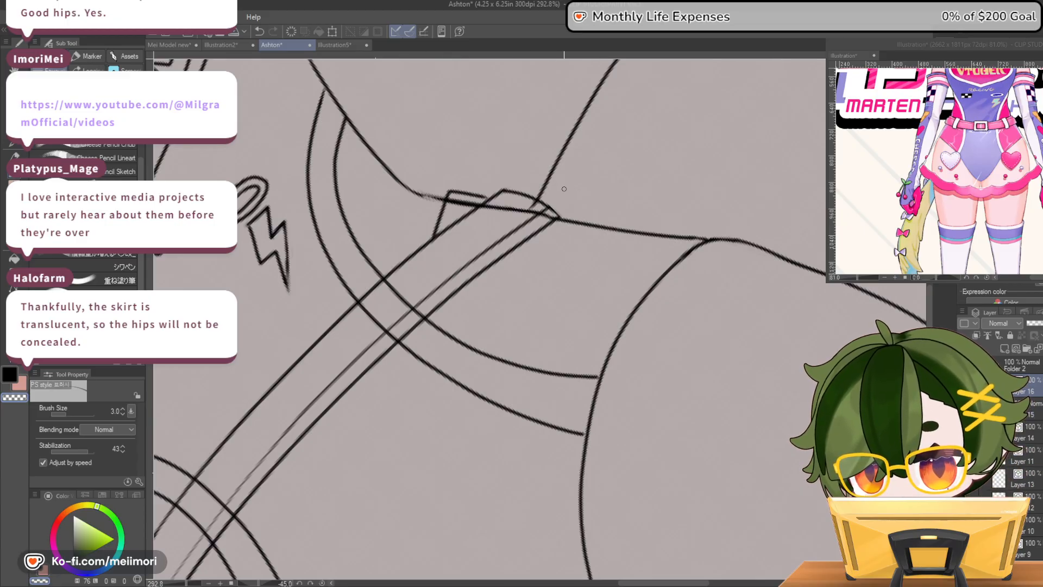
Clean up the belt's left end by erasing stray tips and redrawing its outer edge darker
scroll(530, 231, "down", 14)
scroll(401, 338, "up", 12)
scroll(373, 383, "up", 3)
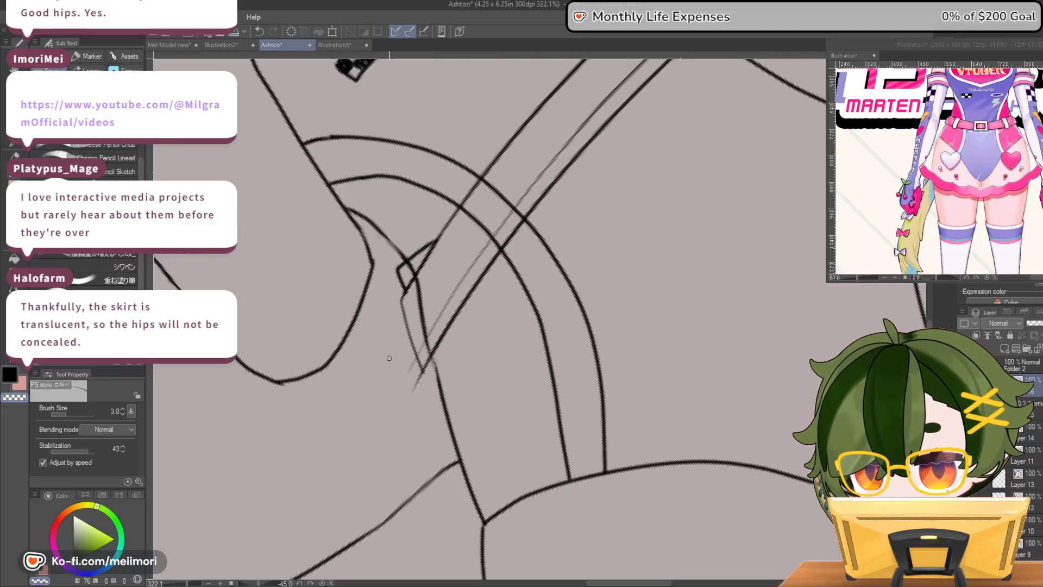
mouse_move(411, 283)
left_mouse_down()
mouse_move(402, 300)
mouse_move(424, 371)
left_mouse_up()
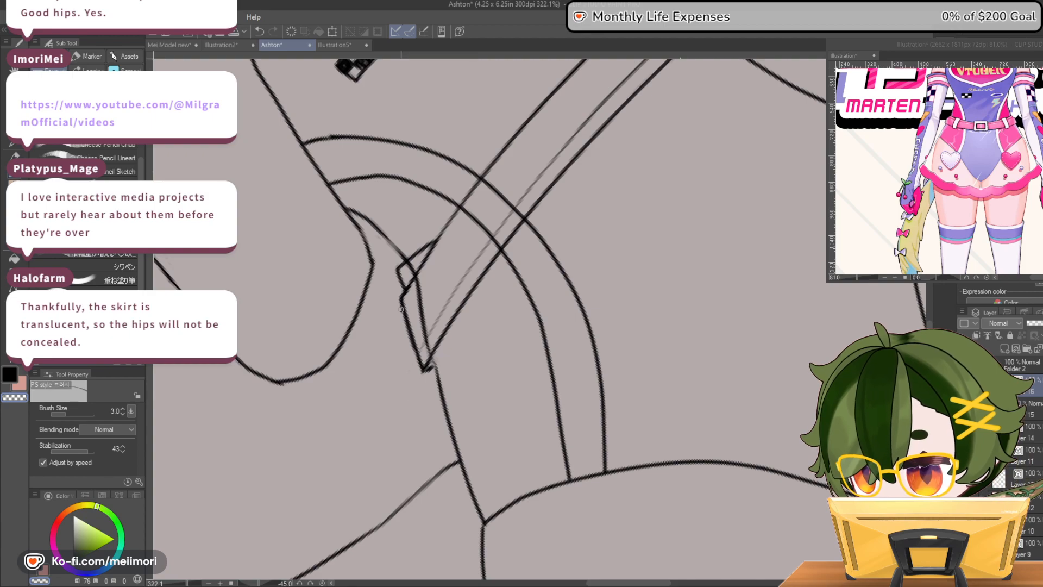
left_click_drag(404, 313, 422, 365)
key("c")
key("c")
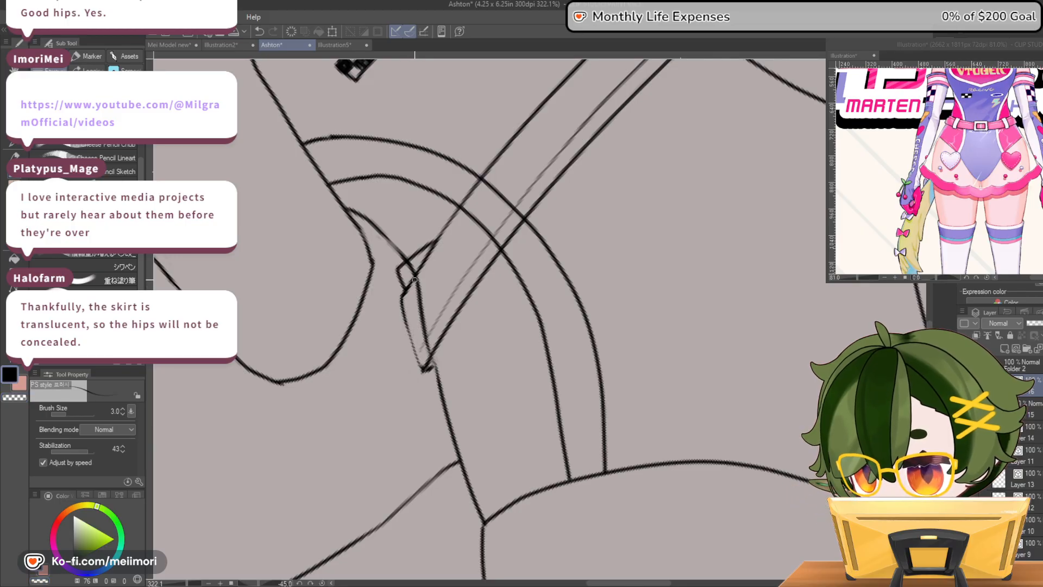
left_click_drag(401, 296, 421, 370)
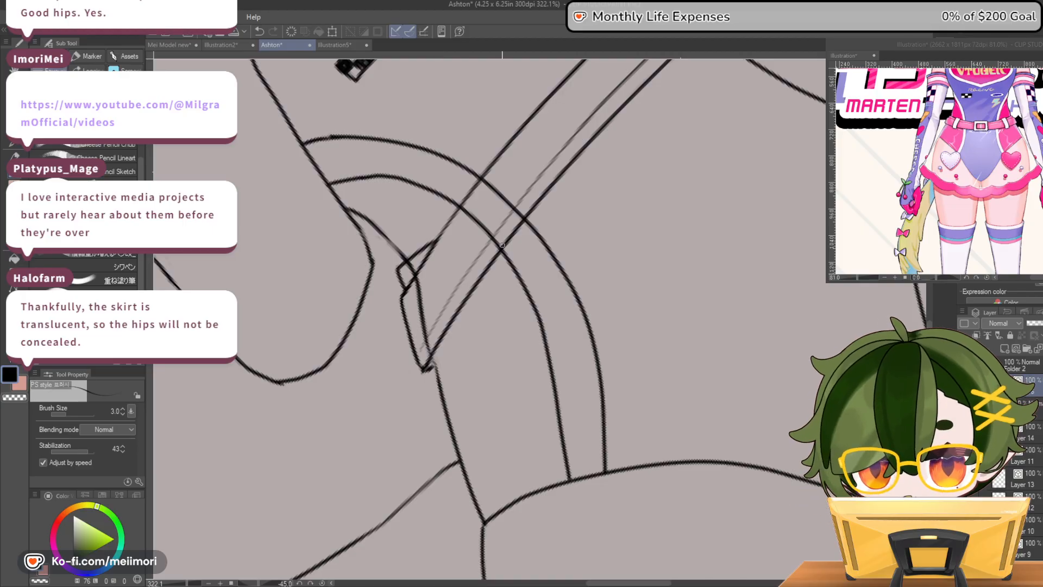
key("c")
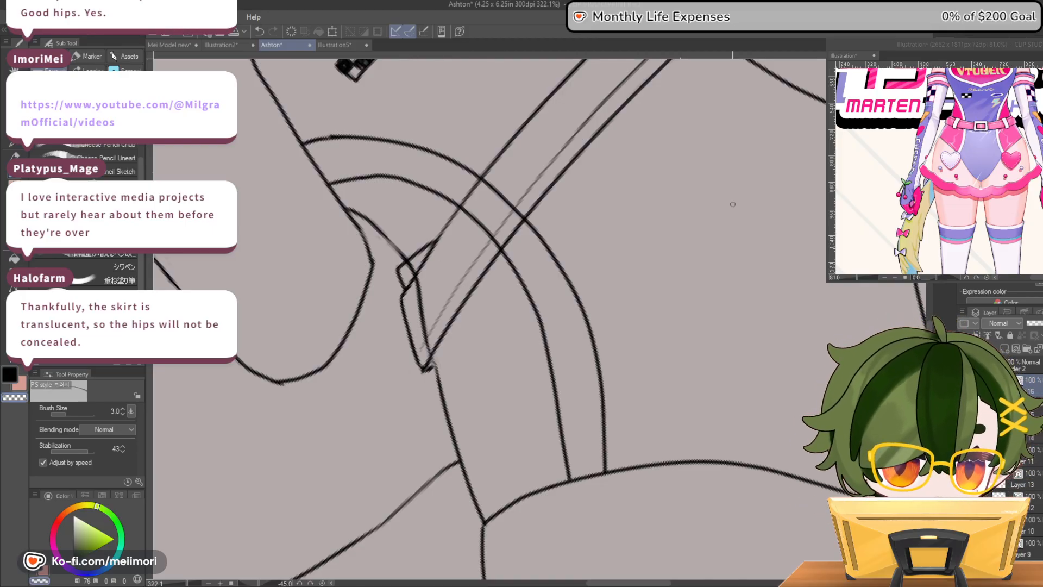
Straighten the canvas and extend the belt's lower trim slightly past the right hip with a short closing edge
key("^")
scroll(734, 254, "down", 9)
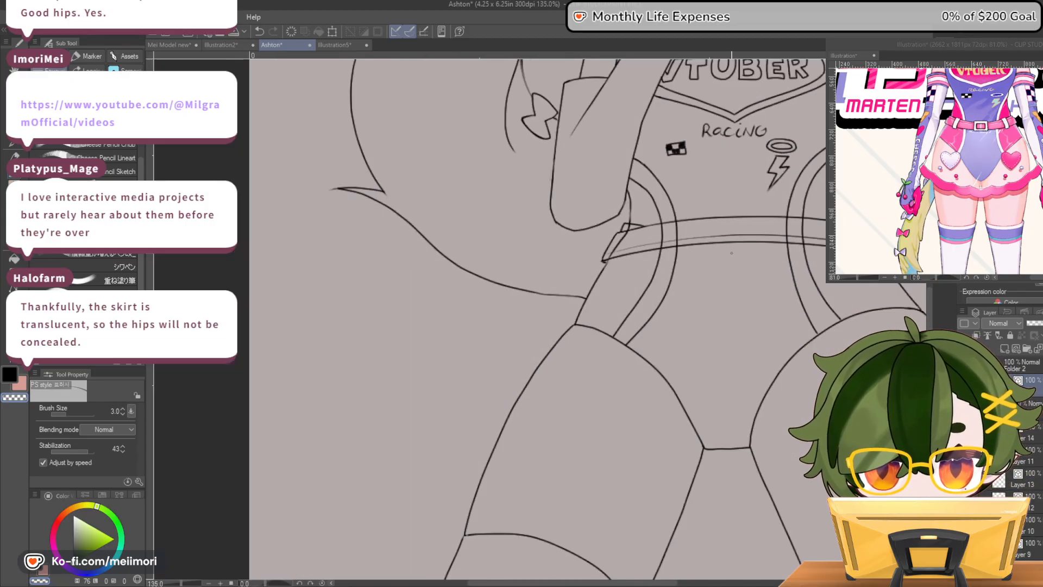
scroll(787, 234, "up", 2)
scroll(815, 244, "up", 2)
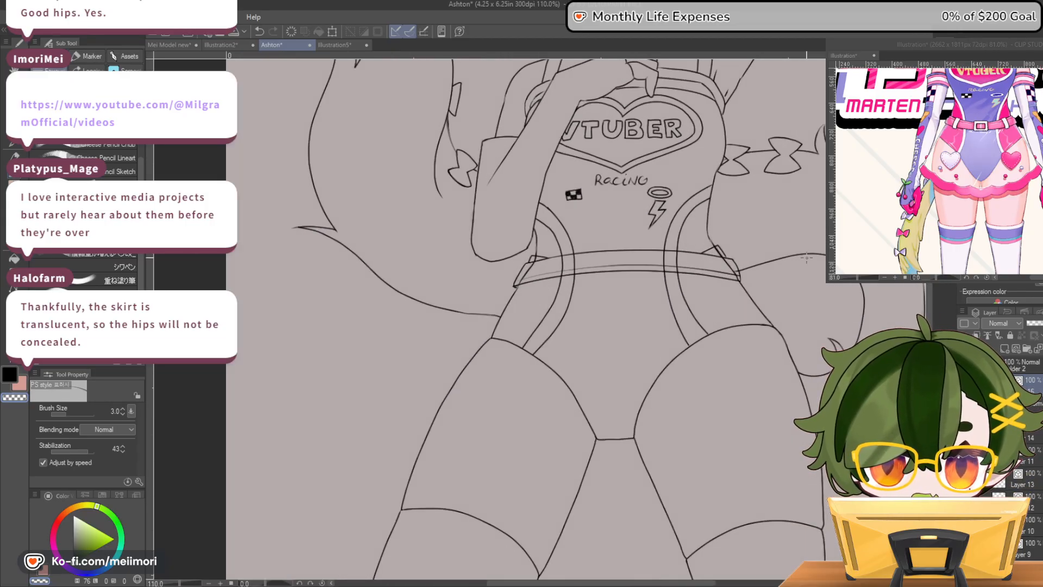
scroll(815, 244, "up", 1)
scroll(730, 275, "up", 4)
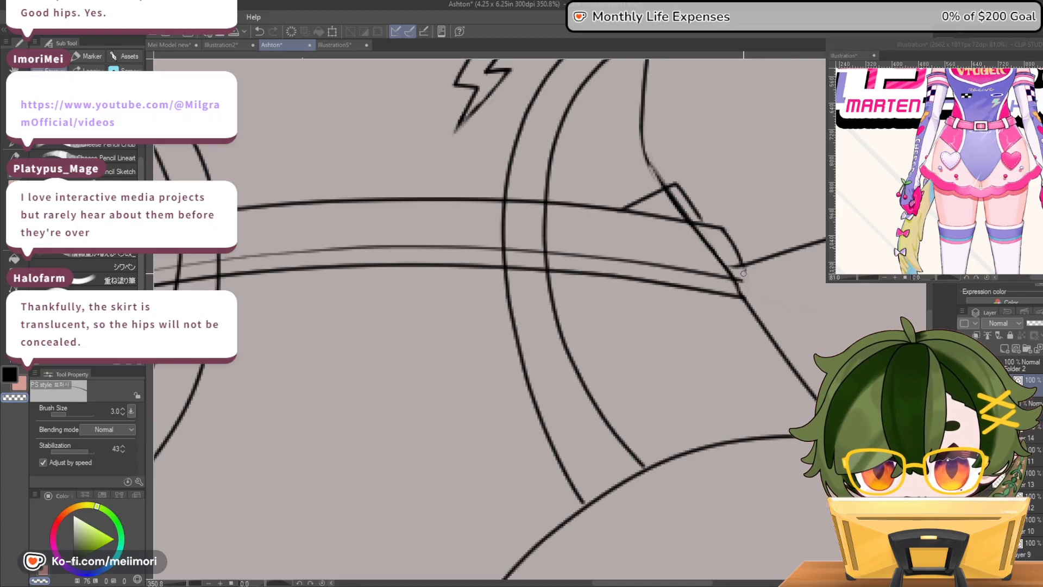
mouse_move(741, 280)
left_mouse_down()
mouse_move(754, 281)
mouse_move(751, 316)
mouse_move(745, 291)
mouse_move(755, 288)
mouse_move(754, 312)
left_mouse_up()
key("ctrl+z")
key("c")
key("c")
key("ctrl+z")
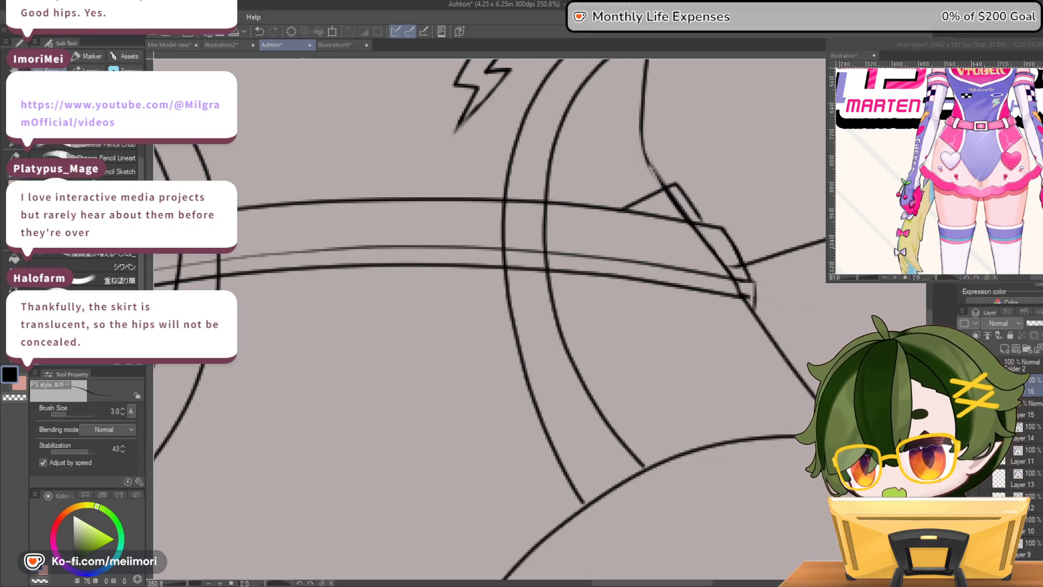
scroll(630, 336, "down", 2)
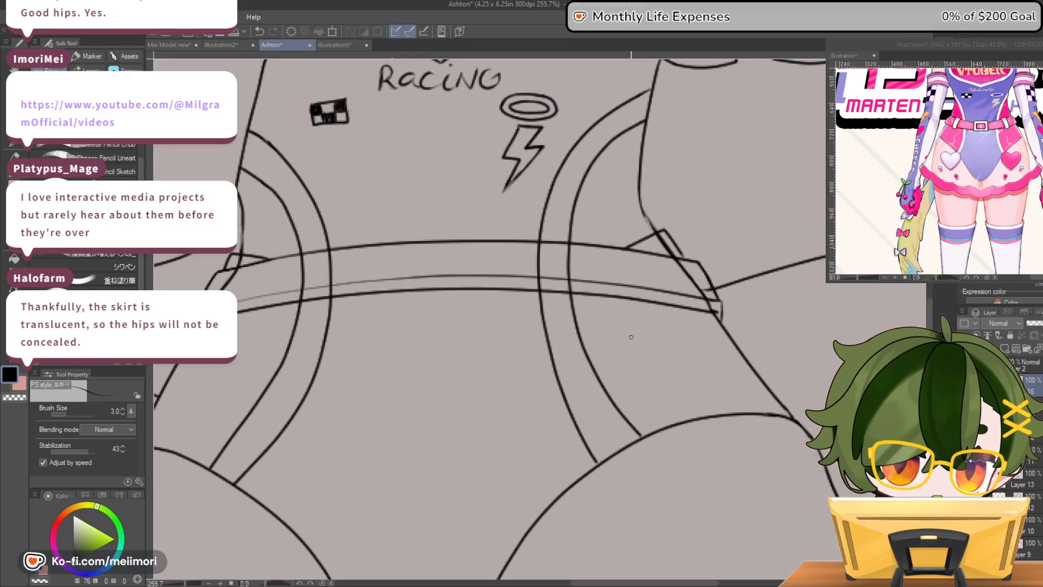
scroll(630, 337, "down", 1)
scroll(673, 300, "up", 3)
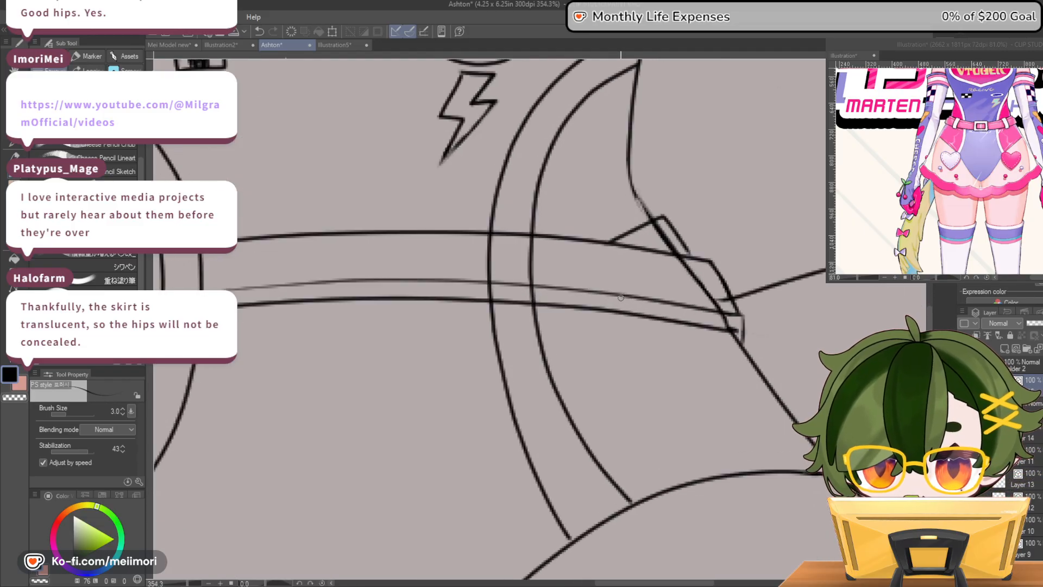
scroll(621, 298, "down", 2)
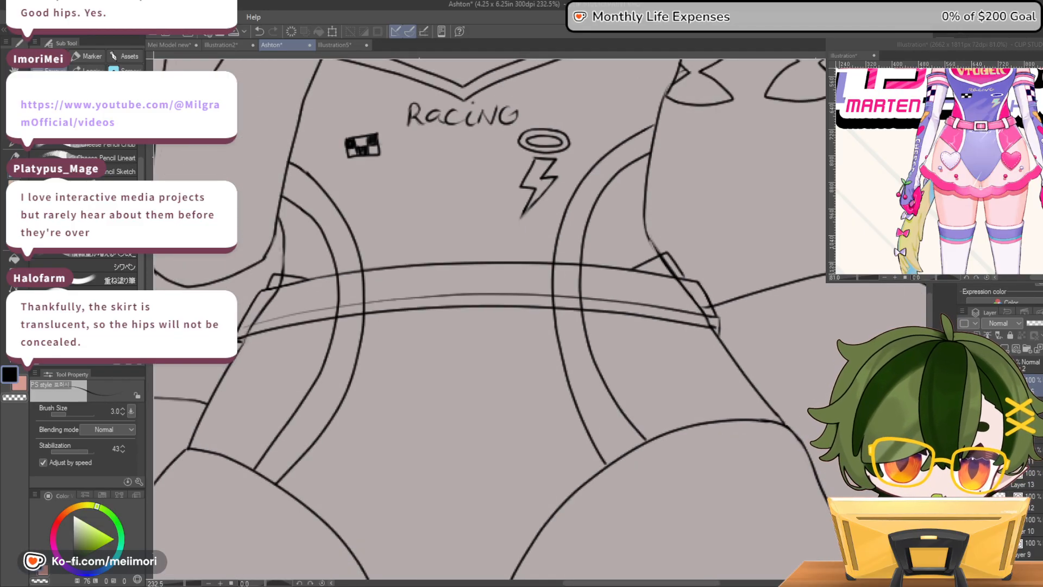
Draw a second curved line just above the belt's top edge between the two hip tabs and touch up its left end
scroll(595, 288, "up", 1)
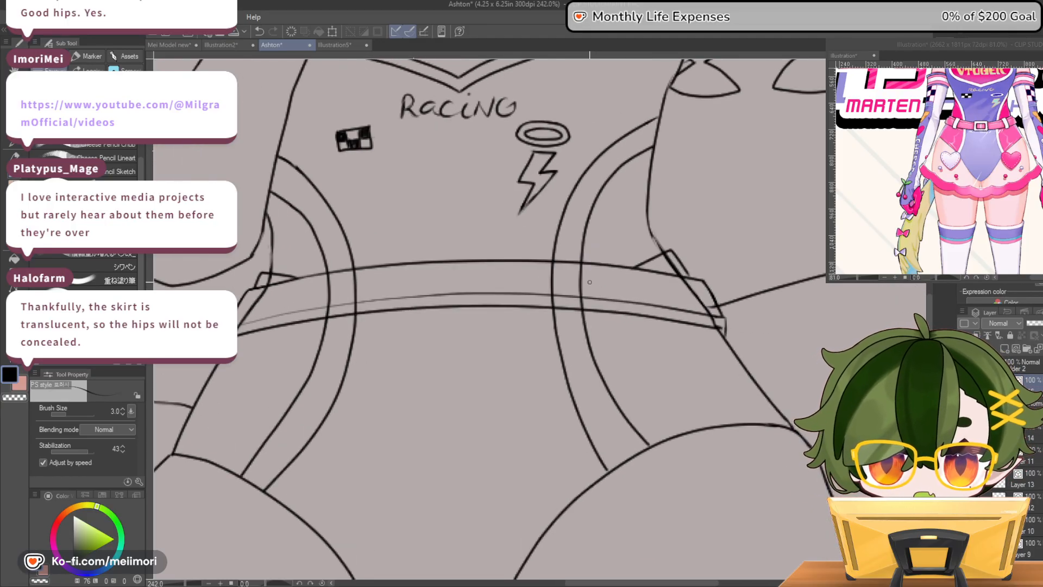
scroll(376, 254, "up", 2)
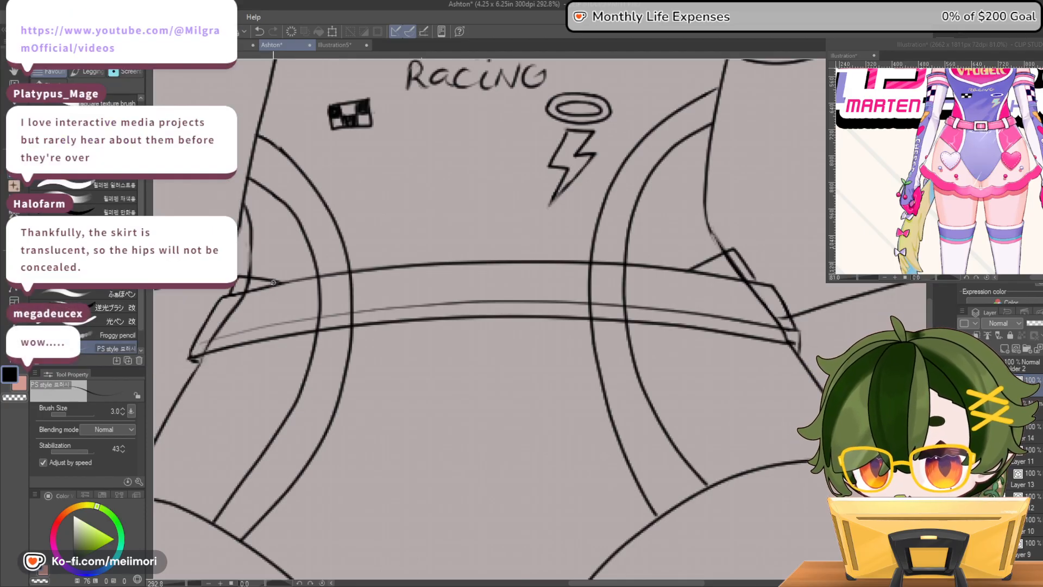
mouse_move(272, 281)
left_mouse_down()
mouse_move(490, 253)
mouse_move(704, 268)
left_mouse_up()
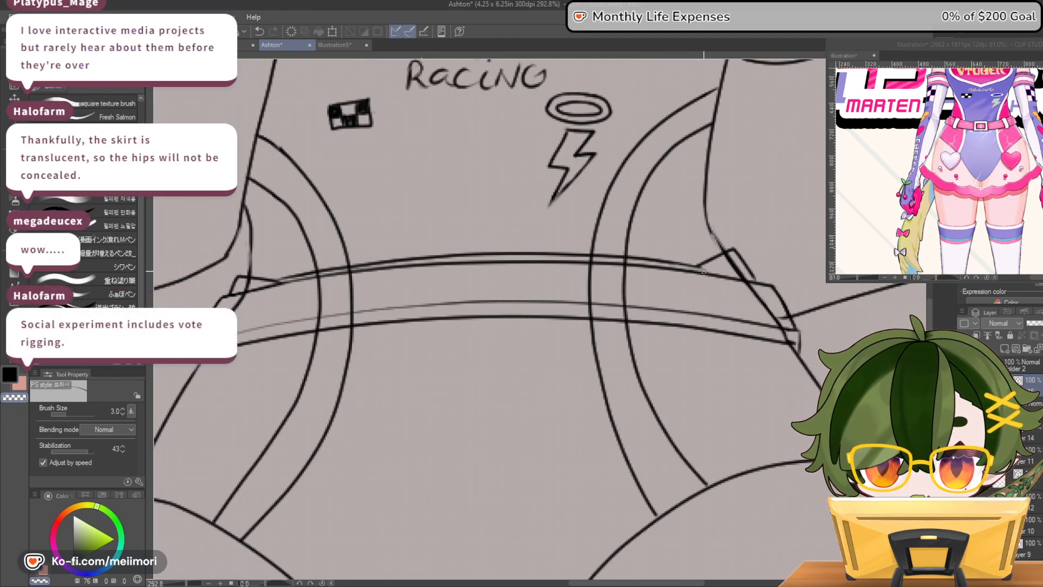
left_click_drag(602, 259, 482, 258)
key("ctrl+z")
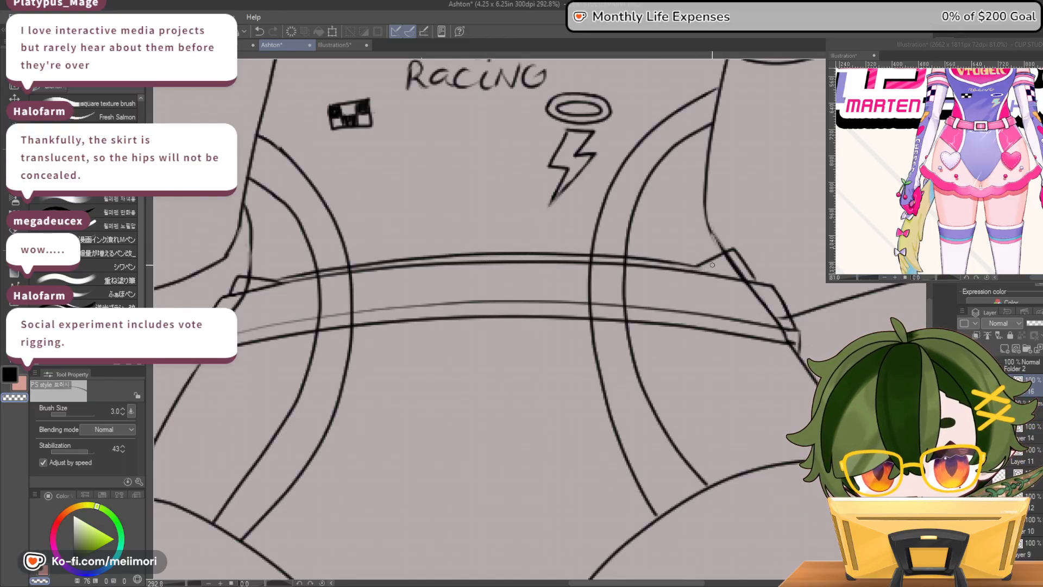
left_click_drag(272, 283, 294, 277)
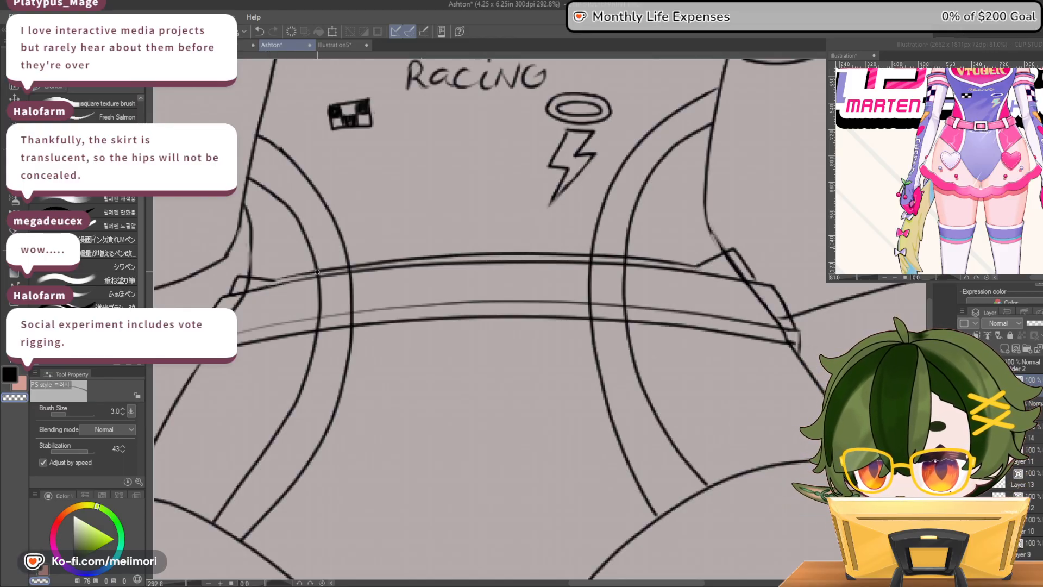
key("c")
left_click_drag(302, 274, 363, 263)
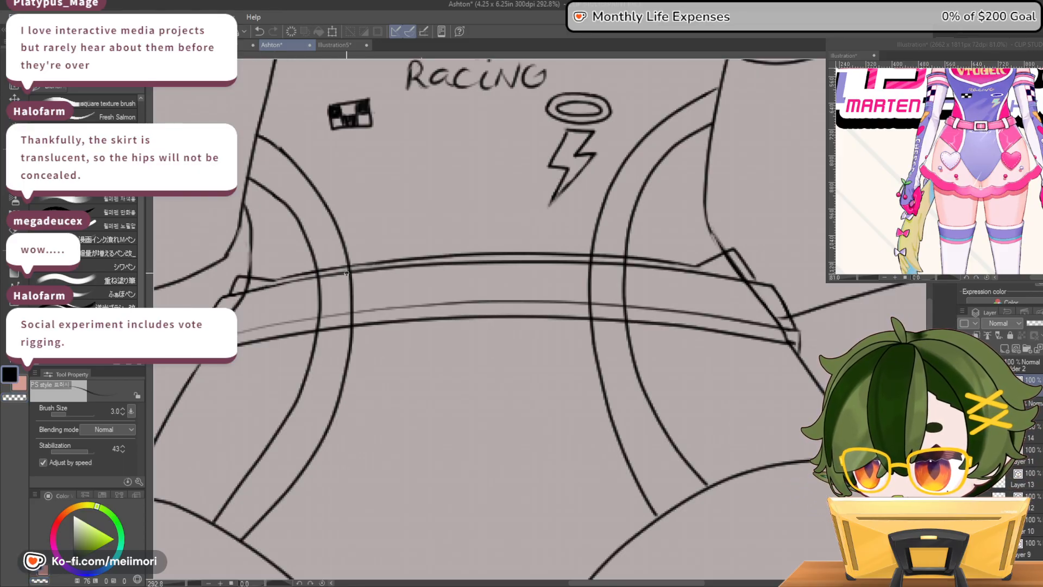
key("c")
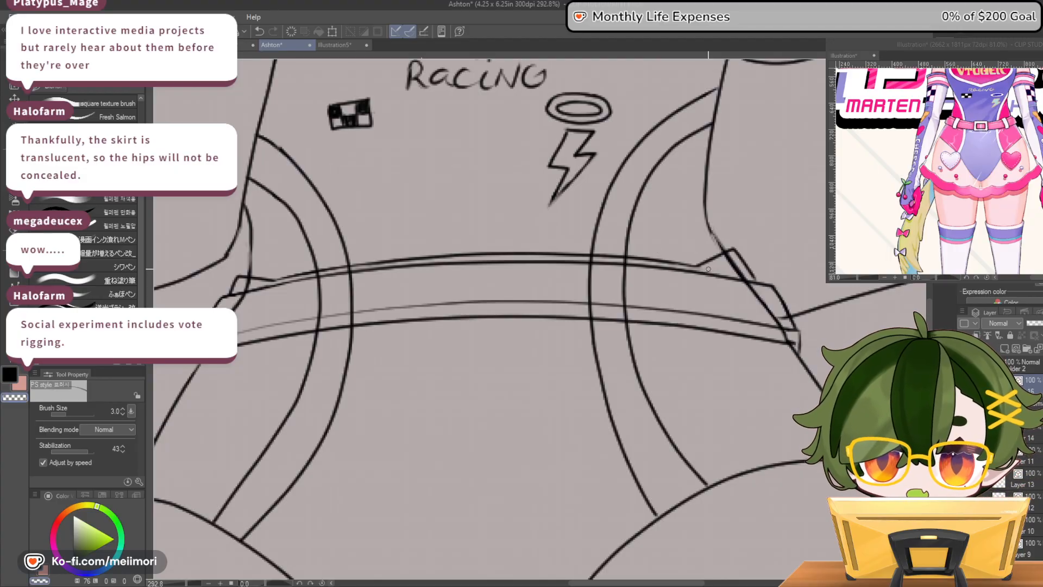
Erase the angular tab at the left hip and close the upper trim line there with a short edge
mouse_move(283, 279)
left_mouse_down()
mouse_move(261, 283)
mouse_move(277, 281)
mouse_move(235, 279)
left_mouse_up()
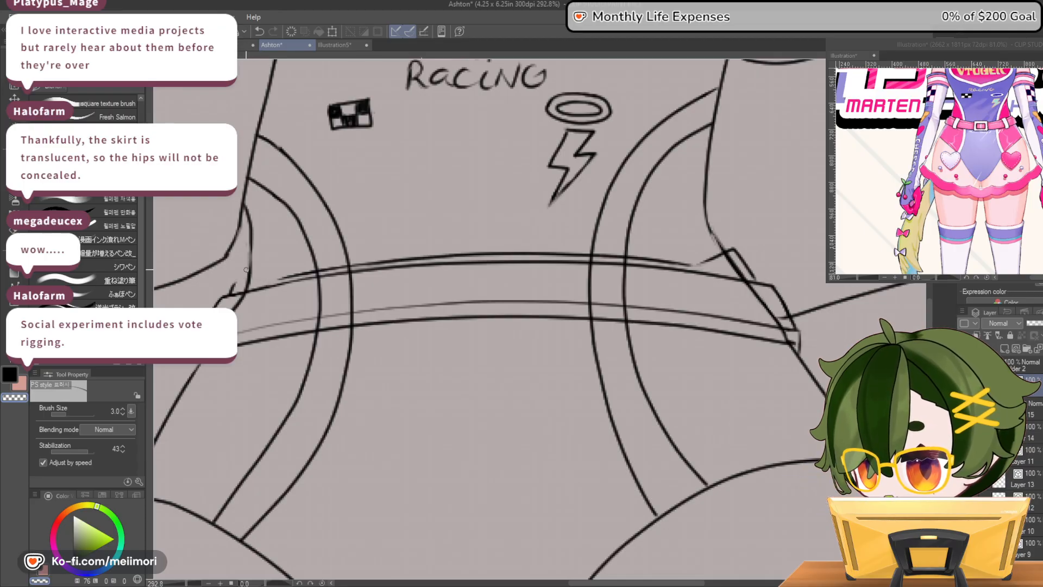
key("c")
mouse_move(238, 286)
left_mouse_down()
mouse_move(298, 273)
mouse_move(230, 294)
left_mouse_up()
key("ctrl+z")
key("c")
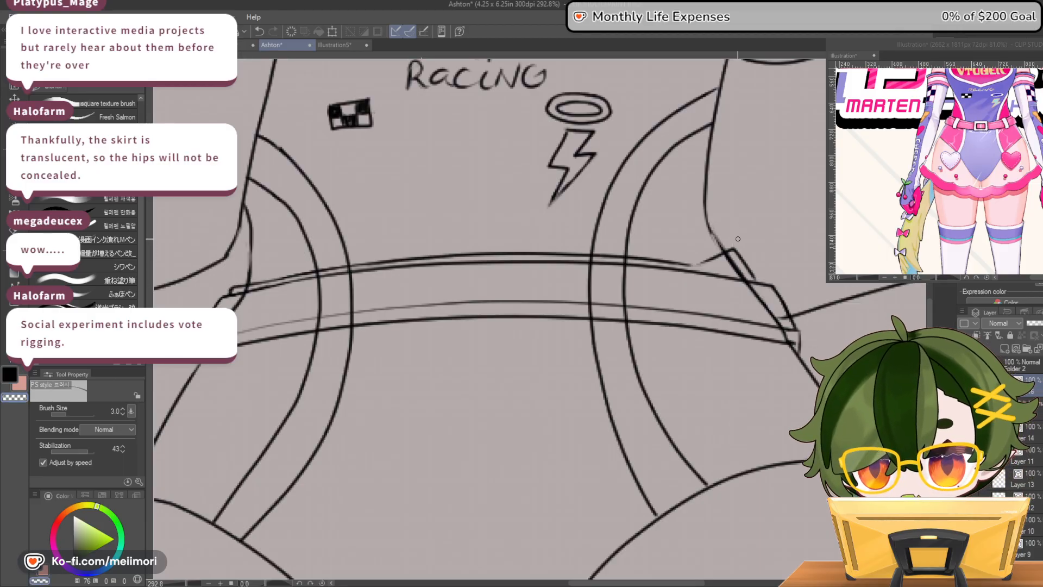
Erase the angular tab at the right hip and extend the upper trim line to a short closing edge there
mouse_move(736, 247)
left_mouse_down()
mouse_move(695, 267)
mouse_move(735, 250)
mouse_move(752, 276)
mouse_move(742, 256)
left_mouse_up()
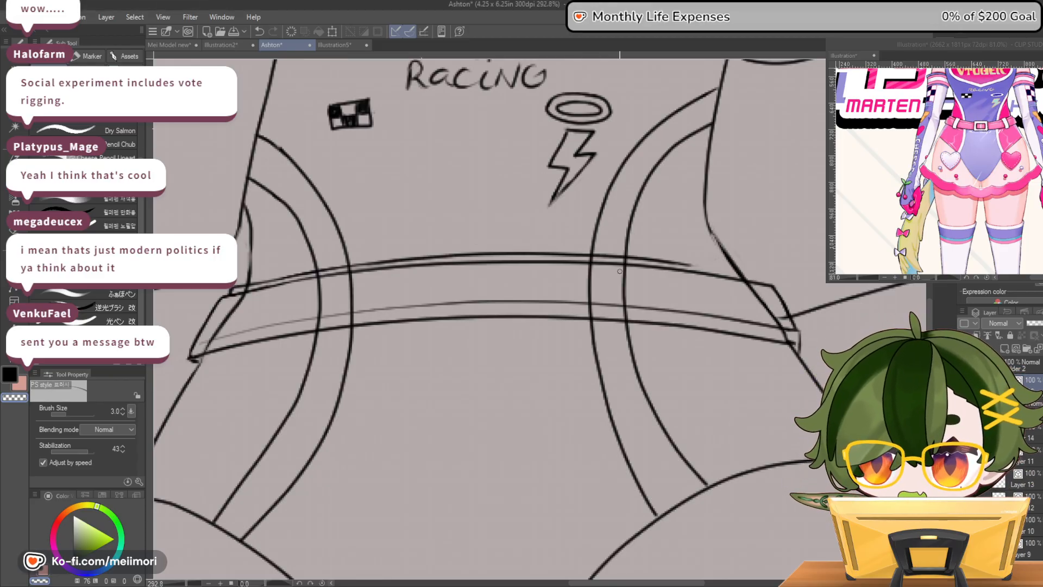
key("c")
left_click_drag(697, 265, 754, 277)
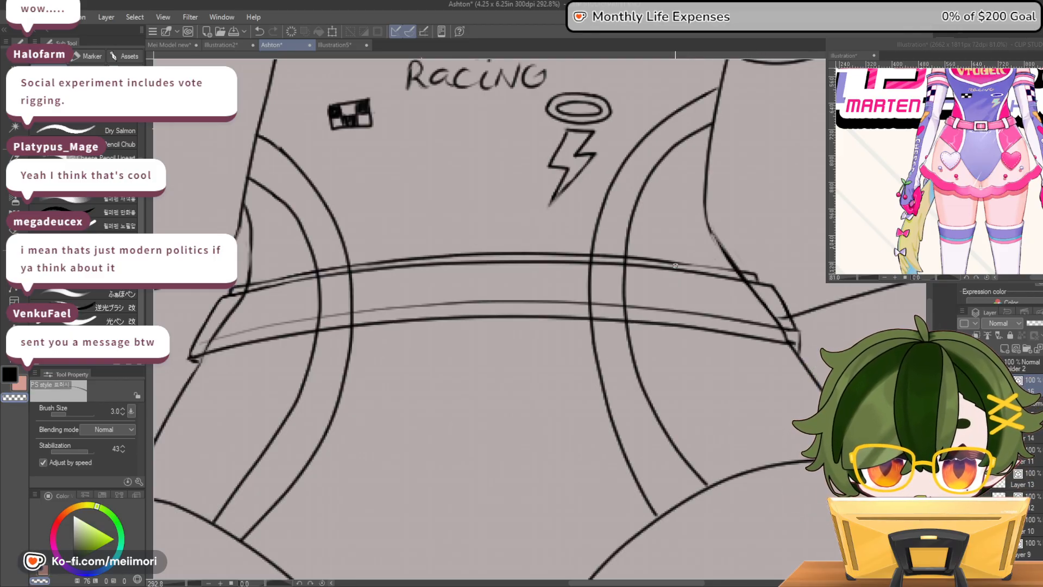
left_click_drag(681, 262, 756, 275)
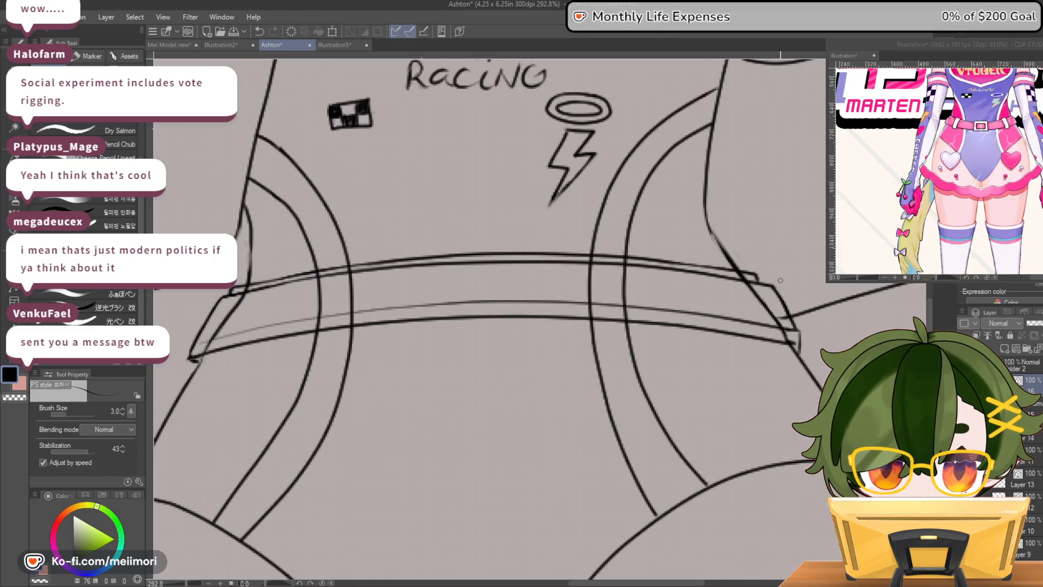
key("c")
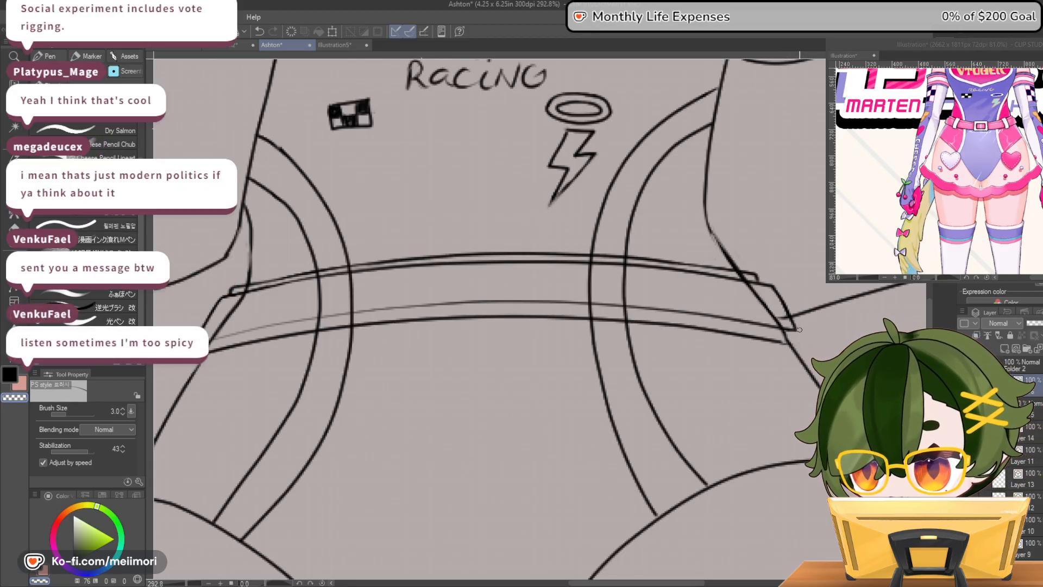
Redraw the belt's right end with a slanted edge, clean up its stray lines and thin the lower trim line beside it
key("c")
left_click_drag(762, 283, 798, 347)
key("c")
mouse_move(774, 286)
left_mouse_down()
mouse_move(800, 338)
mouse_move(771, 286)
mouse_move(793, 323)
mouse_move(782, 304)
left_mouse_up()
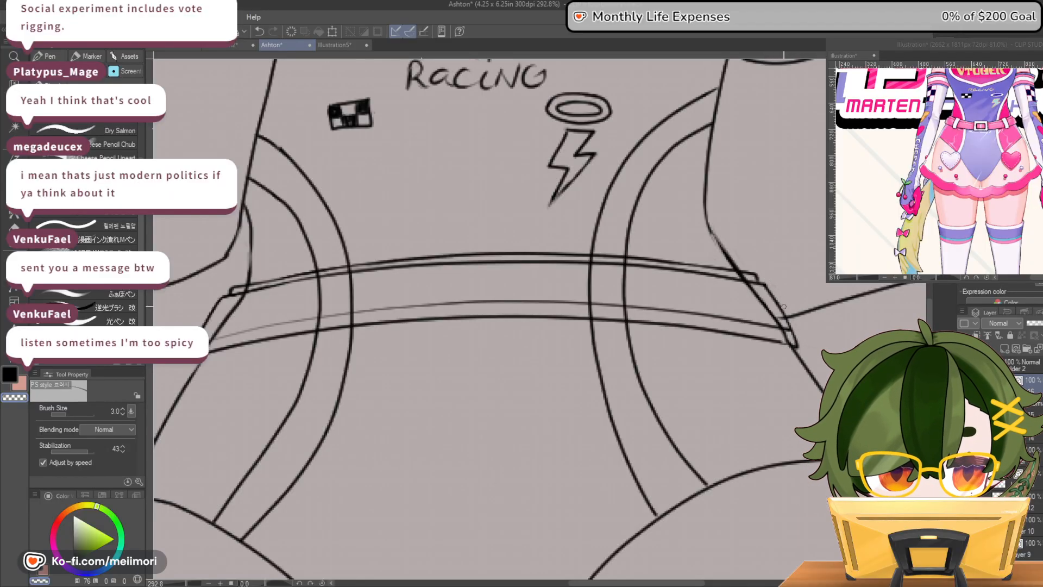
key("c")
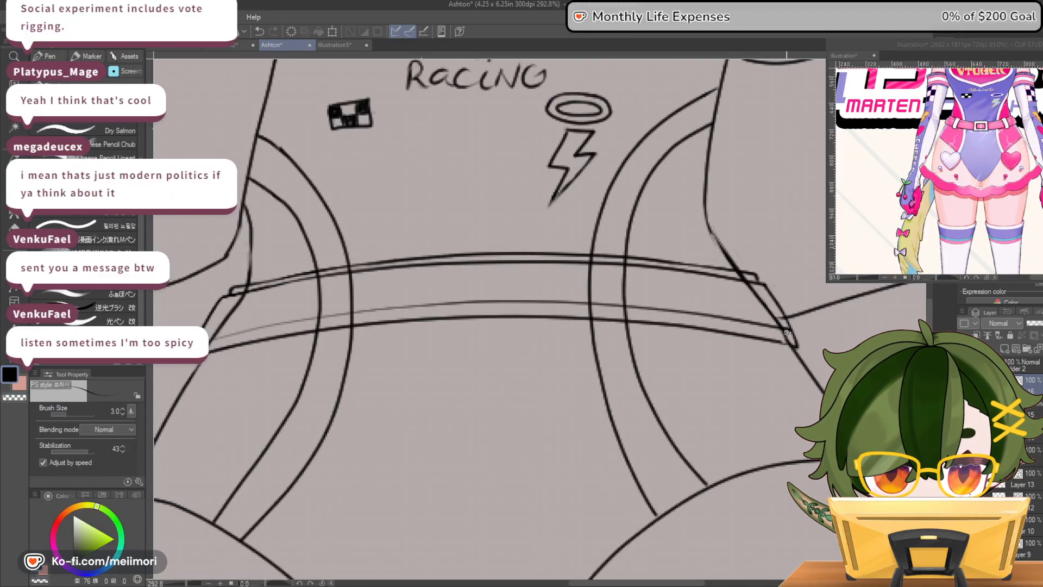
left_click_drag(784, 322, 790, 335)
key("c")
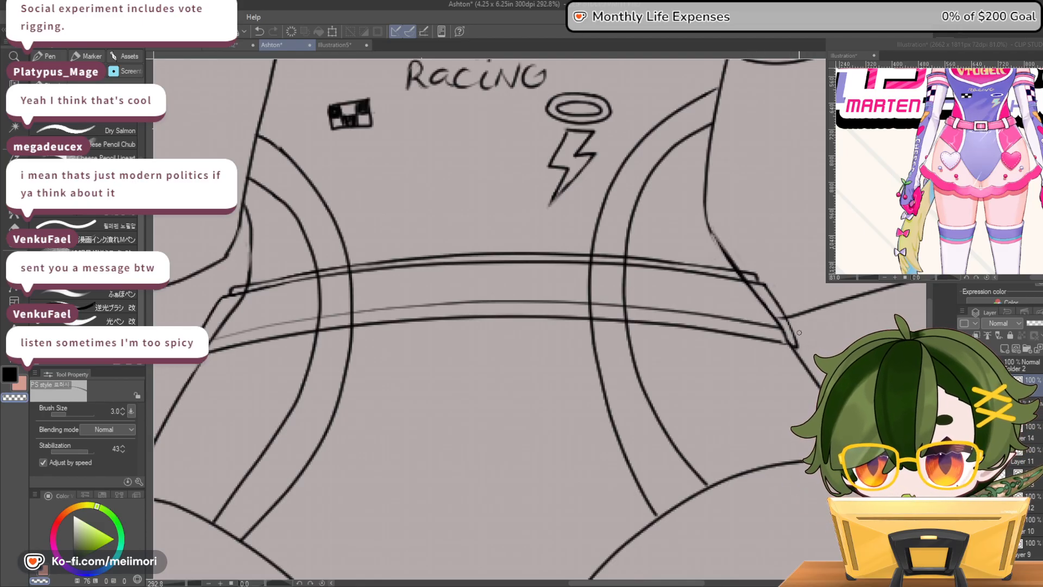
left_click_drag(786, 335, 690, 315)
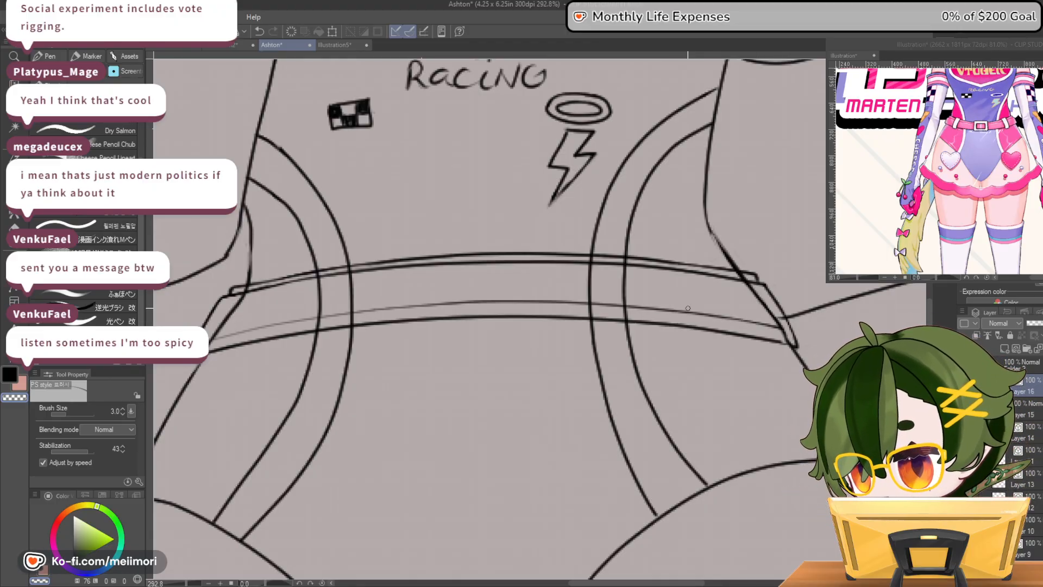
scroll(656, 185, "up", 3)
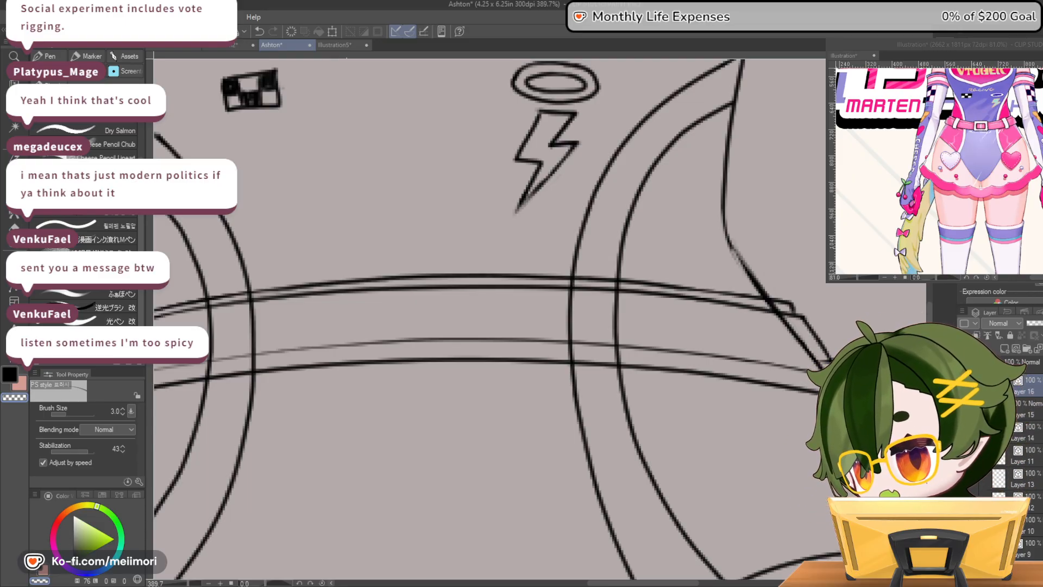
scroll(592, 267, "down", 3)
scroll(611, 274, "down", 3)
scroll(594, 268, "up", 4)
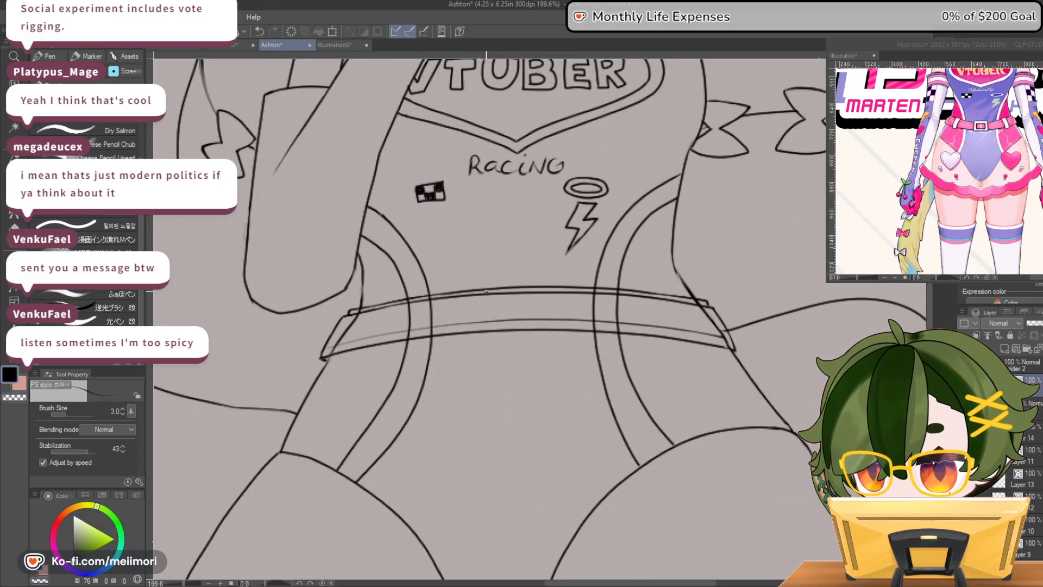
mouse_move(486, 290)
left_mouse_down()
mouse_move(489, 320)
mouse_move(488, 288)
mouse_move(539, 285)
mouse_move(538, 316)
left_mouse_up()
key("ctrl+z")
key("ctrl+z")
mouse_move(479, 285)
left_mouse_down()
mouse_move(482, 341)
mouse_move(471, 337)
left_mouse_up()
key("ctrl+z")
left_click_drag(468, 285, 537, 282)
left_click_drag(538, 313, 538, 335)
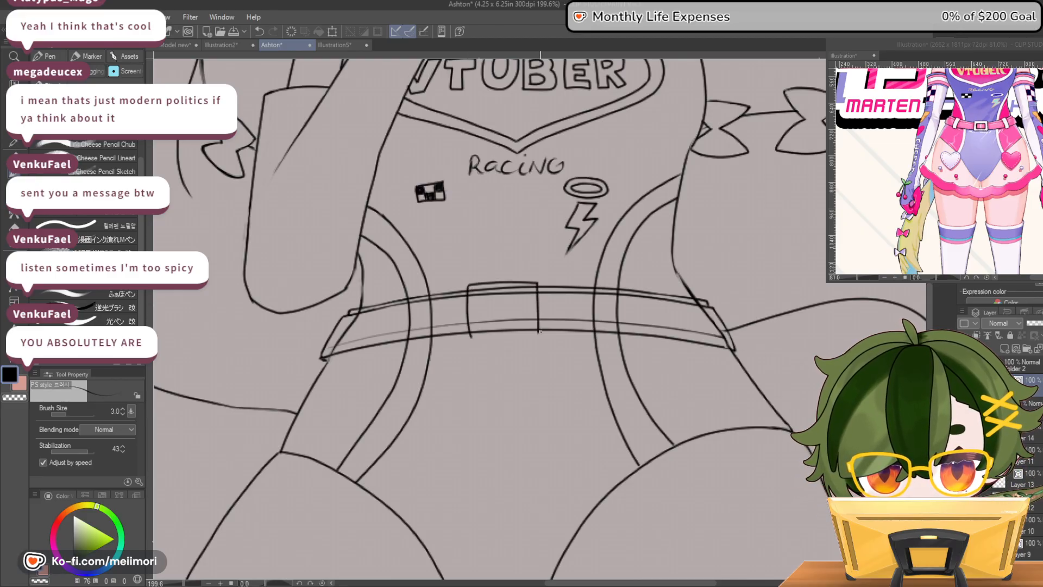
key("ctrl+z")
key("ctrl+z")
Draw a rectangular buckle outline over the middle of the belt and darken its edges
mouse_move(472, 288)
left_mouse_down()
mouse_move(476, 337)
mouse_move(547, 335)
left_mouse_up()
mouse_move(549, 300)
left_mouse_down()
mouse_move(548, 281)
mouse_move(471, 285)
left_mouse_up()
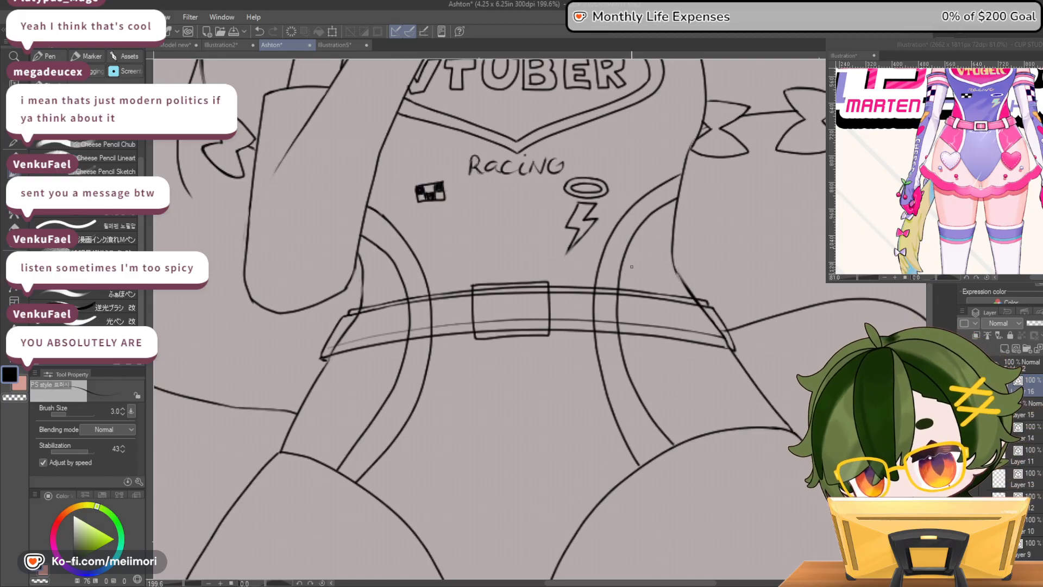
left_click_drag(481, 284, 539, 282)
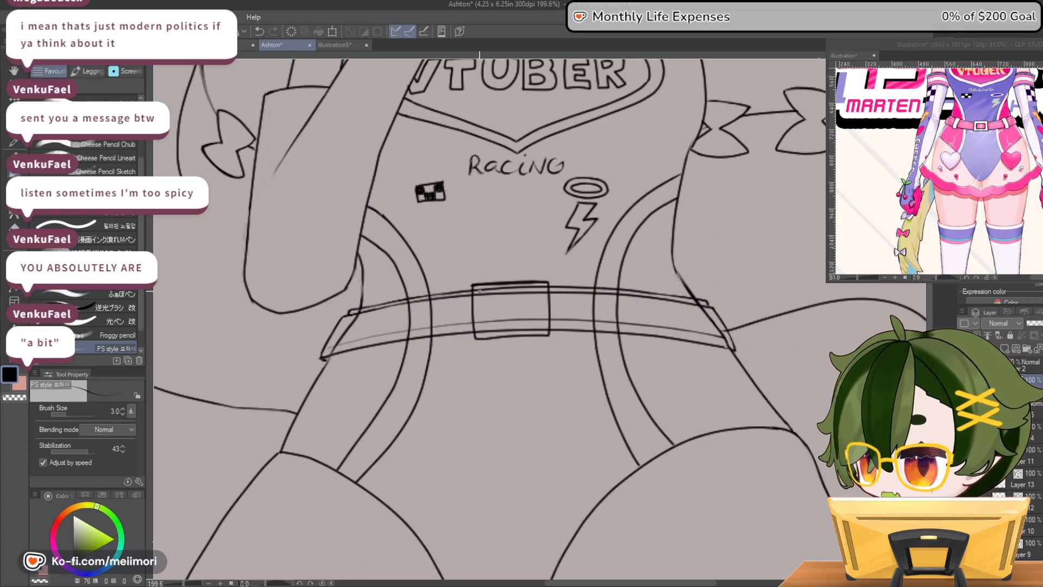
mouse_move(471, 283)
left_mouse_down()
mouse_move(471, 304)
mouse_move(496, 337)
mouse_move(542, 335)
left_mouse_up()
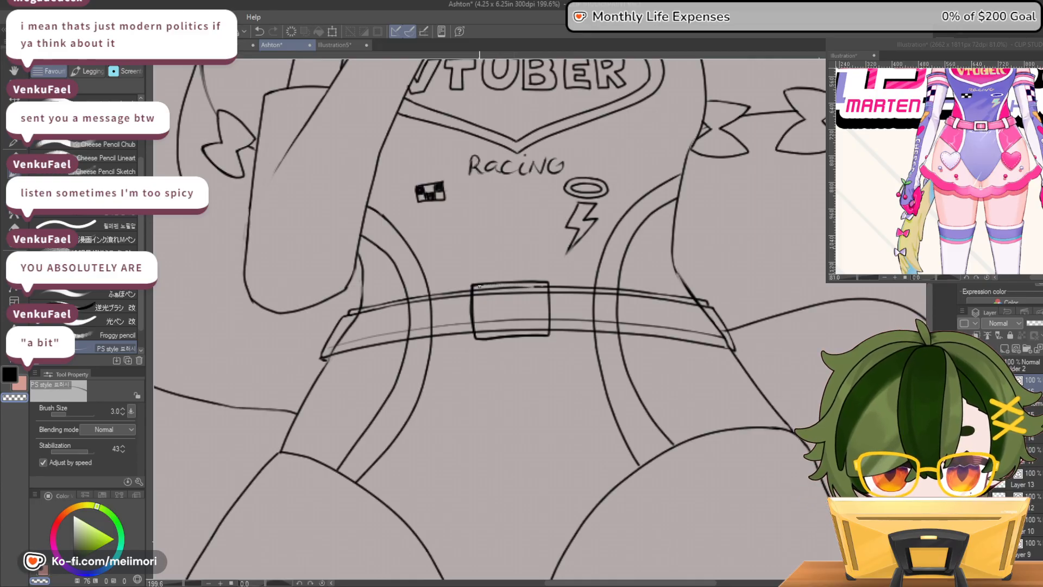
Trim the buckle's thick edges and erase the belt lines inside it with the Hard eraser
left_click_drag(475, 289, 477, 334)
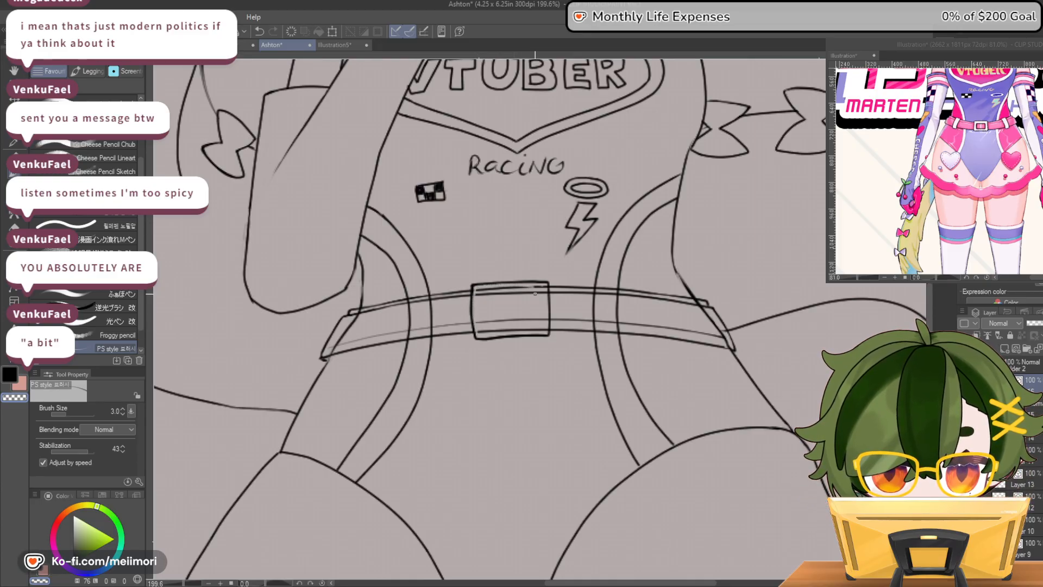
mouse_move(537, 287)
left_mouse_down()
mouse_move(485, 291)
mouse_move(520, 289)
mouse_move(522, 310)
mouse_move(478, 292)
mouse_move(518, 293)
mouse_move(483, 291)
mouse_move(480, 331)
mouse_move(543, 328)
mouse_move(535, 318)
mouse_move(484, 324)
mouse_move(521, 289)
left_mouse_up()
left_click(14, 226)
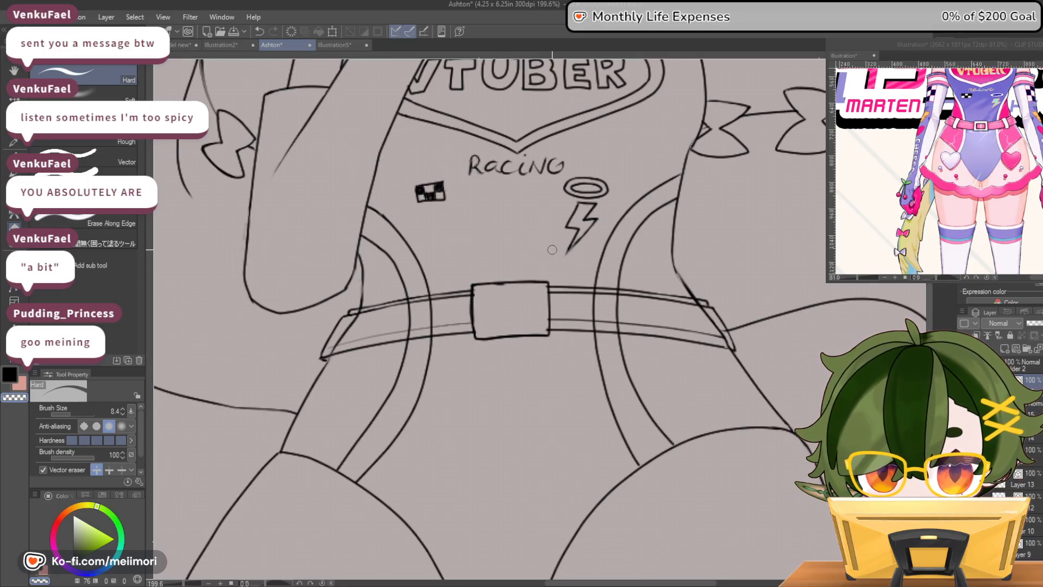
key("p")
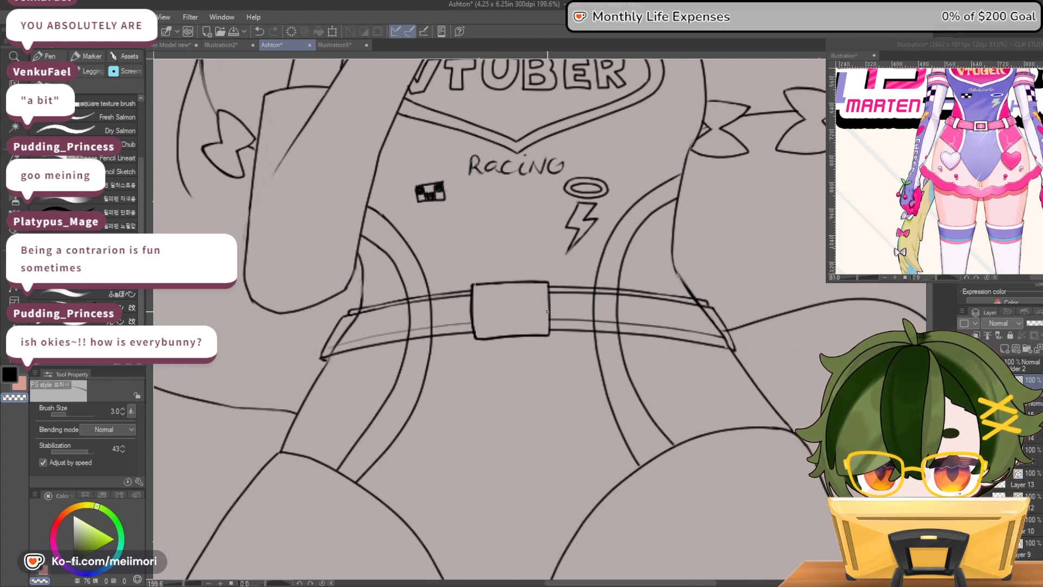
Touch up the buckle's bottom edge and corners, alternating between black and transparent strokes
mouse_move(489, 338)
left_mouse_down()
mouse_move(550, 333)
mouse_move(477, 338)
mouse_move(513, 337)
left_mouse_up()
key("ctrl+z")
key("c")
key("c")
key("c")
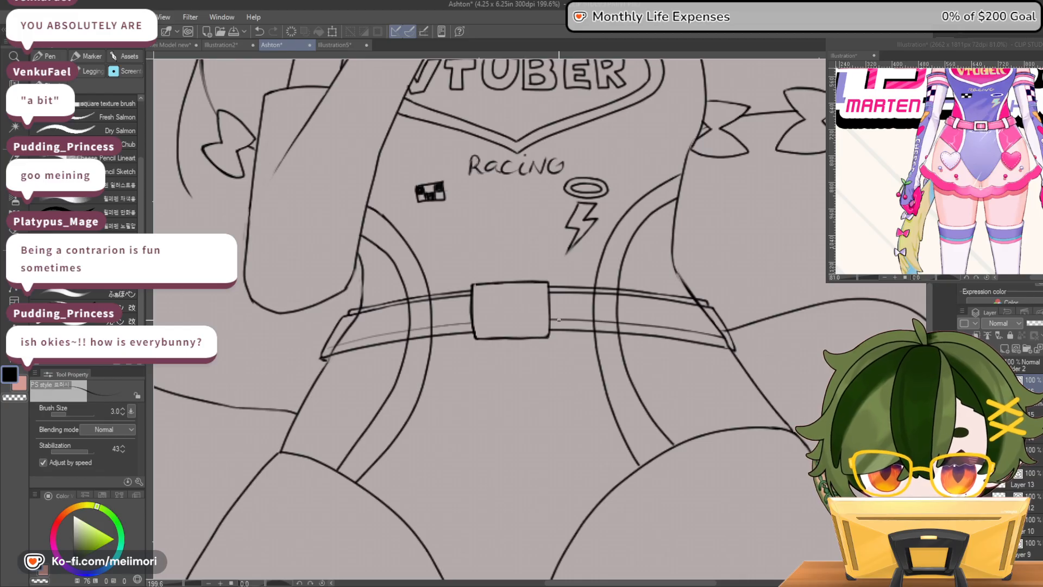
key("c")
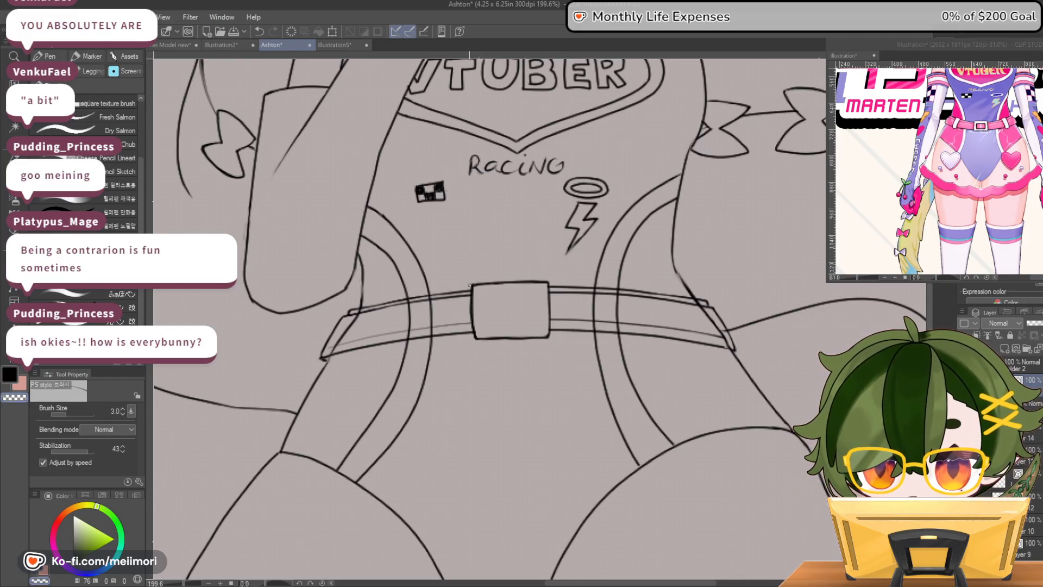
key("c")
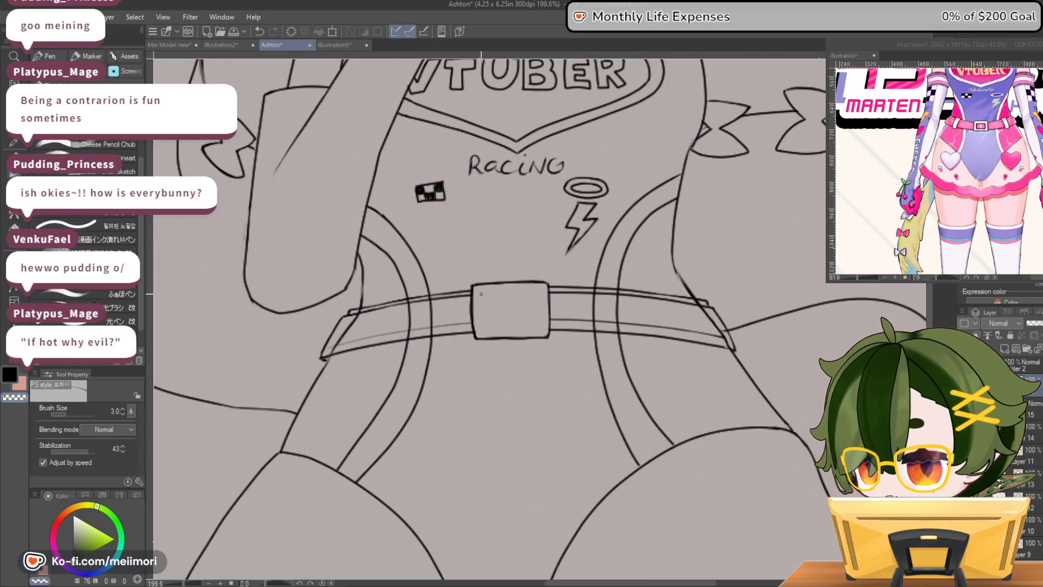
Draw a smaller rectangle inside the buckle as its opening and redraw its left and right sides
mouse_move(484, 293)
left_mouse_down()
mouse_move(488, 328)
mouse_move(536, 329)
mouse_move(540, 292)
mouse_move(484, 293)
mouse_move(536, 287)
left_mouse_up()
key("ctrl+z")
key("ctrl+z")
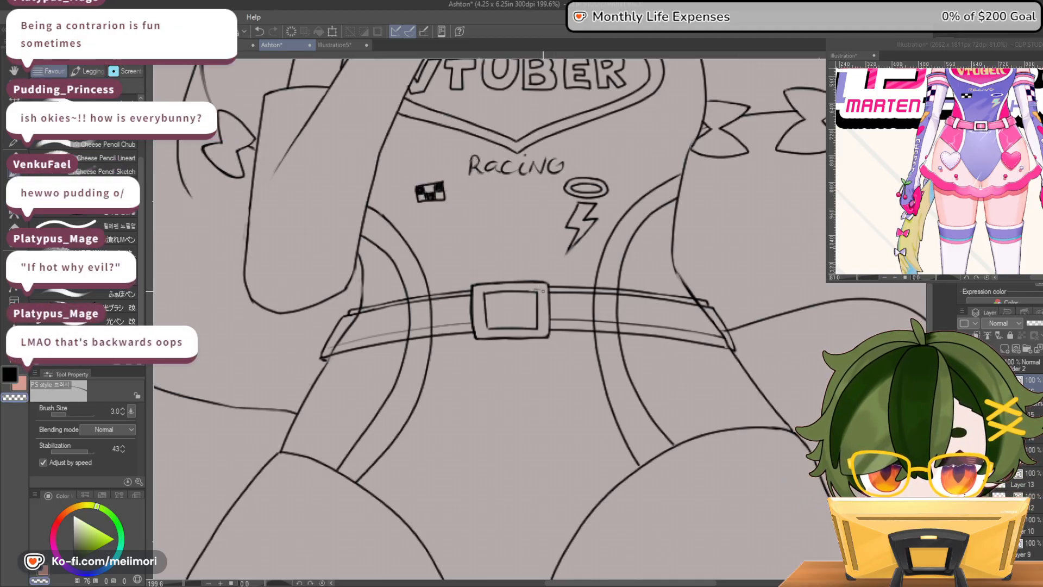
left_click_drag(486, 291, 489, 328)
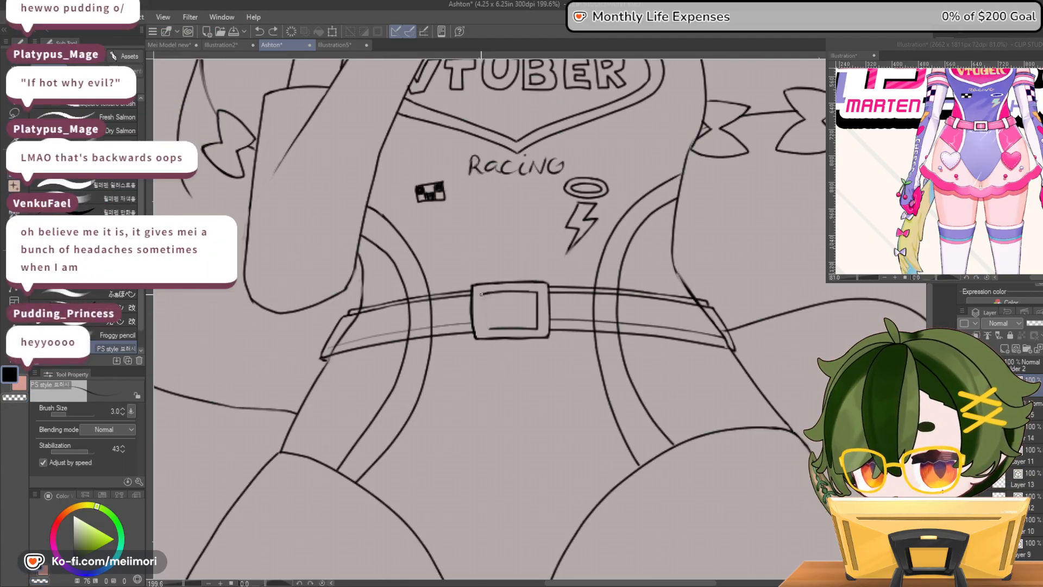
left_click_drag(482, 319, 487, 329)
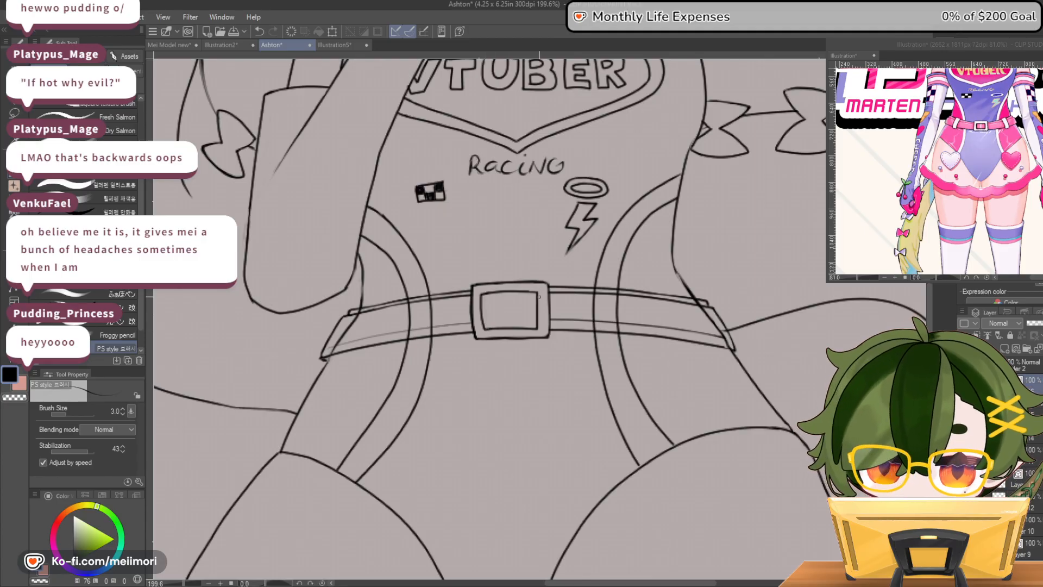
left_click_drag(539, 294, 537, 329)
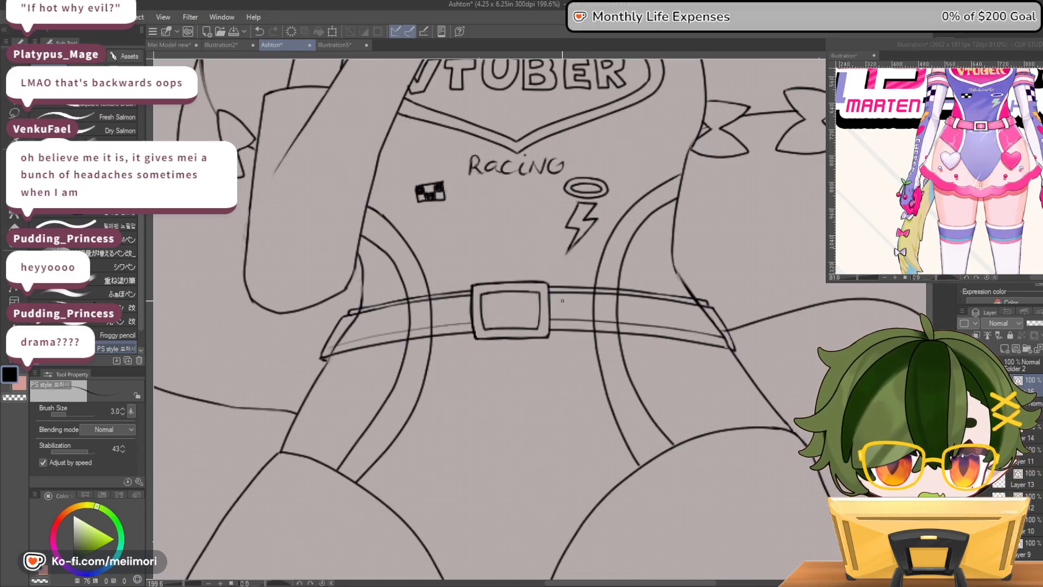
Continue the belt's lower trim line faintly across the buckle's inner opening
key("c")
key("c")
key("ctrl+z")
left_click_drag(525, 320, 546, 320)
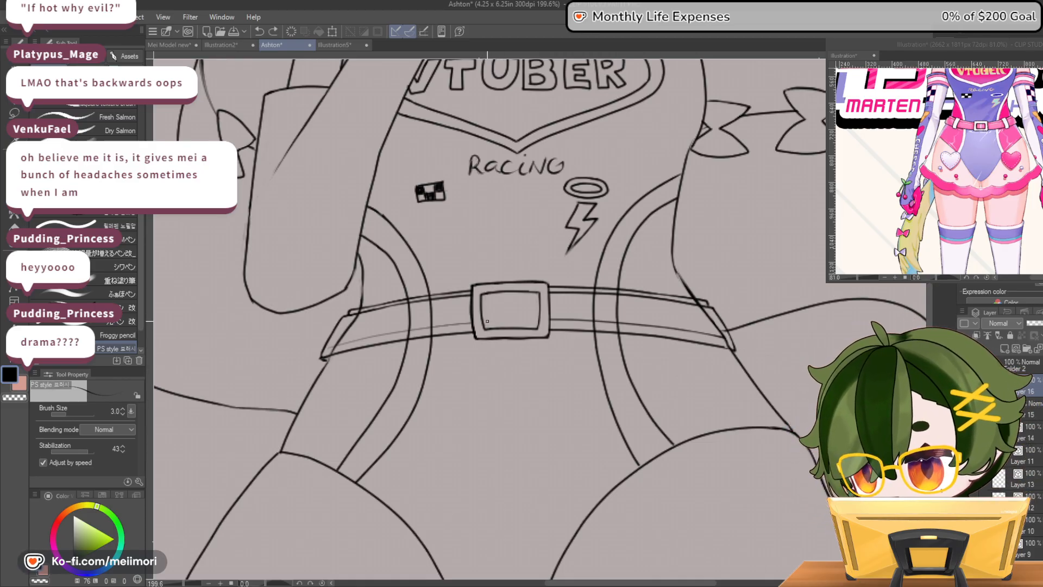
left_click_drag(498, 319, 531, 318)
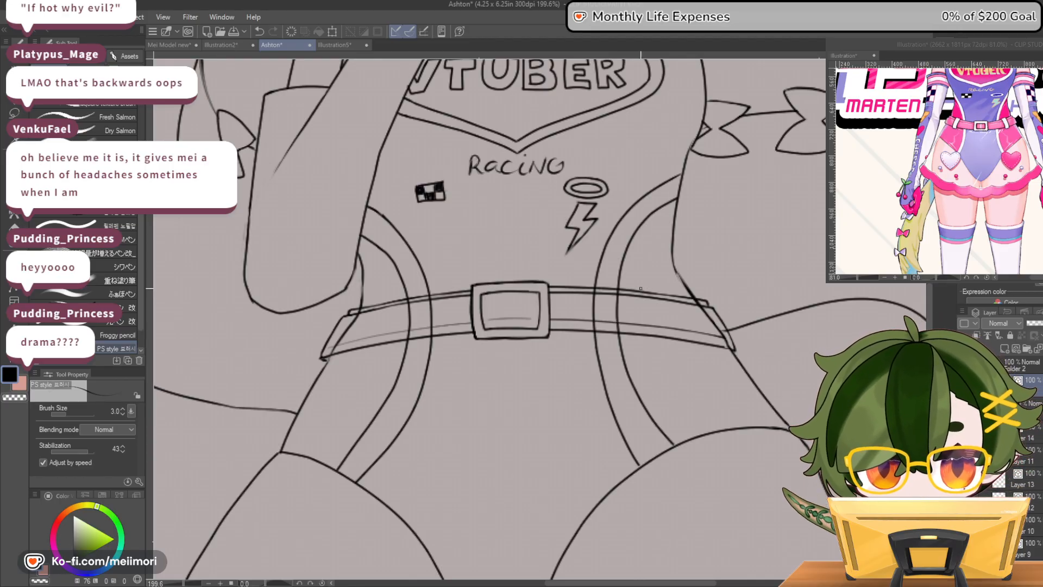
Draw a narrow vertical belt loop on the belt to the right of the buckle and erase the belt lines inside it
left_click_drag(641, 290, 643, 337)
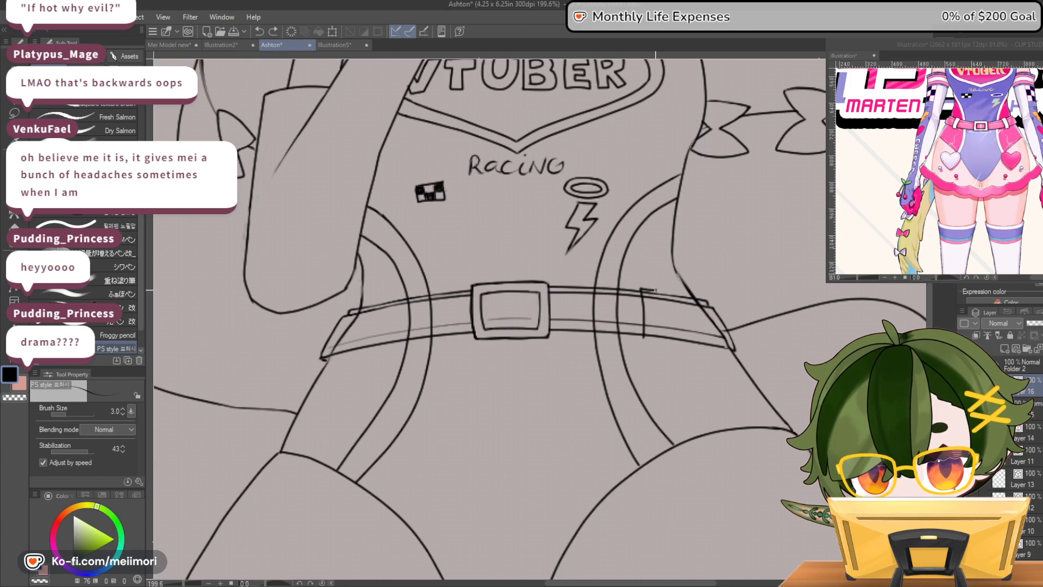
mouse_move(662, 305)
left_mouse_down()
mouse_move(664, 341)
mouse_move(652, 339)
left_mouse_up()
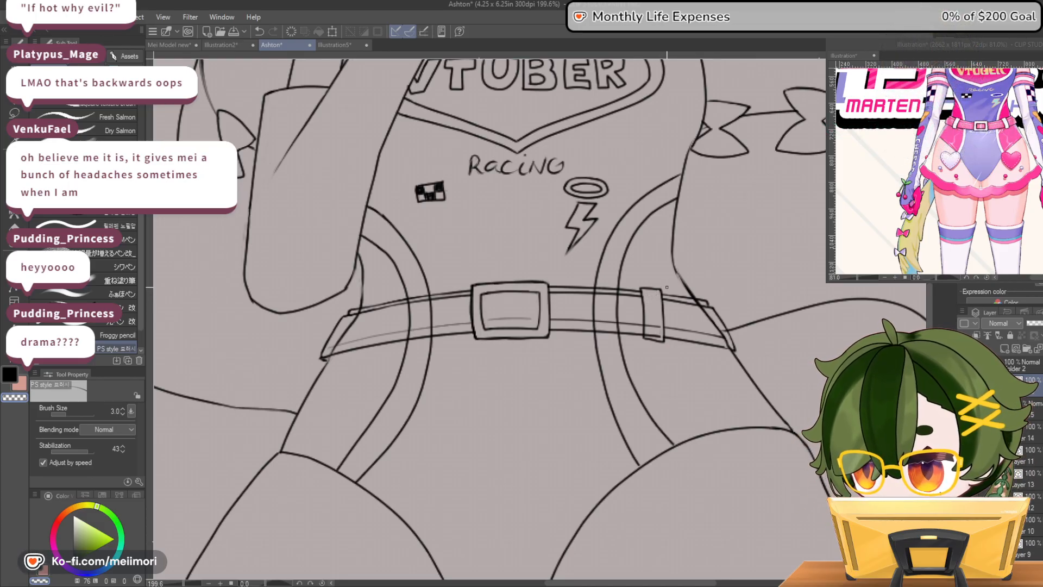
mouse_move(665, 322)
left_mouse_down()
mouse_move(666, 340)
mouse_move(644, 339)
left_mouse_up()
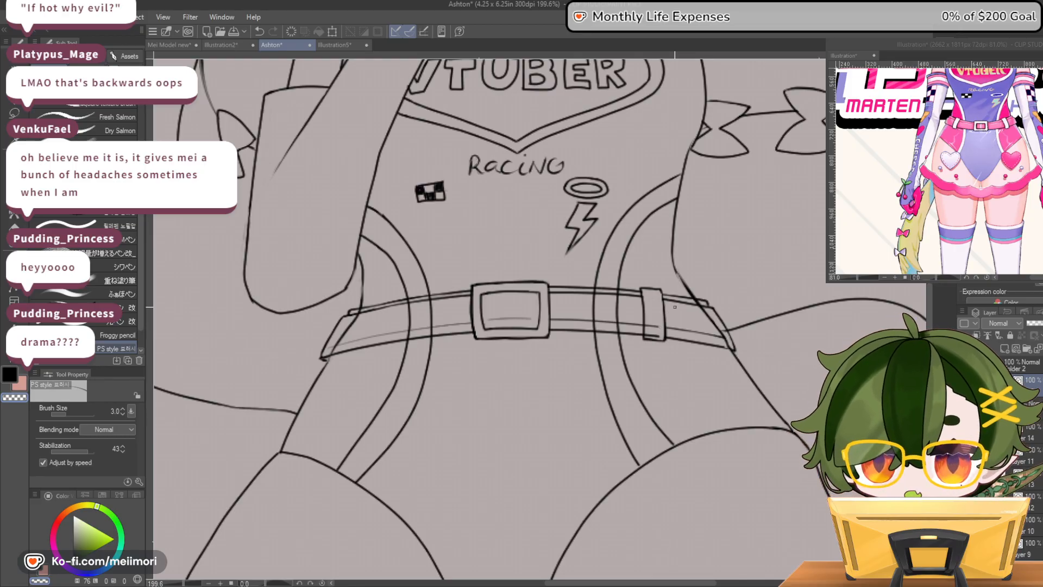
scroll(675, 307, "up", 3)
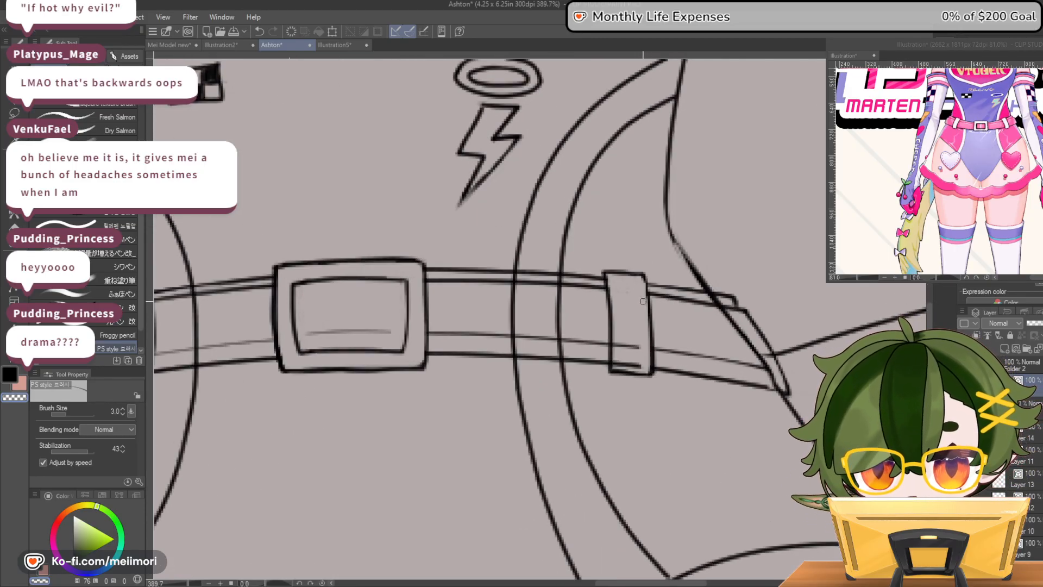
mouse_move(617, 340)
left_mouse_down()
mouse_move(616, 365)
mouse_move(642, 368)
mouse_move(616, 365)
mouse_move(641, 366)
mouse_move(630, 355)
mouse_move(632, 365)
mouse_move(614, 367)
mouse_move(616, 337)
mouse_move(643, 348)
mouse_move(621, 346)
left_mouse_up()
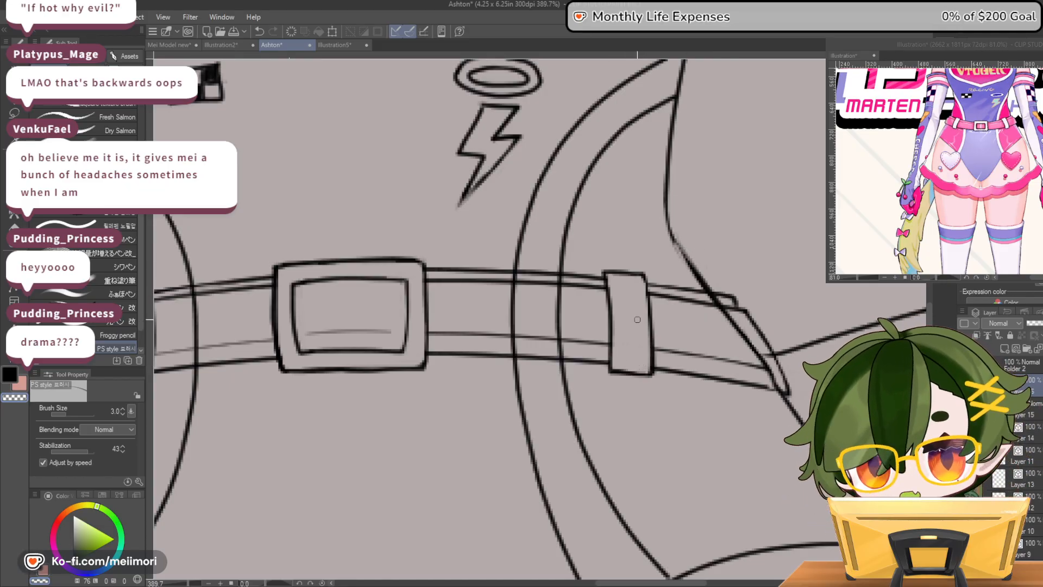
scroll(688, 308, "down", 10)
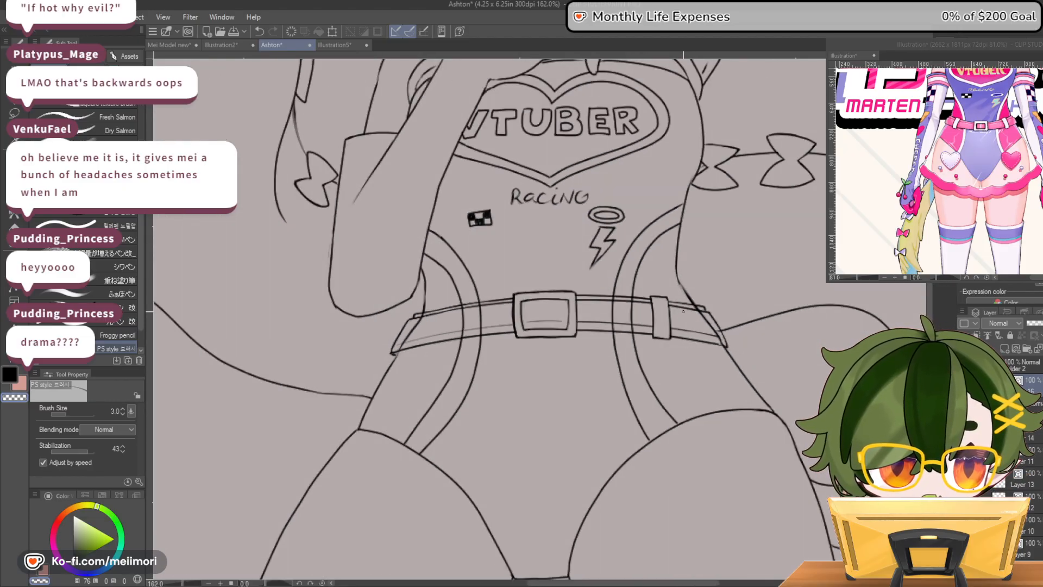
Flip the canvas view horizontally and redraw the near-vertical side of the buckle's opening that lies farthest from the belt loop
scroll(652, 308, "up", 6)
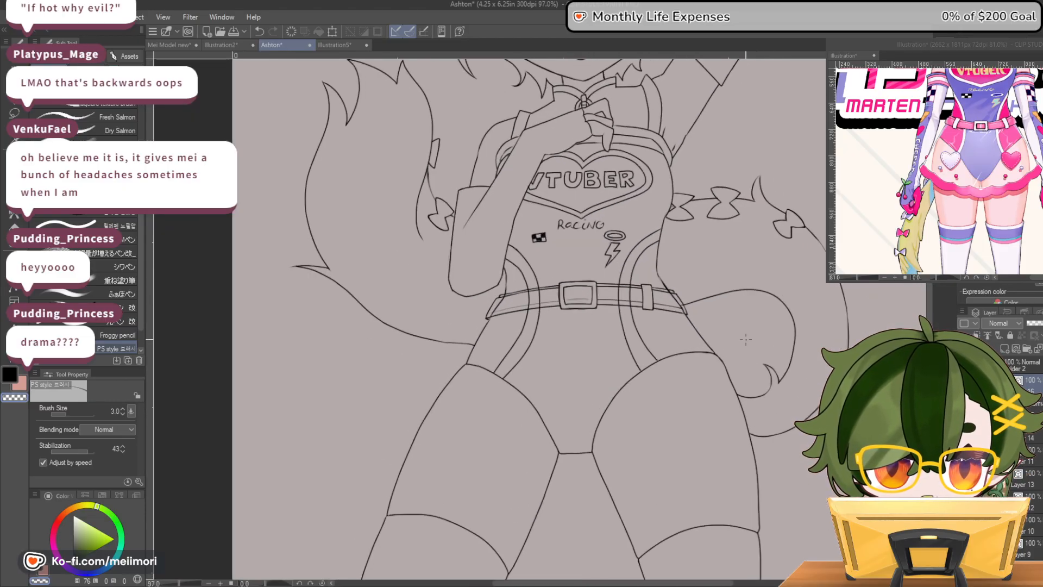
scroll(601, 281, "up", 3)
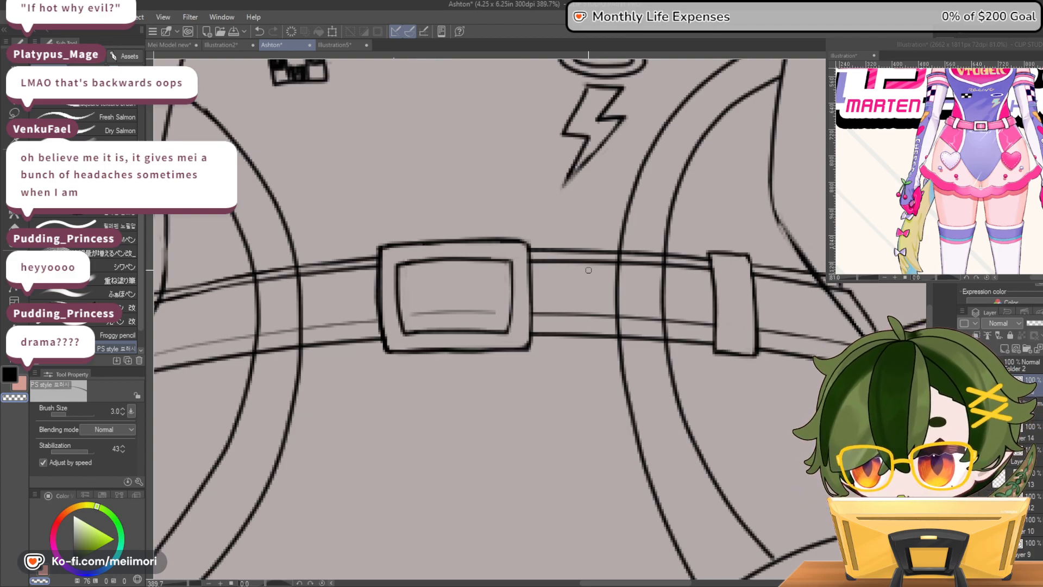
key("h")
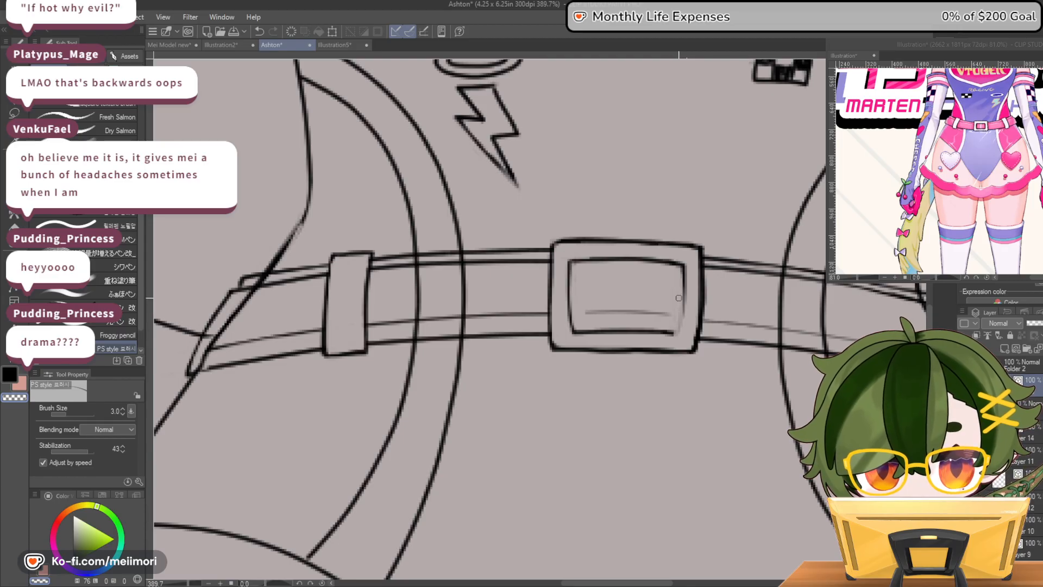
left_click_drag(679, 300, 677, 330)
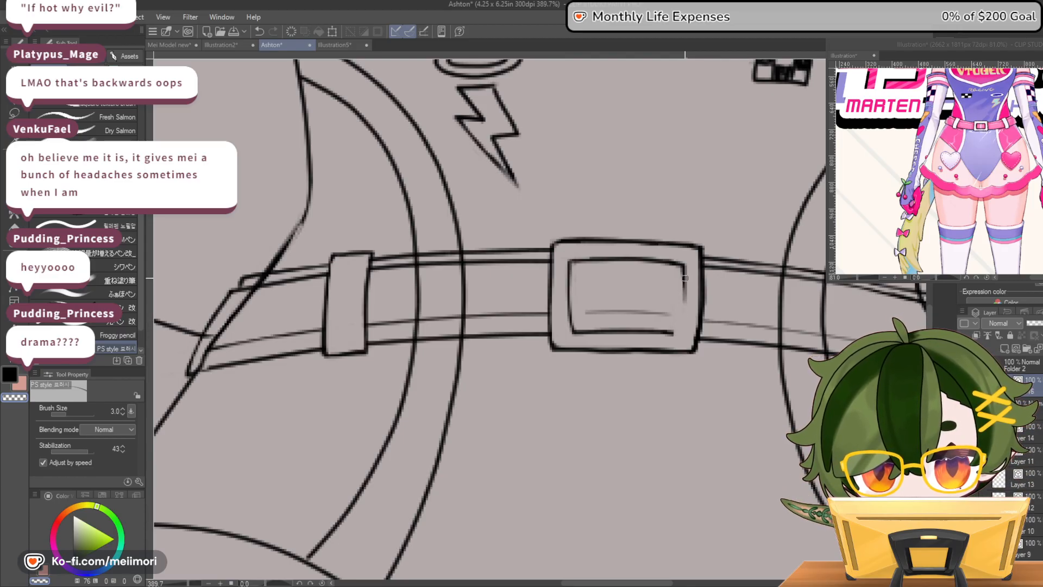
mouse_move(683, 265)
left_mouse_down()
mouse_move(681, 335)
mouse_move(691, 361)
mouse_move(698, 318)
mouse_move(695, 365)
mouse_move(701, 305)
mouse_move(690, 354)
left_mouse_up()
key("ctrl+z")
mouse_move(686, 277)
left_mouse_down()
mouse_move(685, 319)
mouse_move(668, 336)
left_mouse_up()
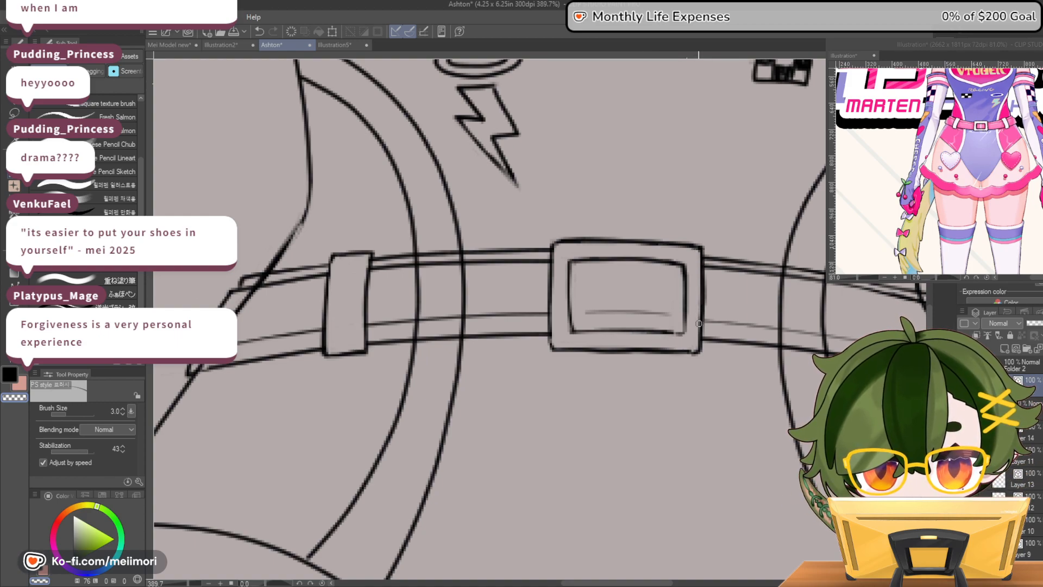
Erase and redraw the buckle's outer top edge as a smoother, slightly arched line
mouse_move(567, 240)
left_mouse_down()
mouse_move(701, 247)
mouse_move(611, 245)
left_mouse_up()
key("c")
mouse_move(693, 251)
left_mouse_down()
mouse_move(580, 243)
mouse_move(557, 248)
mouse_move(606, 239)
mouse_move(636, 259)
mouse_move(574, 264)
mouse_move(581, 254)
mouse_move(558, 274)
mouse_move(587, 251)
mouse_move(574, 255)
mouse_move(560, 269)
mouse_move(596, 257)
mouse_move(567, 273)
left_mouse_up()
key("c")
key("c")
key("c")
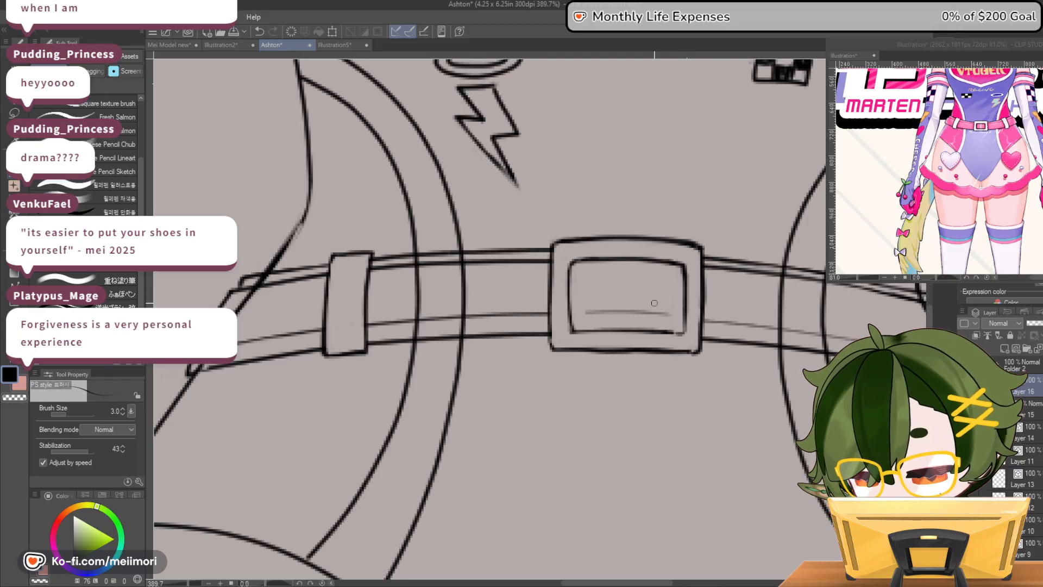
key("c")
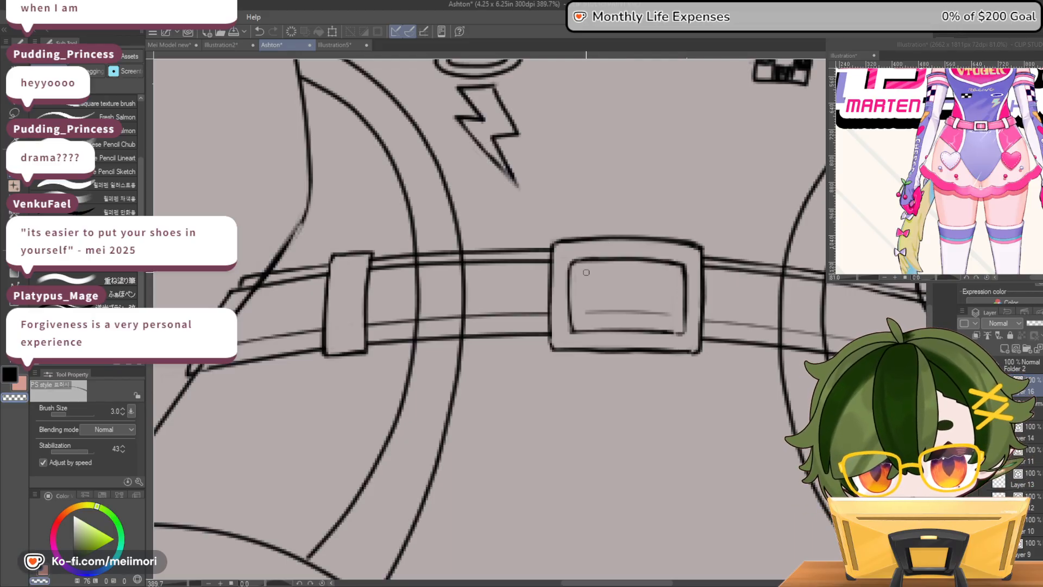
Touch up the upper corner of the buckle's opening, alternating between black and transparent strokes
mouse_move(689, 263)
left_mouse_down()
mouse_move(632, 258)
mouse_move(682, 262)
mouse_move(685, 280)
mouse_move(684, 261)
mouse_move(618, 264)
mouse_move(688, 270)
left_mouse_up()
key("c")
key("c")
key("c")
key("c")
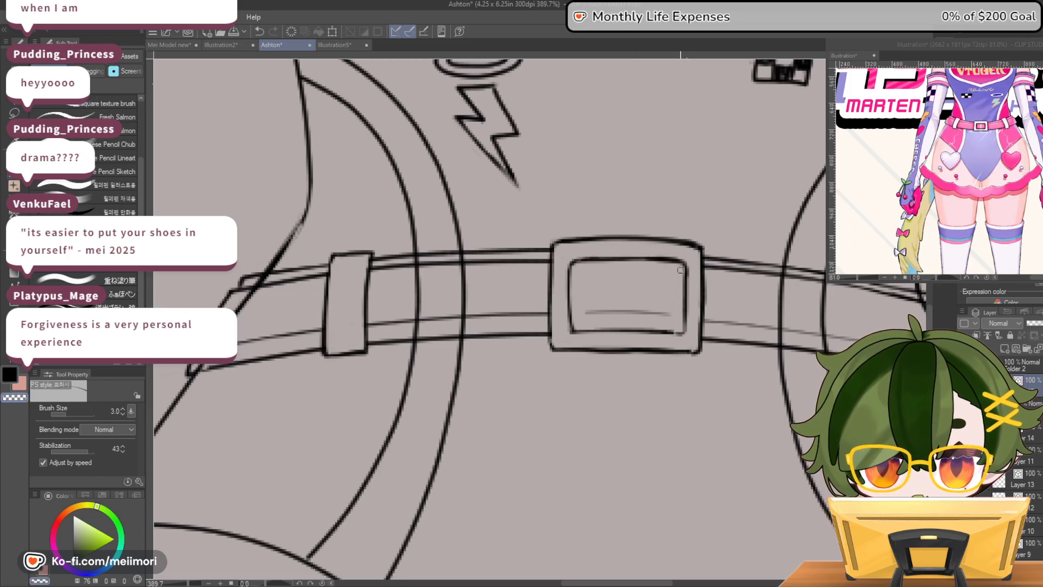
key("c")
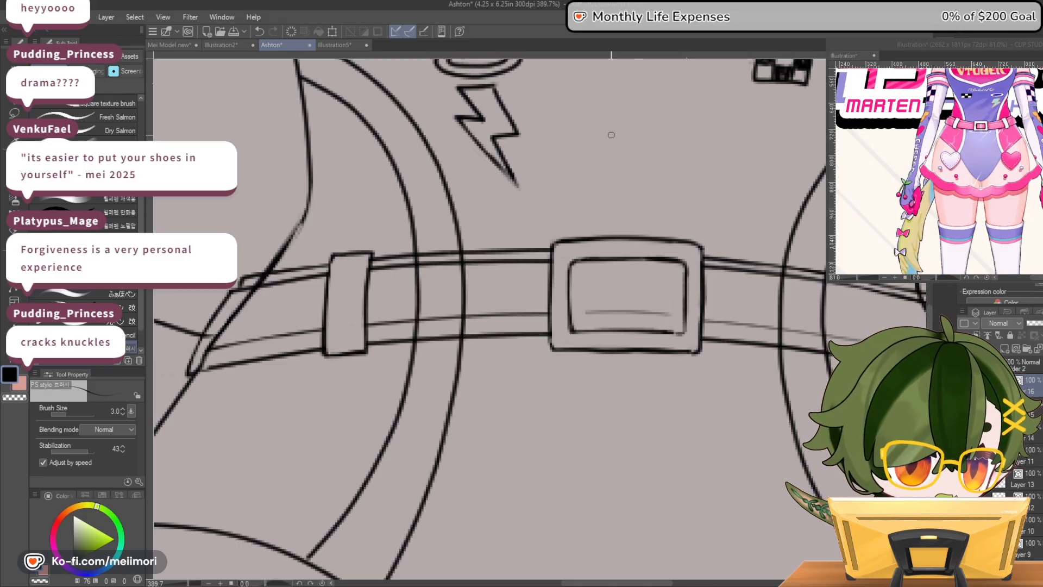
scroll(648, 317, "down", 4)
scroll(760, 339, "up", 2)
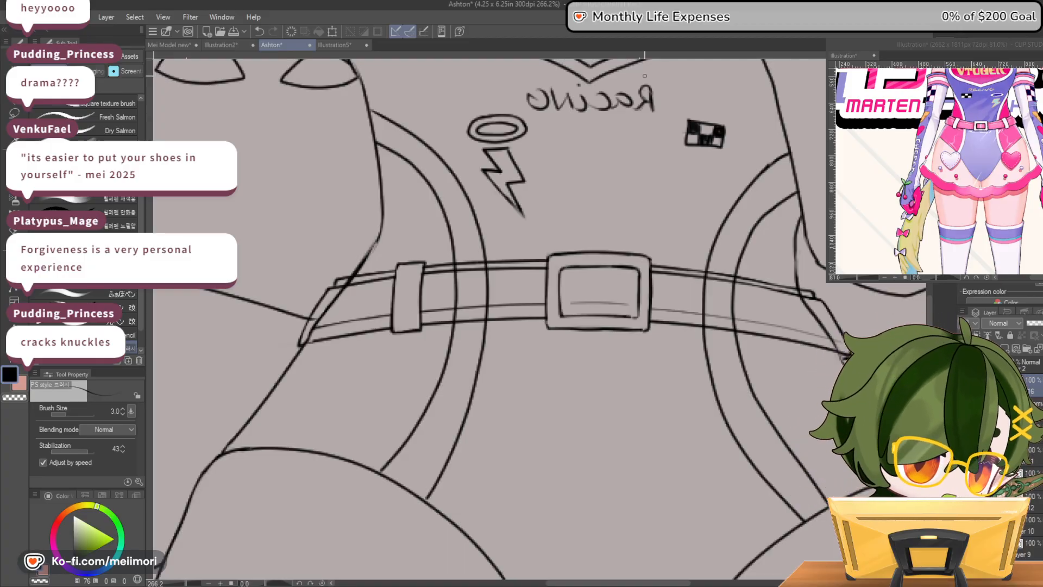
scroll(755, 220, "down", 4)
scroll(756, 219, "up", 4)
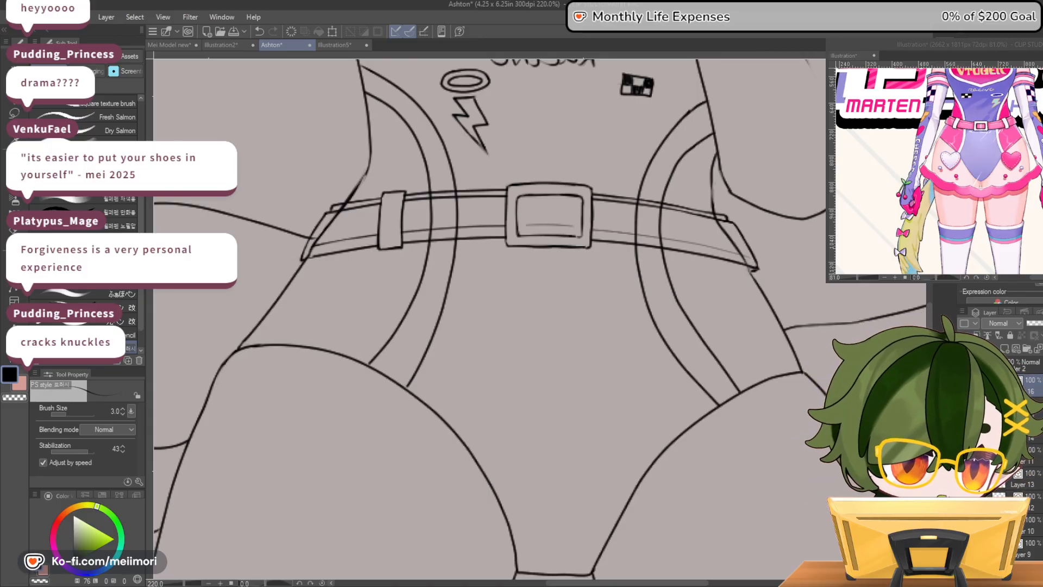
scroll(716, 196, "up", 3)
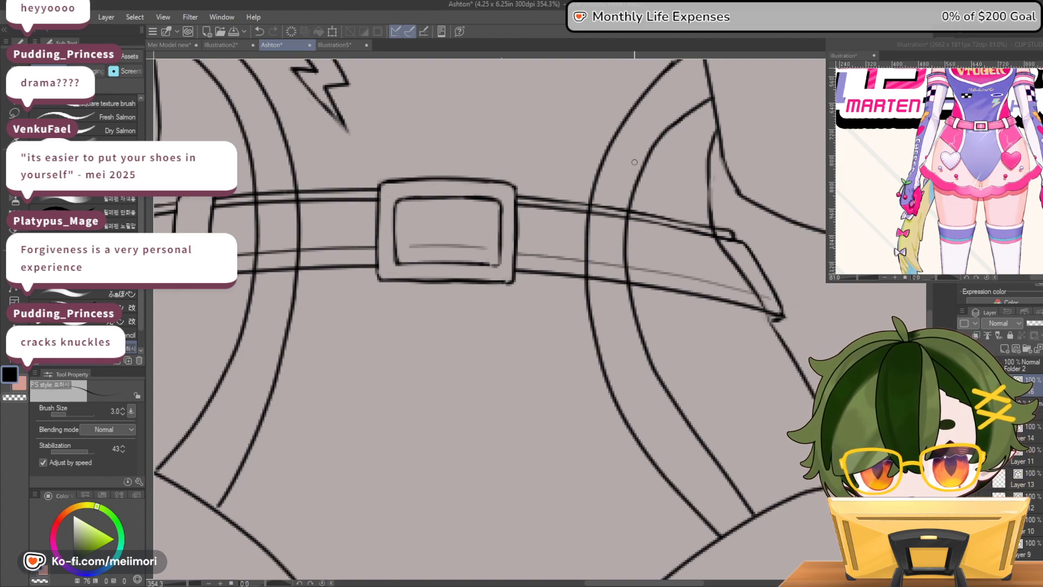
mouse_move(656, 209)
left_mouse_down()
mouse_move(675, 214)
mouse_move(663, 298)
left_mouse_up()
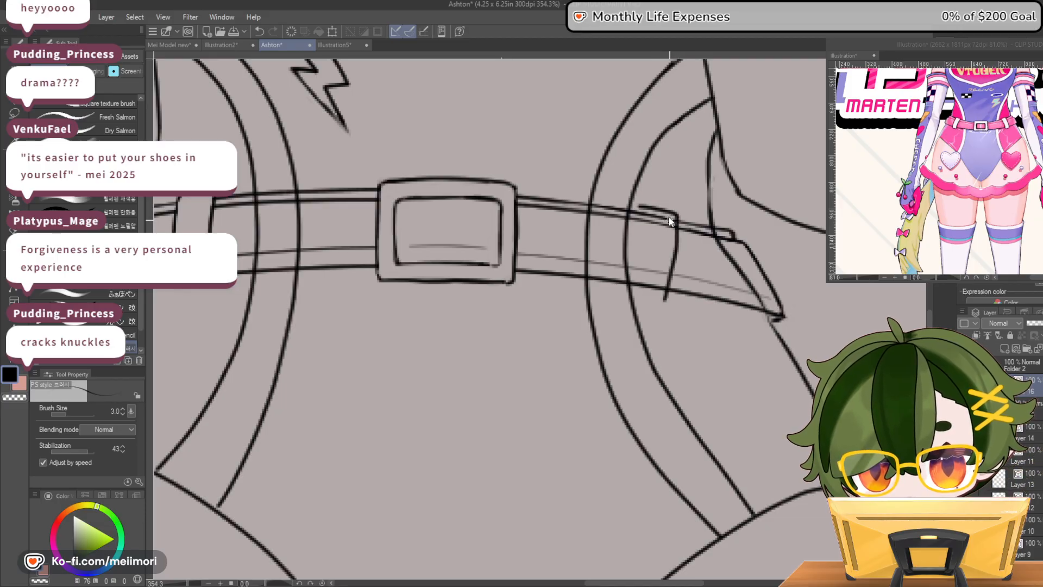
key("ctrl+z")
key("ctrl+z")
mouse_move(642, 204)
left_mouse_down()
mouse_move(682, 216)
mouse_move(663, 299)
left_mouse_up()
mouse_move(642, 228)
left_mouse_down()
mouse_move(629, 292)
mouse_move(665, 303)
left_mouse_up()
key("ctrl+z")
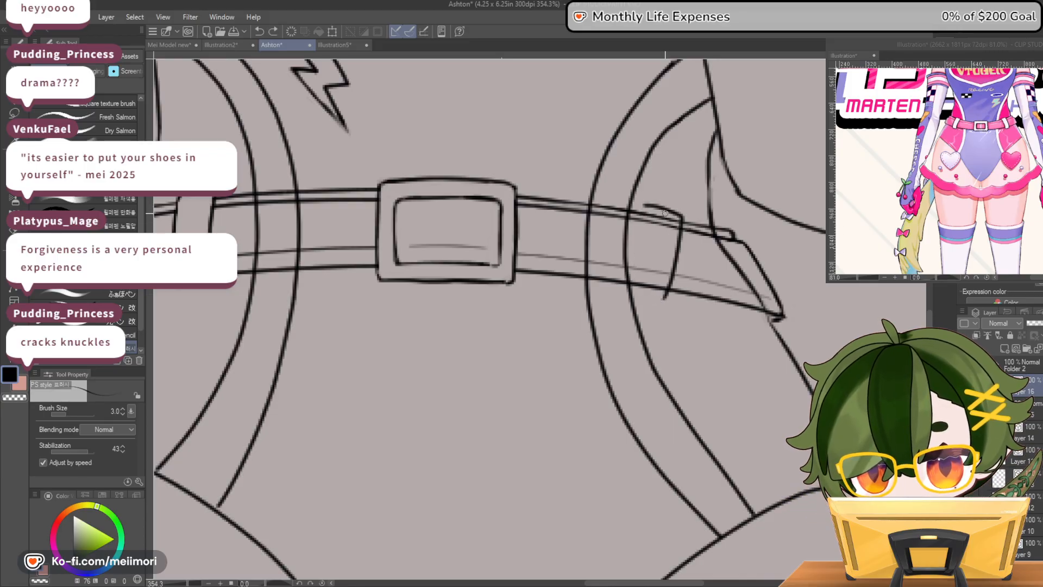
key("ctrl+z")
key("ctrl+z")
Draw a matching belt loop on the other side of the buckle and erase the belt lines inside it
mouse_move(641, 204)
left_mouse_down()
mouse_move(687, 219)
mouse_move(670, 304)
left_mouse_up()
mouse_move(646, 205)
left_mouse_down()
mouse_move(638, 294)
mouse_move(675, 303)
mouse_move(689, 227)
mouse_move(682, 217)
mouse_move(671, 300)
mouse_move(680, 262)
left_mouse_up()
key("c")
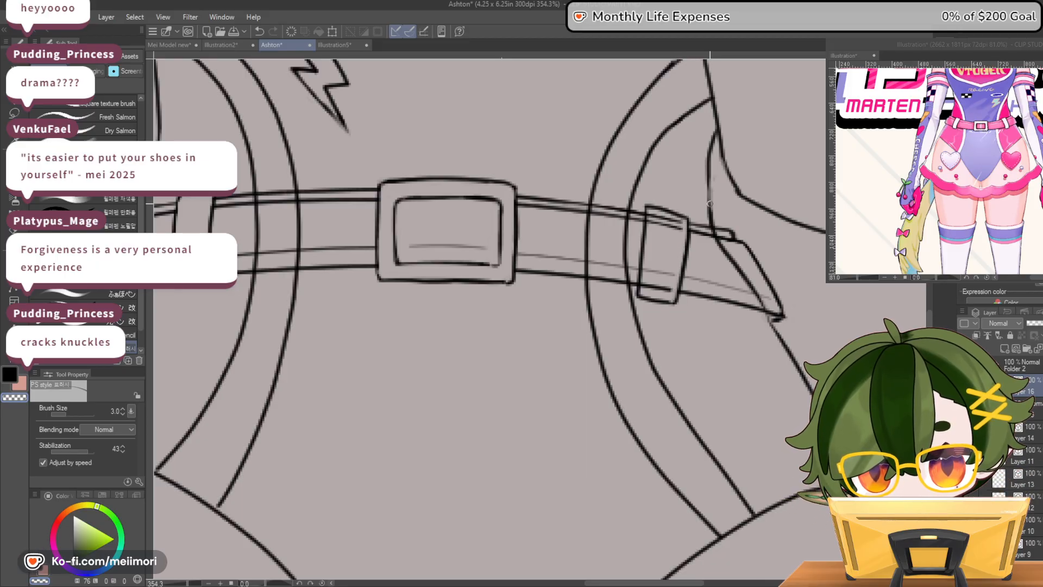
mouse_move(649, 227)
left_mouse_down()
mouse_move(650, 211)
mouse_move(685, 224)
mouse_move(656, 222)
mouse_move(675, 229)
left_mouse_up()
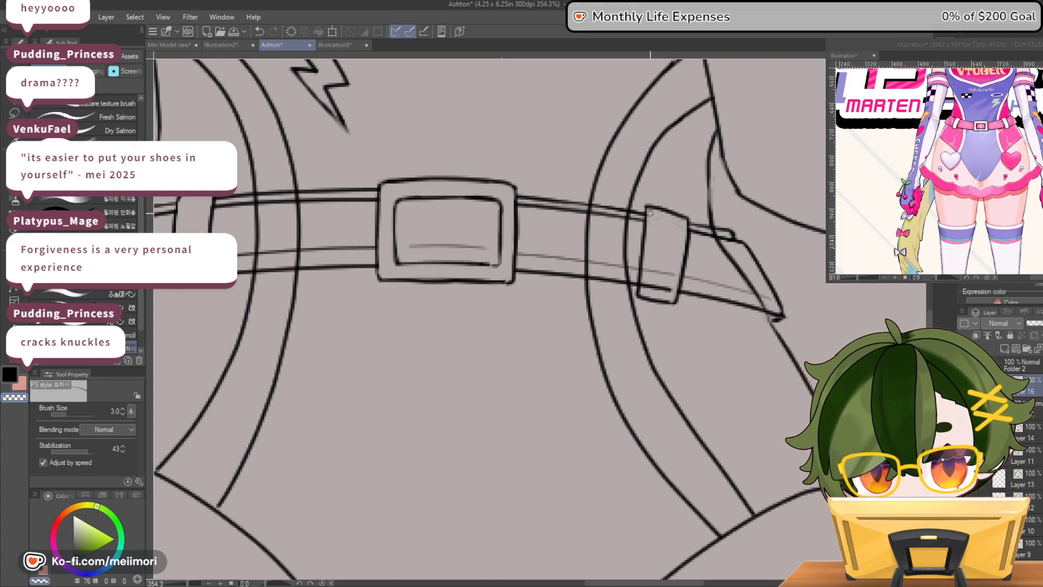
mouse_move(645, 289)
left_mouse_down()
mouse_move(647, 263)
mouse_move(641, 288)
mouse_move(673, 290)
mouse_move(644, 285)
mouse_move(649, 259)
mouse_move(674, 274)
mouse_move(655, 288)
left_mouse_up()
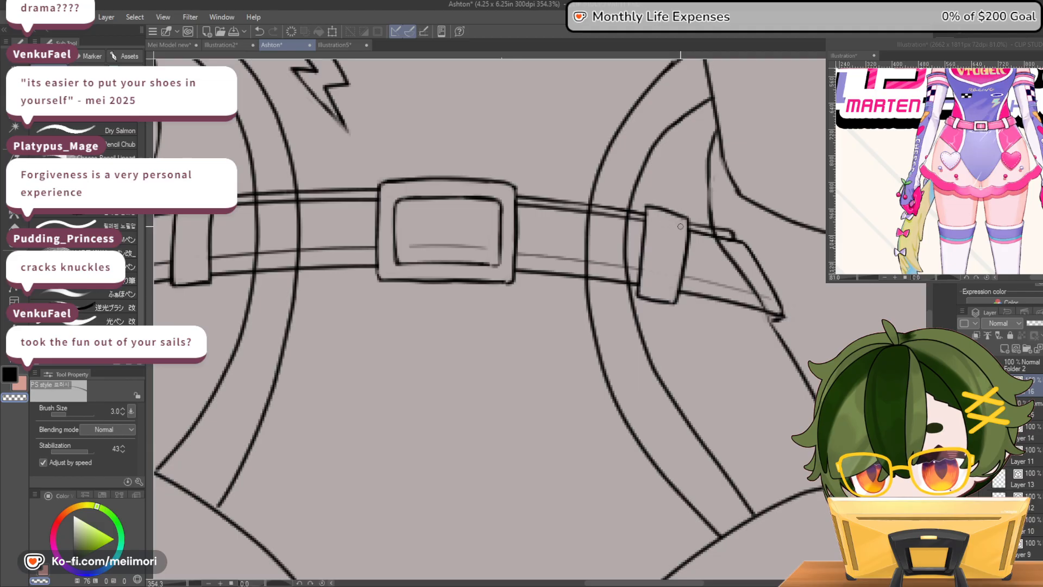
Narrow the second belt loop by redrawing its buckle-side edge and top, and extend the belt's lower line to meet it
mouse_move(651, 221)
left_mouse_down()
mouse_move(648, 298)
mouse_move(677, 298)
mouse_move(688, 233)
mouse_move(688, 220)
mouse_move(660, 205)
mouse_move(643, 243)
mouse_move(652, 205)
mouse_move(642, 248)
mouse_move(645, 198)
mouse_move(642, 299)
left_mouse_up()
key("c")
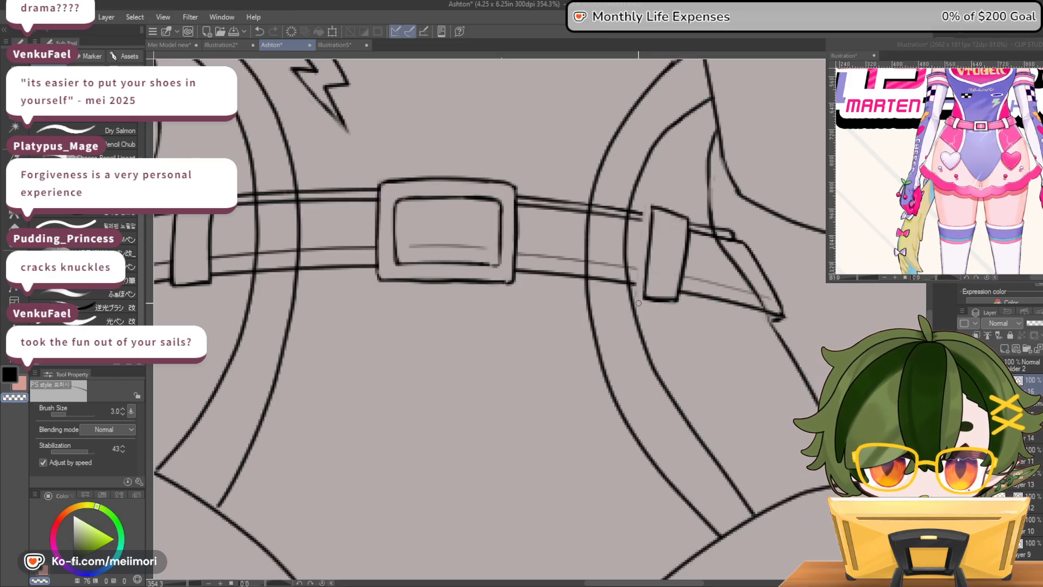
mouse_move(648, 209)
left_mouse_down()
mouse_move(685, 214)
mouse_move(652, 207)
mouse_move(652, 215)
left_mouse_up()
key("c")
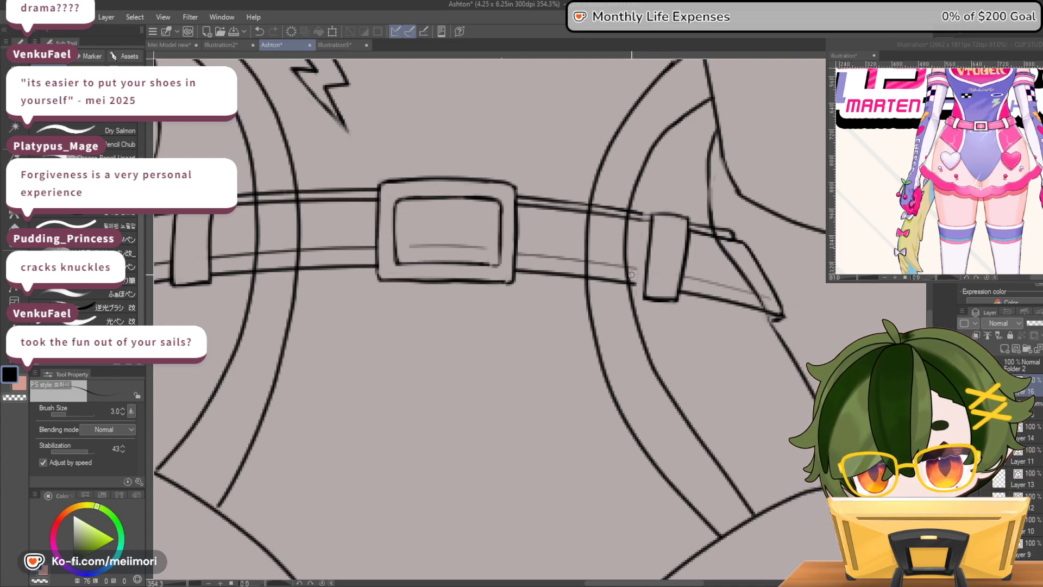
key("c")
key("c")
left_click_drag(635, 268, 646, 284)
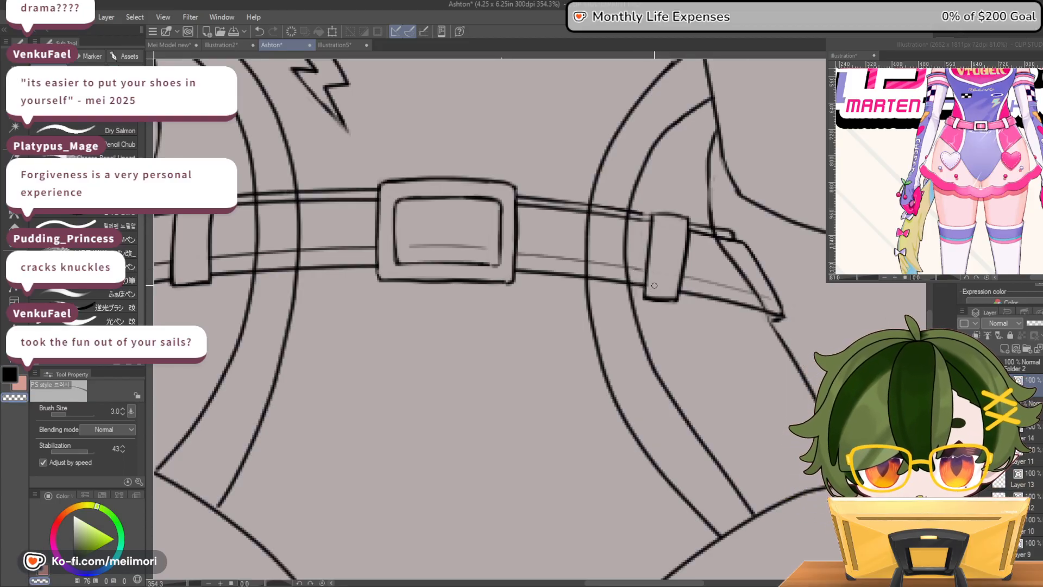
key("c")
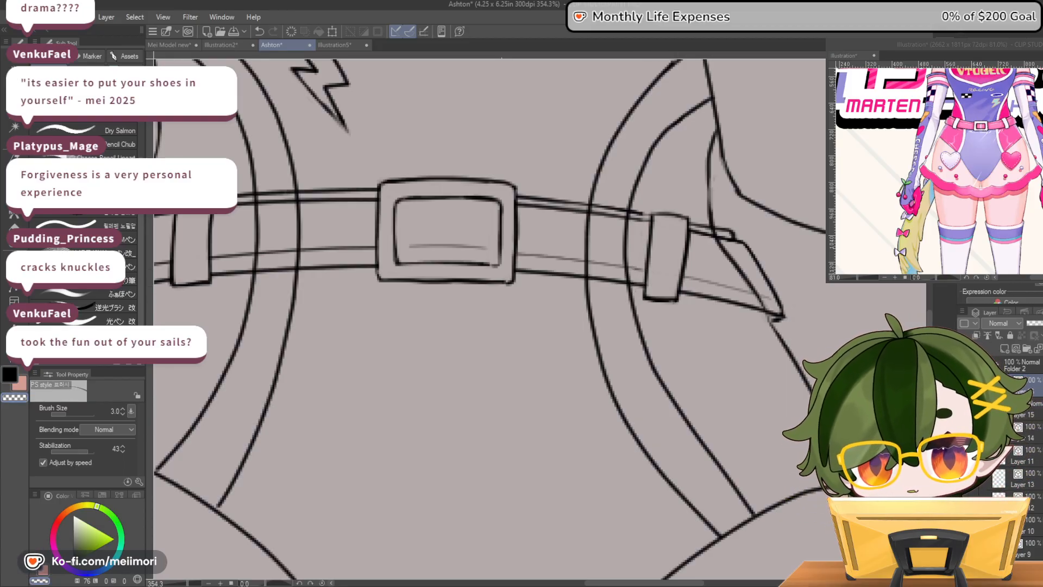
Flip the canvas view back and tidy the second belt loop's outline, joining the belt's trim lines to its buckle-side edge
scroll(807, 319, "down", 12)
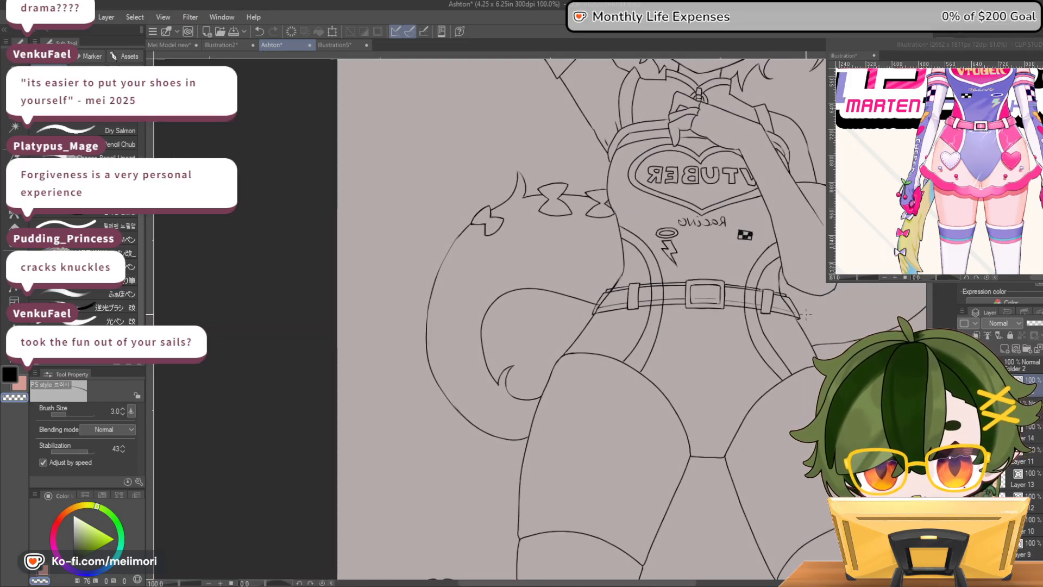
key("h")
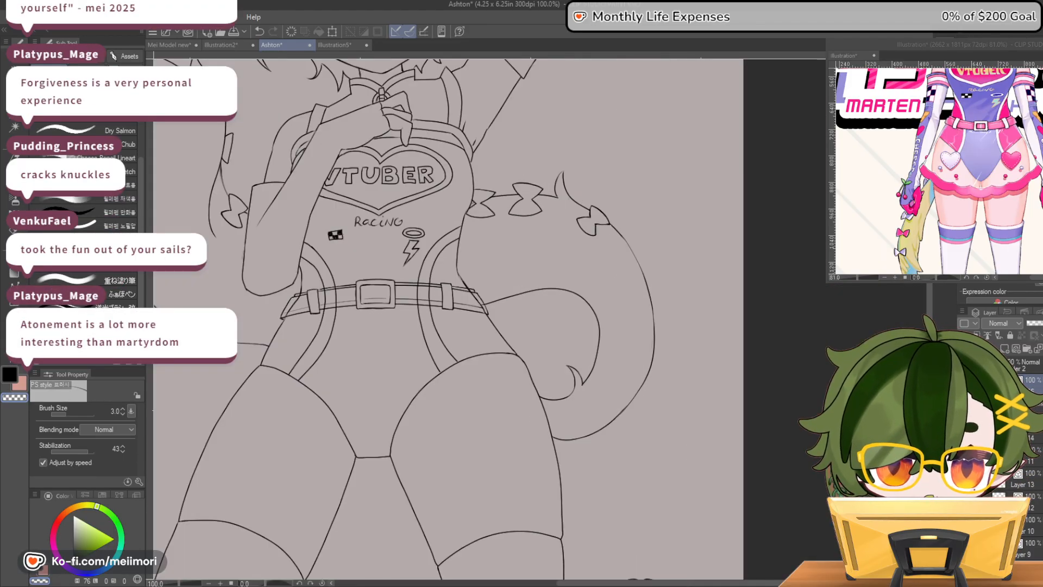
scroll(398, 243, "down", 2)
scroll(348, 307, "up", 8)
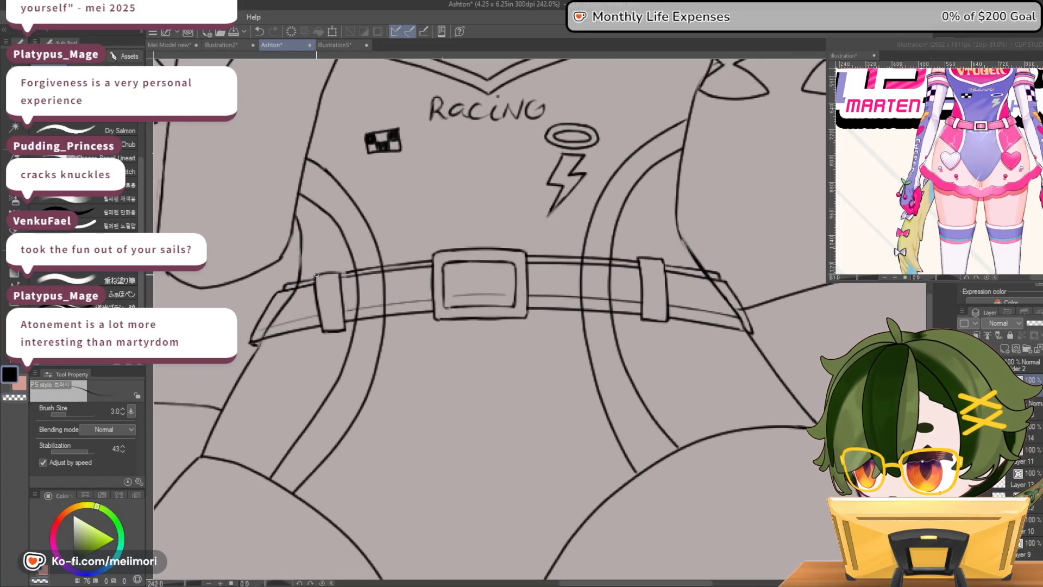
key("c")
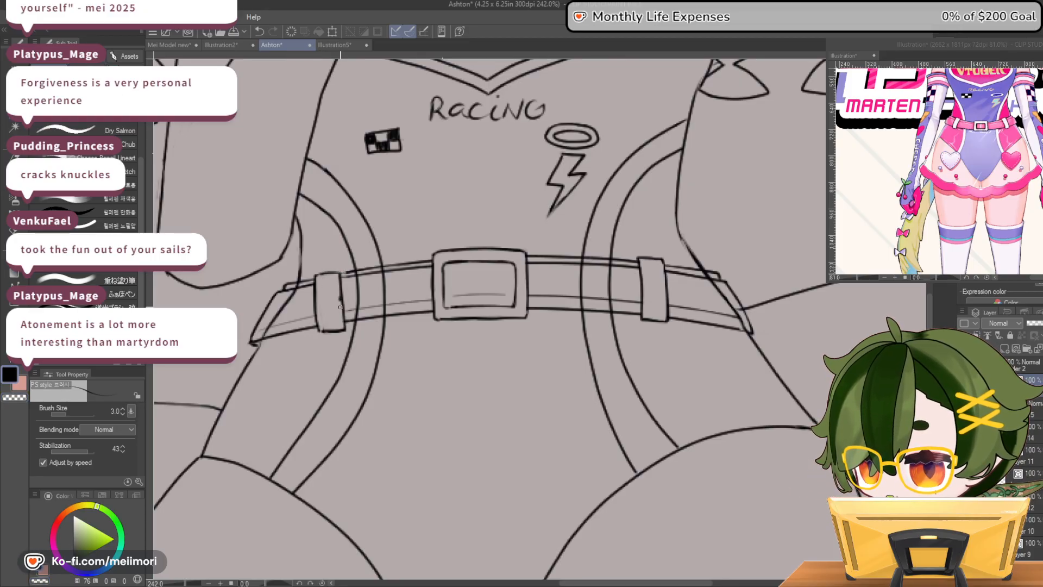
key("c")
mouse_move(344, 332)
left_mouse_down()
mouse_move(342, 270)
mouse_move(344, 326)
left_mouse_up()
key("c")
key("c")
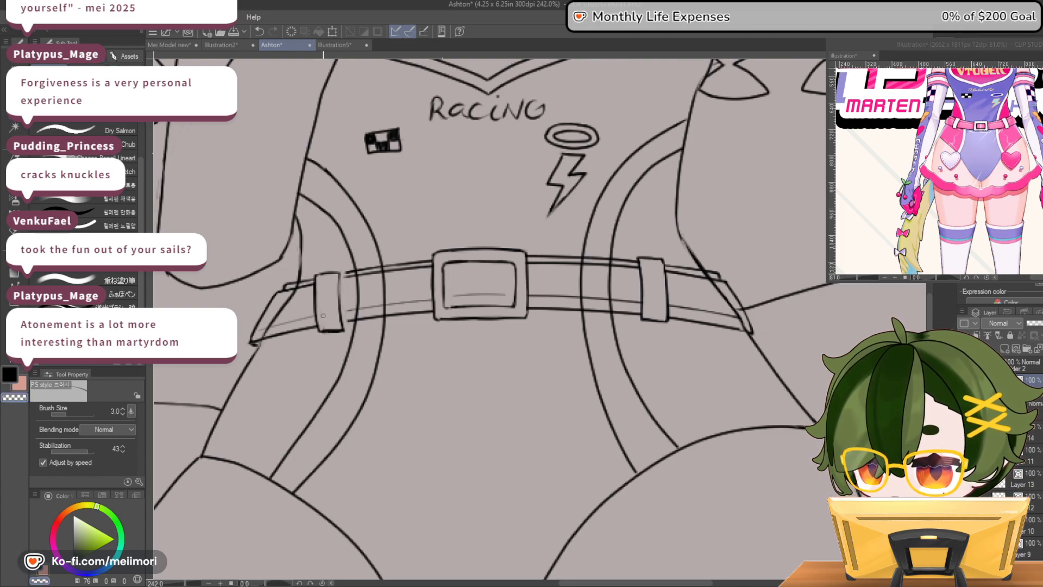
key("c")
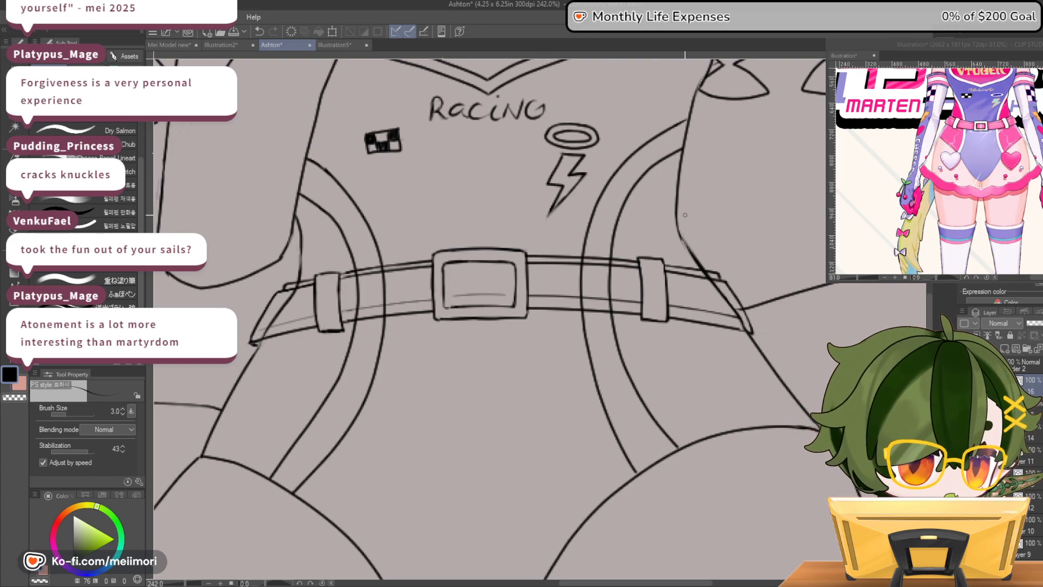
scroll(639, 225, "down", 6)
scroll(639, 228, "down", 4)
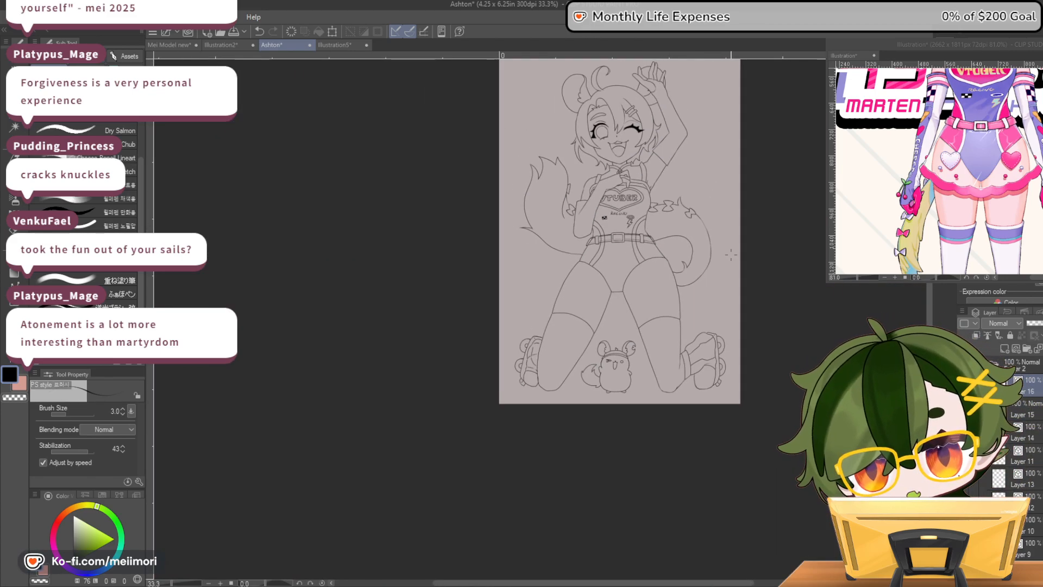
scroll(674, 218, "up", 3)
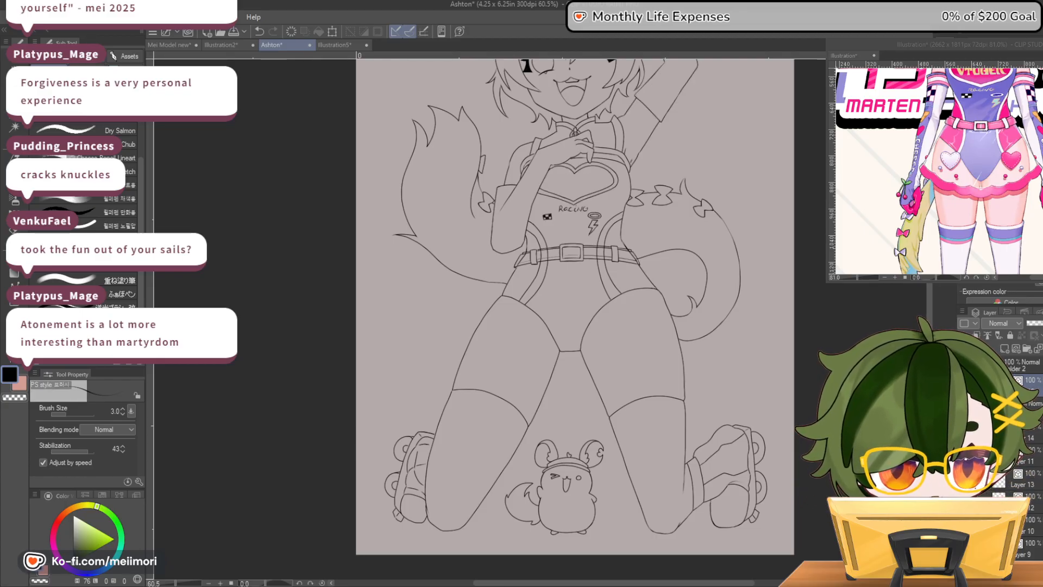
Show the VTUBER chest lettering, and erase the suit's stripe lines crossing the belt with a size 14.1 transparent brush
left_click(965, 383)
left_click(964, 383)
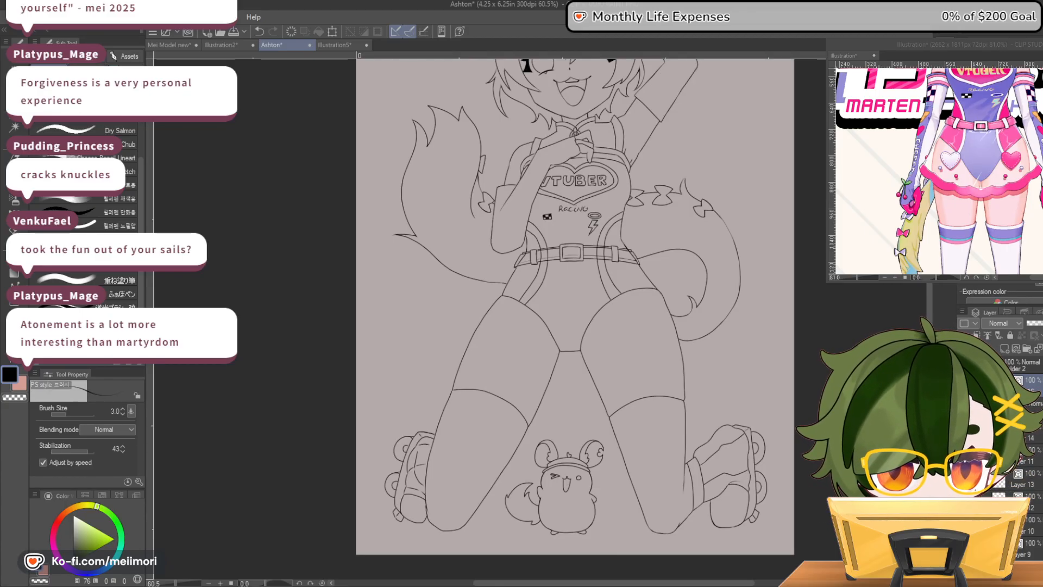
scroll(546, 238, "up", 8)
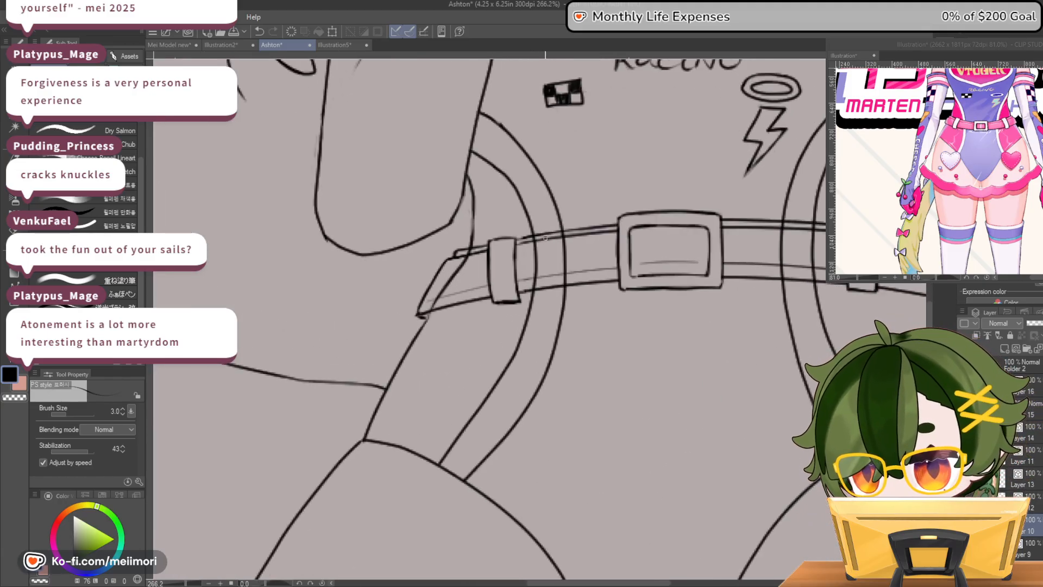
left_click_drag(70, 413, 78, 412)
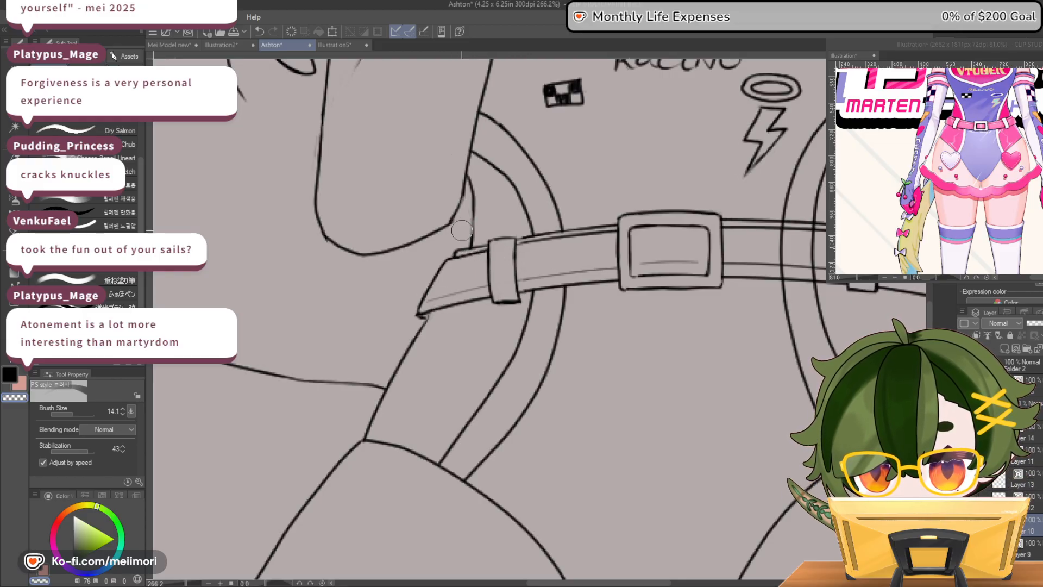
left_click_drag(542, 583, 599, 582)
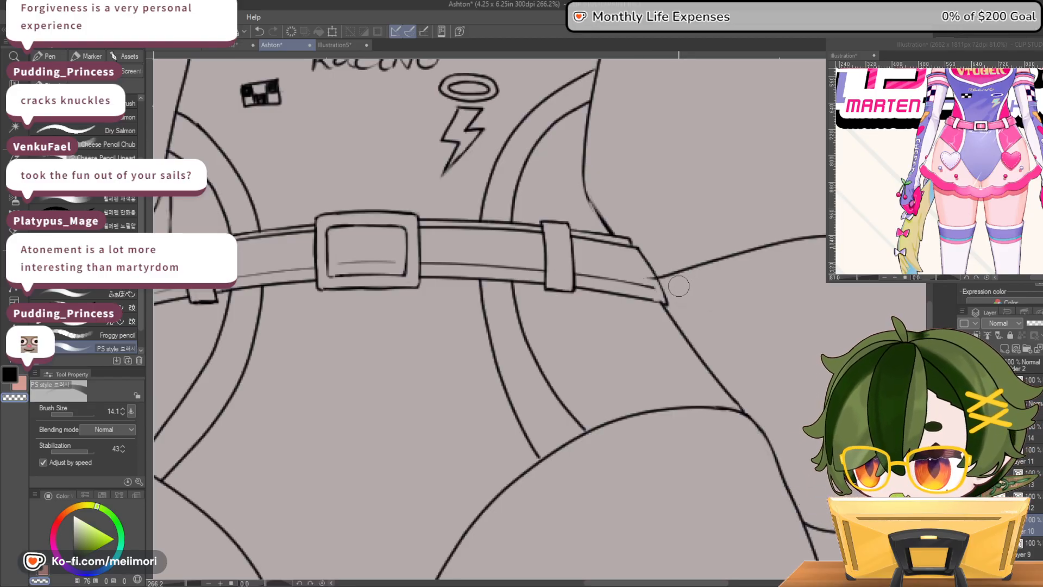
key("ctrl+z")
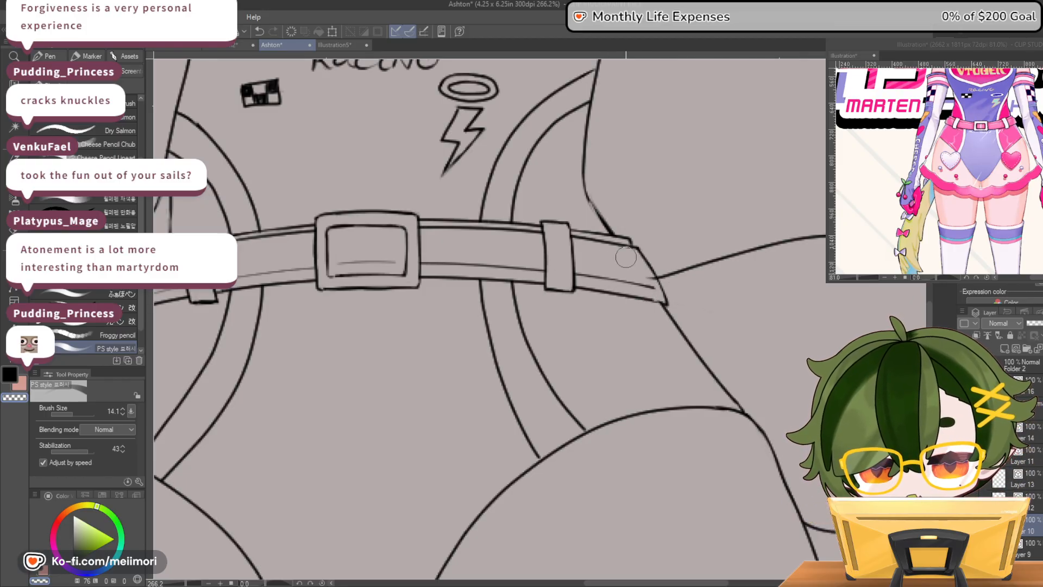
Examine the finished belt up close and against the proportions of the whole figure
scroll(672, 277, "down", 3)
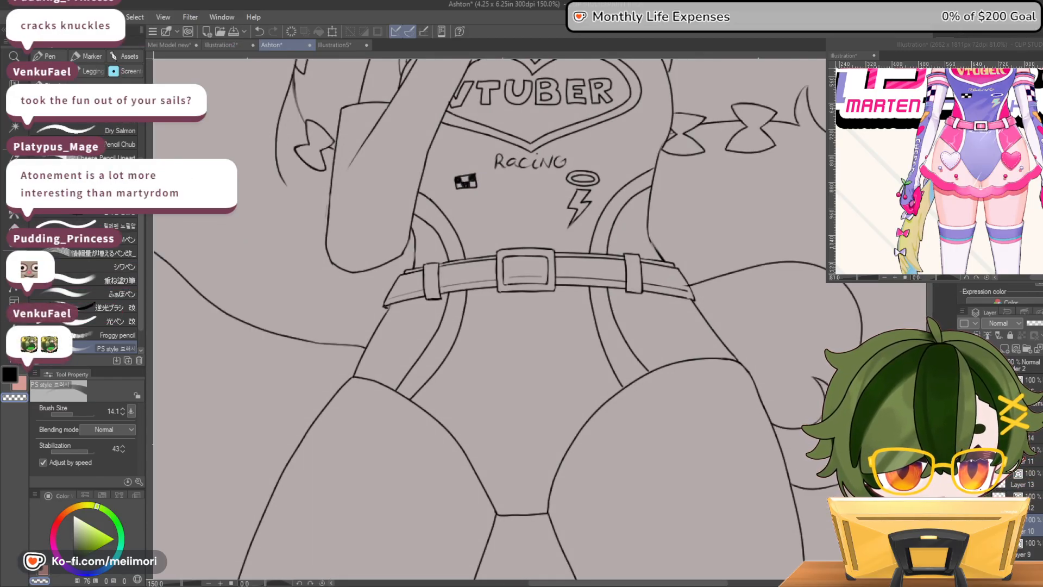
scroll(819, 238, "up", 2)
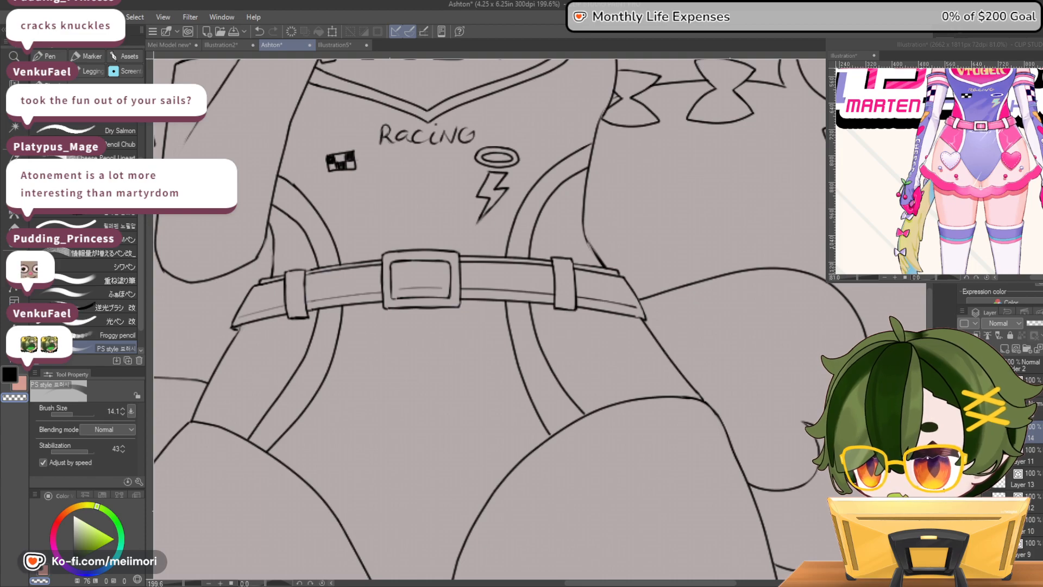
scroll(582, 334, "down", 2)
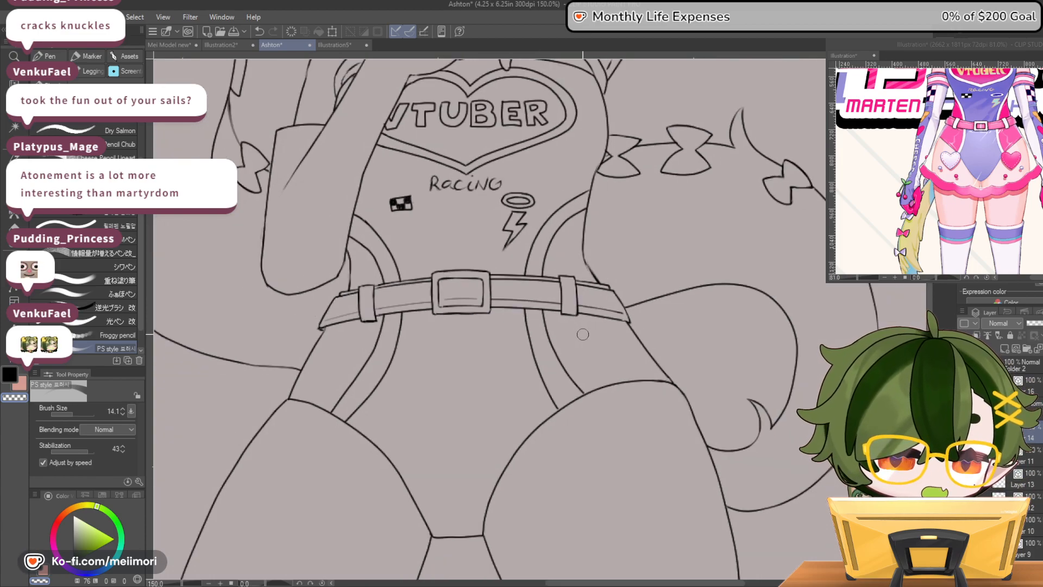
scroll(582, 334, "down", 5)
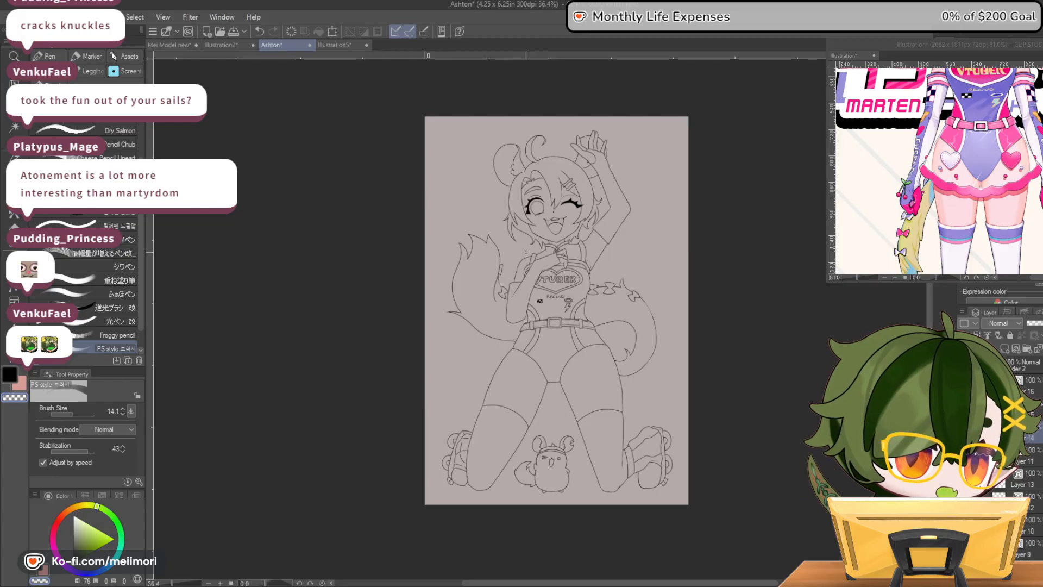
scroll(643, 312, "down", 1)
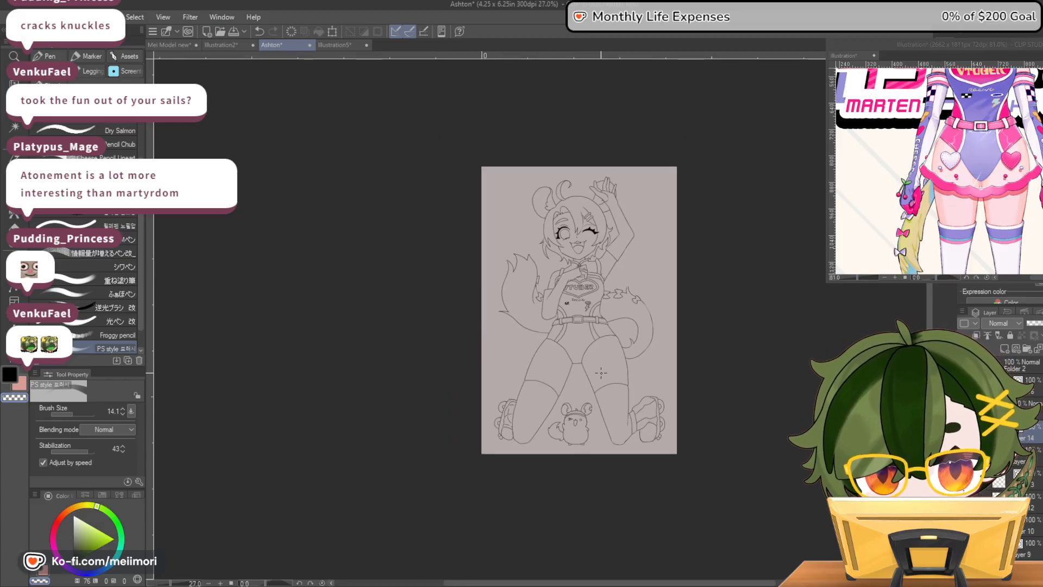
scroll(603, 255, "up", 1)
scroll(587, 210, "up", 10)
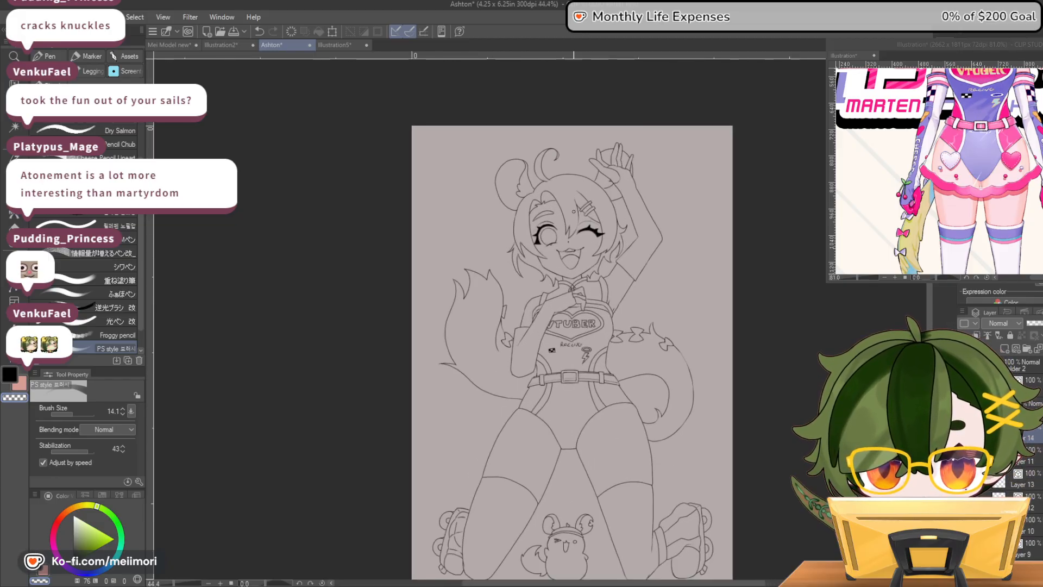
scroll(578, 227, "down", 7)
scroll(580, 232, "down", 2)
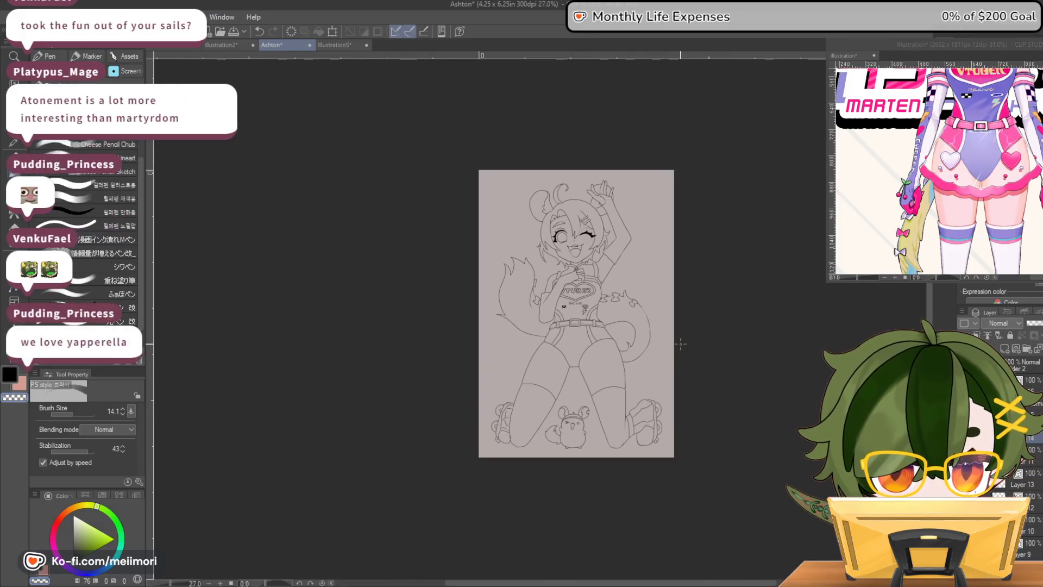
scroll(557, 320, "up", 6)
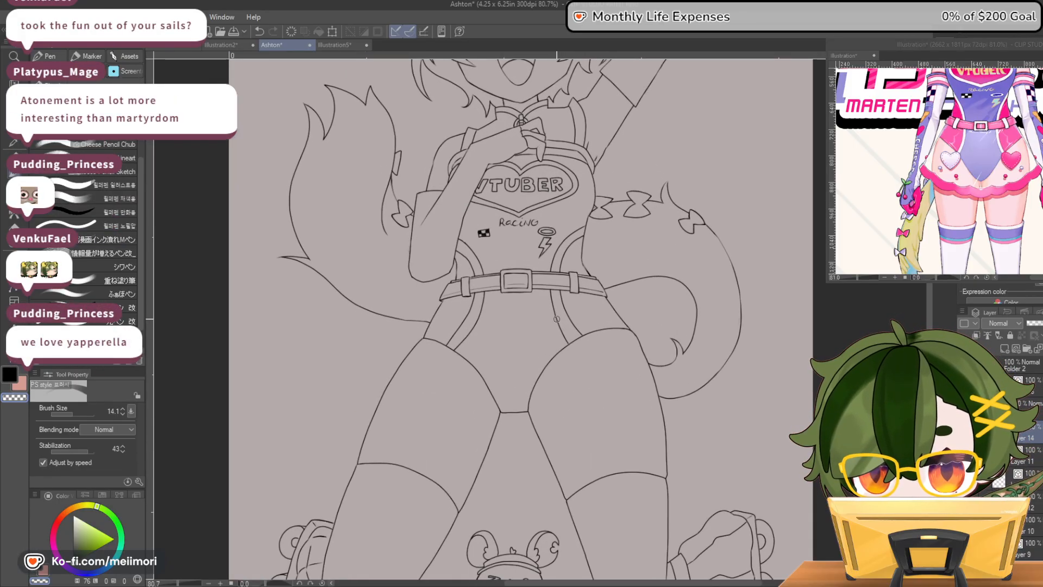
scroll(600, 146, "down", 1)
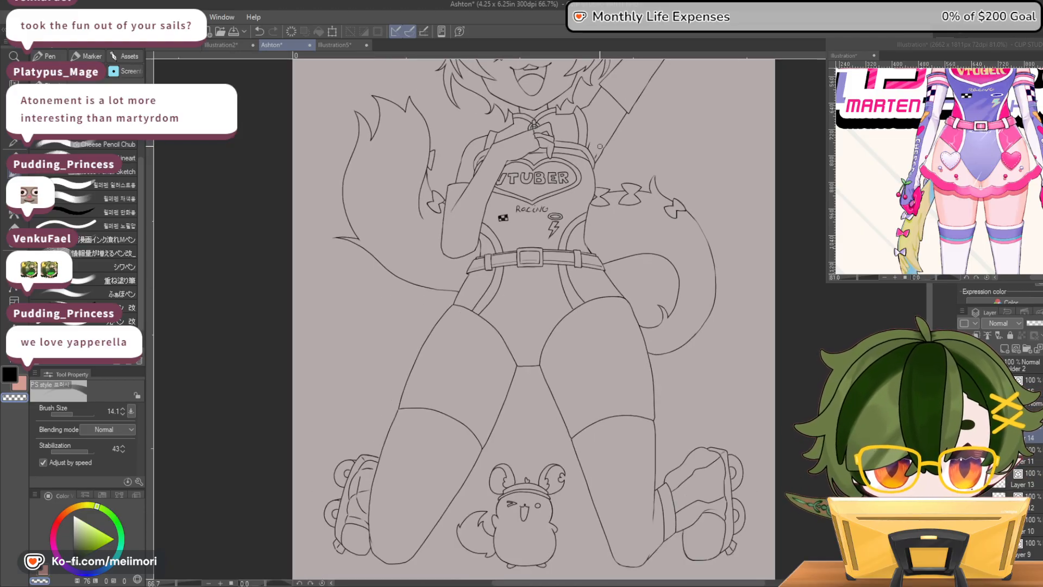
scroll(600, 147, "up", 1)
scroll(545, 109, "down", 2)
scroll(546, 109, "up", 1)
scroll(545, 109, "down", 3)
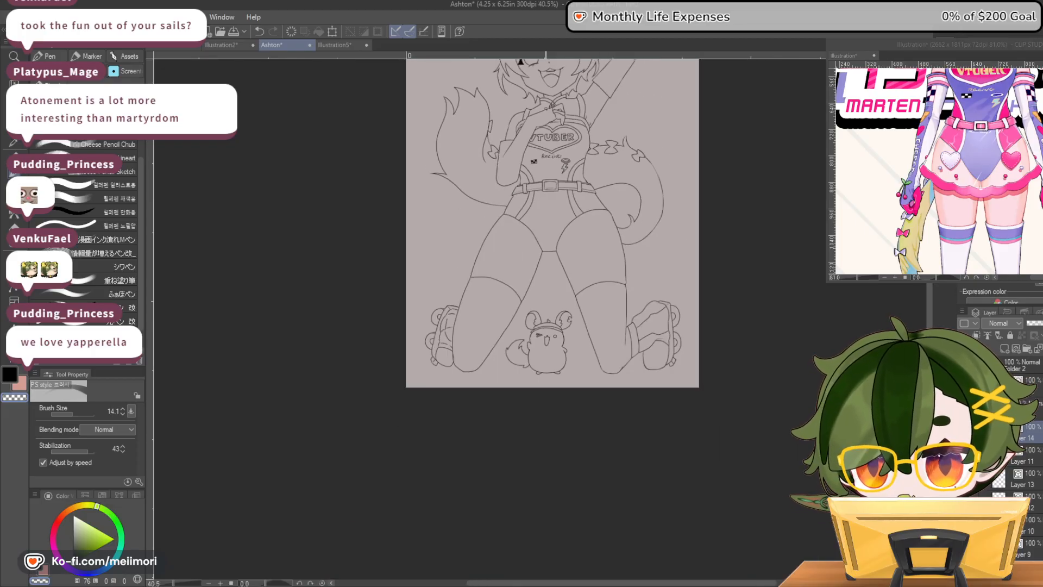
scroll(552, 104, "up", 1)
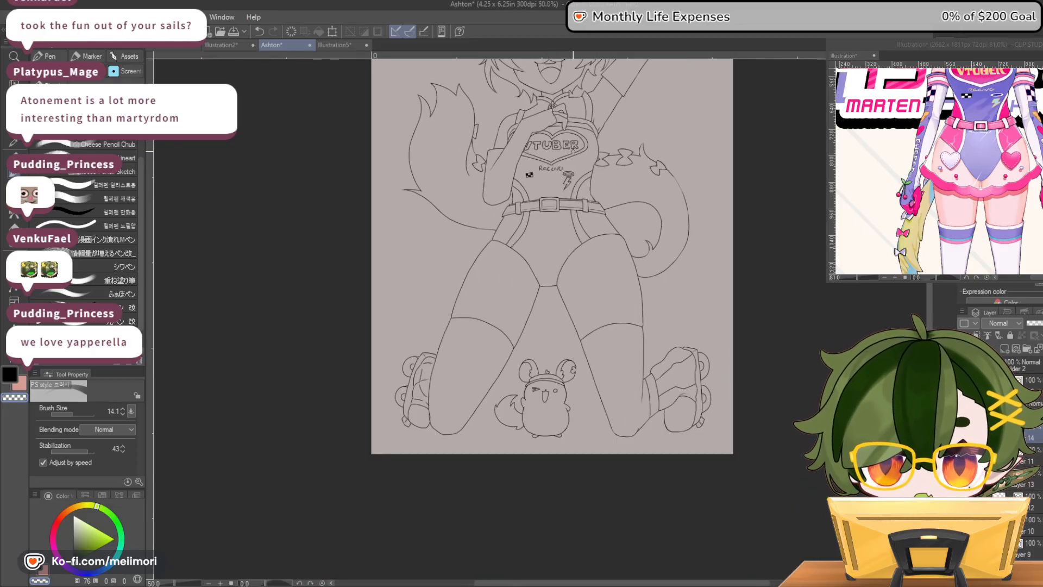
scroll(580, 160, "up", 1)
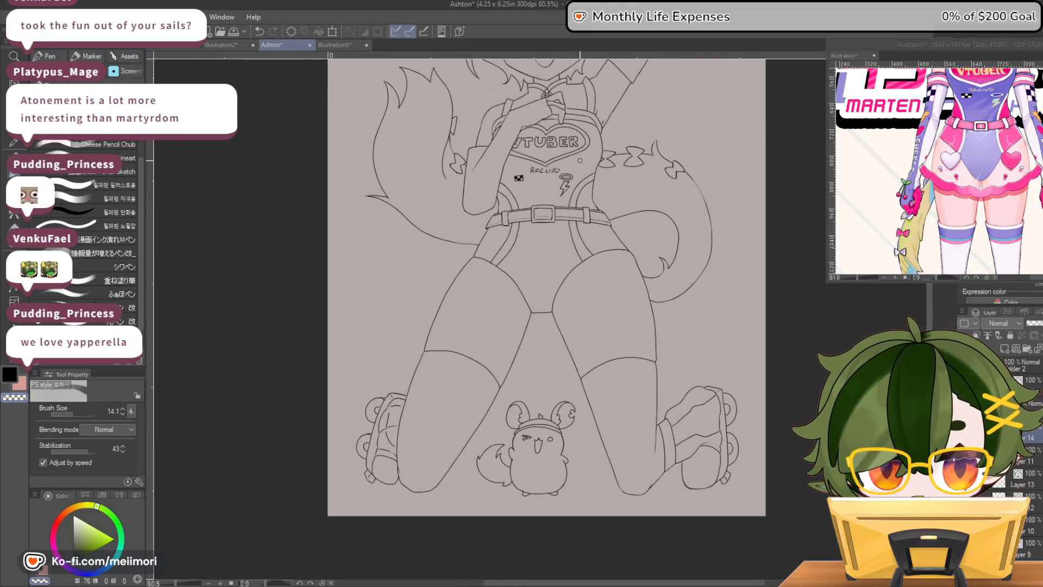
scroll(580, 161, "up", 3)
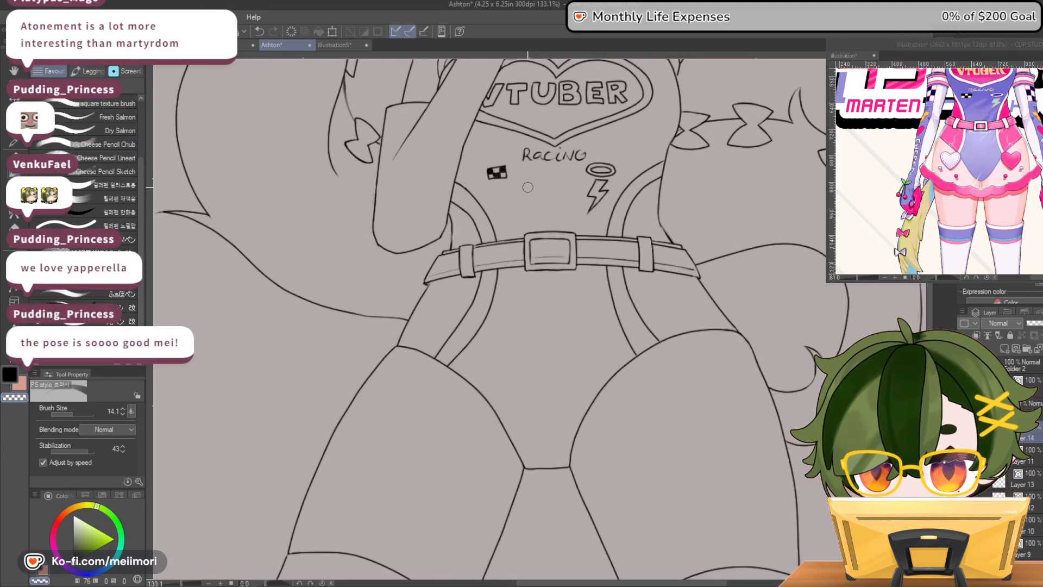
Select the lineart layer that holds the bent forearm's outline
scroll(424, 221, "up", 2)
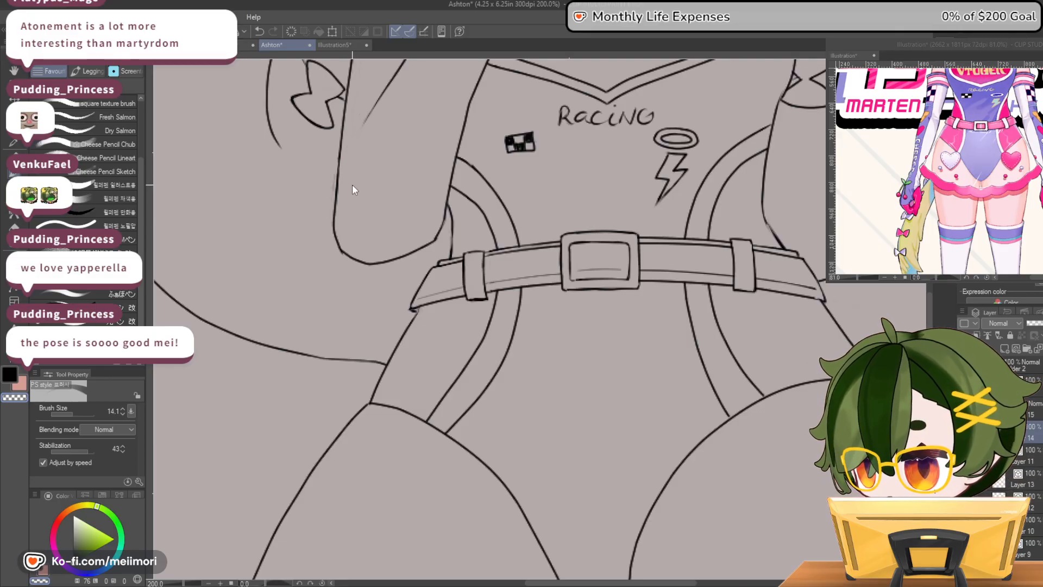
left_click(339, 177, "ctrl+shift")
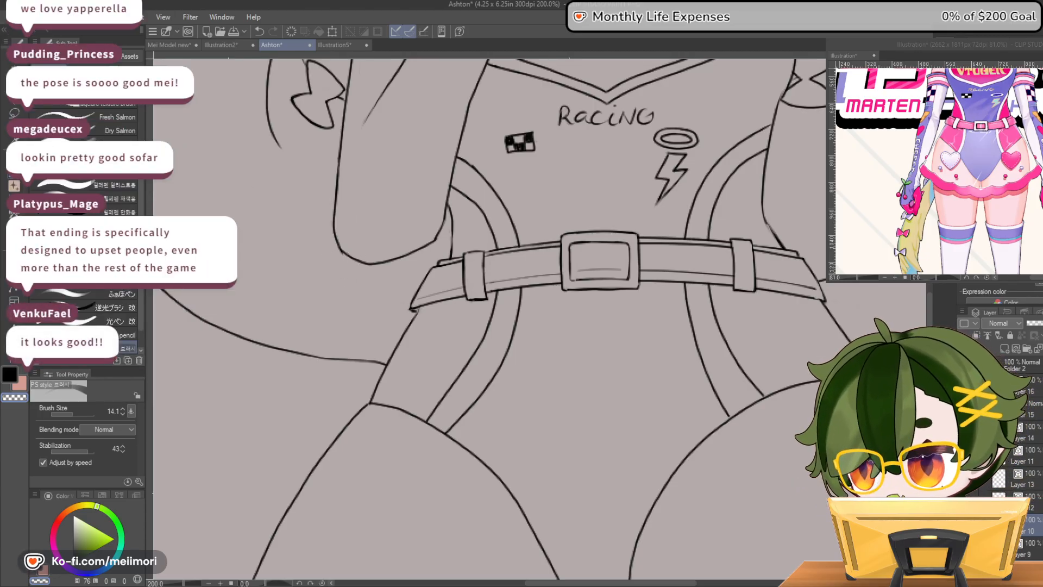
scroll(631, 303, "down", 6)
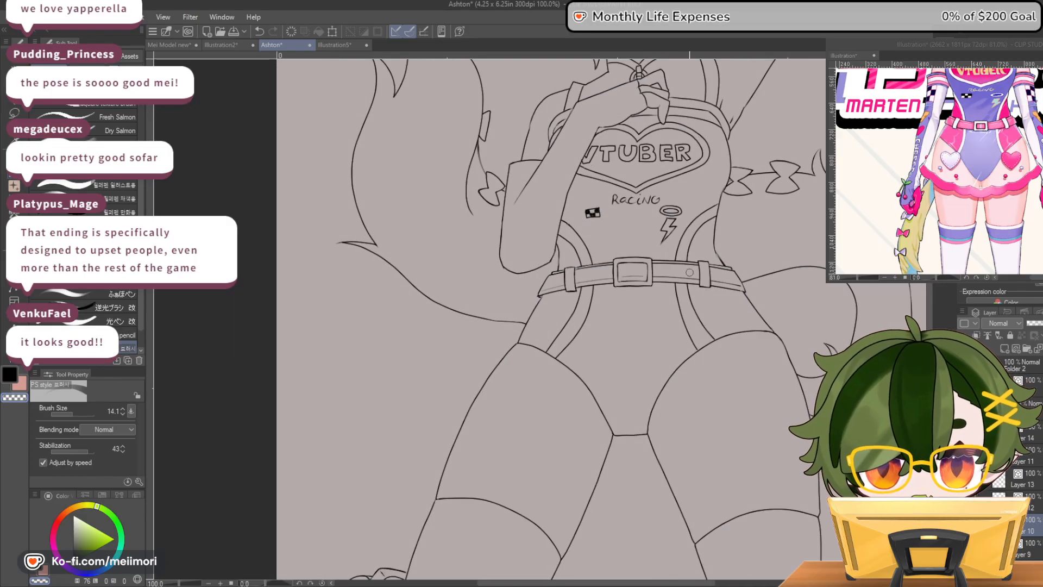
scroll(794, 250, "up", 3)
scroll(771, 198, "down", 8)
scroll(795, 126, "up", 4)
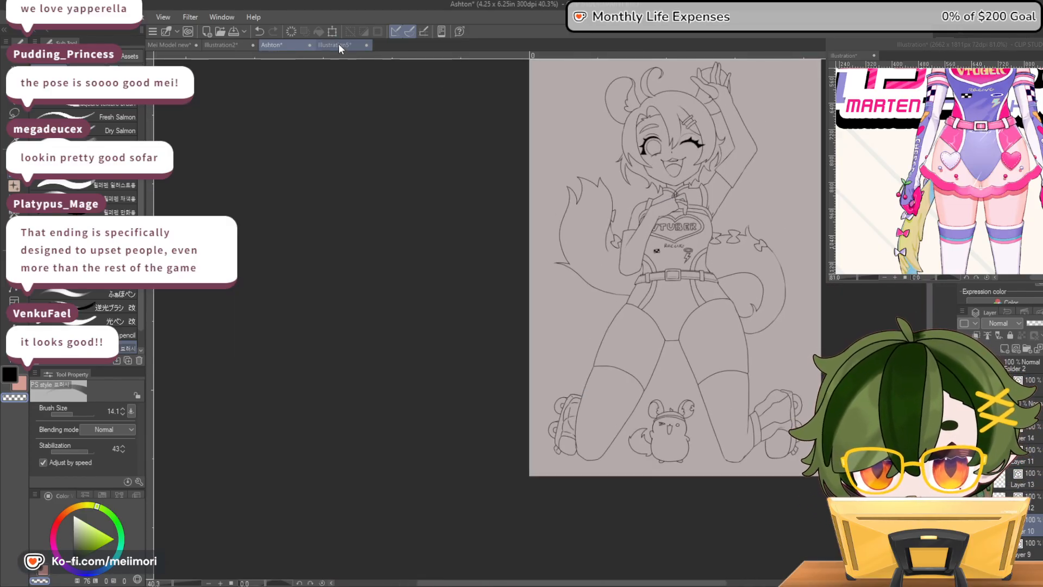
Compare the pose of the Ashton lineart with the figure photo in Illustration5
left_click(337, 44)
scroll(635, 282, "down", 2)
scroll(634, 283, "up", 1)
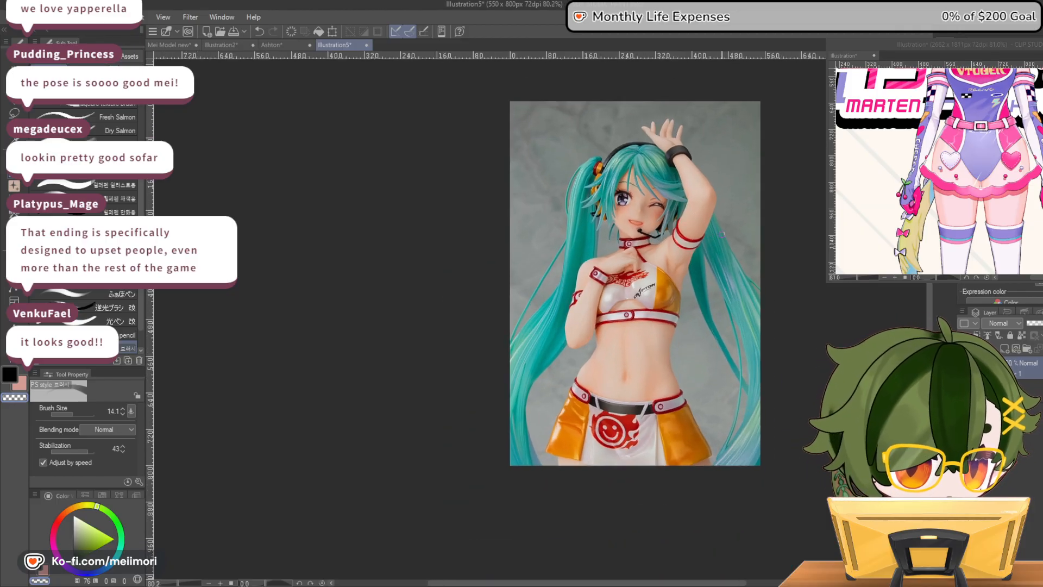
left_click(285, 46)
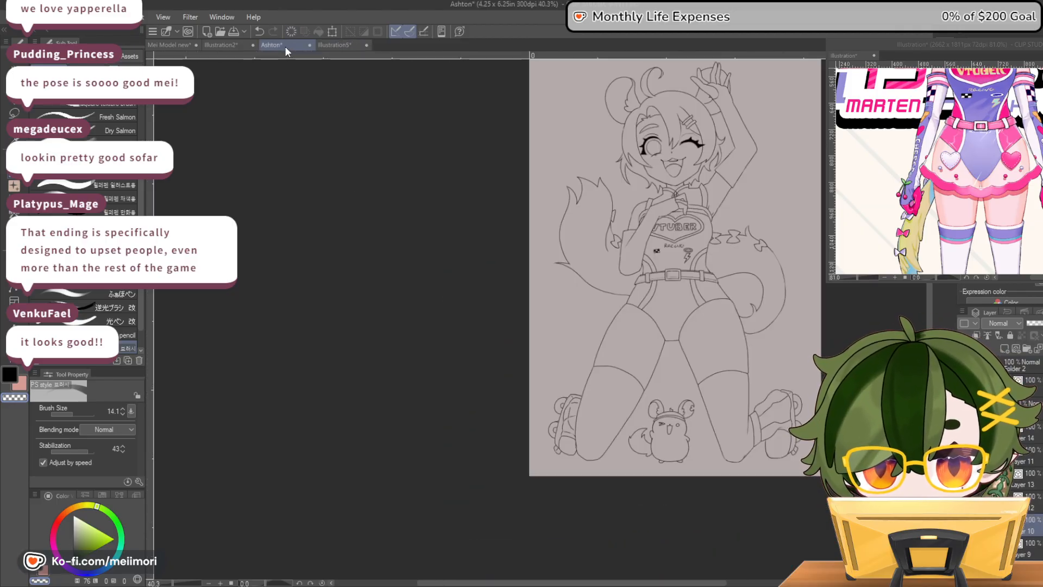
left_click(346, 47)
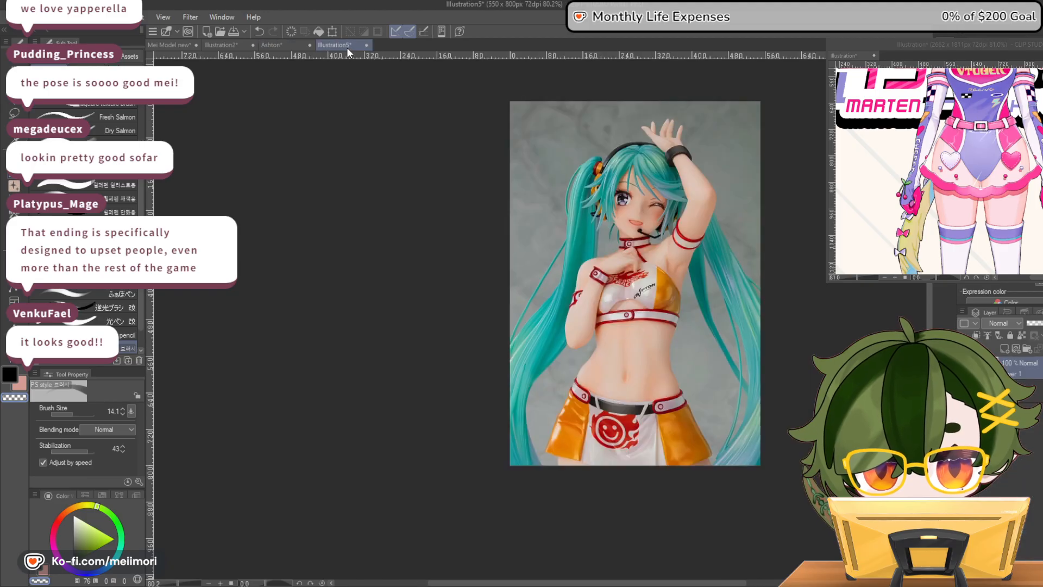
left_click(288, 46)
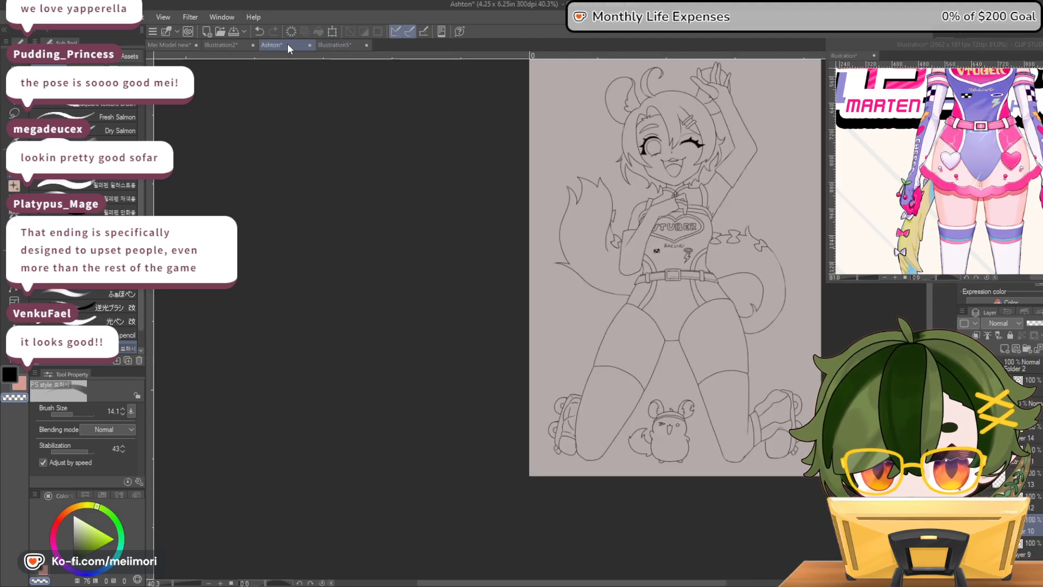
left_click(335, 47)
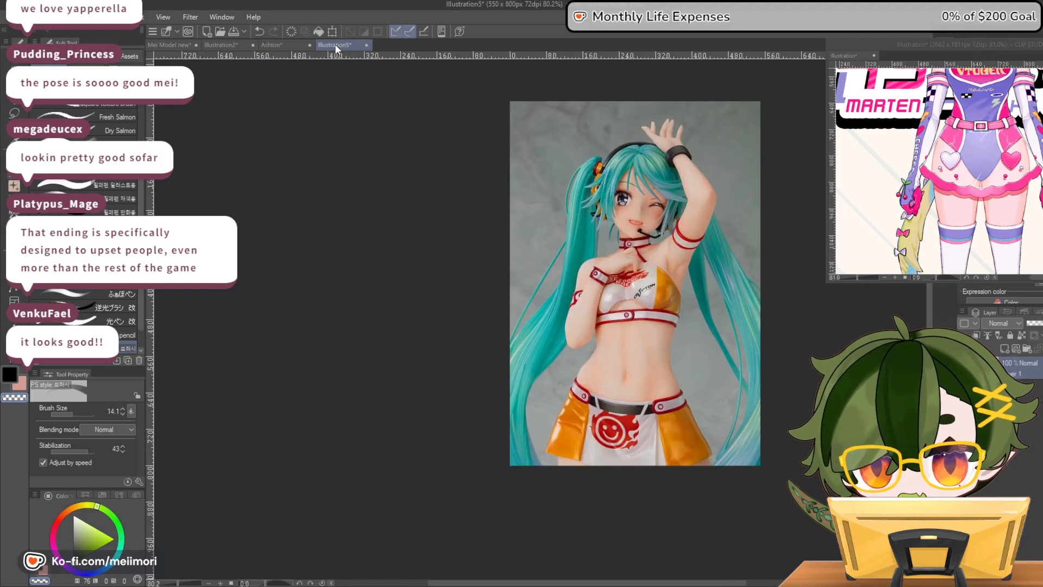
left_click(281, 48)
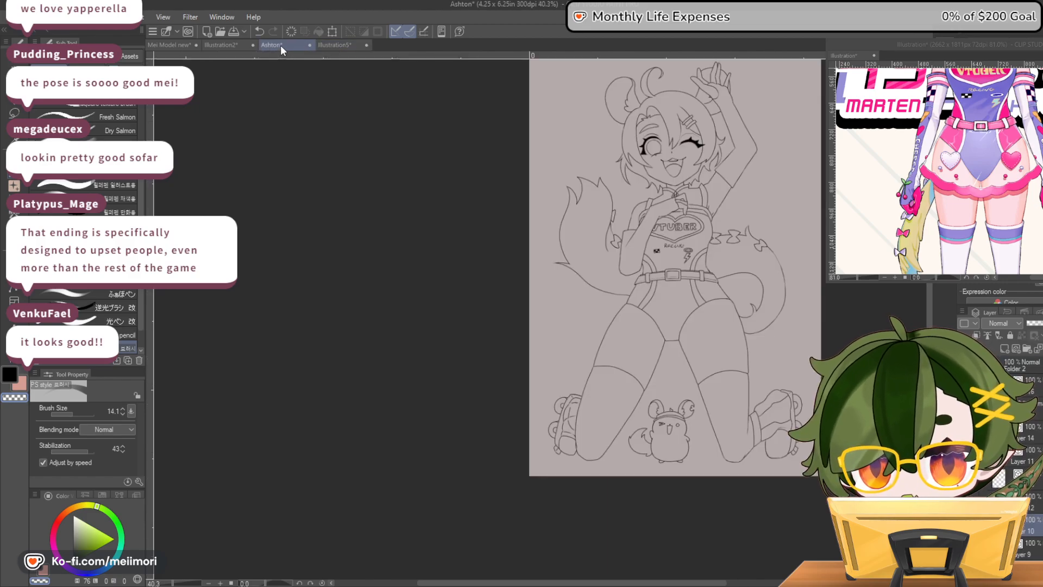
Examine the complete lineart from several distances and with the canvas rotated both ways to judge the pose
scroll(755, 208, "down", 4)
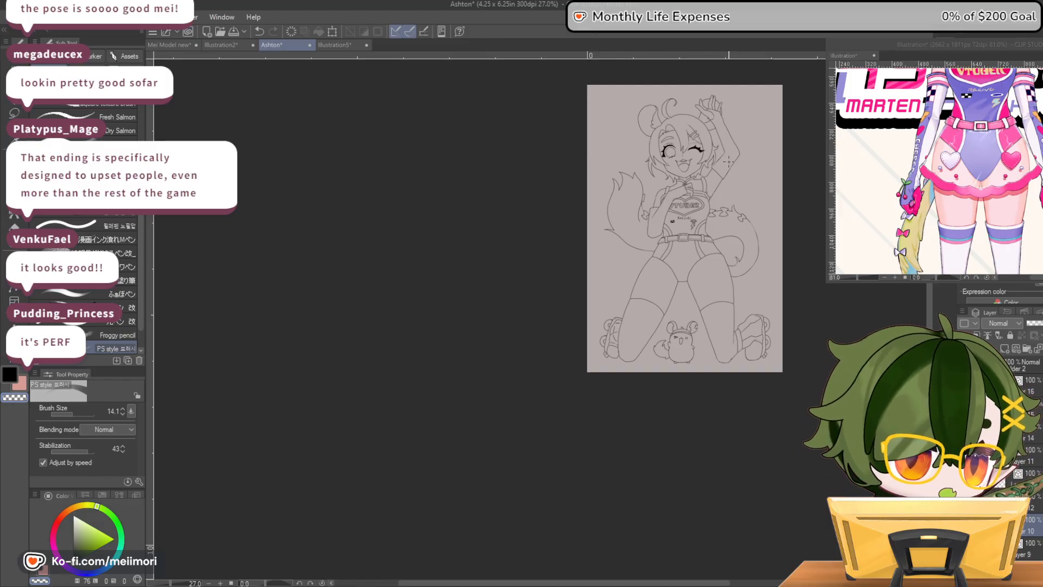
scroll(729, 157, "up", 2)
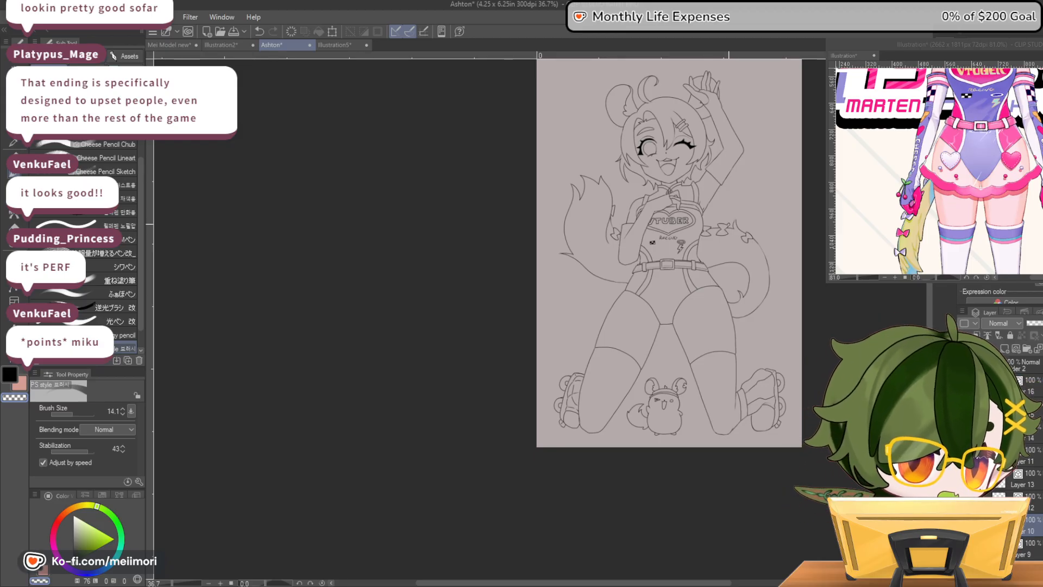
scroll(822, 193, "up", 2)
left_click_drag(616, 583, 650, 583)
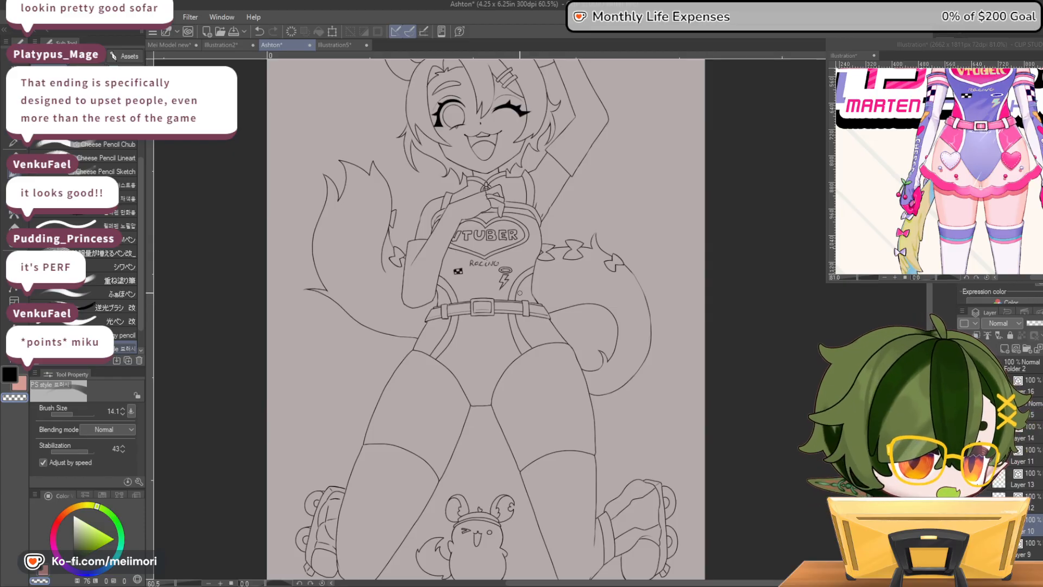
scroll(438, 201, "down", 3)
scroll(437, 202, "up", 2)
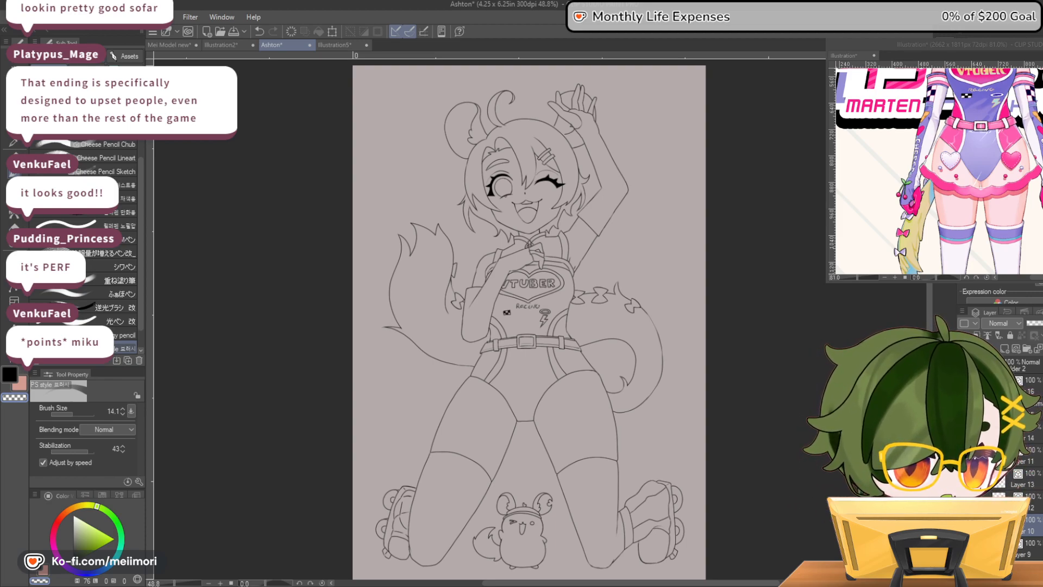
key("minus")
key("minus")
key("minus")
key("minus")
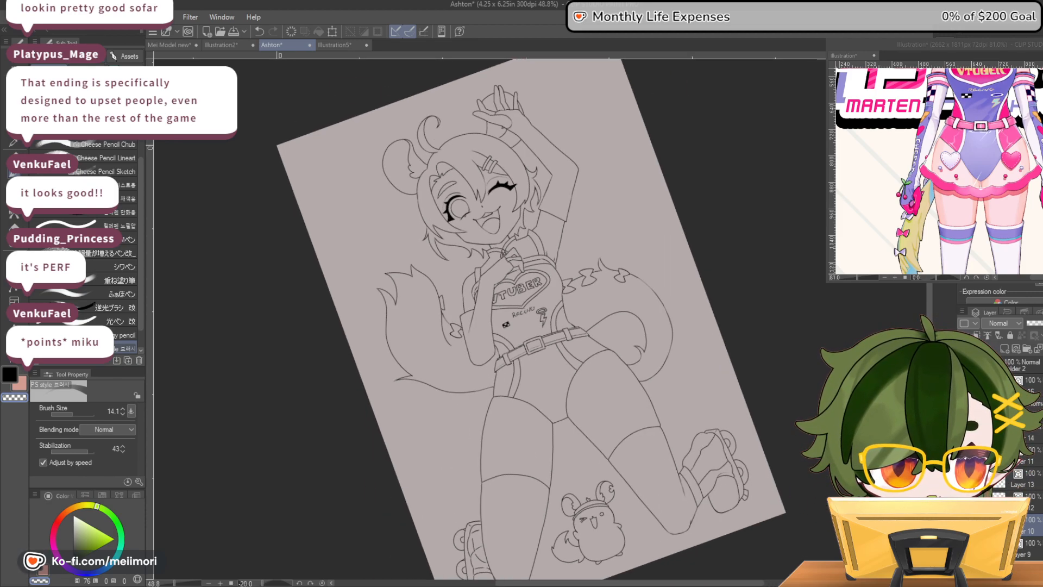
key("asciicircum")
key("asciicircum")
key("asciicircum")
key("asciicircum")
key("asciicircum")
key("asciicircum")
key("asciicircum")
key("asciicircum")
key("asciicircum")
key("asciicircum")
key("asciicircum")
key("asciicircum")
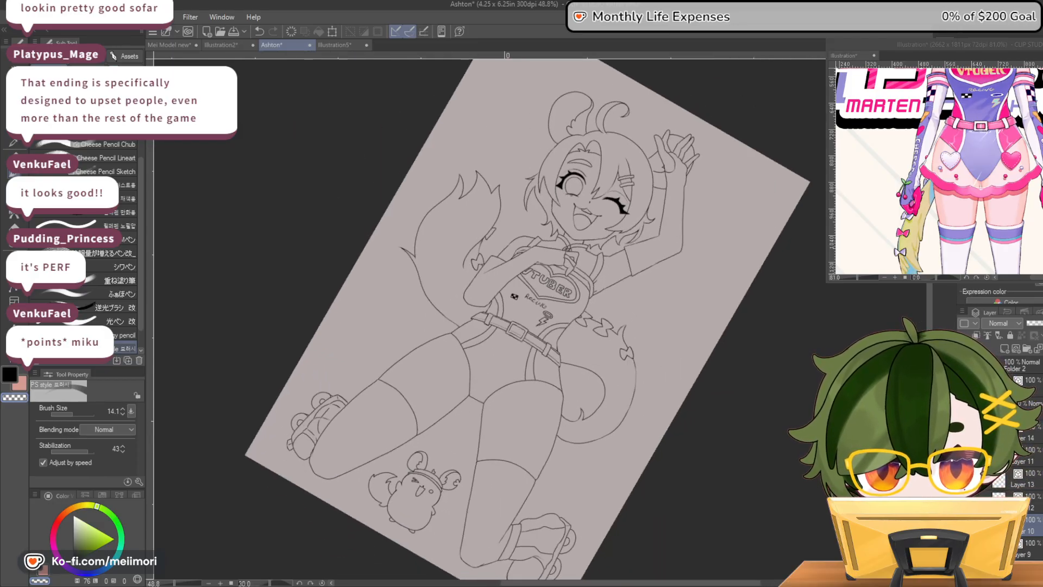
scroll(478, 310, "up", 5)
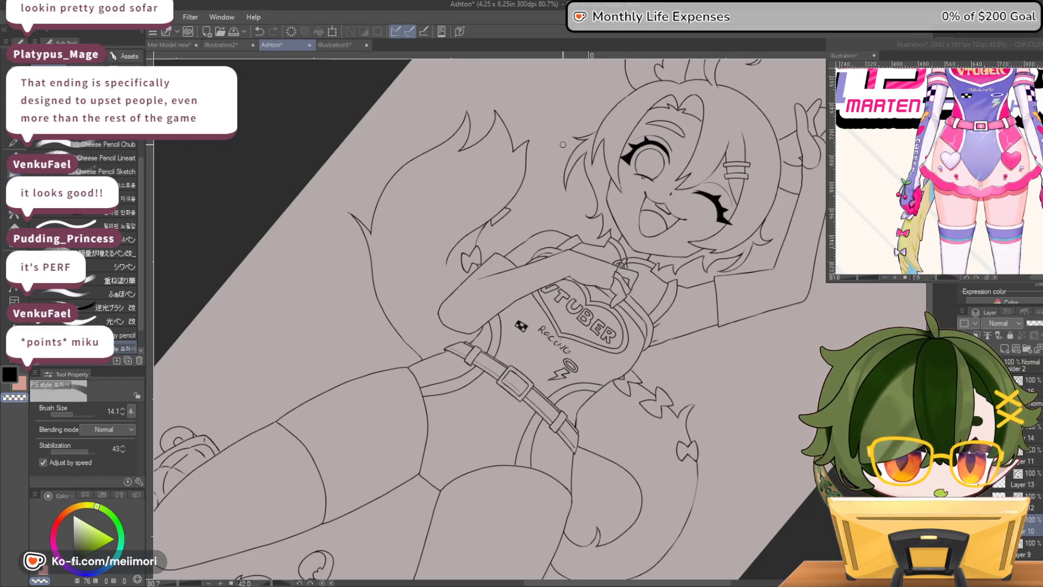
Set the pen's brush size to 3 and draw the outlined letter C on the bent forearm
scroll(542, 254, "up", 4)
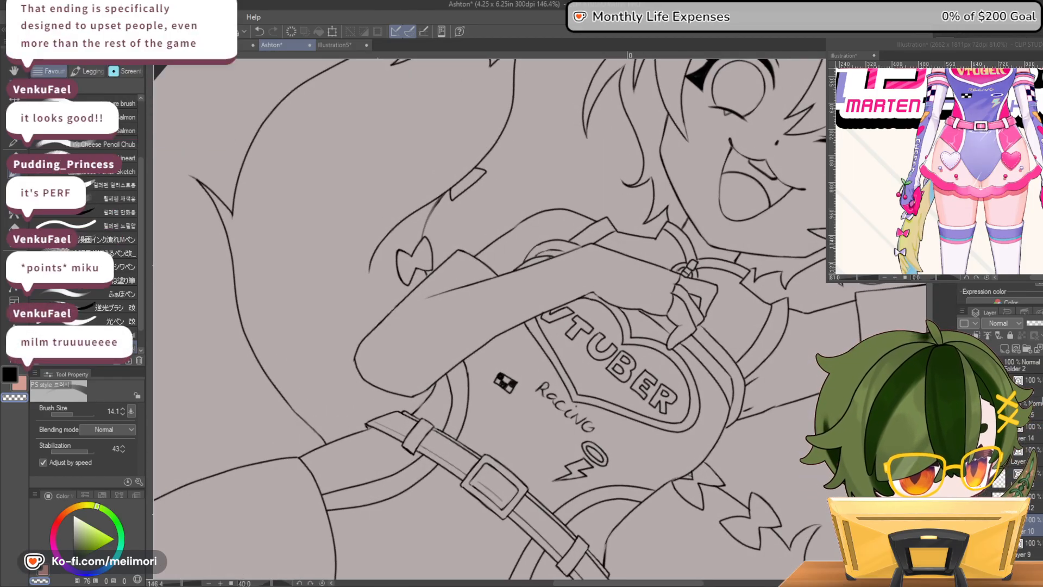
scroll(714, 284, "up", 2)
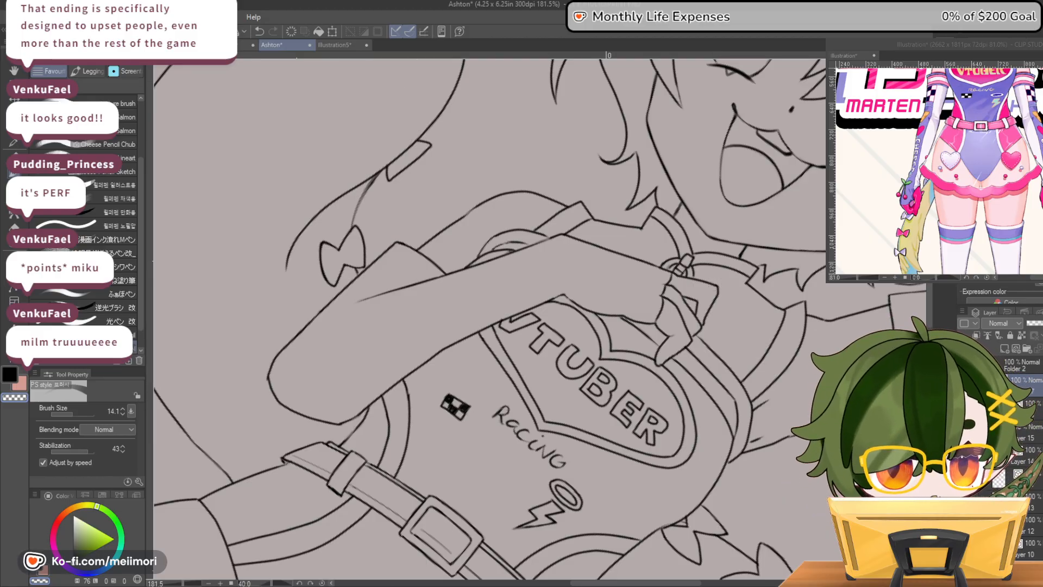
key("^")
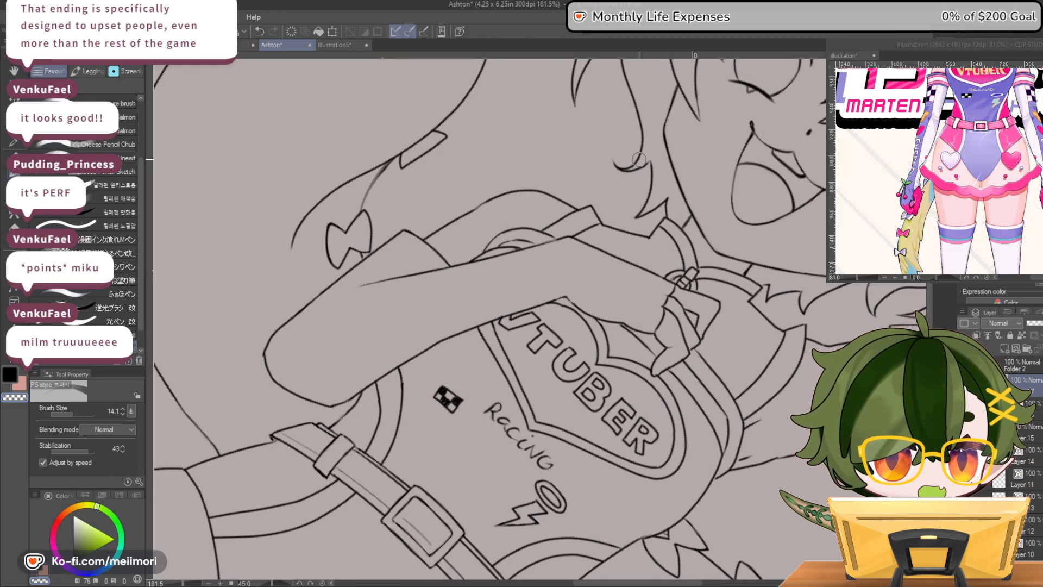
left_click(66, 412)
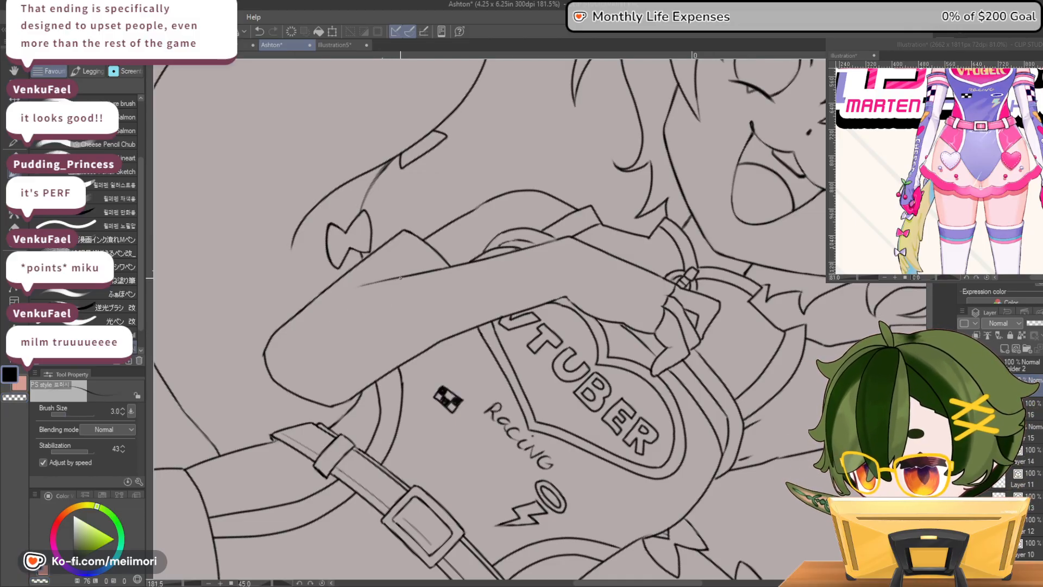
key("ctrl+z")
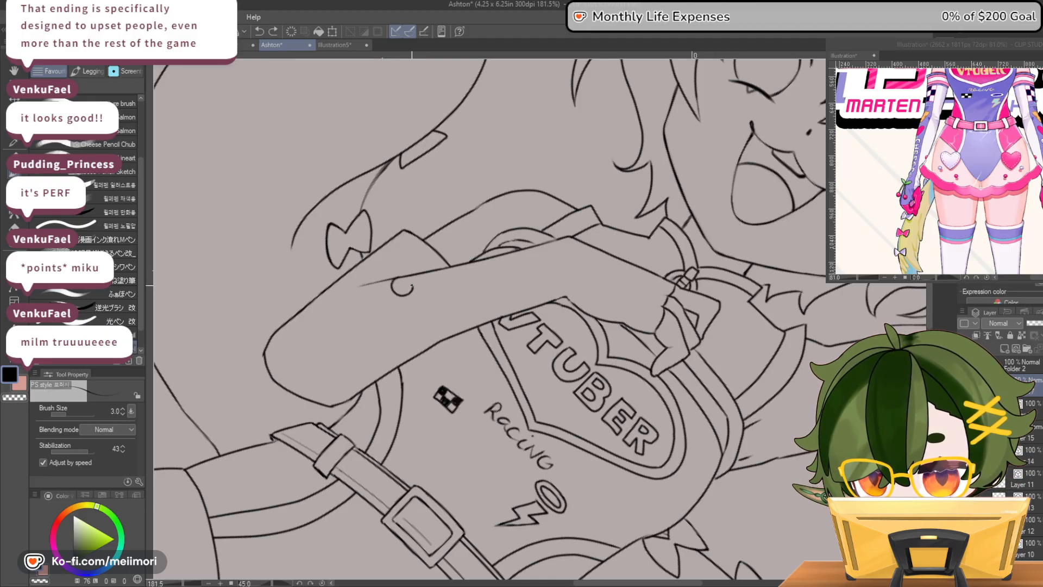
left_click_drag(404, 288, 407, 279)
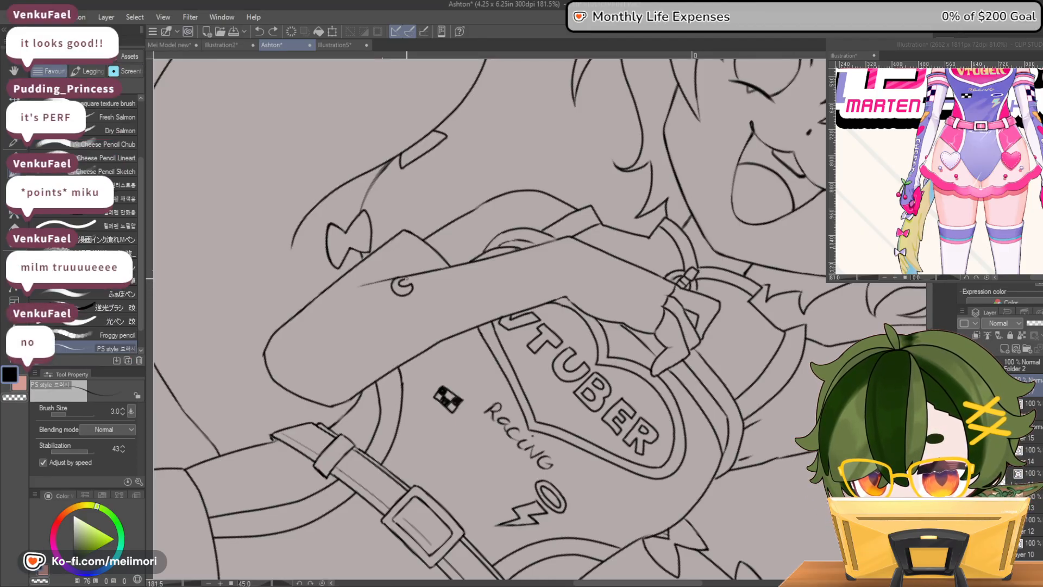
key("ctrl+z")
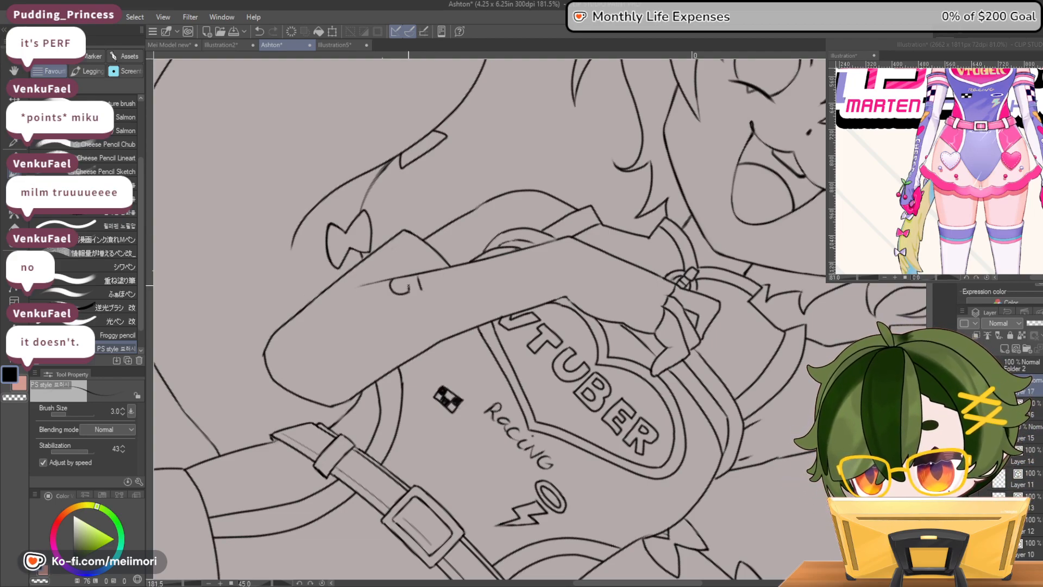
left_click_drag(405, 288, 397, 283)
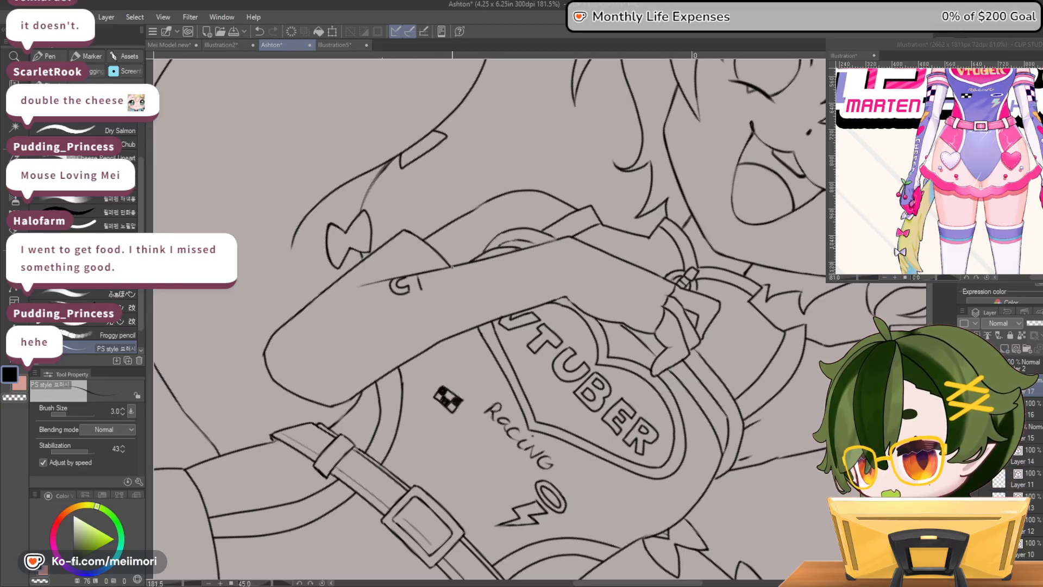
Draw the outlined letters H, E and E after the C, along the bent forearm
key("c")
left_click_drag(408, 278, 408, 286)
mouse_move(421, 290)
left_mouse_down()
mouse_move(418, 277)
mouse_move(417, 292)
mouse_move(430, 276)
mouse_move(438, 288)
mouse_move(435, 271)
mouse_move(456, 282)
mouse_move(454, 268)
left_mouse_up()
key("c")
key("ctrl+z")
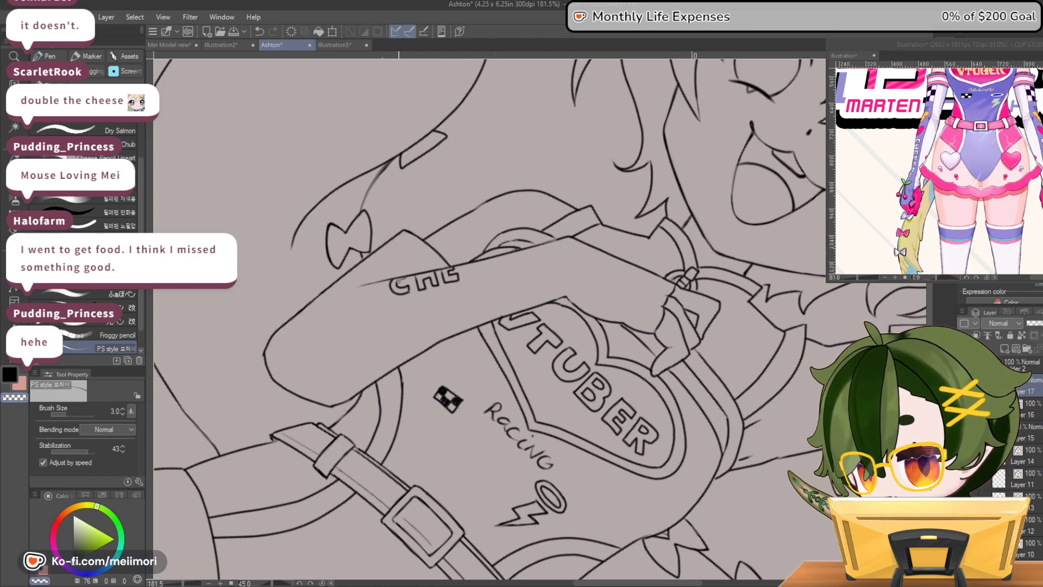
left_click_drag(402, 278, 397, 283)
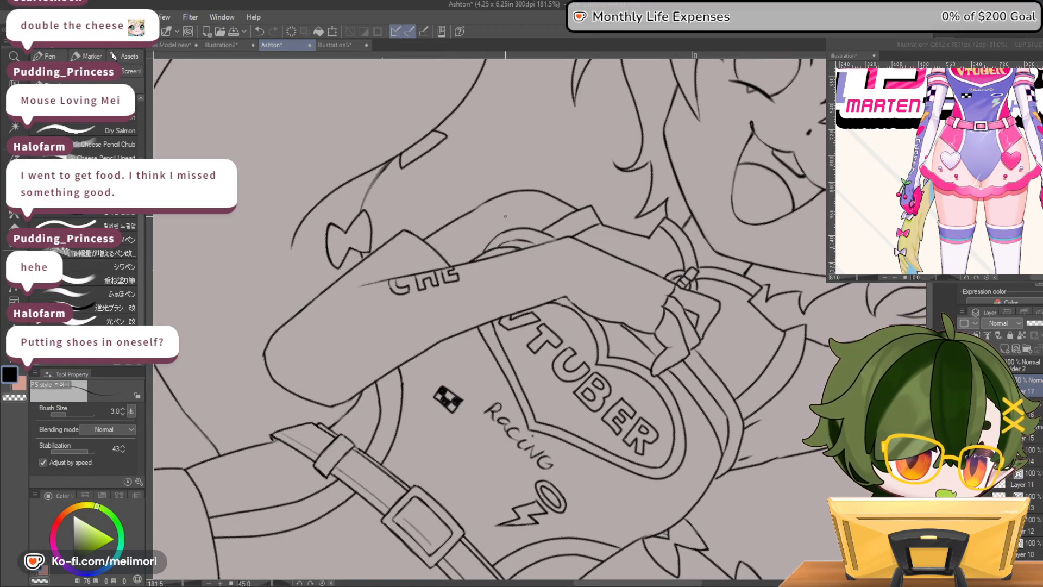
mouse_move(462, 265)
left_mouse_down()
mouse_move(465, 280)
mouse_move(483, 274)
left_mouse_up()
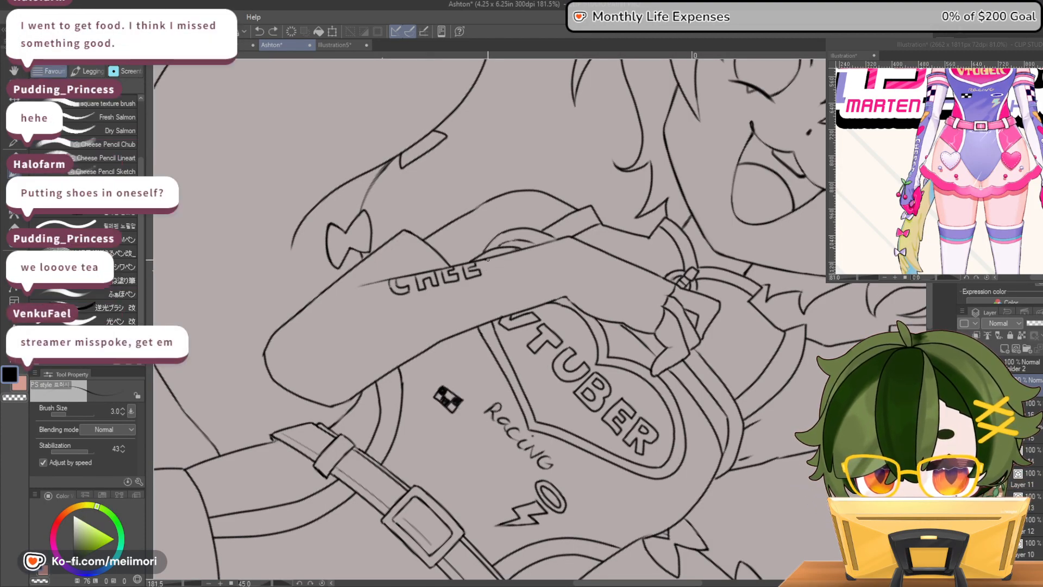
Draw the S after the second E, retrying its strokes and cleaning up its shape
mouse_move(482, 264)
left_mouse_down()
mouse_move(497, 266)
mouse_move(497, 257)
left_mouse_up()
key("ctrl+z")
key("ctrl+z")
key("ctrl+z")
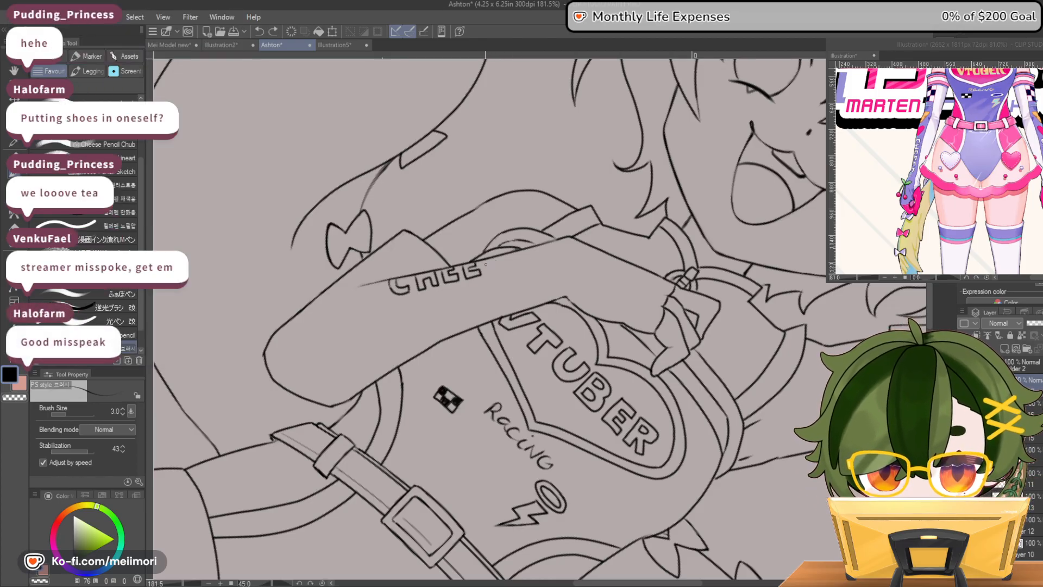
left_click_drag(485, 273, 498, 263)
key("ctrl+z")
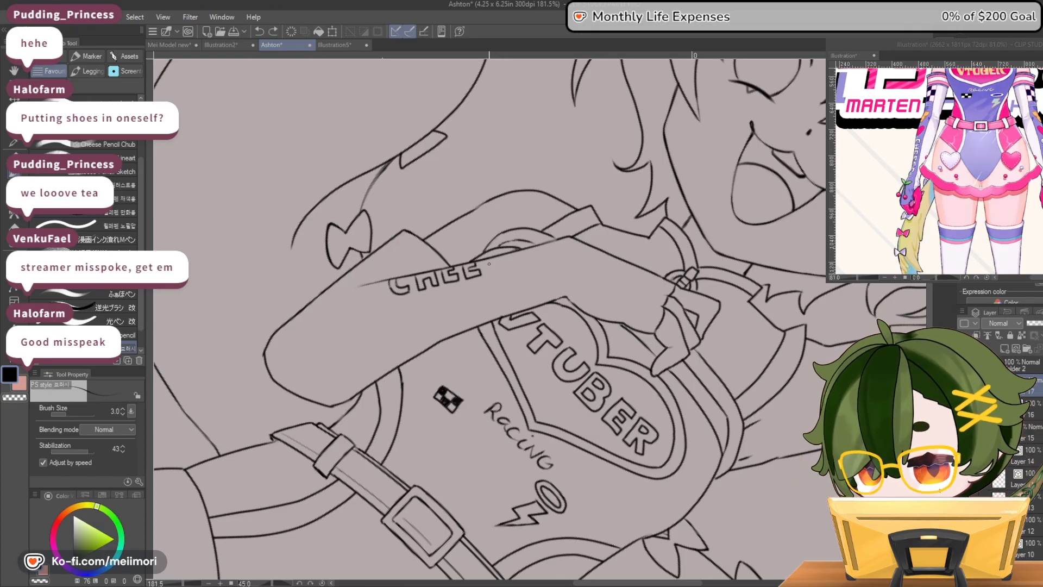
mouse_move(484, 271)
left_mouse_down()
mouse_move(491, 263)
mouse_move(487, 274)
left_mouse_up()
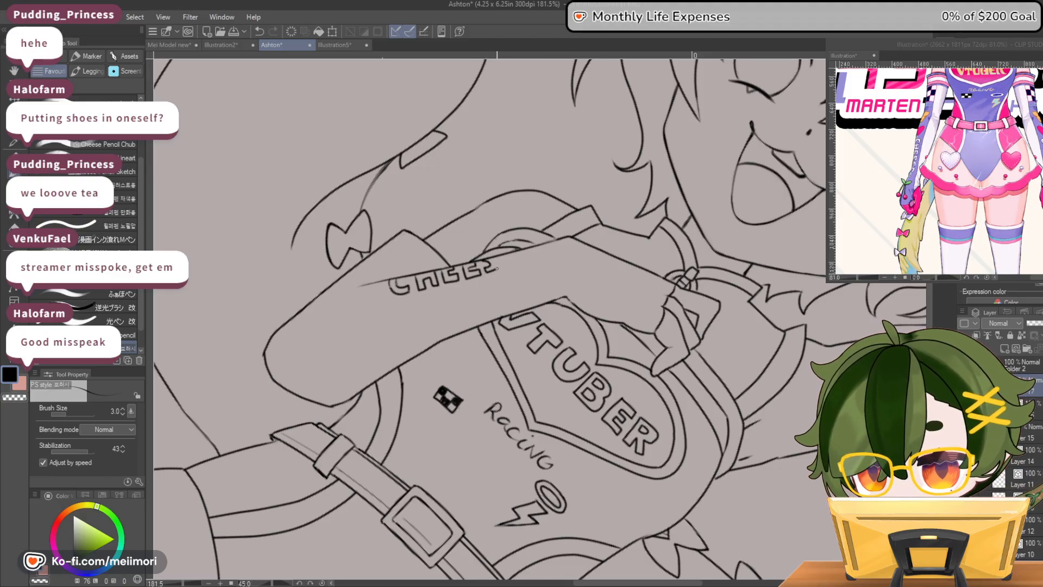
key("c")
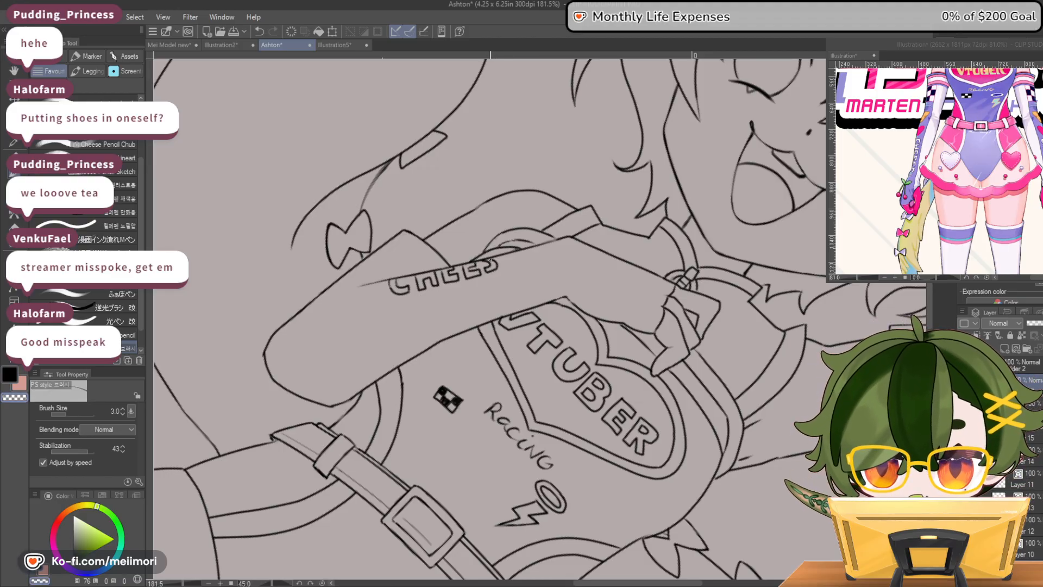
key("c")
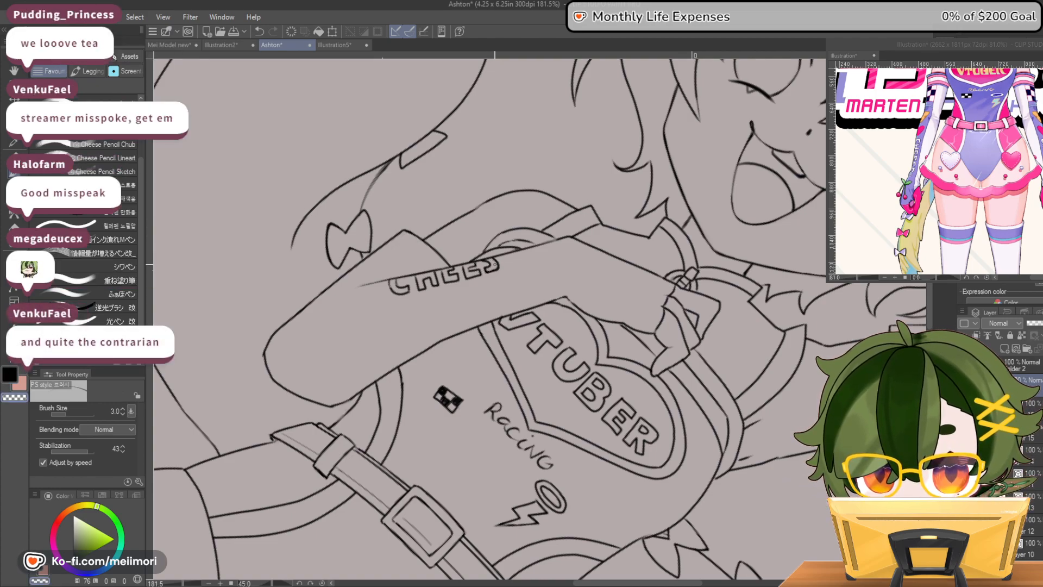
Complete the word CHEESE with its last E and two exclamation marks, and draw a teardrop shape before the C
key("c")
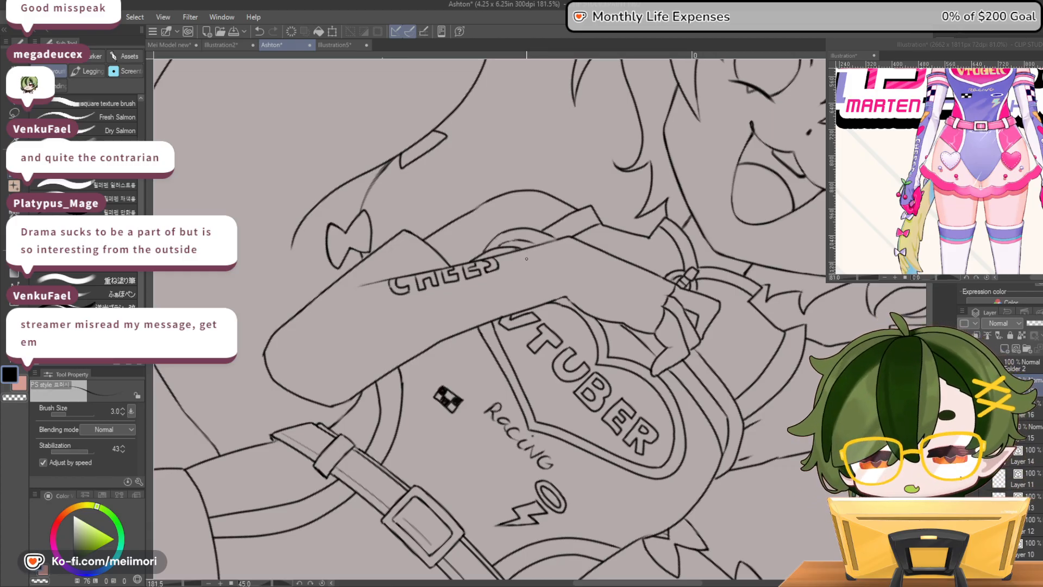
mouse_move(506, 259)
left_mouse_down()
mouse_move(504, 269)
mouse_move(515, 265)
left_mouse_up()
key("ctrl+z")
key("ctrl+z")
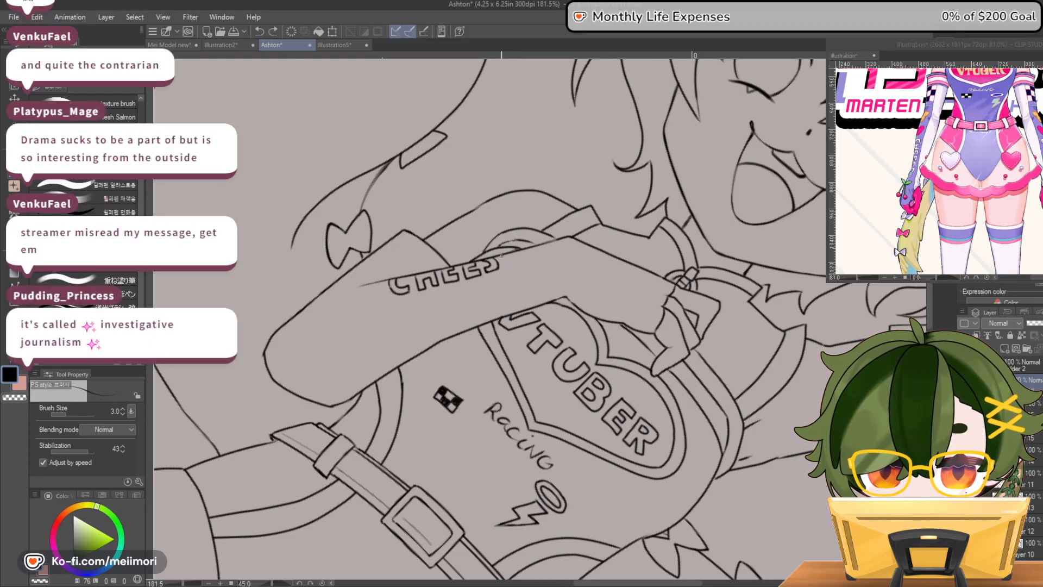
key("ctrl+z")
left_click_drag(507, 268, 525, 259)
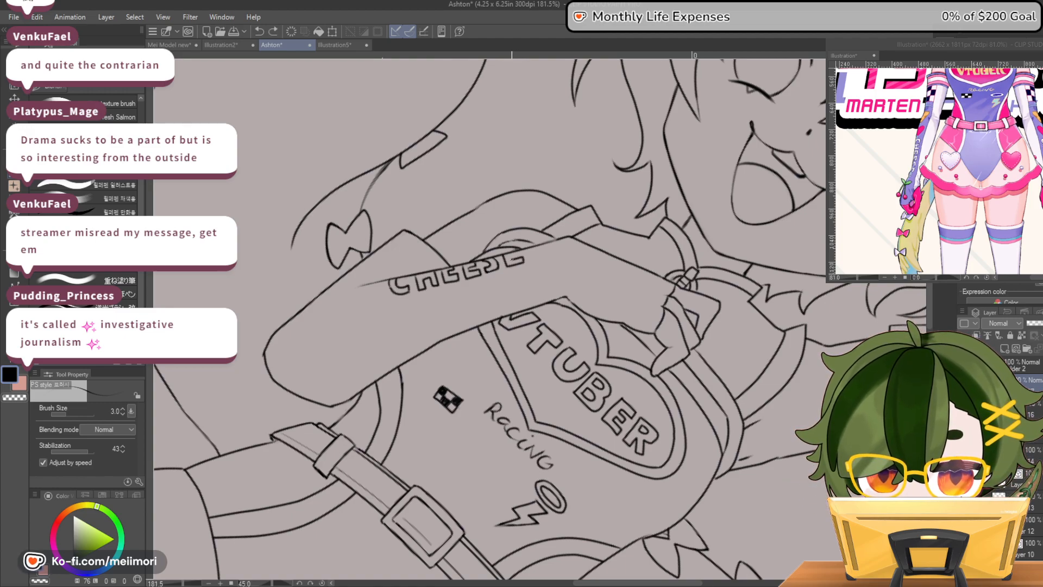
key("c")
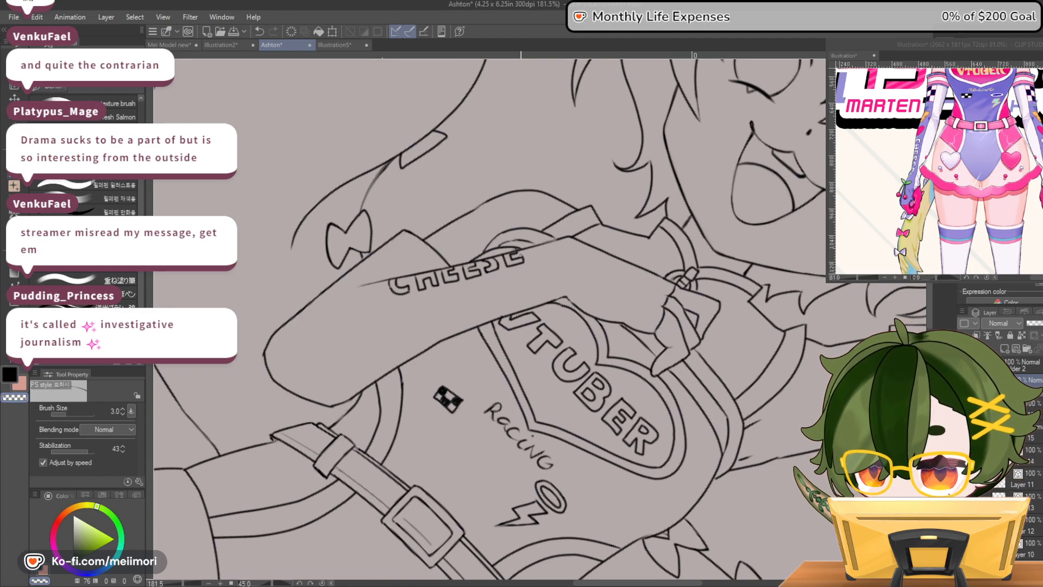
key("c")
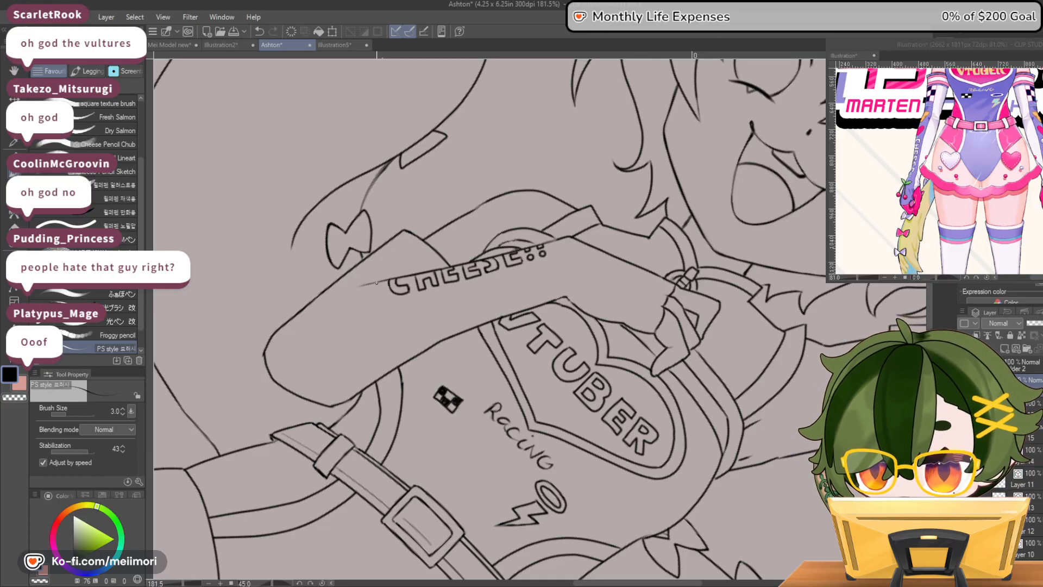
mouse_move(380, 287)
left_mouse_down()
mouse_move(363, 308)
mouse_move(336, 305)
mouse_move(359, 286)
left_mouse_up()
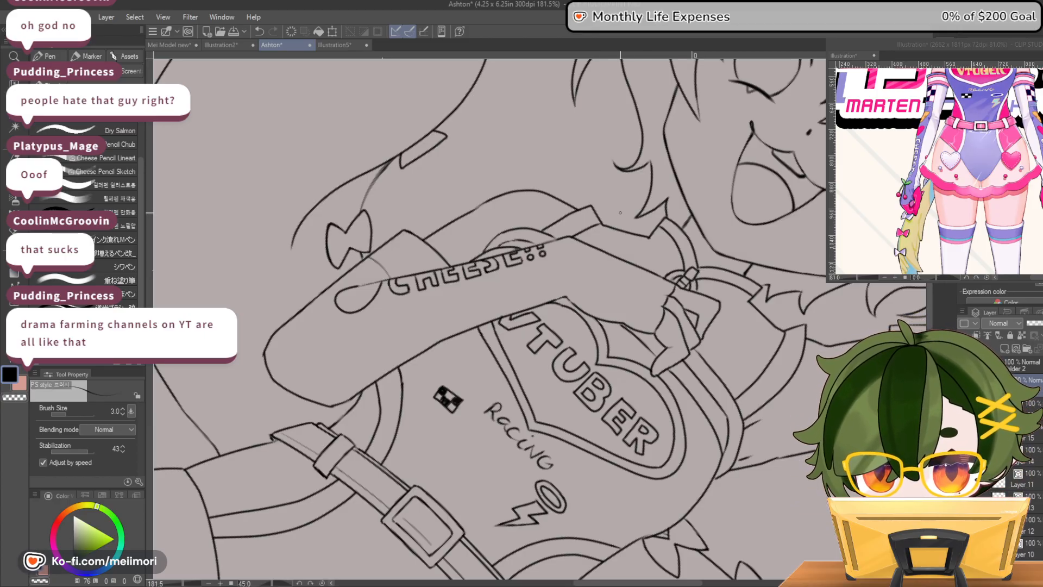
Straighten the canvas and rework the bent forearm's inner edge beside the VTUBER heart
scroll(578, 285, "down", 6)
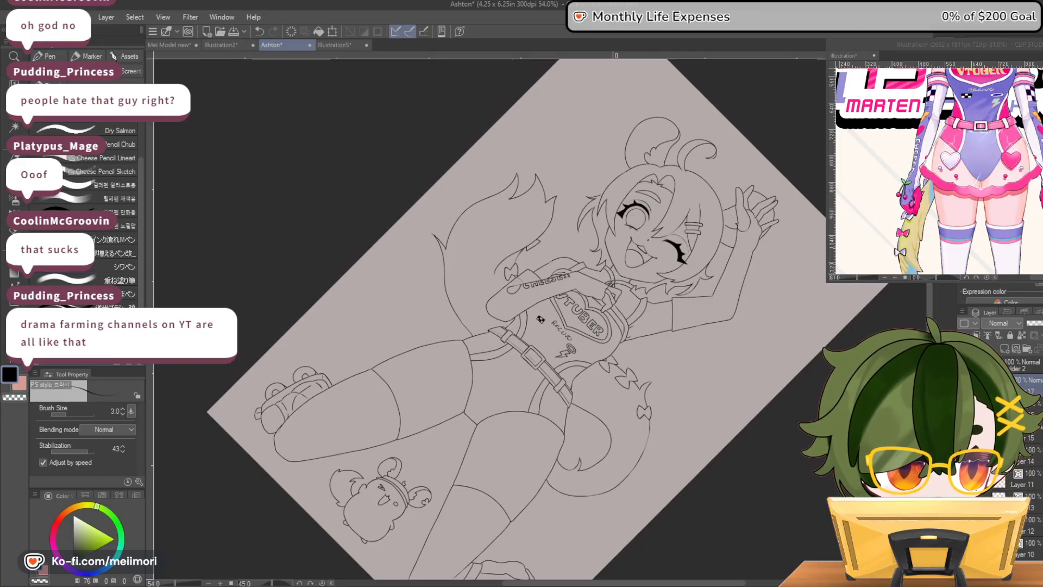
key("ctrl+@")
scroll(534, 330, "up", 7)
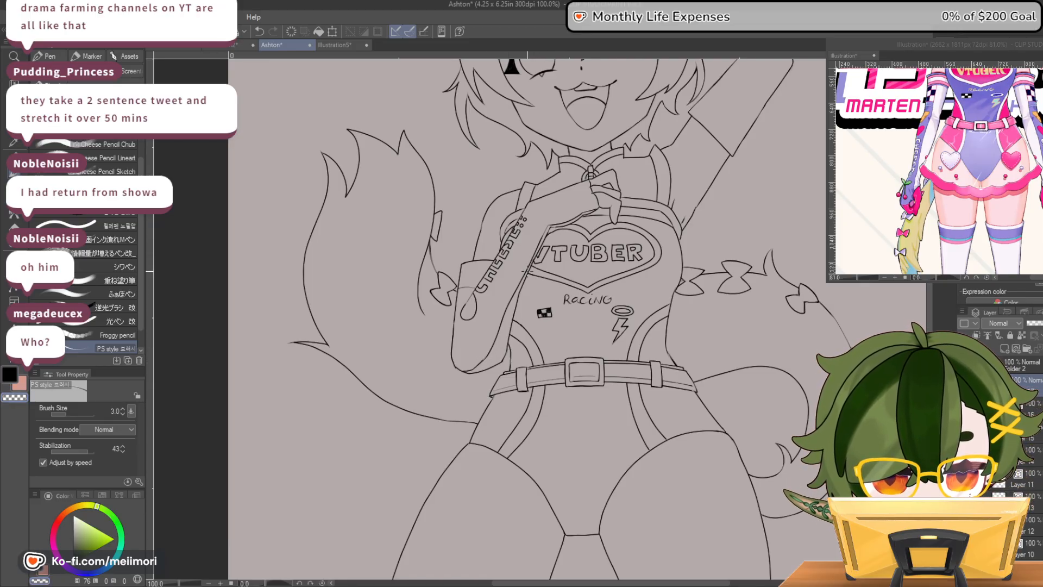
left_click_drag(546, 225, 519, 278)
left_click_drag(549, 225, 520, 278)
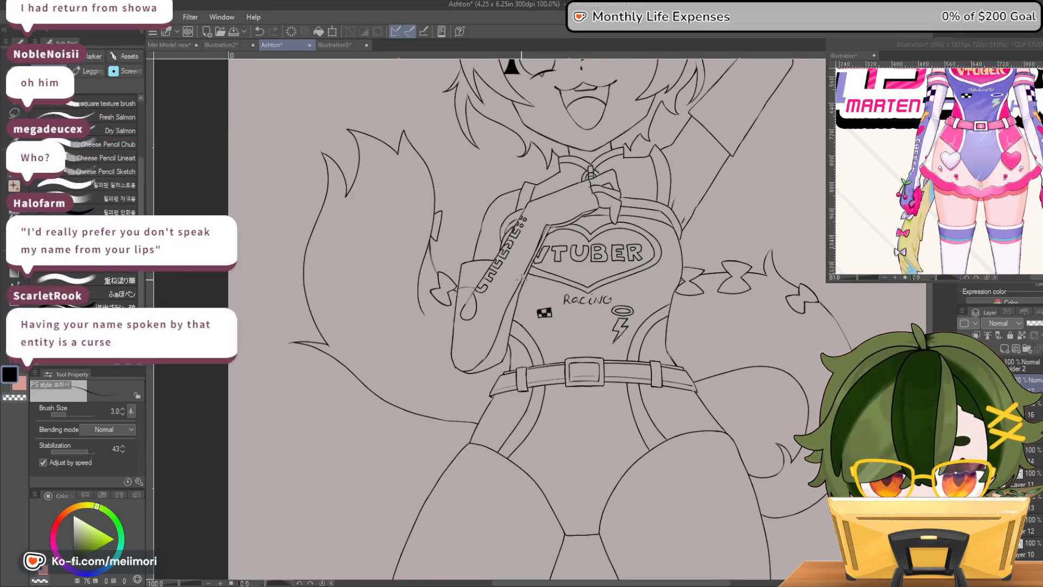
key("c")
left_click_drag(547, 227, 521, 279)
key("c")
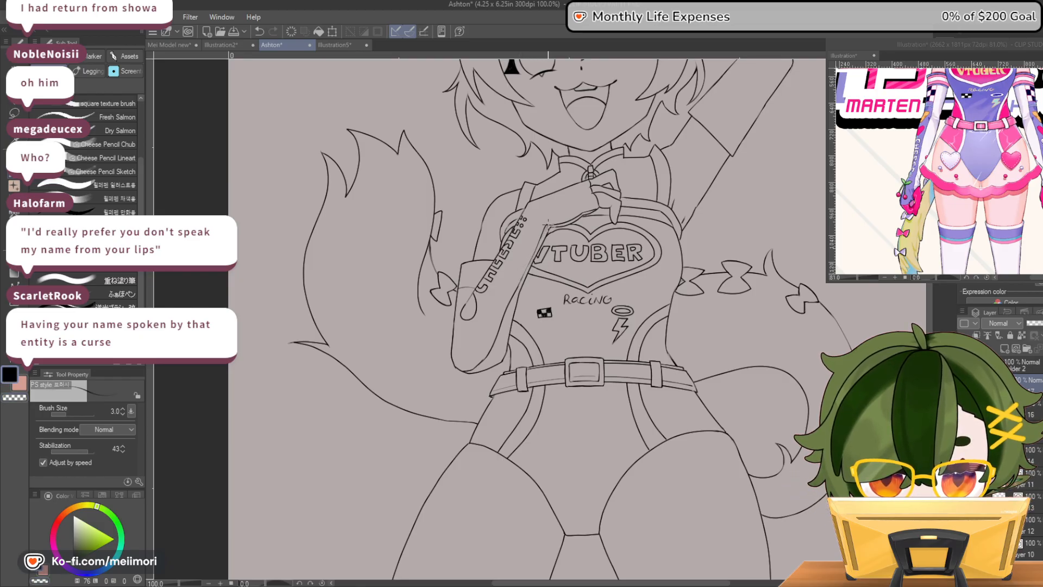
left_click_drag(547, 226, 523, 275)
key("c")
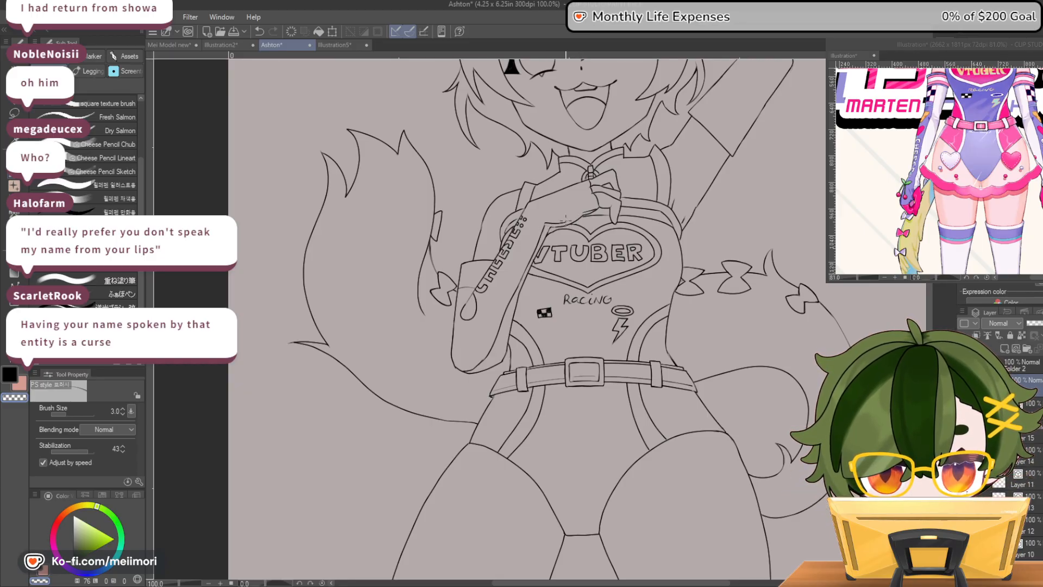
Redraw and clean up the line under the bent arm's wrist, above the VTUBER heart
scroll(586, 216, "up", 5)
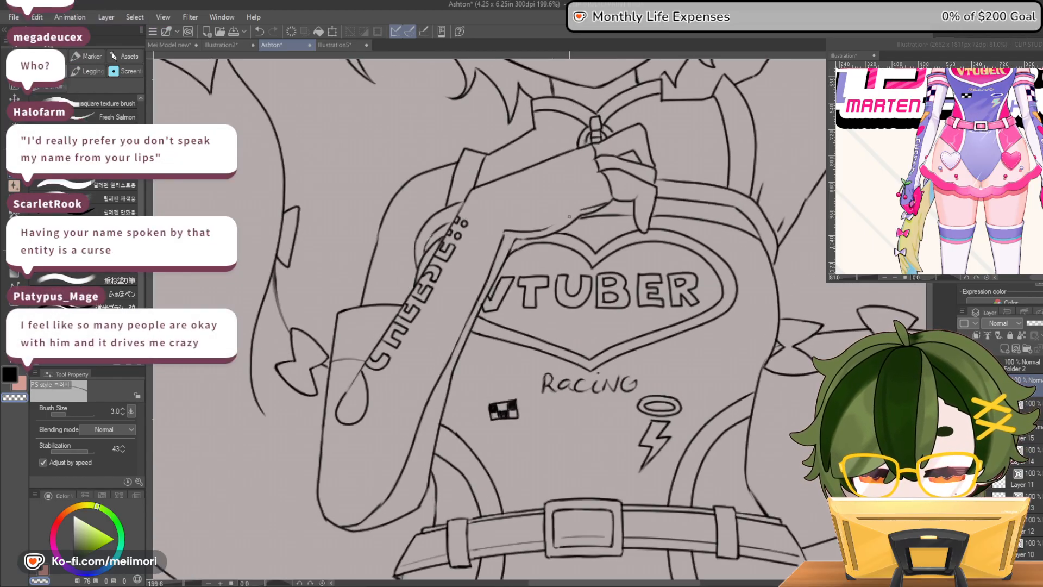
key("c")
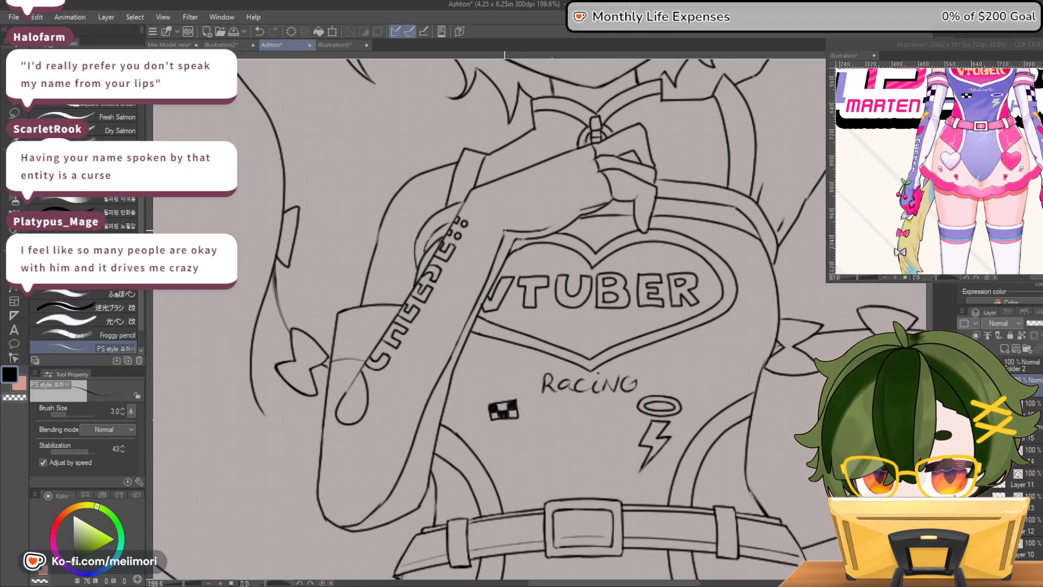
left_click_drag(521, 232, 571, 210)
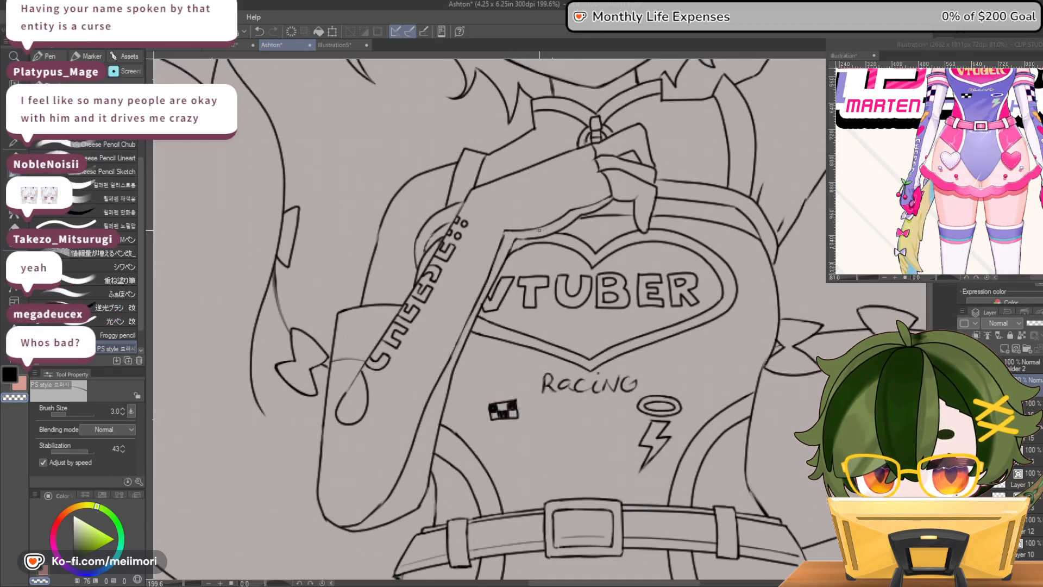
key("c")
left_click_drag(505, 232, 586, 206)
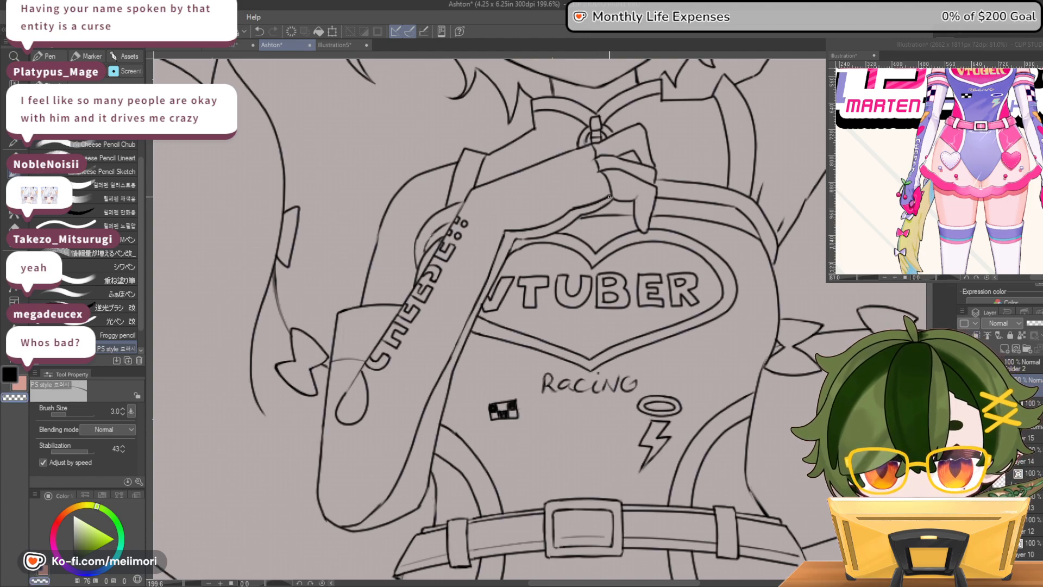
key("c")
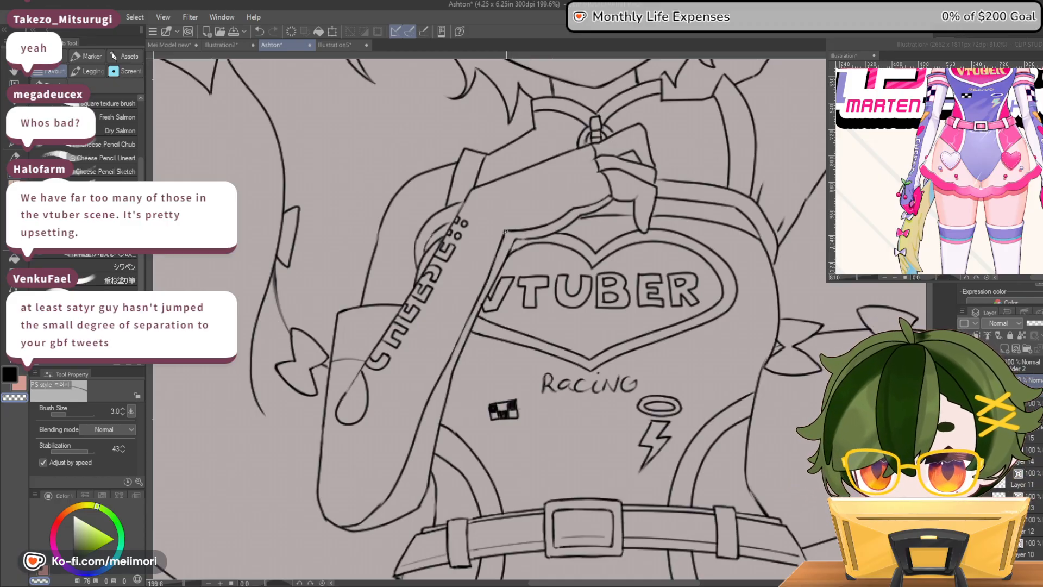
Redraw the forearm's inner edge from the wrist corner down past the heart emblem and erase the stray lines
left_click_drag(505, 234, 444, 363)
key("ctrl+z")
left_click_drag(501, 238, 450, 356)
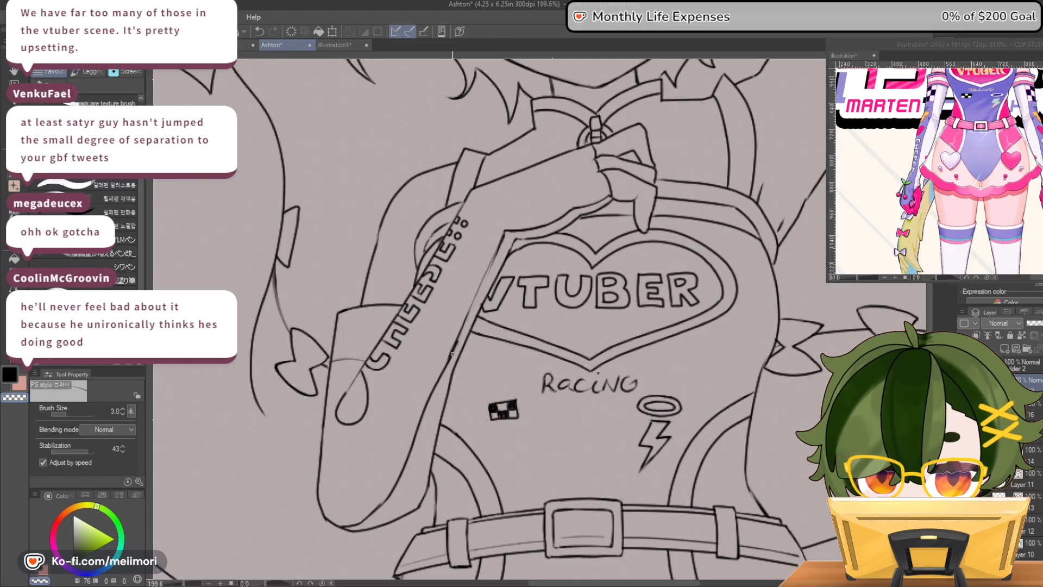
left_click_drag(506, 234, 488, 273)
key("c")
left_click_drag(504, 233, 437, 377)
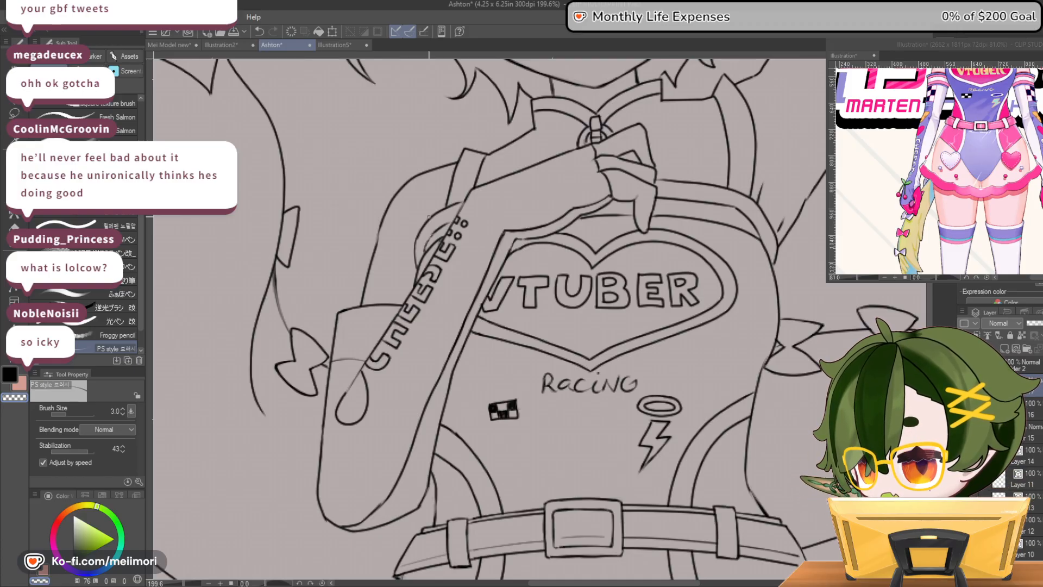
scroll(426, 212, "down", 5)
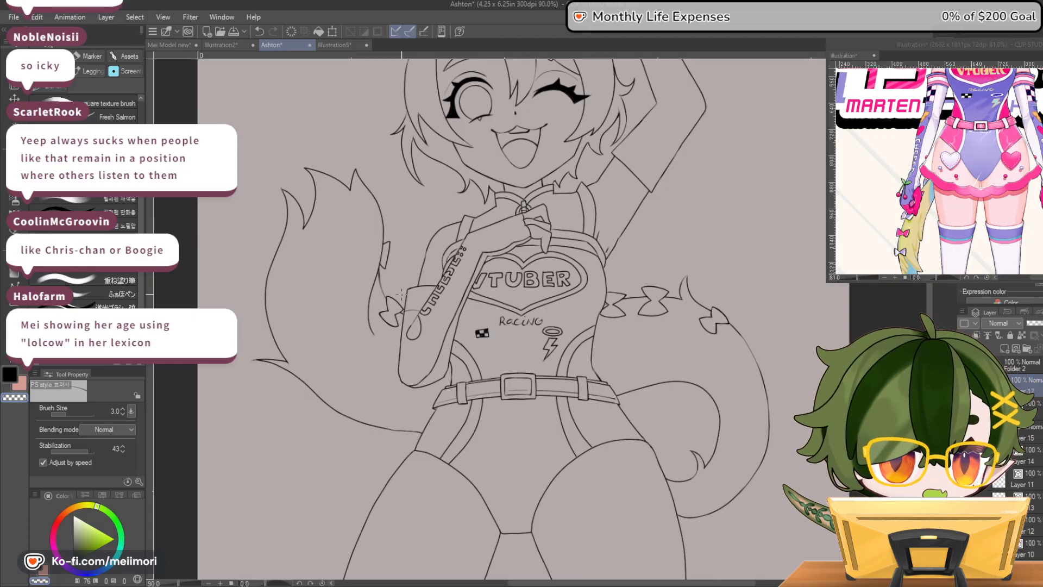
scroll(467, 309, "down", 5)
scroll(469, 320, "up", 3)
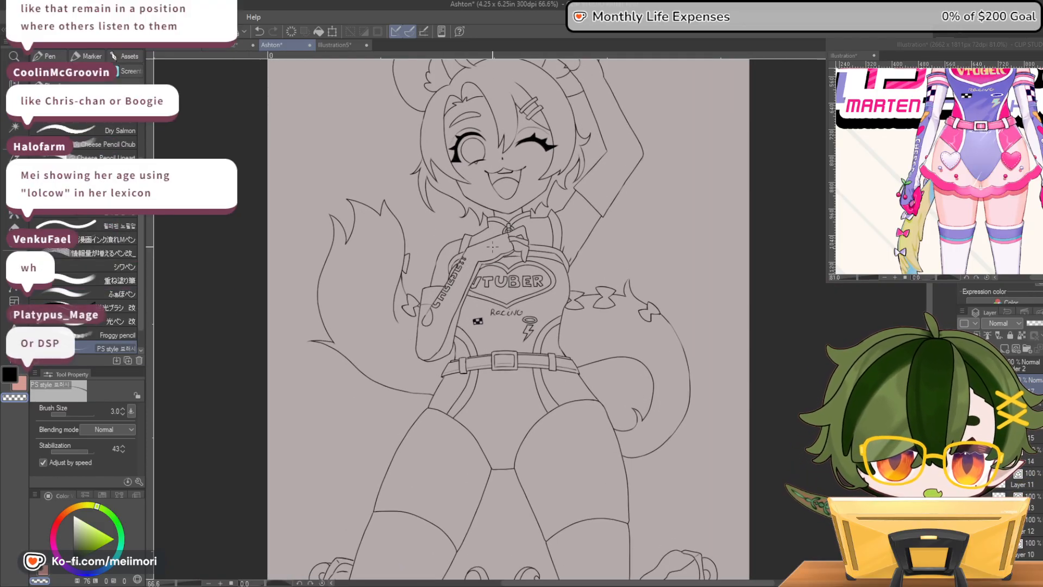
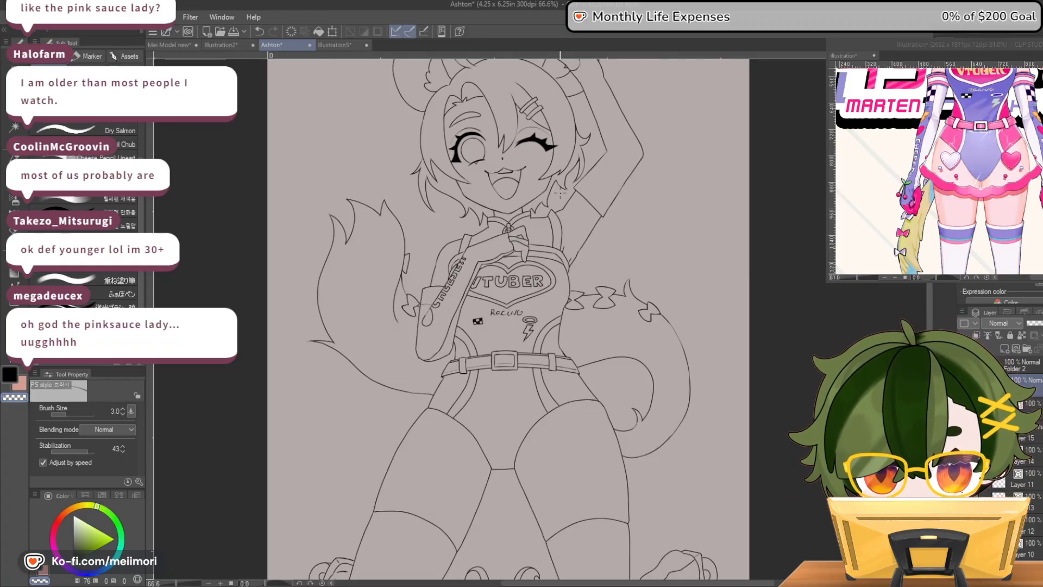
Touch up the hairclip lines above the winking eye, alternating between drawing and erasing at their ends
scroll(608, 314, "down", 2)
scroll(617, 470, "up", 2)
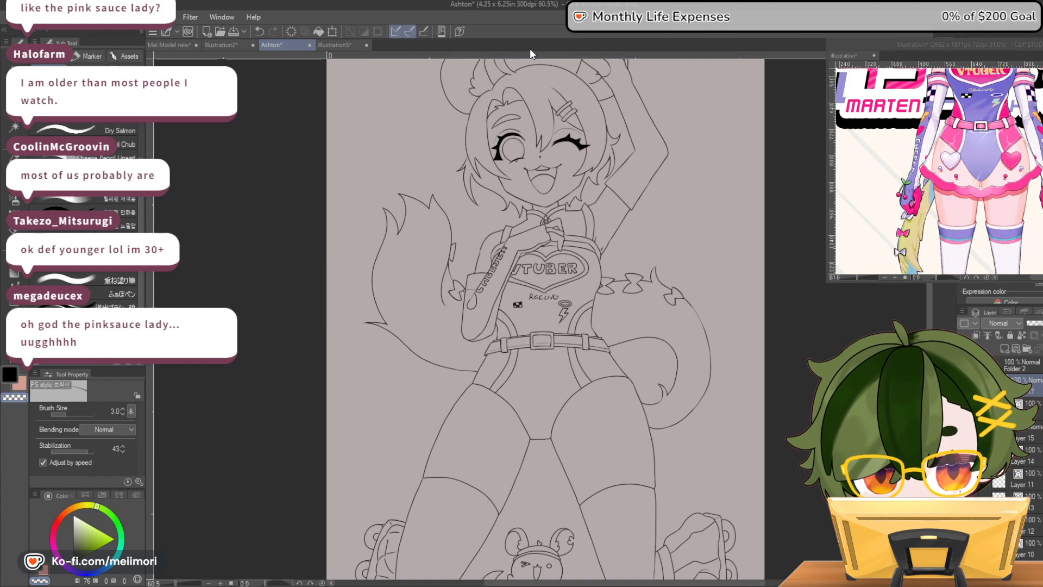
scroll(554, 88, "up", 4)
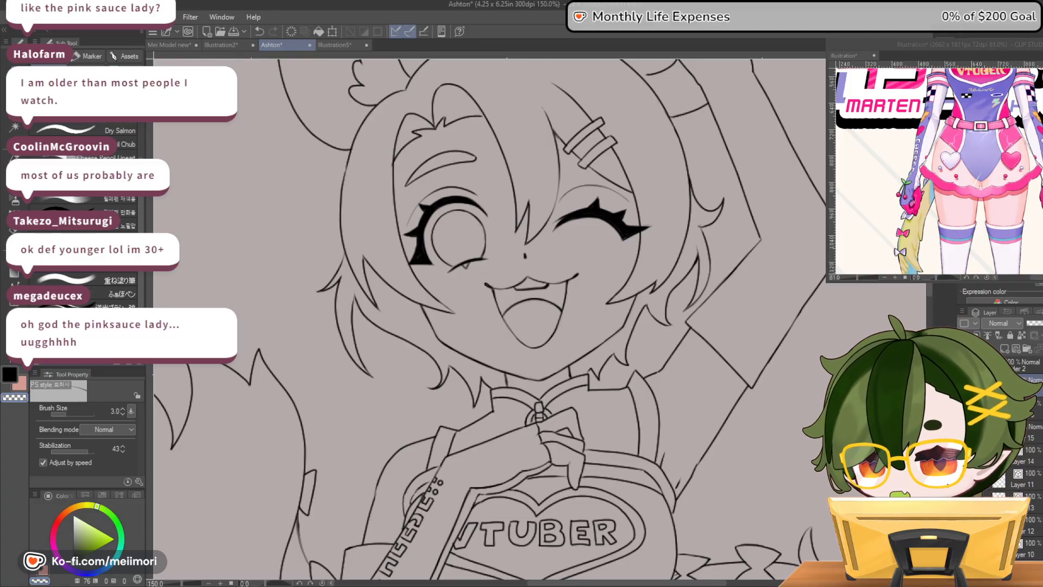
left_click_drag(573, 155, 595, 160)
scroll(594, 159, "up", 3)
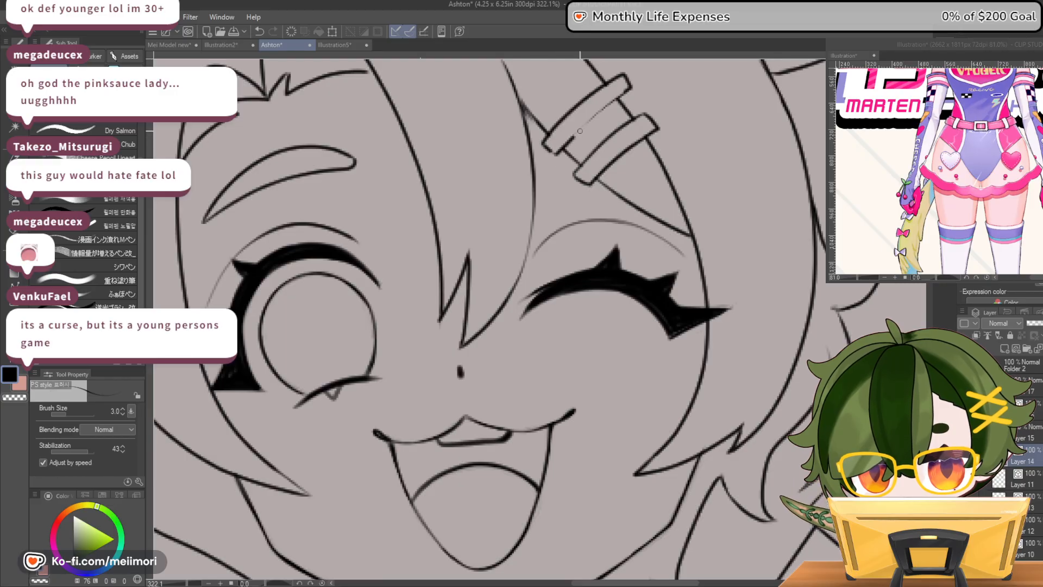
key("c")
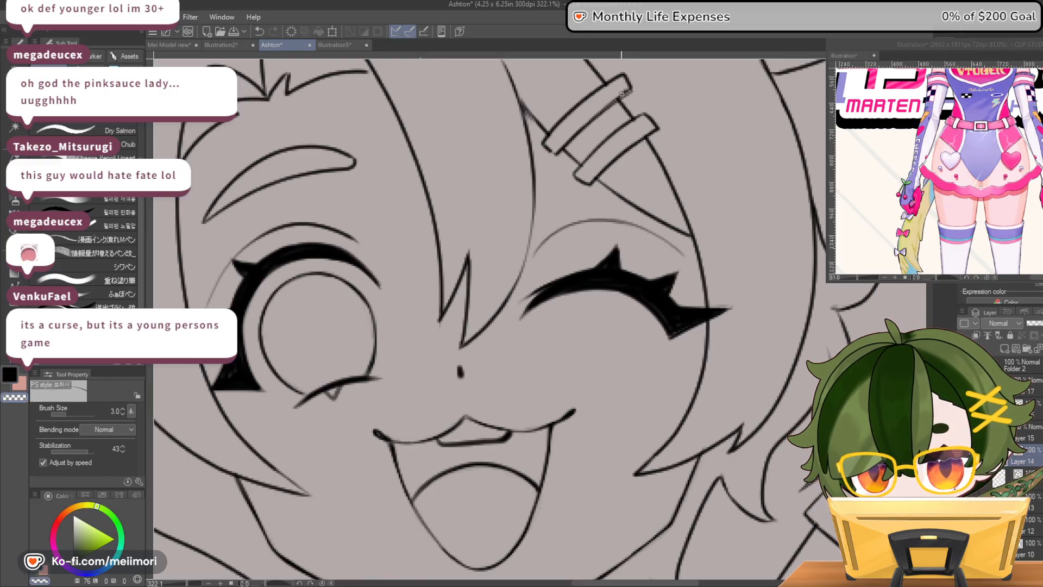
left_click_drag(626, 91, 622, 99)
key("c")
key("c")
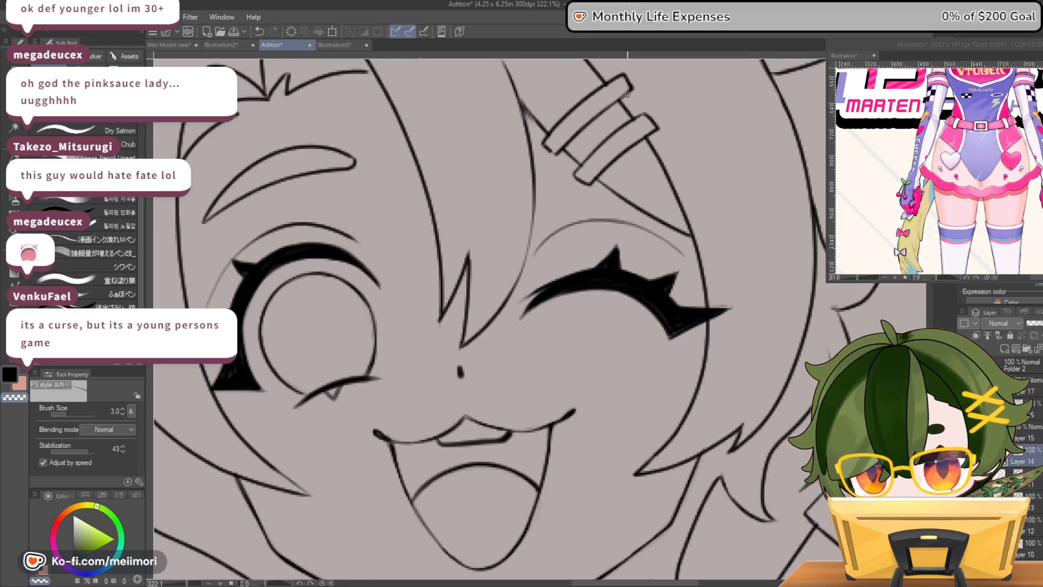
key("c")
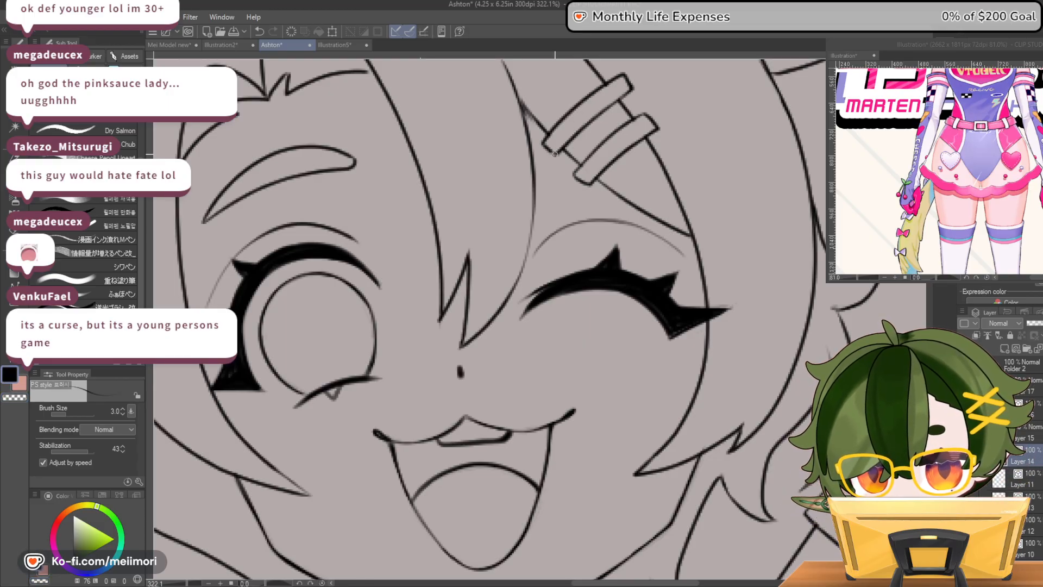
key("c")
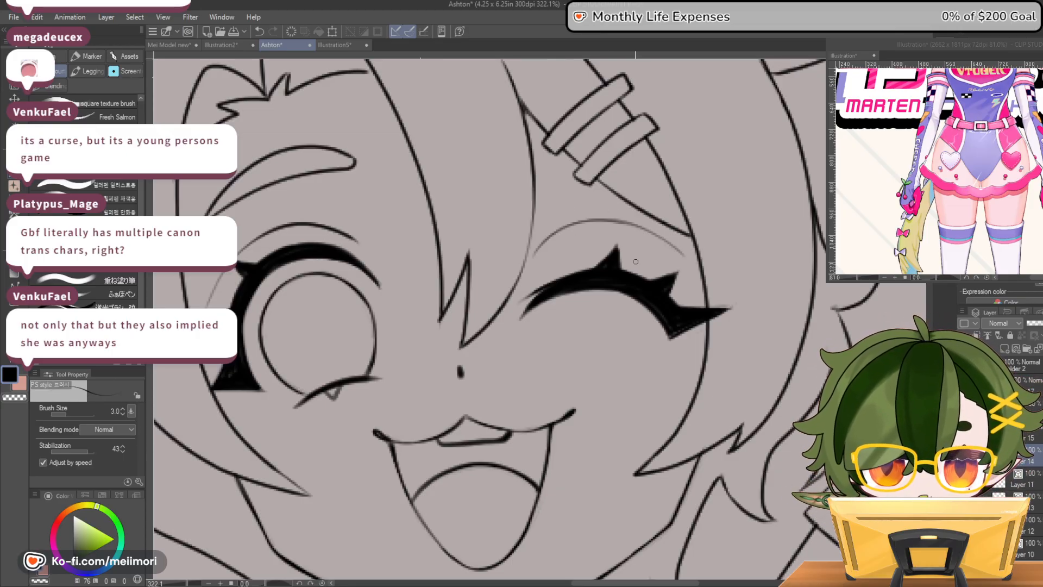
Review the full figure's lineart and examine the lower legs and shoes in the reference illustration
scroll(635, 261, "down", 10)
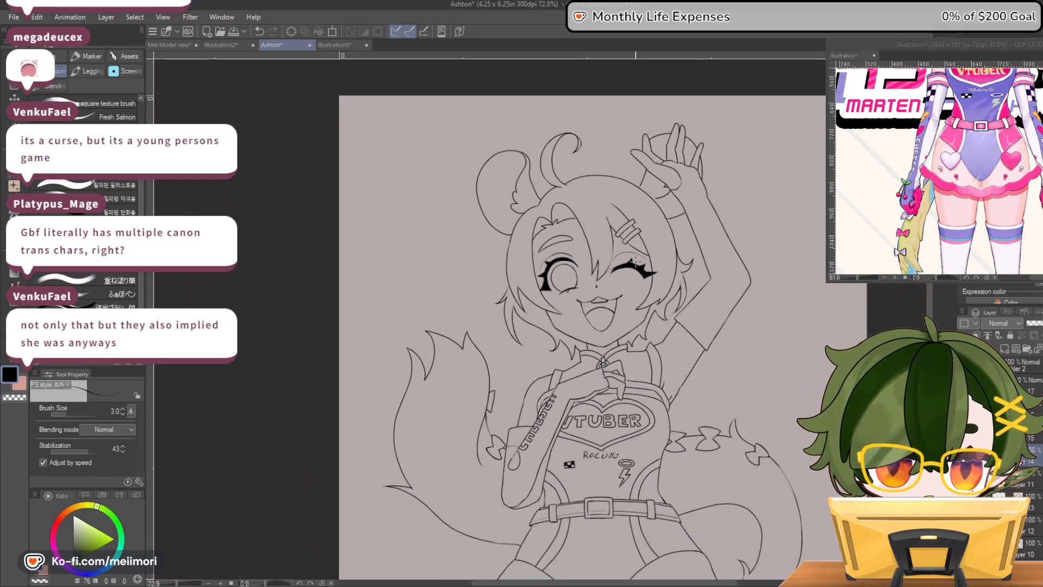
scroll(635, 262, "down", 2)
scroll(635, 262, "up", 1)
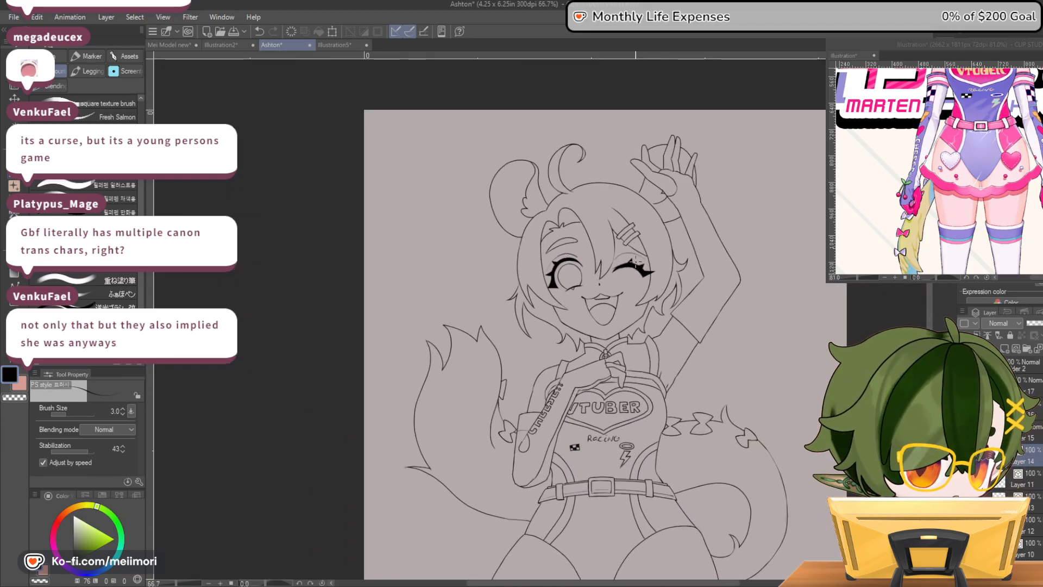
scroll(635, 261, "down", 3)
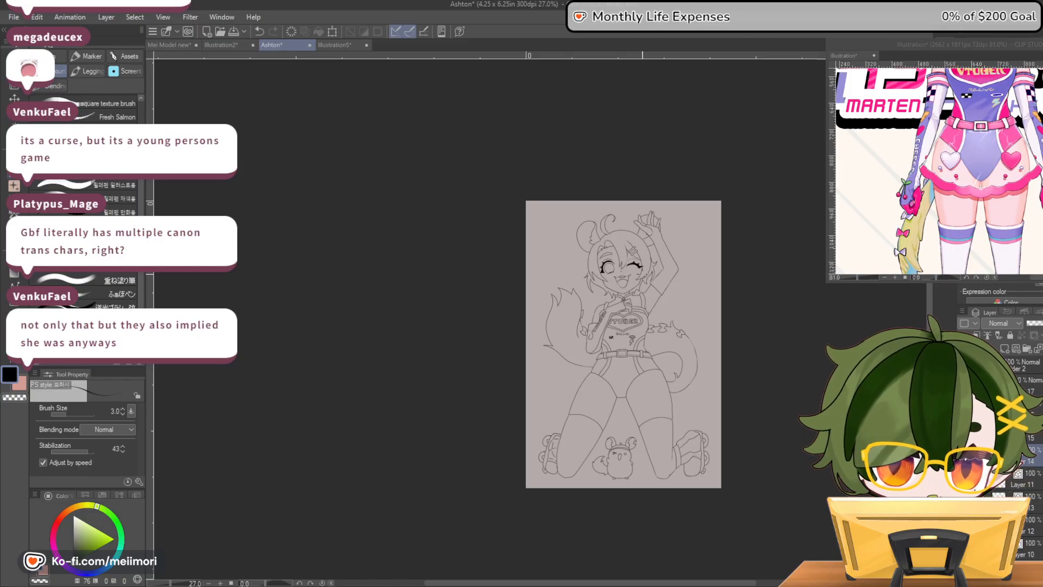
scroll(635, 261, "down", 1)
scroll(636, 262, "up", 3)
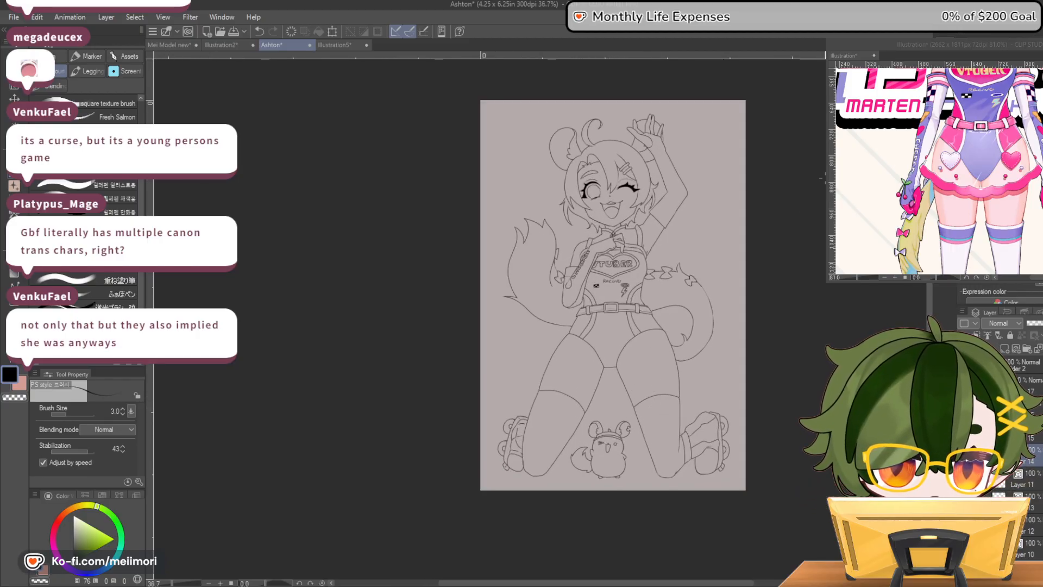
scroll(934, 171, "down", 5)
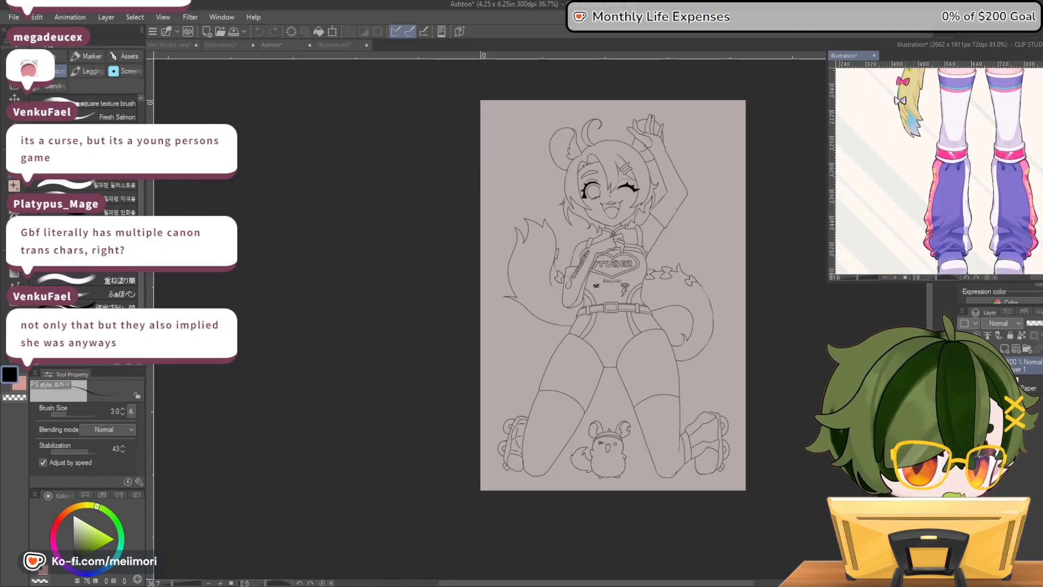
scroll(934, 171, "down", 1)
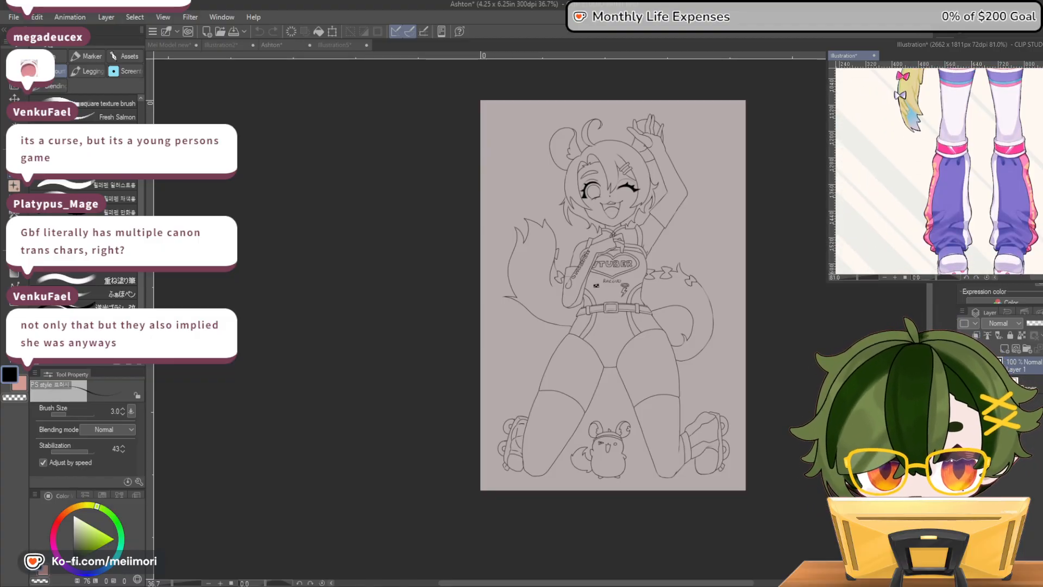
scroll(934, 171, "down", 2)
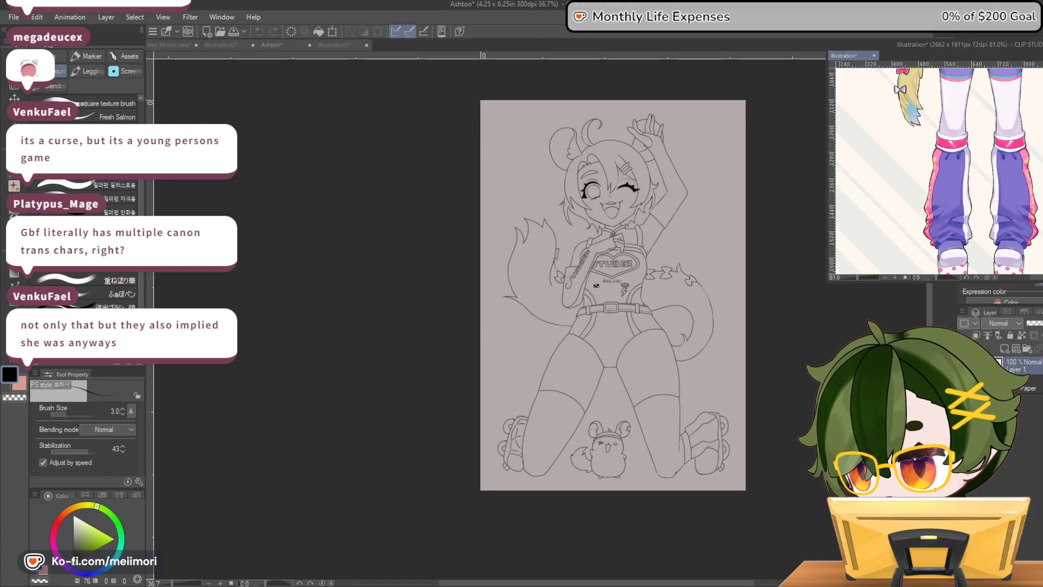
Rework the ankle cuff's inner edge on the leg beside the mascot's round eye and redraw its bottom line at brush size 3.0
scroll(739, 468, "up", 6)
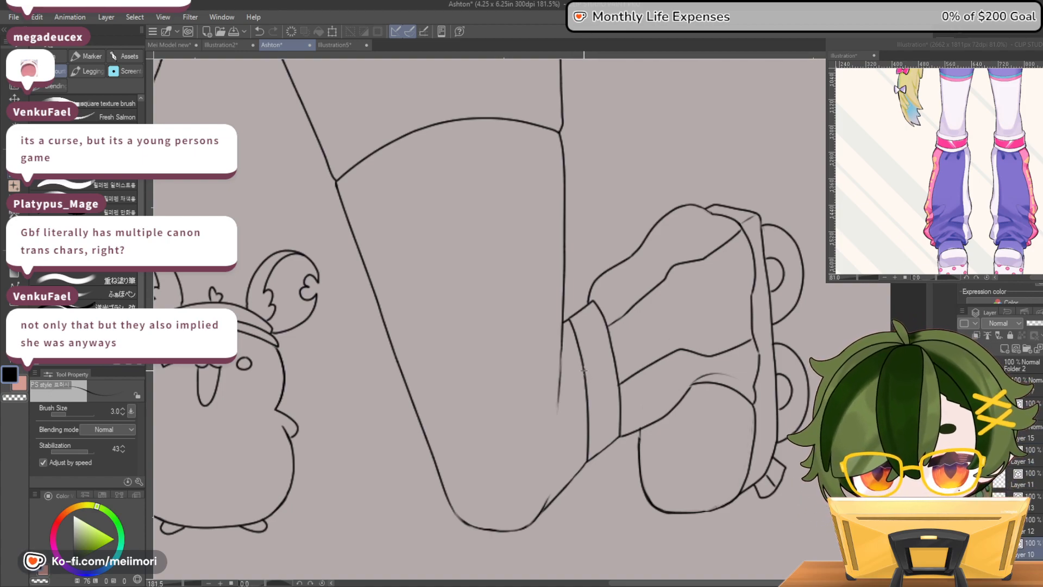
left_click_drag(570, 341, 590, 440)
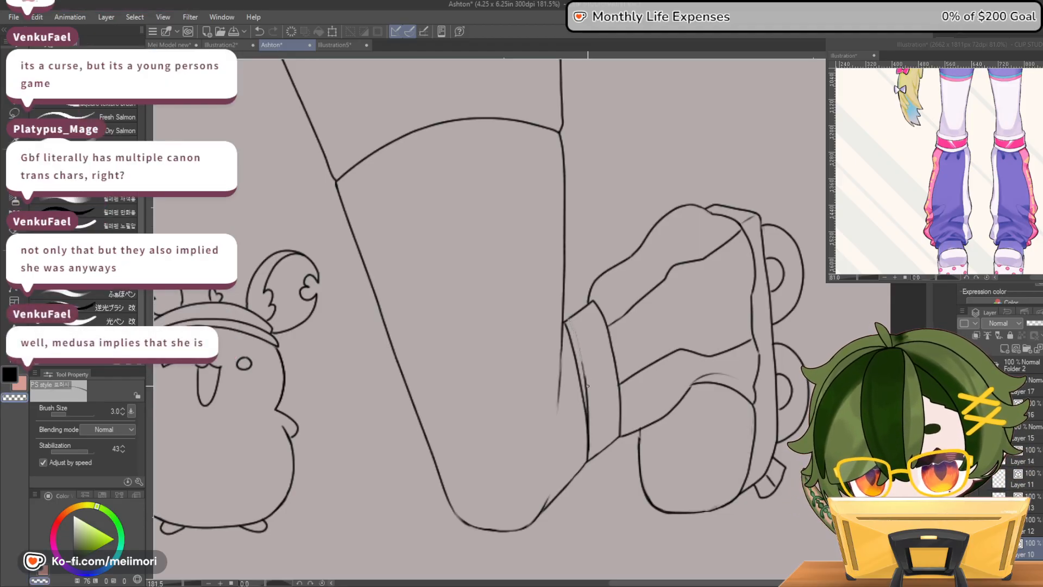
left_click(74, 414)
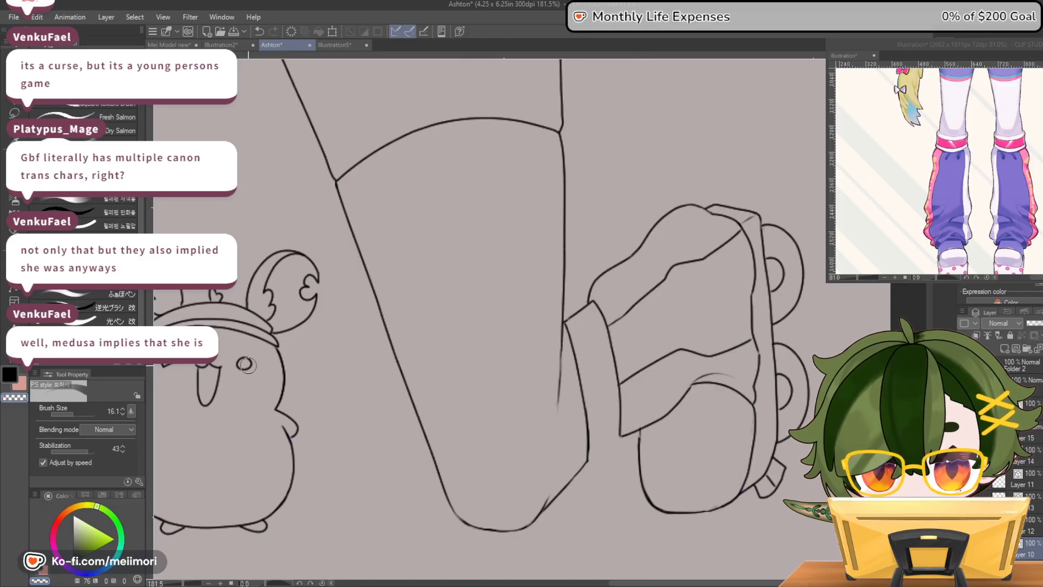
left_click(63, 414)
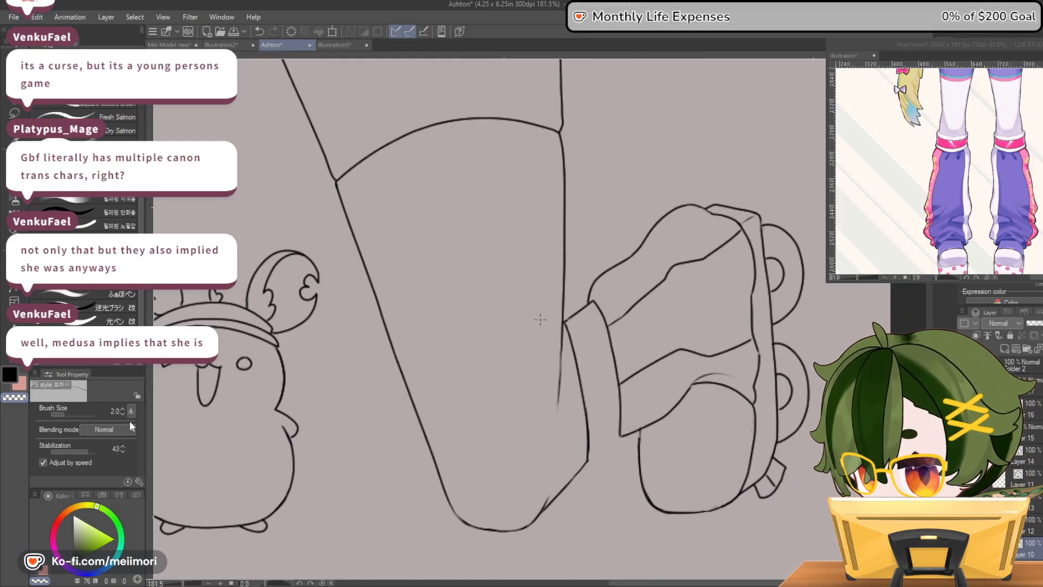
key("c")
left_click_drag(586, 460, 617, 435)
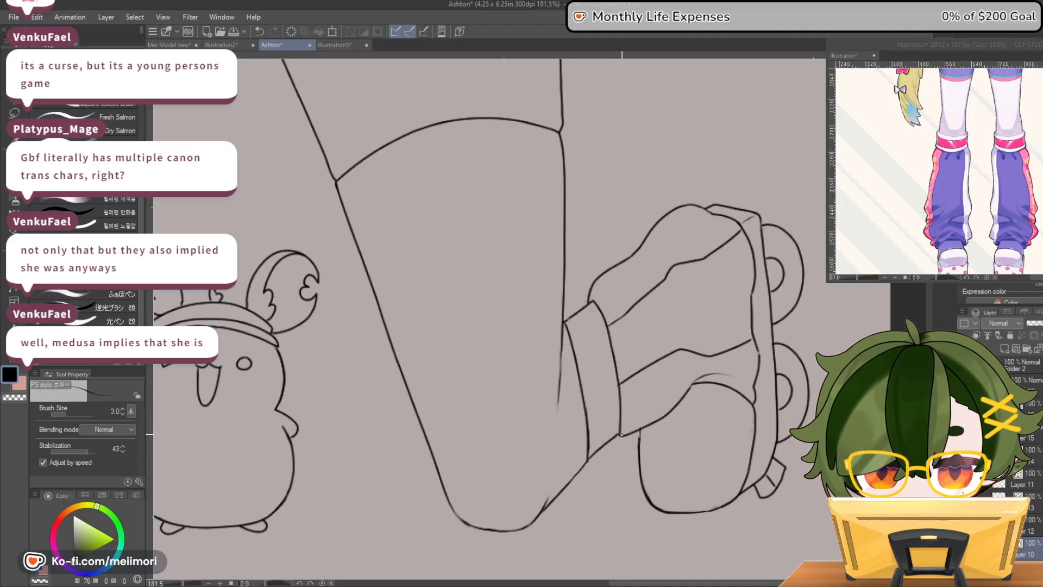
Clean up the corners of the same ankle cuff where its edges meet the leg and the skate
key("c")
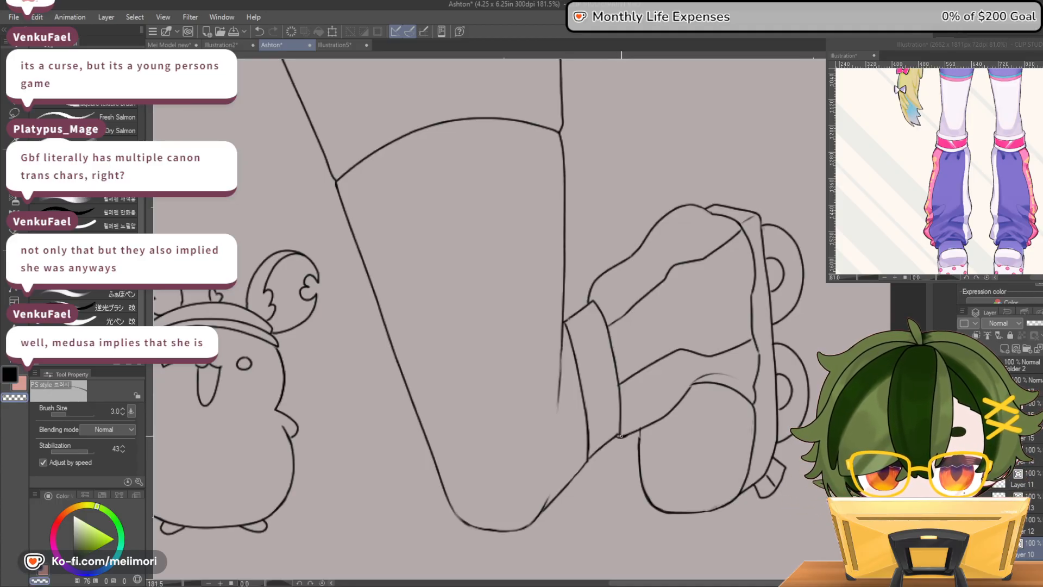
key("c")
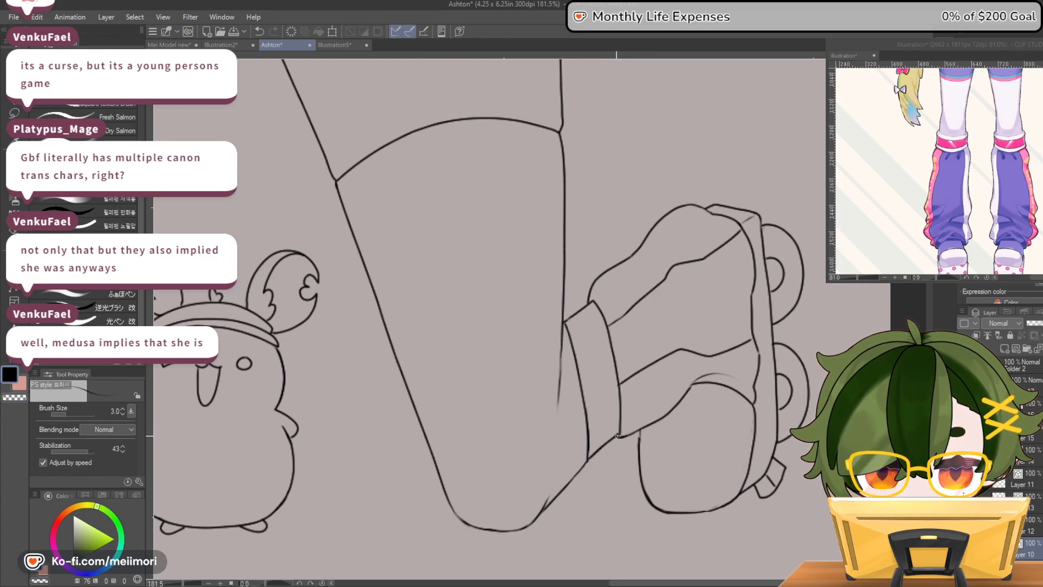
key("c")
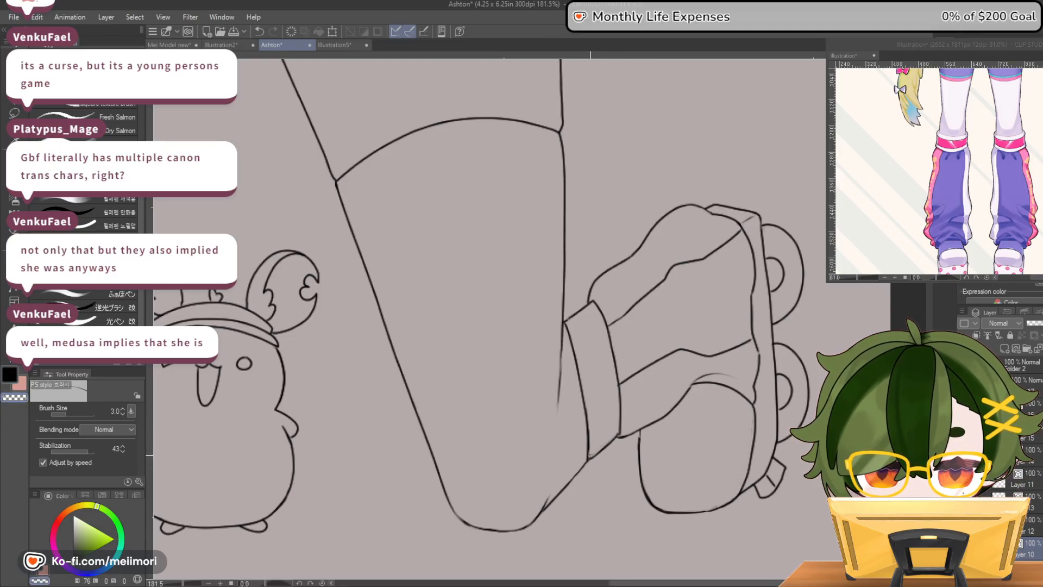
key("c")
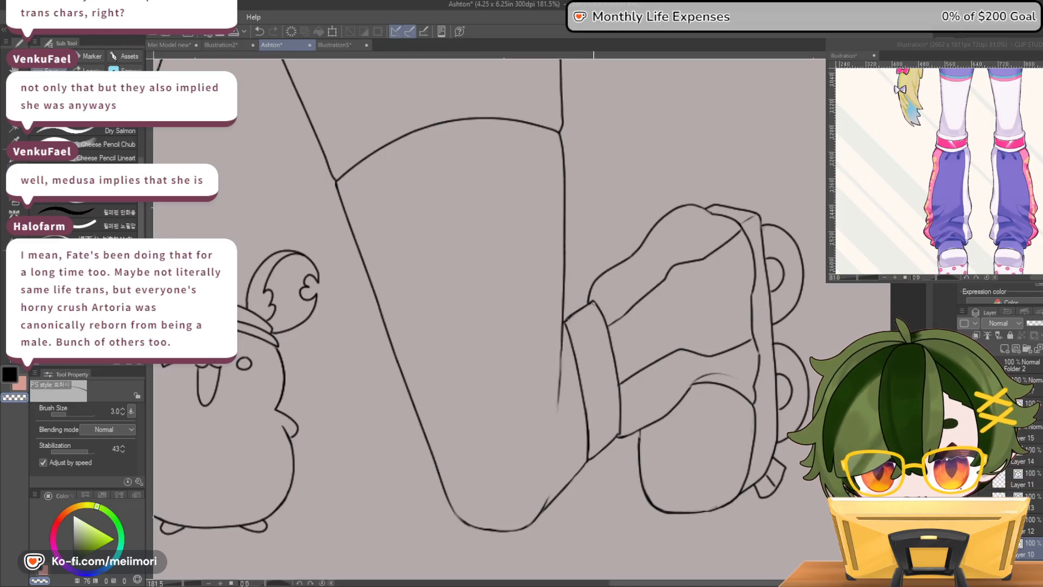
mouse_move(565, 322)
left_mouse_down()
mouse_move(589, 304)
mouse_move(563, 319)
left_mouse_up()
key("c")
key("c")
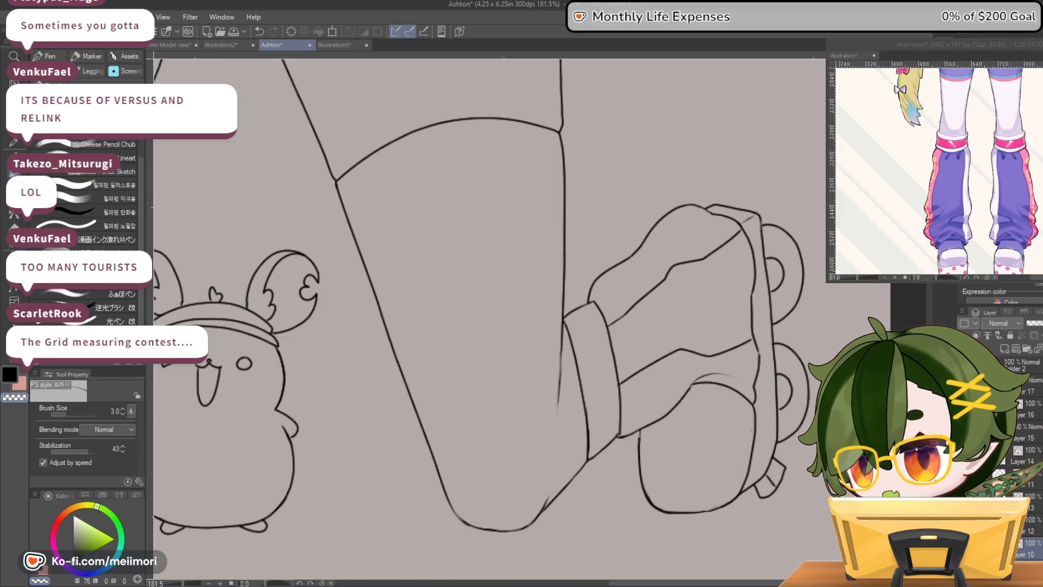
Review the lineart at several magnifications, from the face and torso down to the skates and mascot
scroll(624, 373, "down", 8)
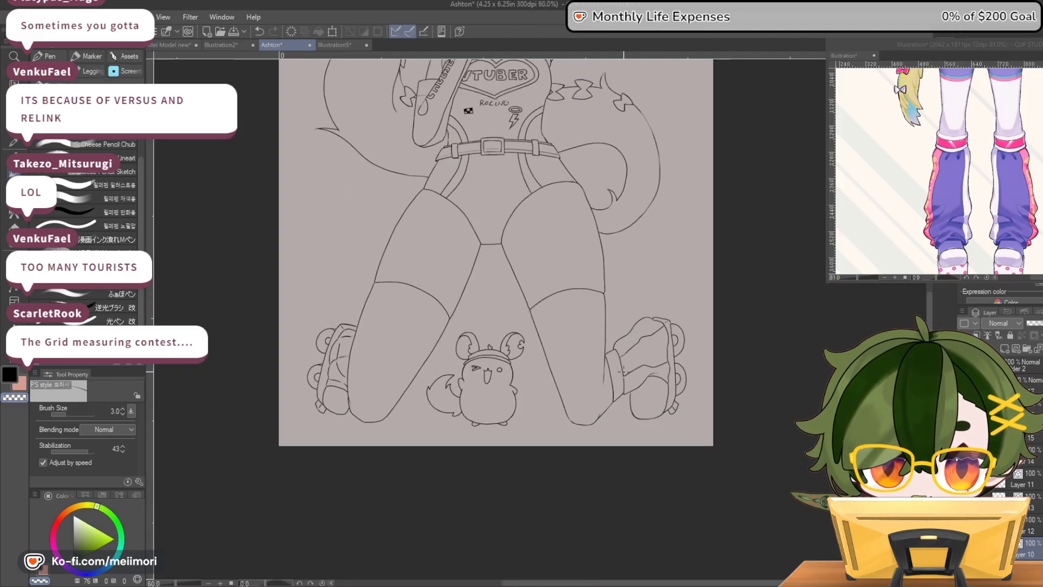
scroll(624, 372, "down", 3)
scroll(519, 380, "up", 3)
scroll(455, 274, "up", 4)
scroll(502, 172, "down", 4)
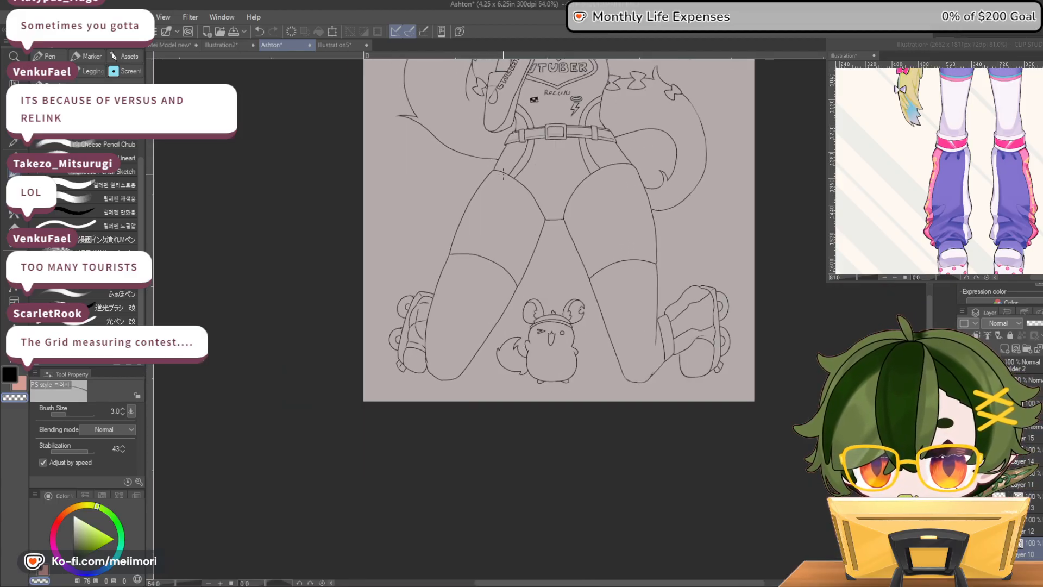
scroll(503, 175, "down", 4)
scroll(589, 274, "up", 3)
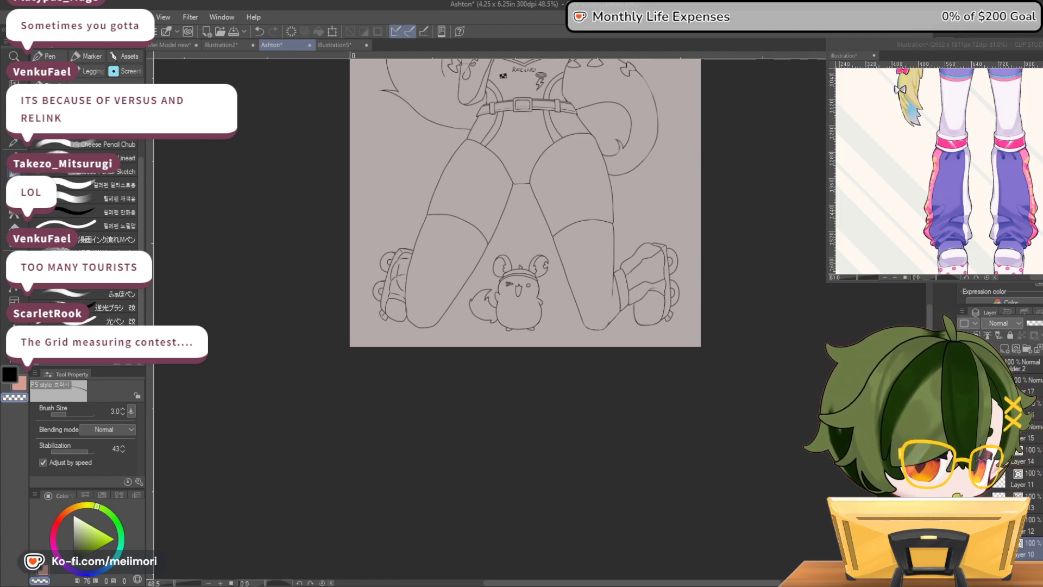
scroll(552, 206, "down", 8)
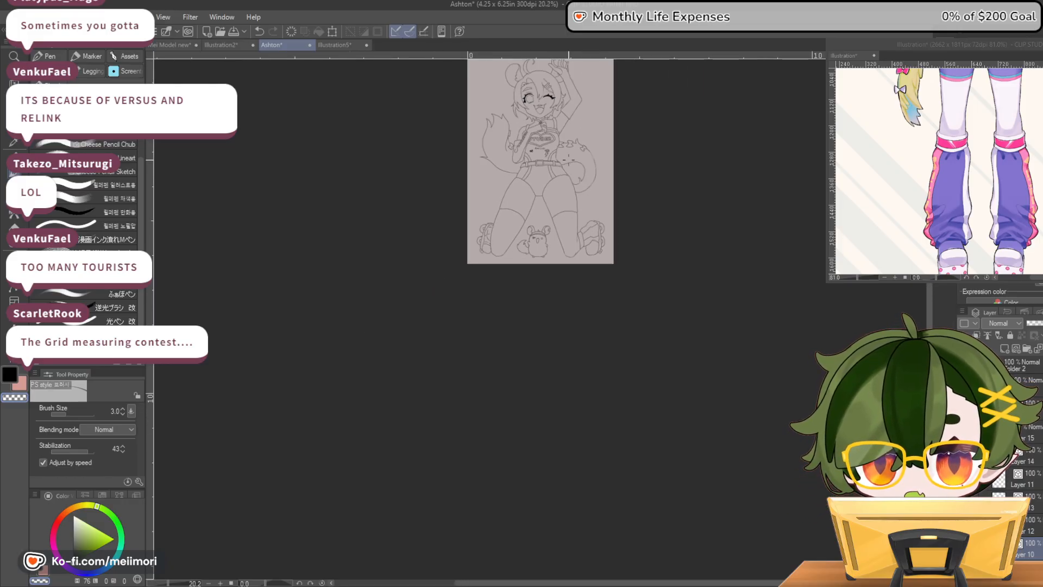
scroll(572, 167, "up", 3)
scroll(568, 159, "up", 5)
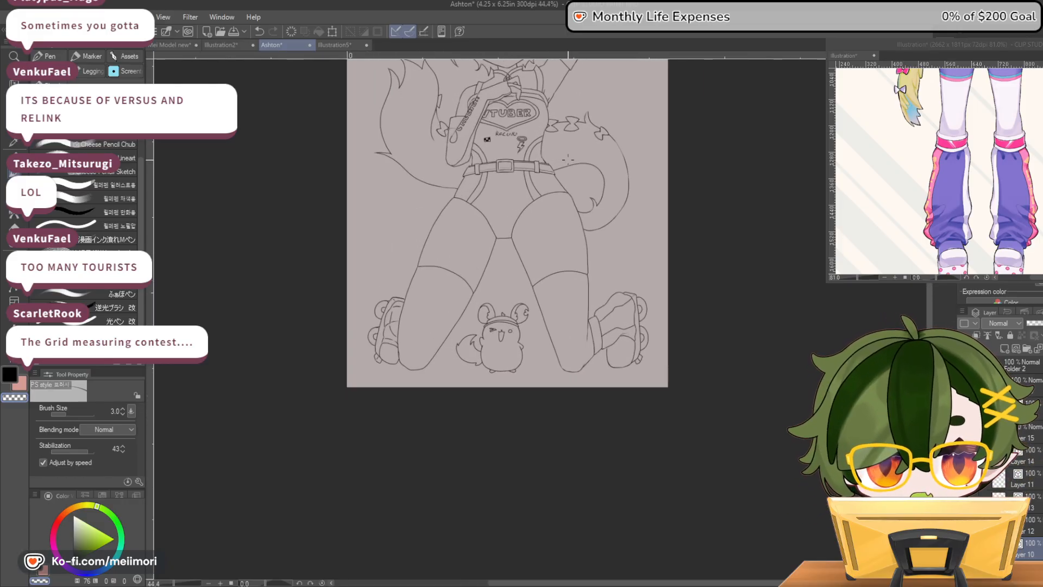
scroll(367, 140, "down", 4)
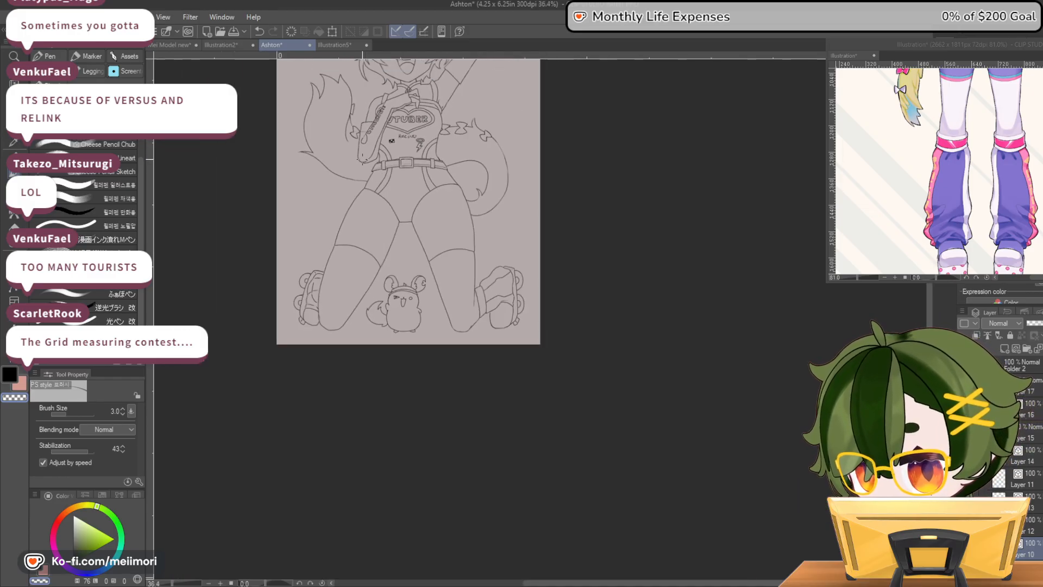
scroll(370, 106, "up", 4)
scroll(370, 106, "up", 3)
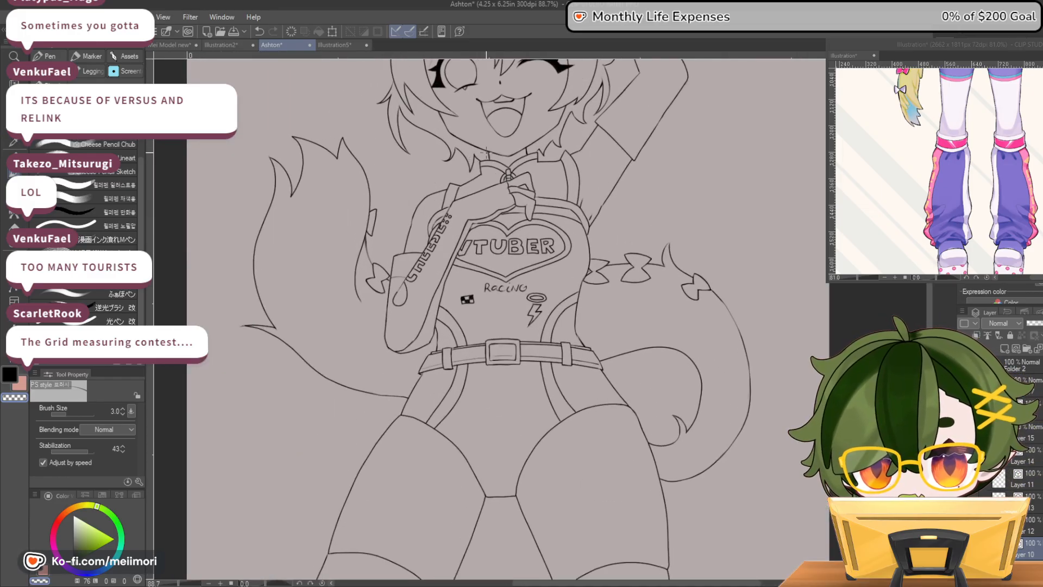
scroll(686, 123, "down", 4)
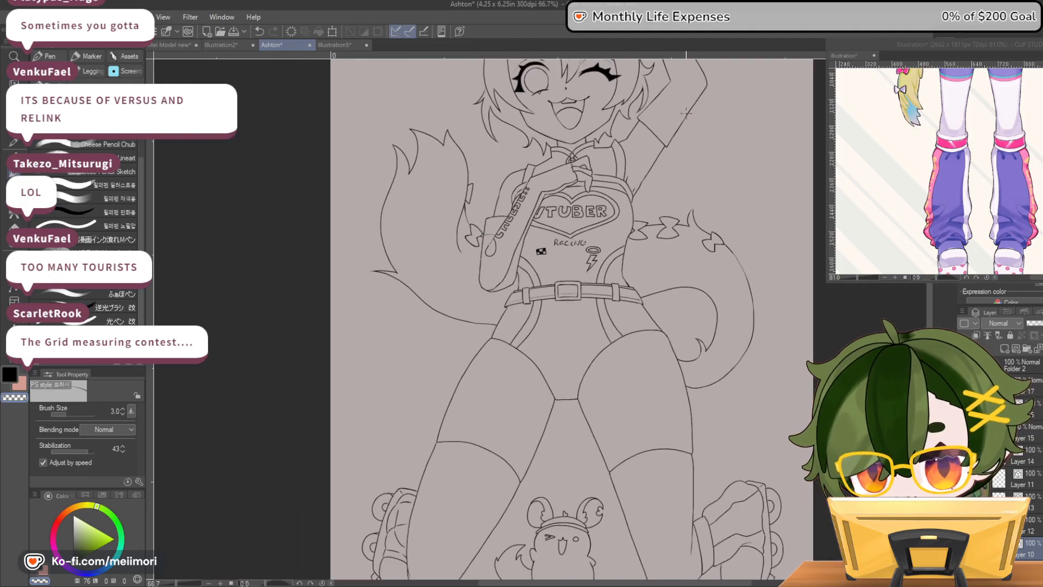
Outline a checkered patch beside the teardrop shape on the lowered forearm, following the sleeve in the reference illustration, and start filling its squares
left_click(945, 159)
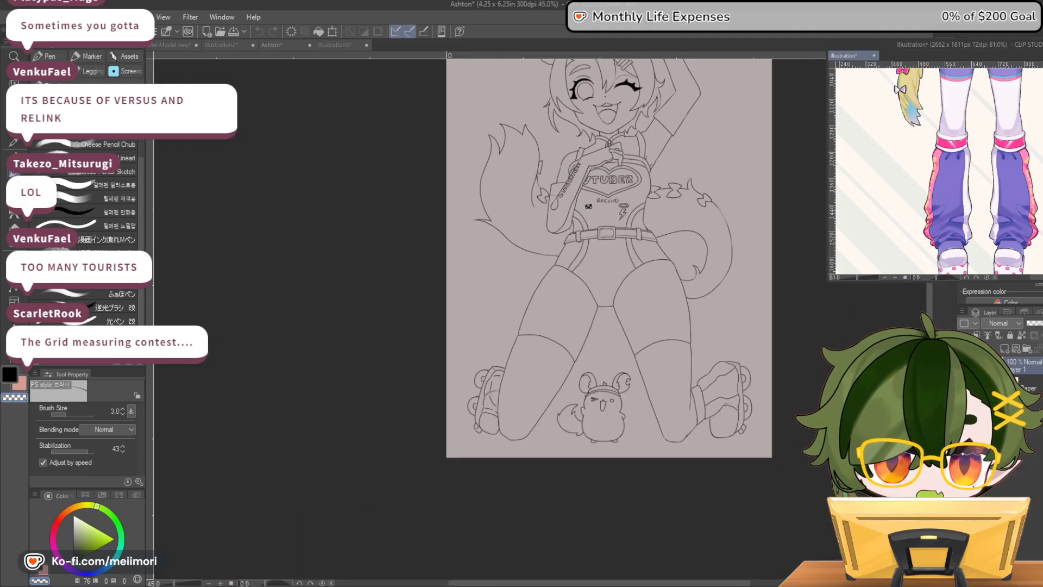
scroll(945, 158, "up", 5)
scroll(945, 159, "up", 2)
scroll(934, 161, "up", 1)
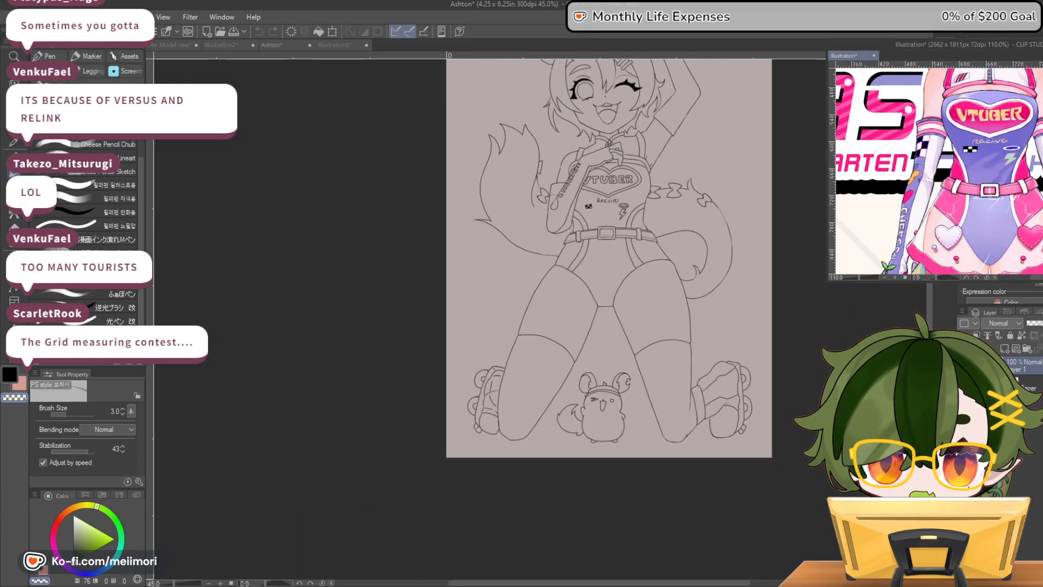
left_click(547, 202)
scroll(547, 202, "up", 3)
scroll(547, 202, "up", 4)
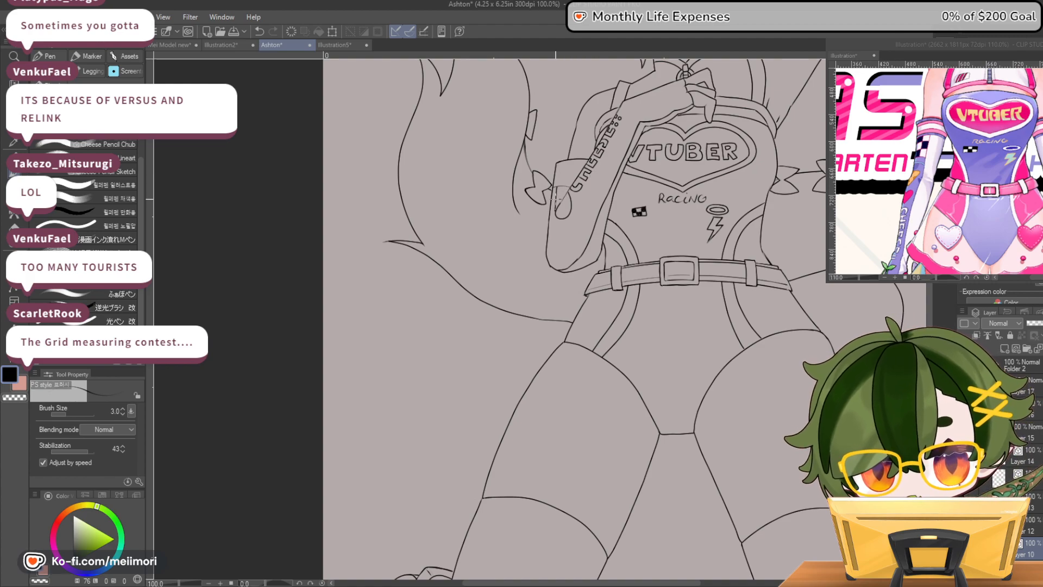
key("ctrl+z")
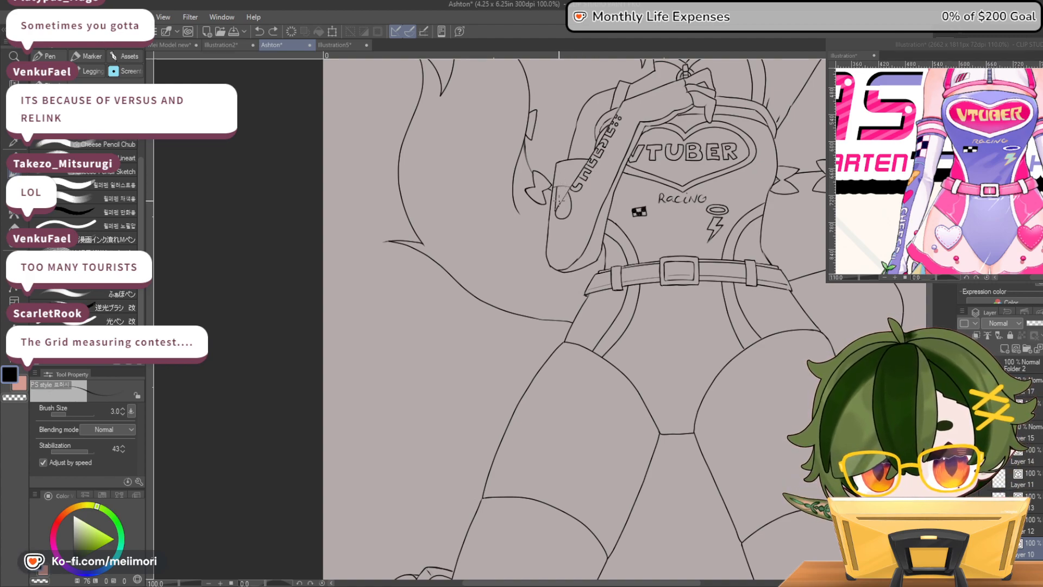
left_click_drag(556, 205, 564, 196)
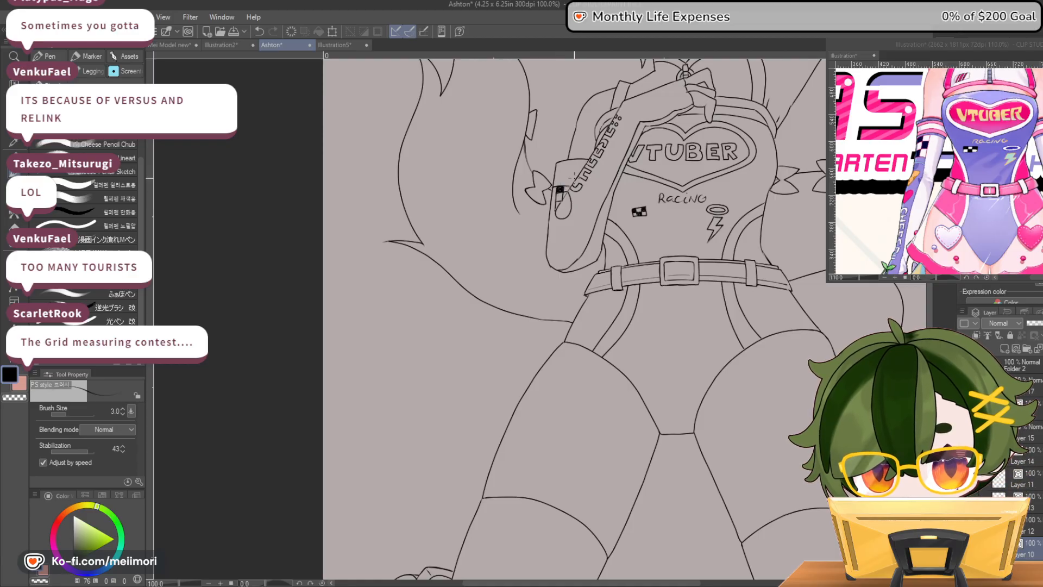
Fill alternating black squares down to the pointed lower tip of the forearm's checkered patch and clean up its edges
scroll(574, 177, "up", 3)
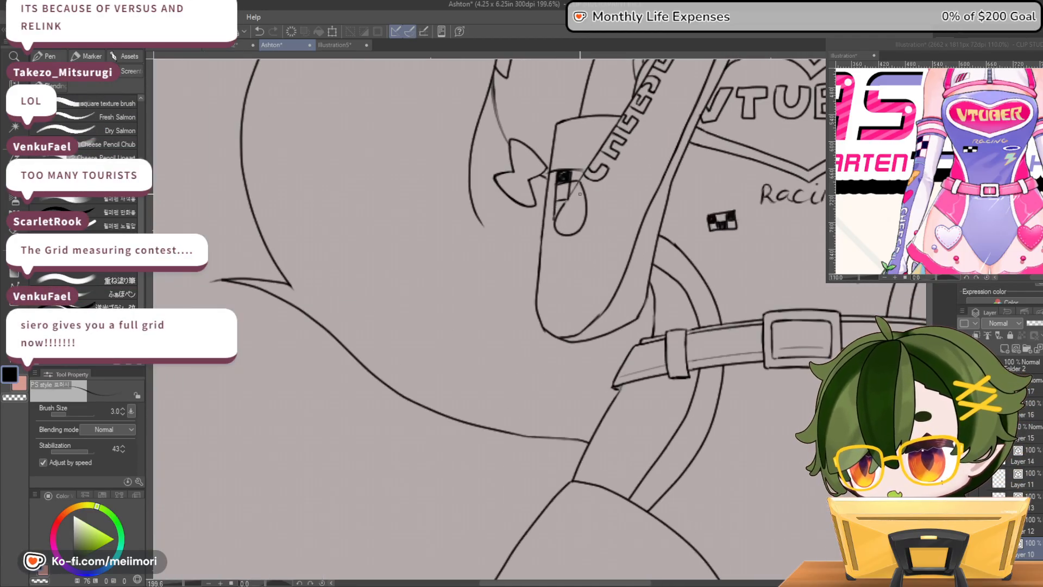
scroll(577, 194, "up", 1)
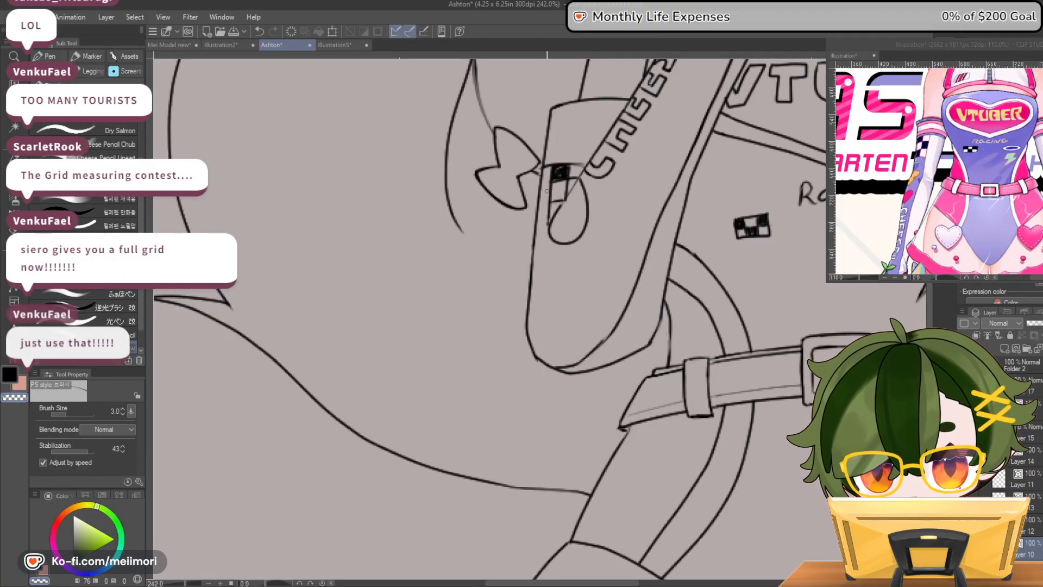
key("c")
mouse_move(577, 178)
left_mouse_down()
mouse_move(548, 222)
mouse_move(550, 203)
left_mouse_up()
key("c")
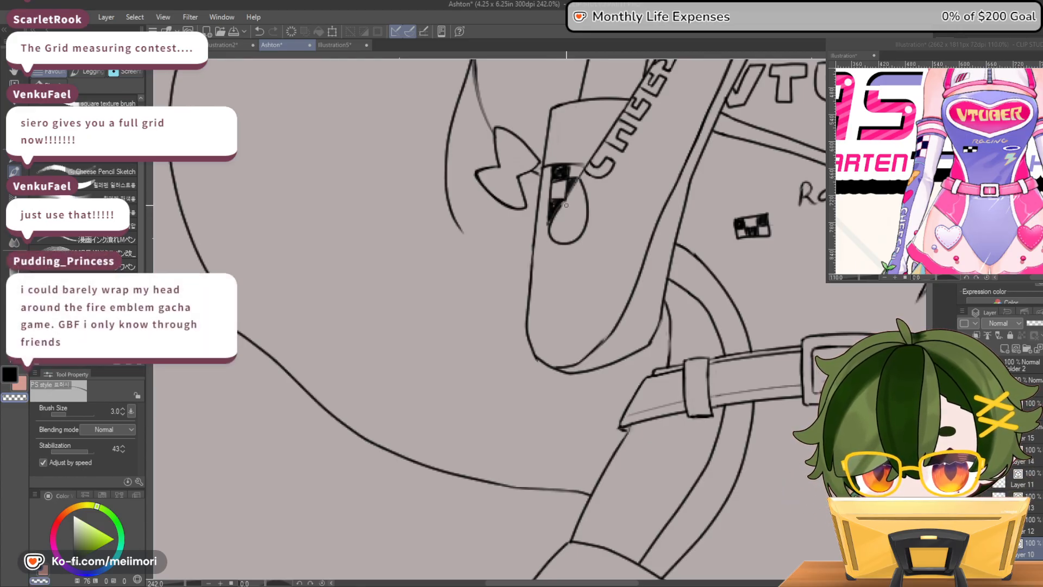
key("c")
left_click_drag(554, 207, 550, 224)
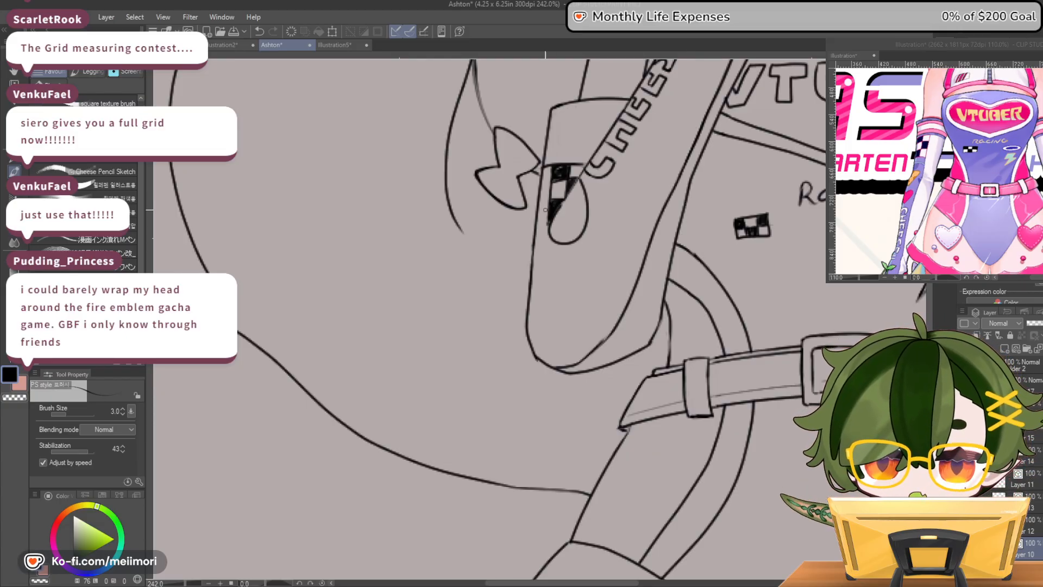
mouse_move(541, 242)
left_mouse_down()
mouse_move(548, 275)
mouse_move(529, 294)
left_mouse_up()
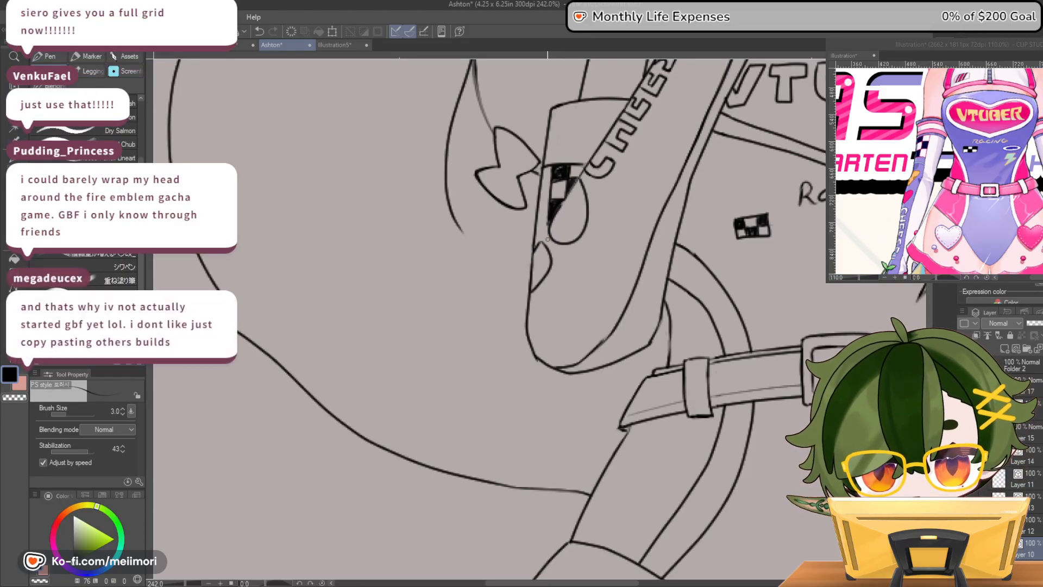
key("ctrl+z")
key("ctrl+z")
Draw a small rounded patch with circular spots on the forearm's outer edge, below the checkered patch, and tidy its outline
mouse_move(537, 243)
left_mouse_down()
mouse_move(558, 262)
mouse_move(542, 283)
mouse_move(531, 267)
left_mouse_up()
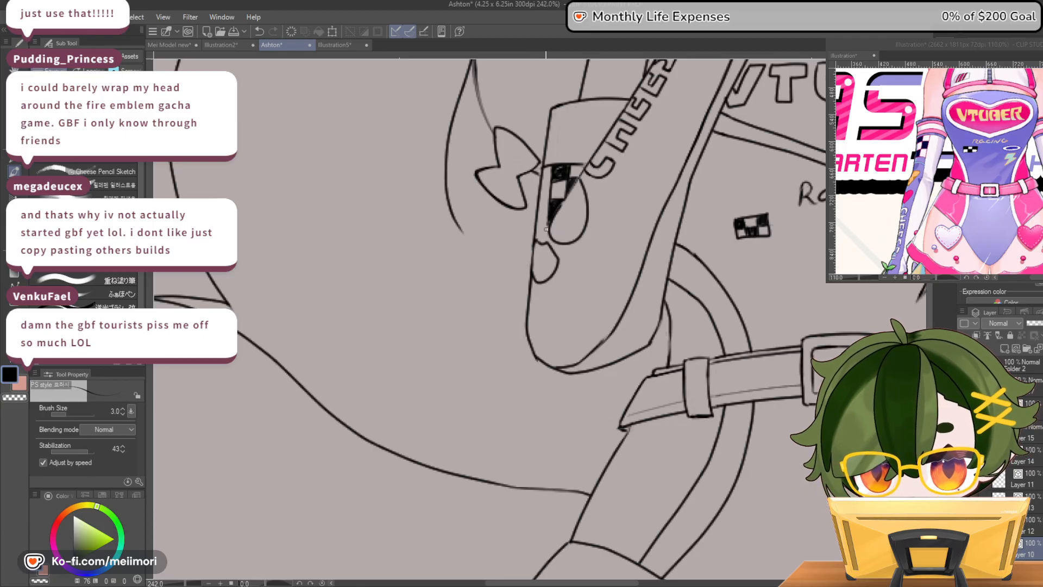
mouse_move(542, 276)
left_mouse_down()
mouse_move(547, 241)
mouse_move(539, 267)
left_mouse_up()
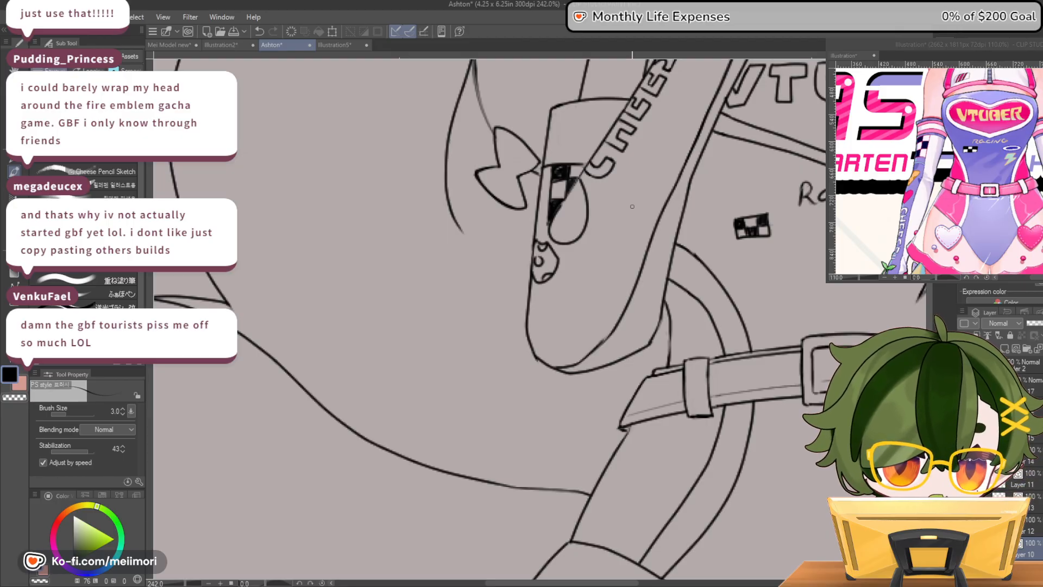
key("c")
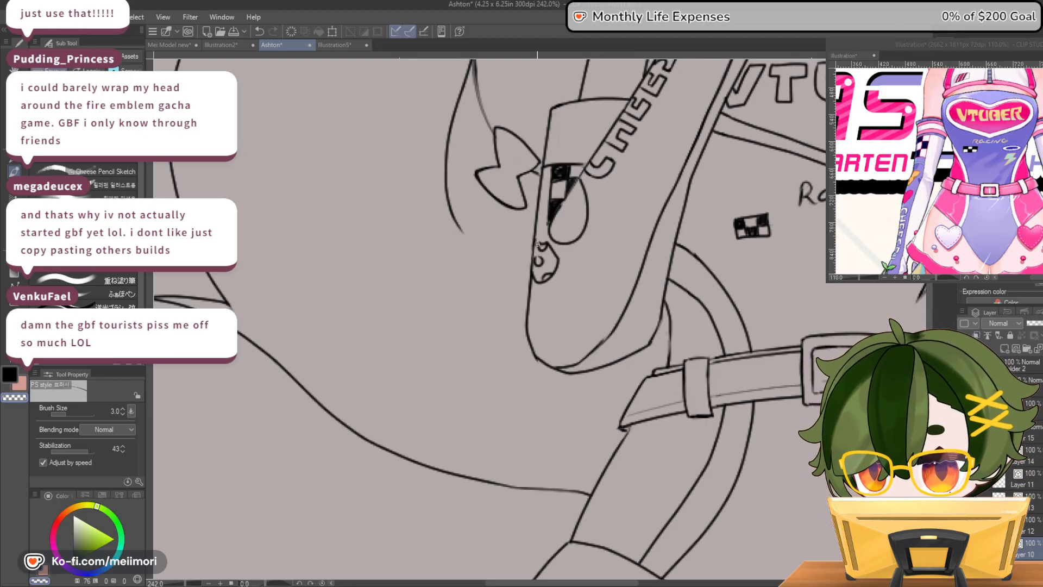
key("c")
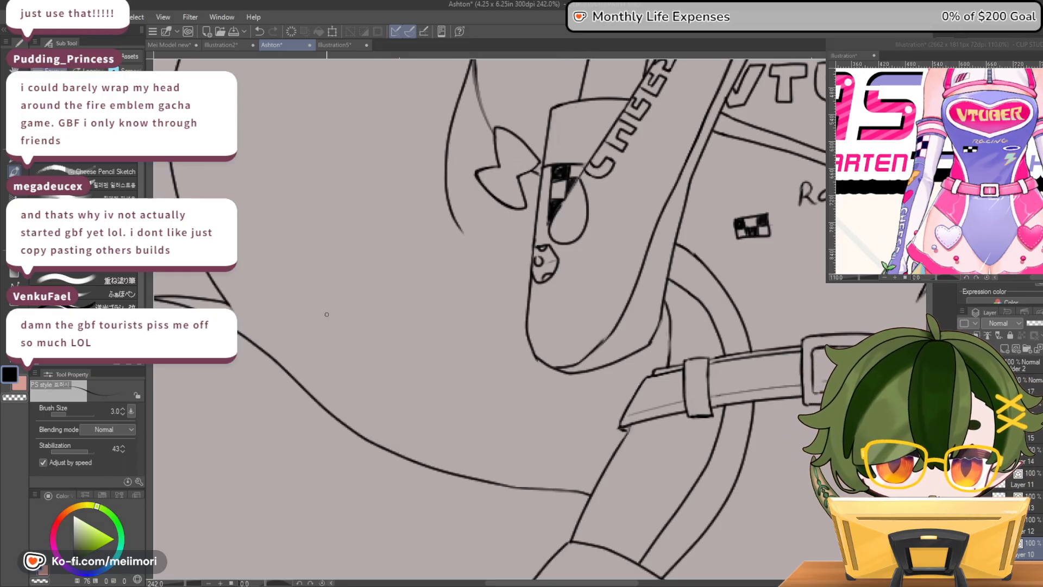
Review the lineart at several magnifications, covering the full figure, the collar and lowered hand, the face and the raised arm
scroll(399, 314, "down", 5)
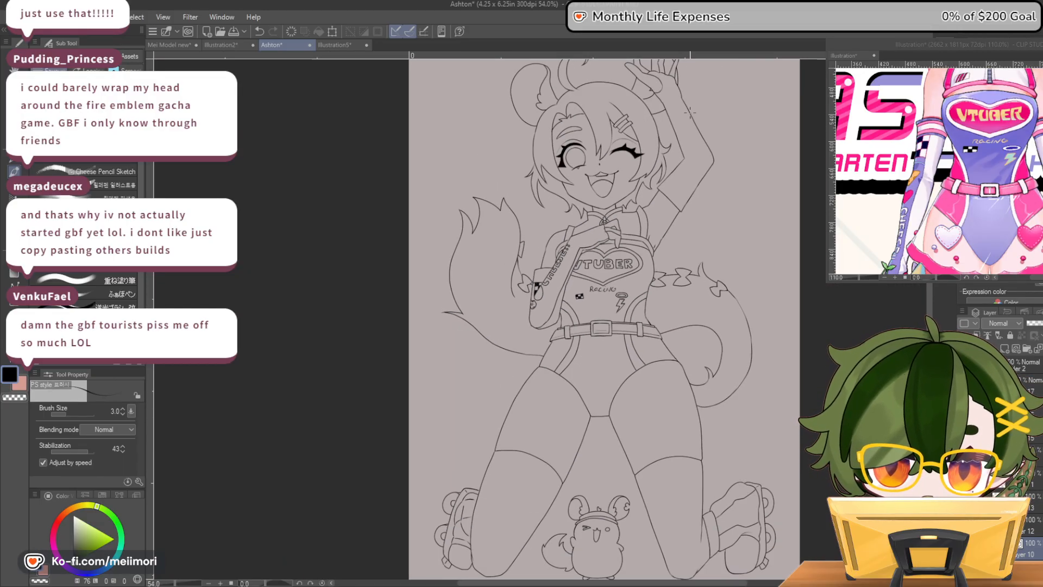
scroll(691, 118, "up", 3)
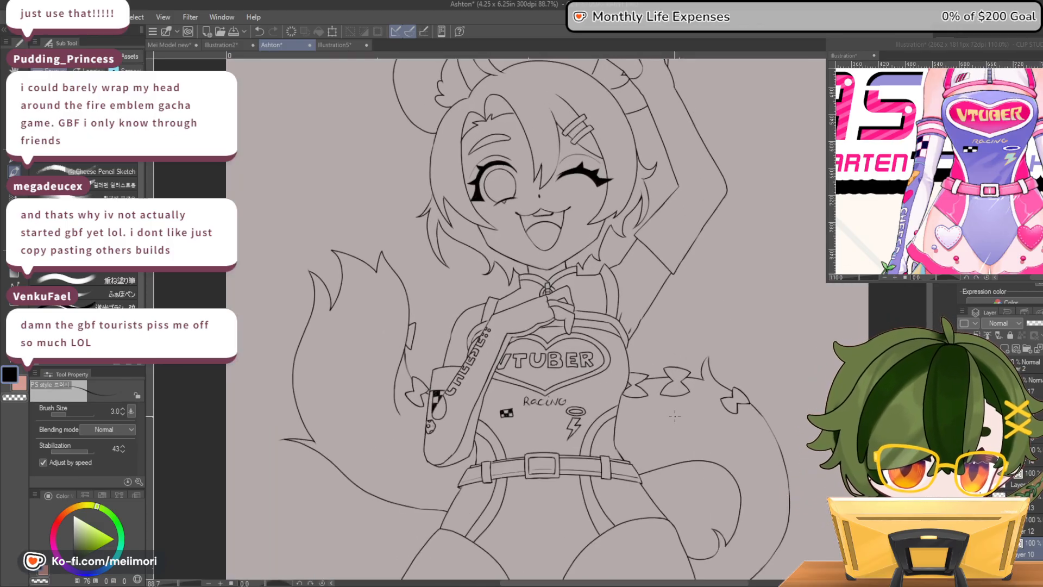
scroll(514, 344, "down", 5)
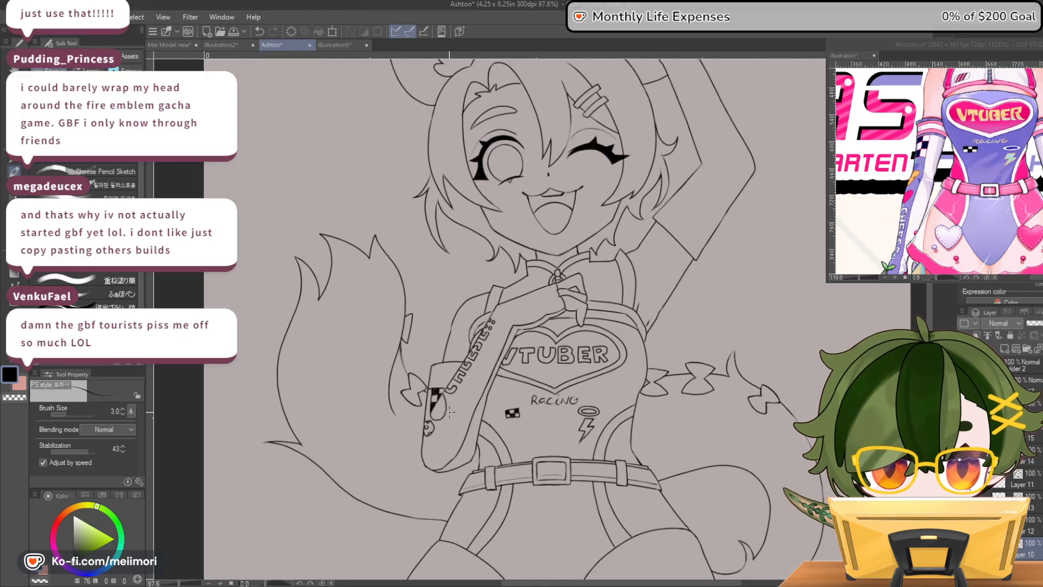
scroll(513, 342, "up", 10)
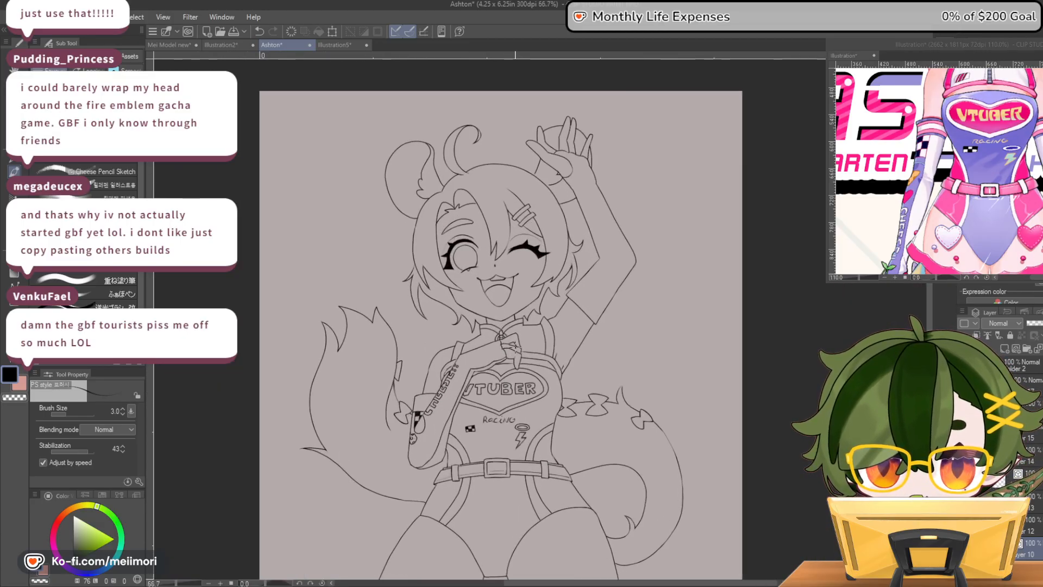
scroll(520, 328, "up", 4)
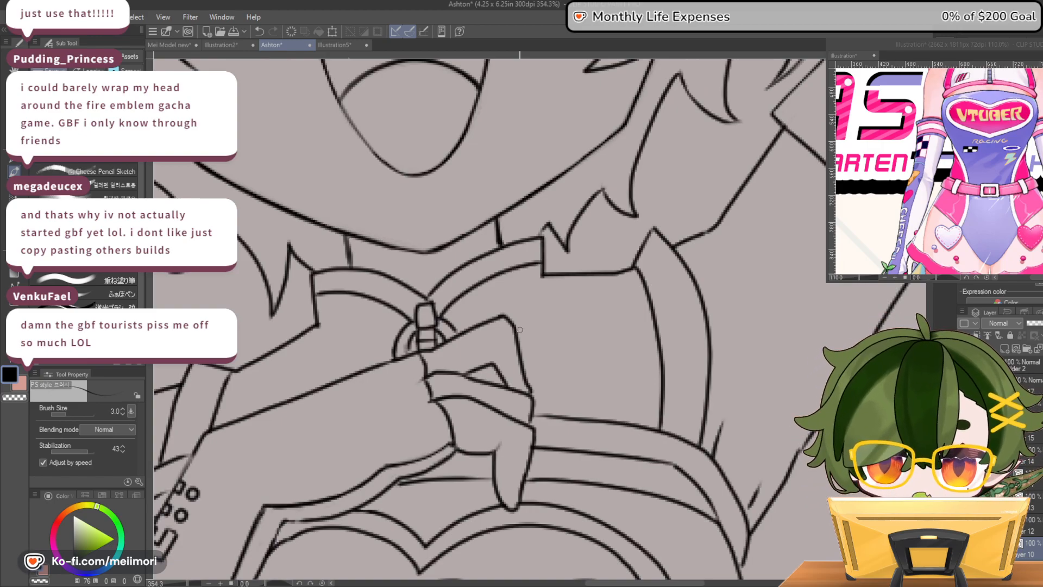
scroll(492, 353, "down", 10)
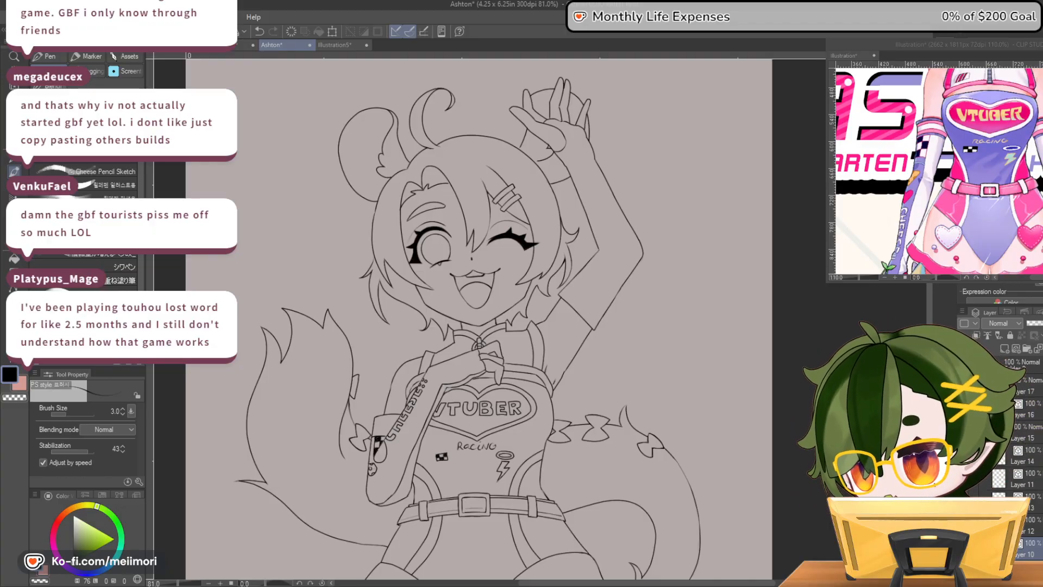
scroll(626, 209, "up", 2)
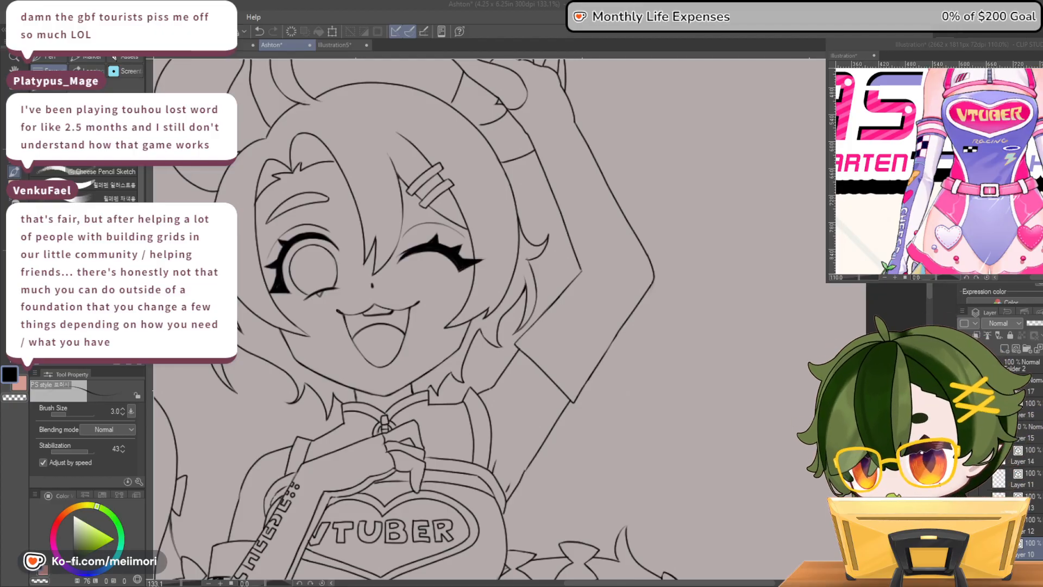
scroll(613, 248, "down", 4)
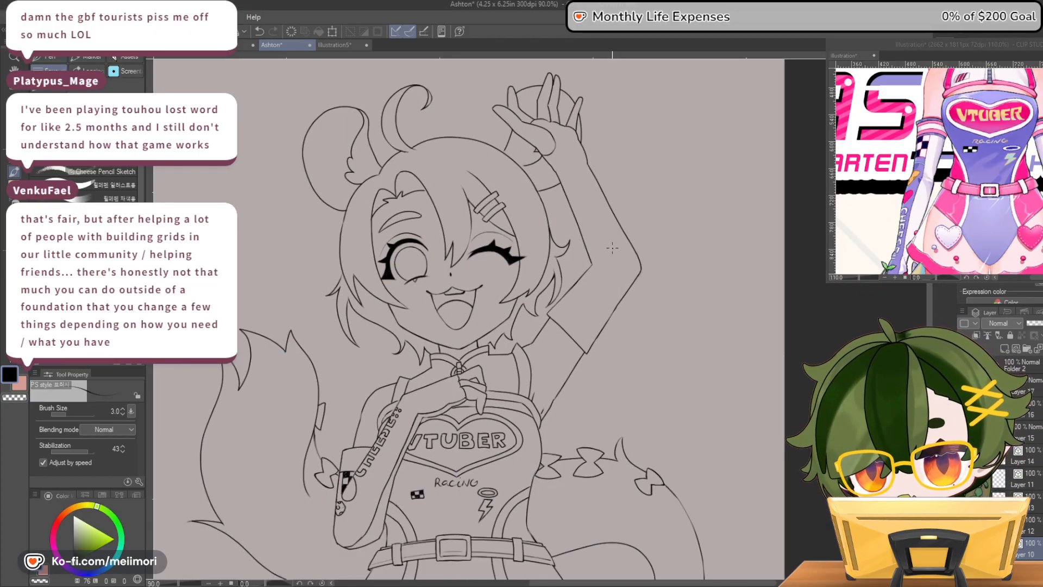
scroll(612, 249, "down", 3)
scroll(598, 232, "up", 10)
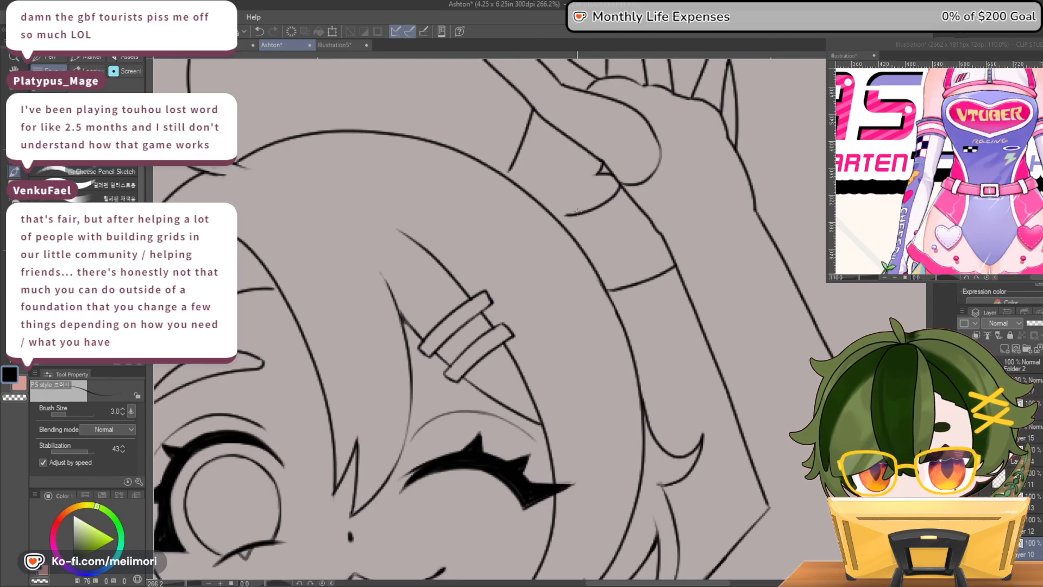
Extend the two ear lines beneath the raised hand so they meet the hair outline, and clean up their ends
left_click(576, 214, "ctrl+shift")
key("c")
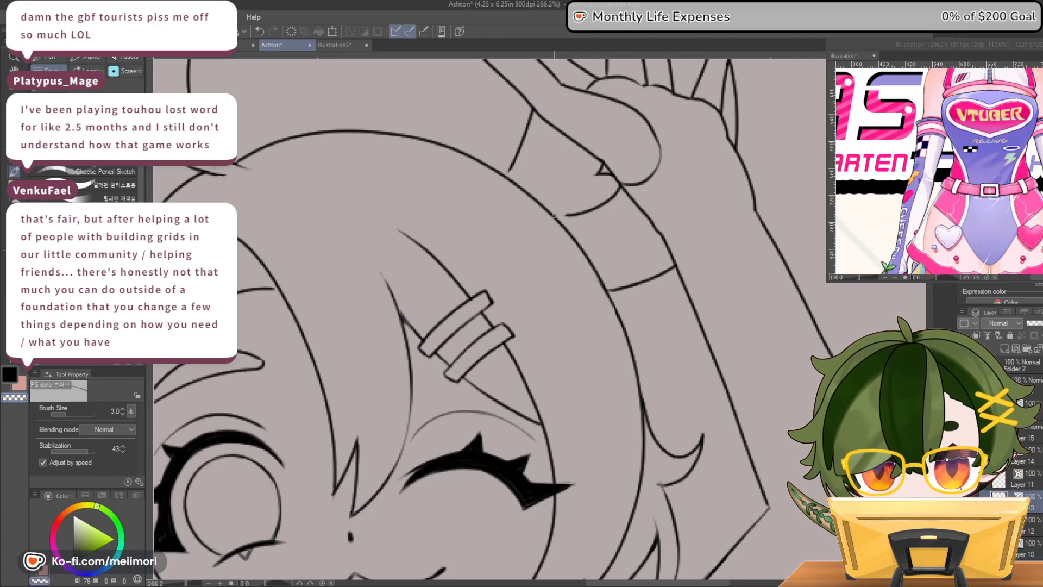
key("c")
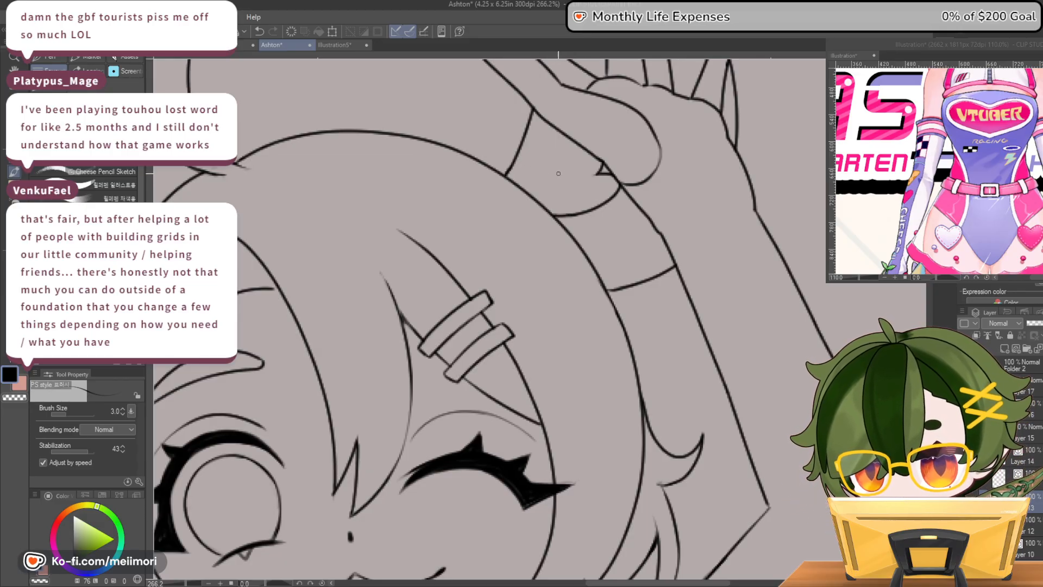
key("c")
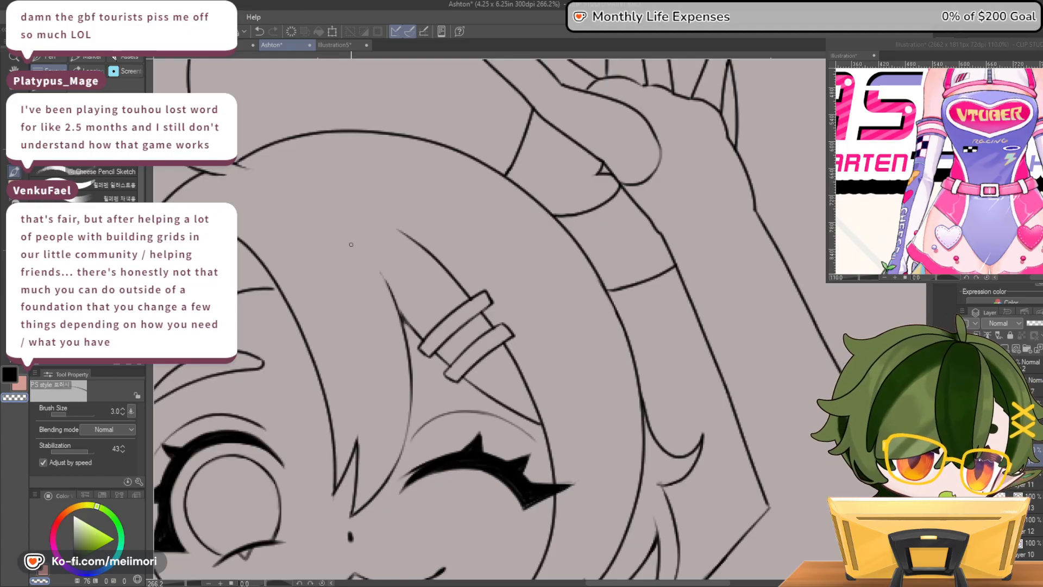
Examine the ears, headband and hairclips in the reference illustration and compare them with the full figure's lineart
scroll(512, 288, "down", 7)
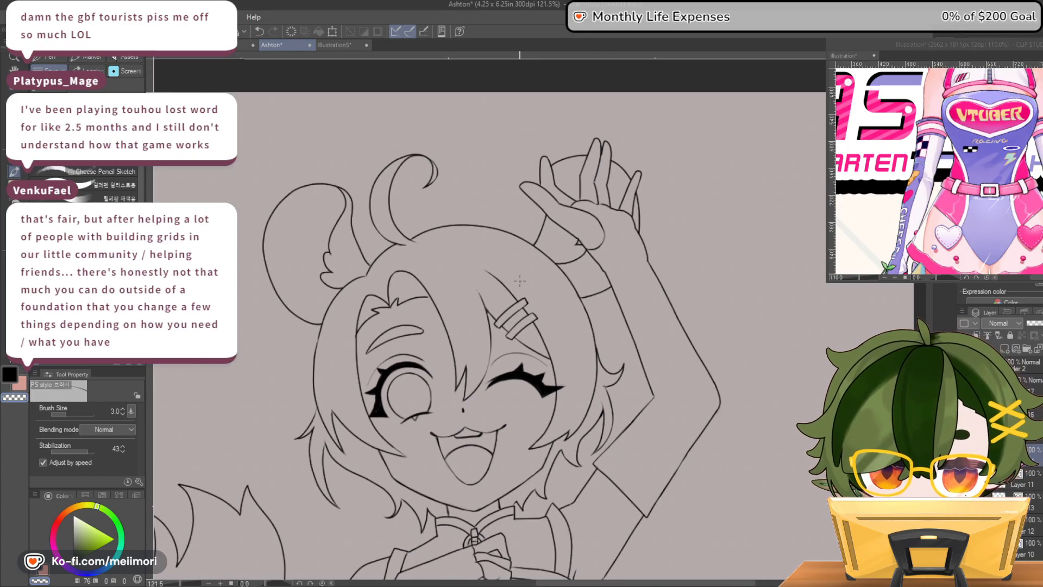
scroll(438, 237, "up", 6)
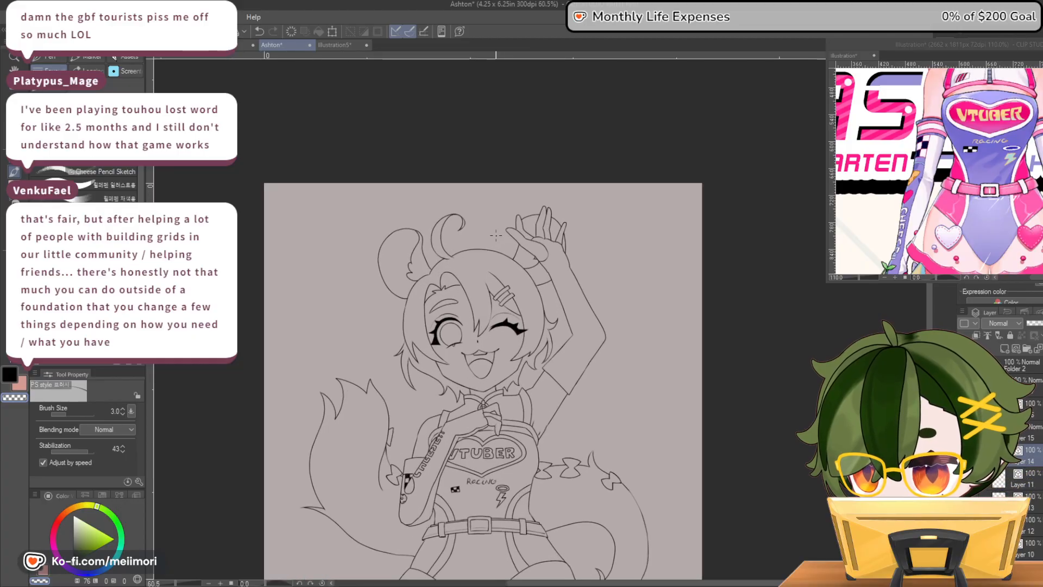
scroll(438, 237, "down", 2)
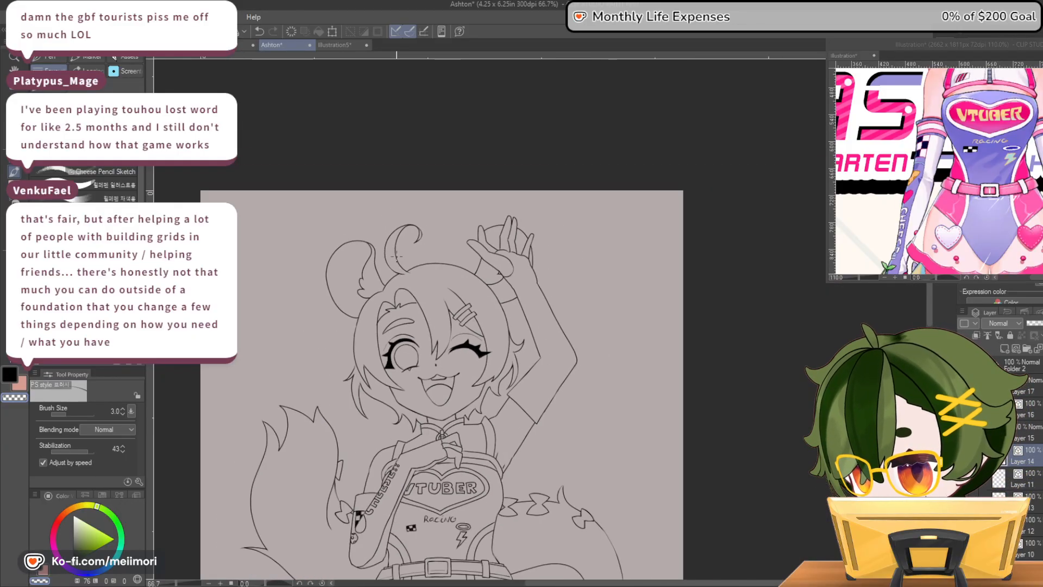
left_click(939, 170)
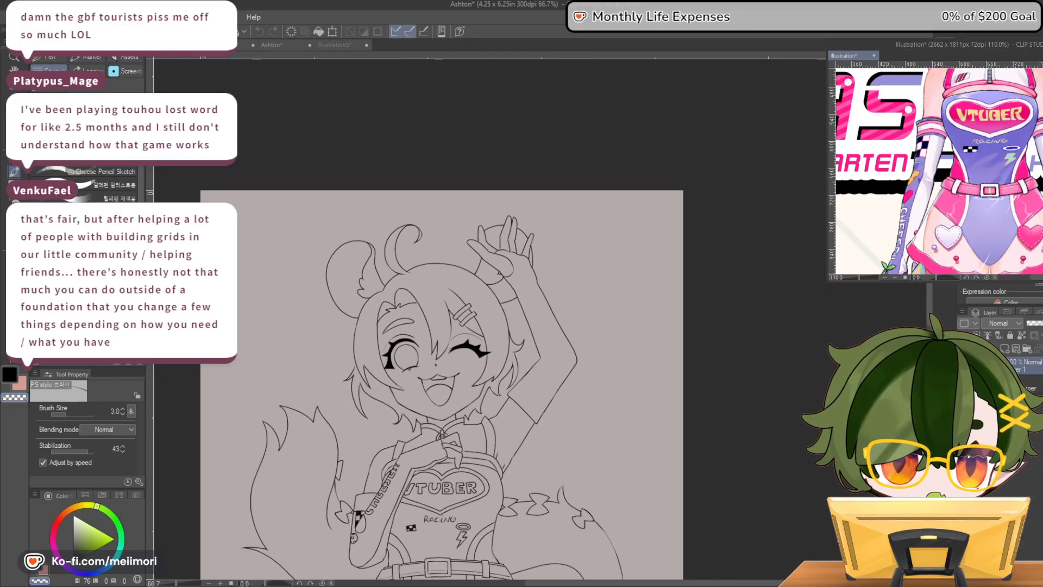
scroll(939, 170, "up", 5)
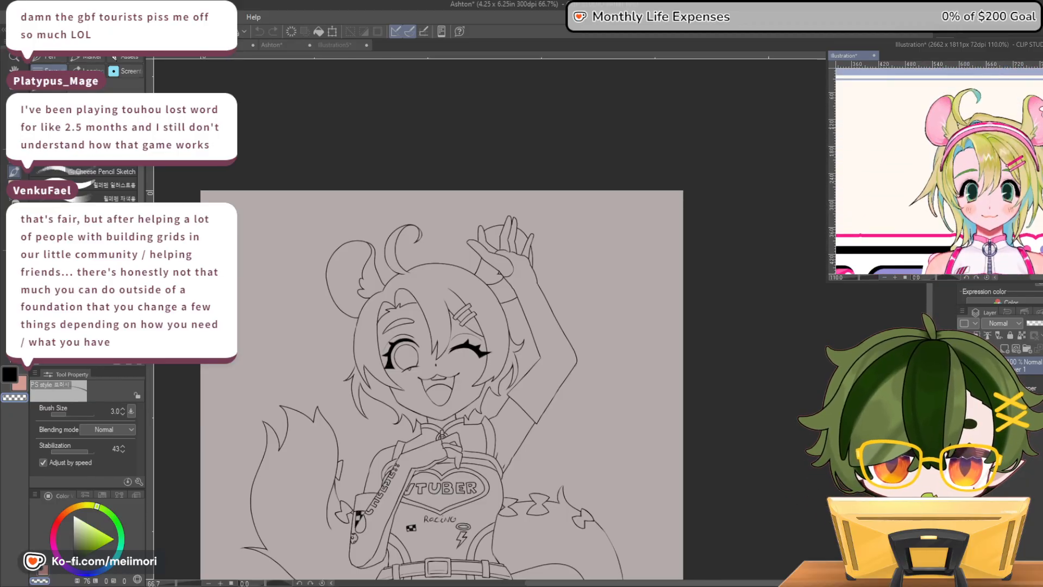
scroll(989, 125, "up", 5)
scroll(990, 125, "up", 1)
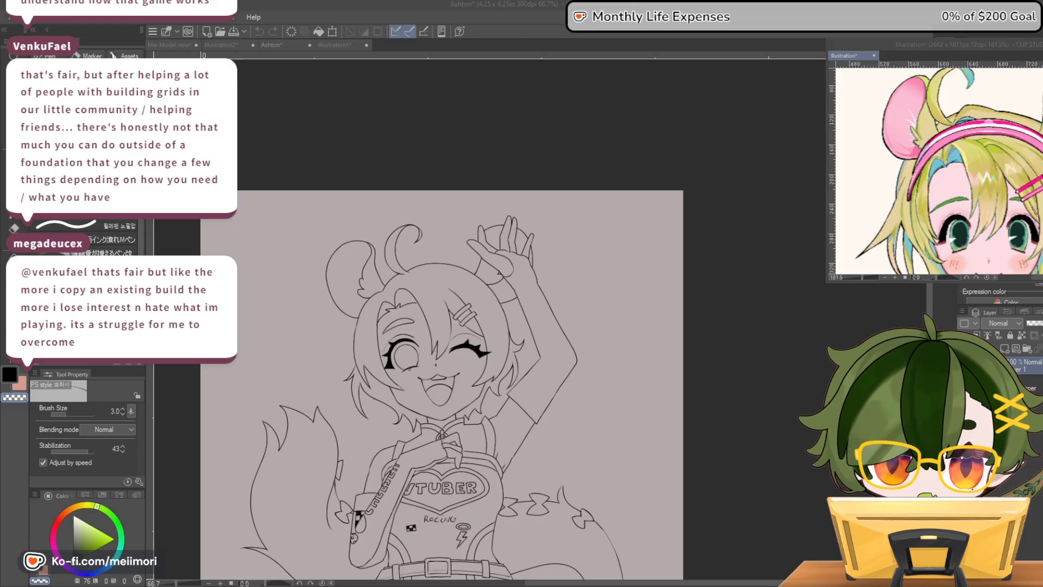
left_click(760, 399)
scroll(759, 396, "down", 3)
scroll(674, 448, "up", 3)
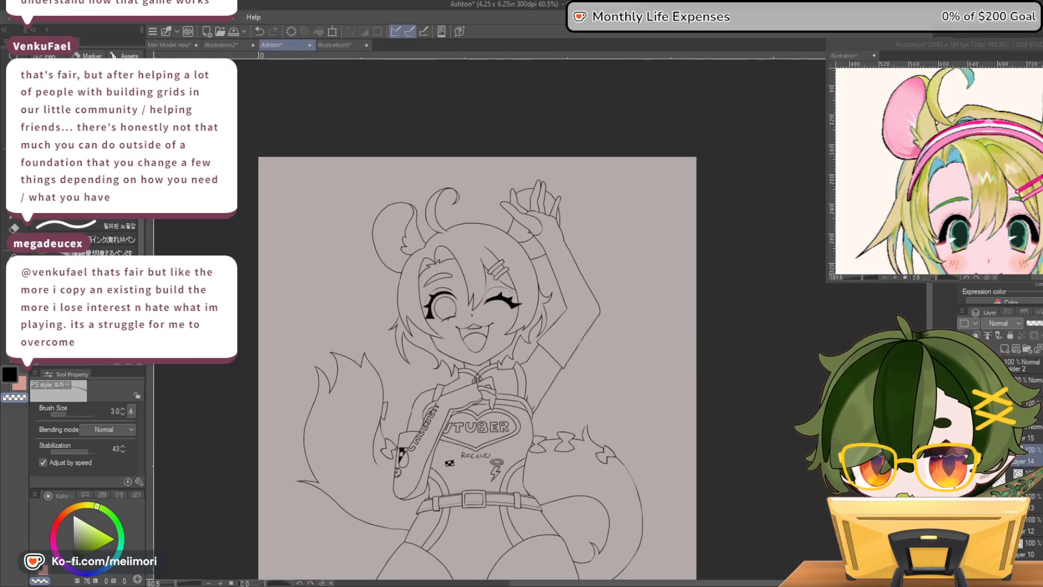
scroll(477, 341, "down", 2)
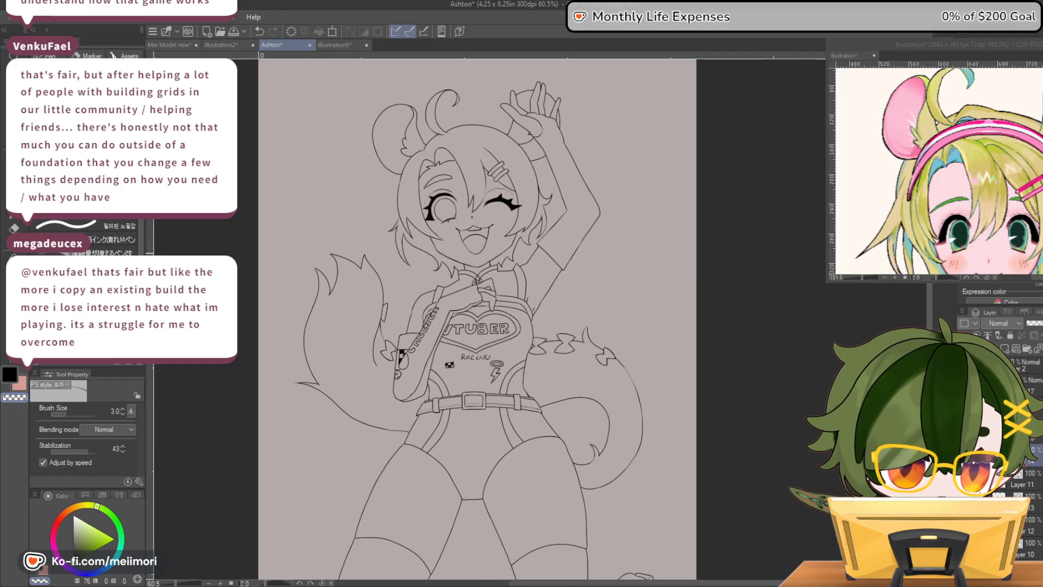
scroll(553, 277, "down", 3)
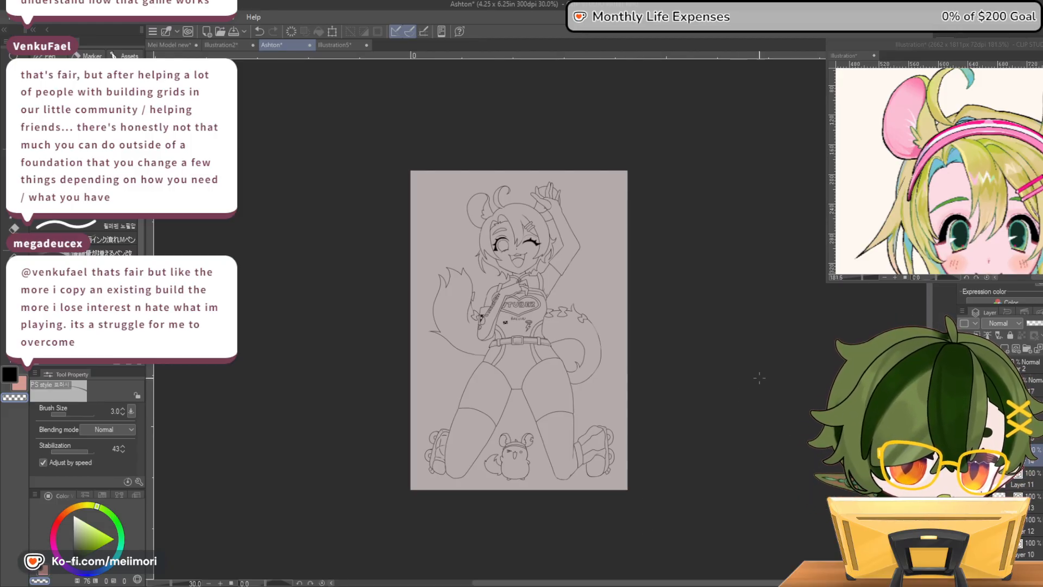
Erase the faint stray marks beside the outer end of the open eye's eyelid crease
scroll(560, 240, "up", 10)
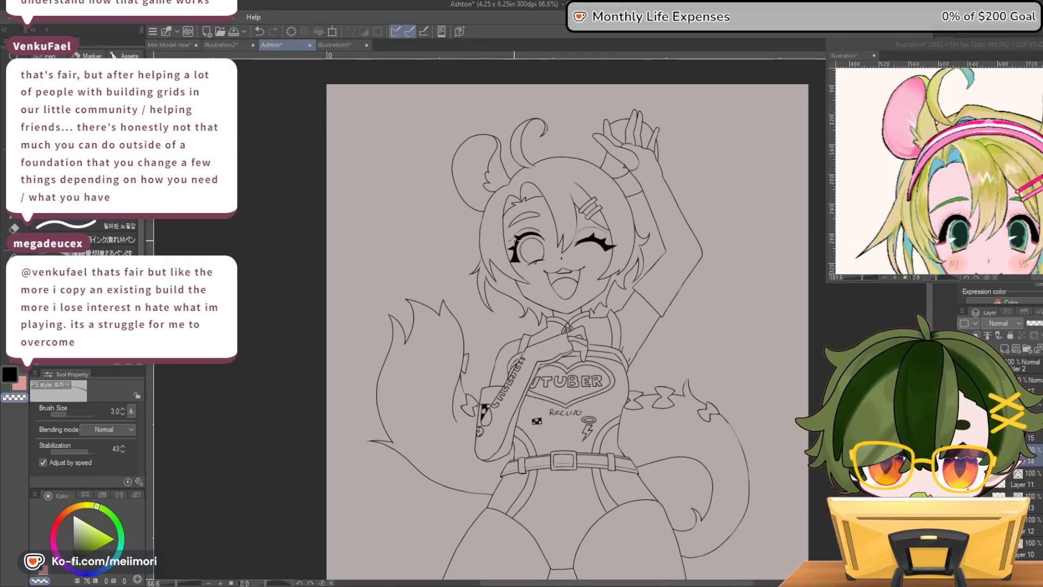
scroll(559, 241, "up", 3)
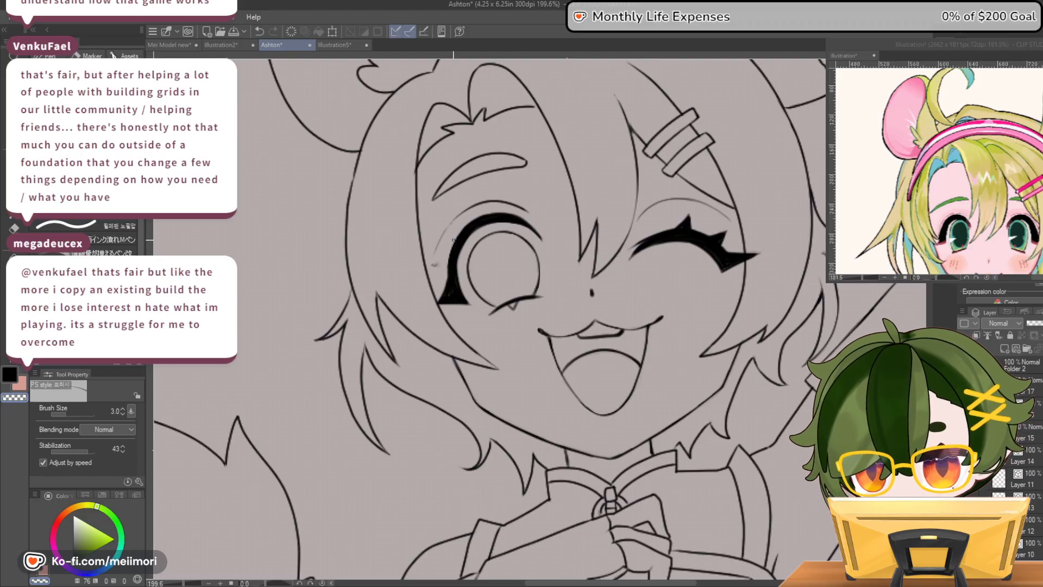
scroll(456, 239, "up", 4)
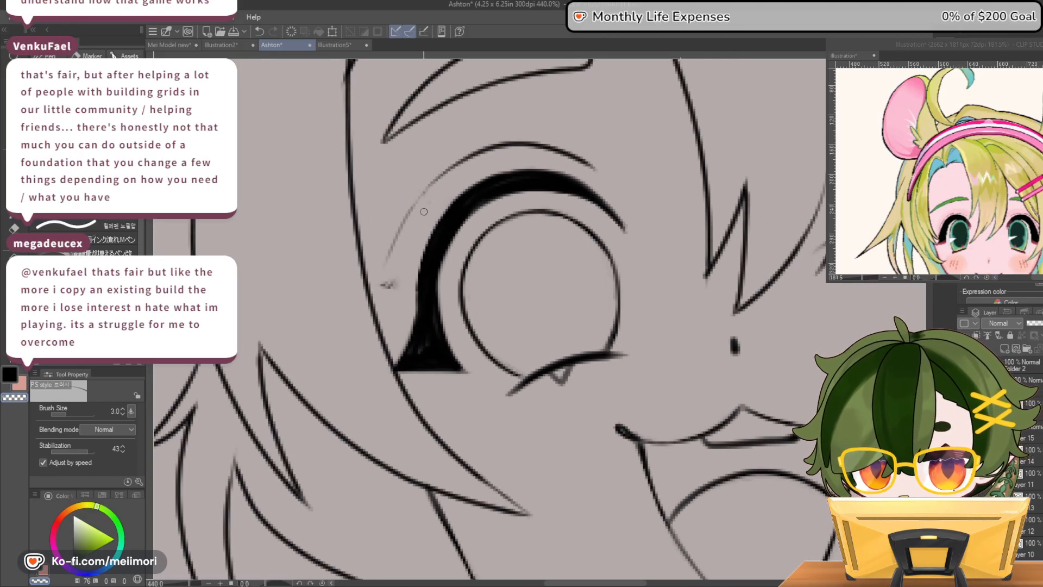
left_click_drag(401, 276, 373, 287)
key("c")
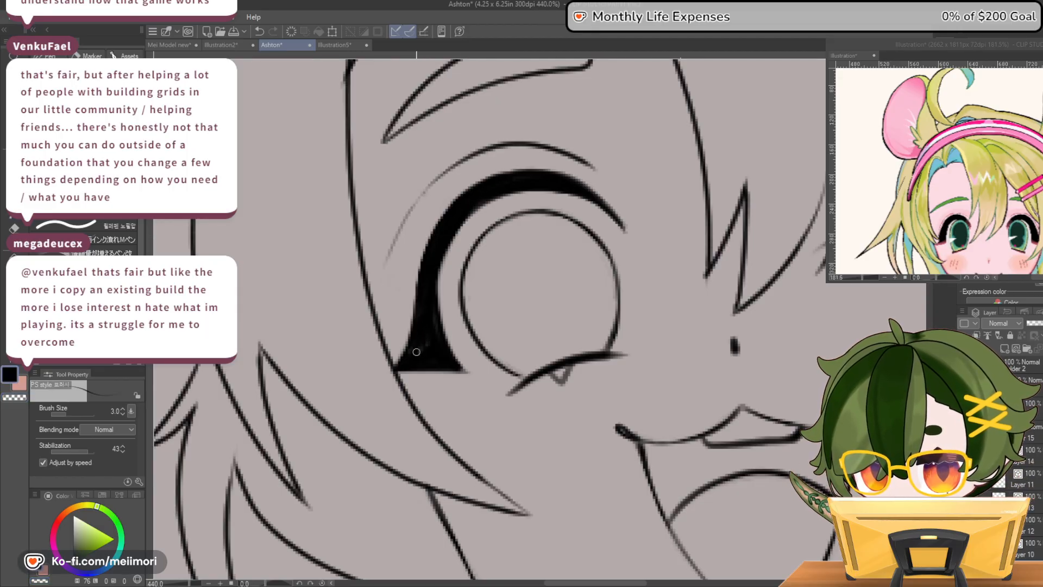
Trim the outer corner of the open eye's thick upper lash and refine its outer and inner edges into clean curves
key("c")
mouse_move(402, 346)
left_mouse_down()
mouse_move(395, 375)
mouse_move(408, 324)
left_mouse_up()
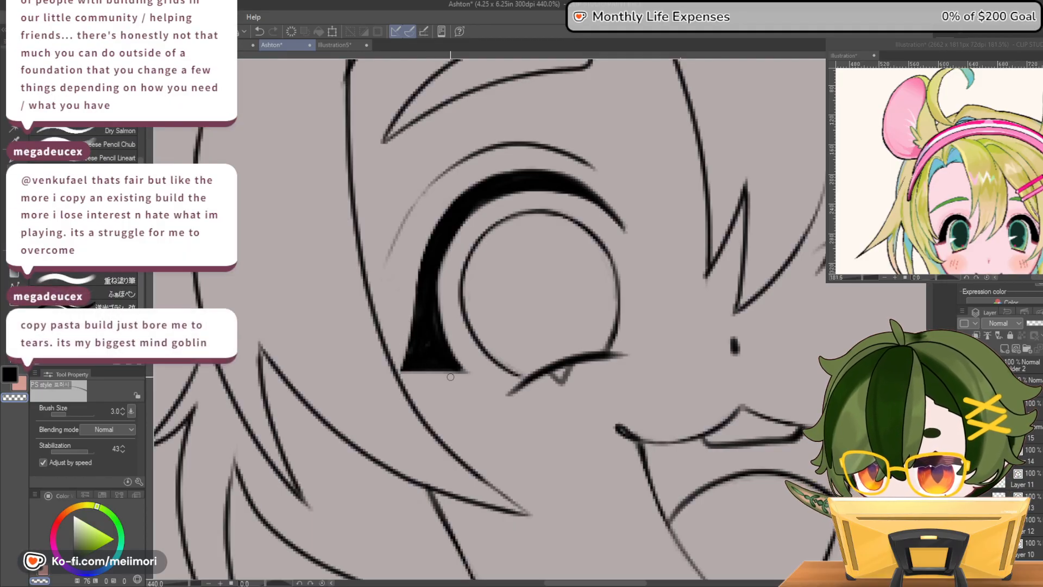
key("c")
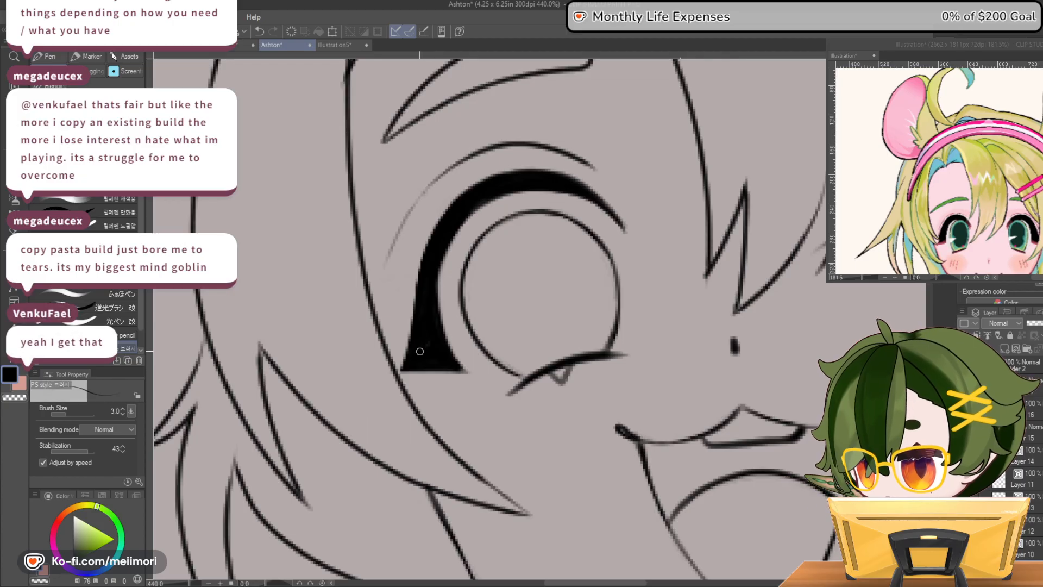
key("c")
mouse_move(407, 325)
left_mouse_down()
mouse_move(401, 381)
mouse_move(425, 251)
mouse_move(455, 203)
mouse_move(583, 167)
mouse_move(598, 209)
left_mouse_up()
key("c")
key("c")
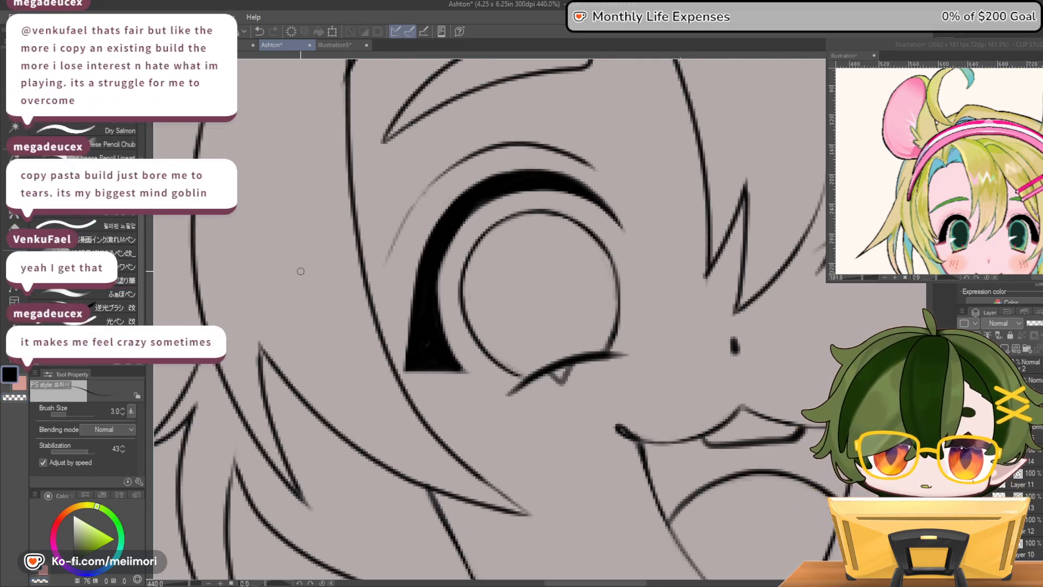
mouse_move(541, 186)
left_mouse_down()
mouse_move(480, 208)
mouse_move(452, 243)
mouse_move(442, 291)
mouse_move(455, 357)
mouse_move(443, 254)
mouse_move(459, 227)
mouse_move(441, 318)
mouse_move(443, 267)
mouse_move(439, 292)
mouse_move(461, 367)
left_mouse_up()
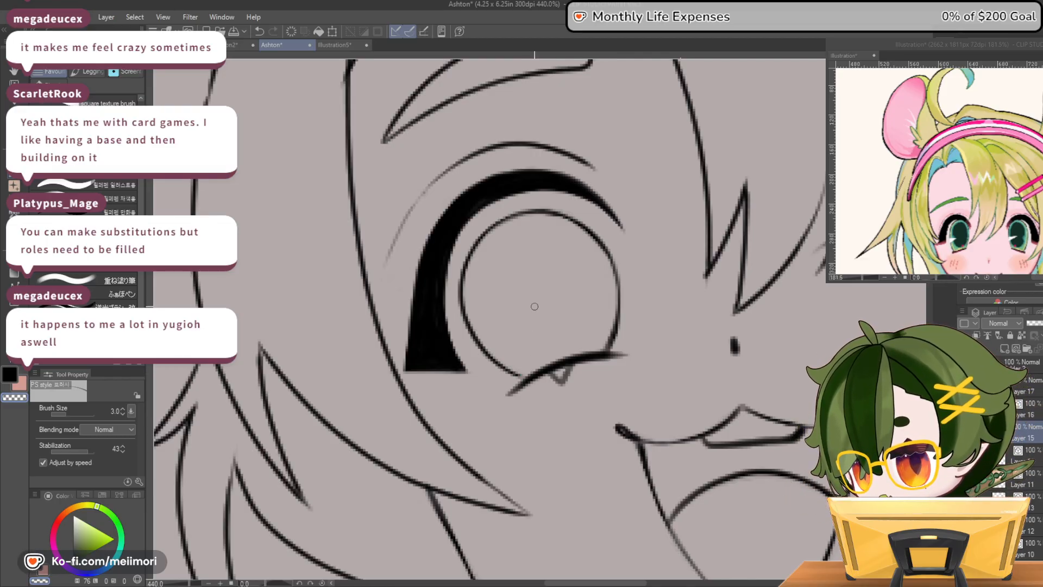
Thin the open eye's lower lash to a fine curve and remove the small pointed lash beneath it
scroll(487, 422, "down", 1)
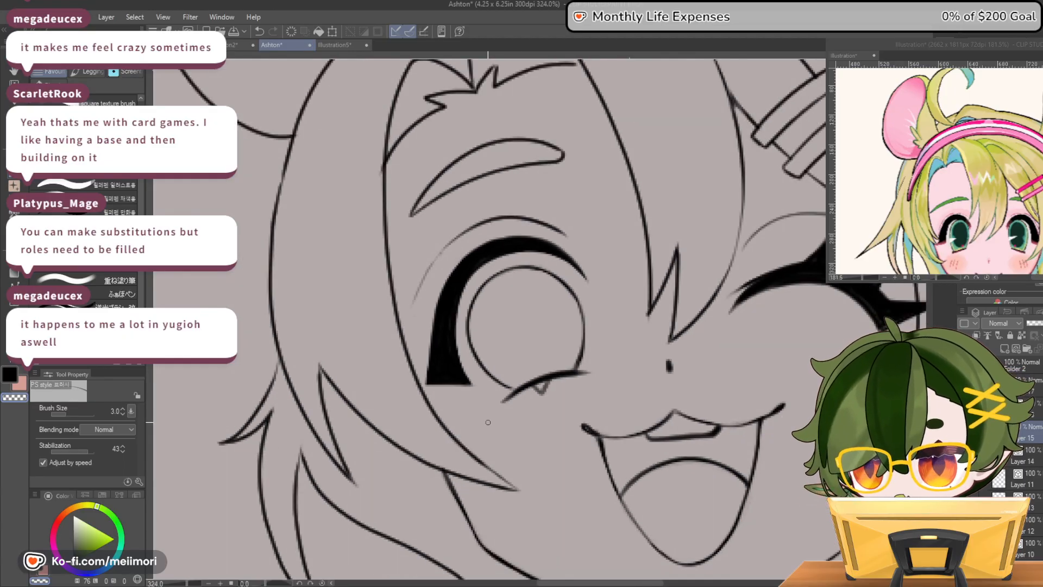
scroll(487, 422, "down", 4)
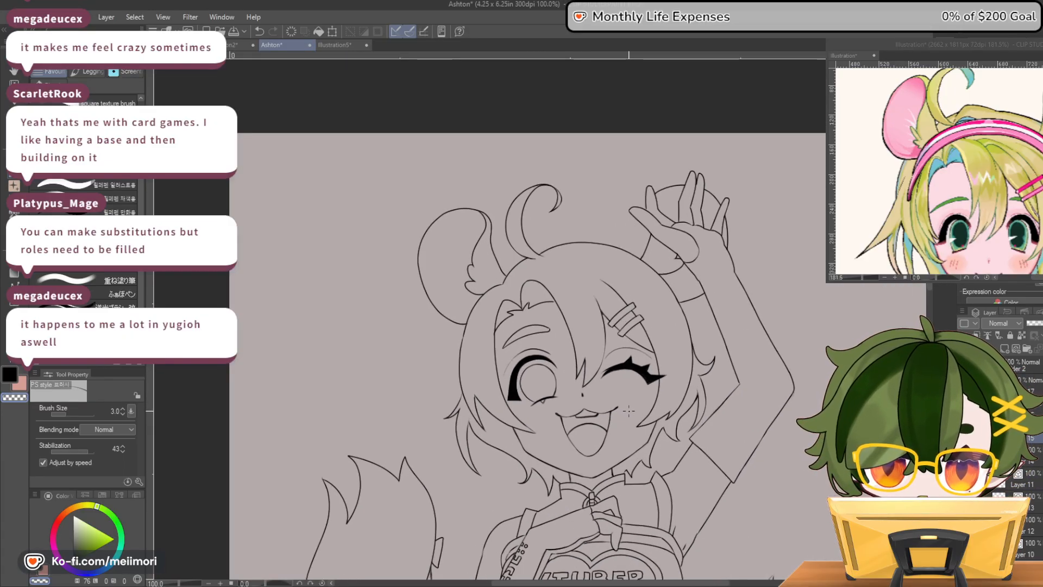
scroll(628, 411, "up", 5)
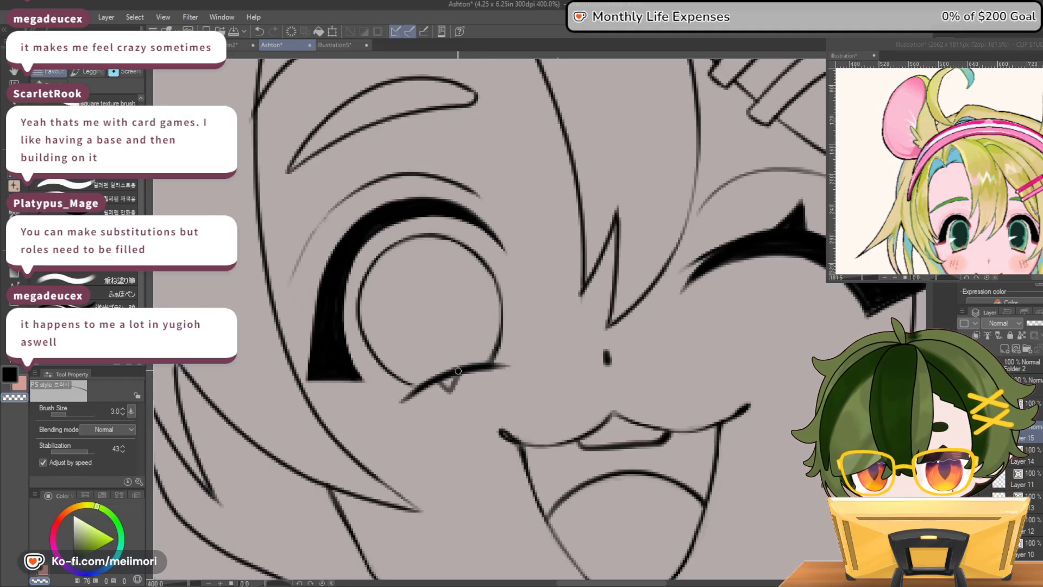
mouse_move(410, 401)
left_mouse_down()
mouse_move(454, 375)
mouse_move(510, 369)
mouse_move(456, 375)
mouse_move(404, 405)
left_mouse_up()
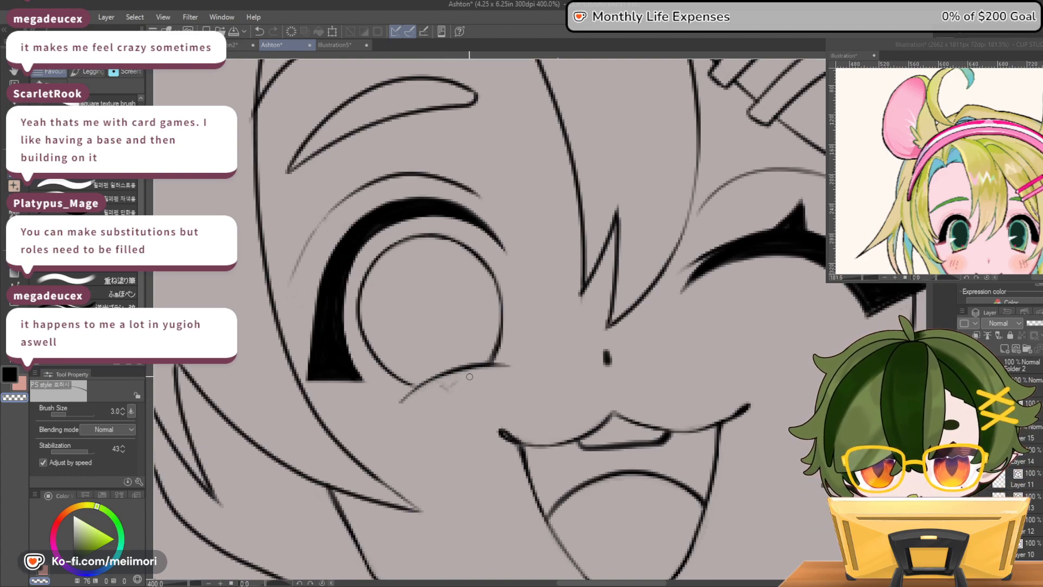
mouse_move(516, 367)
left_mouse_down()
mouse_move(476, 369)
mouse_move(396, 407)
left_mouse_up()
key("c")
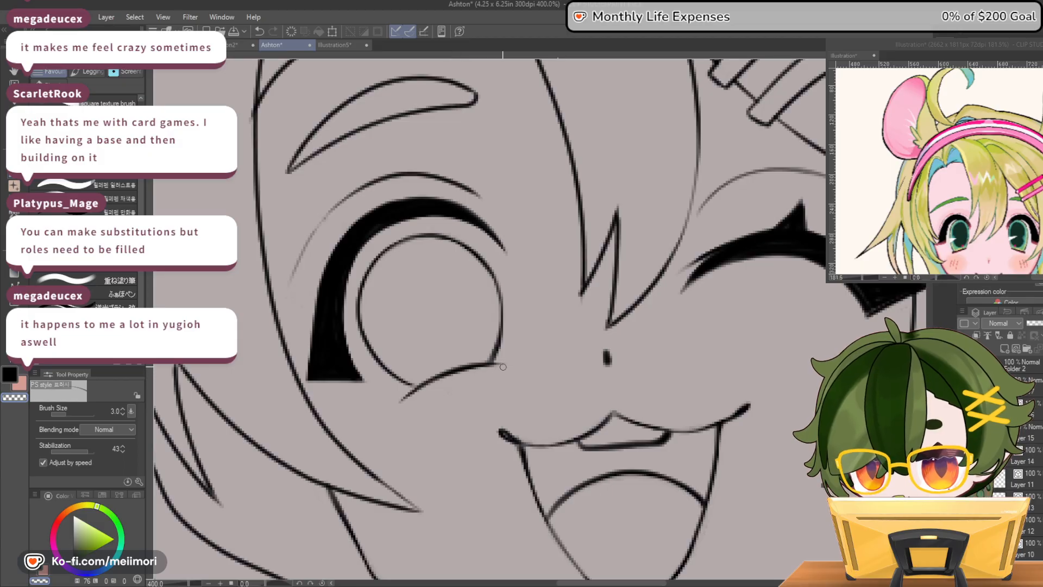
key("c")
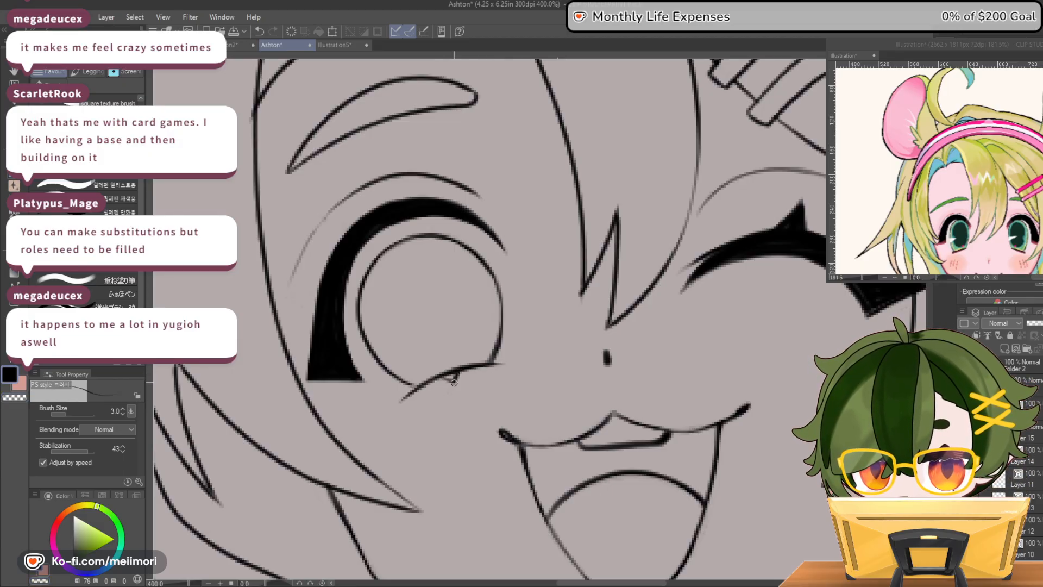
key("c")
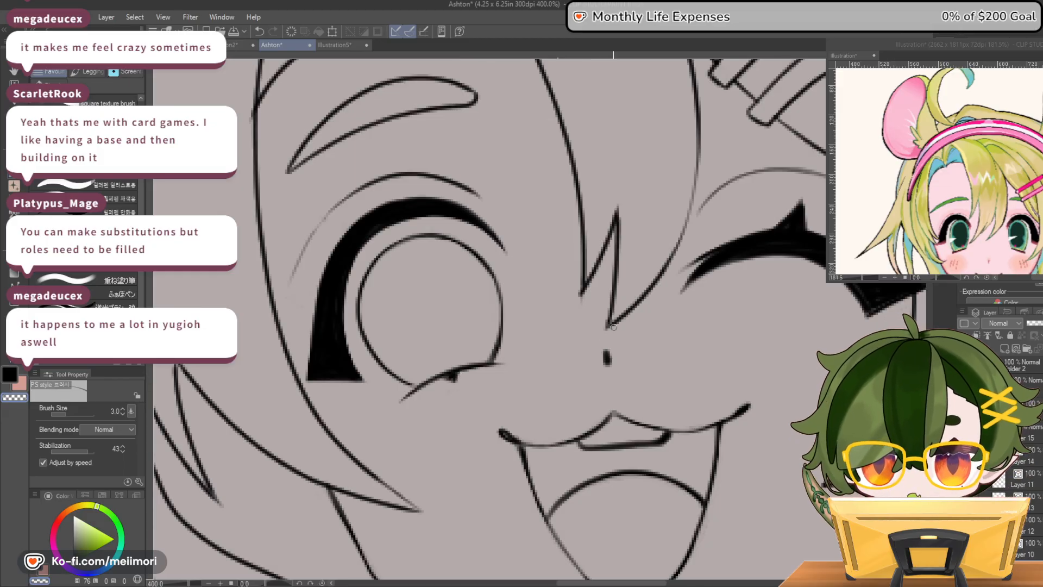
left_click_drag(435, 389, 481, 369)
key("c")
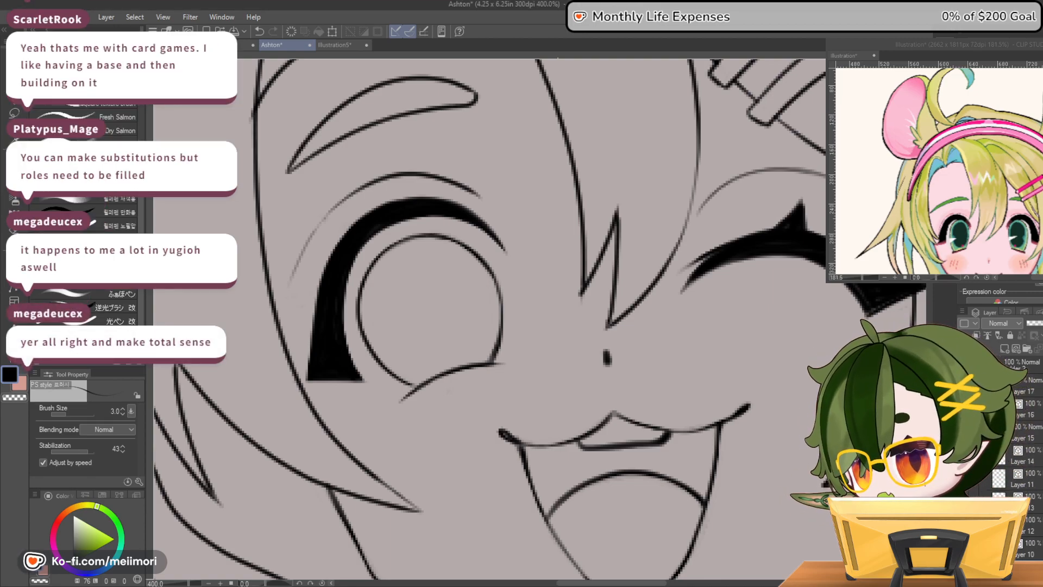
Examine the eyes and face at several magnifications, comparing the eye lineart with the full figure
scroll(537, 247, "down", 10)
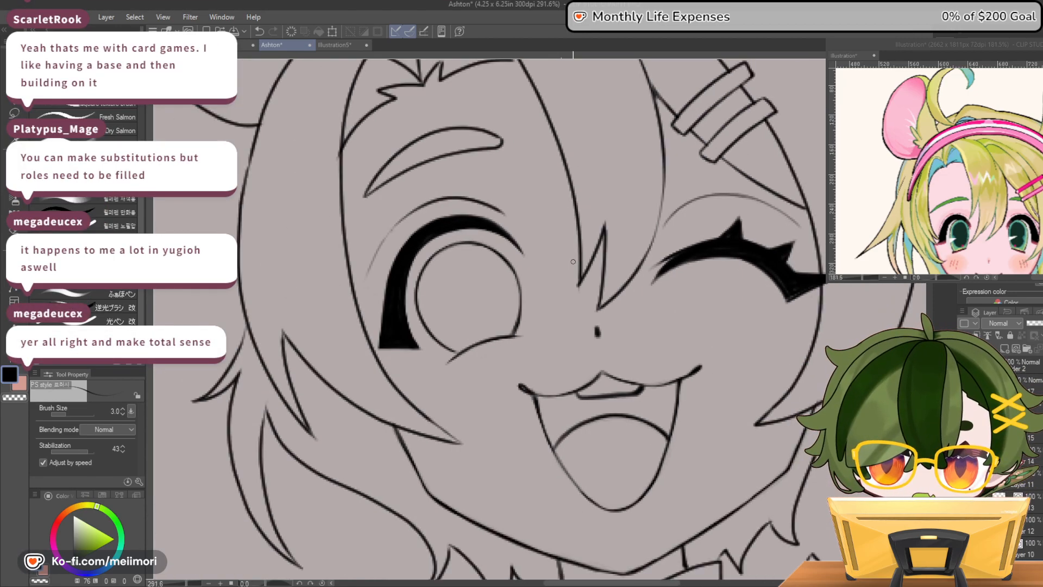
scroll(617, 245, "up", 5)
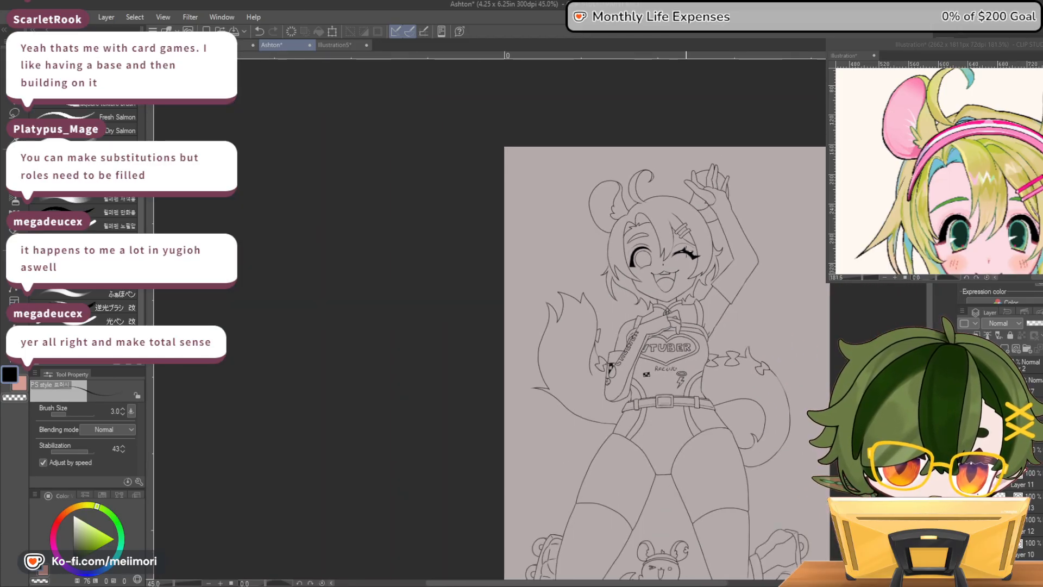
scroll(618, 245, "up", 3)
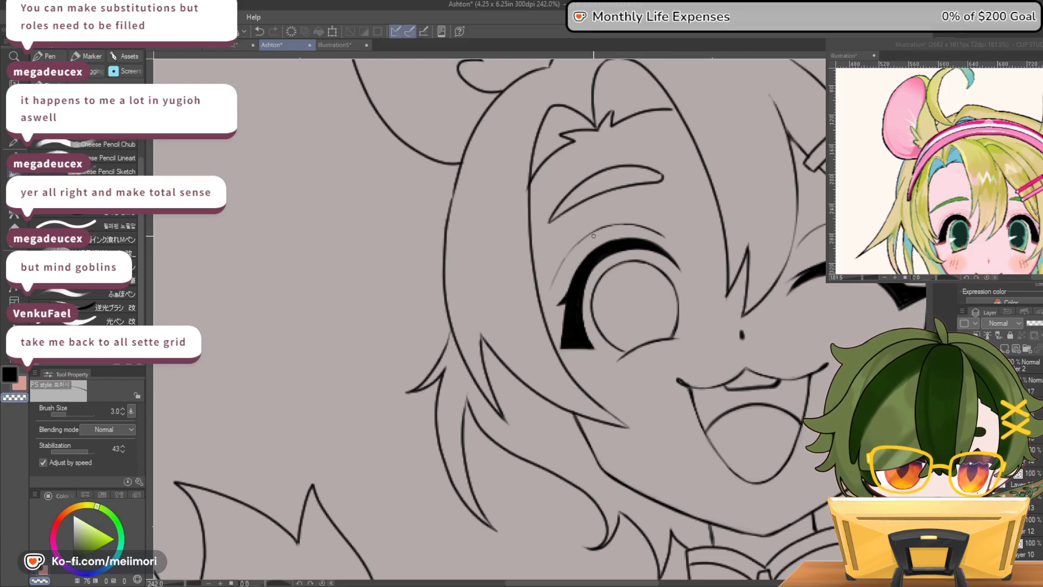
scroll(654, 158, "down", 16)
scroll(714, 104, "up", 4)
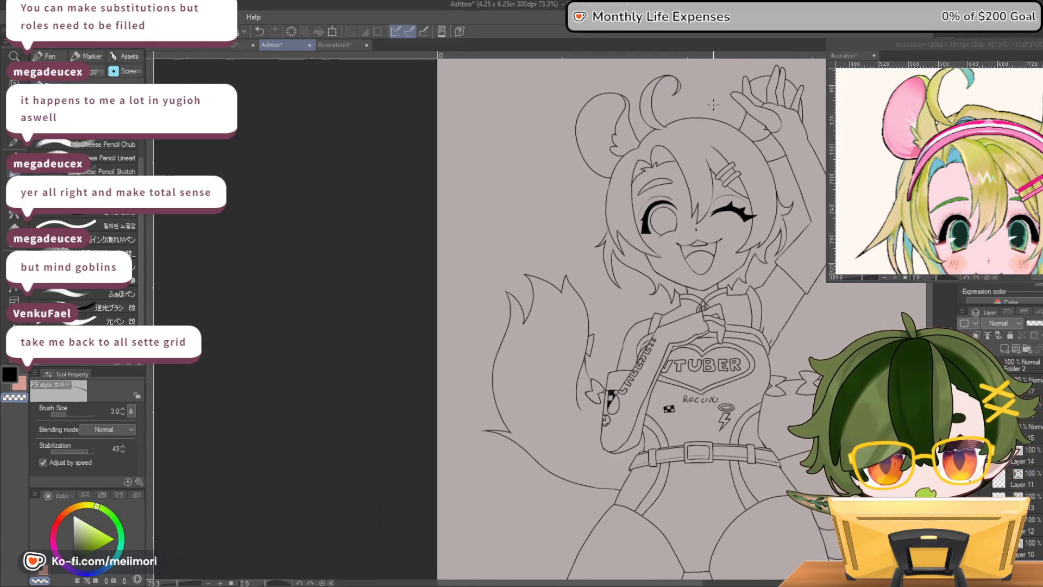
scroll(723, 163, "up", 12)
scroll(676, 230, "up", 3)
scroll(609, 131, "down", 5)
scroll(562, 92, "up", 1)
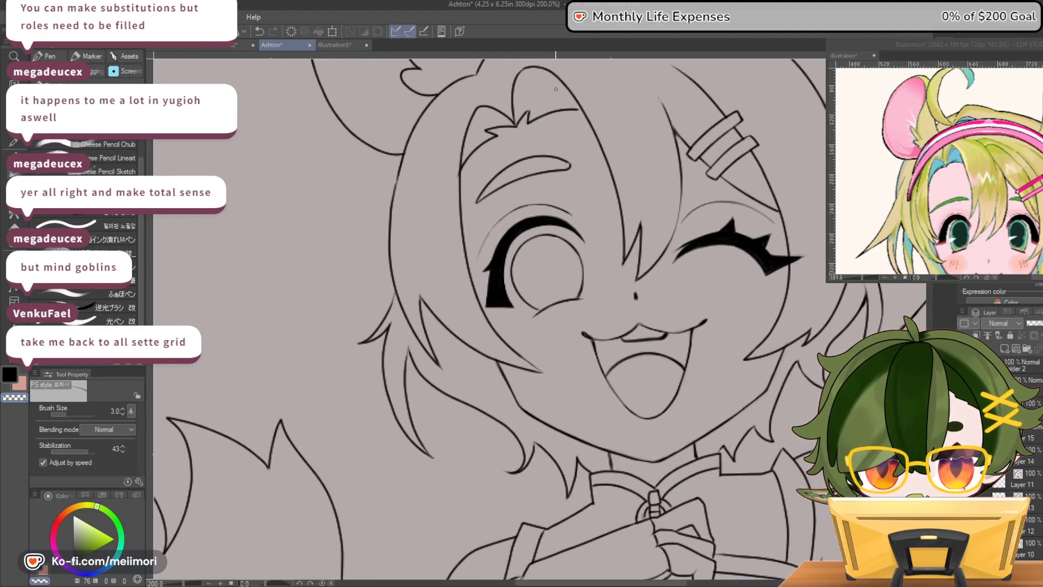
Extend the forehead hair line above the eyebrow to meet the central bang, and clean up the tip of the small hair tuft
scroll(556, 89, "up", 4)
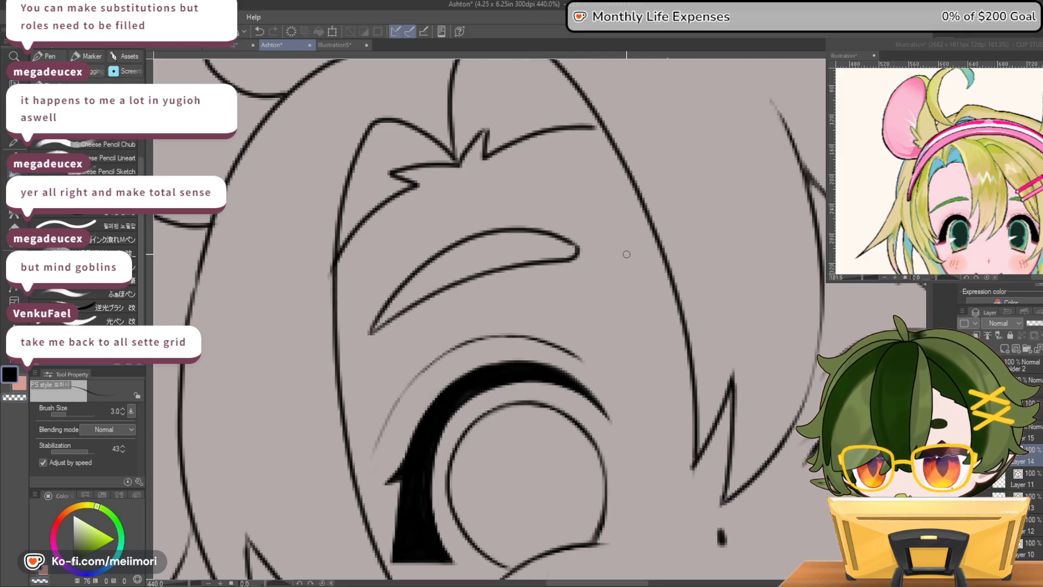
left_click_drag(591, 126, 607, 131)
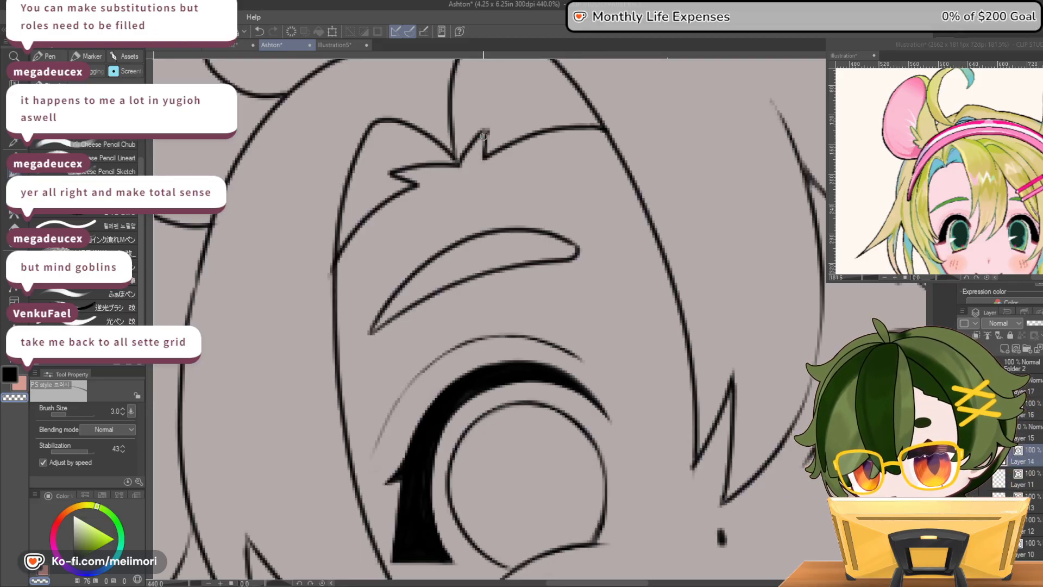
key("c")
left_click_drag(491, 122, 490, 134)
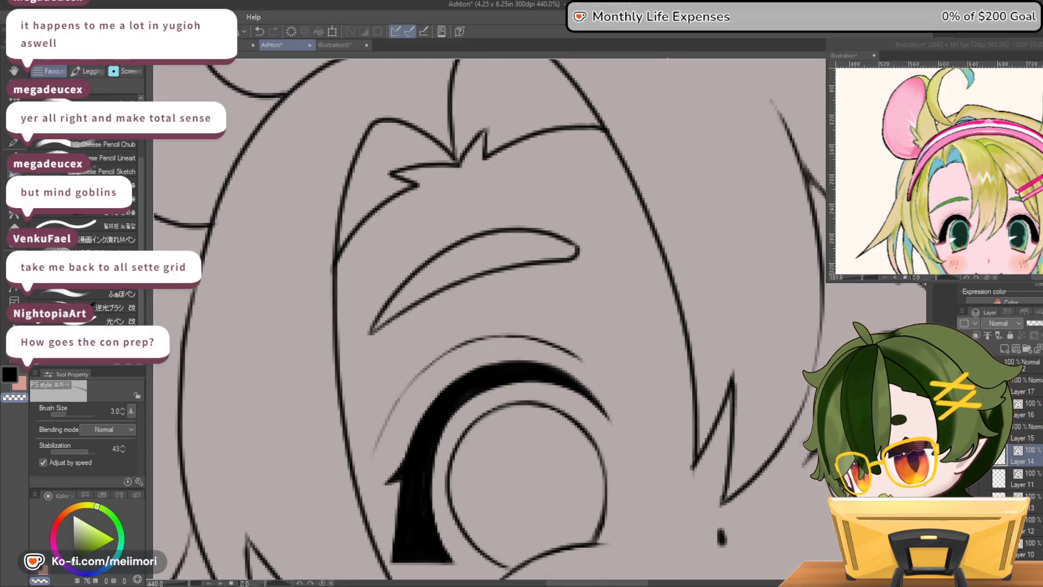
Hide the lineart folder, show the sketch folder with the headband, and set the sketch folder's opacity to 100%
scroll(678, 458, "down", 20)
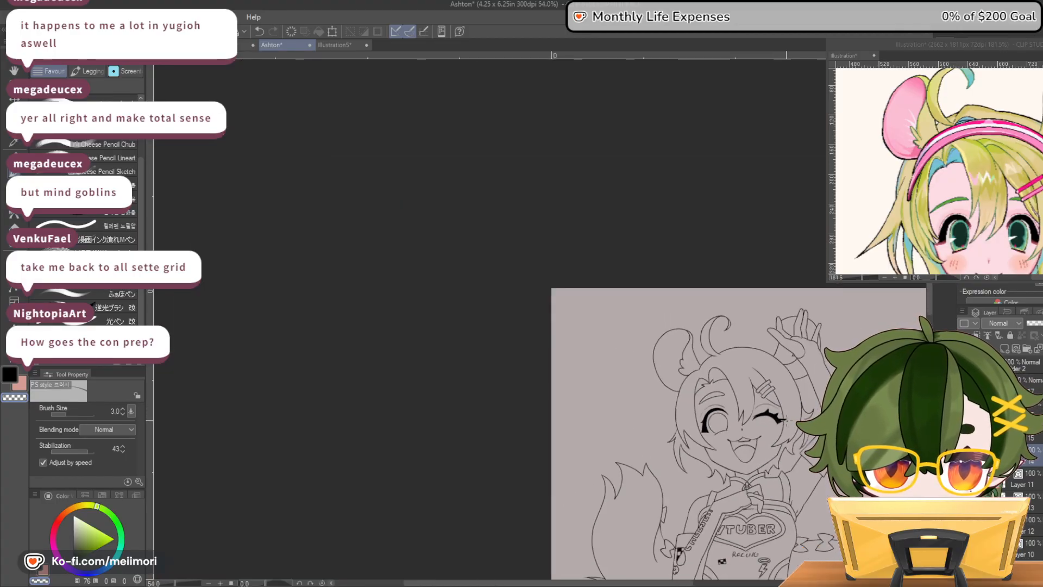
scroll(860, 461, "down", 4)
left_click_drag(929, 326, 929, 394)
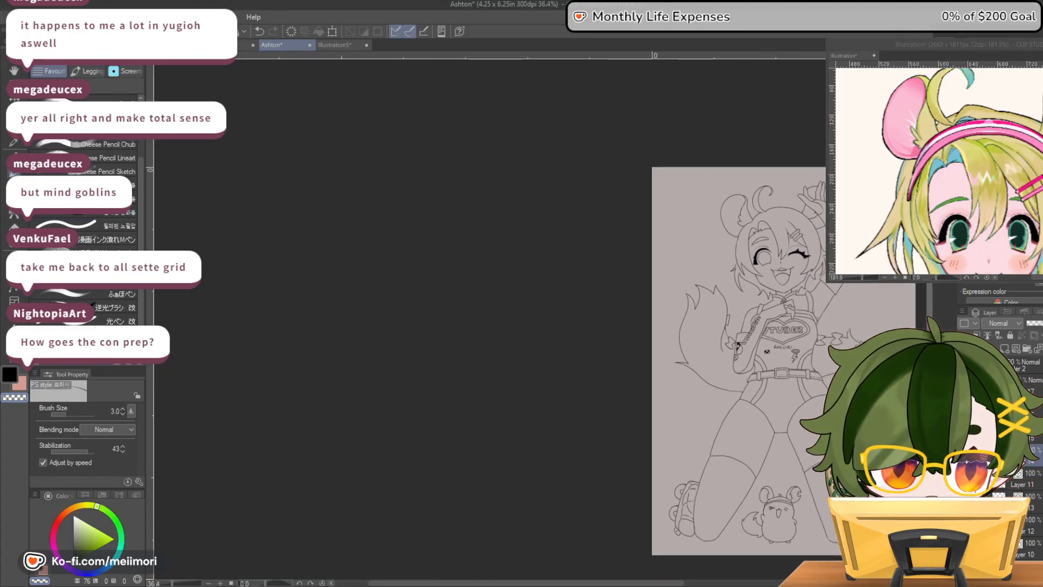
left_click_drag(526, 583, 625, 583)
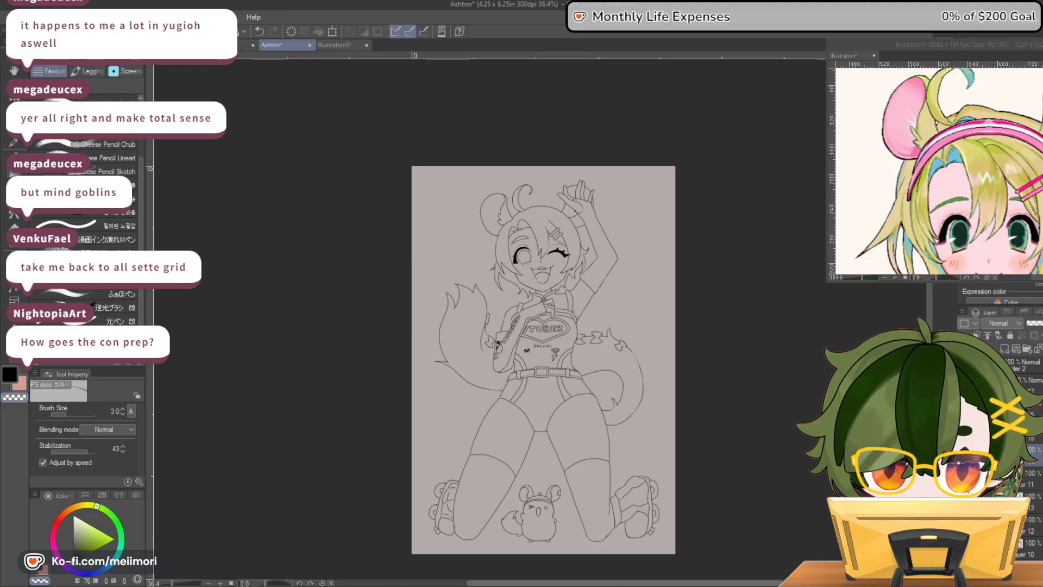
left_click(983, 365)
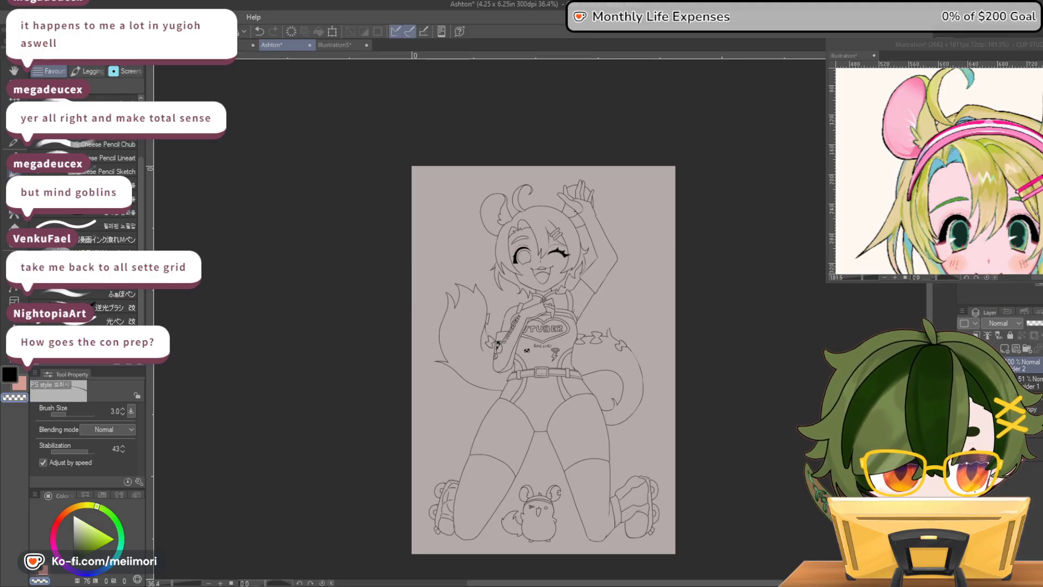
left_click(963, 365)
left_click(963, 382)
left_click(1029, 382)
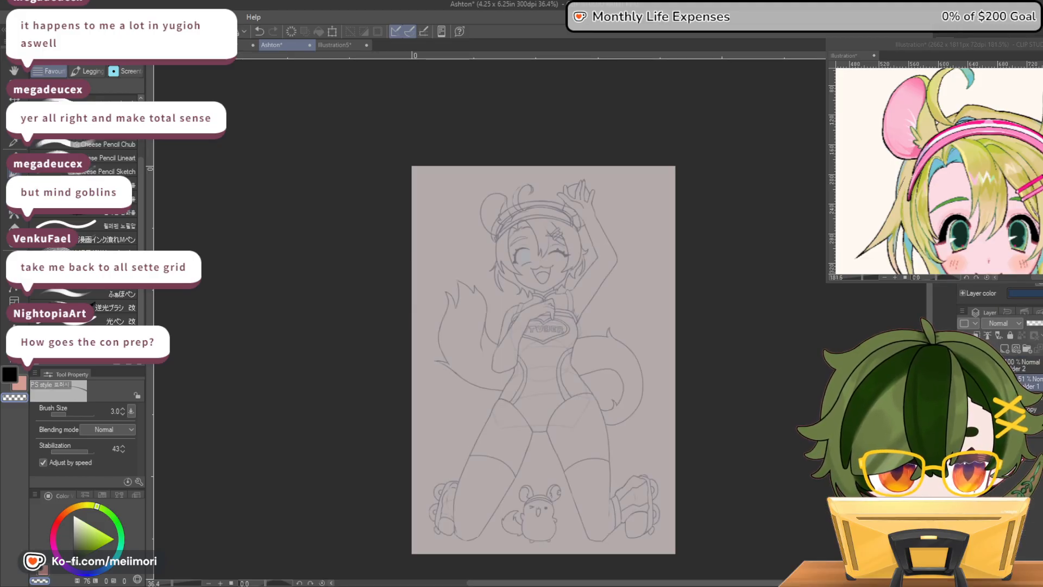
left_click(1041, 323)
Compare the lineart with the sketch by switching their folders' visibility, ending with only the lineart shown
left_click(963, 365)
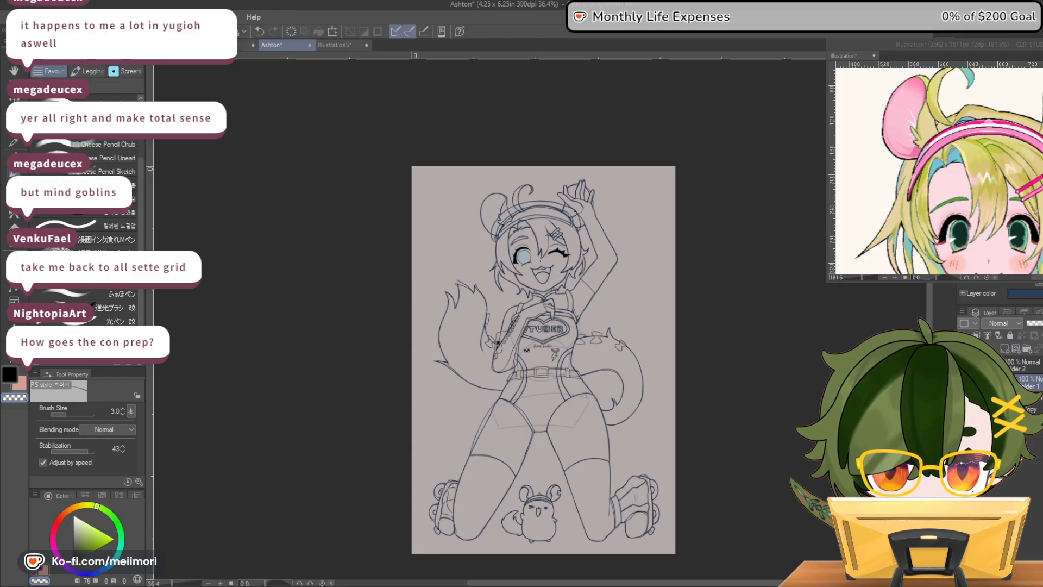
left_click(963, 382)
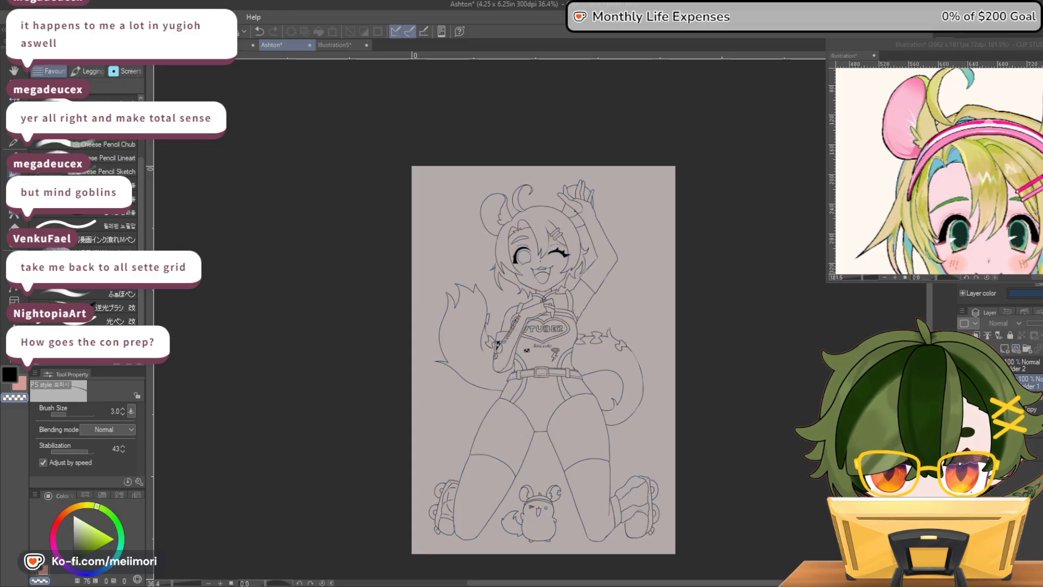
left_click(963, 382)
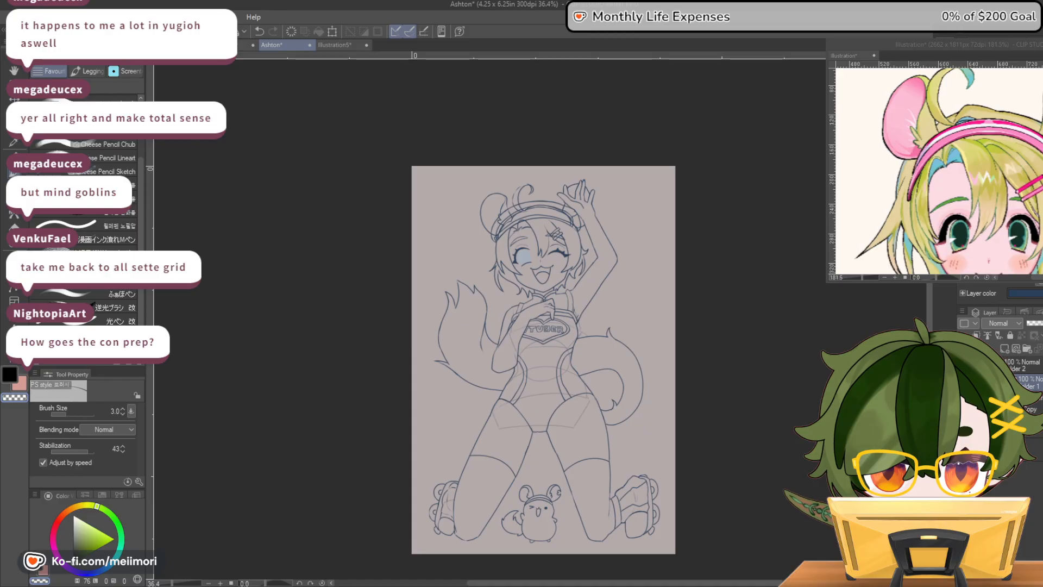
left_click(963, 365)
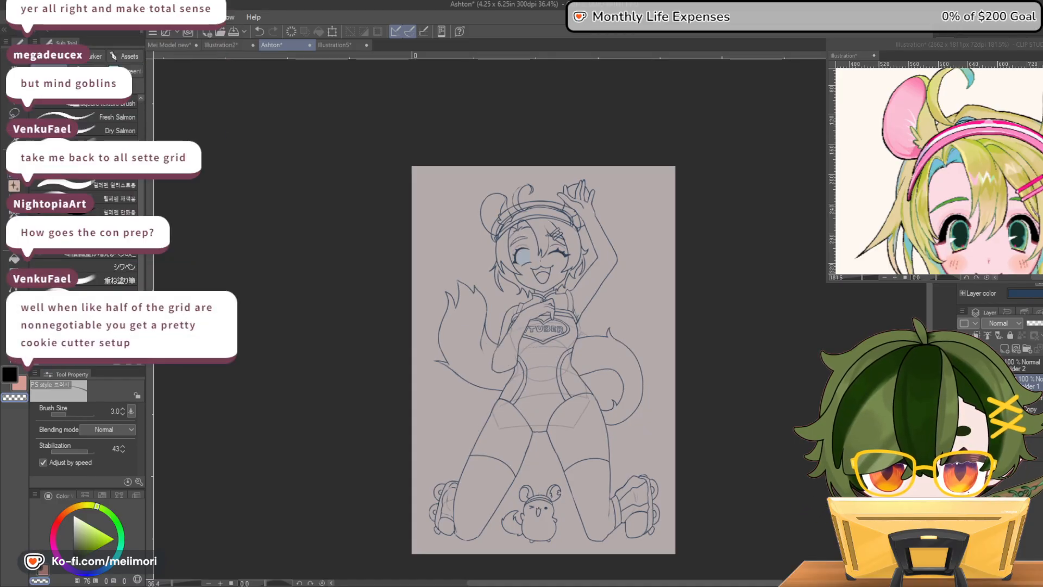
left_click(962, 365)
left_click(963, 365)
left_click(963, 365)
left_click(963, 365)
left_click(963, 382)
left_click(963, 365)
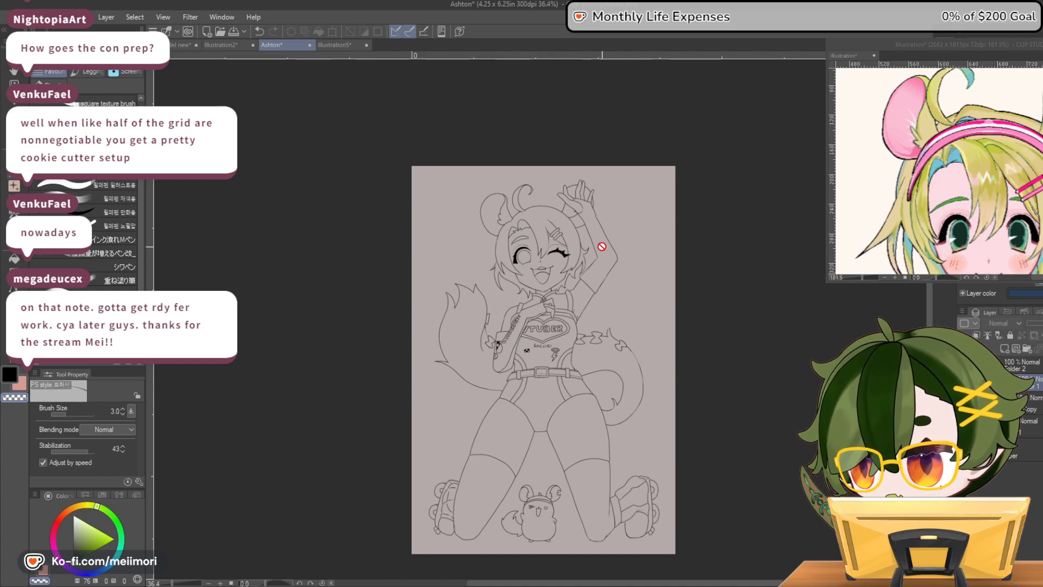
scroll(650, 300, "up", 2)
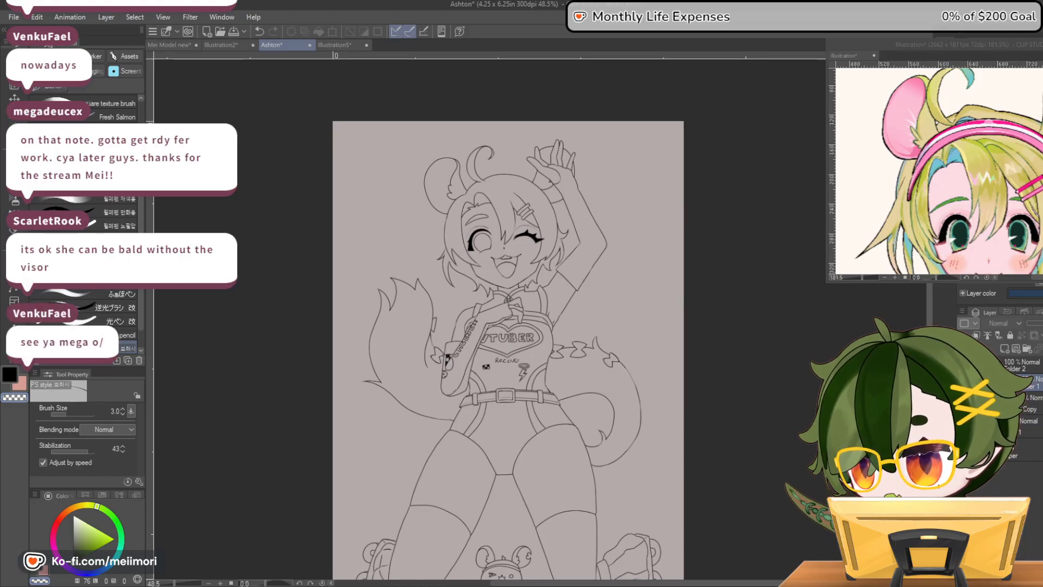
Examine the head, raised arm and full figure of the lineart at several magnifications for missing details
scroll(536, 102, "up", 2)
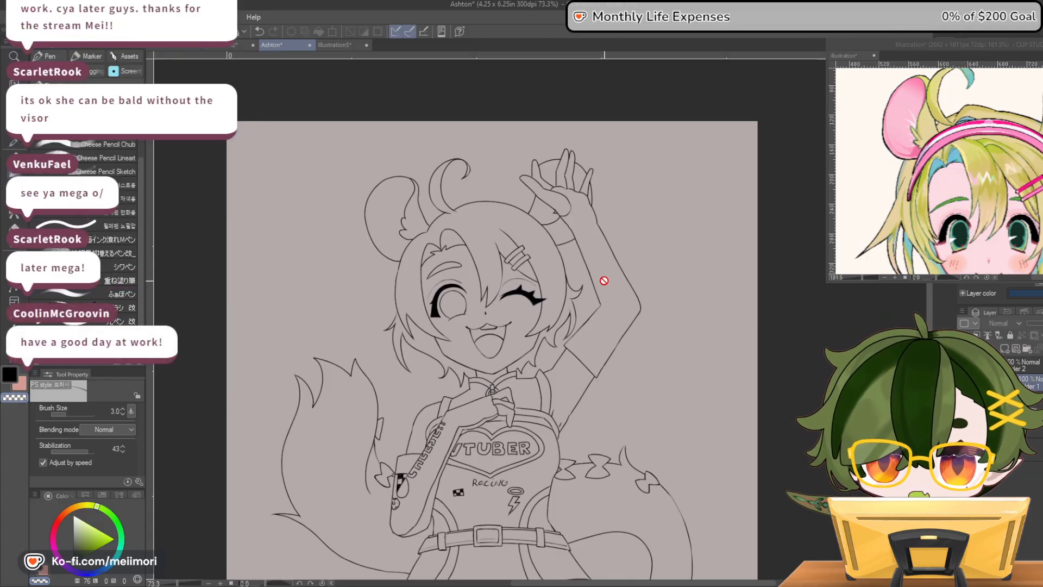
scroll(464, 193, "down", 1)
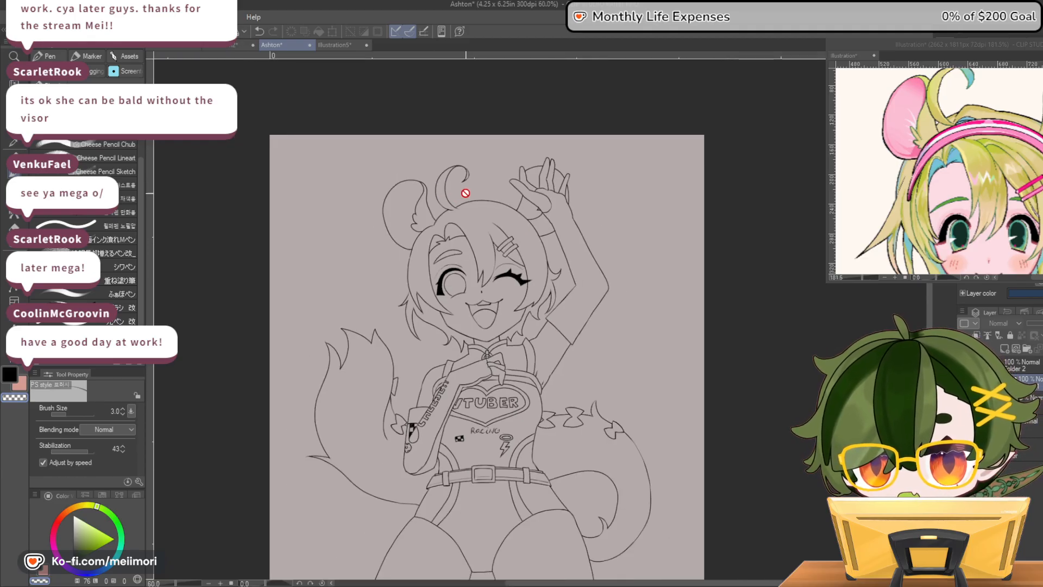
scroll(465, 193, "down", 1)
scroll(478, 196, "up", 3)
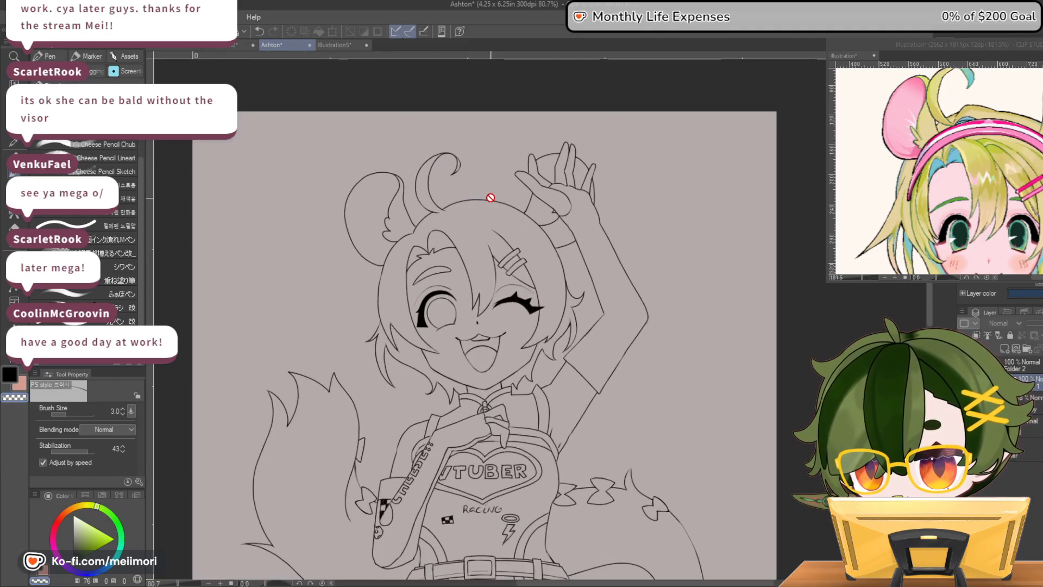
scroll(490, 198, "down", 3)
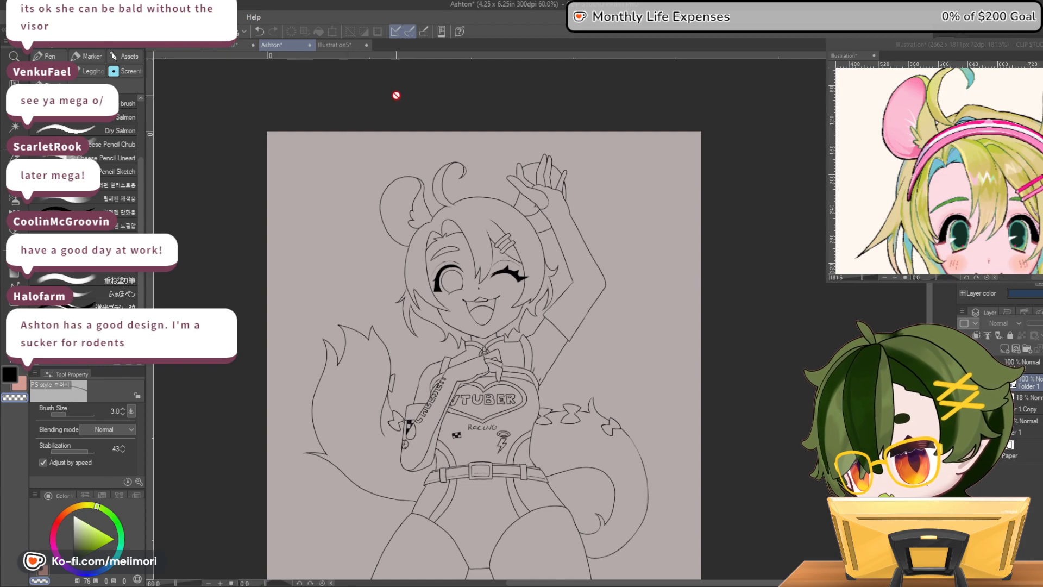
scroll(614, 299, "down", 2)
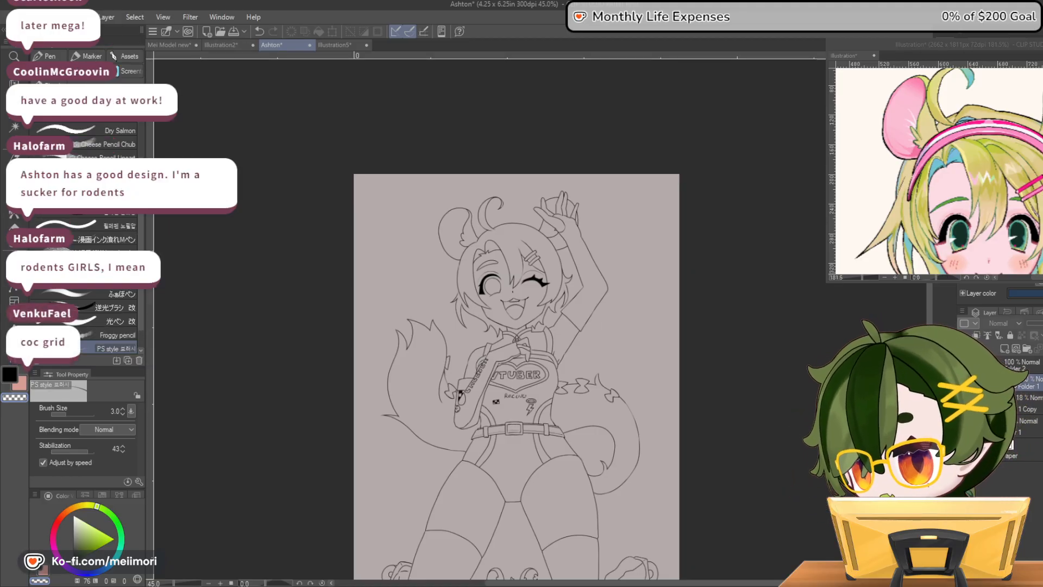
scroll(769, 275, "down", 1)
scroll(614, 356, "up", 3)
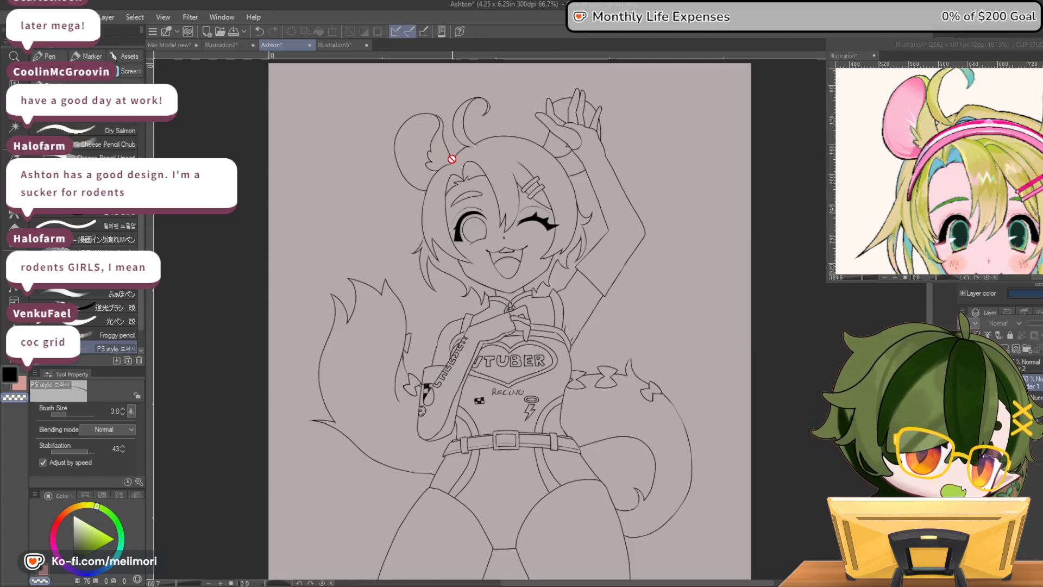
scroll(567, 174, "up", 2)
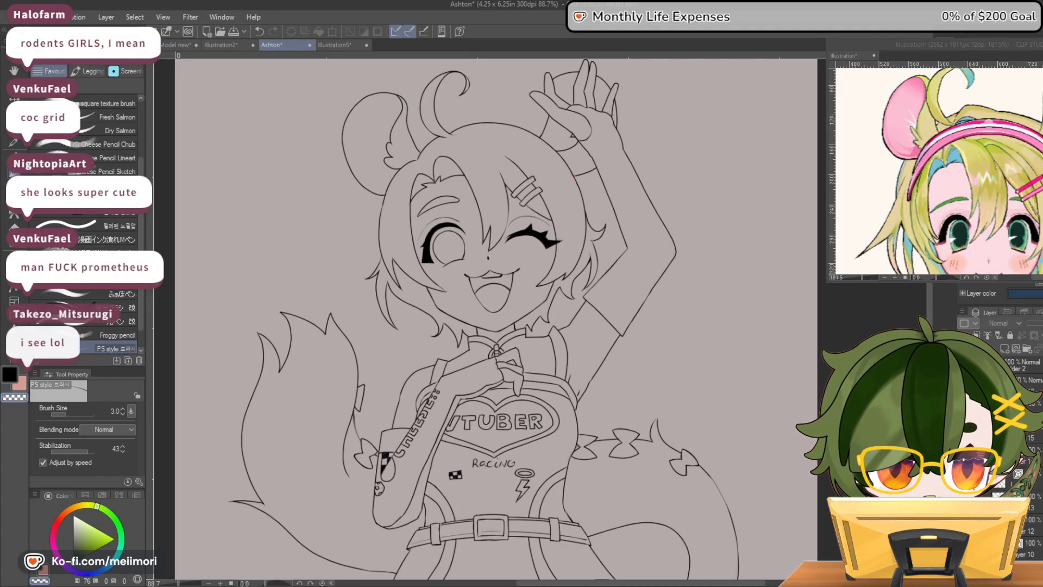
On Layer 14, draw small flicked hair tufts at the back of the hair beside the raised arm
scroll(647, 158, "up", 3)
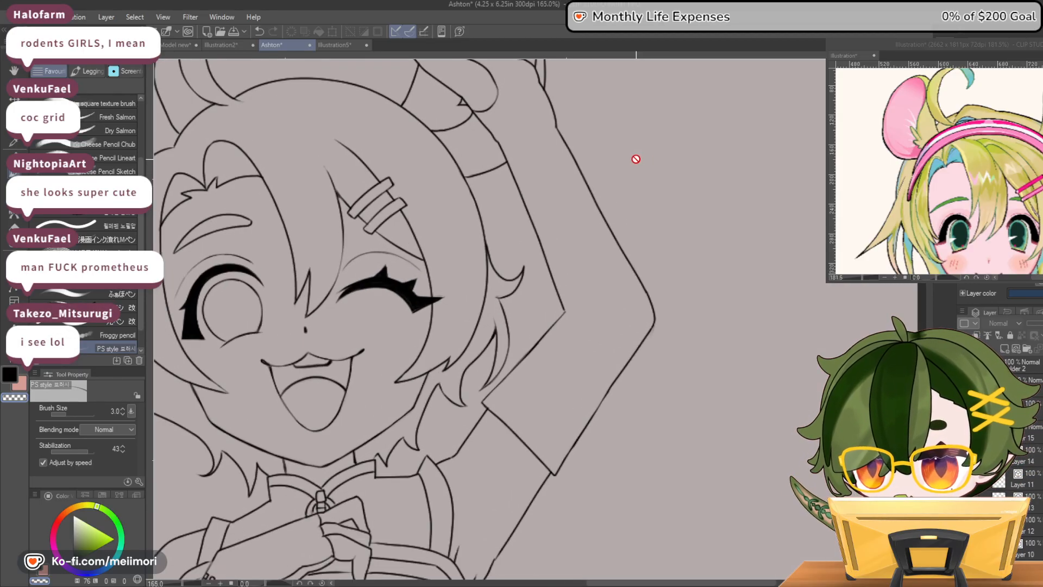
left_click(1022, 461)
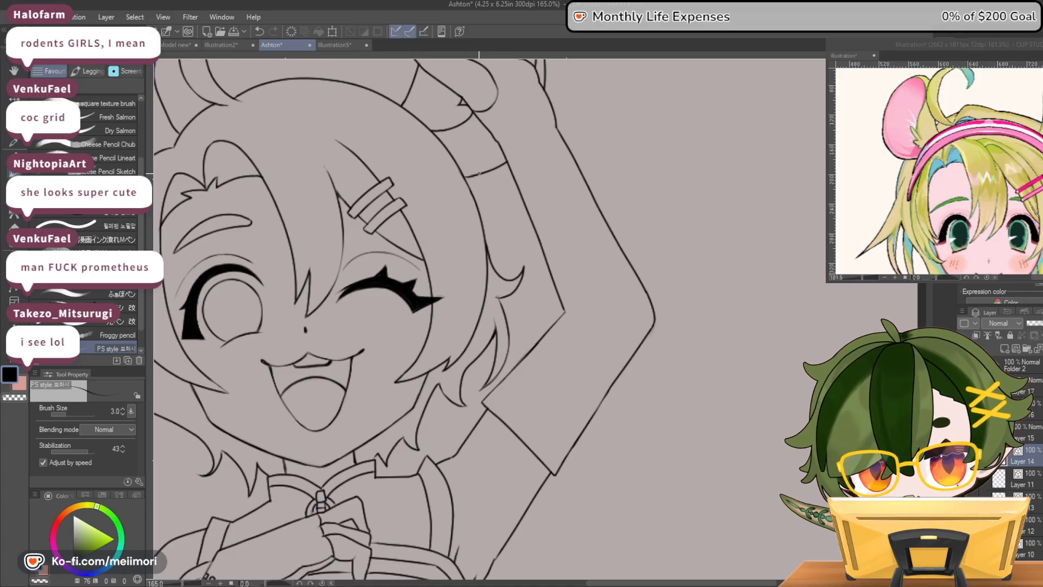
mouse_move(485, 175)
left_mouse_down()
mouse_move(512, 192)
mouse_move(486, 192)
mouse_move(496, 249)
left_mouse_up()
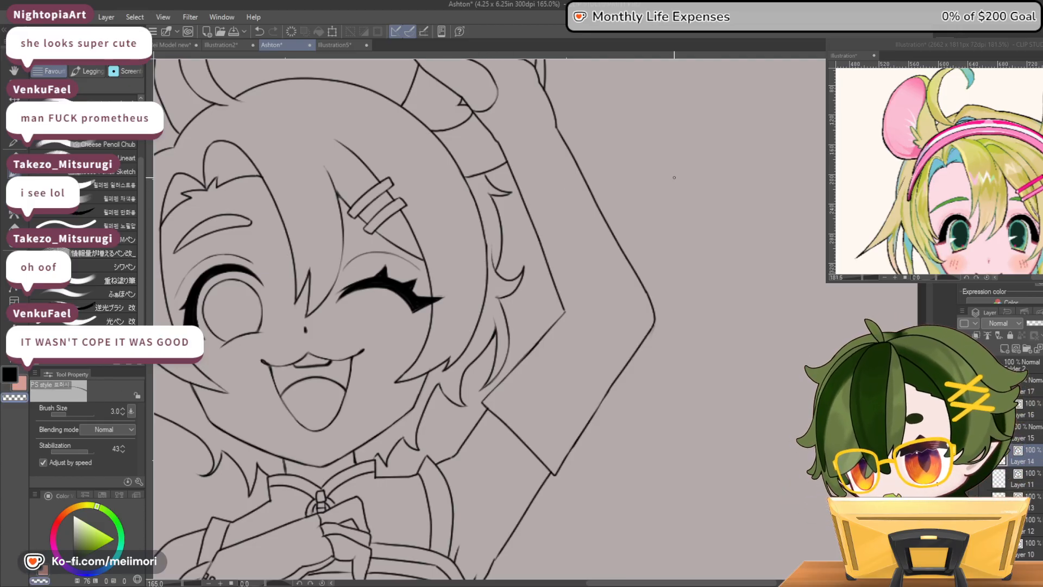
scroll(654, 205, "down", 2)
scroll(614, 272, "down", 1)
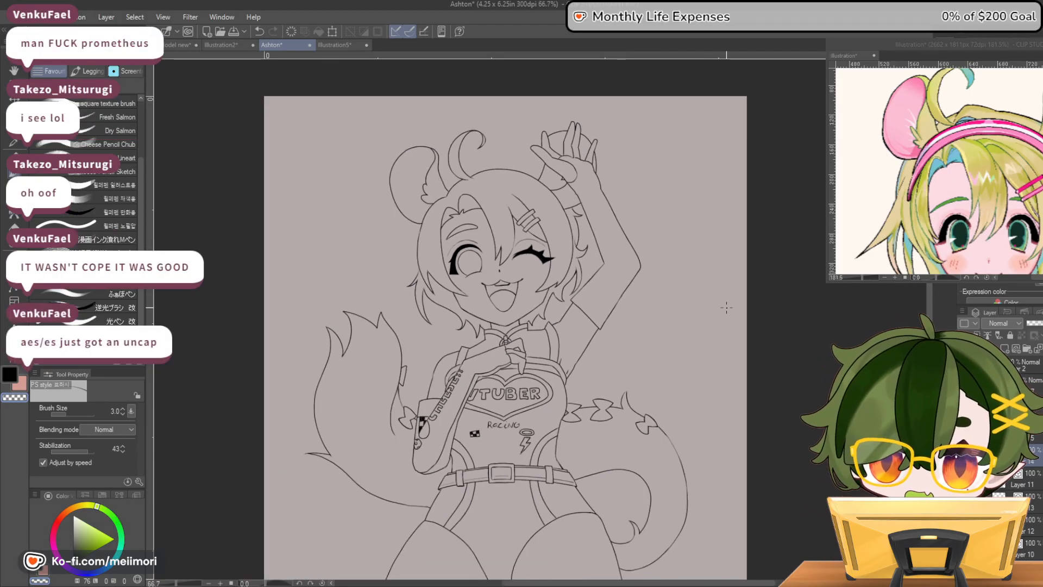
Draw a small hair tuft below the large mouse ear, outside the hair outline, and erase its stray line along the outline
scroll(413, 218, "up", 2)
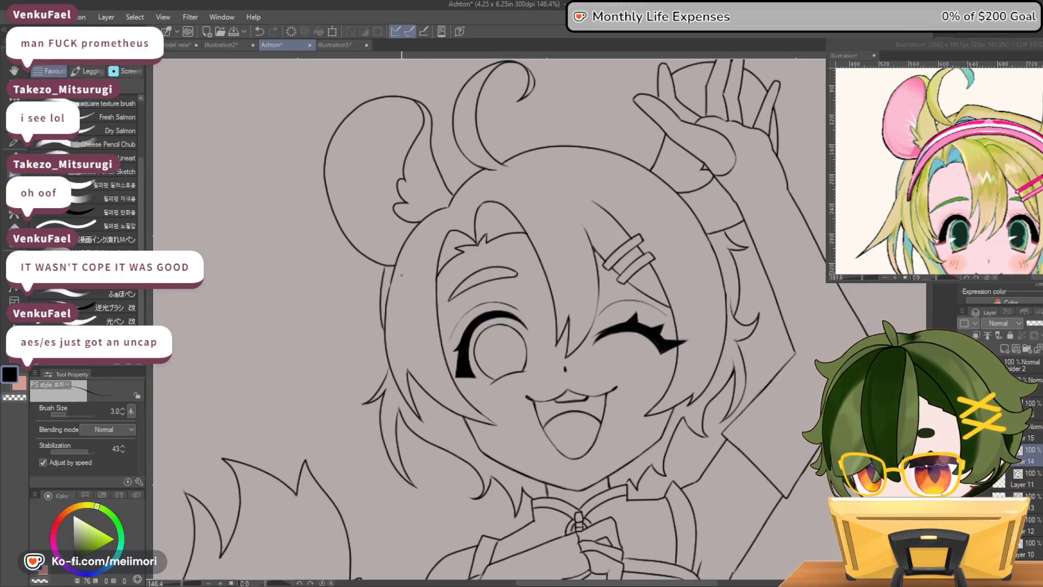
mouse_move(380, 291)
left_mouse_down()
mouse_move(362, 321)
mouse_move(383, 307)
mouse_move(385, 333)
left_mouse_up()
left_click_drag(386, 266, 382, 282)
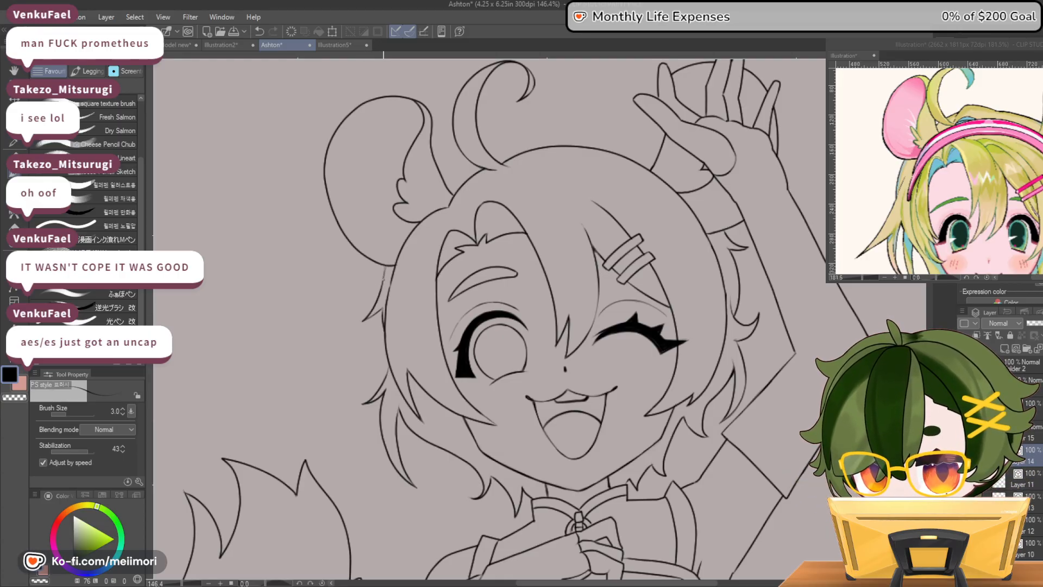
key("c")
mouse_move(386, 337)
left_mouse_down()
mouse_move(388, 298)
mouse_move(386, 351)
mouse_move(385, 318)
left_mouse_up()
key("c")
key("c")
left_click_drag(386, 360, 386, 341)
key("c")
key("c")
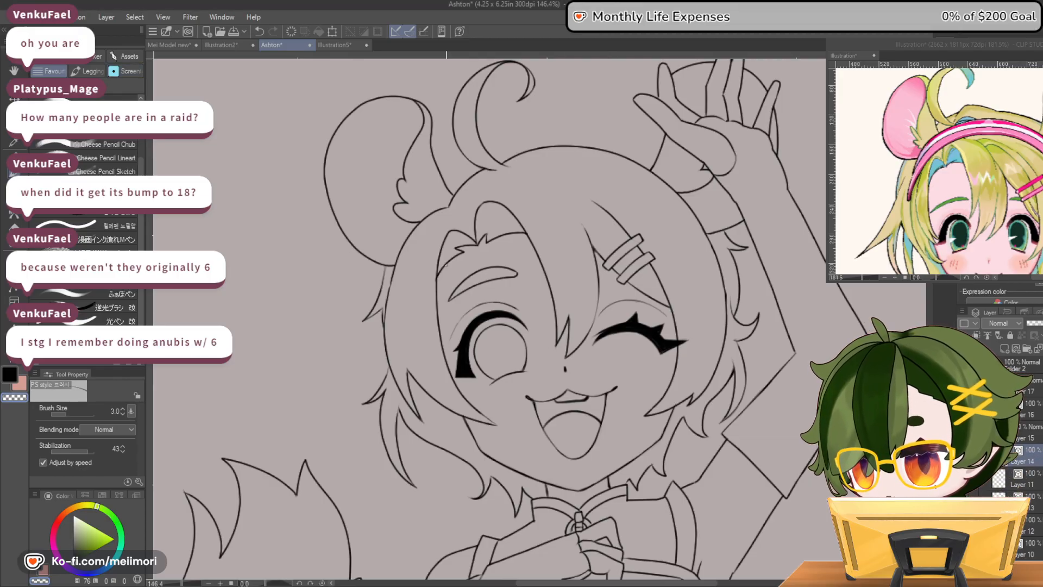
Examine the added hair tufts in close-up and against the full figure
scroll(580, 331, "down", 13)
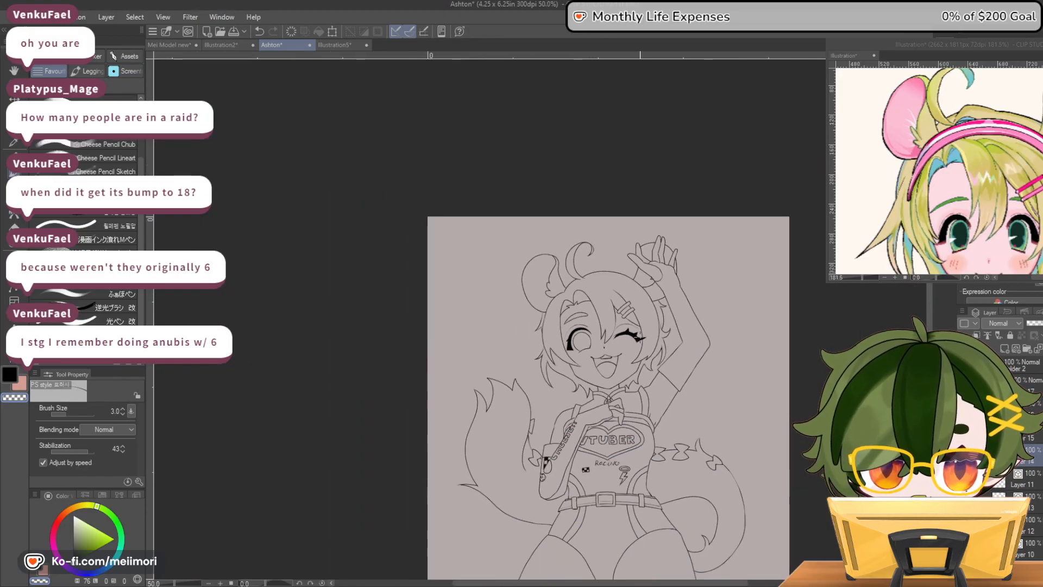
scroll(624, 331, "up", 9)
scroll(521, 337, "up", 2)
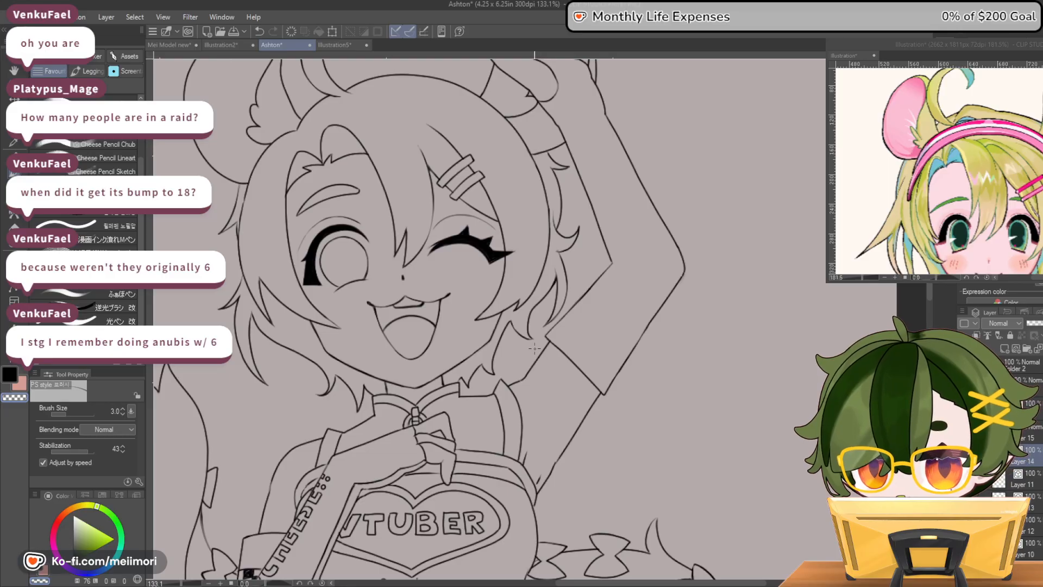
scroll(518, 328, "up", 1)
scroll(518, 328, "down", 15)
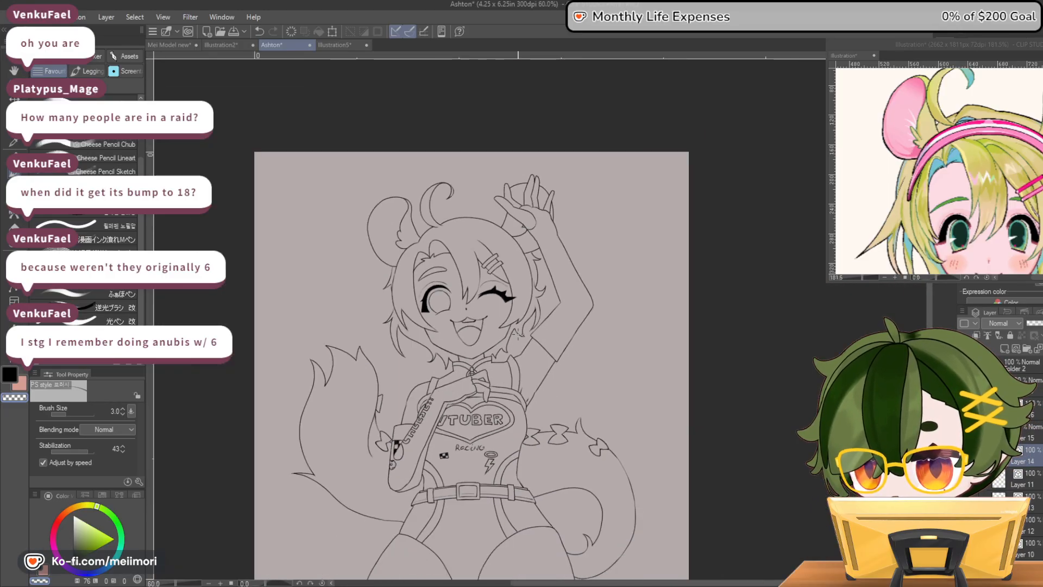
scroll(523, 497, "up", 2)
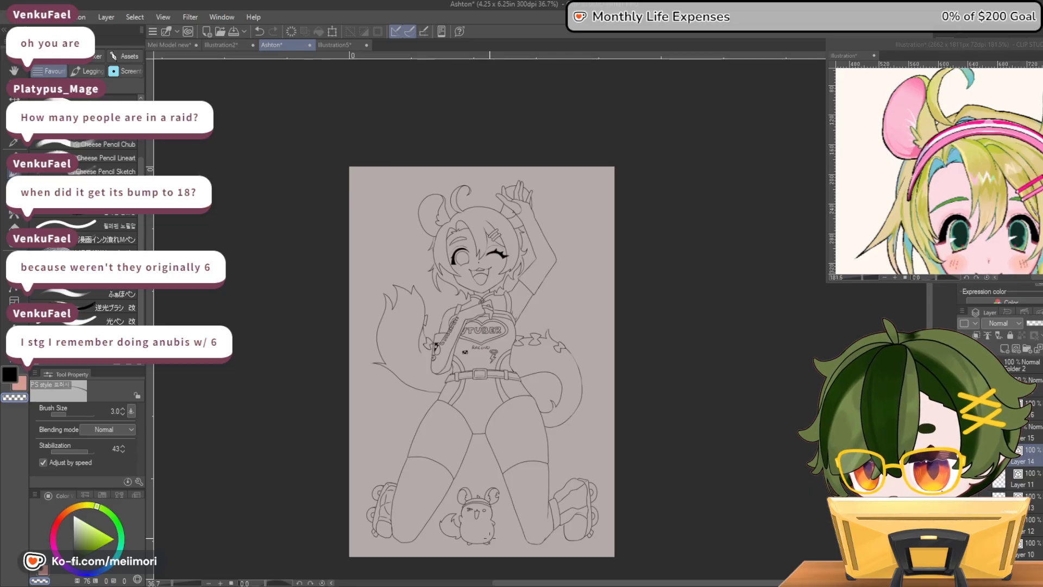
scroll(485, 536, "up", 5)
scroll(484, 514, "down", 5)
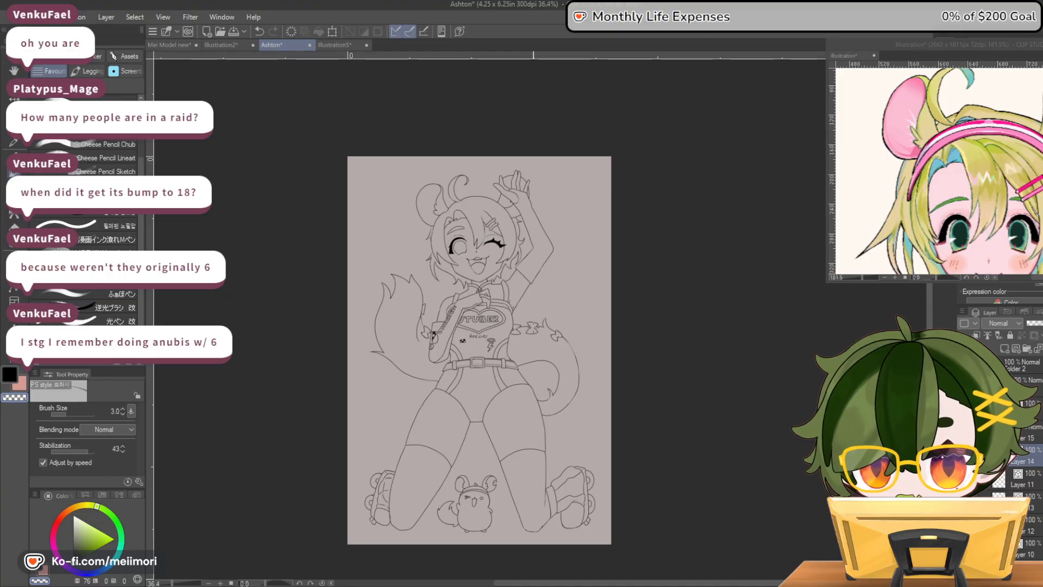
scroll(525, 361, "up", 1)
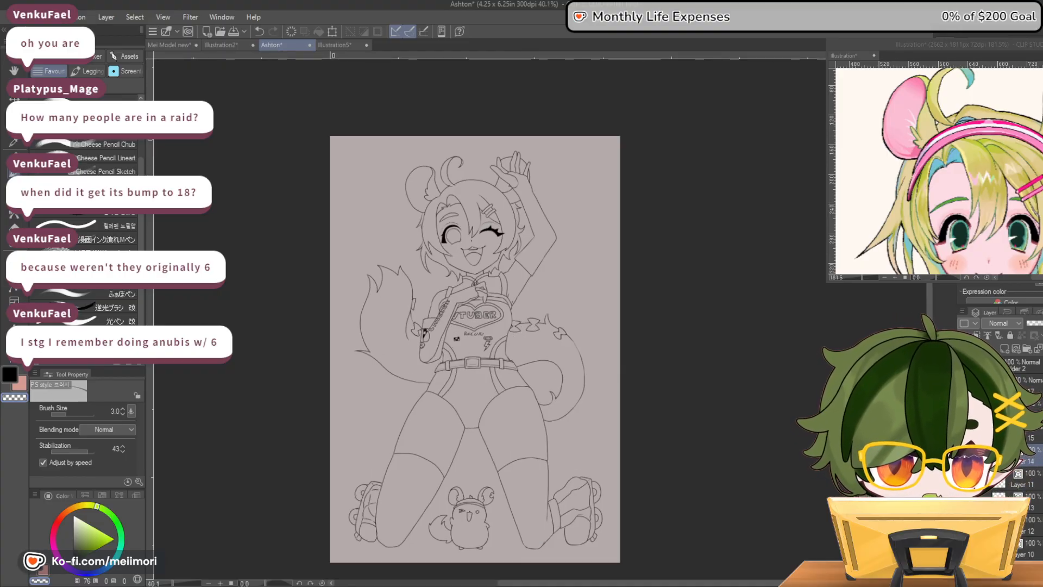
Show the skirt in the reference image and try a scalloped skirt hem across the upper thighs with flared side edges
left_click(955, 45)
left_click_drag(1041, 109, 1041, 163)
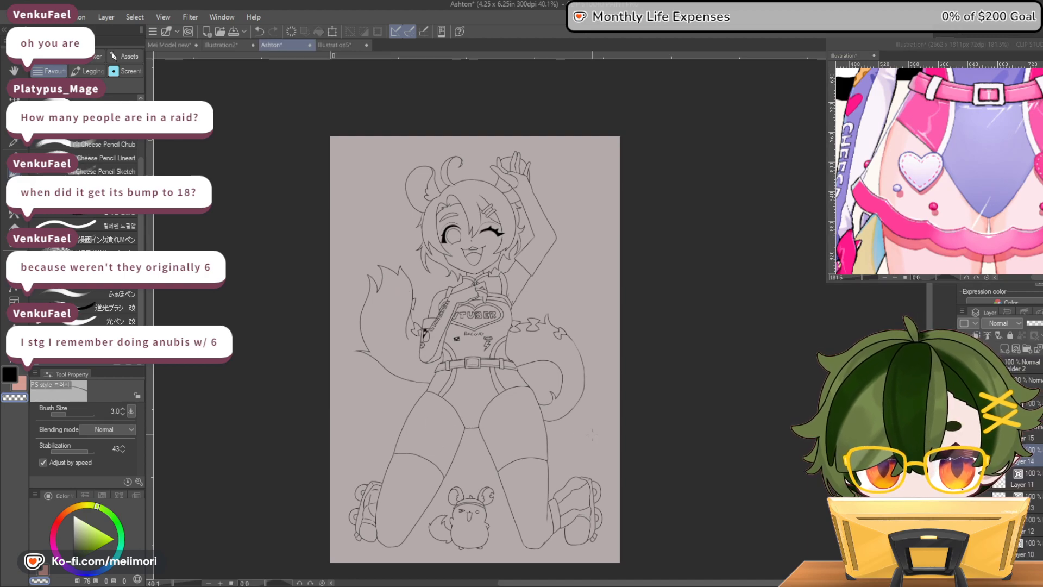
scroll(593, 435, "up", 4)
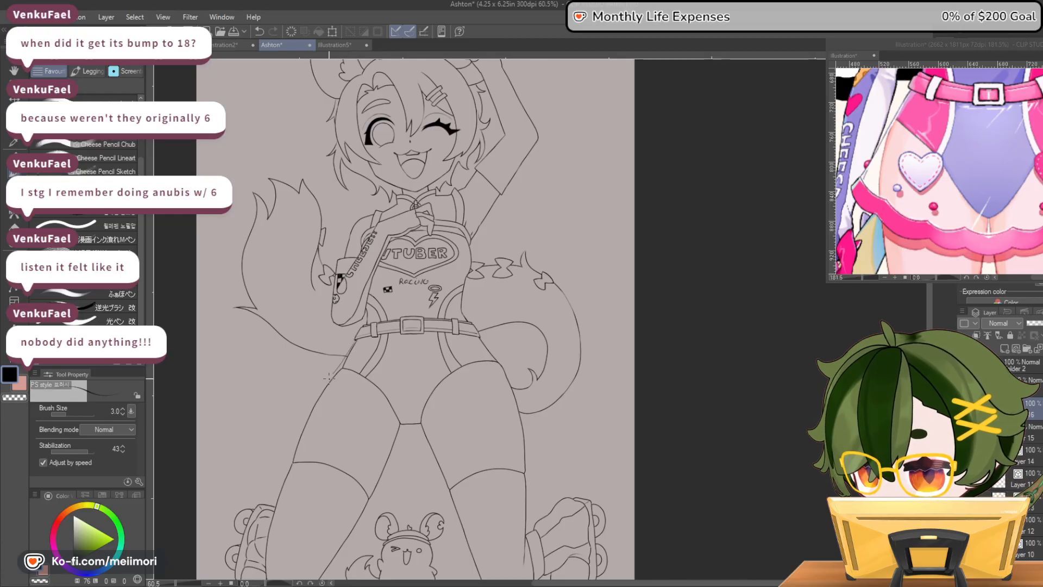
mouse_move(318, 402)
left_mouse_down()
mouse_move(348, 411)
mouse_move(368, 438)
mouse_move(412, 443)
left_mouse_up()
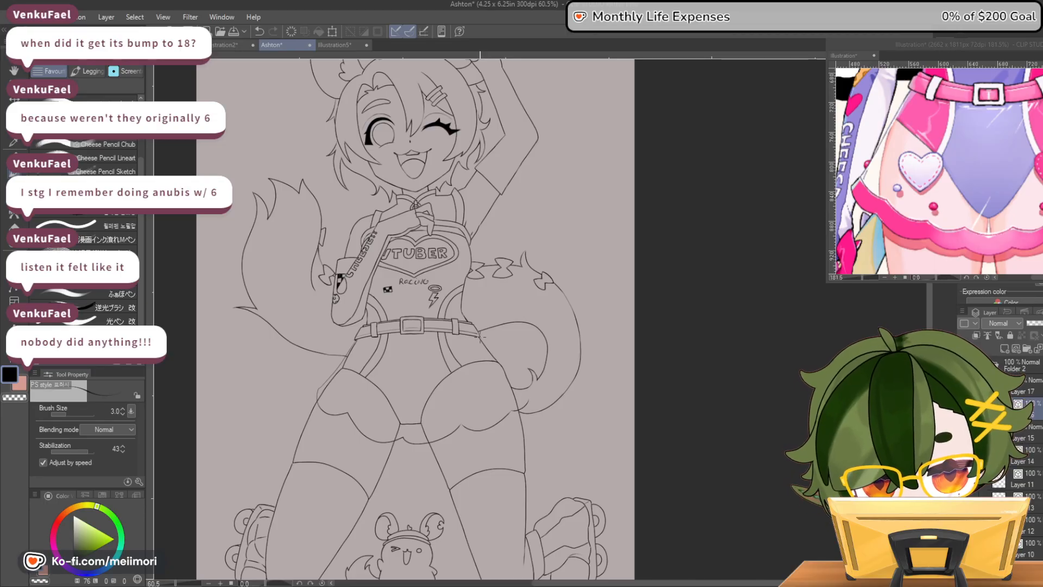
left_click_drag(483, 342, 499, 362)
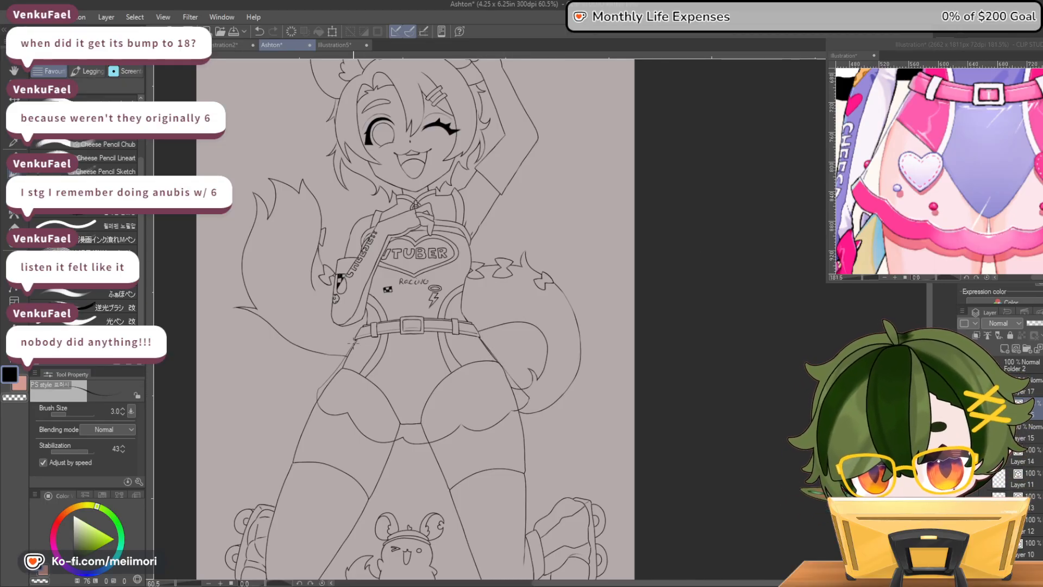
mouse_move(318, 389)
left_mouse_down()
mouse_move(324, 411)
mouse_move(349, 417)
left_mouse_up()
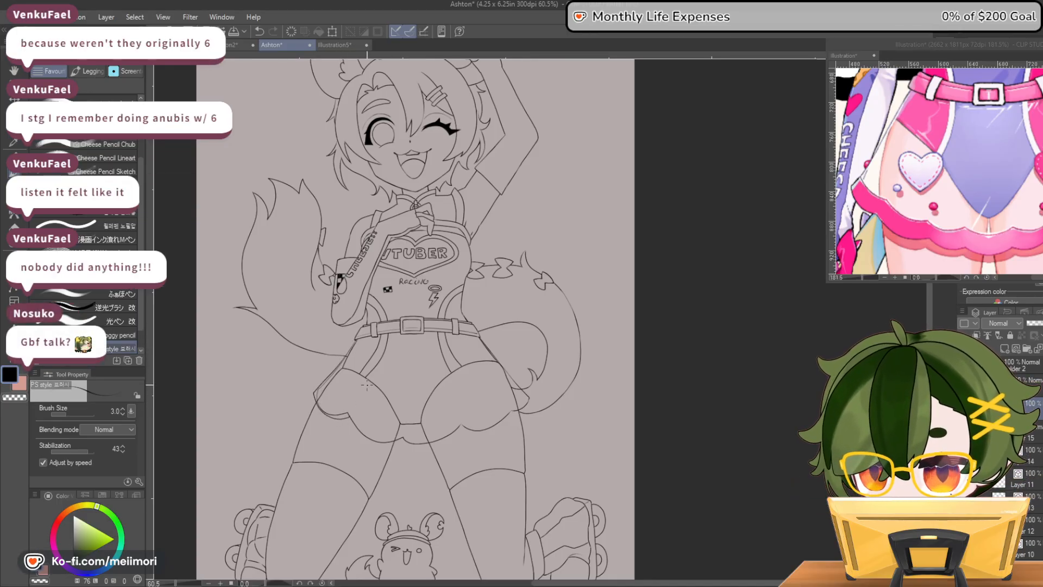
Examine the skirt outline's shape and proportions on the full figure and in close-up against the reference
scroll(314, 353, "down", 5)
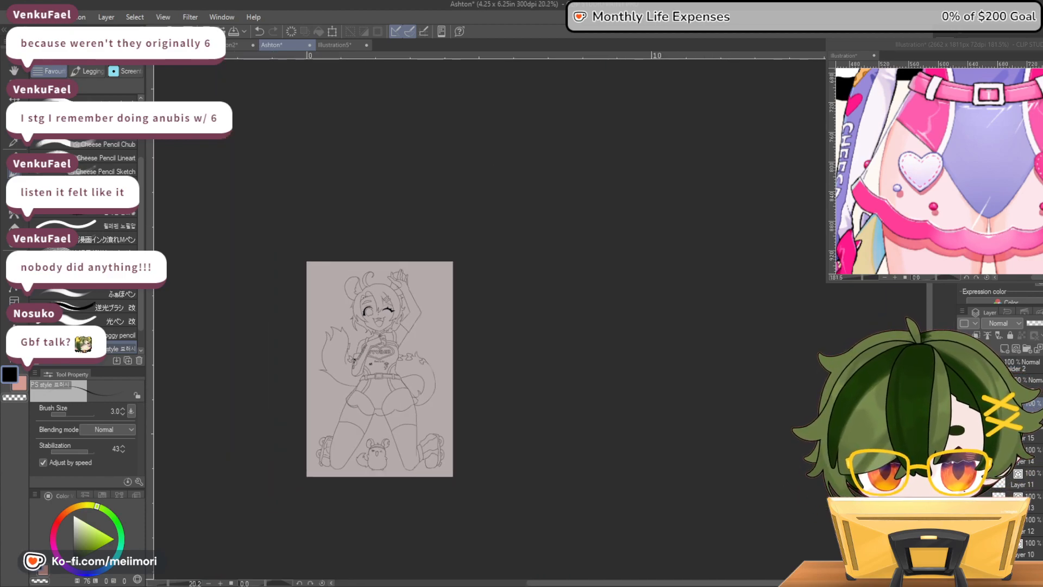
key("h")
key("h")
key("ctrl+plus")
key("ctrl+plus")
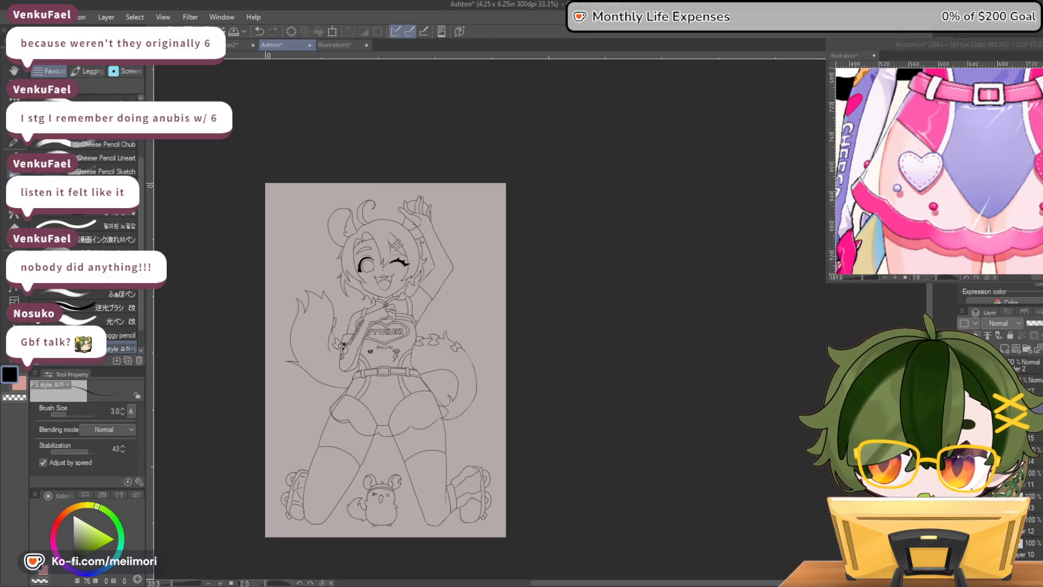
scroll(434, 478, "down", 2)
scroll(361, 526, "up", 1)
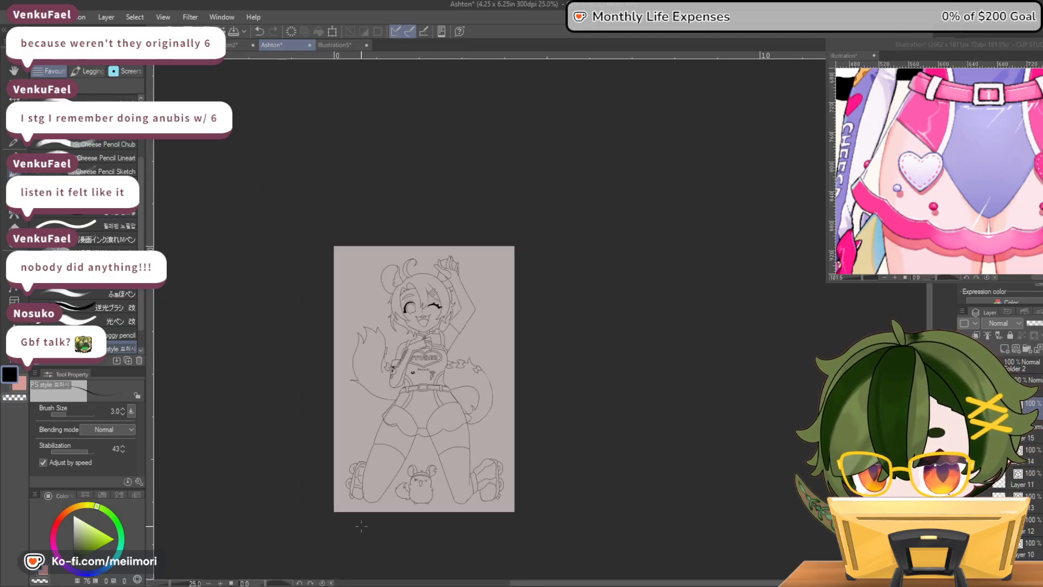
scroll(362, 516, "up", 10)
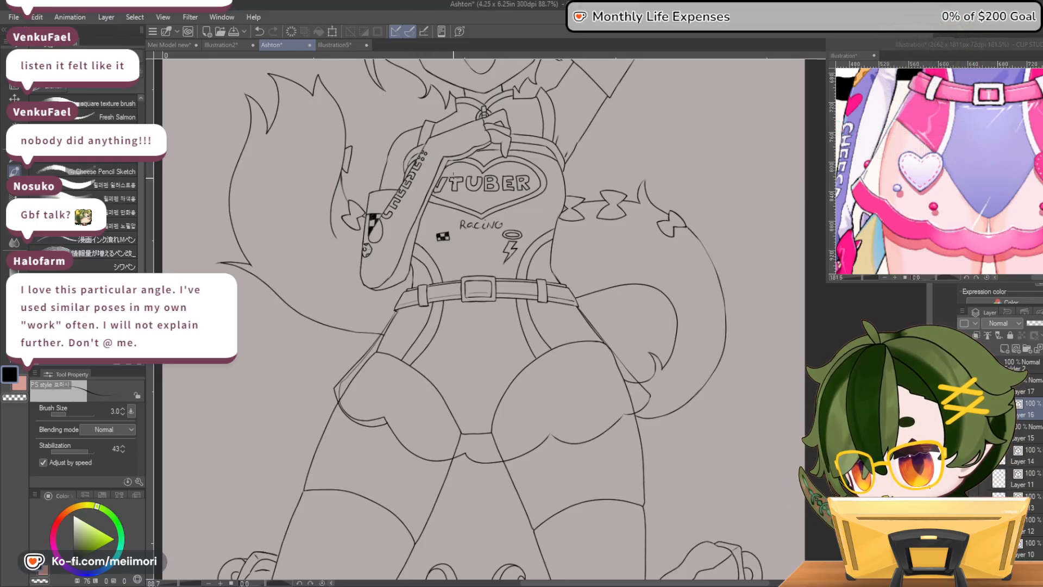
scroll(753, 408, "down", 2)
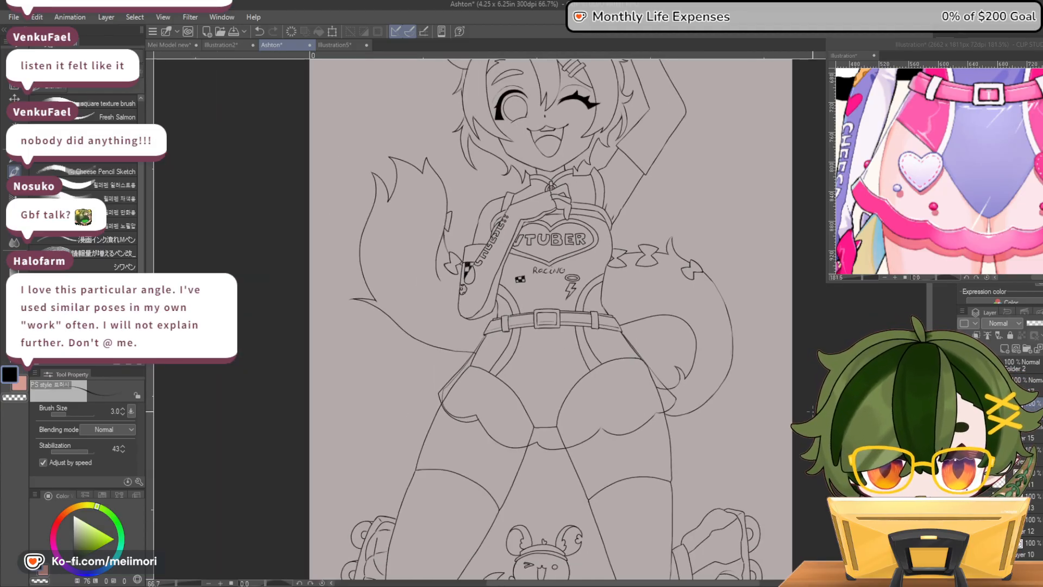
scroll(783, 405, "up", 2)
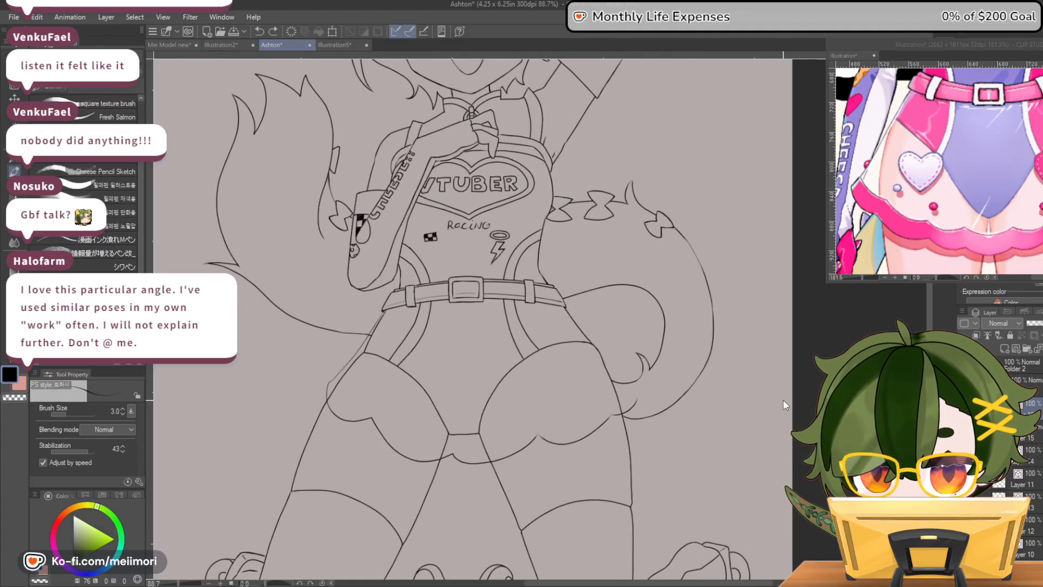
Undo the scalloped skirt outline and redraw it with a wavy hem across the thighs and flared sides from the hips
key("ctrl+z")
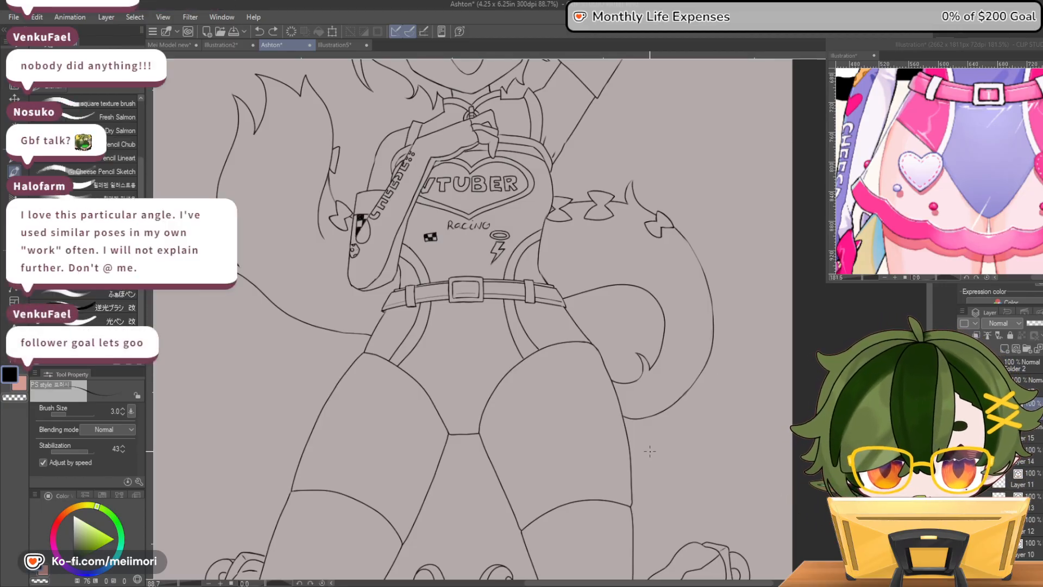
left_click_drag(302, 434, 378, 449)
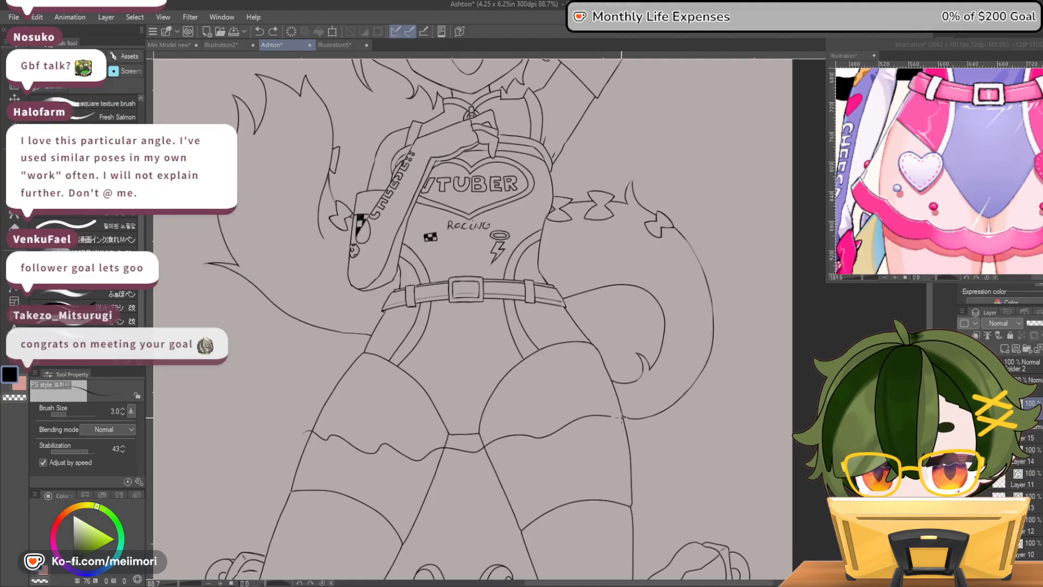
mouse_move(649, 407)
left_mouse_down()
mouse_move(596, 346)
mouse_move(577, 303)
left_mouse_up()
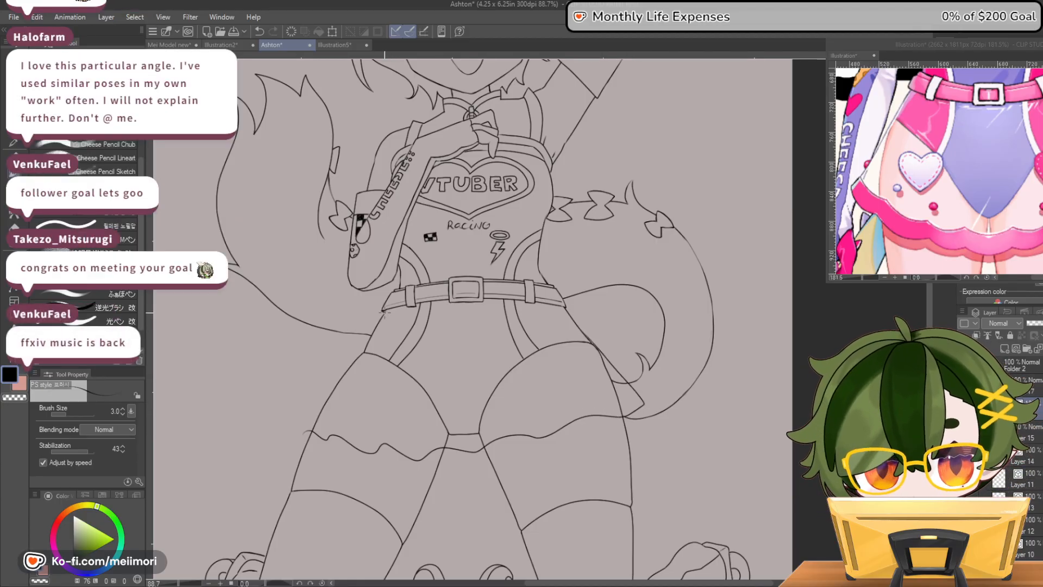
left_click_drag(370, 336, 312, 428)
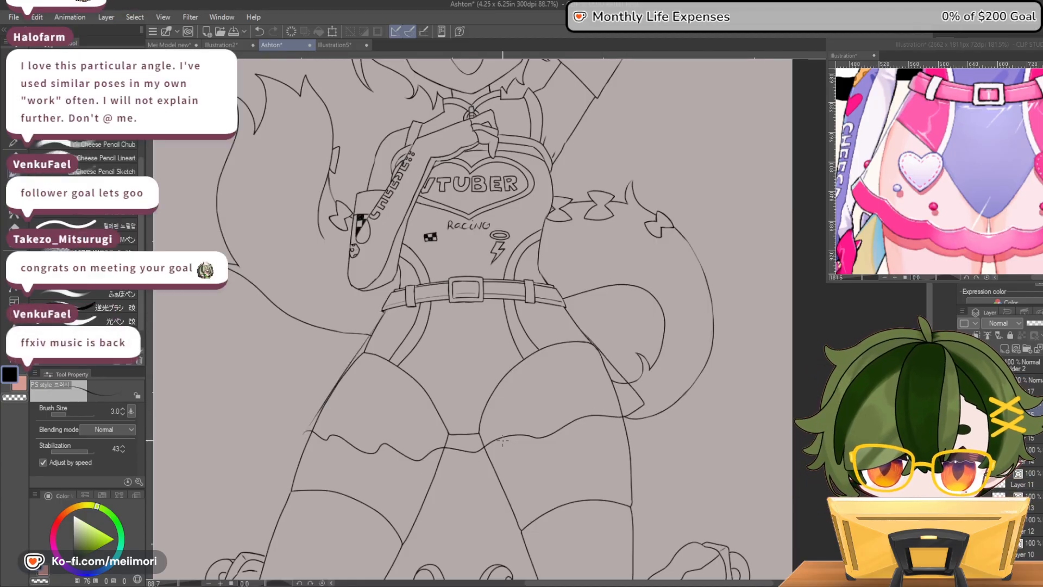
Undo the wavy skirt outline, try a zigzag ruffled hem with flared sides across the upper thighs, and undo that attempt
key("ctrl+z")
key("ctrl+z")
mouse_move(307, 422)
left_mouse_down()
mouse_move(356, 402)
mouse_move(357, 422)
left_mouse_up()
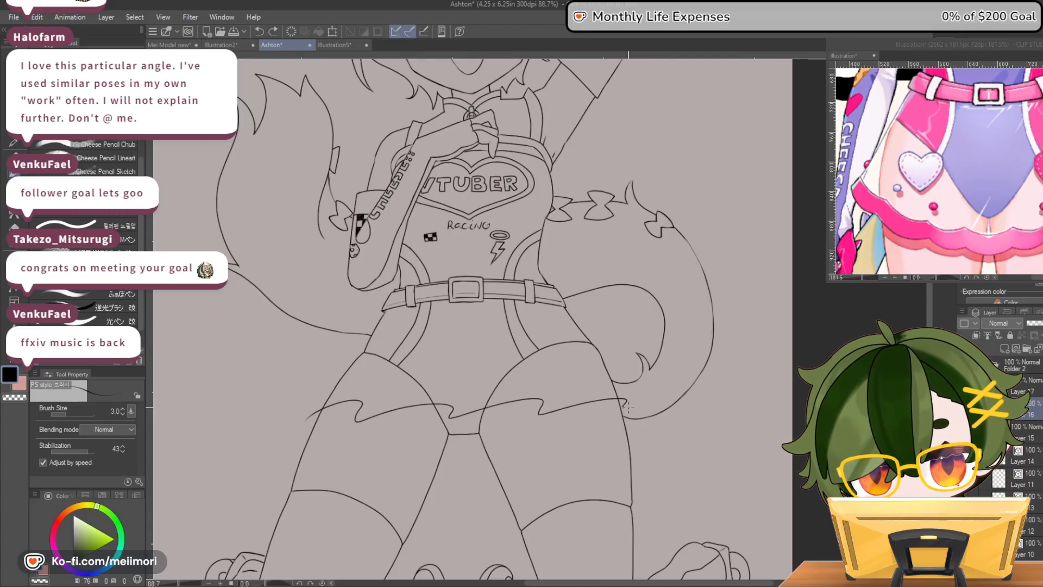
left_click_drag(566, 308, 637, 401)
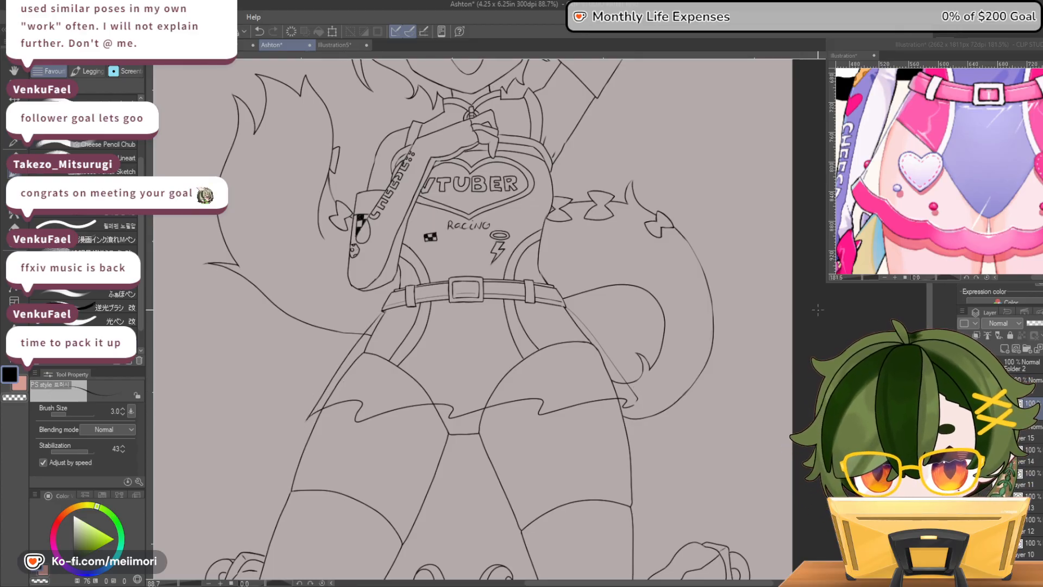
key("ctrl+z")
key("ctrl+z")
key("ctrl+z")
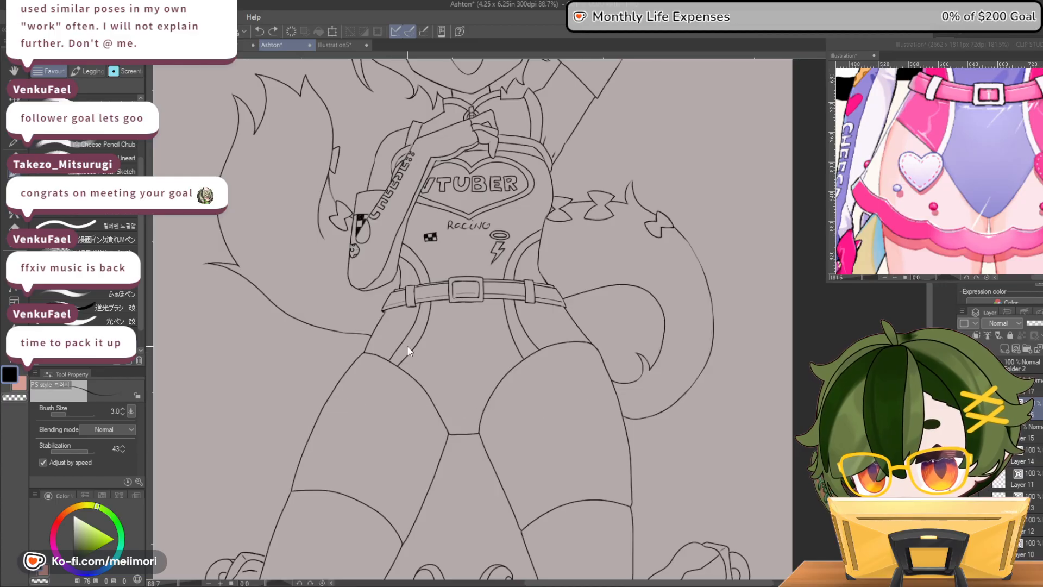
Try upward-arching guide curves across the upper thighs for the skirt hem
mouse_move(309, 422)
left_mouse_down()
mouse_move(374, 381)
mouse_move(442, 362)
mouse_move(533, 362)
mouse_move(633, 411)
left_mouse_up()
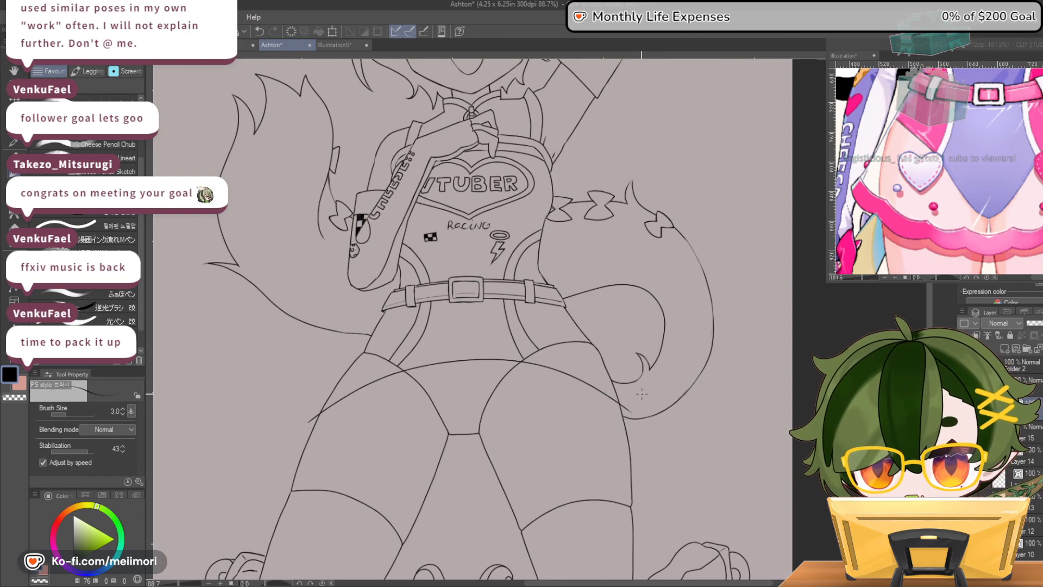
key("ctrl+z")
mouse_move(300, 427)
left_mouse_down()
mouse_move(368, 393)
mouse_move(451, 379)
mouse_move(532, 383)
mouse_move(635, 416)
left_mouse_up()
key("ctrl+z")
mouse_move(311, 404)
left_mouse_down()
mouse_move(359, 385)
mouse_move(456, 376)
mouse_move(548, 385)
mouse_move(637, 418)
mouse_move(497, 372)
mouse_move(417, 378)
mouse_move(296, 432)
left_mouse_up()
key("ctrl+z")
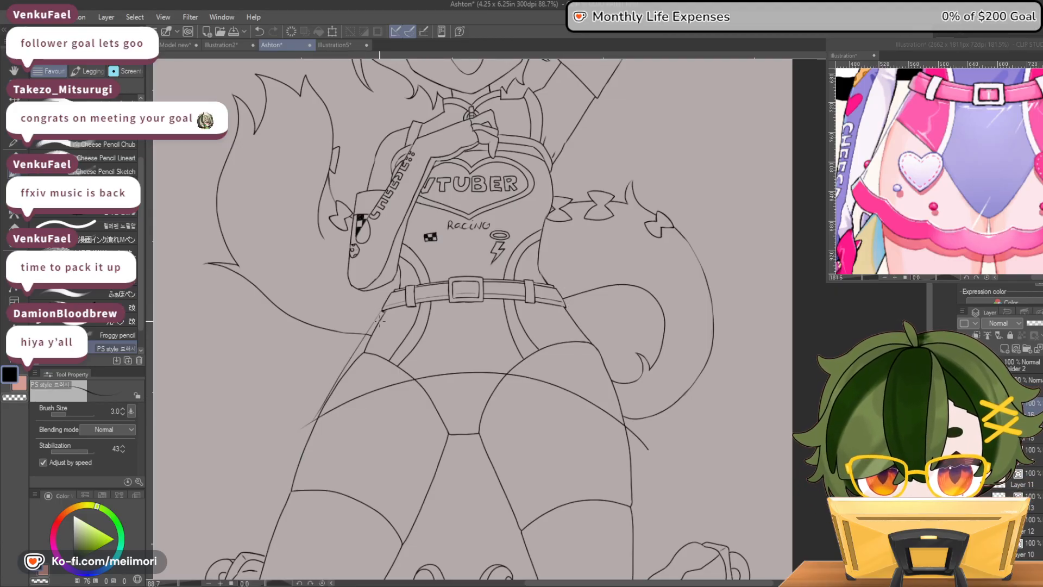
Try flared skirt sides running from the belt to the arched guide and a wavy hem following the curve
key("ctrl+z")
left_click_drag(376, 320, 322, 405)
key("ctrl+z")
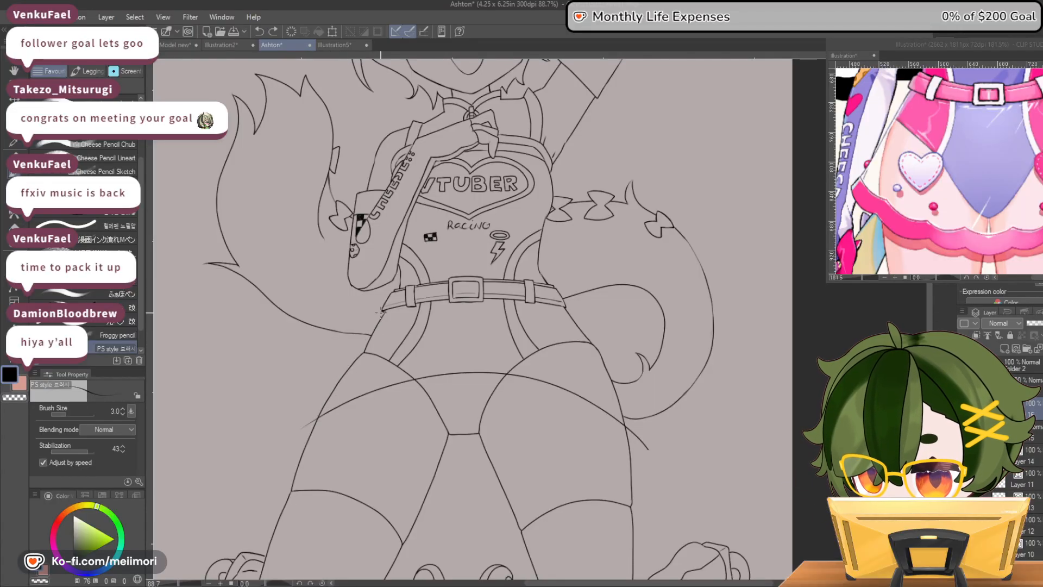
left_click_drag(354, 358, 315, 420)
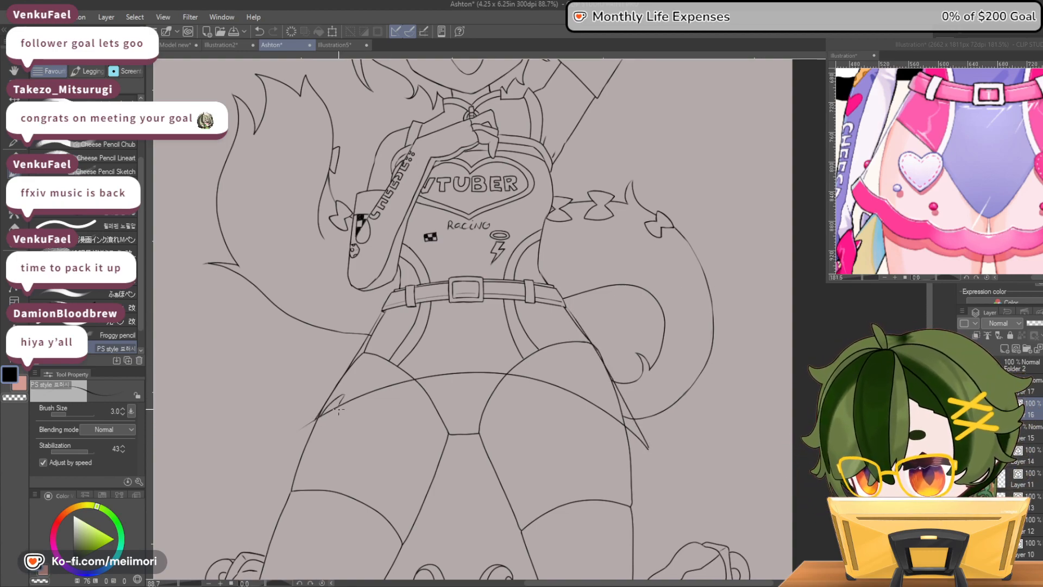
left_click_drag(318, 416, 428, 368)
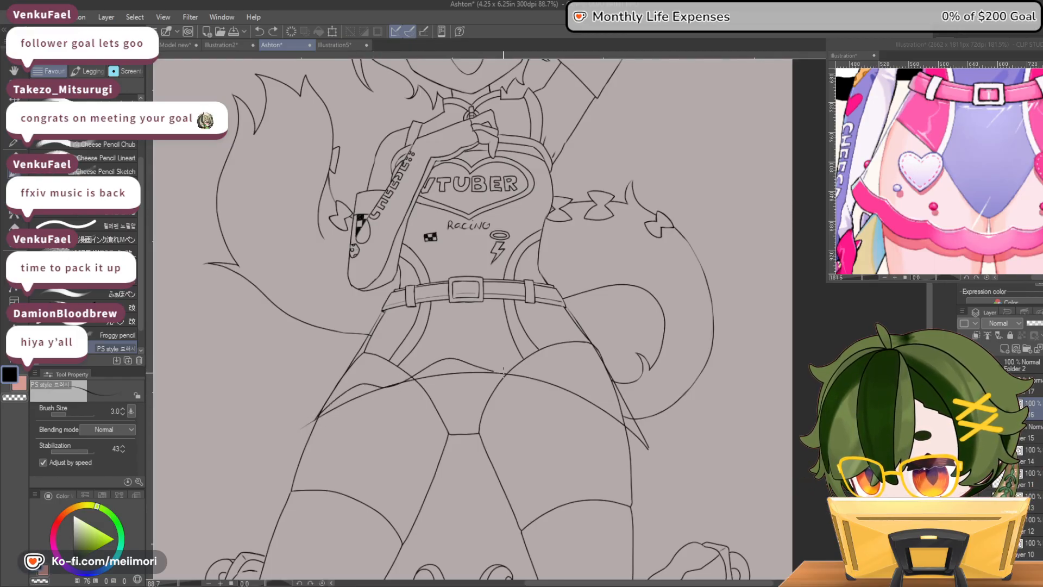
left_click_drag(600, 406, 644, 432)
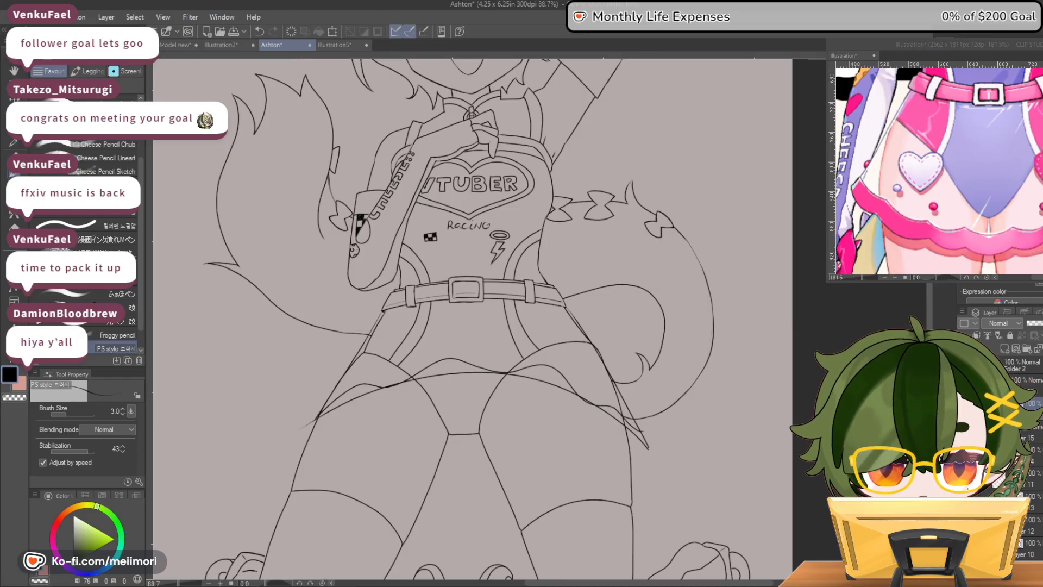
Check the skirt outline in a mirrored view, undo the guide, sides and hem, and restore the normal view
left_click(999, 275)
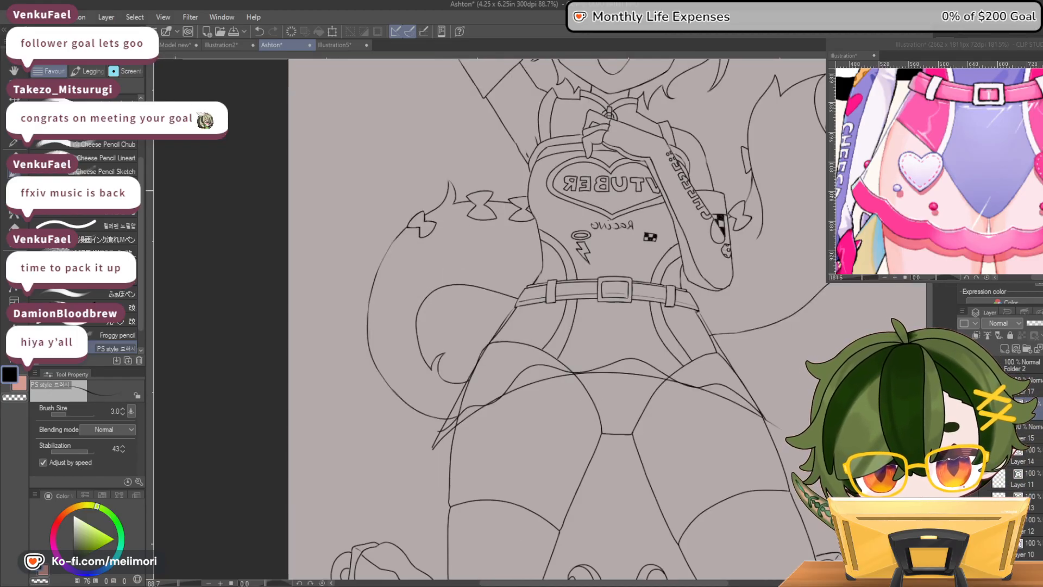
key("ctrl+z")
key("ctrl+z")
key("ctrl+z")
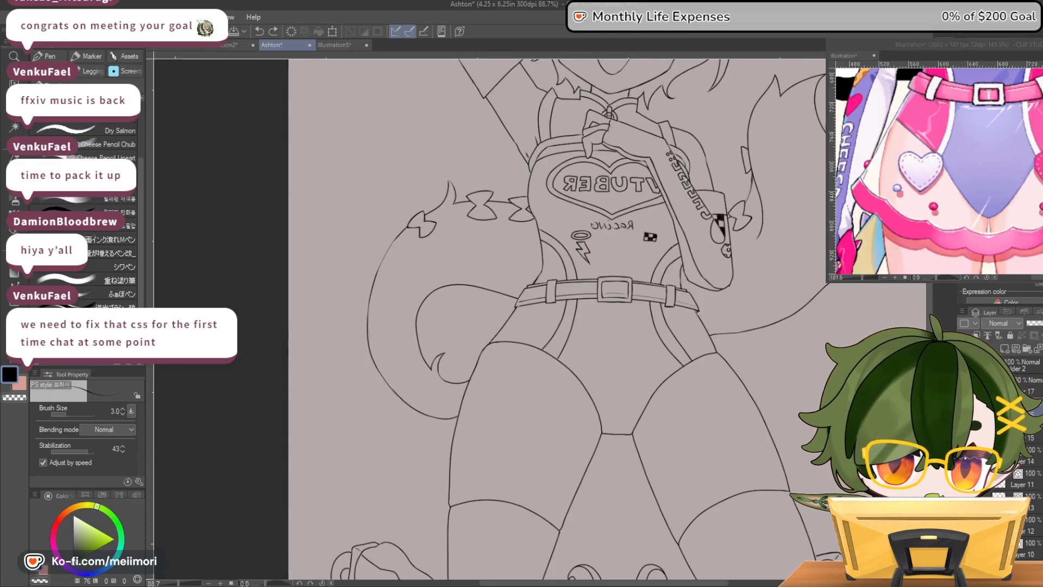
key("h")
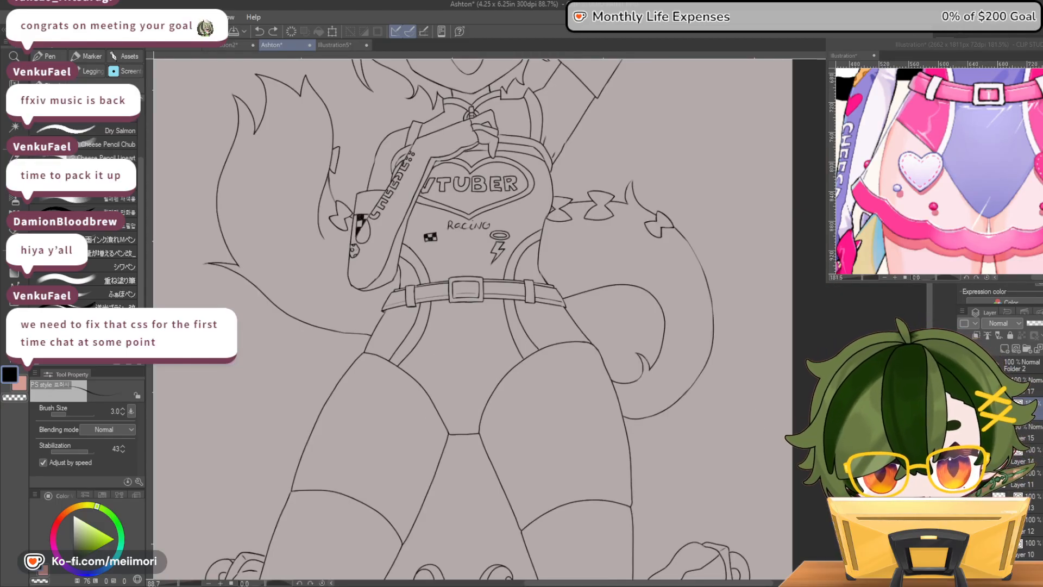
Examine the full figure's proportions and the whole skirt in the reference image
scroll(341, 422, "down", 6)
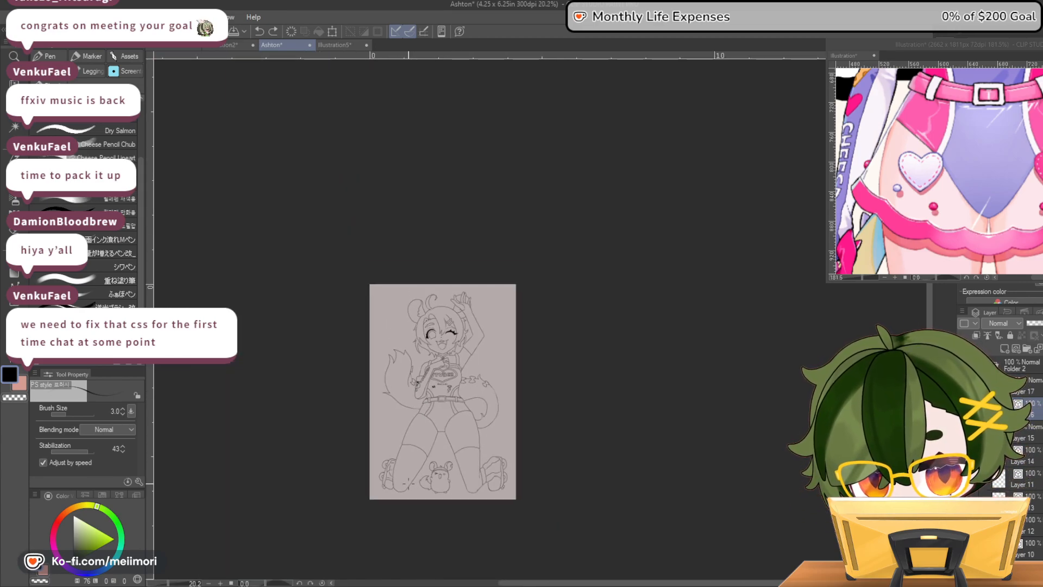
scroll(420, 349, "up", 5)
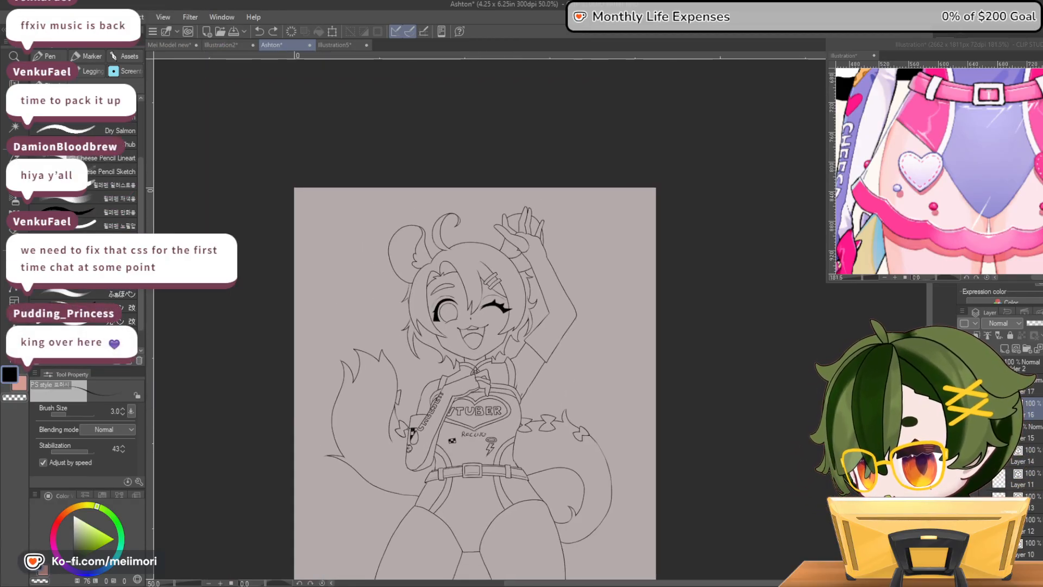
left_click(973, 154)
scroll(974, 154, "down", 3)
scroll(974, 154, "down", 1)
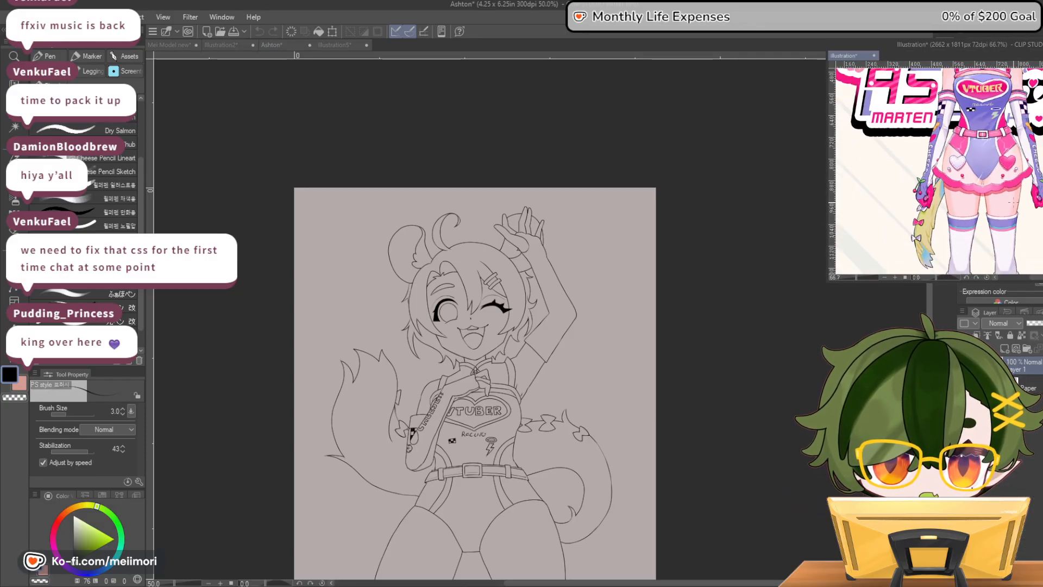
scroll(973, 153, "down", 1)
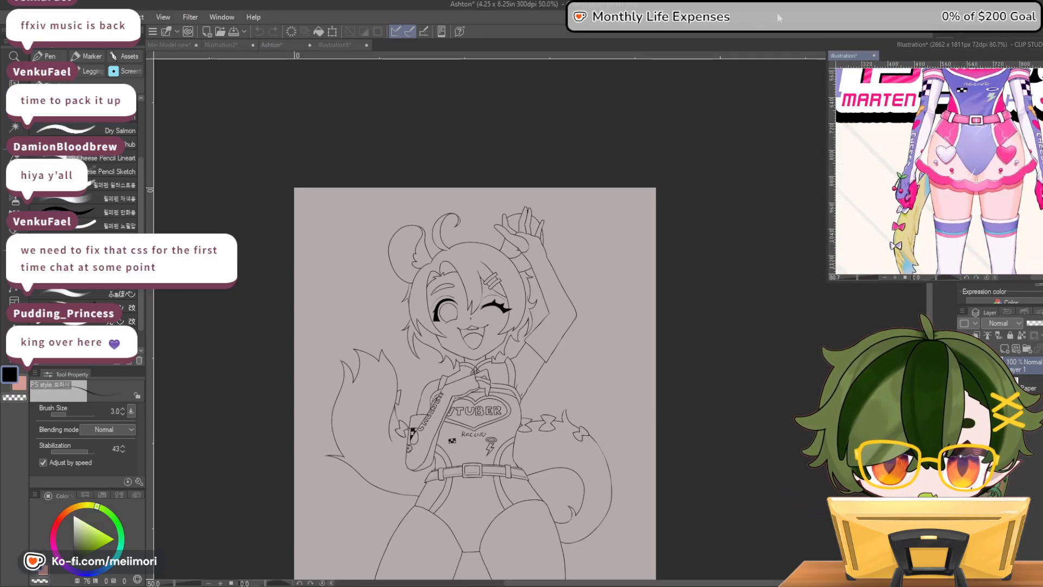
left_click(386, 529)
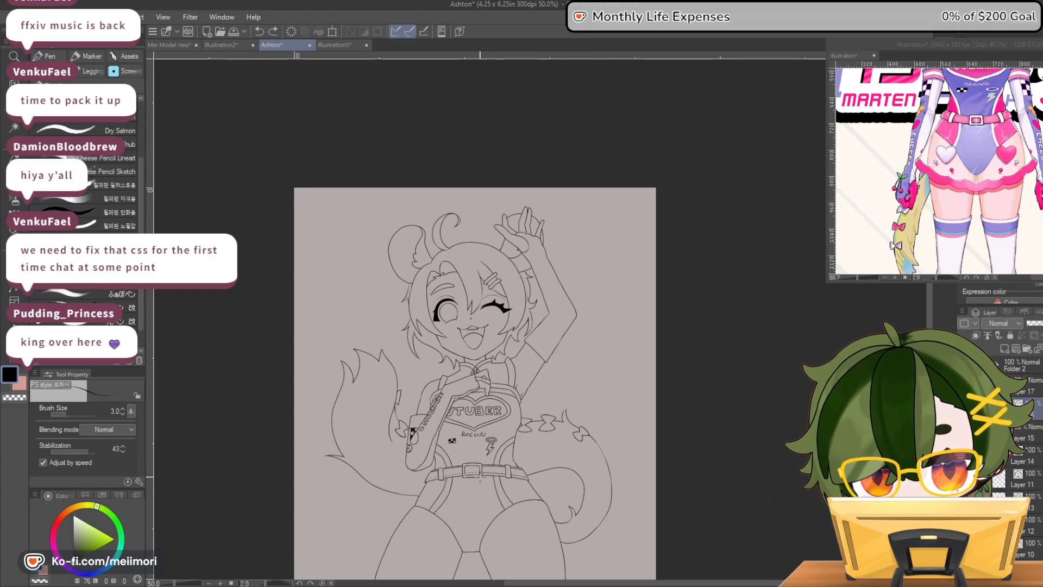
Draw the skirt outline on a new layer with sides flaring from the belt and a scalloped hem across the upper thighs
scroll(572, 400, "down", 5)
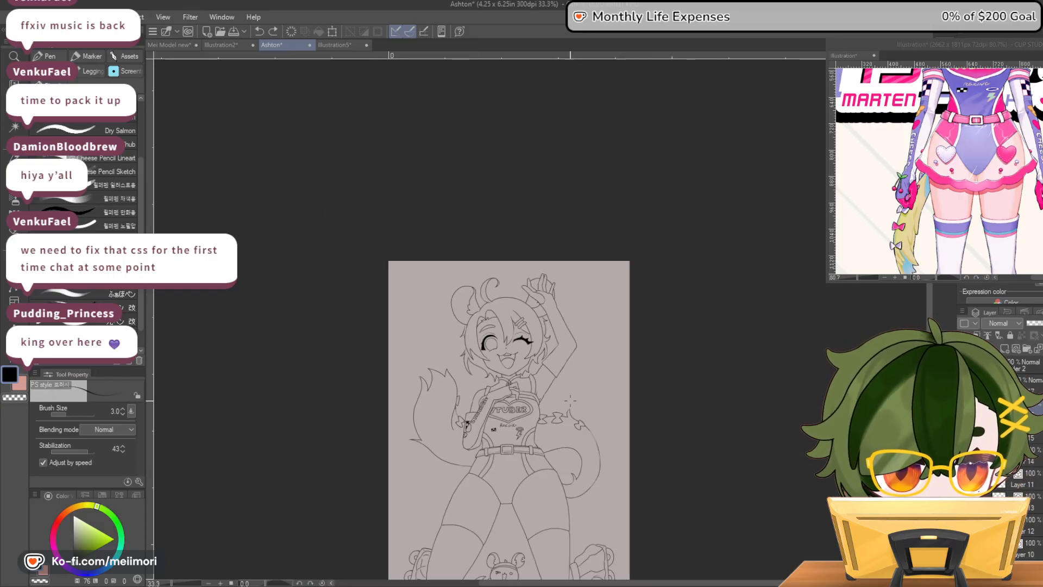
left_click_drag(530, 514, 528, 481)
scroll(528, 481, "up", 5)
scroll(530, 482, "up", 1)
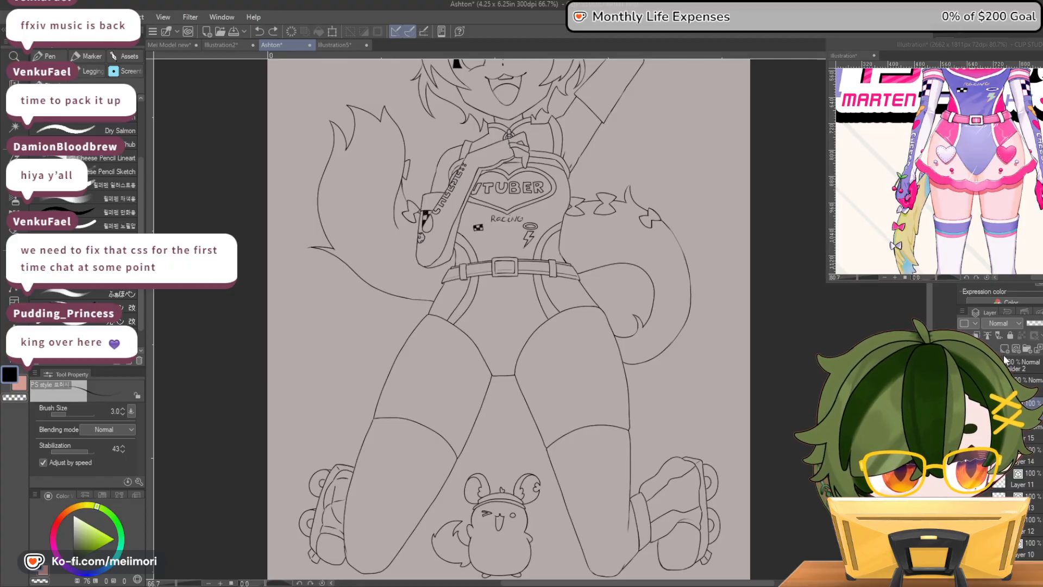
mouse_move(443, 282)
left_mouse_down()
mouse_move(393, 348)
mouse_move(396, 360)
left_mouse_up()
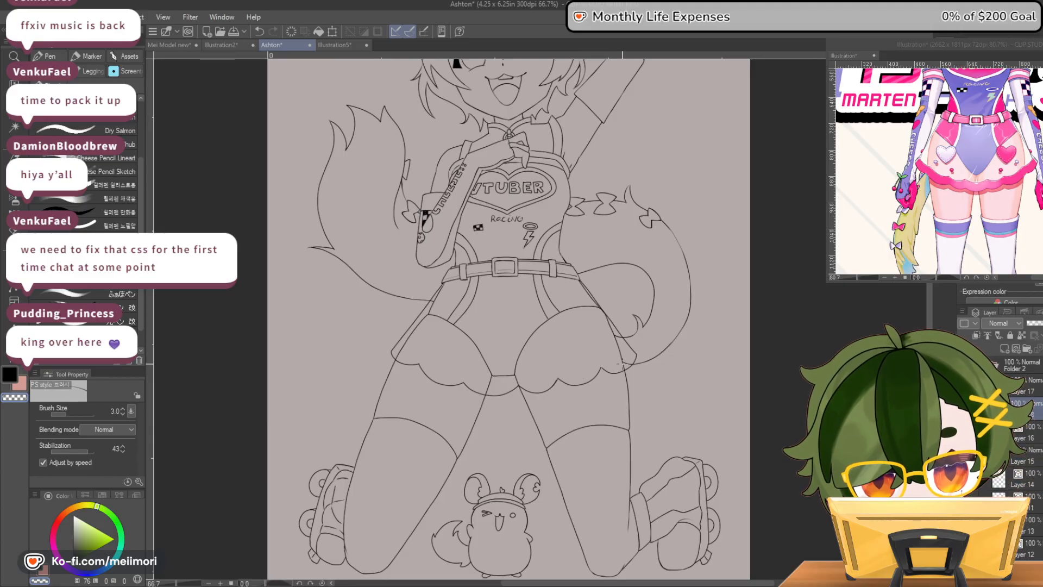
left_click_drag(600, 368, 621, 373)
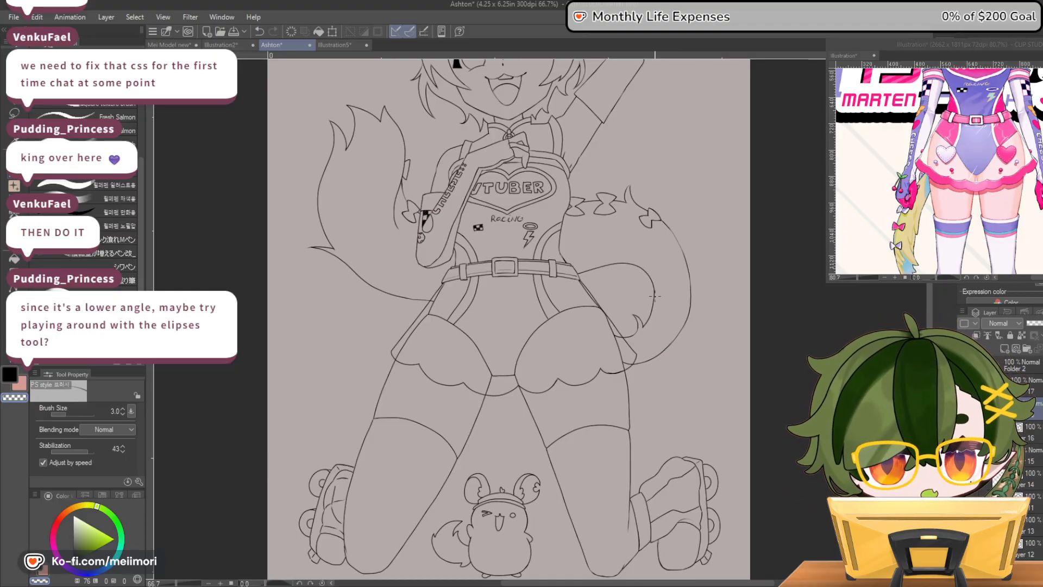
Examine the scalloped skirt's shape and symmetry on the full figure in mirrored and normal views
scroll(593, 248, "down", 6)
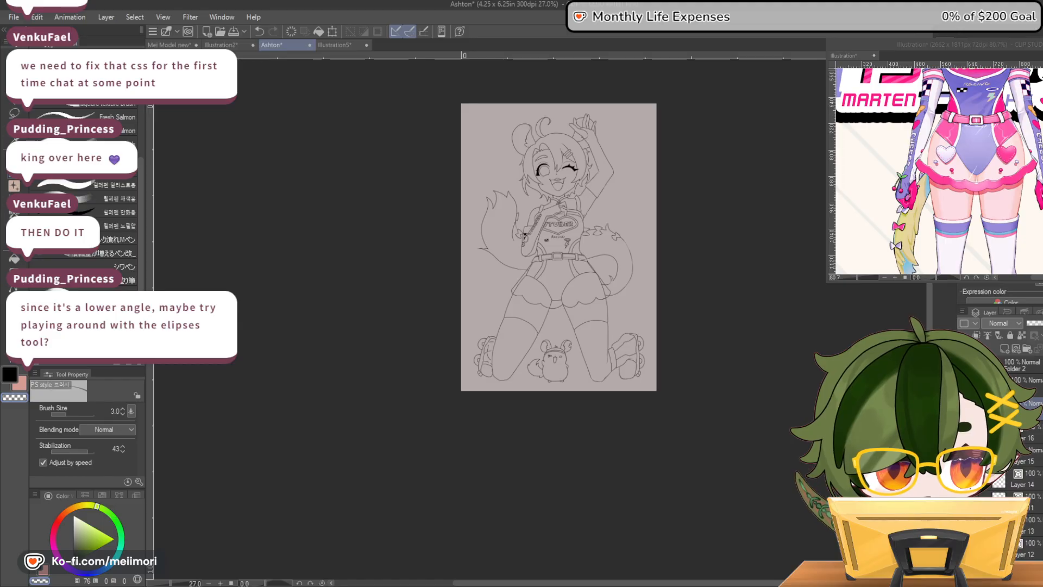
key("h")
key("h")
key("h")
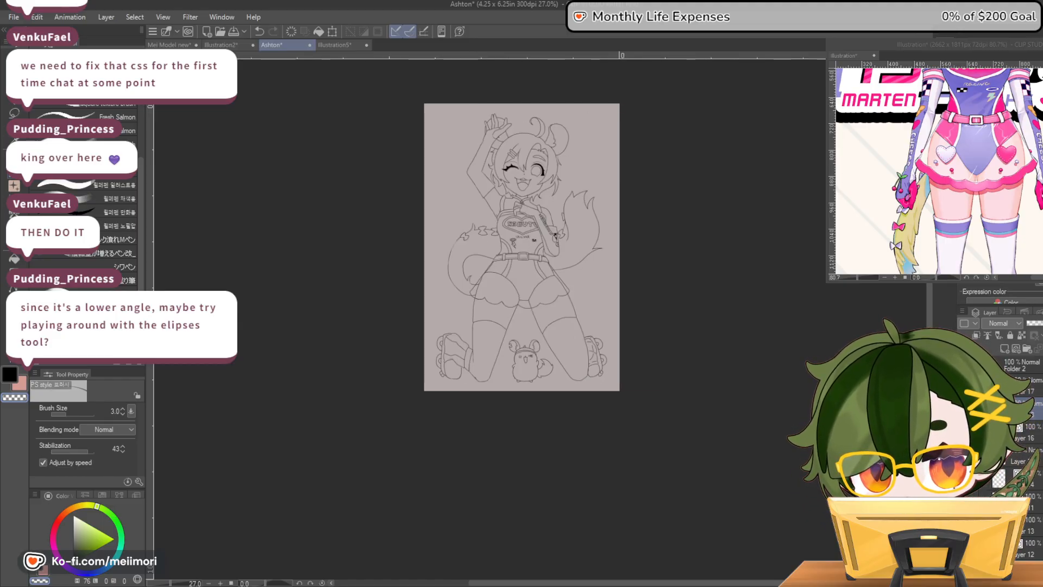
key("h")
scroll(594, 293, "up", 4)
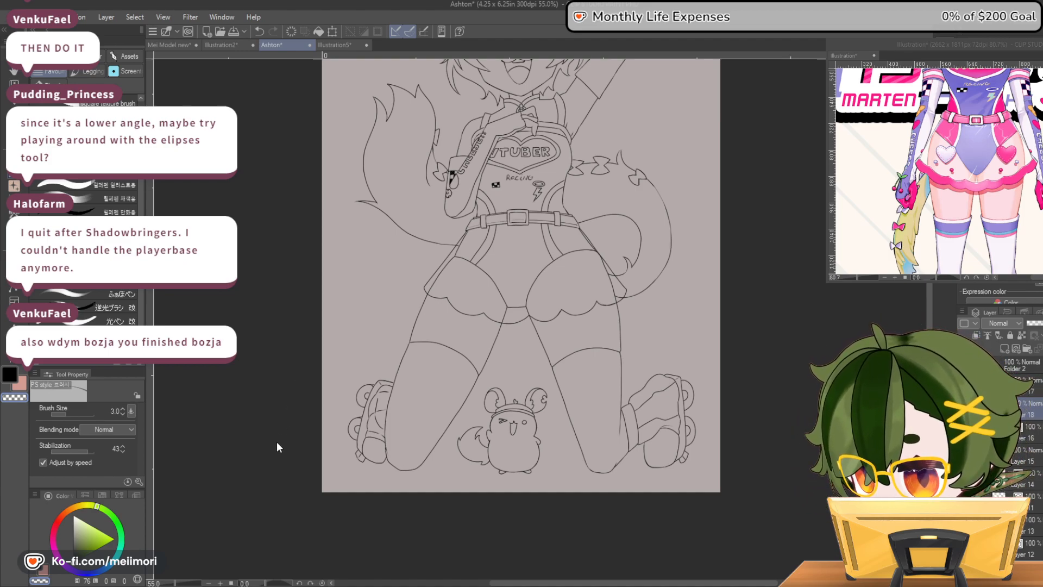
Mesh-transform the skirt outline, raising the middle of the hem and pulling both outer corners down and outward over the thighs
key("ctrl+shift+t")
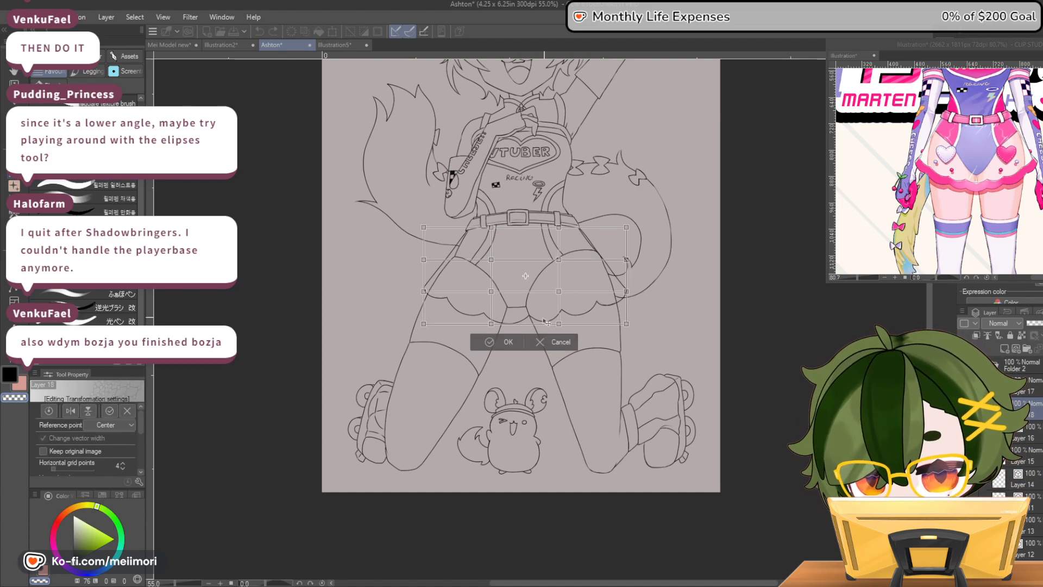
left_click_drag(491, 323, 492, 302)
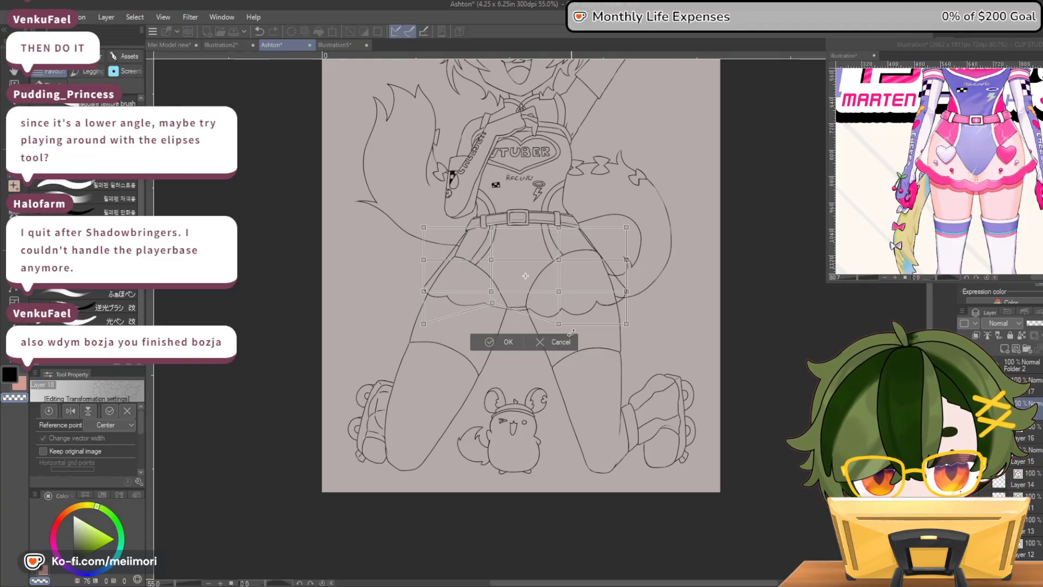
left_click_drag(559, 324, 559, 305)
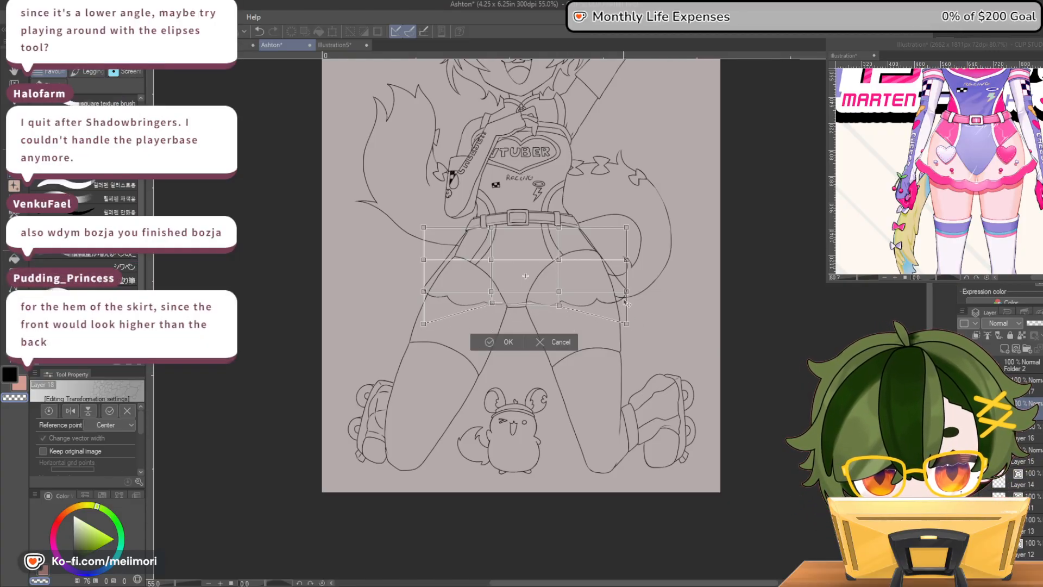
left_click_drag(628, 294, 636, 328)
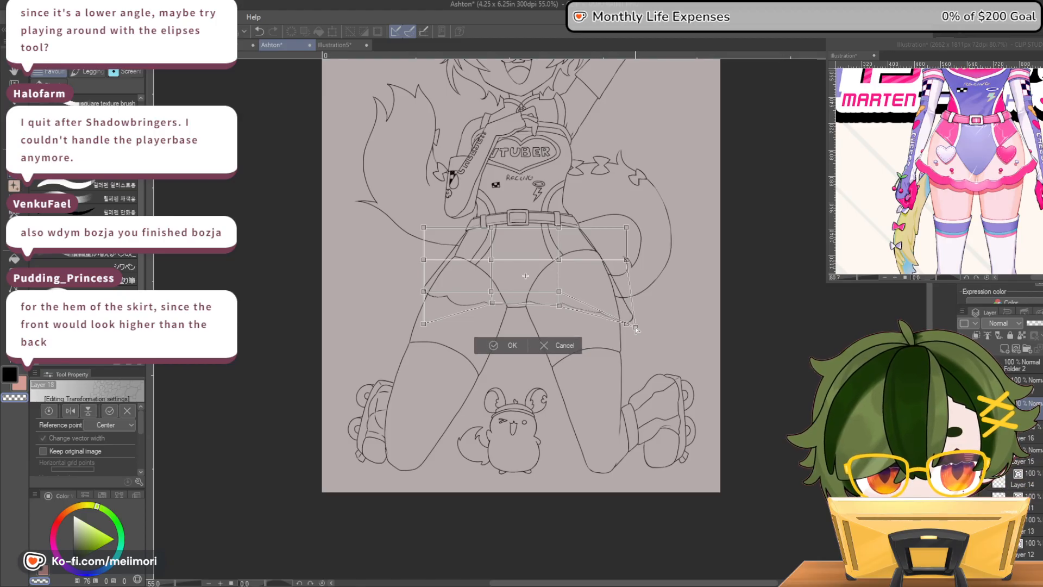
left_click_drag(434, 296, 425, 306)
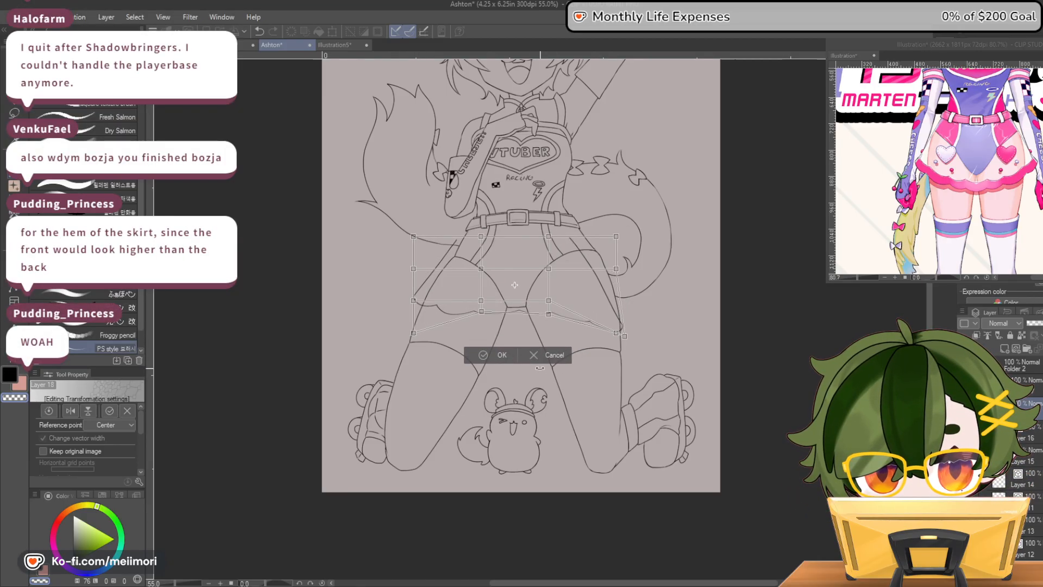
key("ctrl+z")
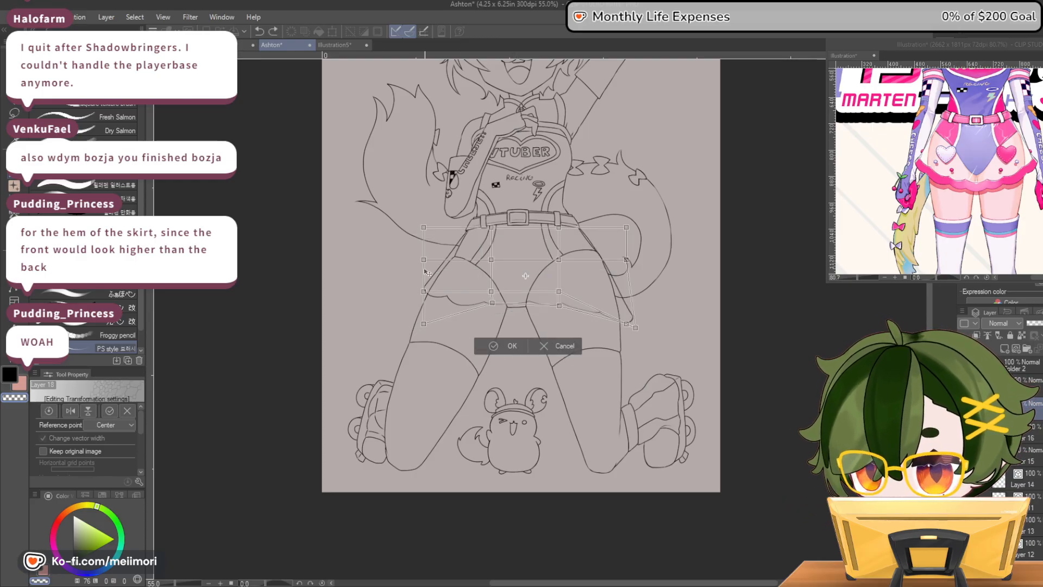
left_click_drag(423, 292, 403, 325)
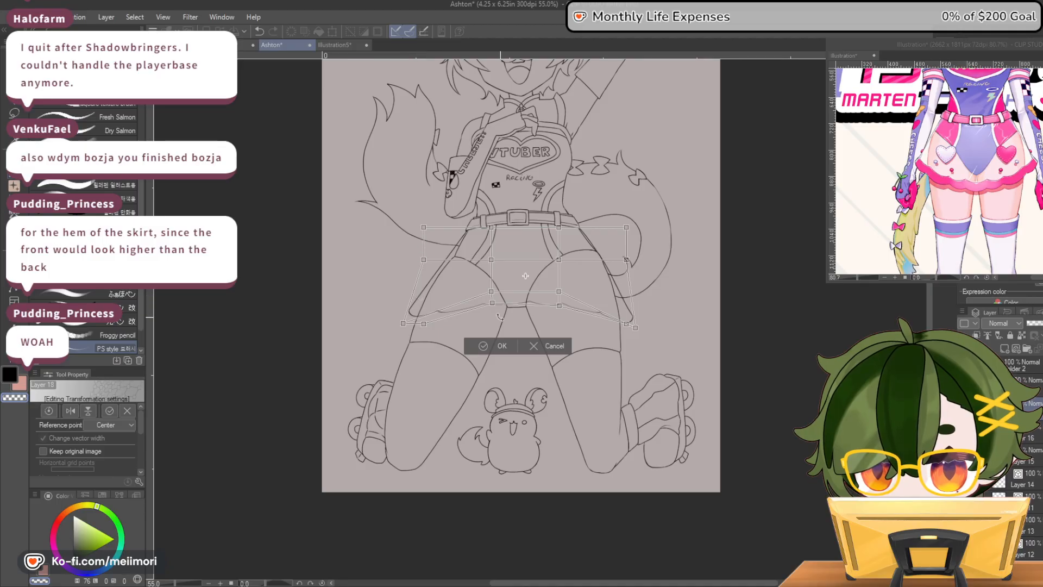
Refine the skirt's mesh warp by arching the hem over both inner thighs and lowering the outer corners slightly, and apply it
left_click_drag(492, 291, 491, 277)
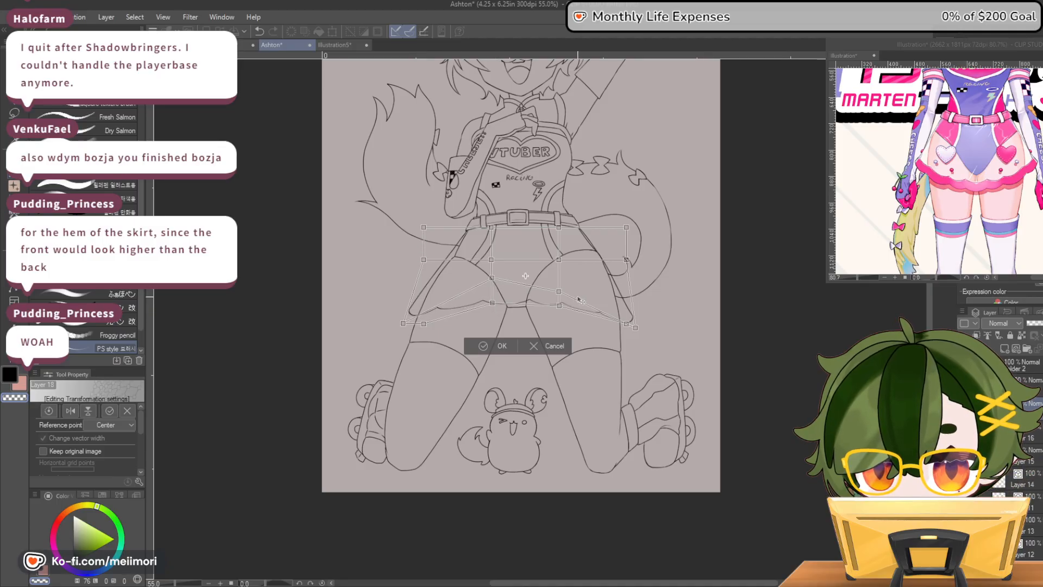
left_click_drag(559, 291, 568, 278)
left_click_drag(403, 323, 403, 330)
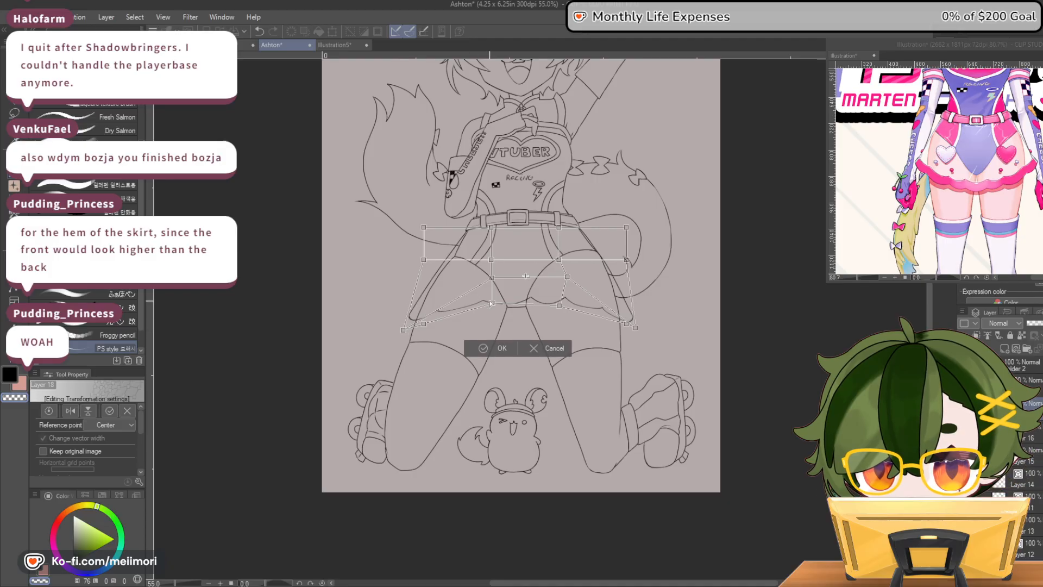
mouse_move(491, 302)
left_mouse_down()
mouse_move(499, 298)
mouse_move(485, 298)
left_mouse_up()
left_click_drag(560, 306, 568, 307)
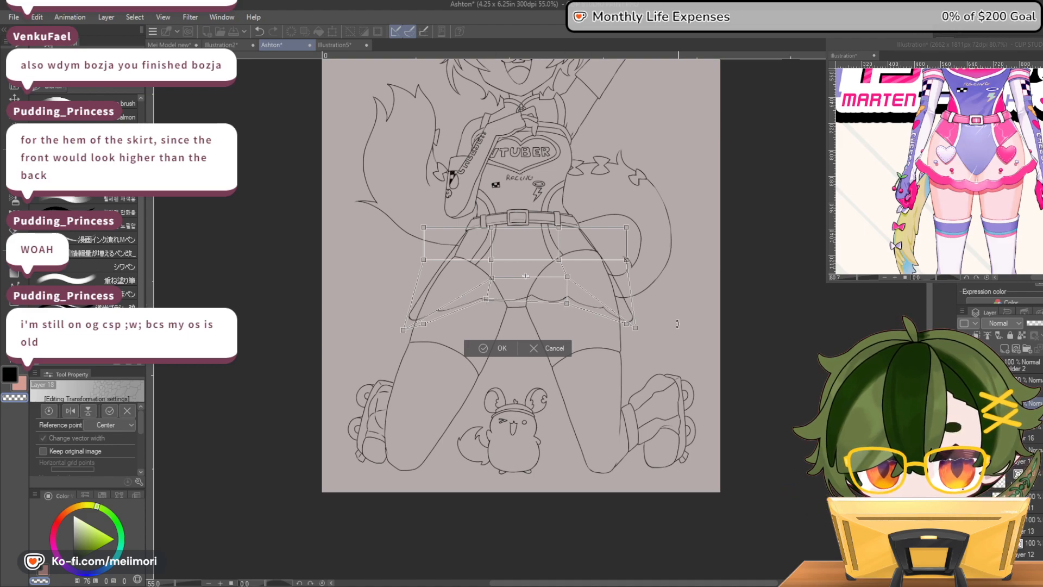
left_click_drag(635, 327, 635, 331)
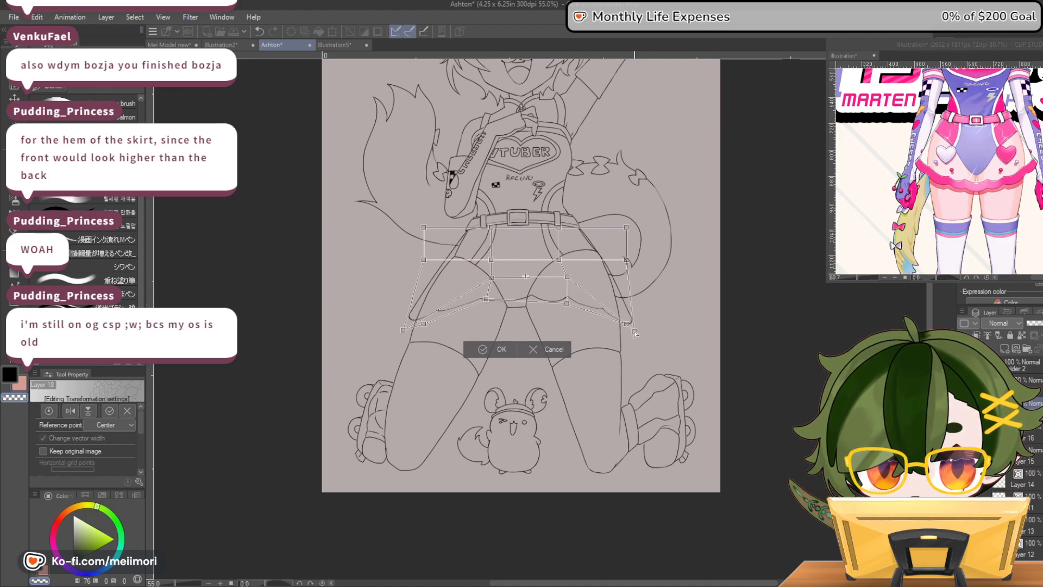
left_click(503, 349)
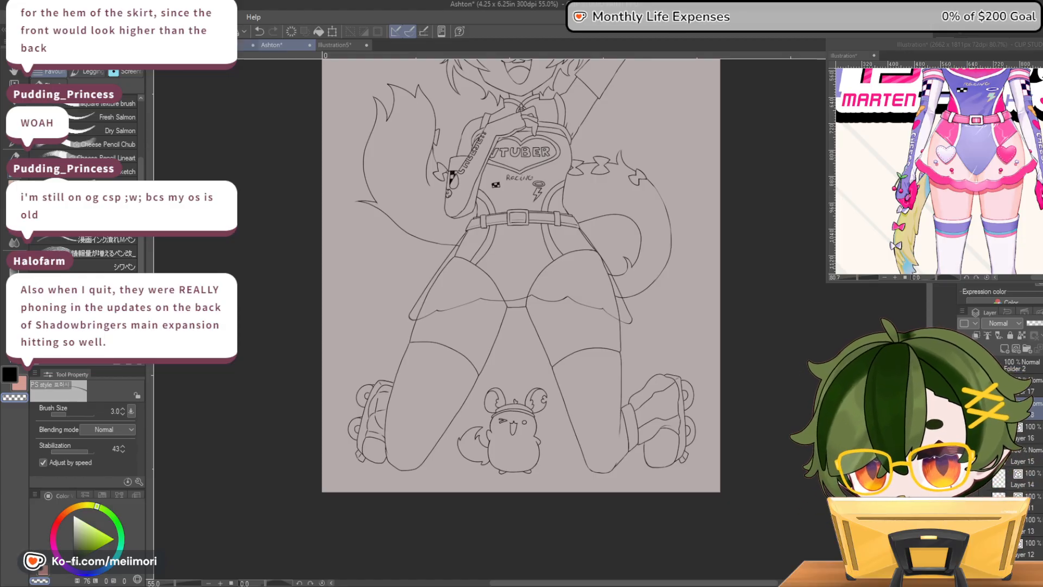
Draw the skirt's back hem as a short scalloped line in the gap between the thighs
scroll(543, 268, "up", 1)
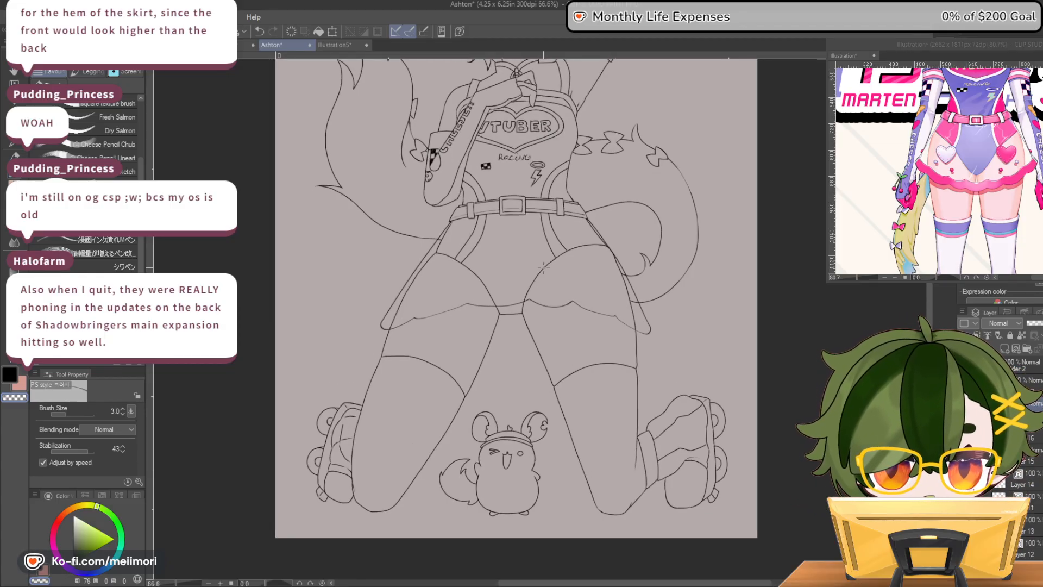
key("c")
left_click_drag(496, 330, 519, 327)
key("ctrl+z")
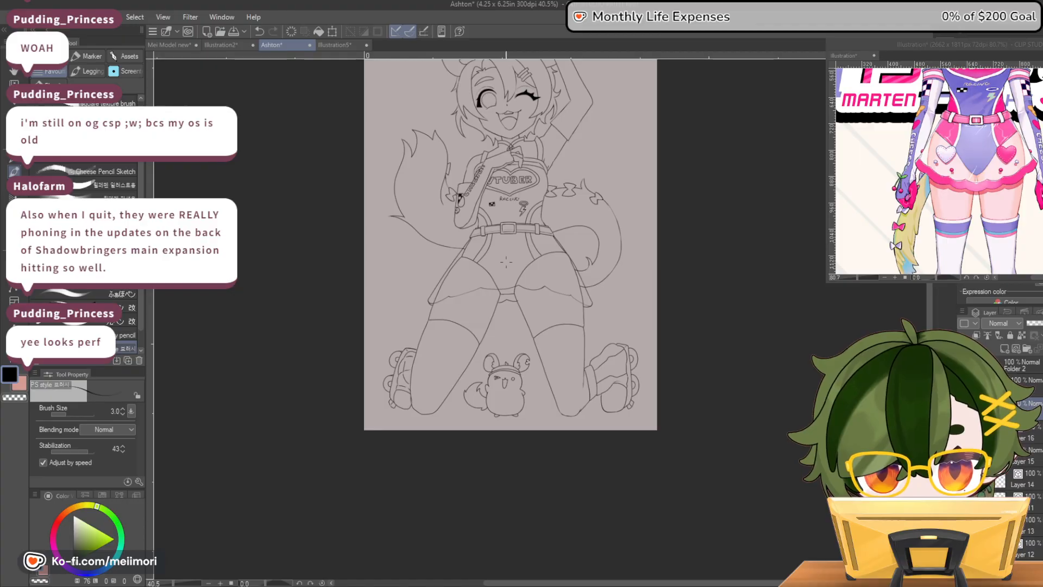
scroll(509, 269, "down", 3)
scroll(555, 246, "up", 2)
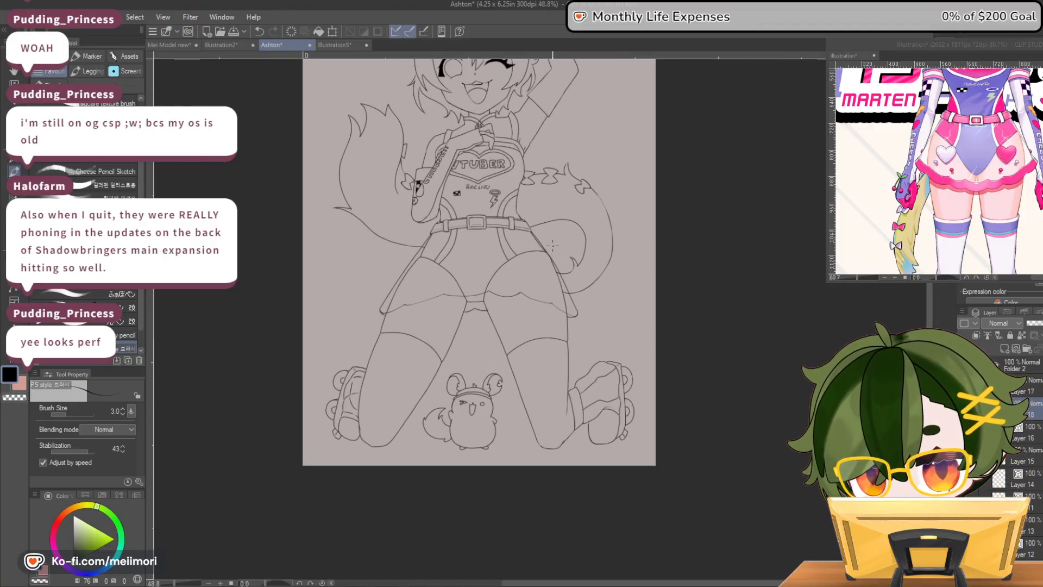
scroll(495, 265, "up", 1)
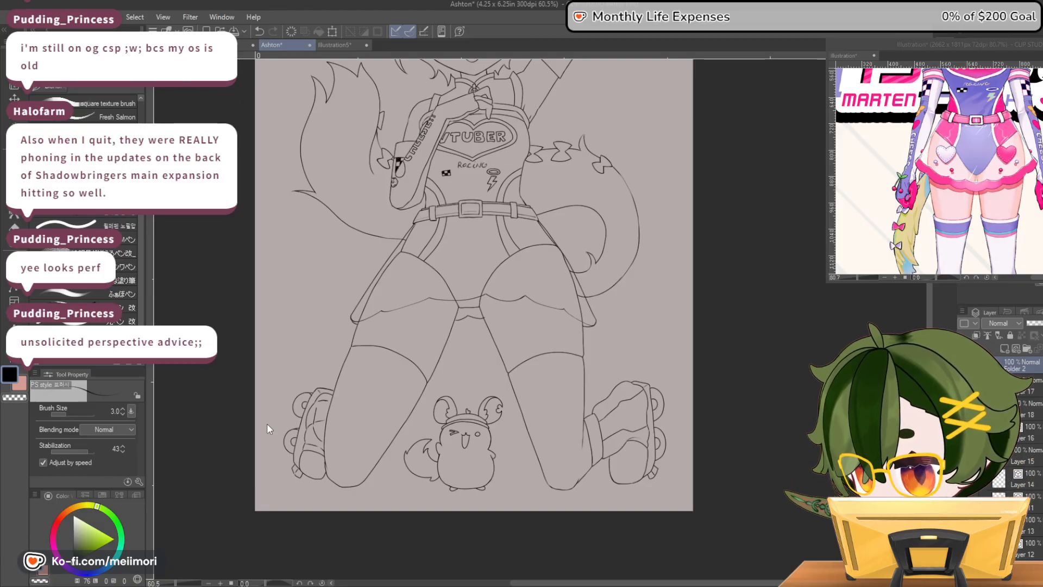
Try a puppet warp on the lineart, pulling the skirt down from a pin on the middle of its hem
left_click(256, 456)
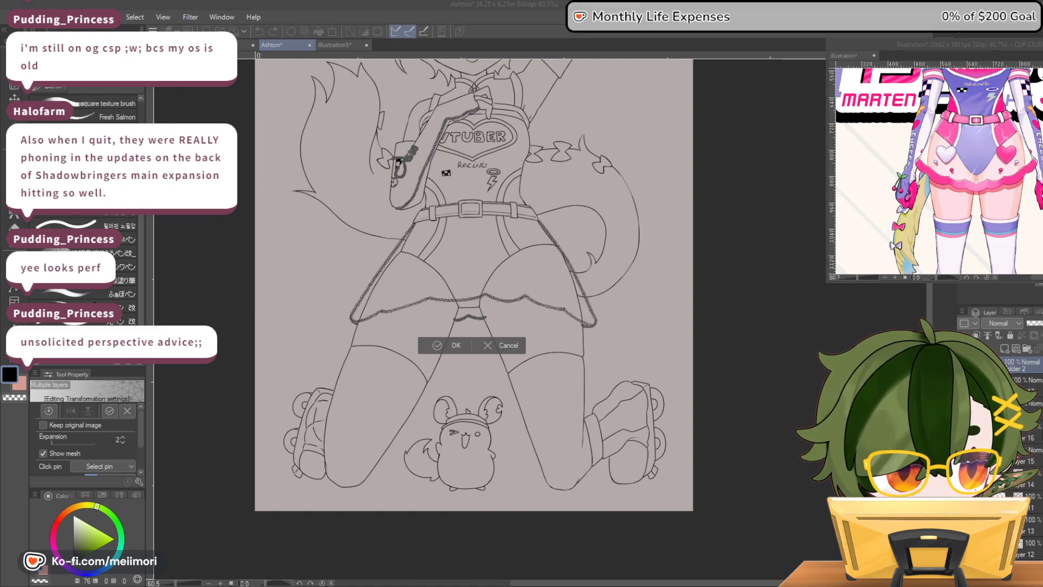
key("Return")
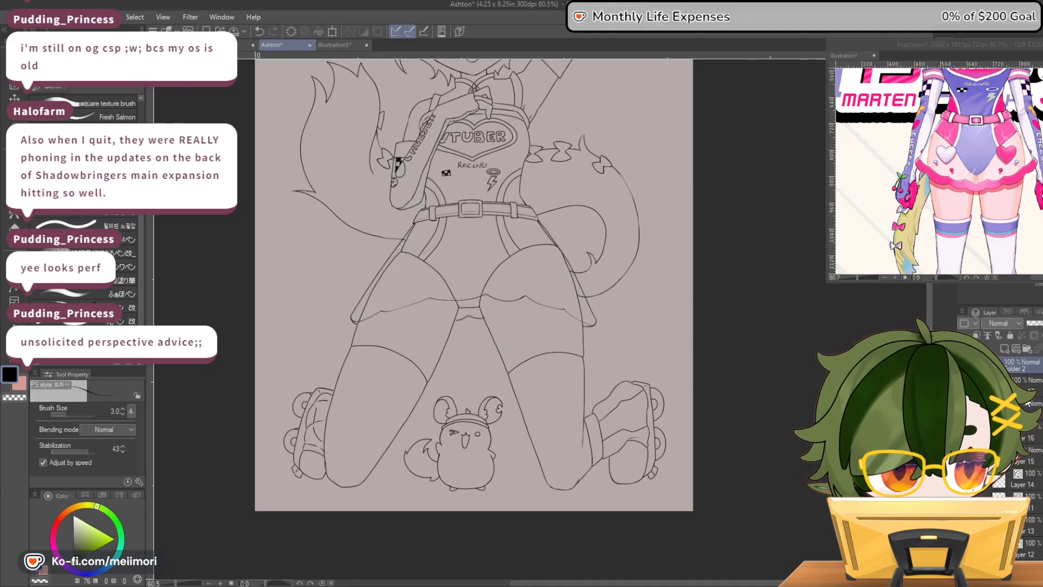
left_click(984, 365)
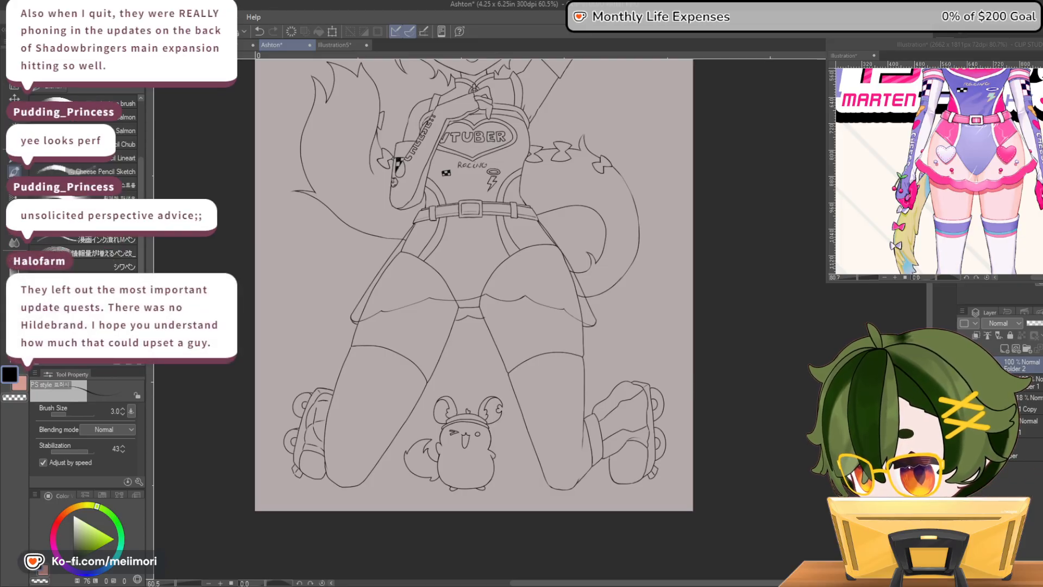
left_click(247, 456)
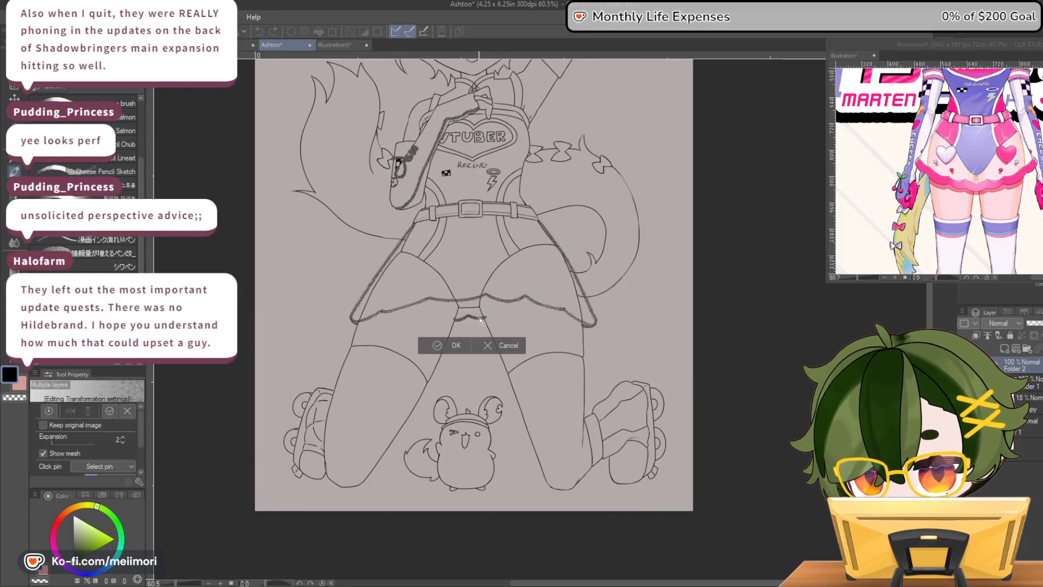
left_click_drag(492, 300, 494, 322)
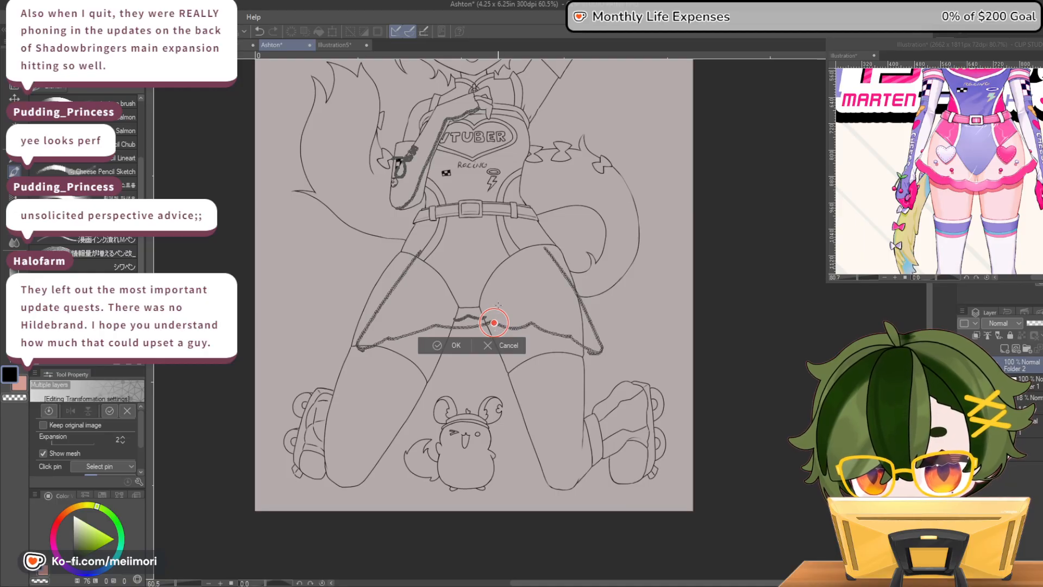
key("ctrl+z")
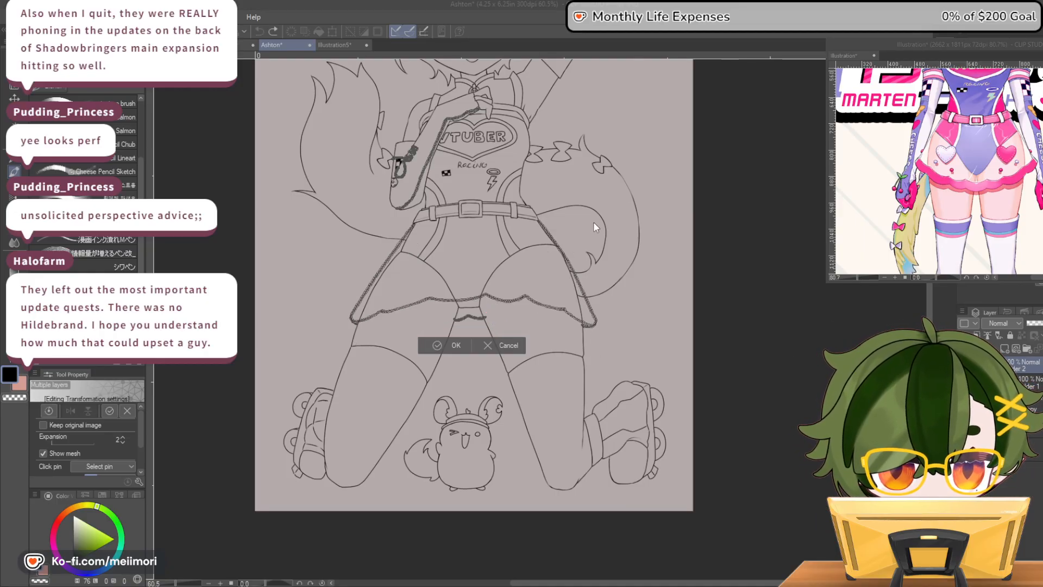
key("Return")
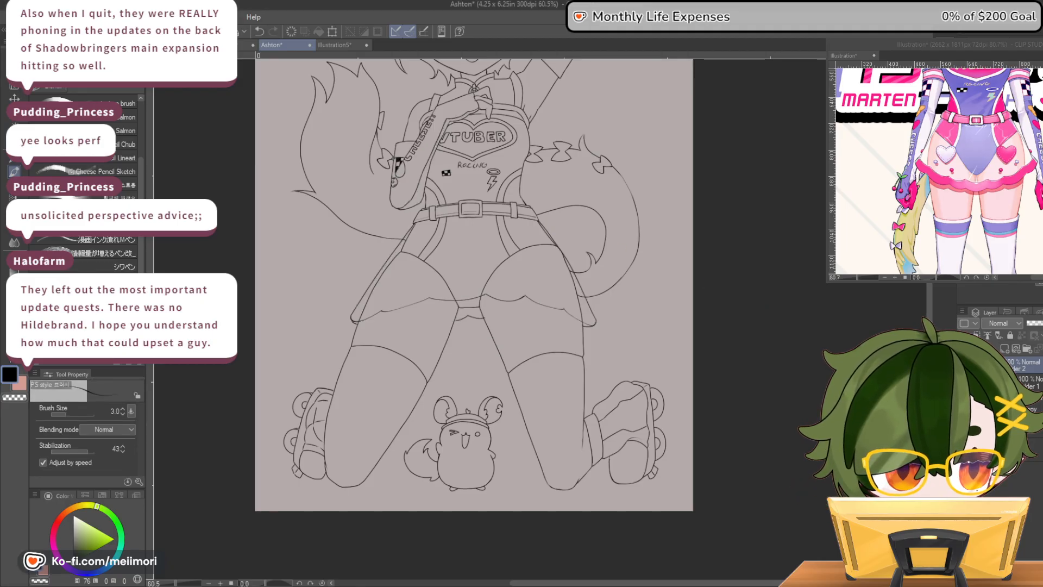
Show the rough sketch and hide the lineart folder
left_click(987, 365)
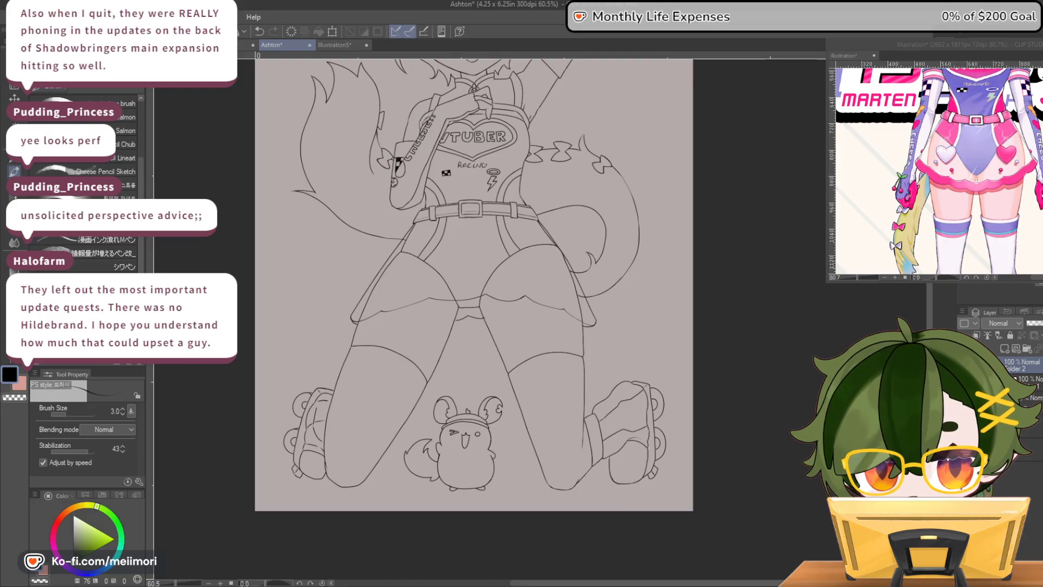
left_click(965, 402)
left_click(986, 365)
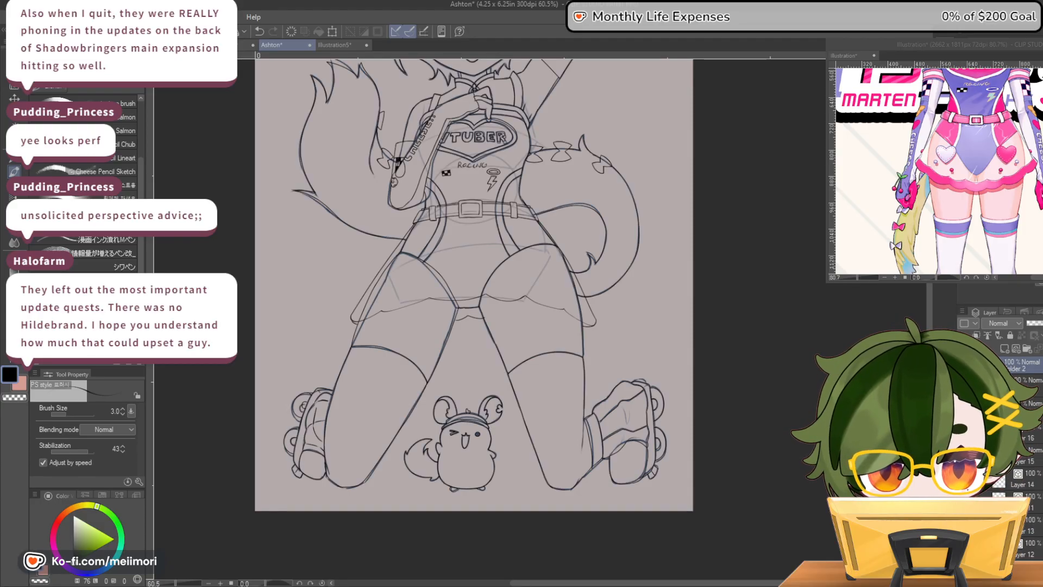
left_click(964, 365)
left_click(986, 365)
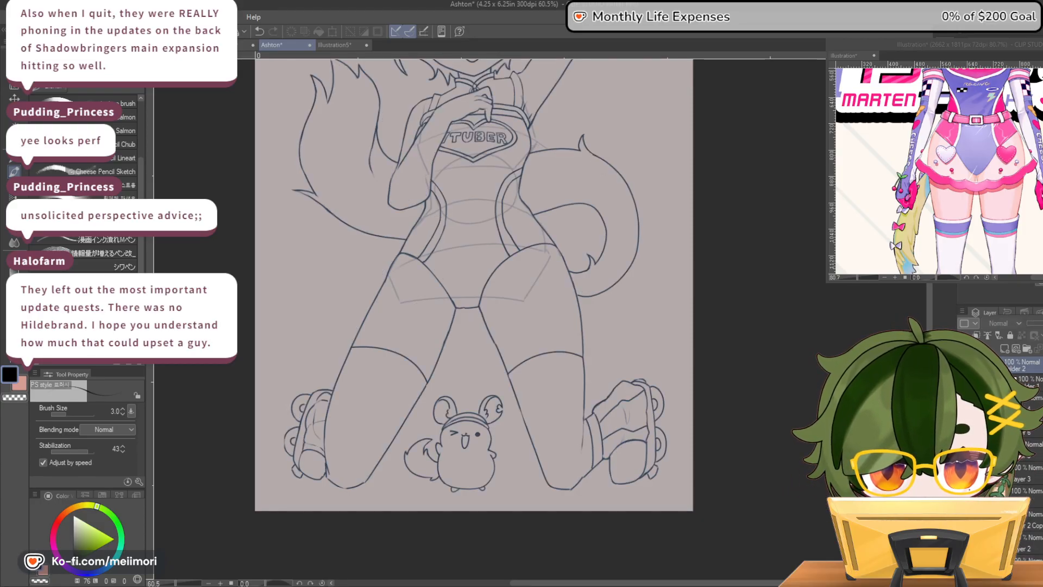
Try a puppet warp on the sketch, pinning one kneeling leg and its skate and pulling the skate's upper wheel up toward the leg
scroll(608, 230, "down", 5)
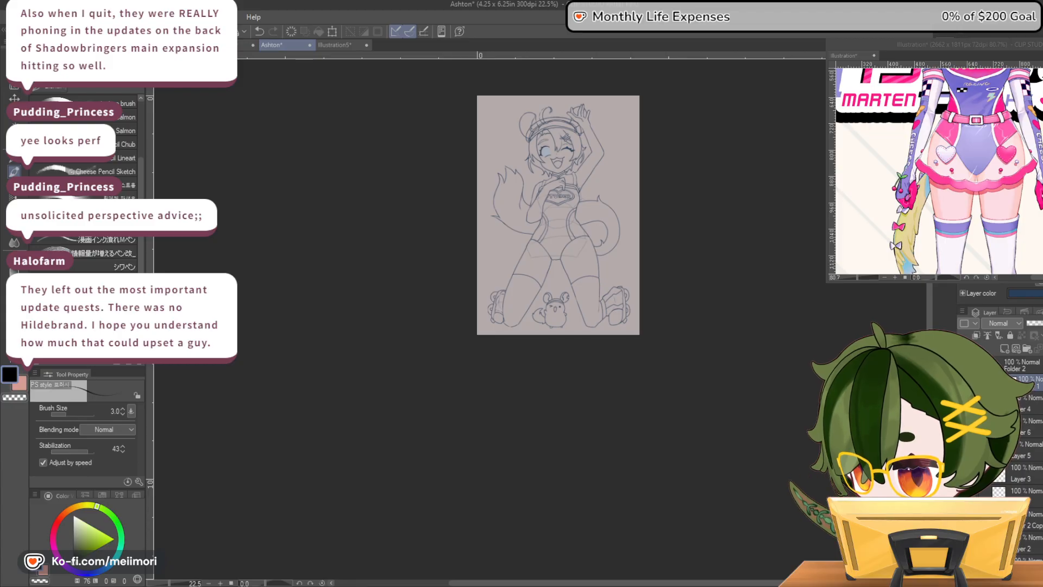
left_click(254, 446)
scroll(561, 159, "up", 1)
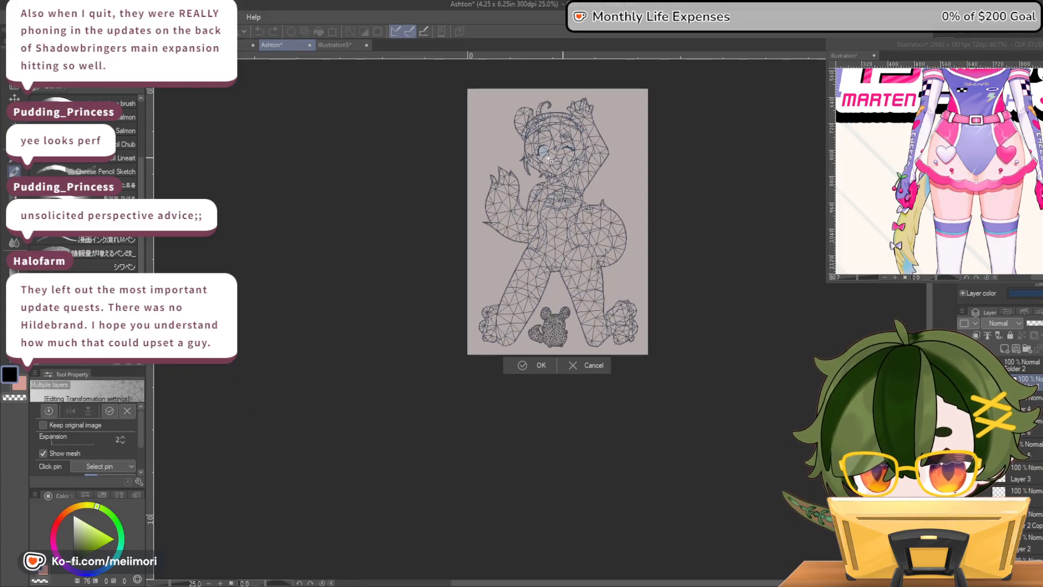
scroll(550, 159, "up", 3)
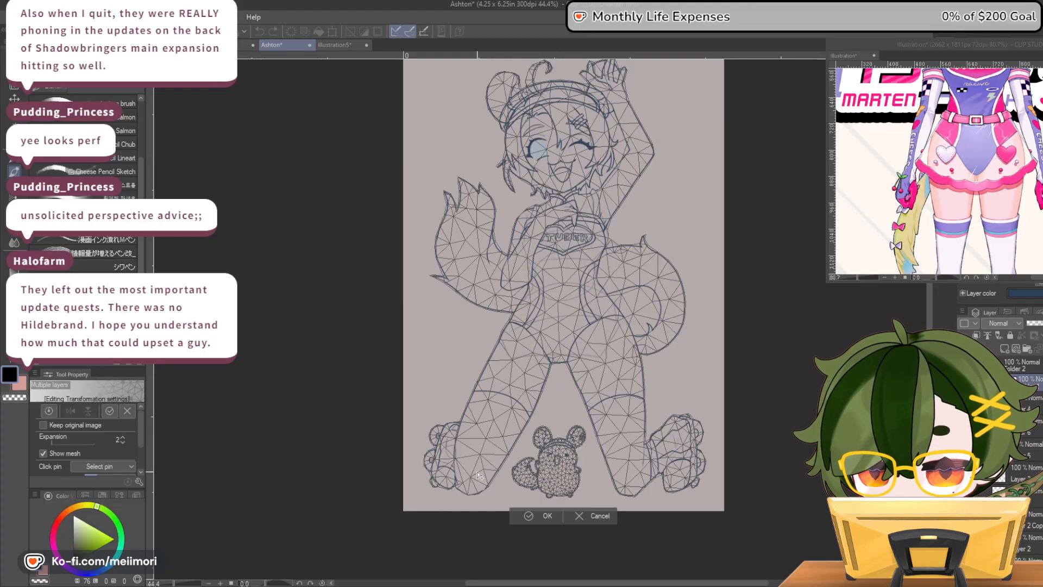
left_click(471, 474)
mouse_move(471, 473)
left_mouse_down()
mouse_move(471, 460)
mouse_move(471, 471)
left_mouse_up()
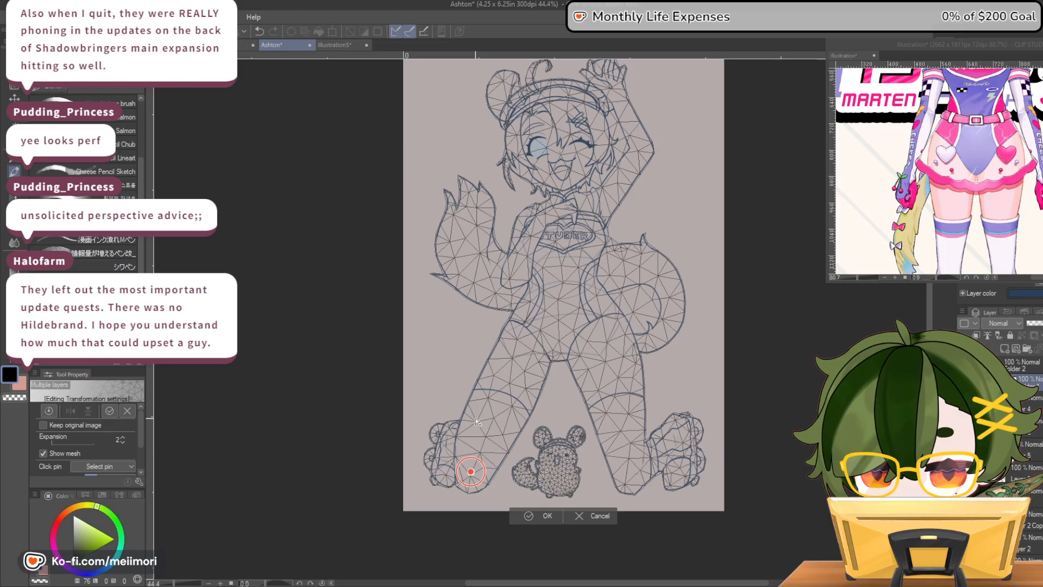
left_click(438, 433)
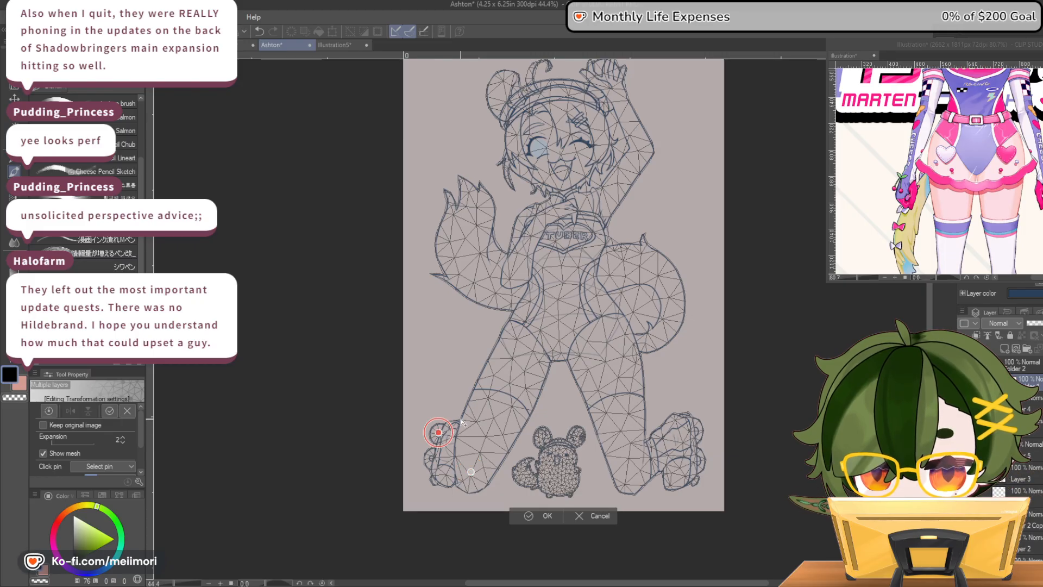
left_click(473, 420)
left_click(487, 397)
left_click(445, 475)
left_click_drag(438, 432, 451, 425)
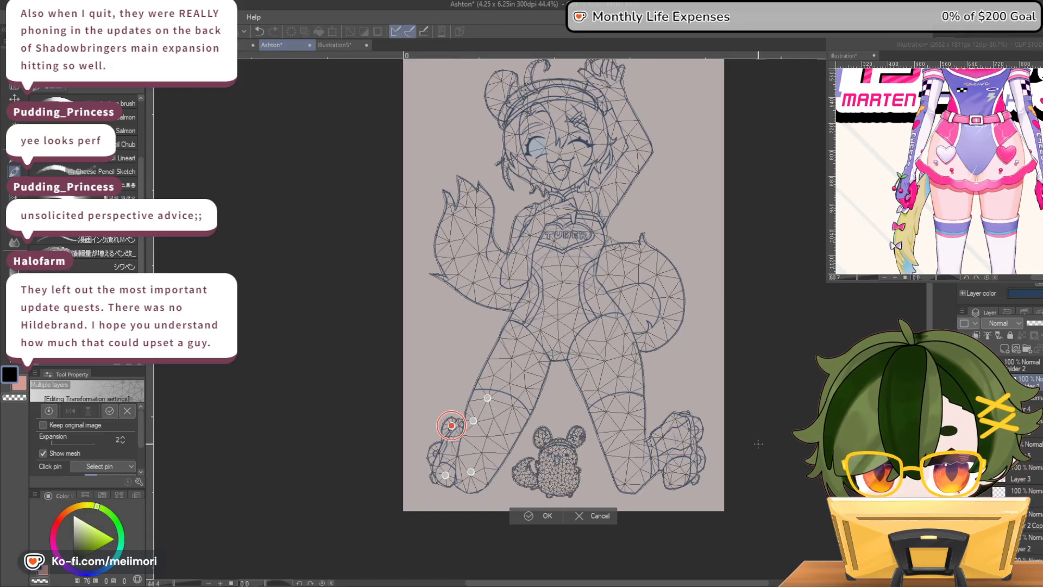
left_click(524, 515)
scroll(747, 441, "down", 1)
scroll(703, 368, "up", 1)
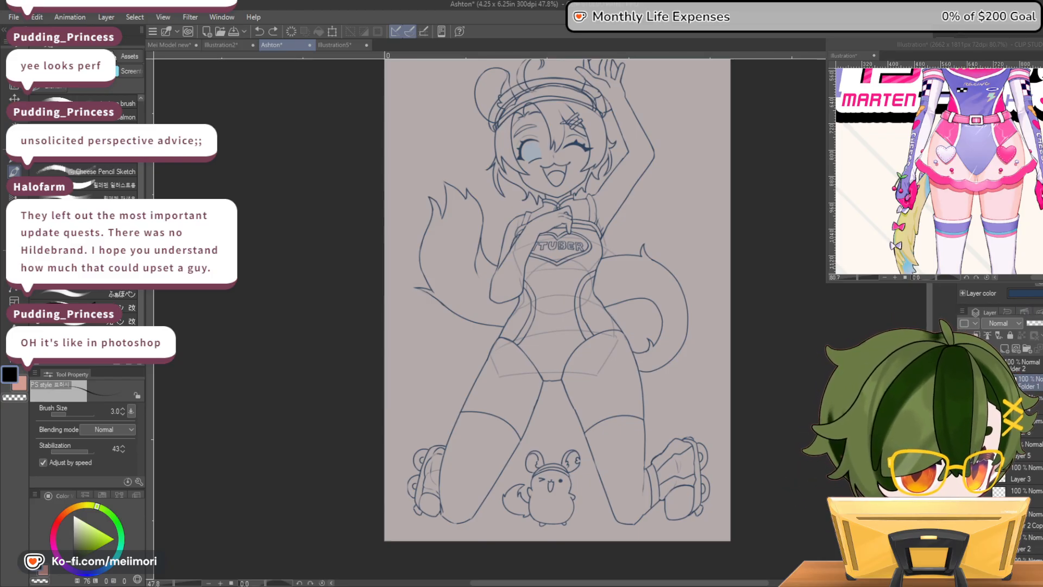
Hide the sketch, show the lineart folder, and select the skirt's layer for further drawing
left_click(965, 383)
left_click(965, 365)
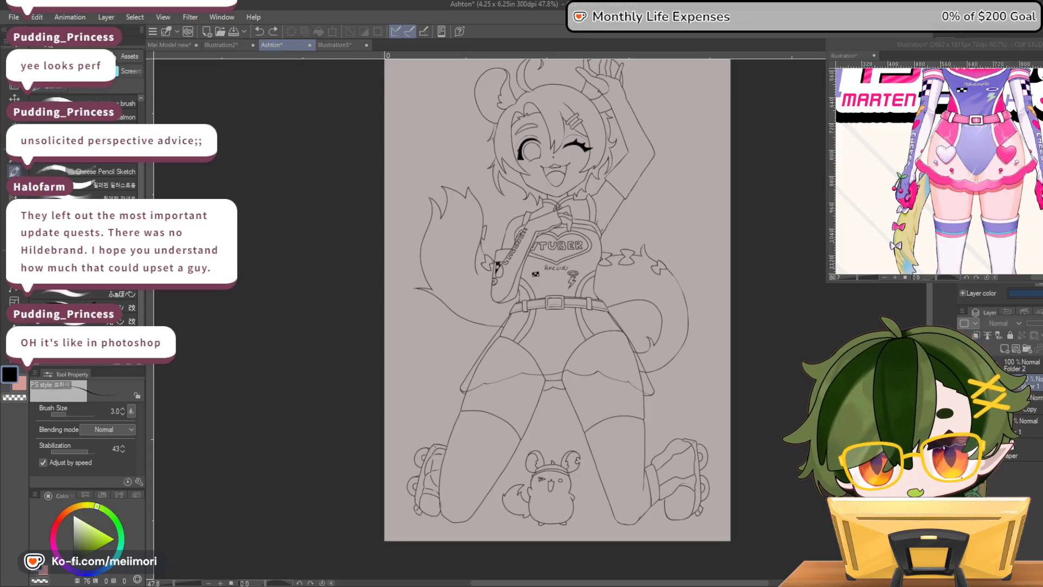
scroll(570, 329, "up", 3)
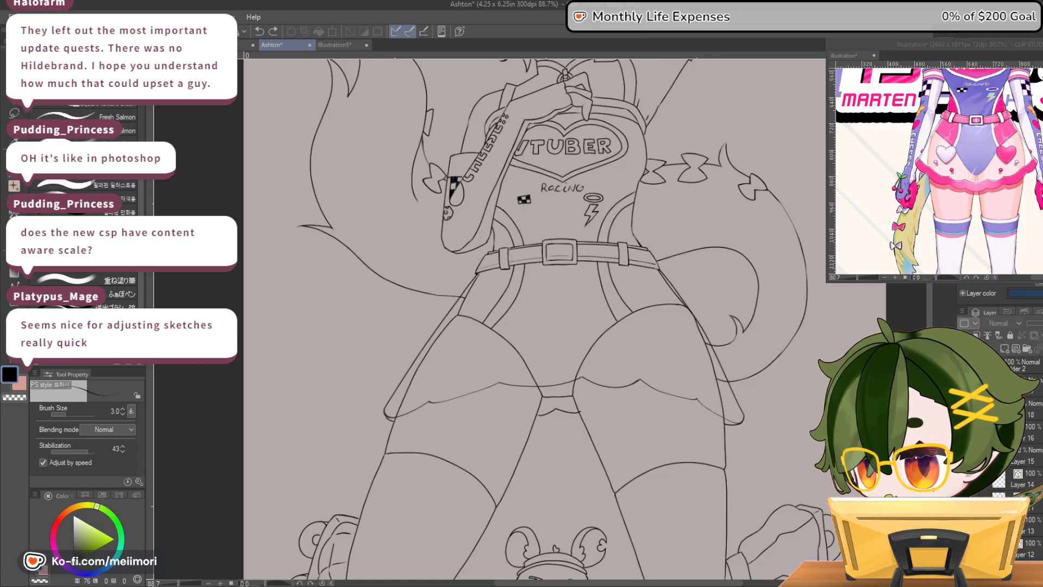
scroll(641, 413, "up", 1)
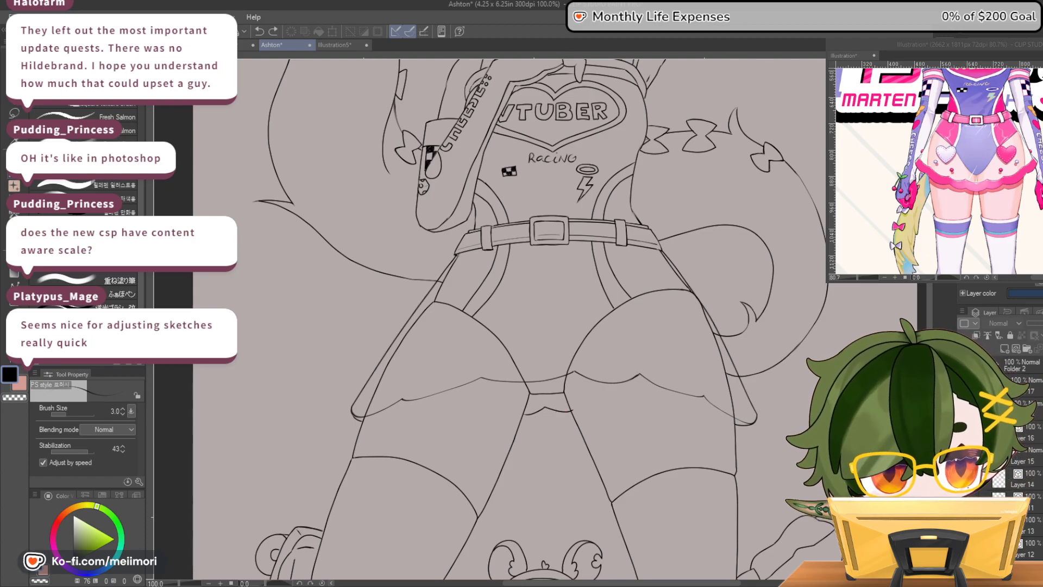
left_click(1028, 409)
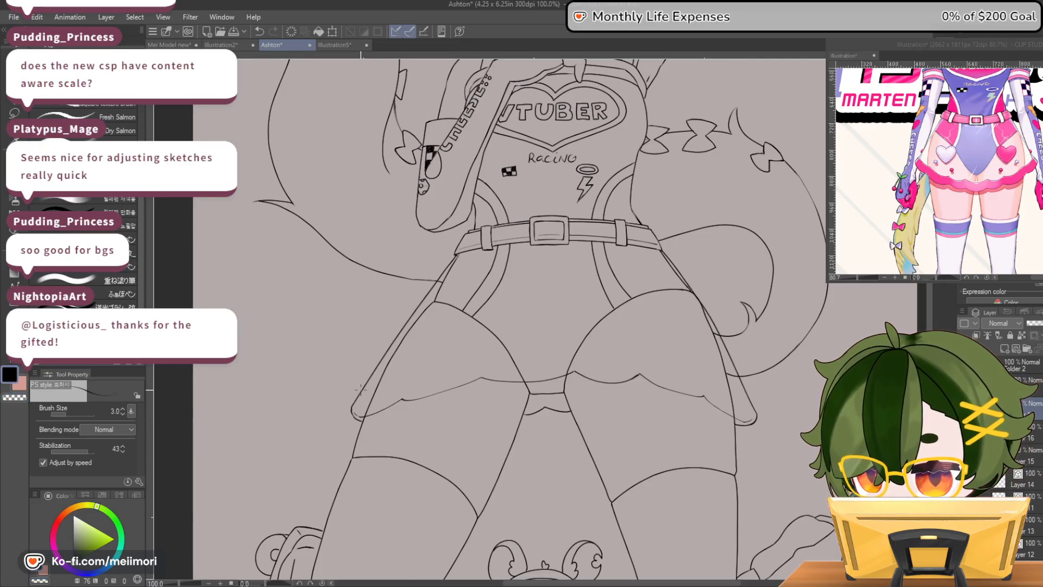
Draw a second scalloped line just above the skirt's hem, running from one side edge to the other, to mark the ruffle band
mouse_move(423, 387)
left_mouse_down()
mouse_move(477, 355)
mouse_move(510, 369)
mouse_move(574, 352)
left_mouse_up()
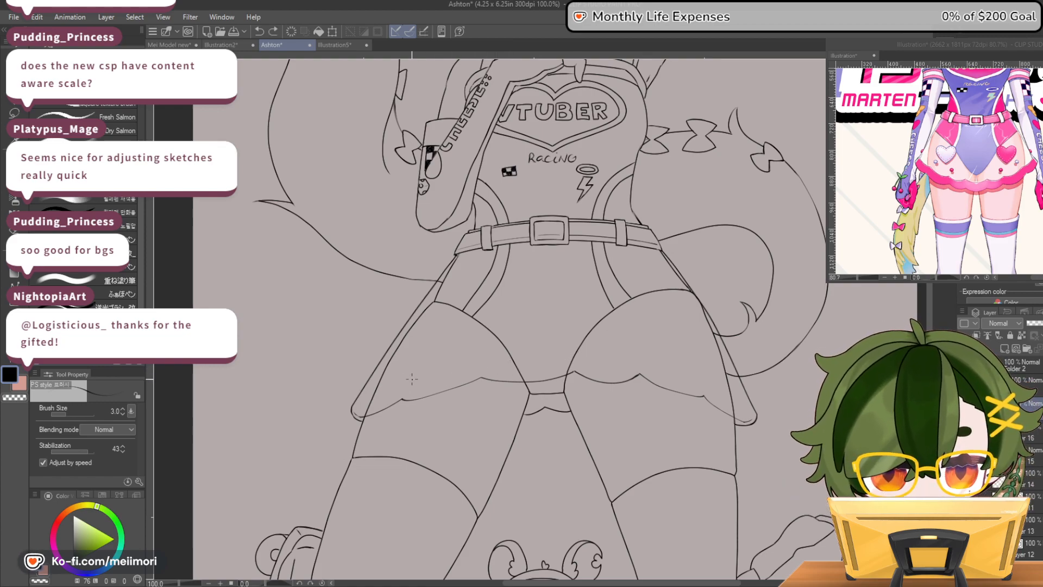
key("ctrl+z")
mouse_move(405, 380)
left_mouse_down()
mouse_move(476, 357)
mouse_move(525, 369)
mouse_move(572, 357)
left_mouse_up()
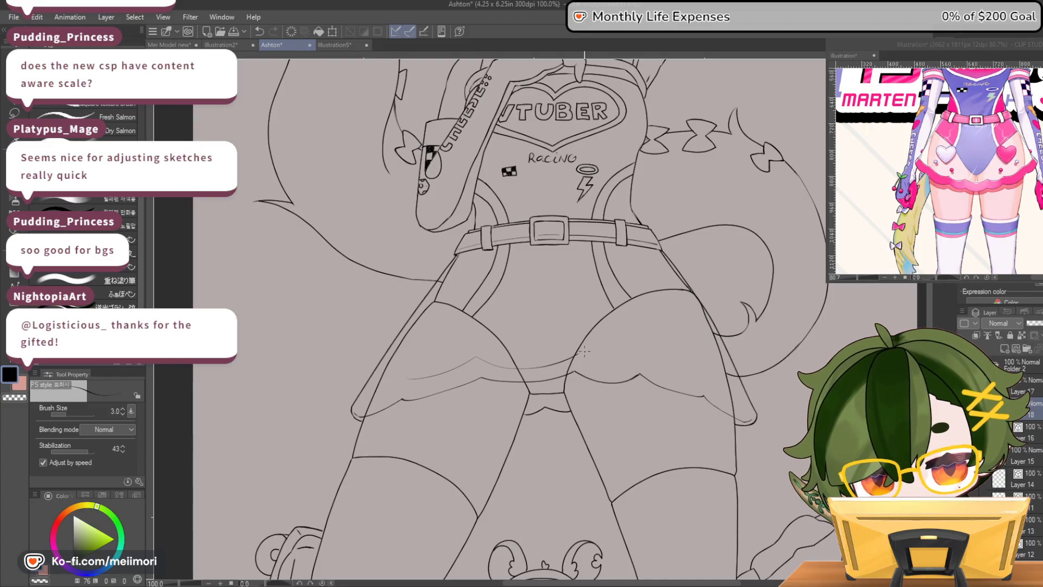
mouse_move(649, 363)
left_mouse_down()
mouse_move(709, 380)
mouse_move(738, 409)
mouse_move(754, 399)
left_mouse_up()
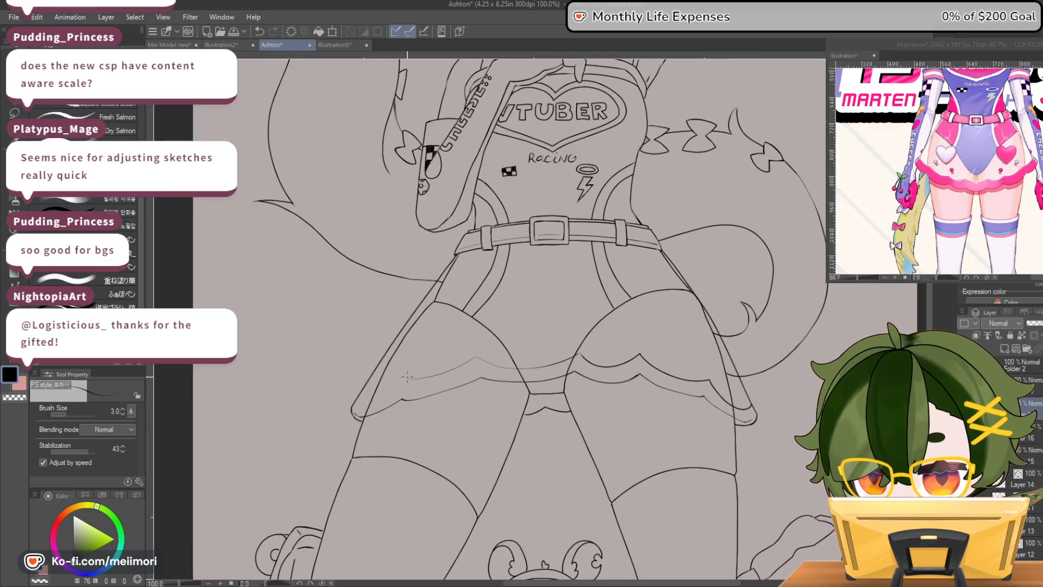
left_click_drag(413, 379, 361, 391)
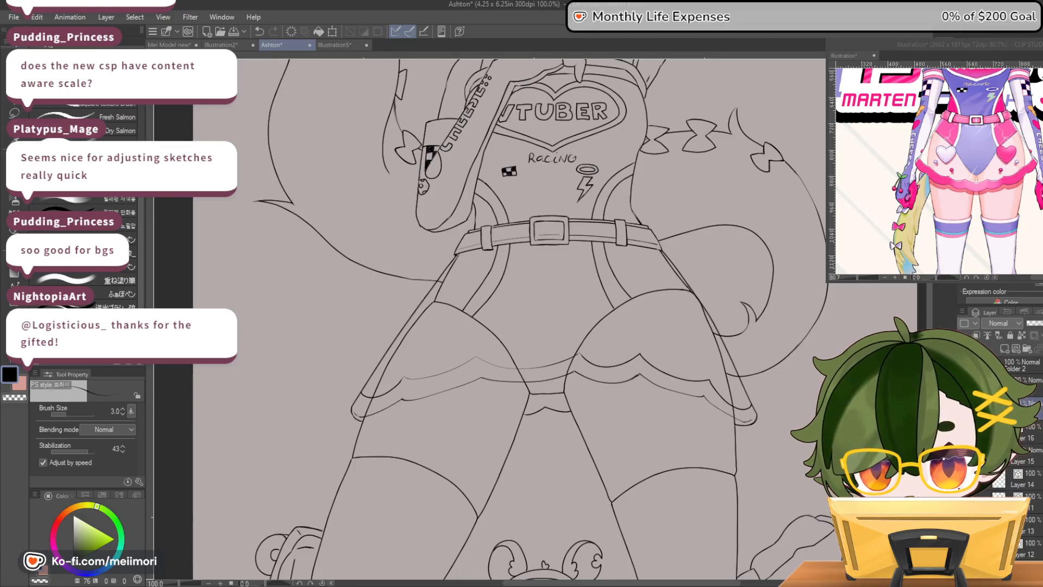
scroll(753, 347, "down", 6)
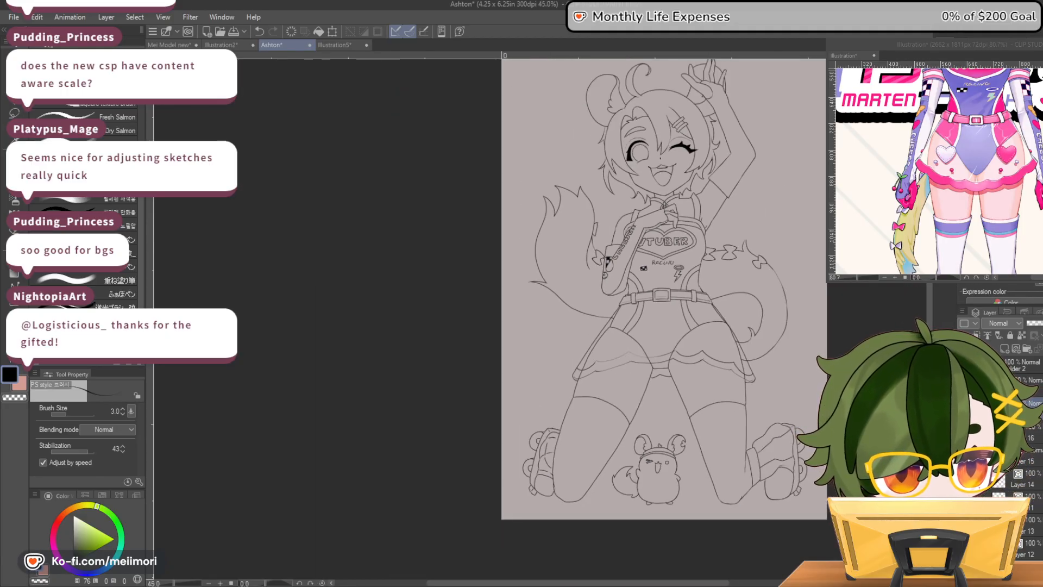
Redraw the ruffle band's upper line more firmly along the skirt's left panel and centre, closing it at the outer edge
key("h")
key("h")
scroll(626, 386, "up", 5)
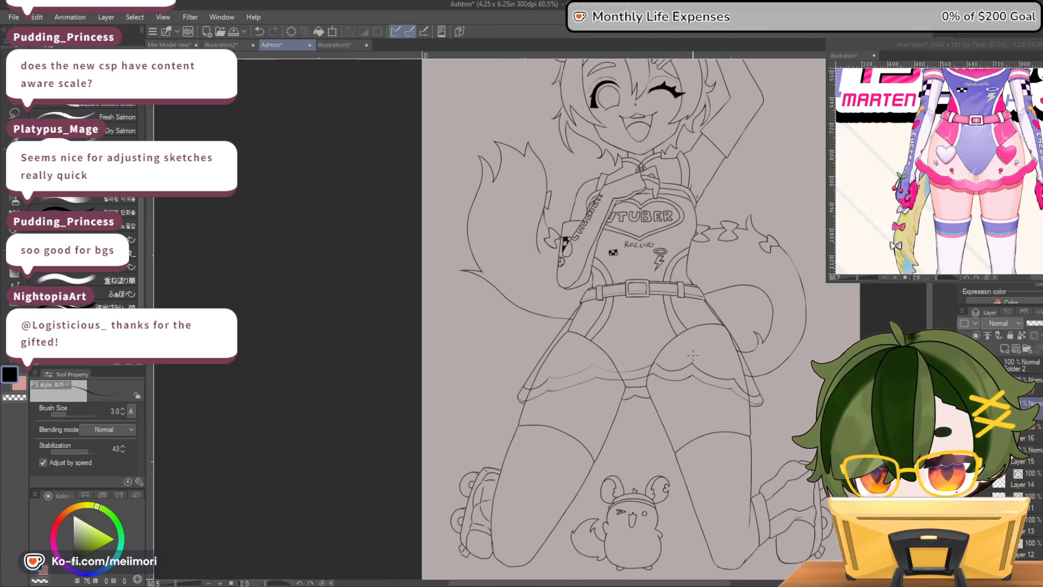
mouse_move(485, 399)
left_mouse_down()
mouse_move(556, 382)
mouse_move(567, 373)
mouse_move(504, 376)
mouse_move(562, 351)
mouse_move(606, 362)
mouse_move(682, 339)
left_mouse_up()
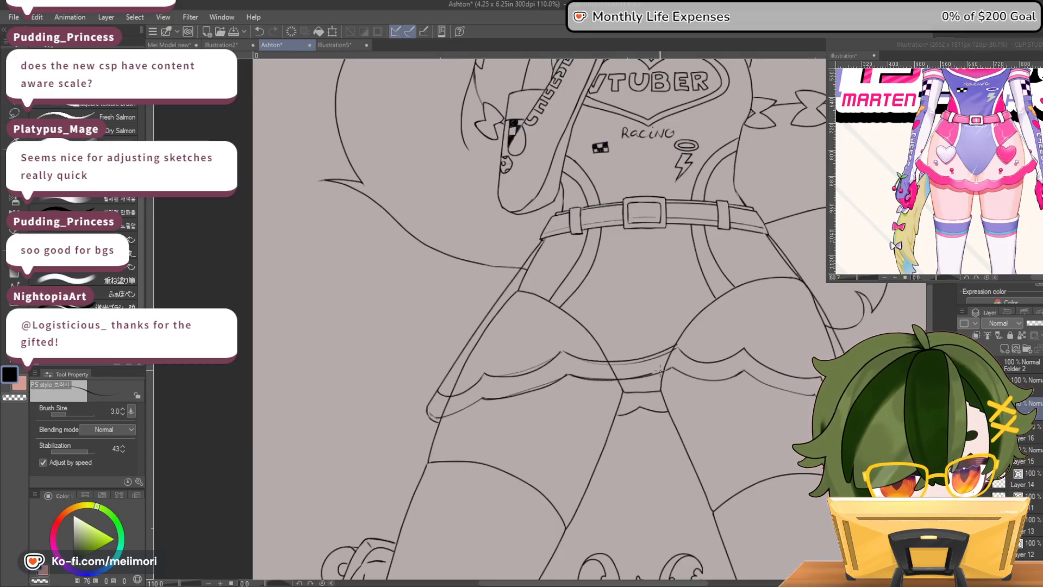
mouse_move(481, 397)
left_mouse_down()
mouse_move(426, 416)
mouse_move(436, 422)
left_mouse_up()
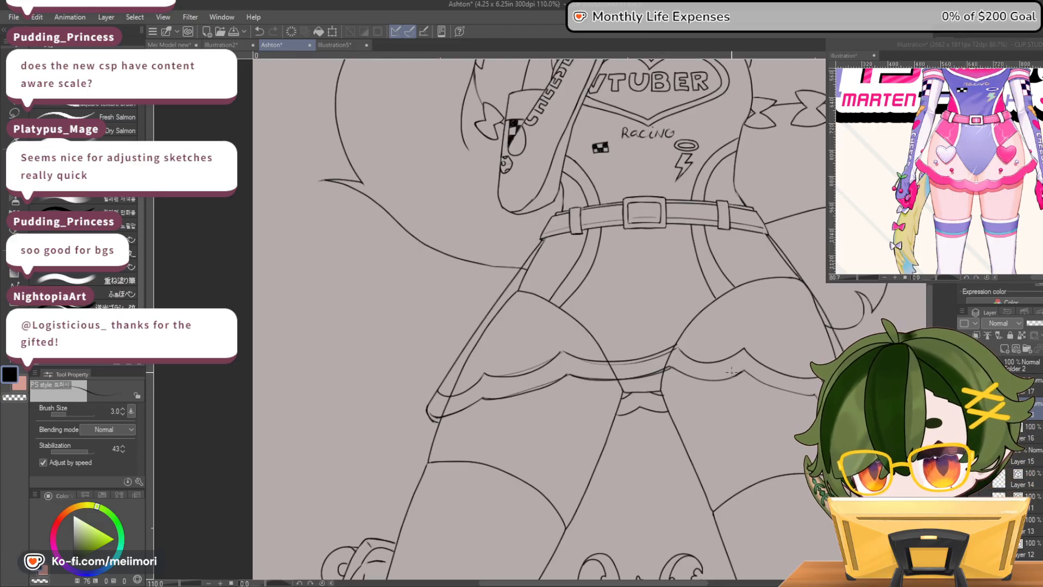
Draw a heart on each side of the skirt below the belt, with a row of small round studs beneath each heart
mouse_move(734, 270)
left_mouse_down()
mouse_move(726, 262)
mouse_move(714, 273)
mouse_move(750, 259)
mouse_move(763, 274)
left_mouse_up()
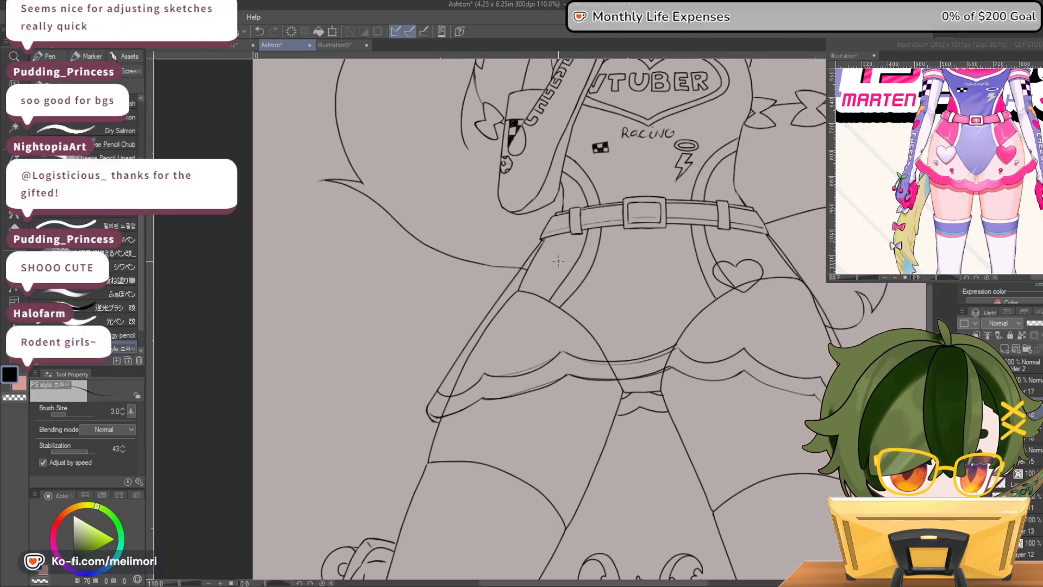
left_click_drag(581, 278, 575, 263)
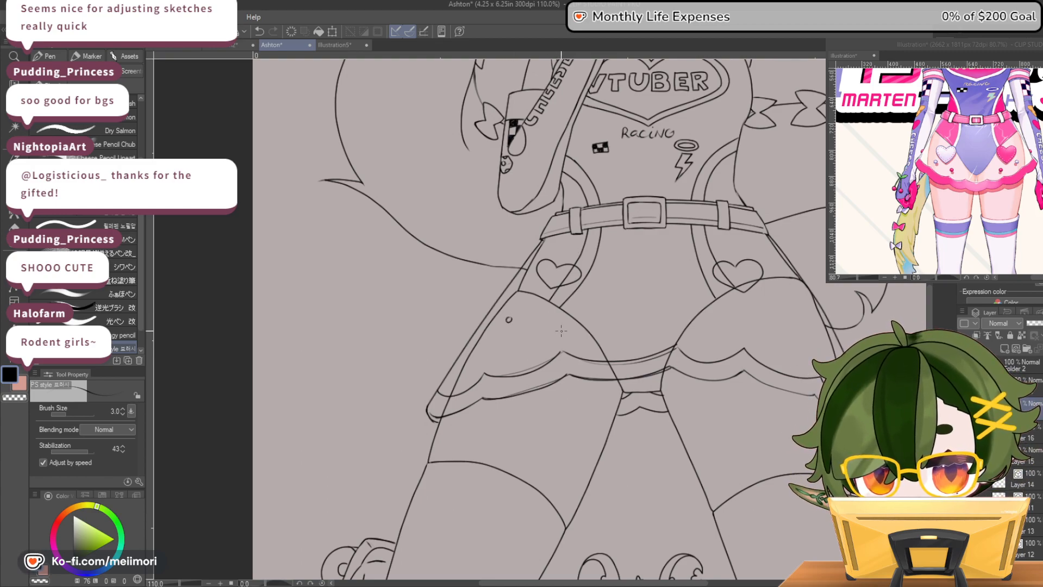
key("ctrl+z")
key("ctrl+z")
left_click_drag(505, 320, 548, 329)
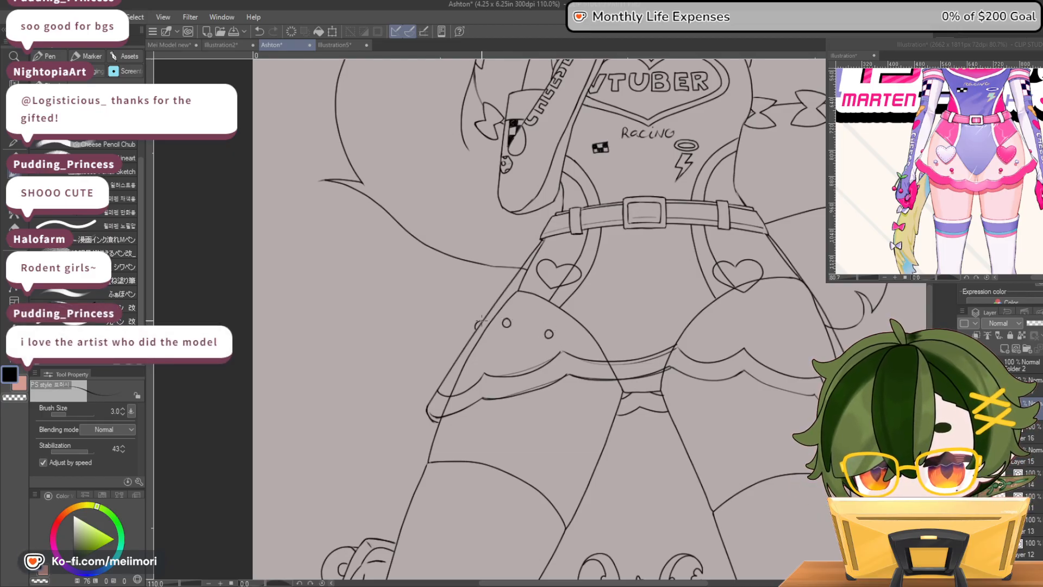
left_click_drag(743, 319, 791, 305)
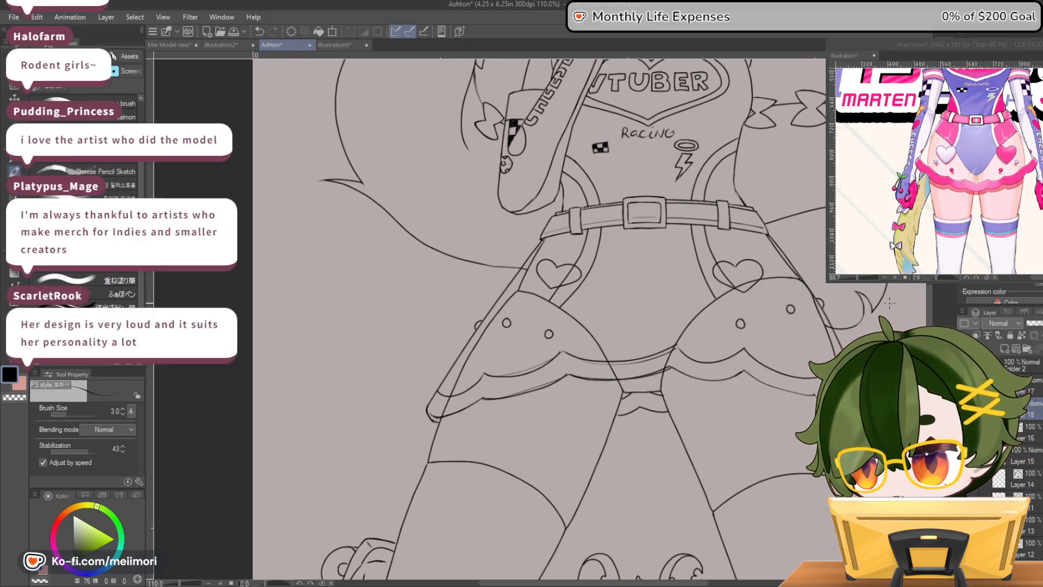
Select the left heart on the skirt and move it down and outward toward the skirt's side edge
key("m")
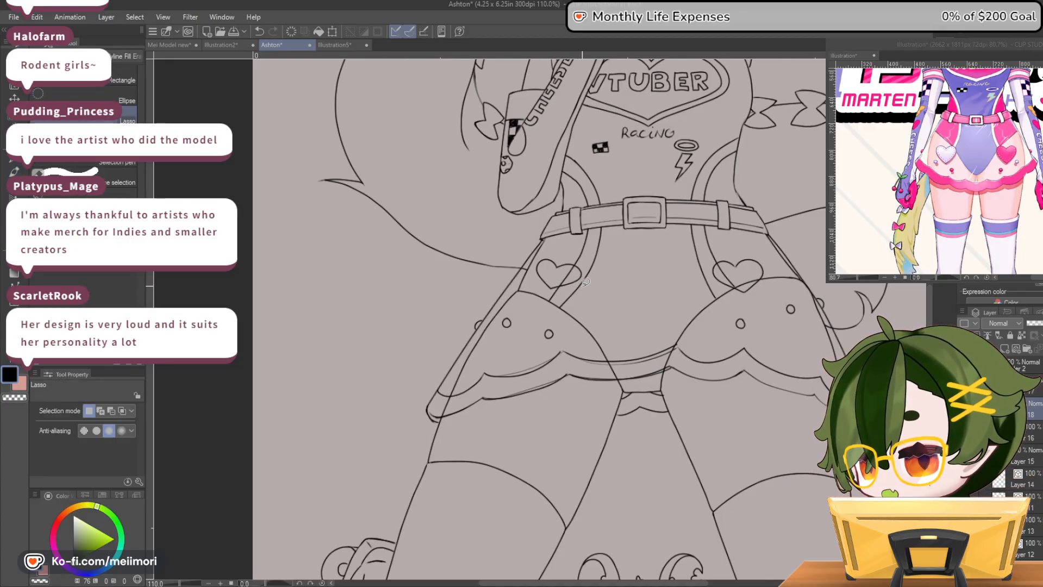
left_click_drag(577, 249, 576, 247)
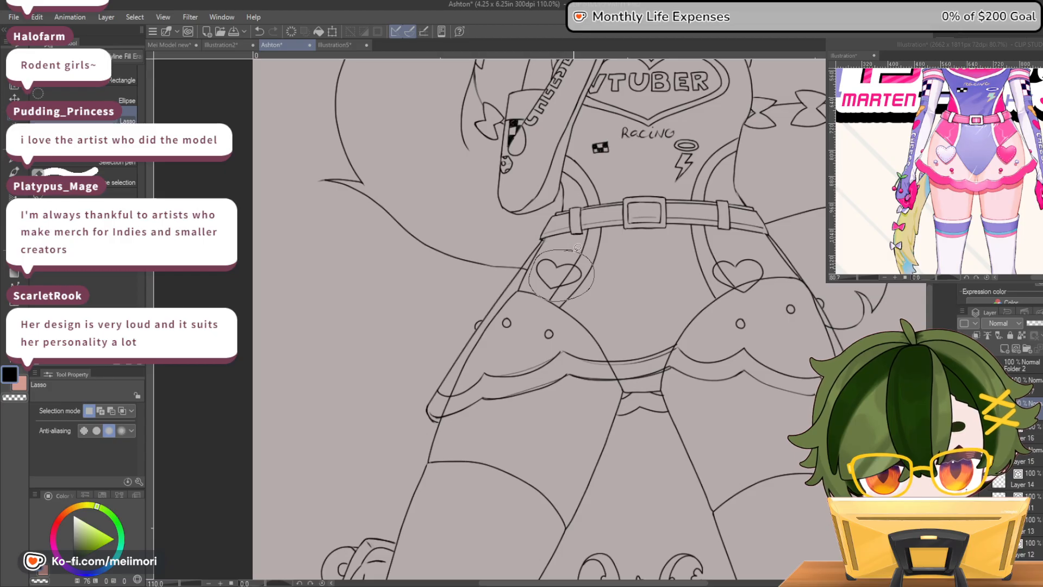
key("ctrl+t")
mouse_move(578, 285)
left_mouse_down()
mouse_move(571, 315)
mouse_move(550, 297)
left_mouse_up()
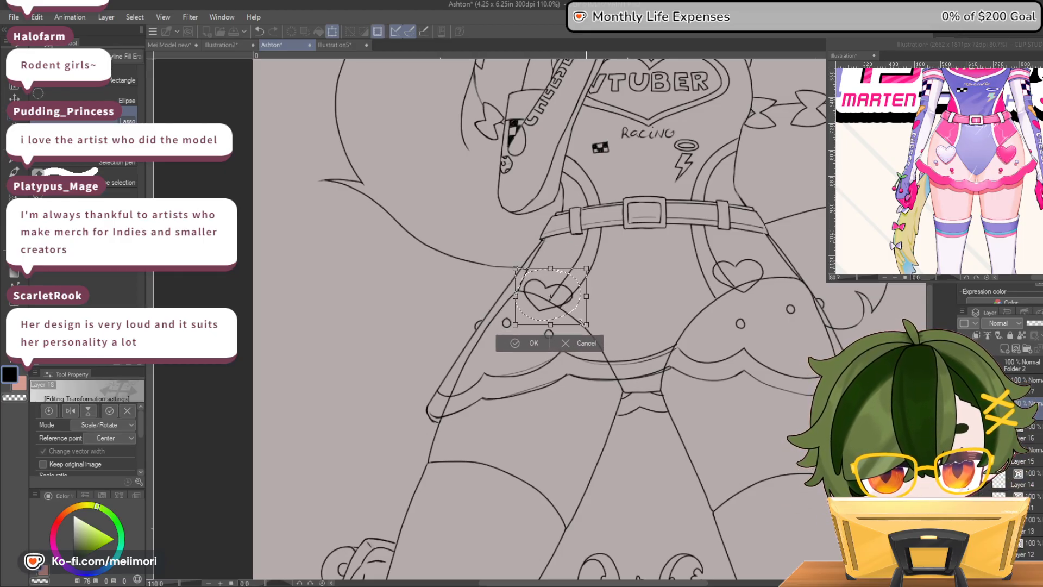
left_click(528, 342)
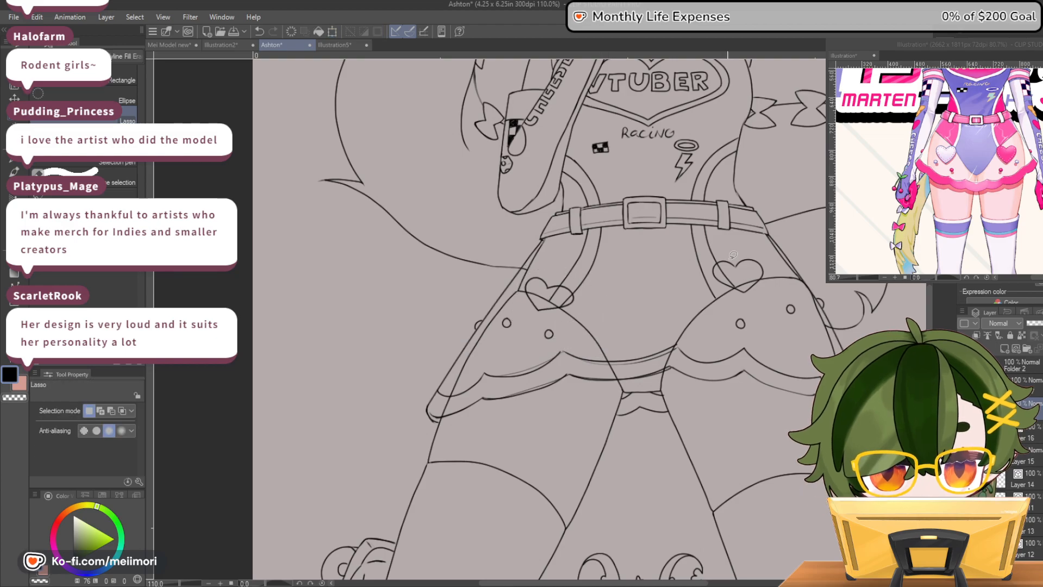
Move the right heart down and outward on the skirt and tilt it slightly to follow the hip's curve
mouse_move(730, 257)
left_mouse_down()
mouse_move(706, 298)
mouse_move(728, 251)
left_mouse_up()
key("ctrl+t")
left_click_drag(766, 302, 779, 315)
left_click_drag(782, 261, 781, 268)
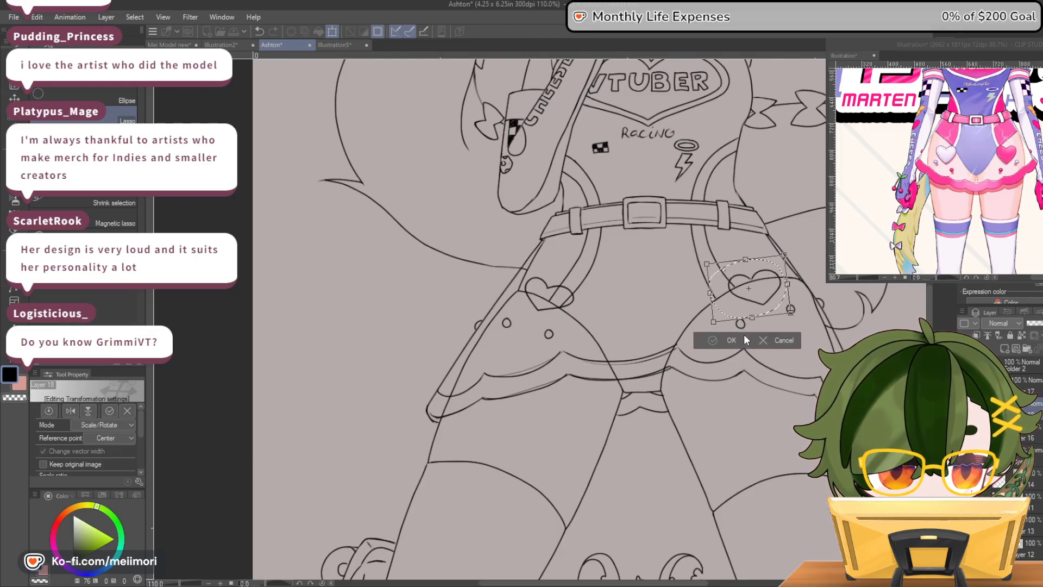
left_click(742, 339)
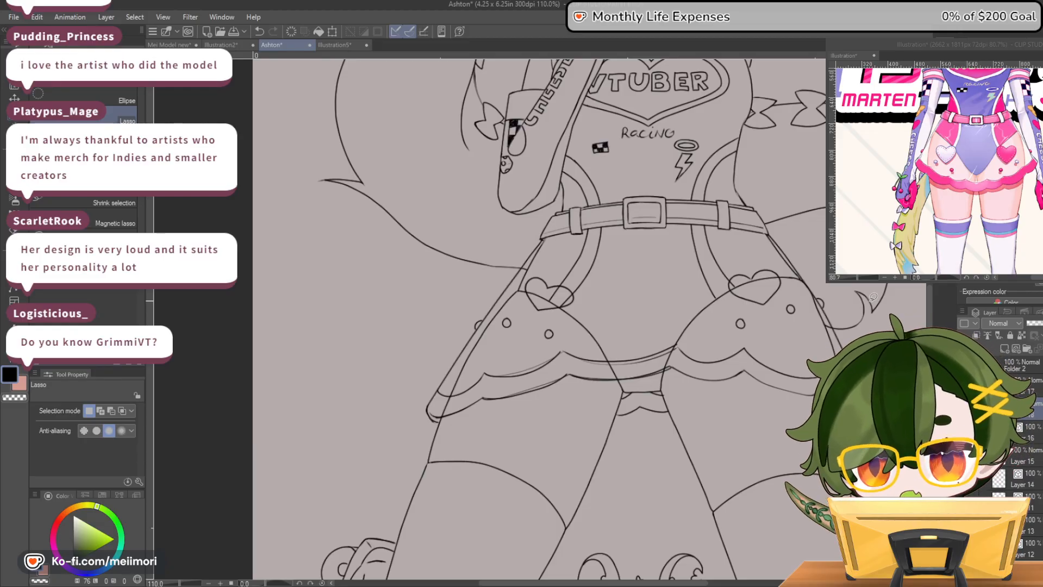
Stretch the left heart slightly wider on the skirt
mouse_move(538, 267)
left_mouse_down()
mouse_move(577, 315)
mouse_move(547, 314)
mouse_move(529, 275)
left_mouse_up()
left_click(587, 337)
left_click_drag(601, 320, 605, 321)
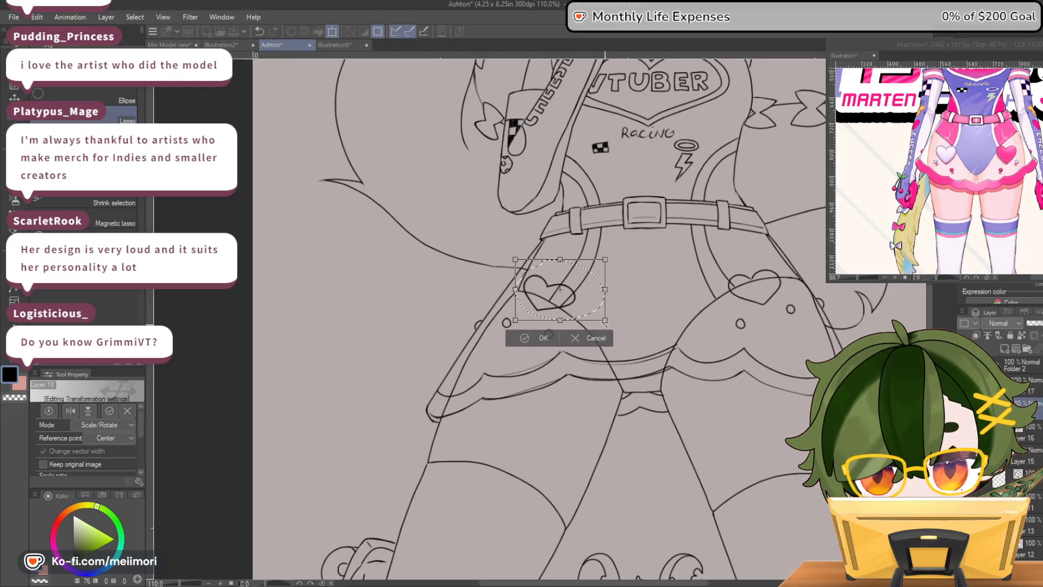
left_click(541, 338)
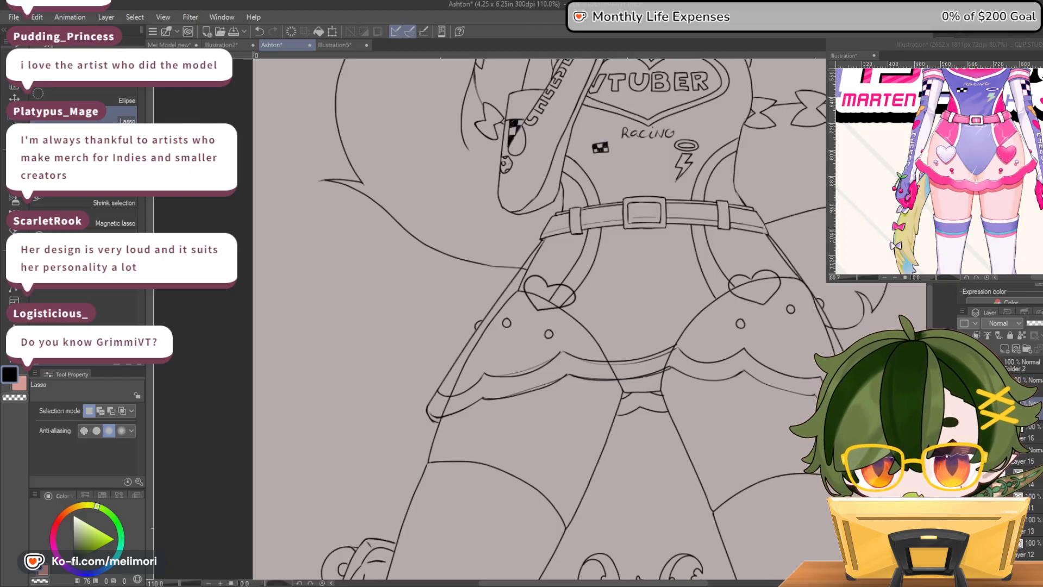
Enlarge the left heart and the right heart on the skirt so the two match in size
scroll(789, 259, "down", 4)
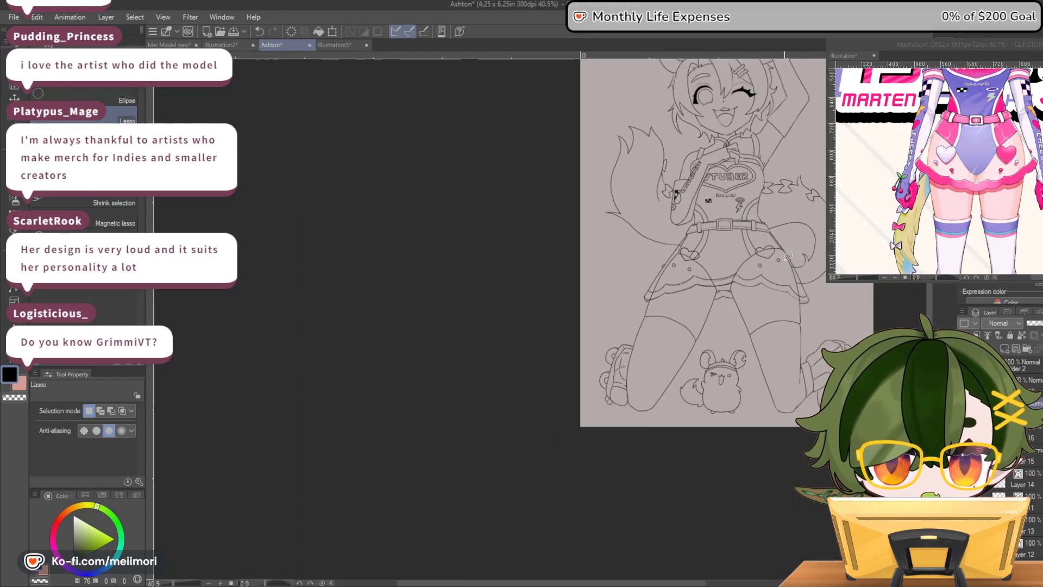
scroll(789, 258, "up", 4)
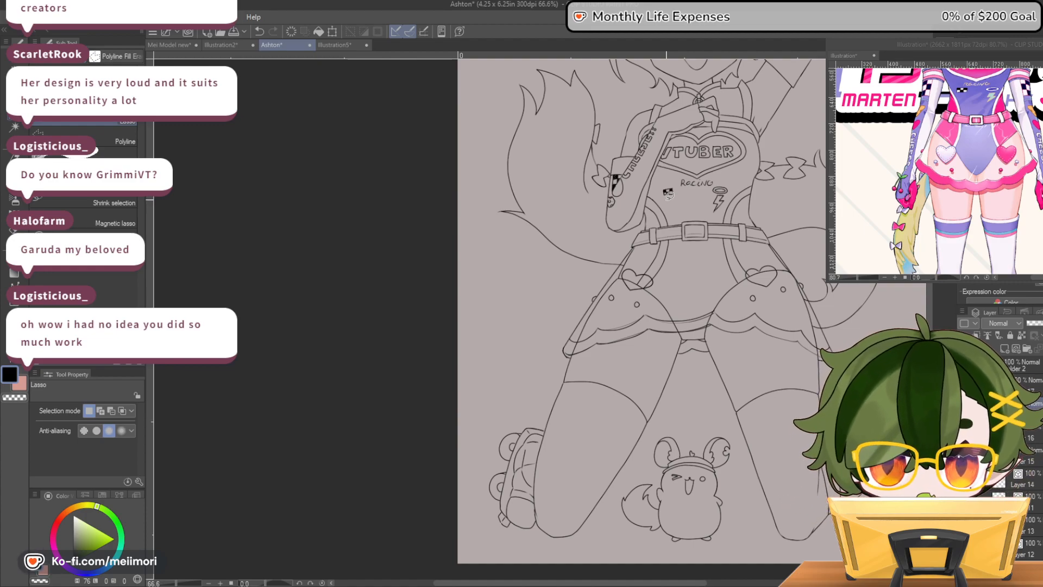
mouse_move(621, 266)
left_mouse_down()
mouse_move(681, 246)
mouse_move(669, 273)
left_mouse_up()
key("ctrl+t")
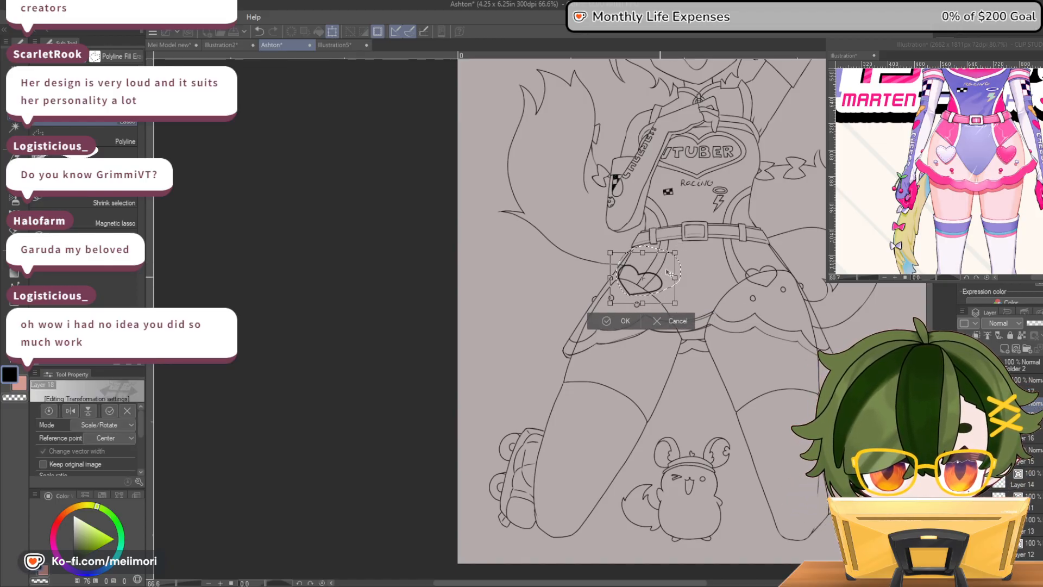
left_click(606, 321)
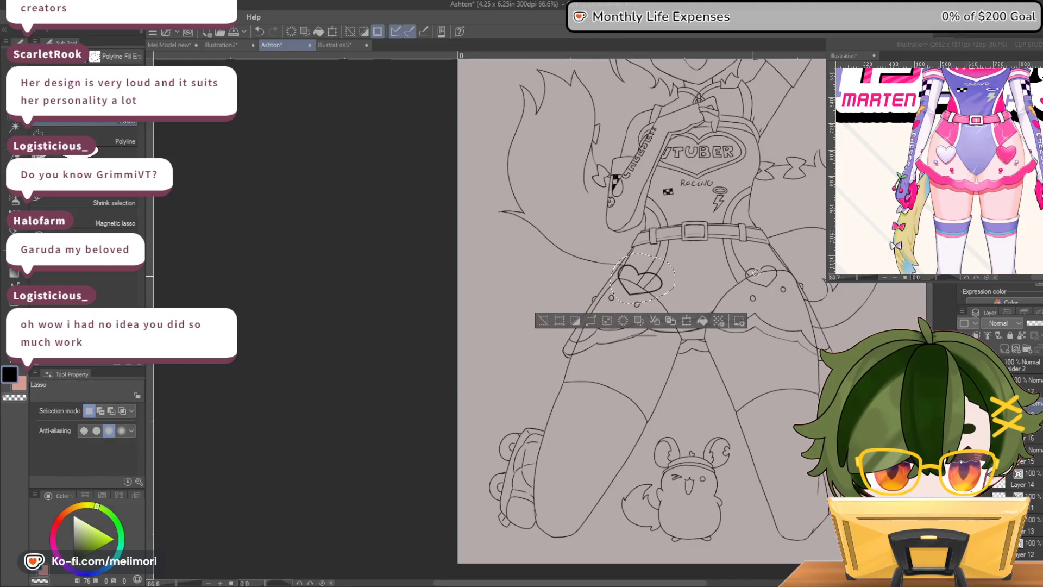
mouse_move(745, 260)
left_mouse_down()
mouse_move(773, 255)
mouse_move(786, 267)
mouse_move(757, 286)
mouse_move(722, 249)
mouse_move(789, 241)
mouse_move(788, 267)
left_mouse_up()
key("ctrl+t")
left_click(739, 317)
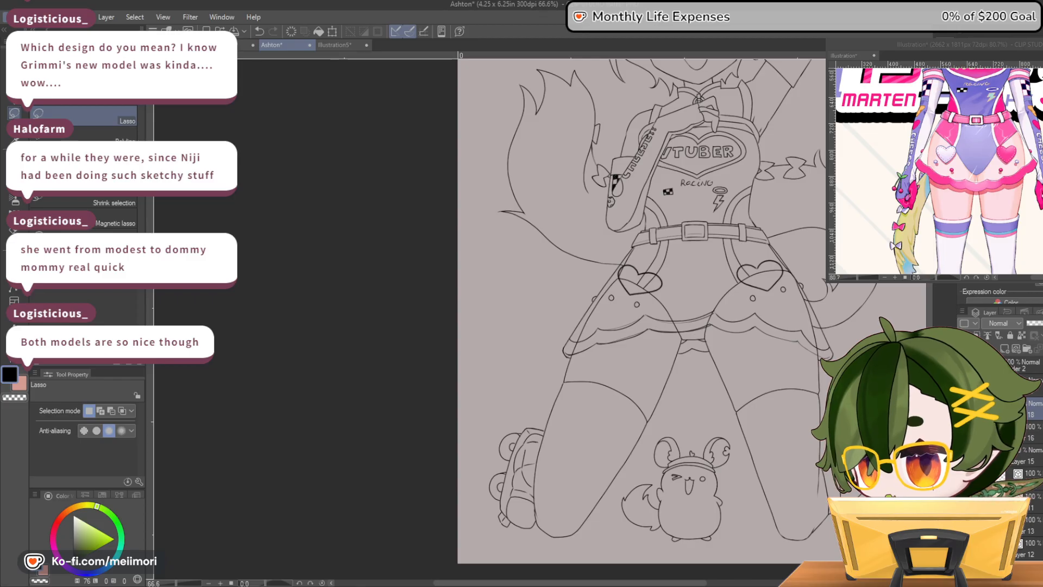
View the picture of the character in a long black skirt in a separate canvas, and close that canvas
key("ctrl+shift+n")
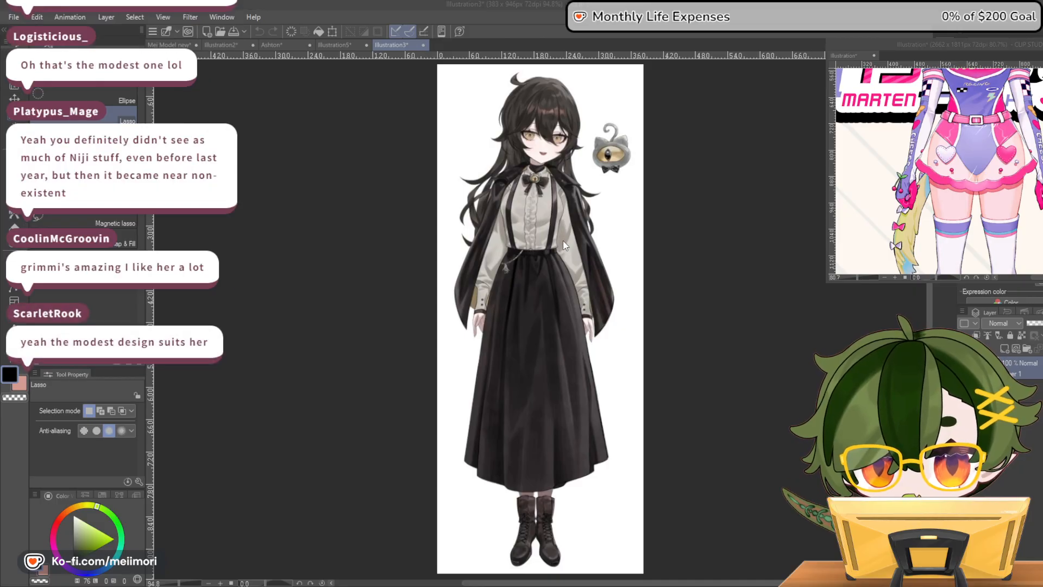
key("ctrl+w")
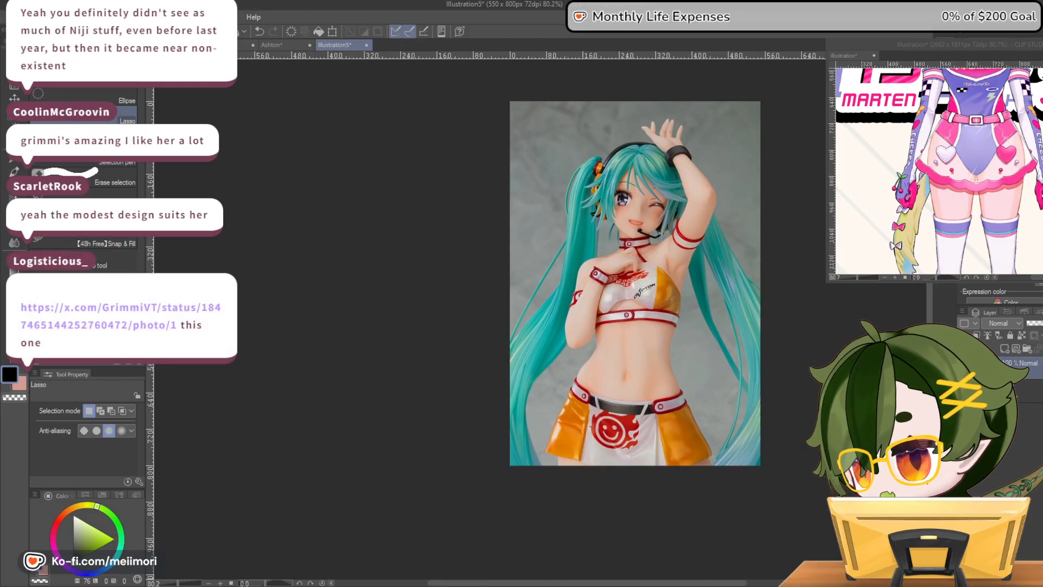
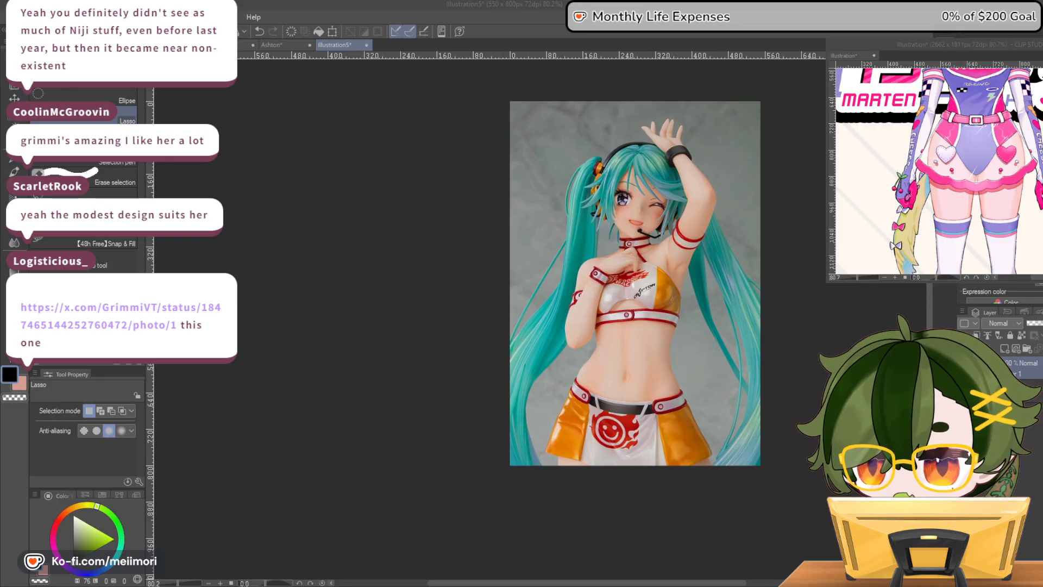
Return to the Ashton canvas and shift the left heart slightly toward the middle of the skirt
left_click(272, 45)
scroll(776, 180, "down", 5)
scroll(777, 181, "up", 5)
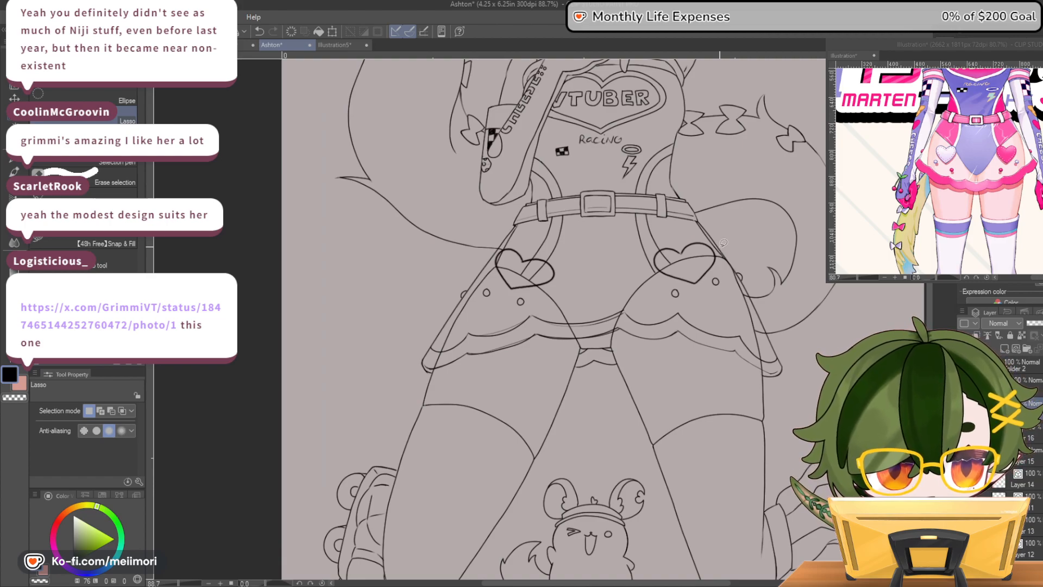
left_click_drag(511, 239, 559, 240)
mouse_move(542, 286)
left_mouse_down()
mouse_move(516, 292)
mouse_move(493, 277)
mouse_move(512, 237)
left_mouse_up()
left_click(576, 313)
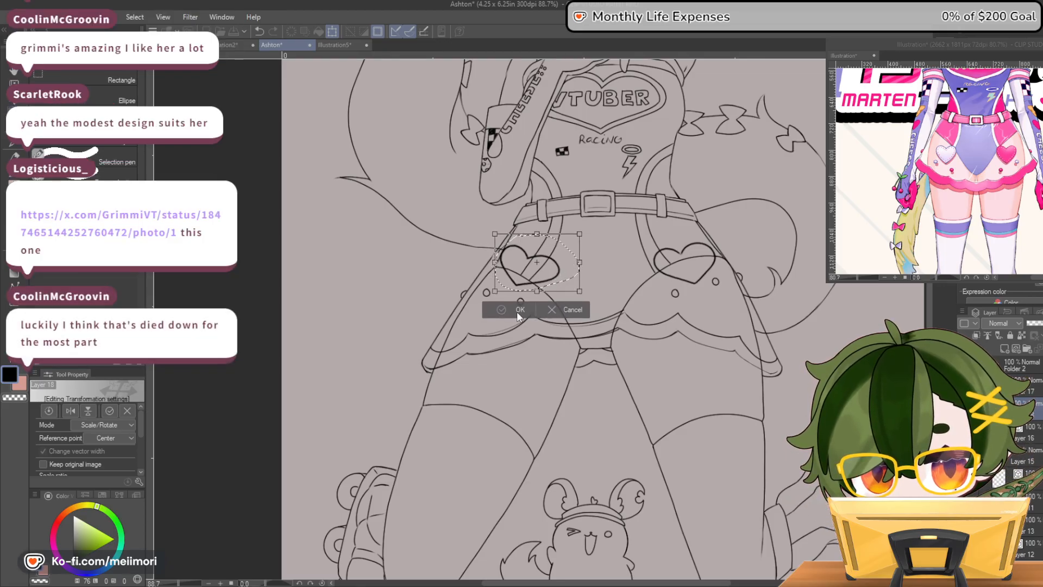
left_click(519, 310)
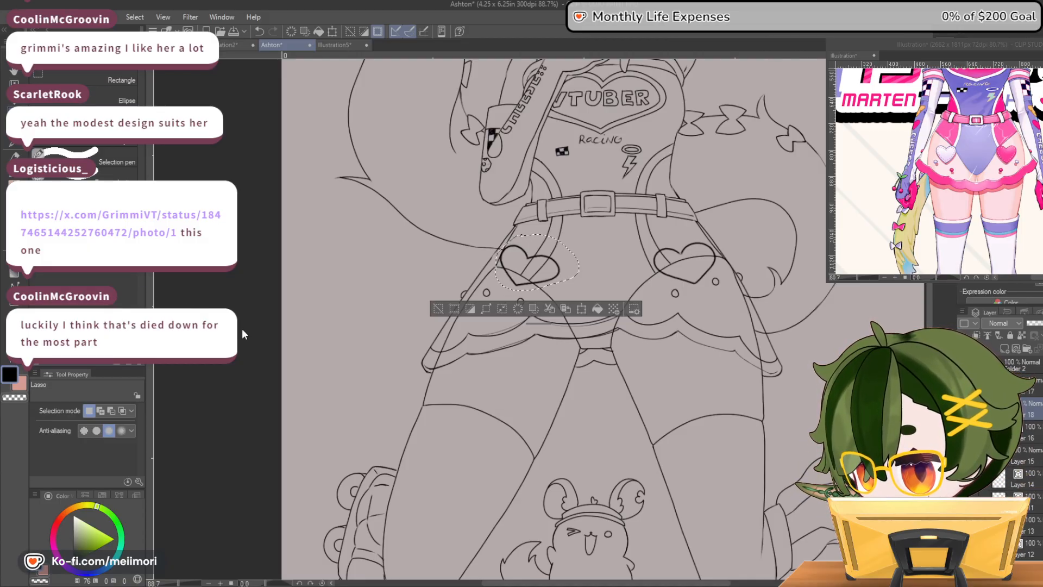
Warp the left heart on the skirt with a mesh transformation to refine its lobes and lower edge
key("ctrl+t")
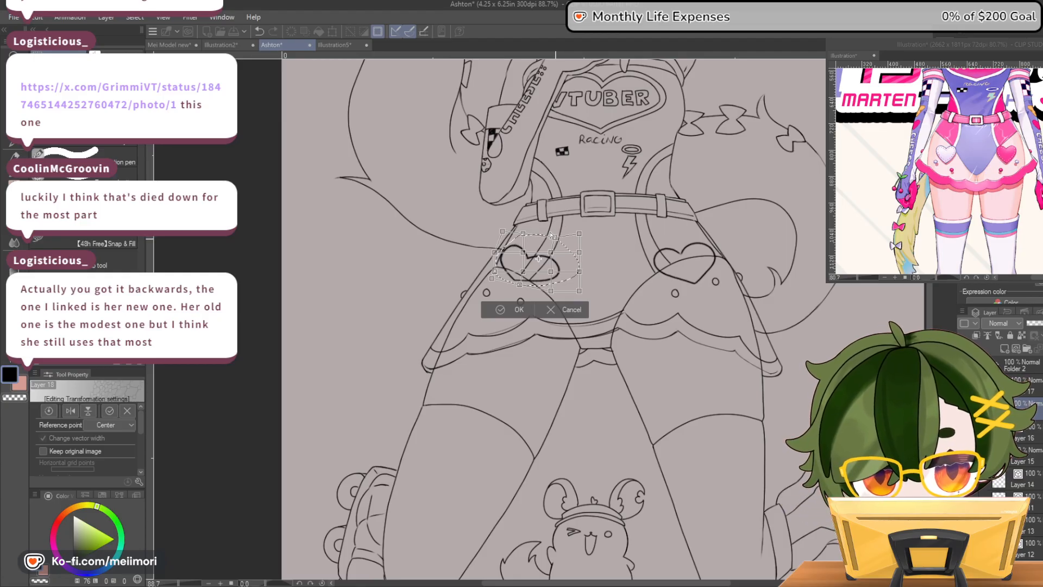
left_click_drag(579, 234, 553, 255)
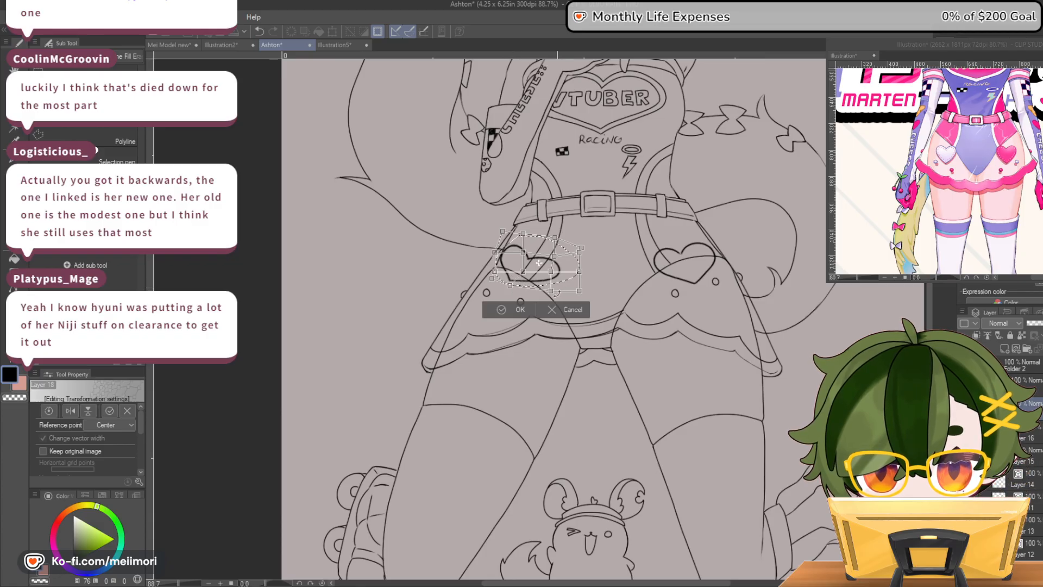
left_click_drag(551, 291, 553, 273)
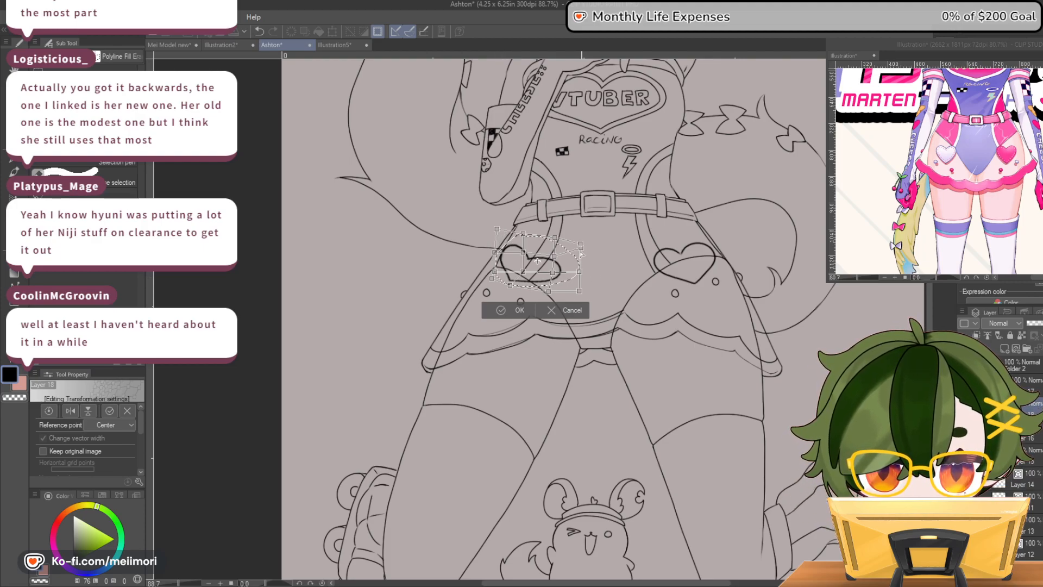
key("Return")
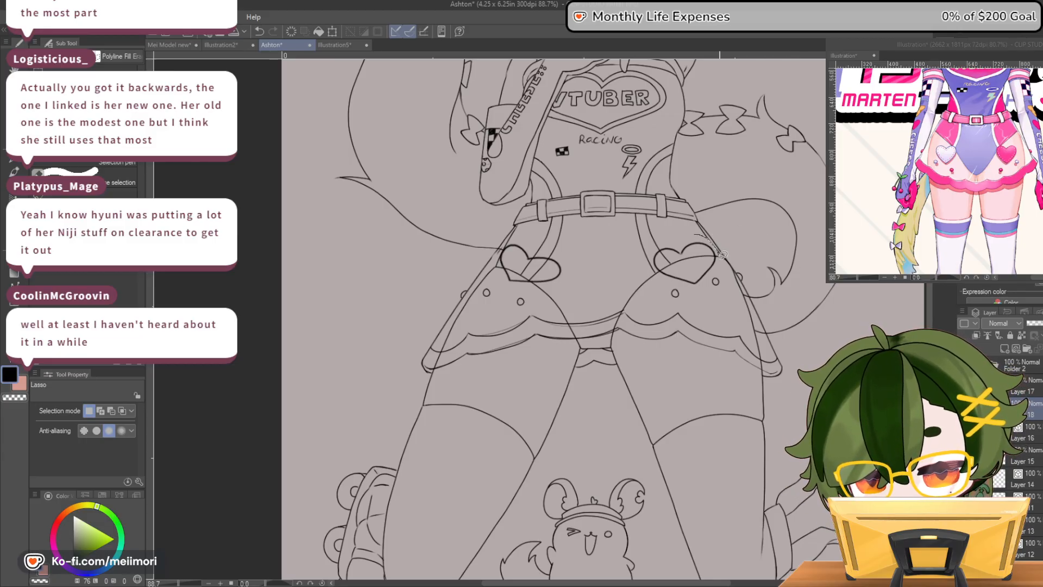
Warp the right heart on the skirt with a mesh transformation, reshaping its inner lobe and lower edge
left_click_drag(672, 233, 674, 235)
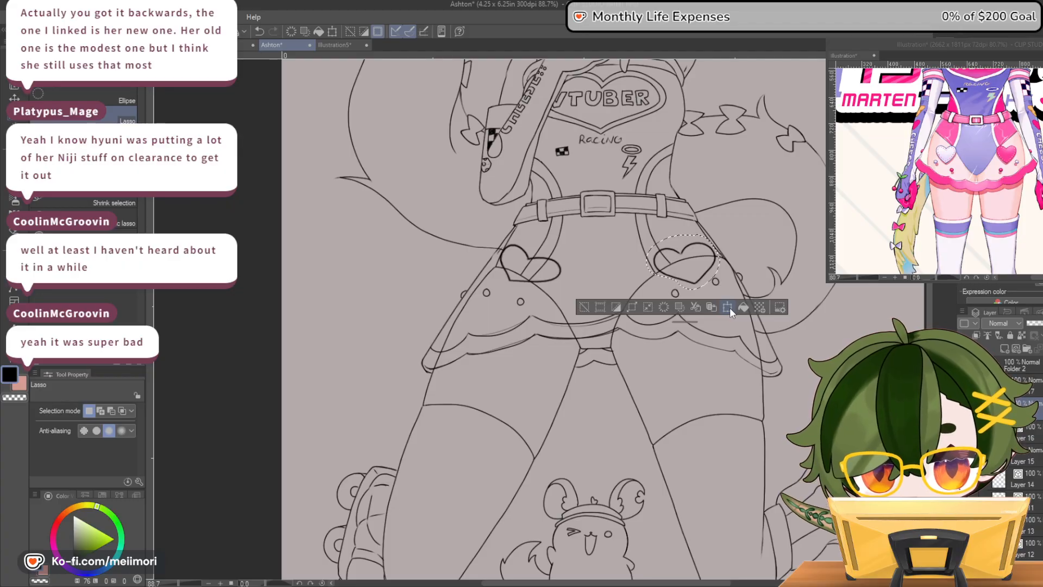
left_click(728, 307)
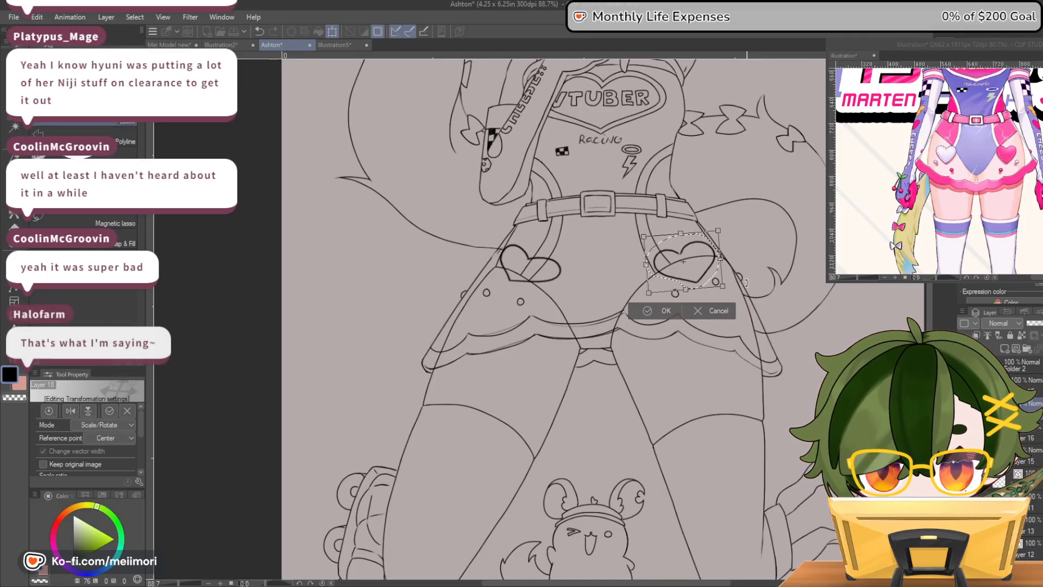
left_click(705, 311)
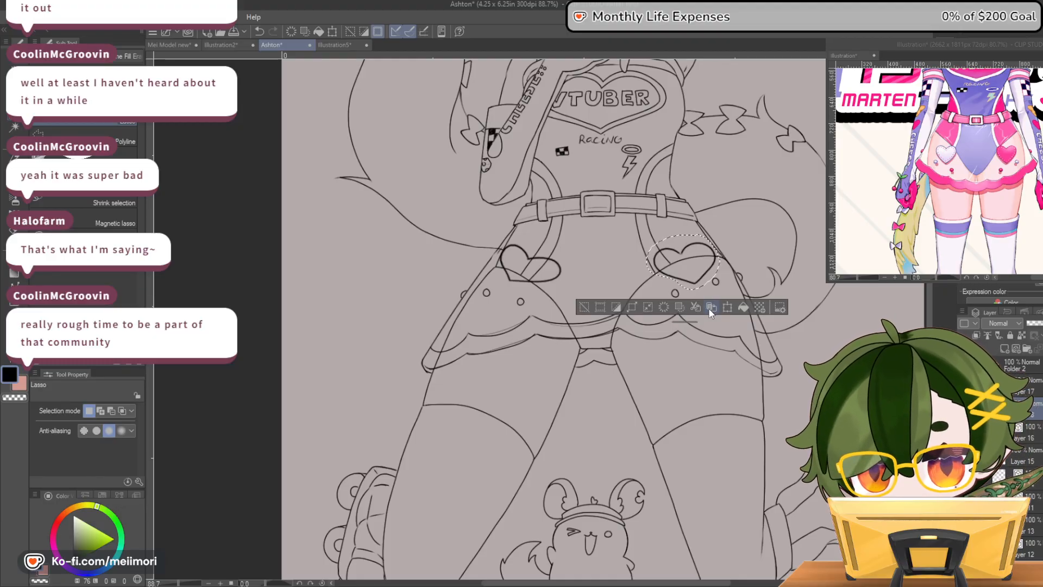
left_click(727, 308)
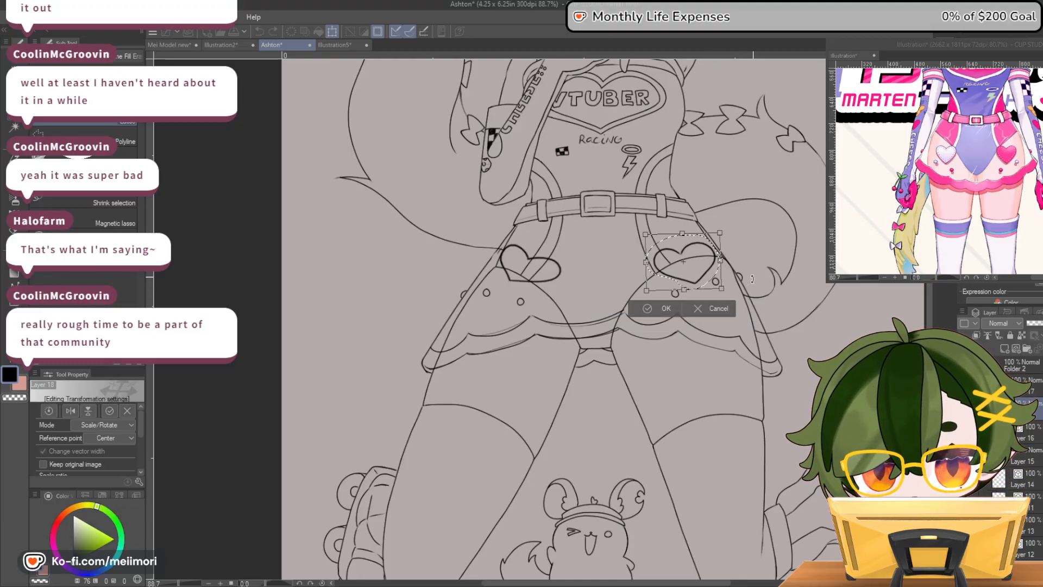
left_click(669, 312)
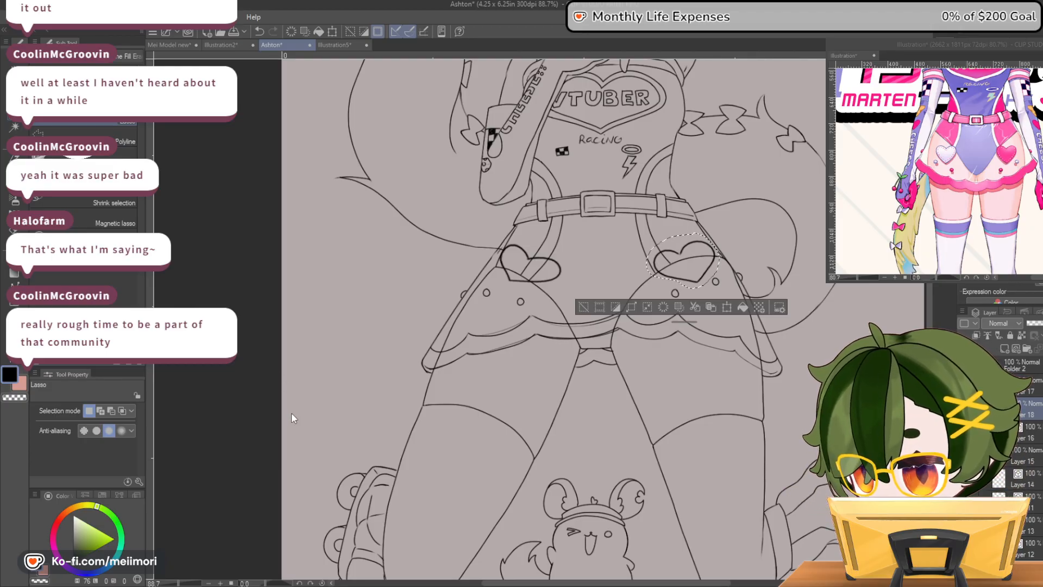
key("ctrl+t")
left_click_drag(646, 289, 640, 272)
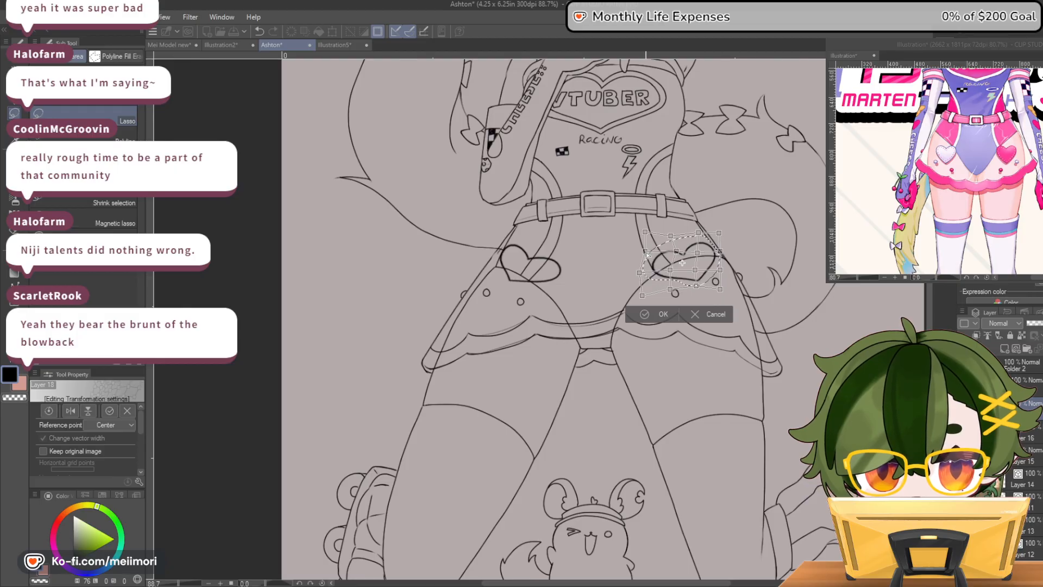
left_click(657, 314)
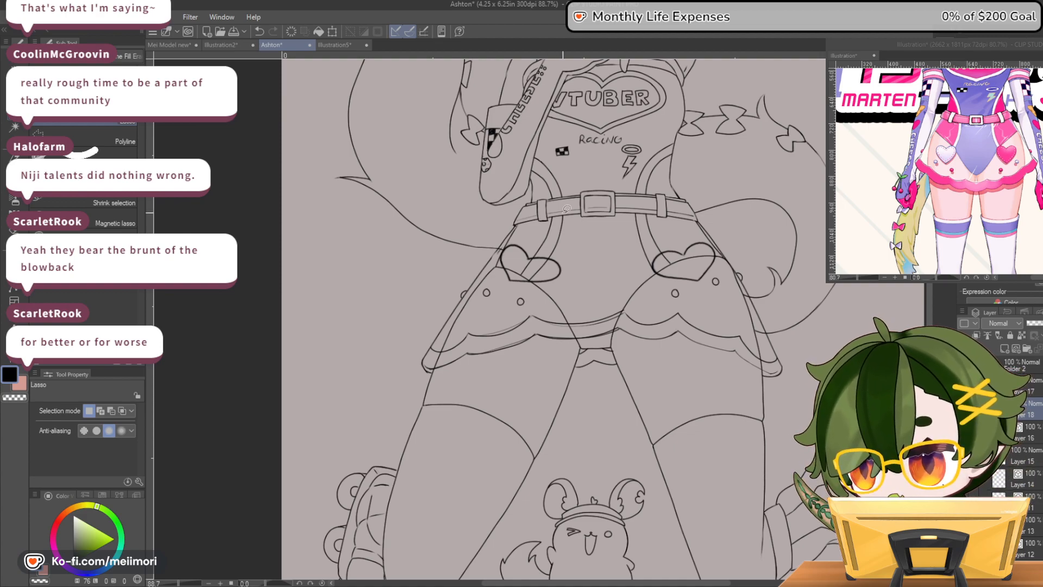
Enlarge the left heart slightly on the skirt and deselect it
mouse_move(544, 245)
left_mouse_down()
mouse_move(577, 261)
mouse_move(565, 283)
mouse_move(515, 284)
mouse_move(500, 269)
mouse_move(503, 245)
mouse_move(554, 240)
left_mouse_up()
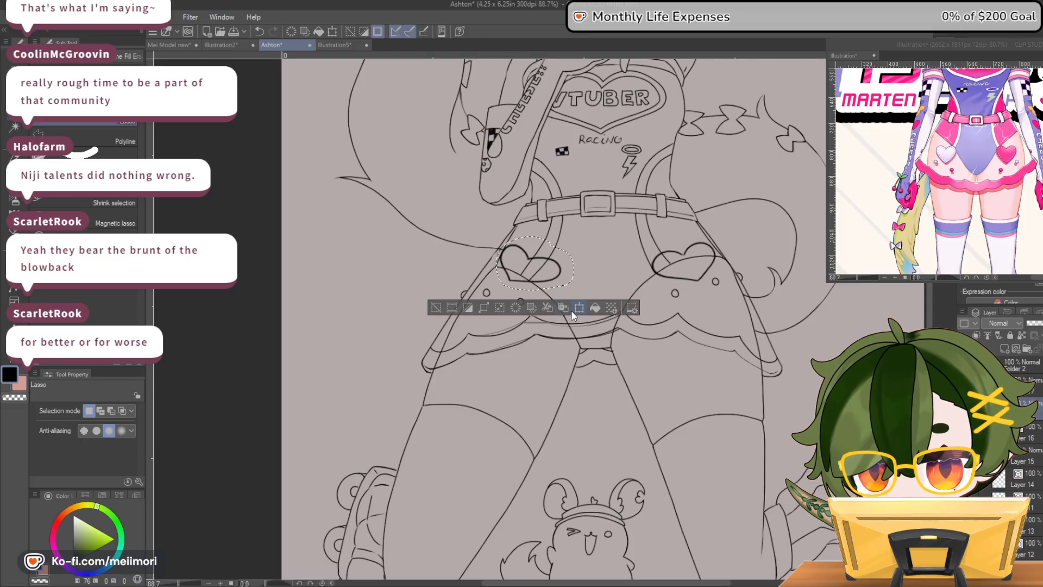
left_click(576, 312)
left_click_drag(545, 276, 544, 275)
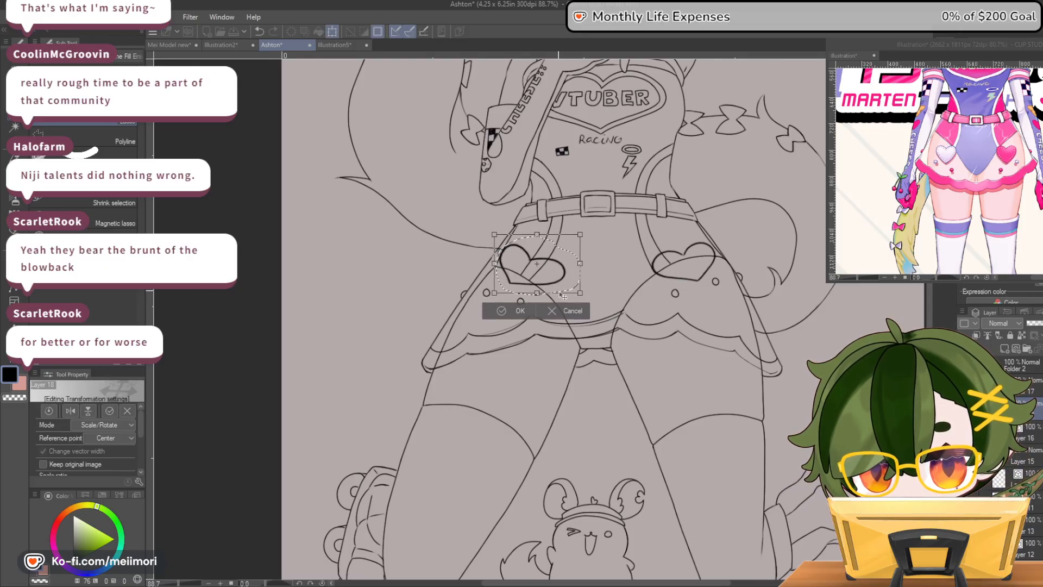
left_click(519, 312)
key("ctrl+d")
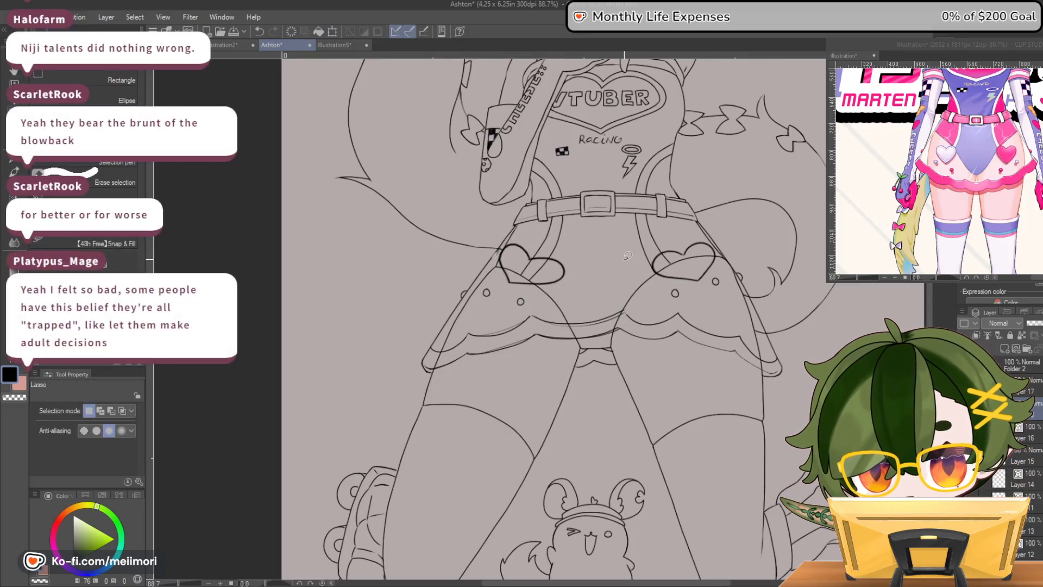
Move the left heart slightly down and outward toward the hip
scroll(560, 237, "down", 6)
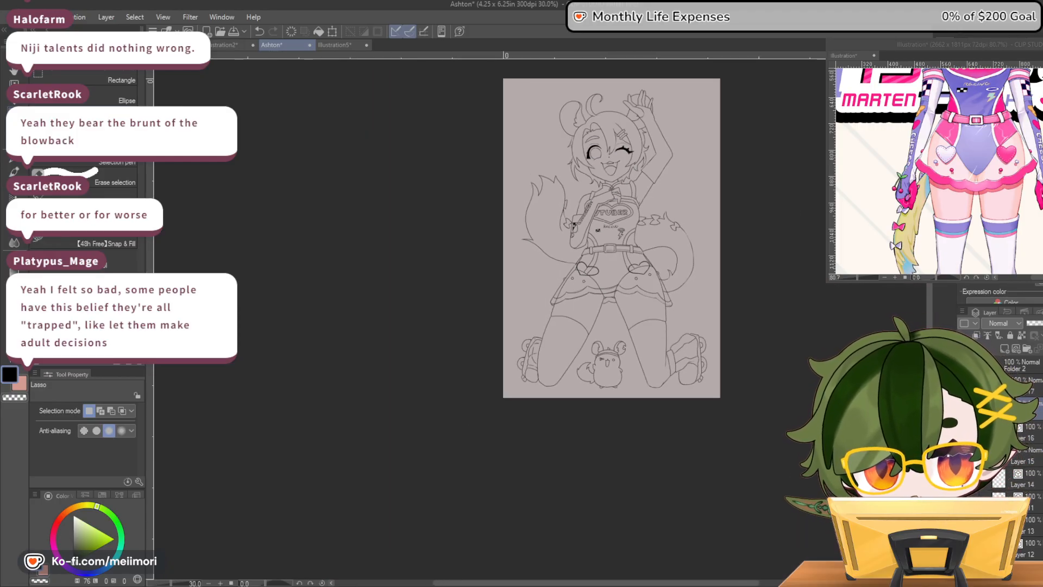
scroll(571, 244, "up", 3)
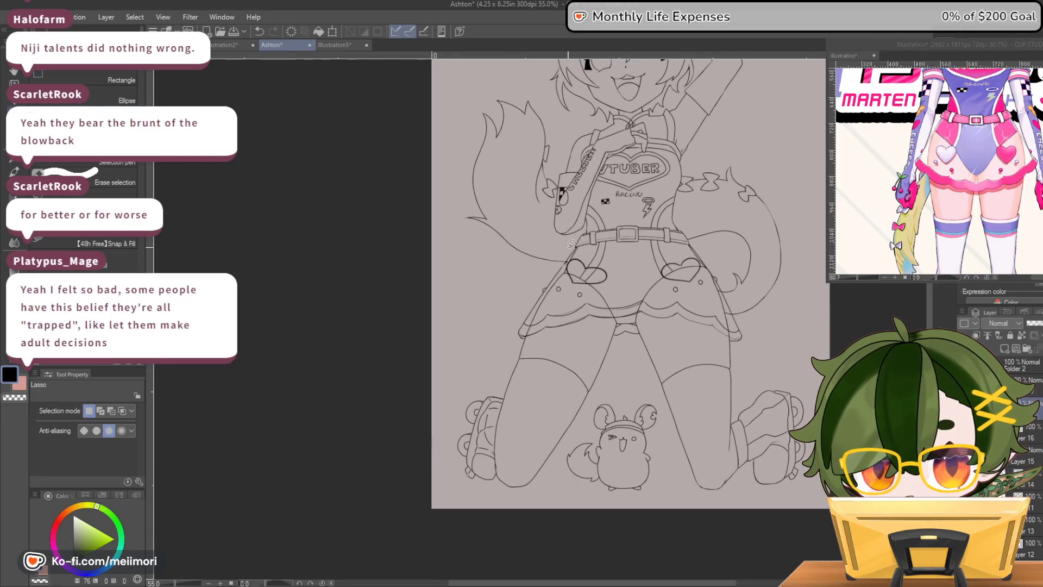
scroll(571, 243, "up", 3)
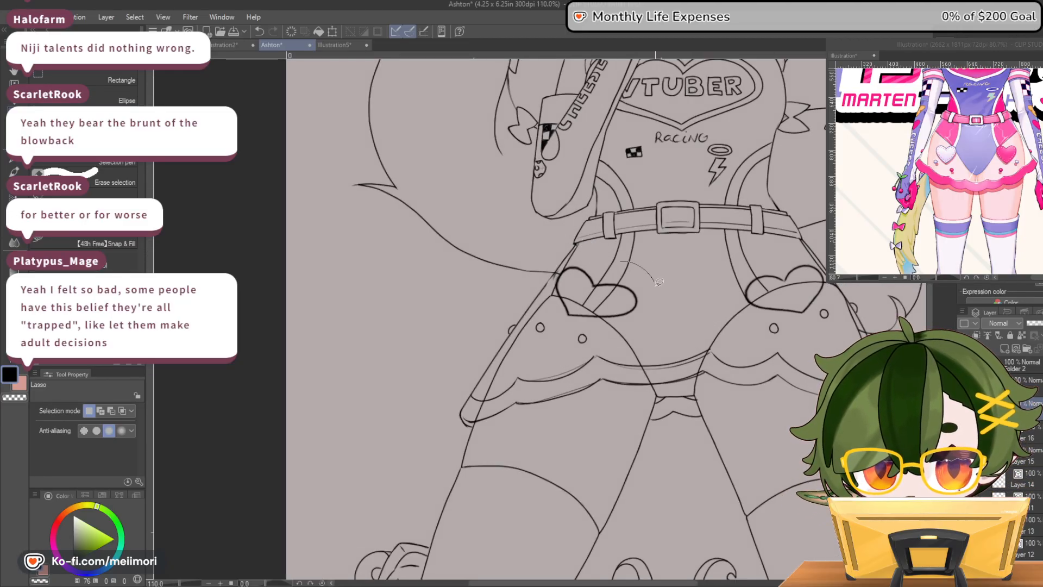
left_click_drag(580, 323, 554, 277)
left_click_drag(619, 259, 620, 260)
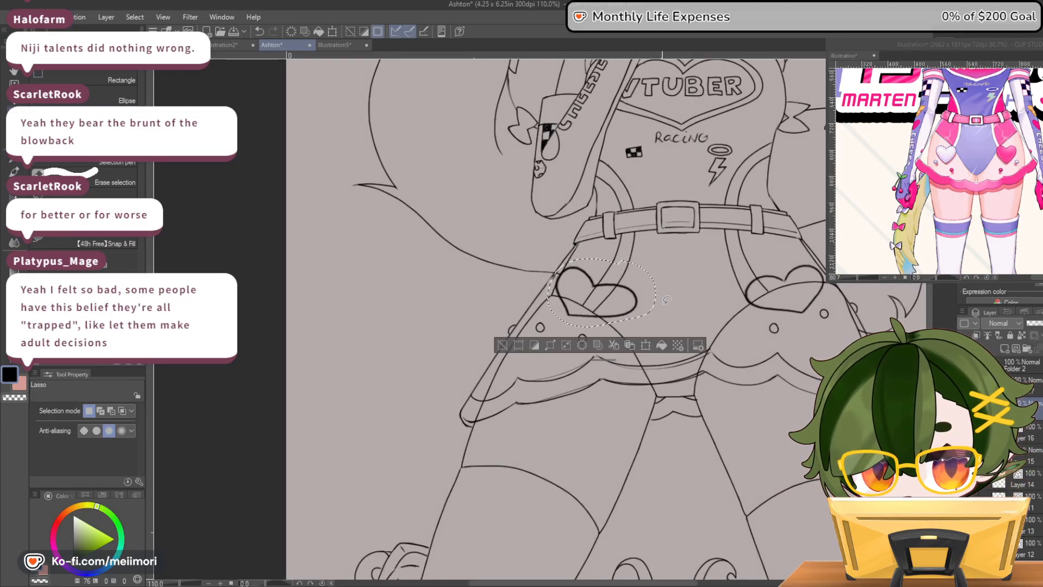
left_click(650, 344)
left_click_drag(628, 315, 623, 318)
left_click(571, 355)
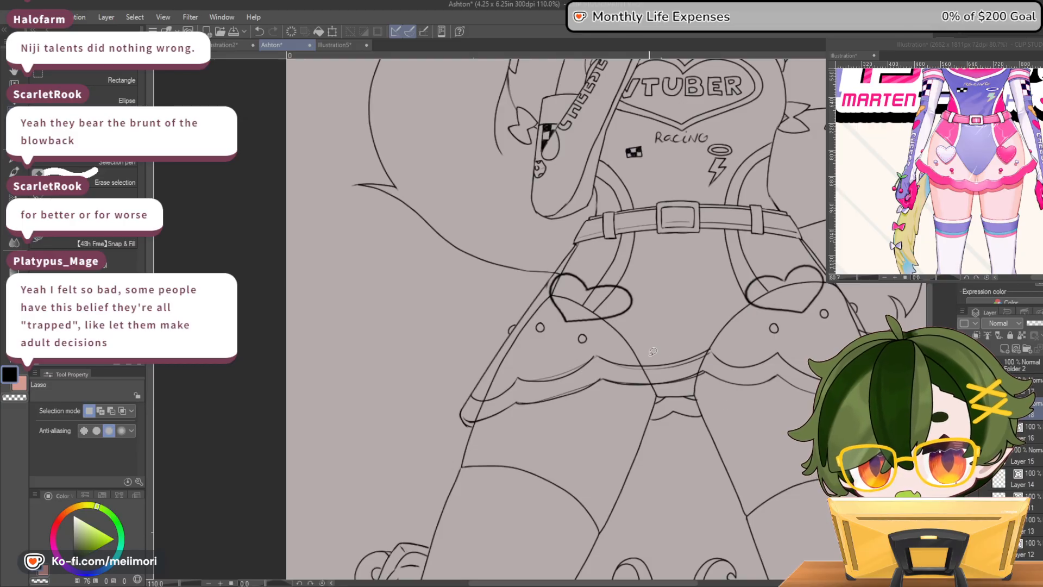
Turn the skirt sketch layer into a faded dark-blue guide and add a new layer for its clean lineart
scroll(653, 352, "down", 6)
scroll(726, 151, "up", 6)
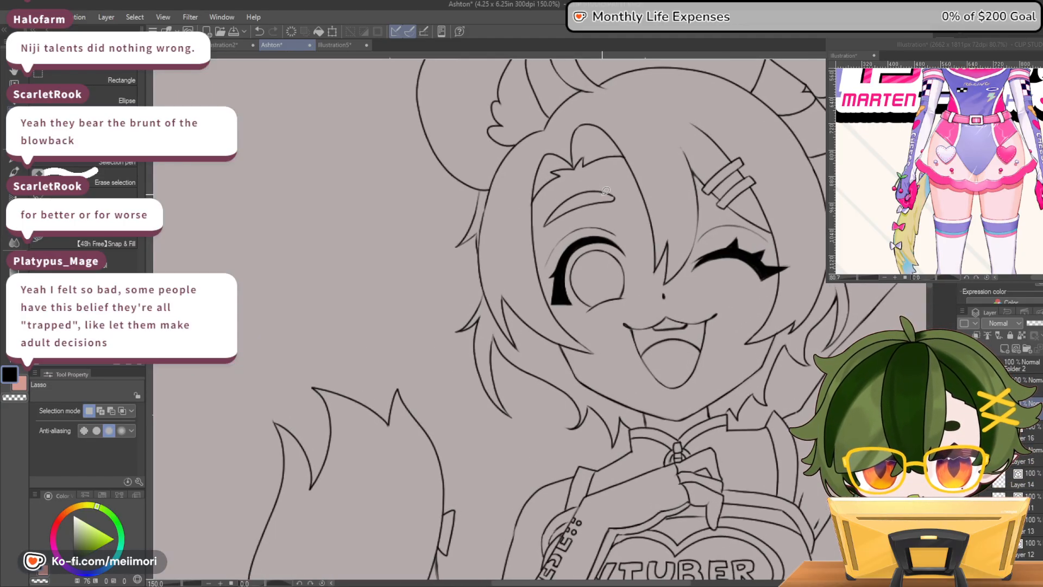
scroll(606, 190, "down", 5)
scroll(586, 185, "down", 3)
scroll(613, 270, "up", 2)
scroll(614, 270, "up", 2)
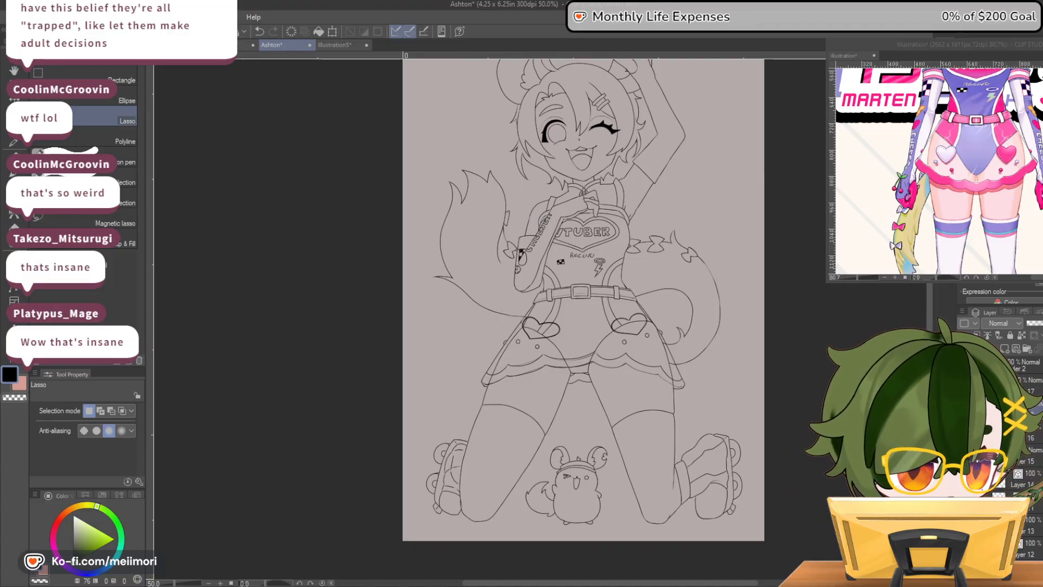
key("ctrl+b")
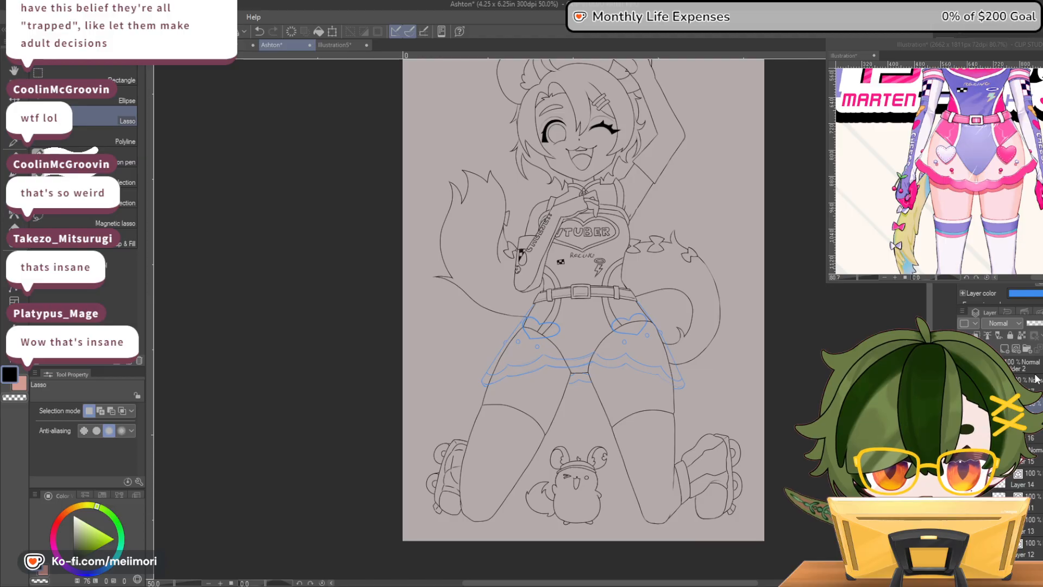
key("ctrl+s")
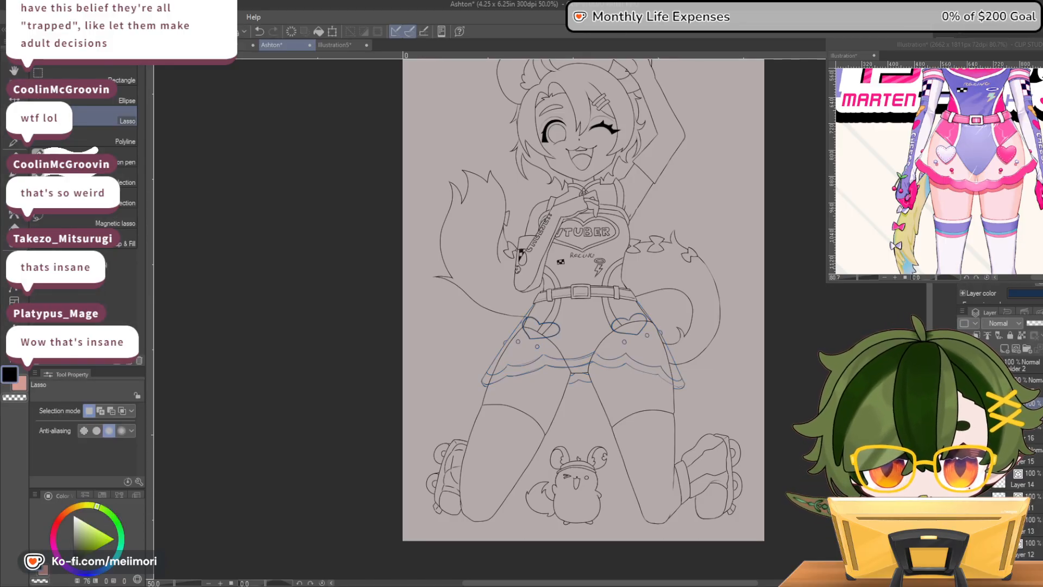
left_click(1040, 323)
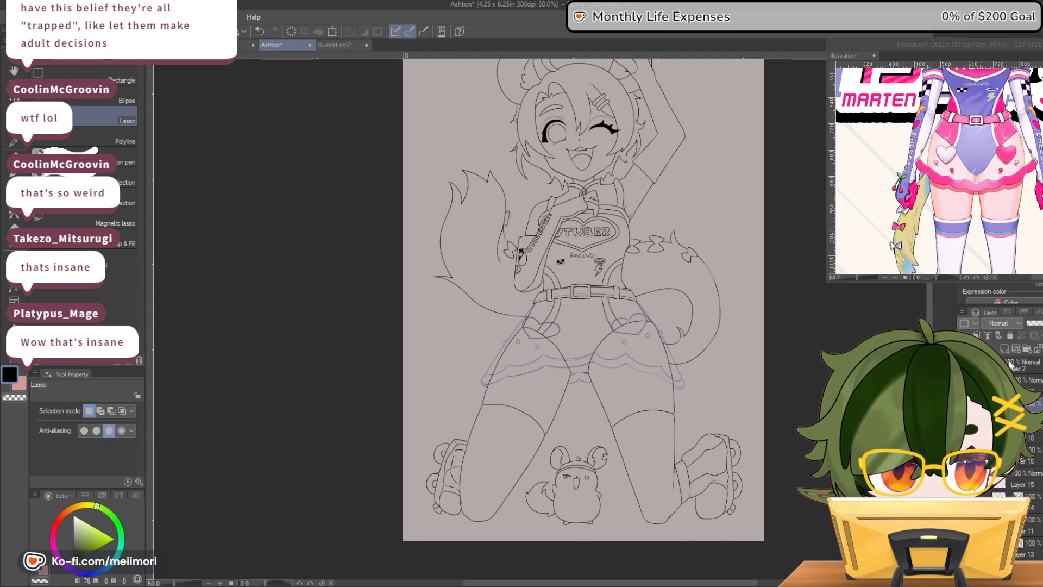
Ink the skirt's left side edge and the three round studs beside it with the size 3.0 pen over the blue sketch
scroll(510, 303, "up", 10)
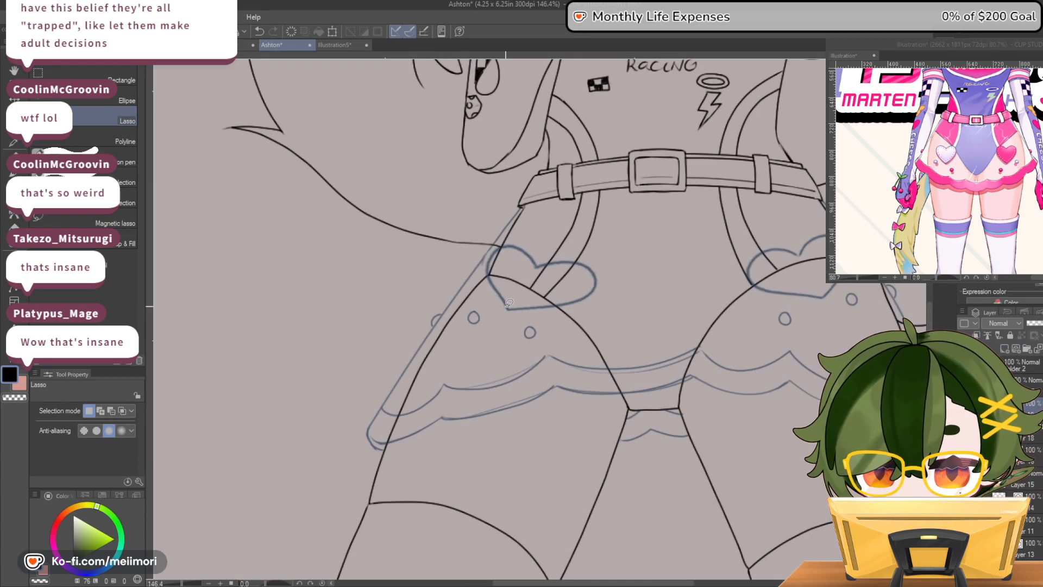
key("p")
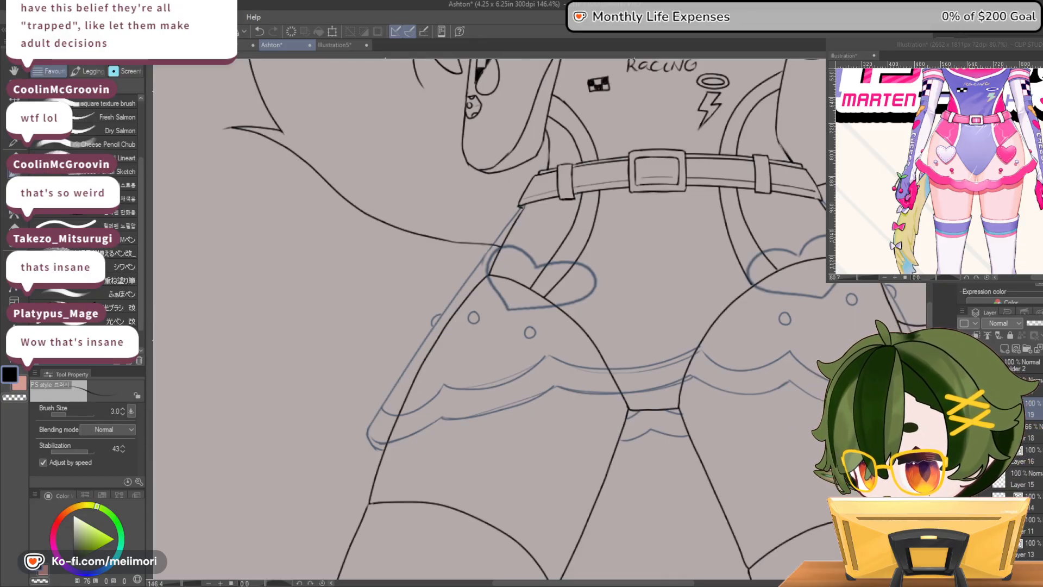
left_click_drag(519, 209, 367, 429)
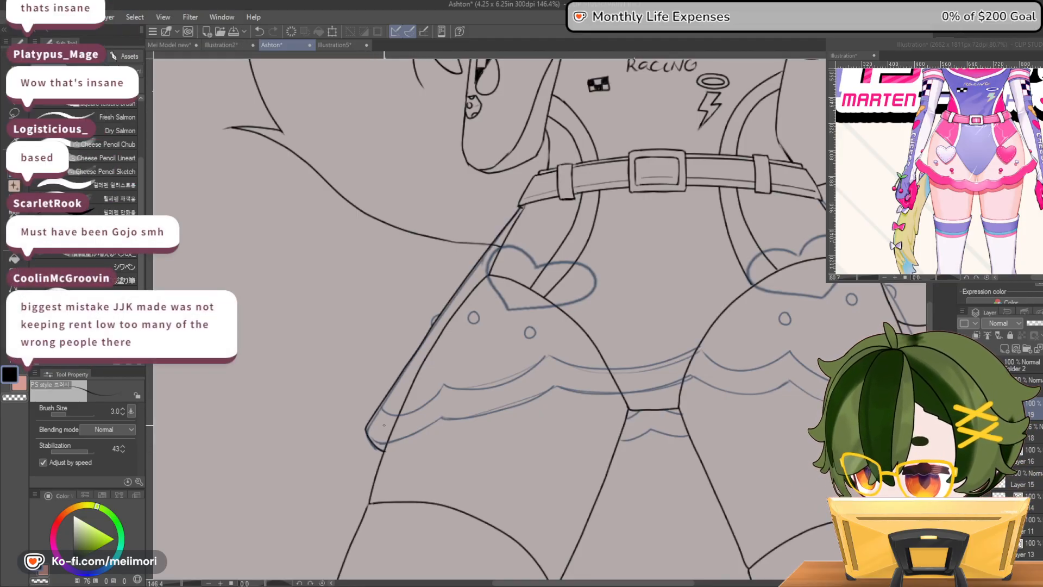
mouse_move(439, 314)
left_mouse_down()
mouse_move(433, 326)
mouse_move(477, 315)
left_mouse_up()
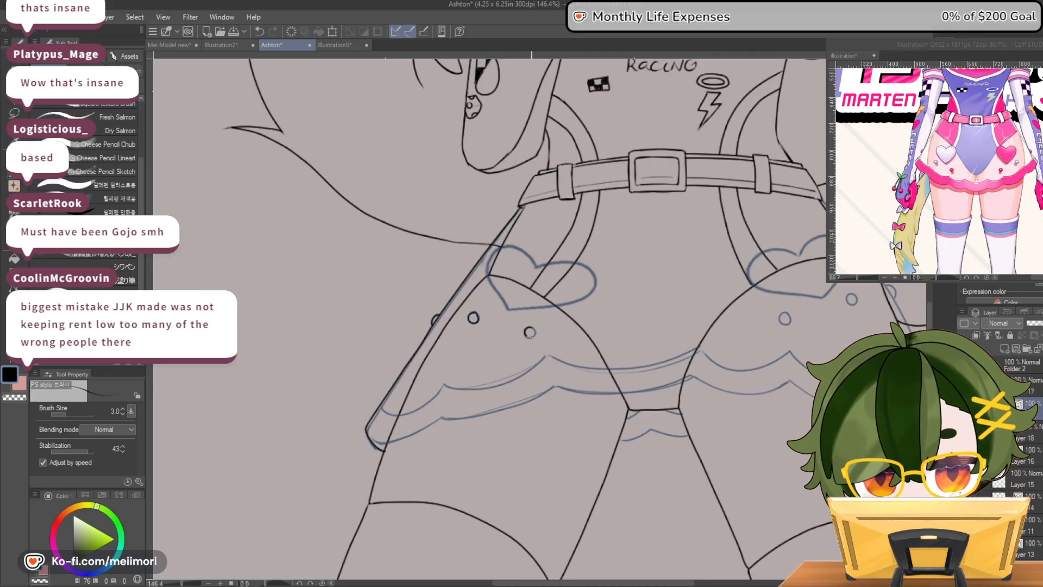
Ink the outlines of the left and right hearts on the skirt over the blue sketch
mouse_move(535, 260)
left_mouse_down()
mouse_move(499, 244)
mouse_move(489, 274)
mouse_move(508, 305)
left_mouse_up()
mouse_move(541, 263)
left_mouse_down()
mouse_move(583, 268)
mouse_move(589, 298)
mouse_move(512, 310)
left_mouse_up()
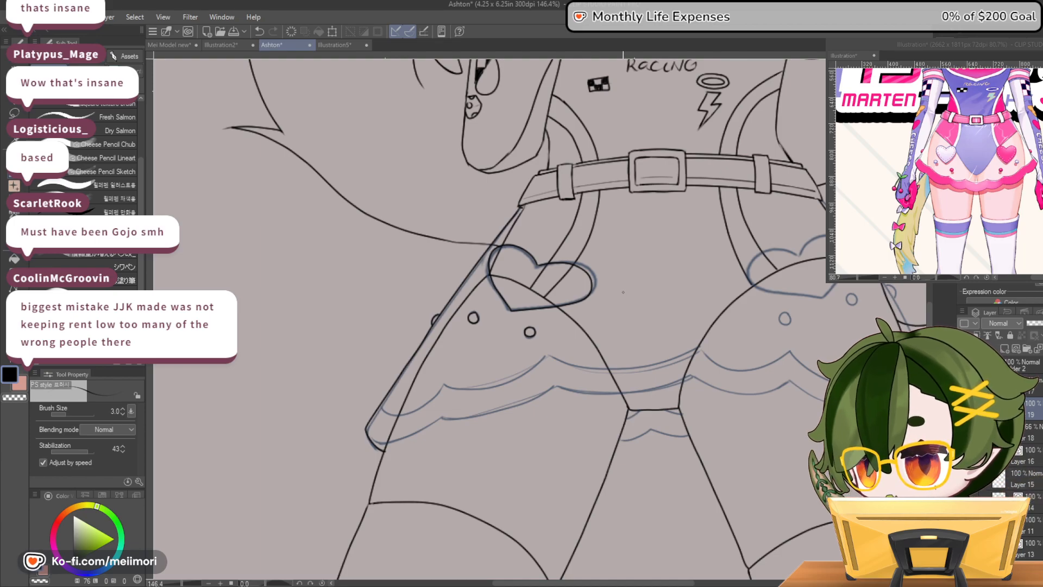
left_click_drag(649, 582, 682, 583)
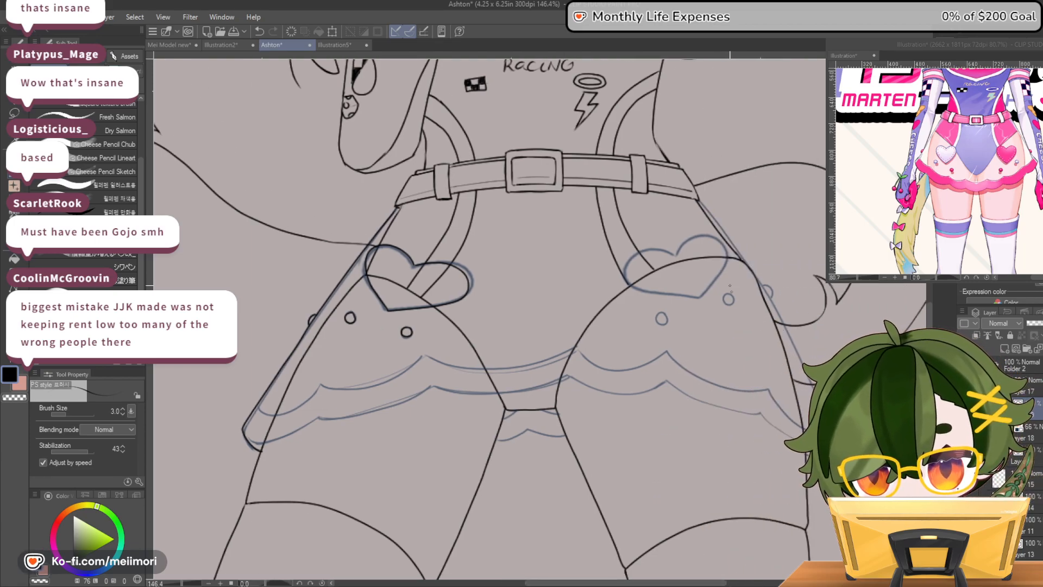
mouse_move(644, 246)
left_mouse_down()
mouse_move(630, 265)
mouse_move(636, 288)
mouse_move(702, 297)
left_mouse_up()
key("ctrl+z")
mouse_move(679, 259)
left_mouse_down()
mouse_move(632, 255)
mouse_move(629, 275)
mouse_move(700, 295)
left_mouse_up()
mouse_move(687, 238)
left_mouse_down()
mouse_move(721, 240)
mouse_move(726, 268)
mouse_move(698, 297)
left_mouse_up()
key("c")
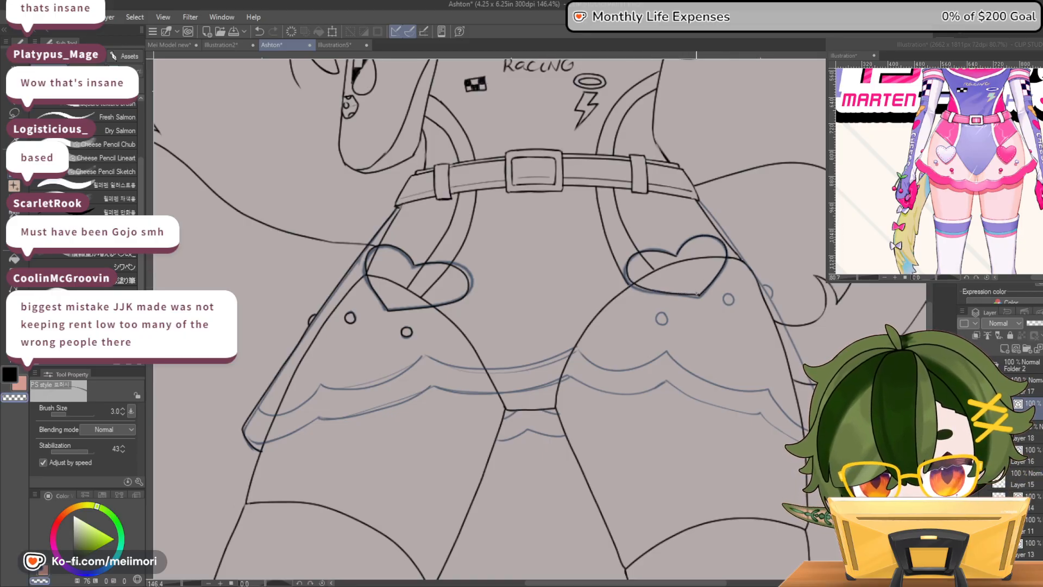
key("c")
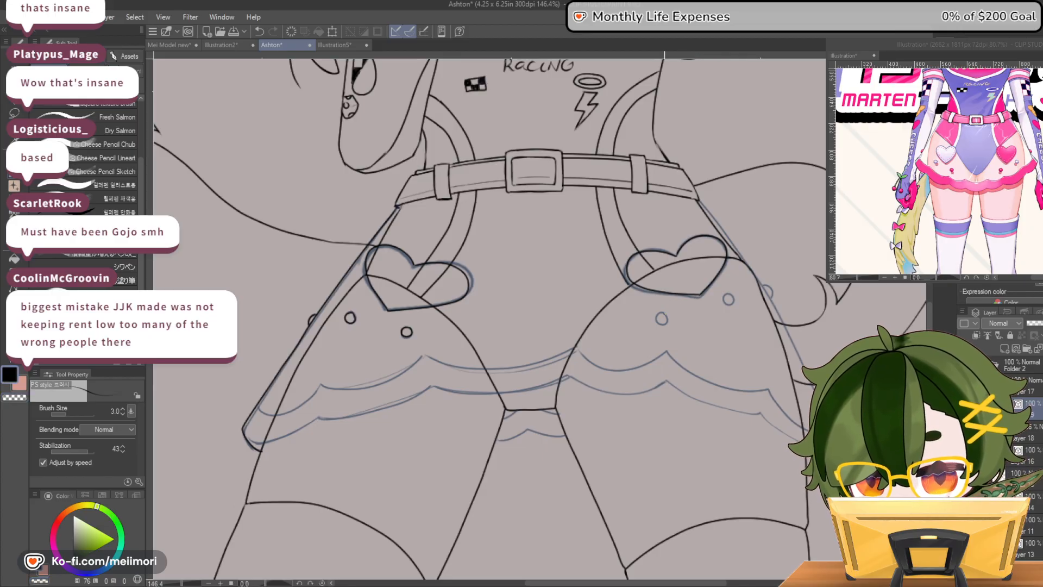
Ink the two round studs beneath the right heart and the ruffle's lower scalloped edge across the skirt, following the blue sketch
mouse_move(729, 295)
left_mouse_down()
mouse_move(725, 303)
mouse_move(733, 295)
left_mouse_up()
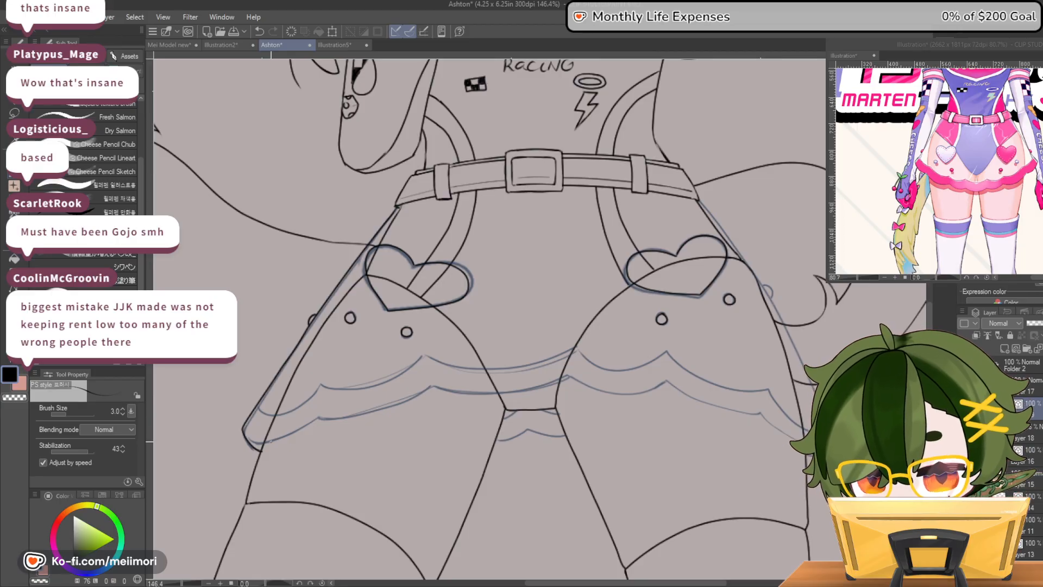
mouse_move(248, 444)
left_mouse_down()
mouse_move(281, 443)
mouse_move(317, 421)
left_mouse_up()
key("ctrl+z")
mouse_move(250, 441)
left_mouse_down()
mouse_move(320, 416)
mouse_move(359, 418)
mouse_move(393, 402)
mouse_move(561, 375)
mouse_move(640, 390)
mouse_move(661, 377)
mouse_move(720, 411)
mouse_move(756, 411)
left_mouse_up()
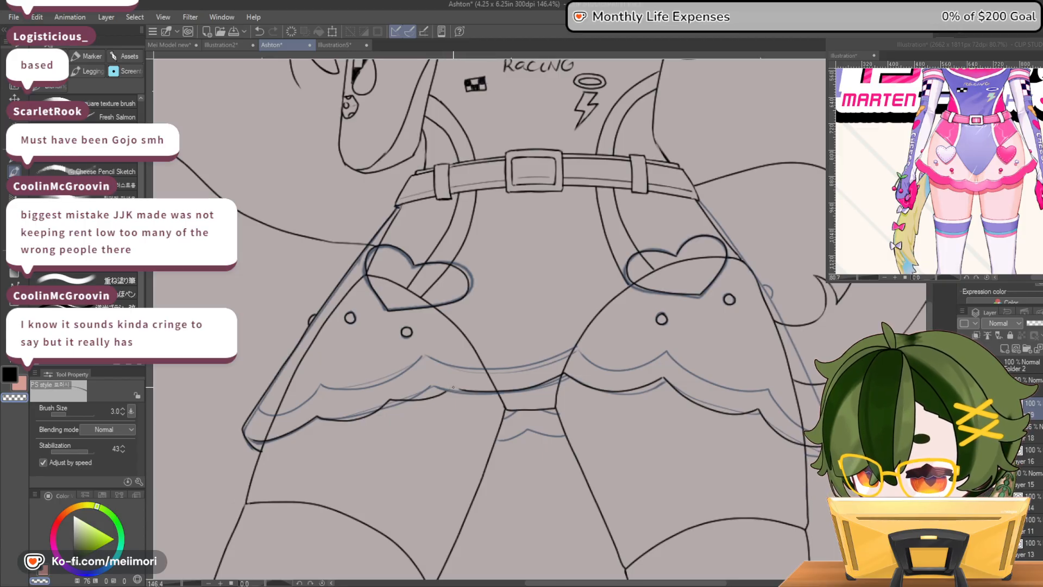
Clean up the join between scallops on the ruffle's lower edge just left of center by erasing and re-inking the line
key("c")
key("c")
key("c")
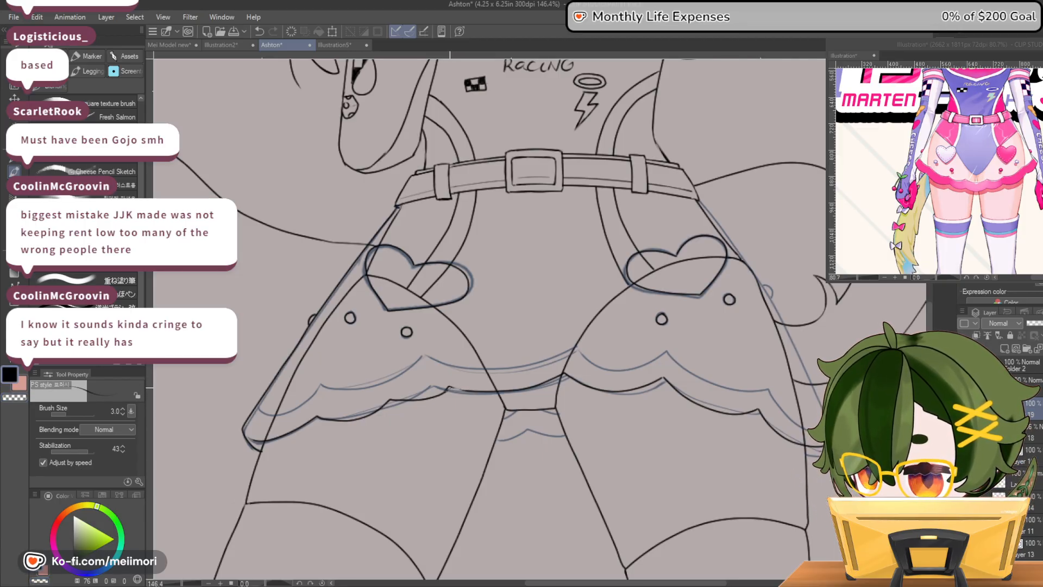
key("c")
key("c")
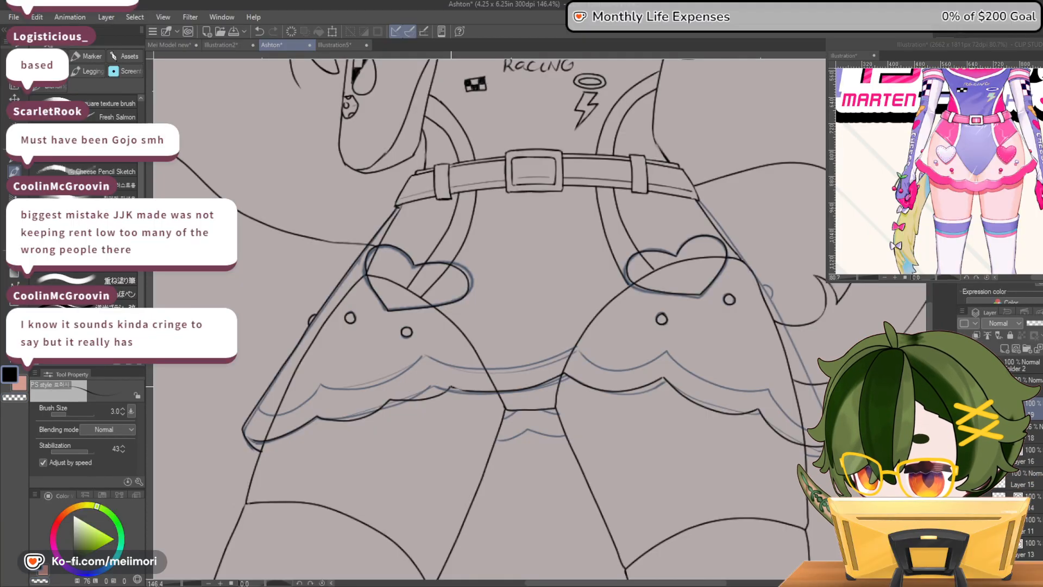
key("c")
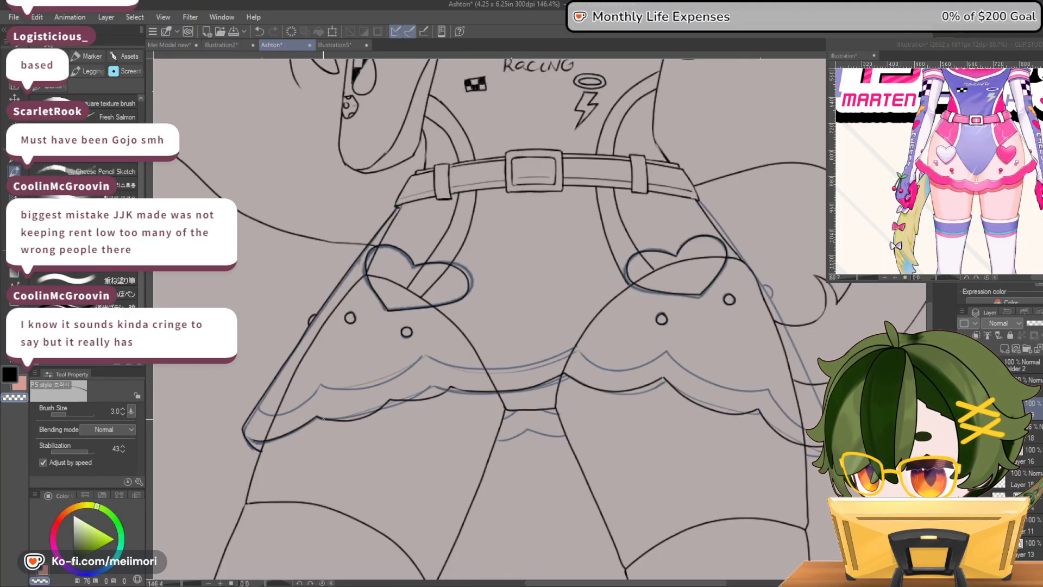
Tidy the two scallop points on the left part of the ruffle's lower edge, erasing overlapping line ends and redrawing the joins
left_click_drag(332, 422, 319, 418)
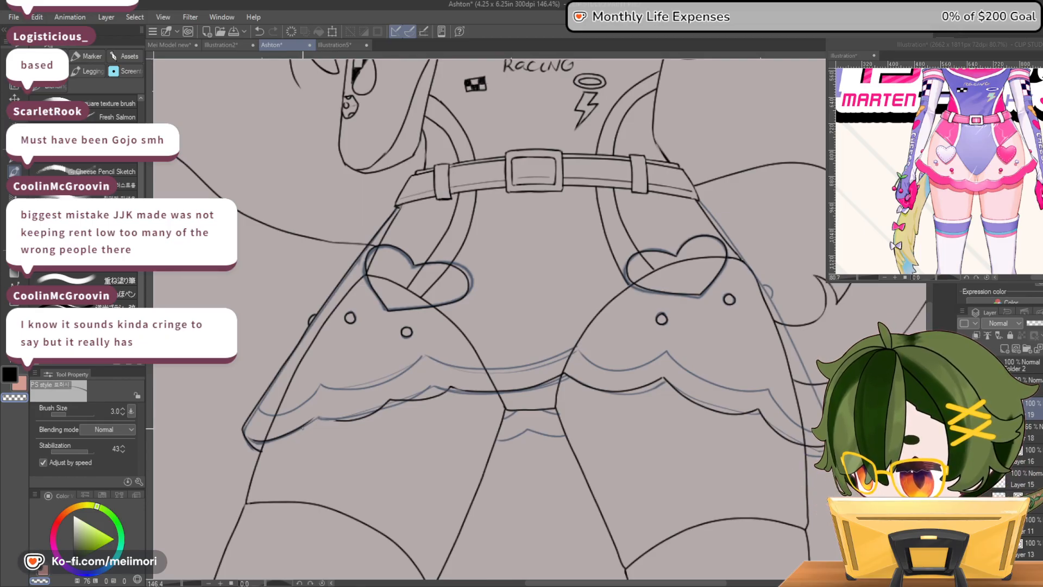
mouse_move(331, 420)
left_mouse_down()
mouse_move(368, 415)
mouse_move(311, 417)
mouse_move(377, 406)
left_mouse_up()
key("c")
key("c")
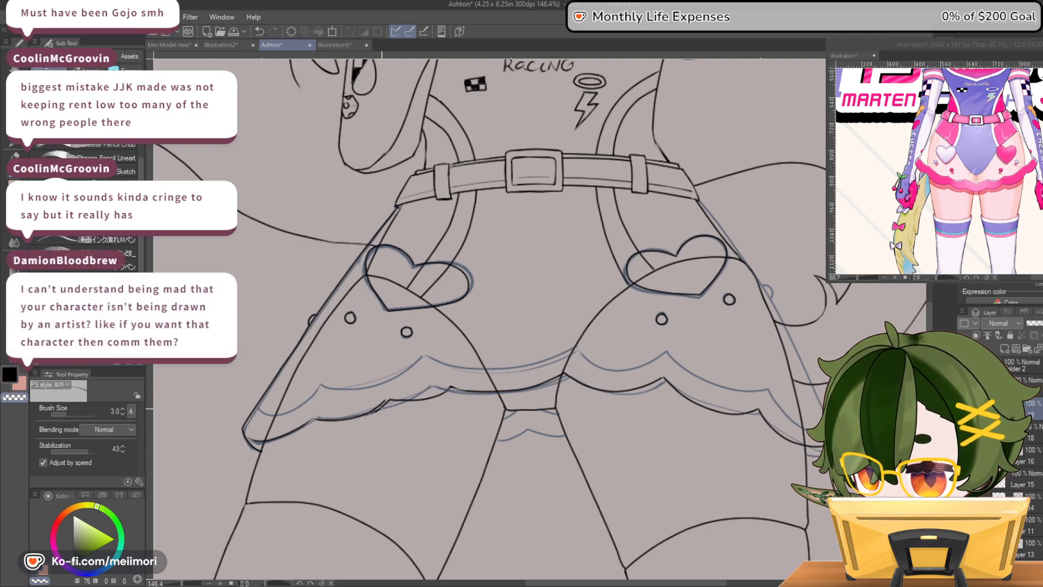
key("c")
left_click_drag(370, 410, 387, 401)
key("c")
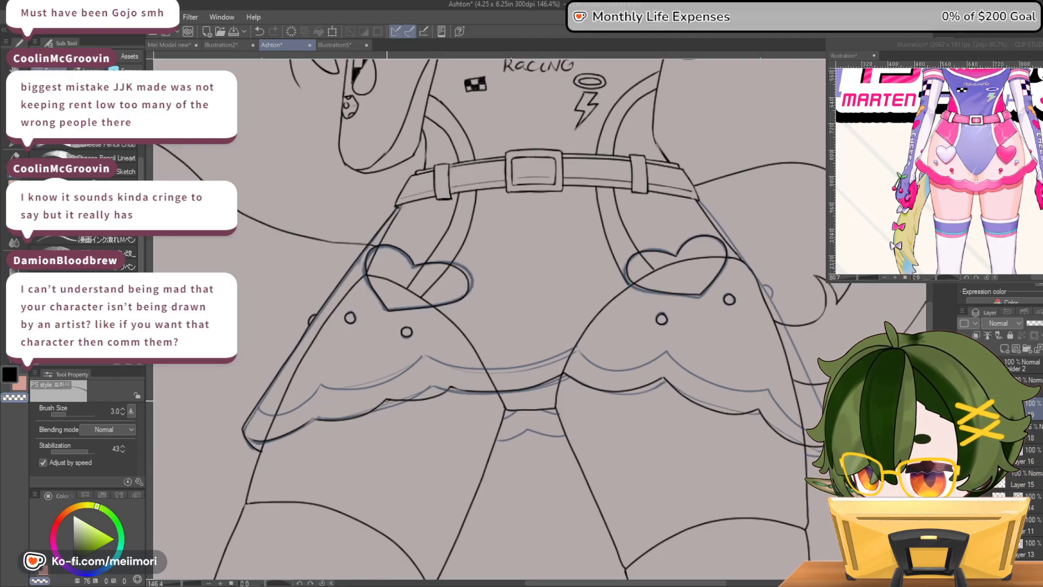
key("c")
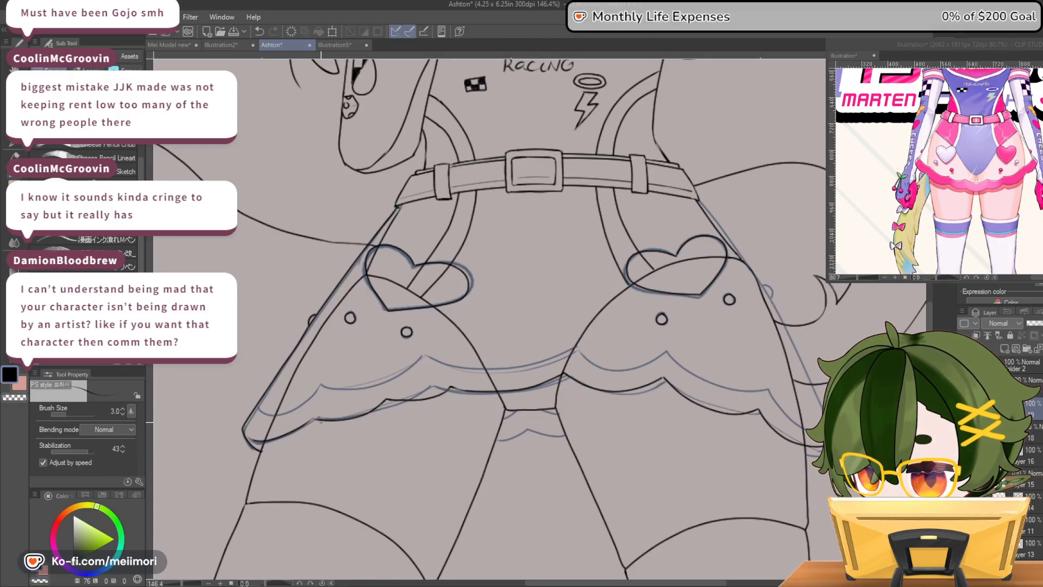
key("c")
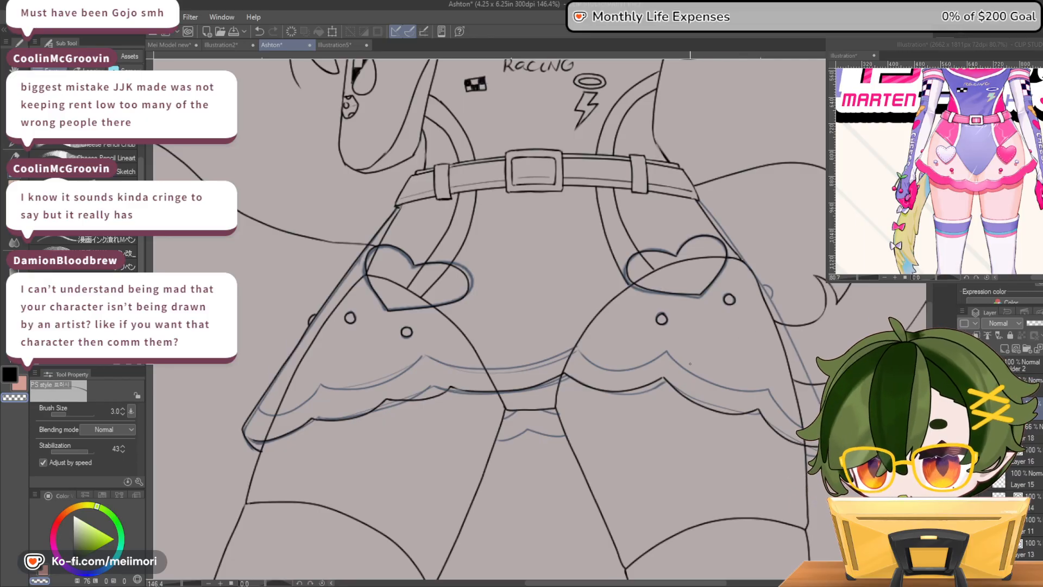
key("c")
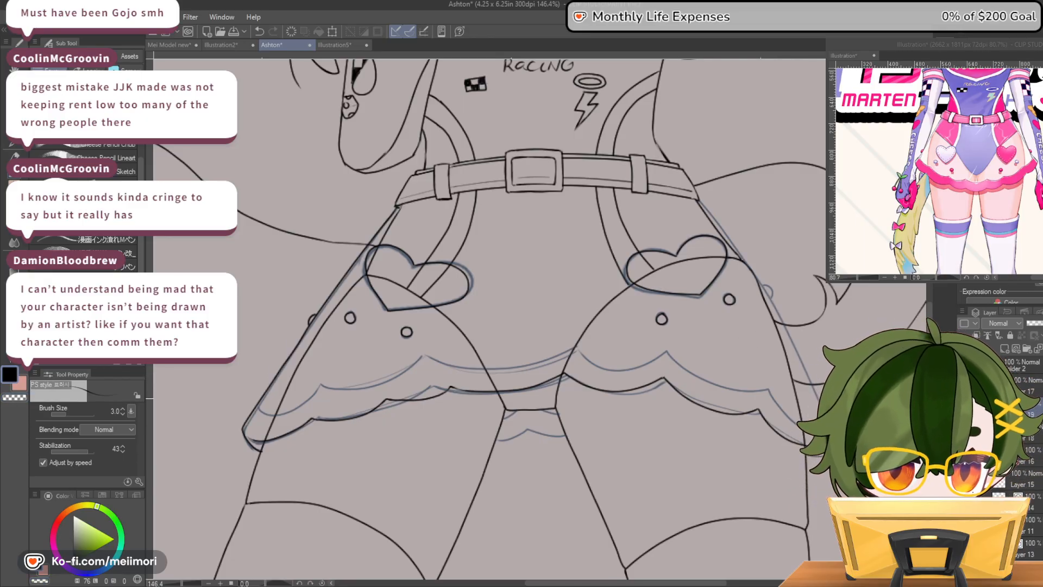
Ink the skirt's right side edge from the belt down to the hem over the blue sketch
left_click_drag(699, 200, 737, 250)
key("ctrl+z")
left_click_drag(698, 200, 725, 230)
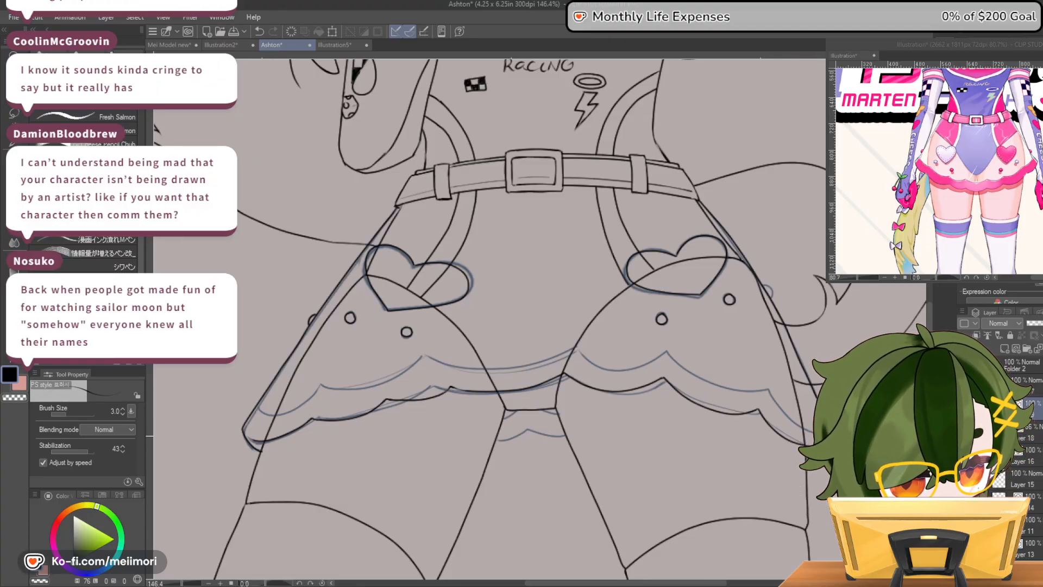
Ink the small piece of back ruffle between the thighs, with its scalloped lower edge and short upper curve
left_click_drag(501, 439, 569, 438)
key("ctrl+z")
left_click_drag(496, 439, 566, 437)
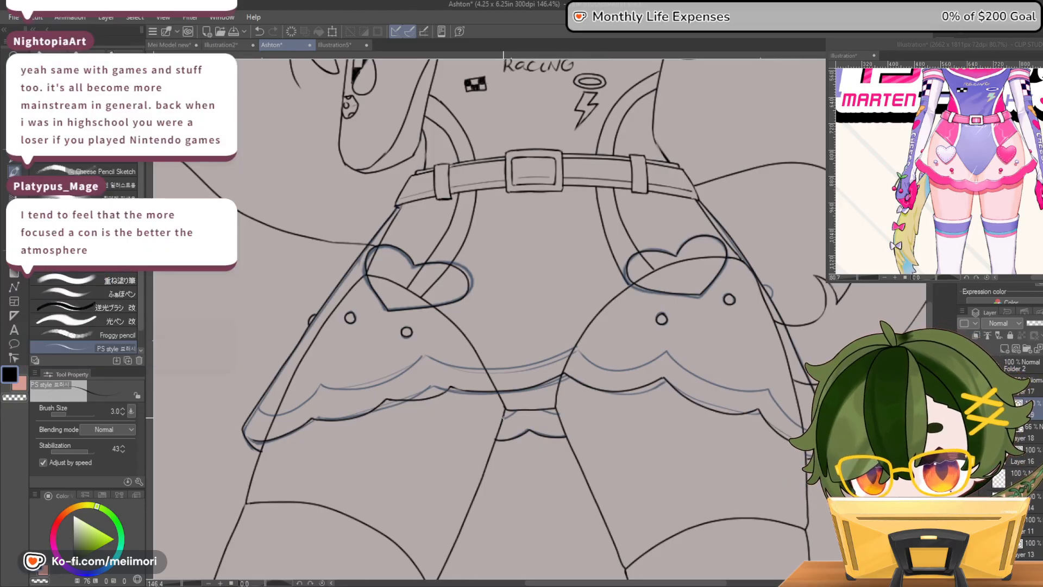
left_click_drag(540, 411, 559, 417)
key("ctrl+z")
key("ctrl+z")
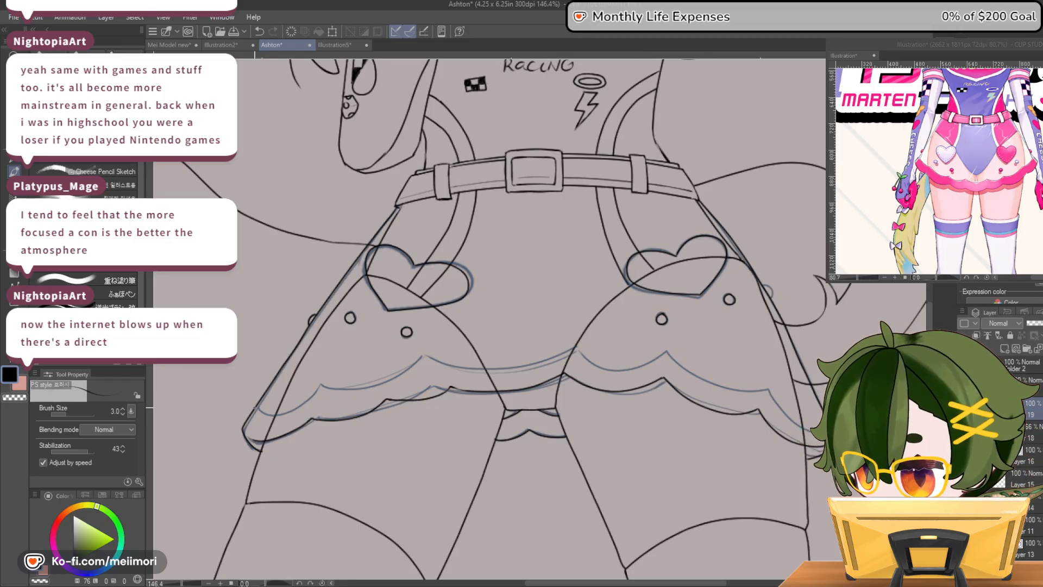
Ink the ruffle's upper scalloped line from the skirt's left edge to its right edge over the blue sketch
mouse_move(278, 414)
left_mouse_down()
mouse_move(322, 386)
mouse_move(285, 410)
mouse_move(254, 406)
left_mouse_up()
key("ctrl+z")
left_click_drag(315, 395, 379, 382)
key("ctrl+z")
left_click_drag(316, 390, 444, 361)
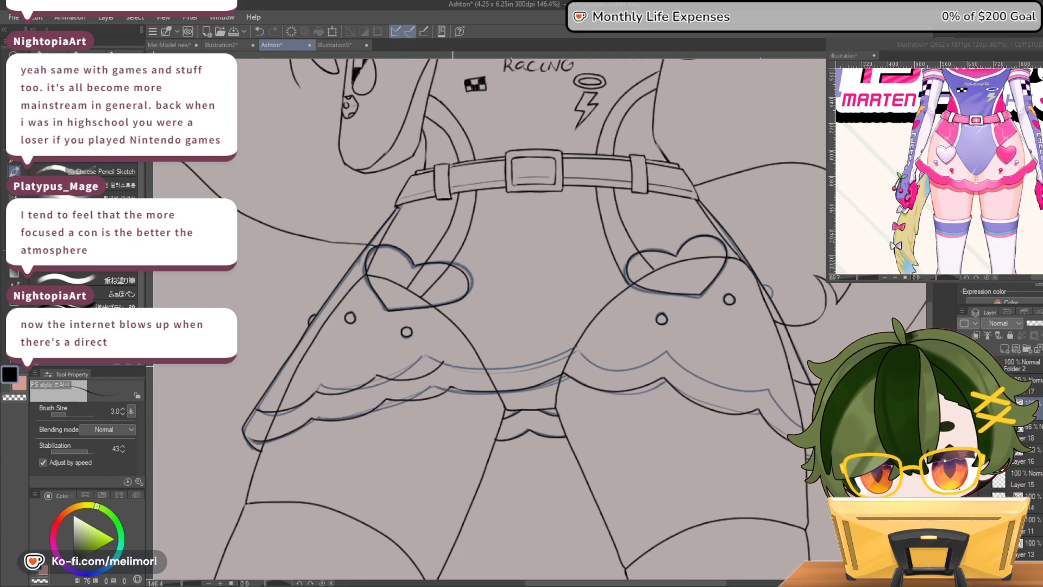
left_click_drag(477, 369, 568, 348)
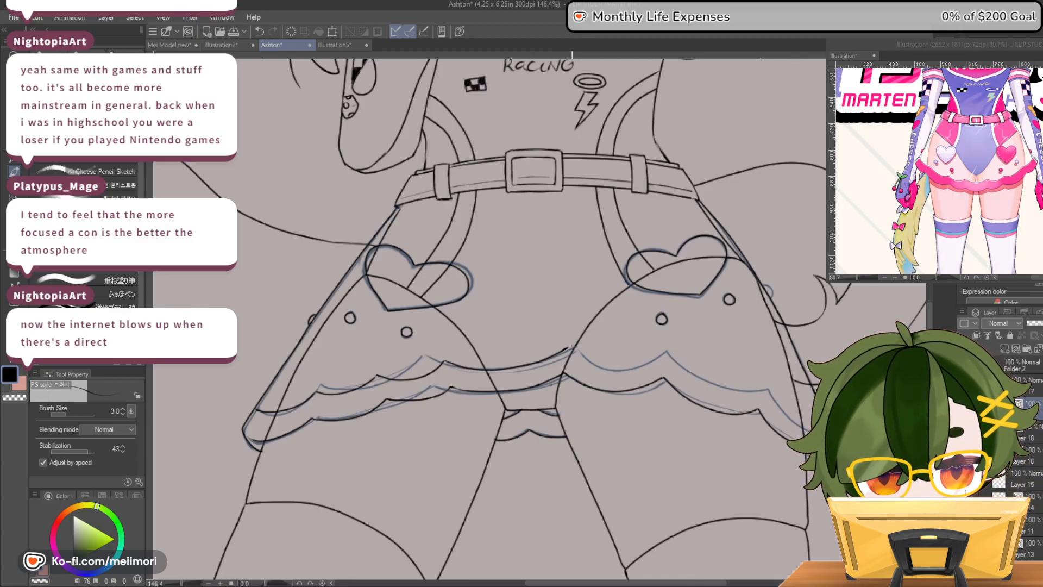
left_click_drag(599, 367, 664, 348)
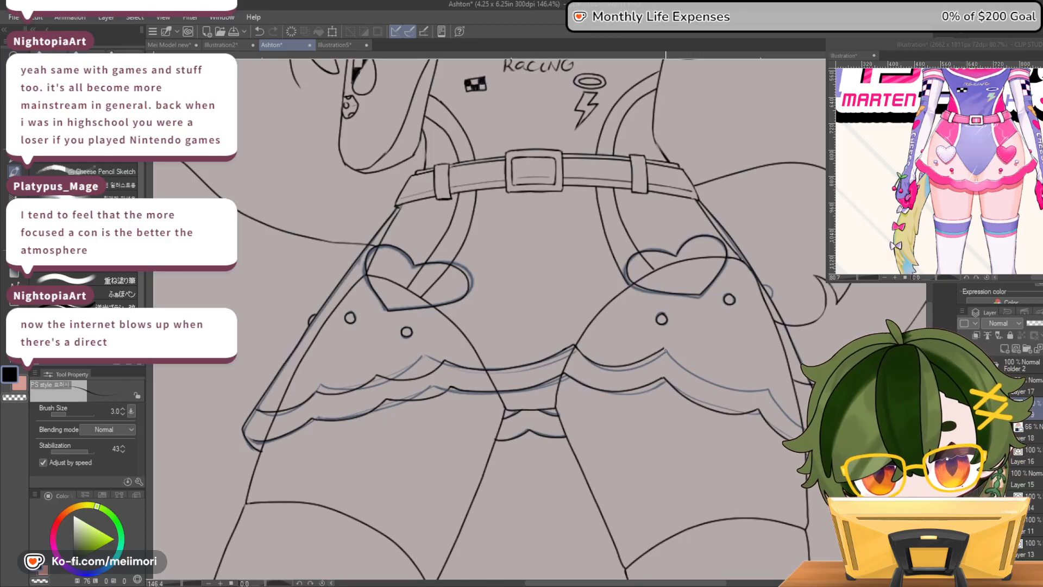
mouse_move(666, 348)
left_mouse_down()
mouse_move(700, 375)
mouse_move(763, 391)
left_mouse_up()
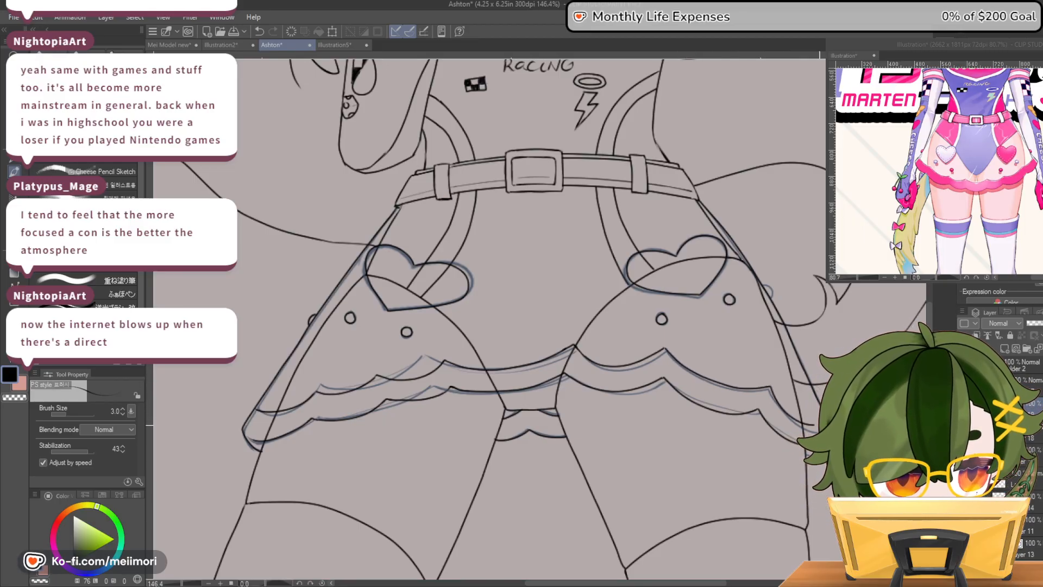
Ink the partly hidden stud on the skirt's right edge and hide the blue sketch guide layer
key("c")
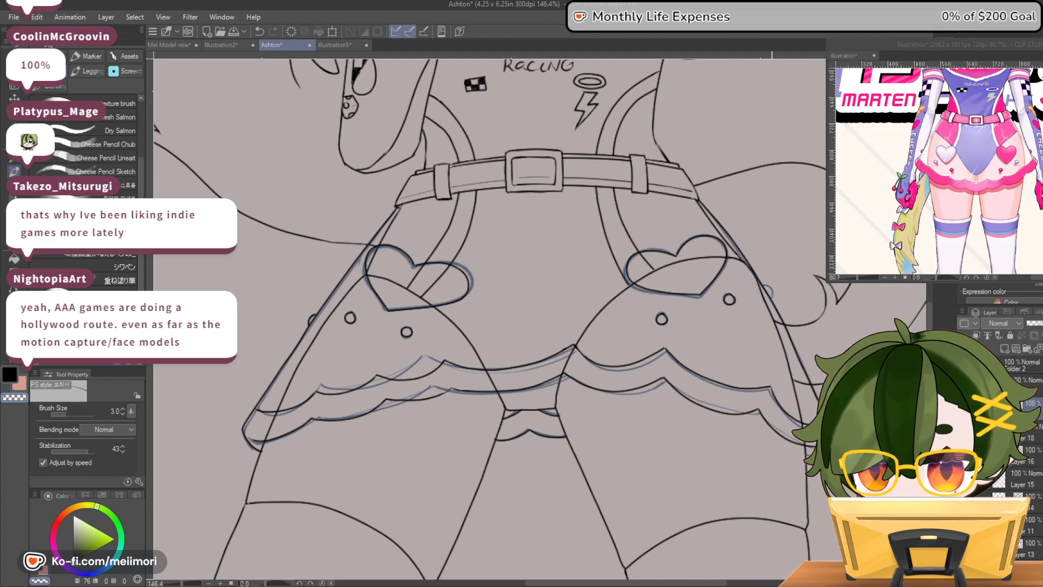
key("ctrl+z")
key("ctrl+z")
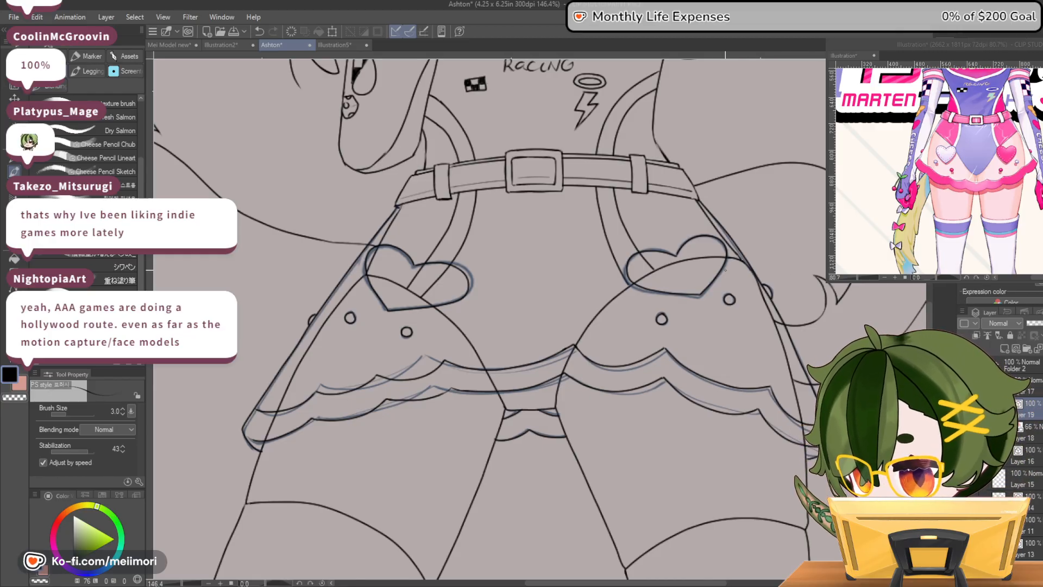
scroll(623, 258, "down", 3)
left_click(964, 433)
Examine the skirt lineart on the whole figure and up close, including in a horizontally mirrored view
scroll(688, 257, "down", 5)
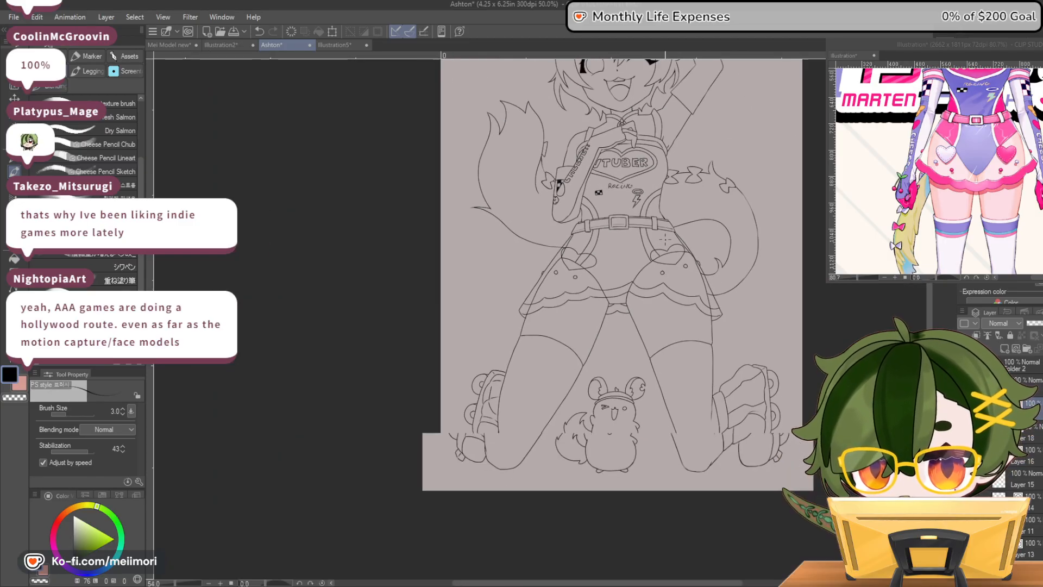
scroll(602, 199, "down", 2)
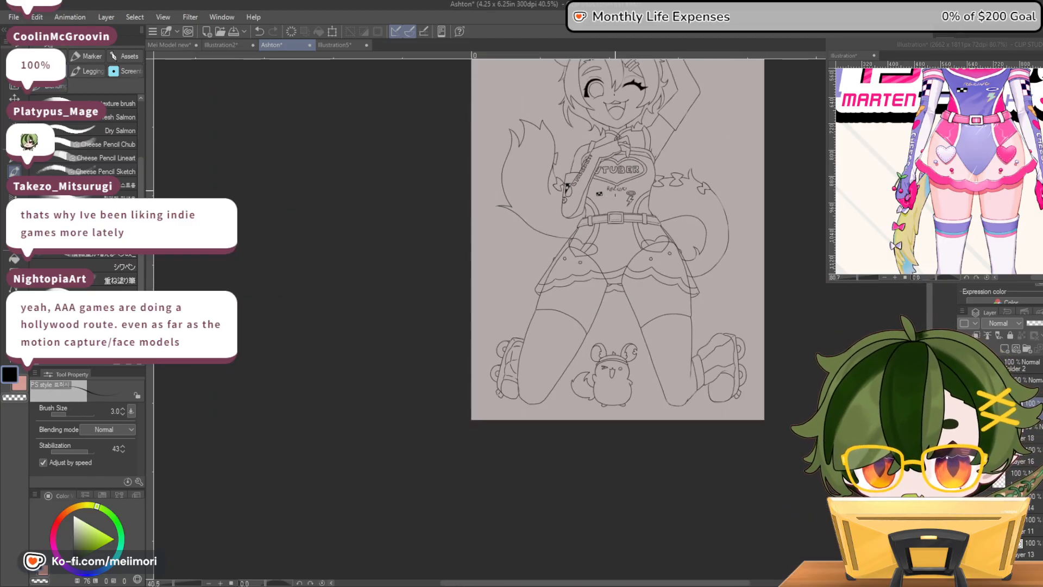
scroll(644, 205, "up", 2)
scroll(646, 207, "down", 2)
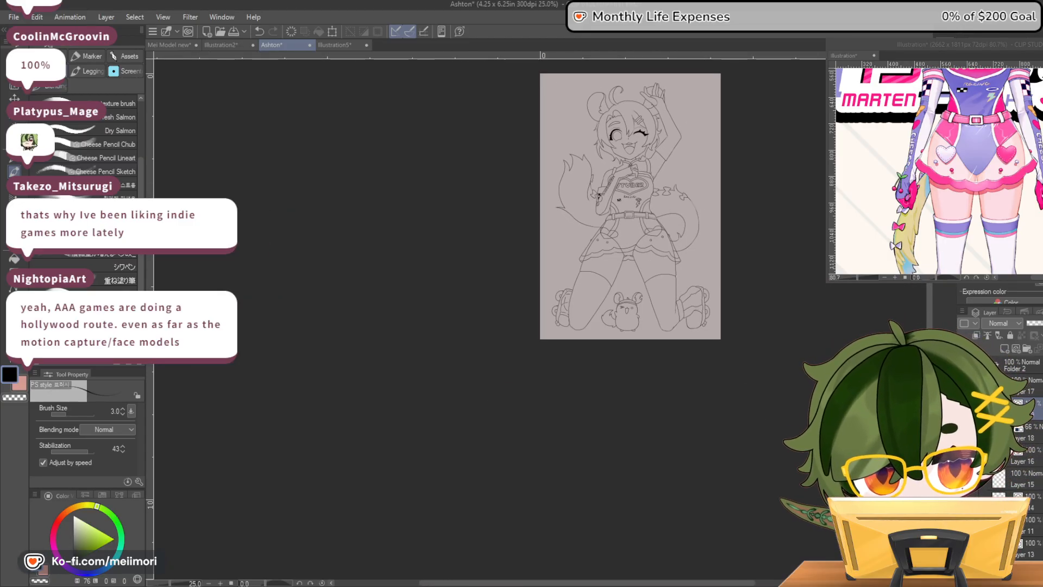
key("h")
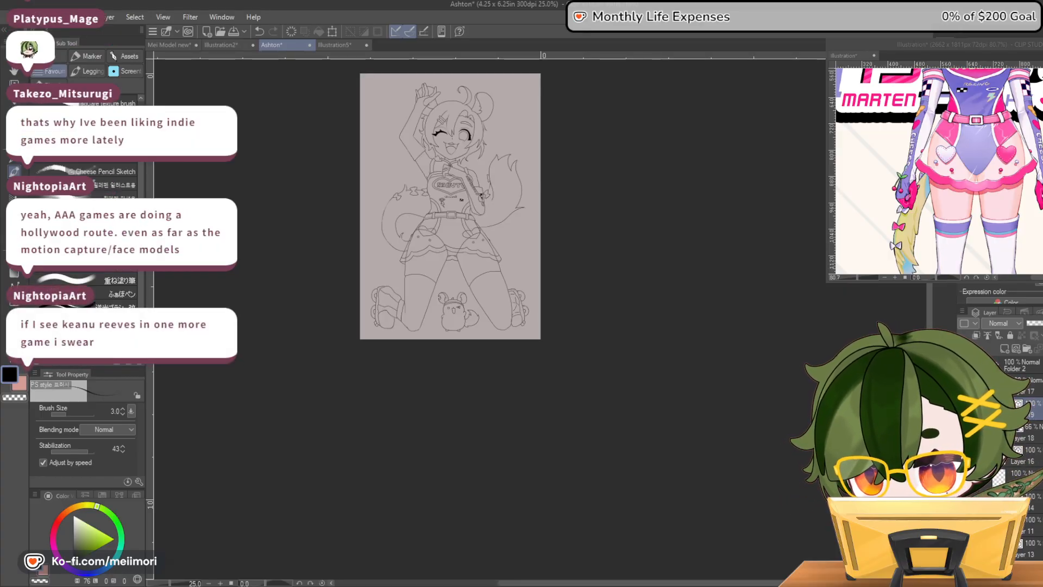
key("h")
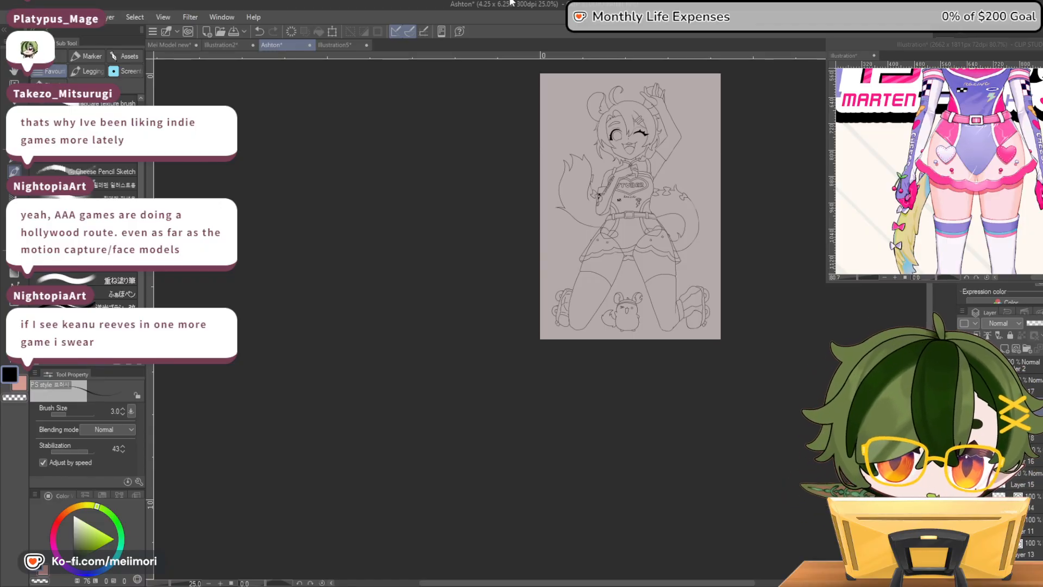
scroll(676, 253, "up", 5)
scroll(676, 252, "up", 5)
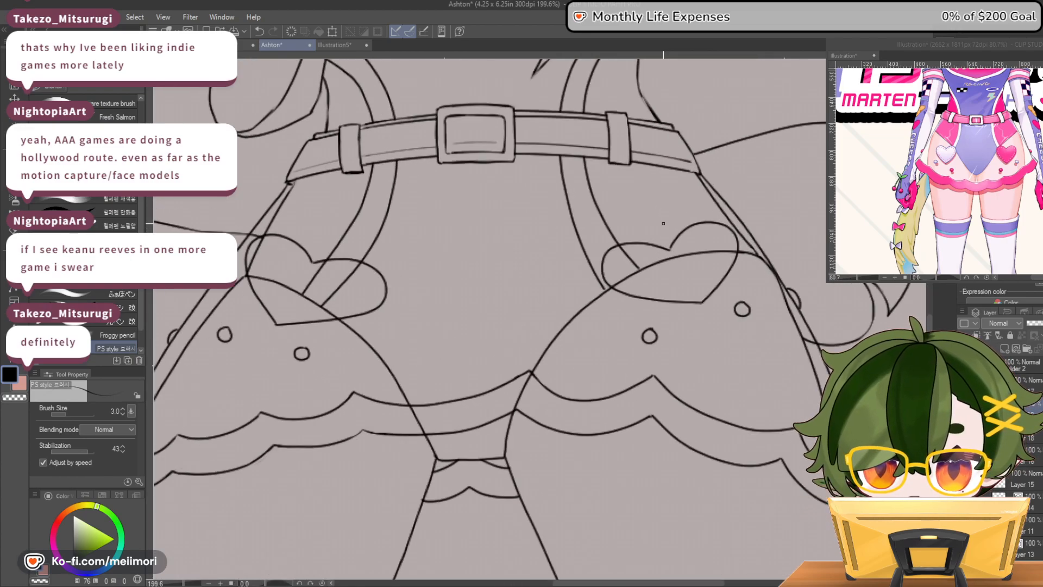
scroll(663, 224, "down", 6)
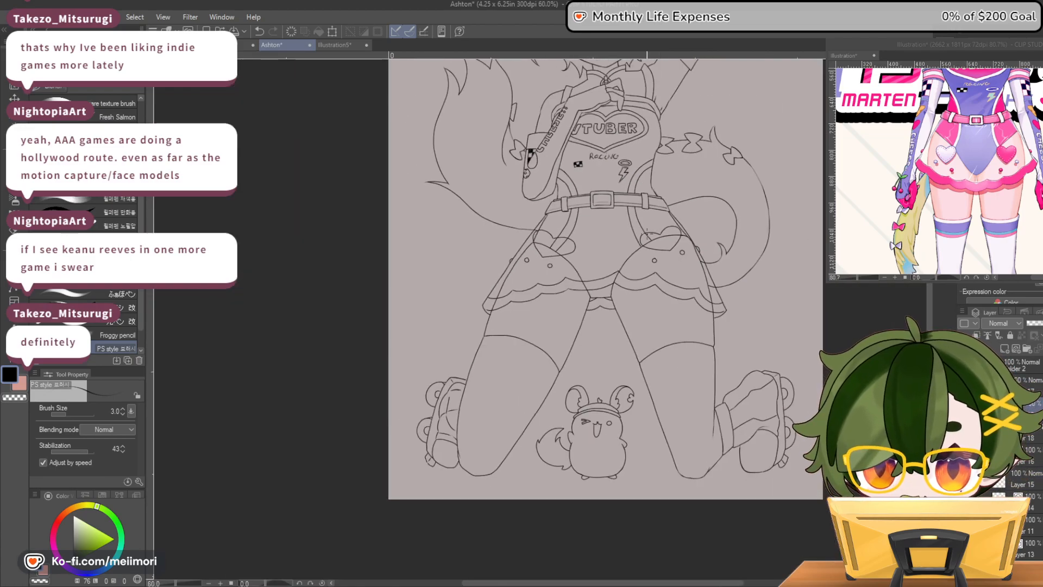
scroll(622, 256, "up", 4)
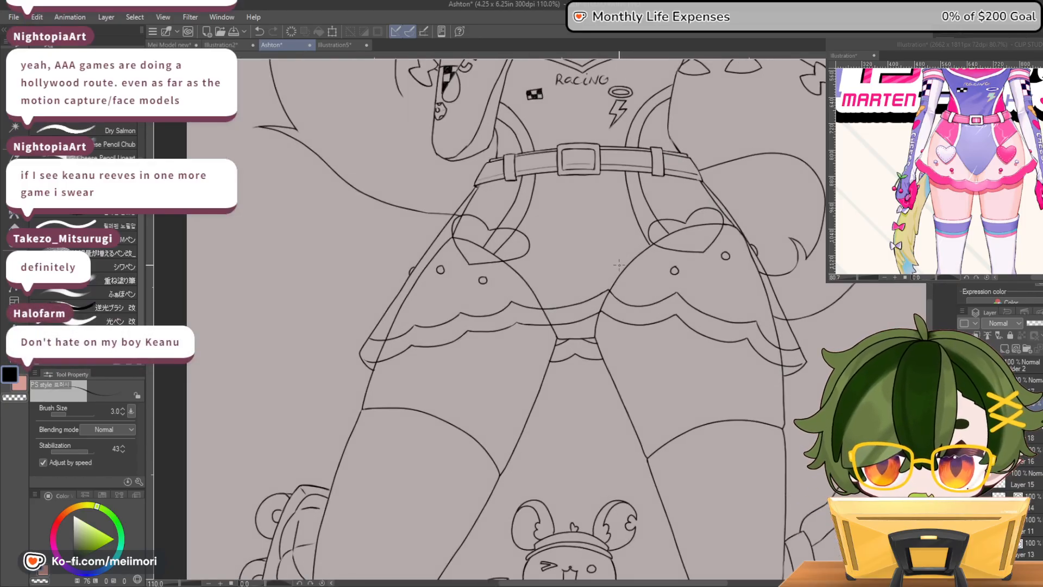
scroll(614, 261, "down", 3)
scroll(693, 223, "up", 3)
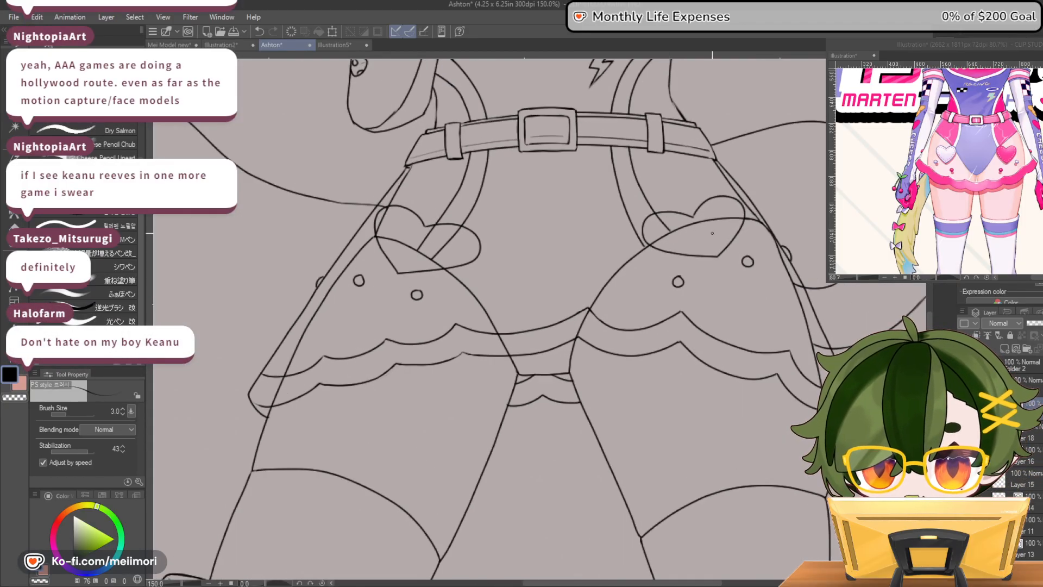
Erase the underlying body and thigh lines inside both skirt hearts on their own layer, using the Hard vector eraser at size 8.4
left_click(677, 228, "ctrl+shift")
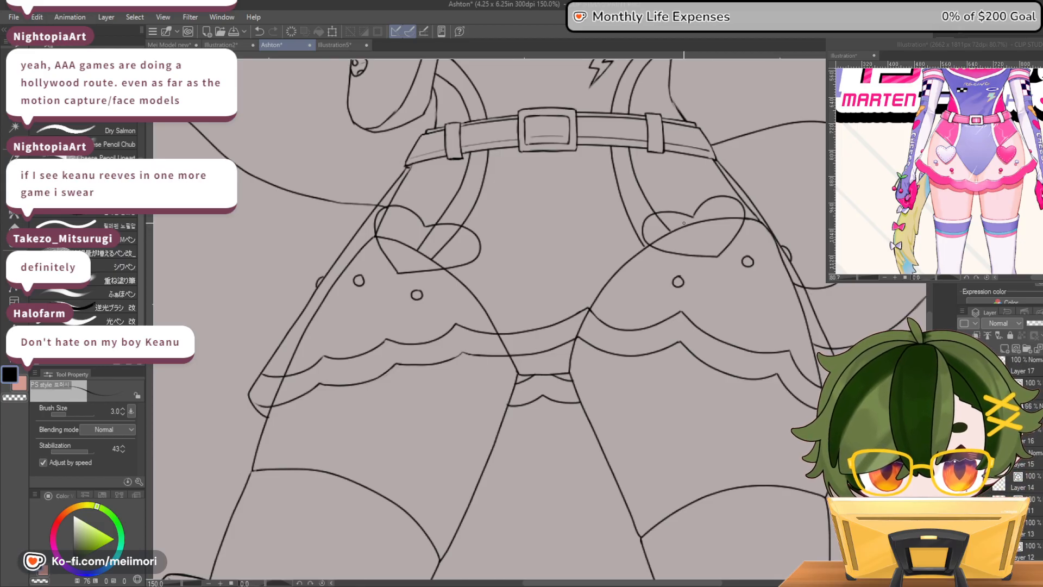
key("e")
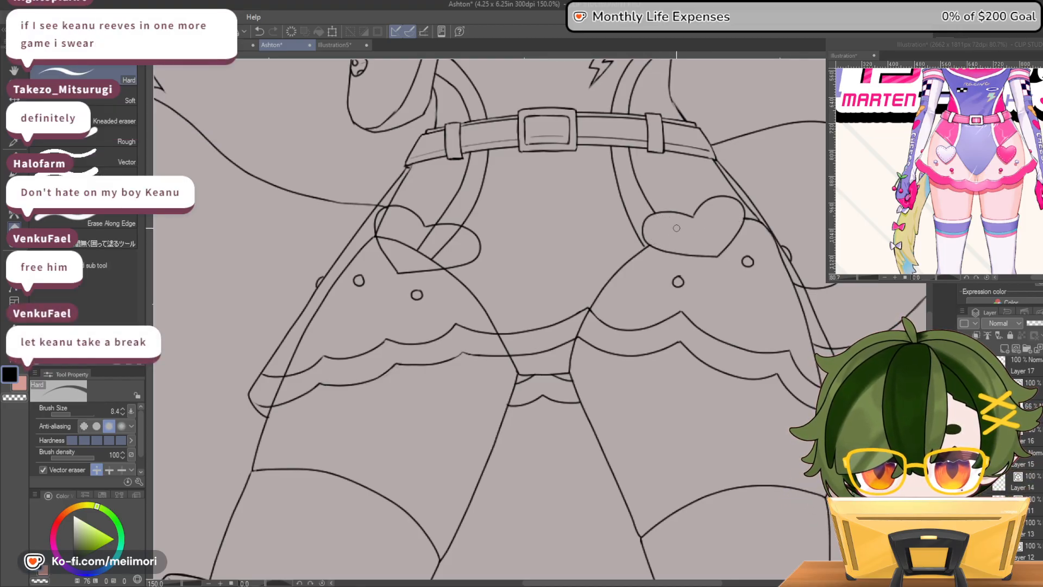
mouse_move(428, 240)
left_mouse_down()
mouse_move(463, 233)
mouse_move(453, 228)
mouse_move(440, 247)
mouse_move(443, 266)
mouse_move(379, 228)
mouse_move(380, 236)
mouse_move(387, 212)
left_mouse_up()
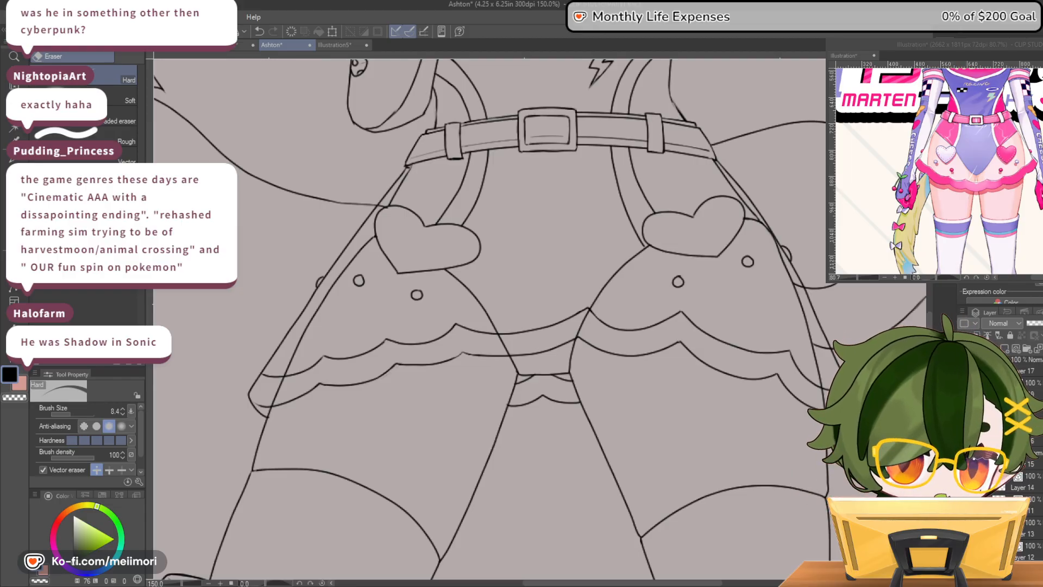
scroll(637, 318, "down", 4)
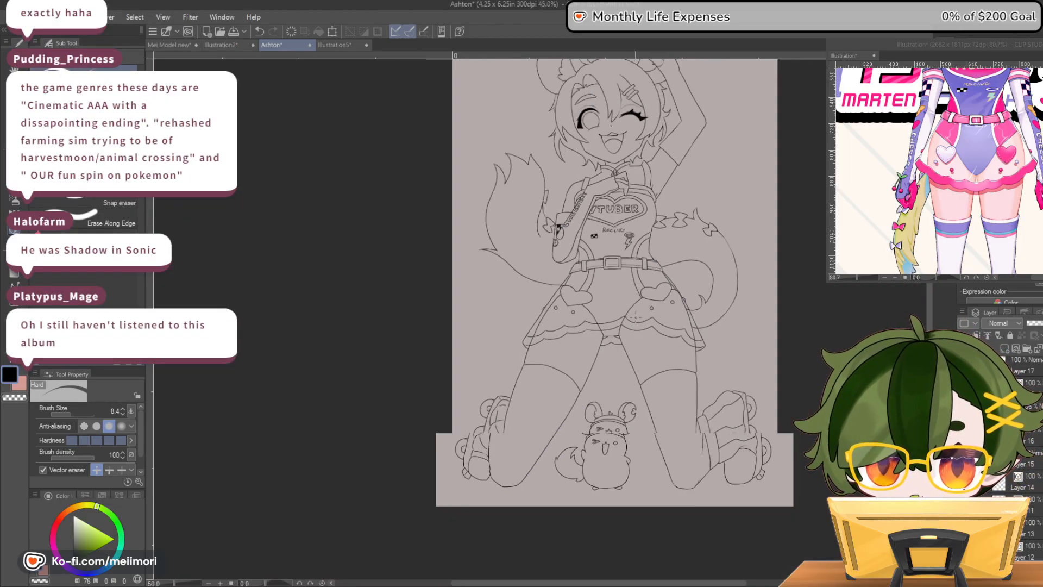
scroll(597, 320, "up", 4)
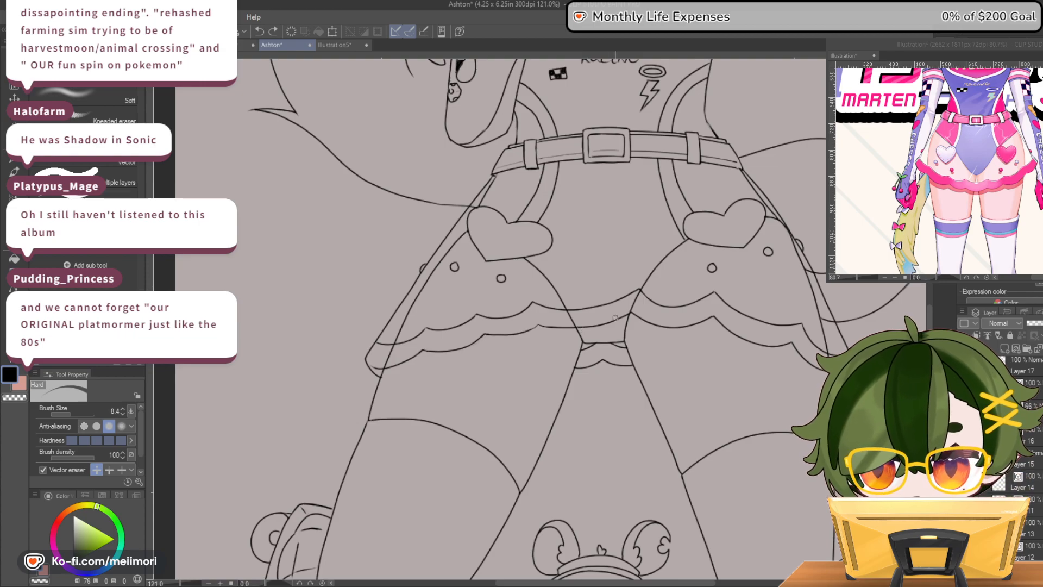
scroll(614, 318, "up", 4)
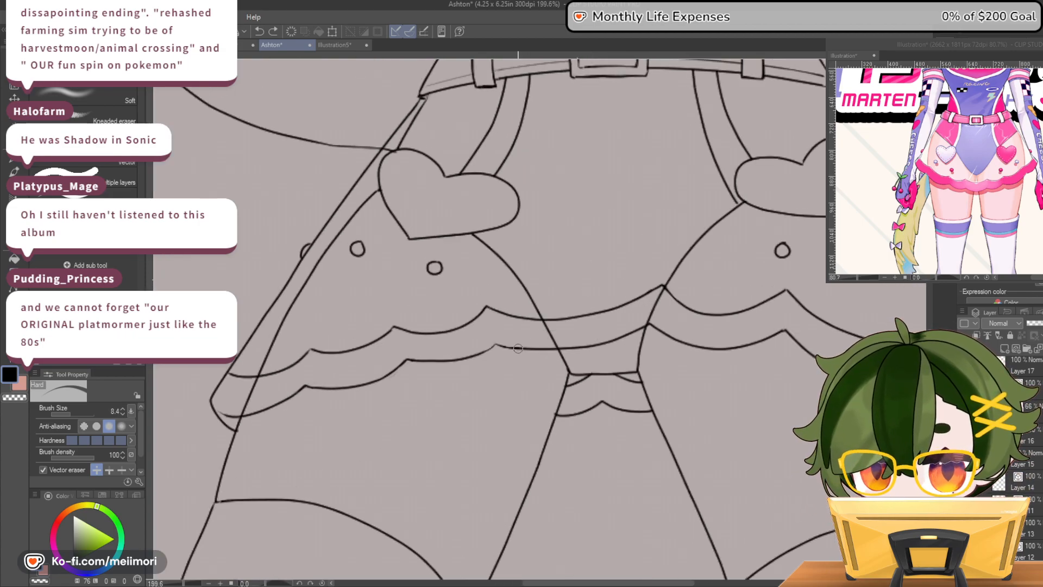
Erase the central scallop of the ruffle's lower line and redraw it with the PS style pen at size 3.0
mouse_move(495, 342)
left_mouse_down()
mouse_move(593, 344)
mouse_move(654, 325)
left_mouse_up()
key("p")
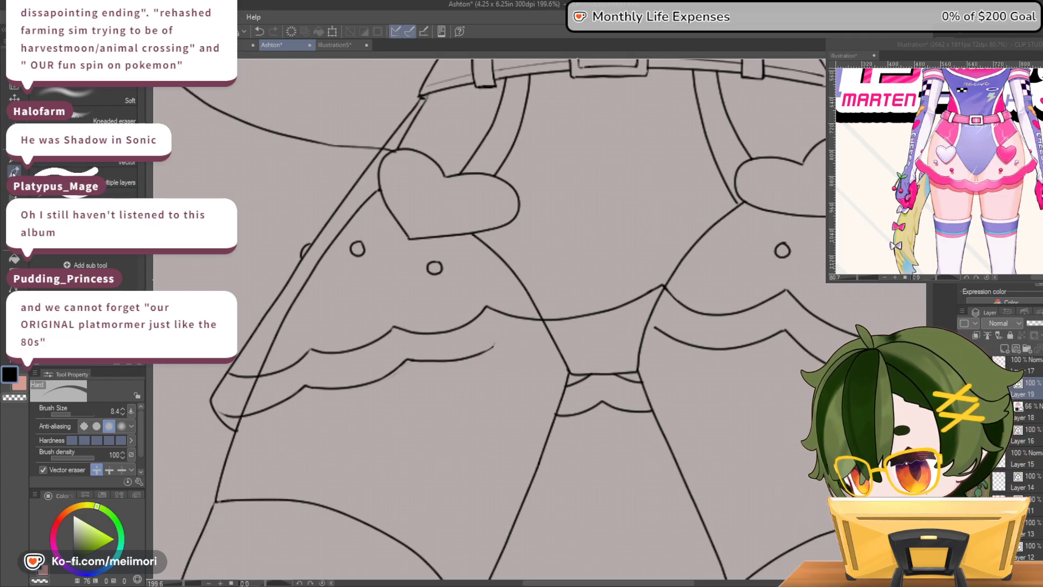
mouse_move(511, 349)
left_mouse_down()
mouse_move(587, 353)
mouse_move(657, 324)
left_mouse_up()
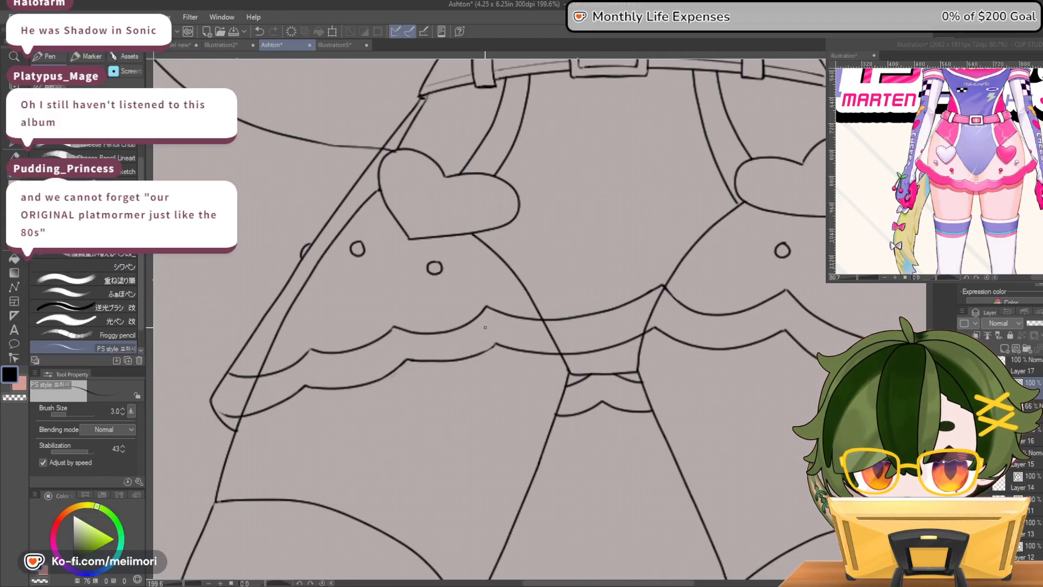
Touch up the scallop tips on the ruffle's left half, alternating between black ink and transparent color
left_click_drag(394, 325, 421, 331)
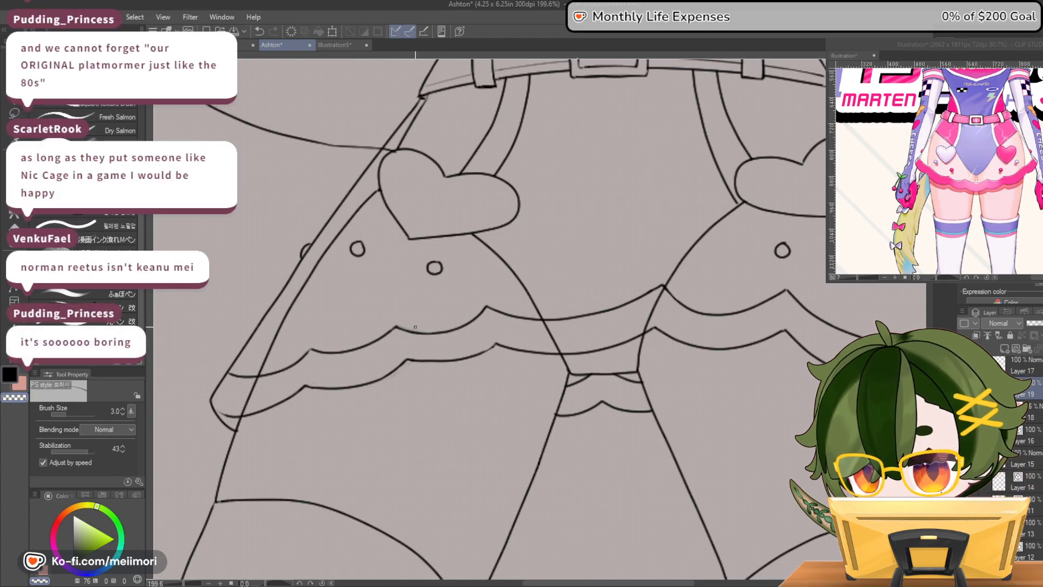
key("c")
key("c")
key("c")
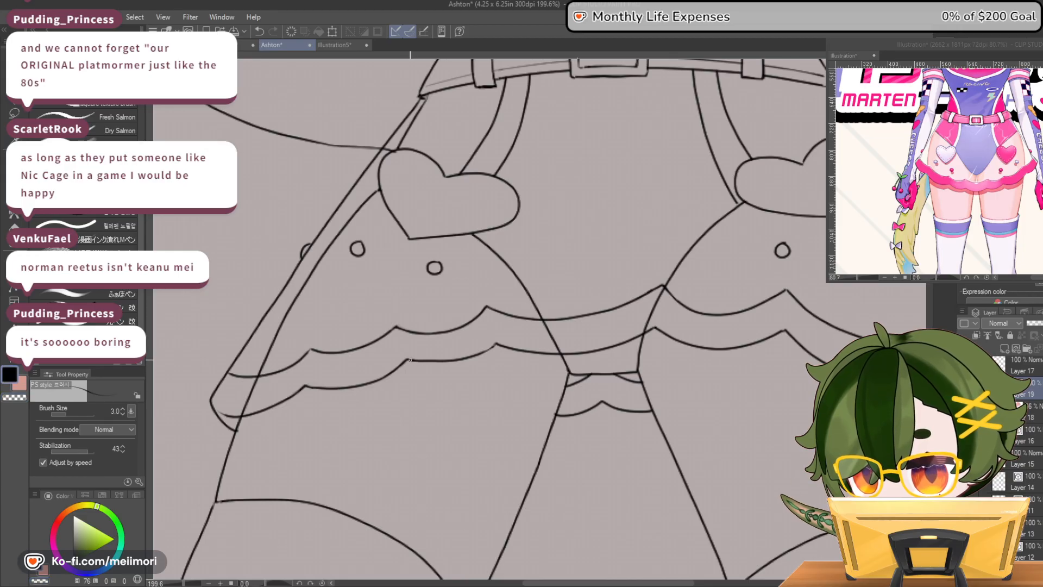
key("c")
key("c")
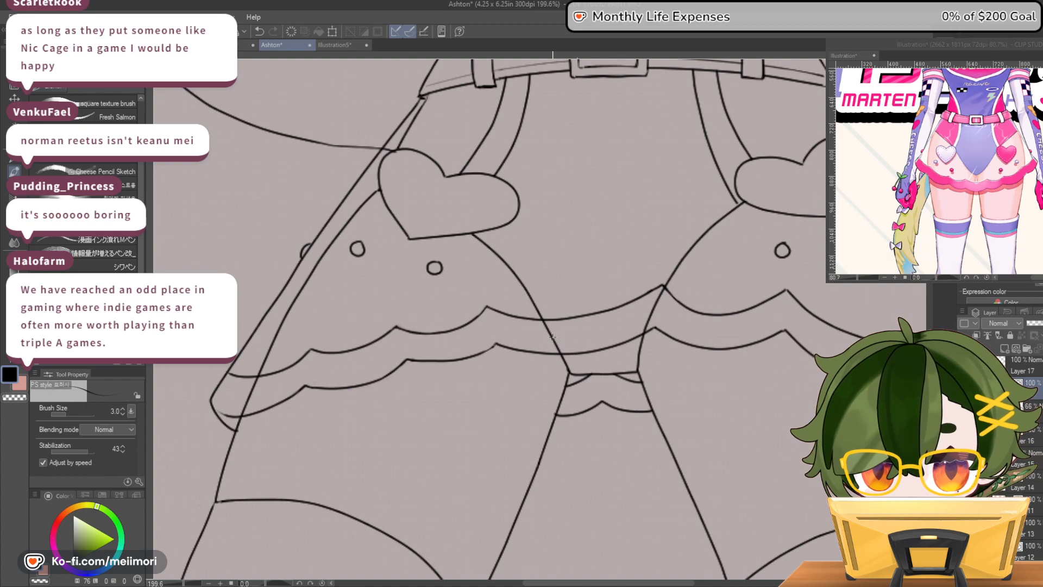
Erase the thigh lines crossing the ruffle band between its upper and lower scalloped lines, using the Hard vector eraser at size 8.4
key("e")
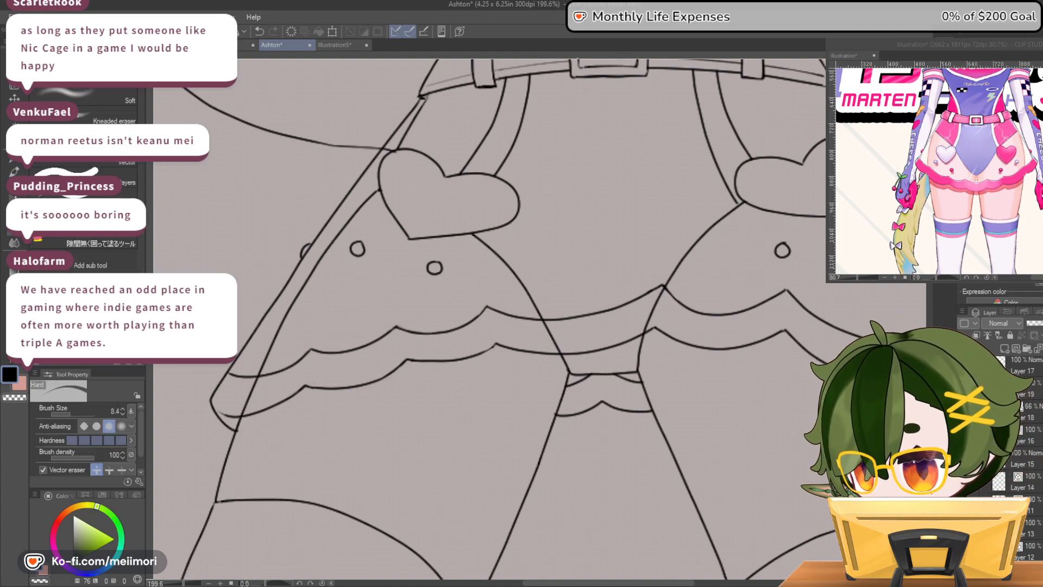
left_click_drag(542, 328, 567, 354)
mouse_move(654, 316)
left_mouse_down()
mouse_move(642, 329)
mouse_move(663, 292)
left_mouse_up()
mouse_move(308, 364)
left_mouse_down()
mouse_move(260, 383)
mouse_move(242, 408)
mouse_move(251, 413)
left_mouse_up()
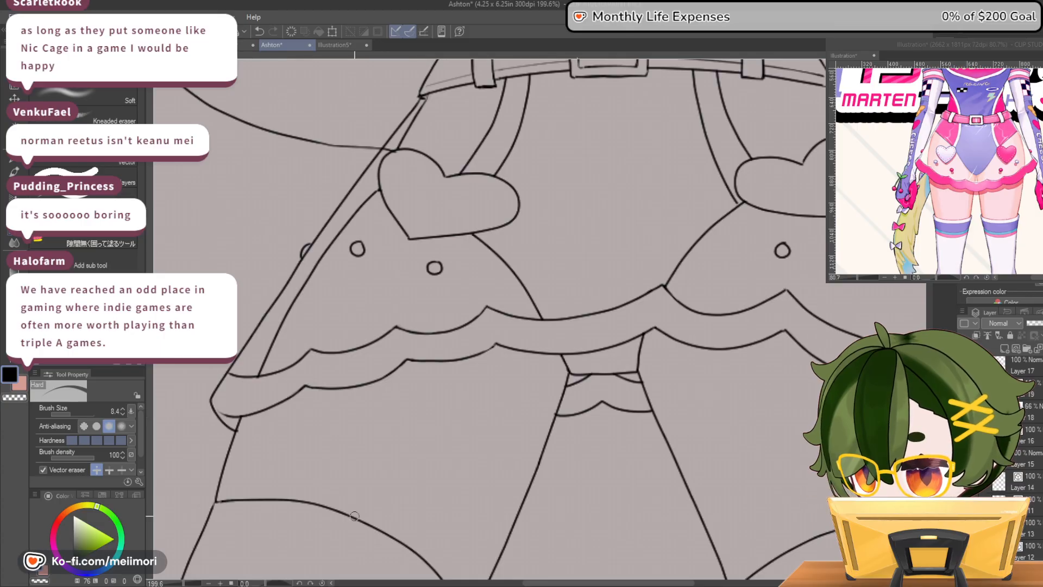
left_click_drag(590, 583, 650, 583)
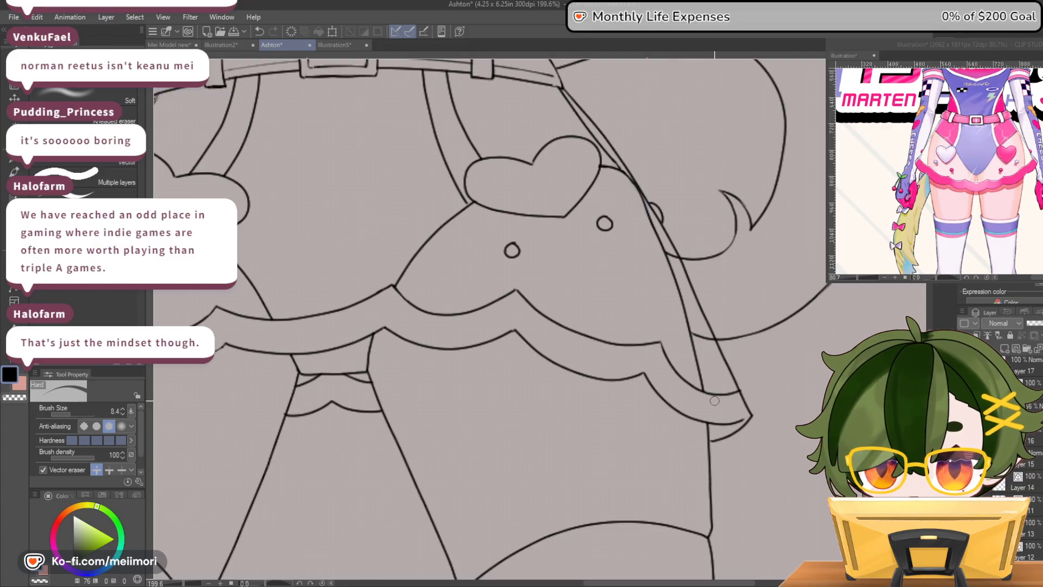
Examine the cleaned skirt and ruffle lineart in the context of the whole figure
scroll(604, 215, "down", 4)
scroll(603, 194, "down", 4)
scroll(603, 197, "down", 1)
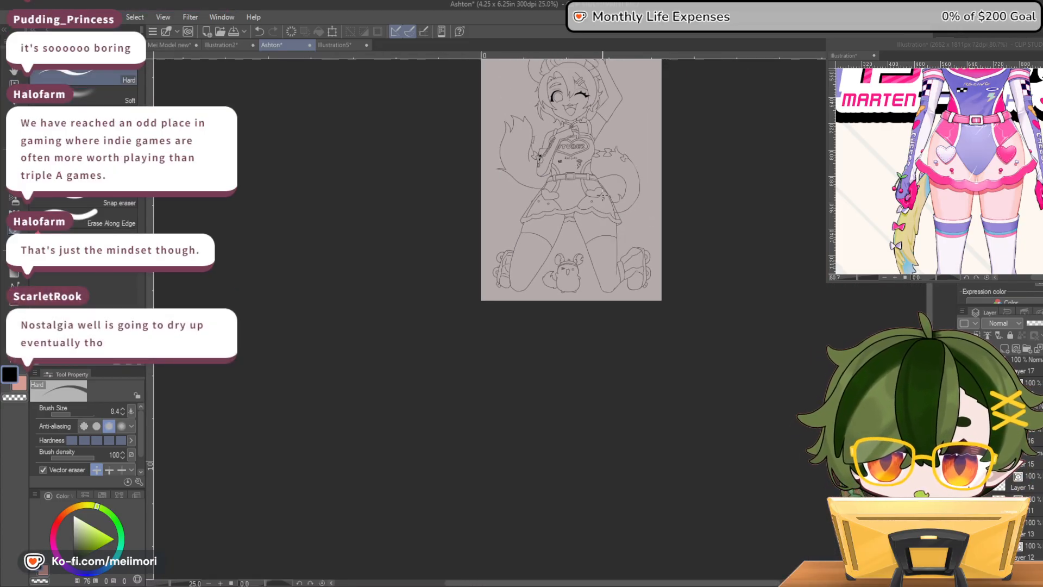
scroll(605, 163, "up", 3)
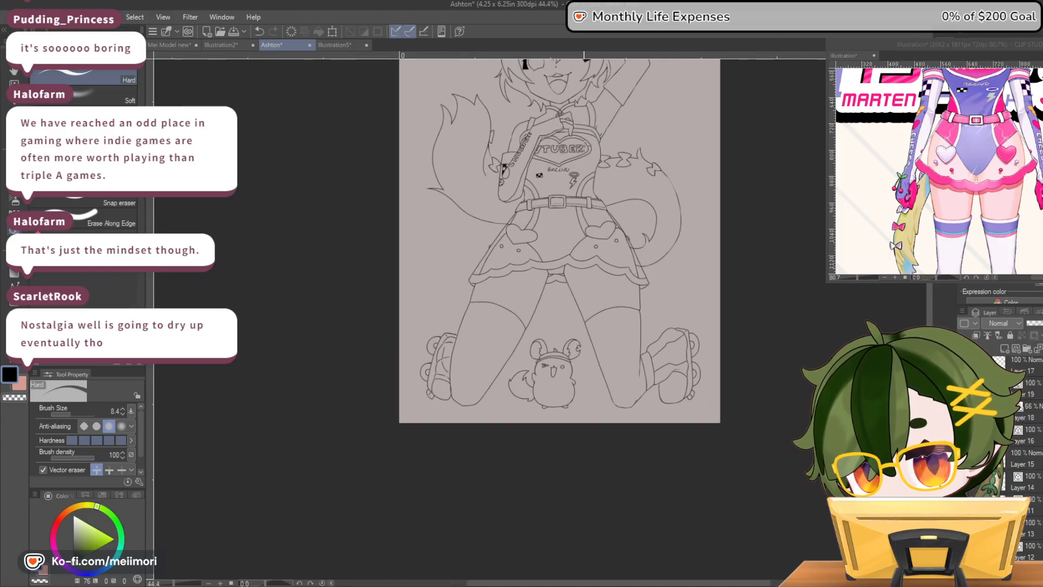
scroll(586, 147, "up", 2)
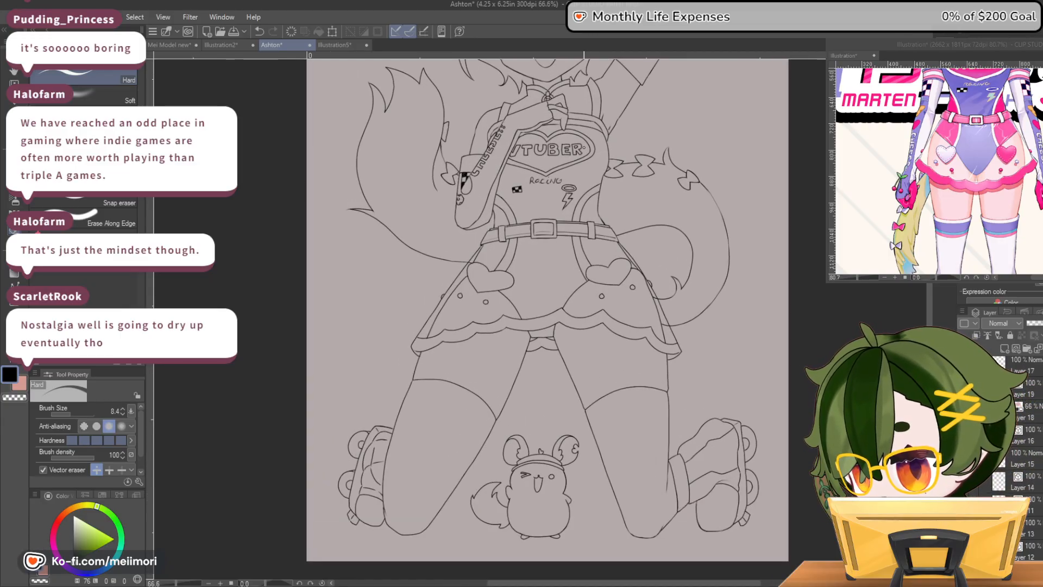
scroll(584, 148, "up", 3)
scroll(585, 150, "down", 3)
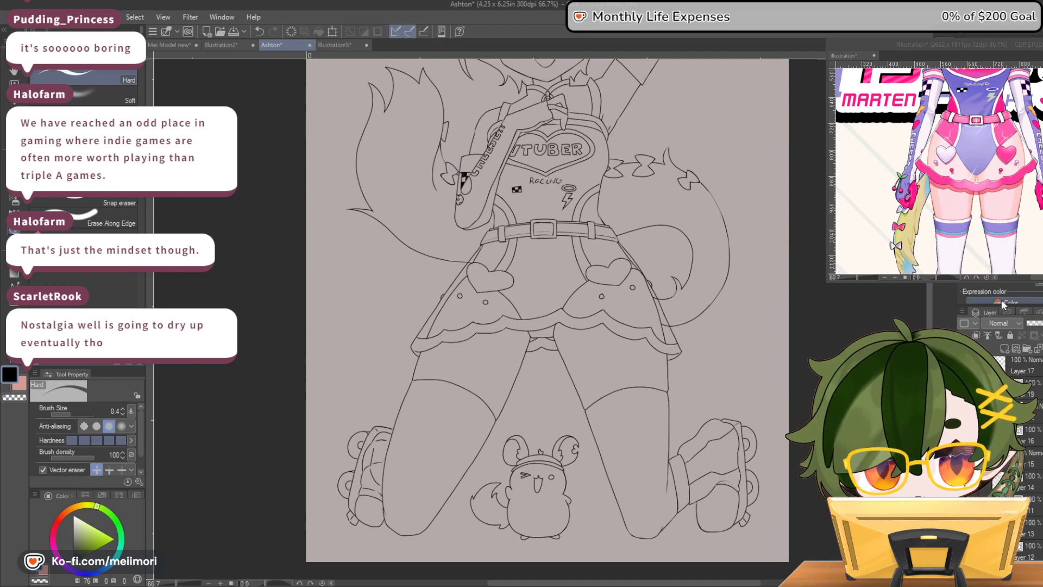
scroll(676, 321, "up", 3)
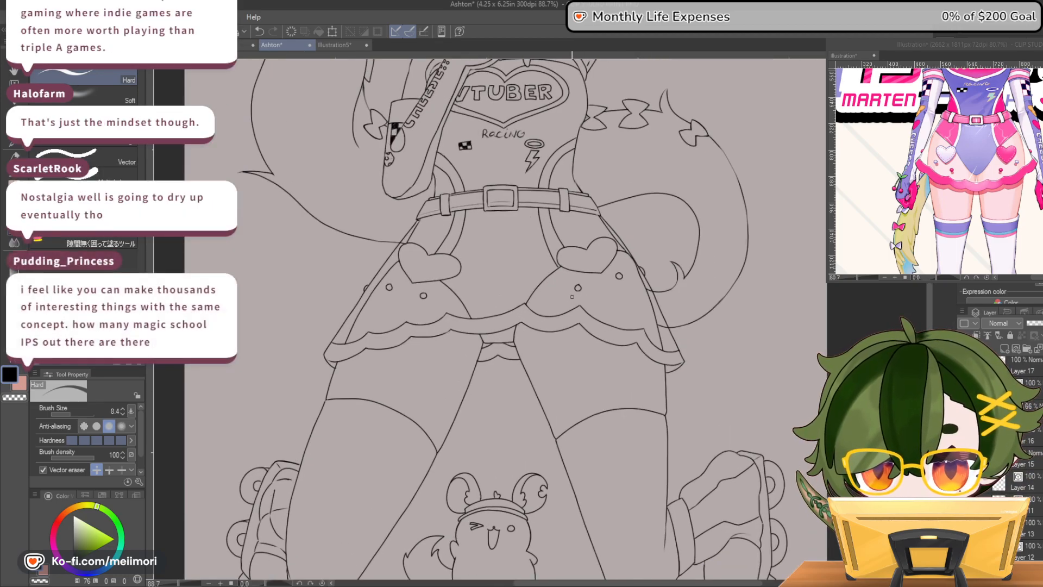
scroll(588, 290, "down", 5)
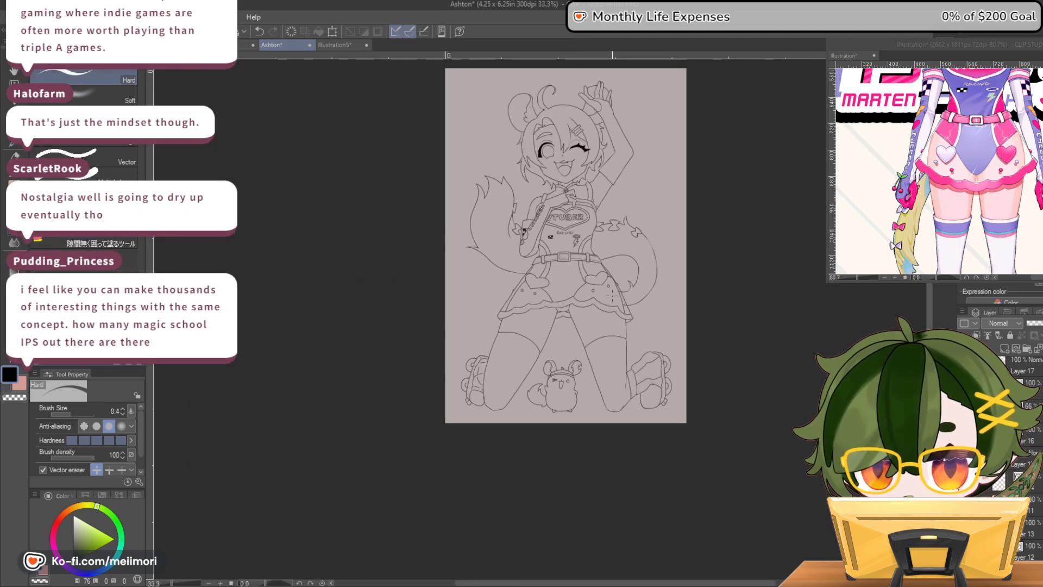
Examine the skirt's left heart, side edge and adjoining tail line up close and at full-figure scale
scroll(633, 288, "up", 5)
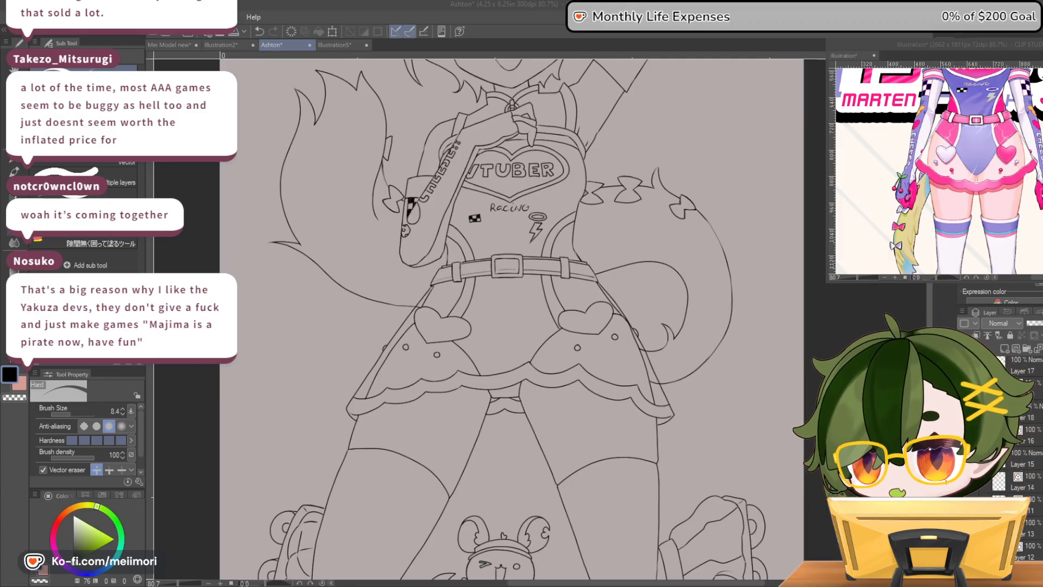
scroll(624, 257, "down", 2)
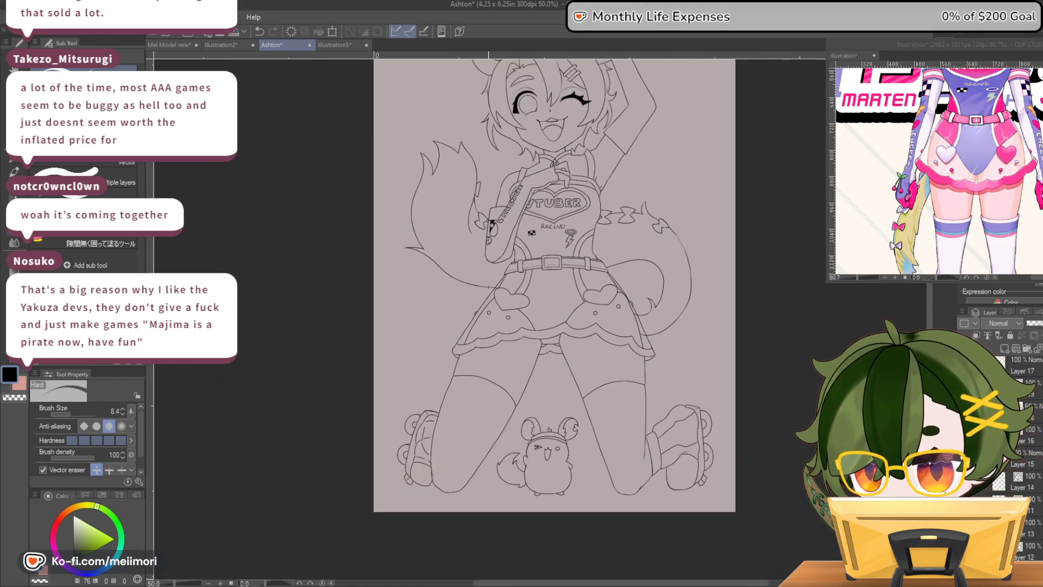
scroll(497, 296, "up", 2)
scroll(483, 319, "up", 3)
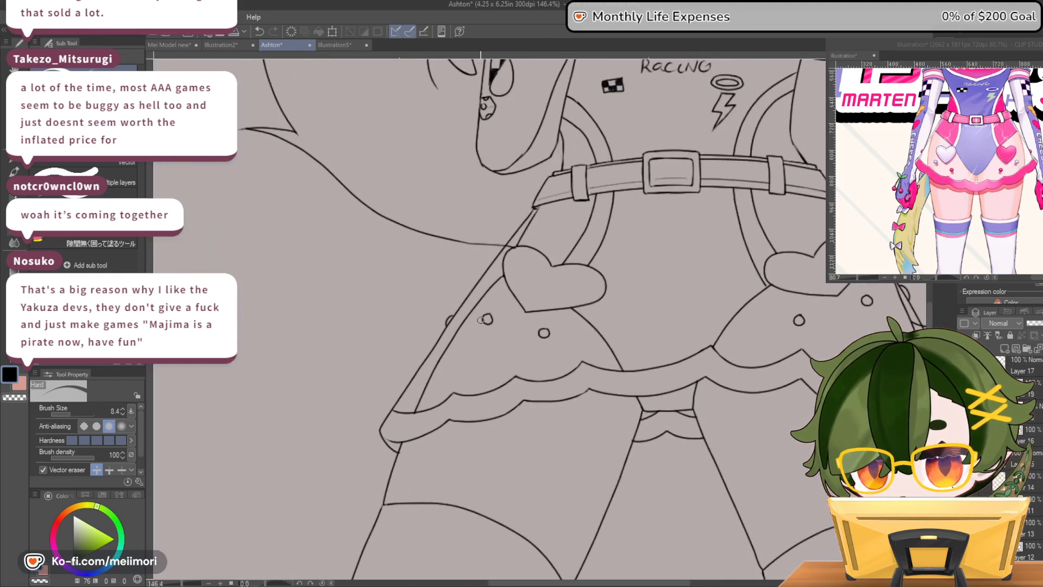
scroll(505, 250, "up", 2)
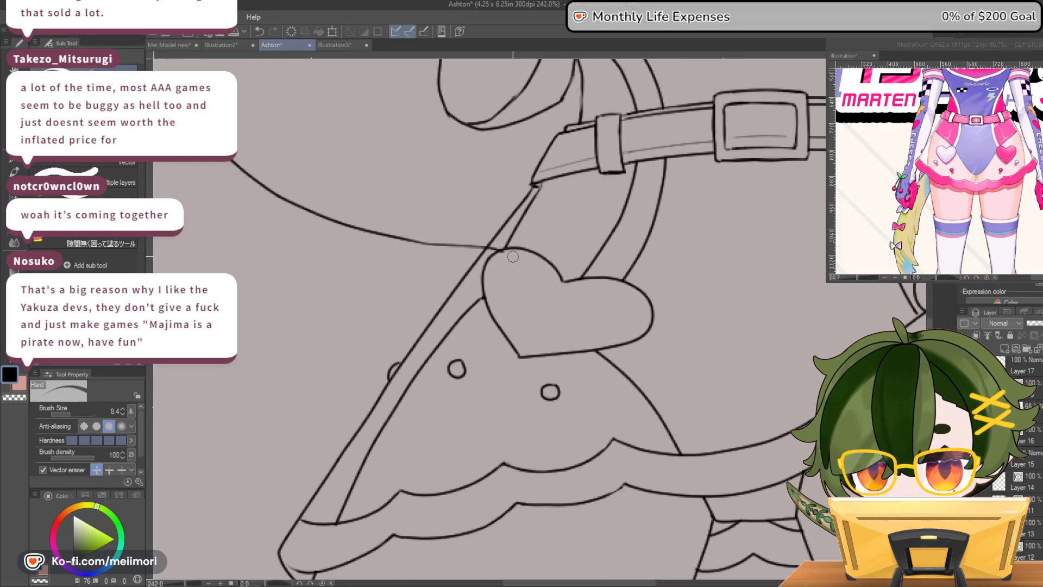
scroll(503, 252, "up", 2)
scroll(503, 252, "up", 1)
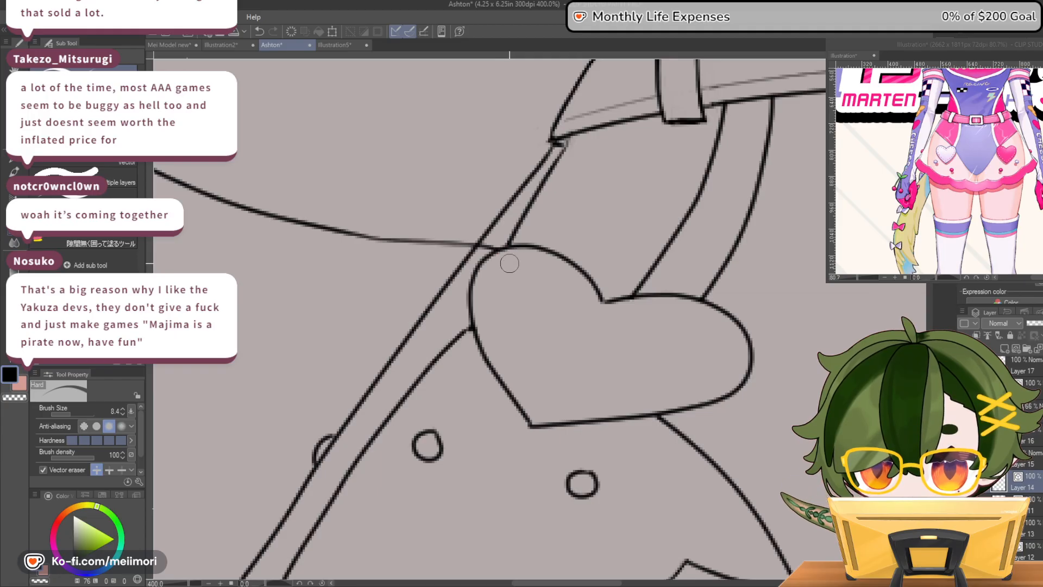
scroll(506, 262, "down", 5)
scroll(614, 292, "down", 4)
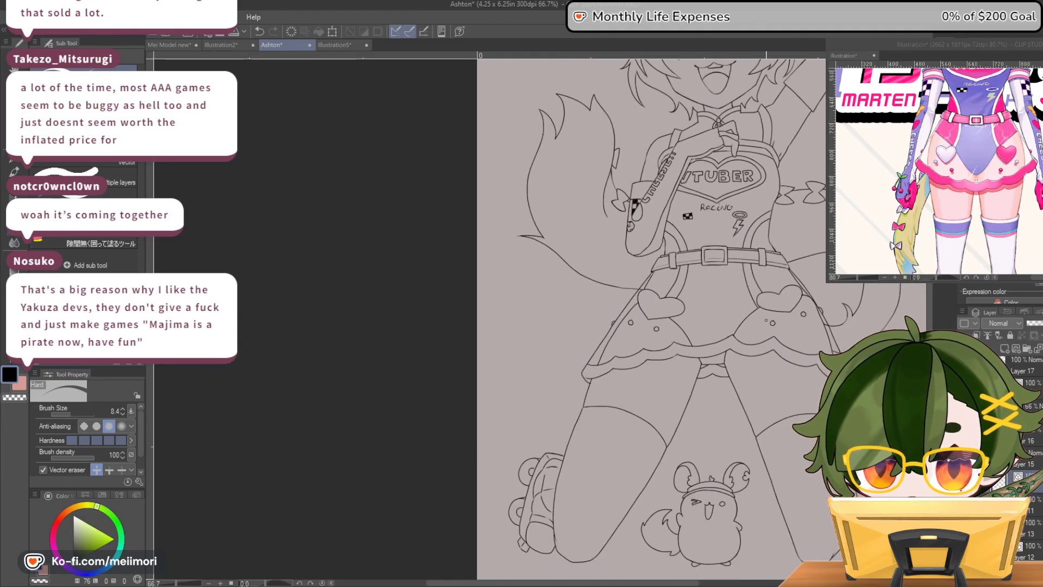
scroll(859, 330, "up", 4)
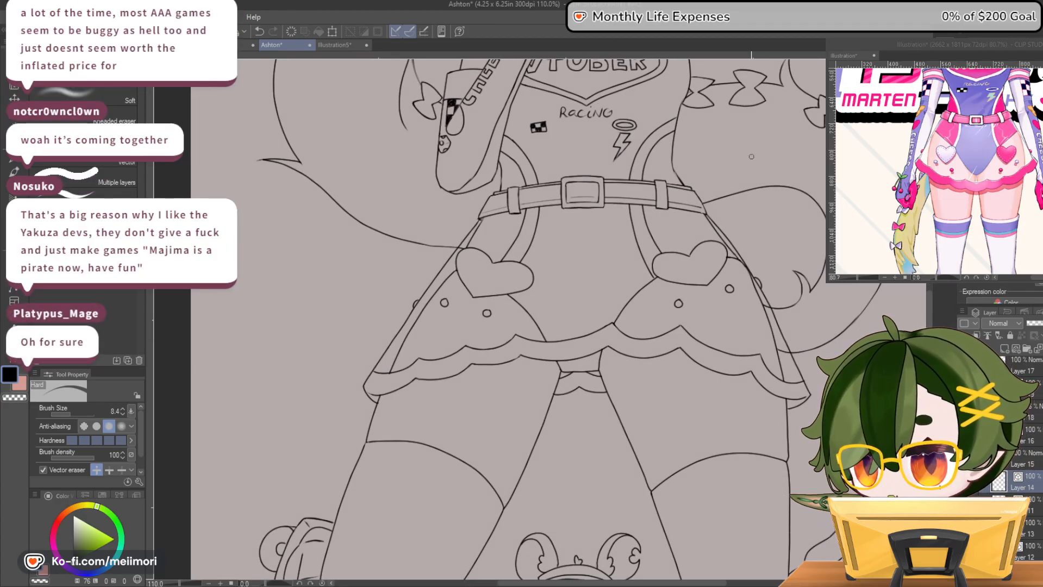
scroll(770, 177, "down", 5)
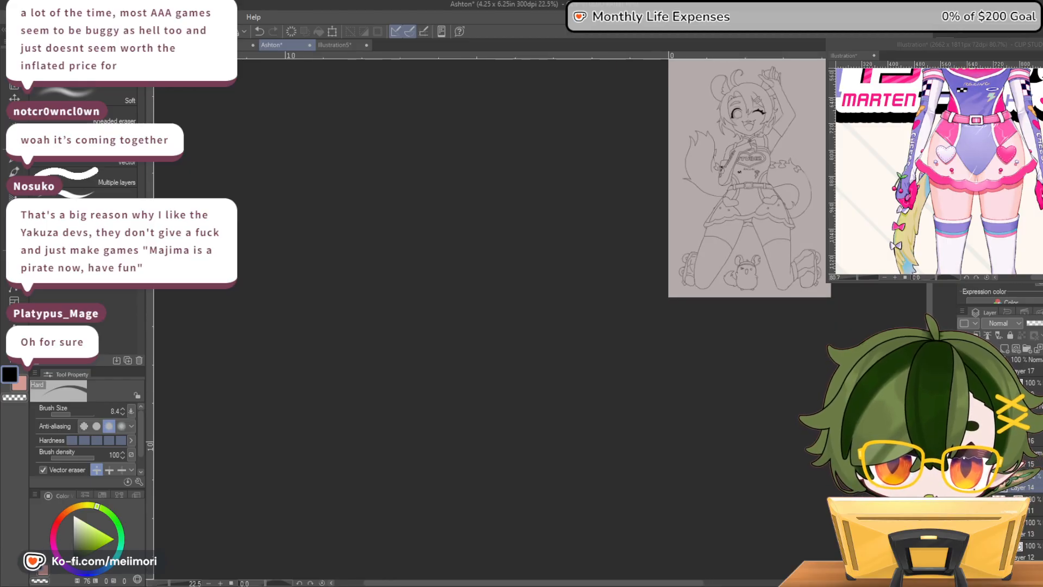
Examine the lineart of the face, arms, collar and chest emblem up close and against the whole figure
scroll(669, 317, "up", 4)
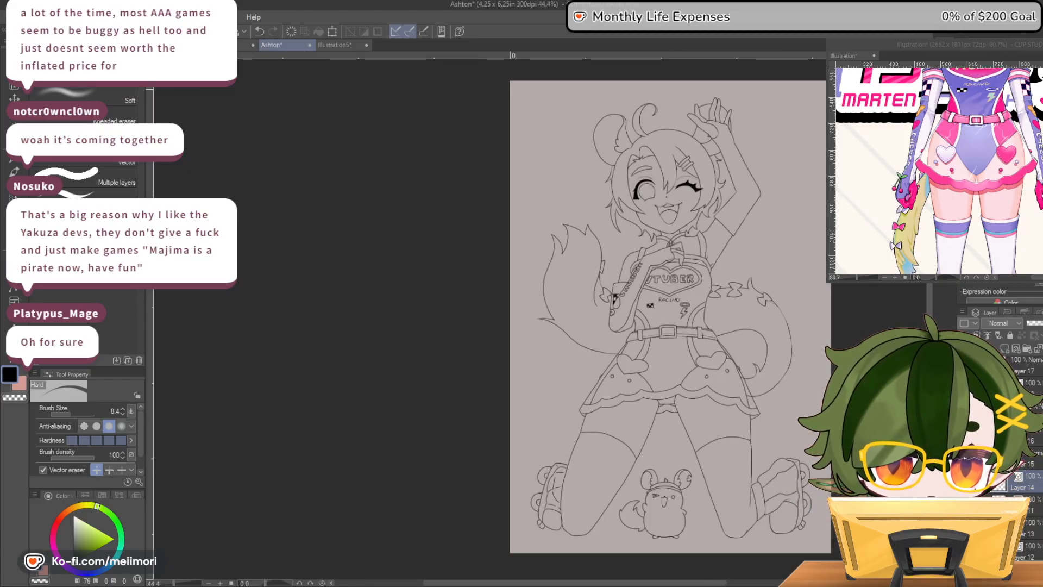
scroll(812, 142, "up", 1)
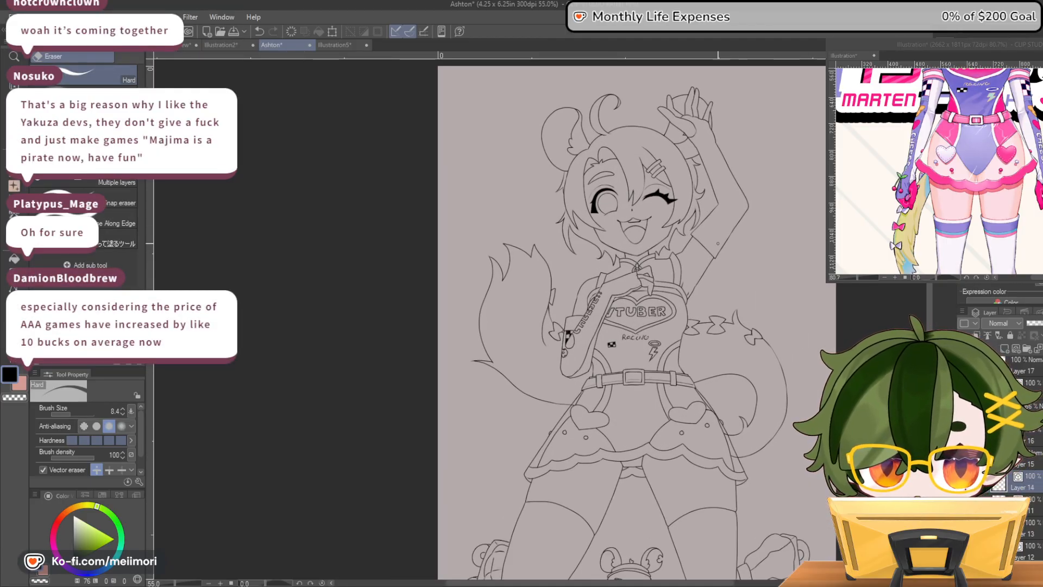
scroll(711, 261, "up", 1)
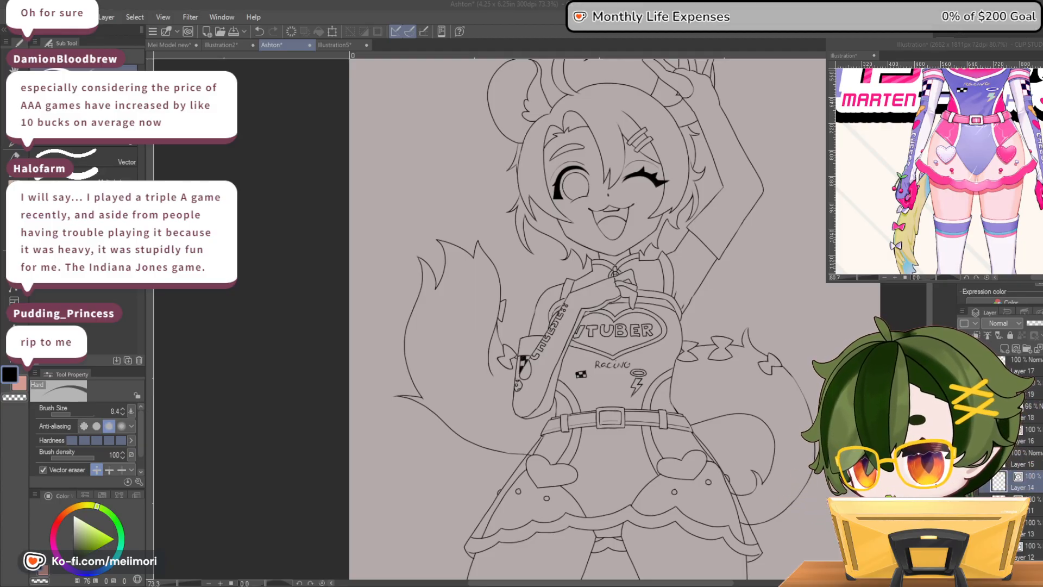
left_click(801, 82)
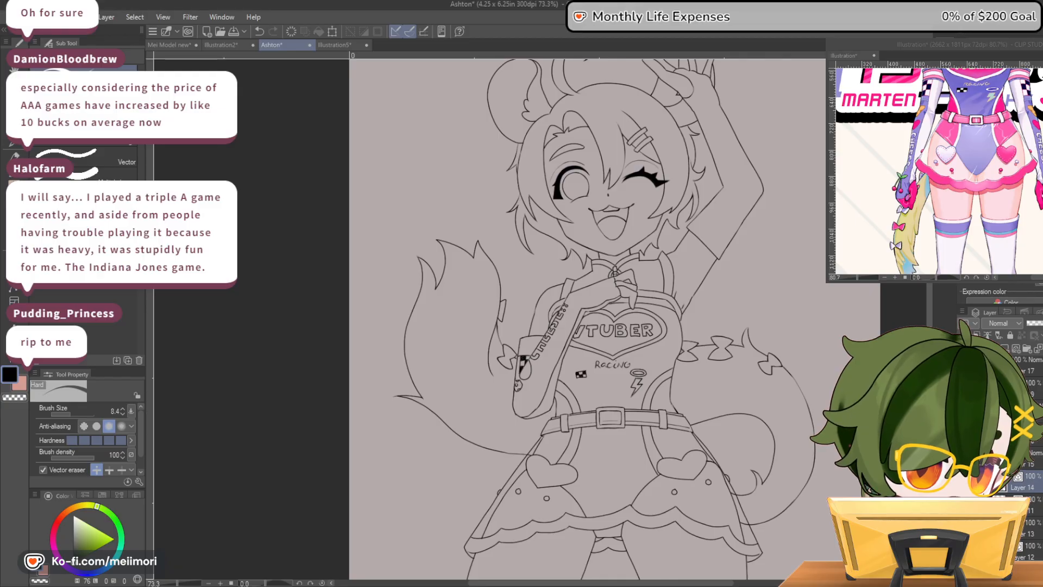
left_click(915, 47)
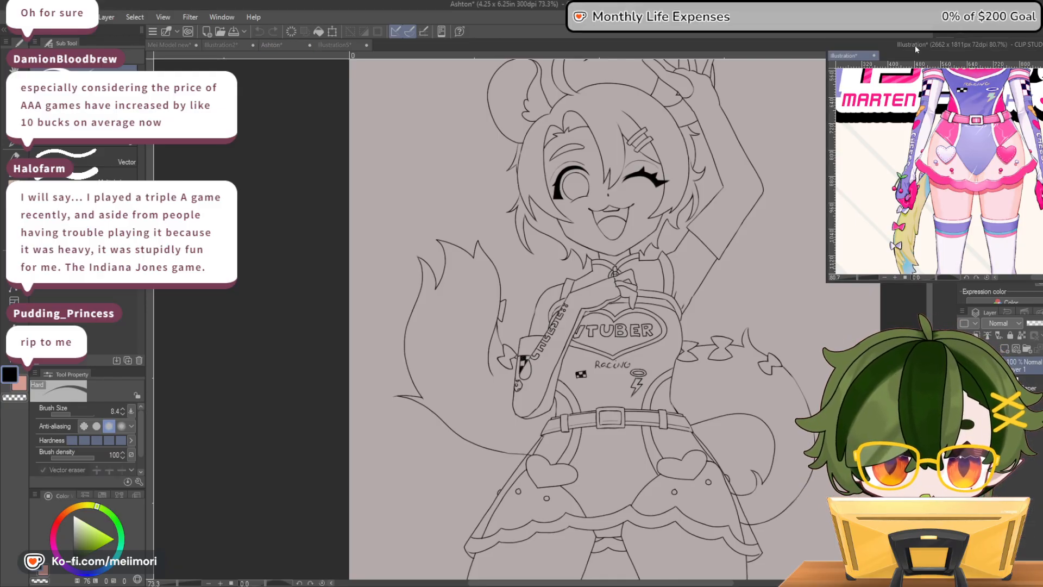
left_click(705, 577)
left_click_drag(704, 582, 731, 583)
scroll(599, 225, "up", 3)
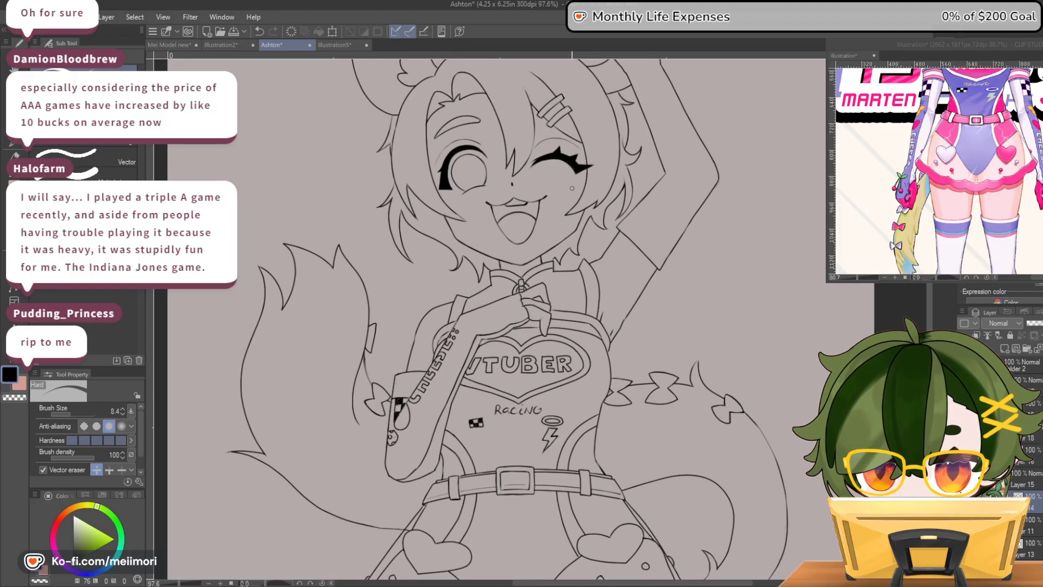
scroll(573, 188, "up", 3)
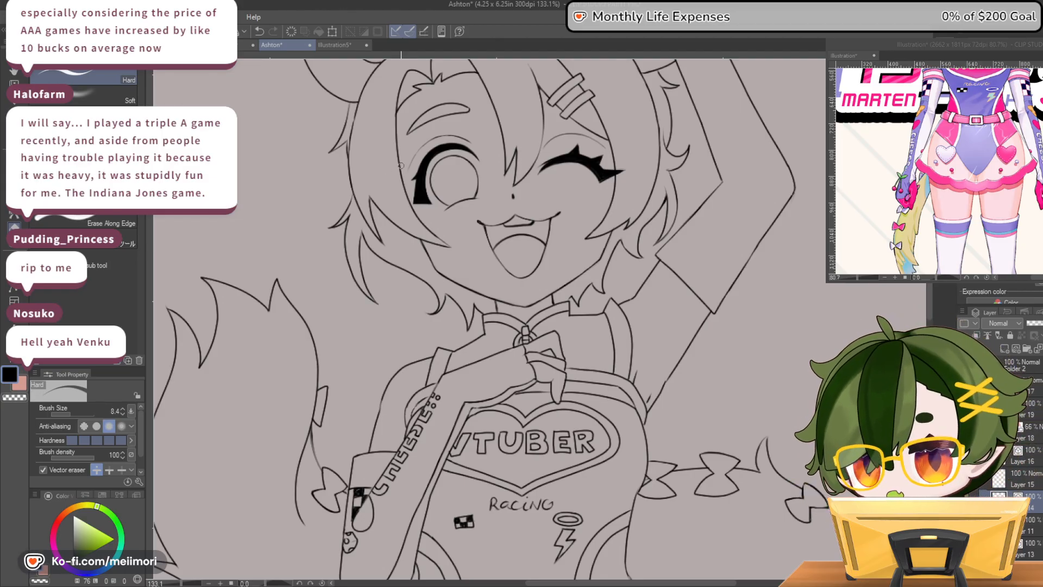
scroll(496, 419, "up", 2)
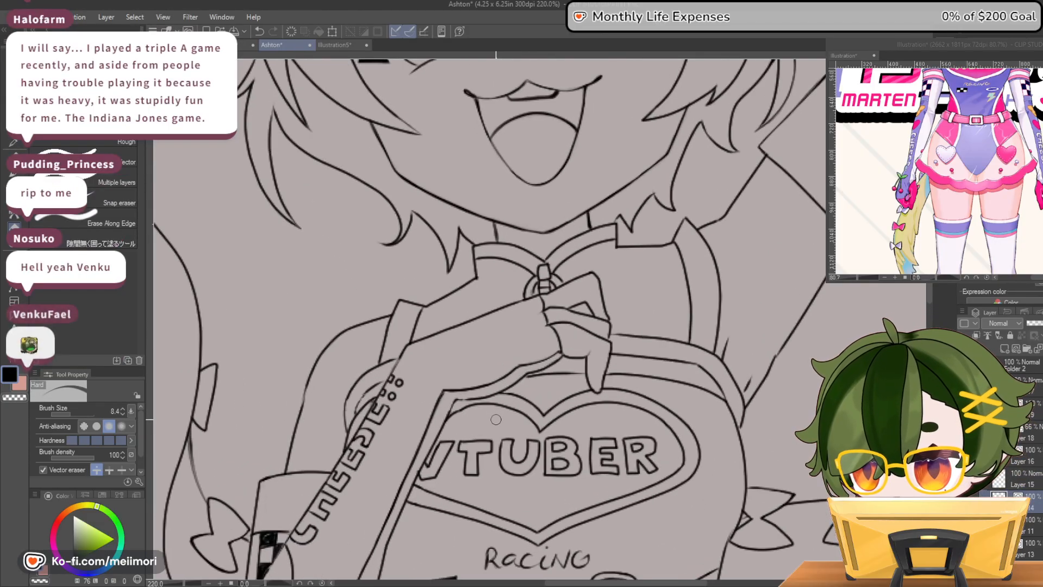
scroll(495, 420, "up", 1)
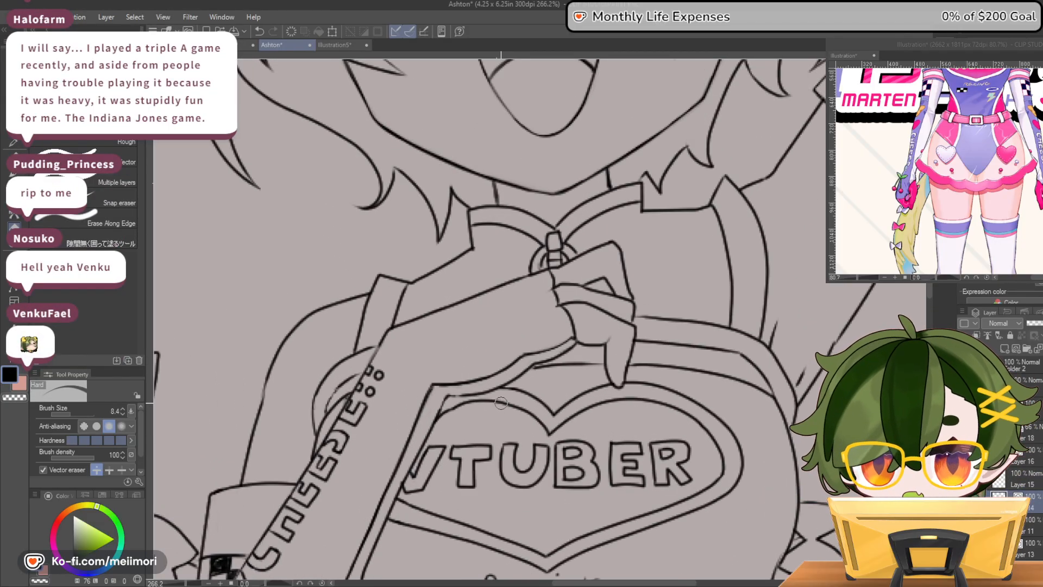
scroll(501, 403, "down", 6)
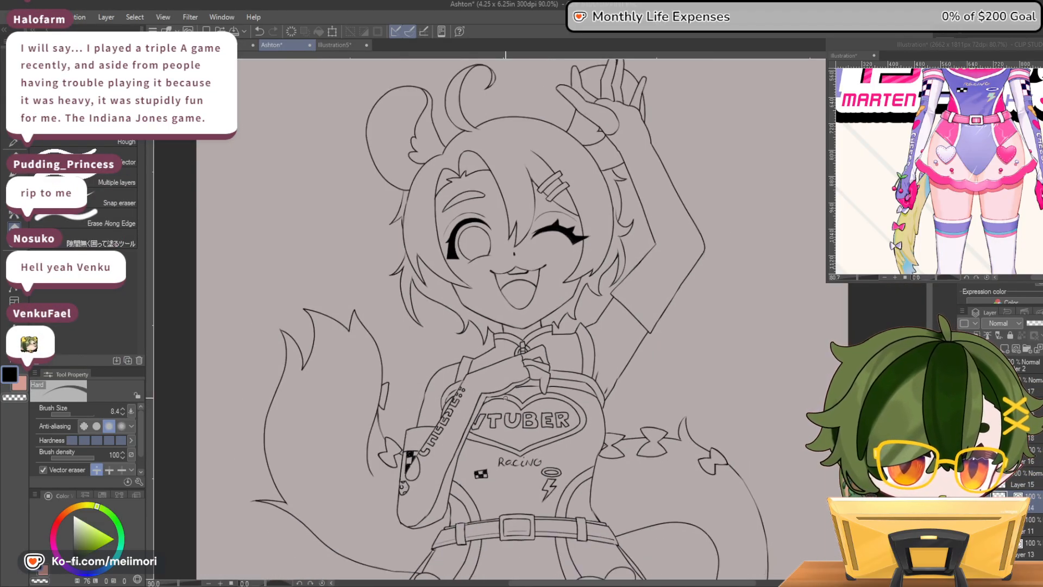
scroll(505, 398, "down", 3)
scroll(505, 398, "up", 2)
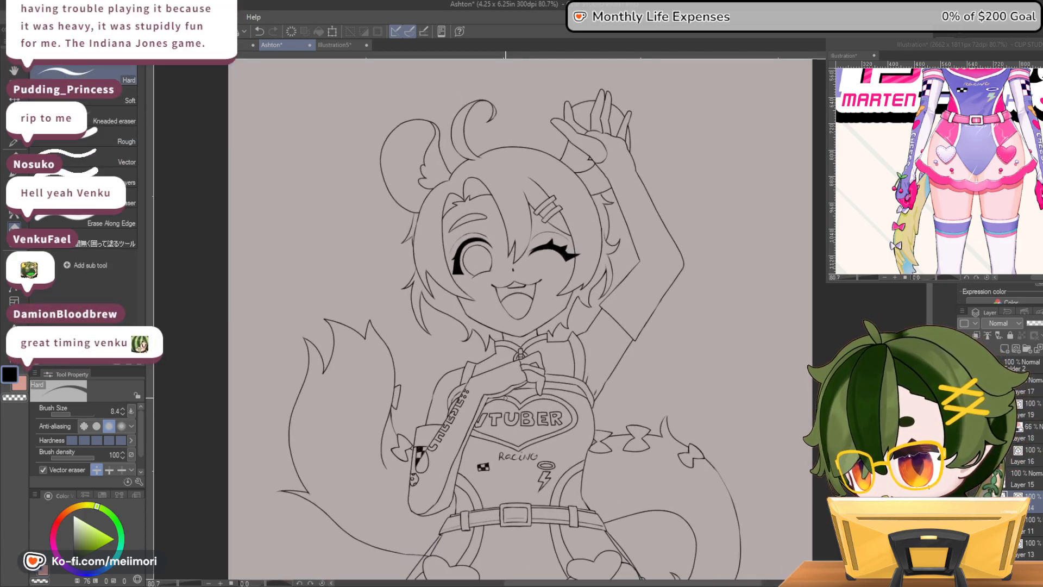
scroll(505, 398, "up", 1)
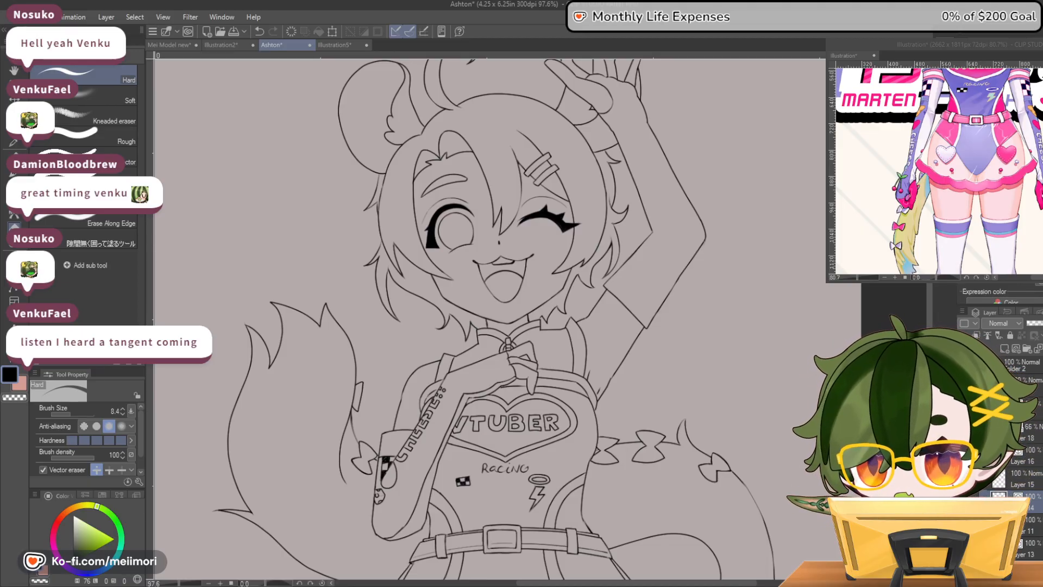
scroll(822, 311, "down", 6)
scroll(612, 276, "up", 8)
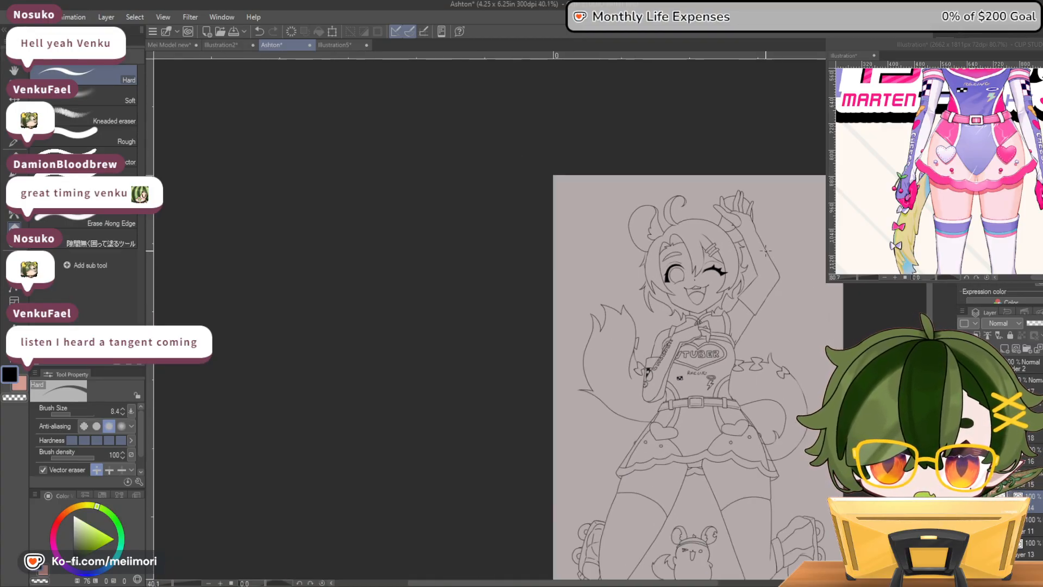
Examine the lineart of the face up close and against the whole figure
scroll(612, 276, "up", 4)
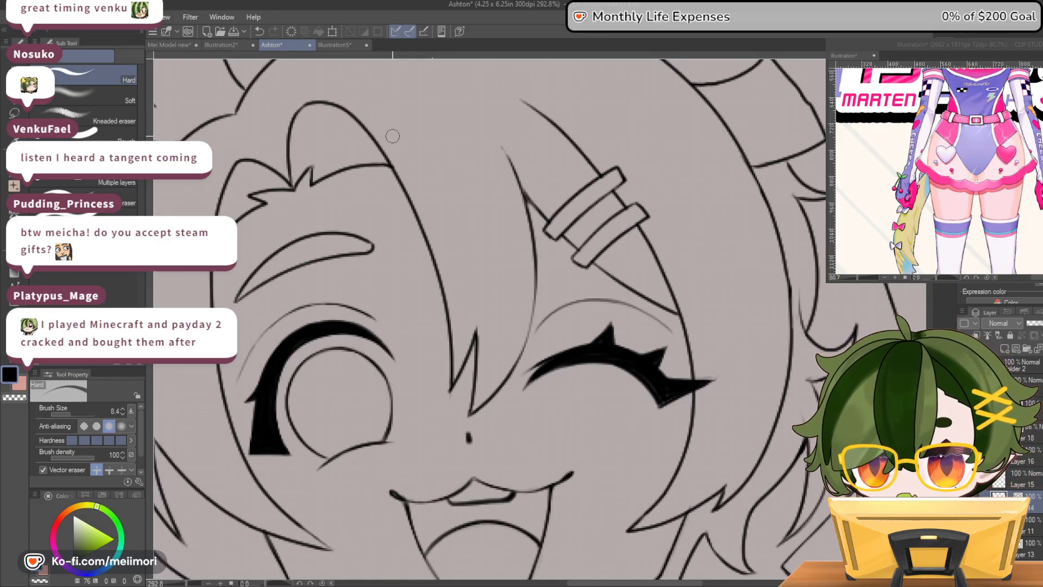
scroll(407, 128, "down", 10)
scroll(468, 116, "down", 3)
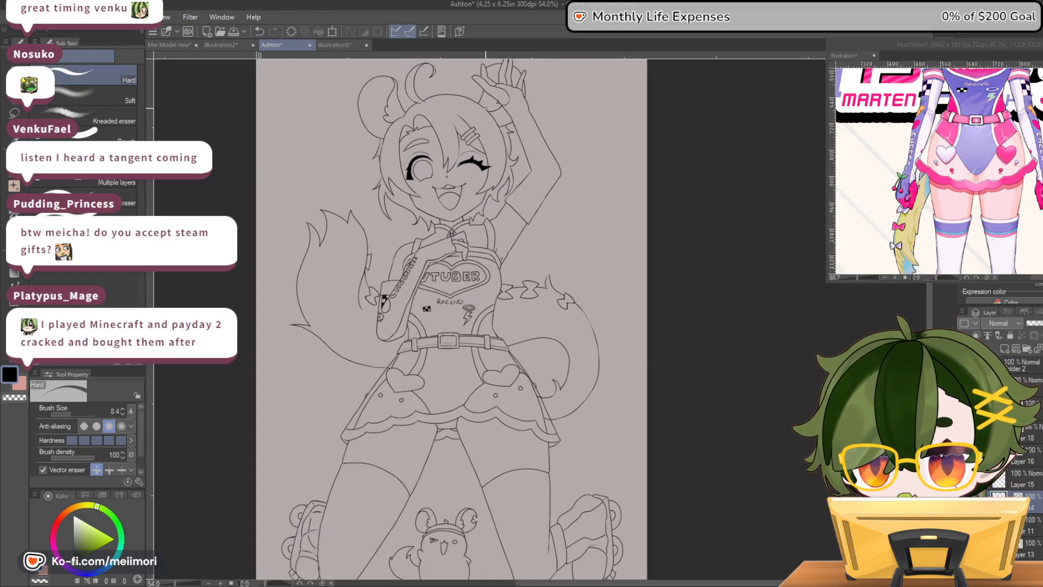
scroll(514, 106, "down", 2)
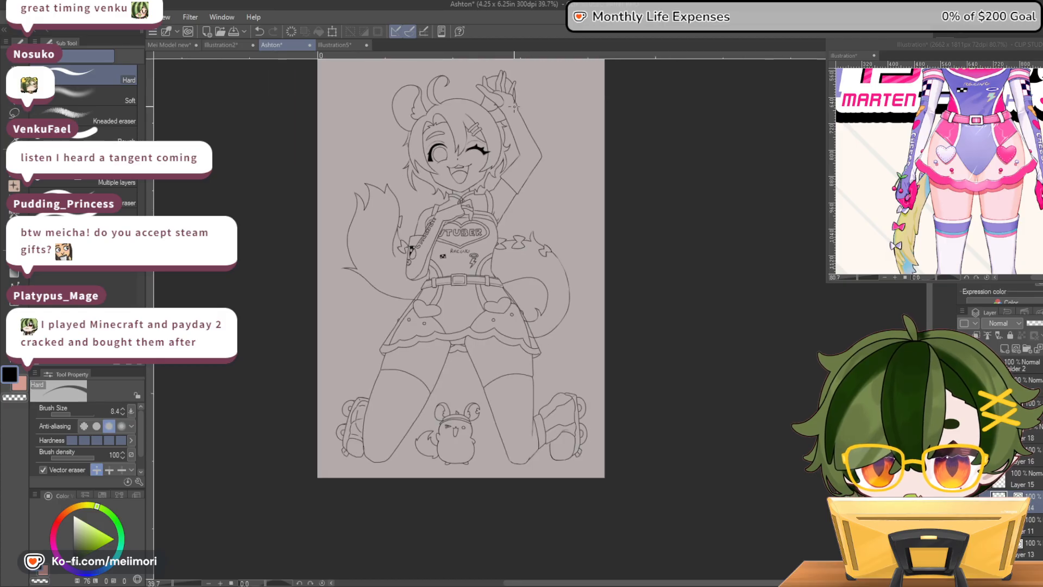
scroll(453, 235, "up", 3)
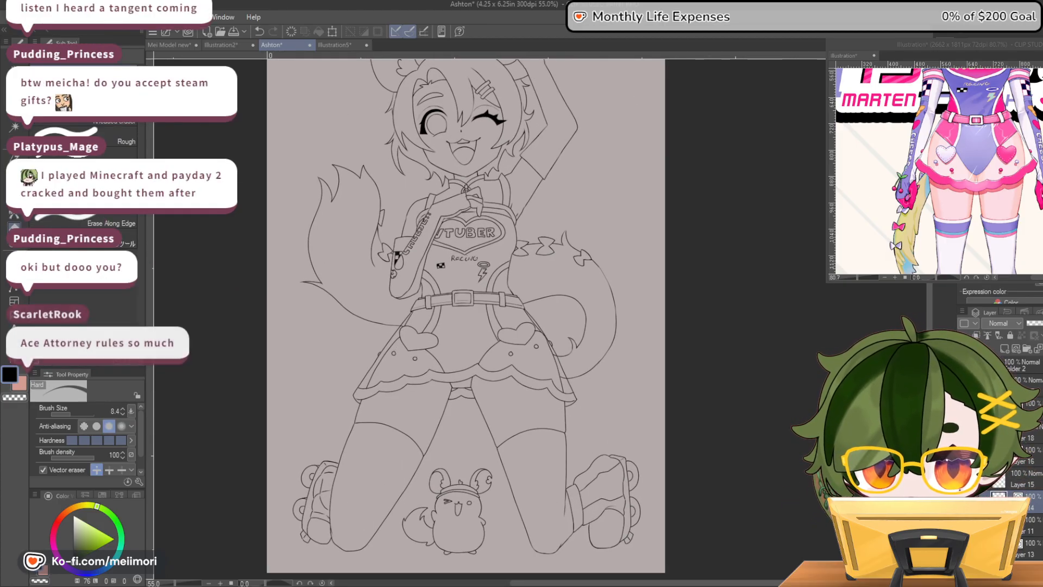
Draw two small round cherries on the back of the bent arm's hand, using the size 3.0 PS style pen
key("minus")
key("minus")
key("minus")
key("minus")
key("minus")
key("minus")
key("minus")
key("minus")
key("minus")
key("minus")
key("minus")
key("minus")
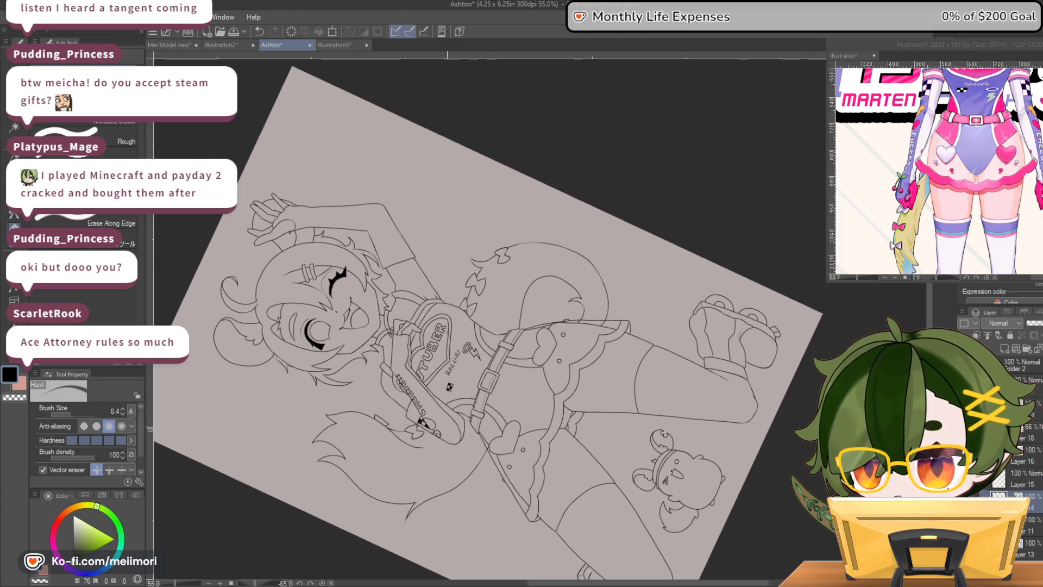
scroll(393, 320, "up", 4)
scroll(393, 319, "up", 2)
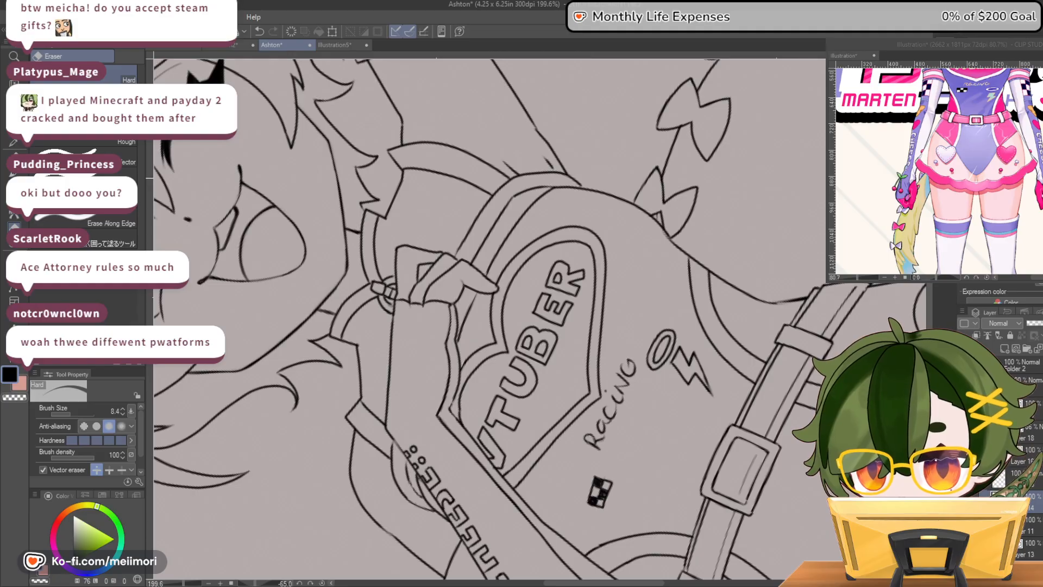
key("minus")
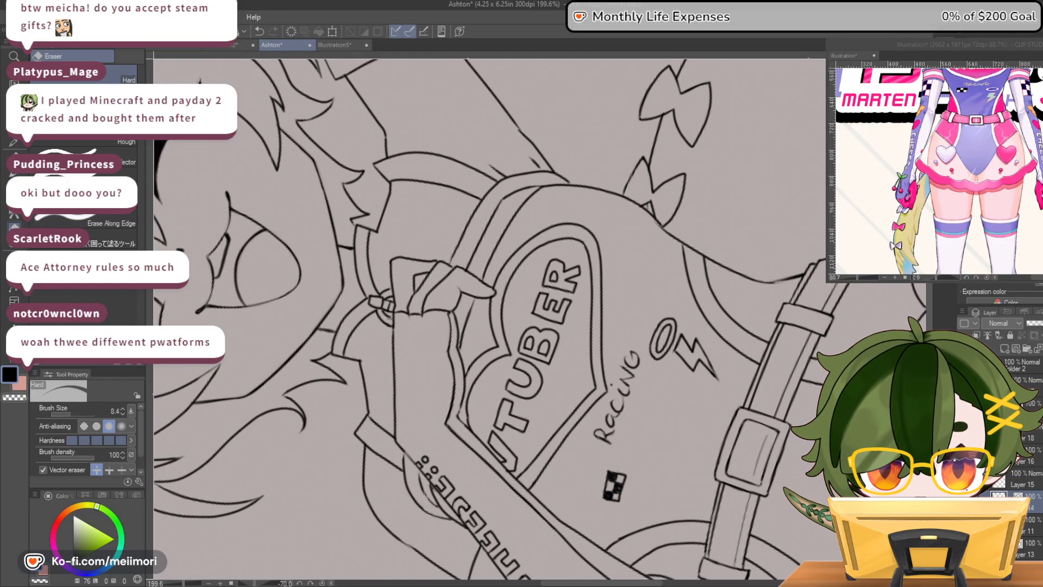
left_click_drag(406, 379, 406, 349)
scroll(405, 349, "up", 1)
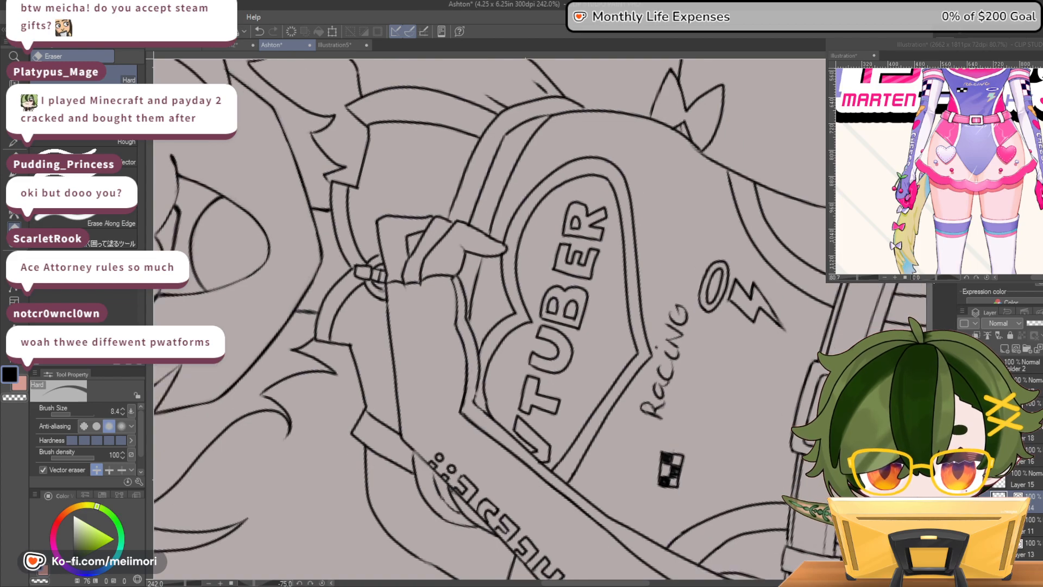
scroll(317, 338, "down", 1)
scroll(317, 338, "down", 1)
scroll(317, 337, "up", 2)
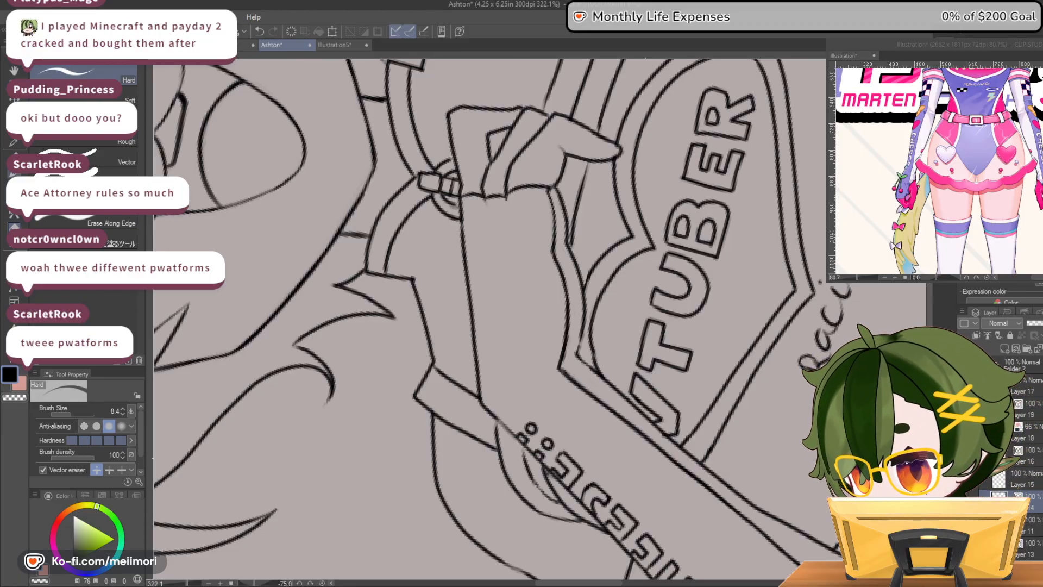
key("p")
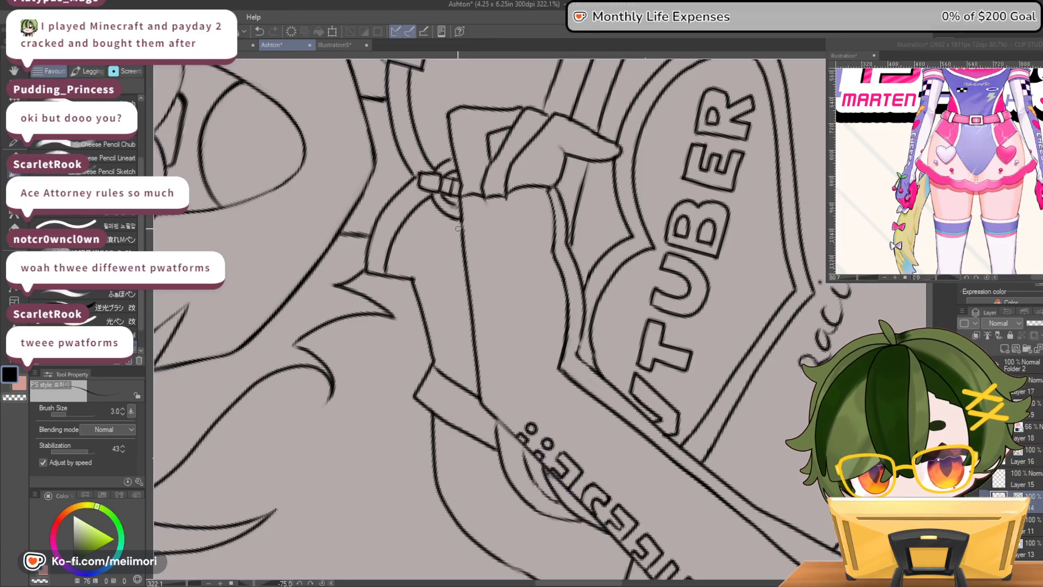
mouse_move(462, 229)
left_mouse_down()
mouse_move(443, 251)
mouse_move(467, 256)
mouse_move(470, 233)
mouse_move(501, 228)
mouse_move(508, 249)
mouse_move(517, 223)
left_mouse_up()
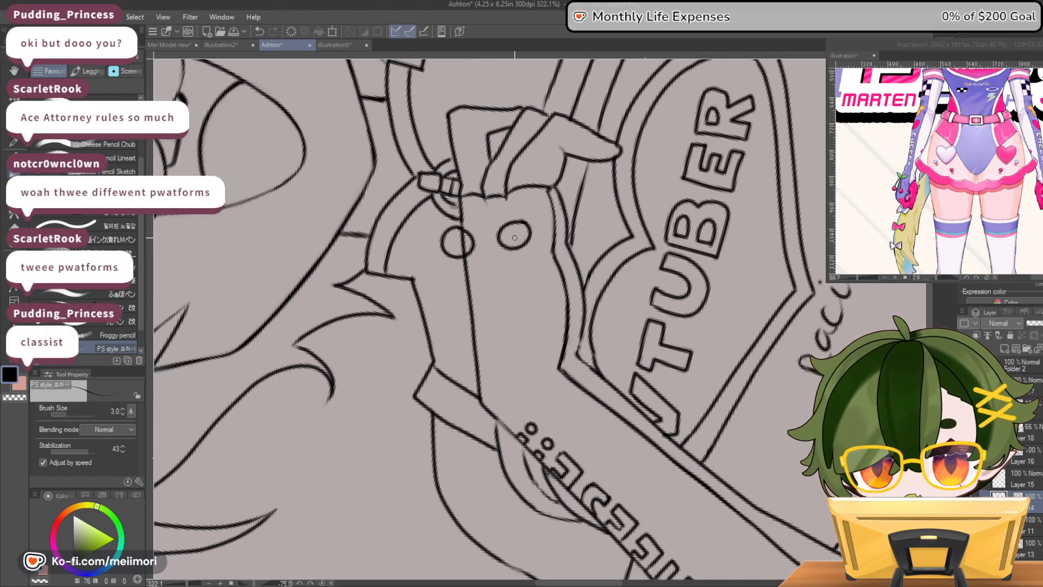
Draw double-lined stems running down from the two cherries to a shared point near the wrist, trimming stray lines with transparent colour
left_click_drag(510, 248, 493, 300)
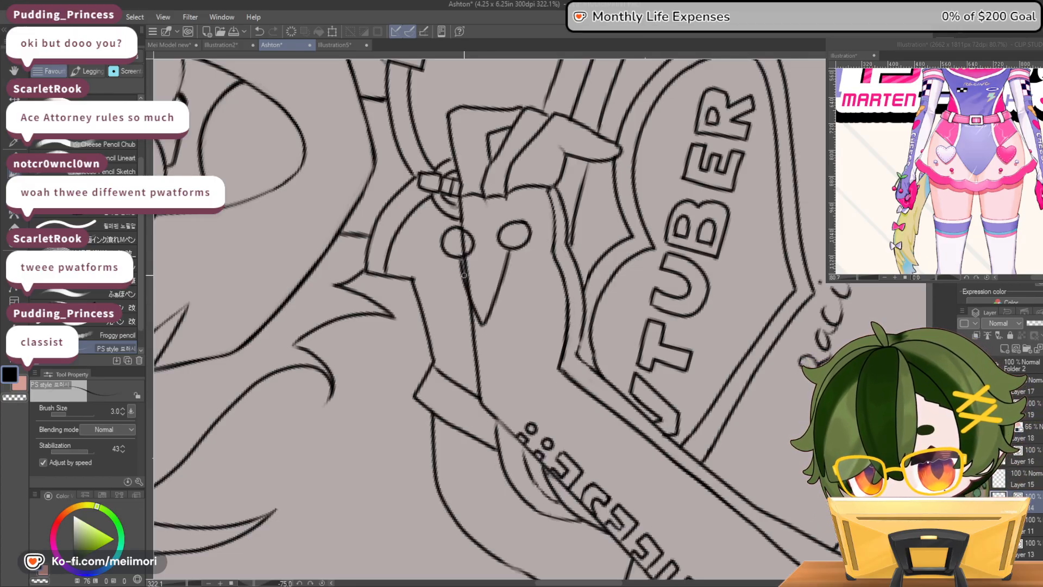
left_click_drag(454, 260, 476, 324)
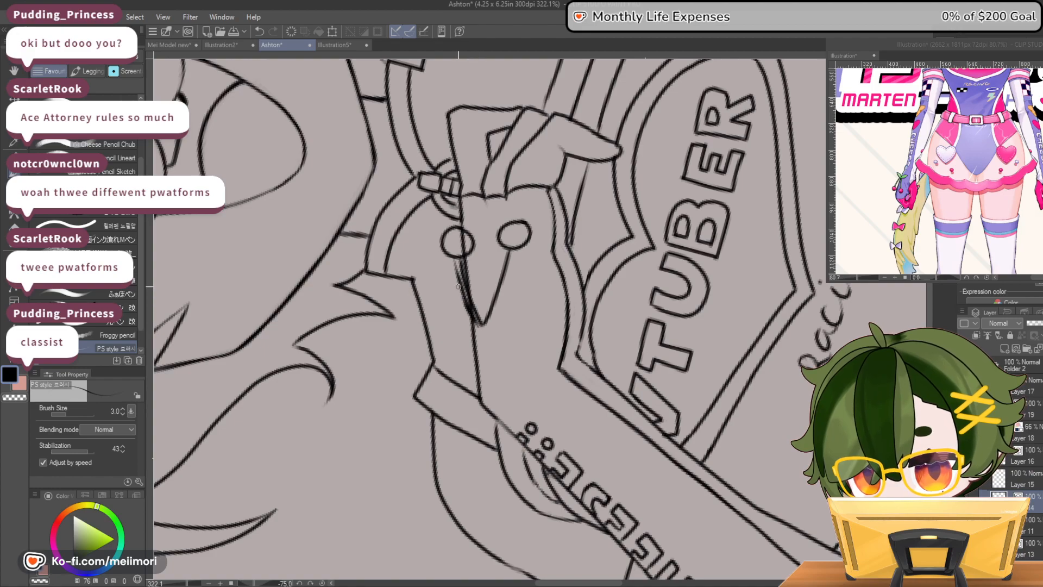
key("c")
left_click_drag(458, 257, 478, 326)
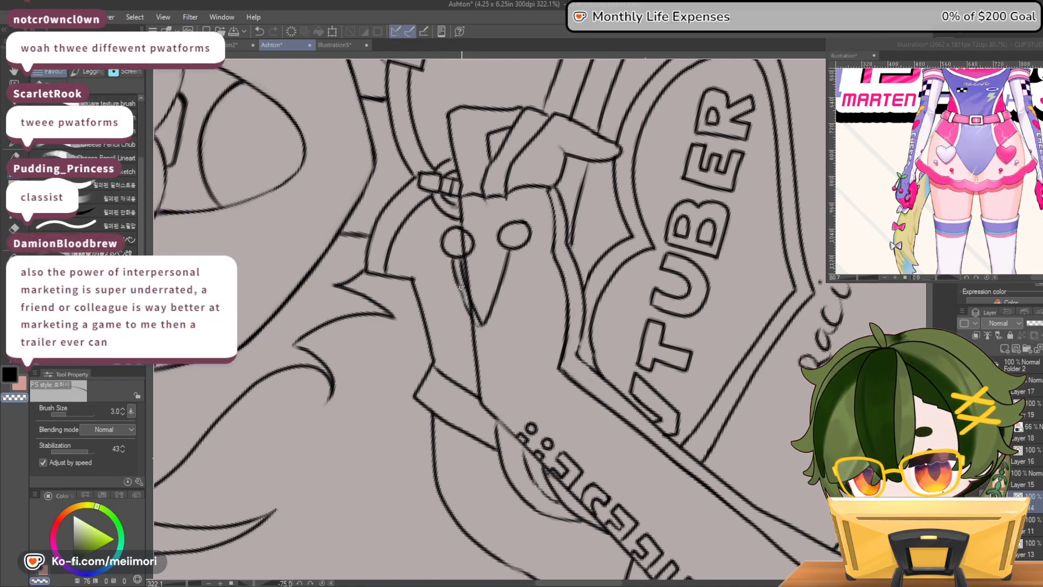
key("c")
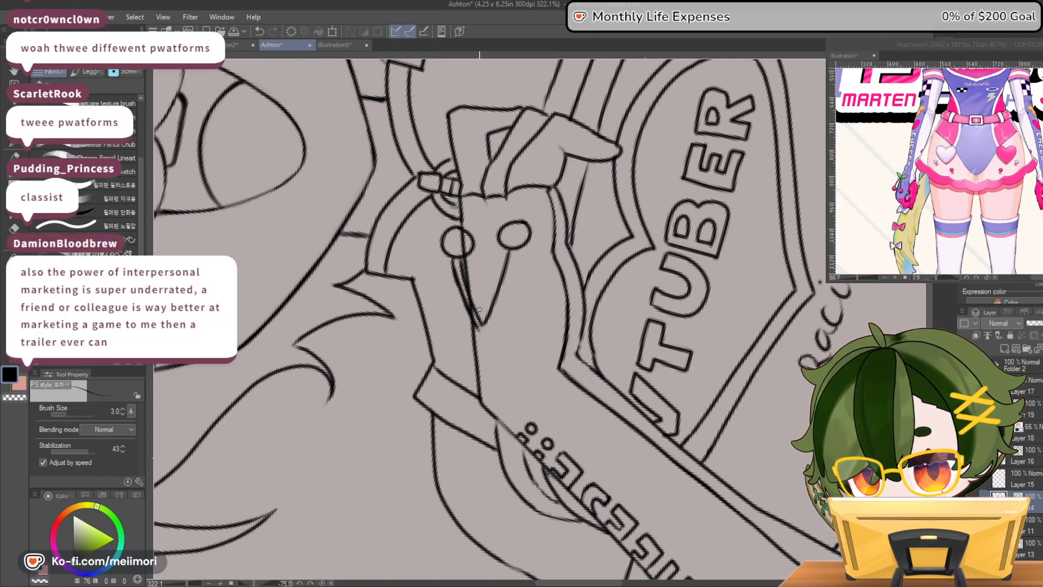
left_click_drag(516, 249, 511, 281)
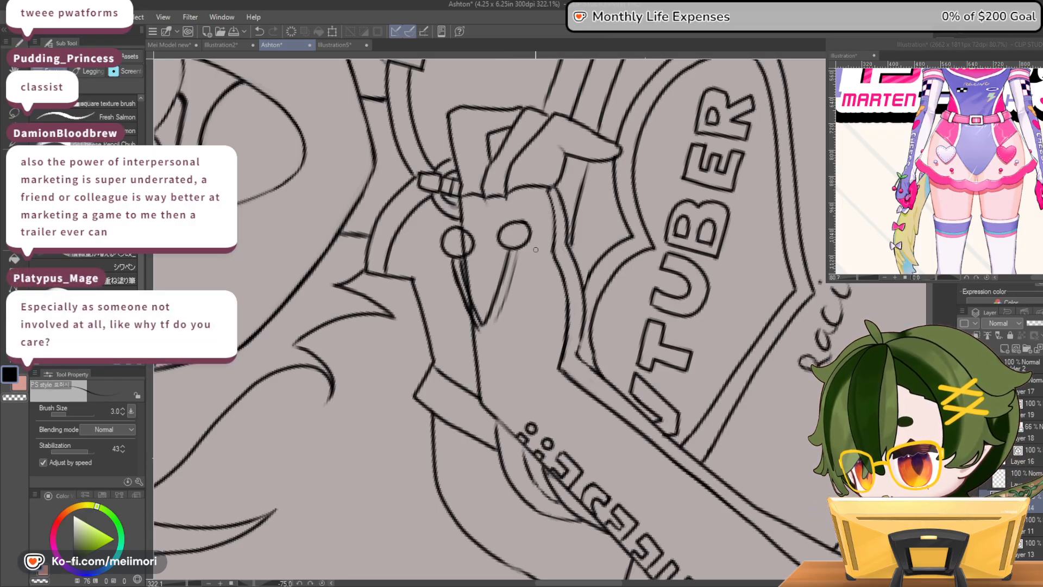
mouse_move(496, 317)
left_mouse_down()
mouse_move(517, 247)
mouse_move(495, 311)
left_mouse_up()
key("c")
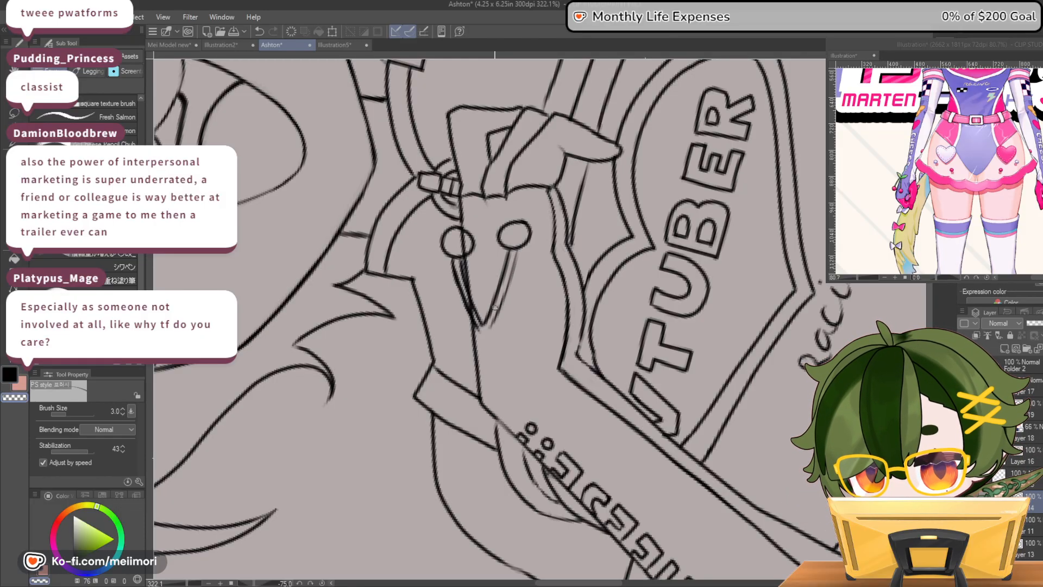
key("c")
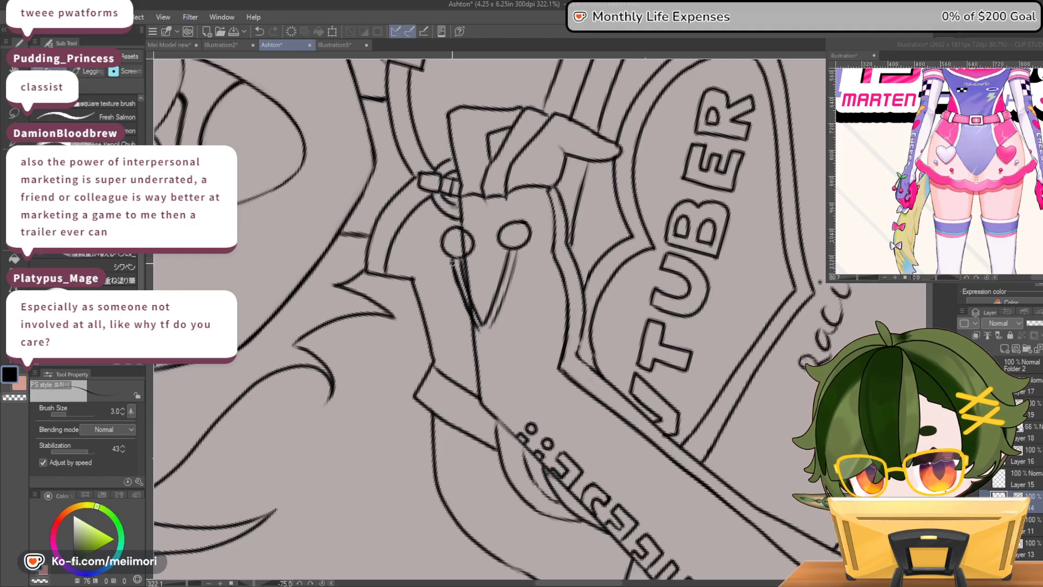
Redraw both cherries' round outlines and clean up the stem lines beneath them
key("c")
mouse_move(474, 243)
left_mouse_down()
mouse_move(456, 227)
mouse_move(468, 224)
mouse_move(444, 236)
left_mouse_up()
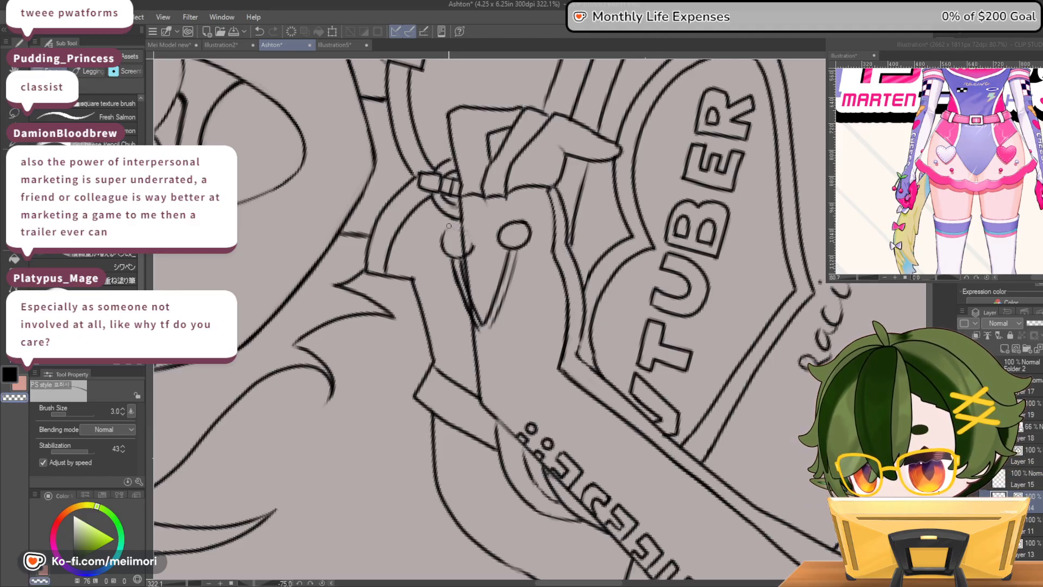
key("c")
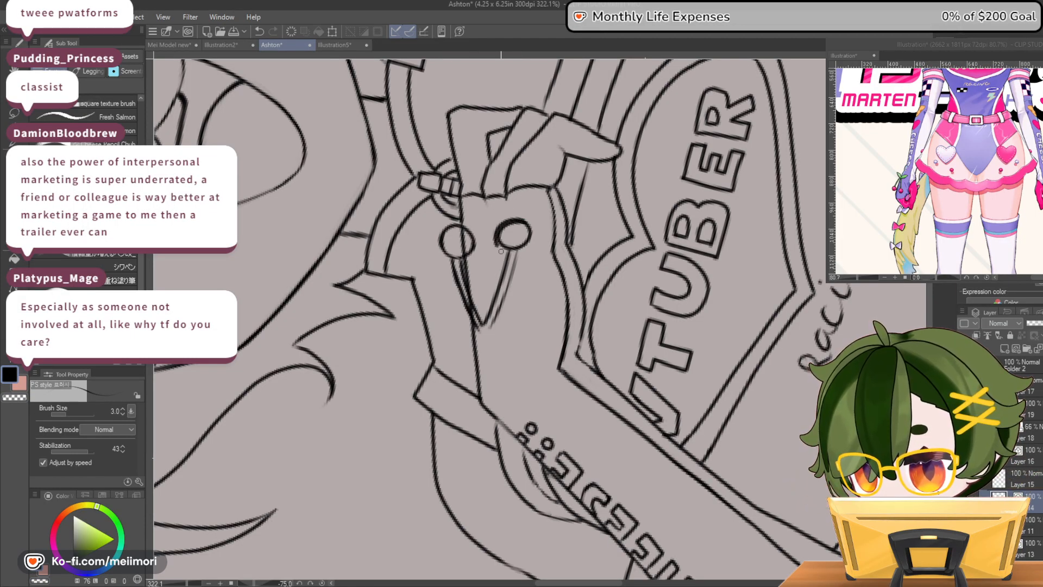
key("c")
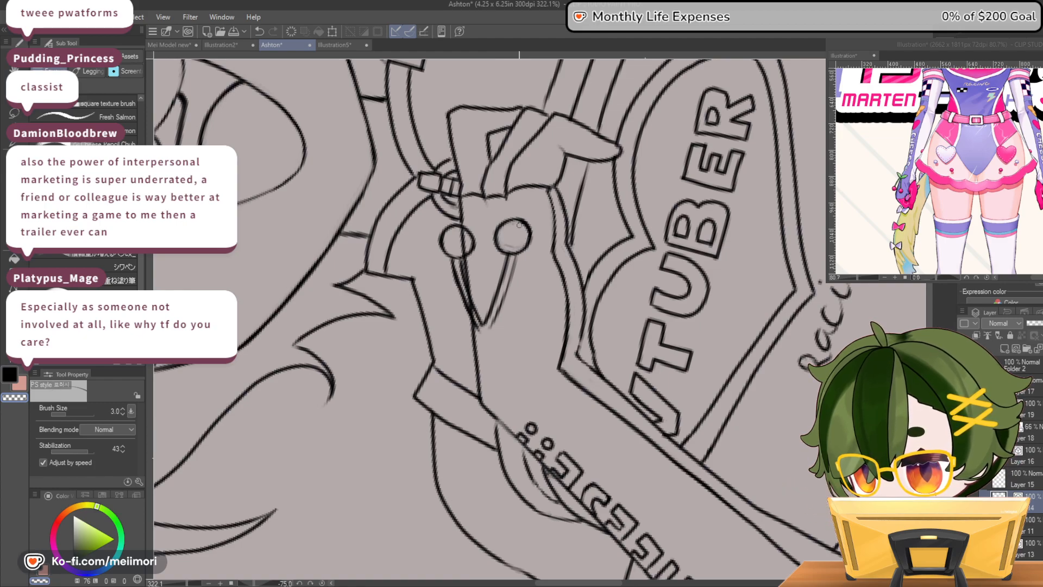
left_click_drag(458, 276, 481, 333)
left_click_drag(455, 269, 476, 323)
key("c")
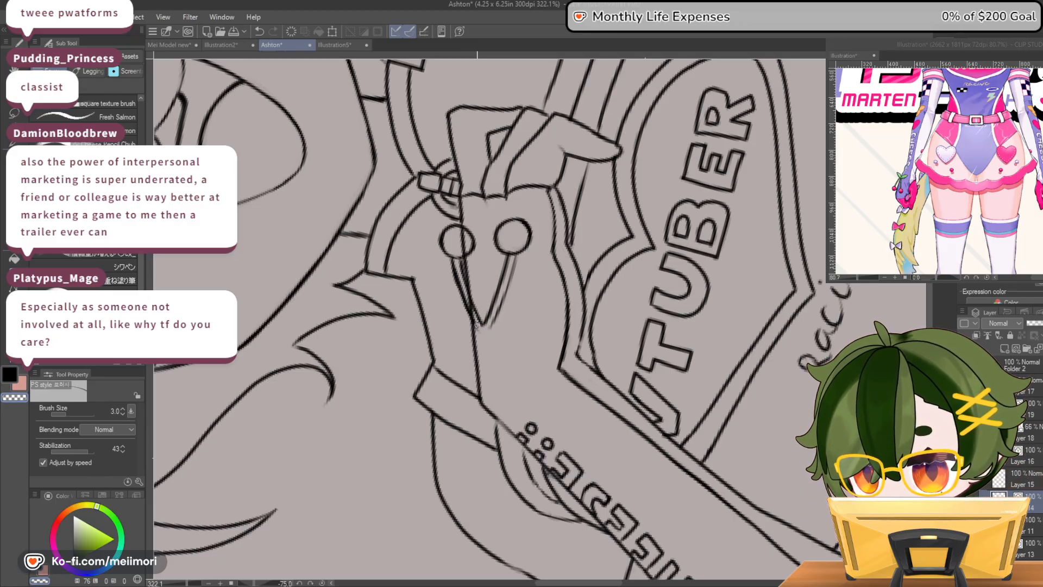
key("c")
Add two small pointed leaves where the cherry stems meet and tidy the stem lines around them
left_click_drag(474, 328, 464, 360)
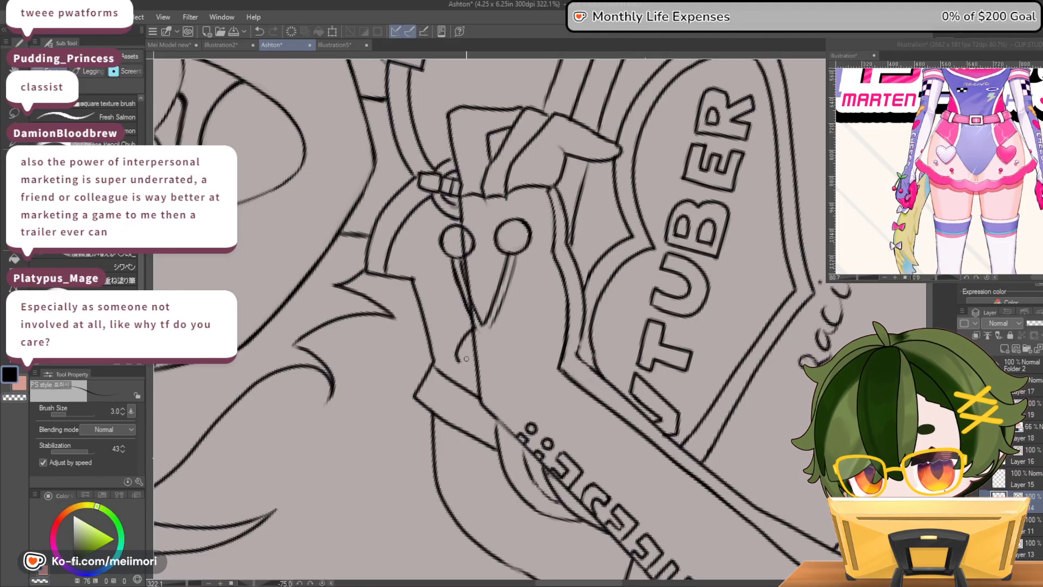
key("ctrl+z")
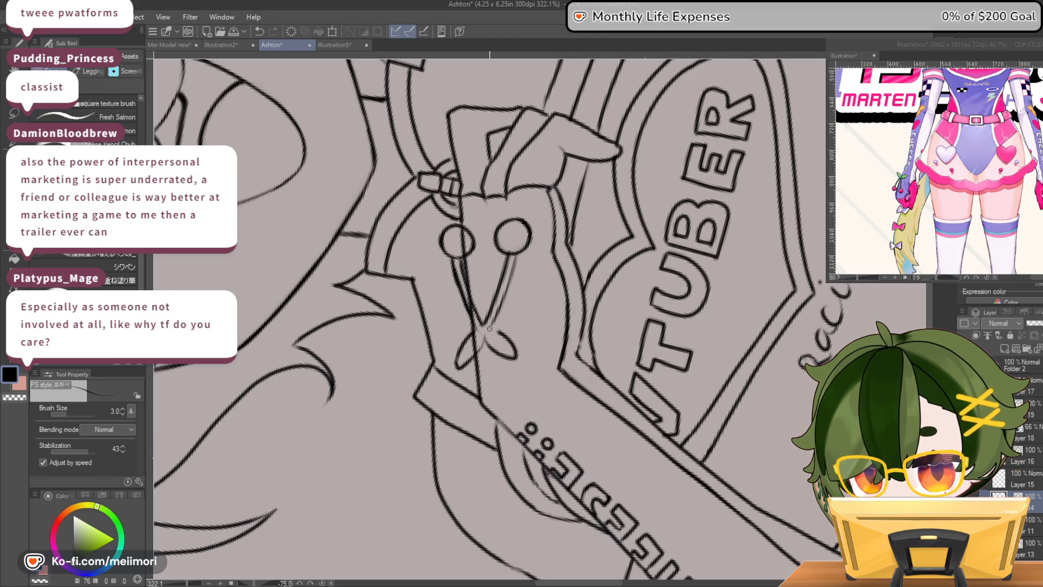
left_click_drag(477, 348, 473, 352)
key("c")
key("c")
key("c")
key("c")
left_click_drag(514, 254, 500, 304)
key("ctrl+z")
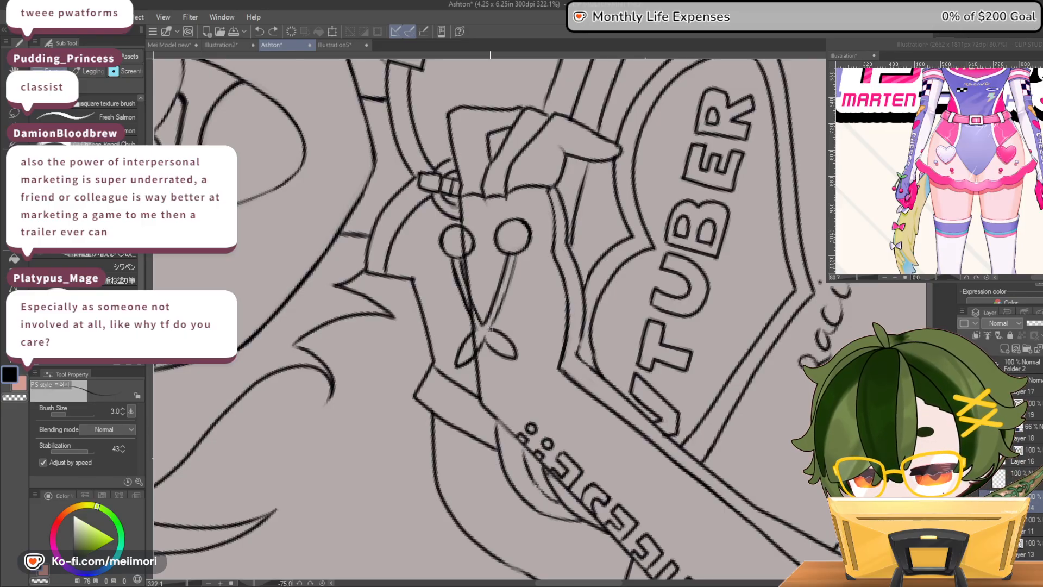
key("c")
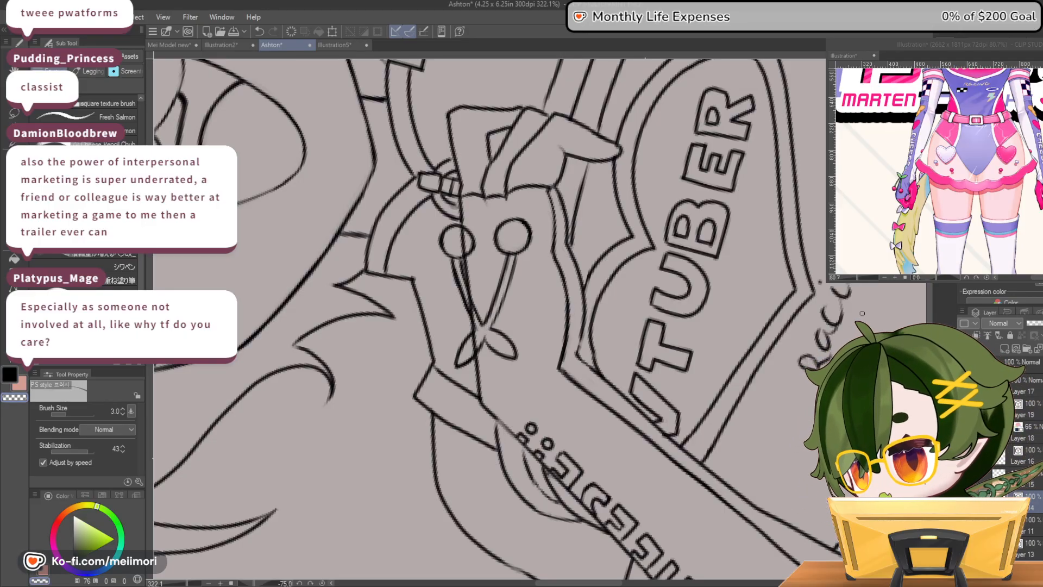
Erase the part of the edge-crossing cherry and its stem that lies inside the hand's outline, using transparent colour
scroll(576, 308, "down", 11)
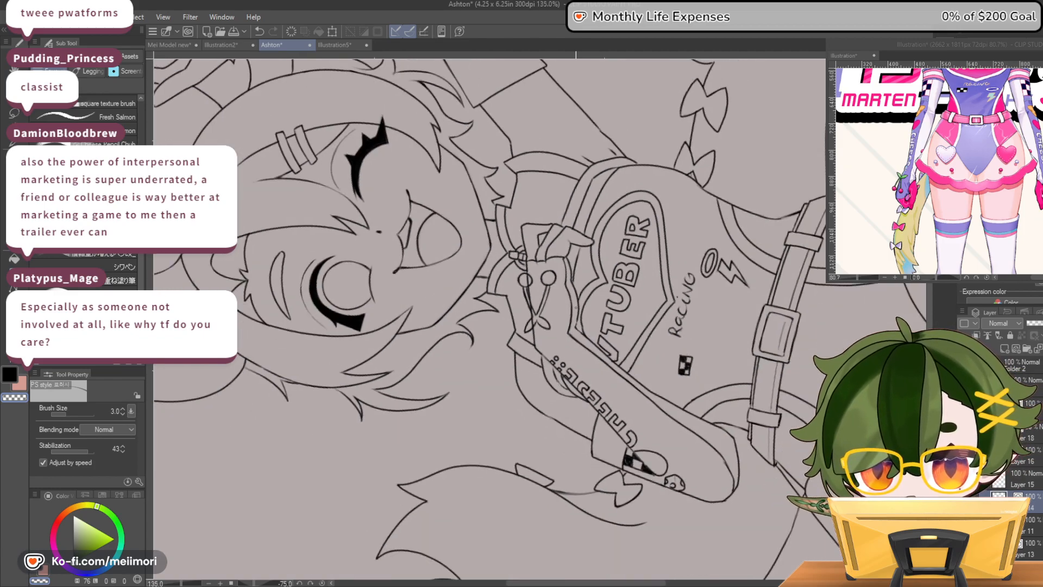
scroll(562, 298, "up", 12)
scroll(530, 290, "down", 5)
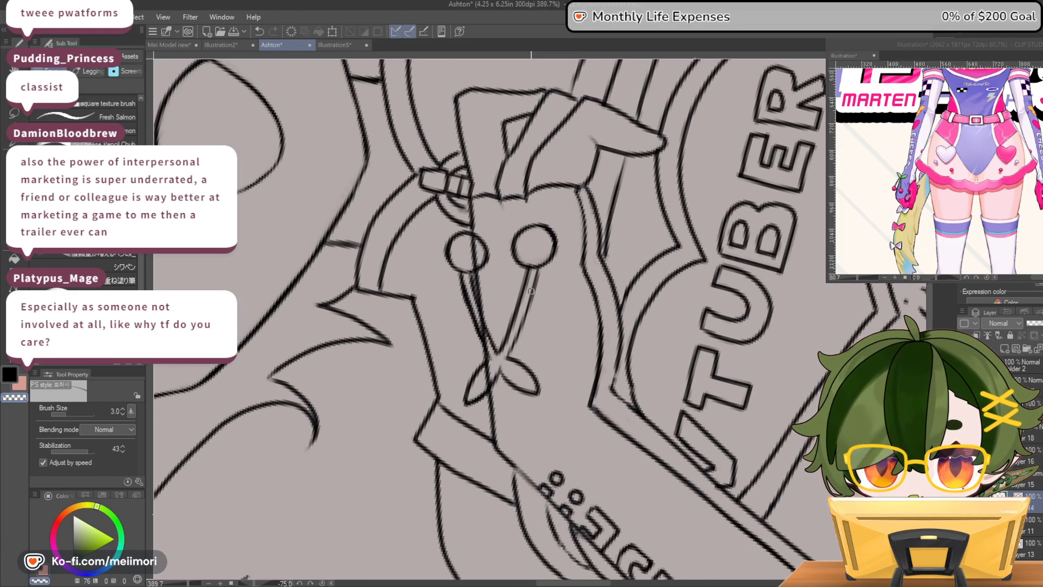
key("ctrl+at")
scroll(616, 260, "down", 7)
scroll(600, 257, "up", 4)
scroll(599, 256, "up", 11)
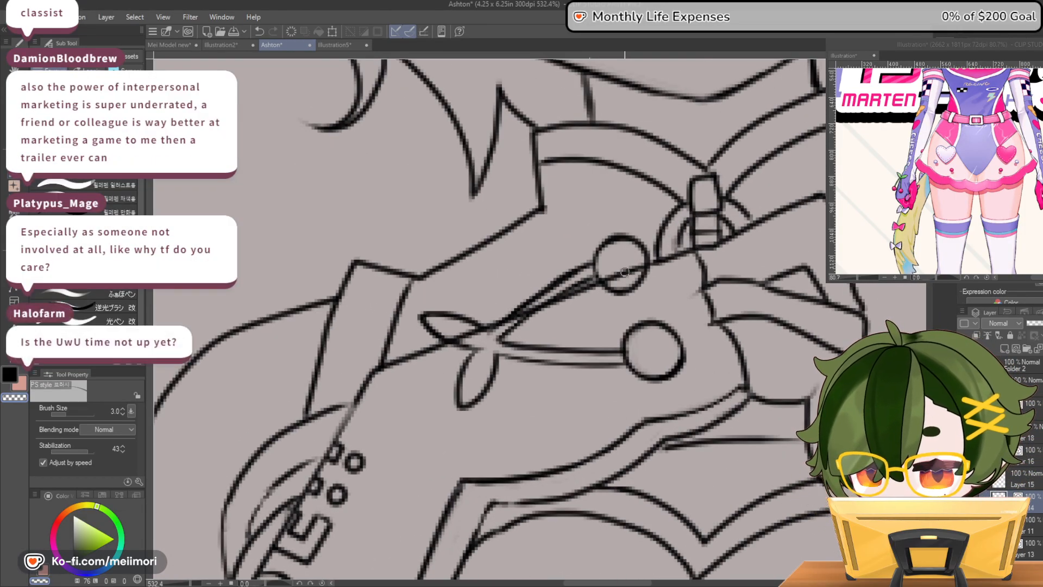
mouse_move(649, 288)
left_mouse_down()
mouse_move(600, 297)
mouse_move(666, 279)
mouse_move(588, 294)
left_mouse_up()
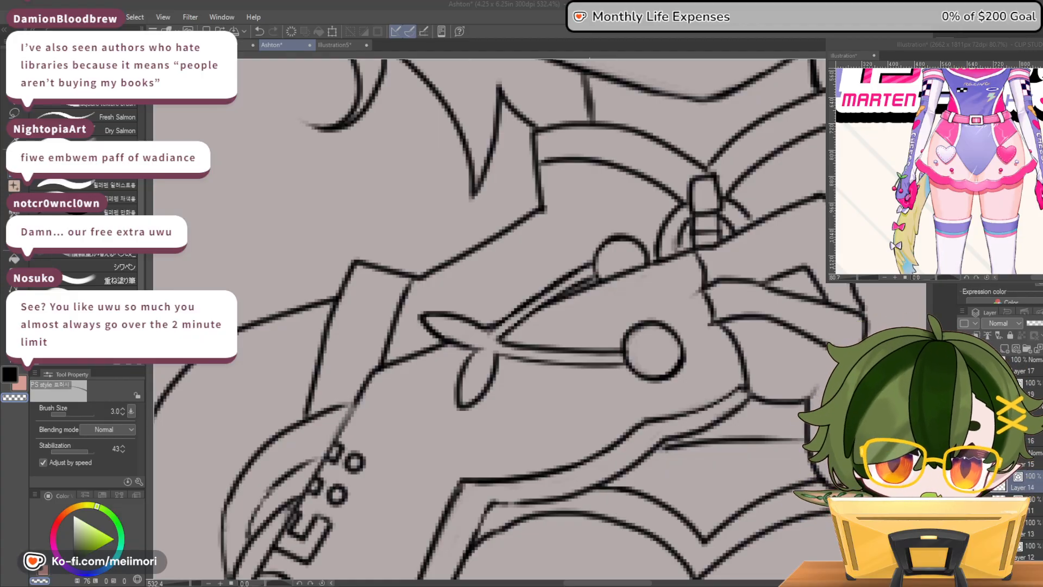
Draw a cherry with a short stem and a small leaf on the raised hand's wrist, just below the thumb base
scroll(696, 354, "down", 20)
scroll(755, 344, "down", 4)
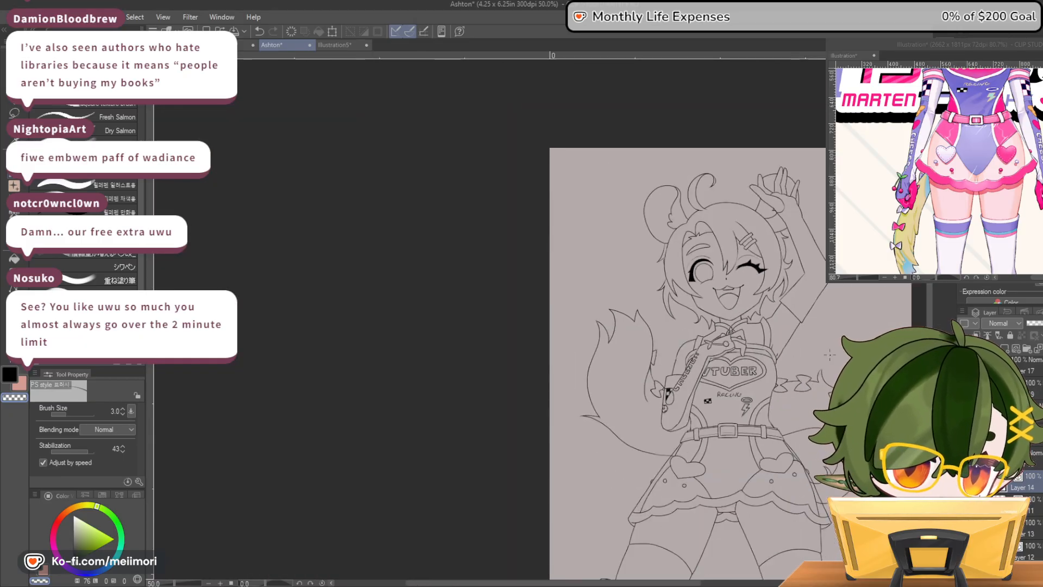
scroll(877, 171, "up", 3)
scroll(814, 211, "up", 2)
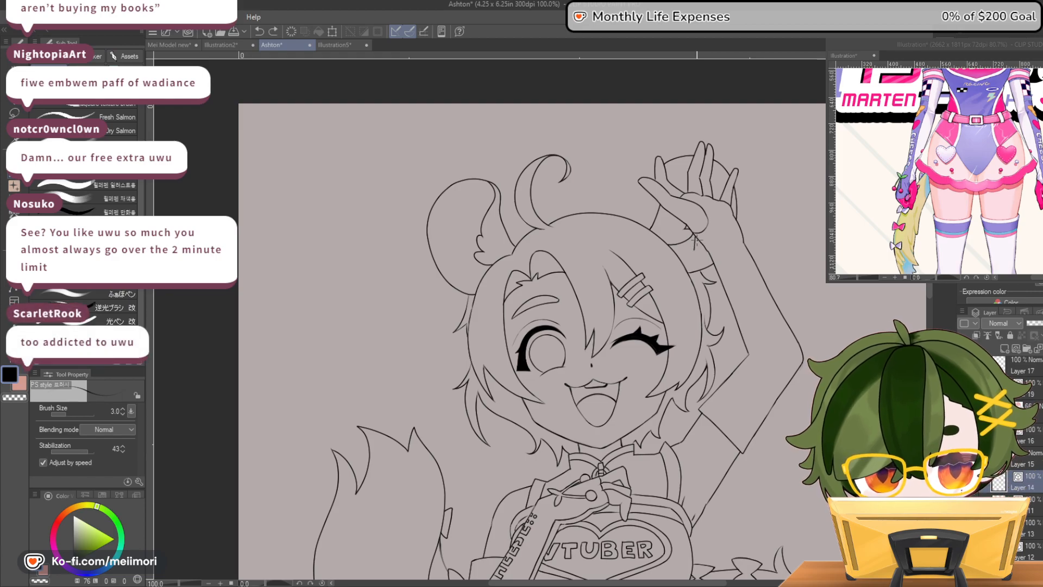
left_click_drag(694, 260, 695, 249)
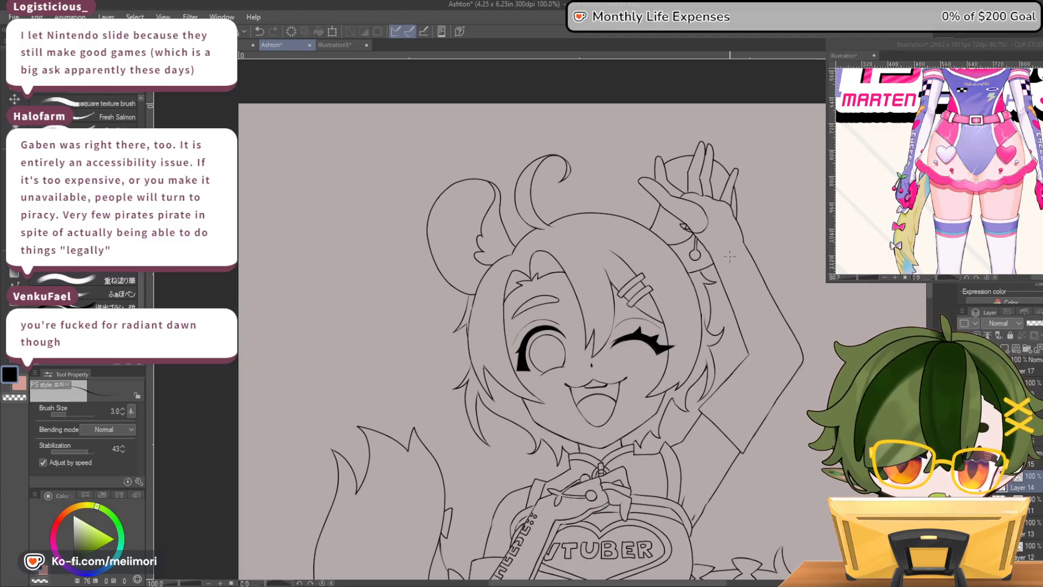
Redraw the small cherry leaf at the raised wrist and erase the line crossing it on the other layer with transparent colour
scroll(731, 256, "down", 1)
scroll(728, 245, "up", 2)
scroll(705, 247, "up", 5)
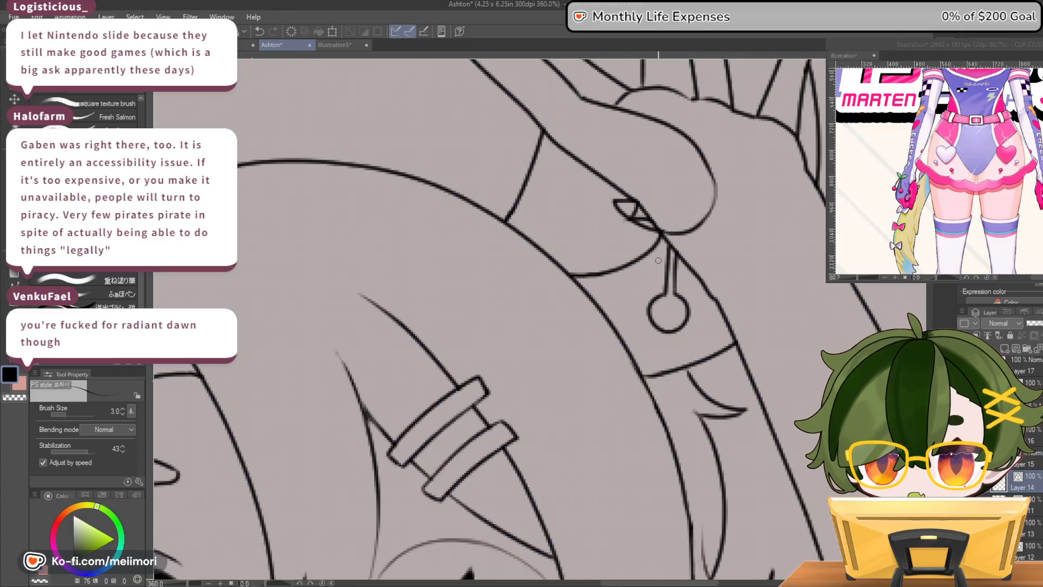
key("ctrl+z")
mouse_move(645, 245)
left_mouse_down()
mouse_move(679, 233)
mouse_move(623, 207)
mouse_move(663, 237)
left_mouse_up()
key("c")
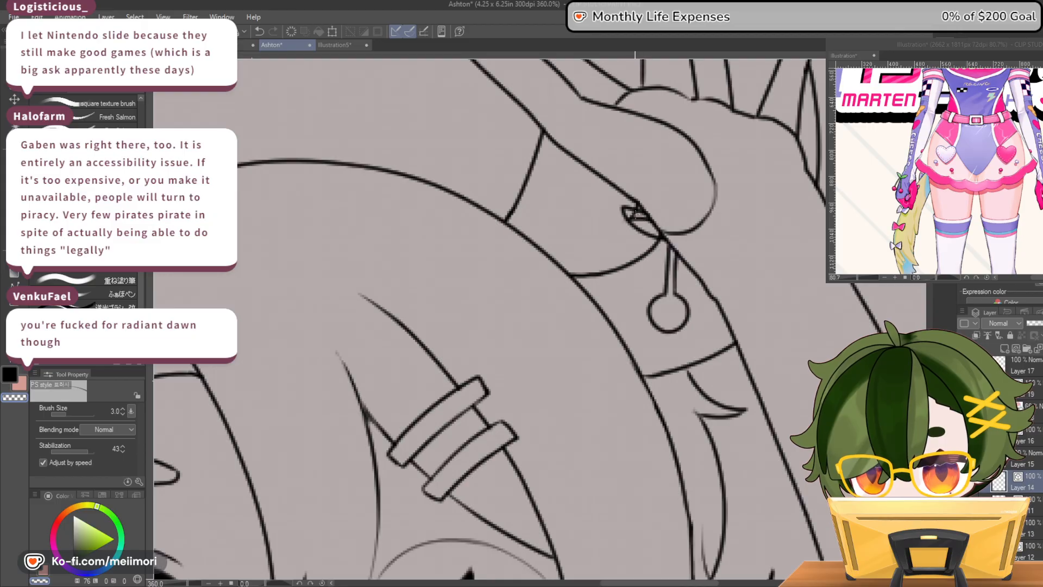
left_click(599, 272, "ctrl+shift")
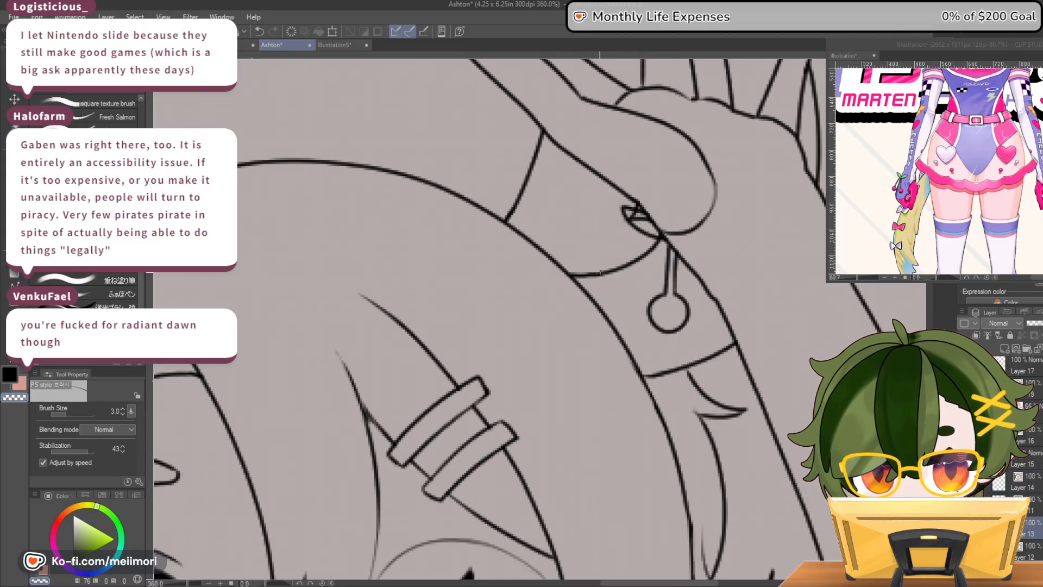
mouse_move(646, 219)
left_mouse_down()
mouse_move(630, 217)
mouse_move(653, 230)
left_mouse_up()
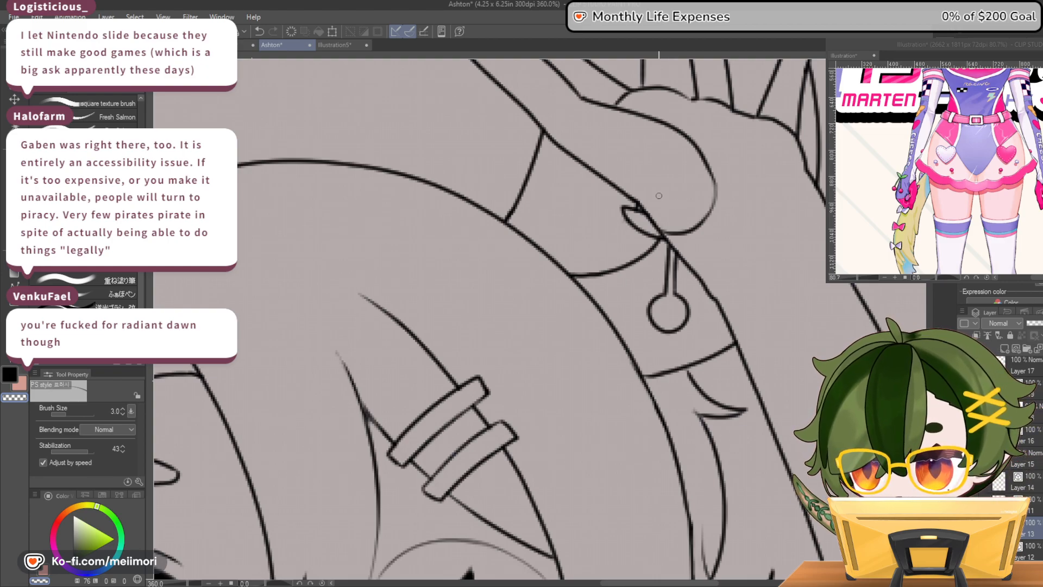
Check the raised hand's cherry against the rest of the figure and compare both arms' glove details
scroll(549, 353, "down", 4)
scroll(550, 355, "down", 4)
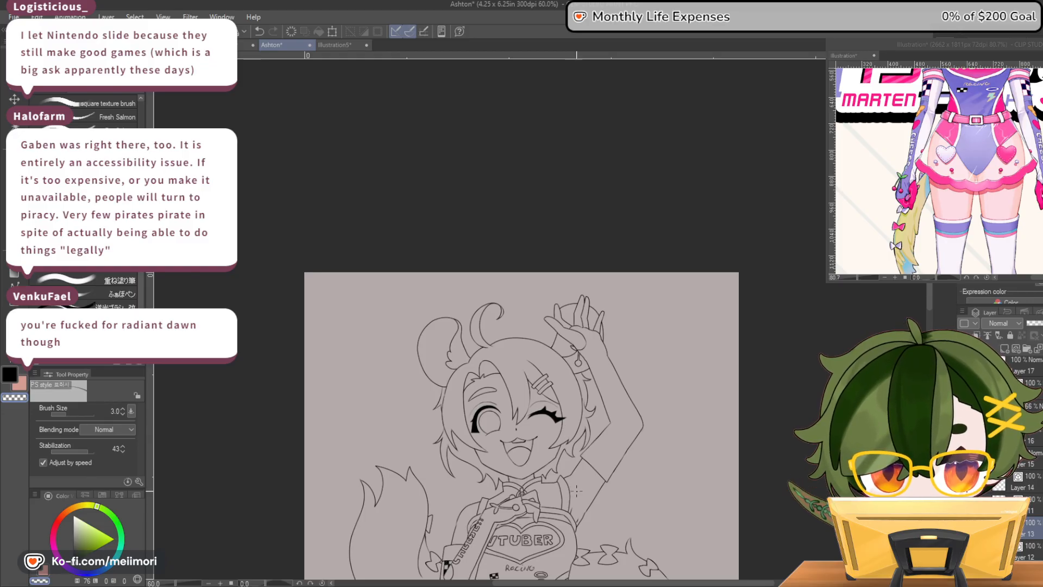
scroll(598, 405, "up", 2)
scroll(629, 321, "down", 1)
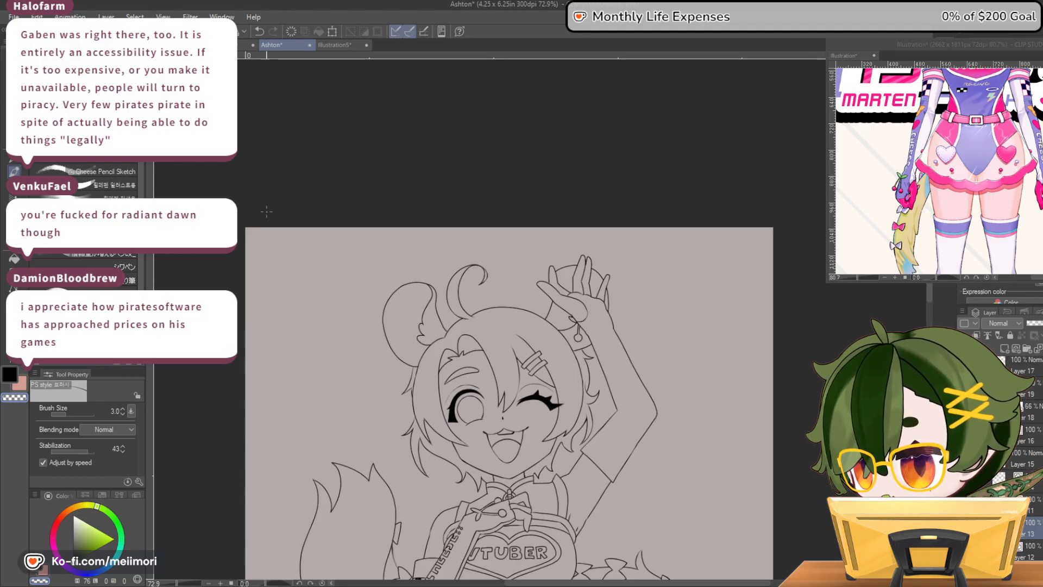
scroll(486, 449, "down", 2)
scroll(486, 450, "up", 1)
scroll(486, 450, "up", 3)
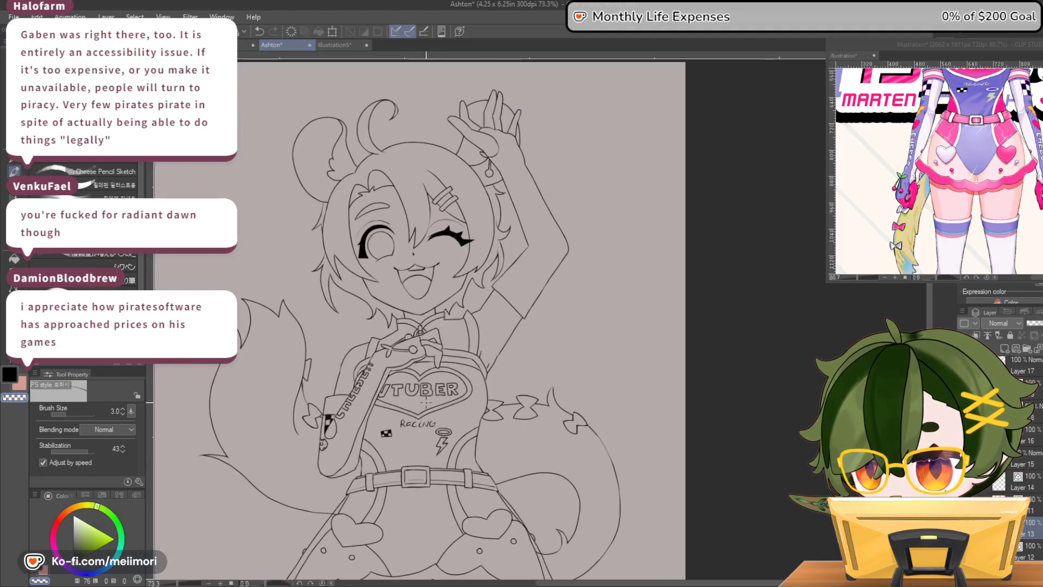
scroll(378, 360, "down", 1)
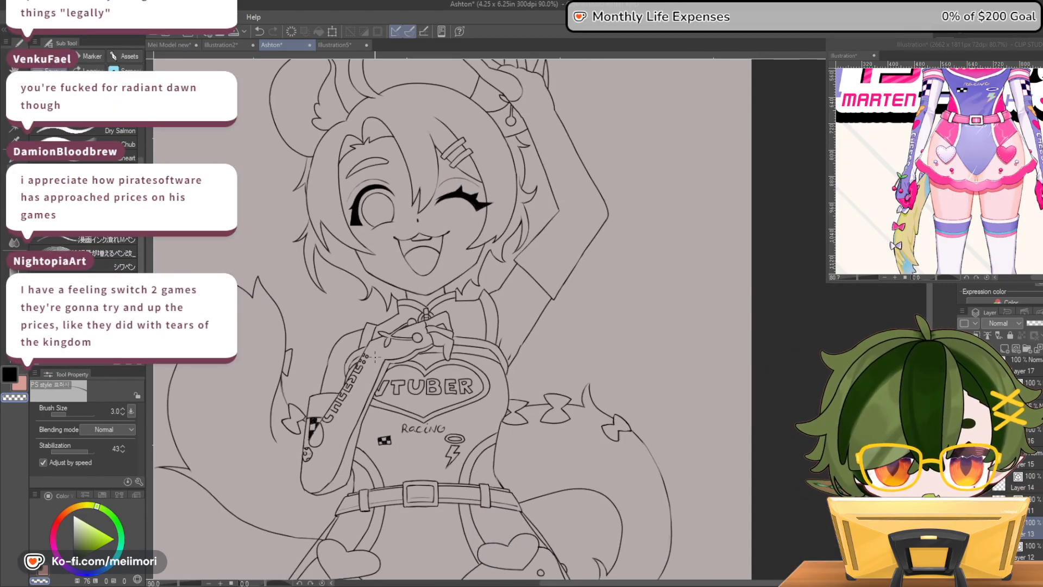
scroll(413, 255, "down", 1)
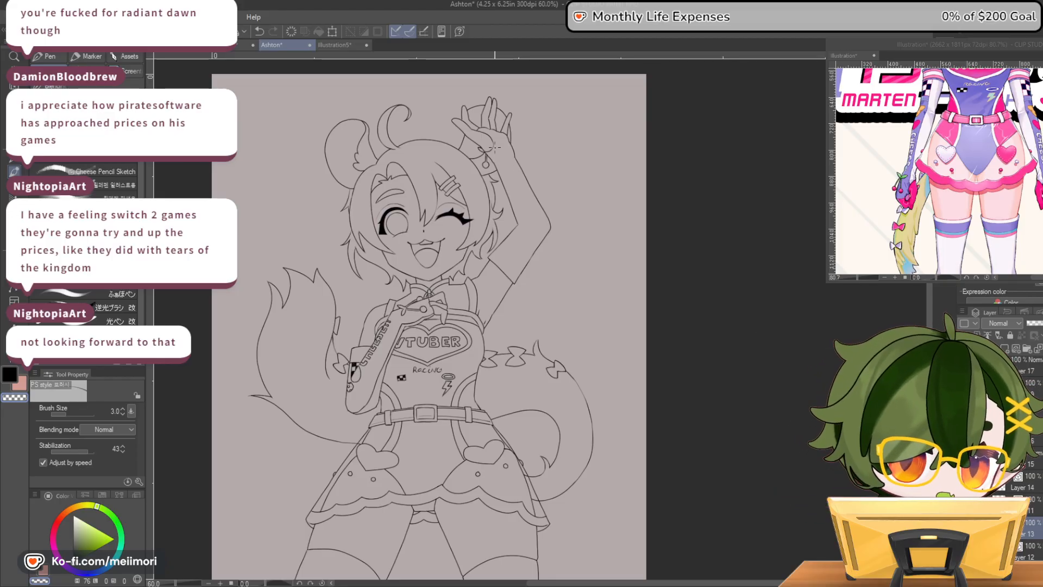
scroll(494, 148, "up", 6)
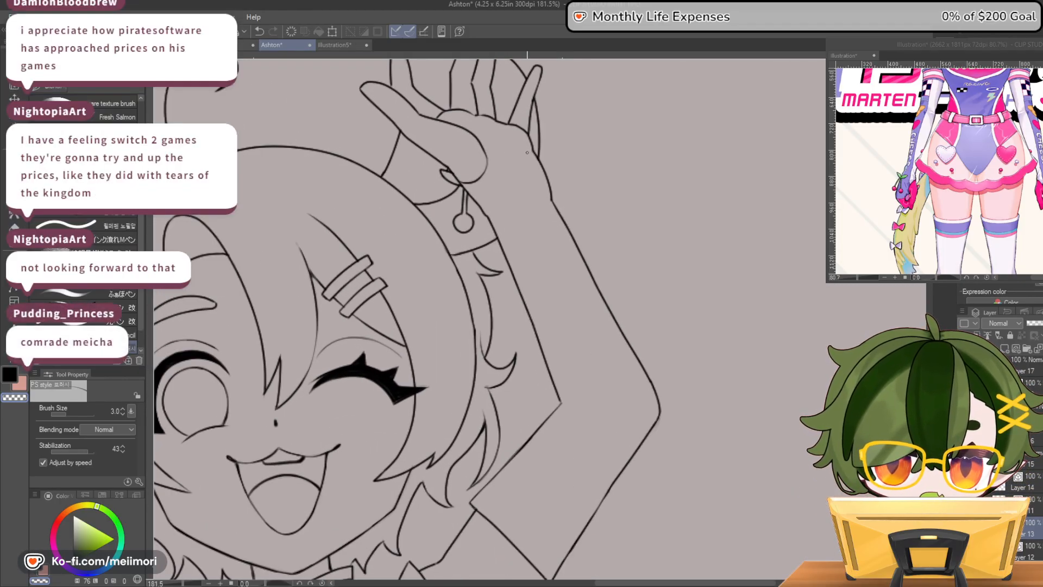
Draw a thin line parallel to the raised arm's inner edge, following the elbow bend from wrist to upper arm
scroll(576, 272, "down", 2)
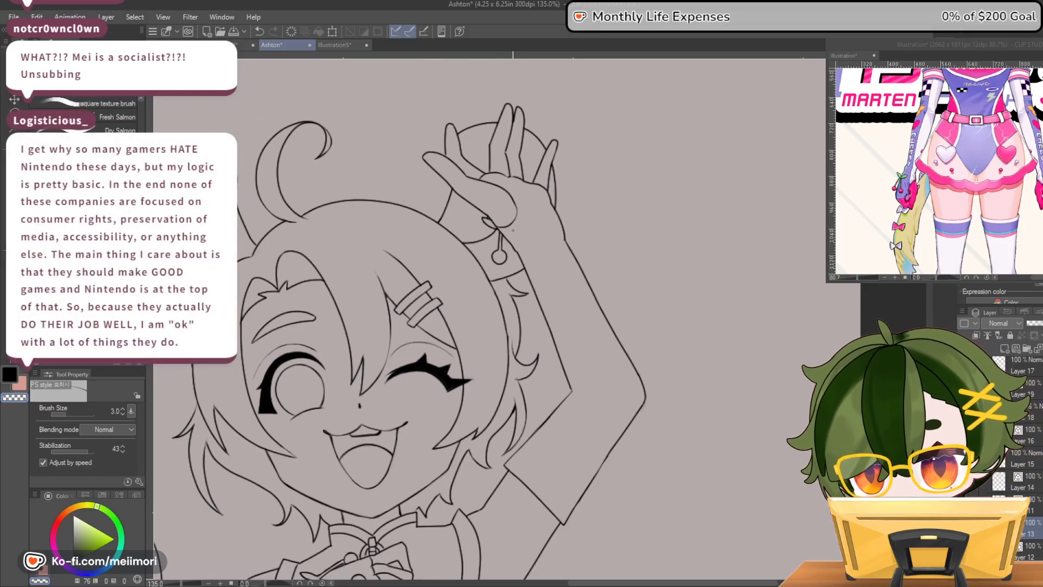
mouse_move(515, 229)
left_mouse_down()
mouse_move(585, 384)
mouse_move(522, 459)
left_mouse_up()
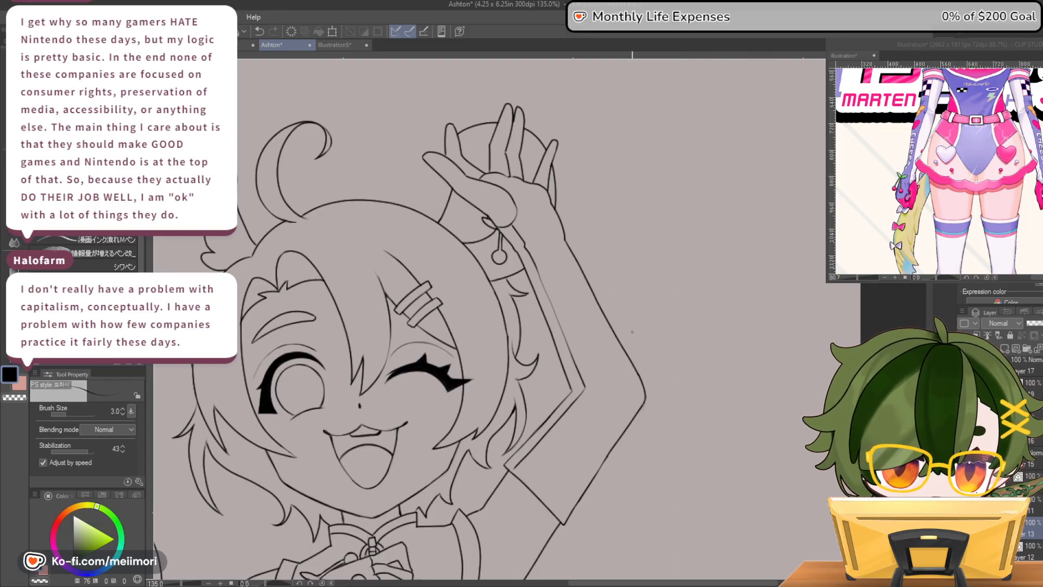
left_click_drag(563, 515, 630, 427)
key("ctrl+z")
left_click_drag(563, 514, 601, 461)
key("ctrl+z")
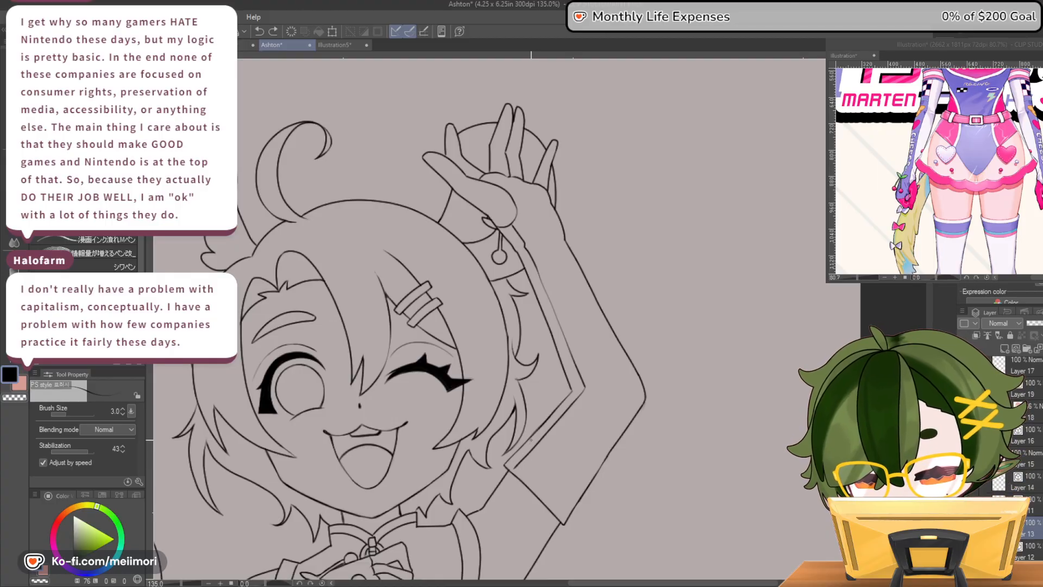
Draw a thin band line across the raised upper arm above the glove's hem and add a small checkered patch inside the inner stripe
left_click_drag(531, 439, 588, 485)
key("c")
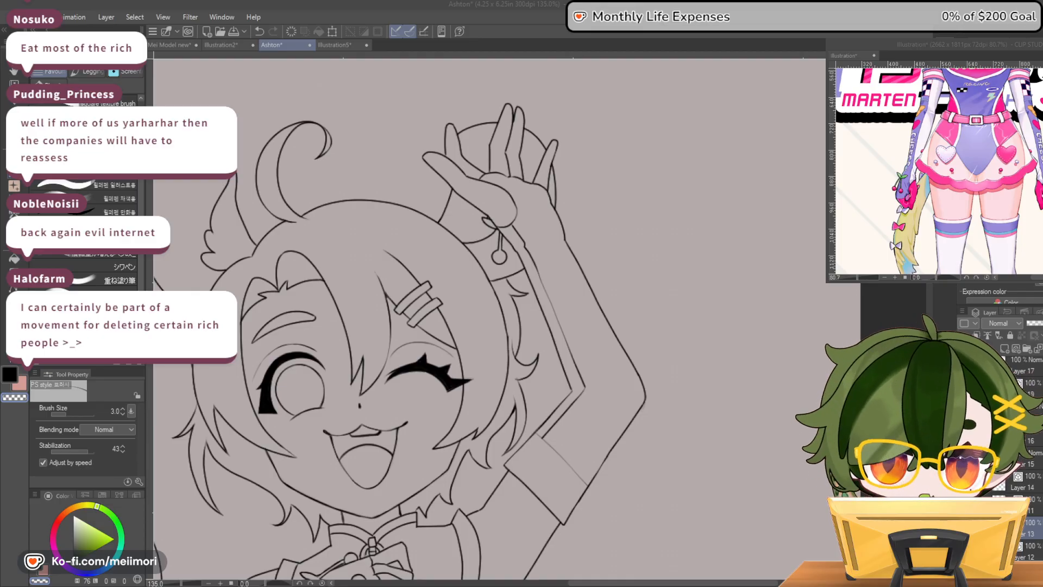
scroll(505, 271, "down", 6)
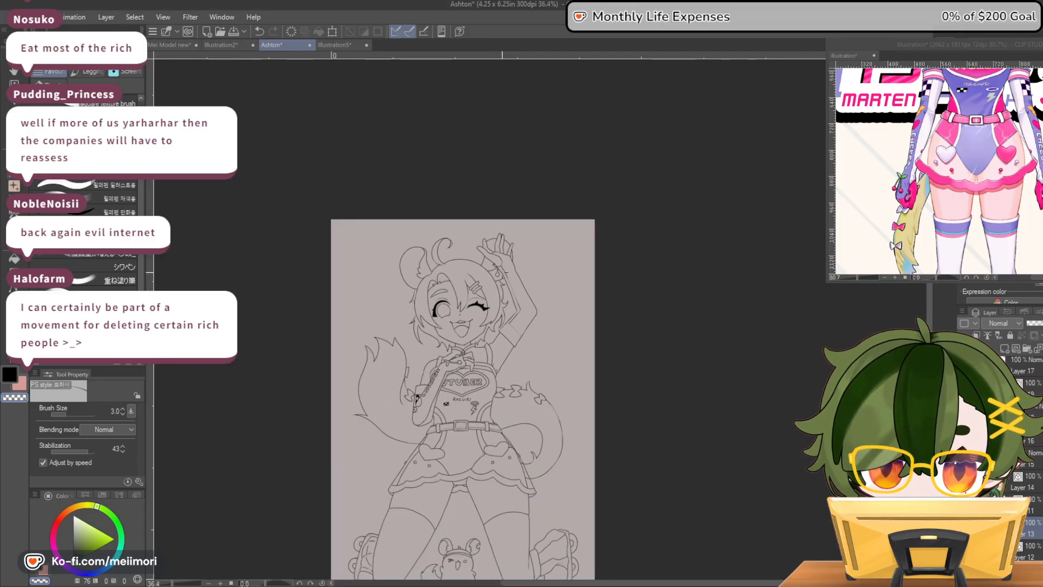
scroll(505, 270, "up", 6)
scroll(516, 296, "up", 1)
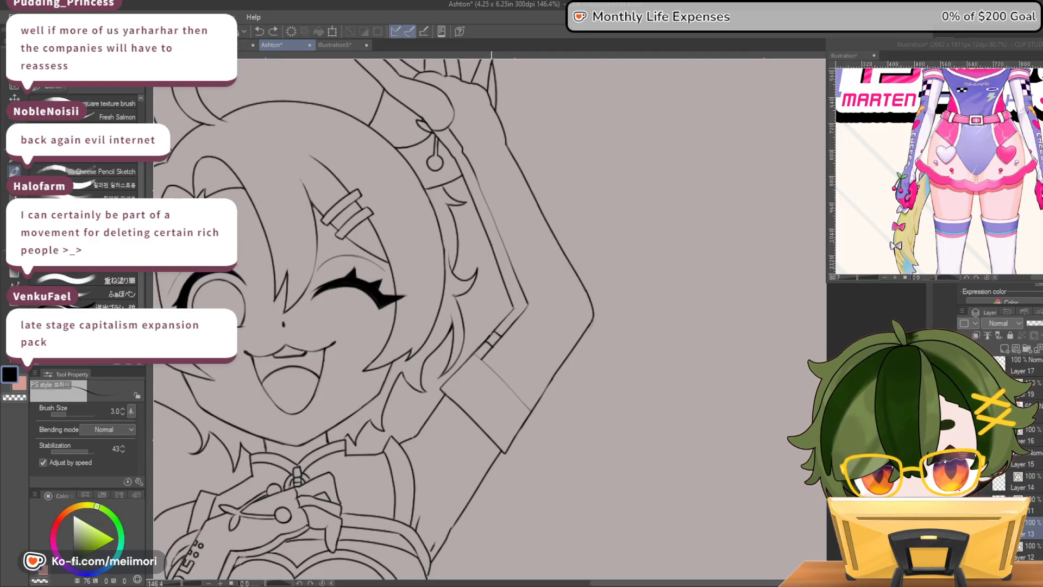
left_click_drag(492, 335, 498, 341)
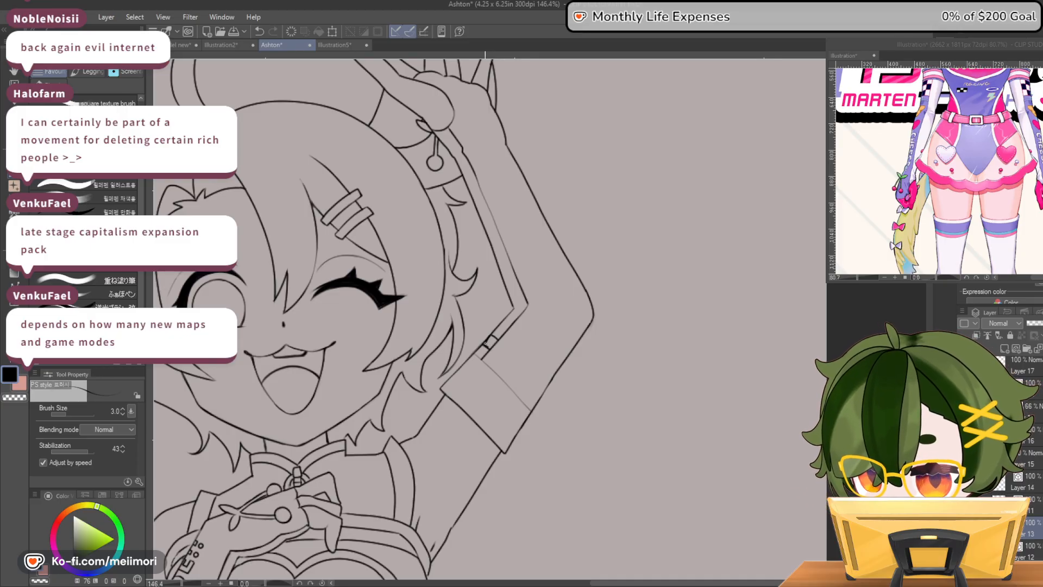
left_click_drag(486, 341, 488, 347)
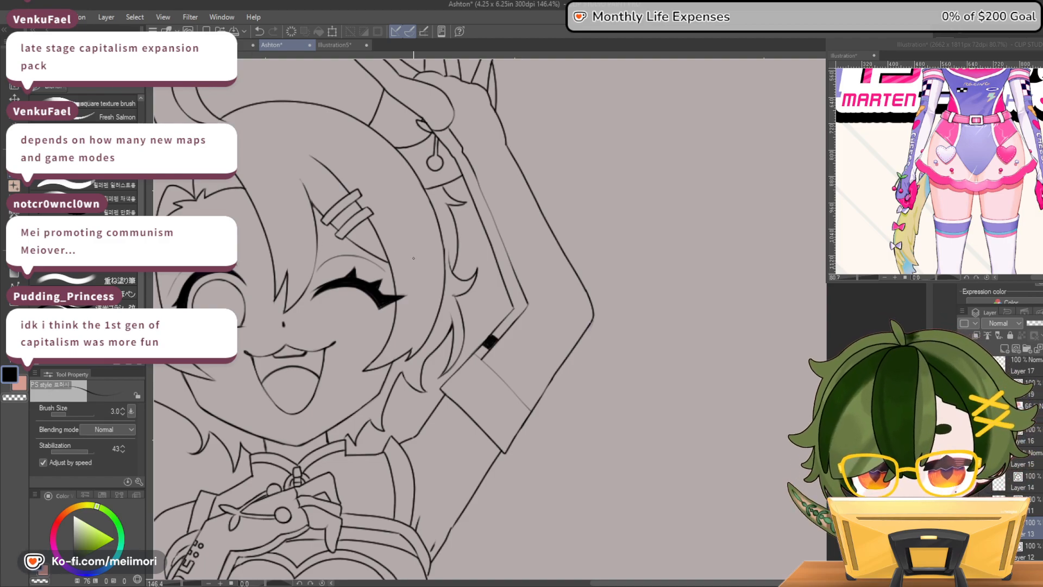
Examine the whole figure's lineart, from the raised arm to the skates and mascot, for missing outfit details
scroll(421, 202, "down", 1)
scroll(416, 142, "down", 9)
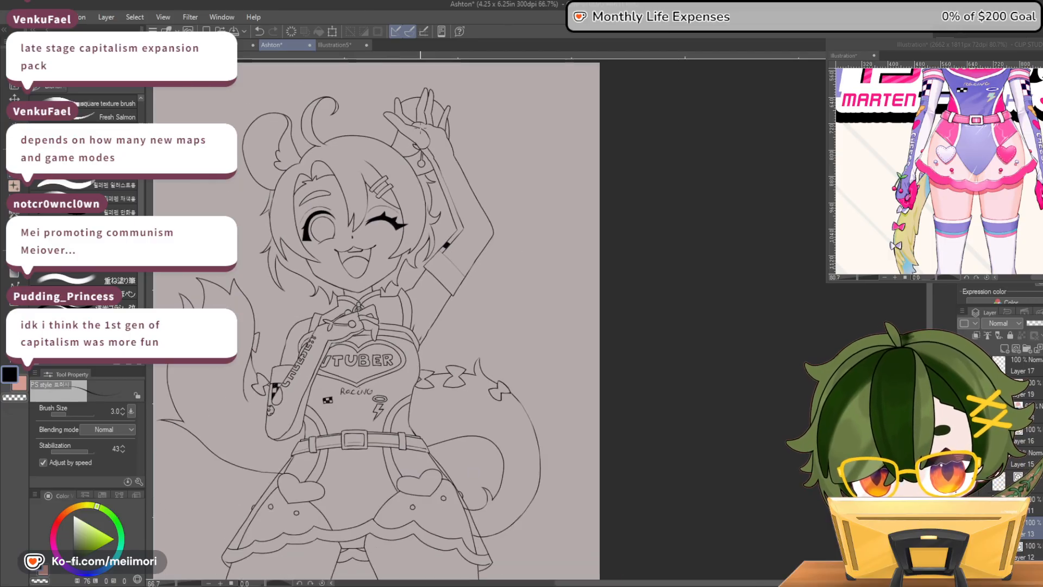
scroll(433, 150, "up", 4)
scroll(332, 432, "up", 4)
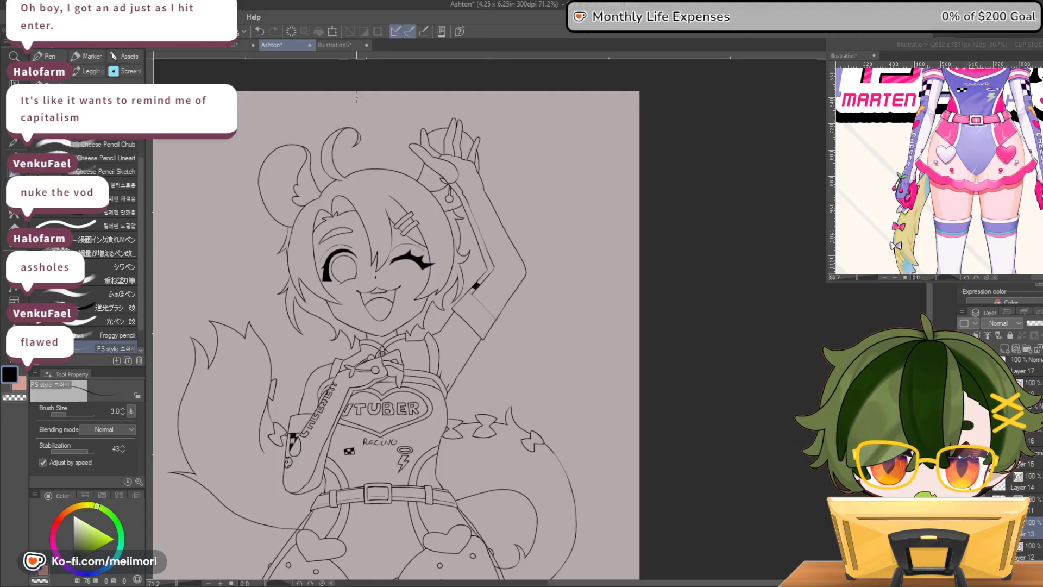
scroll(397, 278, "down", 3)
scroll(469, 370, "up", 4)
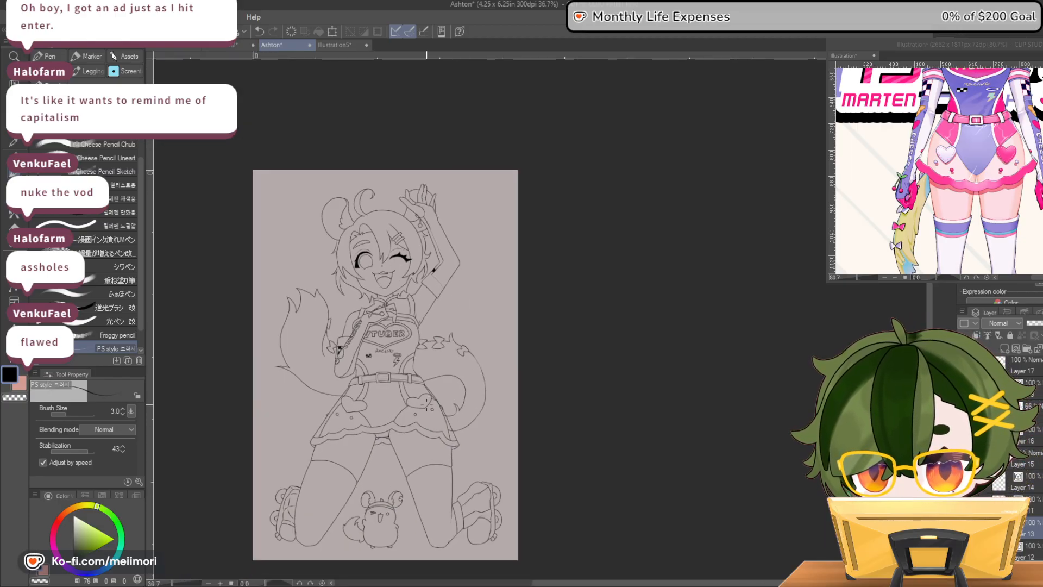
scroll(353, 292, "down", 4)
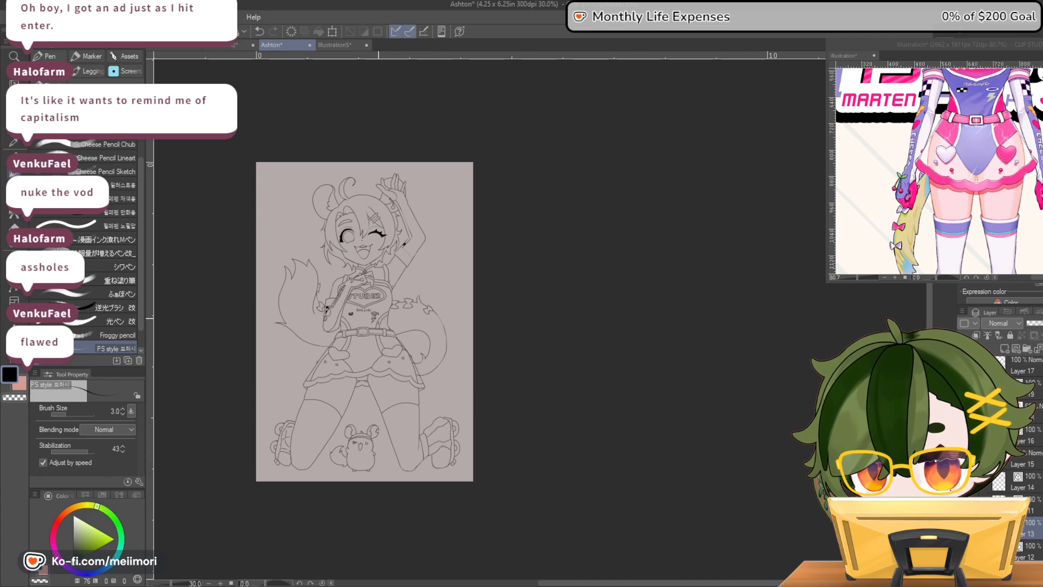
scroll(404, 330, "up", 1)
scroll(232, 224, "down", 1)
scroll(232, 224, "down", 1)
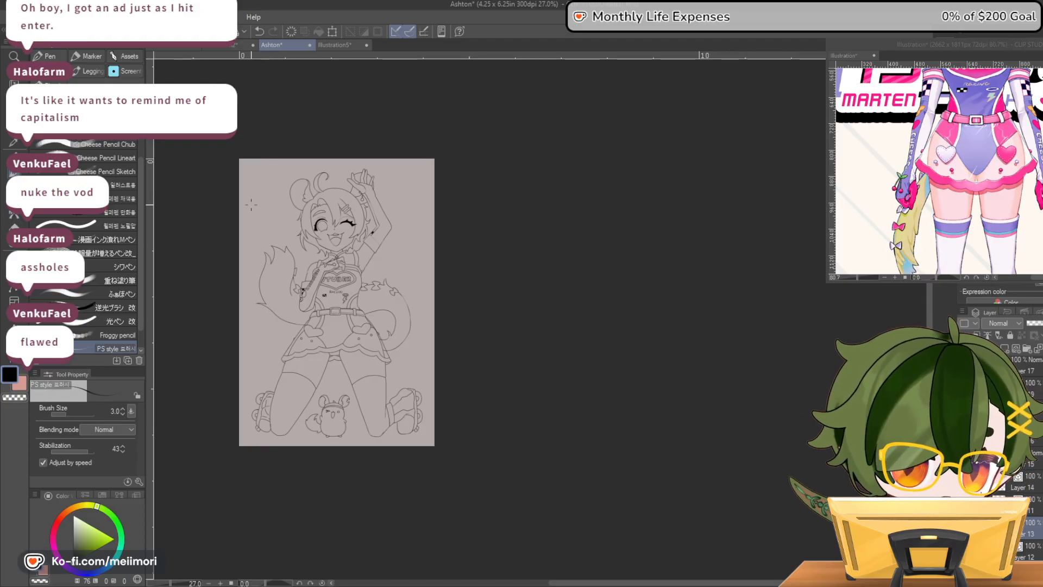
scroll(239, 237, "up", 4)
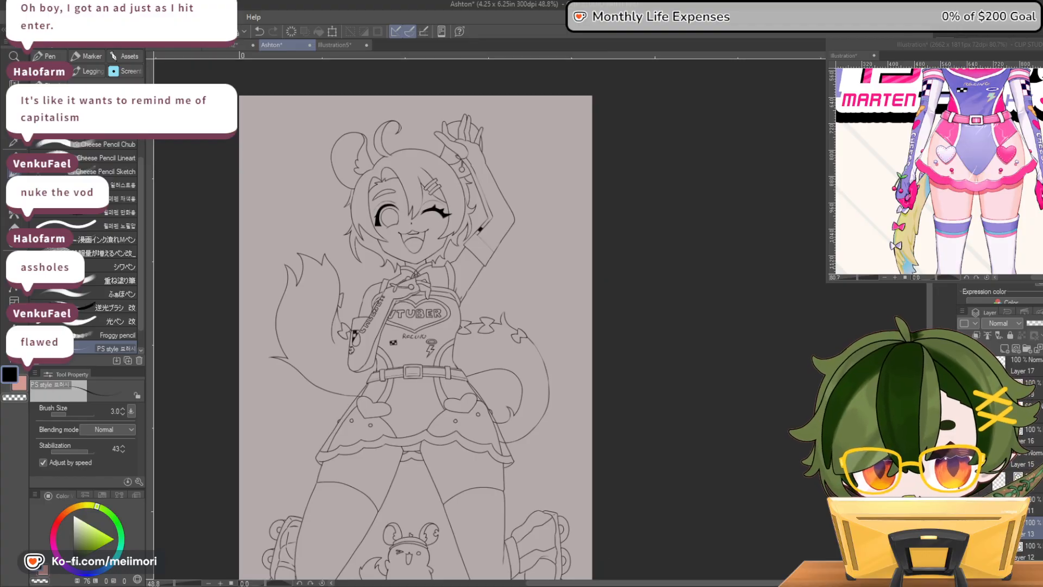
left_click_drag(583, 583, 556, 585)
scroll(468, 191, "up", 1)
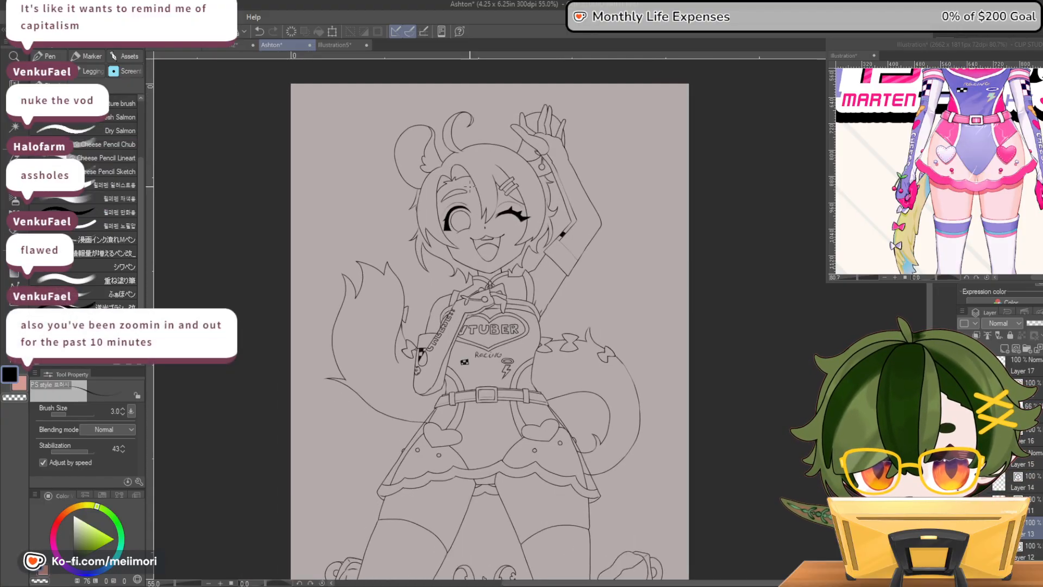
left_click_drag(927, 271, 927, 302)
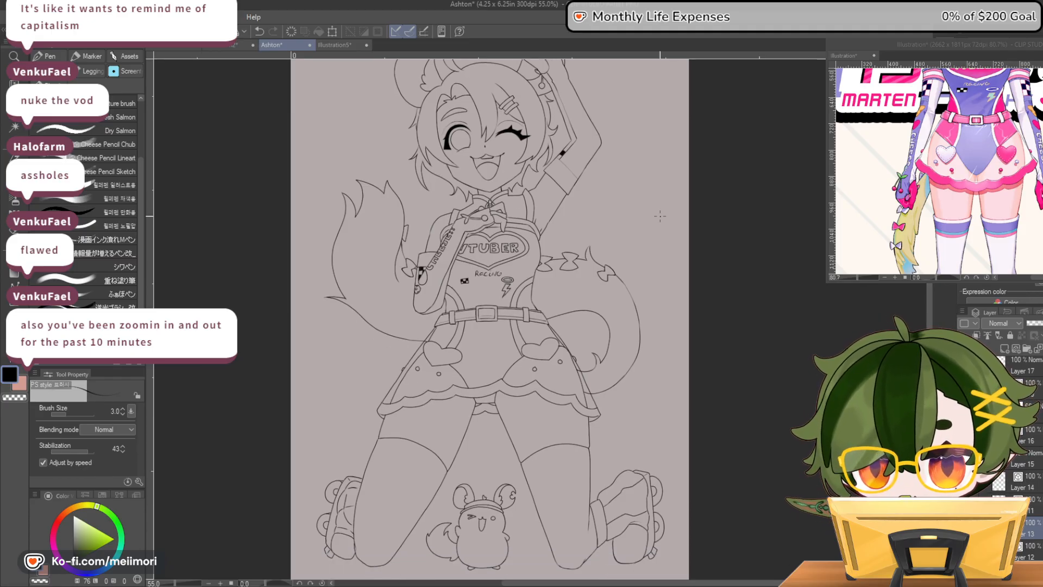
scroll(655, 212, "up", 2)
scroll(502, 233, "down", 2)
scroll(452, 355, "down", 3)
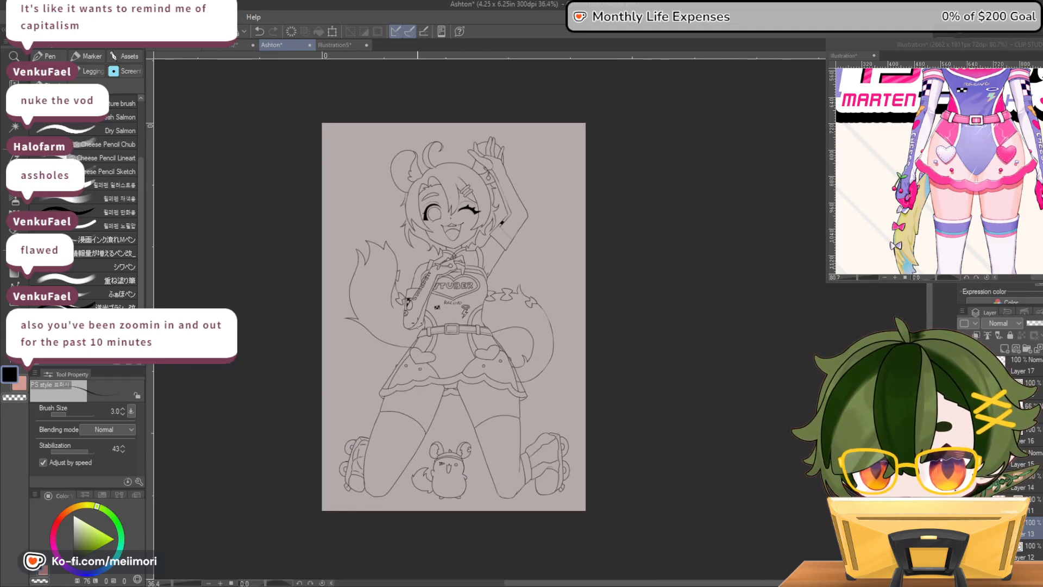
Draw a long curved headband line across the head, from behind the ear to the hair beside the raised wrist
scroll(429, 198, "up", 3)
scroll(454, 106, "up", 3)
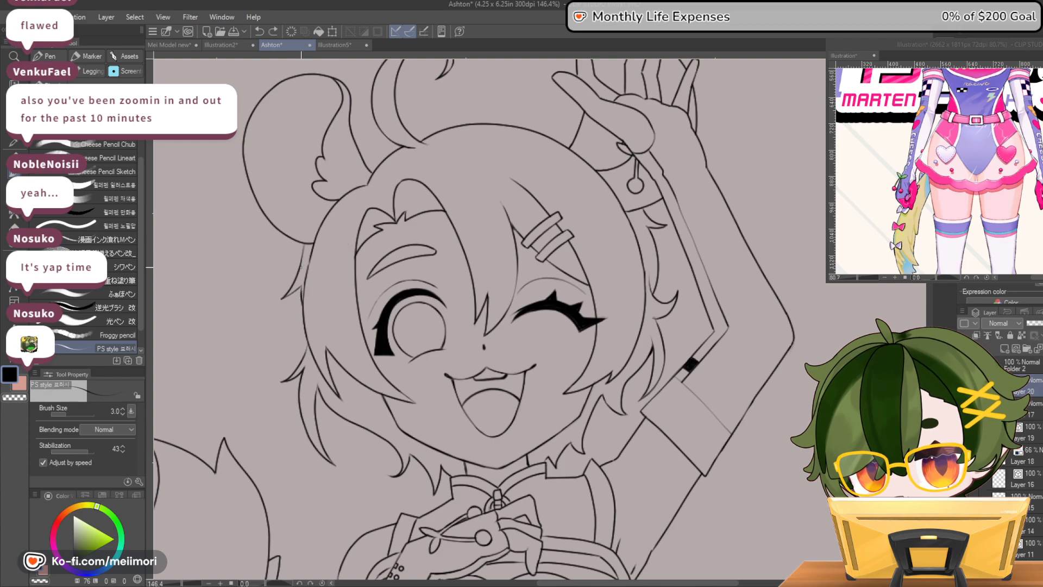
mouse_move(302, 259)
left_mouse_down()
mouse_move(366, 210)
mouse_move(452, 181)
mouse_move(516, 178)
mouse_move(638, 208)
left_mouse_up()
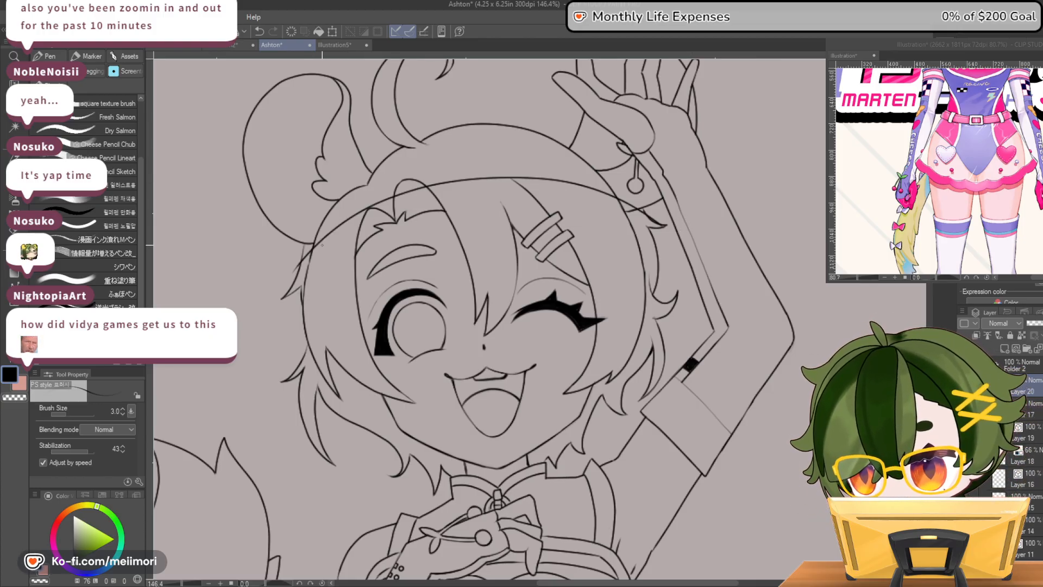
mouse_move(361, 224)
left_mouse_down()
mouse_move(431, 189)
mouse_move(481, 186)
left_mouse_up()
key("ctrl+z")
mouse_move(299, 274)
left_mouse_down()
mouse_move(397, 210)
mouse_move(477, 190)
left_mouse_up()
key("ctrl+z")
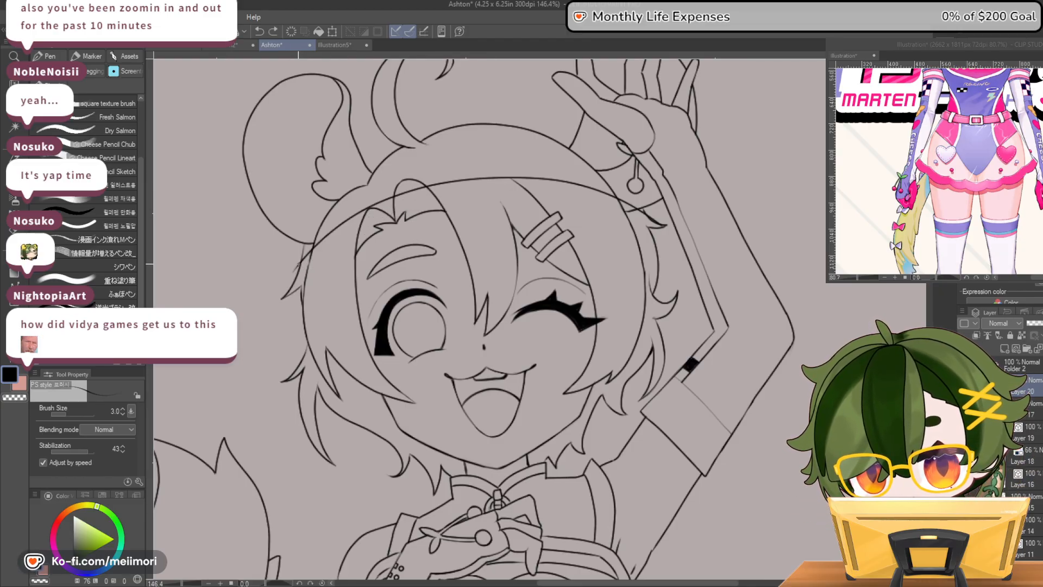
Draw the headband's lower edge as a second curve beneath the first, across the bangs and above the hair clips
left_click_drag(305, 268, 362, 226)
mouse_move(429, 200)
left_mouse_down()
mouse_move(510, 196)
mouse_move(667, 234)
left_mouse_up()
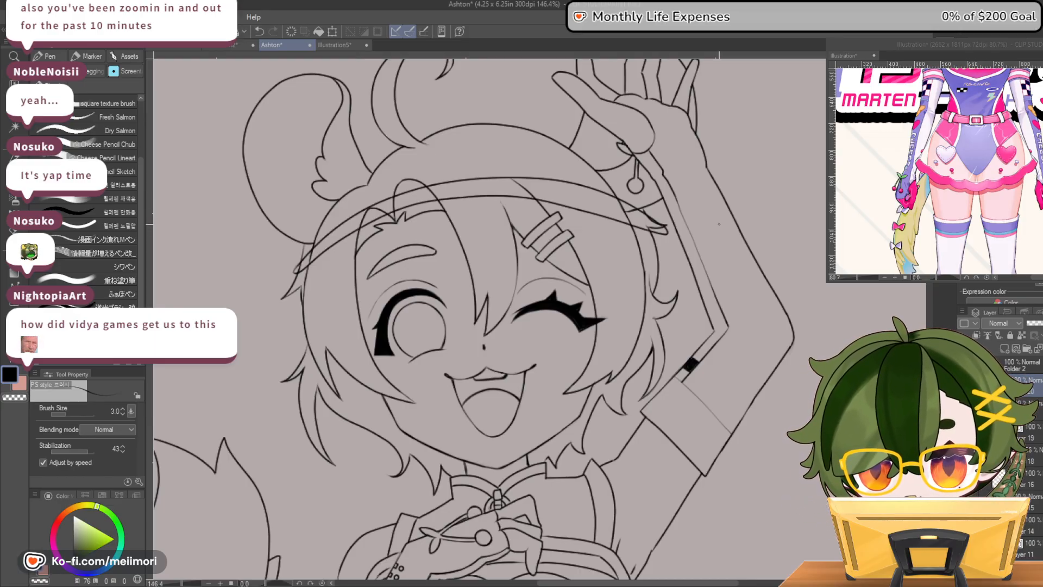
Erase the stretch of the headband's lower edge from mid-forehead past the hair clips to the raised-arm side
key("h")
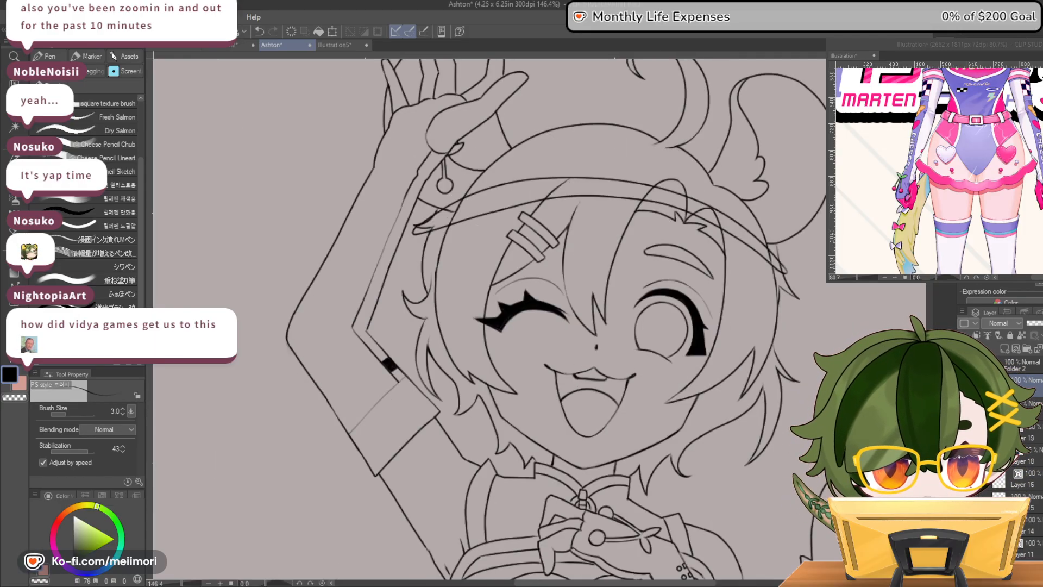
key("e")
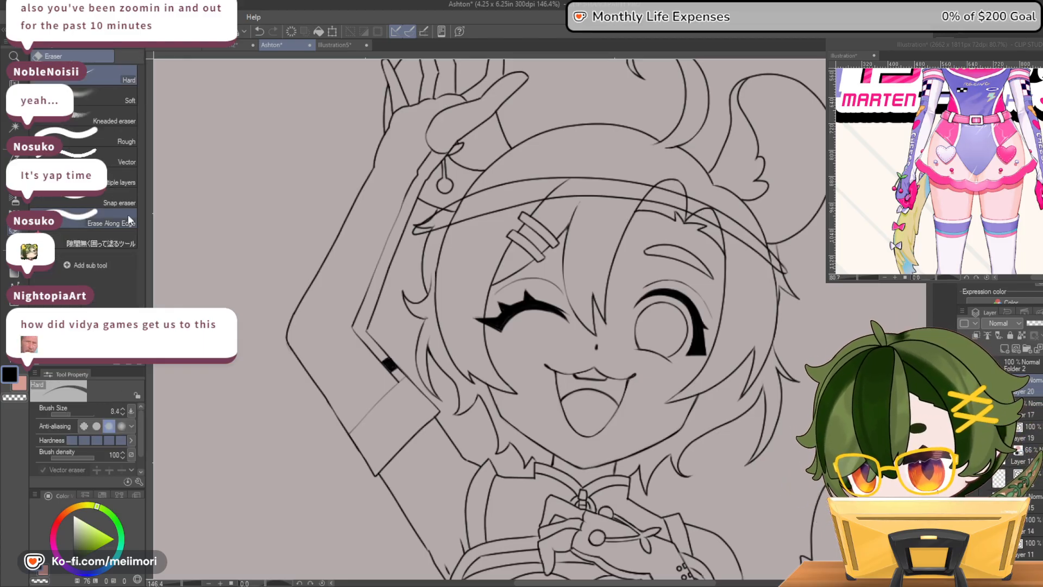
left_click_drag(601, 196, 606, 196)
left_click_drag(516, 207, 418, 234)
left_click_drag(606, 199, 601, 198)
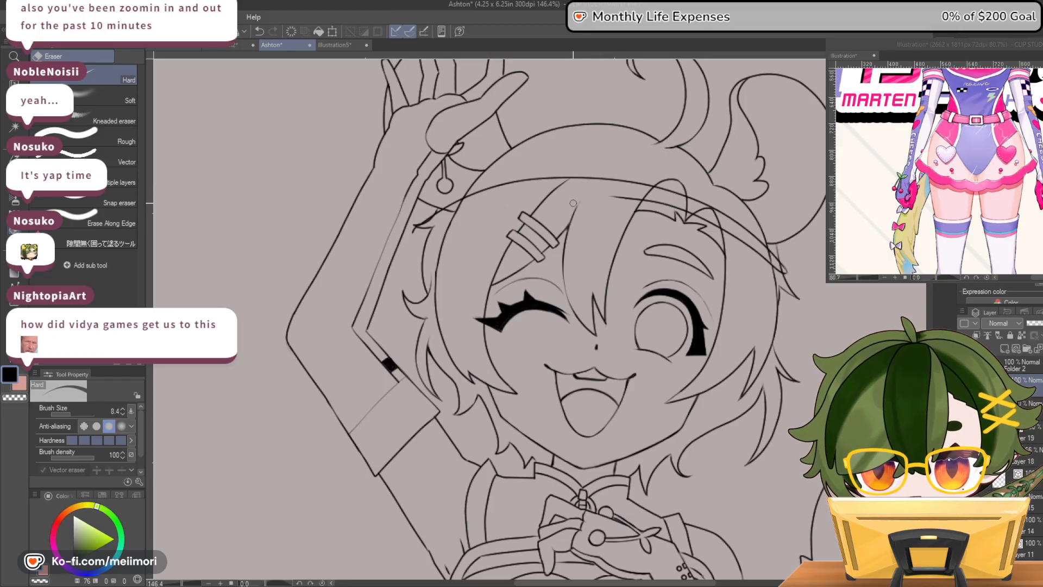
Redraw the erased stretch of the headband's lower edge above the hair clips and blend it into the remaining line across the bangs
key("p")
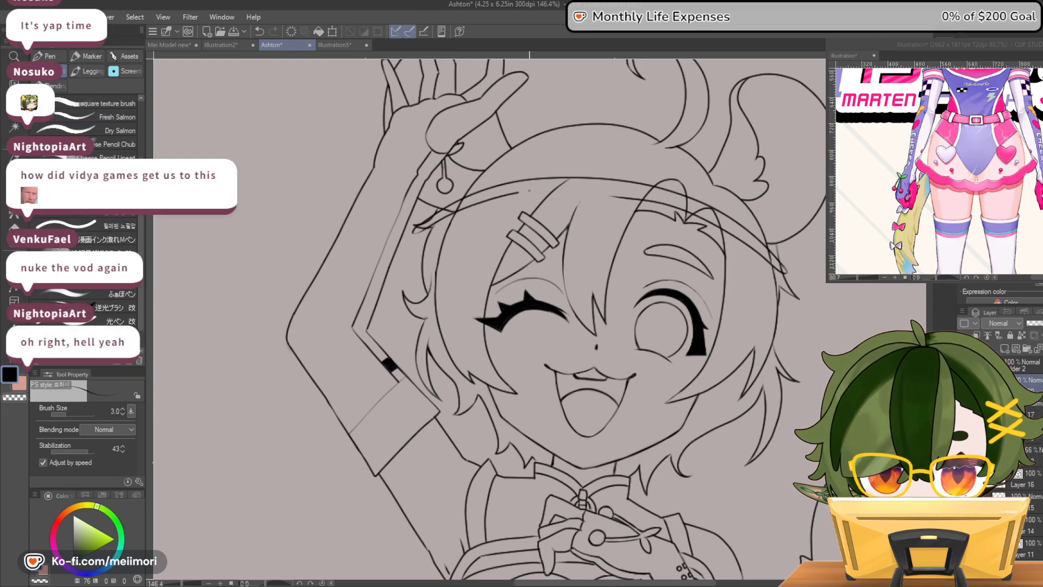
left_click_drag(586, 186, 598, 185)
key("ctrl+z")
mouse_move(675, 208)
left_mouse_down()
mouse_move(565, 190)
mouse_move(465, 208)
left_mouse_up()
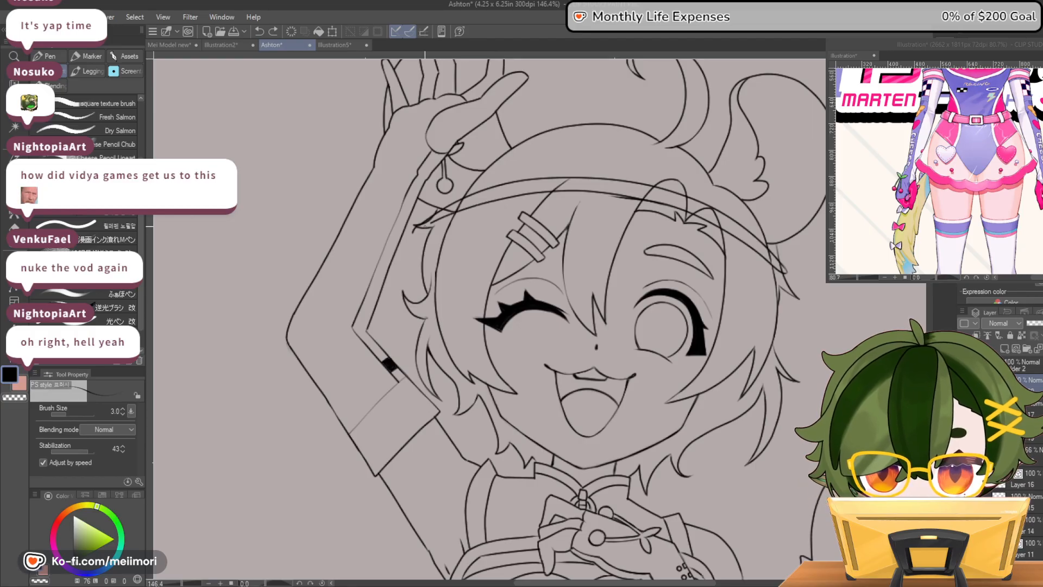
key("ctrl+z")
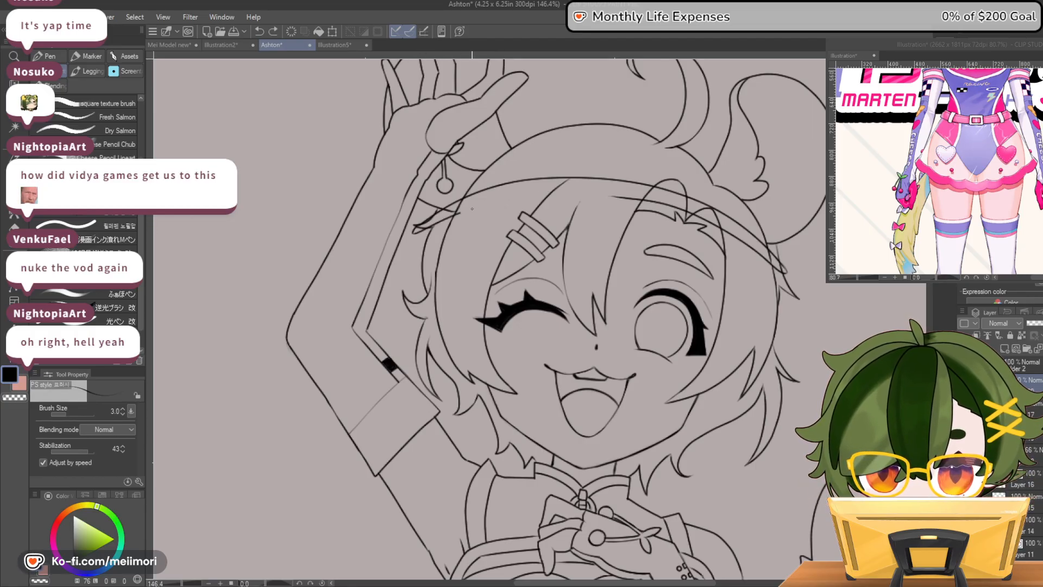
left_click_drag(520, 197, 580, 192)
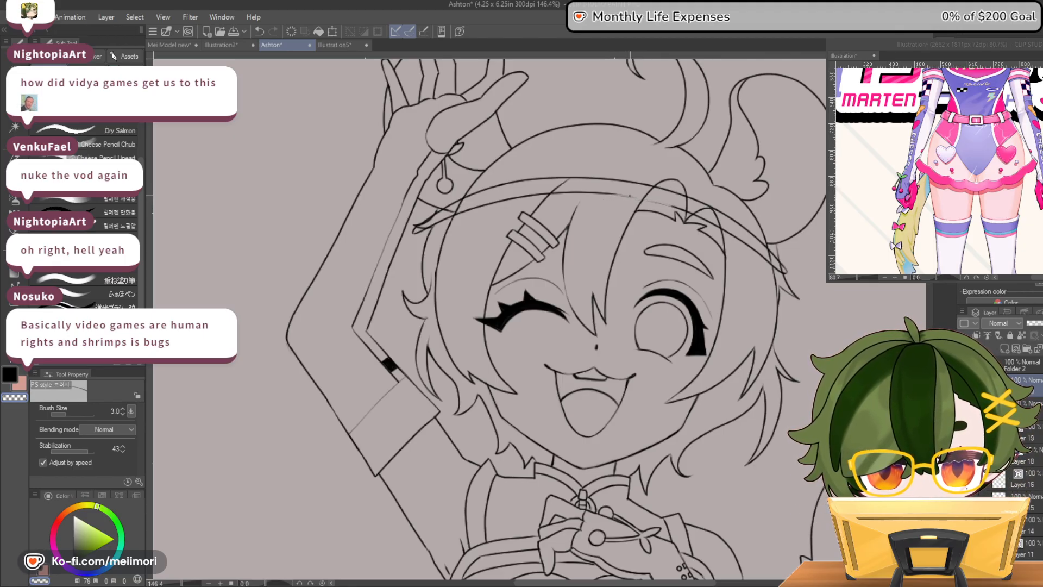
key("c")
left_click_drag(666, 204, 621, 196)
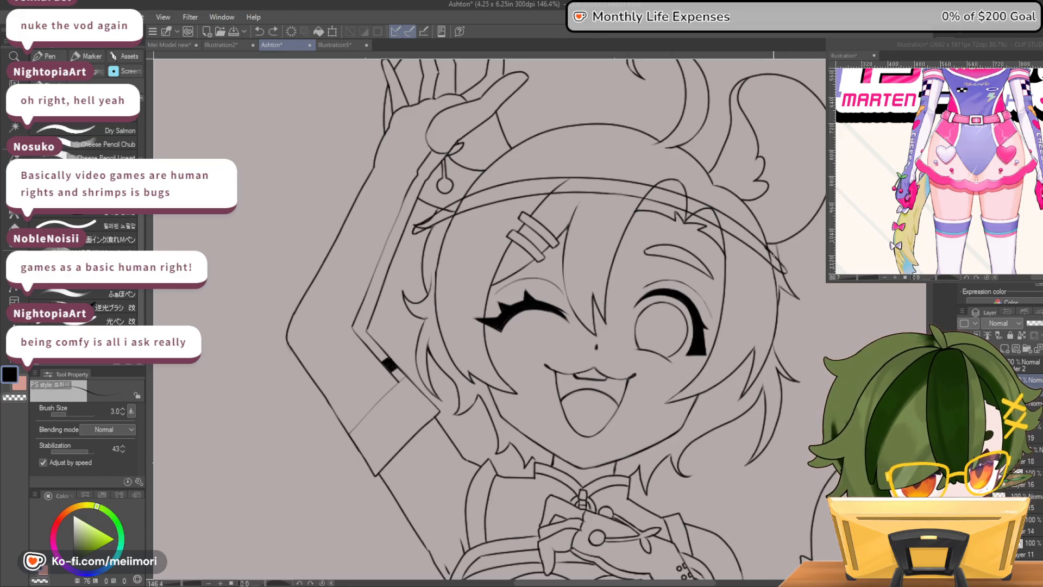
key("ctrl+z")
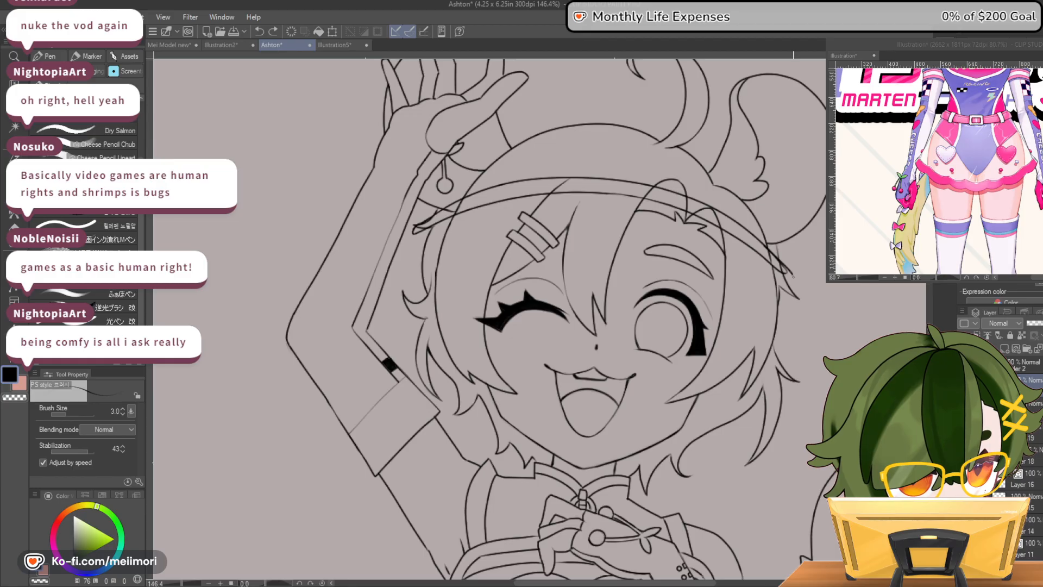
key("c")
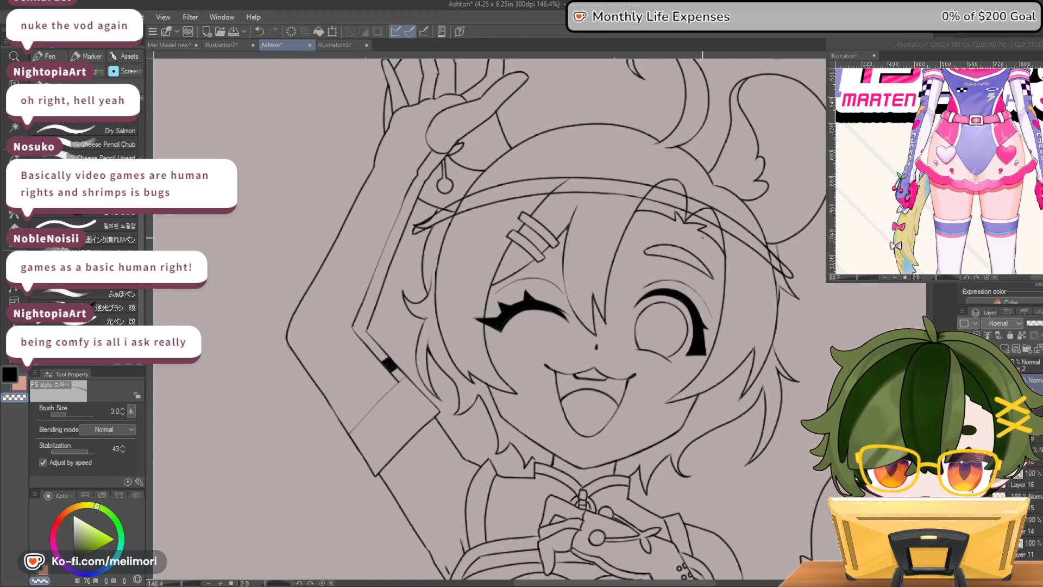
Following the reference's head, draw a third headband curve above the first two, from the ear's base to the raised wrist, and tidy its ends
scroll(702, 237, "down", 6)
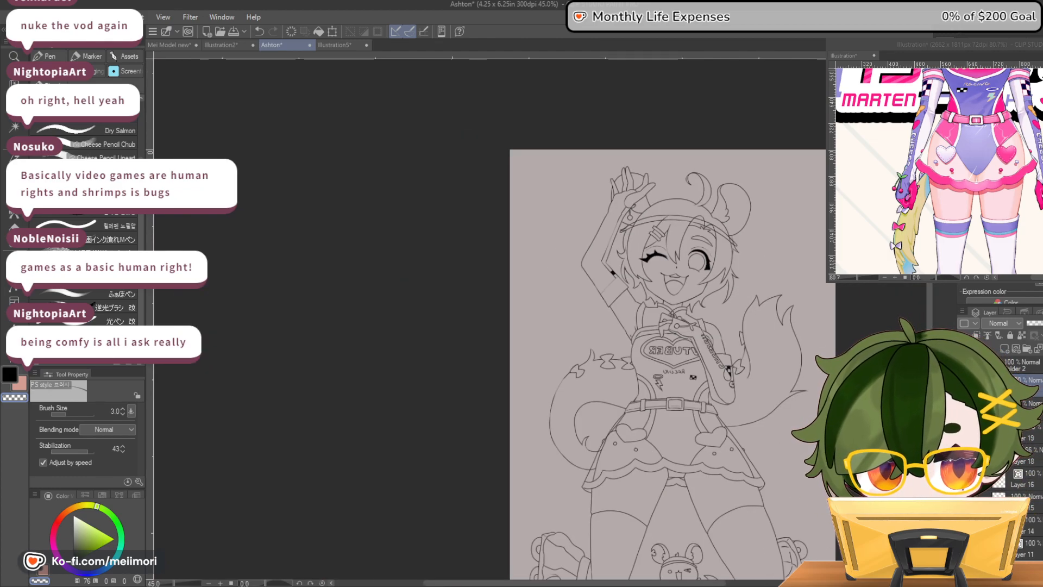
key("h")
scroll(361, 214, "up", 5)
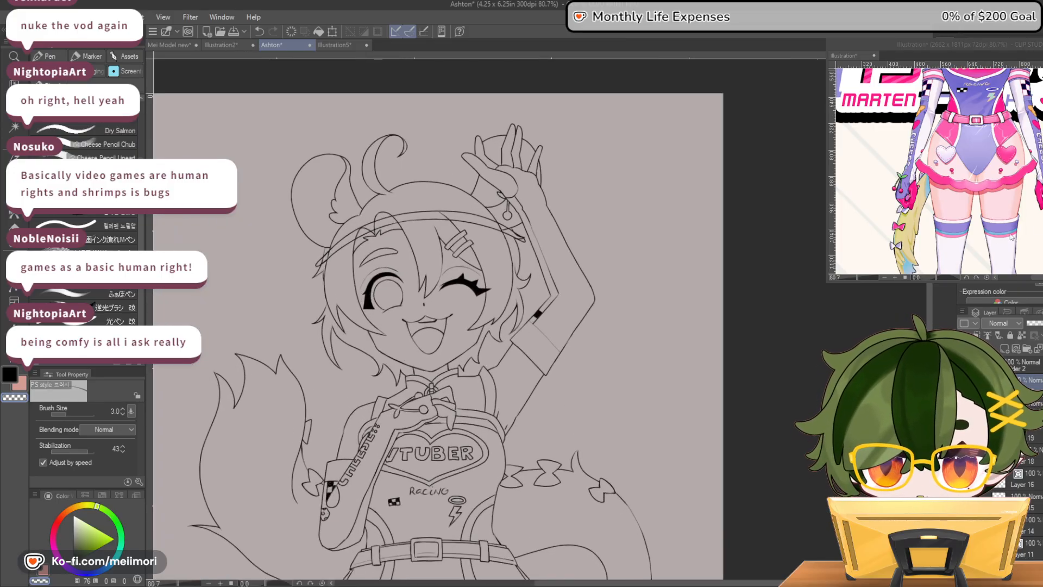
scroll(936, 171, "up", 5)
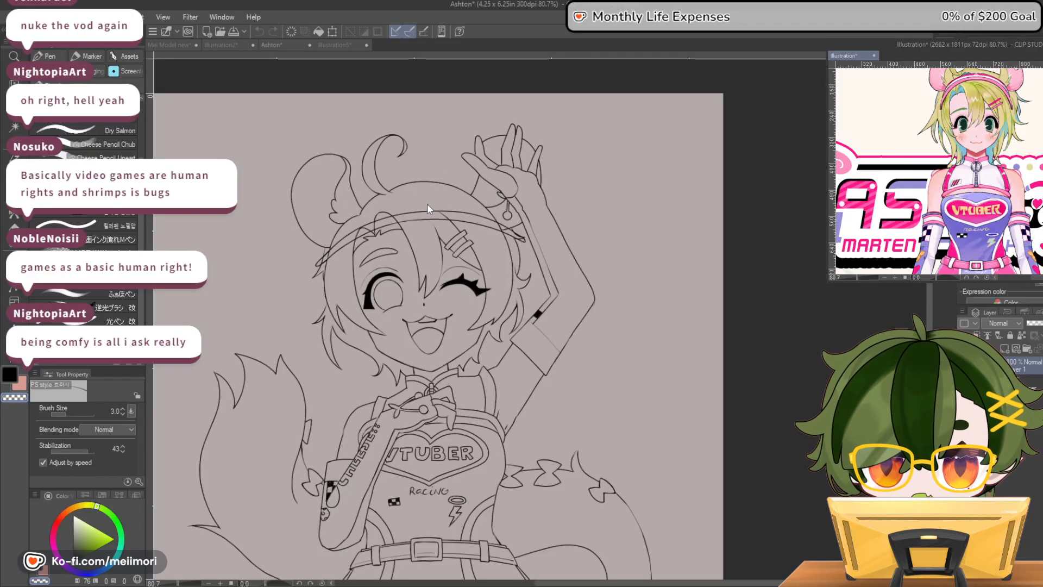
left_click(251, 226)
scroll(250, 226, "up", 2)
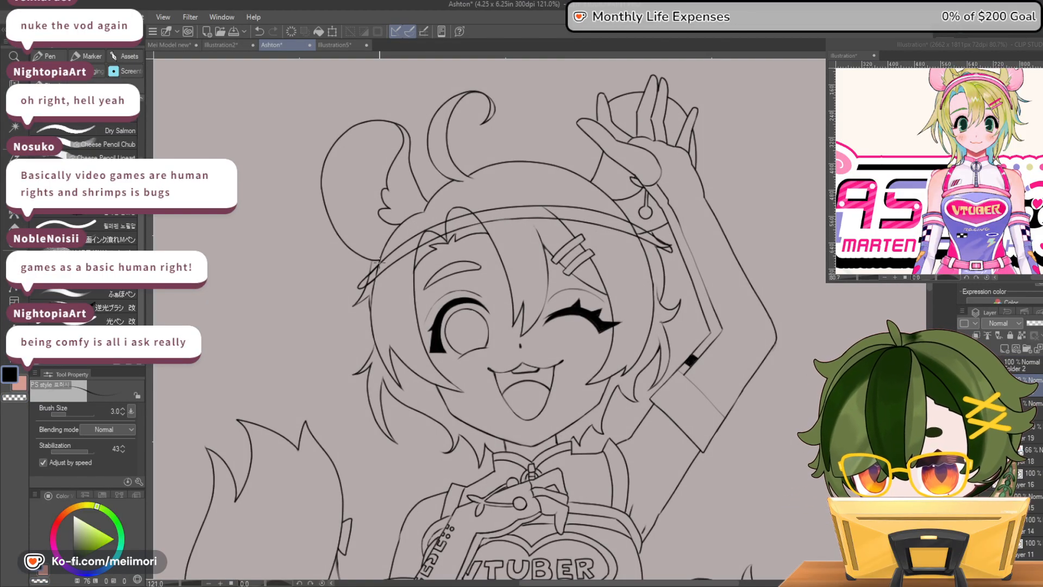
mouse_move(378, 250)
left_mouse_down()
mouse_move(435, 213)
mouse_move(526, 186)
left_mouse_up()
key("ctrl+z")
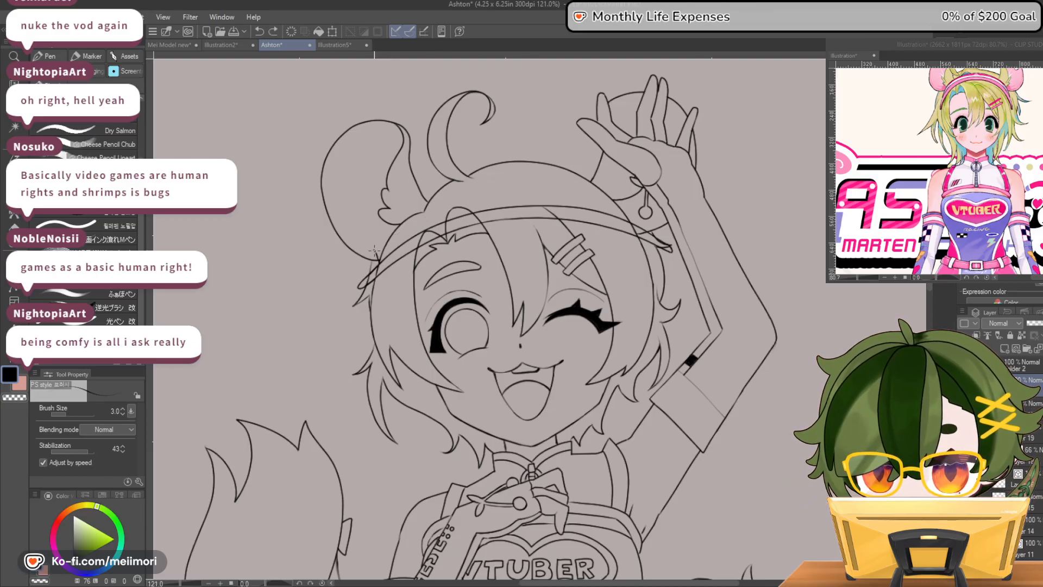
mouse_move(467, 200)
left_mouse_down()
mouse_move(536, 190)
mouse_move(611, 201)
left_mouse_up()
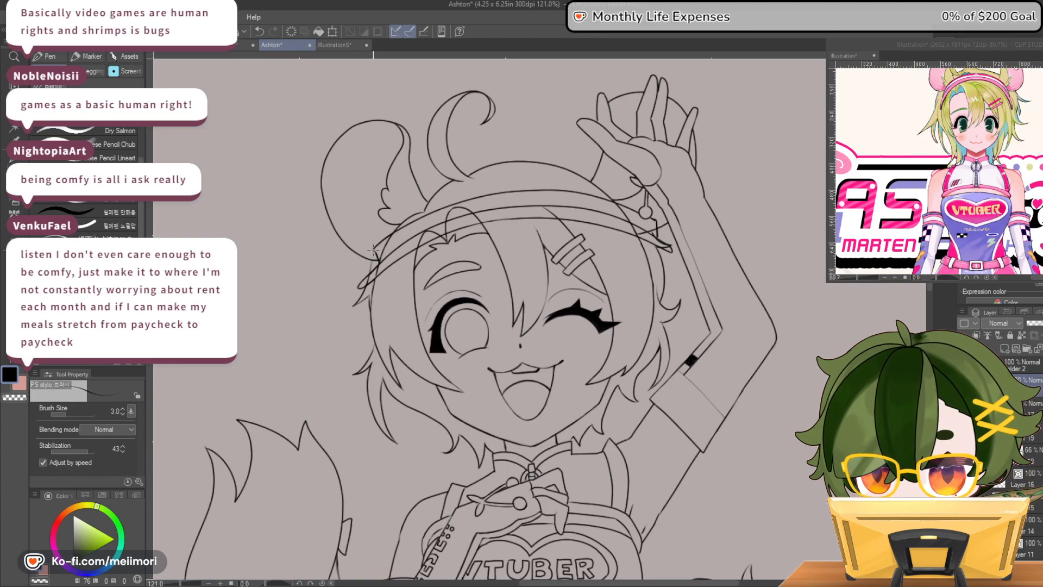
key("c")
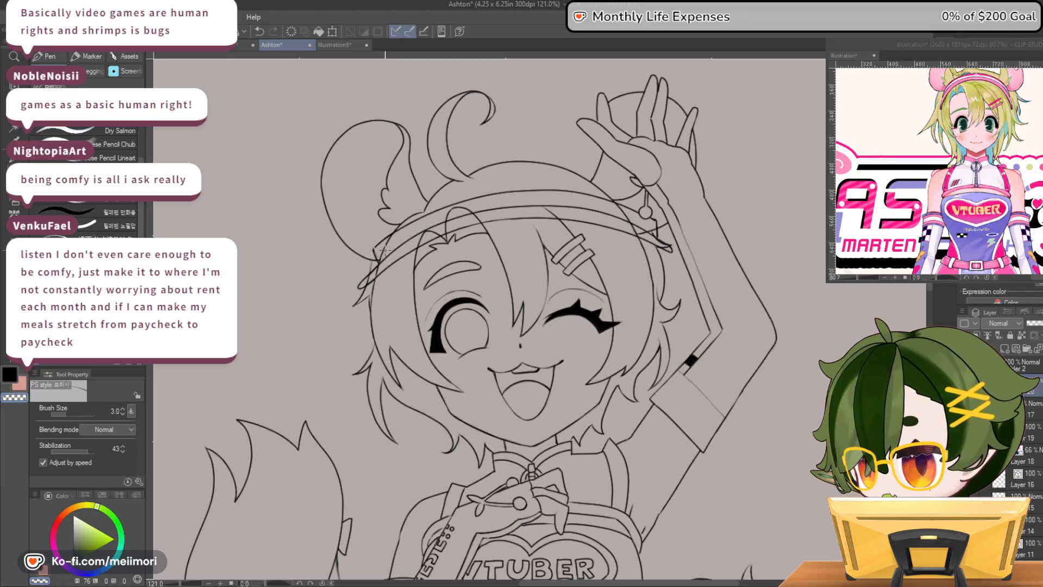
key("c")
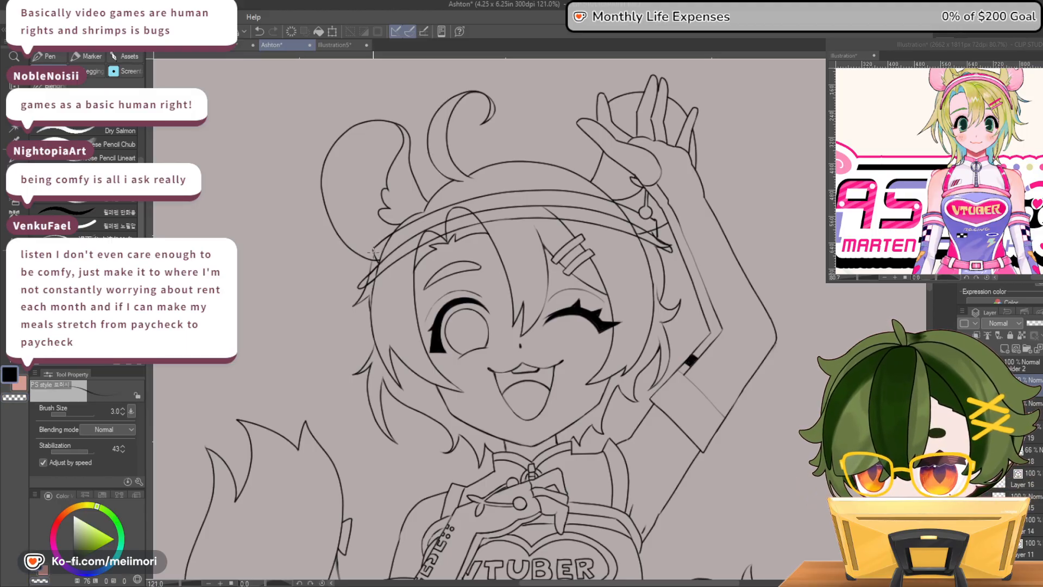
key("c")
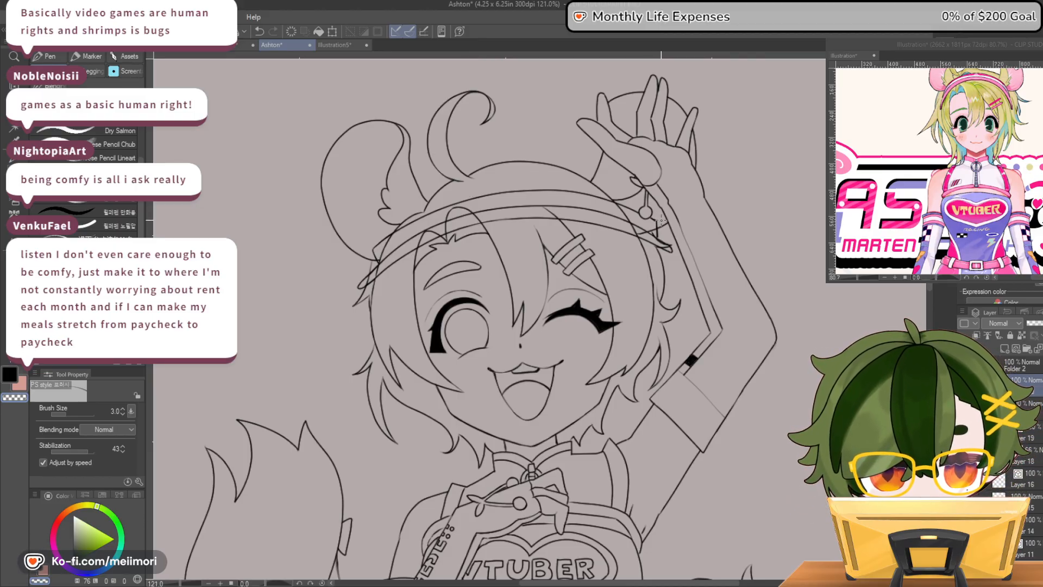
key("c")
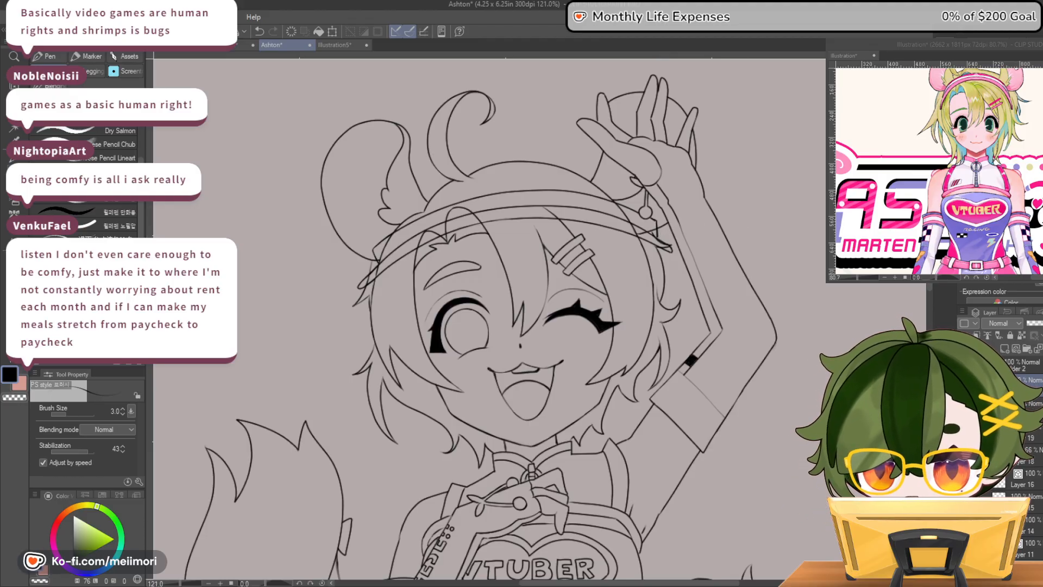
Erase the bangs and hair strands that cross the headband so the band sits in front of the hair
scroll(586, 250, "down", 8)
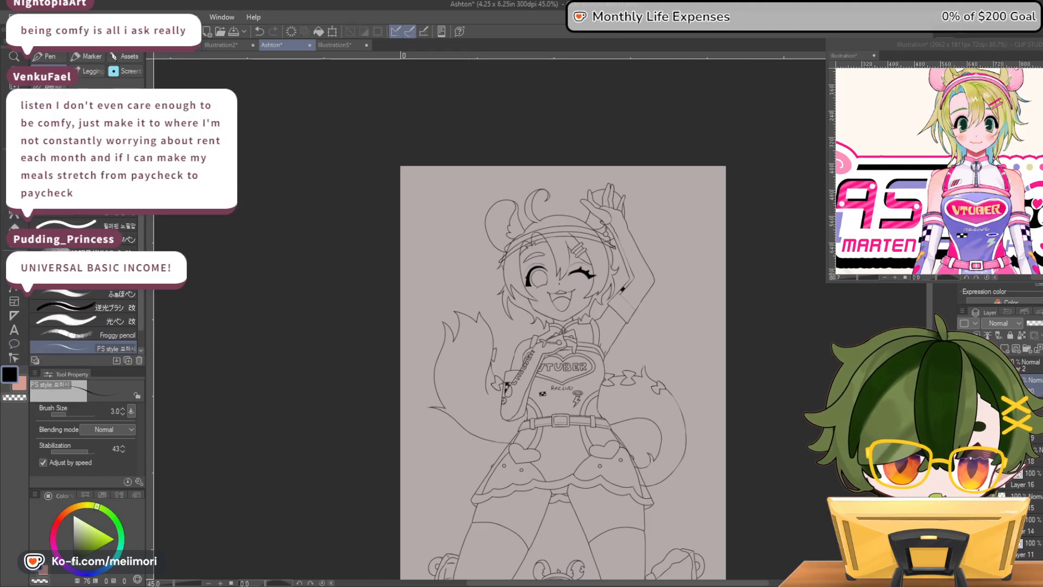
key("h")
key("h")
key("h")
key("h")
scroll(609, 234, "up", 6)
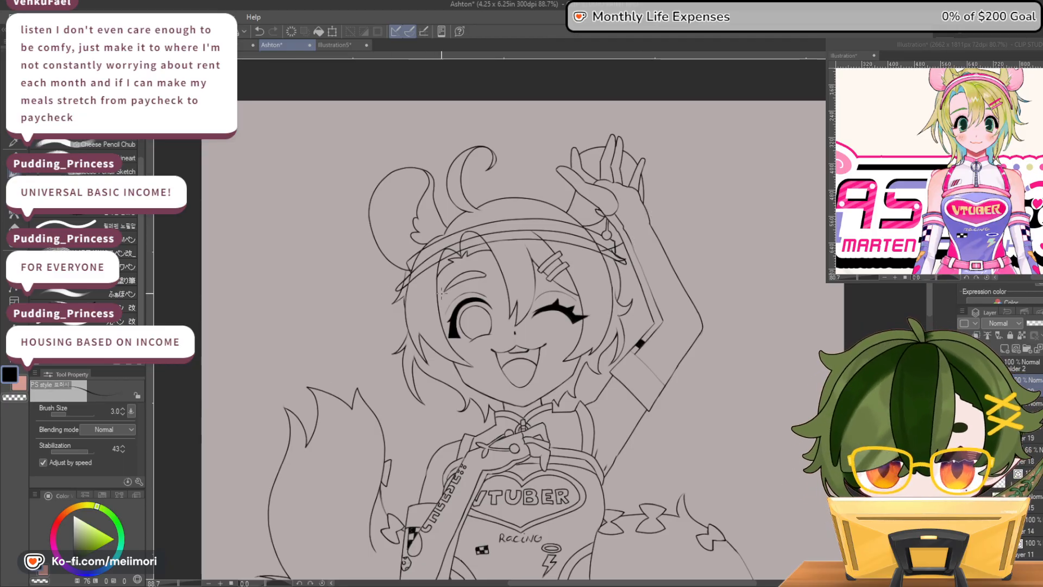
scroll(480, 220, "up", 4)
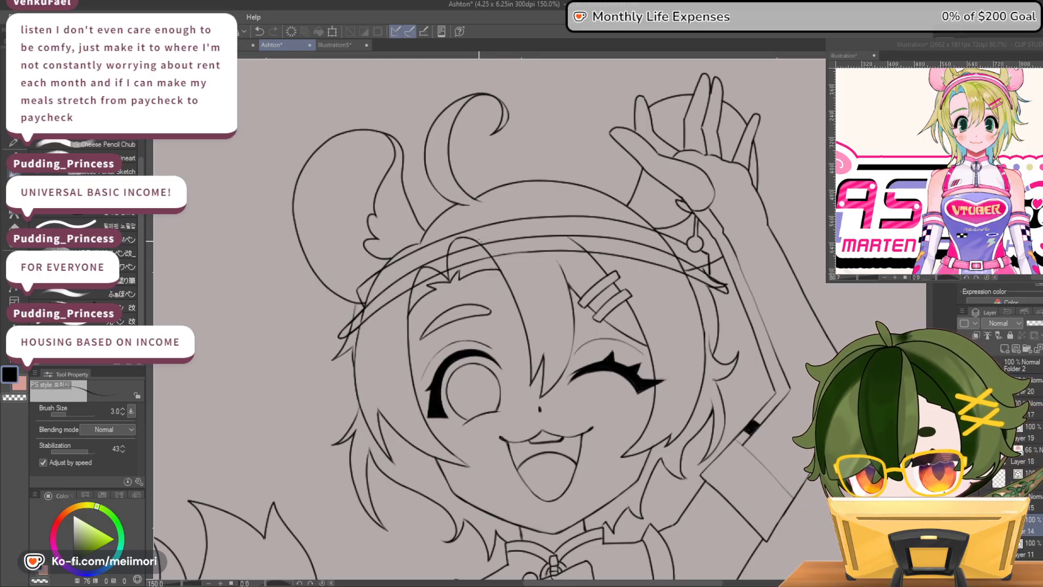
key("e")
mouse_move(460, 242)
left_mouse_down()
mouse_move(492, 239)
mouse_move(466, 259)
mouse_move(482, 255)
mouse_move(434, 273)
left_mouse_up()
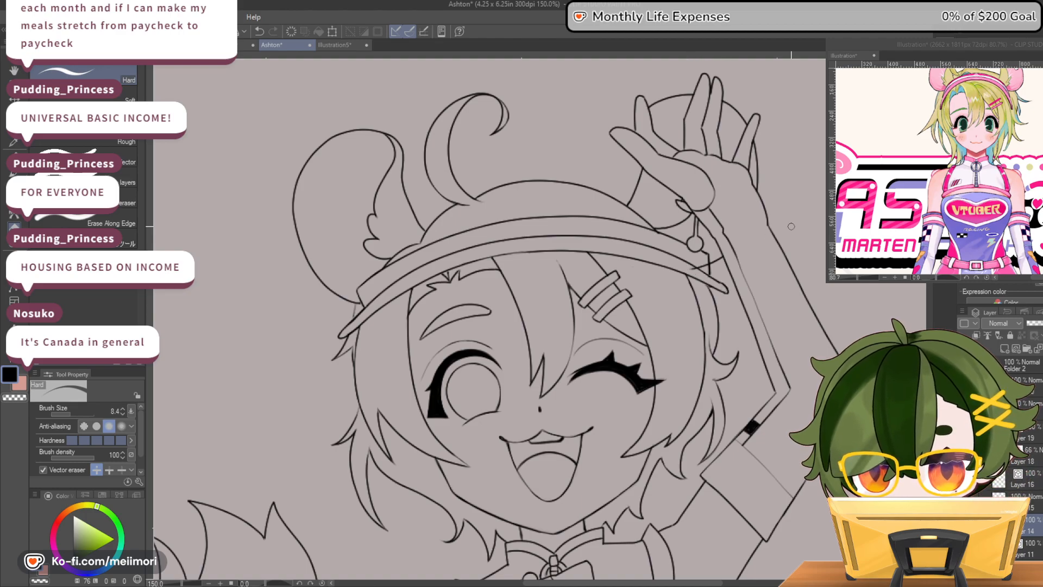
Examine the headband and whole figure in normal and mirrored views for balance and proportion
scroll(671, 264, "down", 5)
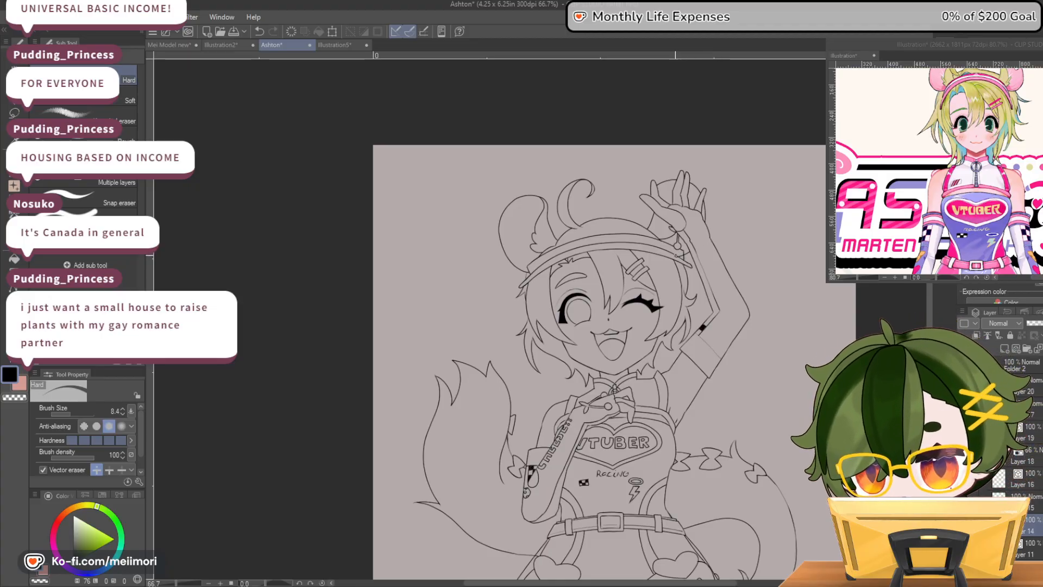
scroll(671, 258, "up", 2)
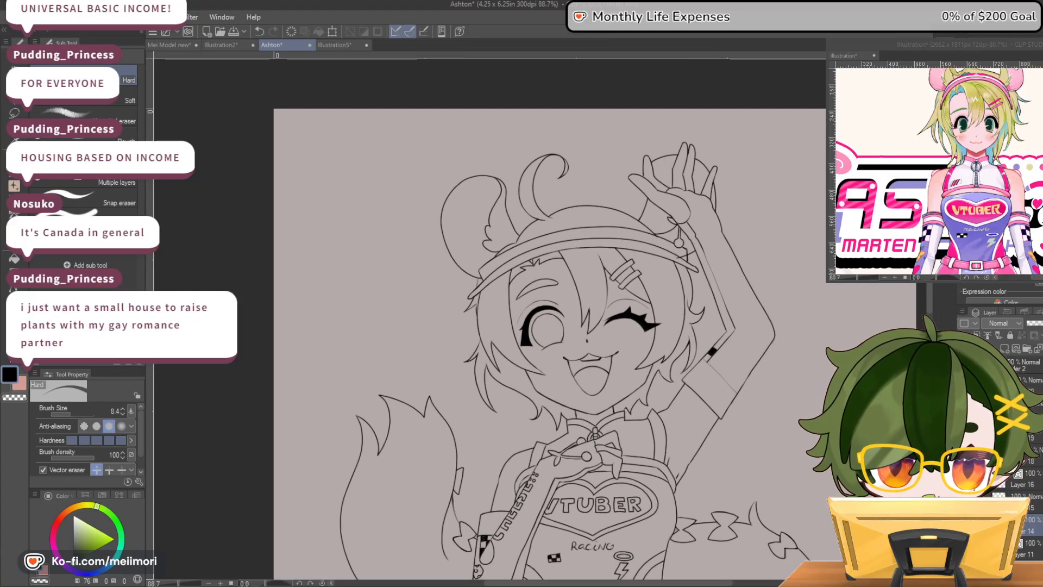
key("h")
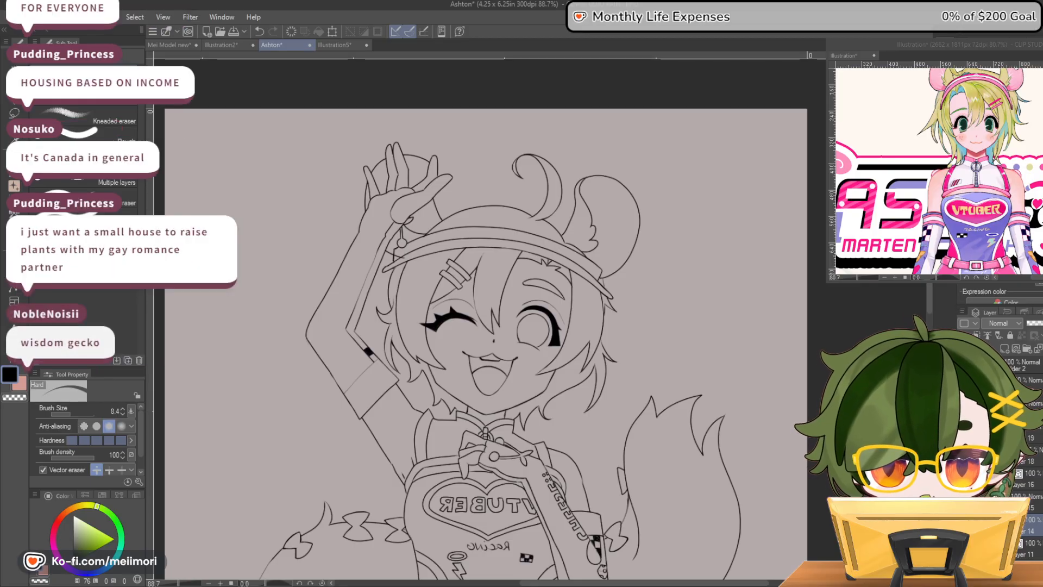
key("h")
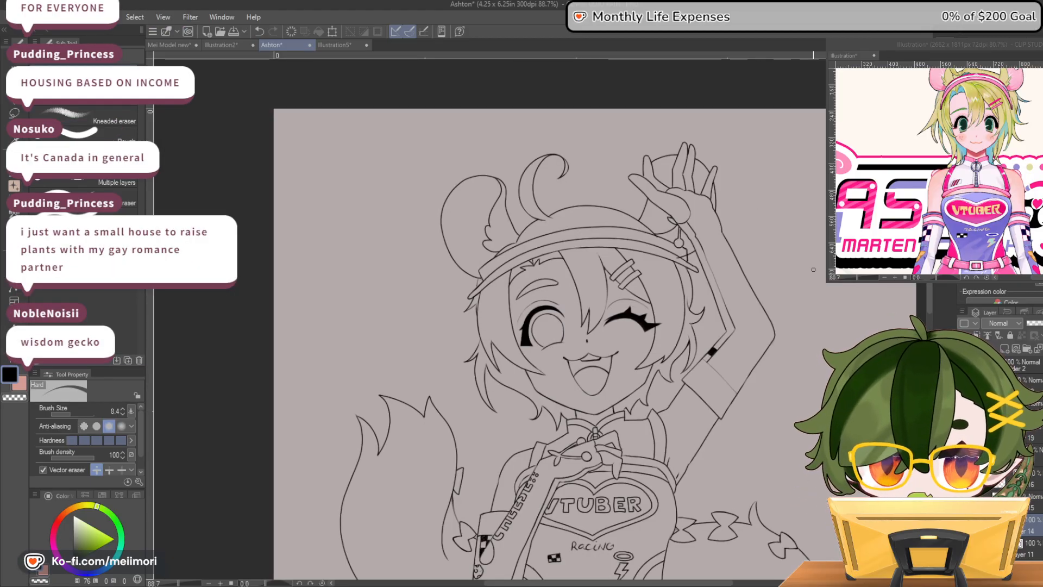
scroll(825, 312, "down", 2)
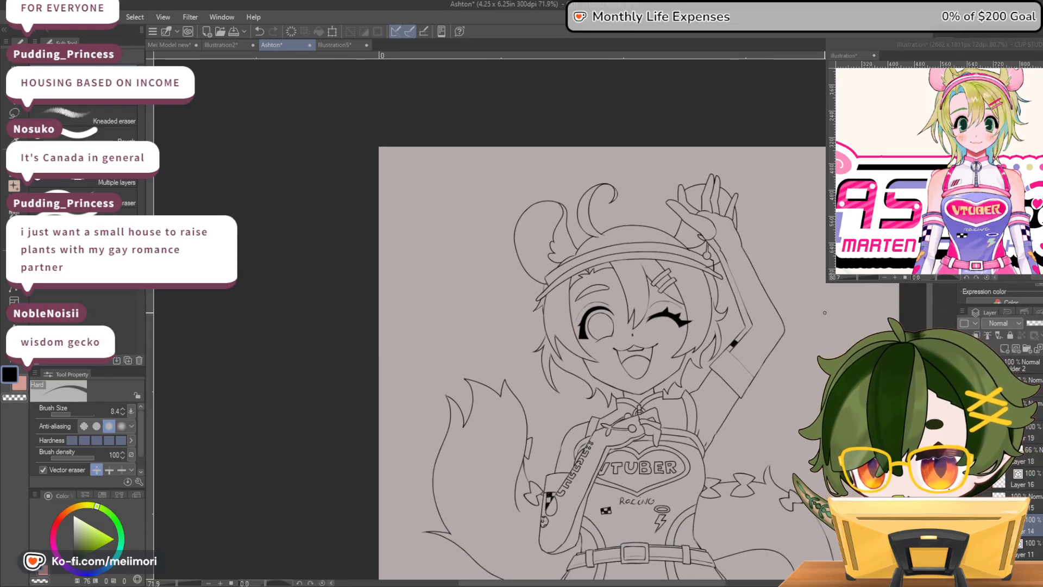
scroll(756, 258, "down", 1)
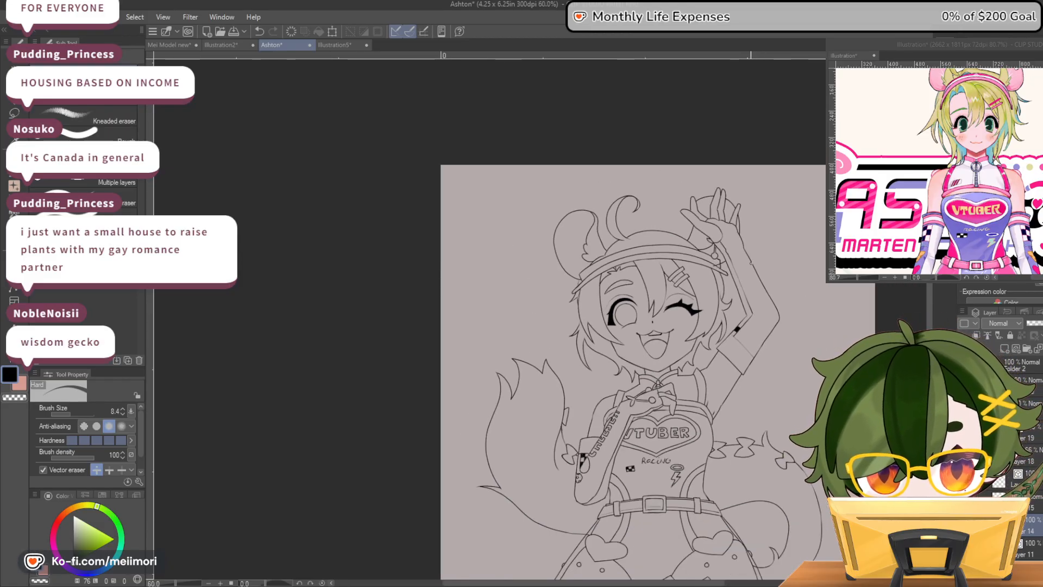
scroll(685, 273, "up", 1)
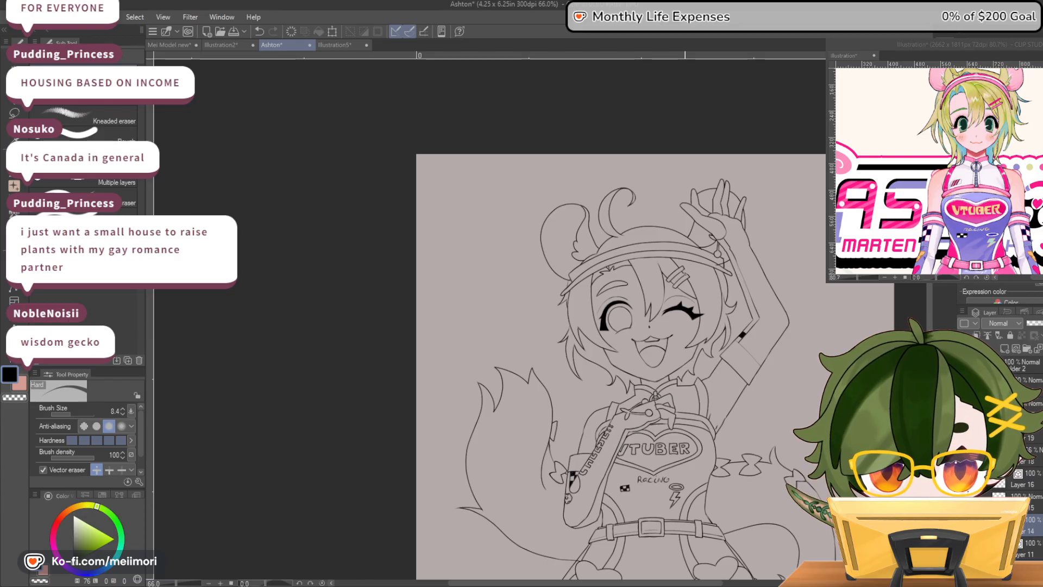
scroll(685, 248, "up", 1)
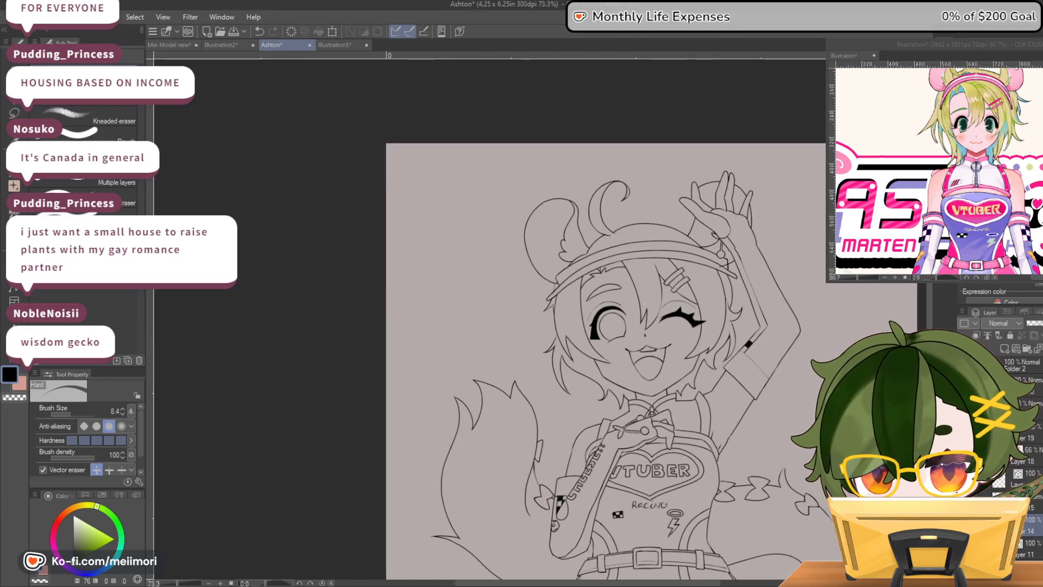
key("h")
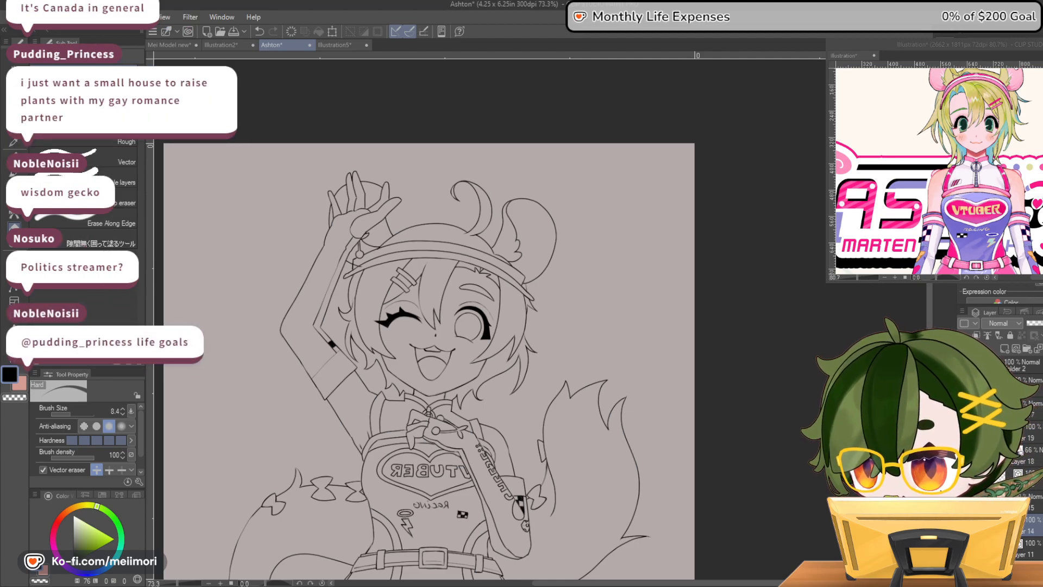
scroll(557, 256, "down", 3)
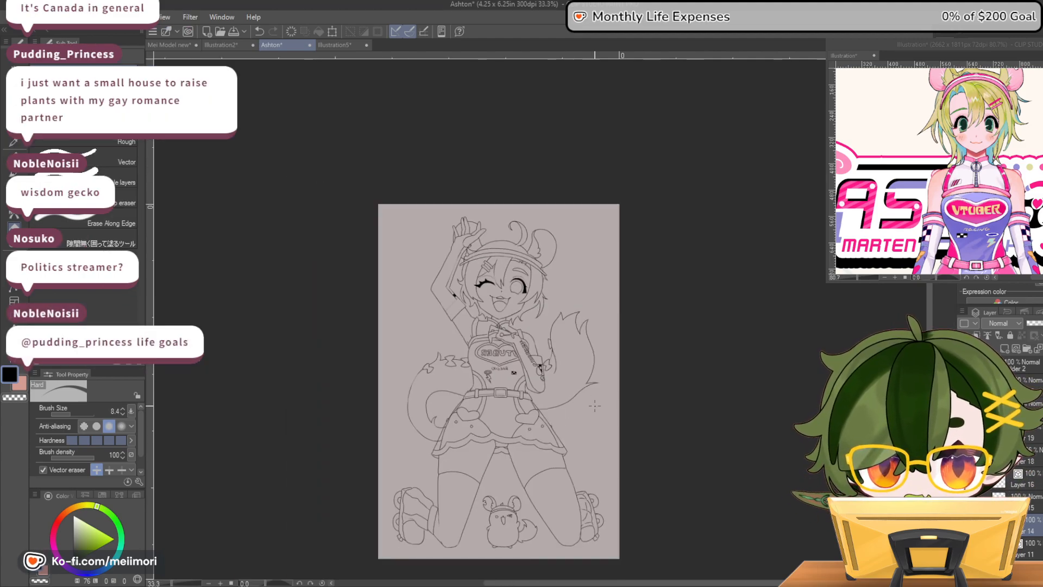
key("h")
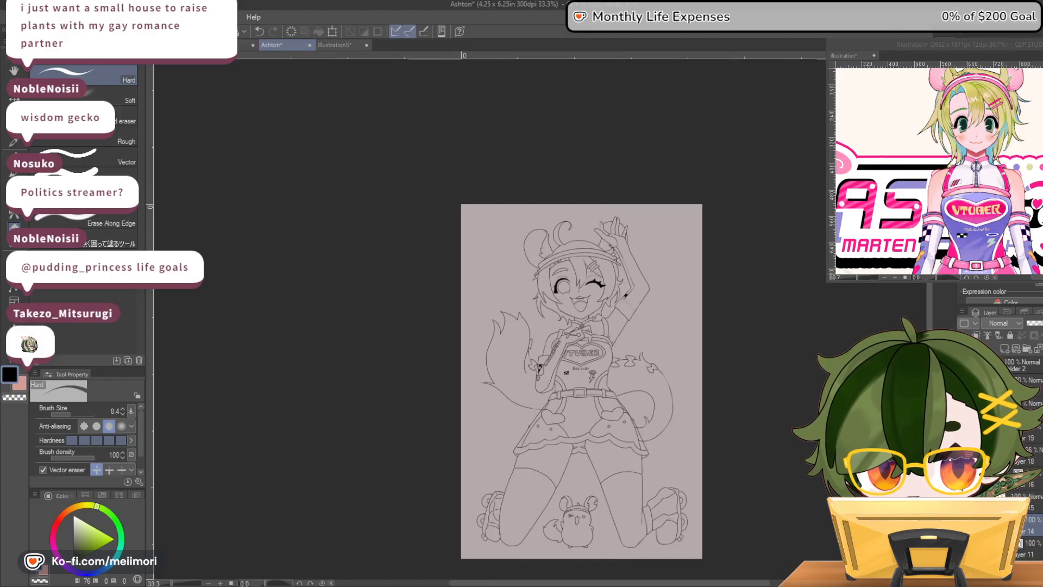
Examine the whole figure and then the head at different magnifications to judge how the headband fits
scroll(636, 300, "down", 1)
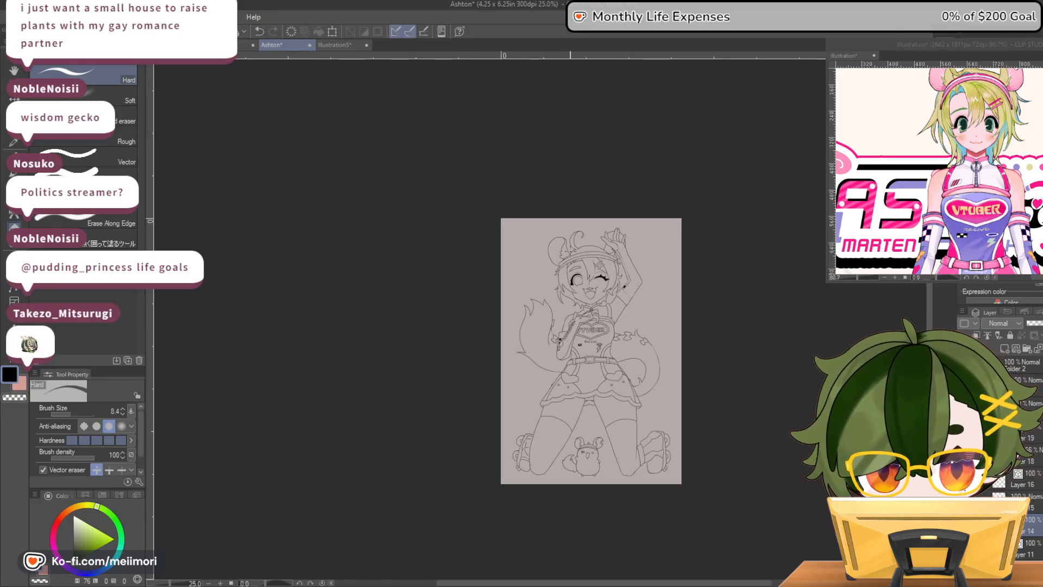
scroll(608, 240, "up", 1)
scroll(588, 241, "down", 2)
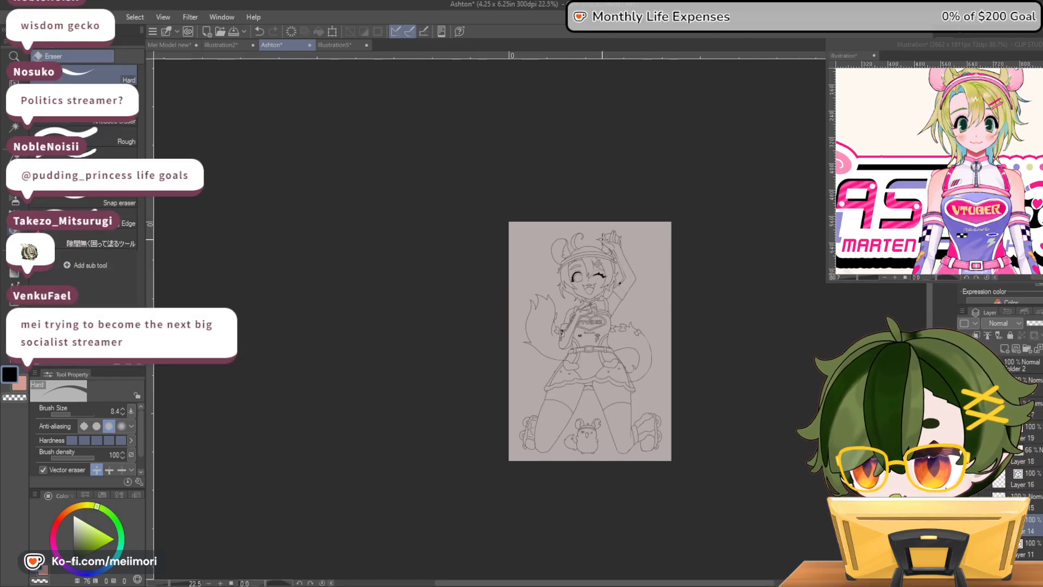
scroll(611, 242, "up", 3)
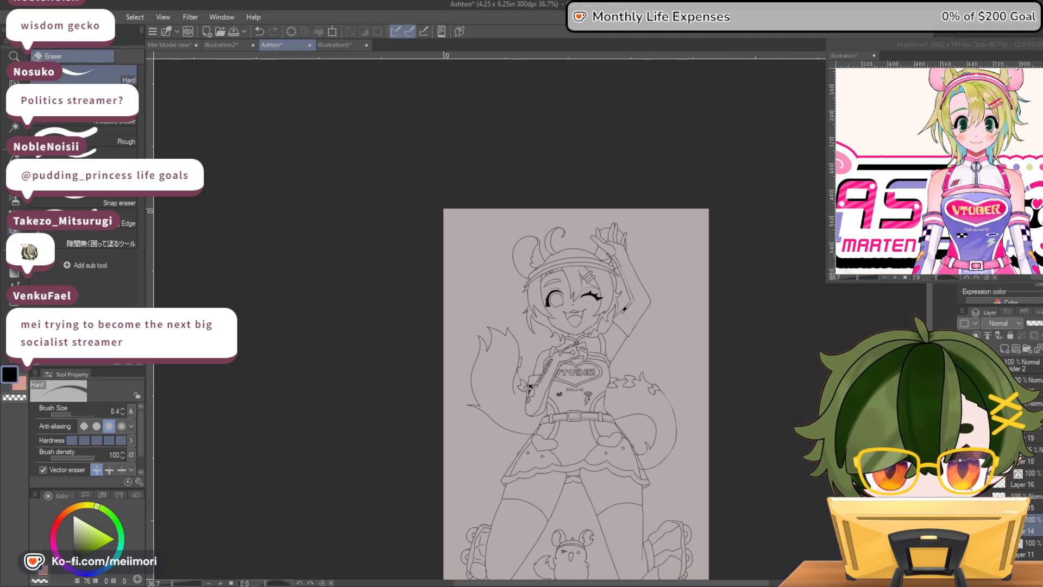
scroll(526, 264, "up", 5)
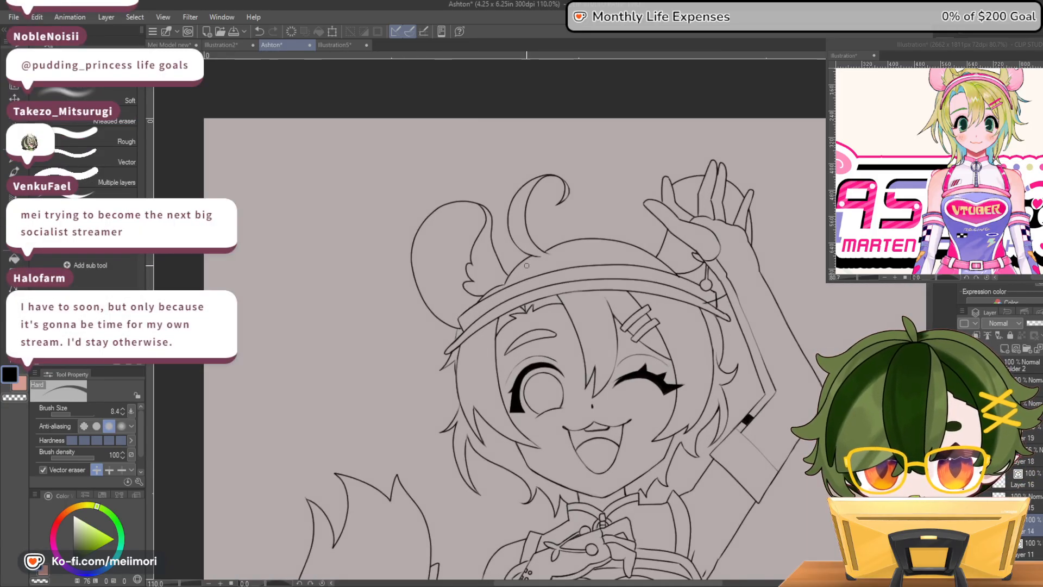
scroll(526, 264, "up", 2)
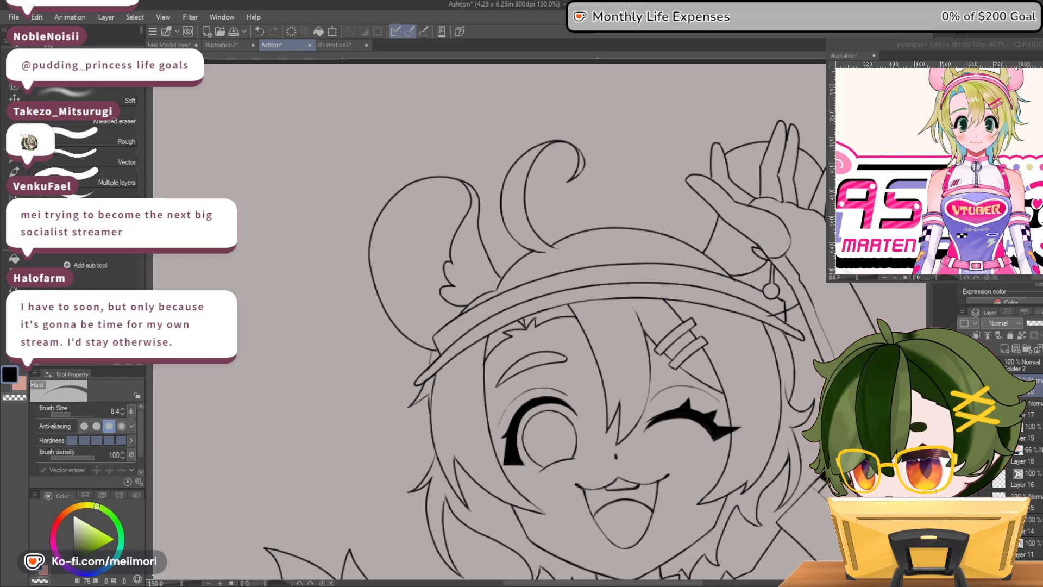
scroll(354, 172, "down", 1)
scroll(354, 172, "down", 2)
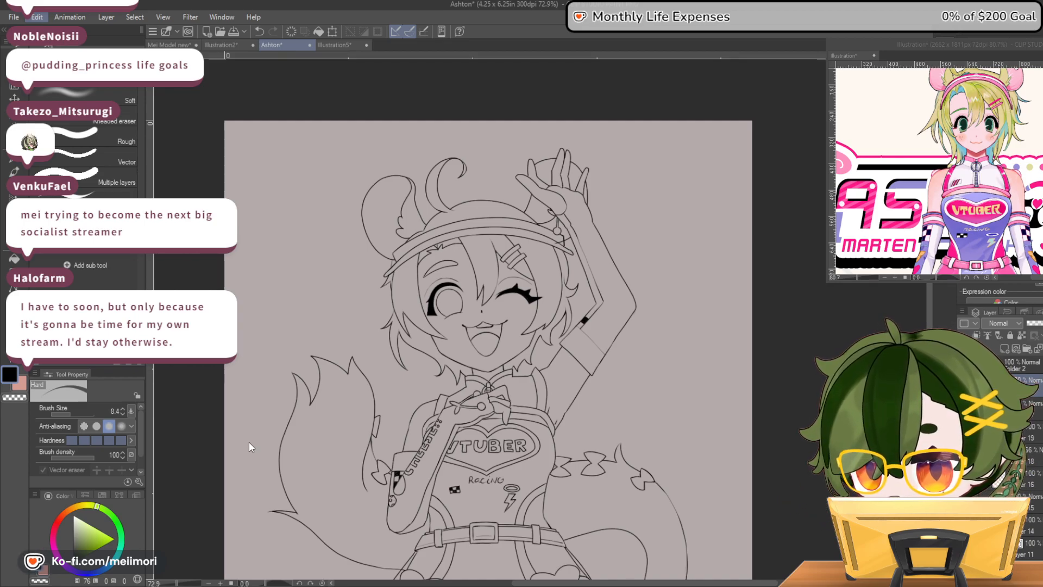
Mesh-transform the headband layer, pulling both of its side ends inward so they sit closer to the head
key("ctrl+t")
left_click_drag(382, 277, 397, 279)
left_click_drag(383, 237, 406, 207)
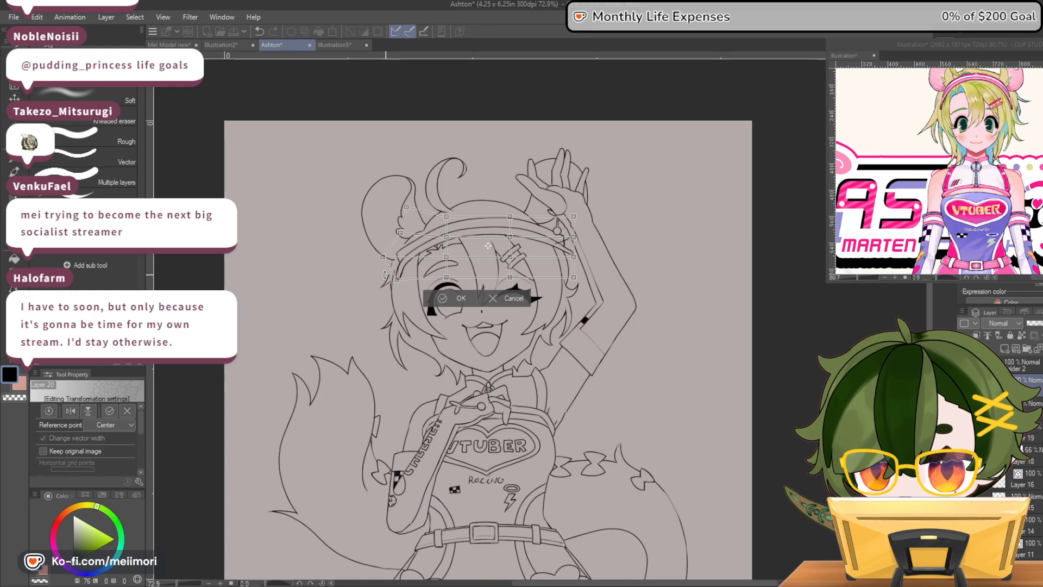
left_click_drag(382, 258, 395, 257)
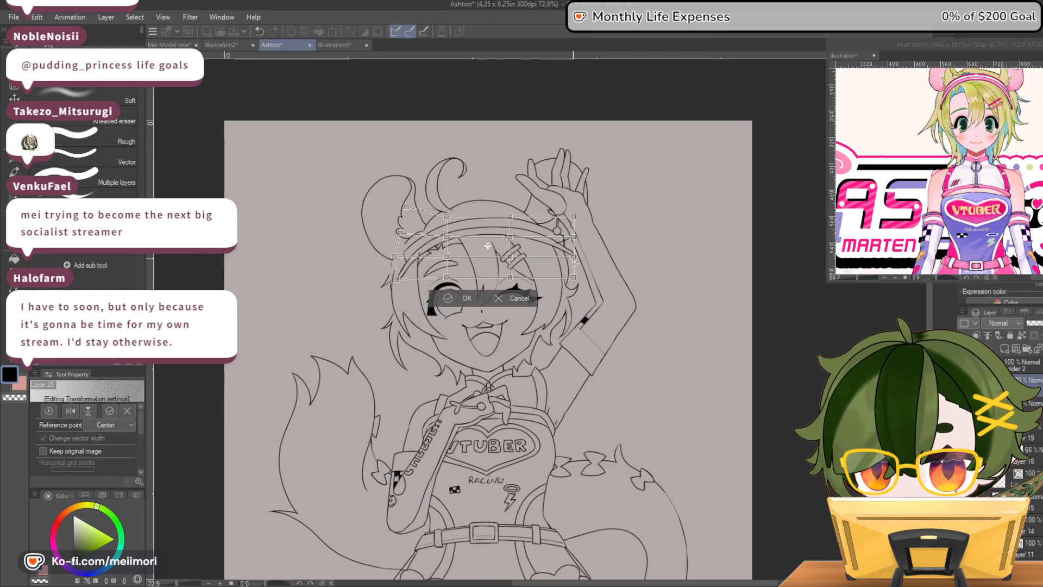
left_click_drag(574, 255, 563, 264)
left_click_drag(574, 217, 570, 224)
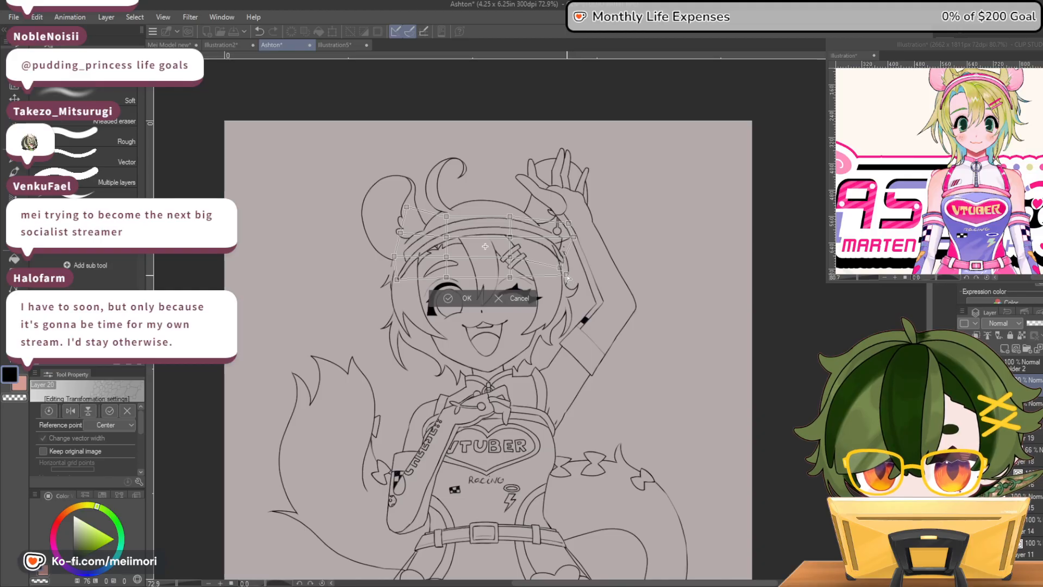
Refine the headband's top curve and its end near the earring with the mesh points, and apply the transformation
left_click_drag(510, 217, 510, 213)
left_click_drag(447, 217, 419, 237)
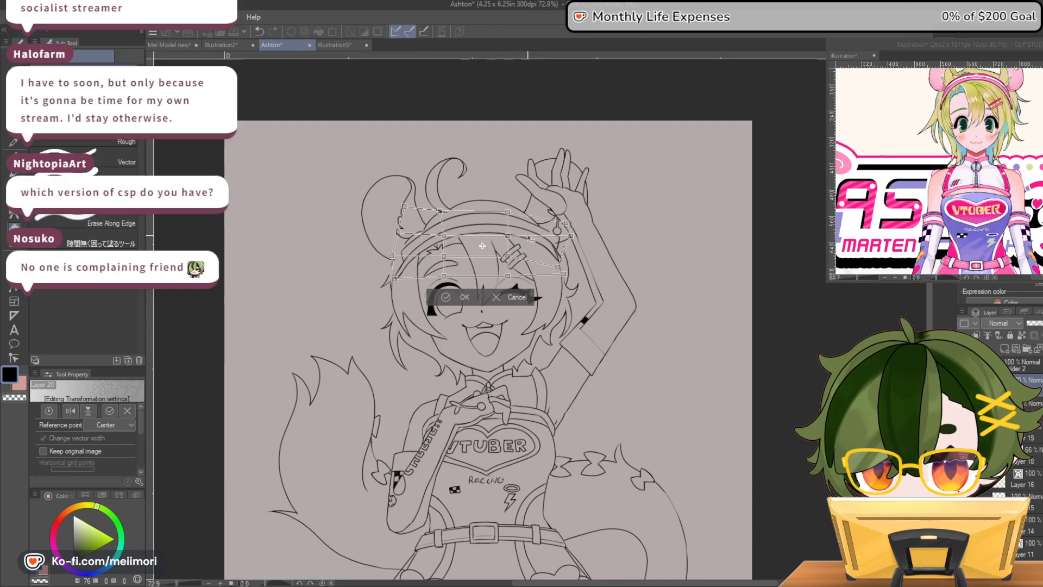
left_click_drag(563, 222, 567, 236)
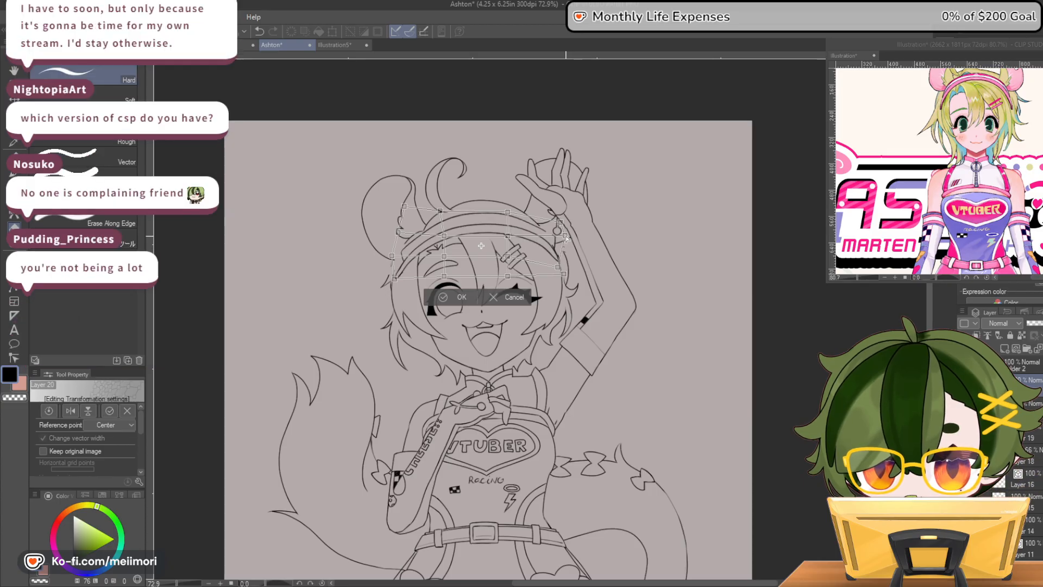
left_click_drag(500, 221, 499, 222)
left_click_drag(499, 224, 499, 222)
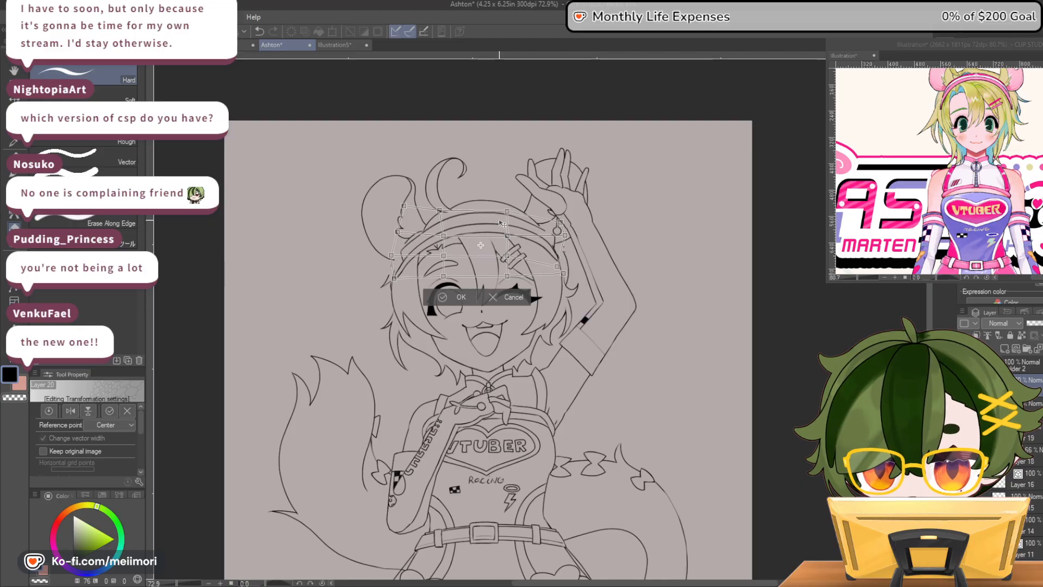
left_click(445, 297)
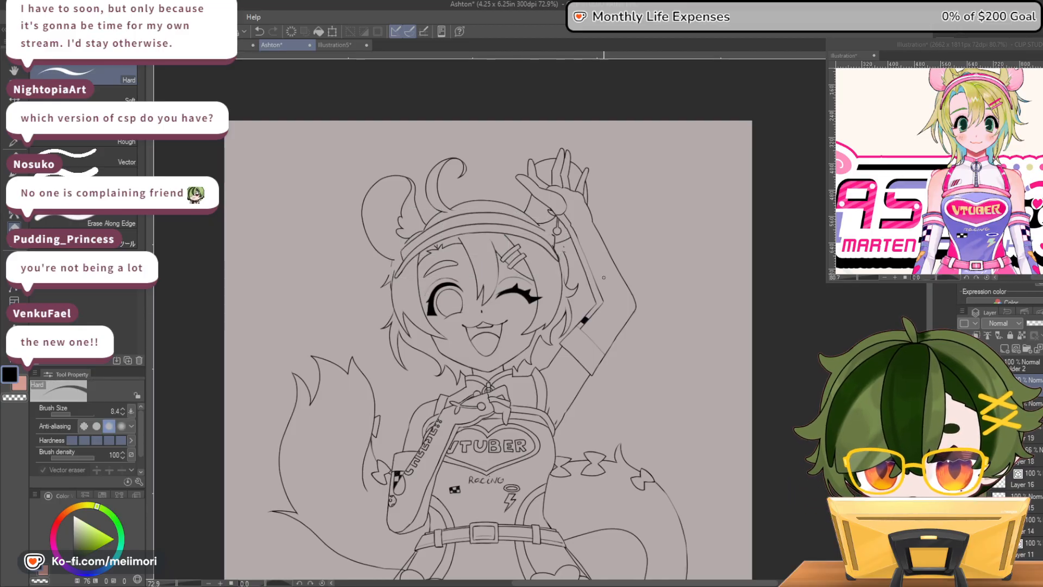
Turn on the layer color for the headband lines and change it to a dark blue
scroll(506, 227, "up", 5)
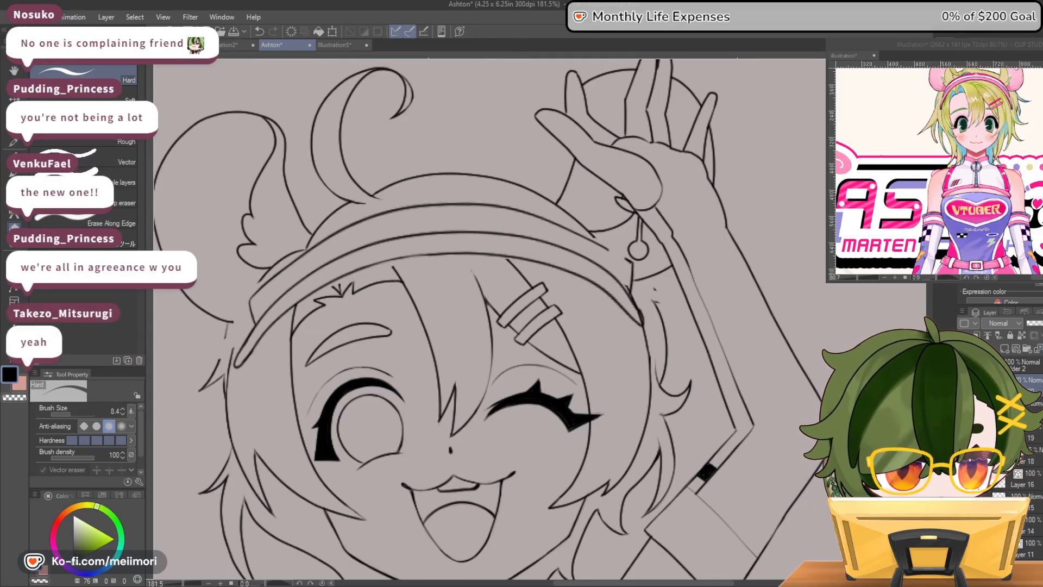
key("ctrl+b")
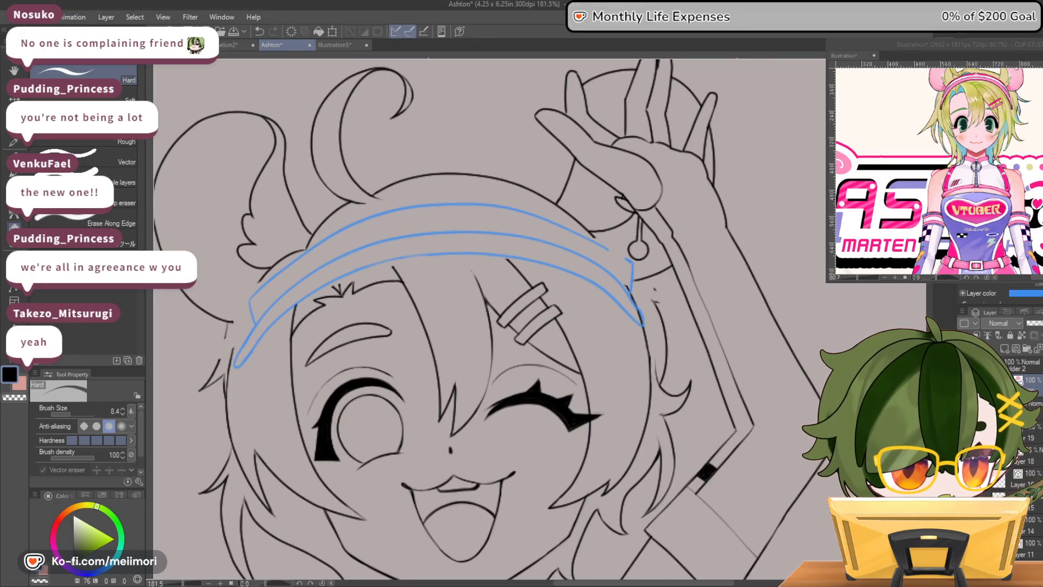
left_click(1025, 293)
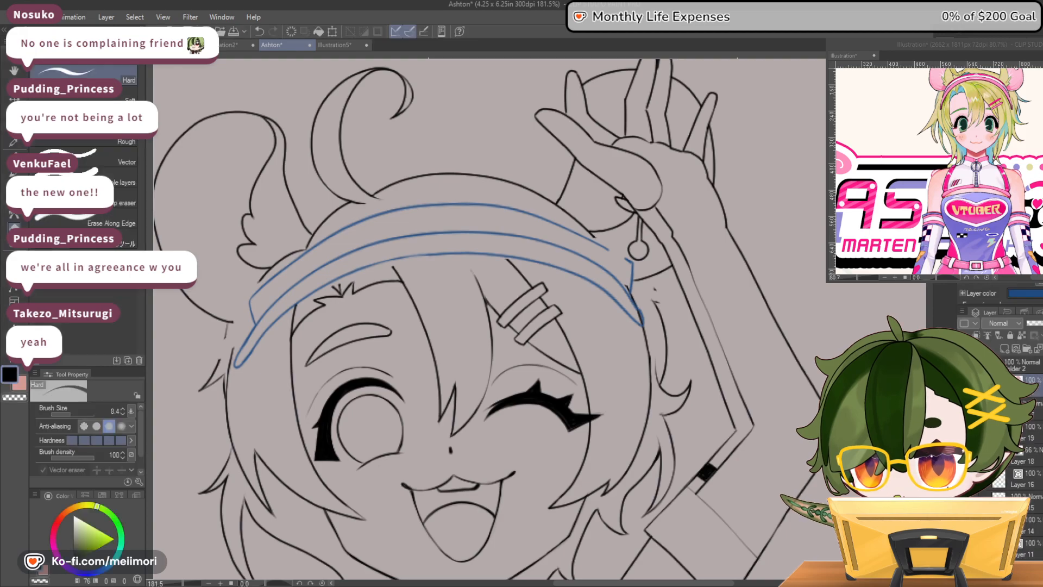
Erase the stray mark beside the headband's end near the raised arm and draw a small hair tuft below the earring there
scroll(458, 152, "down", 3)
scroll(403, 264, "up", 4)
scroll(258, 319, "down", 3)
scroll(500, 287, "up", 4)
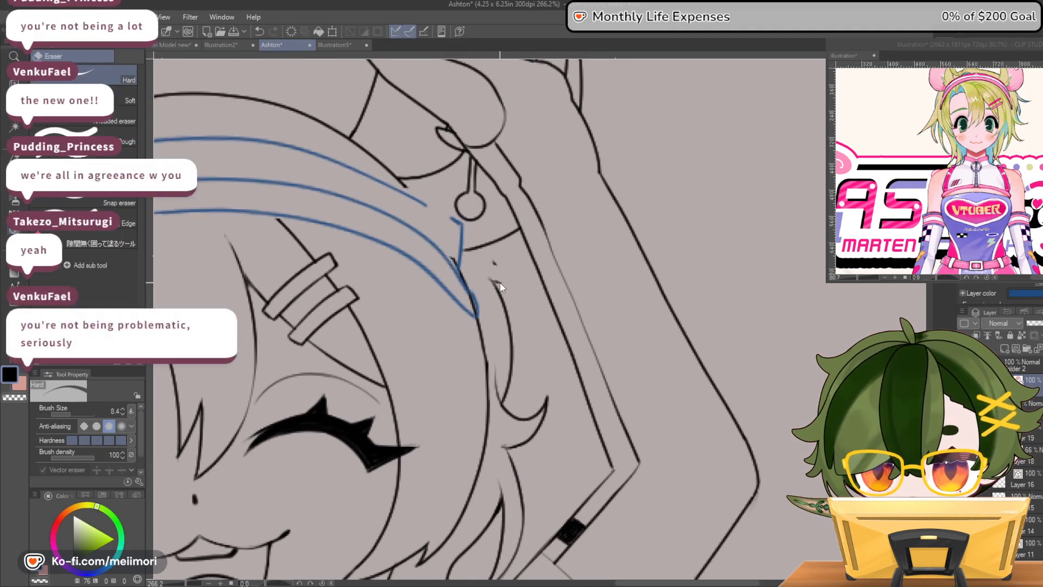
left_click(499, 281, "ctrl+shift")
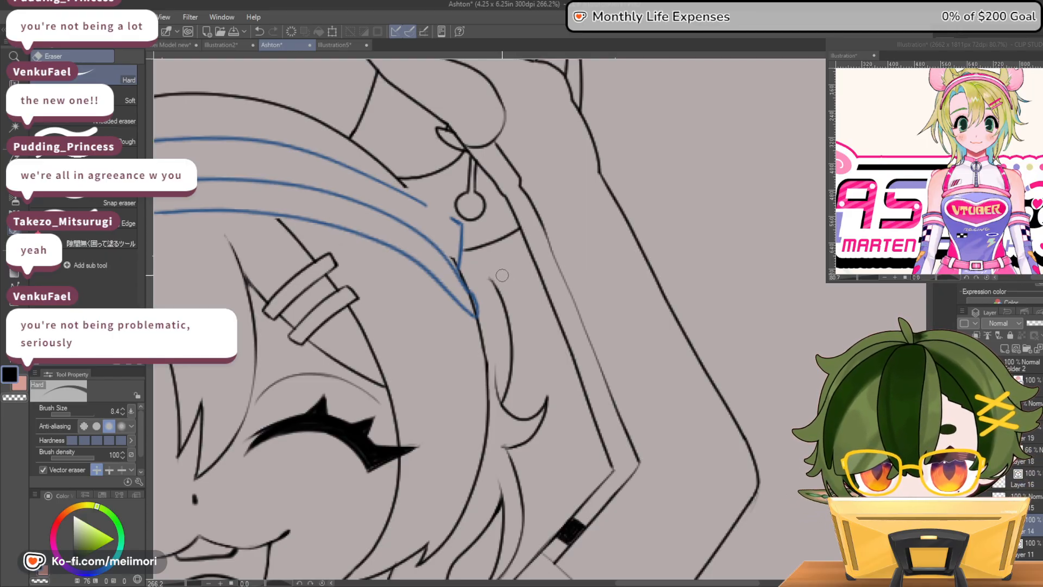
key("p")
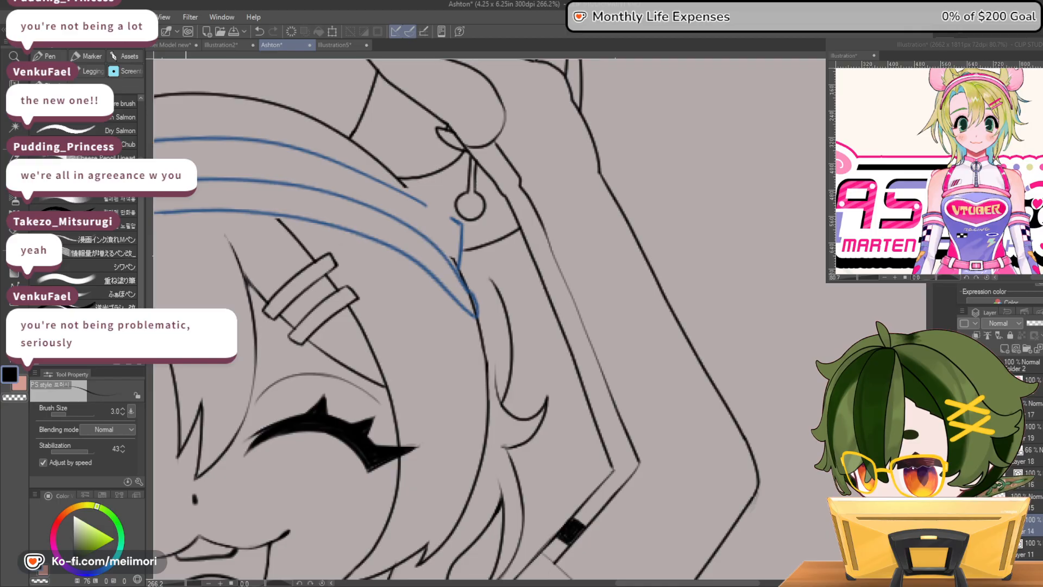
mouse_move(485, 246)
left_mouse_down()
mouse_move(520, 274)
mouse_move(493, 283)
left_mouse_up()
key("c")
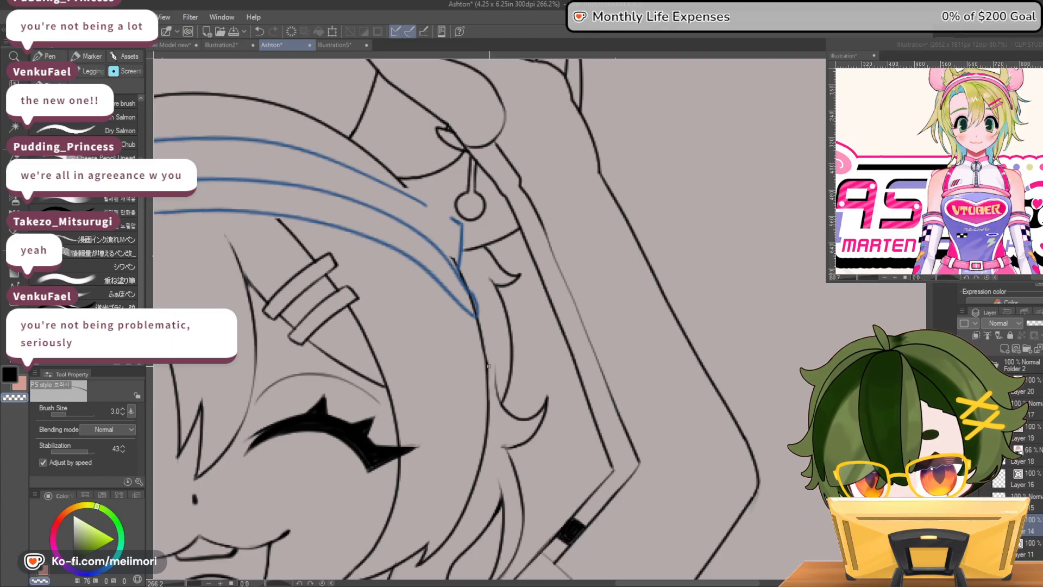
Touch up the hair outline beside the headband's end below the animal ear
scroll(535, 332, "down", 12)
scroll(327, 326, "up", 5)
scroll(326, 324, "up", 1)
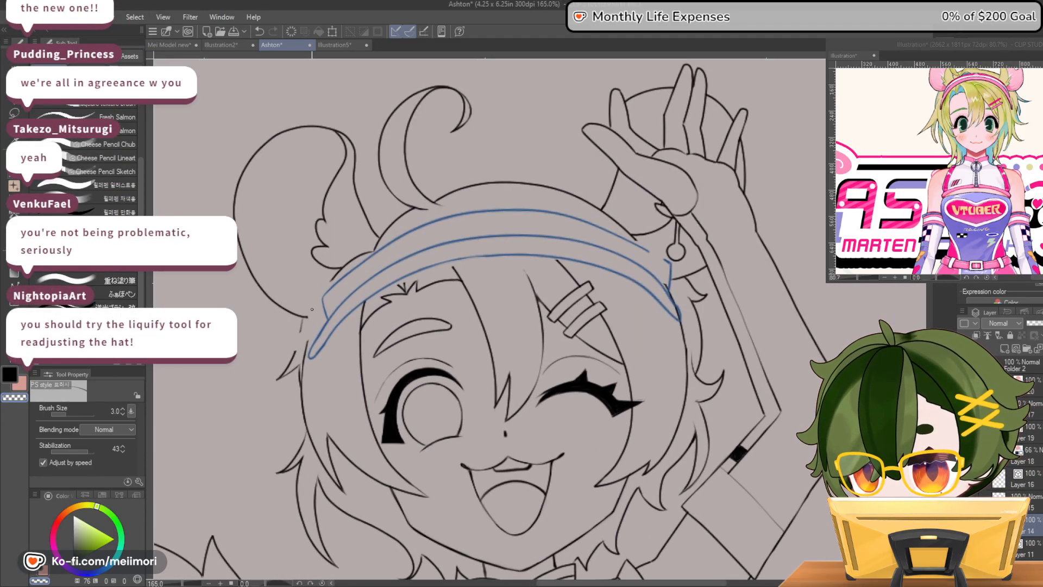
key("c")
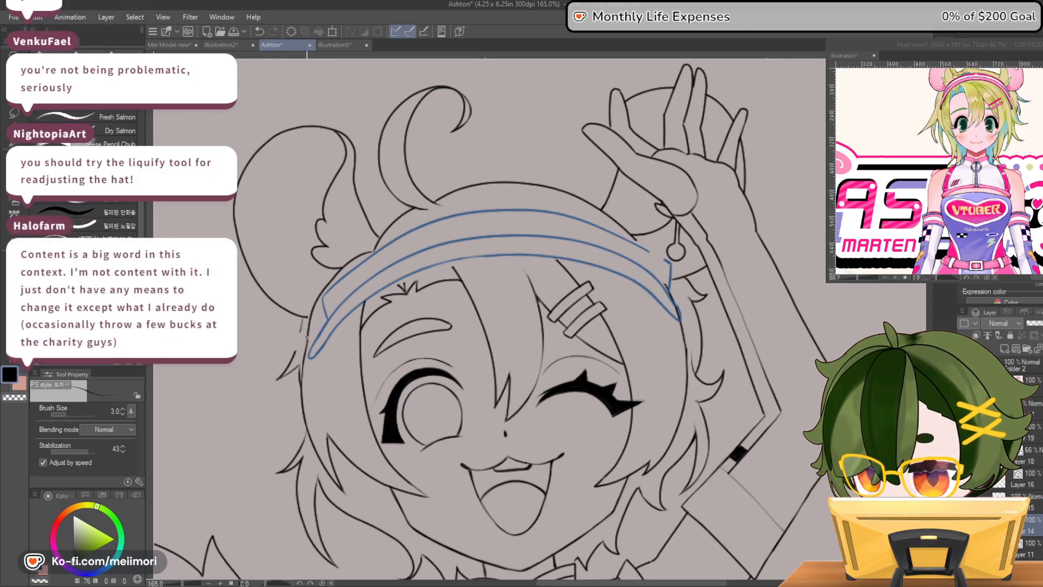
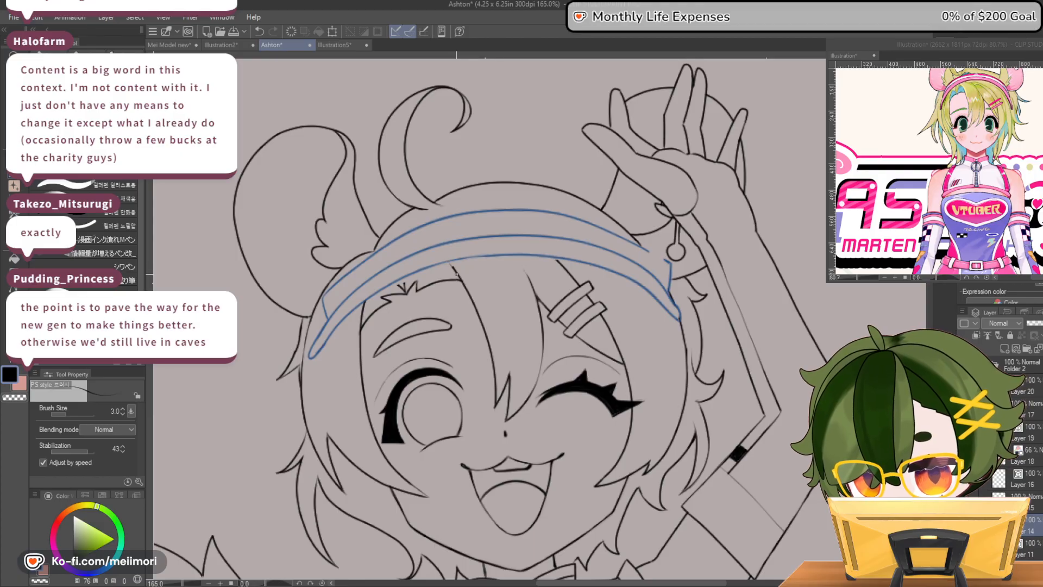
Extend the bangs' strand lines at the middle of the forehead up to the headband's lower edge
left_click_drag(448, 265, 461, 280)
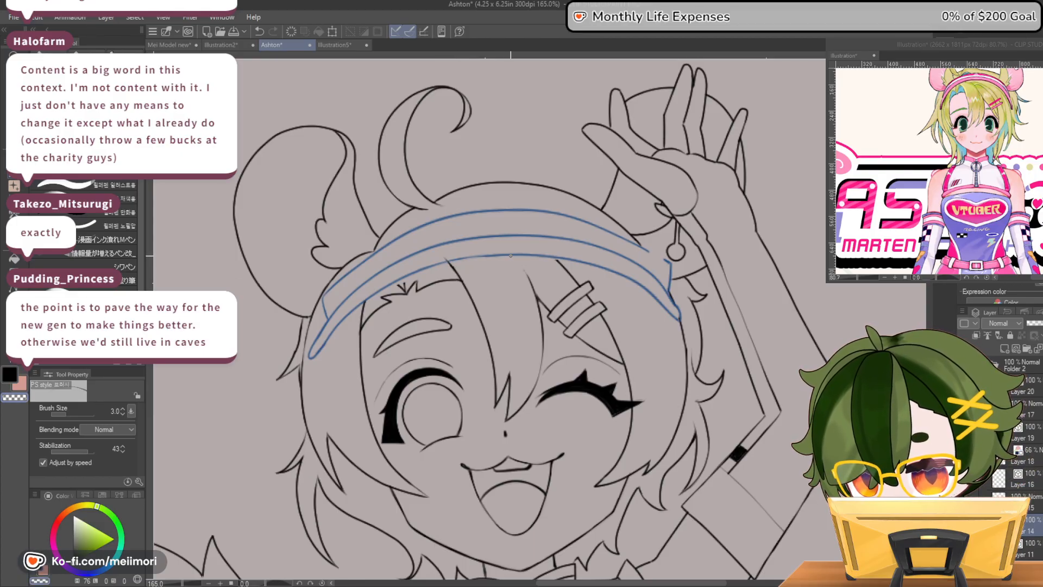
left_click_drag(516, 258, 526, 274)
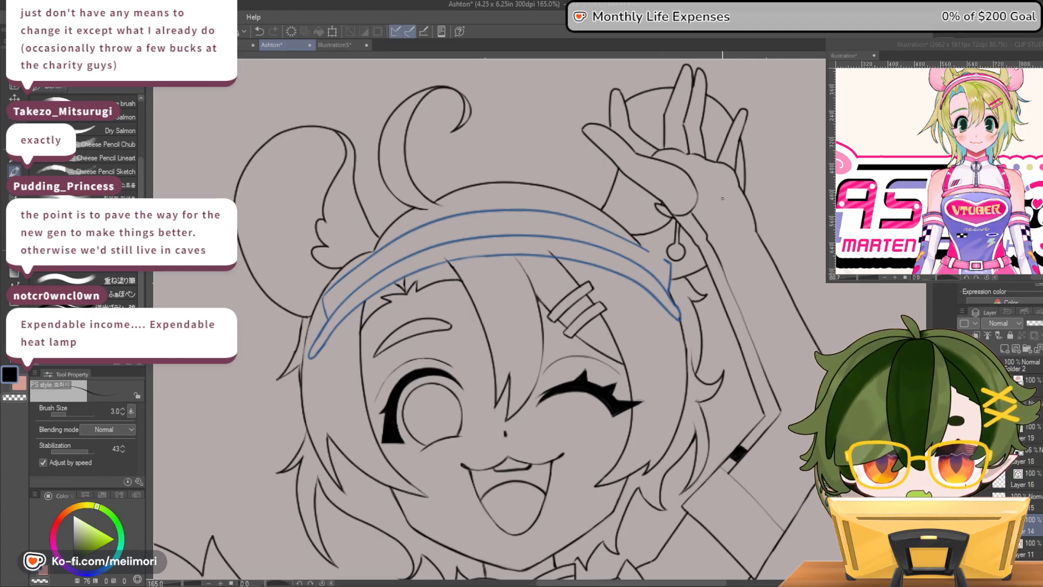
scroll(709, 248, "down", 2)
scroll(776, 265, "down", 2)
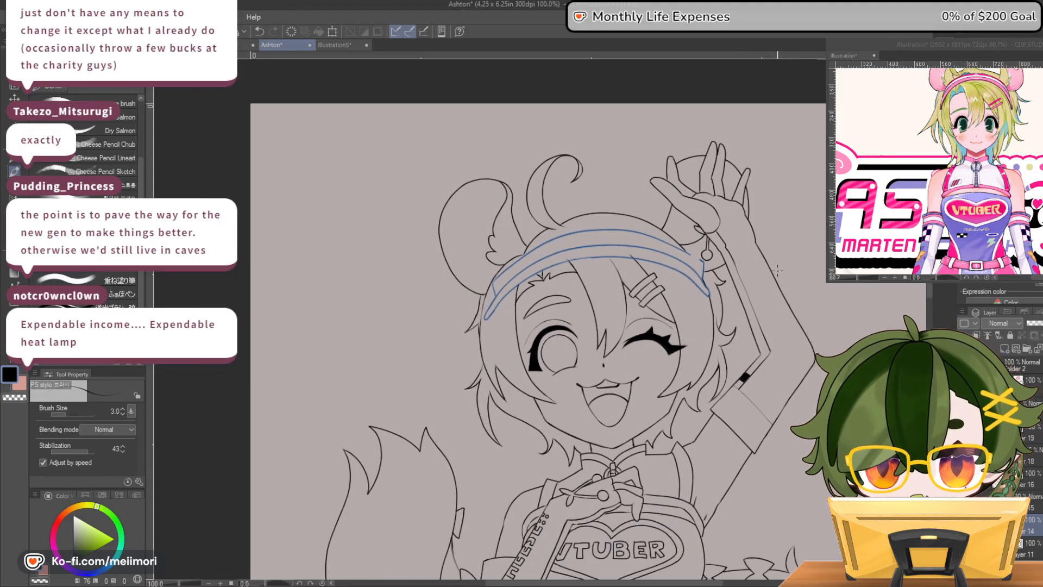
Mesh-transform the headband, adjusting its corner near the earring and its outer corner beside the animal ear, and apply the transformation
key("h")
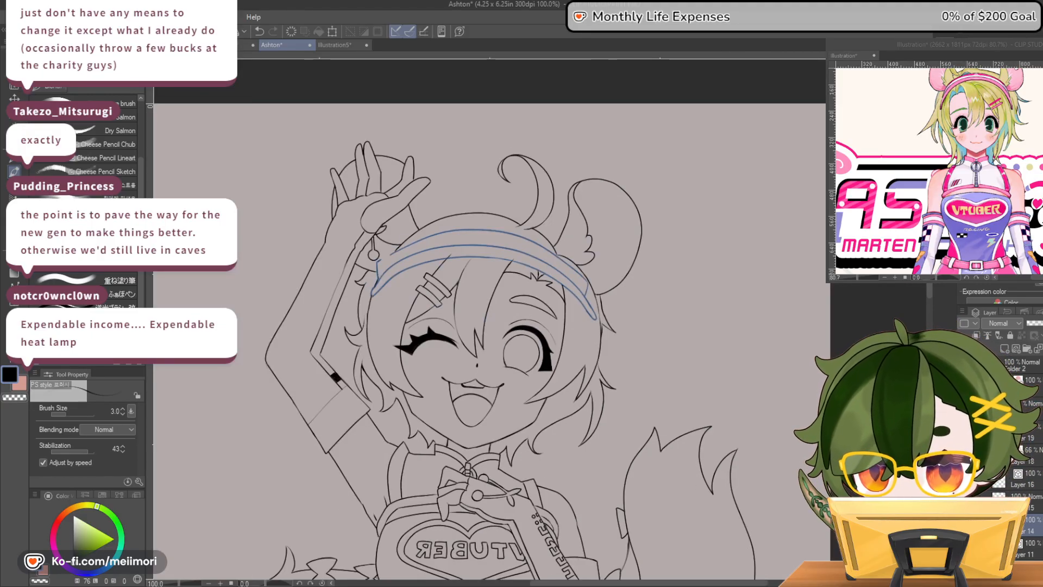
left_click(1031, 383)
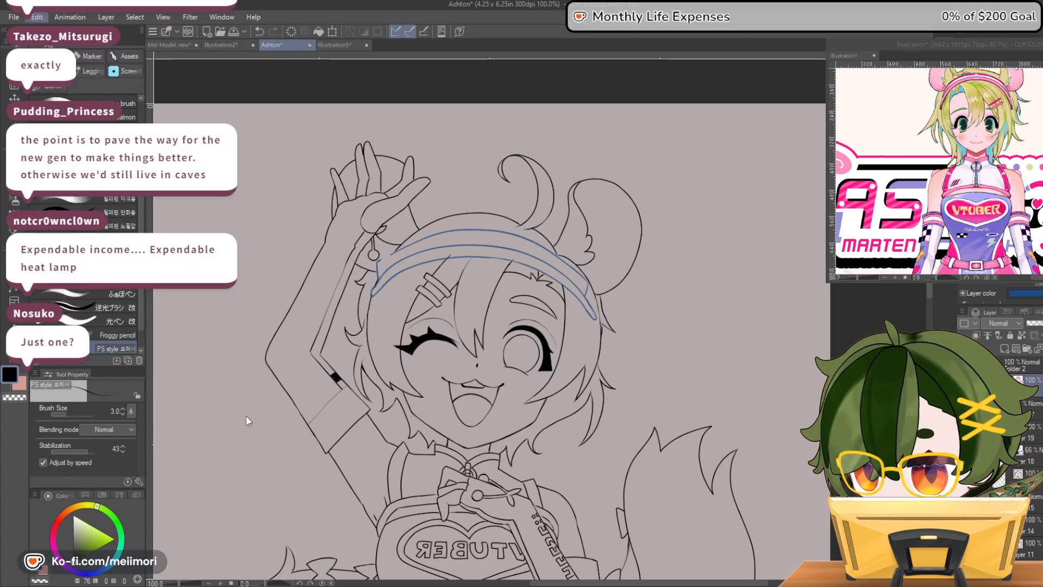
left_click(247, 445)
left_click_drag(369, 228, 383, 261)
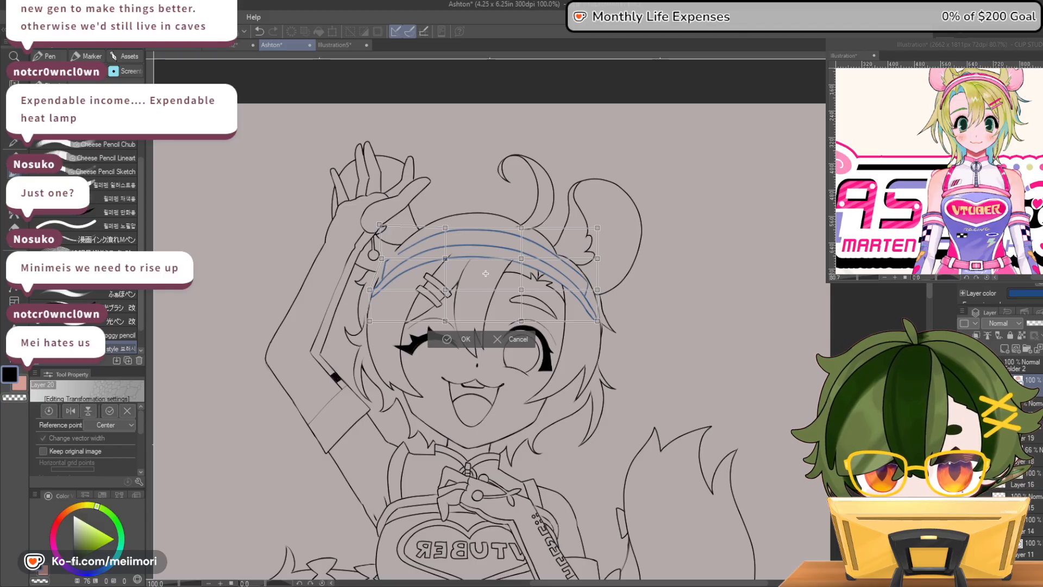
key("h")
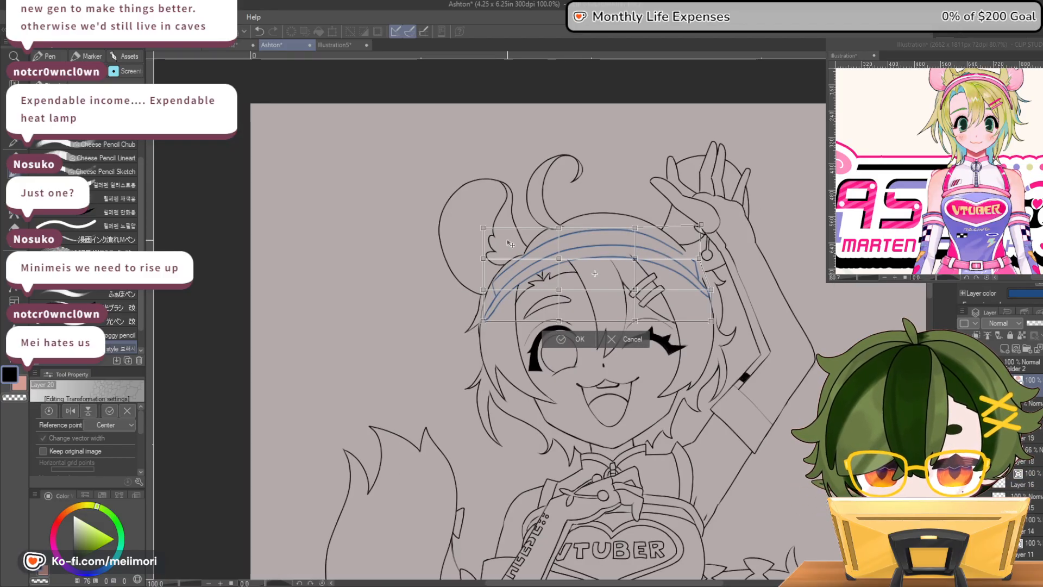
left_click_drag(482, 228, 482, 256)
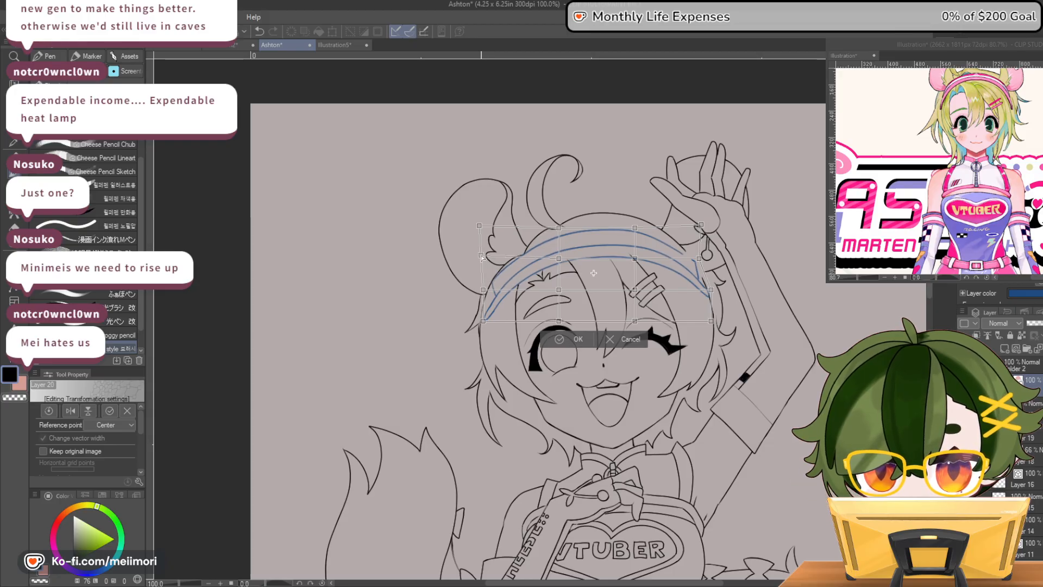
left_click(565, 340)
scroll(718, 298, "down", 2)
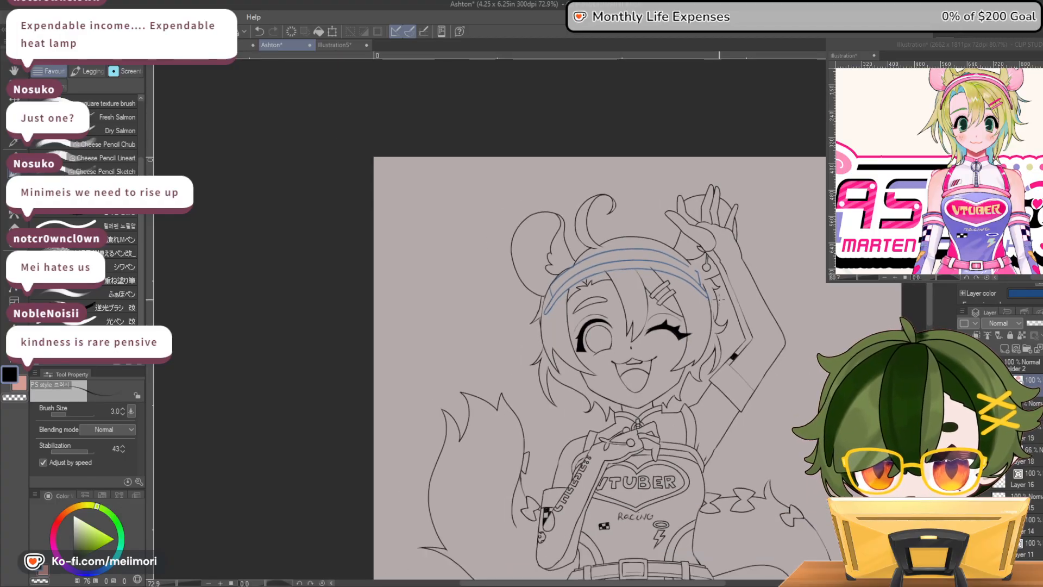
Mesh-transform the headband again, pulling its end below the animal ear slightly inward toward the face, and apply it
scroll(653, 286, "up", 2)
scroll(551, 263, "up", 1)
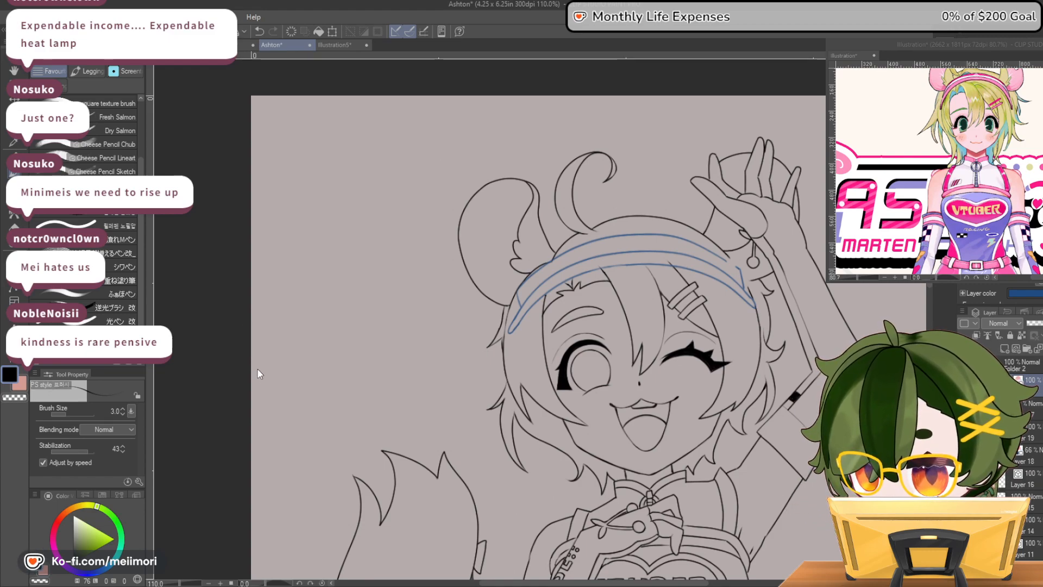
key("ctrl+t")
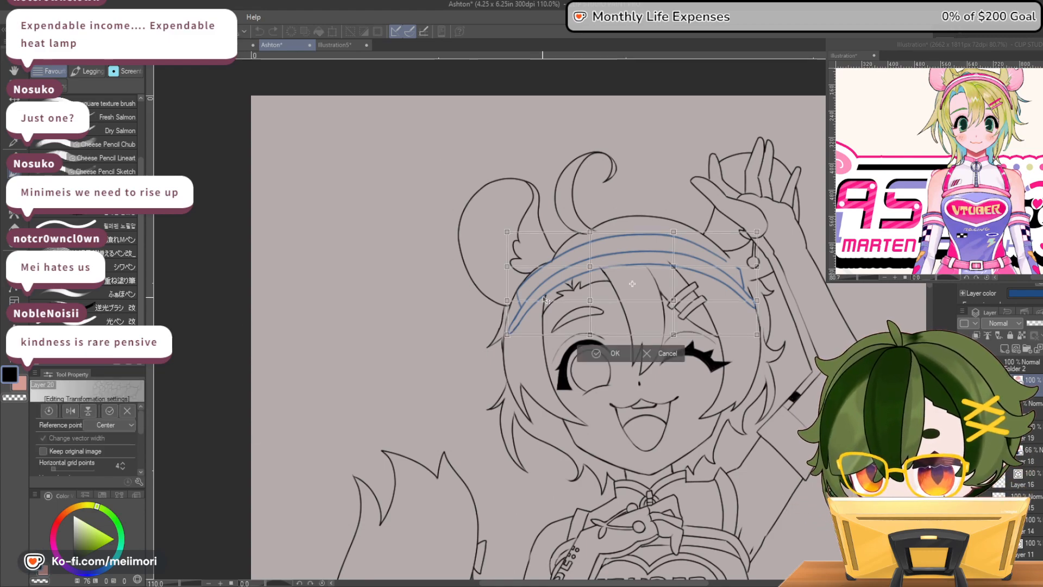
left_click_drag(510, 307, 515, 327)
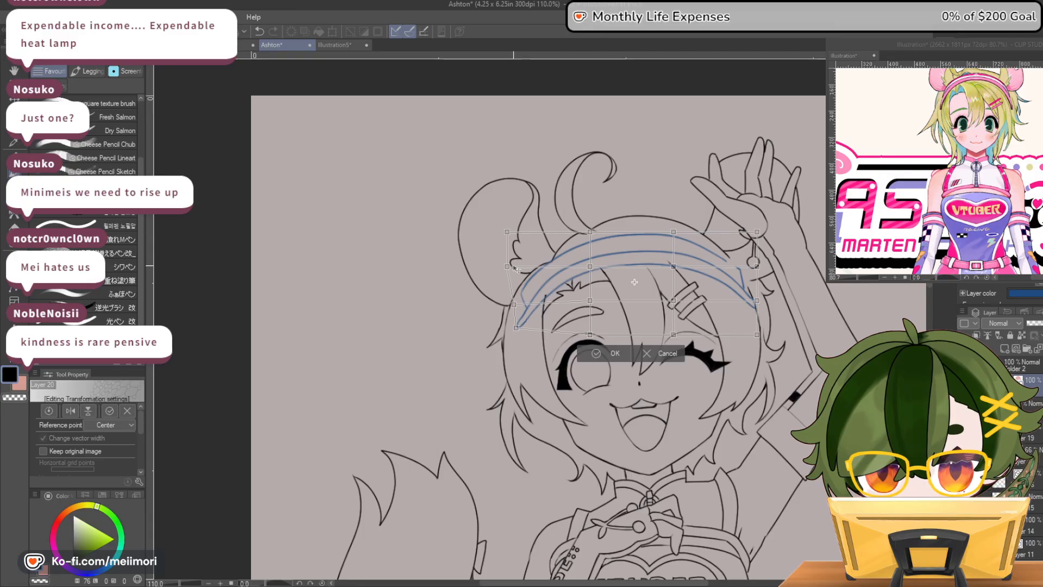
left_click_drag(507, 268, 511, 269)
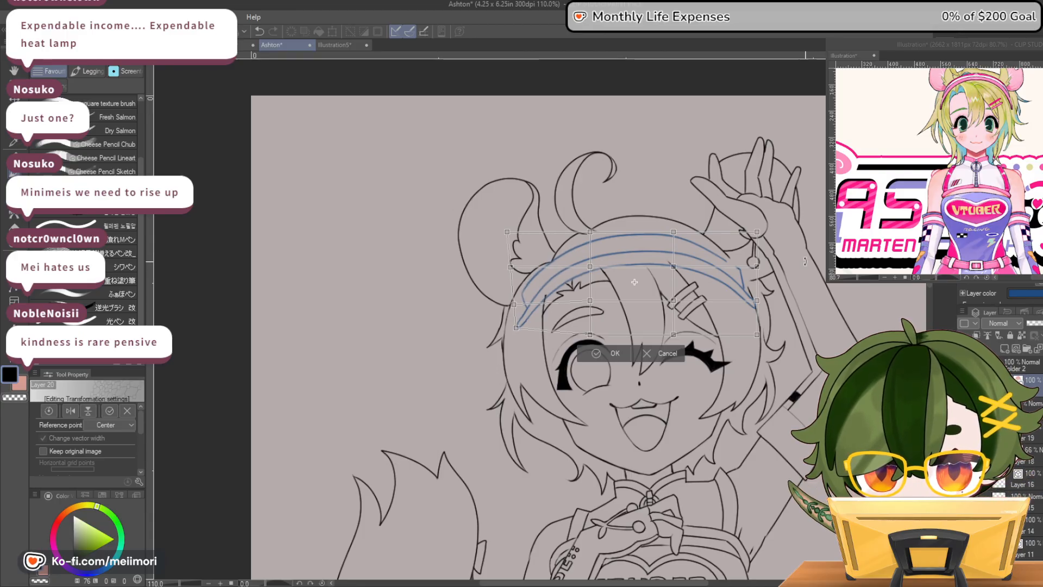
scroll(831, 276, "down", 3)
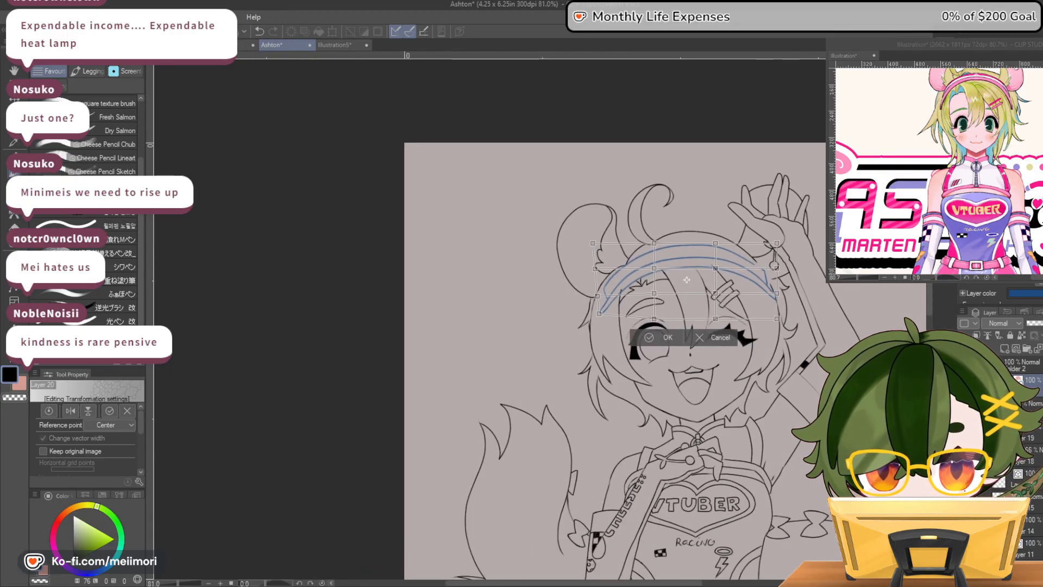
left_click_drag(802, 251, 802, 253)
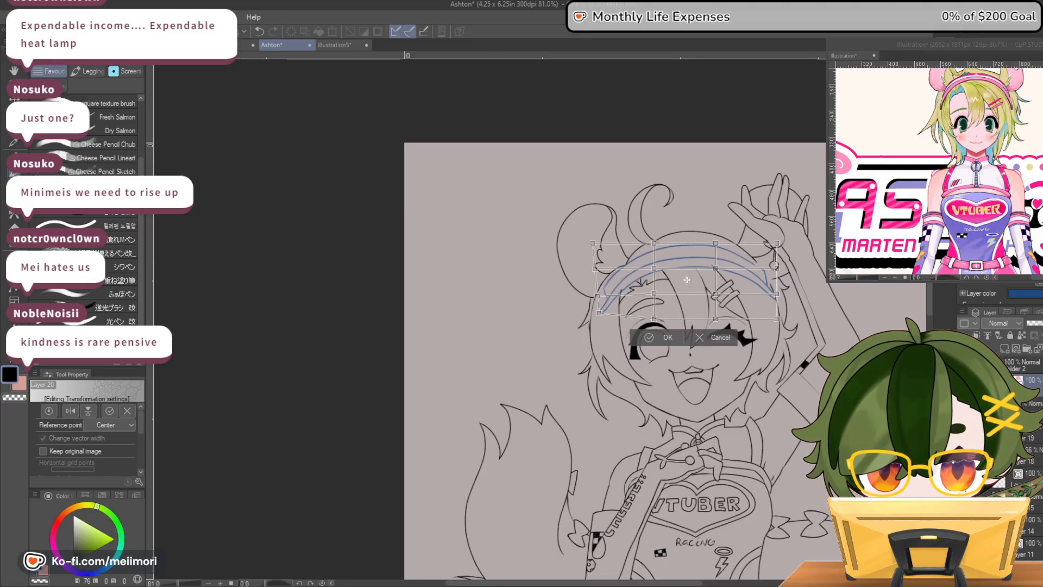
key("h")
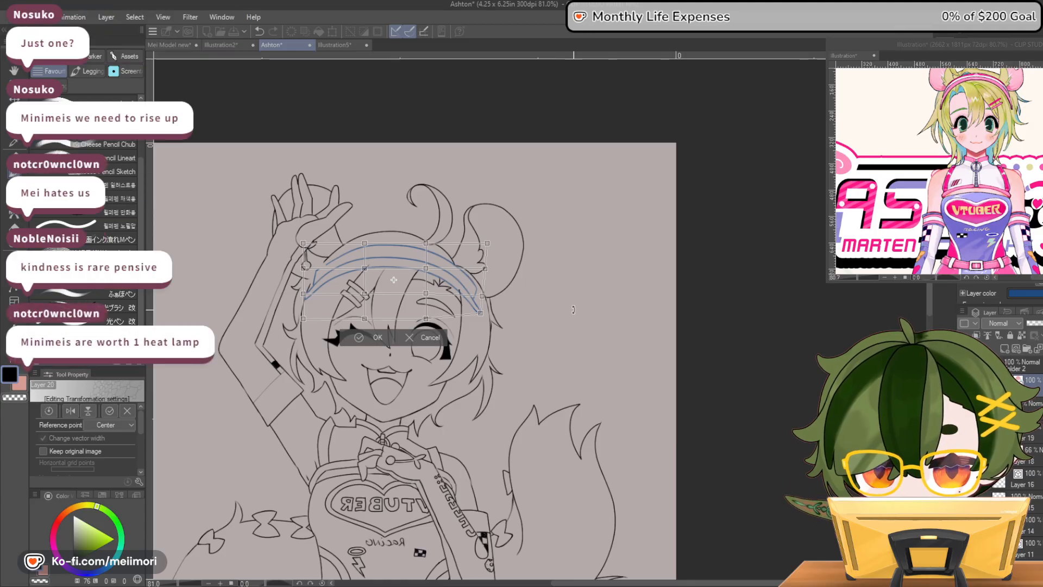
left_click(375, 339)
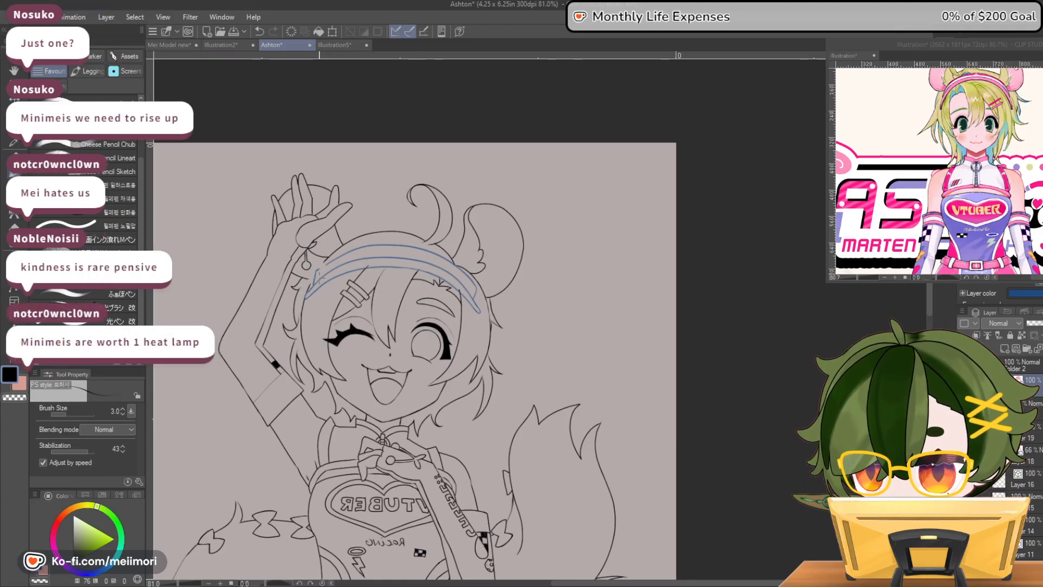
Add a new layer above the blue headband lines and ink its upper edge and tip near the animal ear in black
scroll(315, 275, "up", 1)
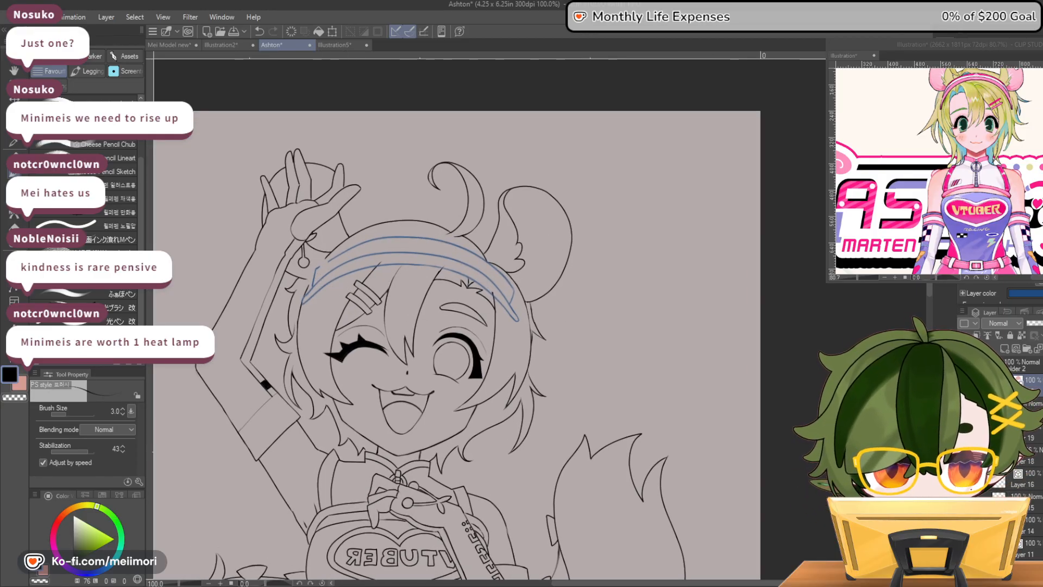
left_click(1019, 351)
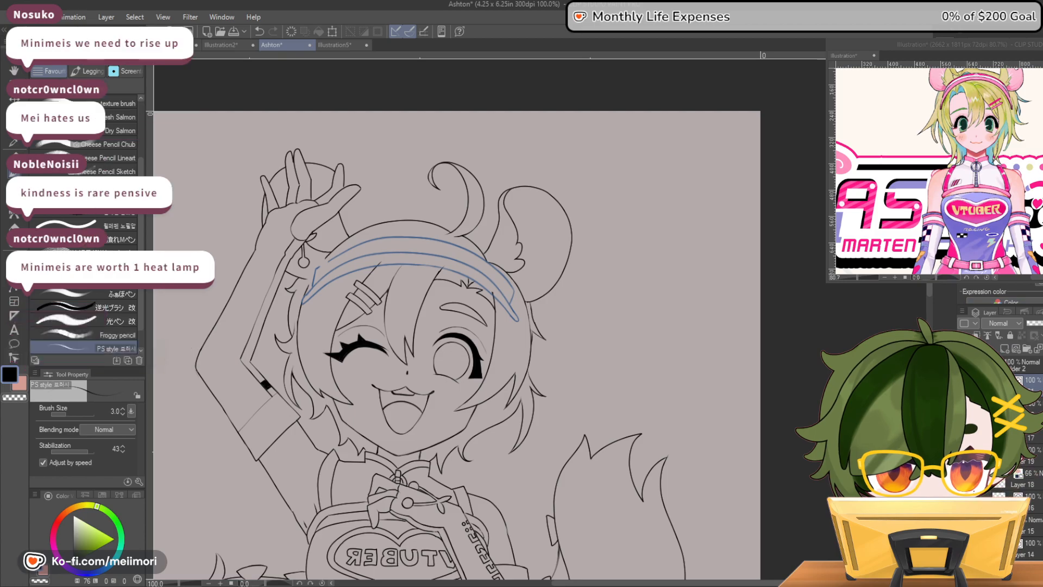
key("h")
scroll(642, 250, "up", 3)
scroll(642, 258, "up", 1)
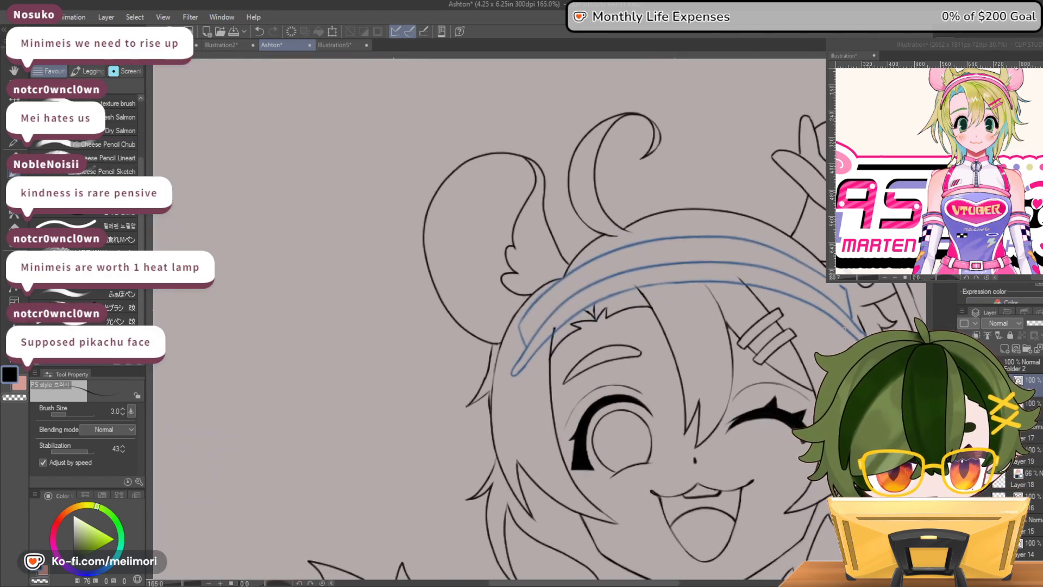
mouse_move(655, 239)
left_mouse_down()
mouse_move(578, 266)
mouse_move(542, 296)
left_mouse_up()
key("ctrl+z")
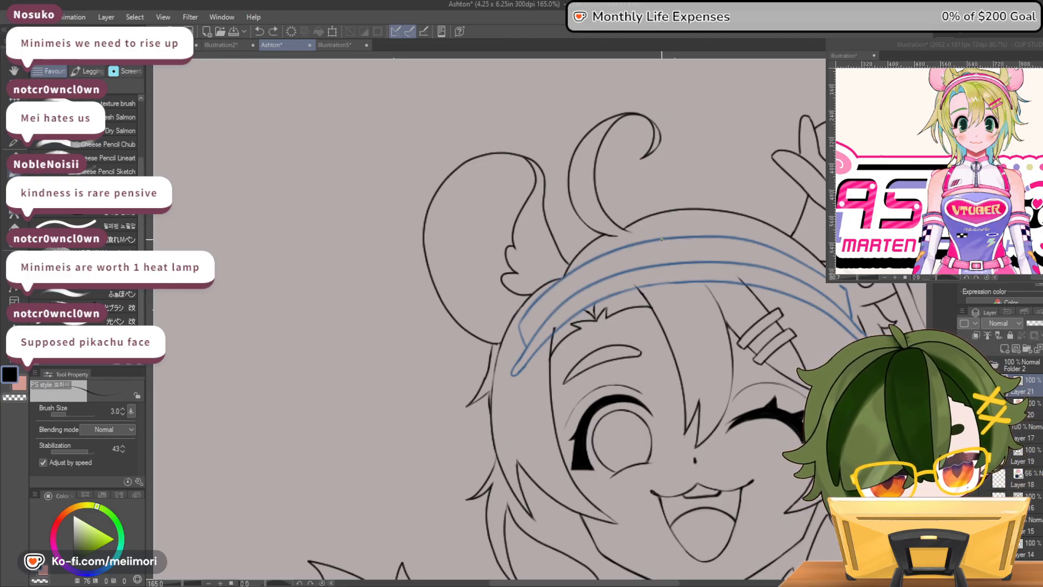
mouse_move(520, 326)
left_mouse_down()
mouse_move(534, 344)
mouse_move(548, 321)
mouse_move(516, 372)
left_mouse_up()
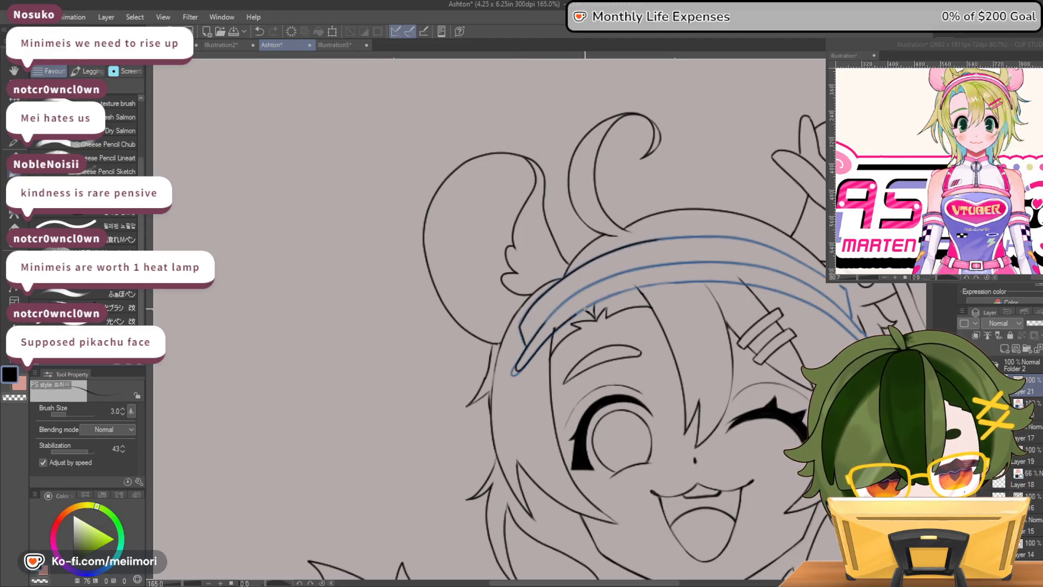
Ink the headband's lower edge in black from the tip below the animal ear across the forehead
left_click_drag(757, 282, 759, 283)
key("asciicircum")
key("asciicircum")
key("asciicircum")
key("minus")
key("minus")
key("minus")
key("minus")
key("minus")
key("minus")
key("minus")
key("minus")
key("minus")
key("minus")
key("minus")
key("minus")
key("minus")
key("minus")
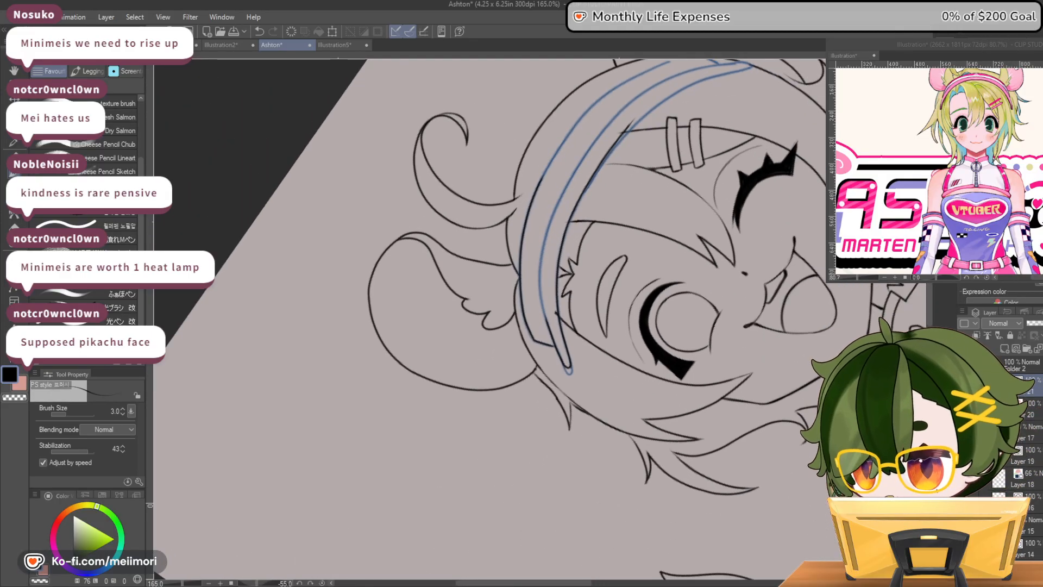
key("minus")
key("minus")
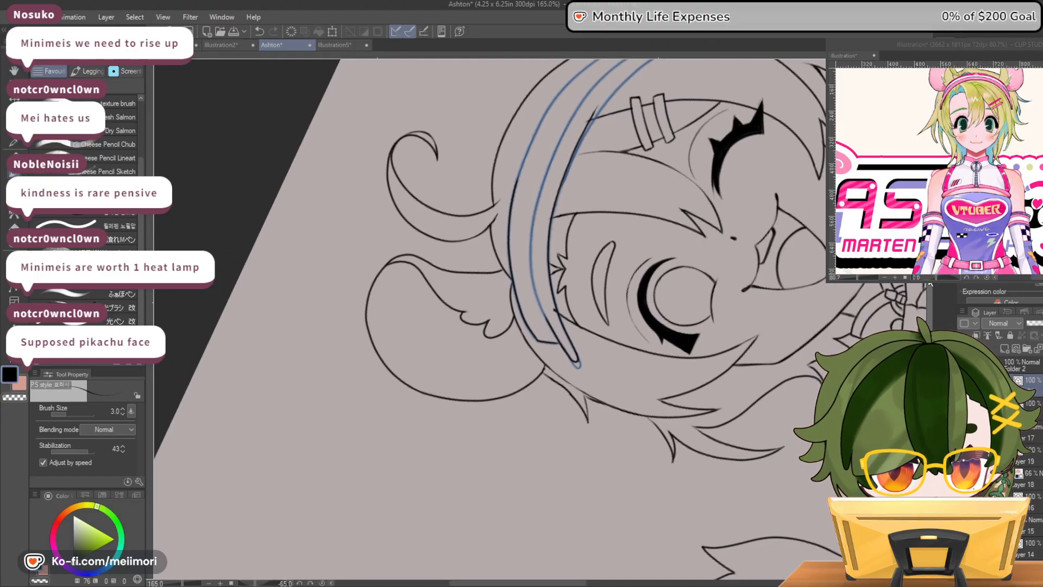
scroll(701, 173, "up", 5)
key("ctrl+z")
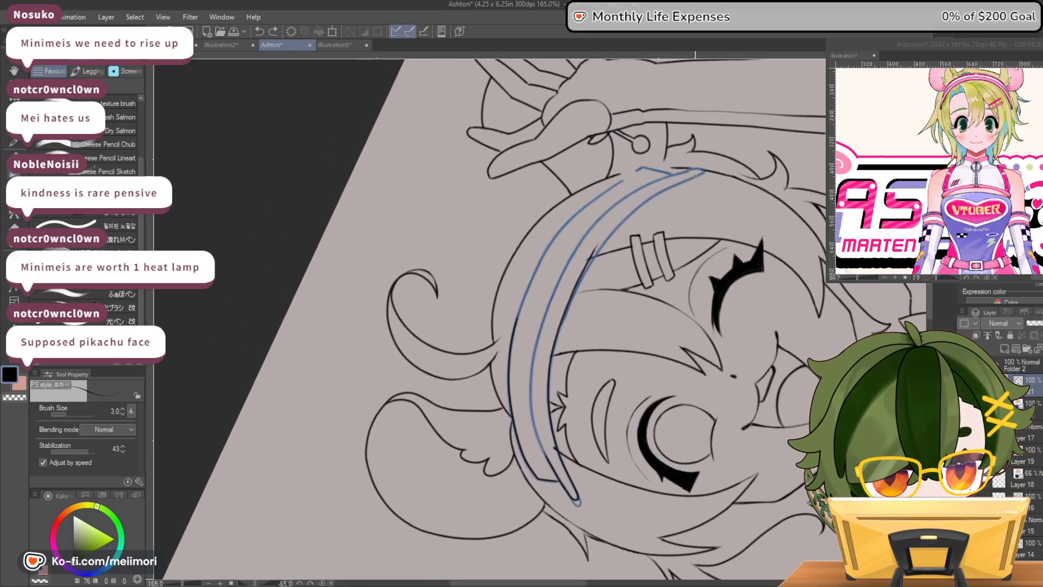
Ink the headband's tip near the earring, join it to the lower edge, and erase the overlap at the joint
left_click_drag(700, 173, 656, 193)
left_click_drag(617, 225, 608, 236)
key("ctrl+z")
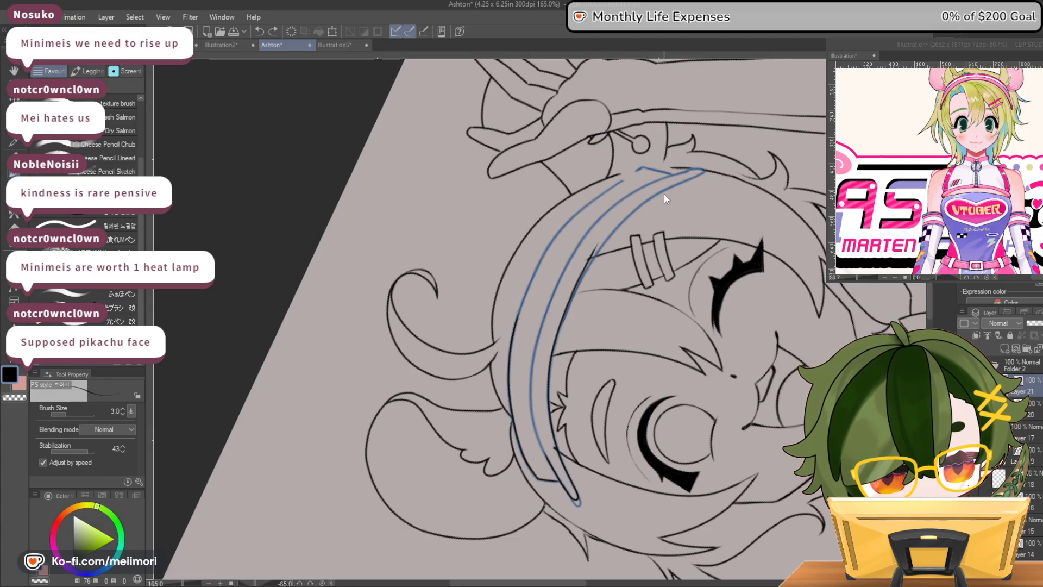
key("c")
left_click_drag(597, 246, 580, 276)
key("c")
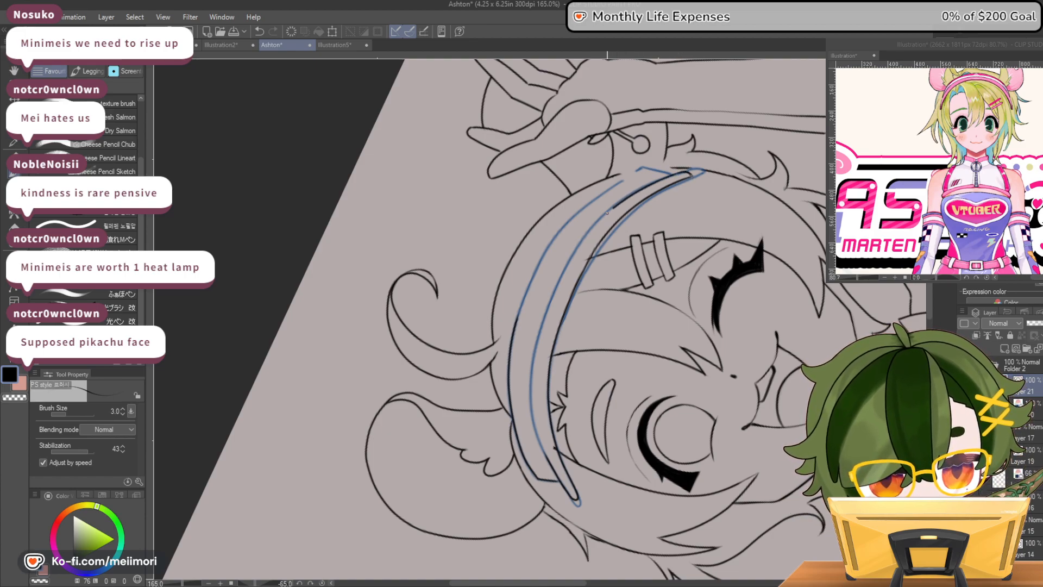
Ink the headband's middle line from the earring-side tip toward the crown and clean up the stroke's end
left_click_drag(683, 172, 610, 207)
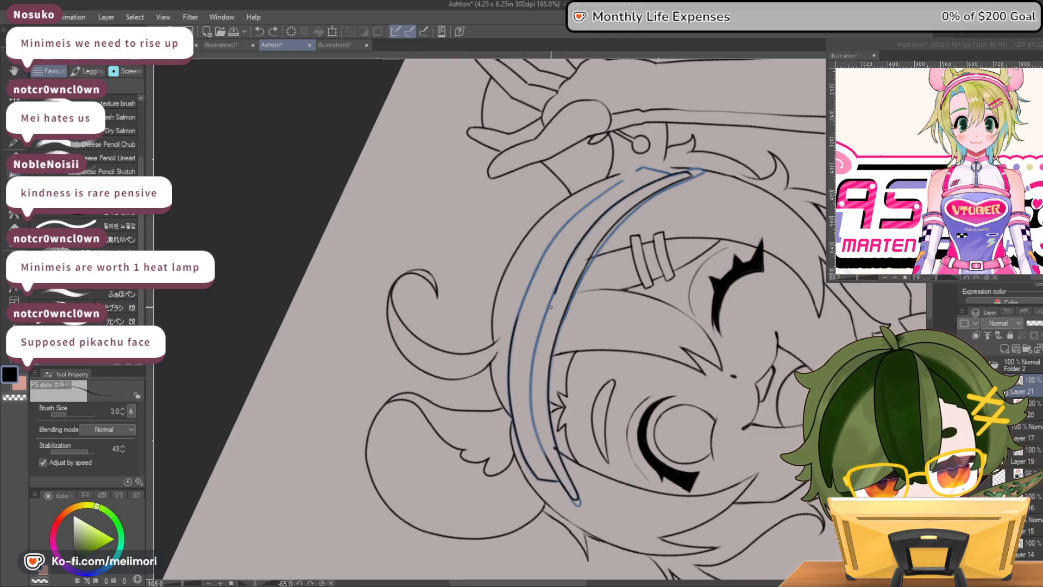
key("c")
mouse_move(550, 311)
left_mouse_down()
mouse_move(569, 271)
mouse_move(537, 340)
left_mouse_up()
key("c")
left_click_drag(531, 390, 549, 460)
key("ctrl+z")
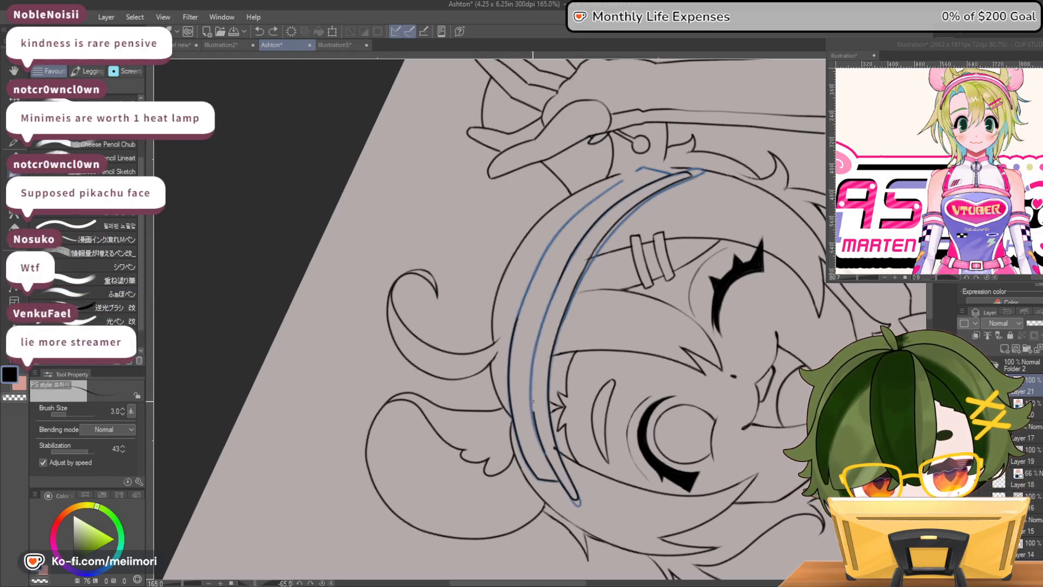
mouse_move(555, 296)
left_mouse_down()
mouse_move(565, 276)
mouse_move(534, 381)
left_mouse_up()
key("ctrl+z")
left_click_drag(537, 419, 539, 432)
key("ctrl+z")
left_click_drag(558, 283, 538, 344)
key("ctrl+z")
left_click_drag(536, 391, 535, 402)
key("ctrl+z")
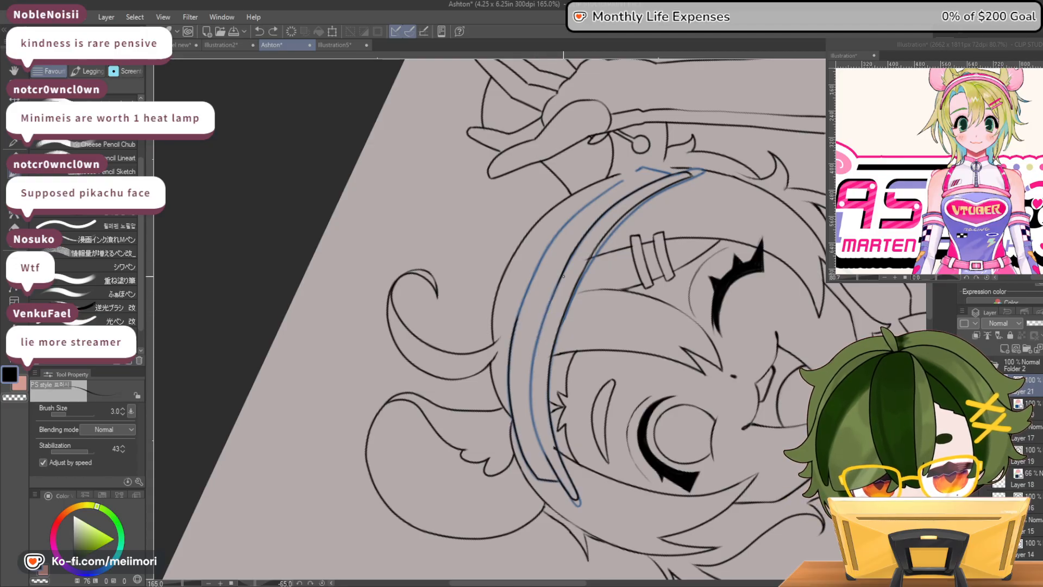
Ink the rest of the headband's middle line down to the end below the animal ear
mouse_move(562, 274)
left_mouse_down()
mouse_move(548, 300)
mouse_move(559, 278)
mouse_move(532, 389)
left_mouse_up()
key("ctrl+z")
left_click_drag(538, 429, 550, 460)
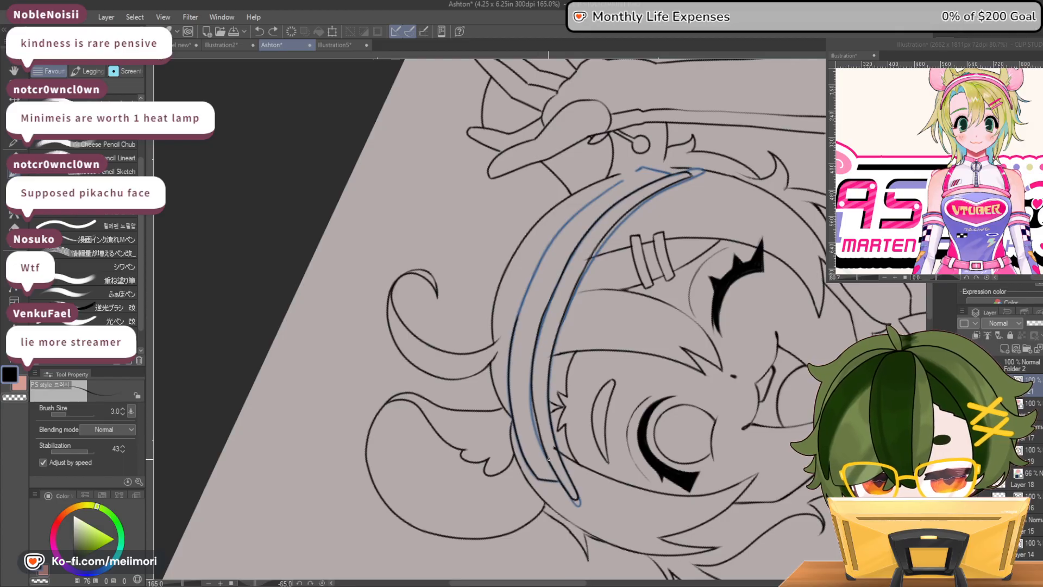
Erase the excess where the headband's middle-line strokes overlap near the animal-ear end and above the bangs
key("c")
mouse_move(537, 421)
left_mouse_down()
mouse_move(549, 458)
mouse_move(532, 399)
mouse_move(544, 450)
left_mouse_up()
key("c")
key("c")
key("c")
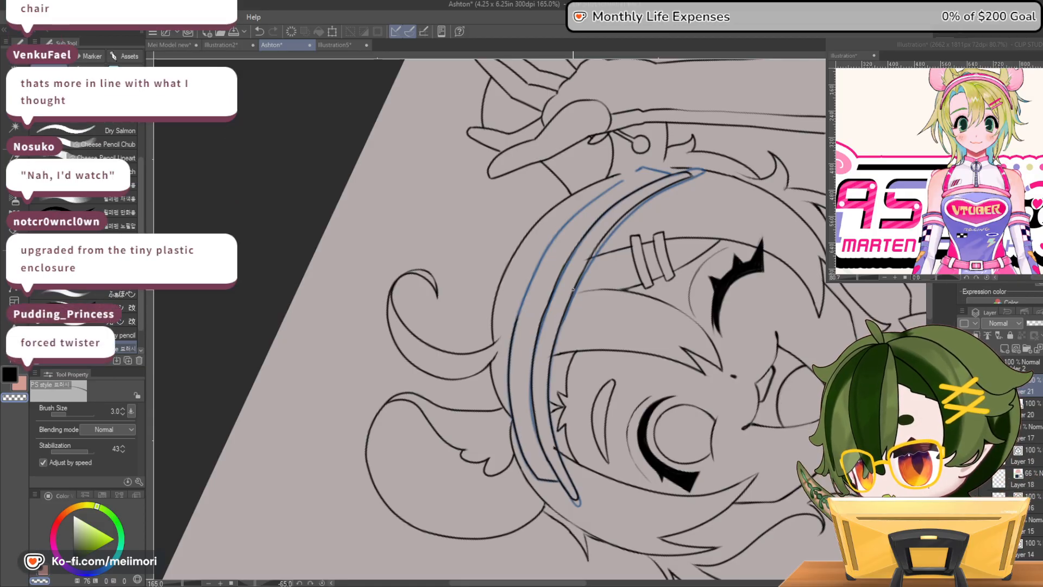
key("c")
mouse_move(541, 318)
left_mouse_down()
mouse_move(585, 234)
mouse_move(549, 299)
left_mouse_up()
key("c")
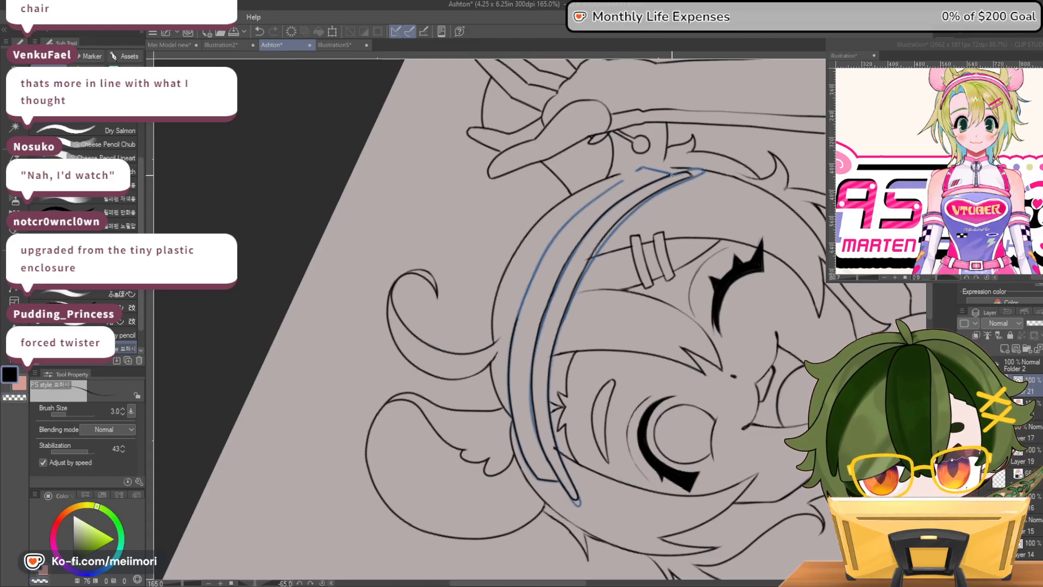
Ink the remaining upper edge of the headband and close its corner near the earring
mouse_move(600, 198)
left_mouse_down()
mouse_move(668, 172)
mouse_move(610, 187)
mouse_move(562, 231)
mouse_move(522, 299)
left_mouse_up()
key("ctrl+z")
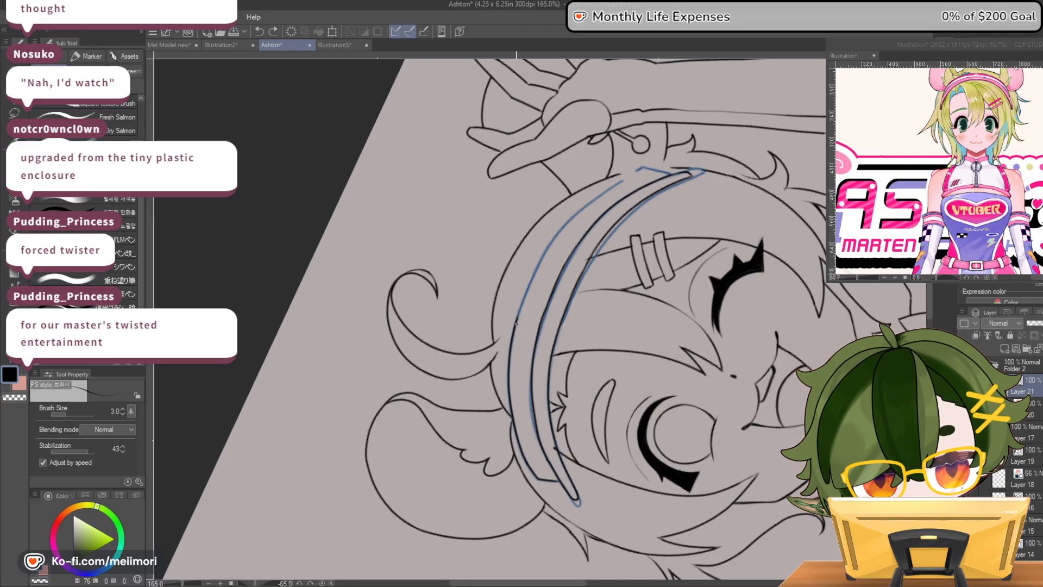
left_click_drag(641, 168, 679, 171)
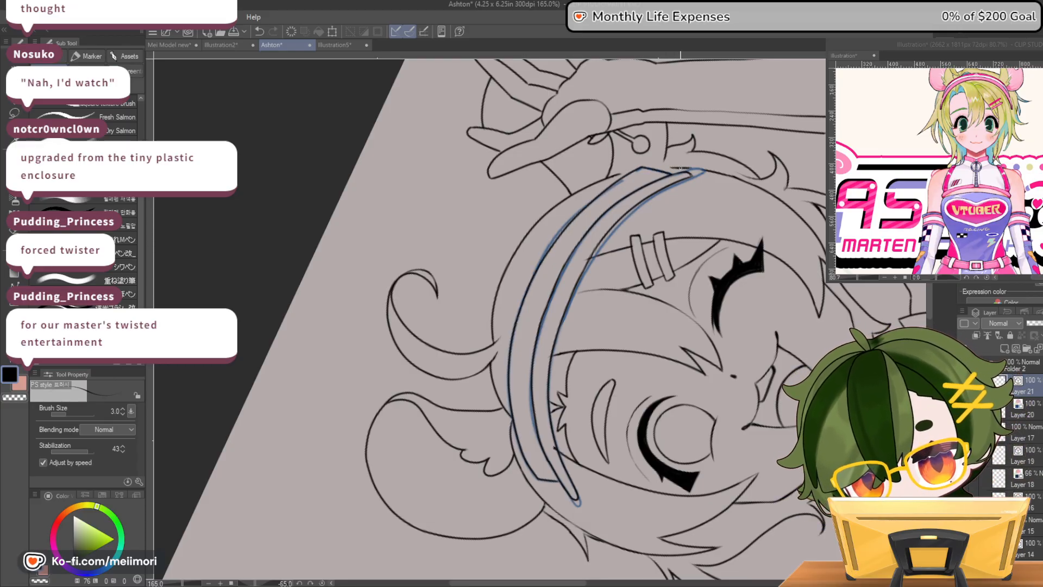
Straighten the canvas, hide the blue headband draft, and clean up the inked headband end below the animal ear
key("ctrl+@")
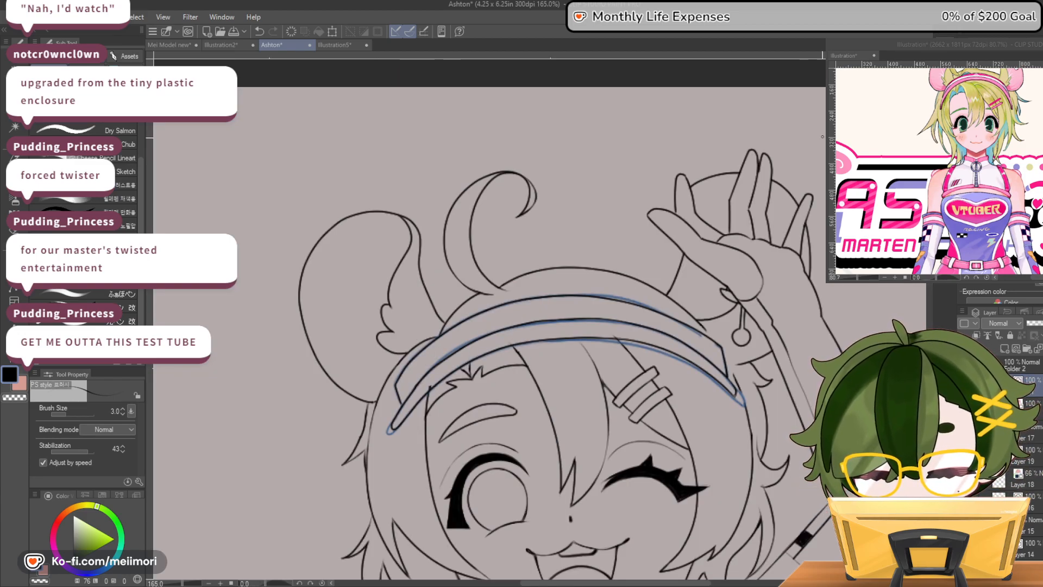
scroll(636, 285, "down", 6)
scroll(671, 359, "up", 2)
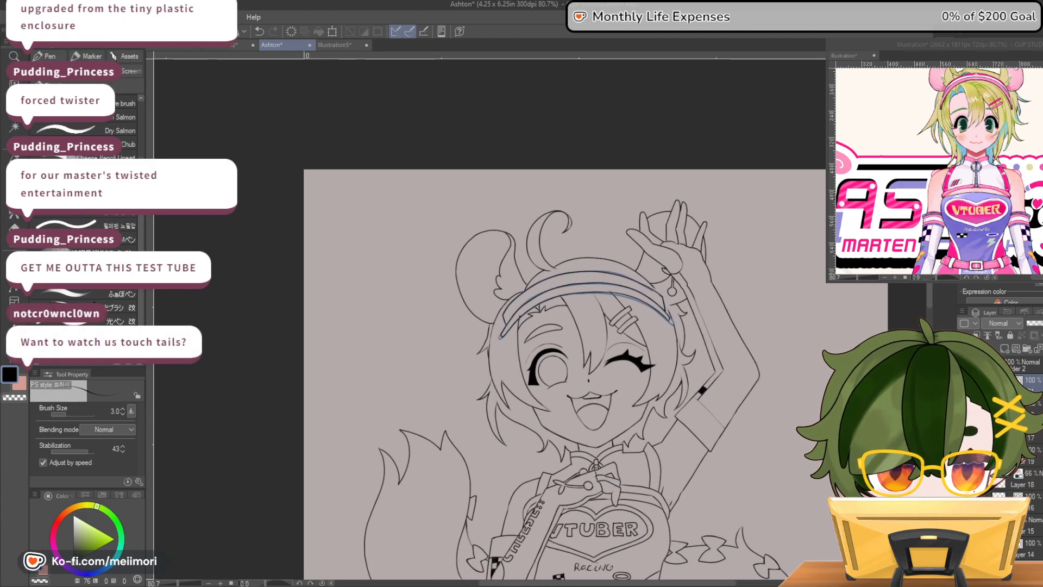
scroll(499, 326, "up", 3)
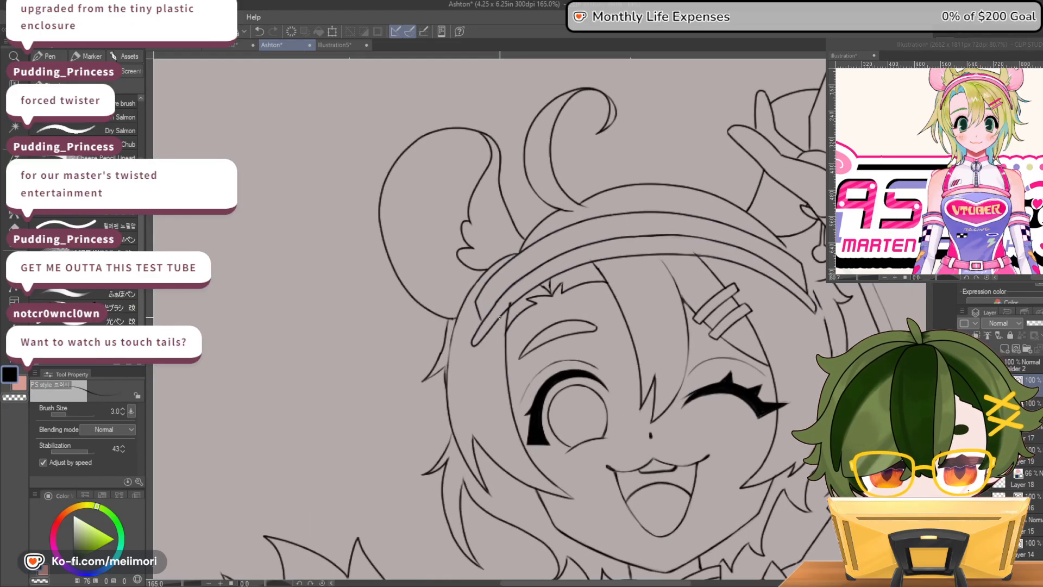
scroll(498, 317, "up", 2)
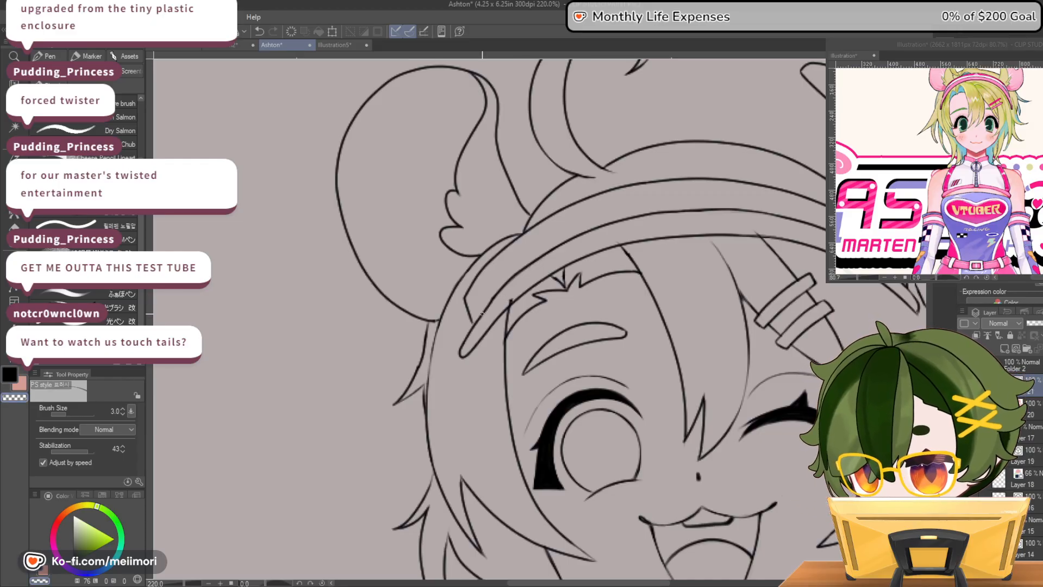
key("c")
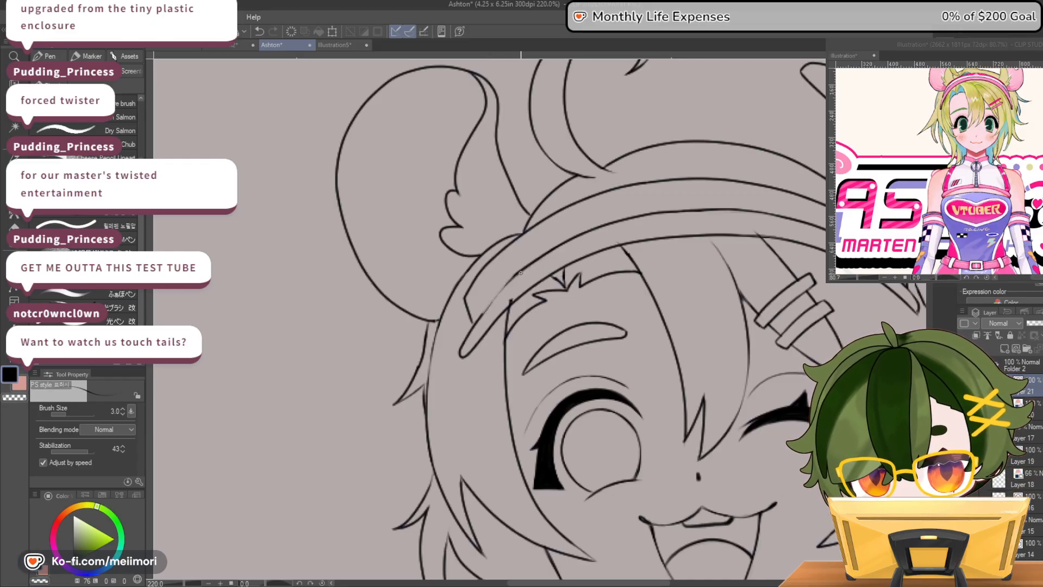
key("c")
mouse_move(467, 353)
left_mouse_down()
mouse_move(515, 299)
mouse_move(474, 348)
left_mouse_up()
key("c")
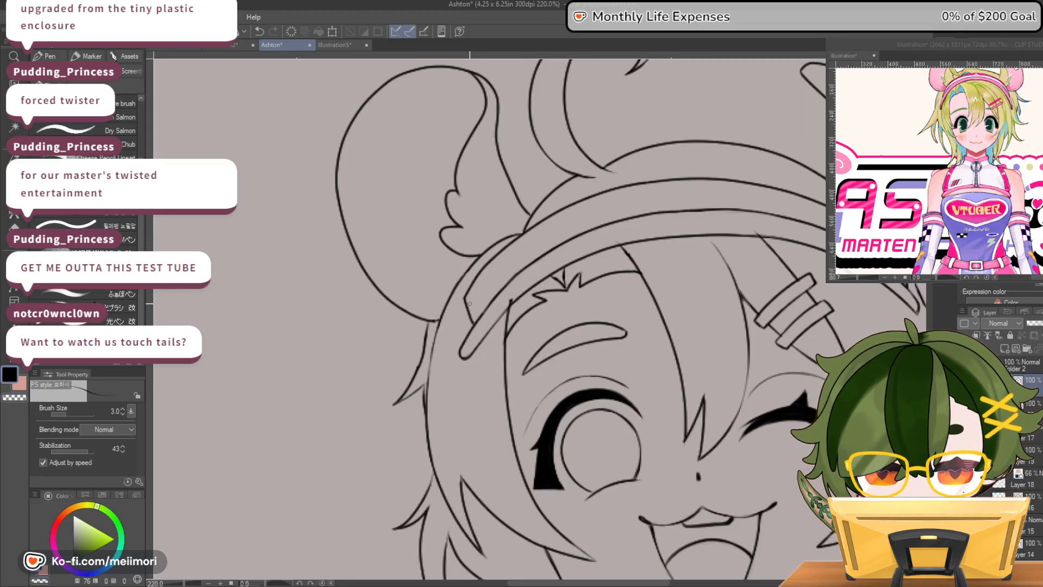
Check the head and full-figure lineart in mirrored and normal view, and save the drawing
scroll(497, 280, "down", 5)
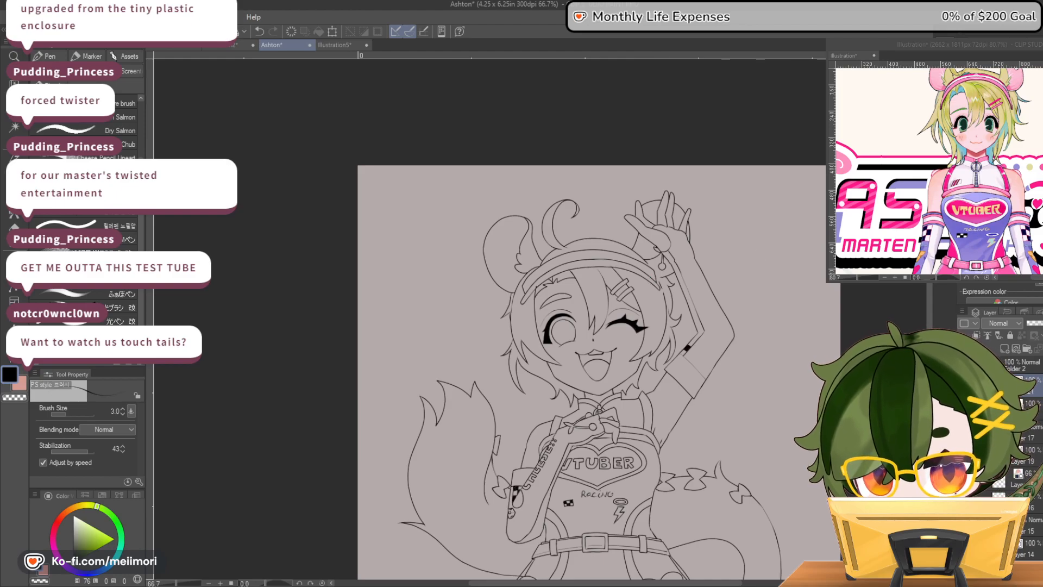
key("h")
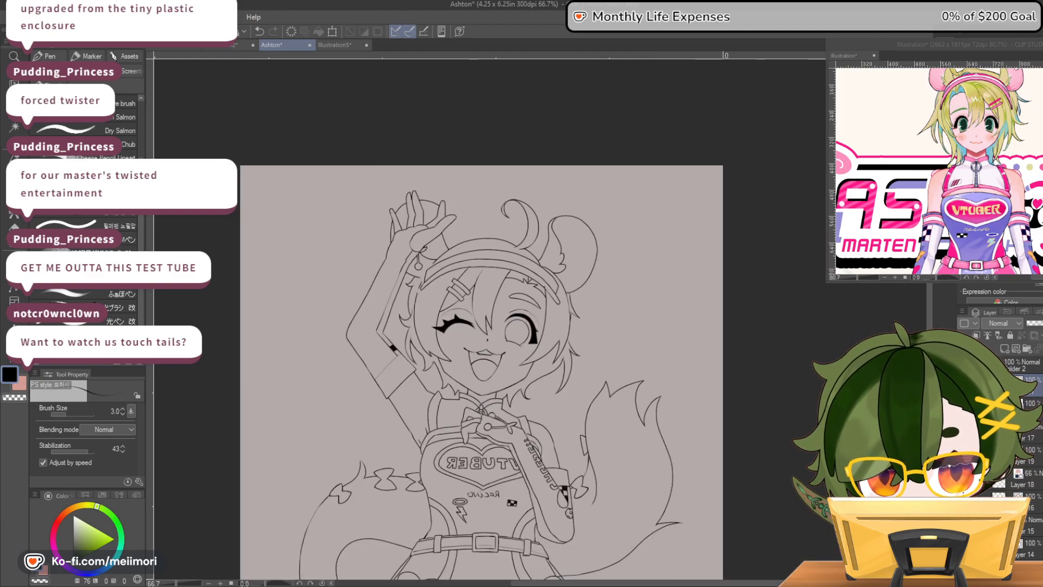
key("h")
scroll(626, 259, "up", 5)
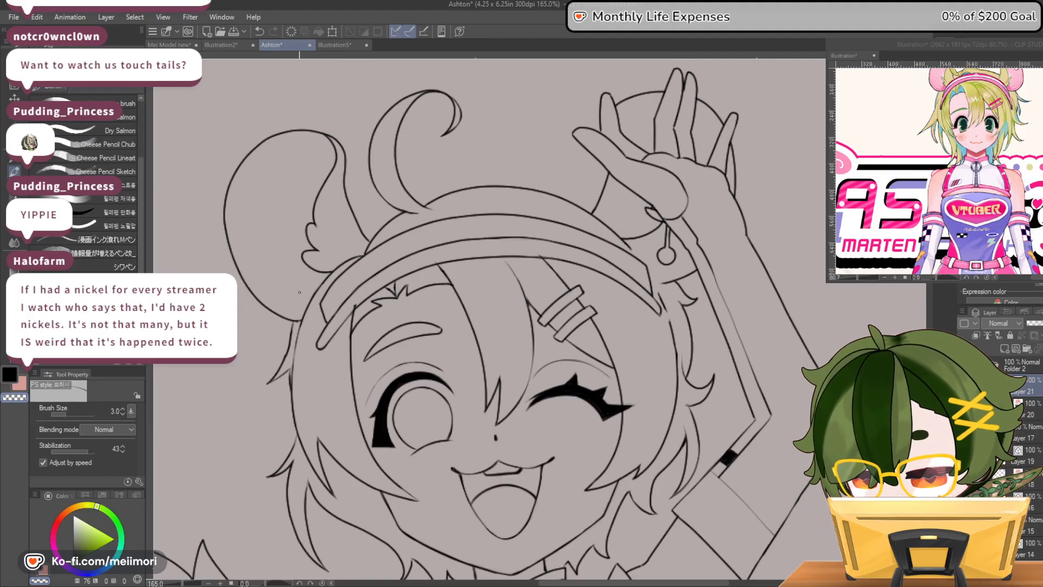
scroll(299, 292, "up", 2)
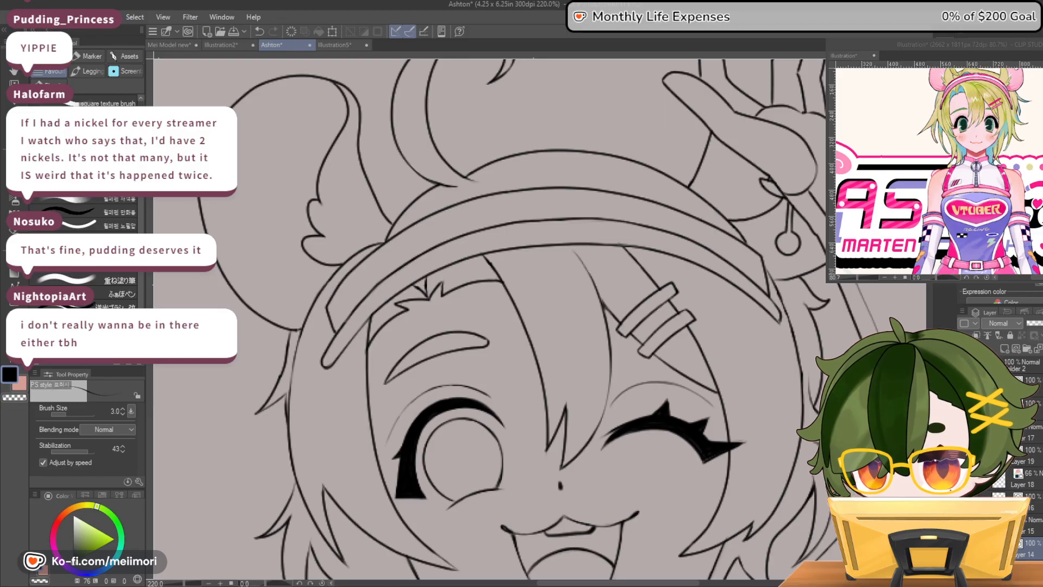
scroll(752, 333, "down", 5)
scroll(752, 333, "down", 5)
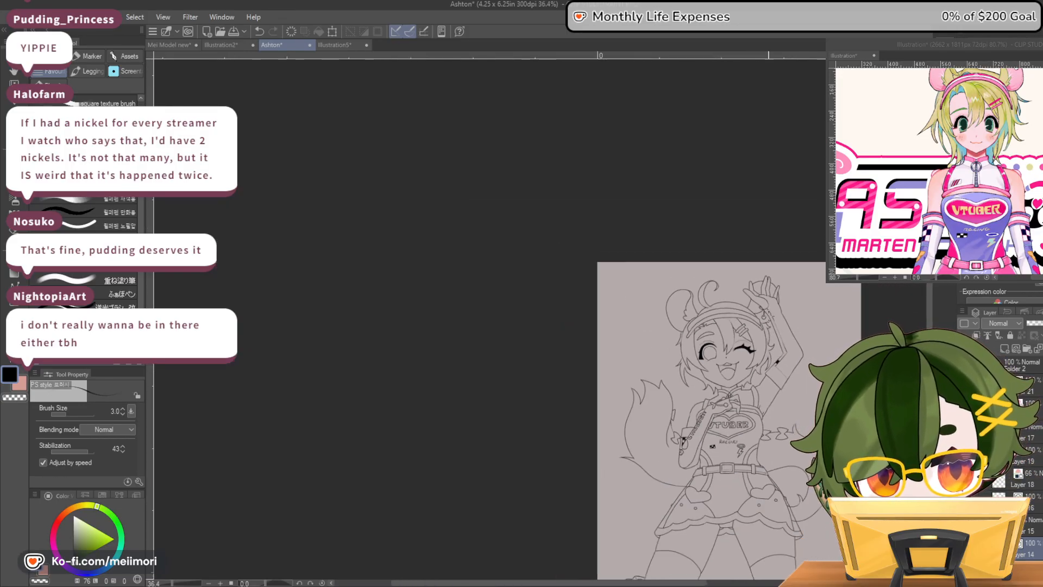
key("h")
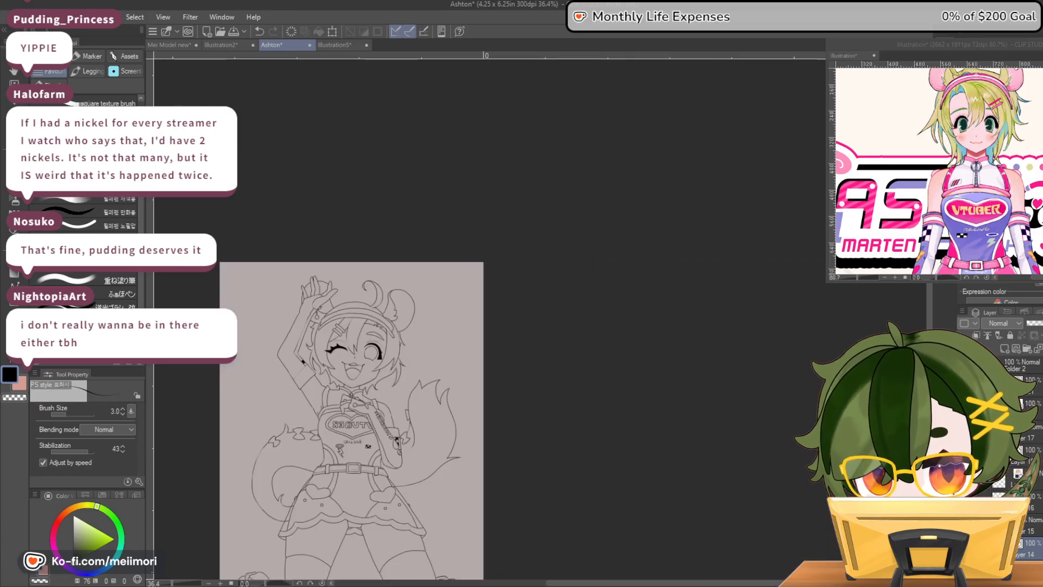
key("h")
scroll(760, 337, "down", 4)
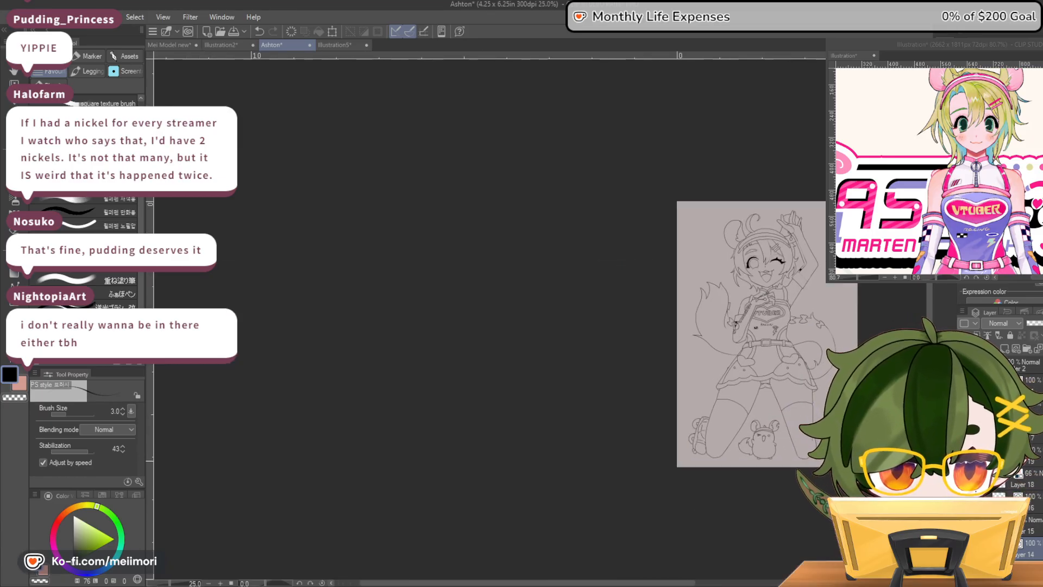
scroll(800, 290, "up", 4)
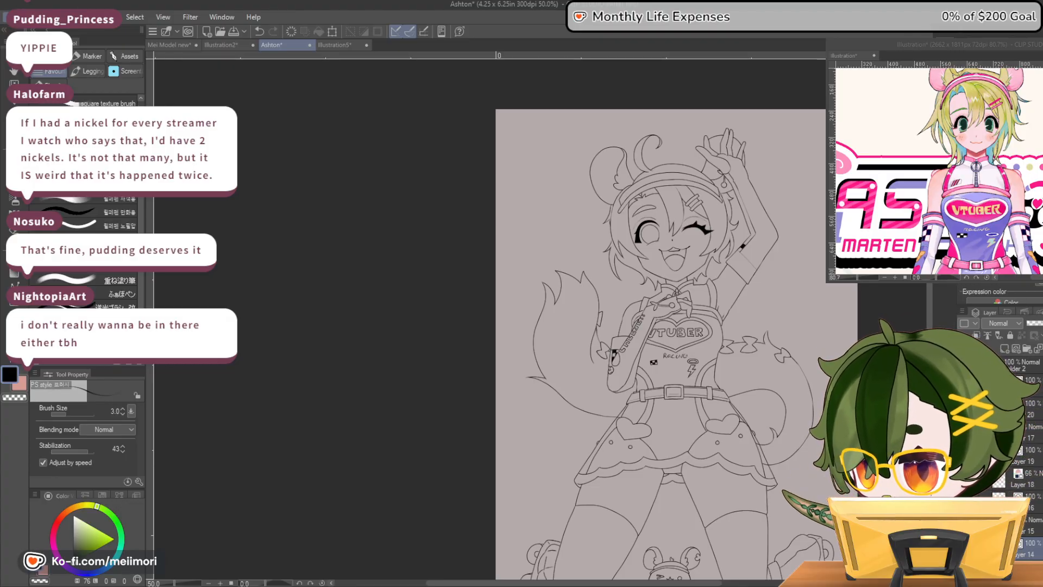
key("ctrl+s")
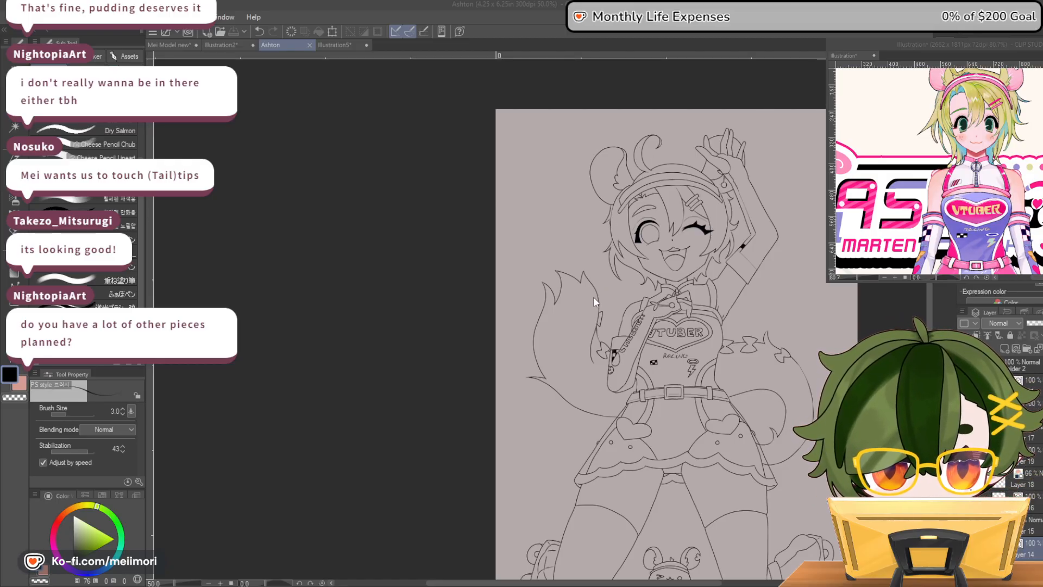
Open the mimifits sketch file for viewing, close it, and return to the racing-outfit drawing with the whole figure in view
left_click(719, 442)
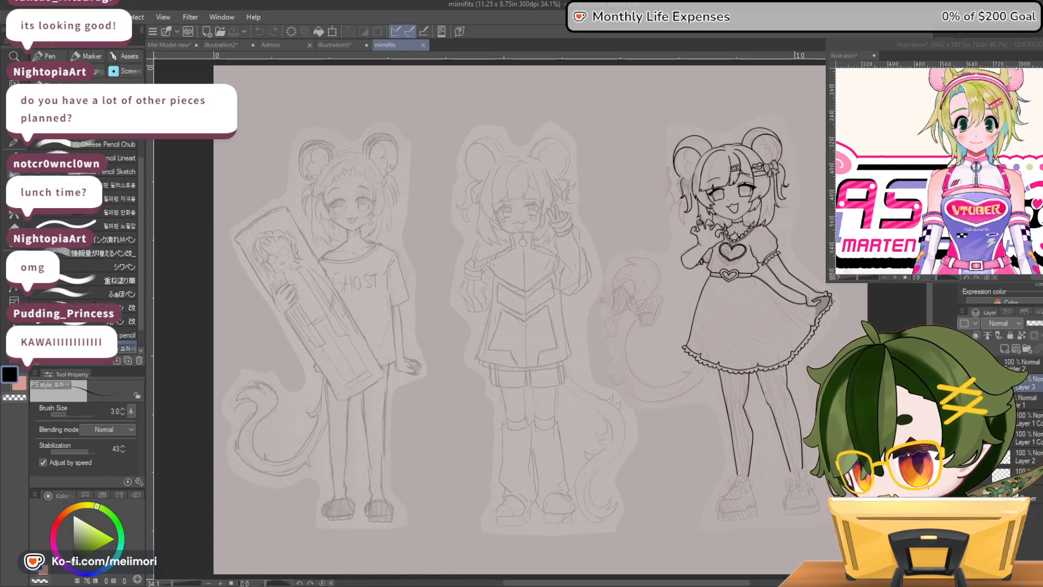
left_click(423, 45)
left_click(267, 45)
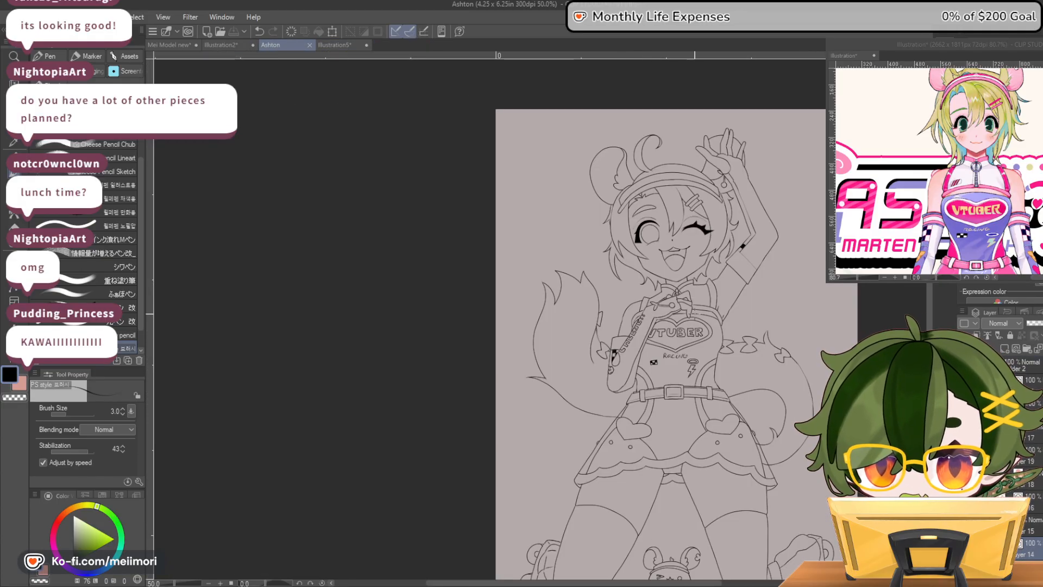
scroll(771, 418, "up", 3)
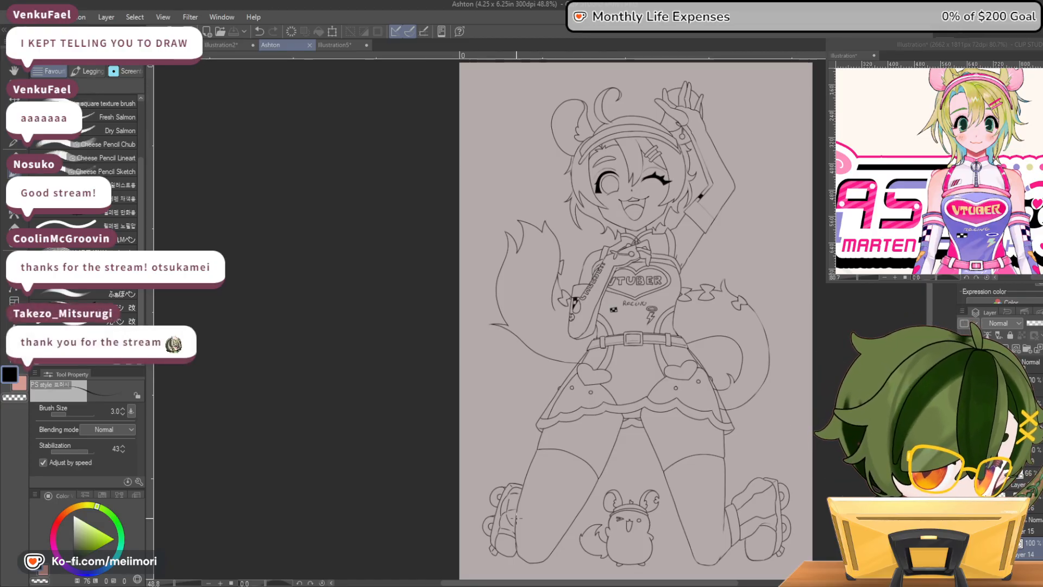
left_click_drag(662, 583, 691, 583)
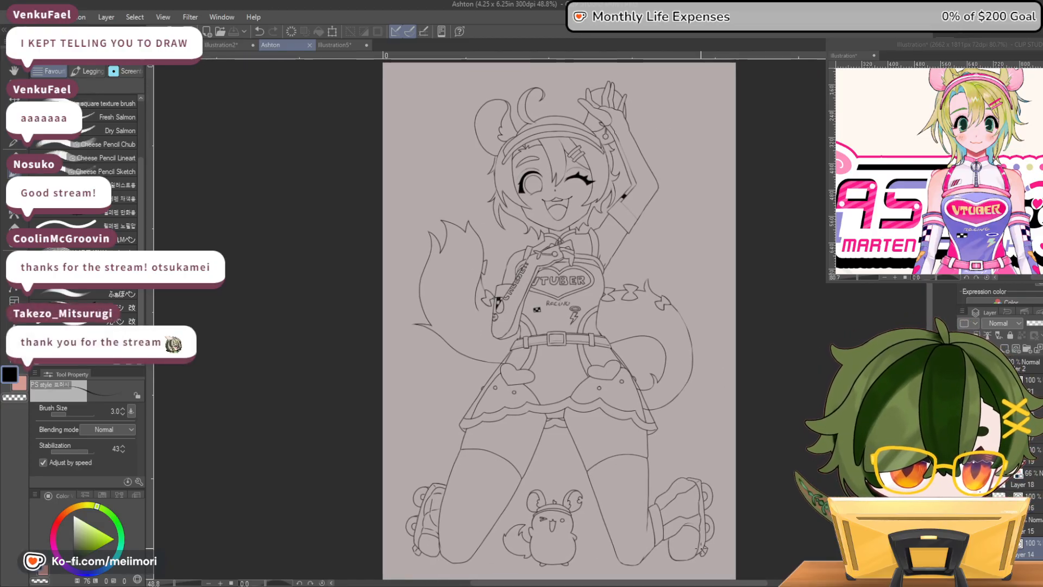